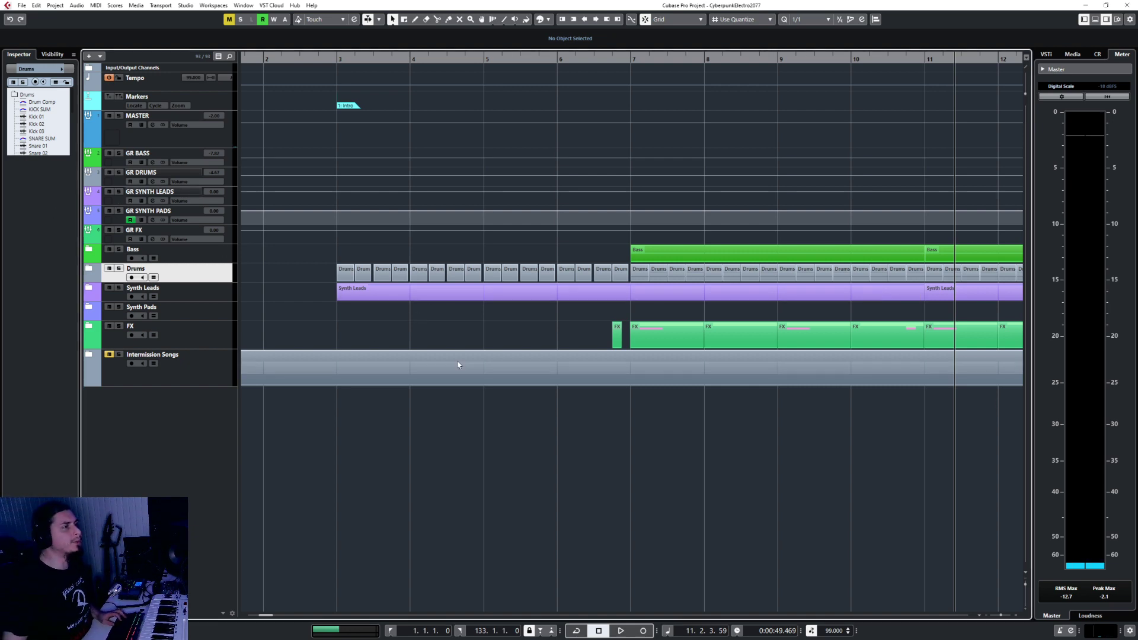
Step: Expand the Drums folder track and bring its kick events from bar 3 into view
{"action": "key", "text": "g"}
{"action": "key", "text": "g"}
{"action": "key", "text": "g"}
{"action": "key", "text": "g"}
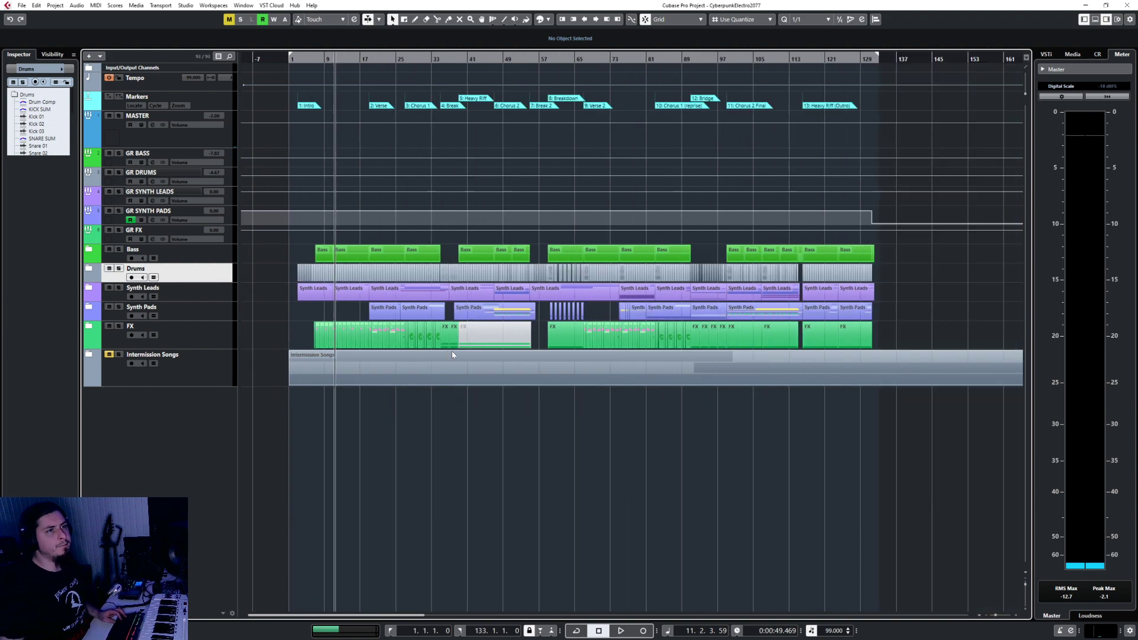
{"action": "left_click", "coordinate": [89, 270]}
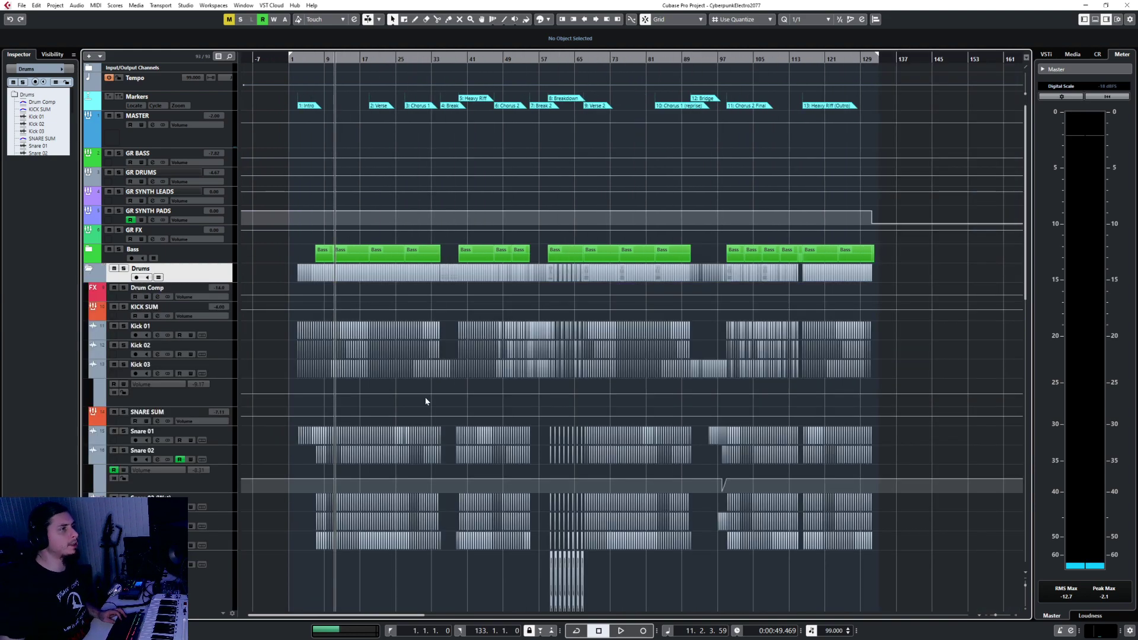
{"action": "key", "text": "h"}
{"action": "key", "text": "h"}
{"action": "key", "text": "h"}
{"action": "key", "text": "h"}
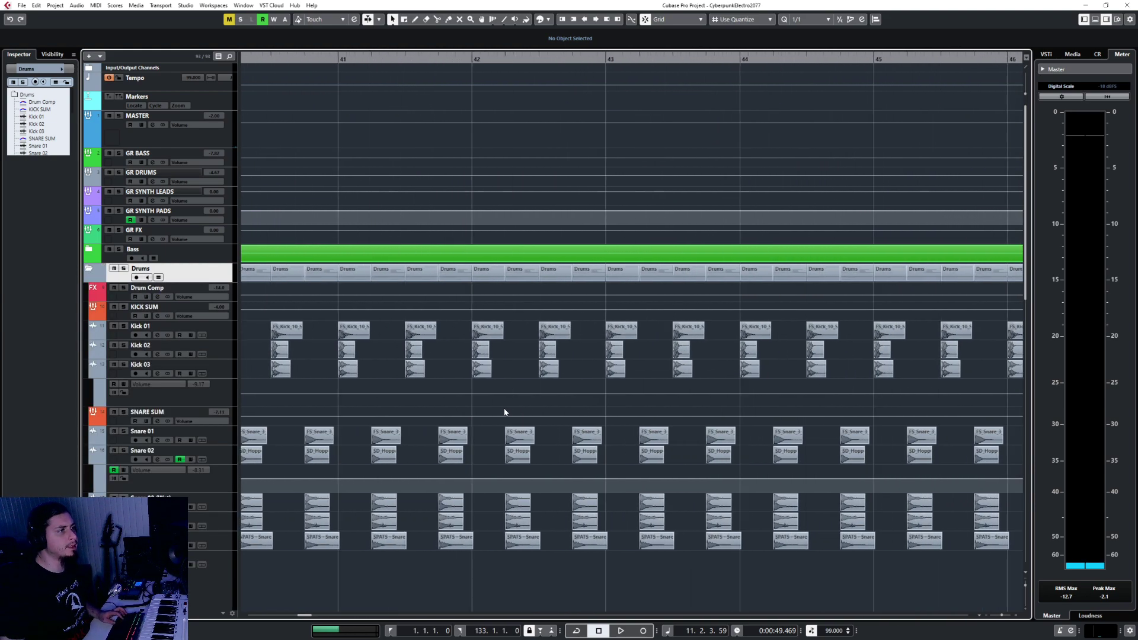
{"action": "scroll", "coordinate": [503, 409], "scroll_direction": "left", "scroll_amount": 10}
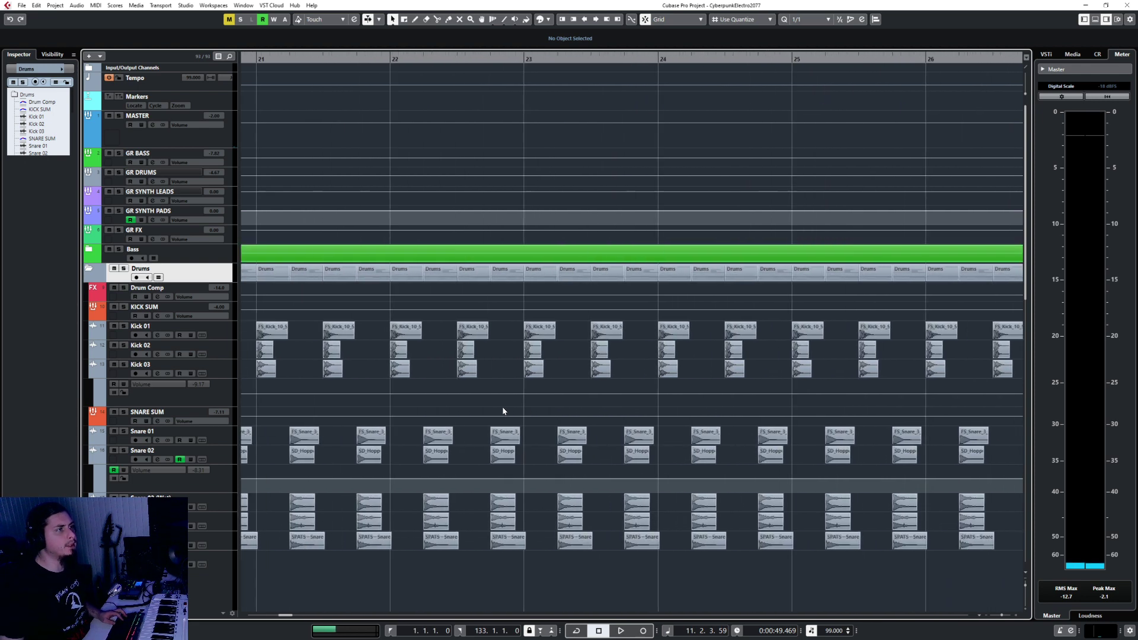
{"action": "scroll", "coordinate": [502, 410], "scroll_direction": "left", "scroll_amount": 10}
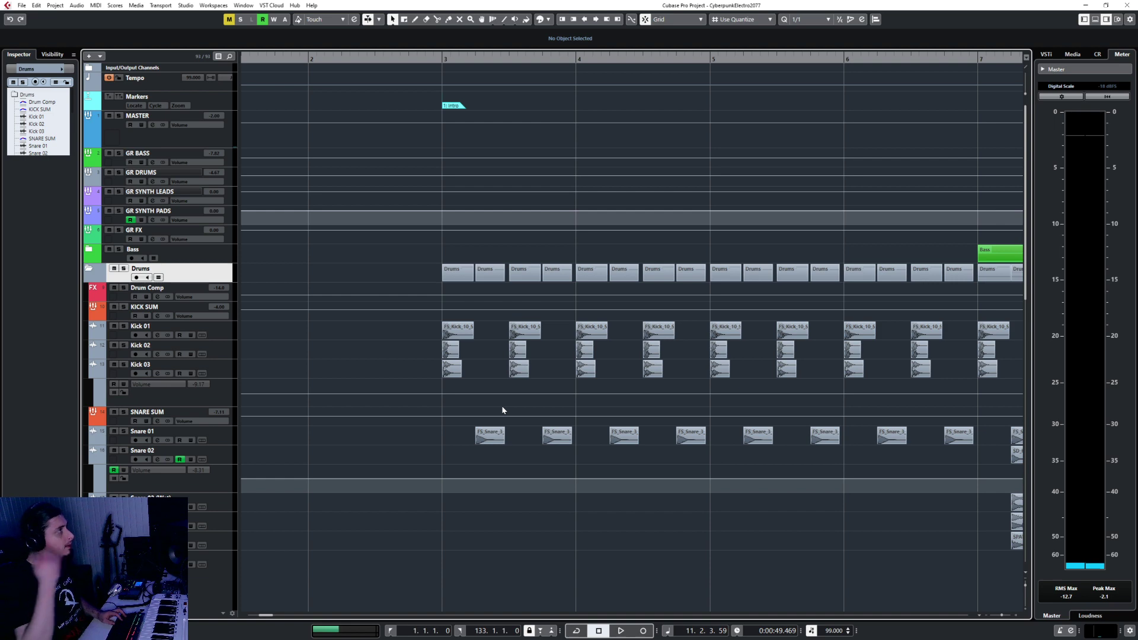
Step: Start adding an instrument track below Kick 03 and choose Sub Destroyer from the Bass category as its instrument
{"action": "right_click", "coordinate": [223, 374]}
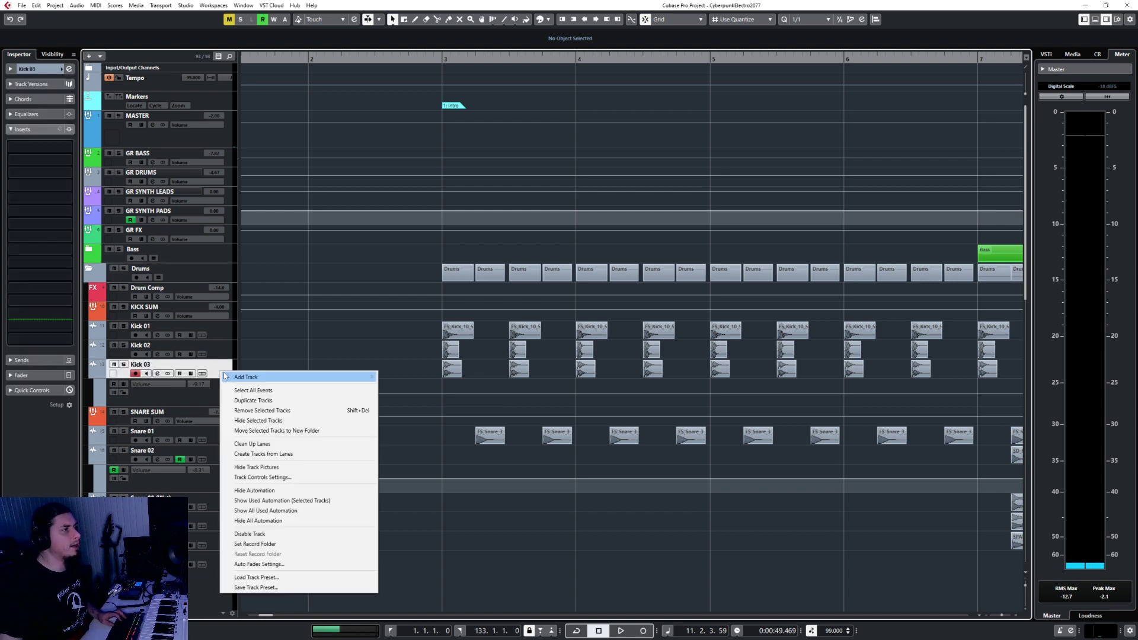
{"action": "mouse_move", "coordinate": [246, 377]}
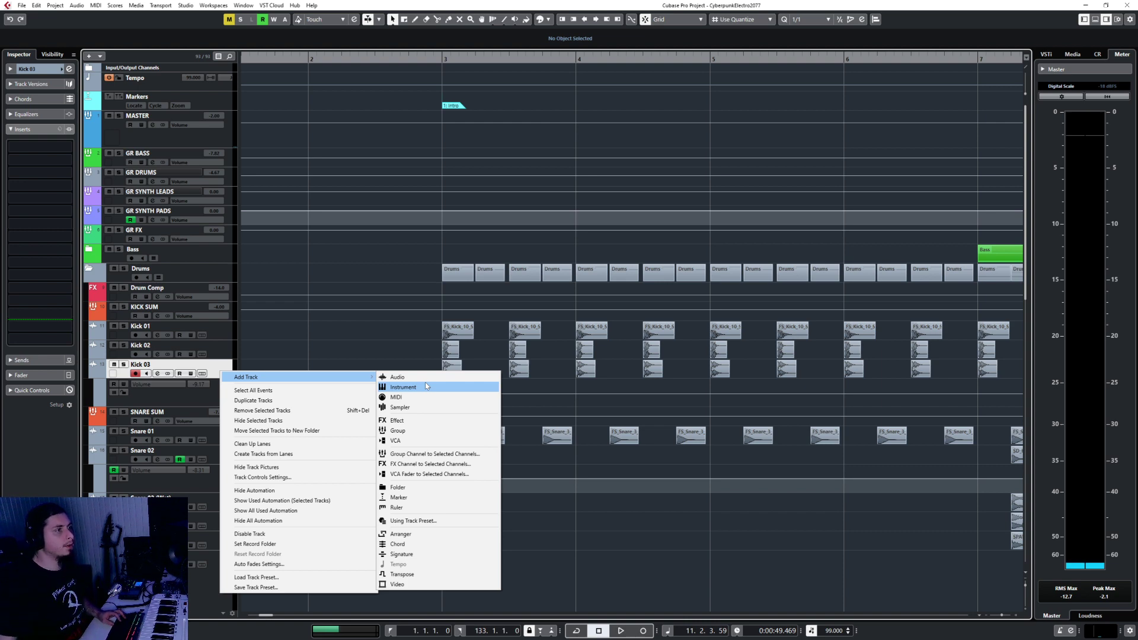
{"action": "left_click", "coordinate": [422, 387]}
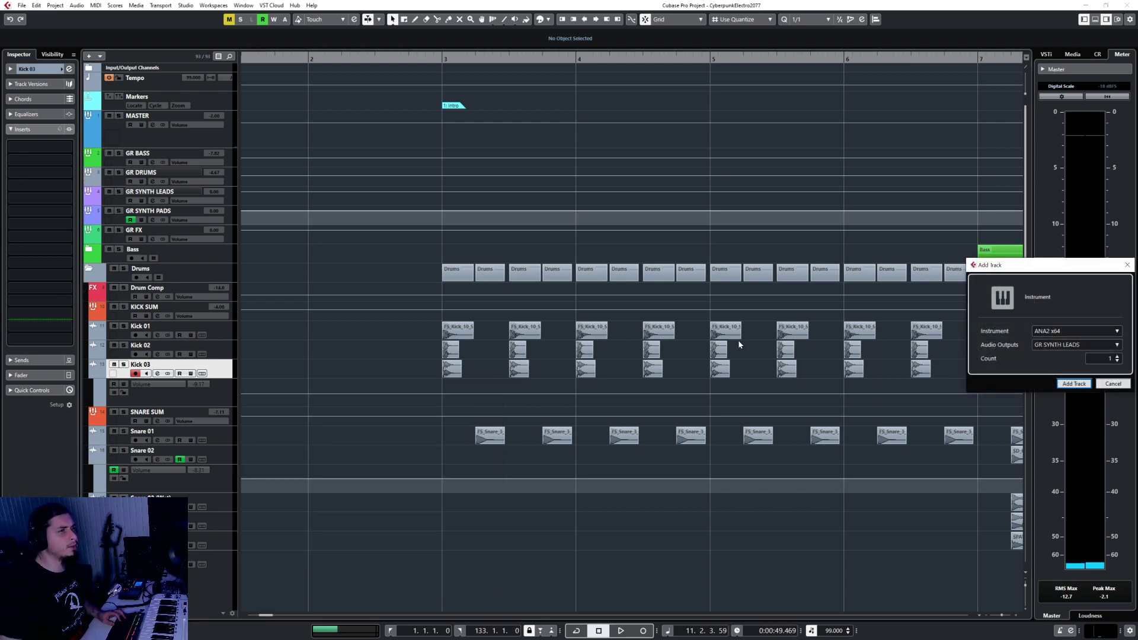
{"action": "left_click_drag", "start_coordinate": [1016, 272], "coordinate": [661, 268]}
{"action": "left_click", "coordinate": [716, 328]}
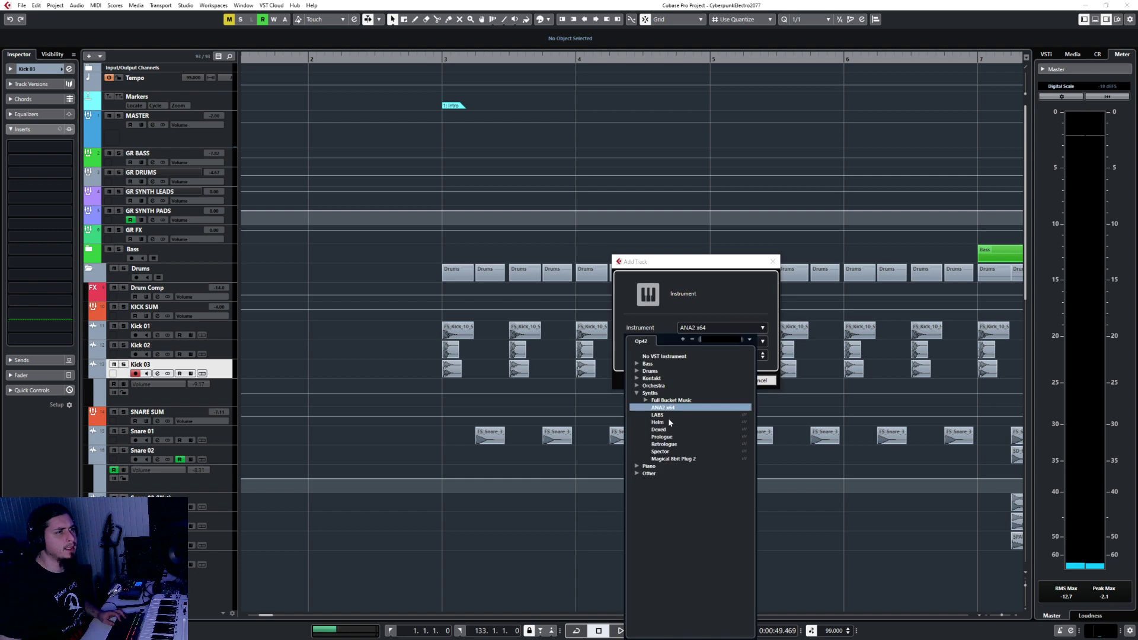
{"action": "left_click", "coordinate": [637, 393]}
{"action": "left_click", "coordinate": [637, 393]}
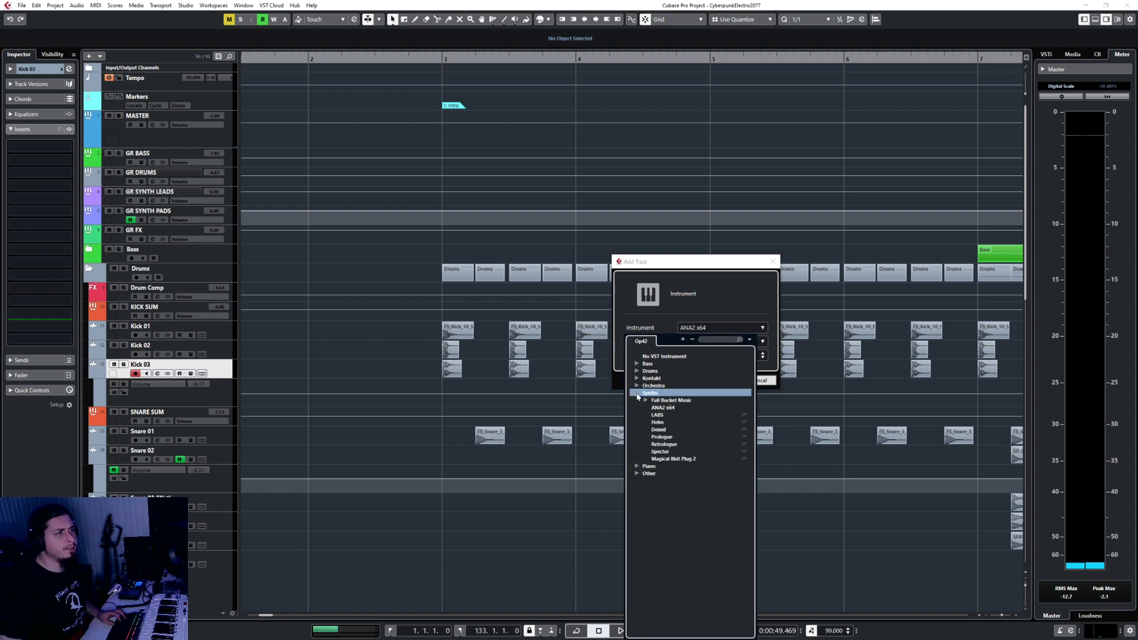
{"action": "left_click", "coordinate": [637, 393]}
{"action": "left_click", "coordinate": [637, 363]}
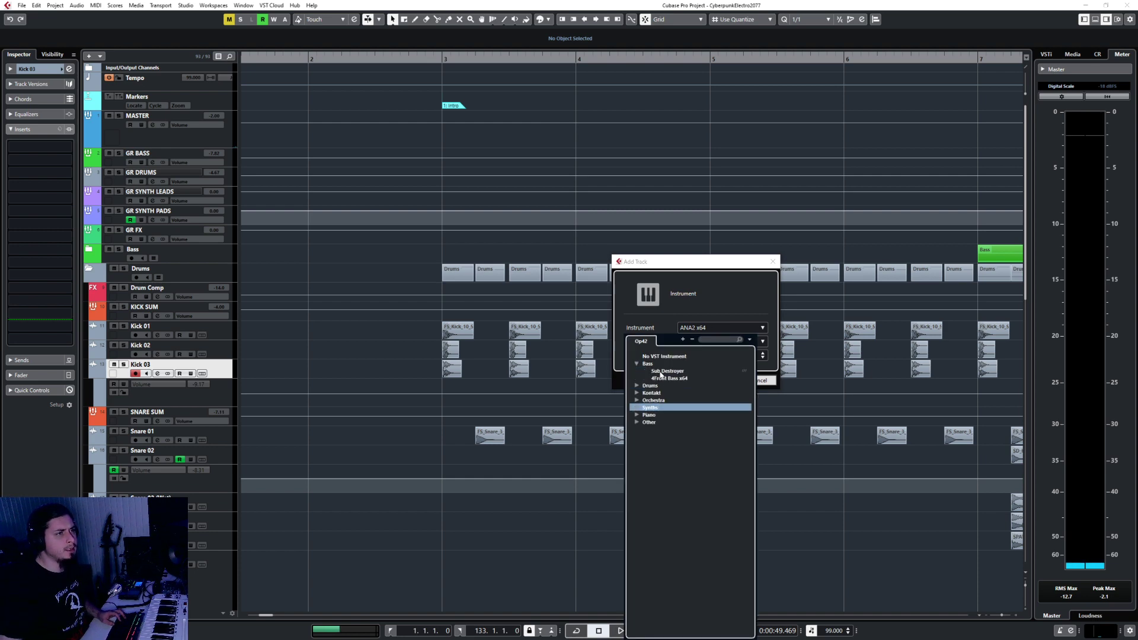
{"action": "left_click", "coordinate": [661, 373]}
Step: Route the new instrument track's audio output to the KICK SUM group and create the track
{"action": "left_click", "coordinate": [723, 343]}
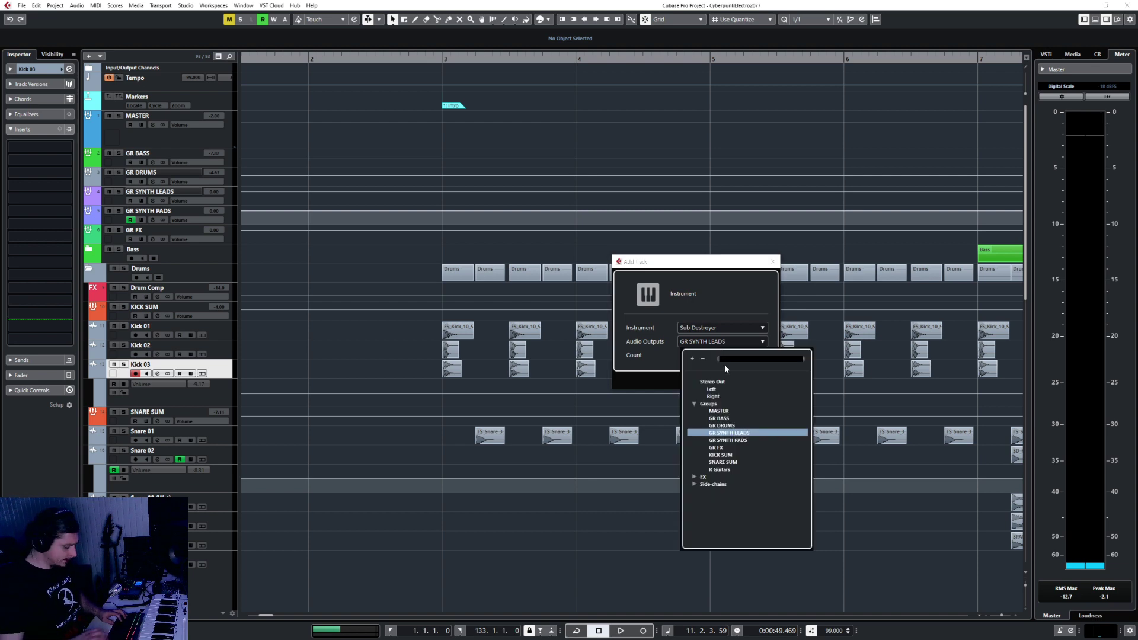
{"action": "type", "text": "kick"}
{"action": "key", "text": "Return"}
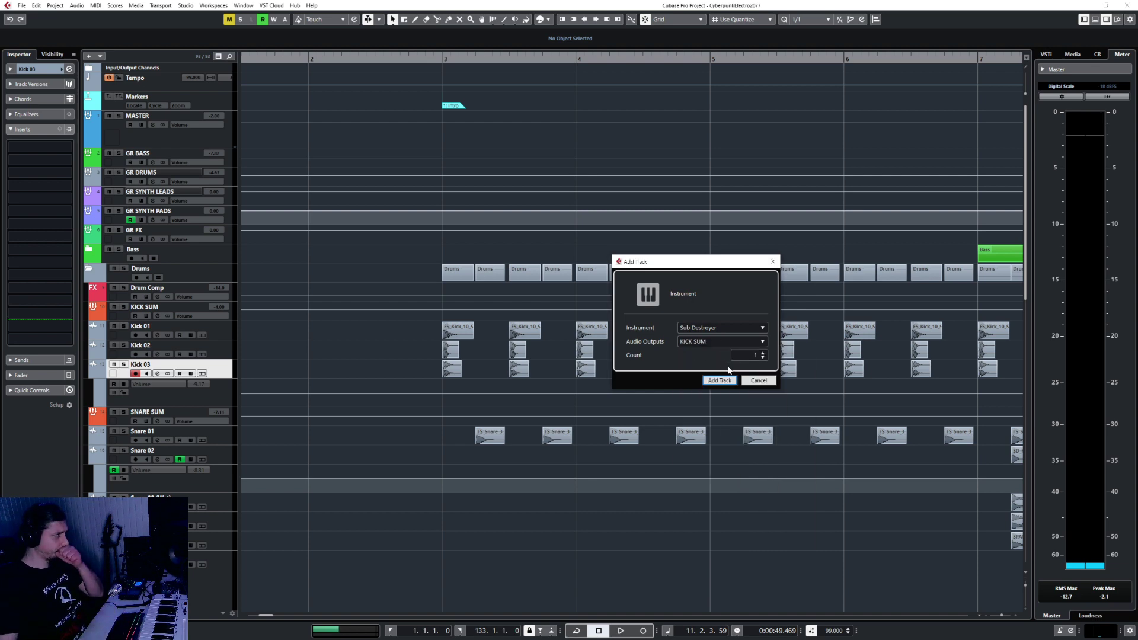
{"action": "left_click", "coordinate": [720, 381]}
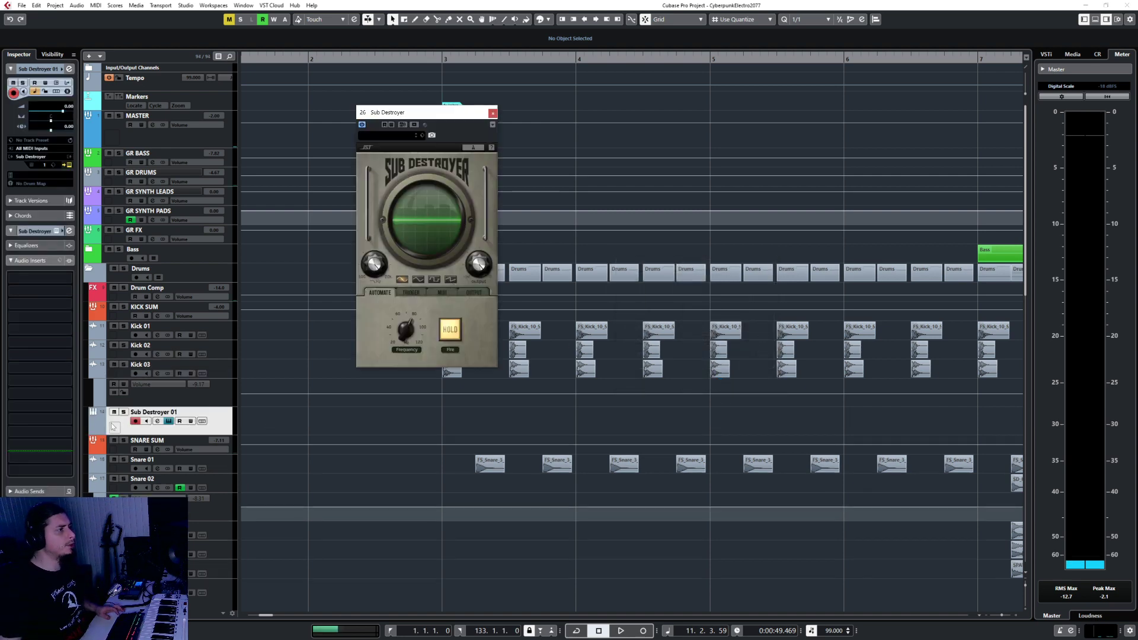
Step: Colour the Sub Destroyer track green, rename it Kick Sub, and close its plug-in window
{"action": "left_click", "coordinate": [103, 430]}
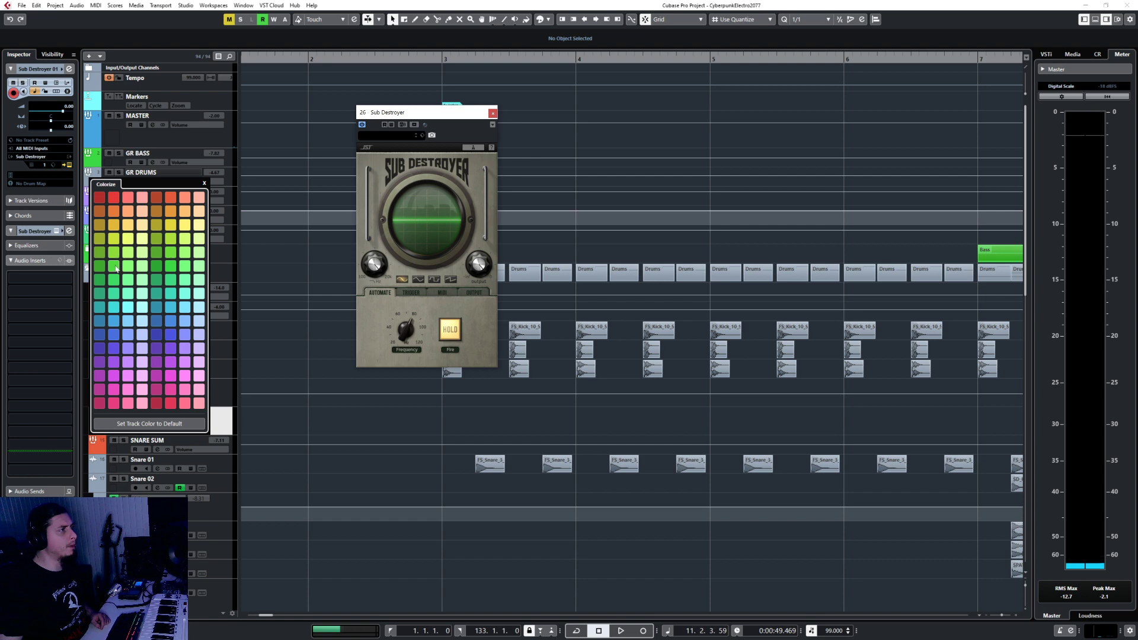
{"action": "left_click", "coordinate": [233, 421]}
{"action": "double_click", "coordinate": [165, 414]}
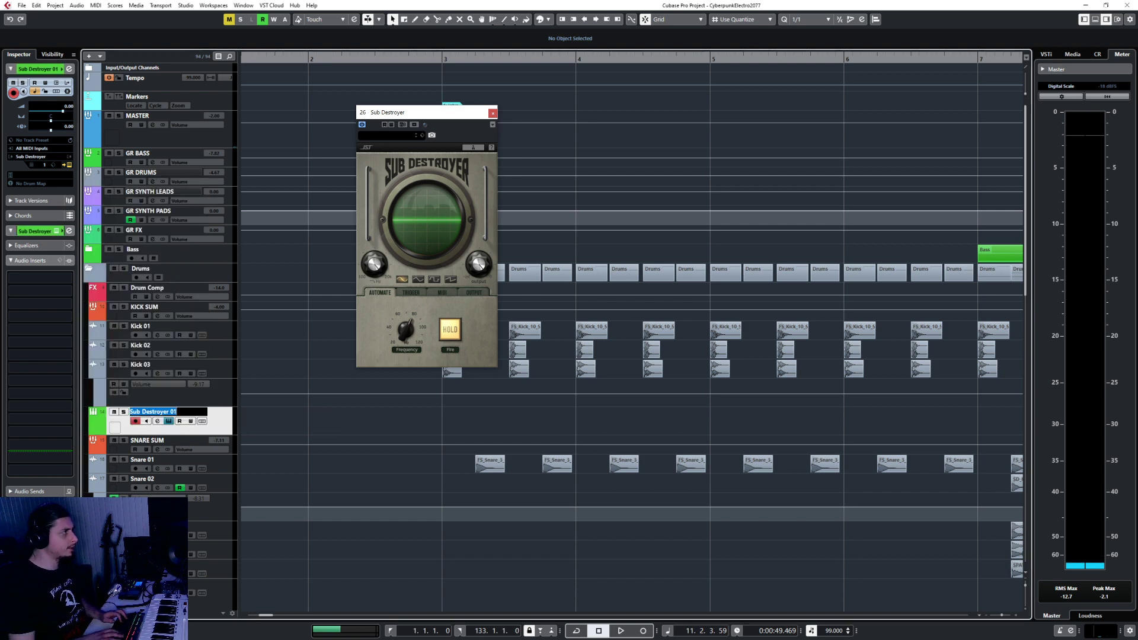
{"action": "type", "text": "Sub"}
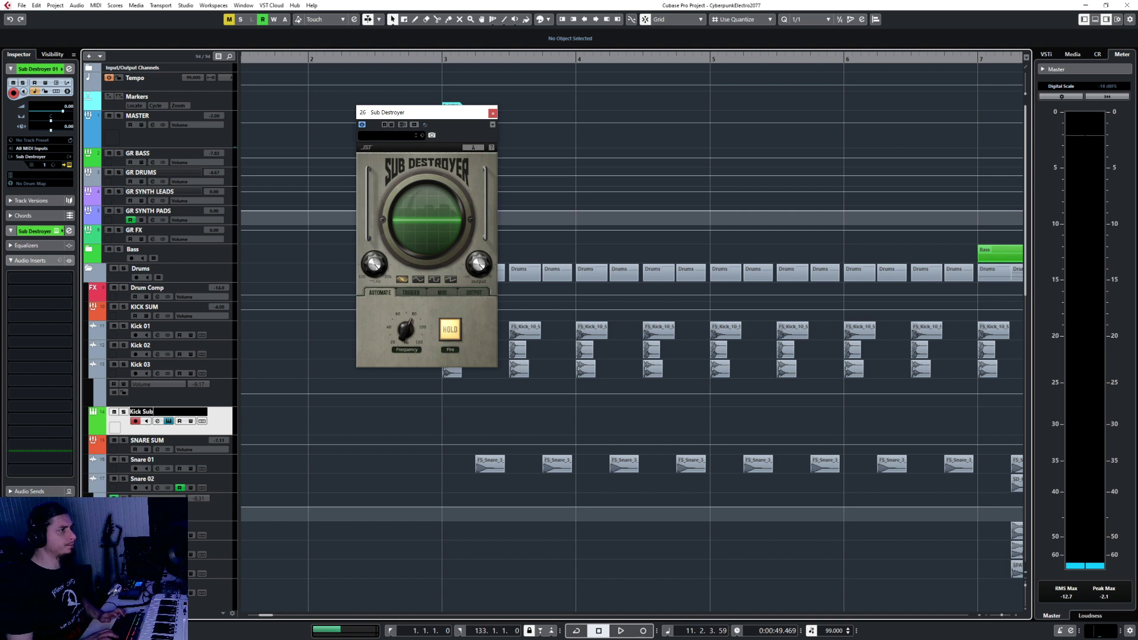
{"action": "left_click", "coordinate": [408, 325]}
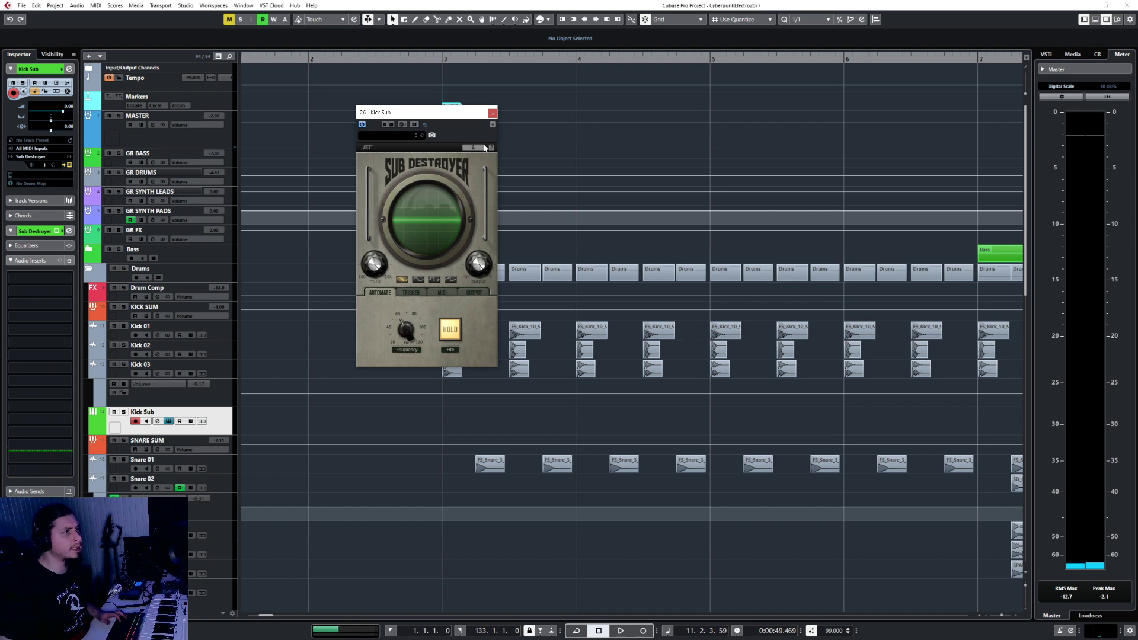
{"action": "left_click", "coordinate": [493, 113]}
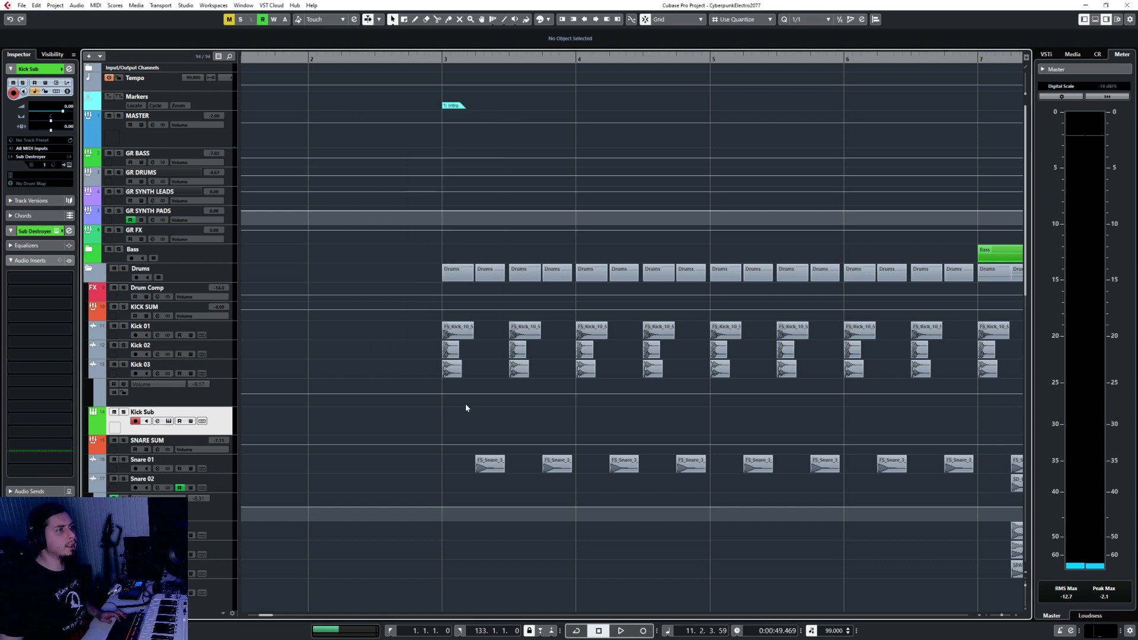
Step: Draw an empty four-bar MIDI part on the Kick Sub track from bar 3 to bar 7
{"action": "right_click", "coordinate": [465, 404]}
{"action": "left_click", "coordinate": [481, 406]}
{"action": "left_click_drag", "start_coordinate": [446, 415], "coordinate": [940, 412]}
{"action": "key", "text": "1"}
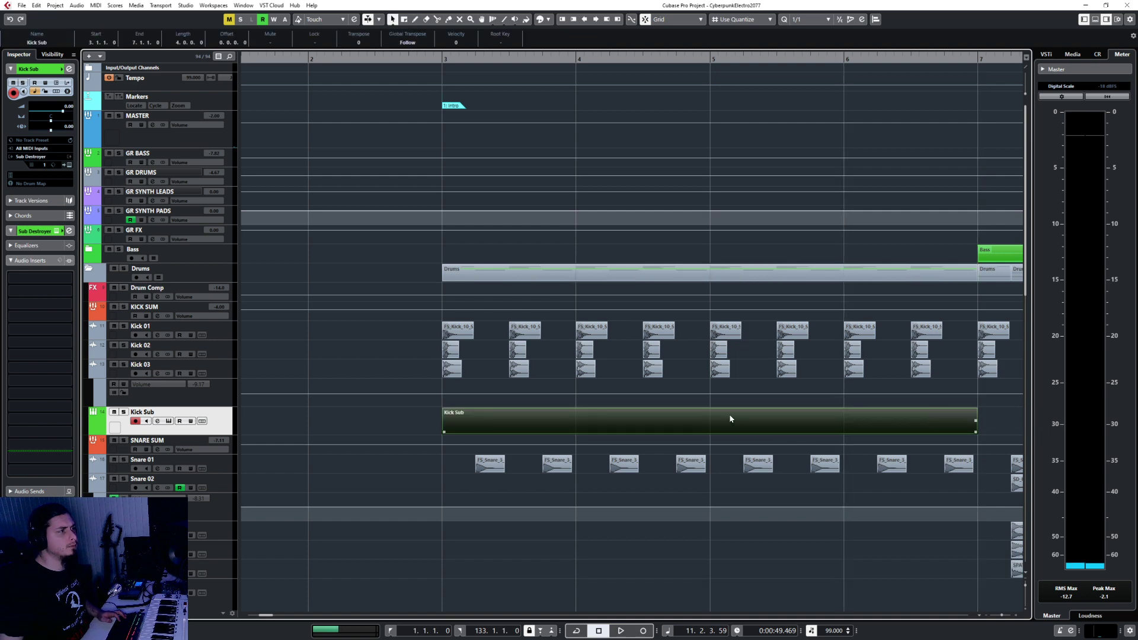
Step: Open the Kick Sub part in the Key Editor and set the quantize value to 1/16
{"action": "double_click", "coordinate": [730, 418]}
{"action": "left_click", "coordinate": [591, 232]}
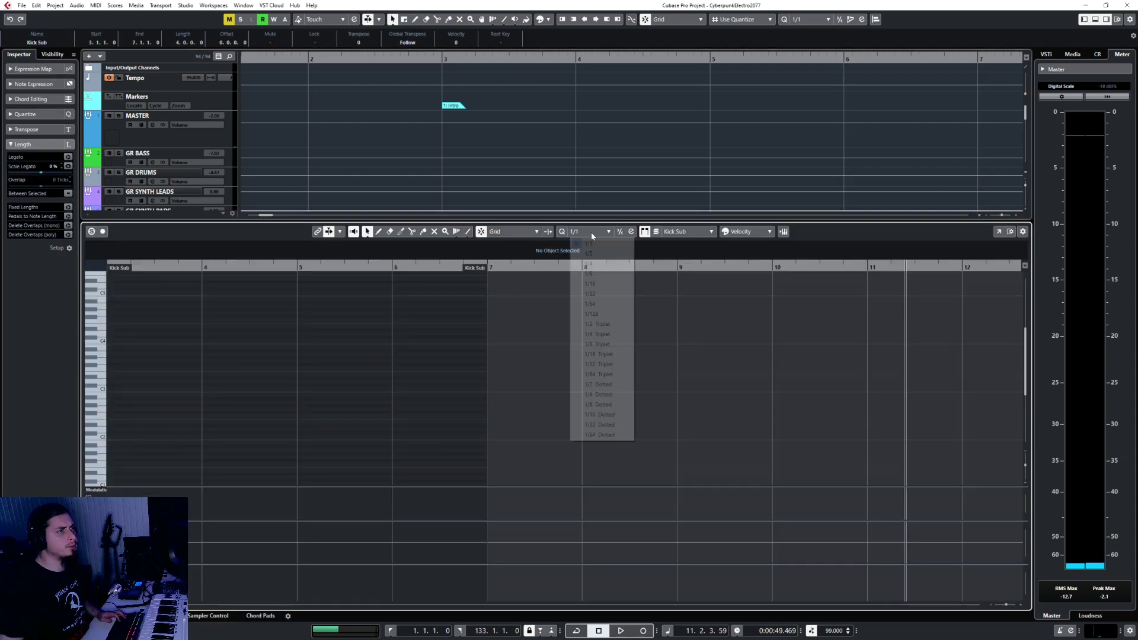
{"action": "left_click", "coordinate": [590, 283]}
Step: Choose the Draw tool in the Key Editor and audition a low note on the piano keyboard
{"action": "scroll", "coordinate": [222, 439], "scroll_direction": "up", "scroll_amount": 4}
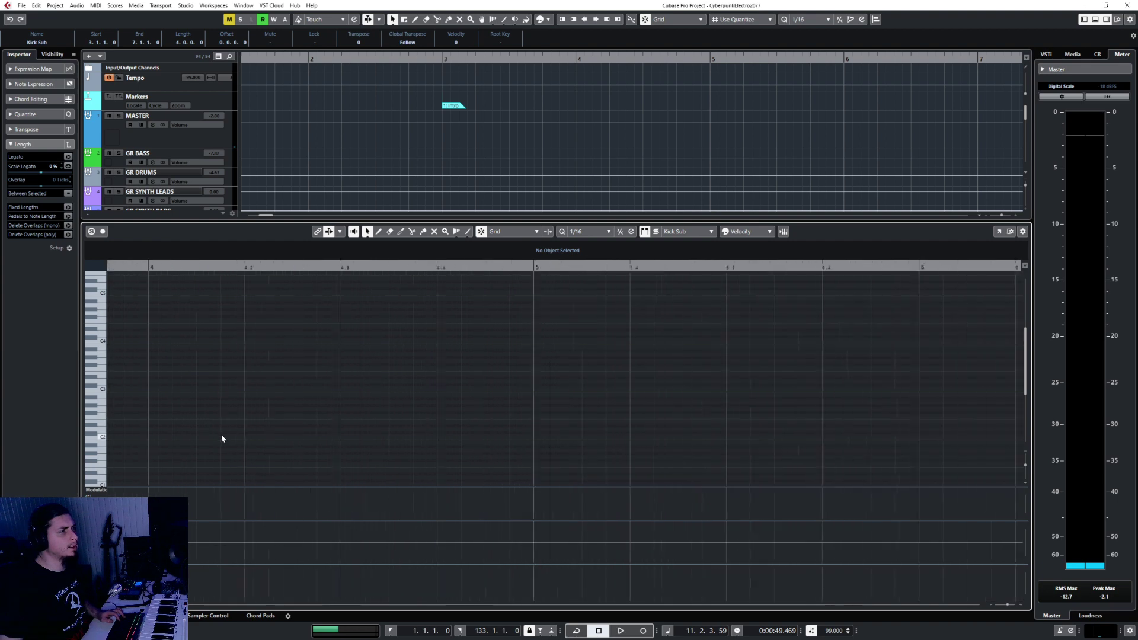
{"action": "scroll", "coordinate": [264, 442], "scroll_direction": "down", "scroll_amount": 3}
{"action": "right_click", "coordinate": [236, 437]}
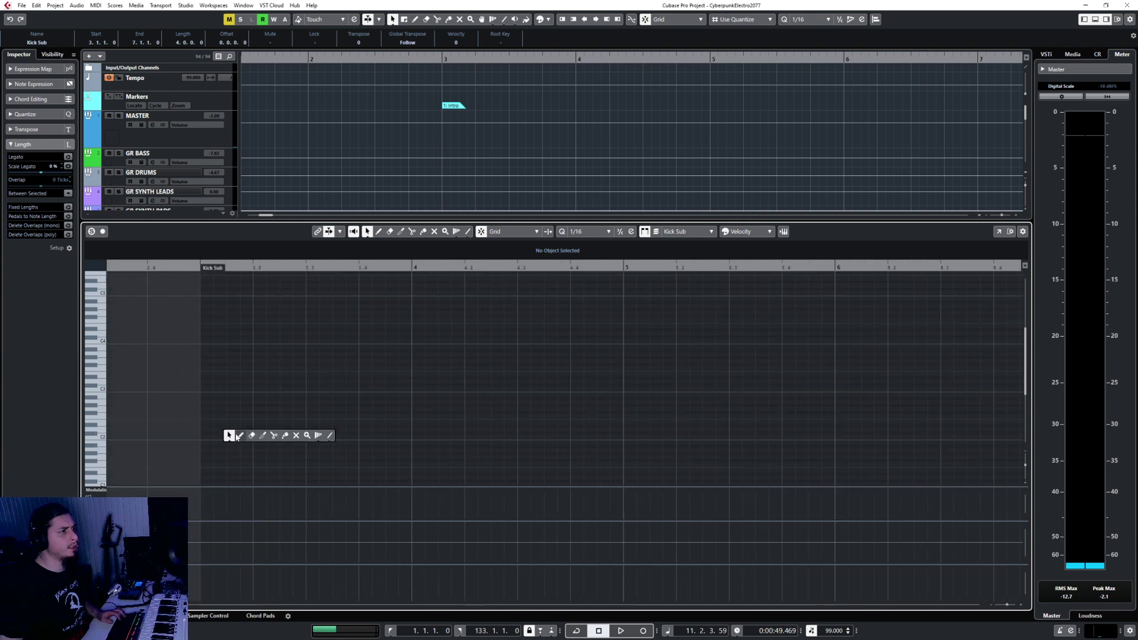
{"action": "left_click", "coordinate": [240, 436]}
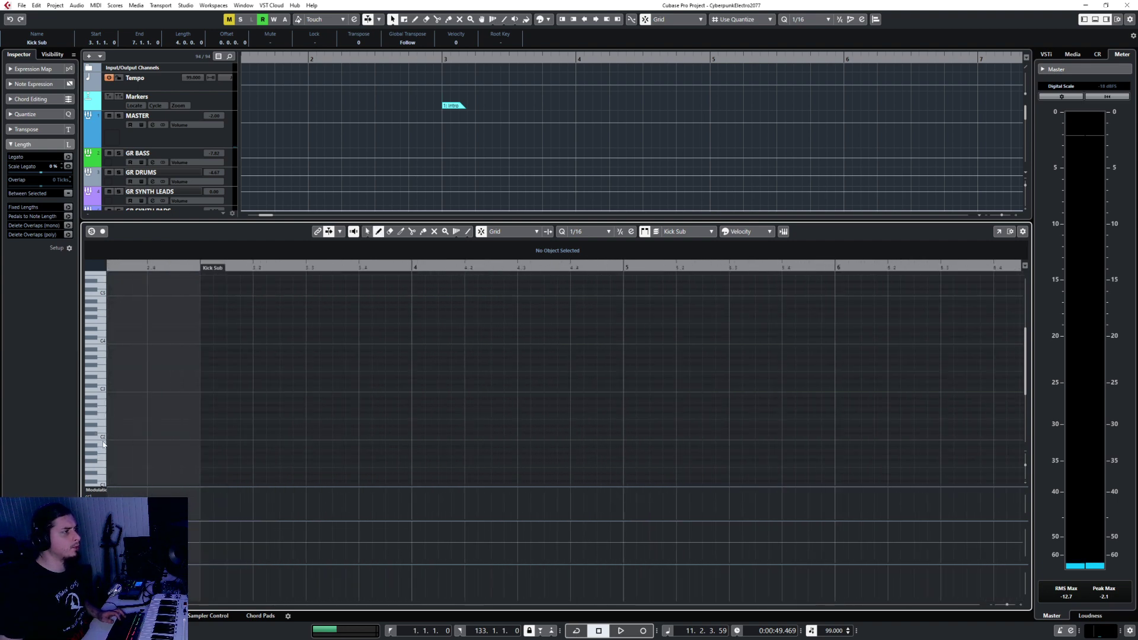
{"action": "scroll", "coordinate": [96, 450], "scroll_direction": "down", "scroll_amount": 2}
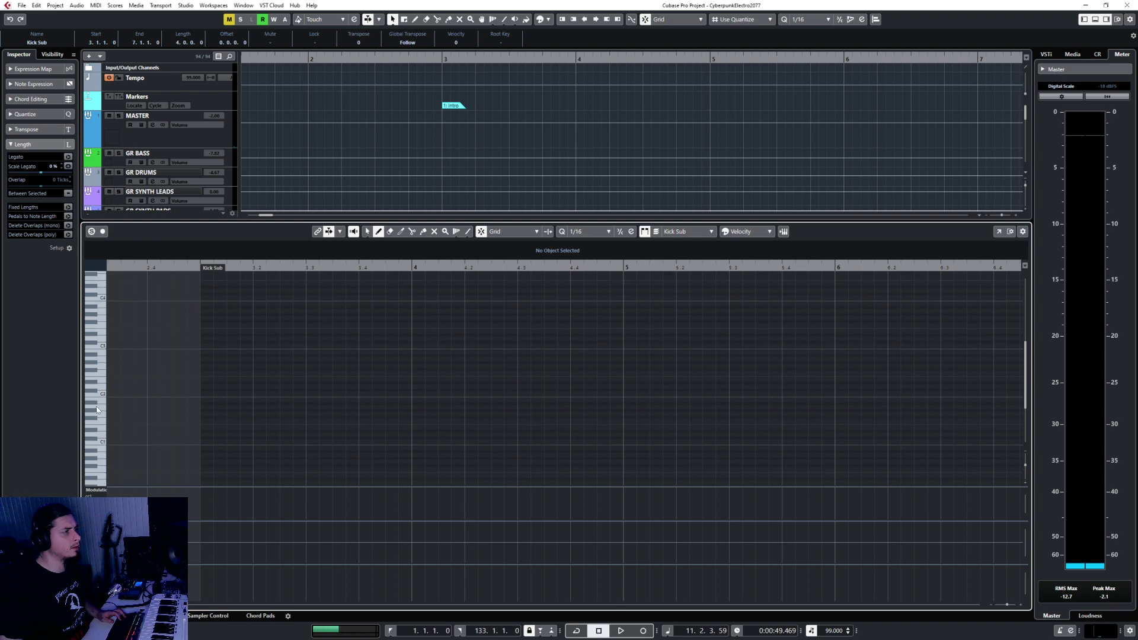
{"action": "left_click", "coordinate": [96, 407]}
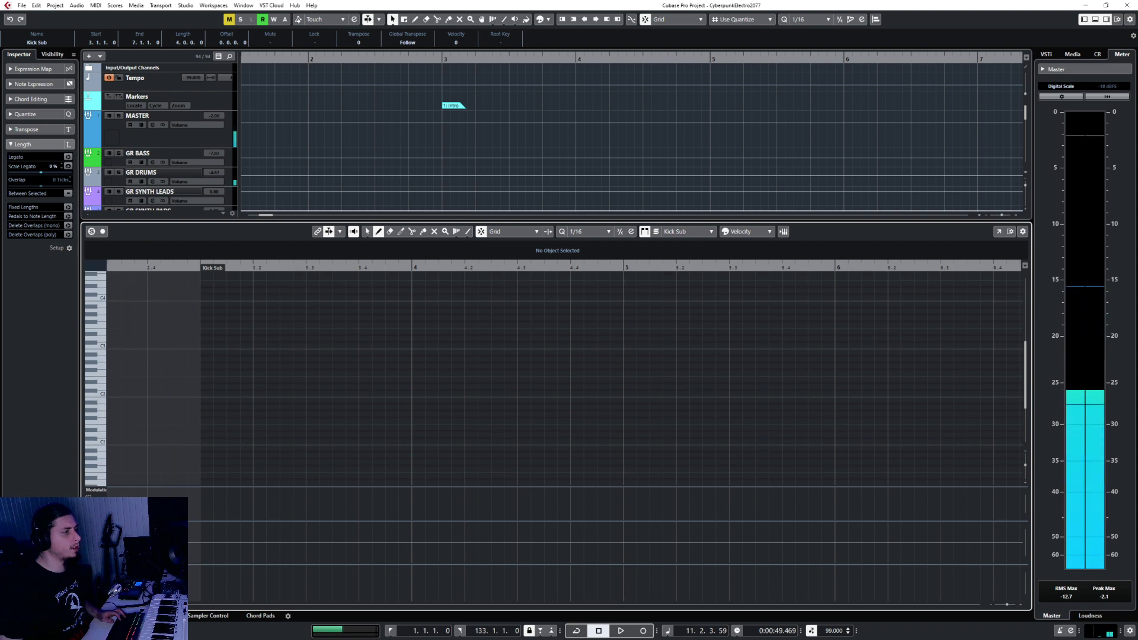
Step: Close the Key Editor and set the Kick Sub track's volume to -10
{"action": "key", "text": "ctrl+e"}
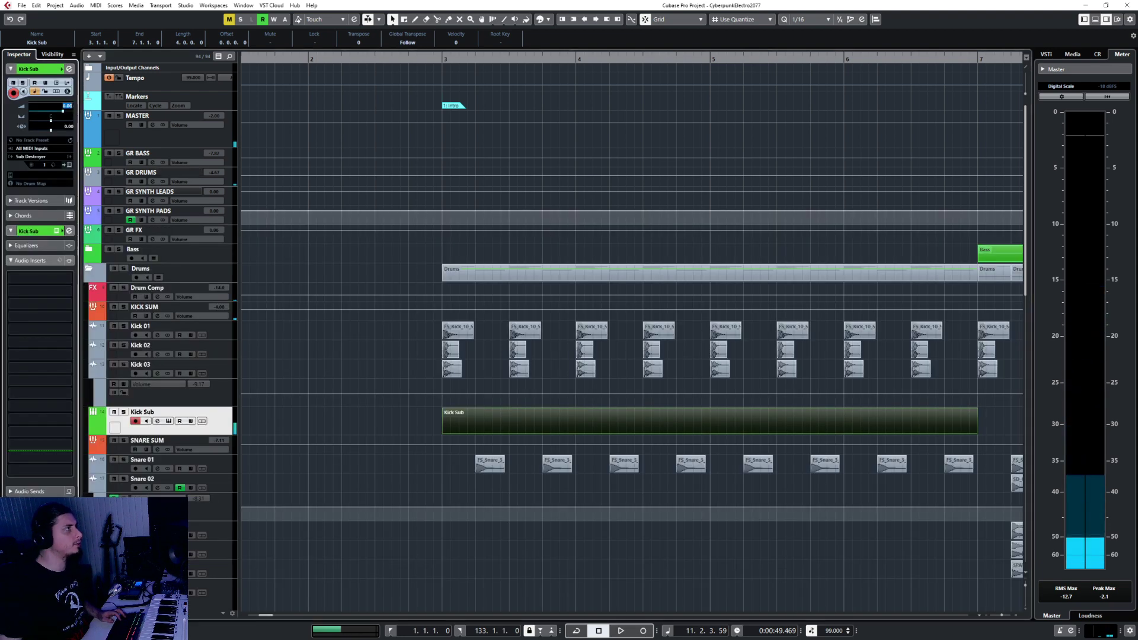
{"action": "type", "text": "-"}
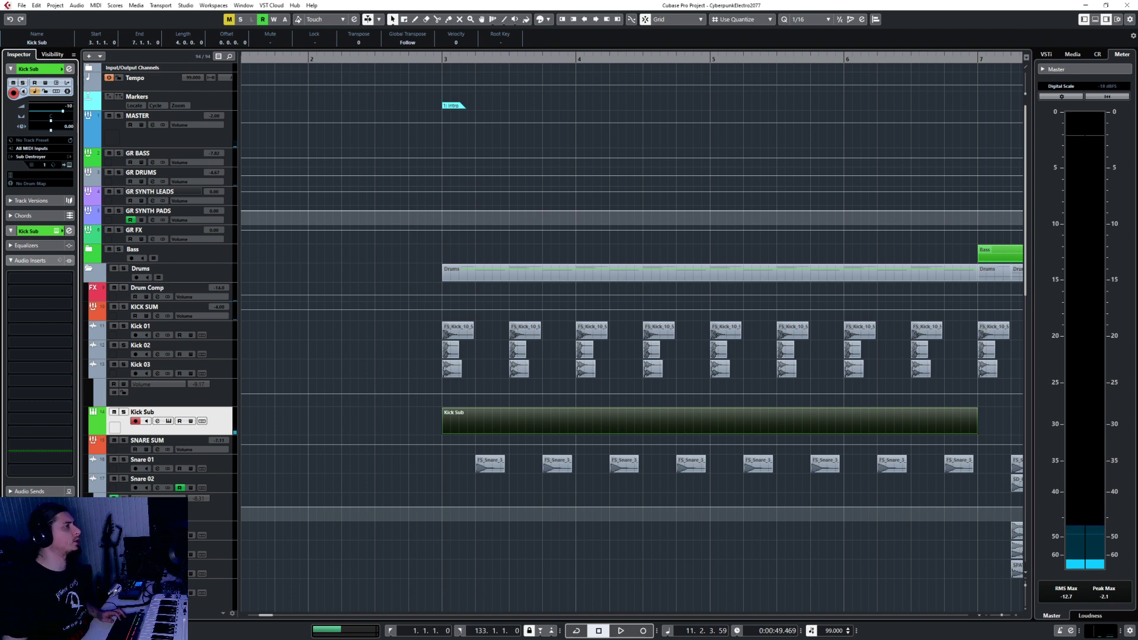
{"action": "type", "text": "10"}
{"action": "key", "text": "Return"}
Step: Reopen the Kick Sub part and draw 1/16-long A#-1 notes on all four beats of bar 3
{"action": "double_click", "coordinate": [471, 415]}
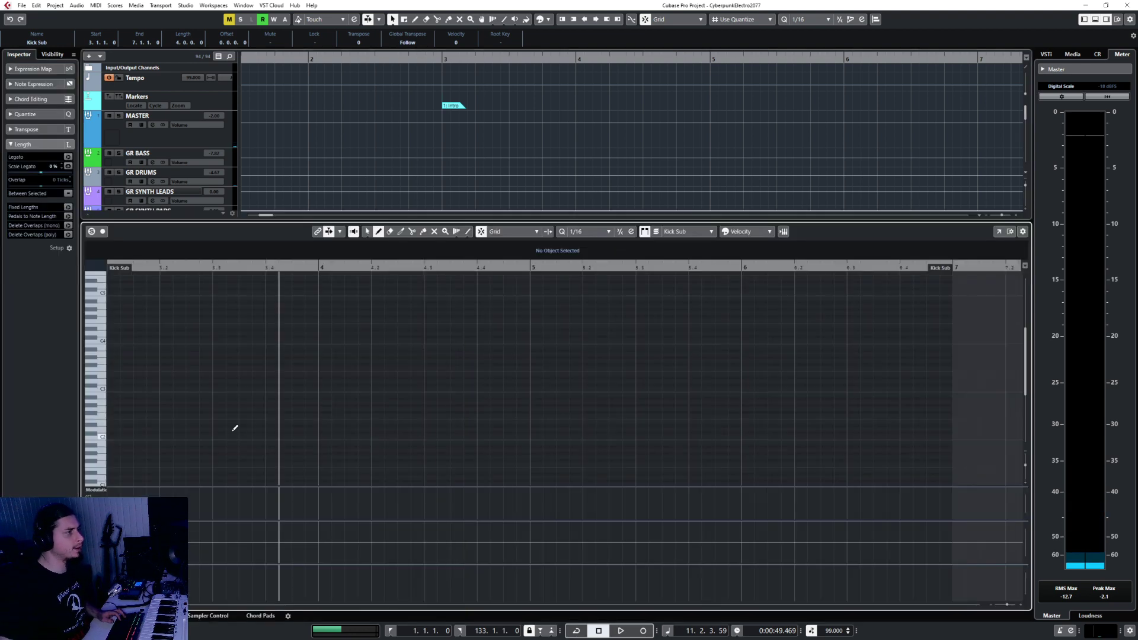
{"action": "left_click", "coordinate": [93, 397]}
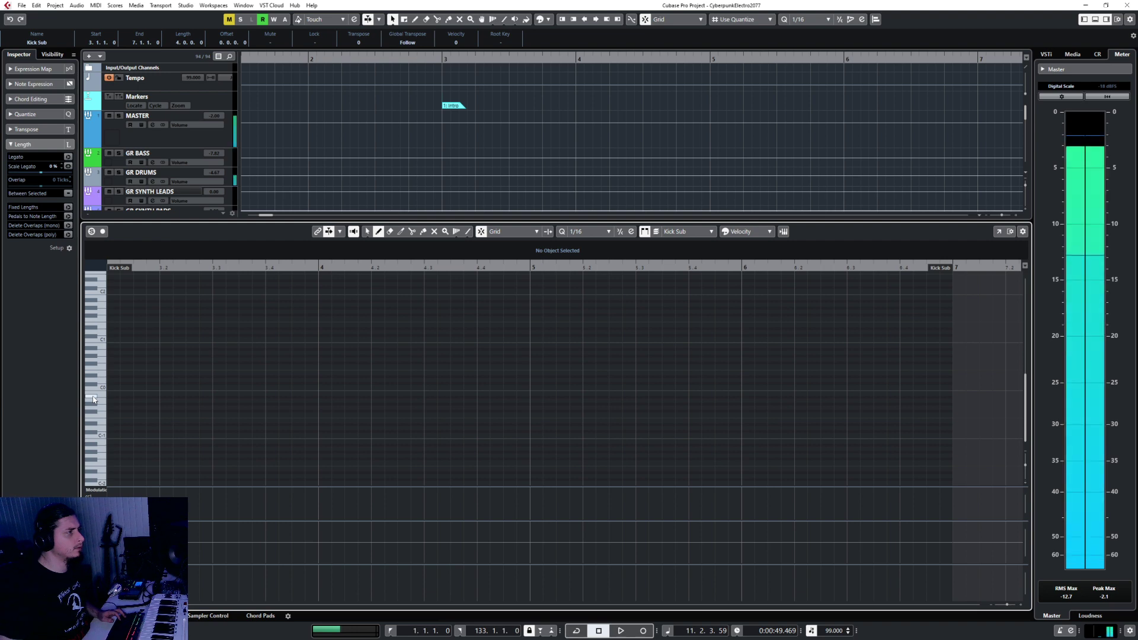
{"action": "left_click", "coordinate": [112, 393]}
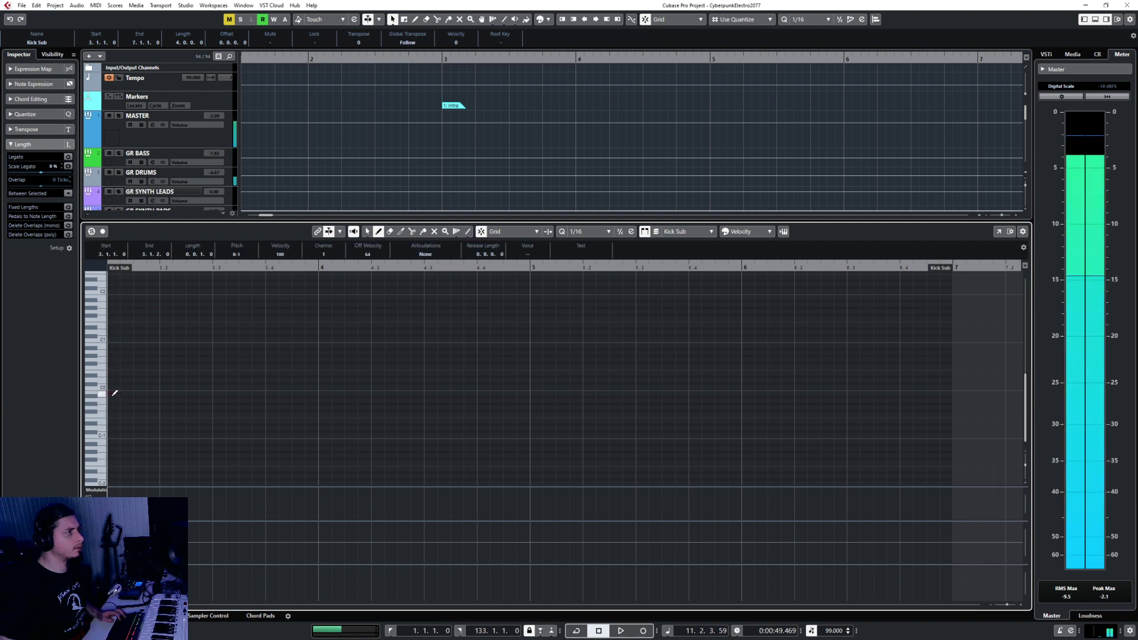
{"action": "left_click", "coordinate": [167, 396]}
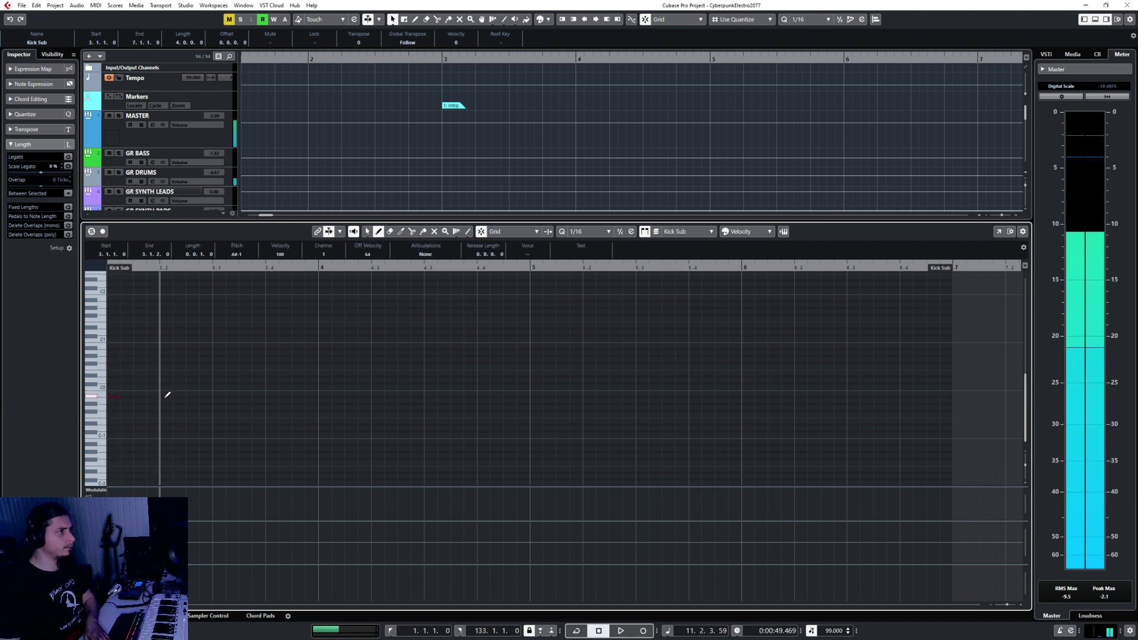
{"action": "left_click", "coordinate": [220, 396]}
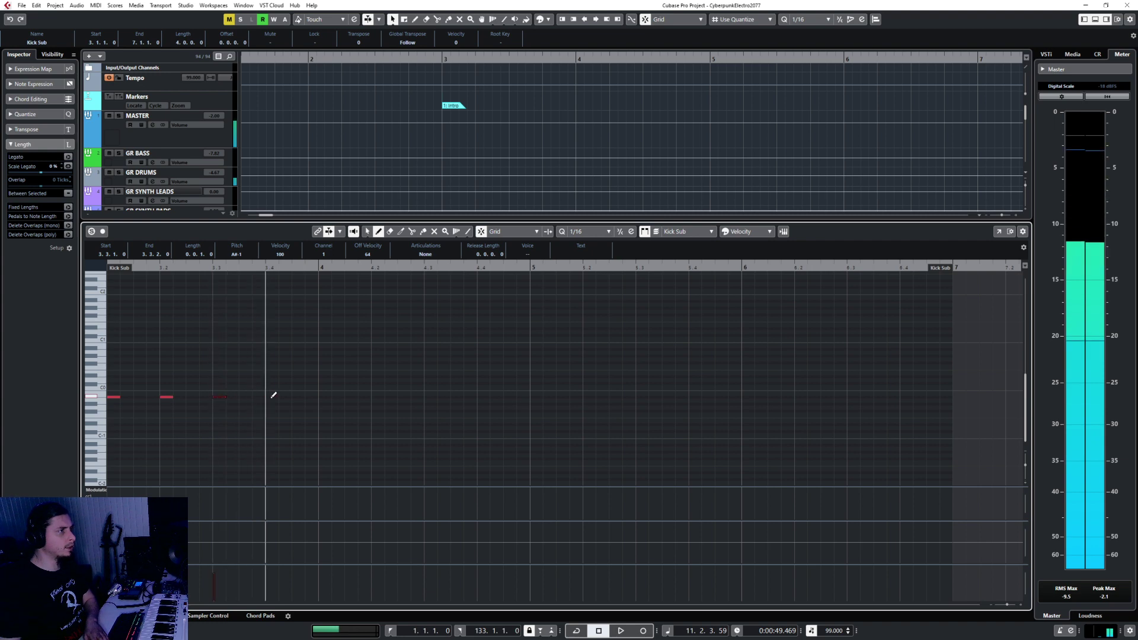
{"action": "left_click", "coordinate": [272, 396]}
Step: Delete the Kick Sub notes on beats 2 and 4 of bar 3, and select the two remaining notes
{"action": "key", "text": "1"}
{"action": "scroll", "coordinate": [173, 370], "scroll_direction": "down", "scroll_amount": 3}
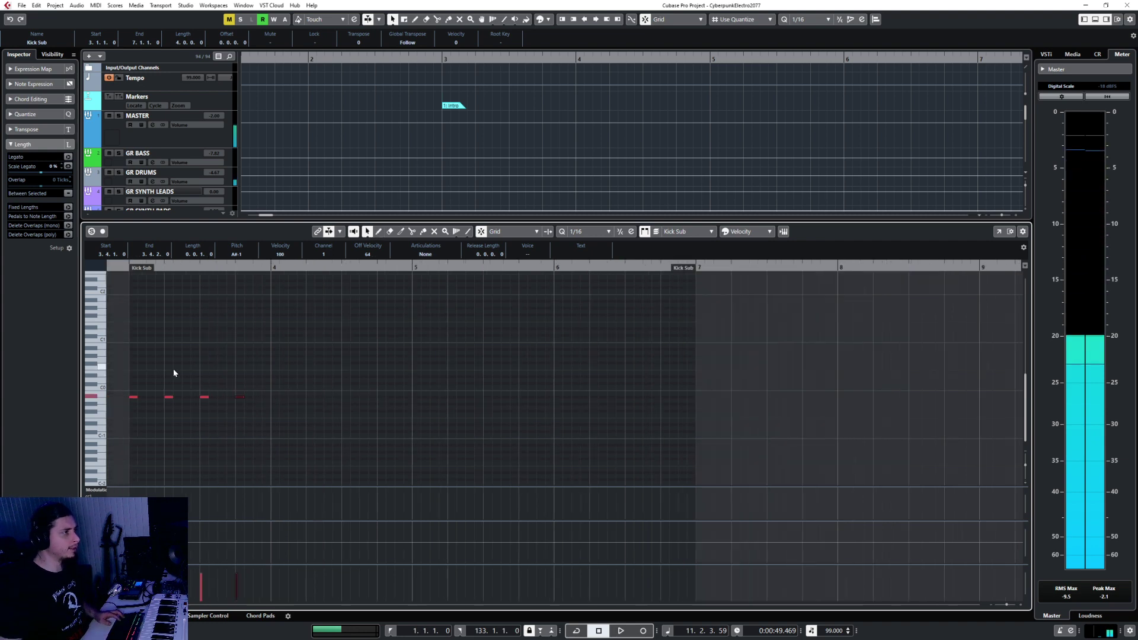
{"action": "left_click_drag", "start_coordinate": [165, 373], "coordinate": [179, 405]}
{"action": "key", "text": "Delete"}
{"action": "left_click_drag", "start_coordinate": [224, 371], "coordinate": [240, 417]}
{"action": "key", "text": "Delete"}
{"action": "left_click_drag", "start_coordinate": [251, 383], "coordinate": [118, 418]}
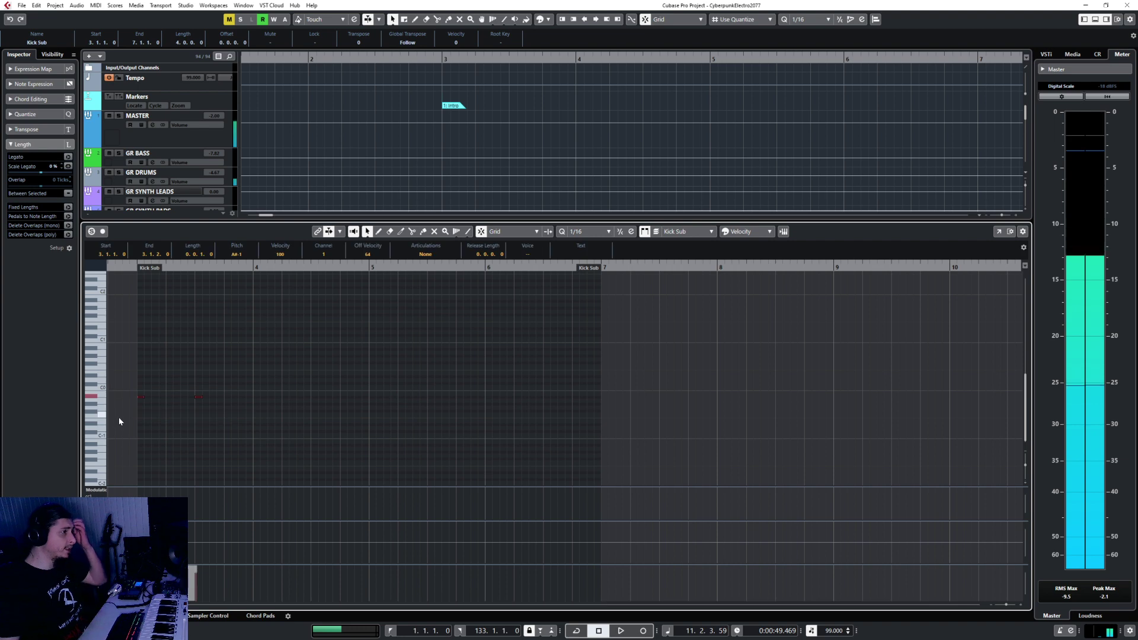
{"action": "left_click", "coordinate": [176, 393]}
{"action": "key", "text": "8"}
{"action": "left_click", "coordinate": [168, 349]}
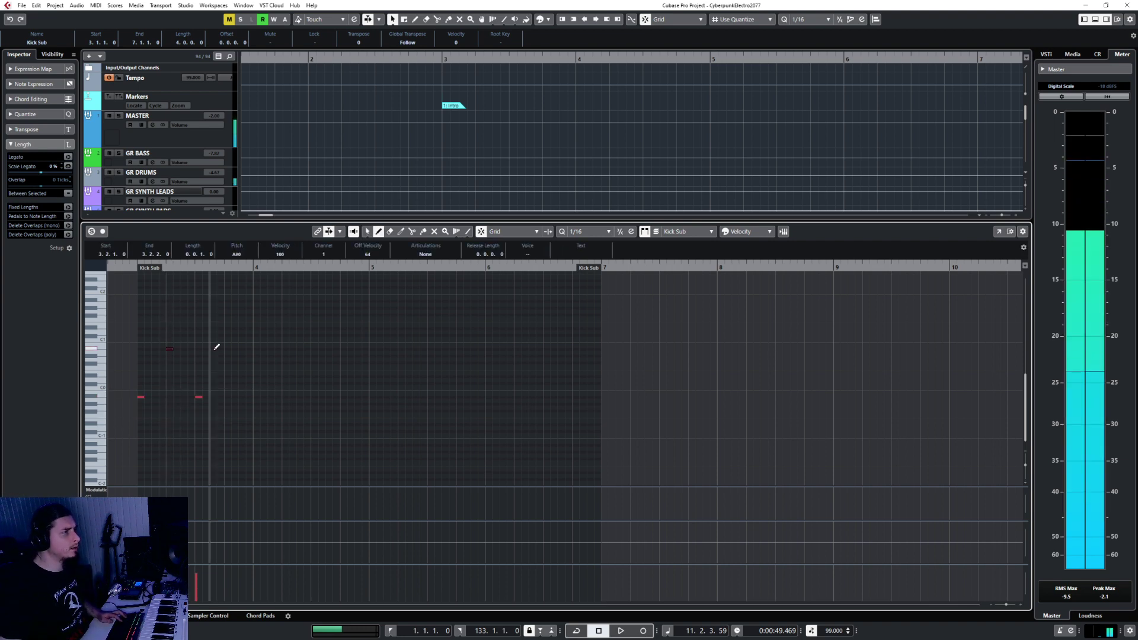
{"action": "key", "text": "Delete"}
{"action": "key", "text": "1"}
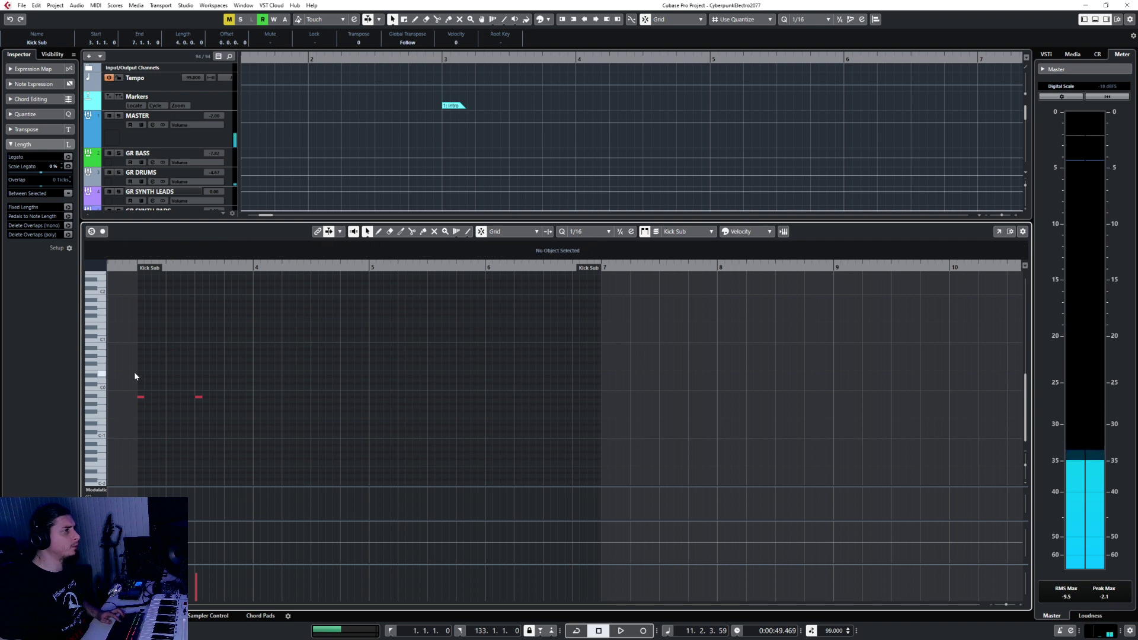
Step: Repeat bar 3's two A#-1 notes in bars 4, 5 and 6 of the Kick Sub part, and close the Key Editor
{"action": "left_click_drag", "start_coordinate": [134, 372], "coordinate": [263, 421]}
{"action": "key", "text": "ctrl+d"}
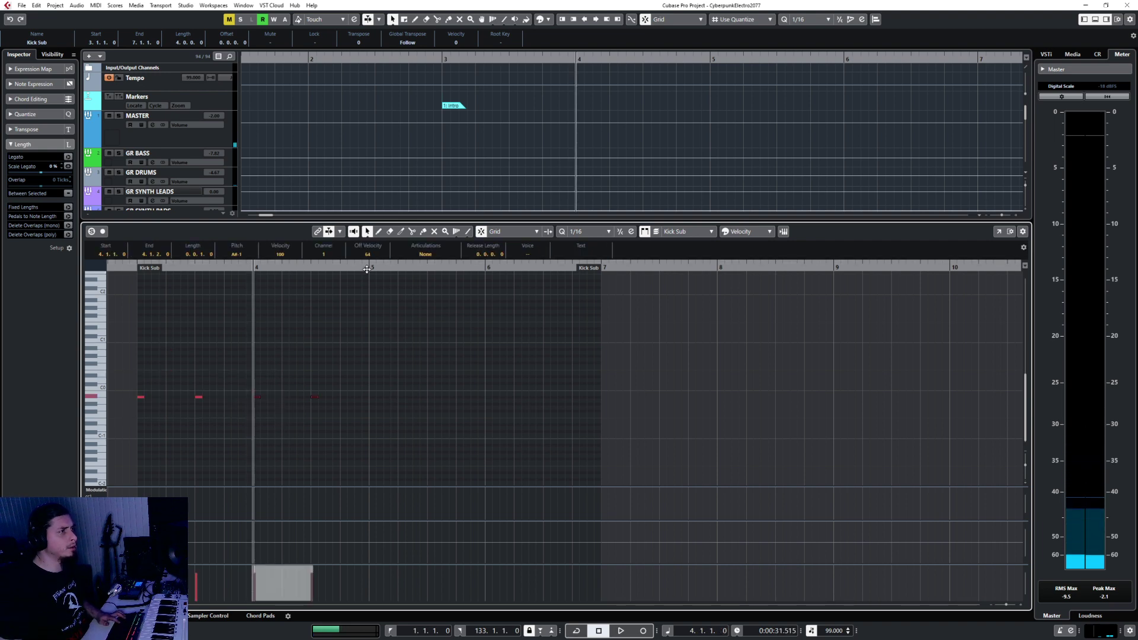
{"action": "key", "text": "ctrl+v"}
{"action": "left_click", "coordinate": [485, 268]}
{"action": "key", "text": "ctrl+v"}
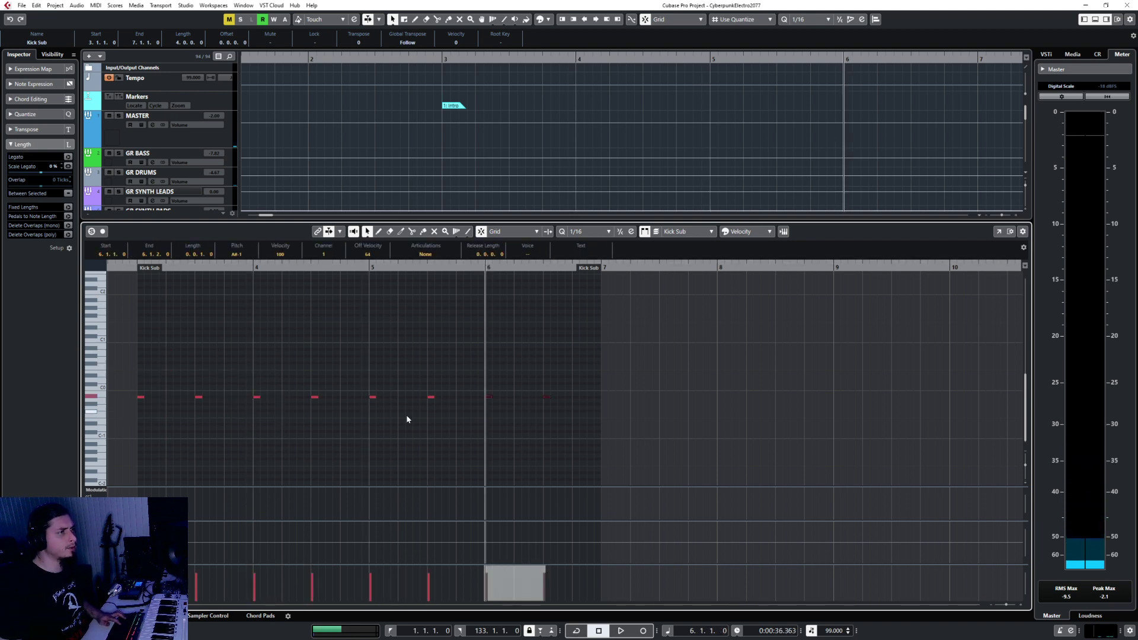
{"action": "left_click", "coordinate": [145, 417]}
{"action": "key", "text": "ctrl+e"}
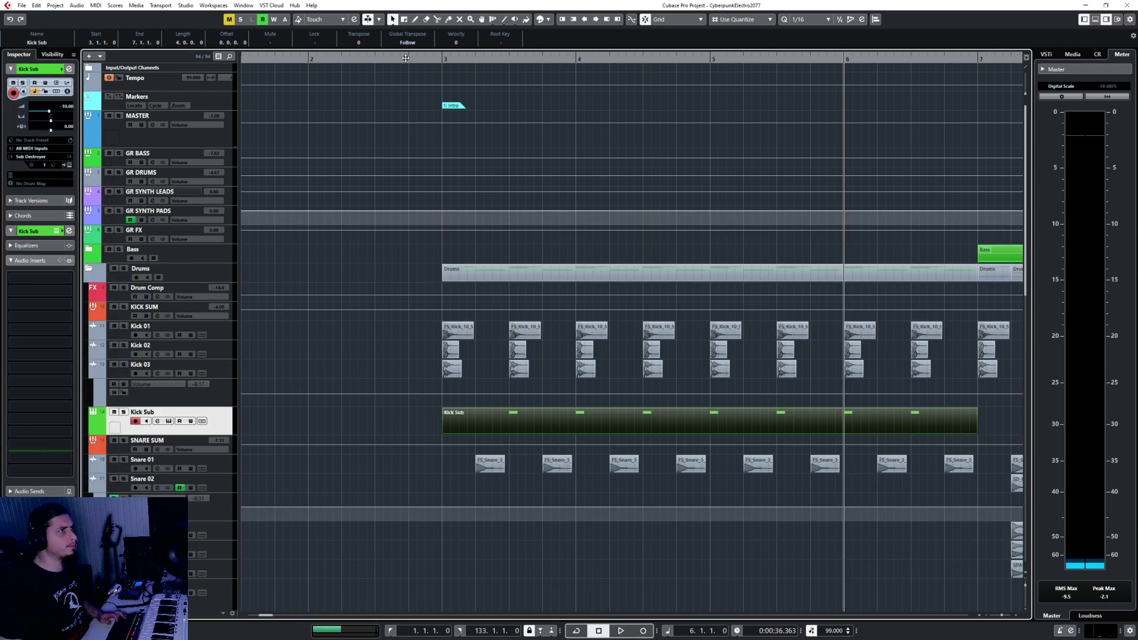
Step: Solo the Drums folder, select the Kick Sub track, and briefly play the project from bar 2
{"action": "left_click", "coordinate": [311, 60]}
{"action": "left_click", "coordinate": [204, 283]}
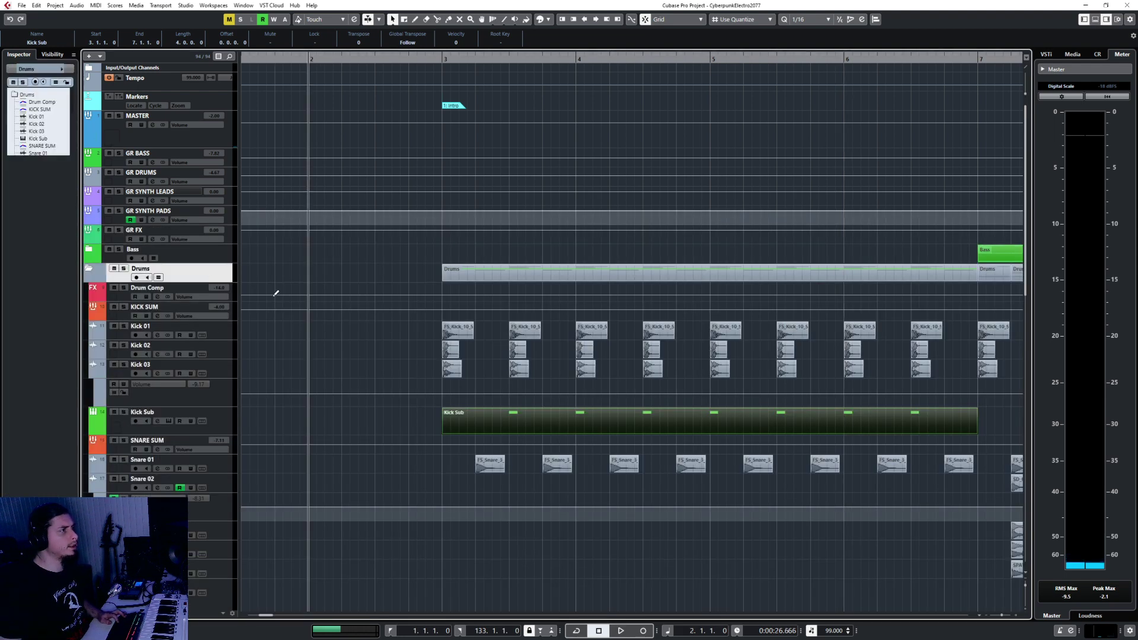
{"action": "key", "text": "s"}
{"action": "left_click", "coordinate": [227, 430]}
{"action": "key", "text": "space"}
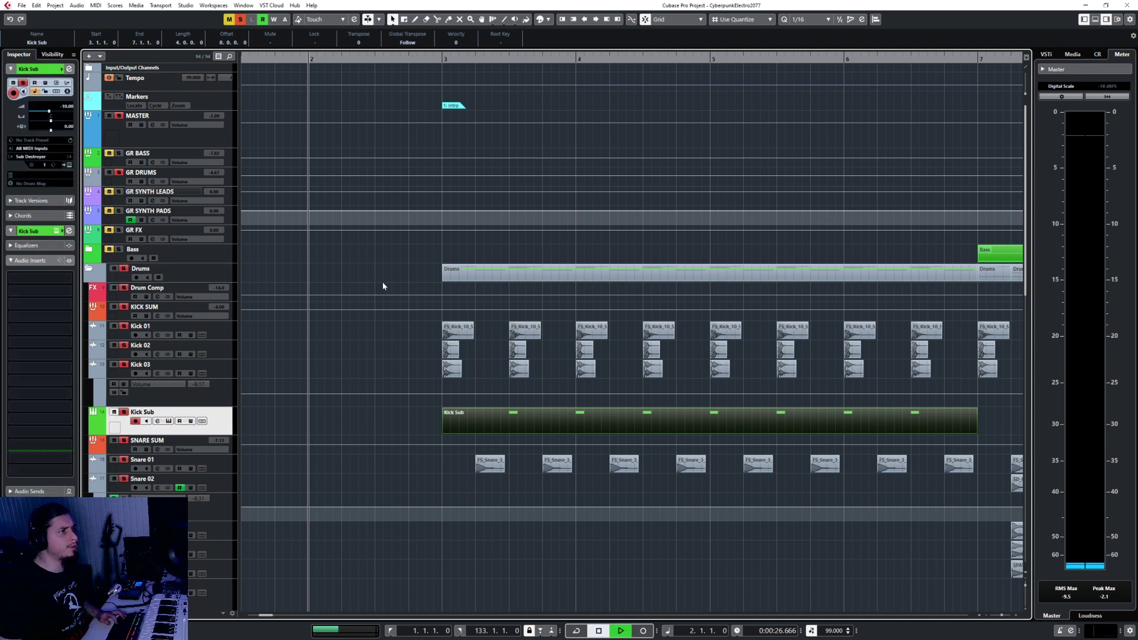
{"action": "key", "text": "space"}
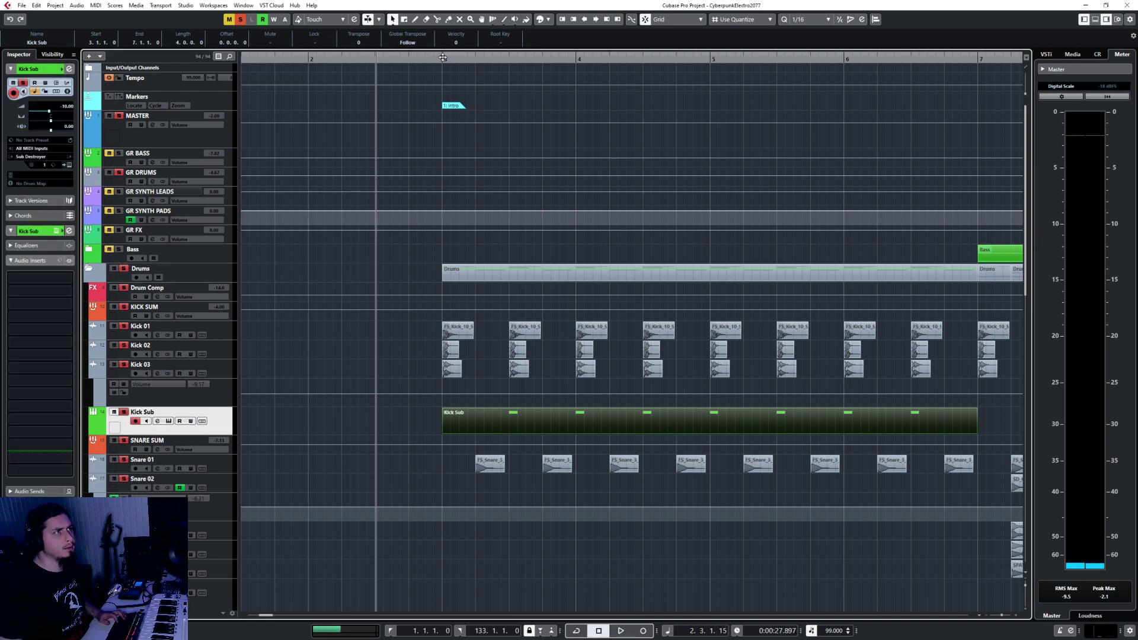
Step: Set the project's quantize value to 1/1 and place the locators at bars 3 and 7 around the Kick Sub part
{"action": "scroll", "coordinate": [498, 231], "scroll_direction": "down", "scroll_amount": 5}
{"action": "left_click_drag", "start_coordinate": [469, 57], "coordinate": [691, 67]}
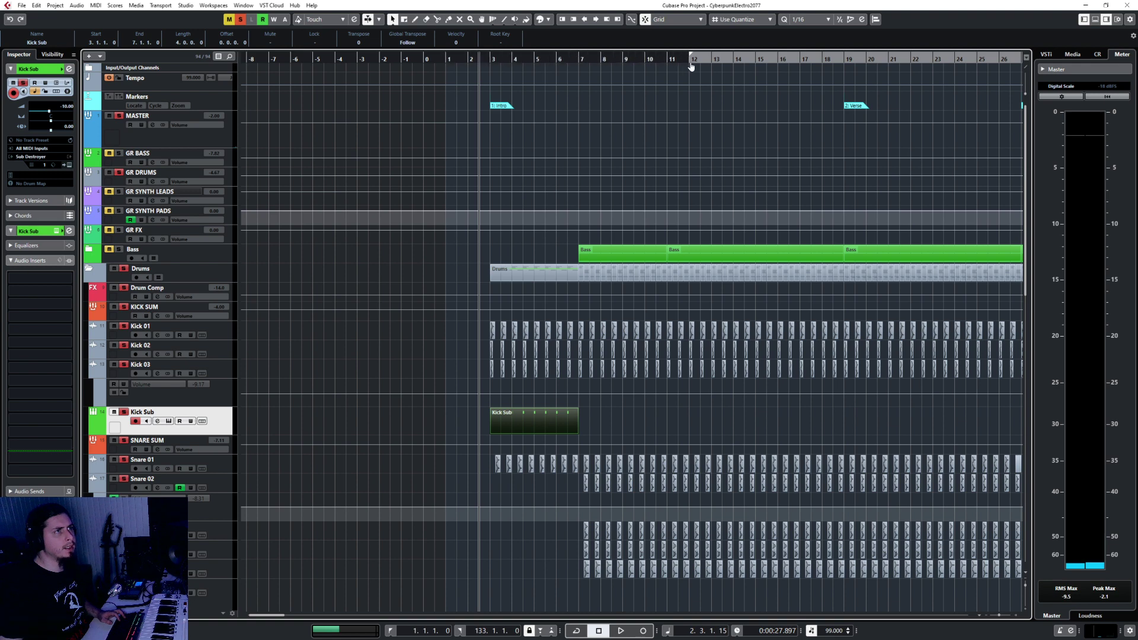
{"action": "left_click", "coordinate": [827, 19]}
{"action": "left_click", "coordinate": [825, 30]}
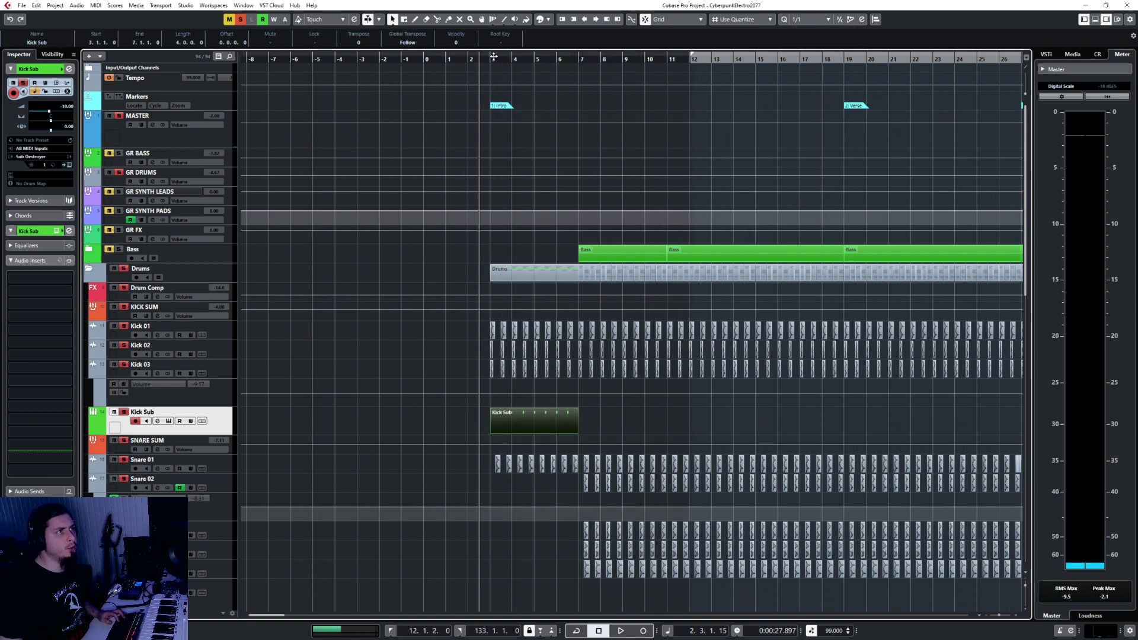
{"action": "left_click_drag", "start_coordinate": [514, 50], "coordinate": [590, 40]}
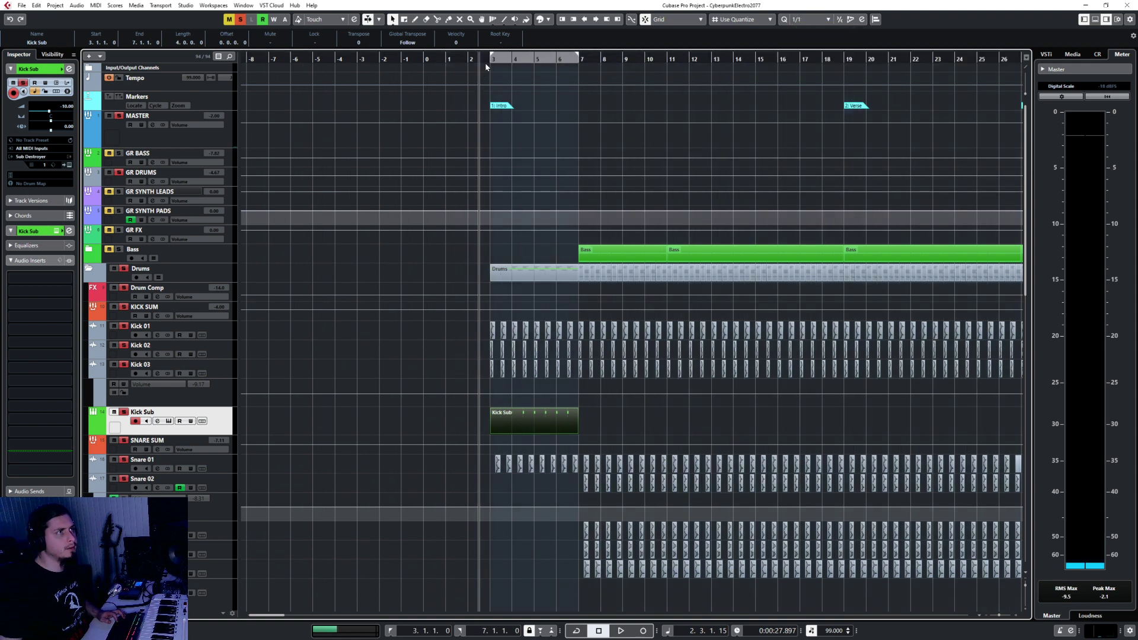
Step: Start playback and select all the notes of the Kick Sub part in the Key Editor
{"action": "key", "text": "space"}
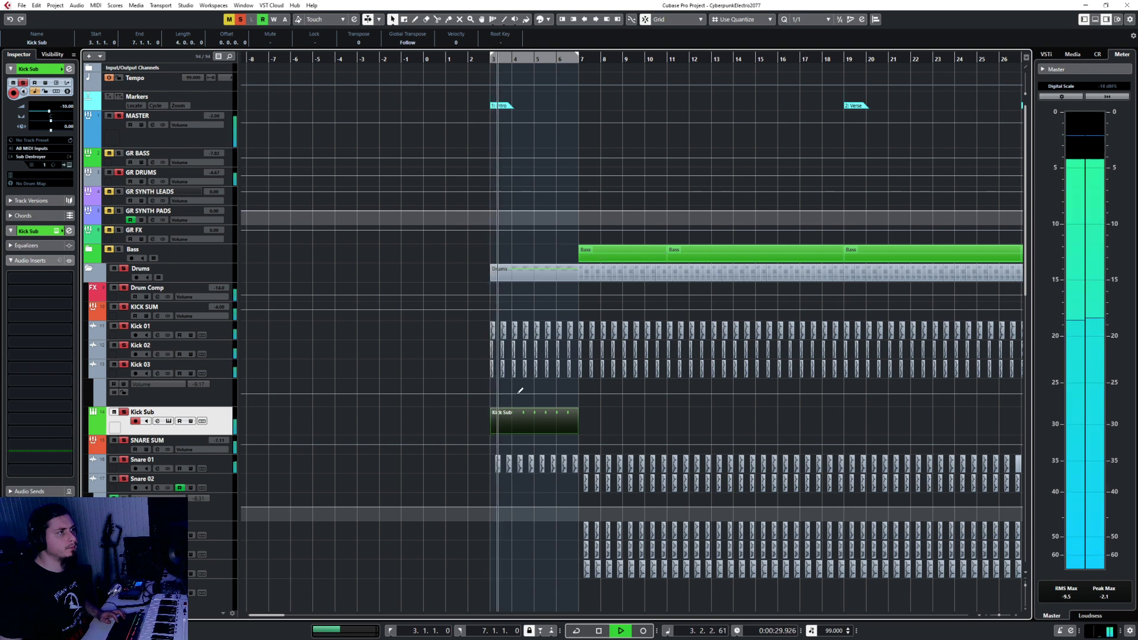
{"action": "double_click", "coordinate": [504, 425]}
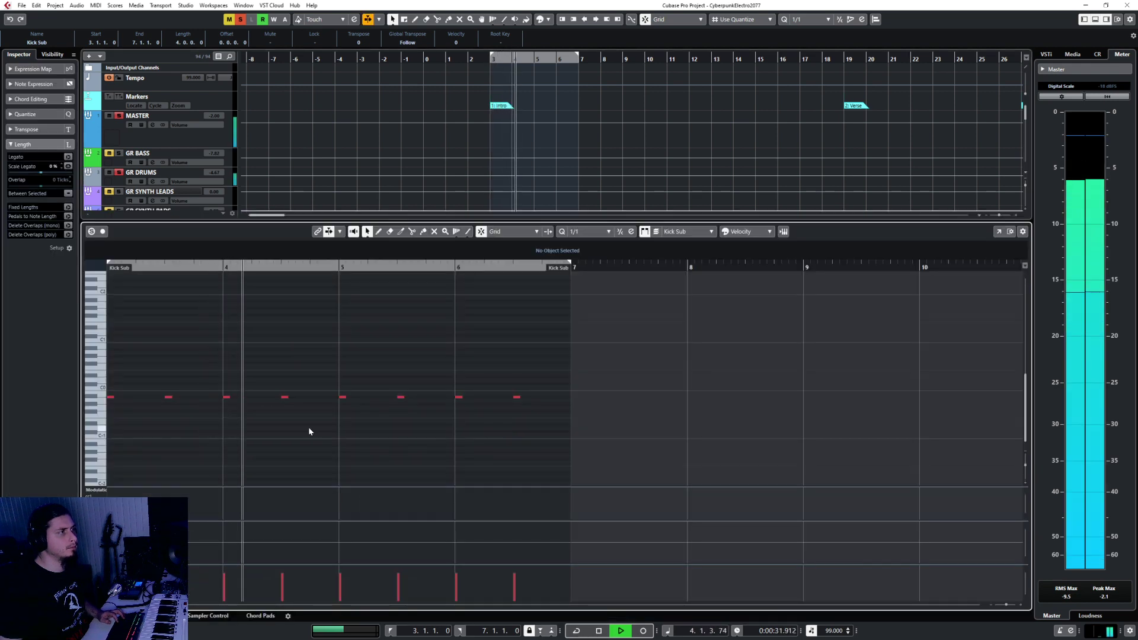
{"action": "key", "text": "g"}
{"action": "left_click_drag", "start_coordinate": [144, 380], "coordinate": [517, 408]}
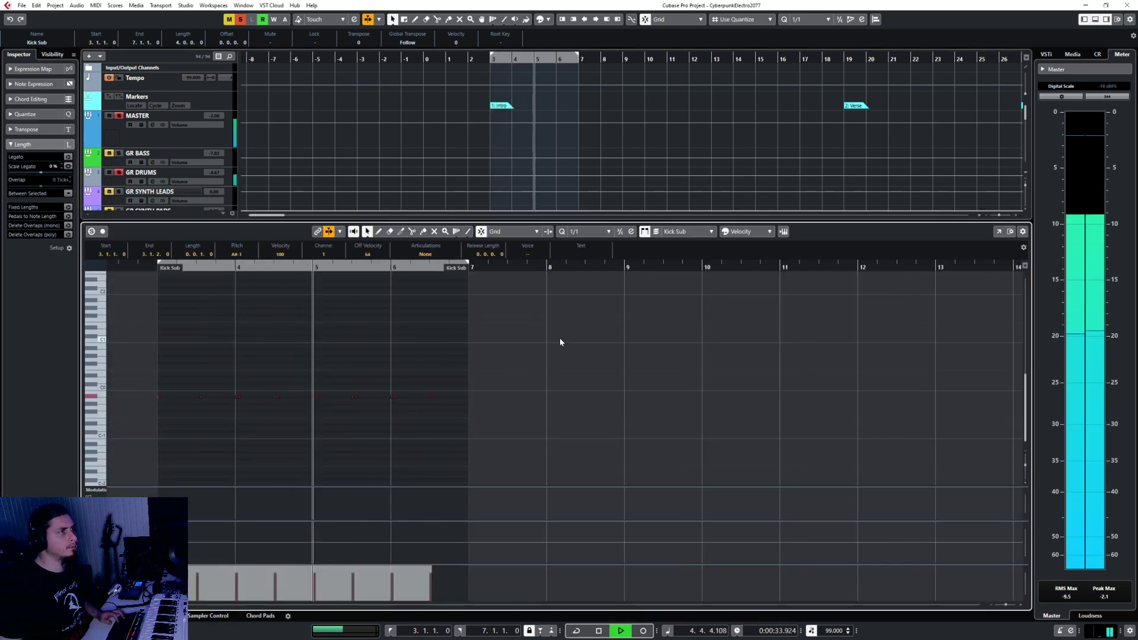
Step: Close the Key Editor, set the Kick Sub track's volume to -25, and cycle playback from bar 3
{"action": "left_click", "coordinate": [88, 616]}
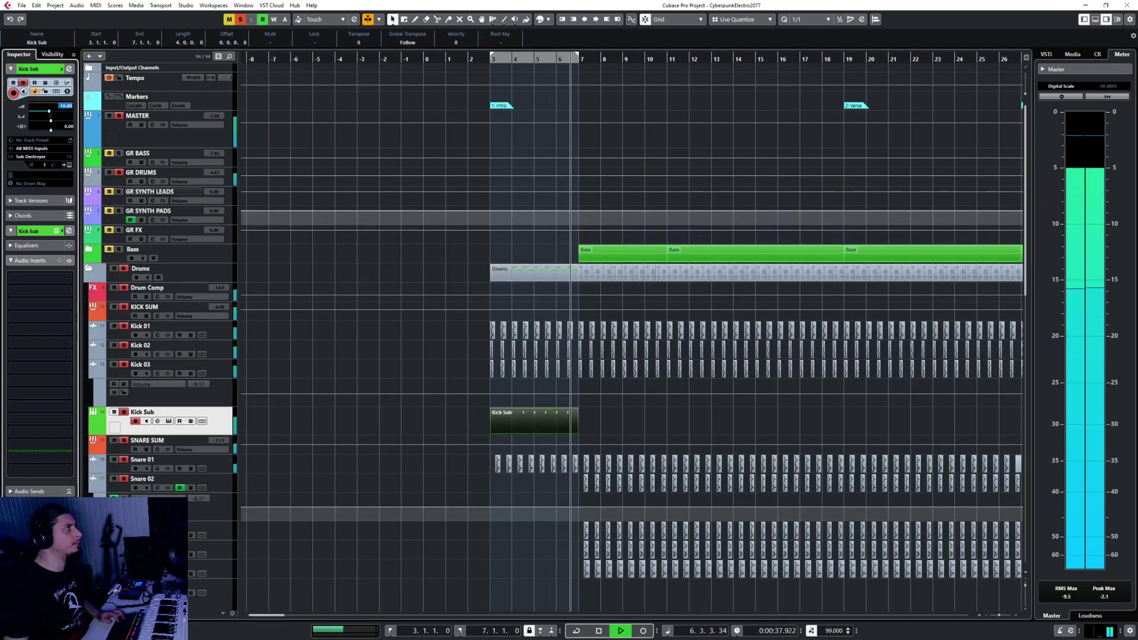
{"action": "type", "text": "-25"}
{"action": "key", "text": "Return"}
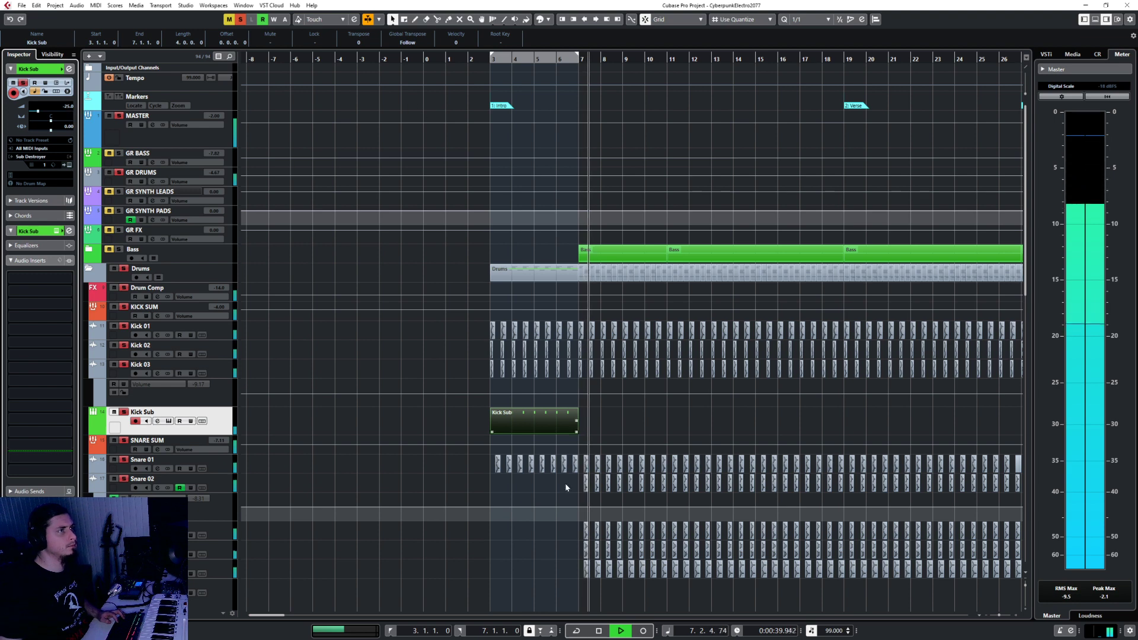
{"action": "key", "text": "KP_Divide"}
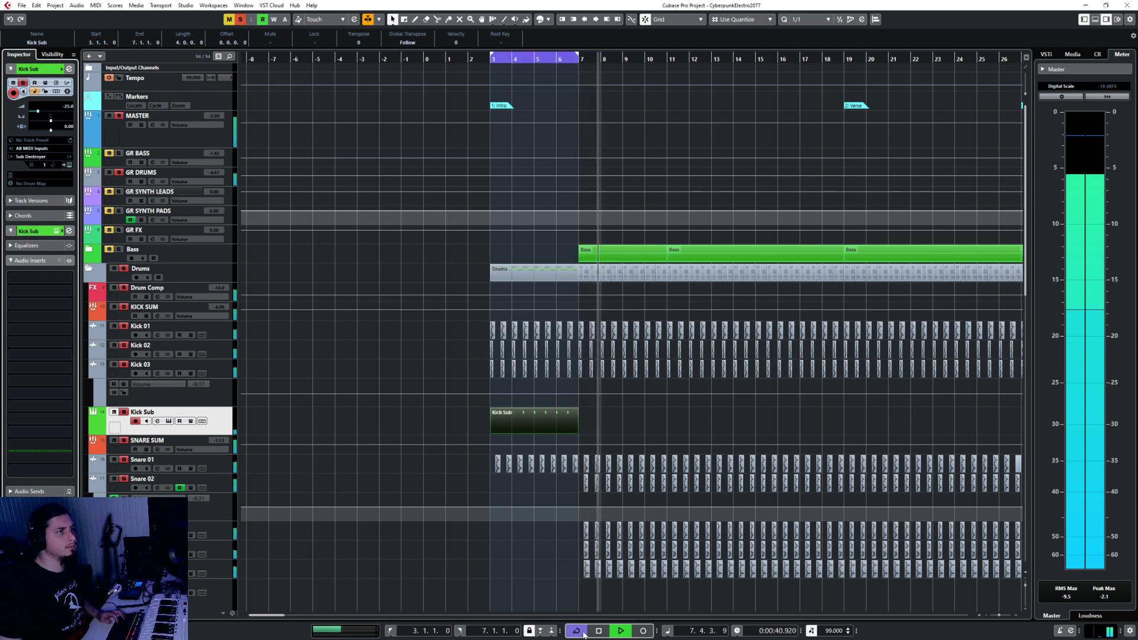
{"action": "left_click", "coordinate": [489, 57]}
Step: Move the Kick Sub part to start at bar 7 and audition it with the cycle range shifted to bars 7 to 11
{"action": "left_click", "coordinate": [529, 432]}
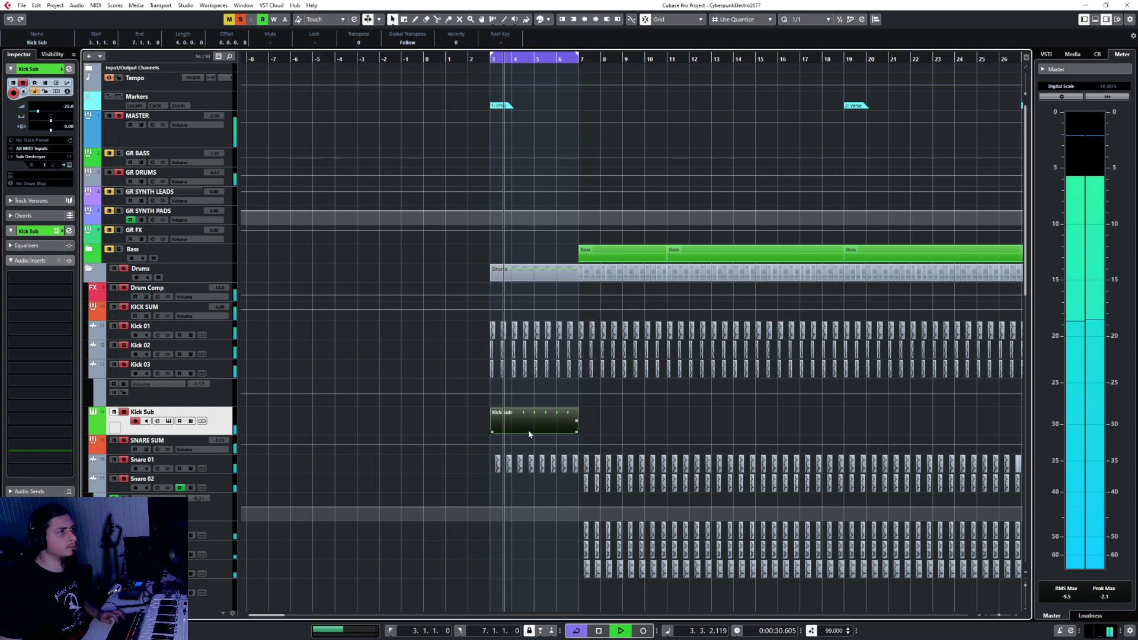
{"action": "left_click_drag", "start_coordinate": [529, 433], "coordinate": [616, 430]}
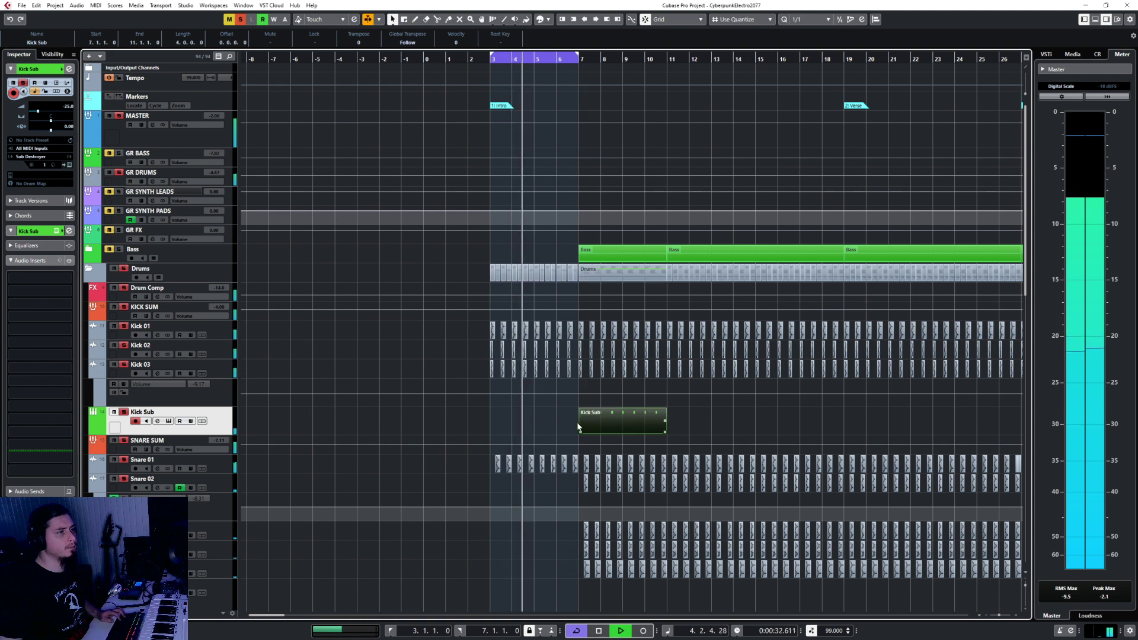
{"action": "key", "text": "space"}
{"action": "left_click_drag", "start_coordinate": [532, 57], "coordinate": [621, 60]}
{"action": "key", "text": "space"}
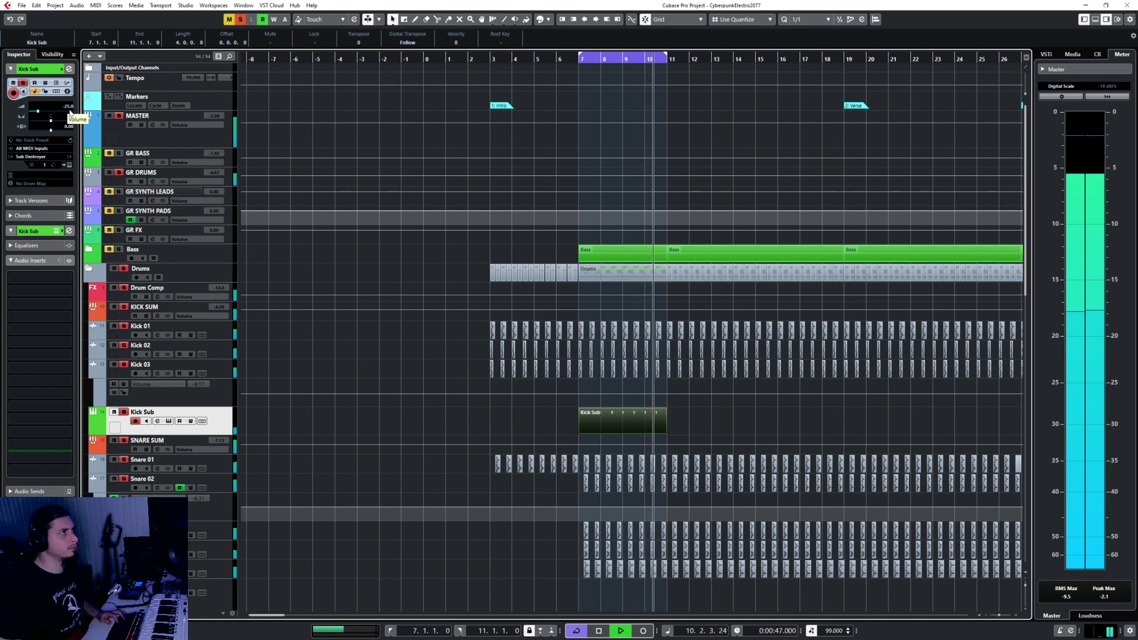
{"action": "key", "text": "space"}
Step: Open the Kick Sub track's Sub Destroyer instrument and look through its Trigger, MIDI and Output pages, and close it
{"action": "left_click", "coordinate": [67, 166]}
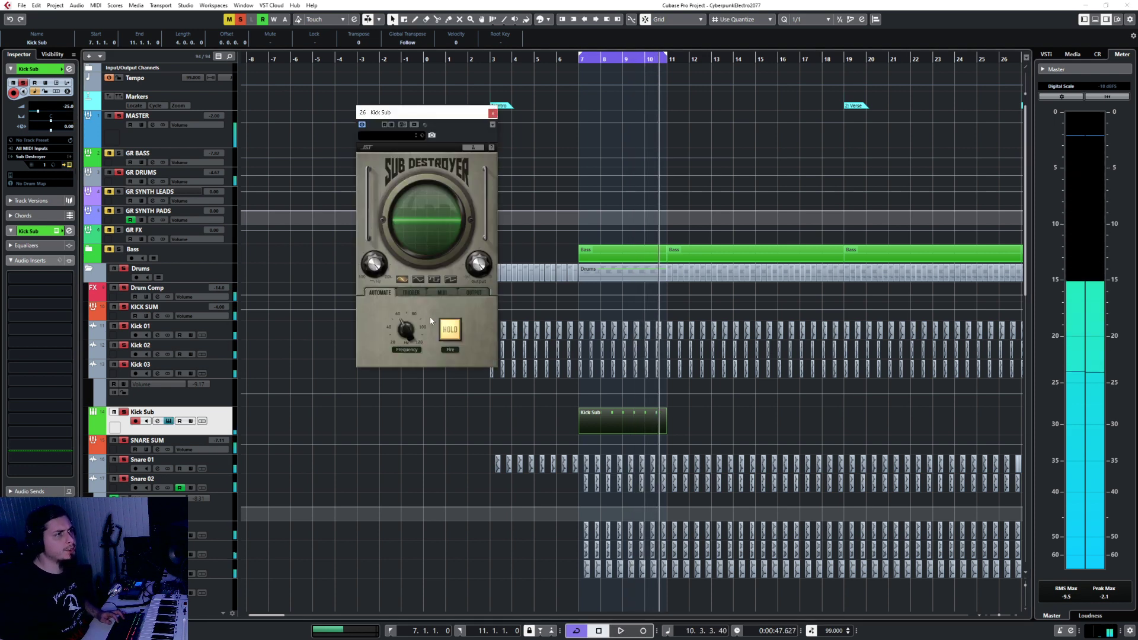
{"action": "left_click", "coordinate": [411, 293]}
{"action": "left_click", "coordinate": [437, 296]}
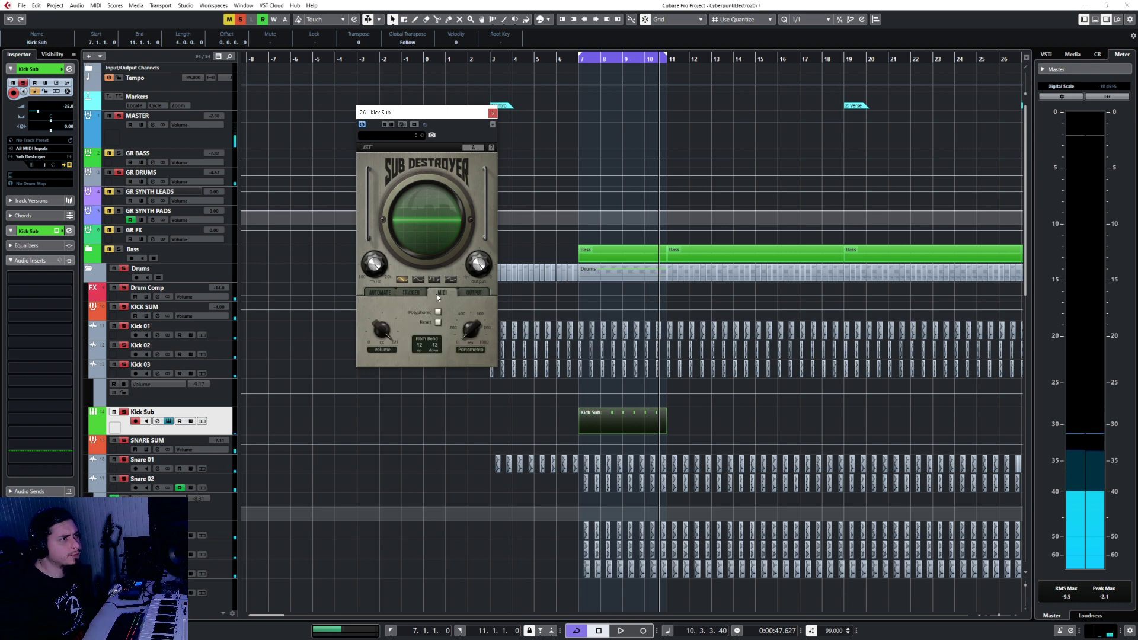
{"action": "left_click", "coordinate": [405, 294]}
{"action": "left_click", "coordinate": [445, 295]}
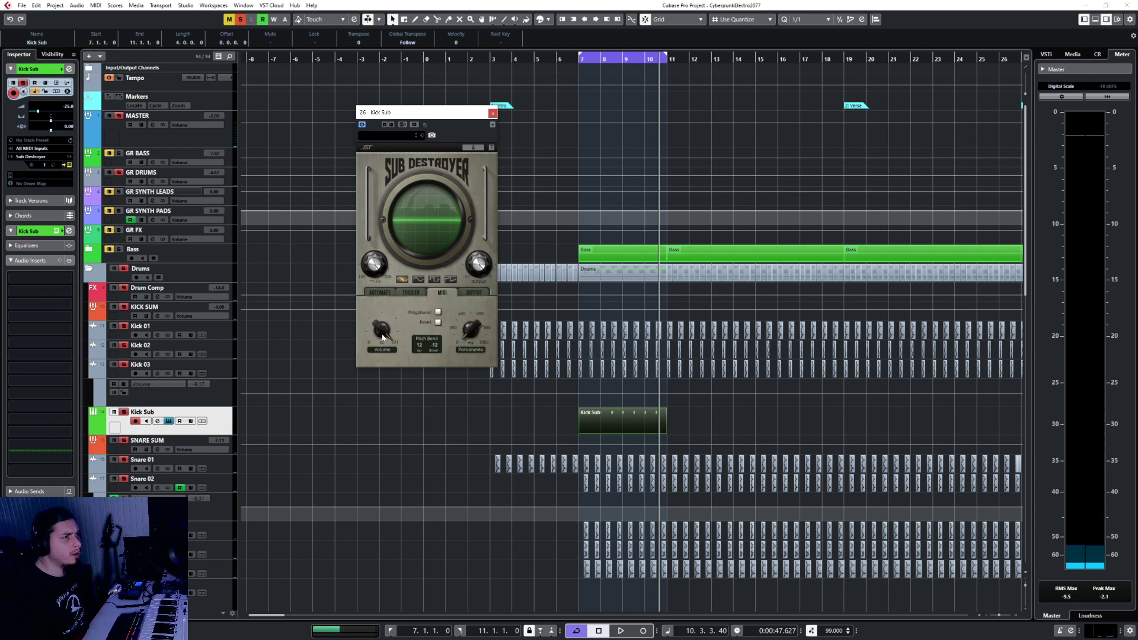
{"action": "left_click", "coordinate": [474, 293]}
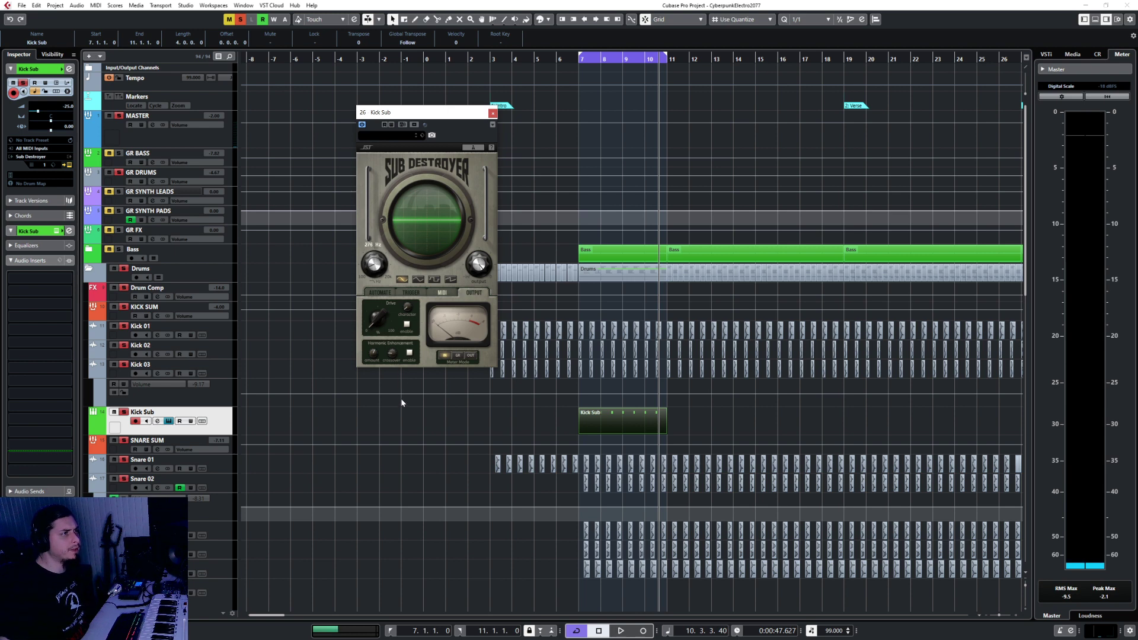
{"action": "left_click", "coordinate": [493, 113]}
Step: Reopen the Kick Sub part, set the quantize value to 1/16, and draw A#0 notes on beats 2 and 4 of bar 7
{"action": "double_click", "coordinate": [630, 422]}
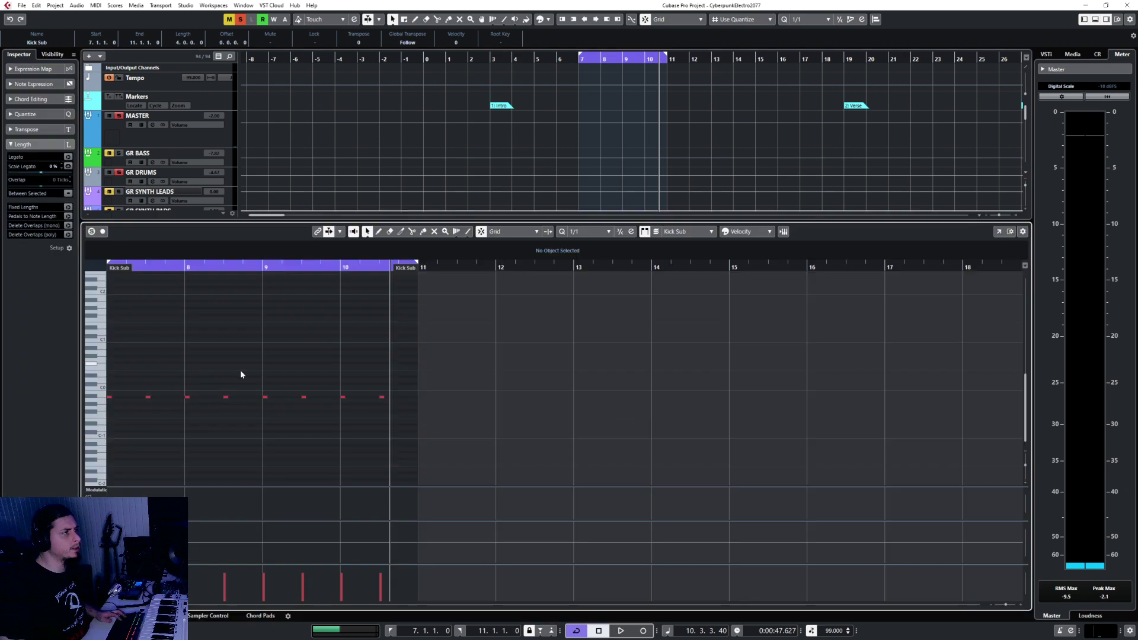
{"action": "right_click", "coordinate": [188, 377]}
{"action": "left_click", "coordinate": [200, 377]}
{"action": "left_click", "coordinate": [587, 231]}
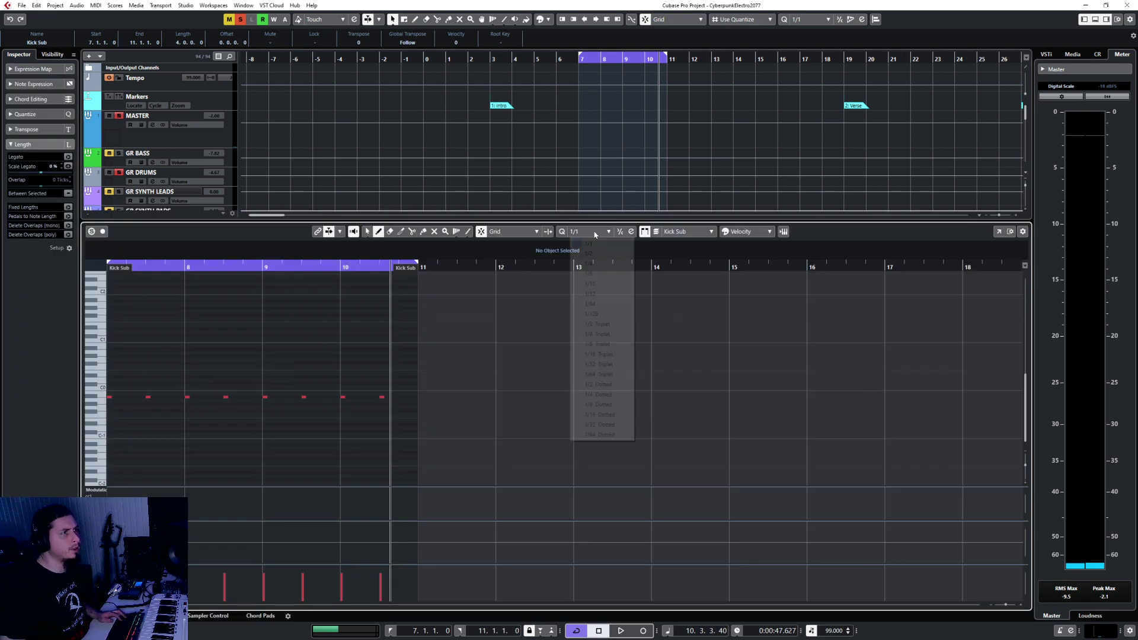
{"action": "left_click", "coordinate": [602, 284]}
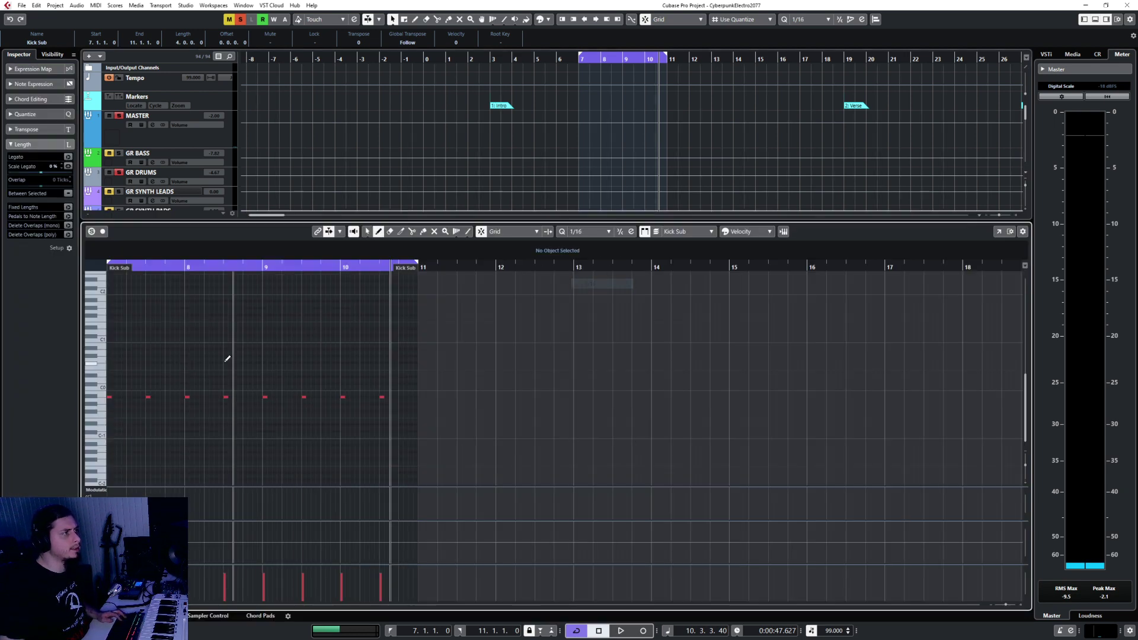
{"action": "left_click", "coordinate": [130, 349]}
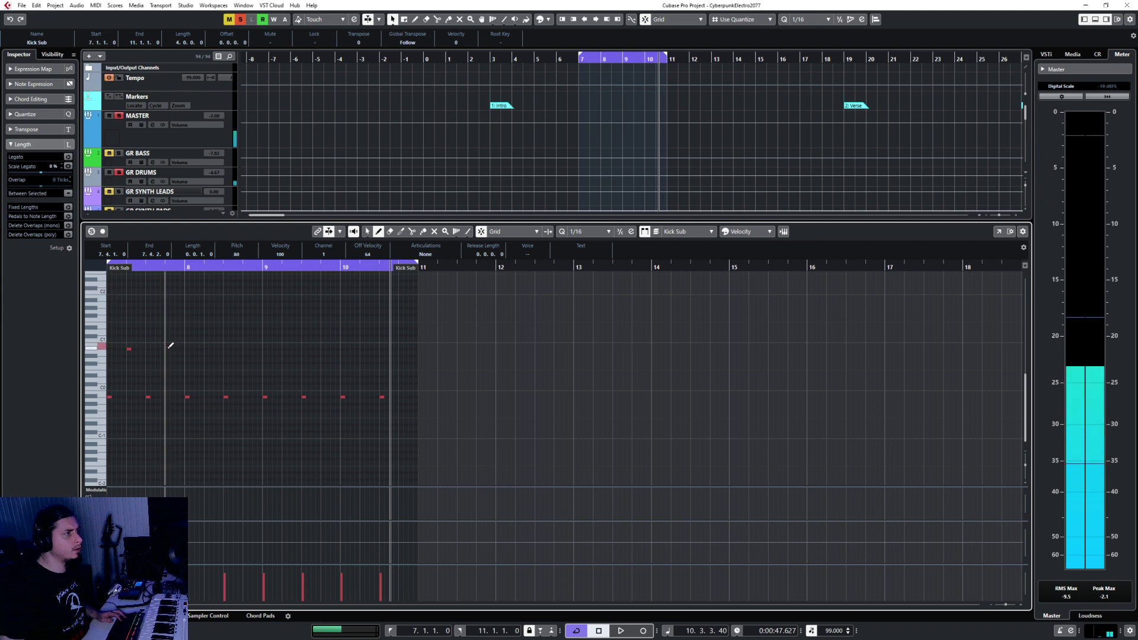
{"action": "left_click_drag", "start_coordinate": [169, 348], "coordinate": [172, 349]}
Step: Set the two A#0 notes in bar 7 to velocity 24 and repeat them in bars 8, 9 and 10
{"action": "left_click_drag", "start_coordinate": [120, 333], "coordinate": [199, 376]}
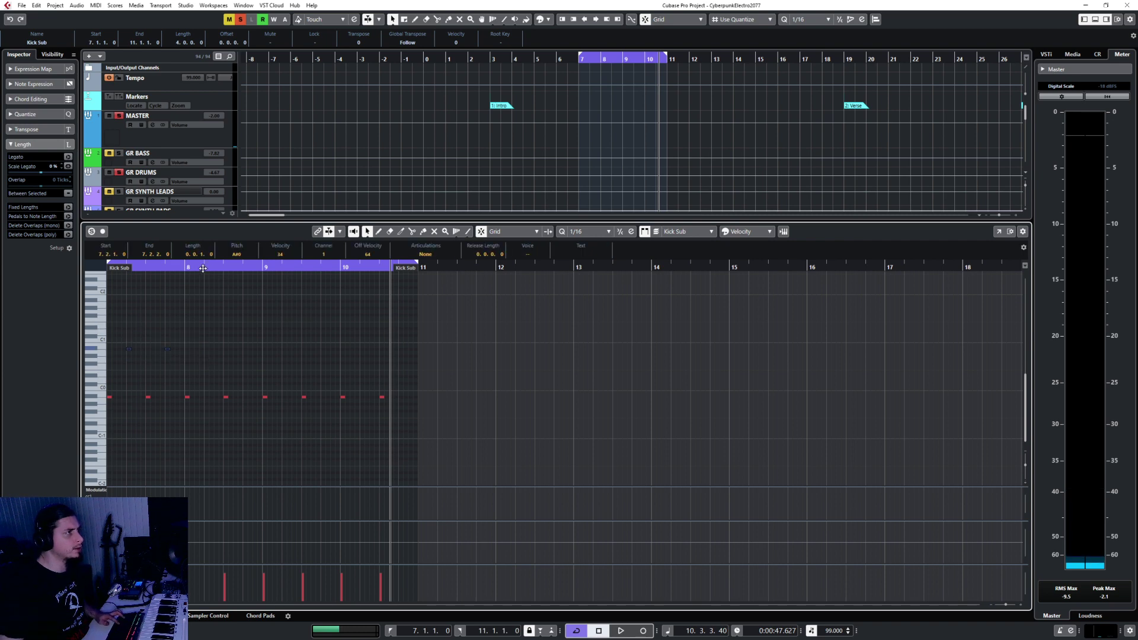
{"action": "key", "text": "ctrl+d"}
{"action": "key", "text": "ctrl+d"}
{"action": "key", "text": "ctrl+d"}
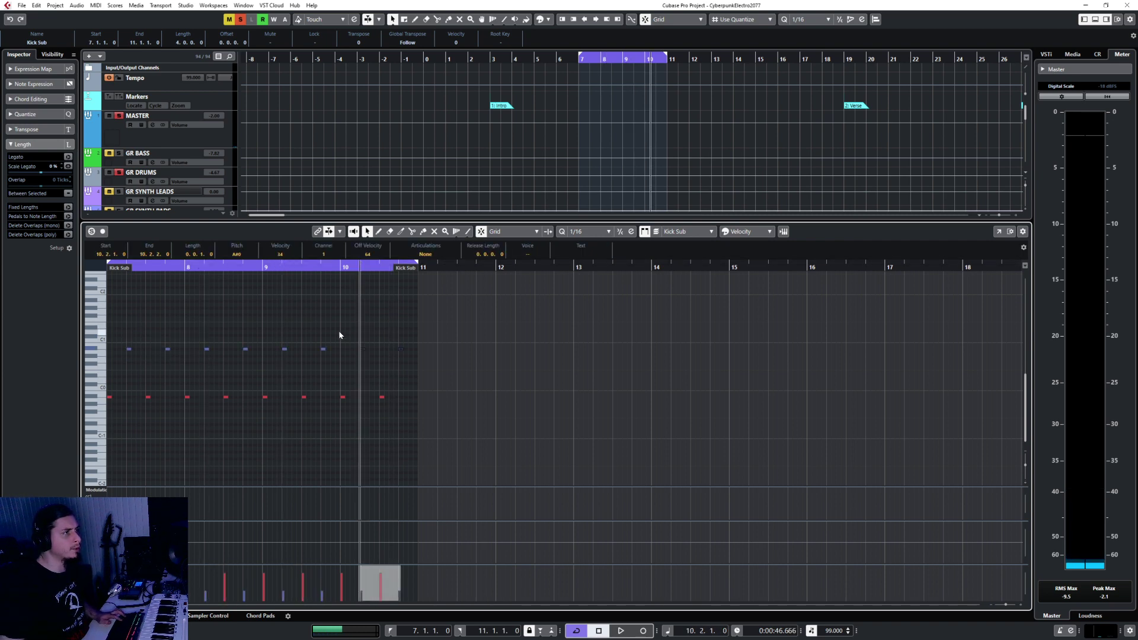
Step: Play the edited Kick Sub pattern from bar 7, close the Key Editor, and take the Drums folder out of solo
{"action": "scroll", "coordinate": [339, 336], "scroll_direction": "left", "scroll_amount": 3}
{"action": "left_click", "coordinate": [290, 269]}
{"action": "key", "text": "space"}
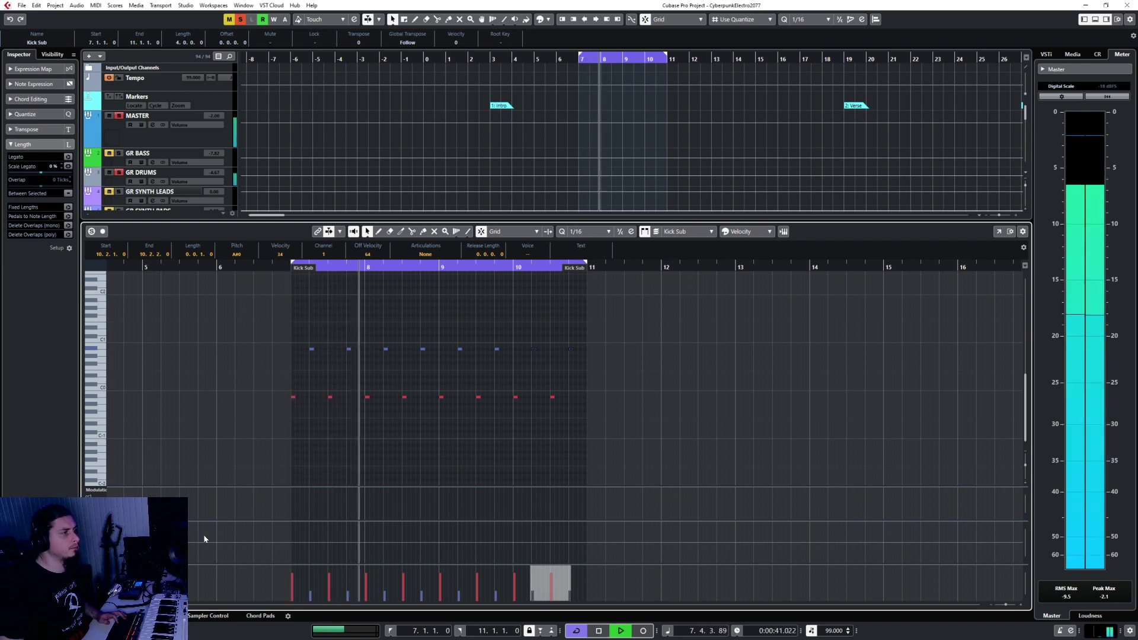
{"action": "key", "text": "ctrl+e"}
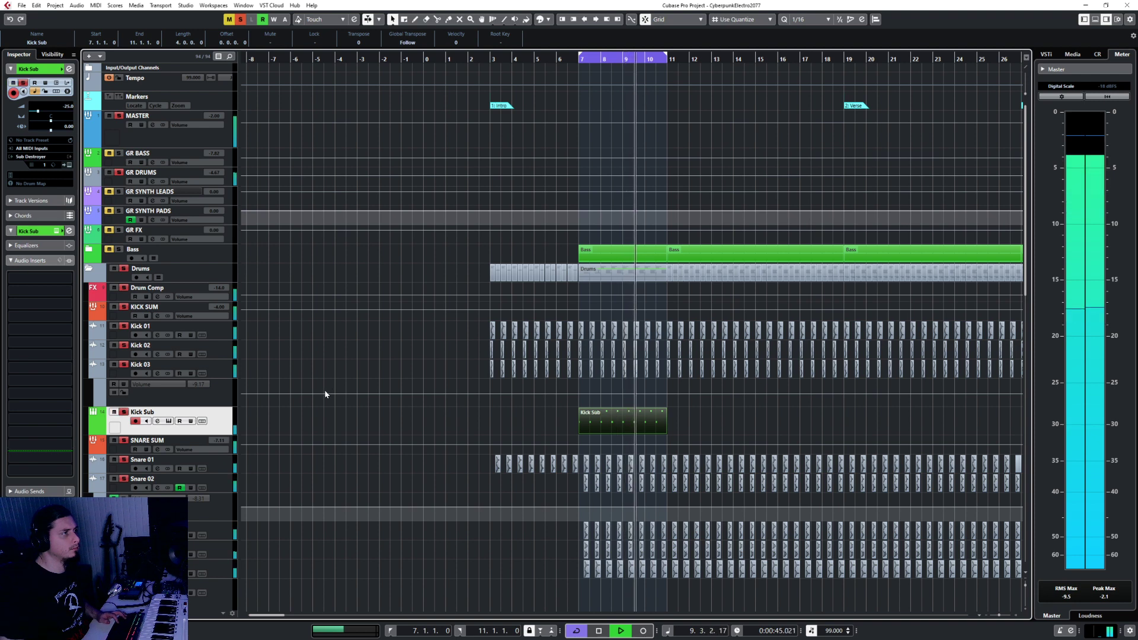
{"action": "key", "text": "space"}
{"action": "left_click", "coordinate": [219, 273]}
{"action": "key", "text": "s"}
Step: Solo the Kick Sub track, audition it alone from the left locator, and turn its solo off
{"action": "left_click", "coordinate": [225, 415]}
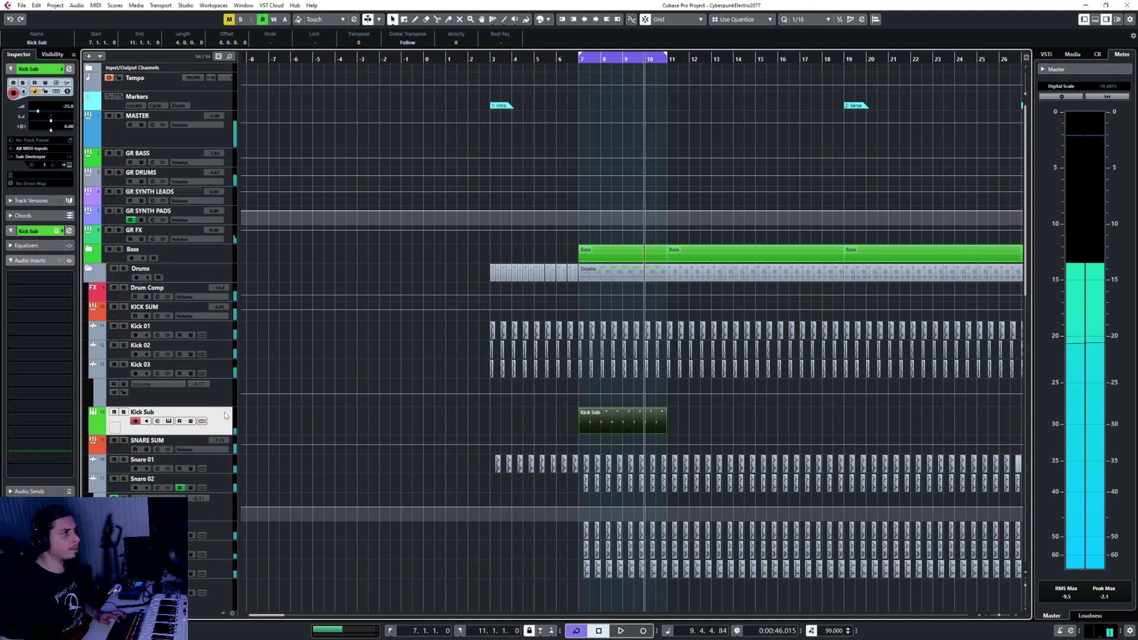
{"action": "key", "text": "s"}
{"action": "key", "text": "KP_1"}
{"action": "key", "text": "space"}
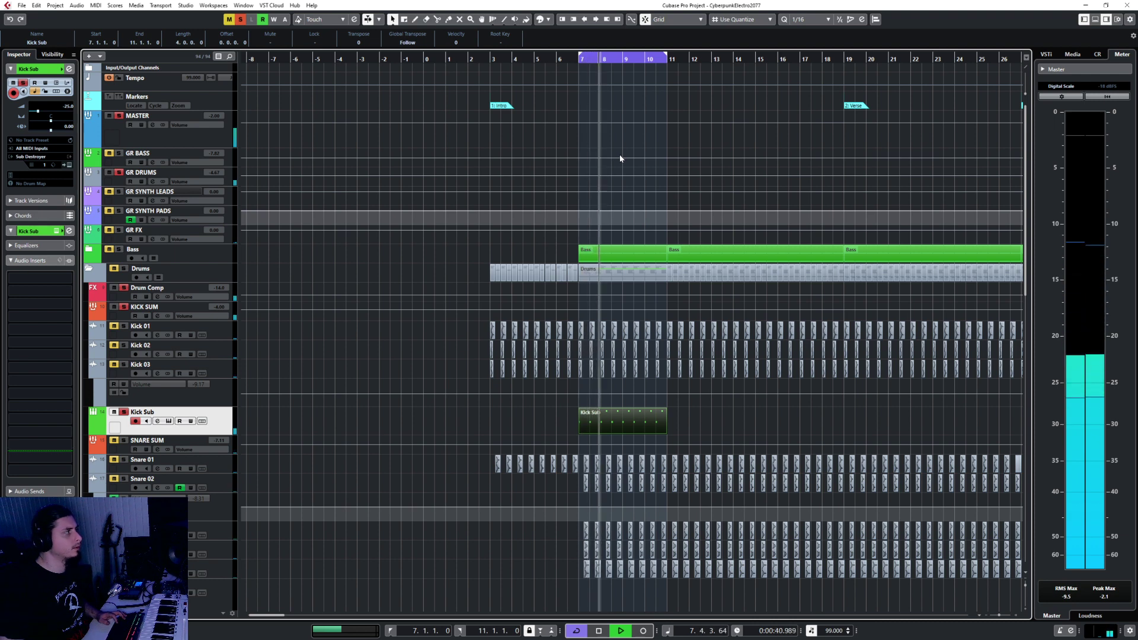
{"action": "key", "text": "space"}
{"action": "key", "text": "s"}
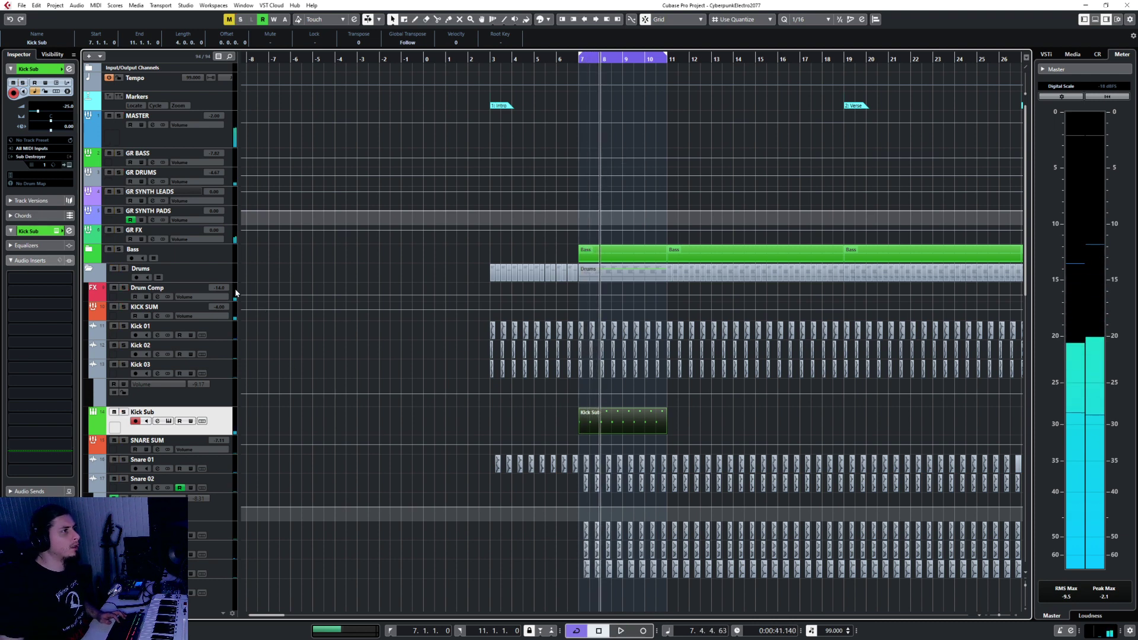
Step: Solo the Drums folder, play the Kick Sub together with the drums, and take the folder out of solo
{"action": "left_click", "coordinate": [240, 274]}
{"action": "key", "text": "s"}
{"action": "key", "text": "space"}
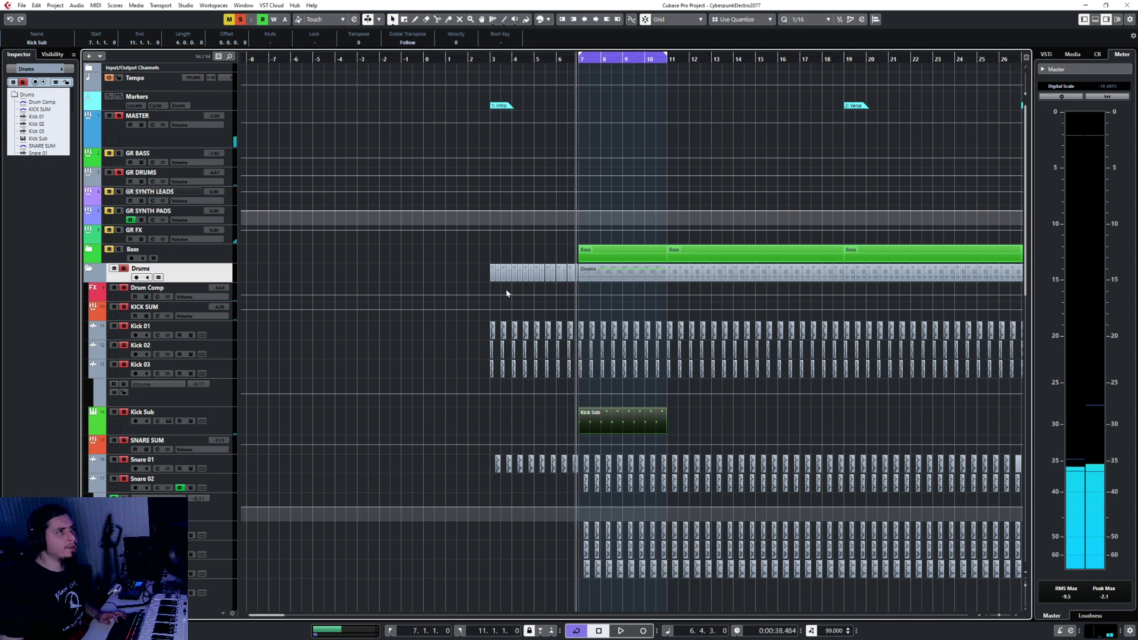
{"action": "key", "text": "space"}
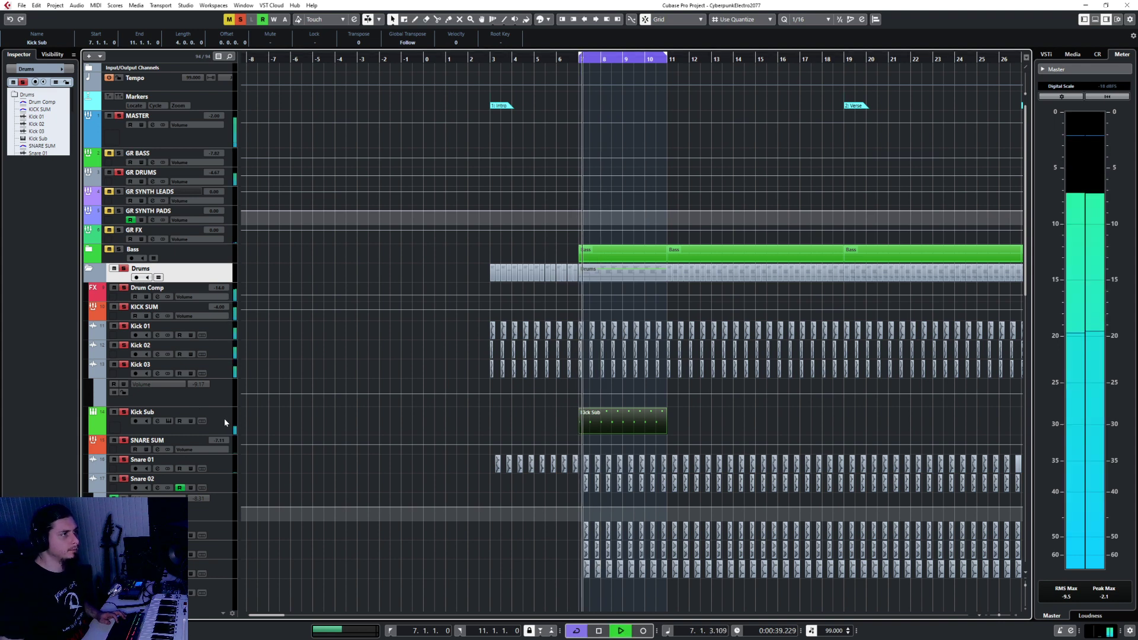
{"action": "left_click", "coordinate": [224, 418]}
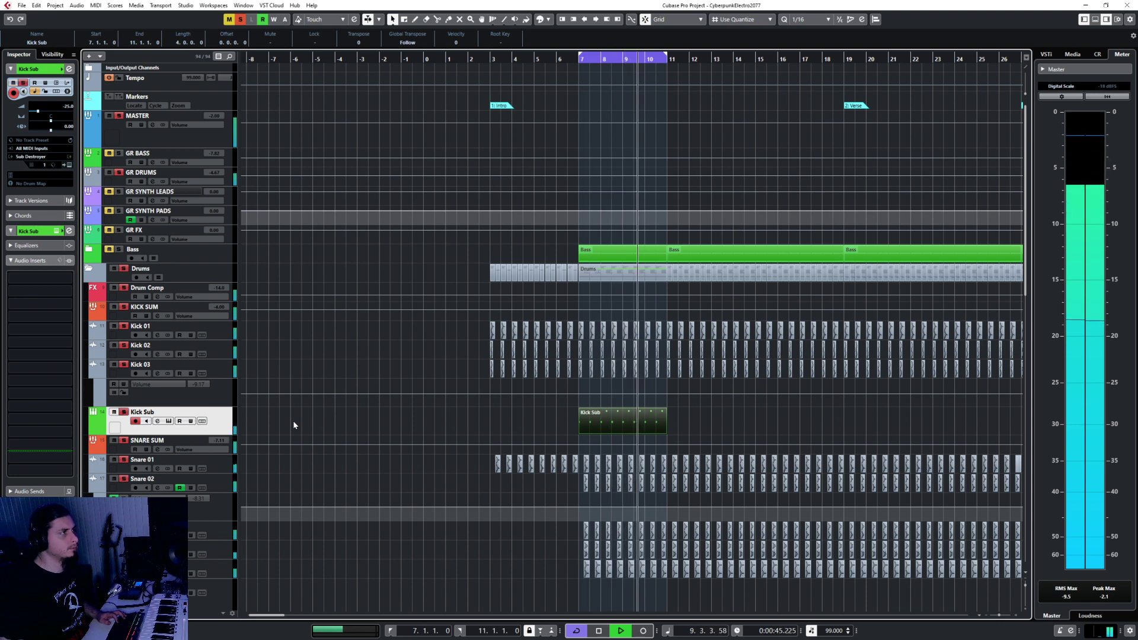
{"action": "key", "text": "space"}
{"action": "left_click", "coordinate": [181, 270]}
{"action": "key", "text": "s"}
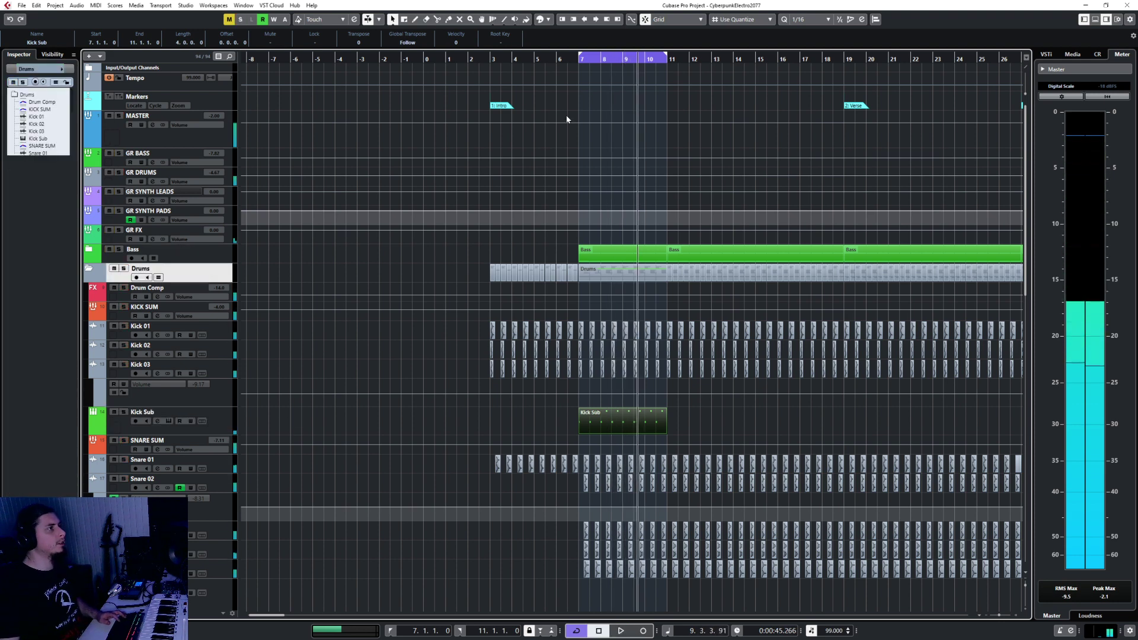
Step: Play the full mix from bar 6 to judge the Kick Sub in context, and stop playback
{"action": "left_click", "coordinate": [556, 64]}
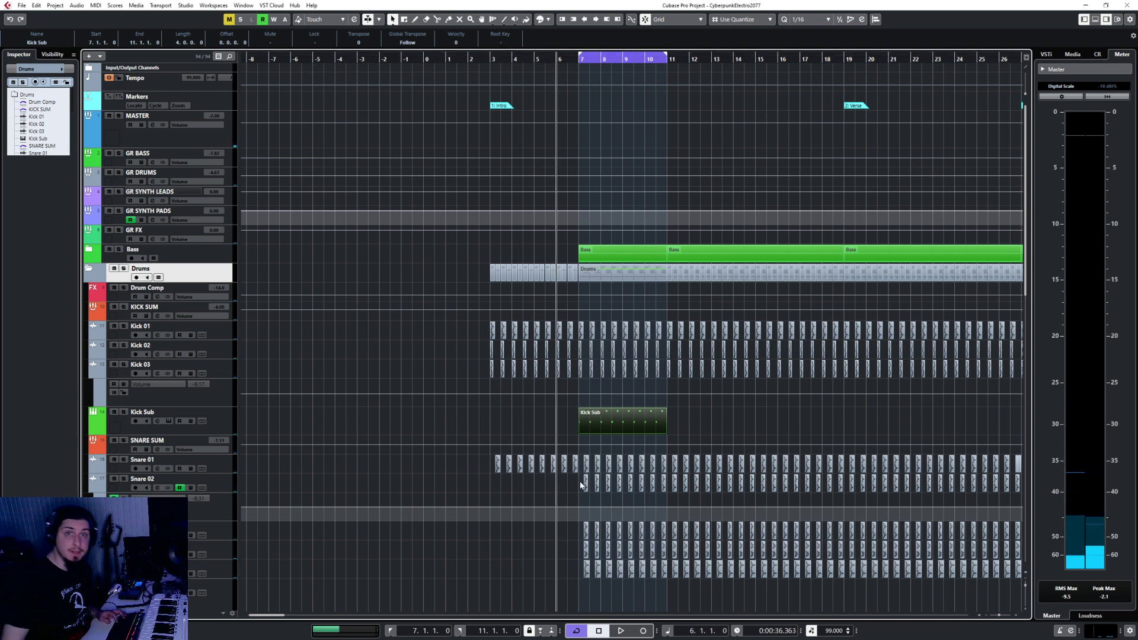
{"action": "key", "text": "space"}
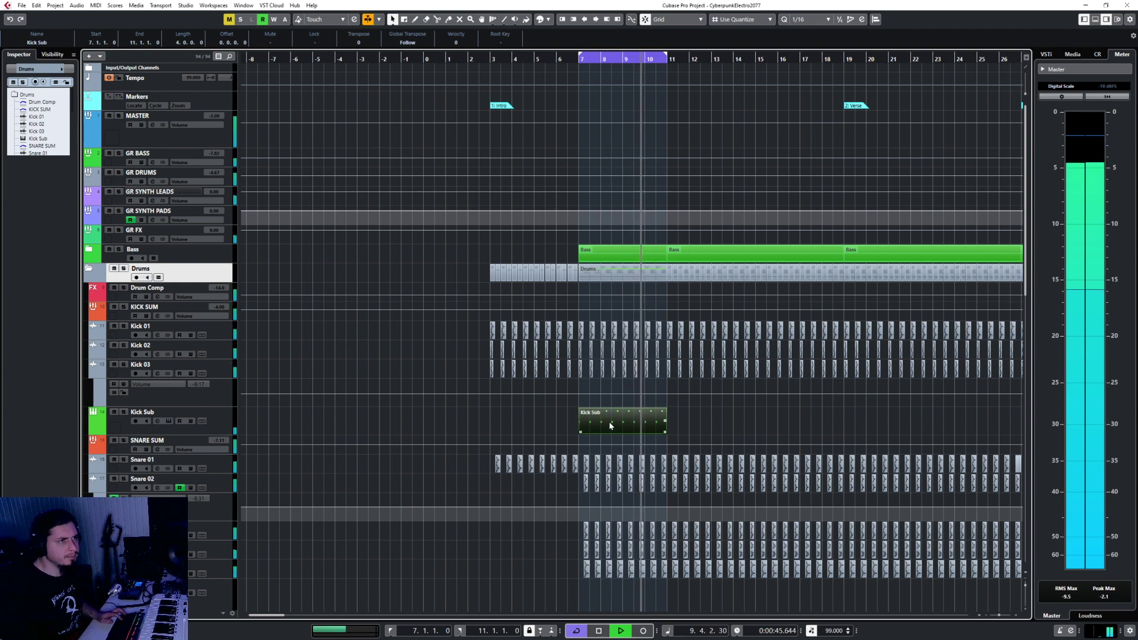
{"action": "key", "text": "f"}
{"action": "scroll", "coordinate": [608, 421], "scroll_direction": "left", "scroll_amount": 3}
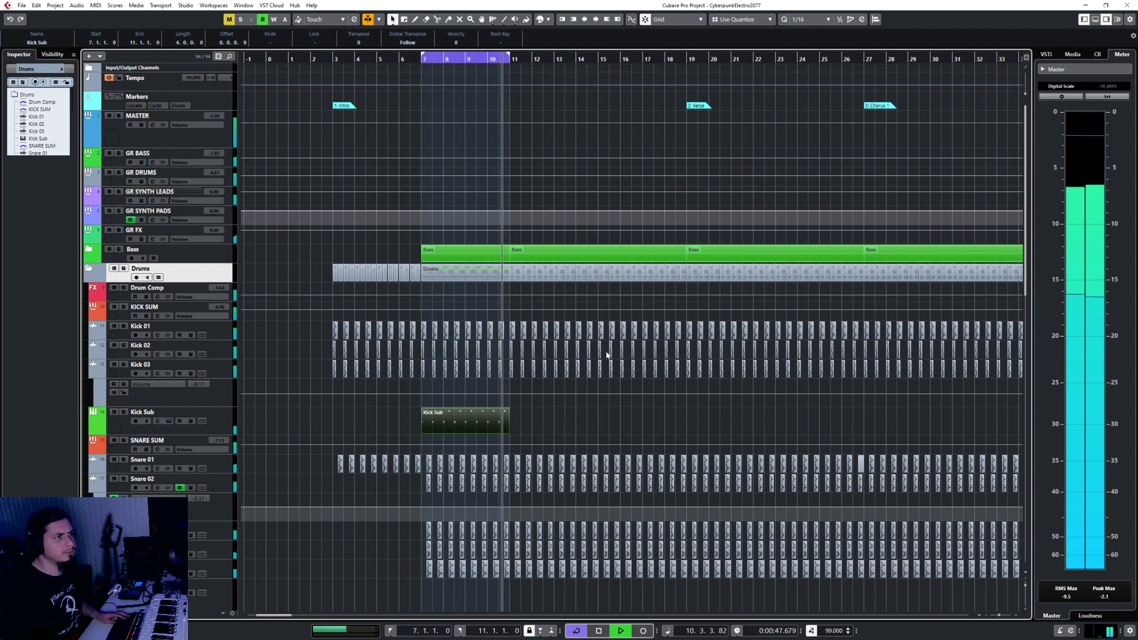
{"action": "key", "text": "space"}
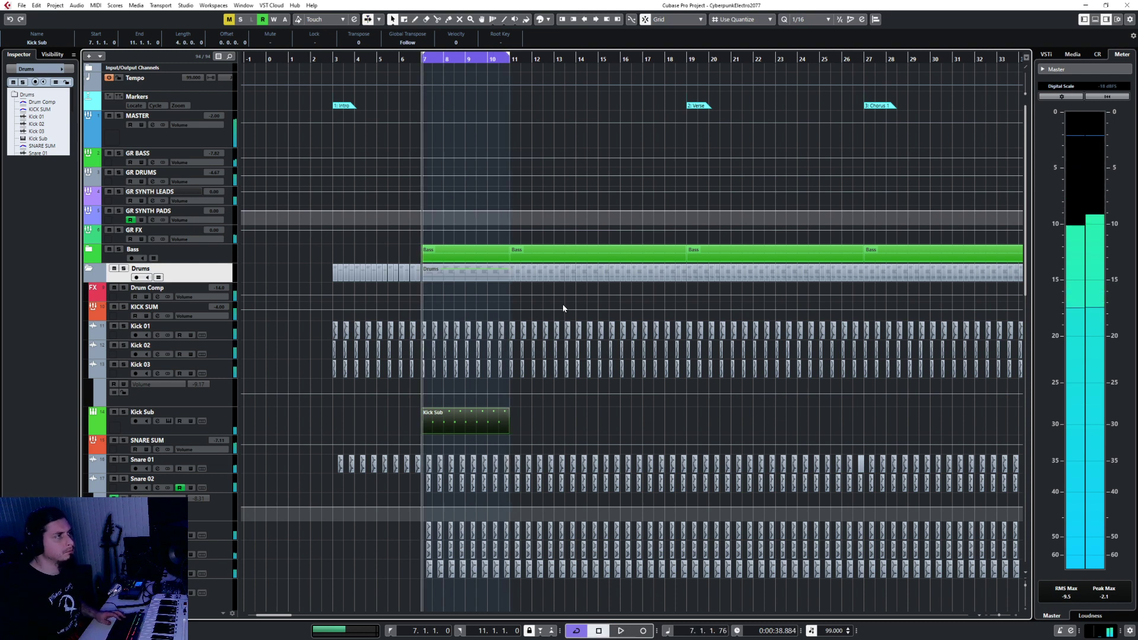
Step: Turn off cycle, set the quantize value to 1/1, and repeat the Kick Sub part at bars 11, 15, 19 and 23
{"action": "left_click", "coordinate": [578, 631]}
{"action": "left_click", "coordinate": [229, 409]}
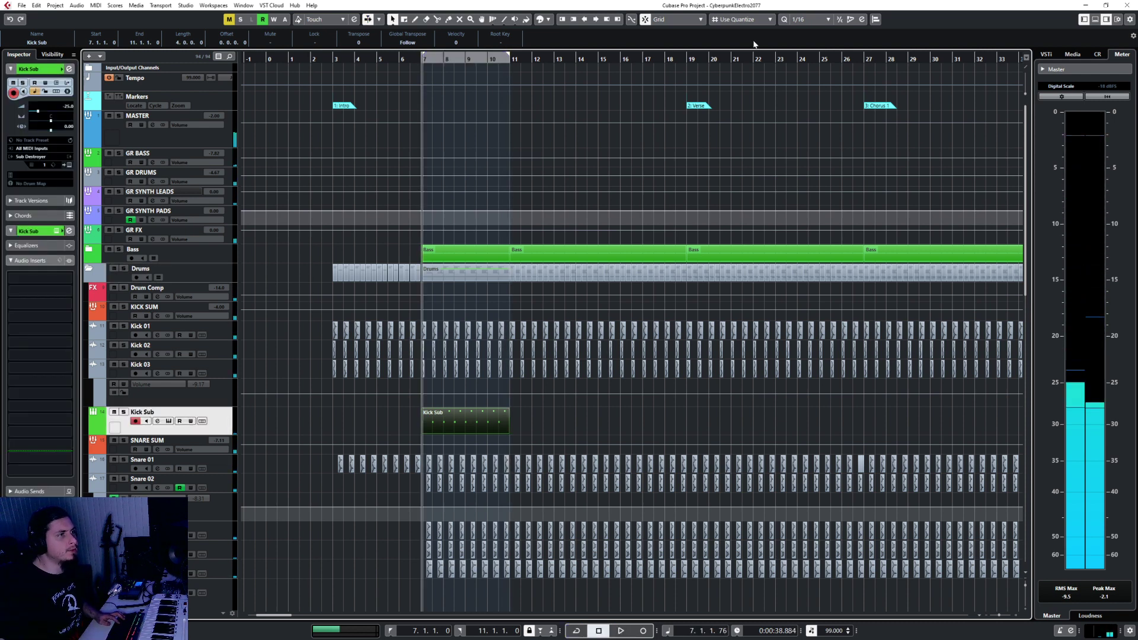
{"action": "left_click", "coordinate": [816, 19]}
{"action": "left_click", "coordinate": [806, 30]}
{"action": "left_click", "coordinate": [509, 59]}
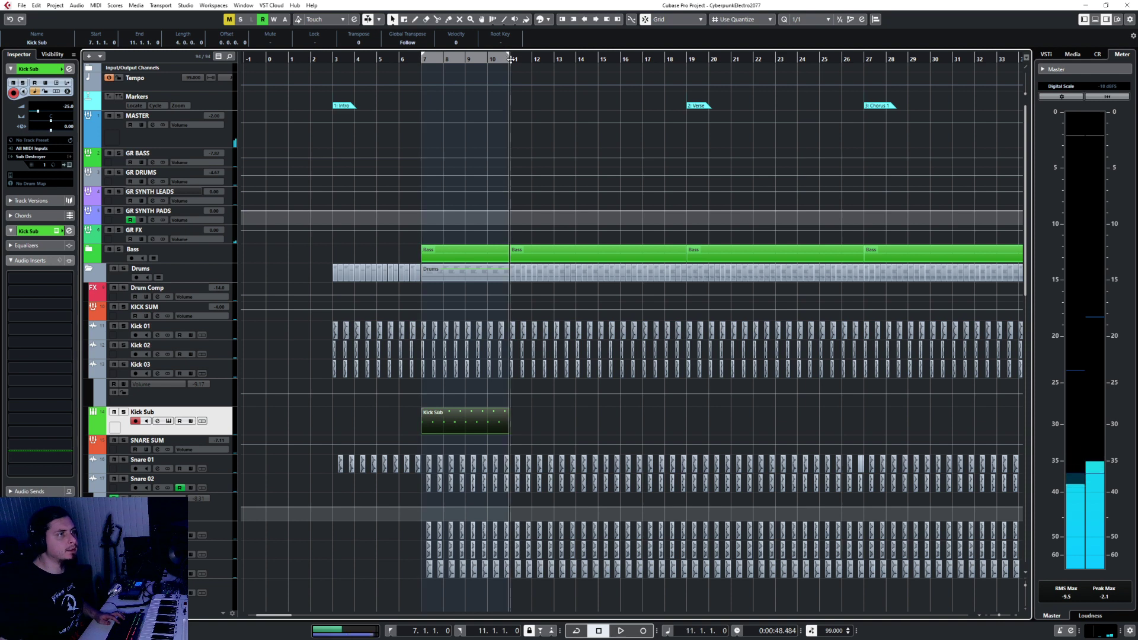
{"action": "key", "text": "ctrl+d"}
{"action": "left_click", "coordinate": [599, 58]}
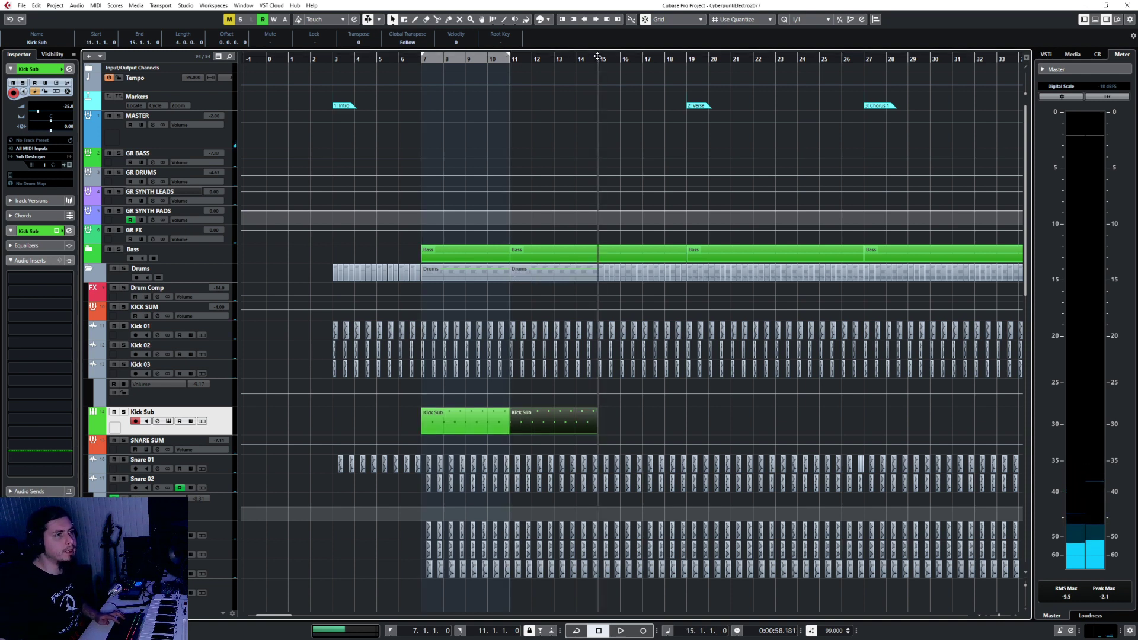
{"action": "key", "text": "ctrl+d"}
{"action": "left_click", "coordinate": [691, 58]}
{"action": "key", "text": "ctrl+d"}
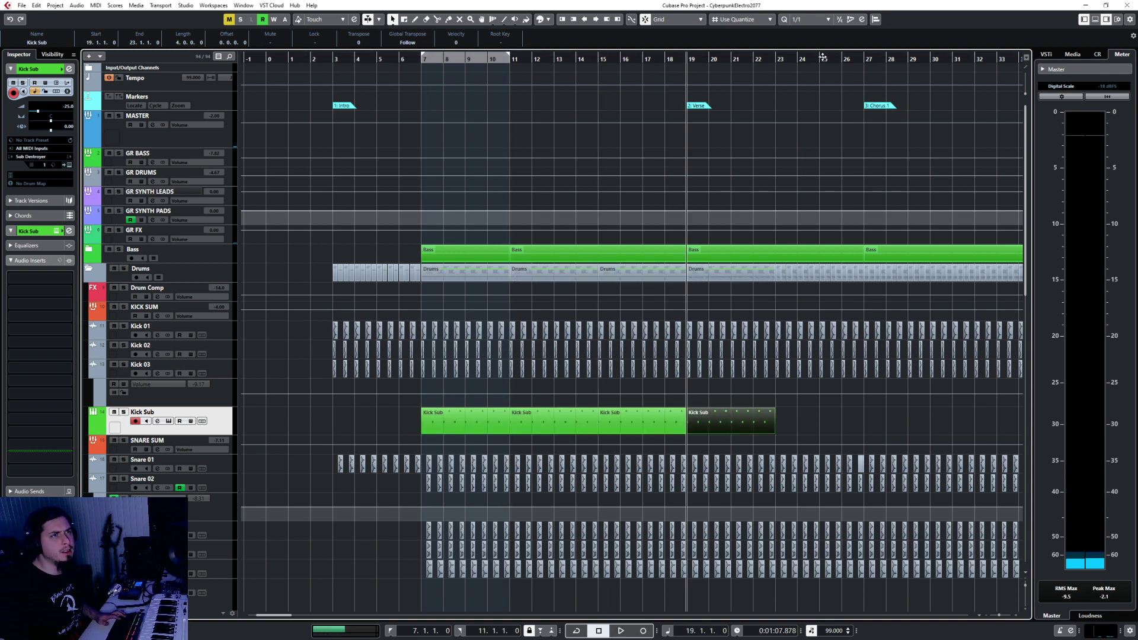
{"action": "left_click", "coordinate": [793, 60]}
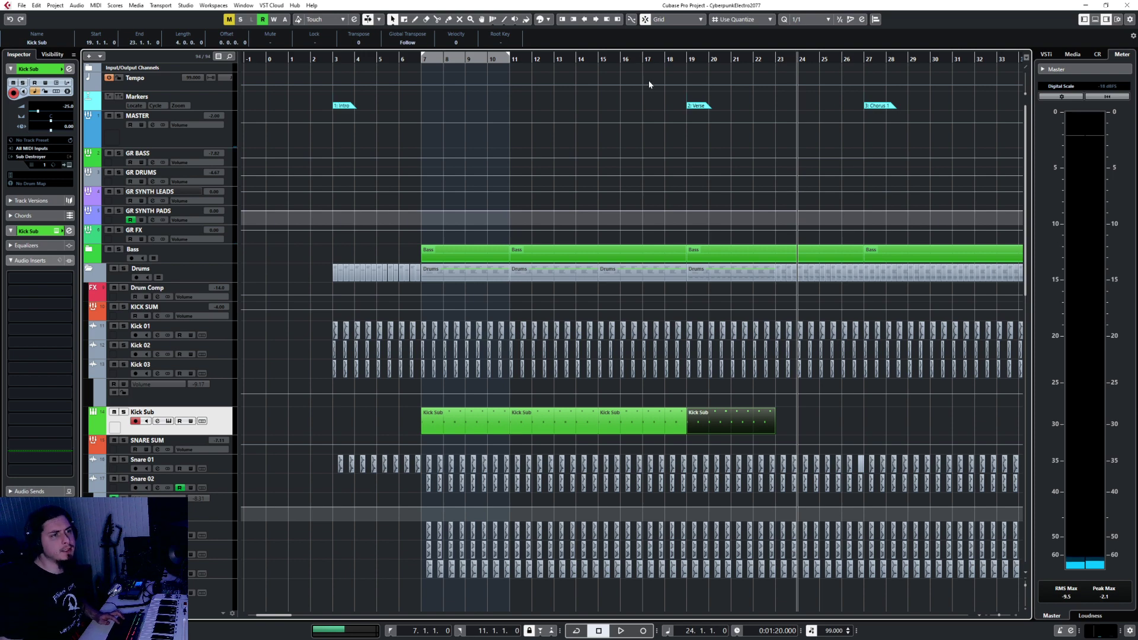
{"action": "left_click", "coordinate": [775, 55]}
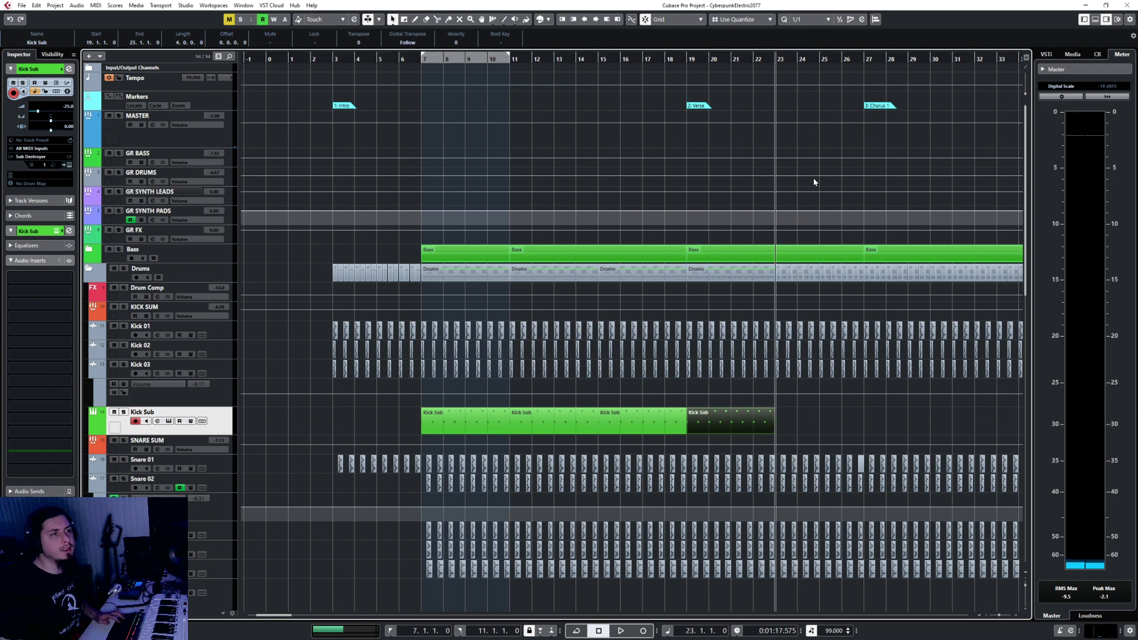
{"action": "key", "text": "ctrl+d"}
Step: Examine the repeated Kick Sub parts against the kick and snare events from the intro through the following song sections
{"action": "scroll", "coordinate": [460, 105], "scroll_direction": "left", "scroll_amount": 3}
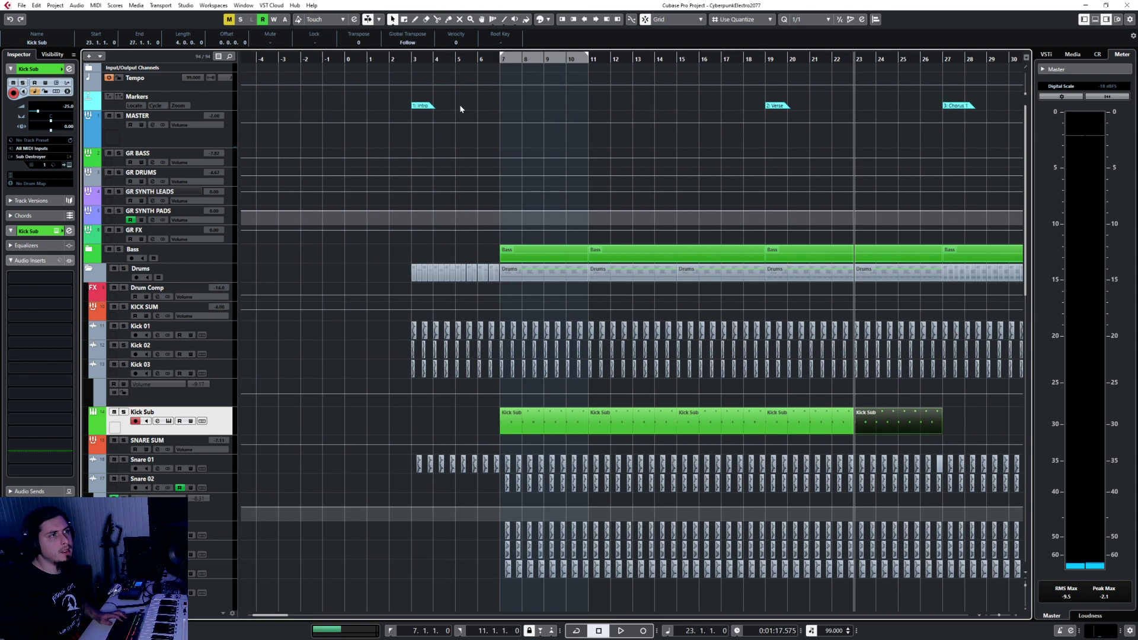
{"action": "key", "text": "KP_1"}
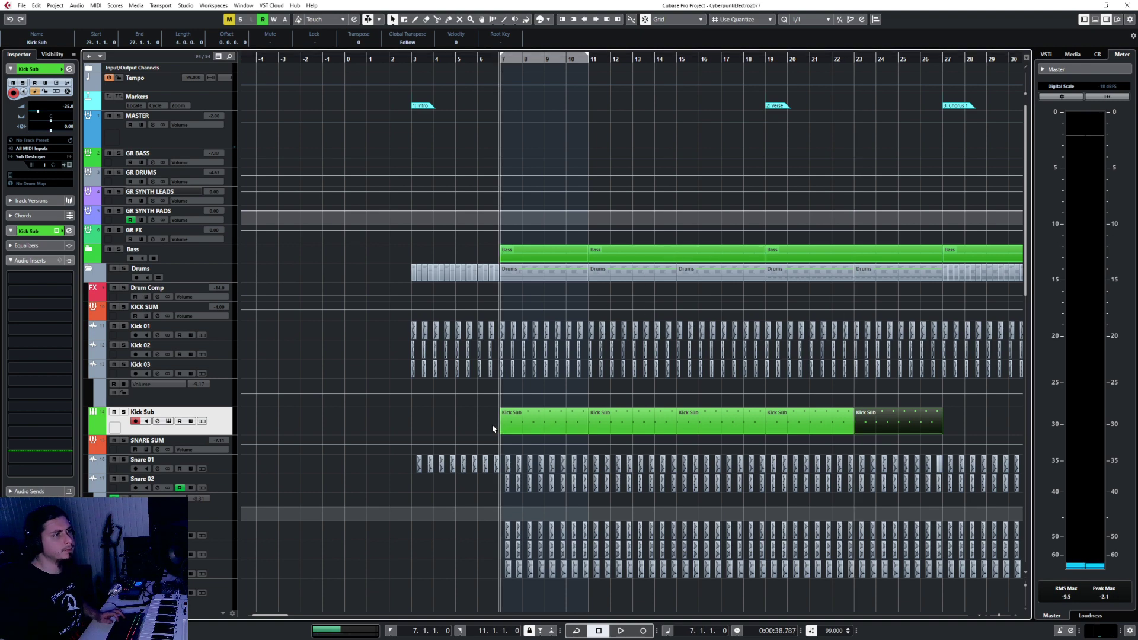
{"action": "scroll", "coordinate": [493, 423], "scroll_direction": "up", "scroll_amount": 3}
{"action": "scroll", "coordinate": [493, 419], "scroll_direction": "left", "scroll_amount": 2}
{"action": "scroll", "coordinate": [493, 419], "scroll_direction": "right", "scroll_amount": 10}
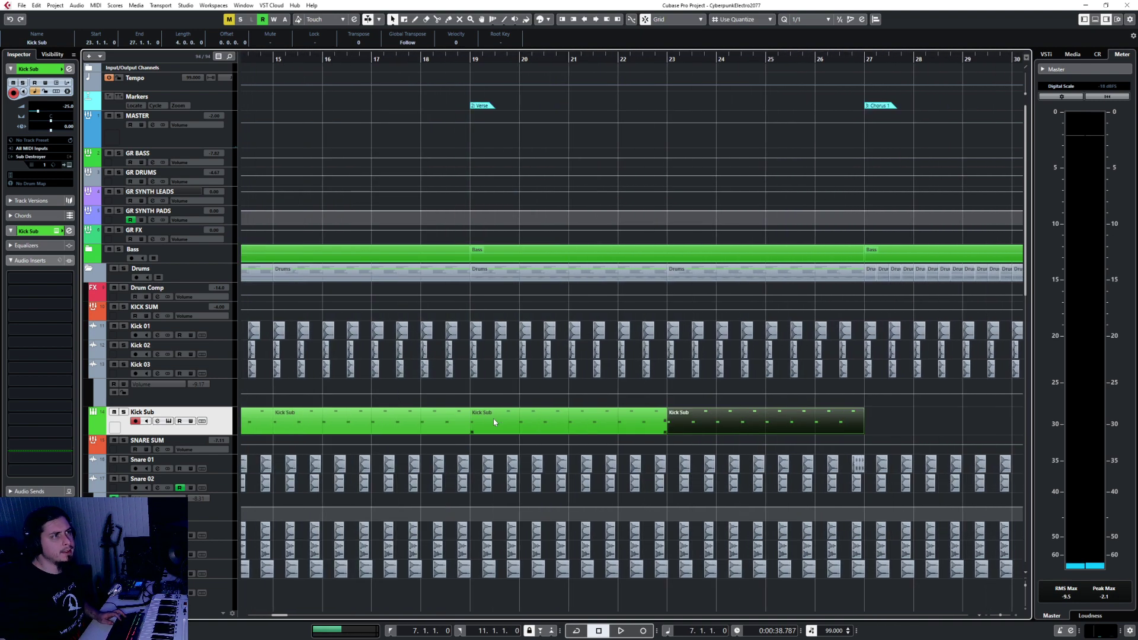
{"action": "scroll", "coordinate": [494, 422], "scroll_direction": "down", "scroll_amount": 3}
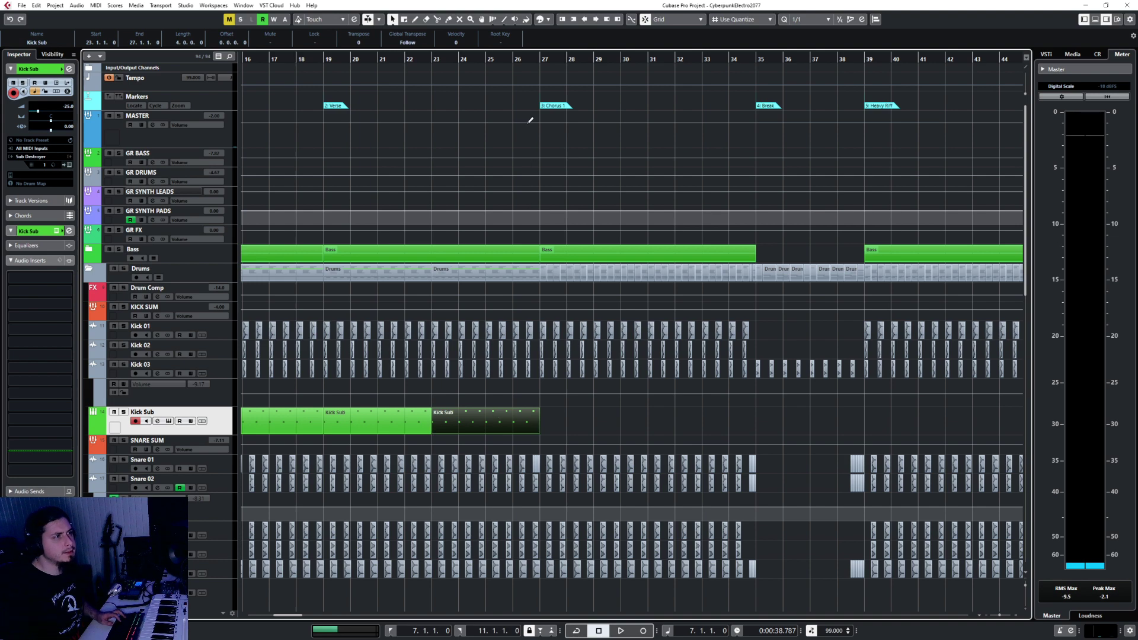
{"action": "scroll", "coordinate": [502, 358], "scroll_direction": "left", "scroll_amount": 10}
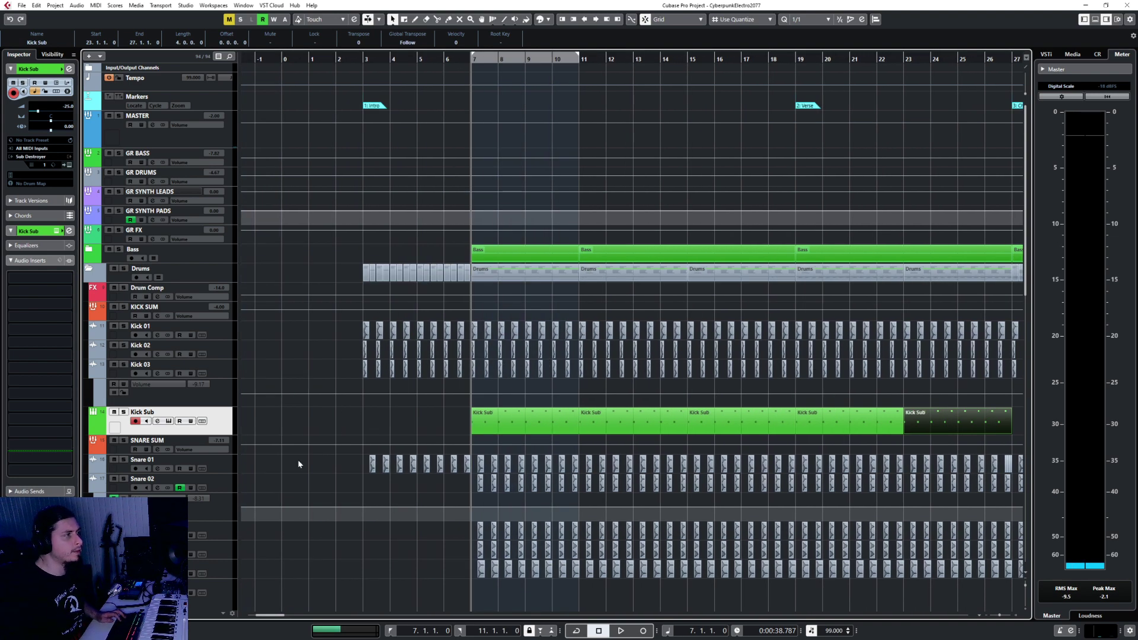
Step: Select the Cymbal 1 track and place the REV-DRUMS3 Crash 02 event from bar 59 at bar 7
{"action": "scroll", "coordinate": [298, 464], "scroll_direction": "down", "scroll_amount": 5}
{"action": "scroll", "coordinate": [299, 432], "scroll_direction": "down", "scroll_amount": 5}
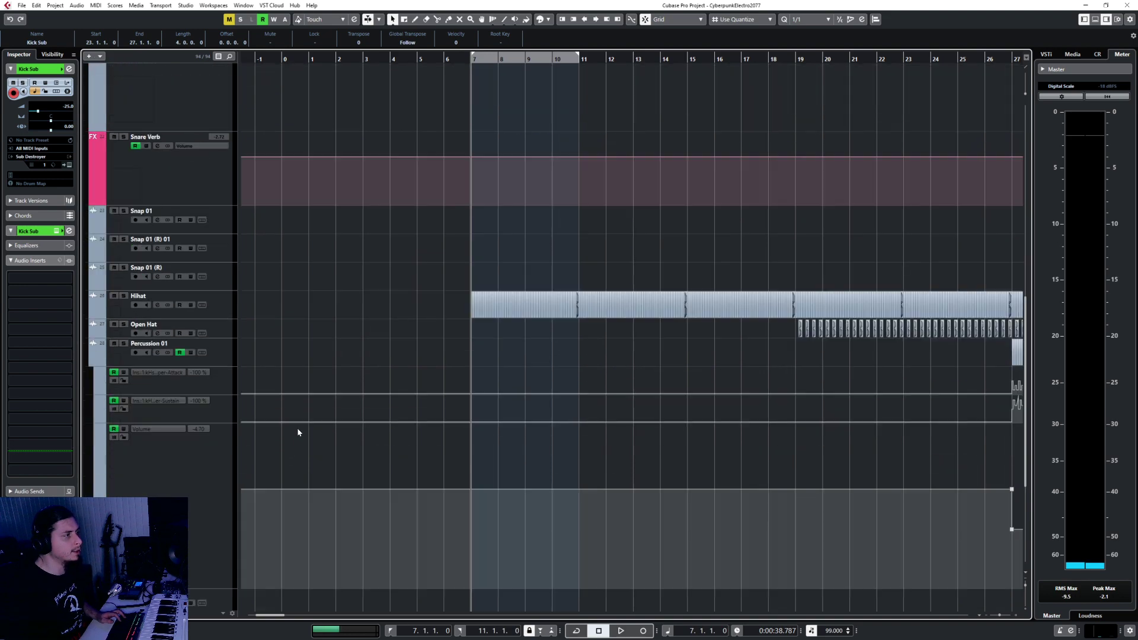
{"action": "scroll", "coordinate": [298, 432], "scroll_direction": "down", "scroll_amount": 5}
{"action": "left_click", "coordinate": [217, 392]}
{"action": "scroll", "coordinate": [365, 407], "scroll_direction": "down", "scroll_amount": 3}
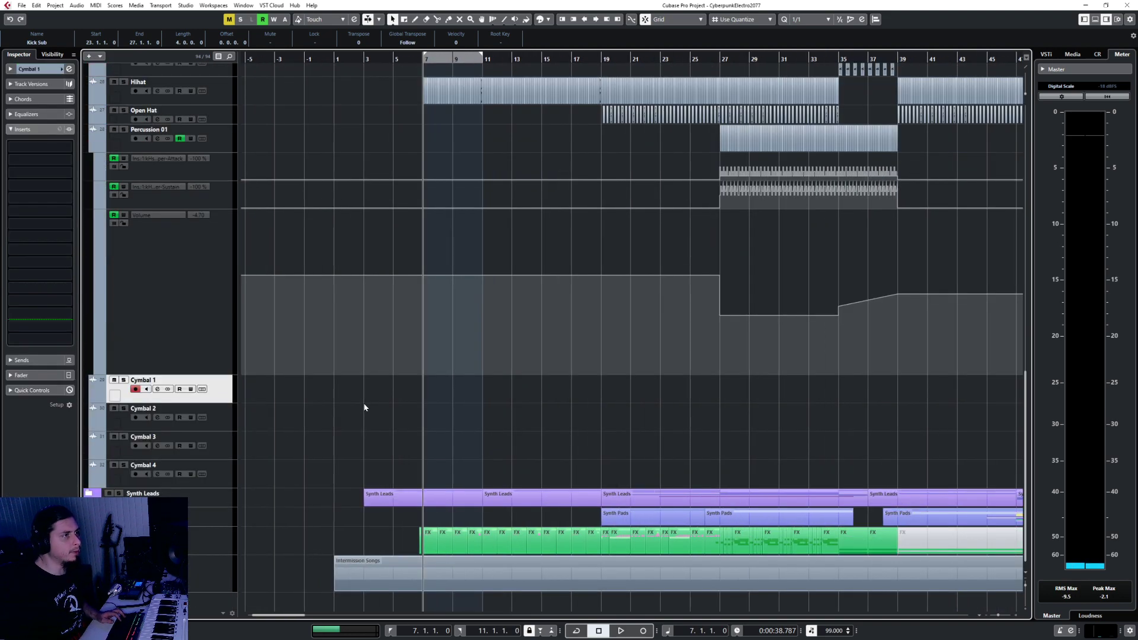
{"action": "scroll", "coordinate": [365, 408], "scroll_direction": "right", "scroll_amount": 8}
{"action": "scroll", "coordinate": [364, 408], "scroll_direction": "right", "scroll_amount": 3}
{"action": "left_click", "coordinate": [574, 389]}
{"action": "scroll", "coordinate": [556, 428], "scroll_direction": "left", "scroll_amount": 10}
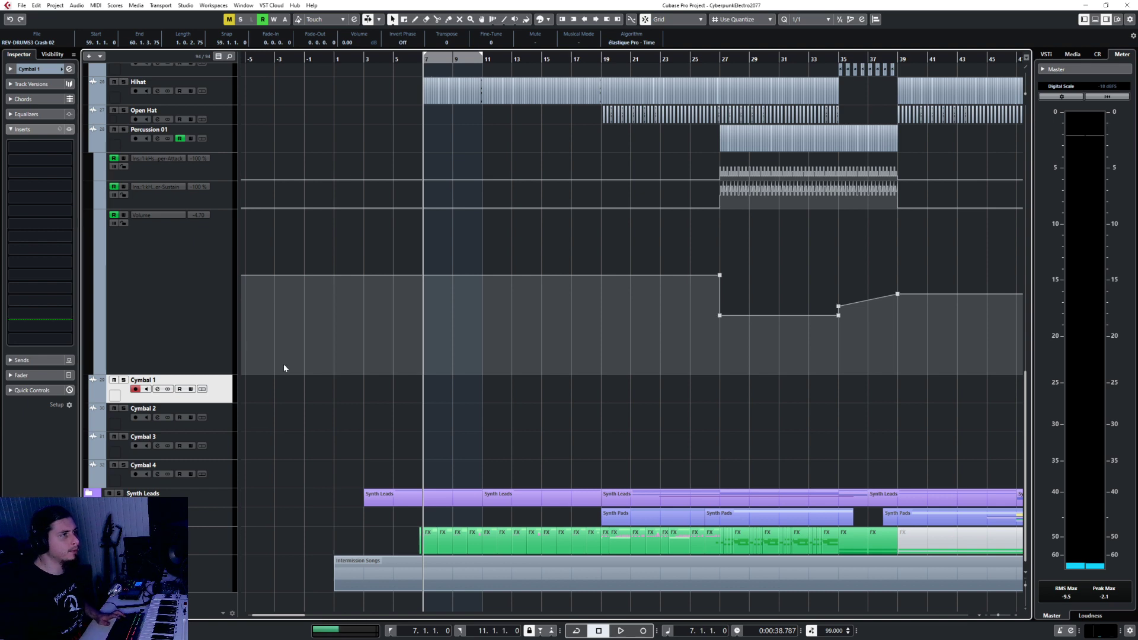
Step: Play the arrangement from bar 5 to hear the Cymbal 1 crash at bar 7
{"action": "left_click", "coordinate": [394, 75]}
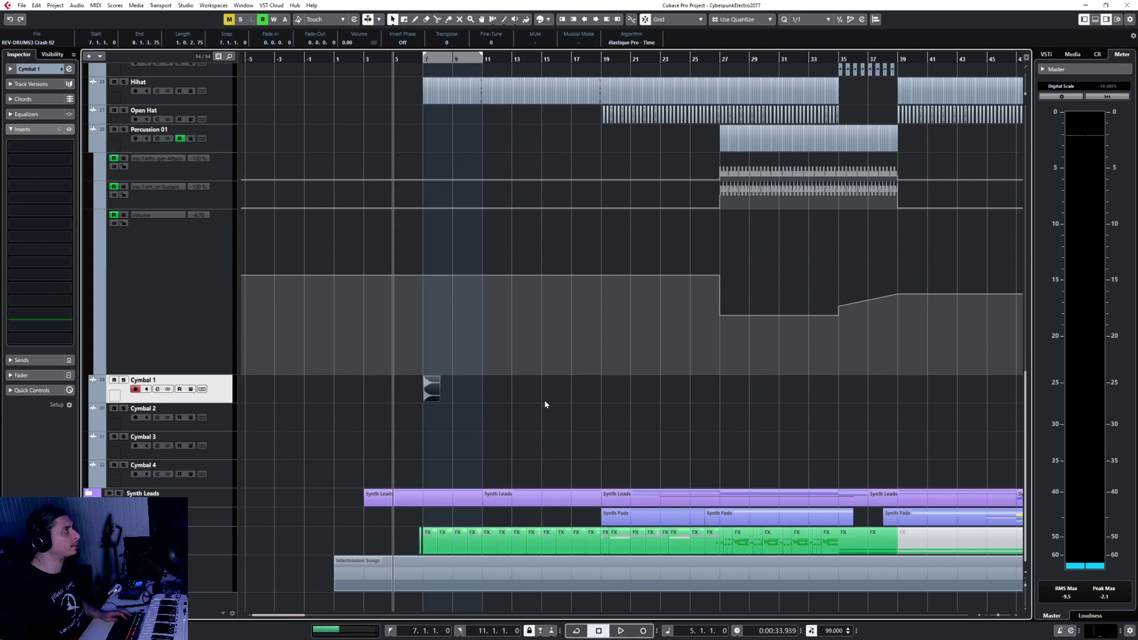
{"action": "key", "text": "space"}
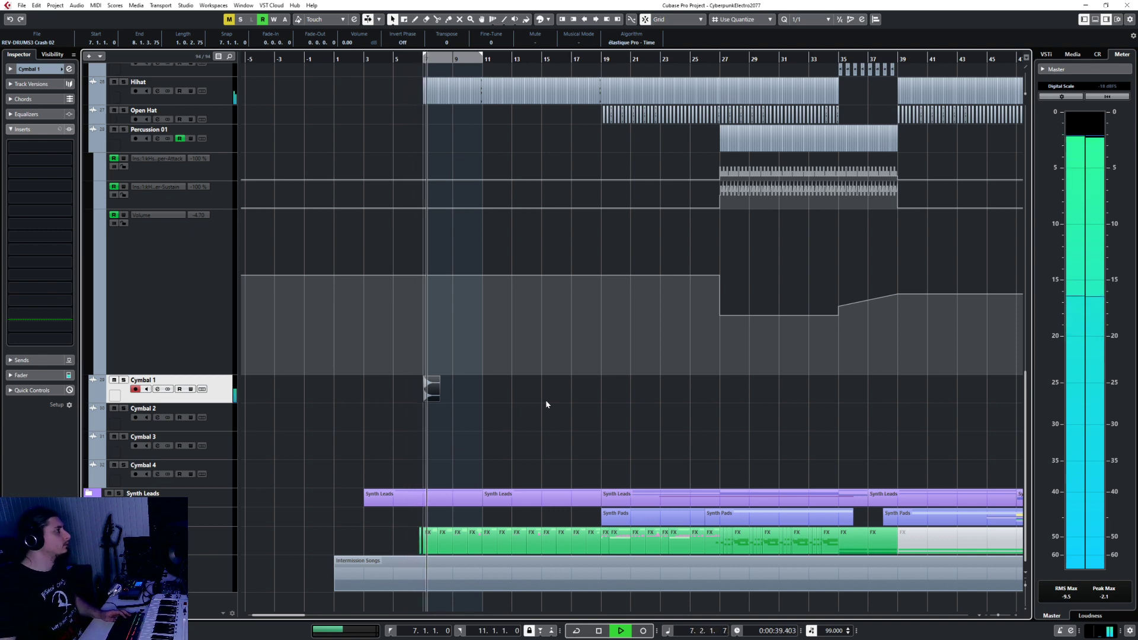
{"action": "key", "text": "space"}
Step: Import the REV-DRUMS3 Crash 04 audio file onto the Cymbal 2 track at bar 7, copying it to the working directory
{"action": "left_click", "coordinate": [217, 421]}
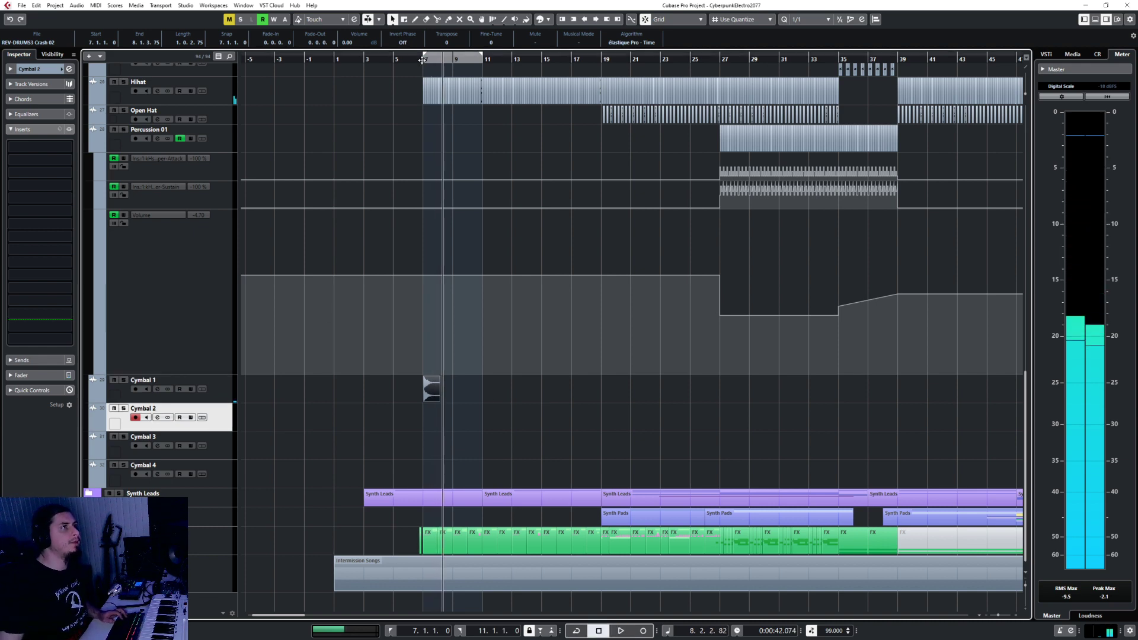
{"action": "left_click", "coordinate": [422, 59]}
{"action": "left_click", "coordinate": [22, 5]}
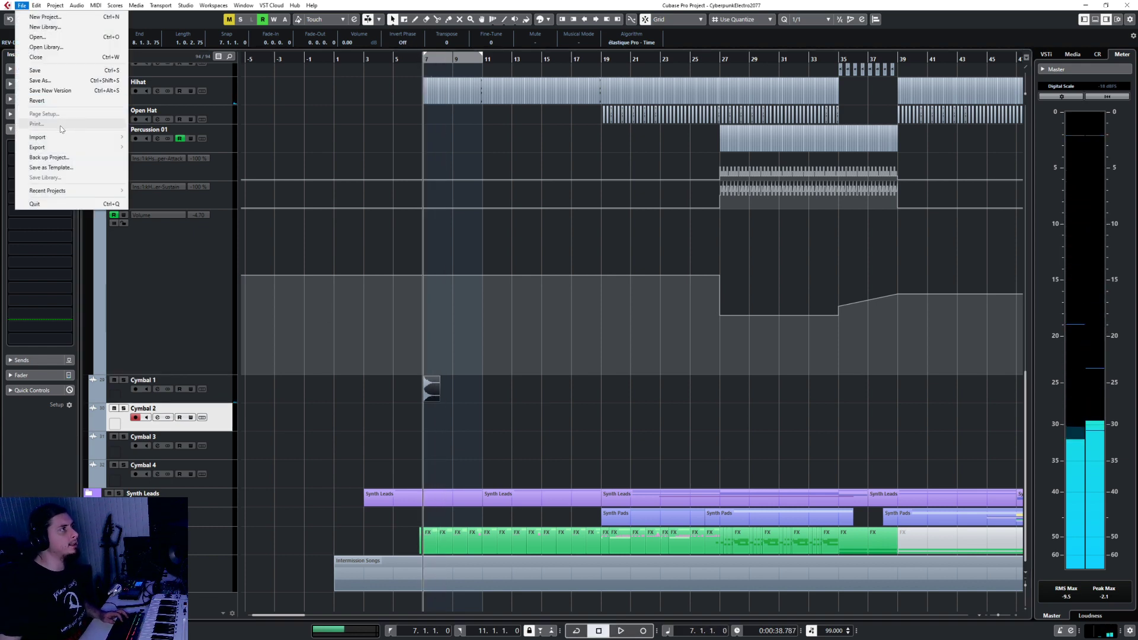
{"action": "mouse_move", "coordinate": [66, 137]}
{"action": "left_click", "coordinate": [158, 138]}
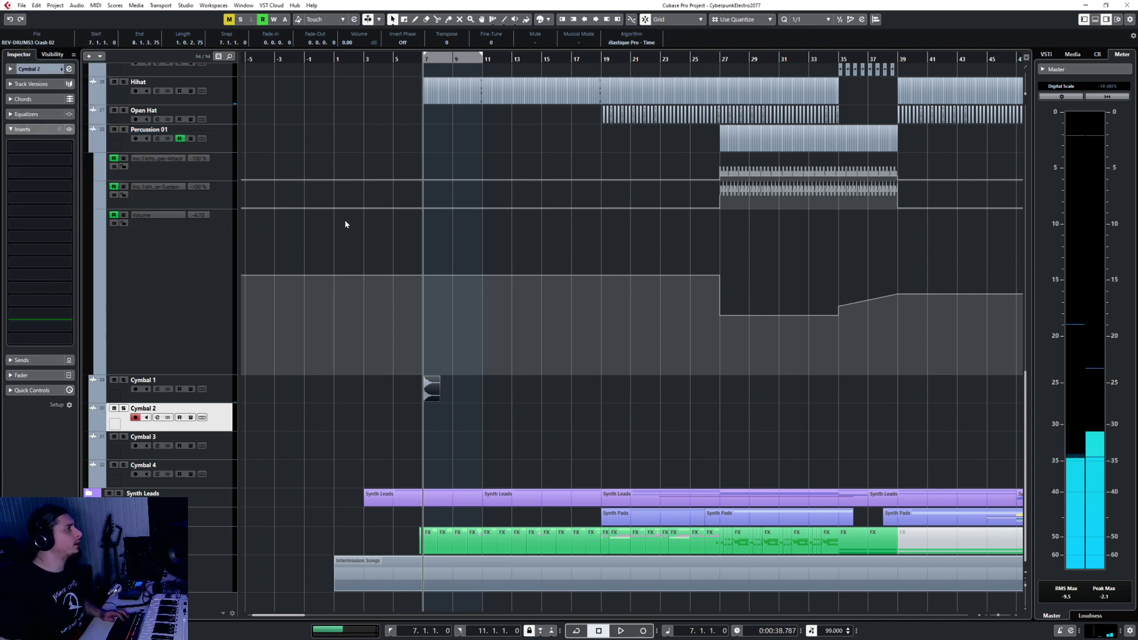
{"action": "left_click_drag", "start_coordinate": [340, 101], "coordinate": [0, 148]}
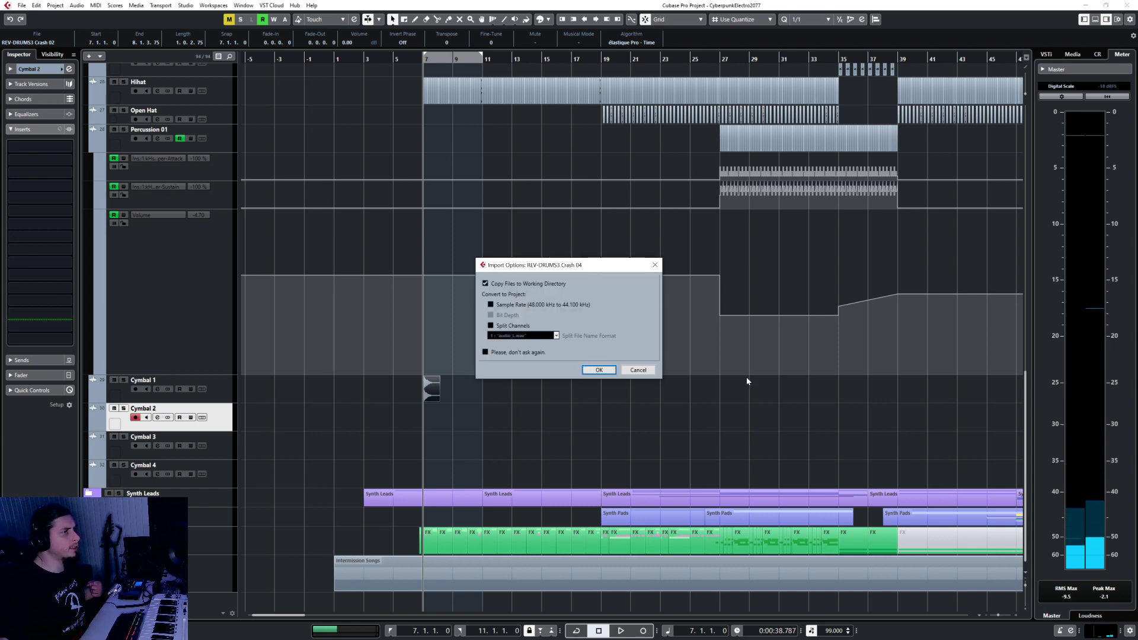
{"action": "left_click", "coordinate": [610, 370]}
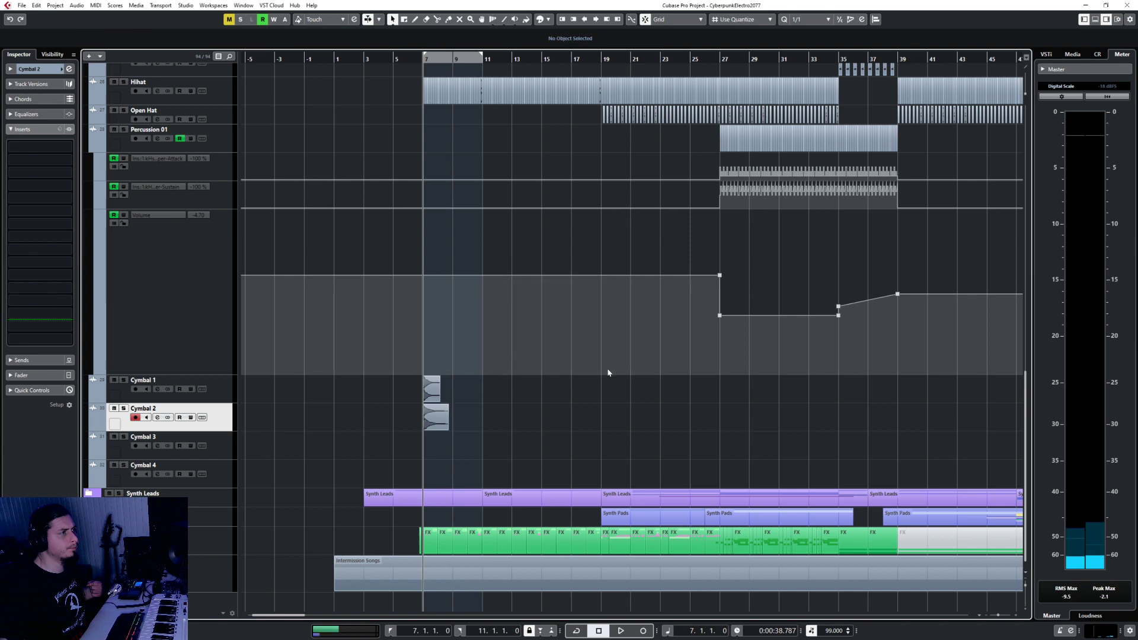
Step: Check the Cymbal 1 and Cymbal 2 volume settings, and play both crashes together from bar 5
{"action": "left_click", "coordinate": [393, 59]}
{"action": "left_click", "coordinate": [228, 395]}
{"action": "left_click", "coordinate": [35, 69]}
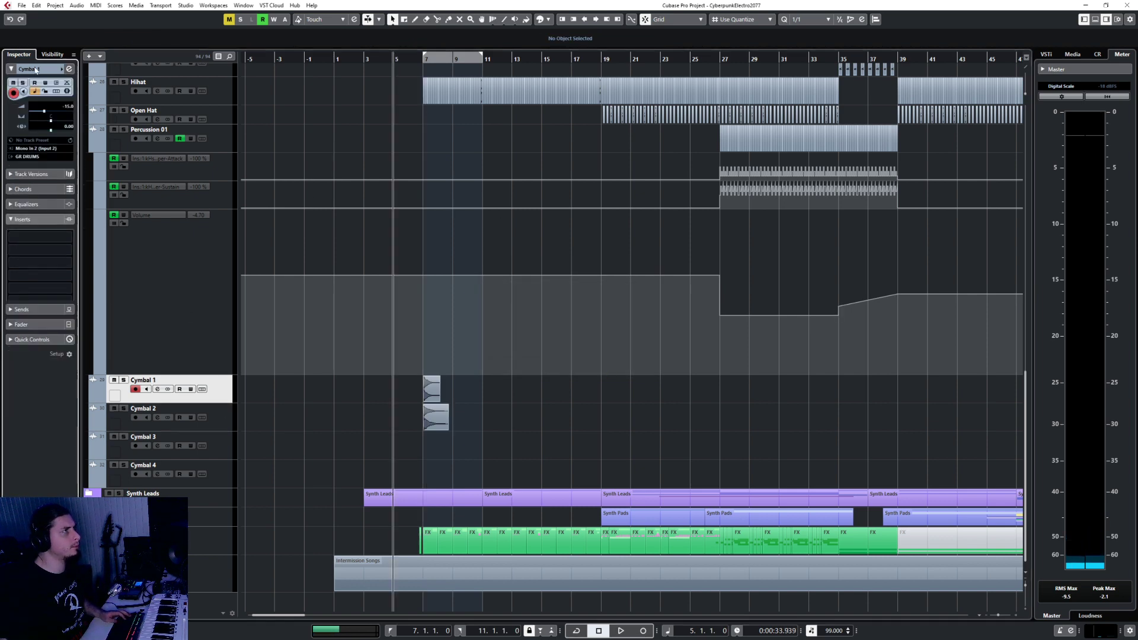
{"action": "left_click", "coordinate": [225, 420]}
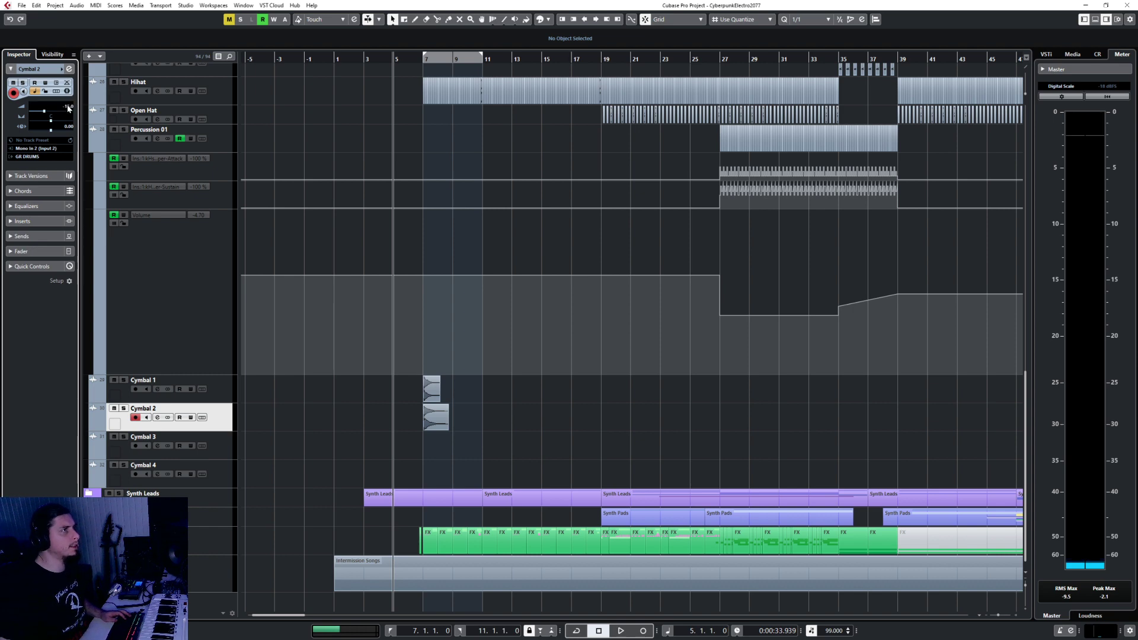
{"action": "key", "text": "space"}
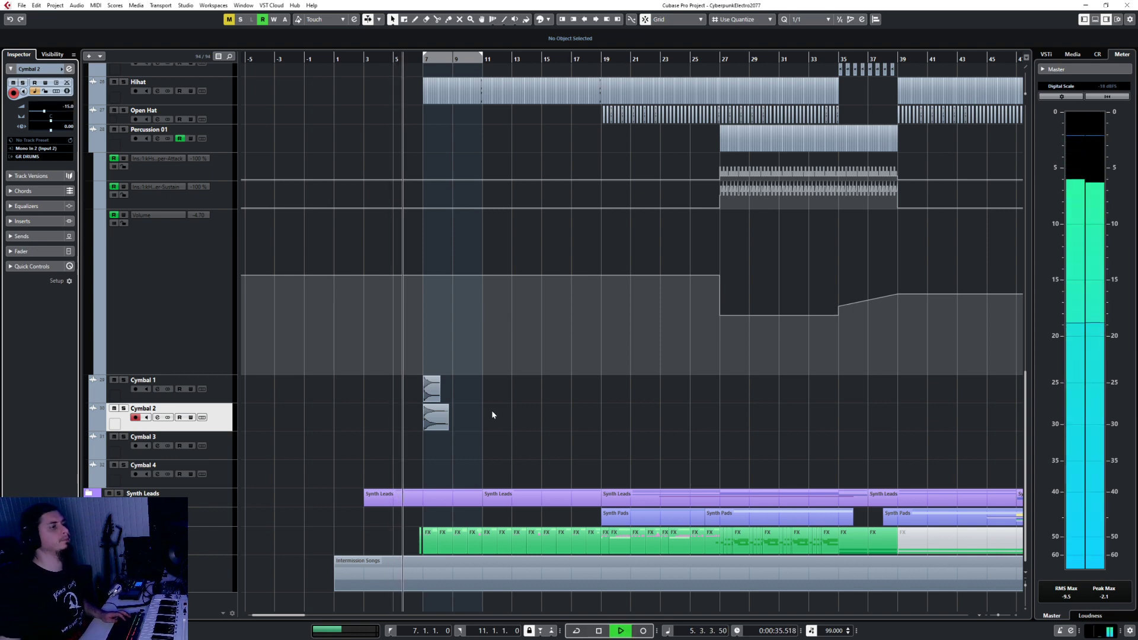
{"action": "scroll", "coordinate": [470, 421], "scroll_direction": "up", "scroll_amount": 3}
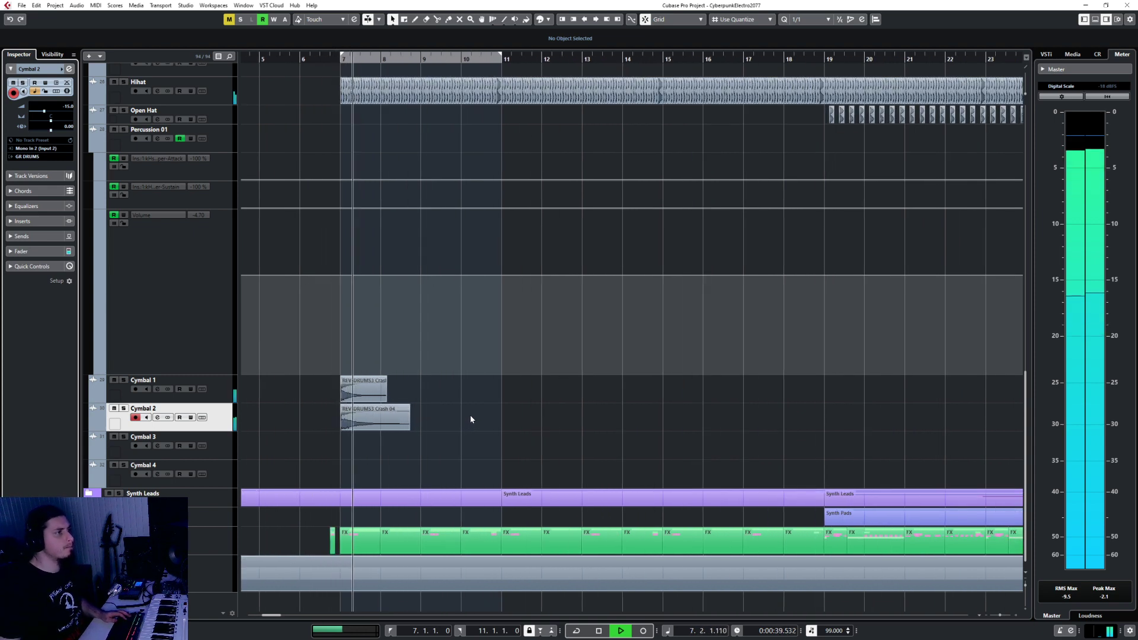
{"action": "key", "text": "space"}
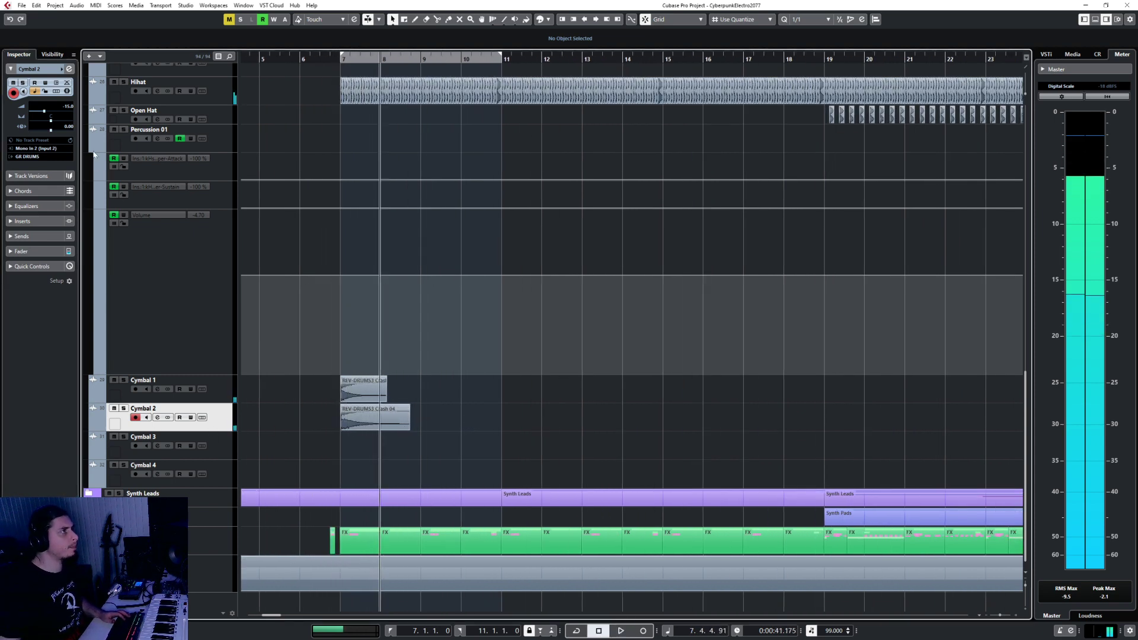
Step: Select the crash event on Cymbal 2 and set the Cymbal 2 track volume to -20
{"action": "left_click", "coordinate": [407, 426]}
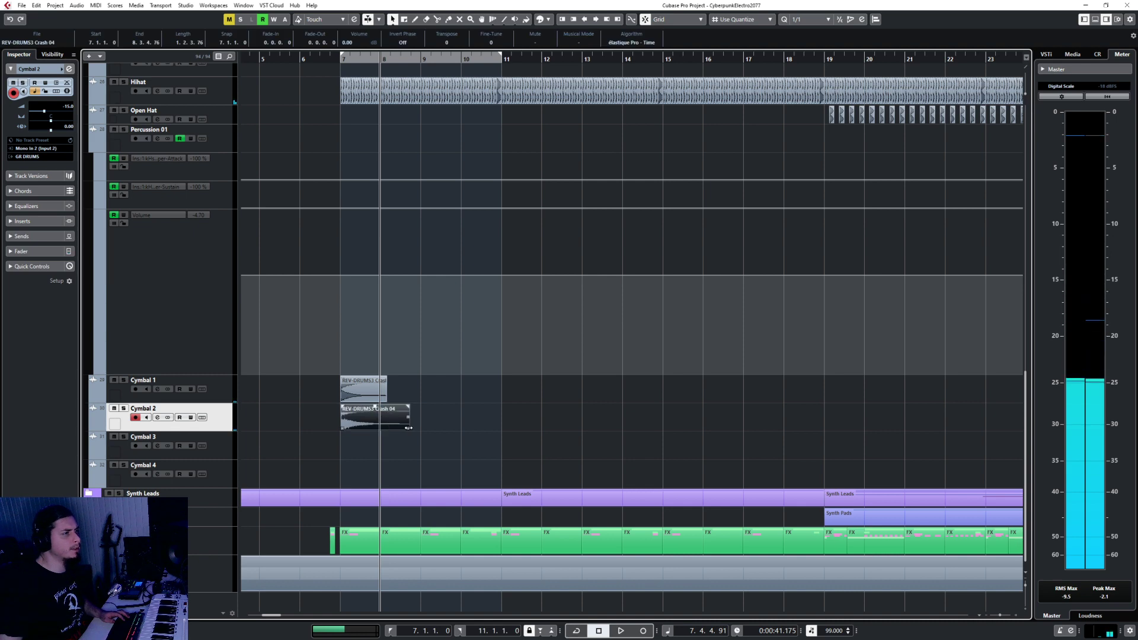
{"action": "double_click", "coordinate": [67, 107]}
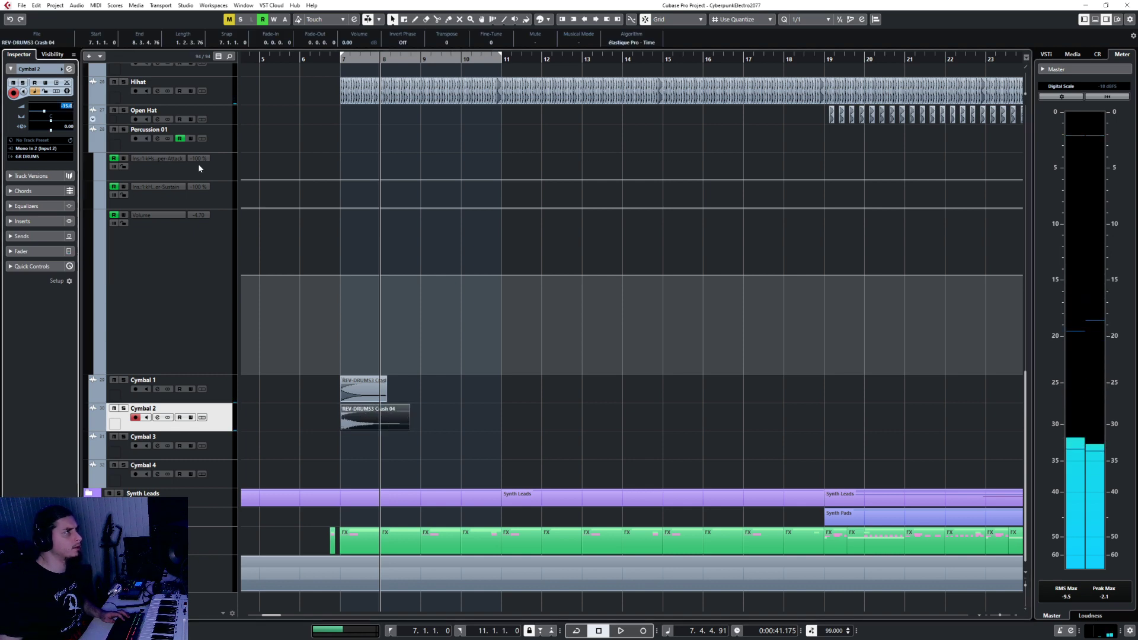
{"action": "type", "text": "-20"}
{"action": "key", "text": "Return"}
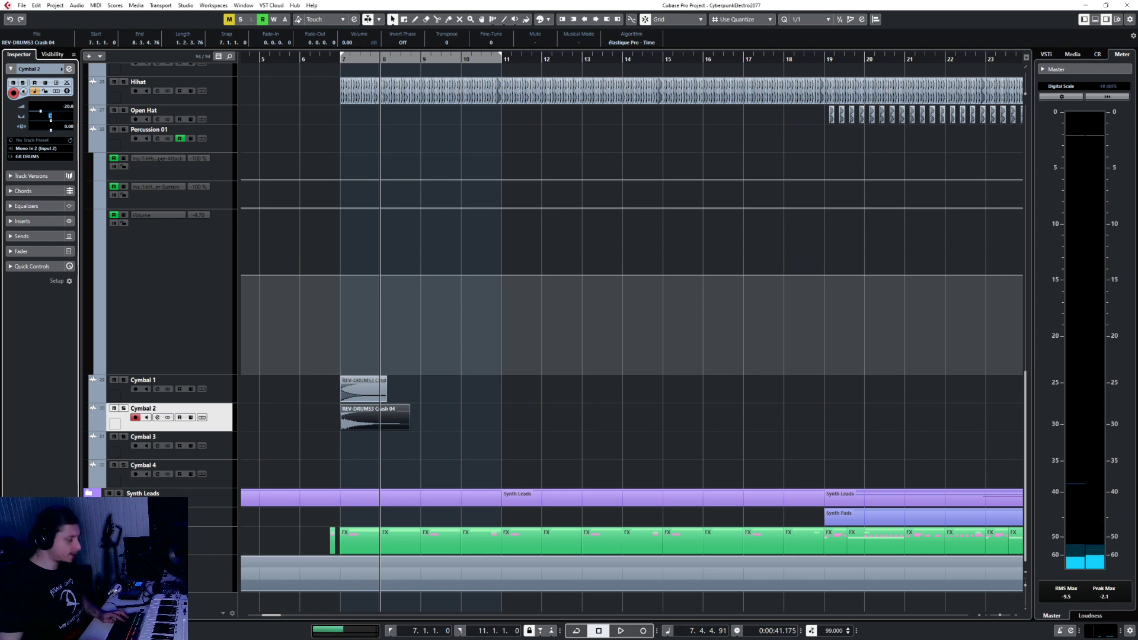
Step: Import the REV-DRUMS3 Crash 10 audio file onto the Cymbal 3 track at bar 7
{"action": "left_click", "coordinate": [228, 455]}
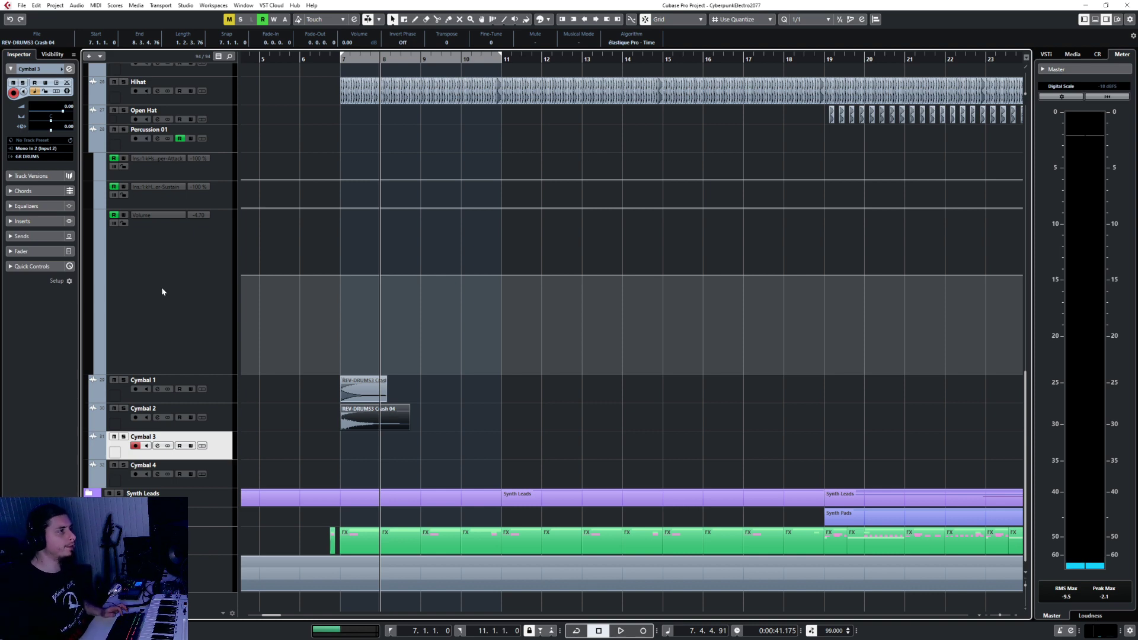
{"action": "left_click", "coordinate": [341, 61]}
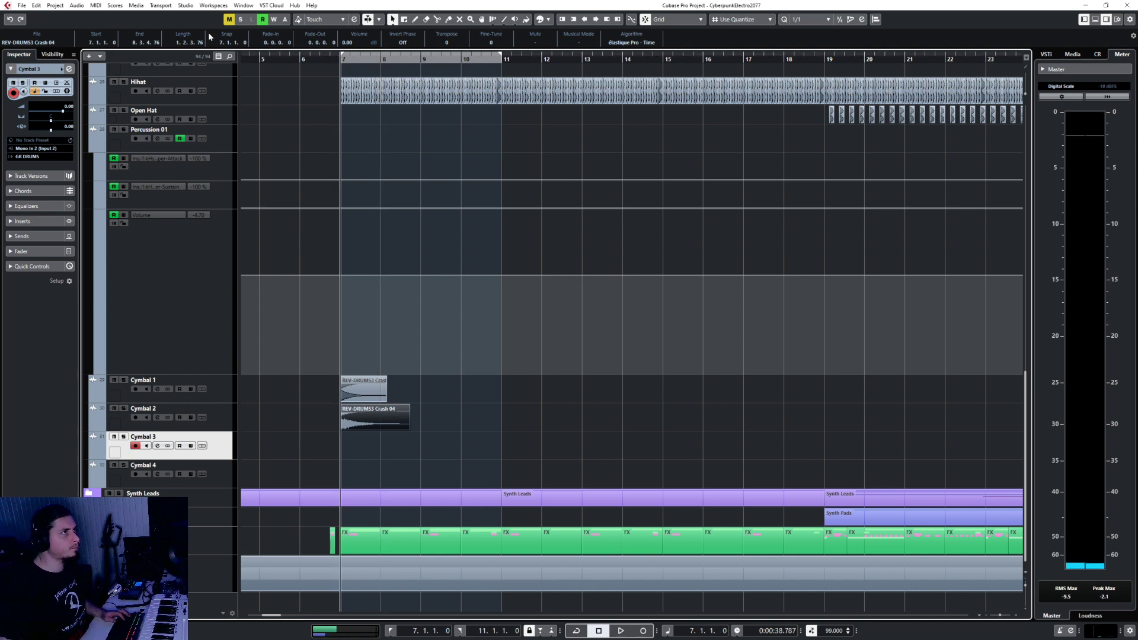
{"action": "left_click", "coordinate": [23, 7]}
{"action": "mouse_move", "coordinate": [61, 139]}
{"action": "left_click", "coordinate": [163, 138]}
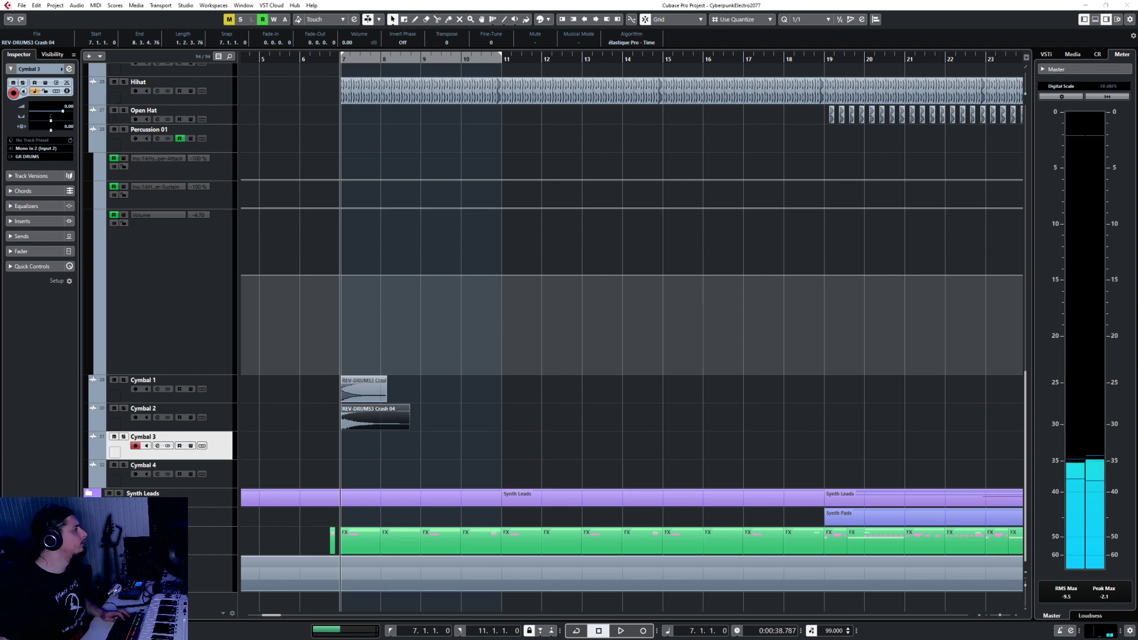
{"action": "double_click", "coordinate": [551, 238]}
{"action": "left_click", "coordinate": [599, 372]}
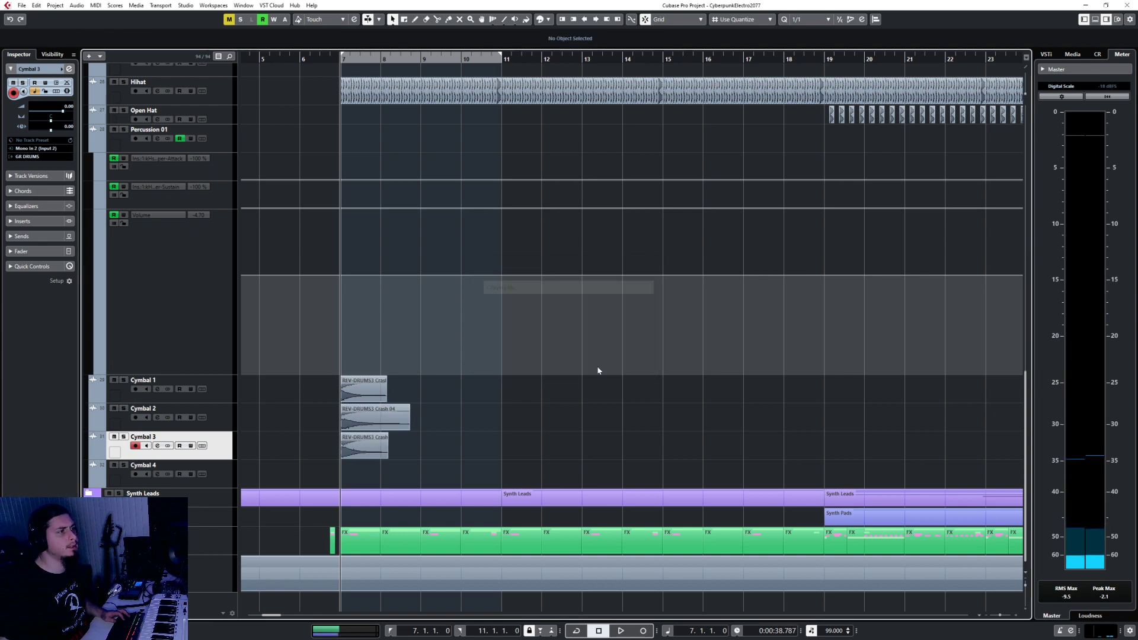
Step: Trim the silent start of the REV-DRUMS3 Crash 04 event on Cymbal 2 so its hit lands exactly on bar 7
{"action": "left_click", "coordinate": [300, 58]}
{"action": "scroll", "coordinate": [363, 443], "scroll_direction": "up", "scroll_amount": 5}
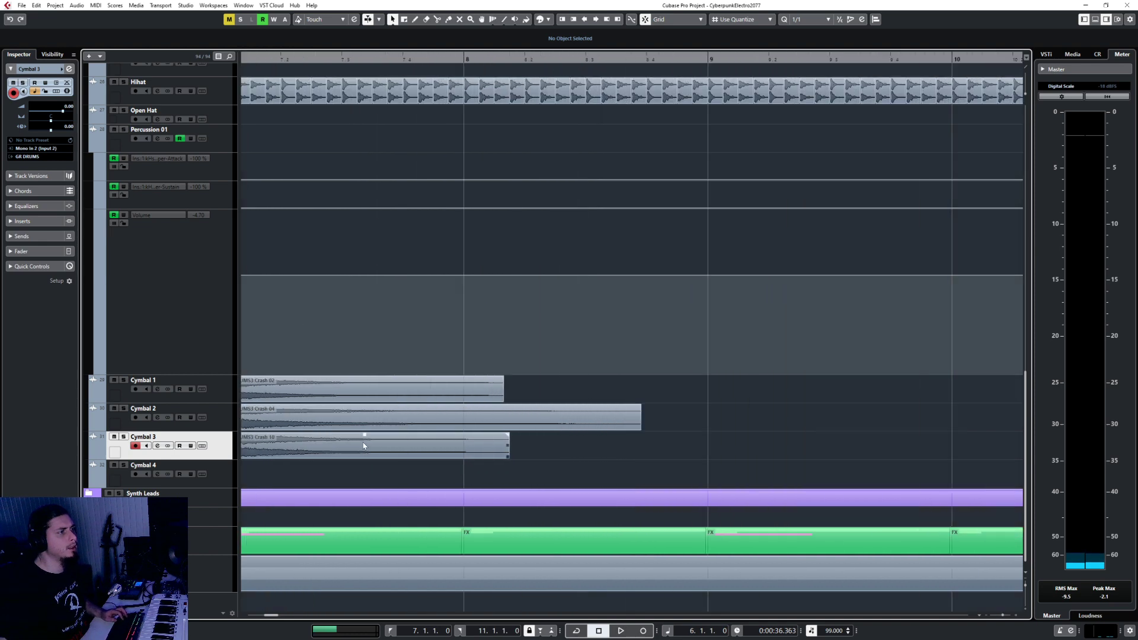
{"action": "scroll", "coordinate": [363, 443], "scroll_direction": "left", "scroll_amount": 3}
{"action": "scroll", "coordinate": [461, 433], "scroll_direction": "up", "scroll_amount": 3}
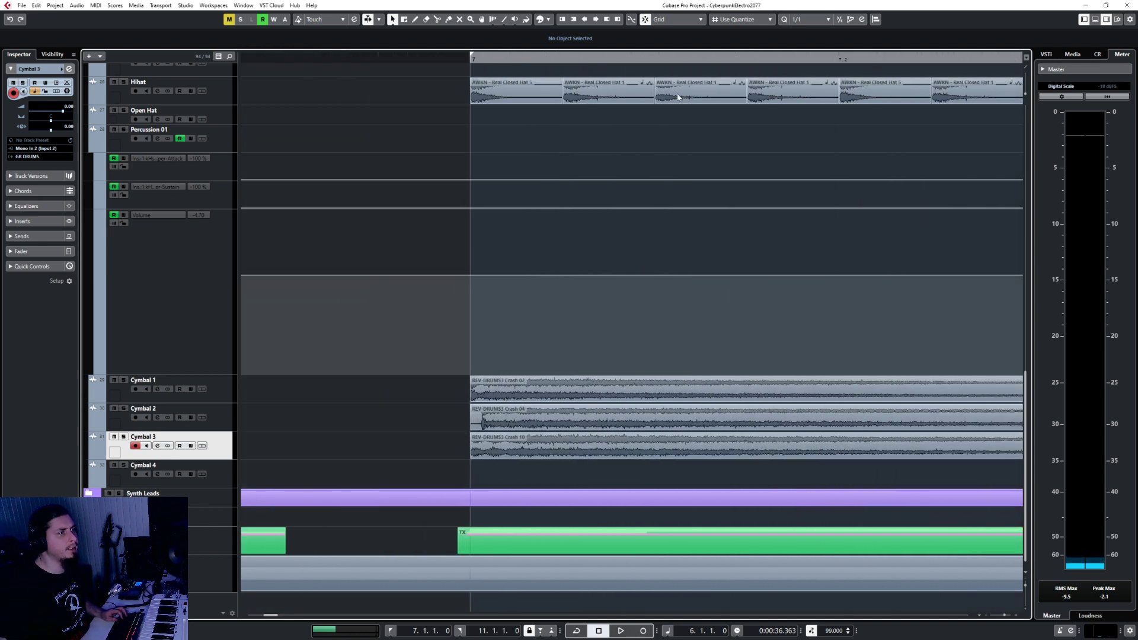
{"action": "left_click_drag", "start_coordinate": [490, 421], "coordinate": [471, 426]}
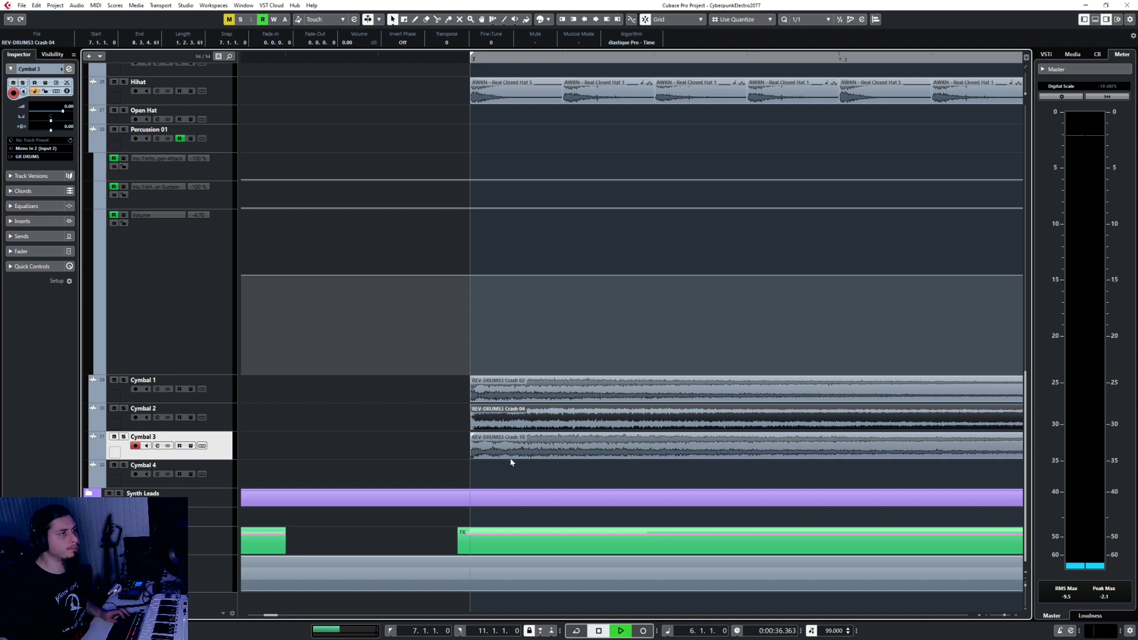
Step: Play the arrangement from bar 6 to hear the three layered crashes at bar 7
{"action": "scroll", "coordinate": [511, 448], "scroll_direction": "down", "scroll_amount": 5}
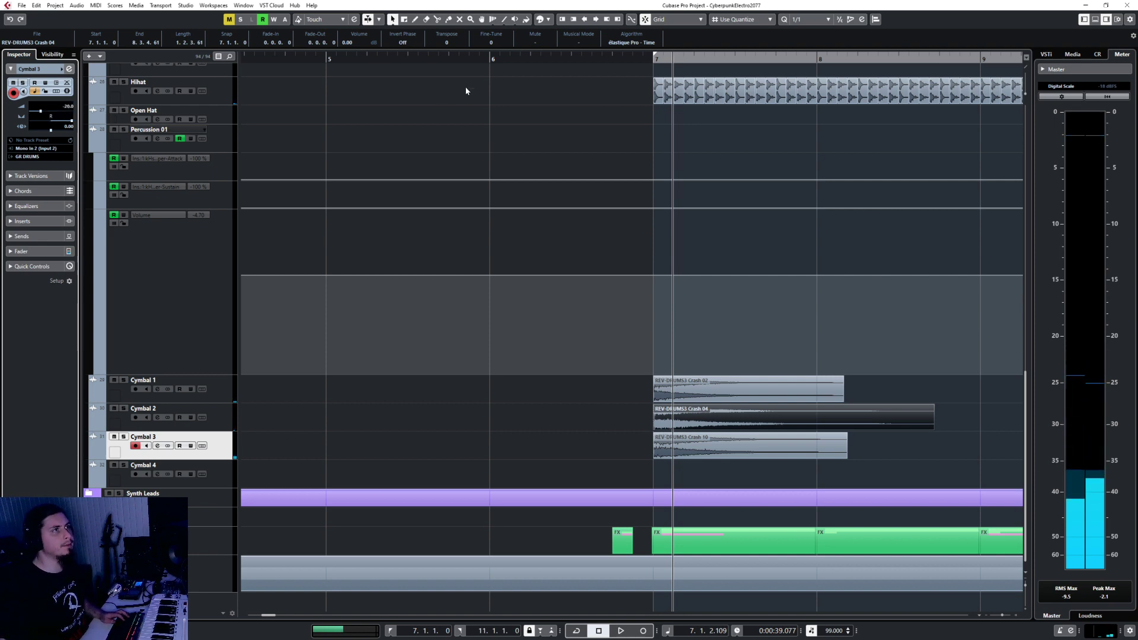
{"action": "left_click", "coordinate": [487, 60]}
{"action": "key", "text": "space"}
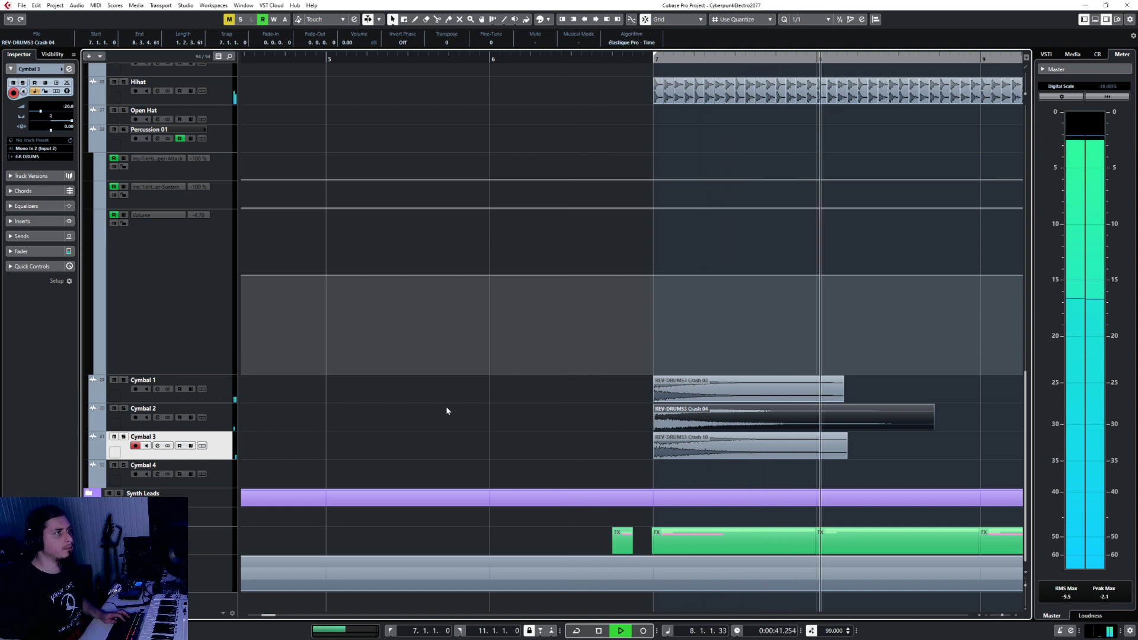
{"action": "scroll", "coordinate": [447, 408], "scroll_direction": "down", "scroll_amount": 4, "text": "ctrl"}
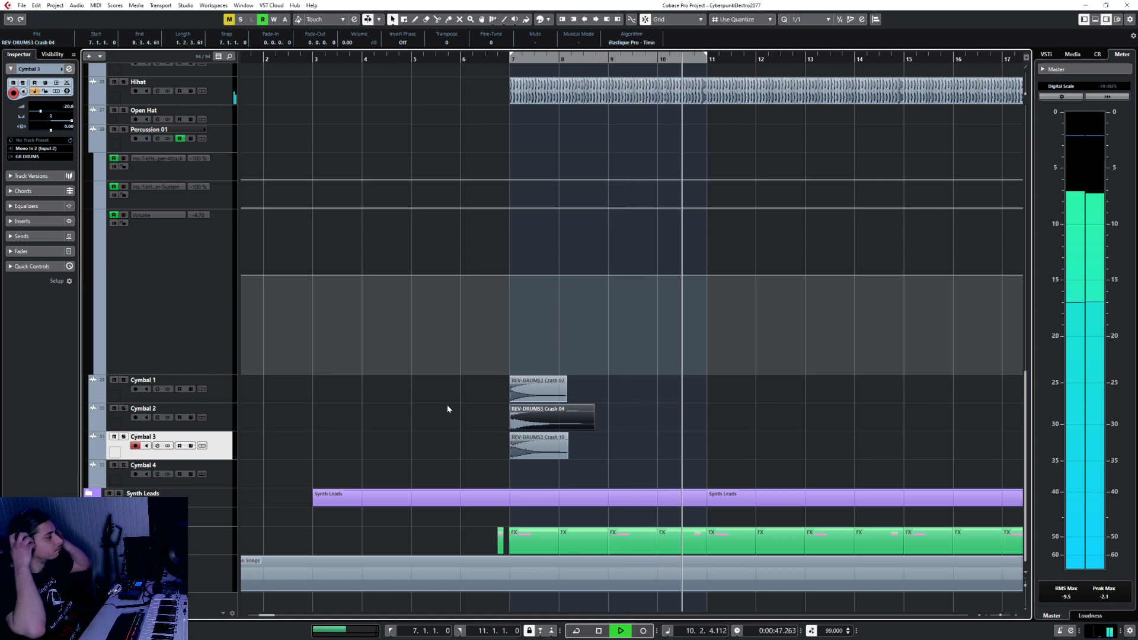
{"action": "key", "text": "space"}
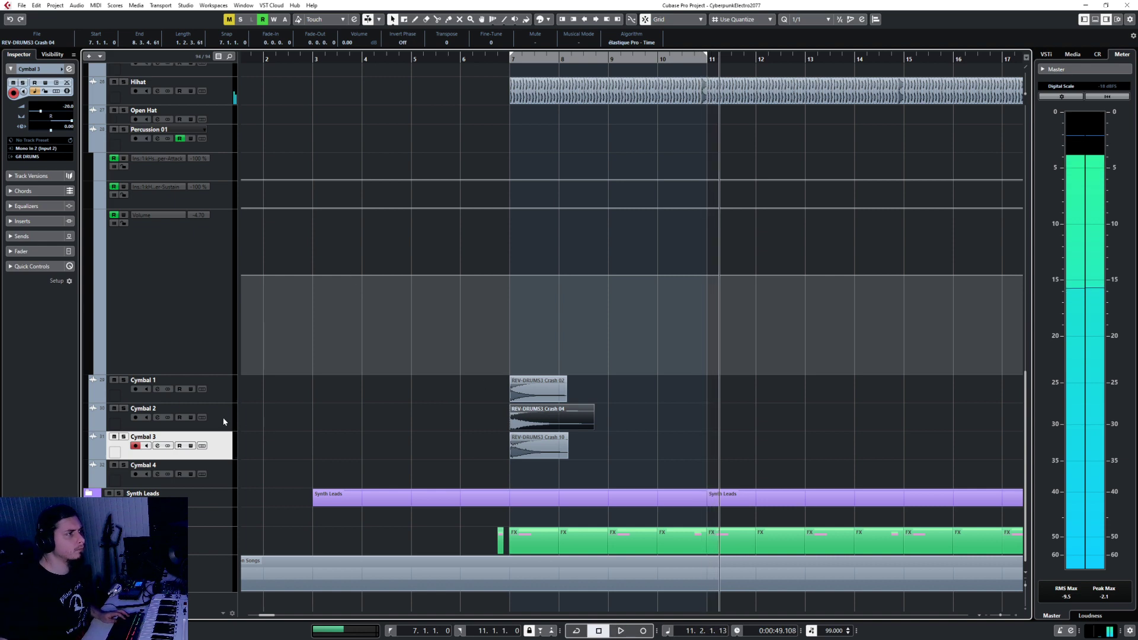
Step: Solo the Cymbal 2 track, listen to its crash at bar 7, and unsolo the track
{"action": "left_click", "coordinate": [222, 422]}
{"action": "key", "text": "s"}
{"action": "key", "text": "space"}
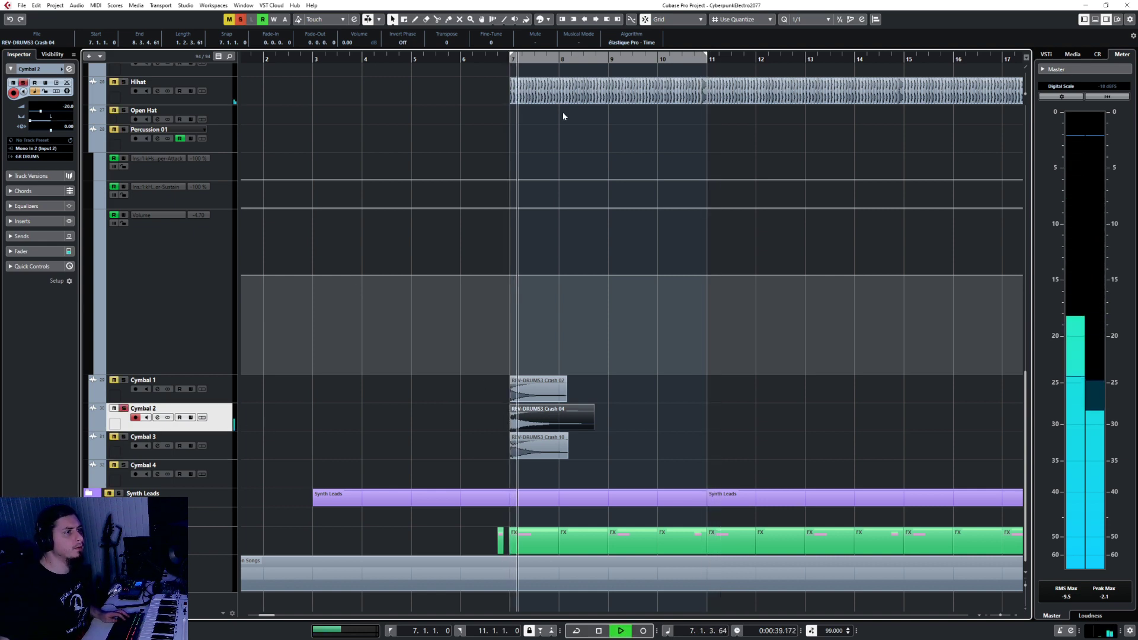
{"action": "key", "text": "space"}
{"action": "key", "text": "s"}
Step: Play the full mix from bar 6 and review the drum tracks and section markers for the next crash position
{"action": "left_click", "coordinate": [460, 59]}
{"action": "key", "text": "space"}
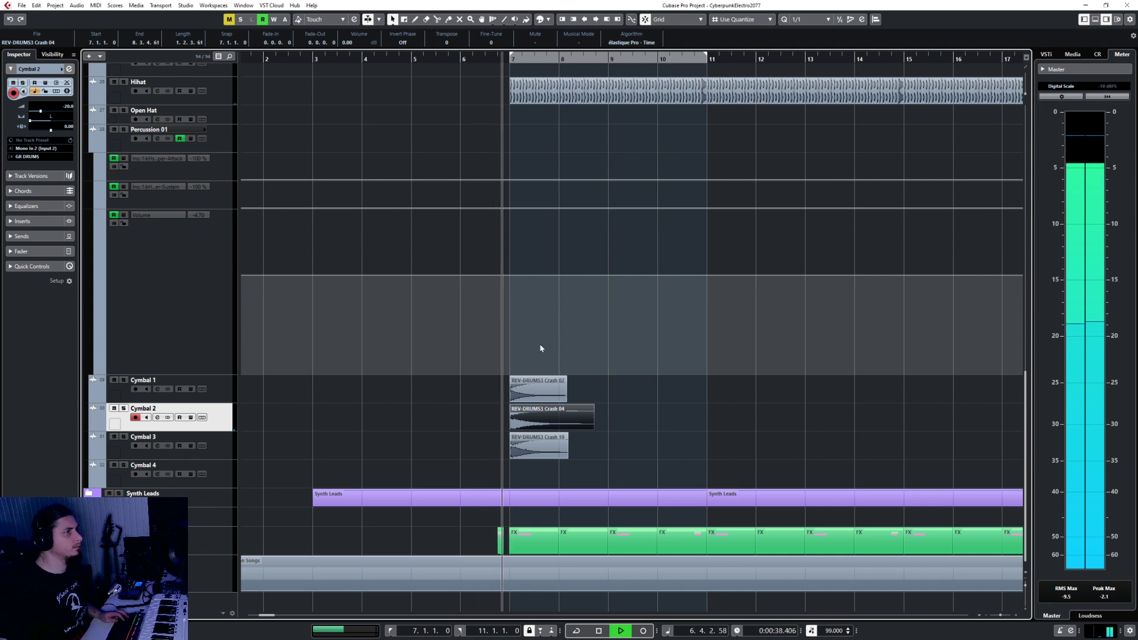
{"action": "left_click", "coordinate": [626, 425]}
{"action": "scroll", "coordinate": [627, 425], "scroll_direction": "down", "scroll_amount": 2, "text": "ctrl"}
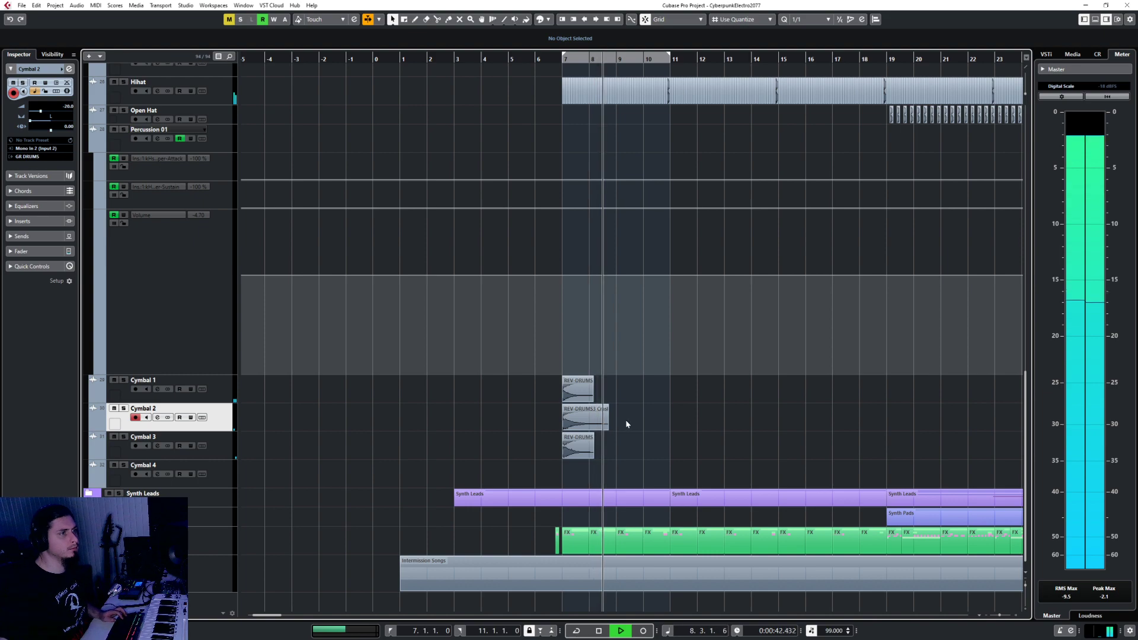
{"action": "scroll", "coordinate": [625, 419], "scroll_direction": "right", "scroll_amount": 4}
{"action": "scroll", "coordinate": [449, 432], "scroll_direction": "up", "scroll_amount": 10}
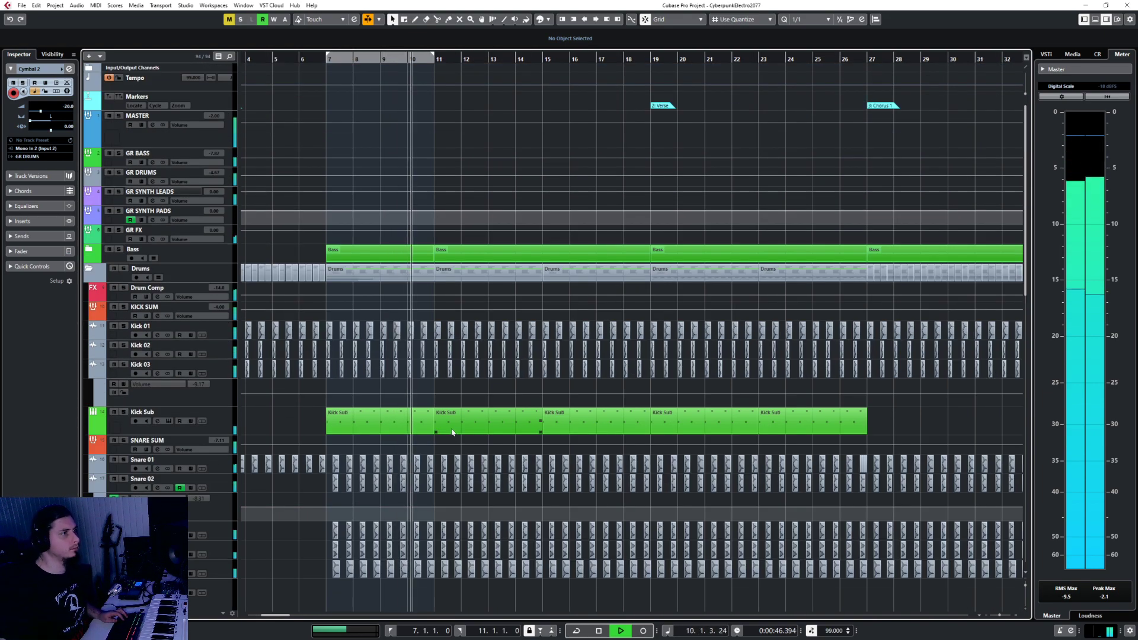
{"action": "scroll", "coordinate": [452, 432], "scroll_direction": "down", "scroll_amount": 10}
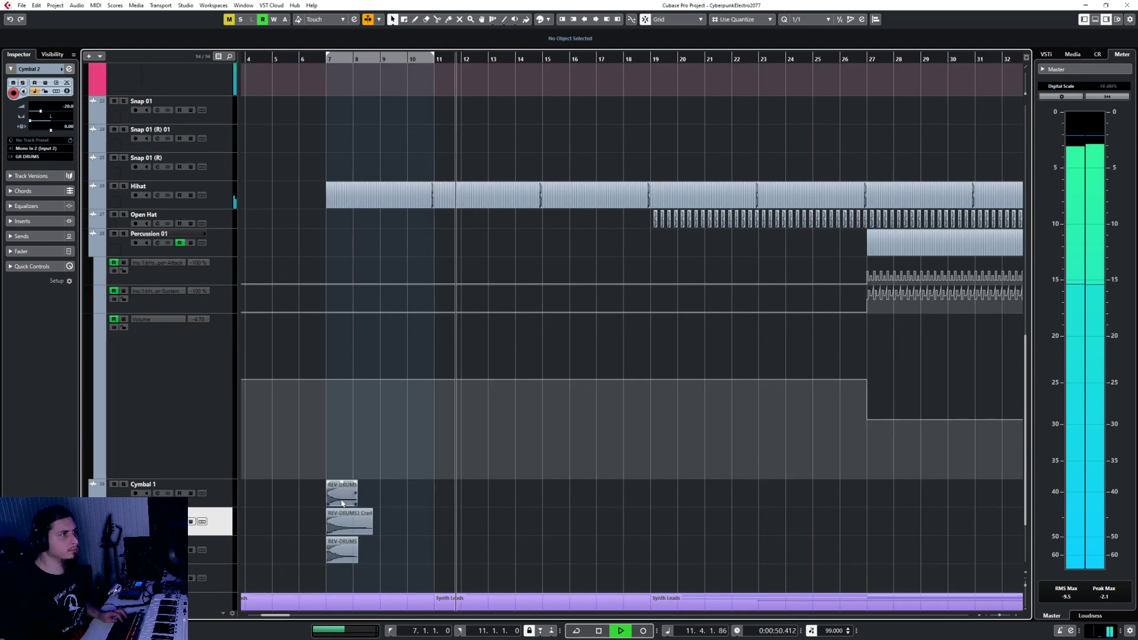
{"action": "scroll", "coordinate": [412, 525], "scroll_direction": "up", "scroll_amount": 2}
{"action": "scroll", "coordinate": [412, 526], "scroll_direction": "up", "scroll_amount": 1}
{"action": "scroll", "coordinate": [414, 528], "scroll_direction": "down", "scroll_amount": 2}
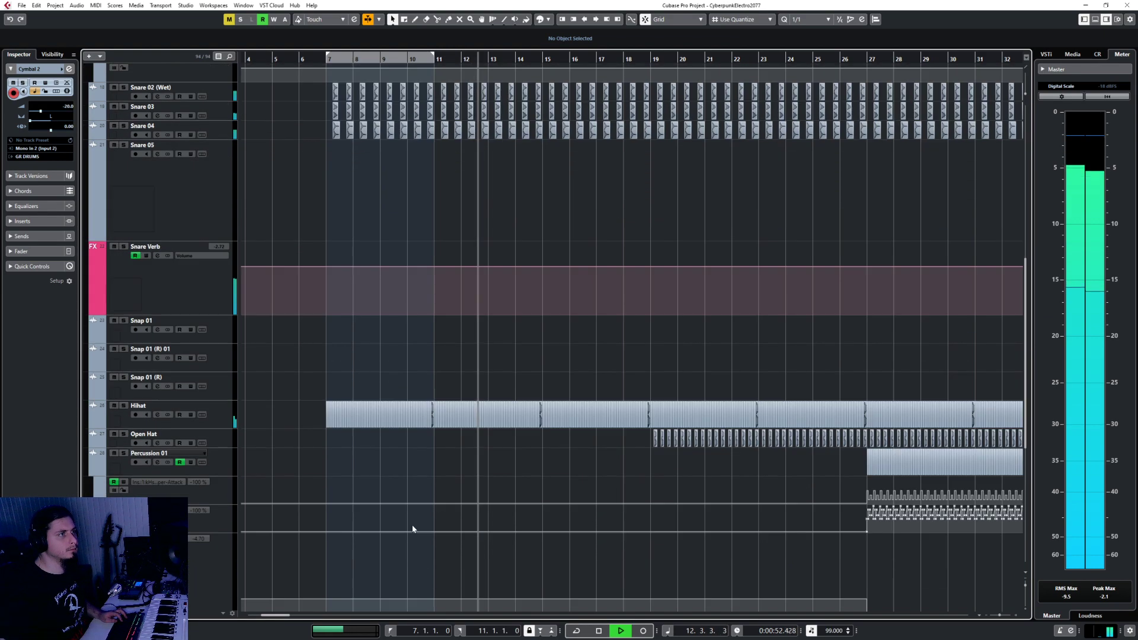
{"action": "scroll", "coordinate": [413, 529], "scroll_direction": "down", "scroll_amount": 5}
Step: Copy the Cymbal 2 and Cymbal 3 crashes from bar 7 to the verse start at bar 19
{"action": "left_click", "coordinate": [349, 418]}
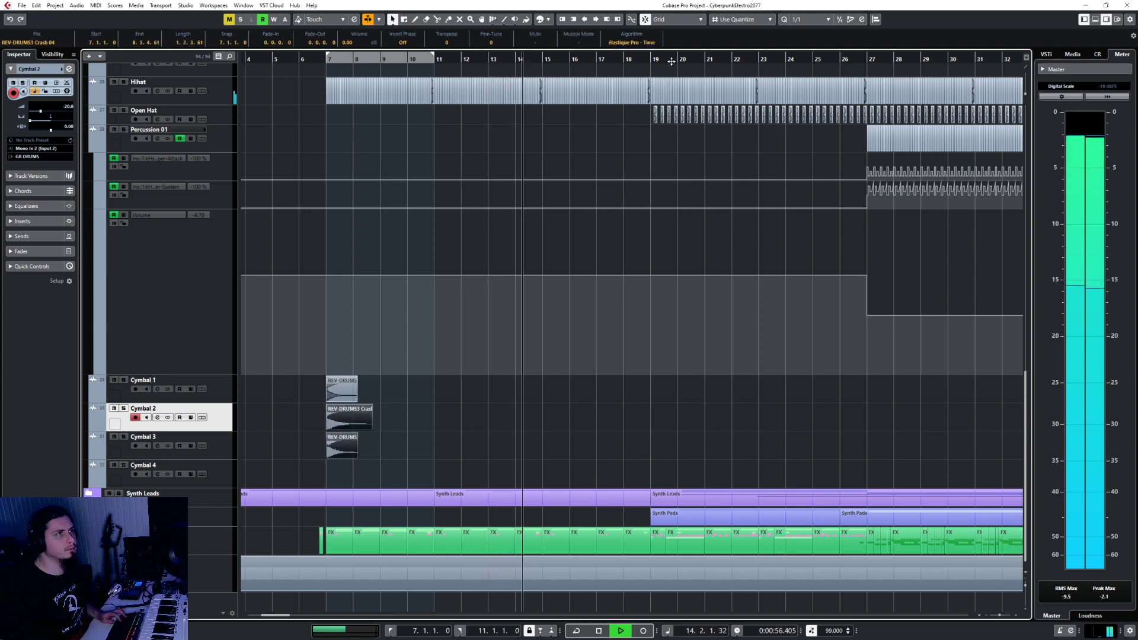
{"action": "key", "text": "space"}
{"action": "left_click", "coordinate": [649, 59]}
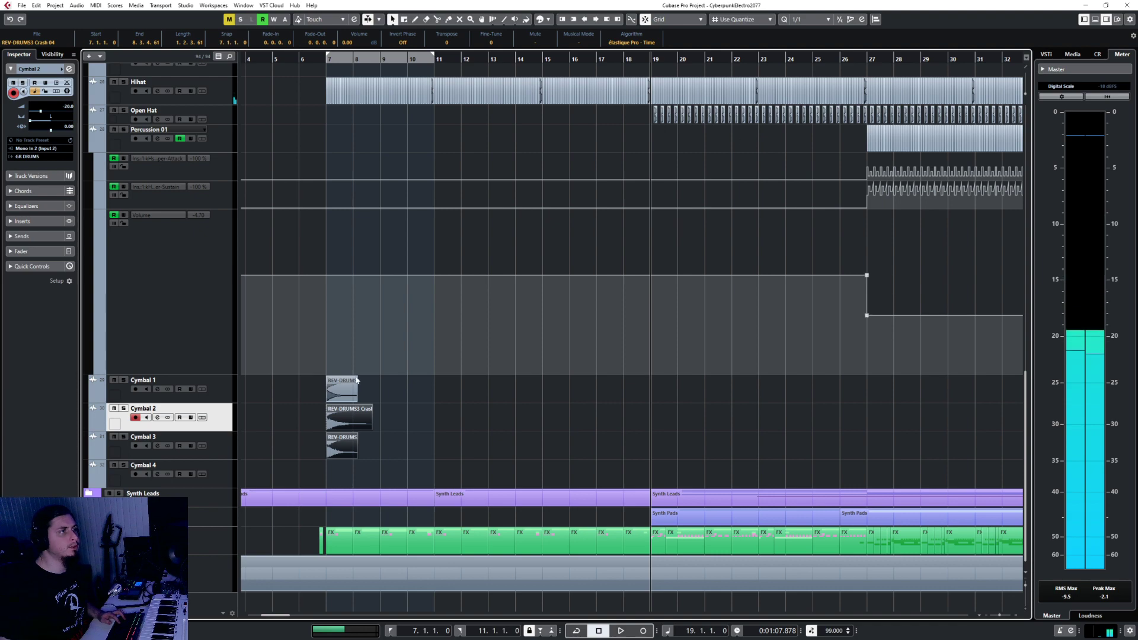
{"action": "key", "text": "ctrl+v"}
Step: Play the arrangement from bar 18 to hear the verse crashes, and inspect the crash events at bar 19 up close
{"action": "scroll", "coordinate": [637, 376], "scroll_direction": "up", "scroll_amount": 15}
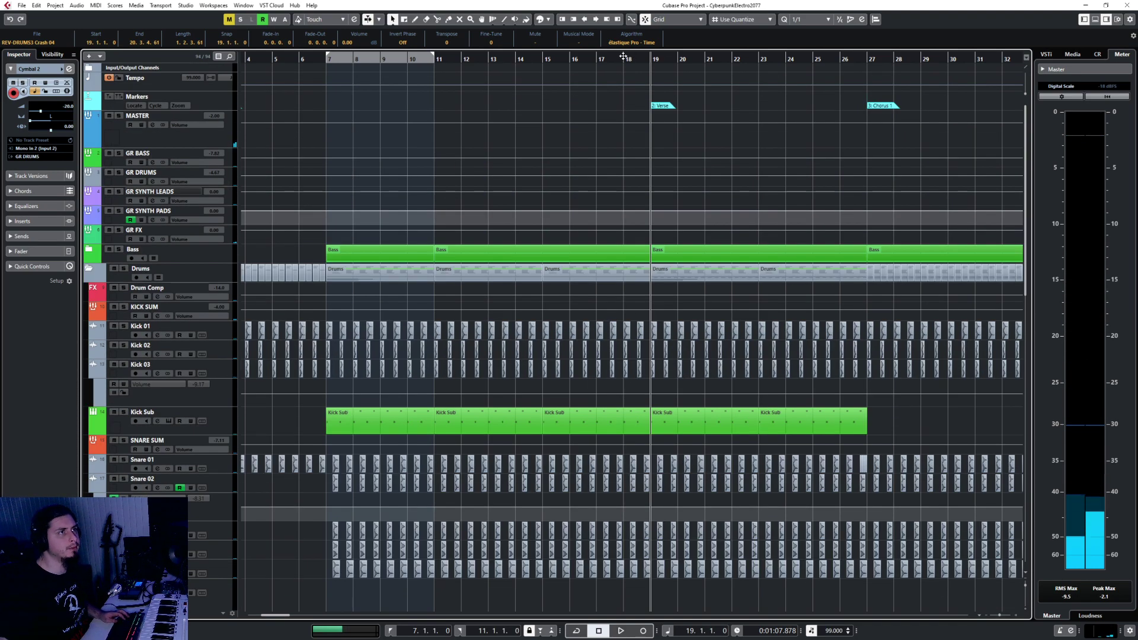
{"action": "left_click", "coordinate": [623, 58]}
{"action": "key", "text": "space"}
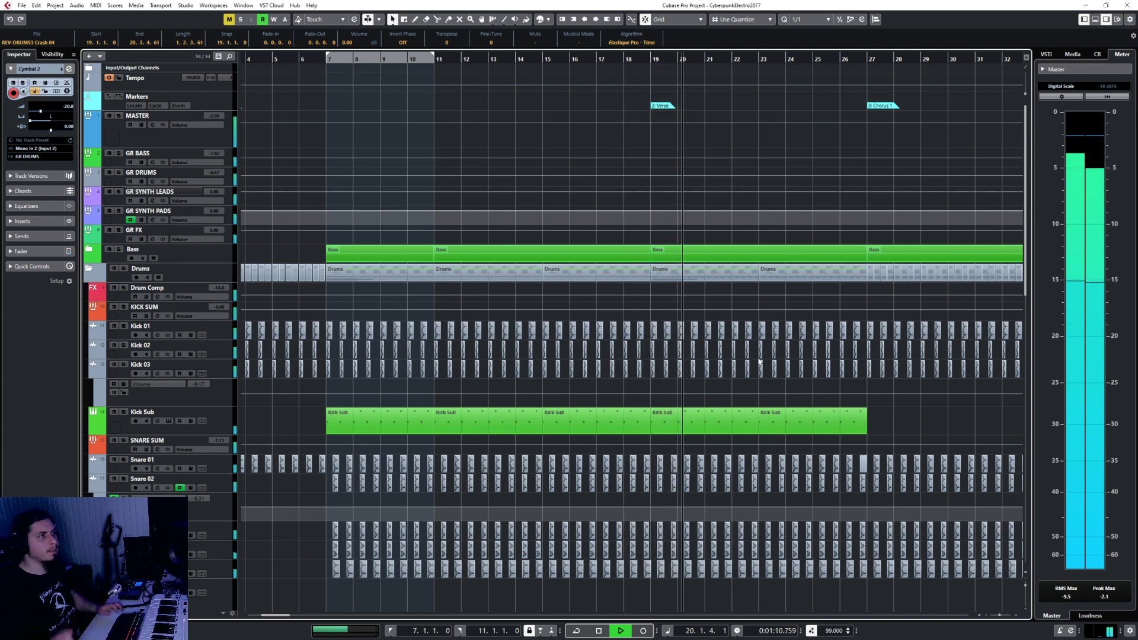
{"action": "key", "text": "space"}
{"action": "scroll", "coordinate": [881, 417], "scroll_direction": "down", "scroll_amount": 10}
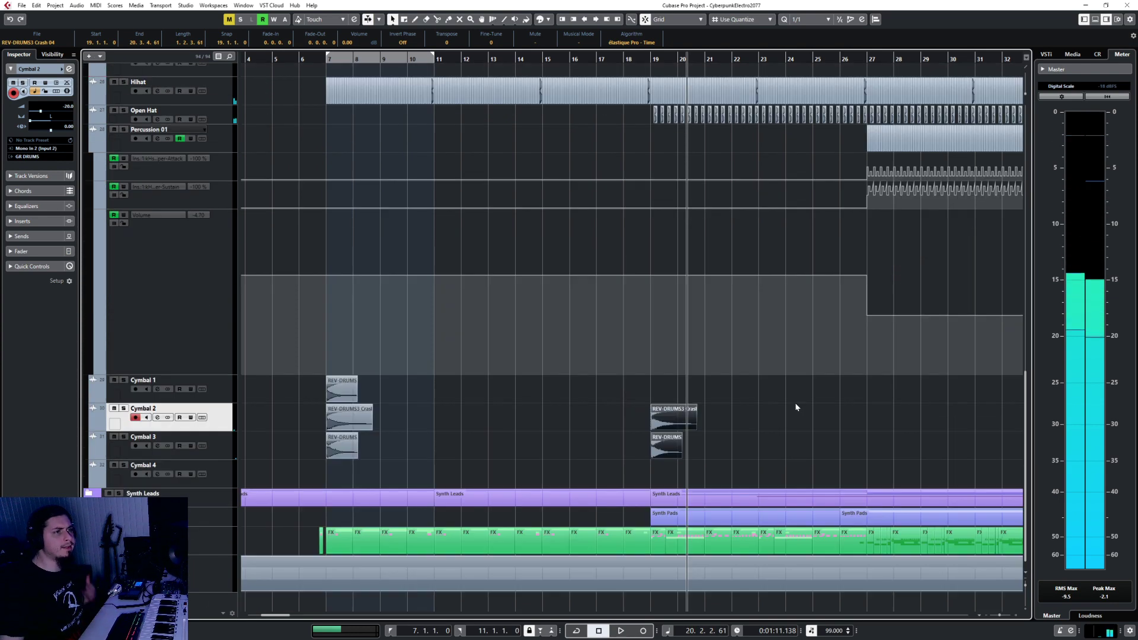
{"action": "scroll", "coordinate": [676, 439], "scroll_direction": "up", "scroll_amount": 6}
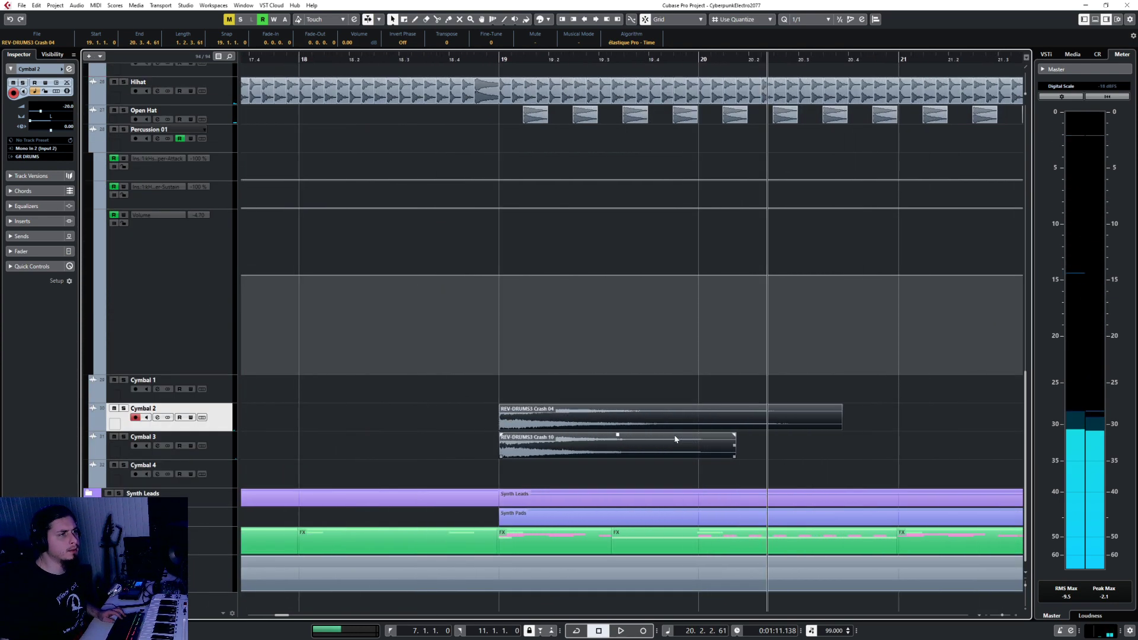
{"action": "scroll", "coordinate": [675, 439], "scroll_direction": "down", "scroll_amount": 7}
Step: Copy the three crashes on Cymbal 1, 2 and 3 from bar 7 to the chorus start at bar 27 and play them
{"action": "scroll", "coordinate": [676, 439], "scroll_direction": "right", "scroll_amount": 5}
{"action": "scroll", "coordinate": [676, 439], "scroll_direction": "left", "scroll_amount": 5}
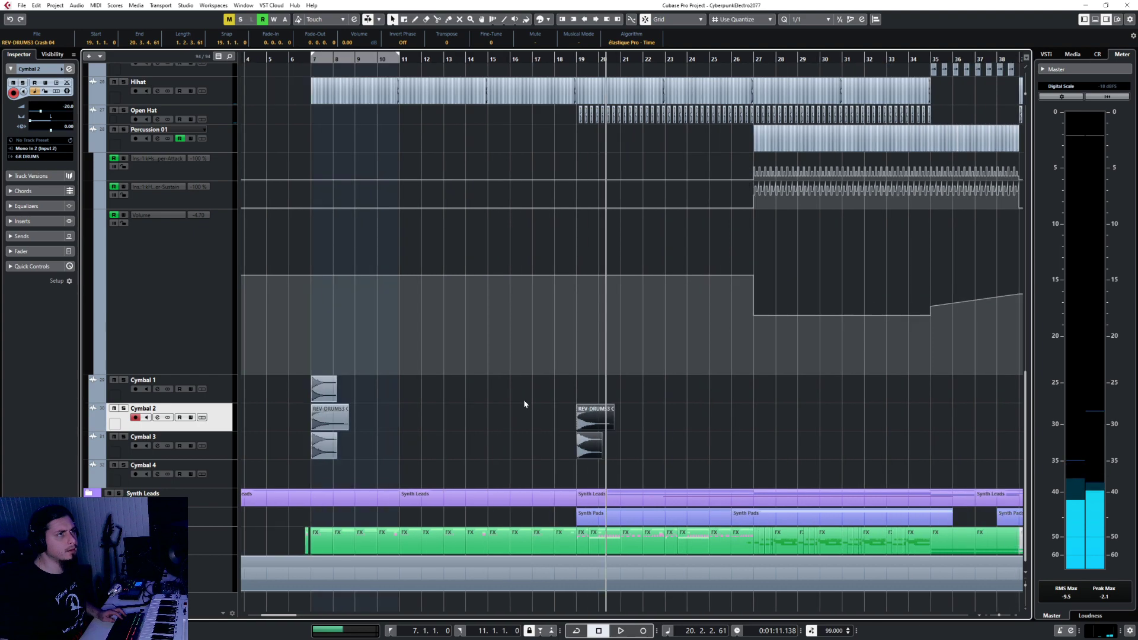
{"action": "left_click_drag", "start_coordinate": [294, 390], "coordinate": [468, 454]}
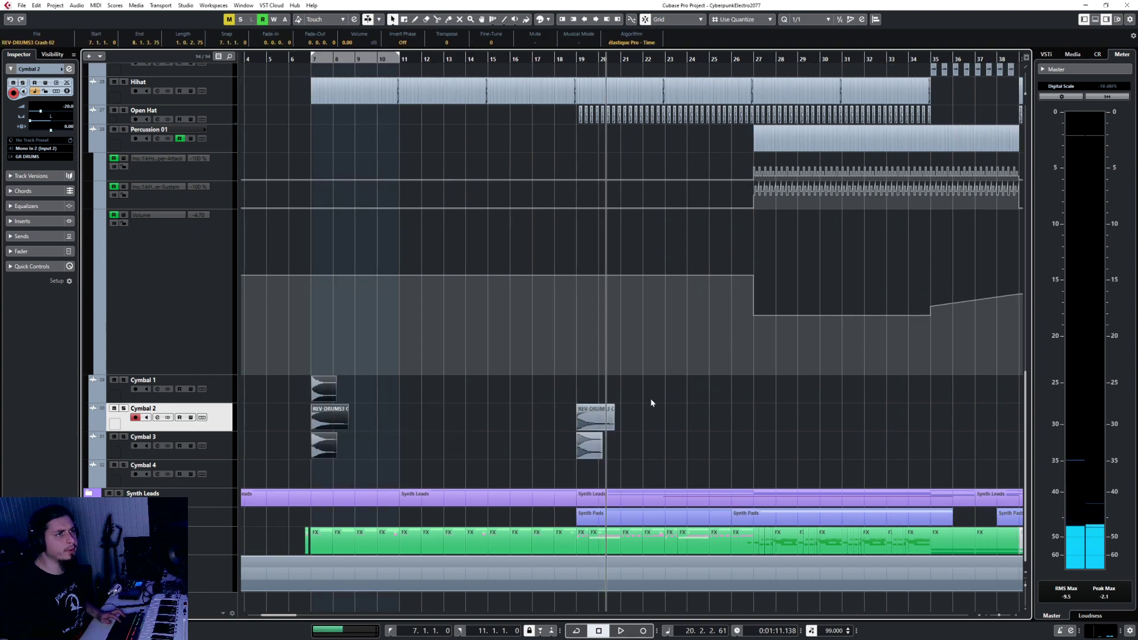
{"action": "scroll", "coordinate": [702, 400], "scroll_direction": "right", "scroll_amount": 7}
{"action": "scroll", "coordinate": [515, 441], "scroll_direction": "up", "scroll_amount": 10}
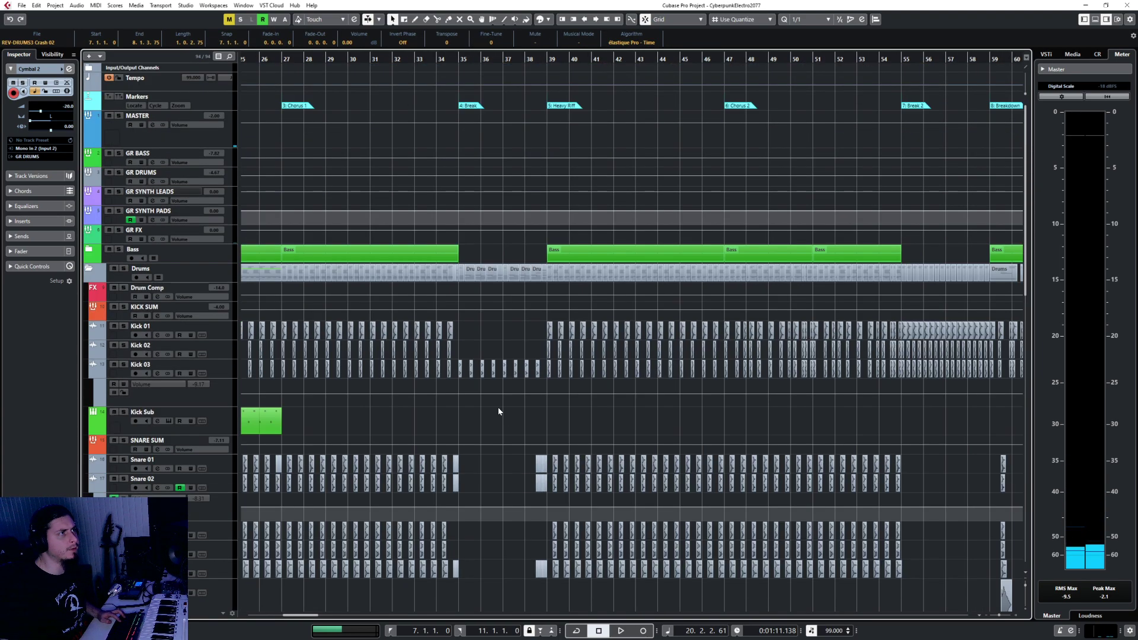
{"action": "scroll", "coordinate": [498, 407], "scroll_direction": "down", "scroll_amount": 6}
{"action": "scroll", "coordinate": [498, 408], "scroll_direction": "down", "scroll_amount": 3}
{"action": "scroll", "coordinate": [393, 401], "scroll_direction": "left", "scroll_amount": 3}
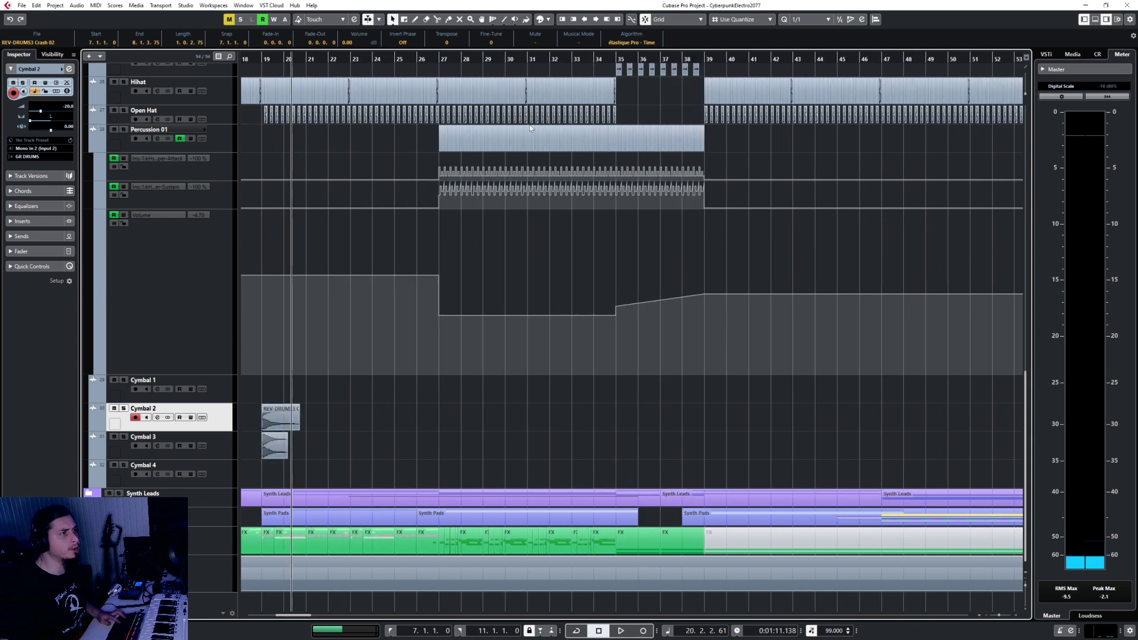
{"action": "left_click", "coordinate": [438, 68]}
{"action": "left_click", "coordinate": [244, 384]}
{"action": "key", "text": "ctrl+v"}
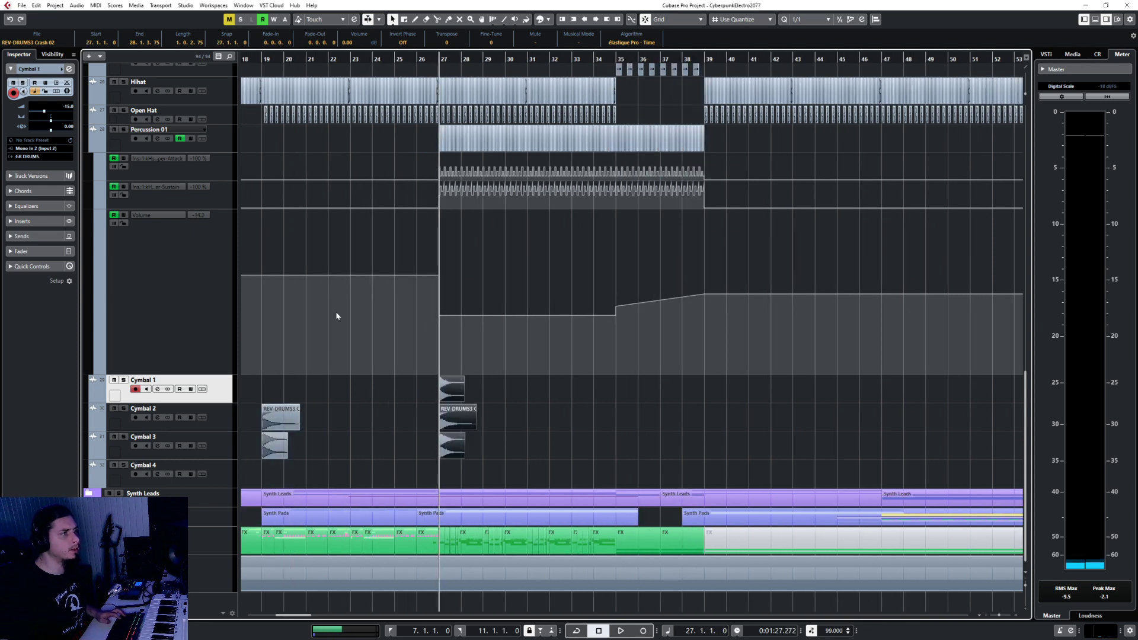
{"action": "key", "text": "space"}
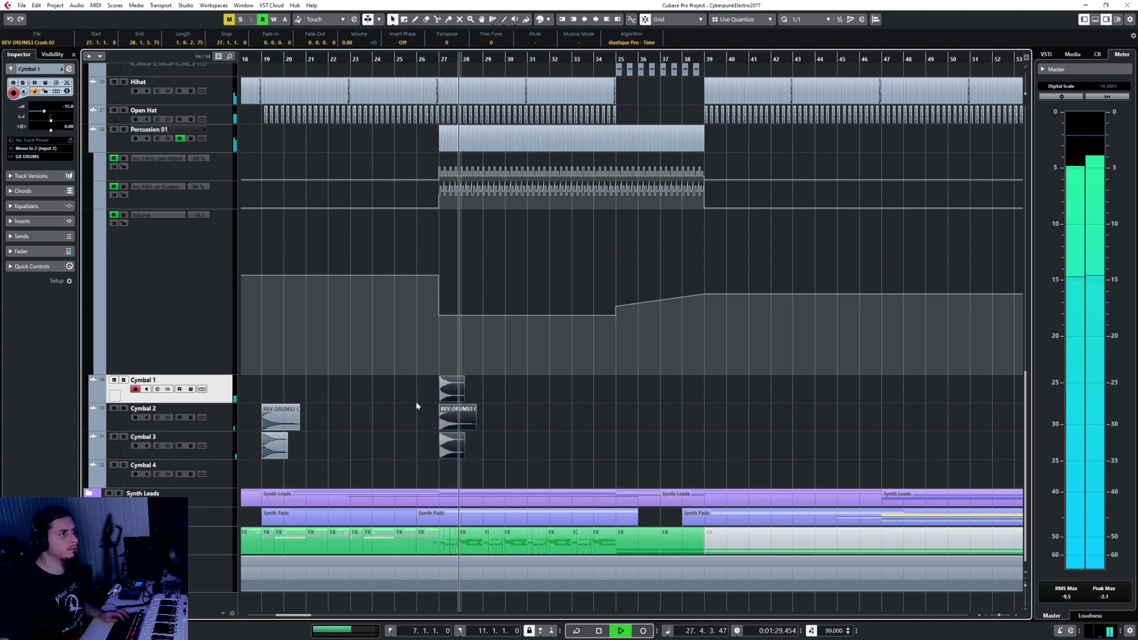
Step: Copy the Kick Sub event from bar 23 to bars 27 and 31 so the sub layer covers the chorus
{"action": "scroll", "coordinate": [591, 430], "scroll_direction": "up", "scroll_amount": 5}
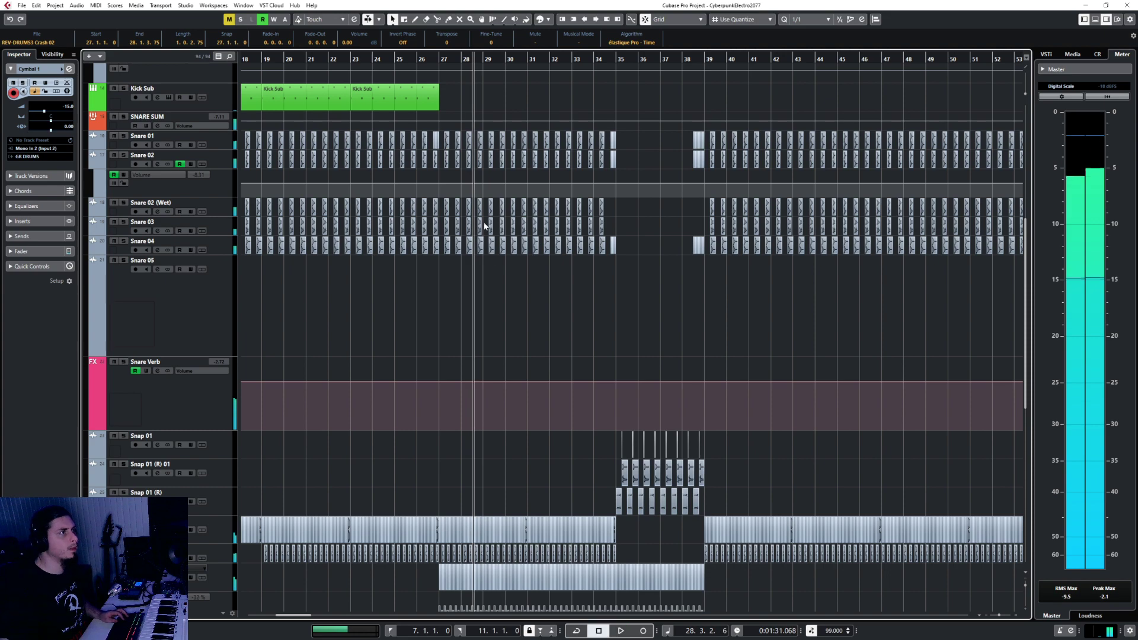
{"action": "scroll", "coordinate": [386, 249], "scroll_direction": "up", "scroll_amount": 3}
{"action": "scroll", "coordinate": [387, 249], "scroll_direction": "up", "scroll_amount": 3}
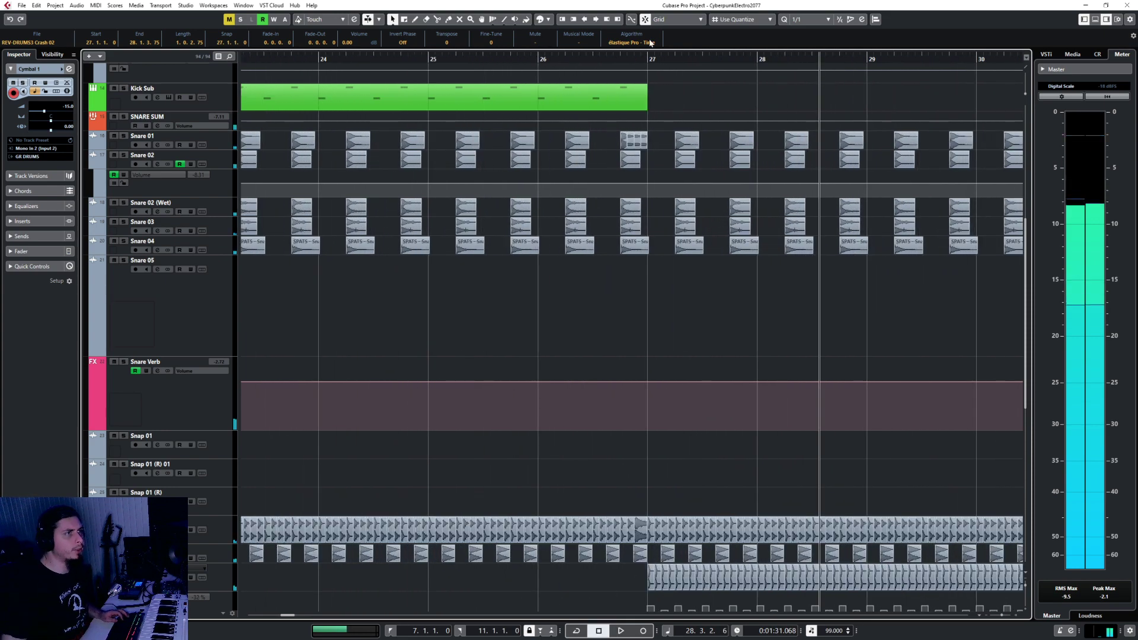
{"action": "scroll", "coordinate": [625, 312], "scroll_direction": "down", "scroll_amount": 4}
{"action": "scroll", "coordinate": [611, 315], "scroll_direction": "up", "scroll_amount": 4}
{"action": "left_click", "coordinate": [595, 315]}
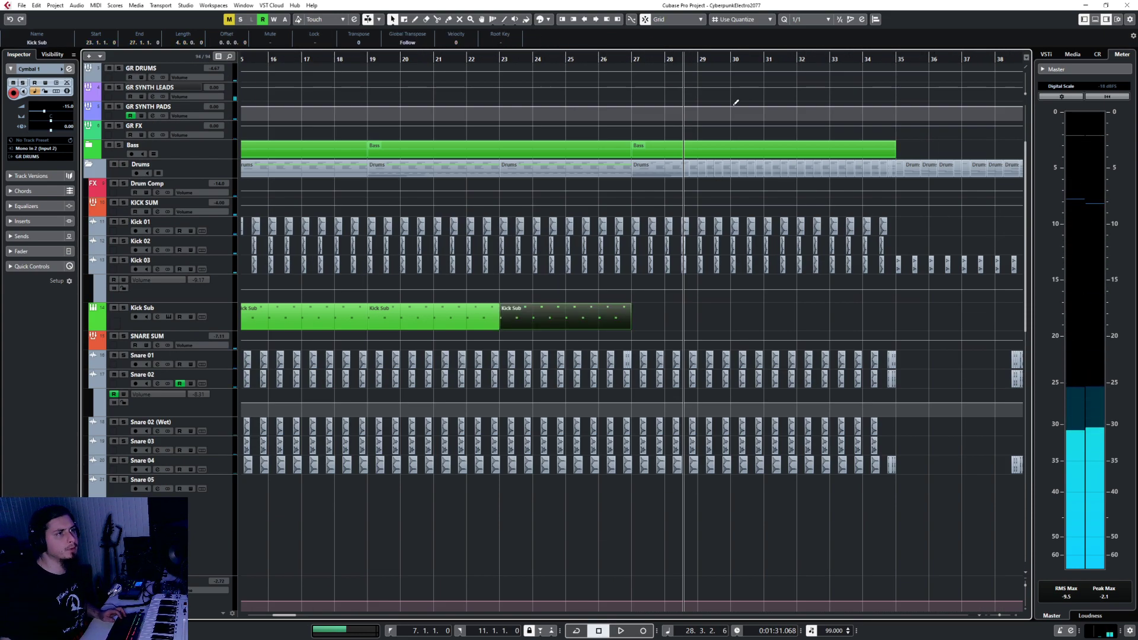
{"action": "left_click", "coordinate": [632, 61]}
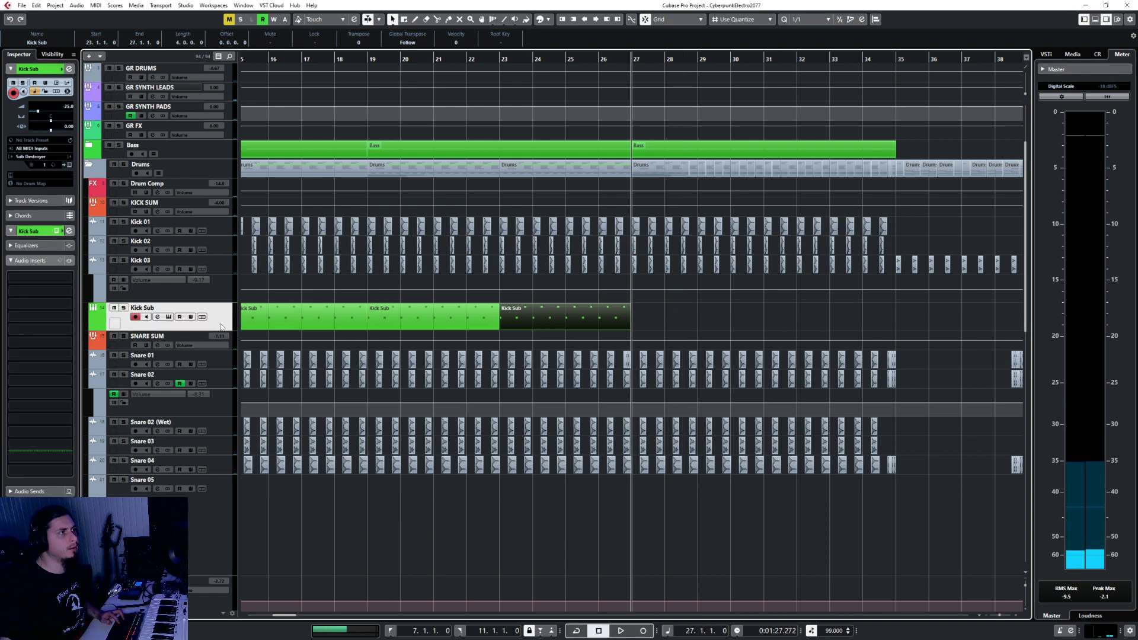
{"action": "key", "text": "ctrl+d"}
{"action": "key", "text": "ctrl+d"}
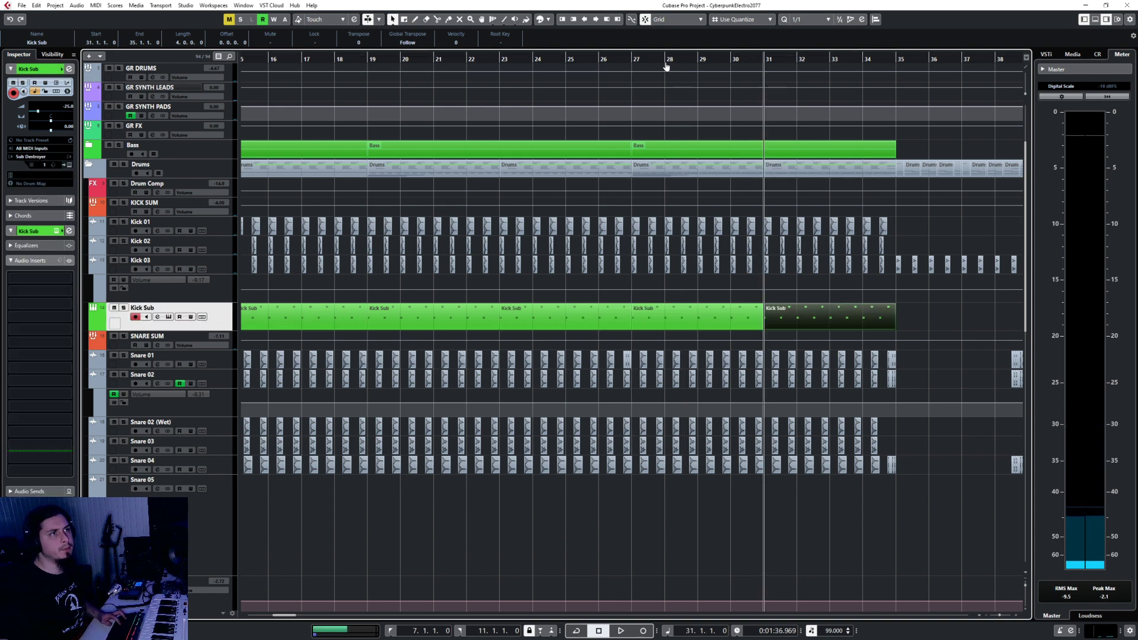
Step: Play the chorus from bar 27 to hear the extended Kick Sub layer, ending with the KICK SUM track selected
{"action": "key", "text": "space"}
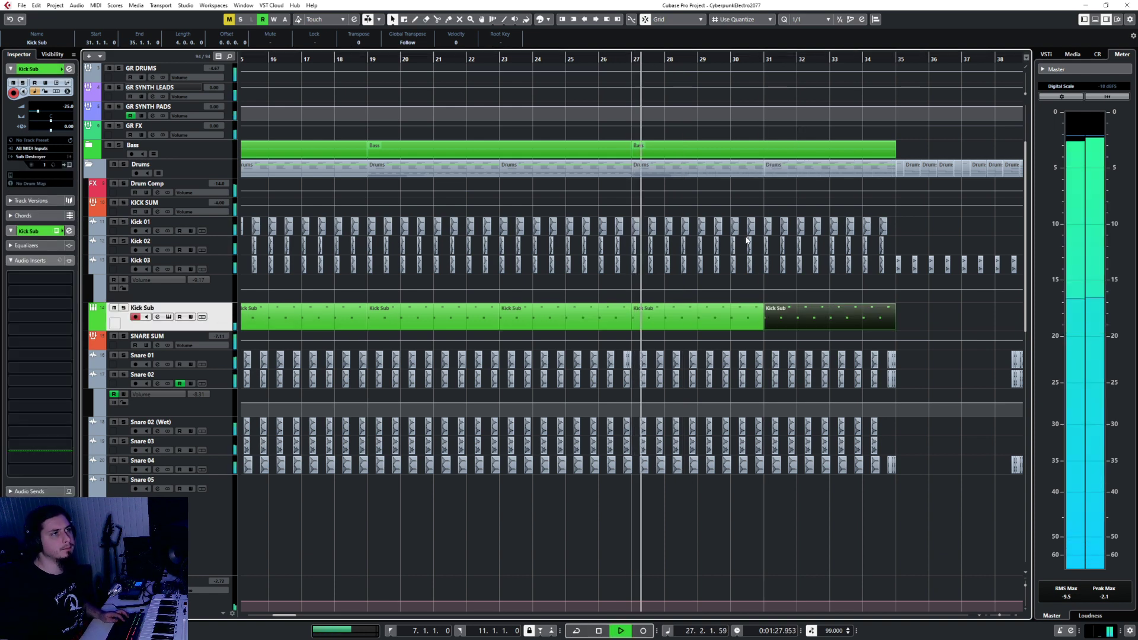
{"action": "key", "text": "f"}
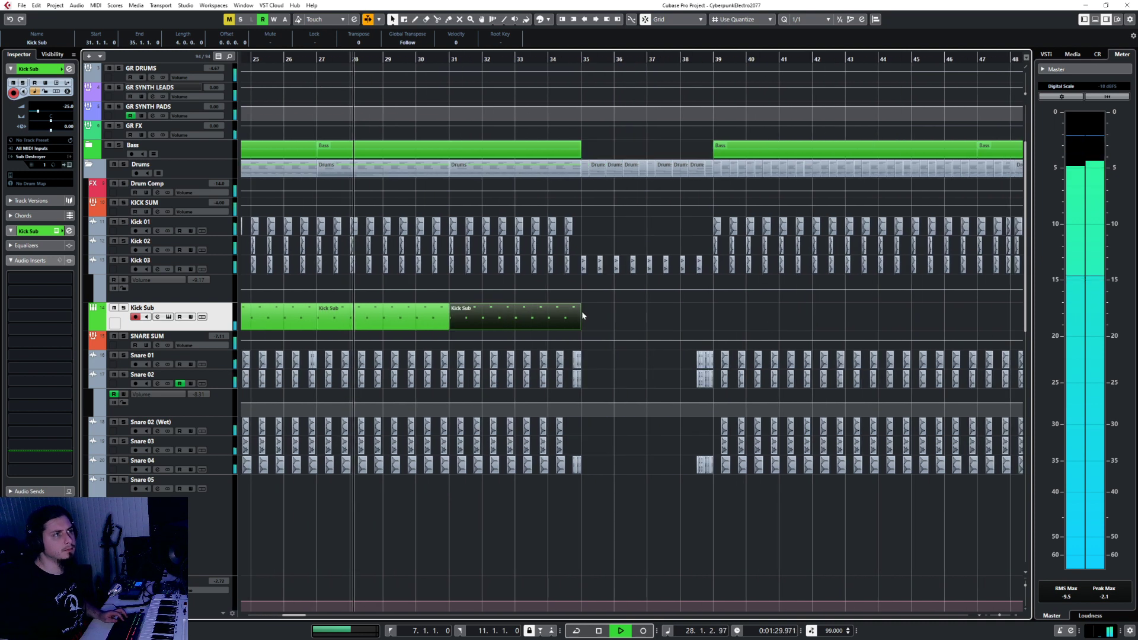
{"action": "scroll", "coordinate": [558, 321], "scroll_direction": "right", "scroll_amount": 3}
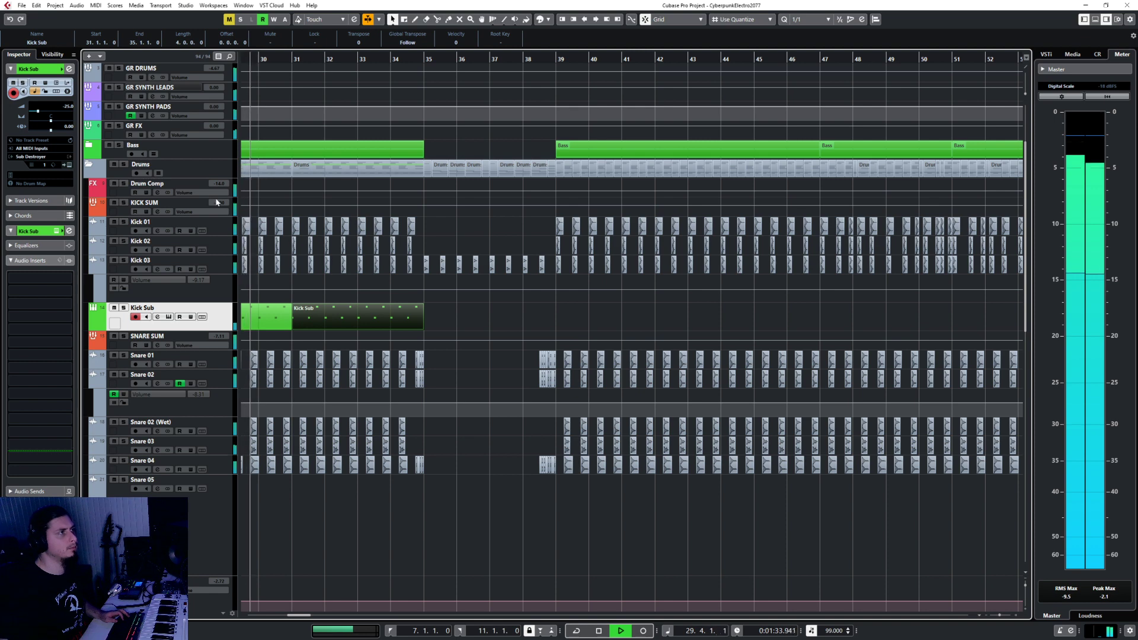
{"action": "left_click", "coordinate": [178, 206]}
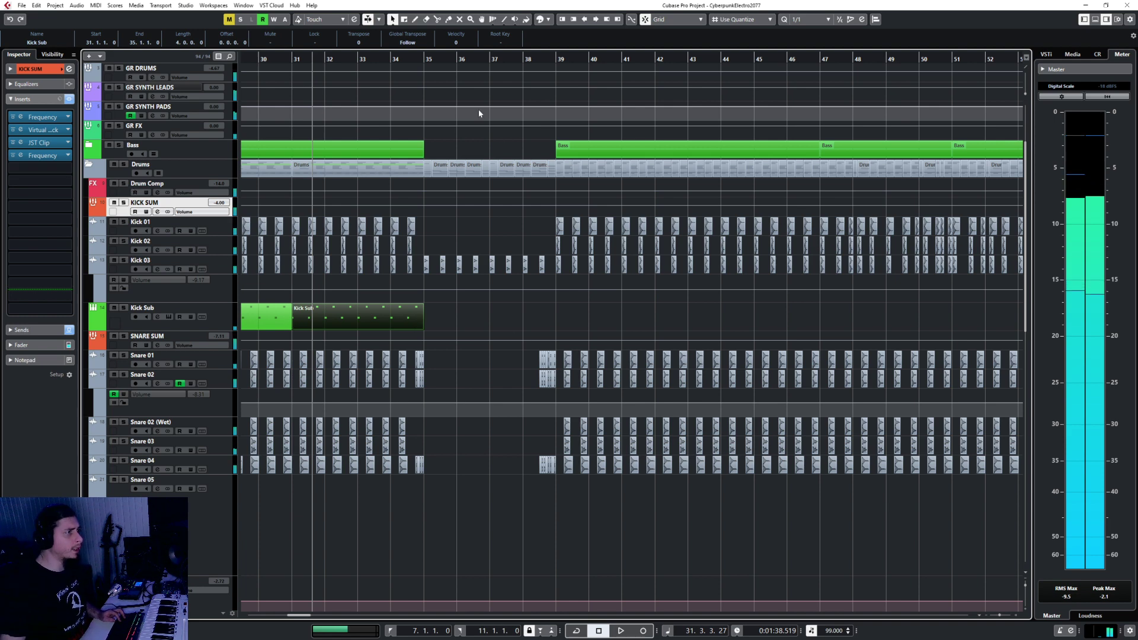
Step: Play the break from bar 35 and review its kick, snap and percussion tracks with KICK SUM selected
{"action": "double_click", "coordinate": [432, 49]}
{"action": "left_click", "coordinate": [344, 305]}
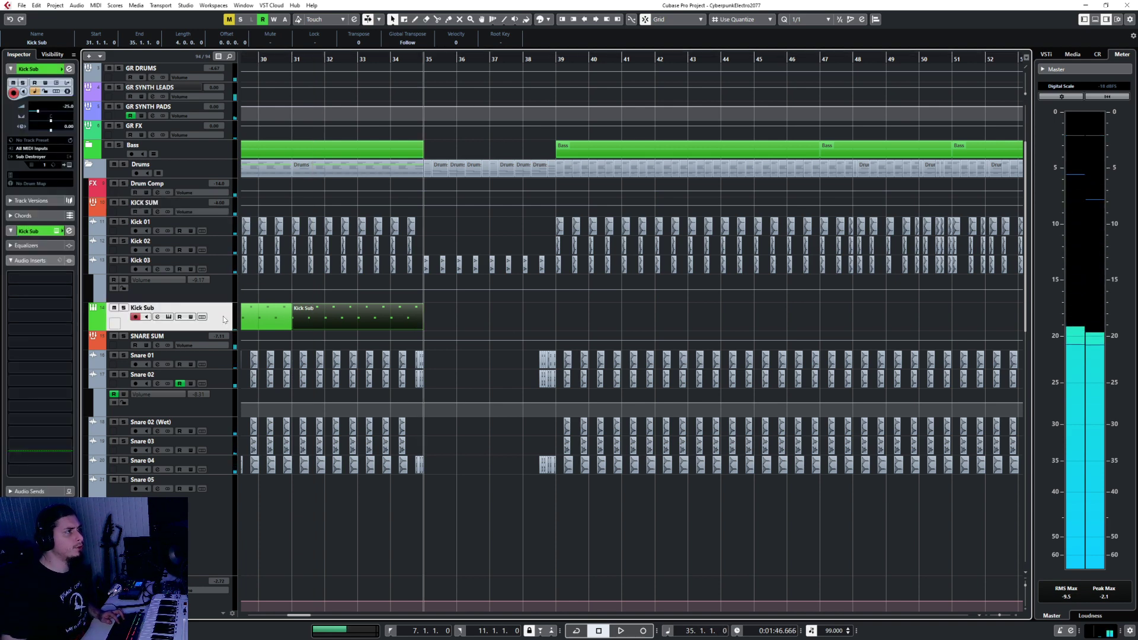
{"action": "left_click", "coordinate": [230, 273]}
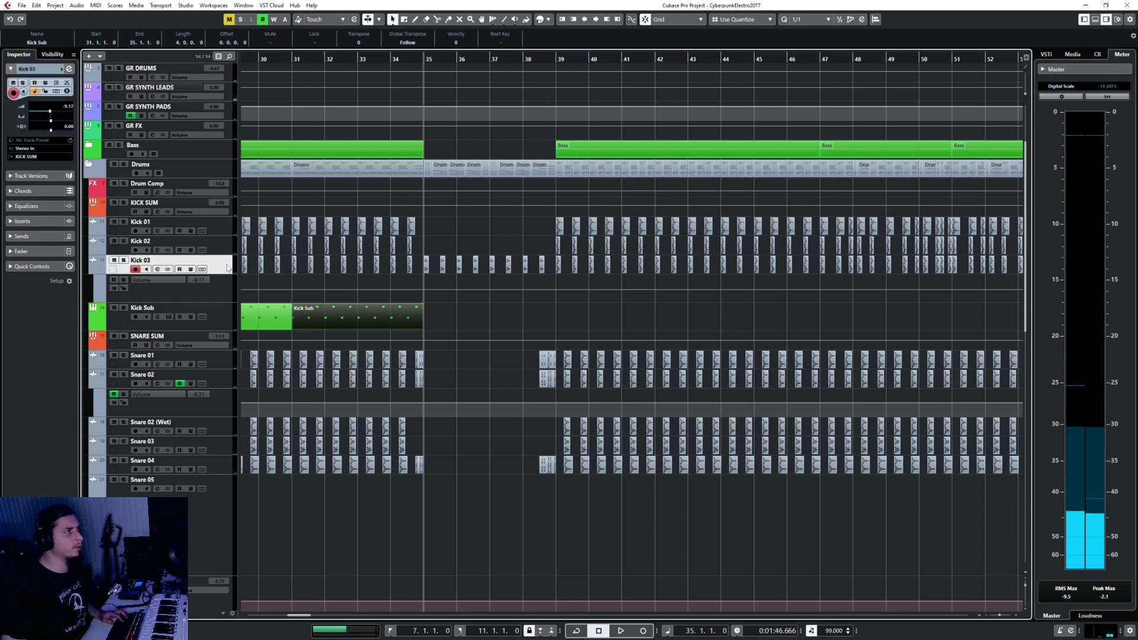
{"action": "left_click", "coordinate": [229, 207]}
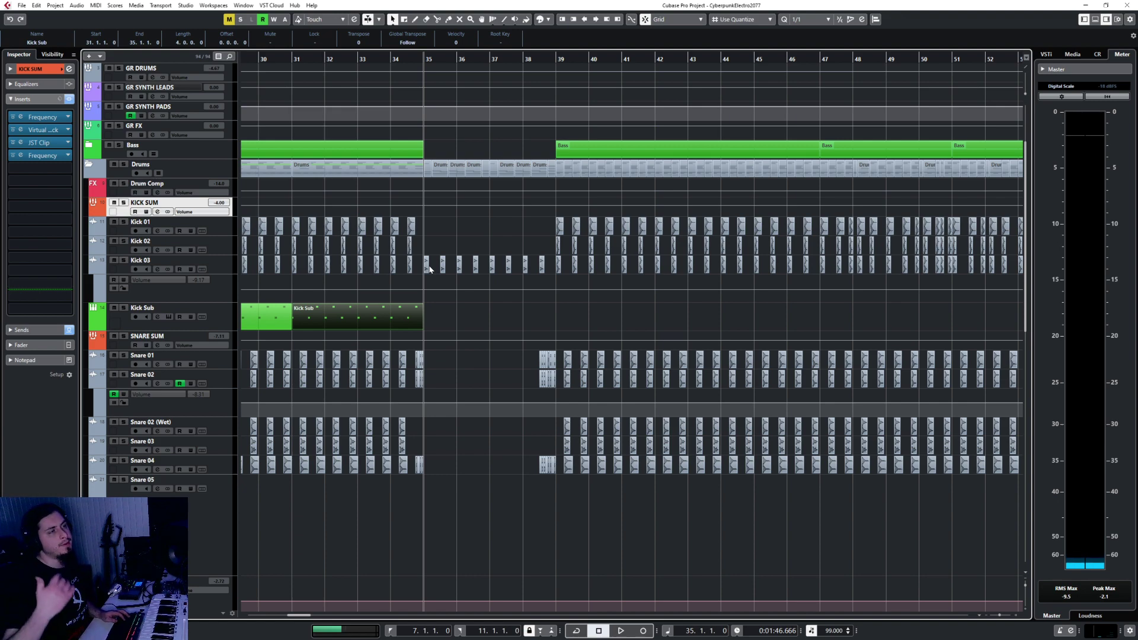
{"action": "scroll", "coordinate": [492, 429], "scroll_direction": "down", "scroll_amount": 10}
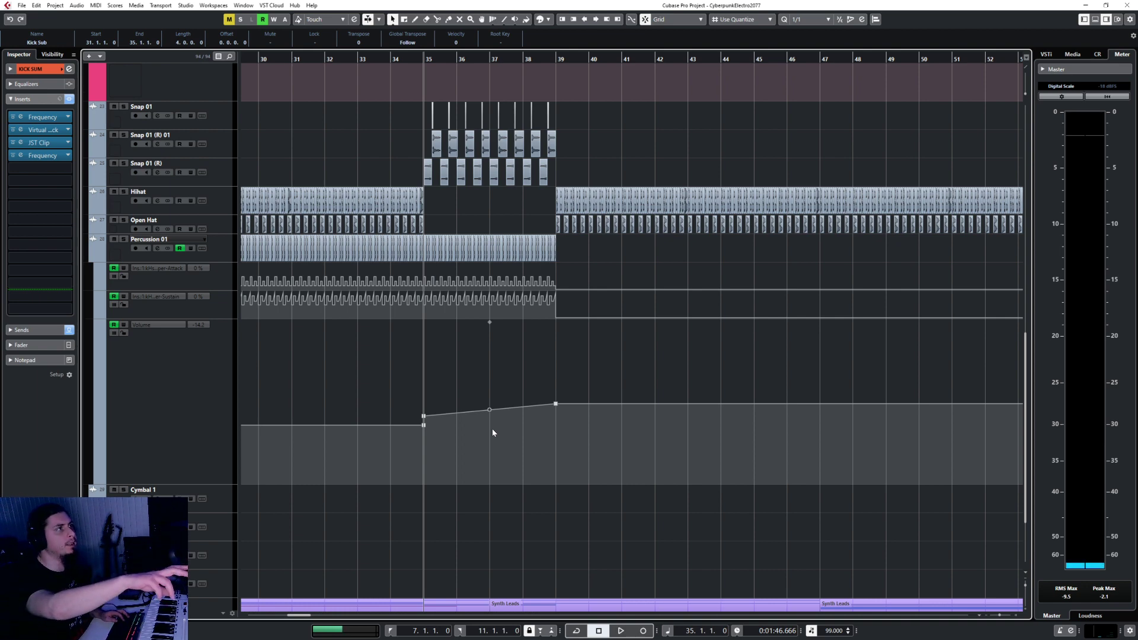
{"action": "key", "text": "space"}
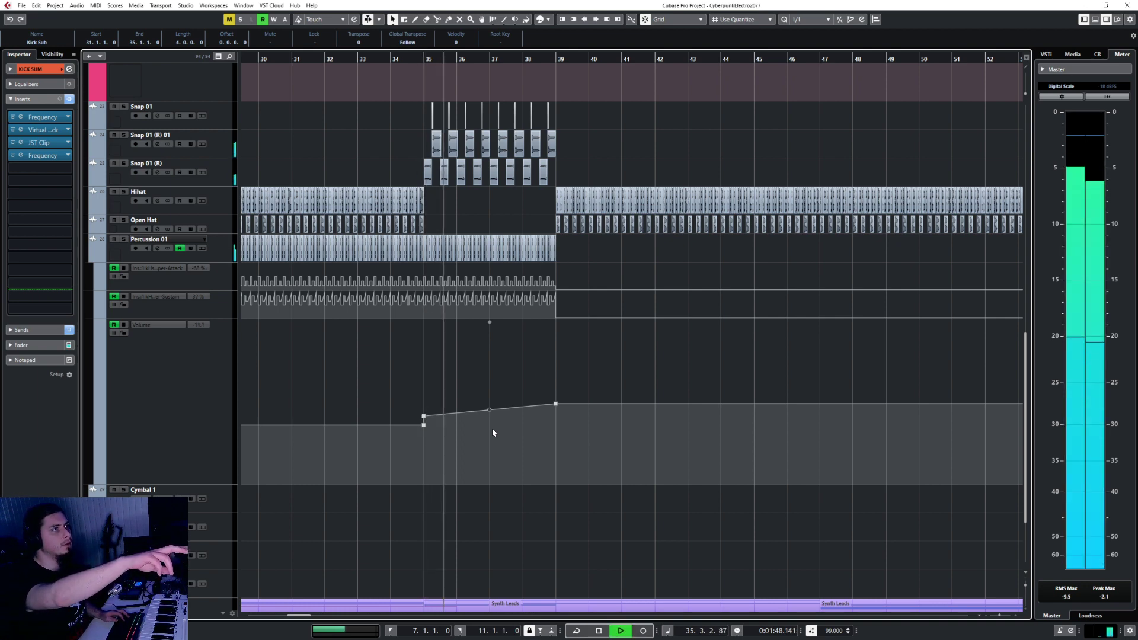
{"action": "scroll", "coordinate": [492, 429], "scroll_direction": "up", "scroll_amount": 15}
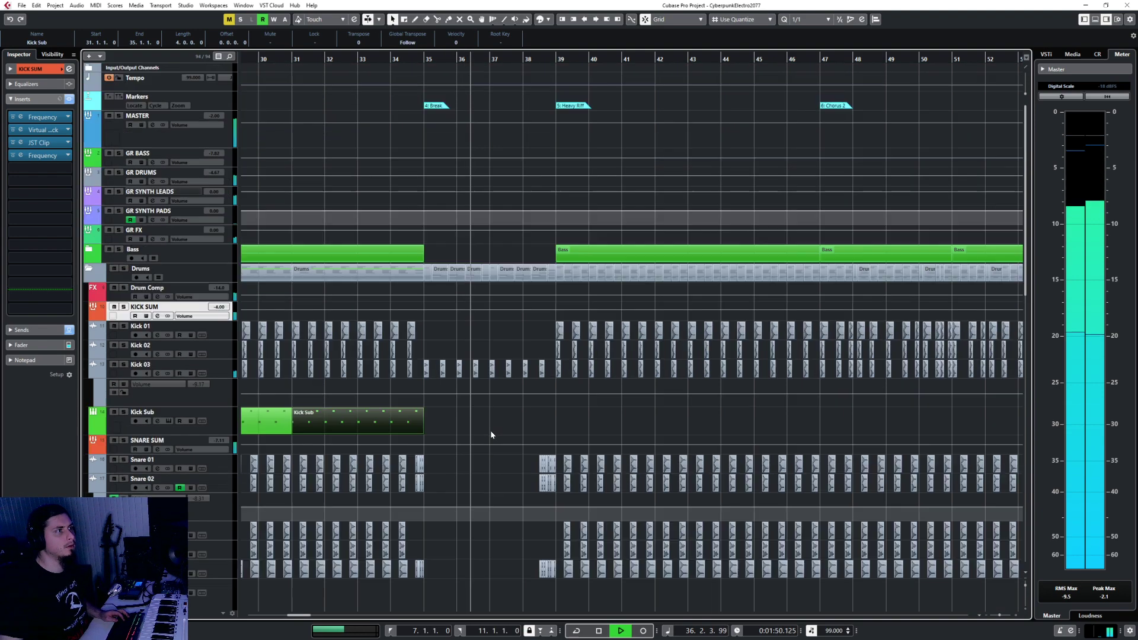
{"action": "scroll", "coordinate": [462, 405], "scroll_direction": "up", "scroll_amount": 5, "text": "ctrl"}
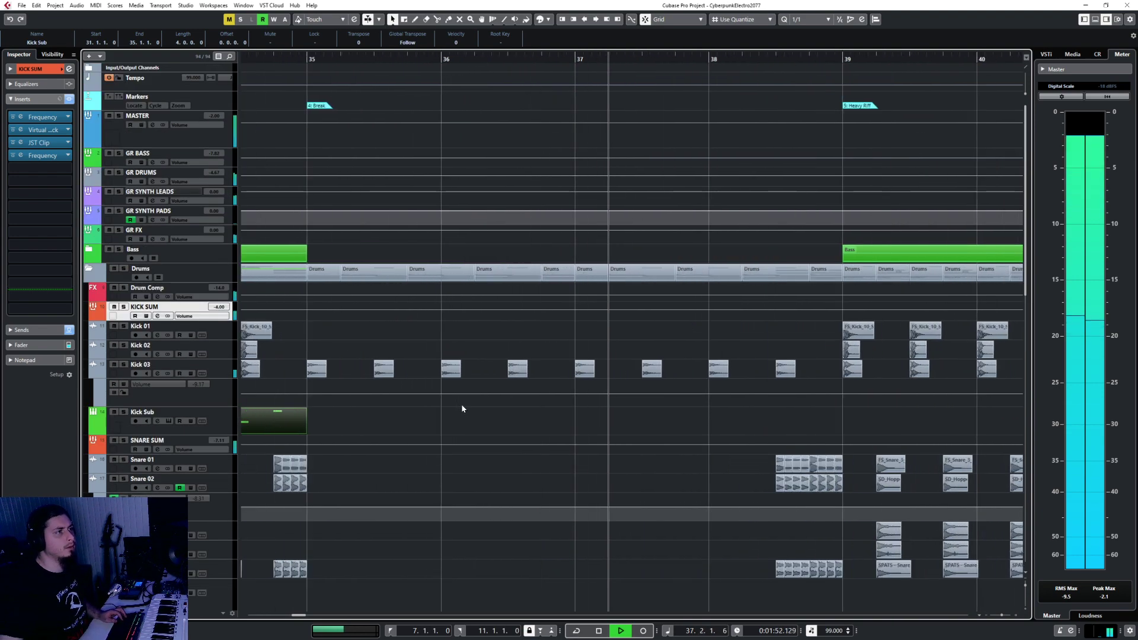
{"action": "key", "text": "space"}
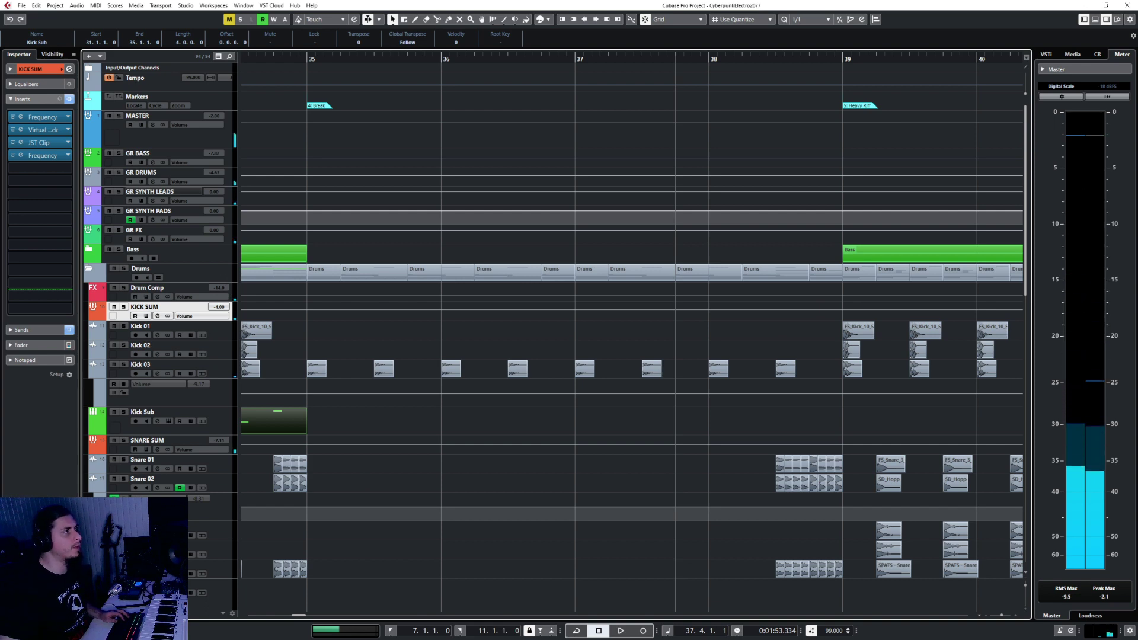
Step: Add a kHs Filter in the next free insert slot of KICK SUM, low-passing with the cutoff at about 88 Hz
{"action": "left_click", "coordinate": [41, 168]}
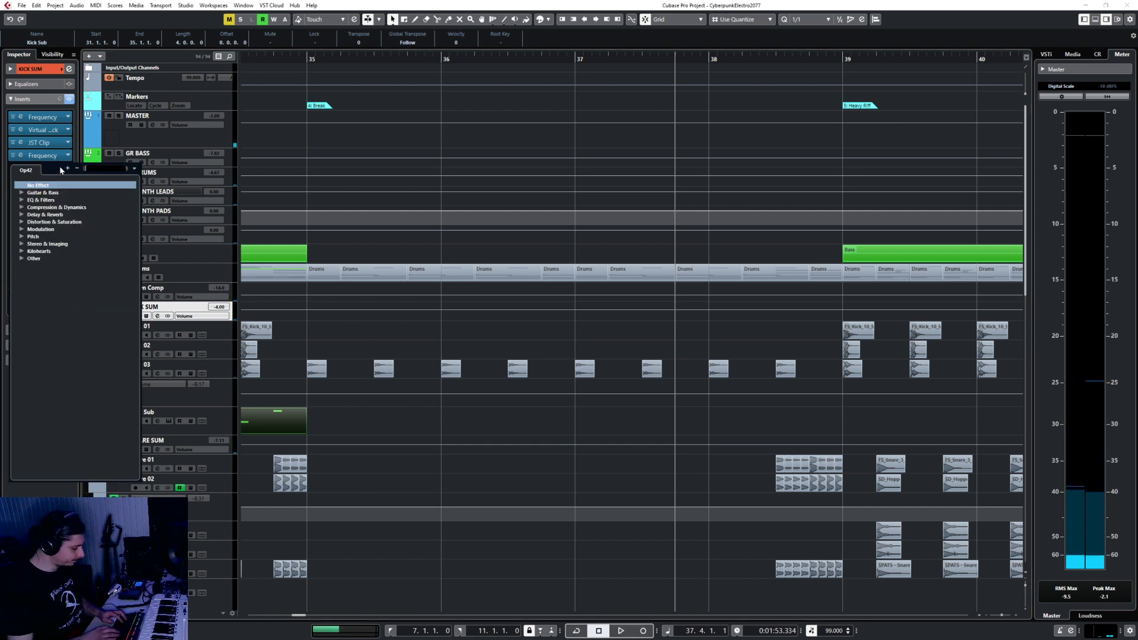
{"action": "type", "text": "filter"}
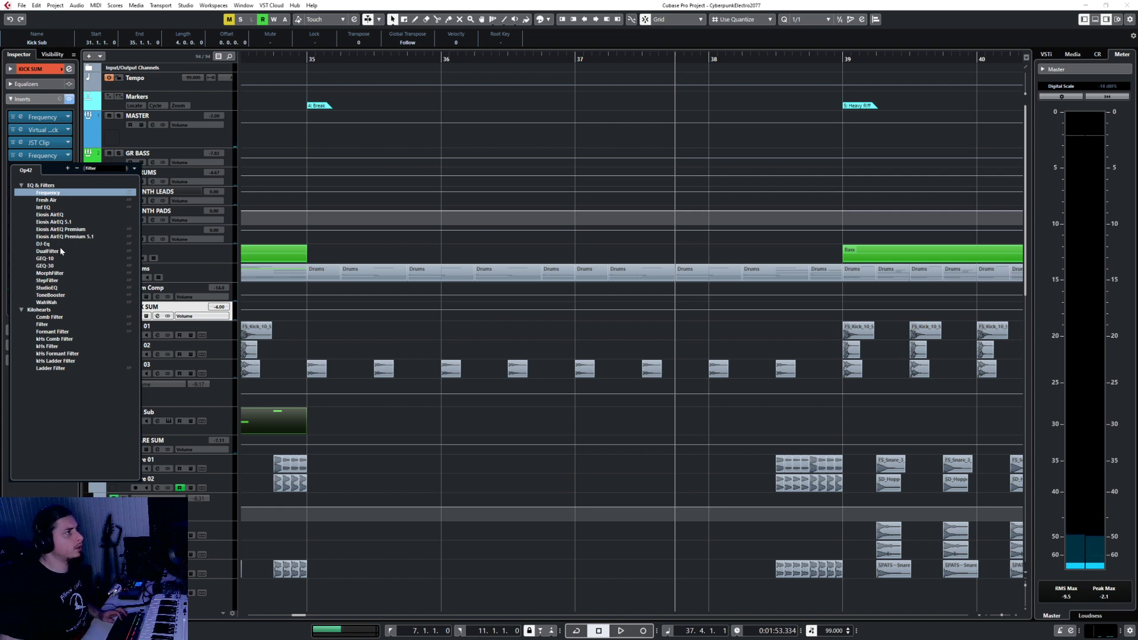
{"action": "left_click", "coordinate": [63, 347]}
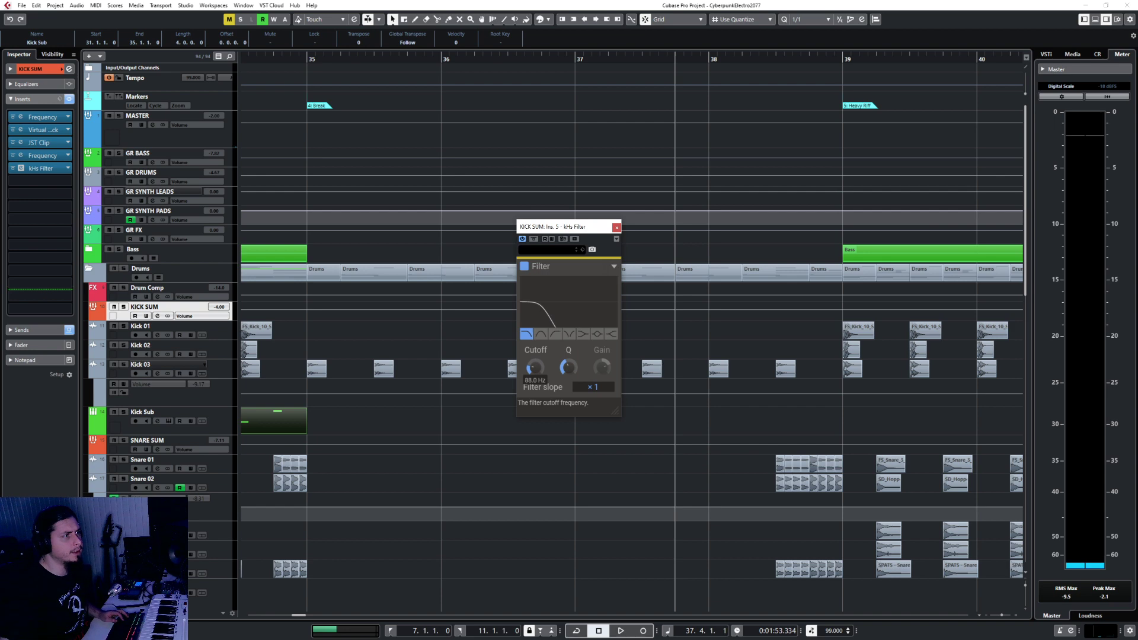
{"action": "left_click", "coordinate": [617, 228]}
Step: Show an automation lane under KICK SUM and assign it to the kHs Filter's Bypass parameter
{"action": "left_click", "coordinate": [92, 316]}
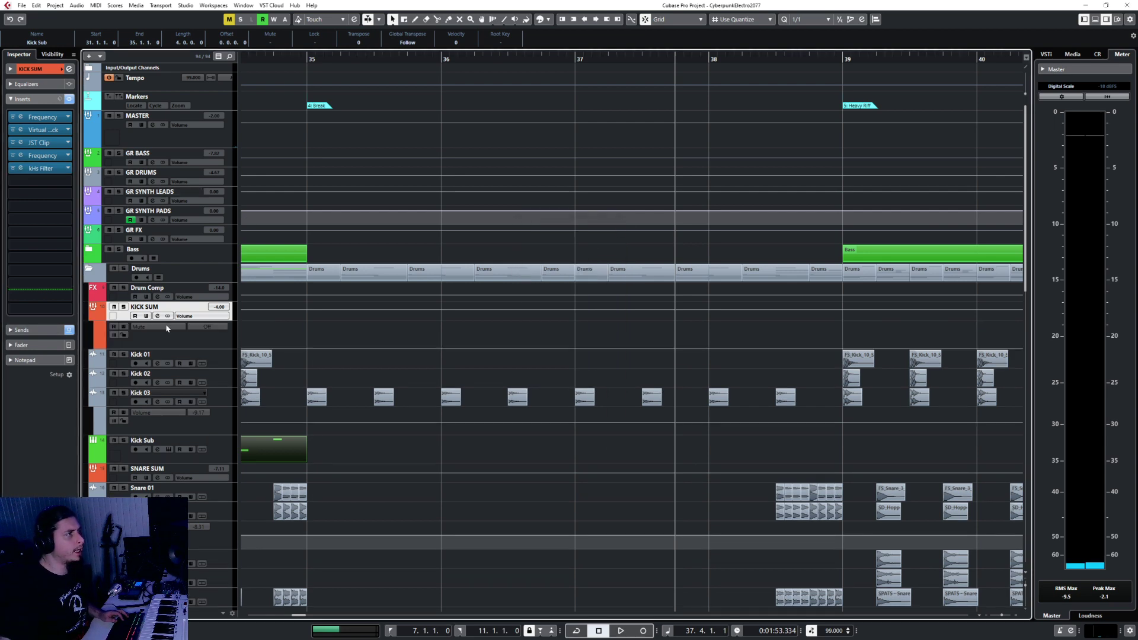
{"action": "left_click", "coordinate": [163, 326]}
{"action": "left_click", "coordinate": [155, 488]}
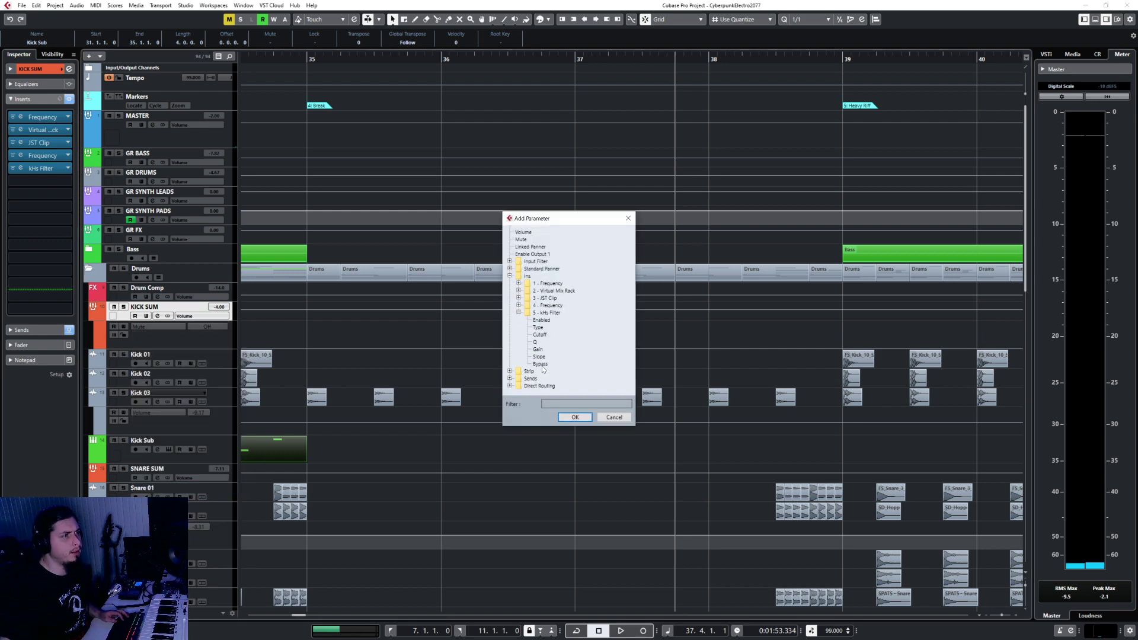
{"action": "double_click", "coordinate": [540, 364]}
Step: Automate the KICK SUM filter bypass as on before bar 35, off through the break, and on again from bar 39
{"action": "left_click", "coordinate": [301, 347]}
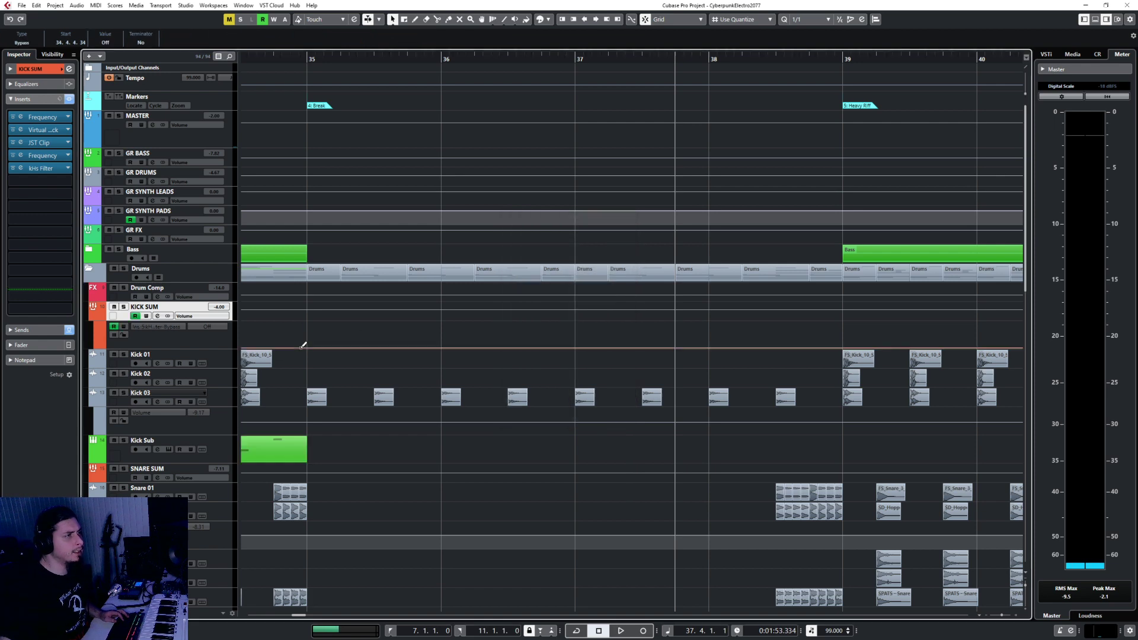
{"action": "left_click_drag", "start_coordinate": [297, 352], "coordinate": [312, 299]}
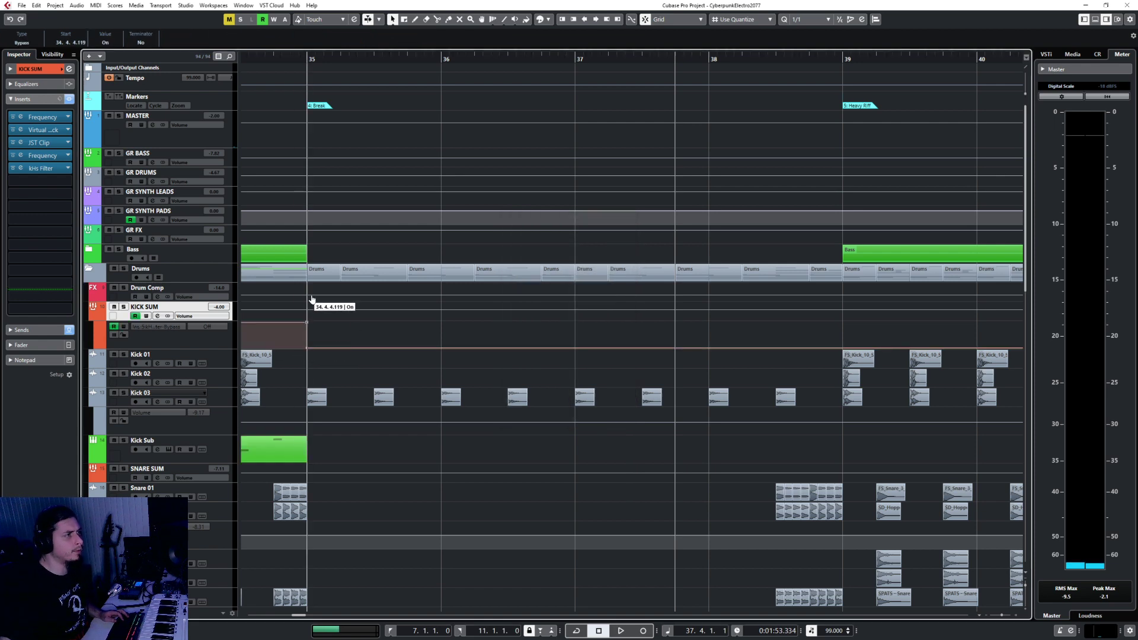
{"action": "left_click", "coordinate": [842, 347]}
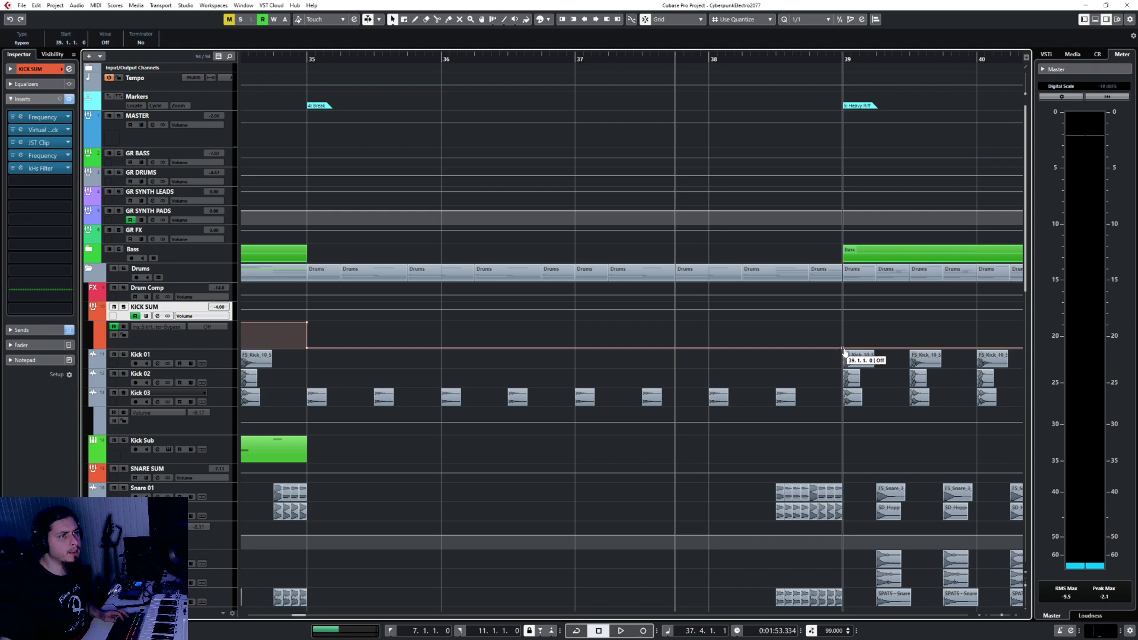
{"action": "left_click_drag", "start_coordinate": [842, 347], "coordinate": [843, 322]}
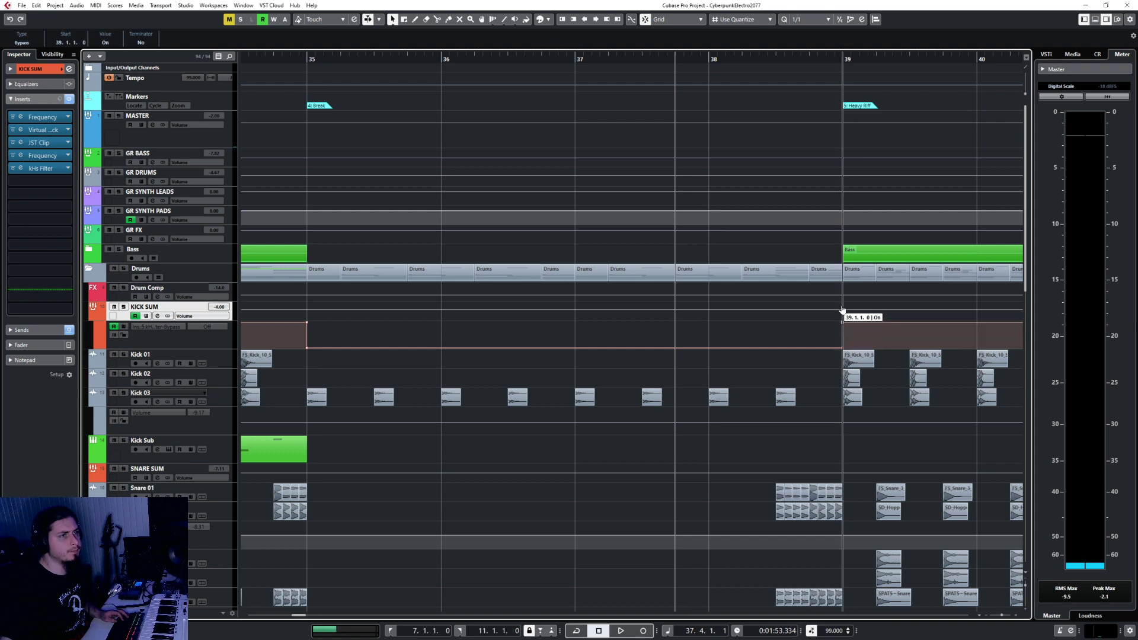
Step: Play from bar 34 through the break into the Heavy Riff, comparing the soloed Drums folder with the full mix
{"action": "scroll", "coordinate": [406, 189], "scroll_direction": "left", "scroll_amount": 2}
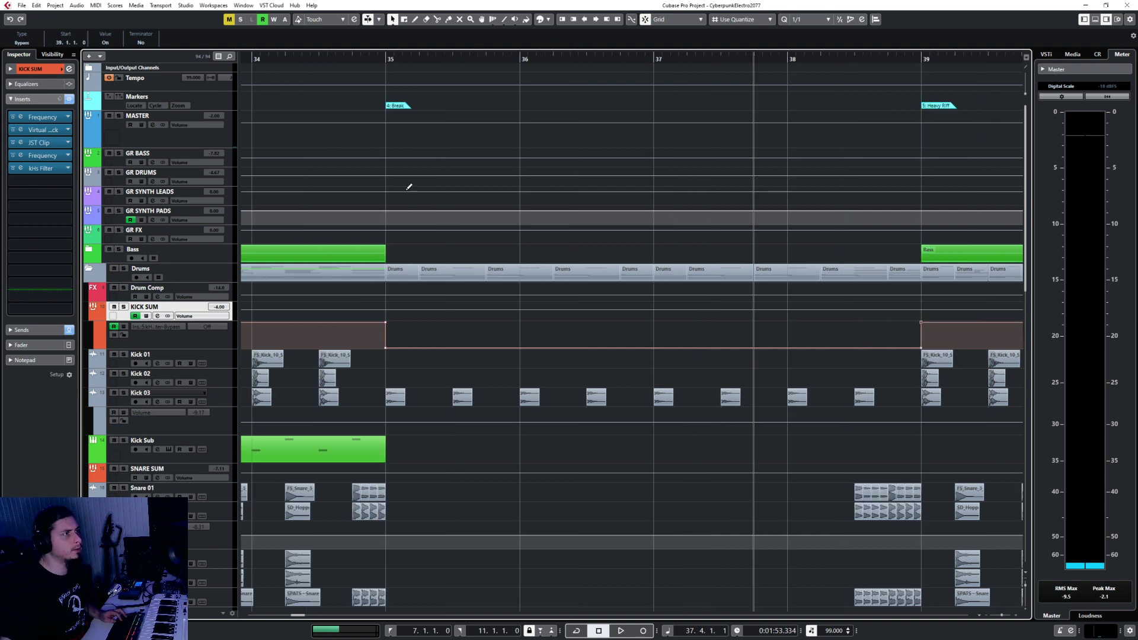
{"action": "left_click", "coordinate": [255, 60]}
{"action": "left_click", "coordinate": [224, 277]}
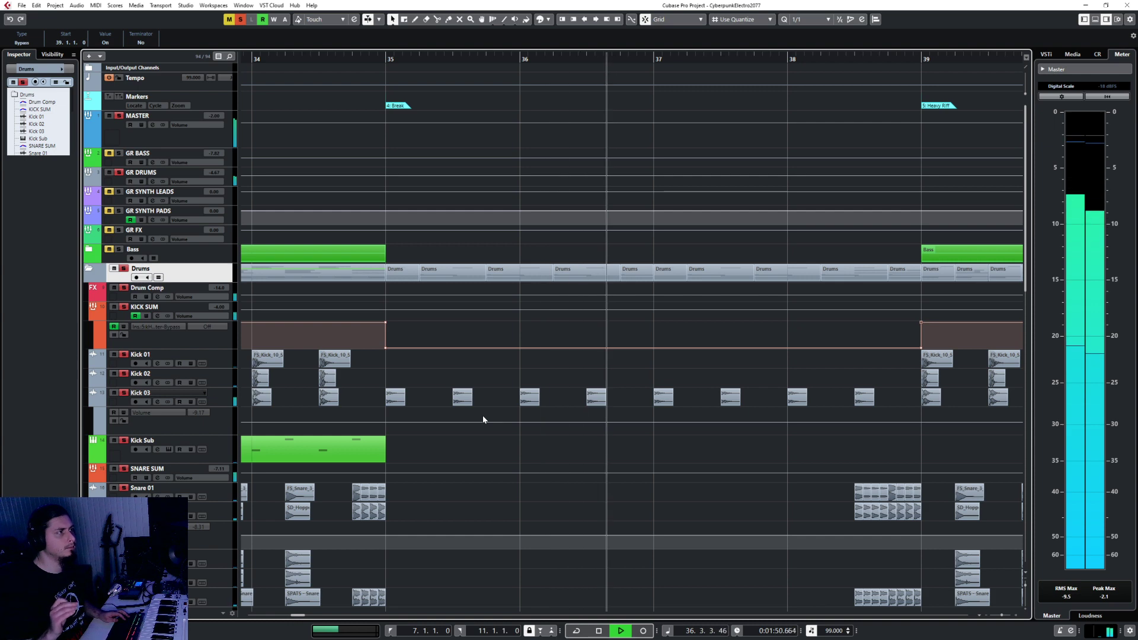
{"action": "key", "text": "s"}
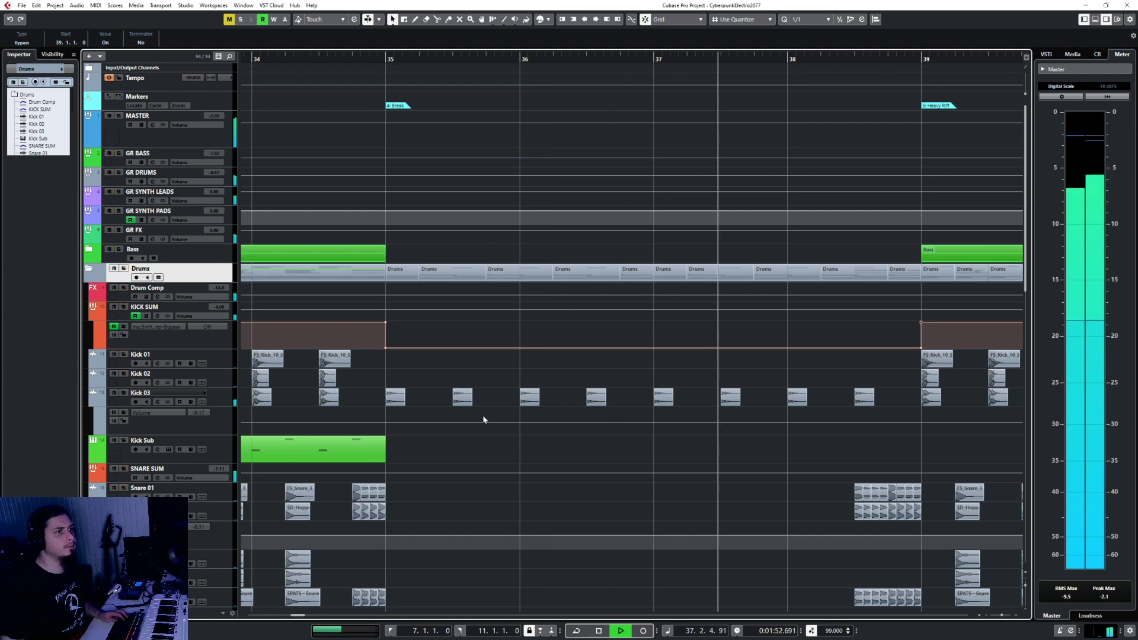
{"action": "key", "text": "s"}
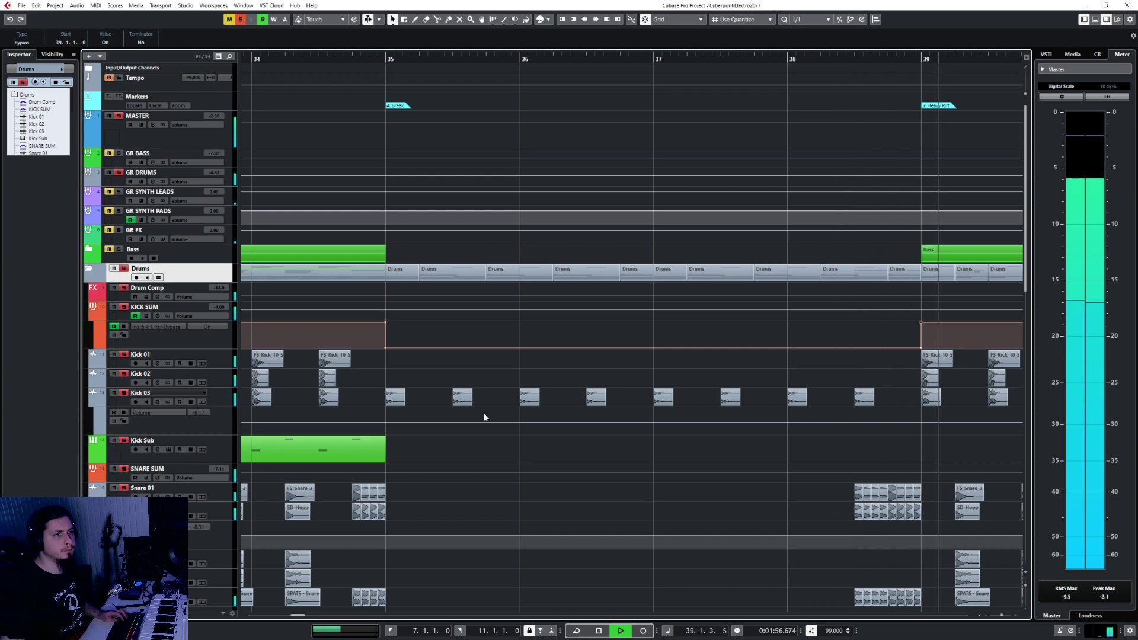
{"action": "key", "text": "s"}
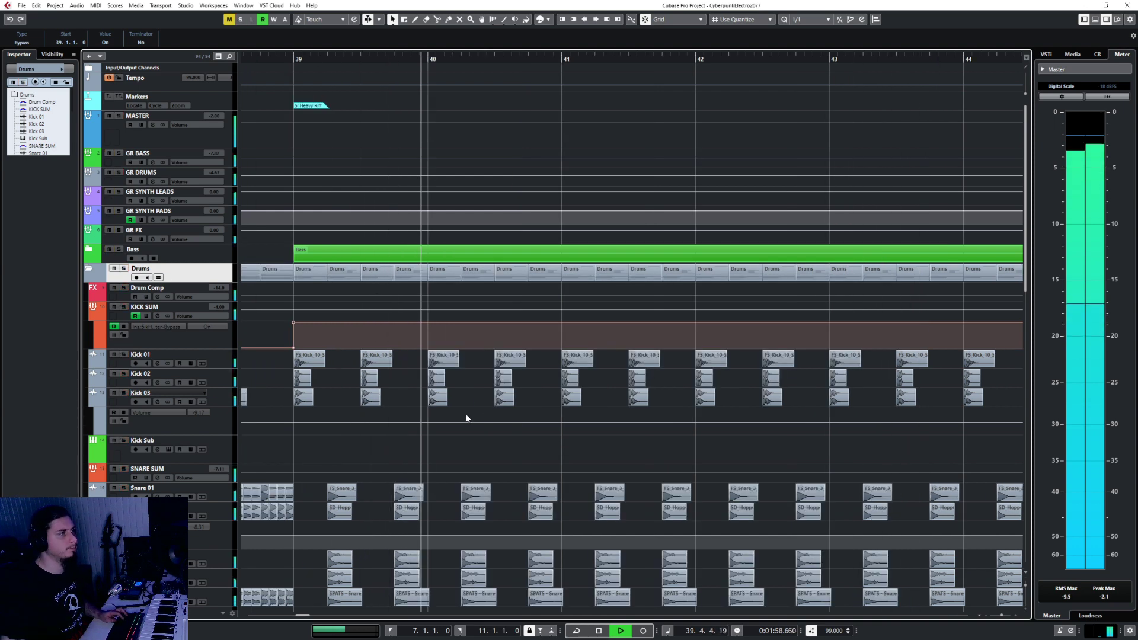
Step: Copy the Kick Sub event from bar 31 to bars 39 and 43 to cover the Heavy Riff section
{"action": "scroll", "coordinate": [460, 419], "scroll_direction": "down", "scroll_amount": 3}
{"action": "scroll", "coordinate": [459, 419], "scroll_direction": "left", "scroll_amount": 3}
{"action": "left_click", "coordinate": [467, 454]}
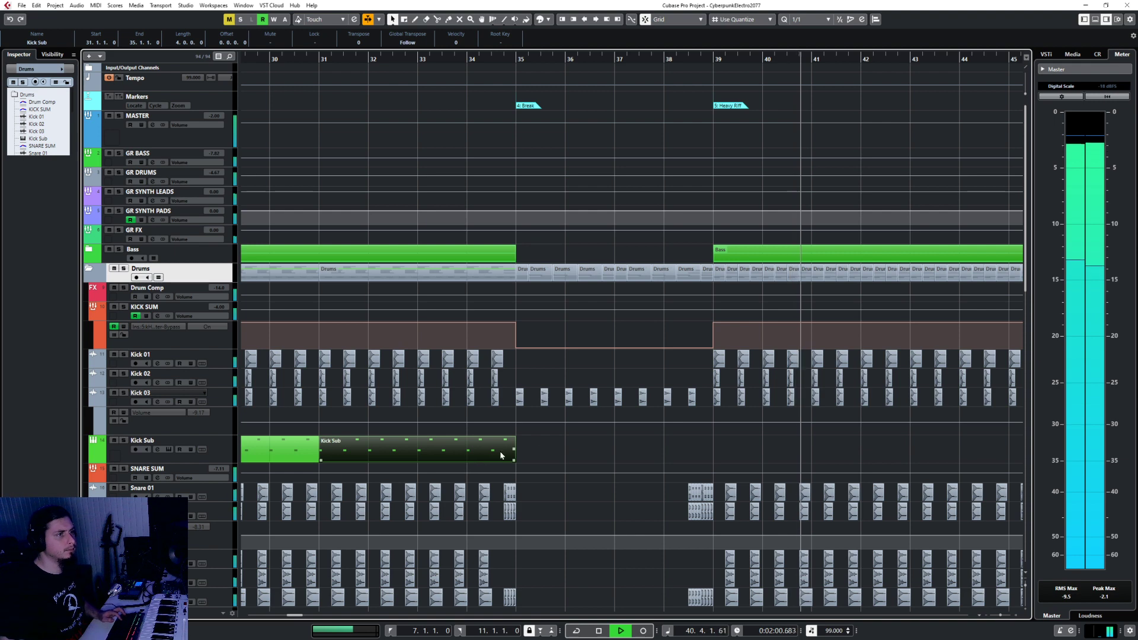
{"action": "scroll", "coordinate": [610, 394], "scroll_direction": "right", "scroll_amount": 3}
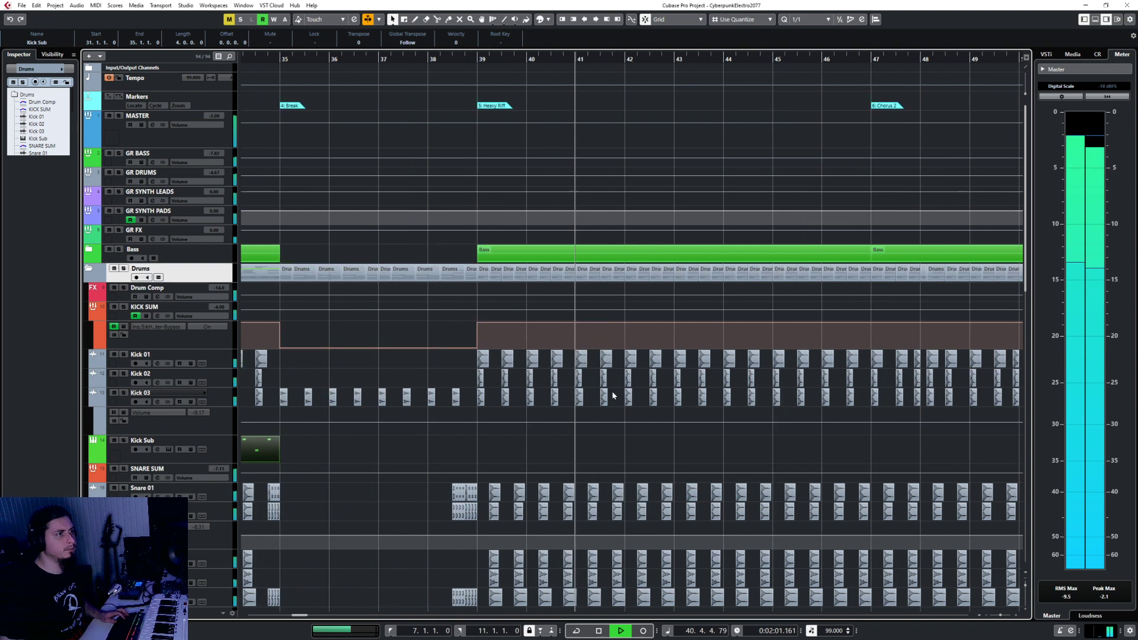
{"action": "key", "text": "space"}
{"action": "left_click", "coordinate": [478, 57]}
{"action": "left_click", "coordinate": [224, 444]}
{"action": "key", "text": "ctrl+v"}
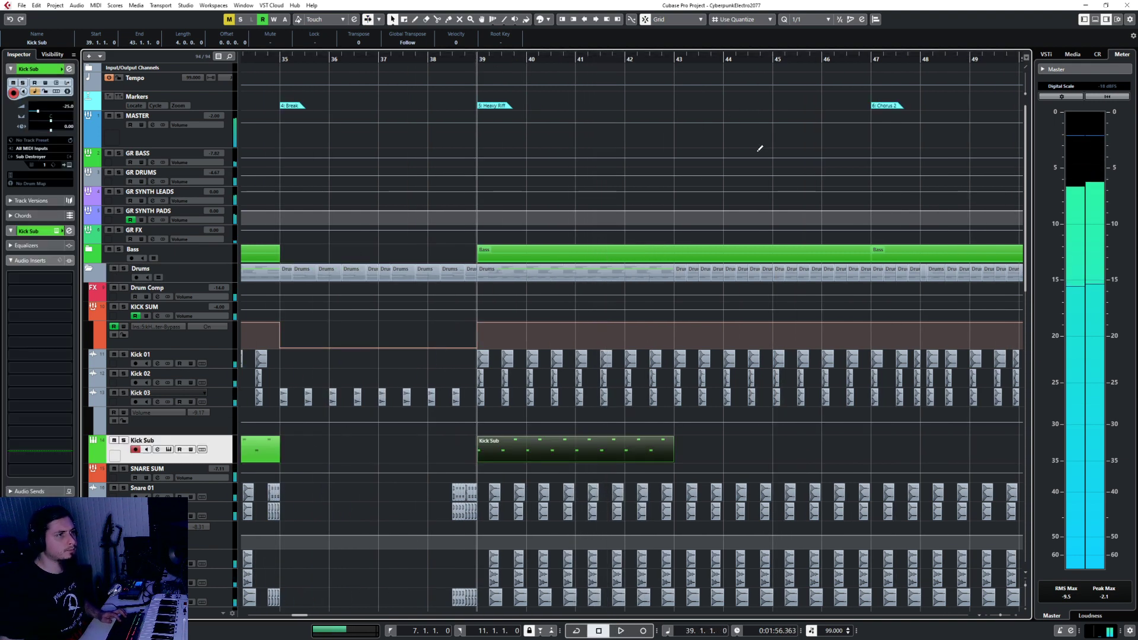
{"action": "left_click", "coordinate": [671, 54]}
{"action": "key", "text": "ctrl+v"}
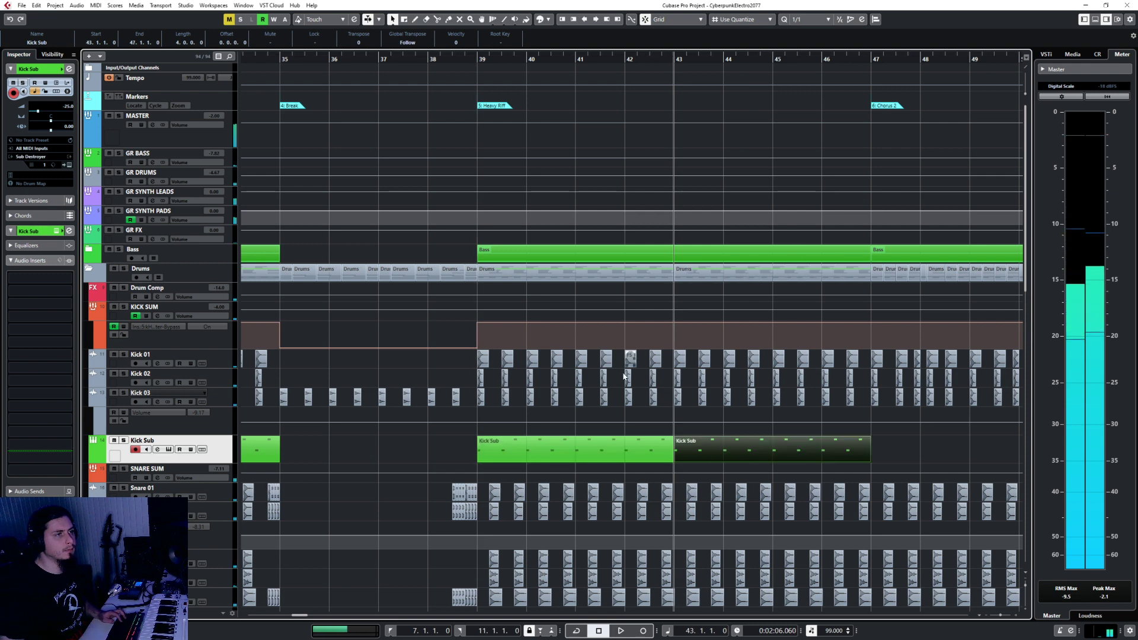
Step: Pick the Kick 01 hit at 40.3 in the Heavy Riff and set the grid quantize to 1/16
{"action": "scroll", "coordinate": [574, 419], "scroll_direction": "up", "scroll_amount": 2}
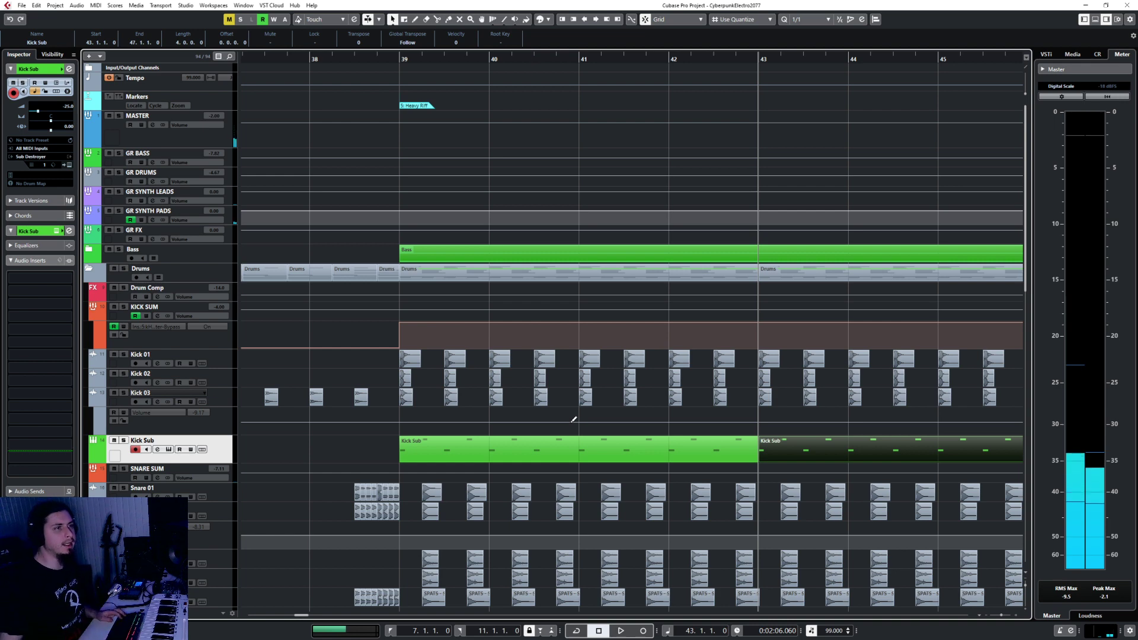
{"action": "scroll", "coordinate": [719, 369], "scroll_direction": "up", "scroll_amount": 3}
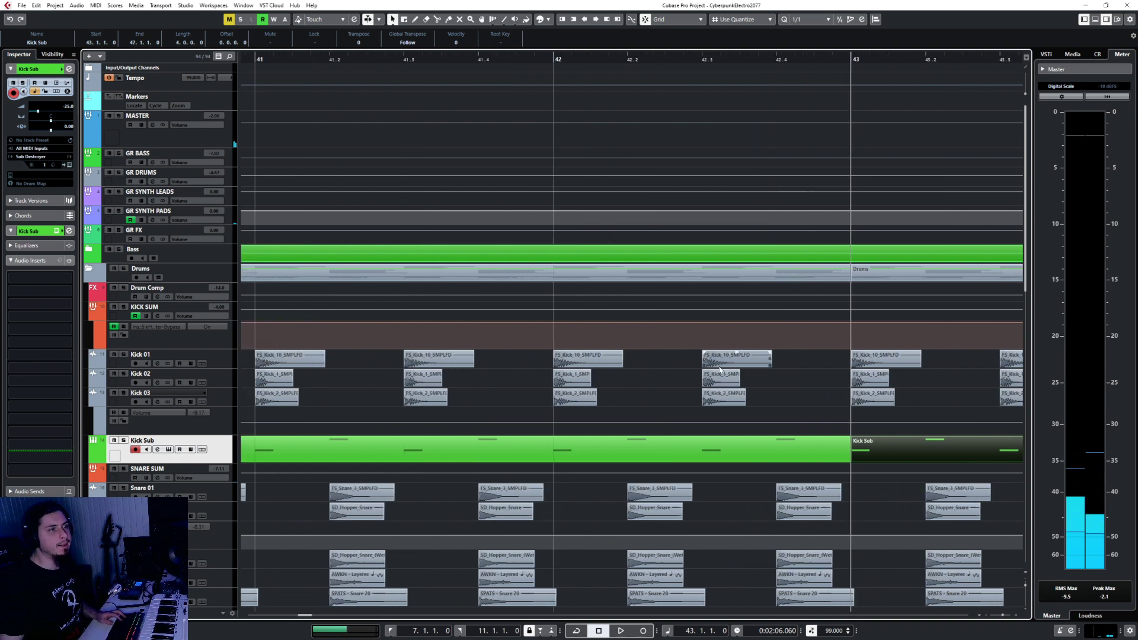
{"action": "scroll", "coordinate": [719, 368], "scroll_direction": "down", "scroll_amount": 3}
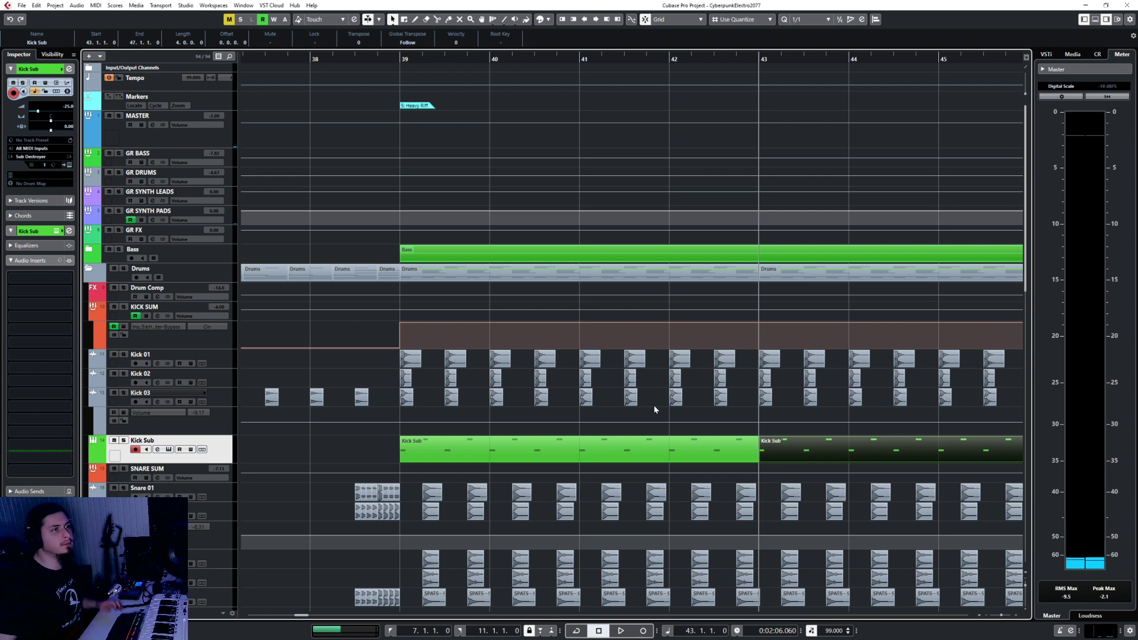
{"action": "scroll", "coordinate": [519, 382], "scroll_direction": "up", "scroll_amount": 4}
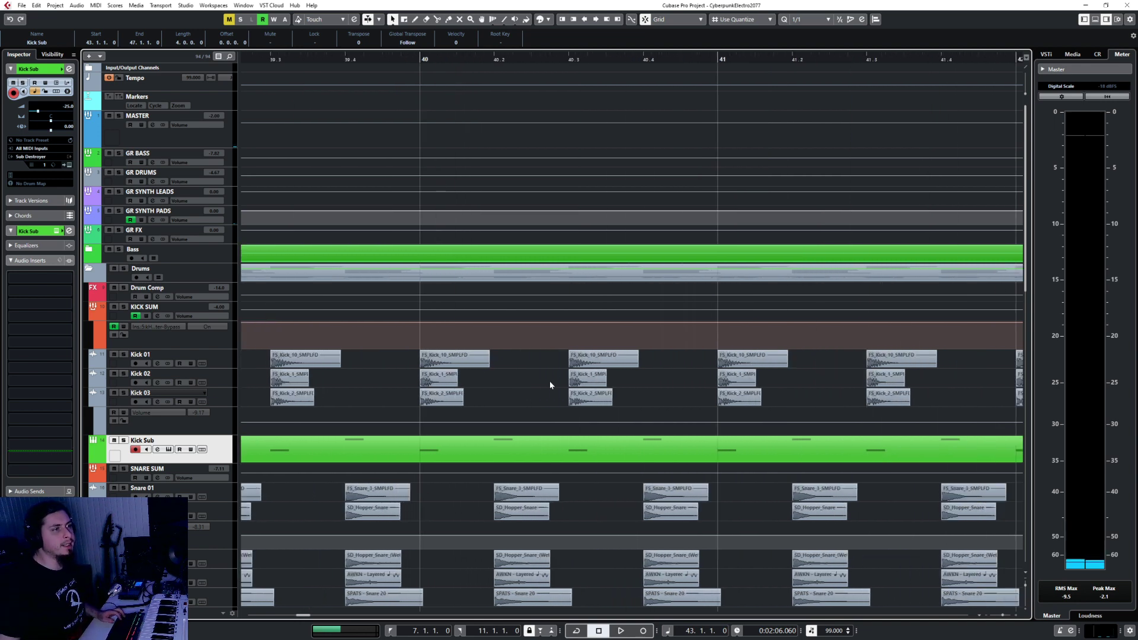
{"action": "left_click", "coordinate": [621, 365]}
{"action": "left_click", "coordinate": [798, 24]}
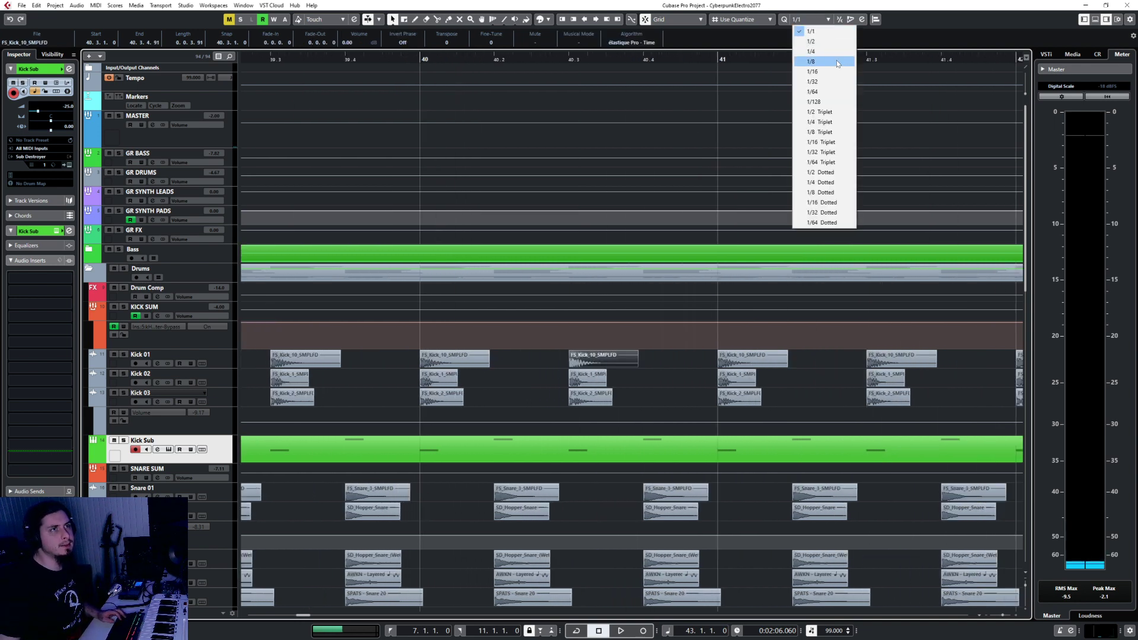
{"action": "left_click", "coordinate": [820, 69]}
Step: Try shortening the Kick 01 hit at bar 43 to two sixteenth notes
{"action": "scroll", "coordinate": [437, 384], "scroll_direction": "down", "scroll_amount": 2}
{"action": "scroll", "coordinate": [450, 384], "scroll_direction": "down", "scroll_amount": 3}
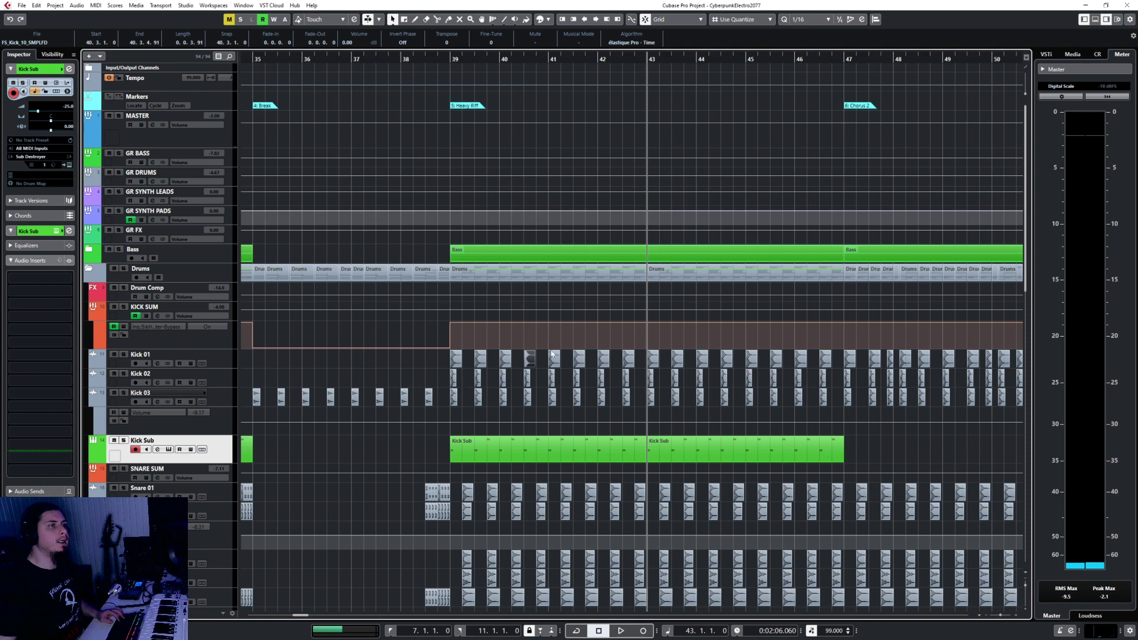
{"action": "scroll", "coordinate": [551, 354], "scroll_direction": "up", "scroll_amount": 5}
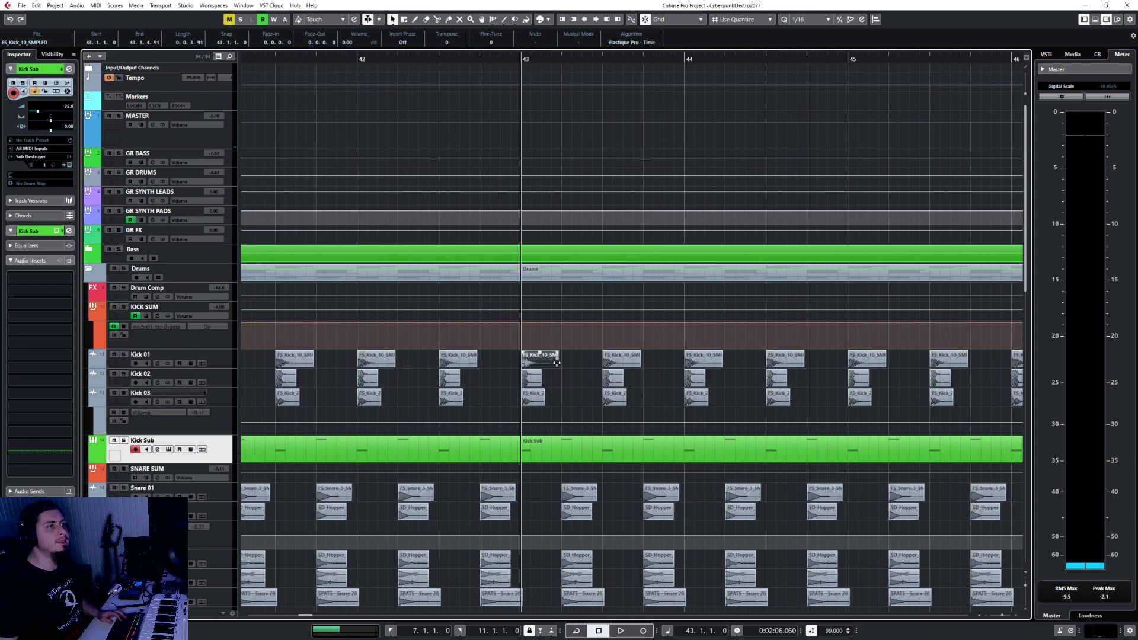
{"action": "left_click_drag", "start_coordinate": [557, 363], "coordinate": [543, 370]}
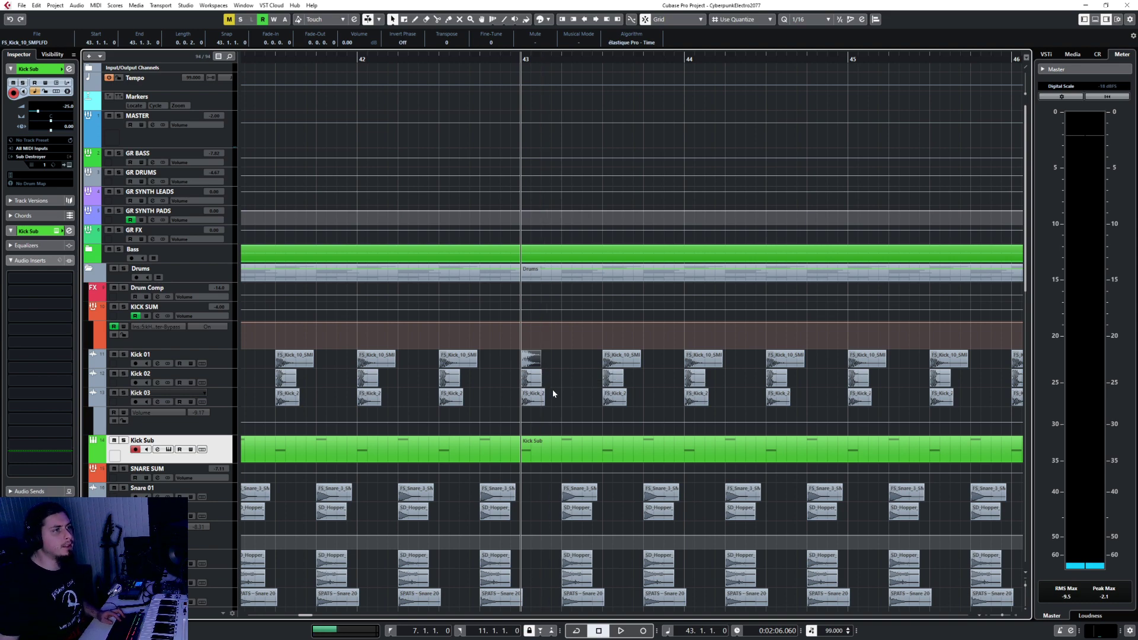
{"action": "scroll", "coordinate": [547, 372], "scroll_direction": "up", "scroll_amount": 3}
{"action": "scroll", "coordinate": [546, 372], "scroll_direction": "down", "scroll_amount": 3}
{"action": "scroll", "coordinate": [547, 371], "scroll_direction": "down", "scroll_amount": 3}
{"action": "scroll", "coordinate": [547, 372], "scroll_direction": "left", "scroll_amount": 6}
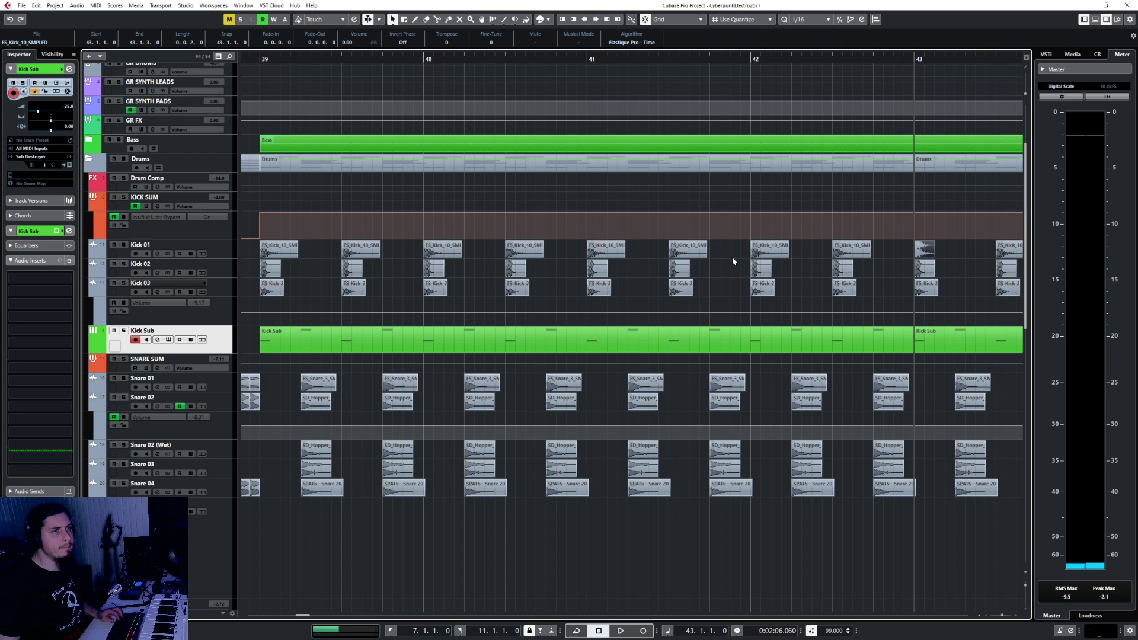
Step: Shorten the Kick 01, Kick 02 and Kick 03 hits at bar 41 to one sixteenth note and select all three
{"action": "left_click", "coordinate": [602, 254]}
{"action": "scroll", "coordinate": [610, 279], "scroll_direction": "up", "scroll_amount": 3}
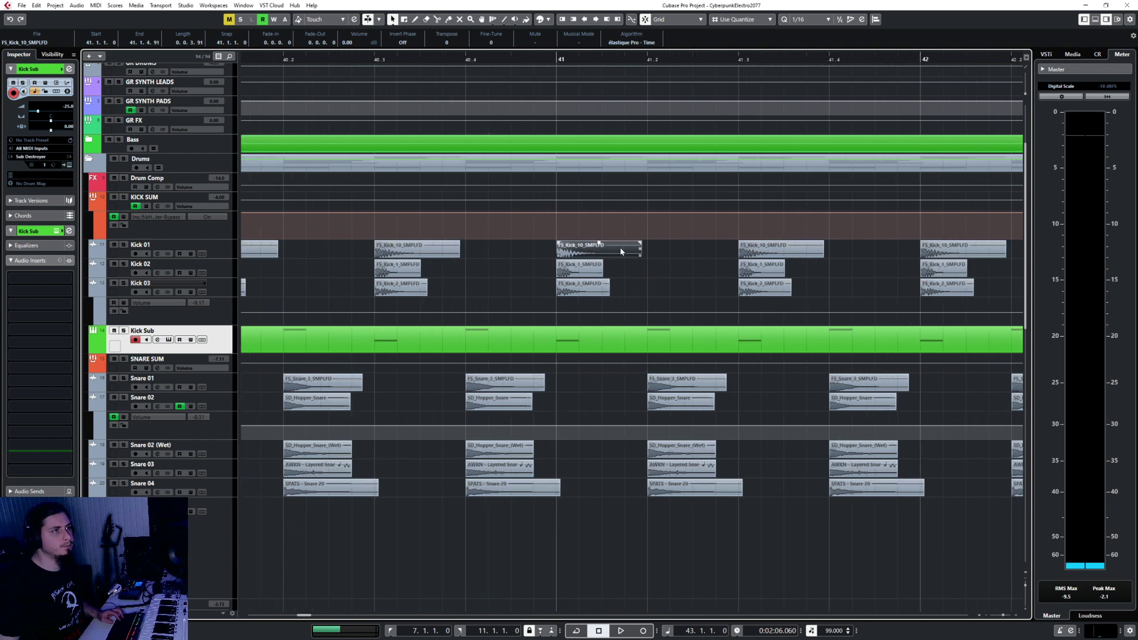
{"action": "left_click_drag", "start_coordinate": [642, 255], "coordinate": [579, 293]}
{"action": "left_click", "coordinate": [601, 271]}
{"action": "left_click", "coordinate": [608, 291]}
{"action": "left_click_drag", "start_coordinate": [589, 252], "coordinate": [566, 288]}
Step: Paste copies of the shortened three-layer kick hit at 41.1.2, 41.1.4 and 41.2.3, starting on the Kick 01 track
{"action": "left_click", "coordinate": [581, 61]}
{"action": "left_click", "coordinate": [219, 248]}
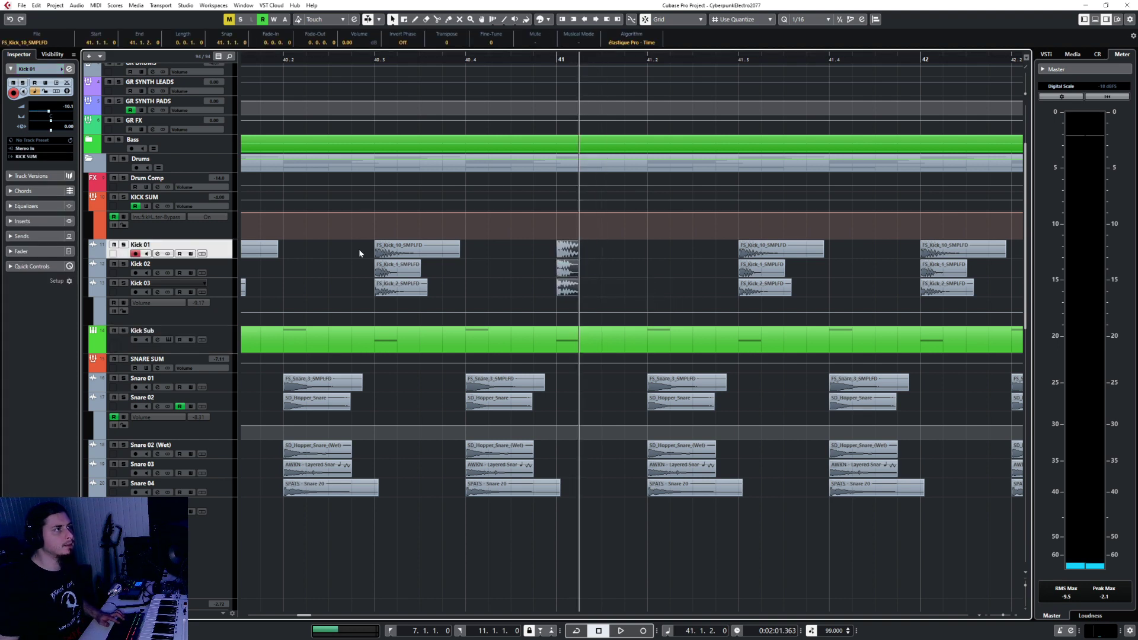
{"action": "key", "text": "ctrl+v"}
{"action": "left_click", "coordinate": [625, 61]}
{"action": "key", "text": "ctrl+v"}
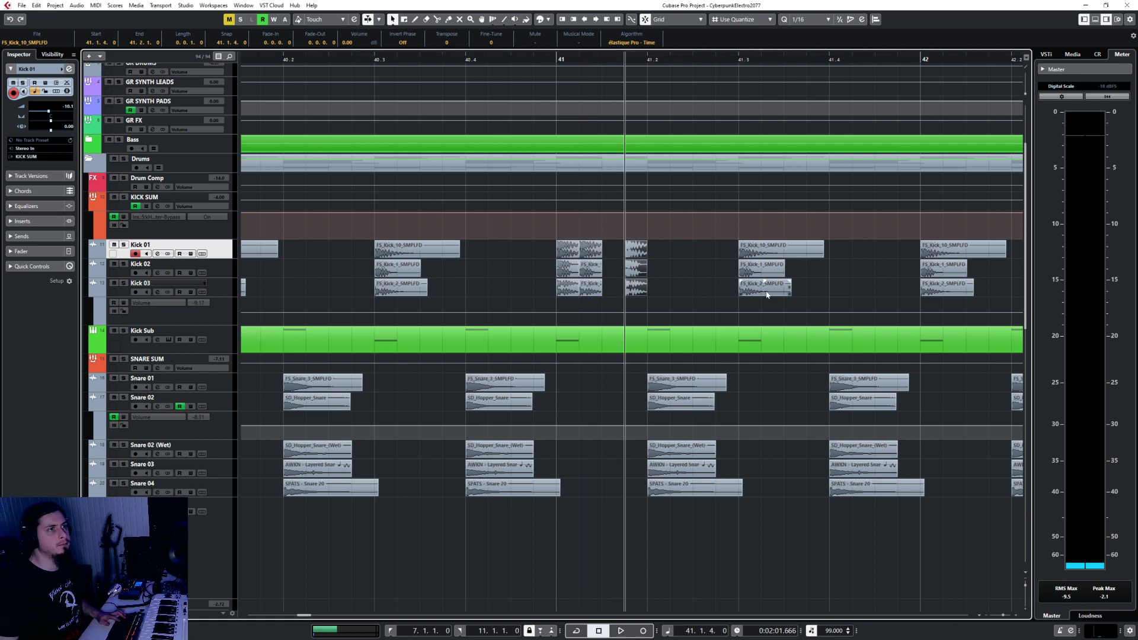
{"action": "left_click", "coordinate": [699, 59]}
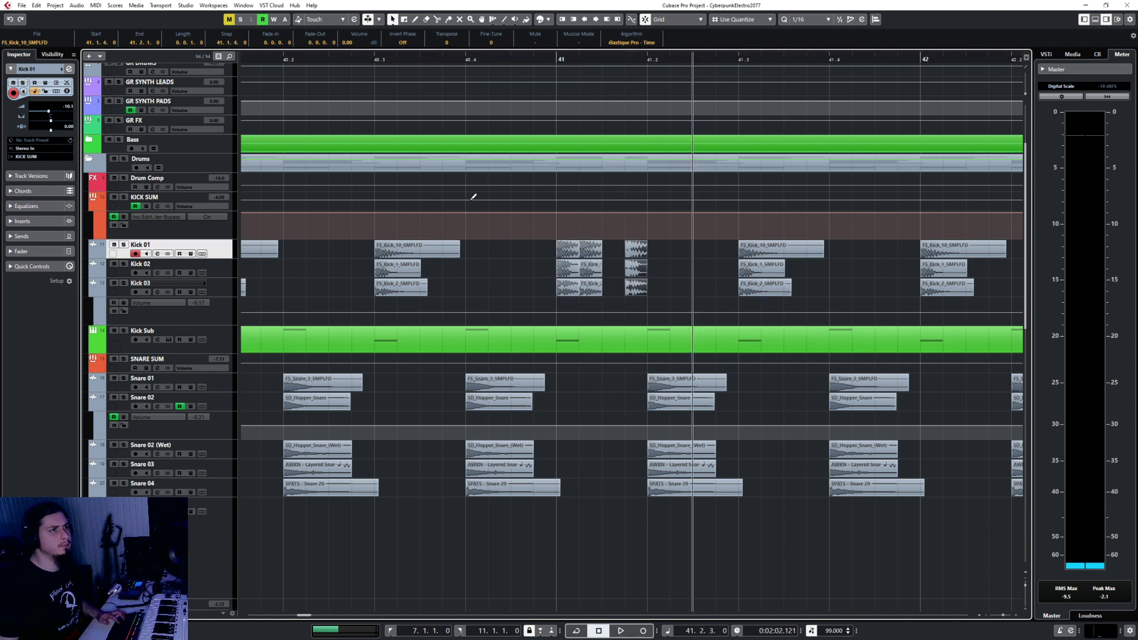
{"action": "key", "text": "ctrl+v"}
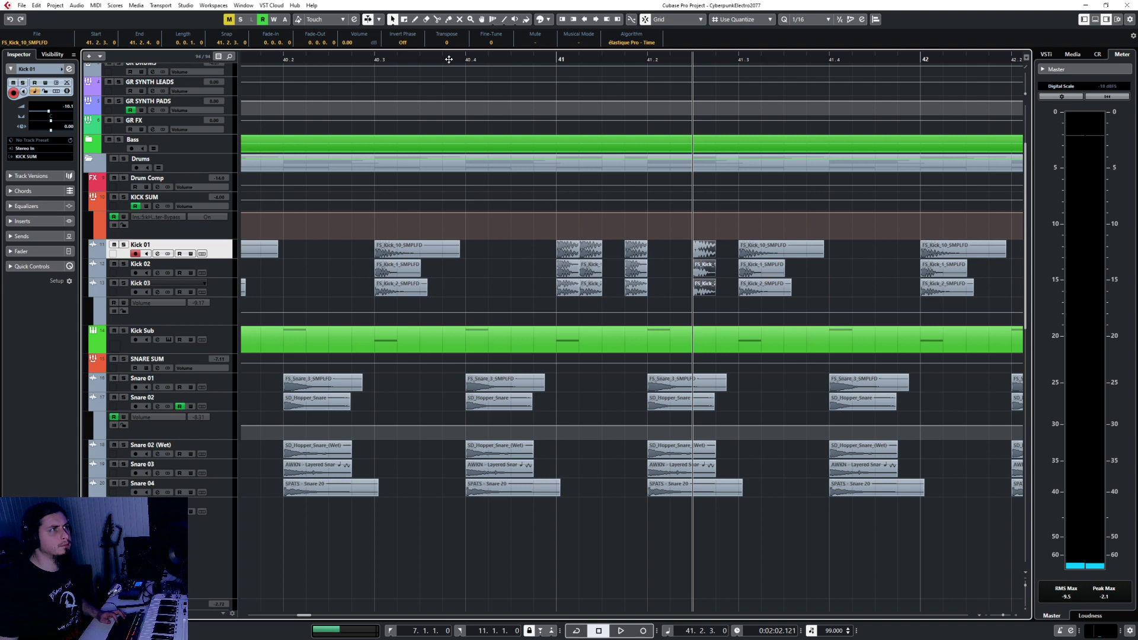
Step: Play from just before 40.3 into bar 42 to audition the added kick hits
{"action": "left_click", "coordinate": [362, 57]}
{"action": "key", "text": "space"}
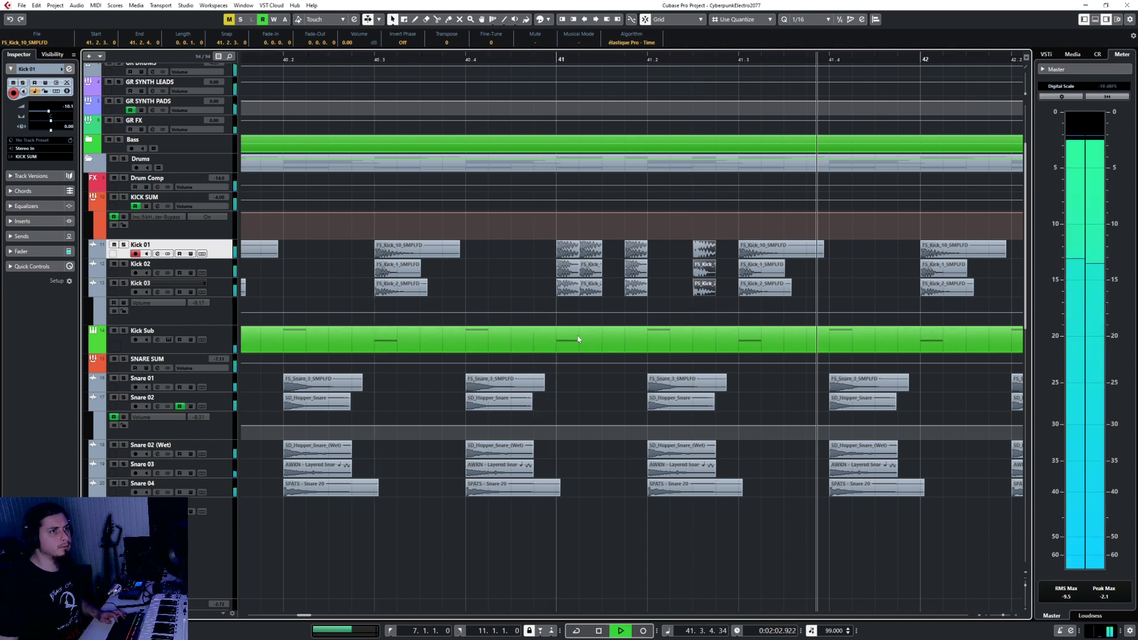
{"action": "key", "text": "space"}
{"action": "key", "text": "g"}
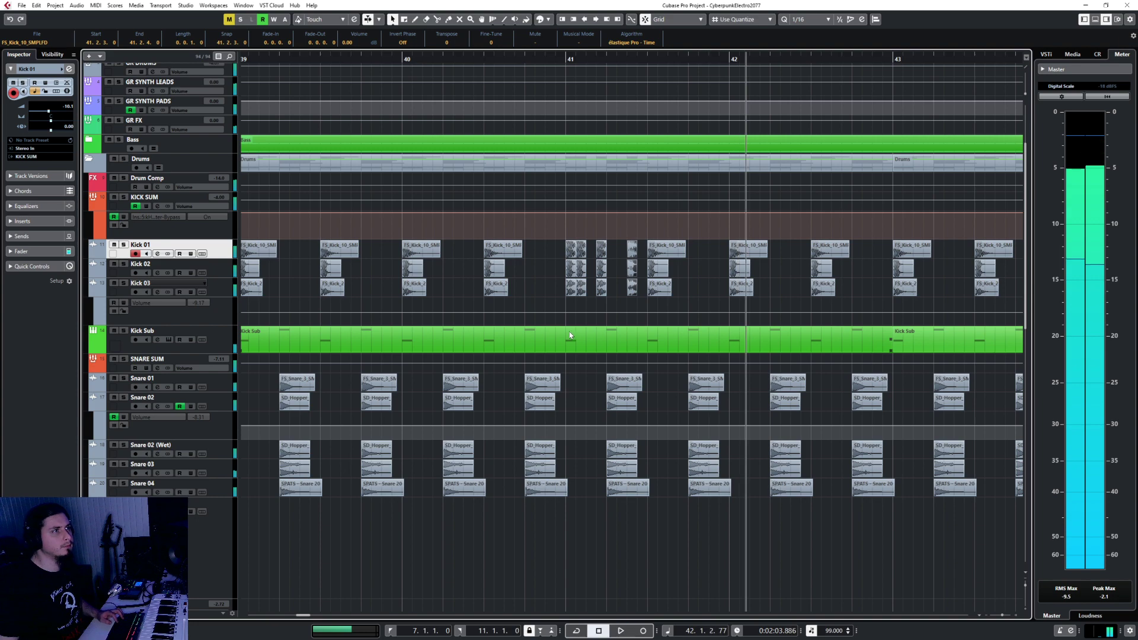
Step: Expand the Bass folder and play through bar 41 to compare the kick rhythm with the Main Bass and 2nd Bass parts
{"action": "left_click", "coordinate": [114, 147]}
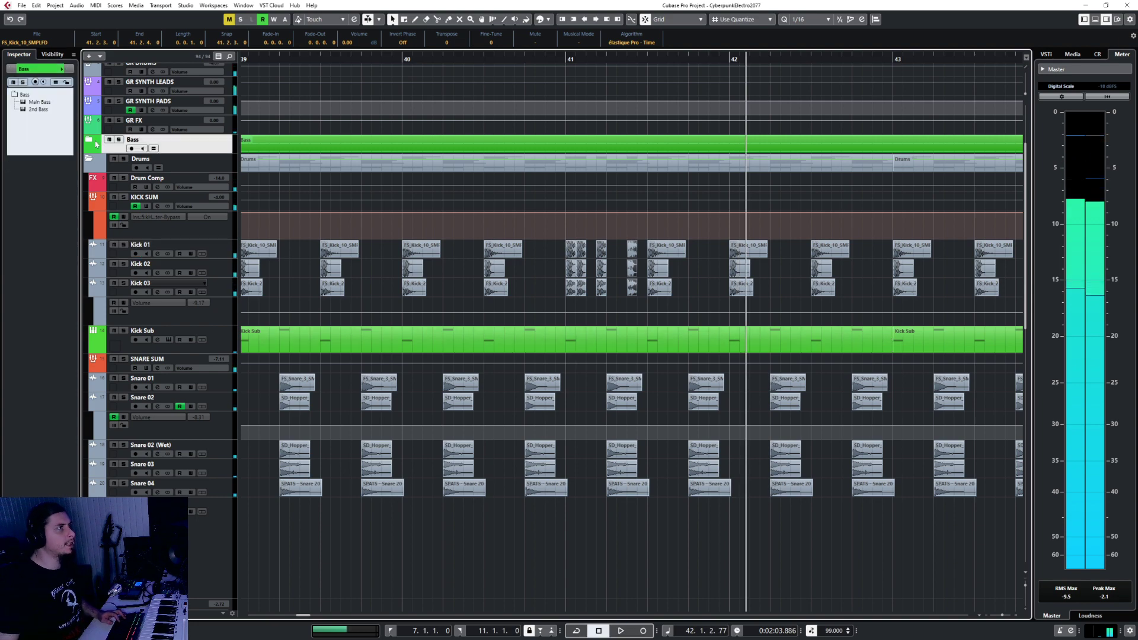
{"action": "left_click", "coordinate": [94, 143]}
{"action": "scroll", "coordinate": [583, 274], "scroll_direction": "up", "scroll_amount": 6}
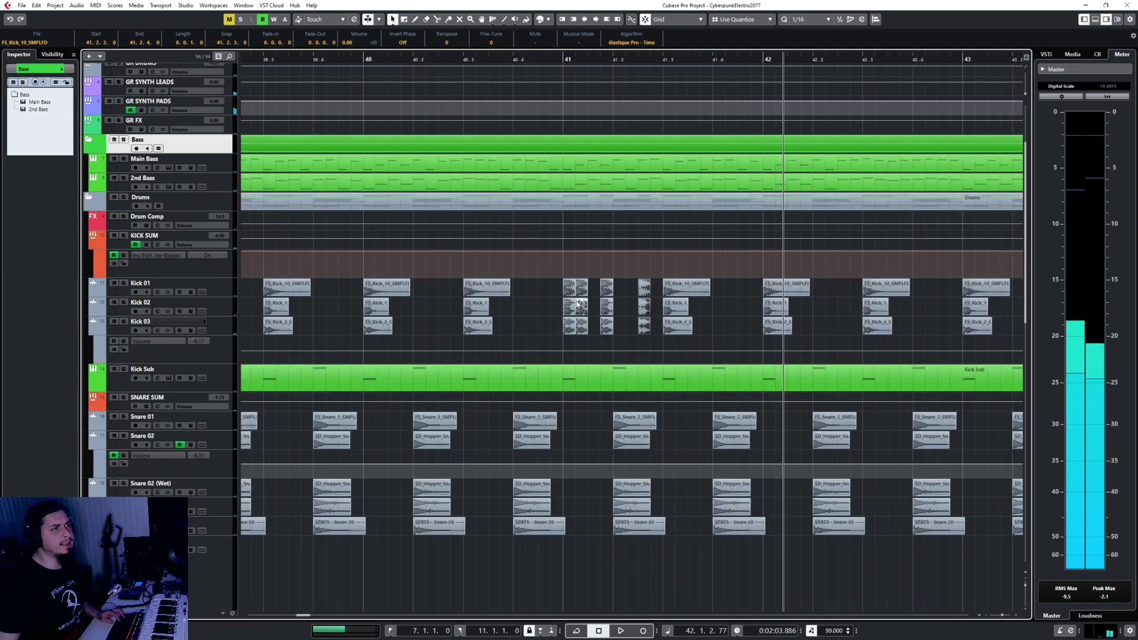
{"action": "left_click", "coordinate": [318, 61]}
{"action": "key", "text": "space"}
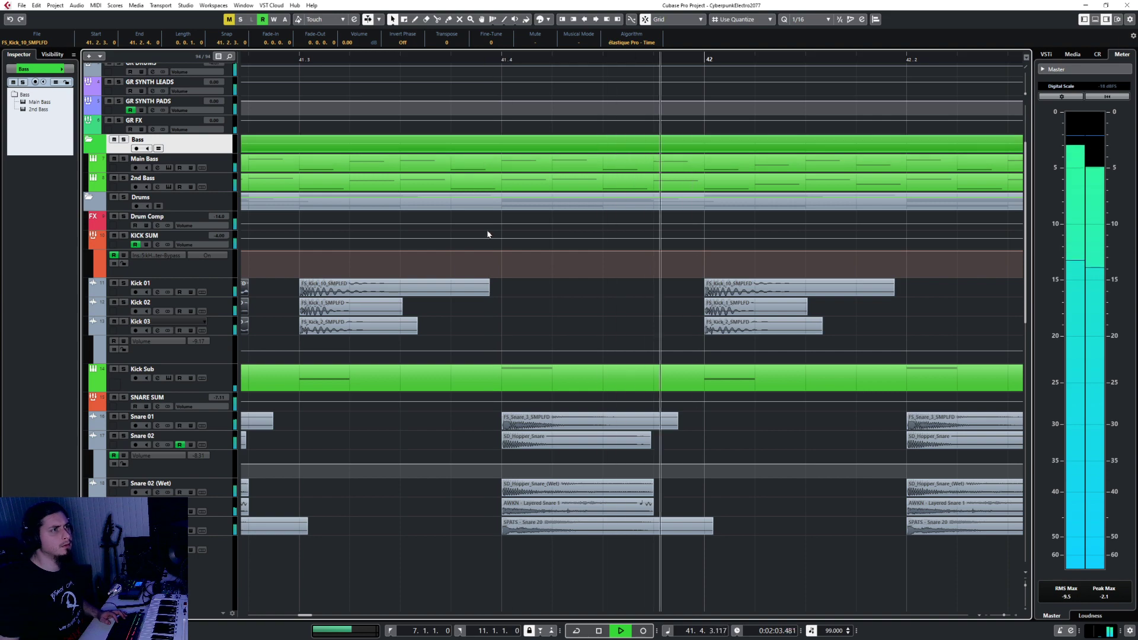
{"action": "key", "text": "space"}
Step: Shorten the Kick 01, Kick 02 and Kick 03 hits at 41.3 to one sixteenth note
{"action": "scroll", "coordinate": [446, 329], "scroll_direction": "down", "scroll_amount": 5}
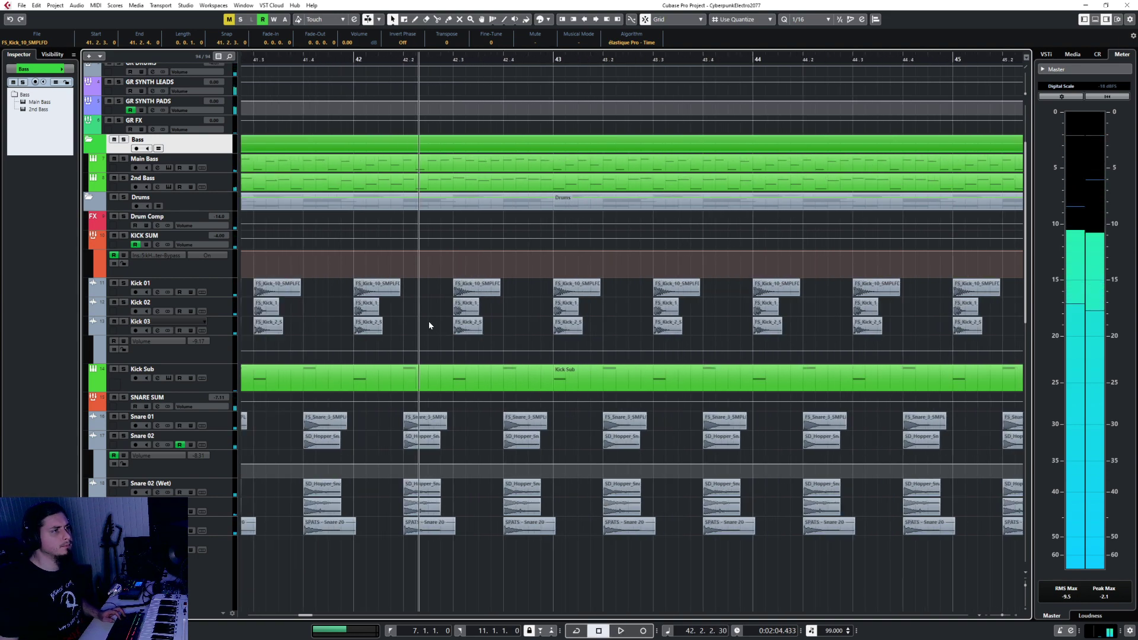
{"action": "scroll", "coordinate": [399, 315], "scroll_direction": "up", "scroll_amount": 4}
{"action": "scroll", "coordinate": [399, 315], "scroll_direction": "down", "scroll_amount": 4}
{"action": "scroll", "coordinate": [399, 317], "scroll_direction": "left", "scroll_amount": 3}
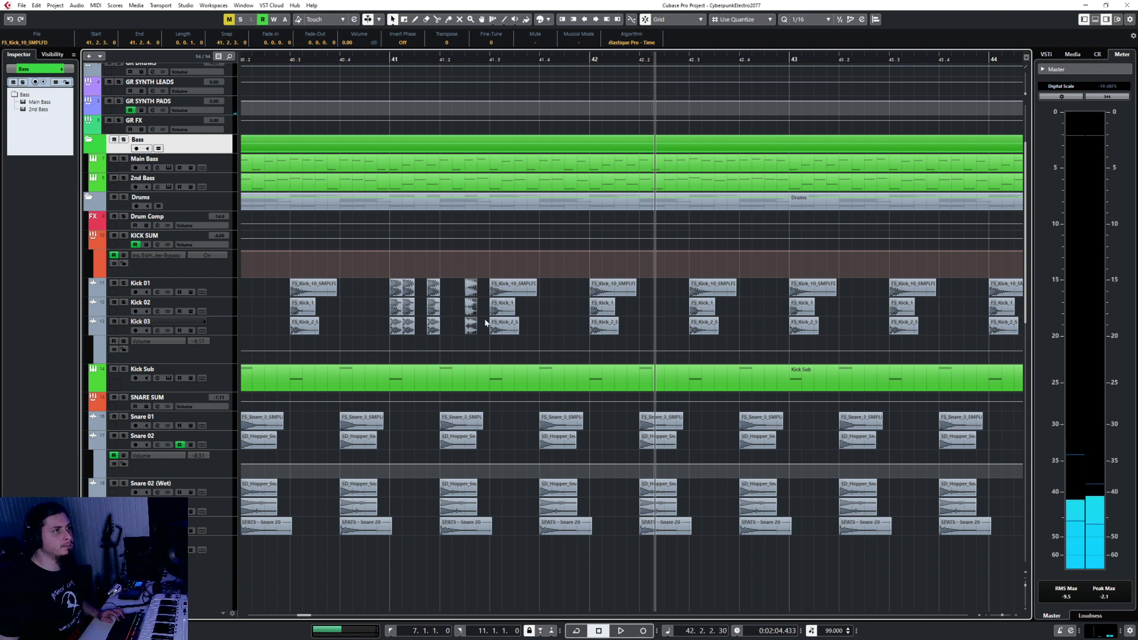
{"action": "scroll", "coordinate": [485, 323], "scroll_direction": "up", "scroll_amount": 3}
{"action": "left_click", "coordinate": [595, 288]}
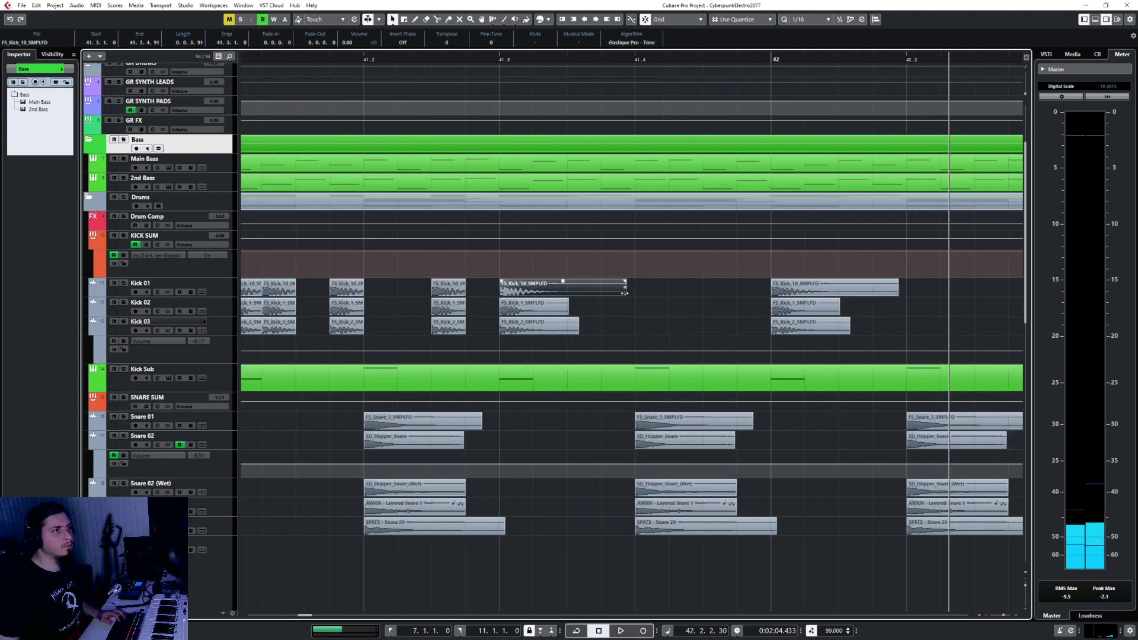
{"action": "left_click_drag", "start_coordinate": [625, 293], "coordinate": [533, 332]}
{"action": "left_click", "coordinate": [560, 307]}
{"action": "left_click", "coordinate": [560, 326]}
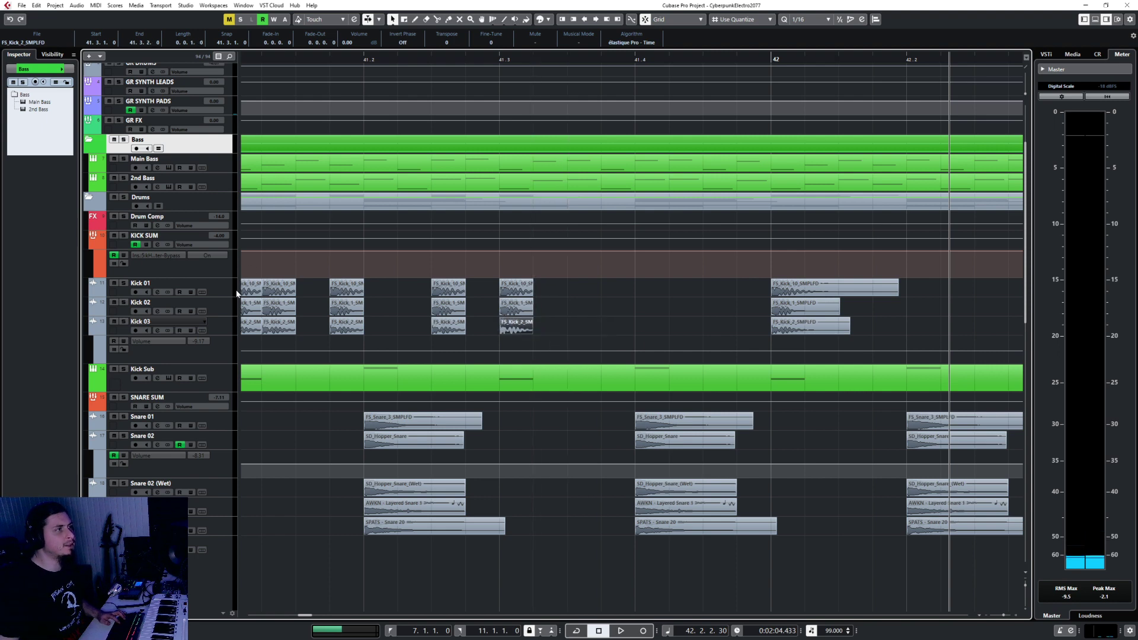
Step: Paste copies of the short three-layer kick hit at 41.3.2 and 41.4.2
{"action": "left_click", "coordinate": [534, 59]}
{"action": "key", "text": "ctrl+v"}
{"action": "left_click", "coordinate": [665, 58]}
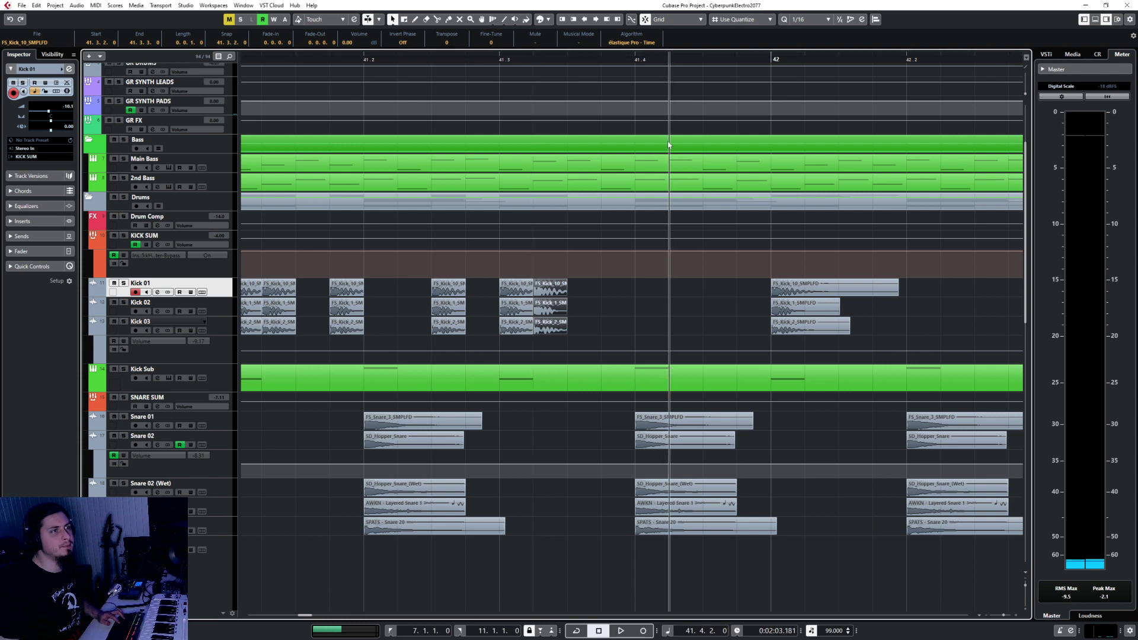
{"action": "key", "text": "ctrl+v"}
Step: Play from 41.2 through bar 42 to check the extended kick pattern
{"action": "key", "text": "g"}
{"action": "left_click", "coordinate": [471, 56]}
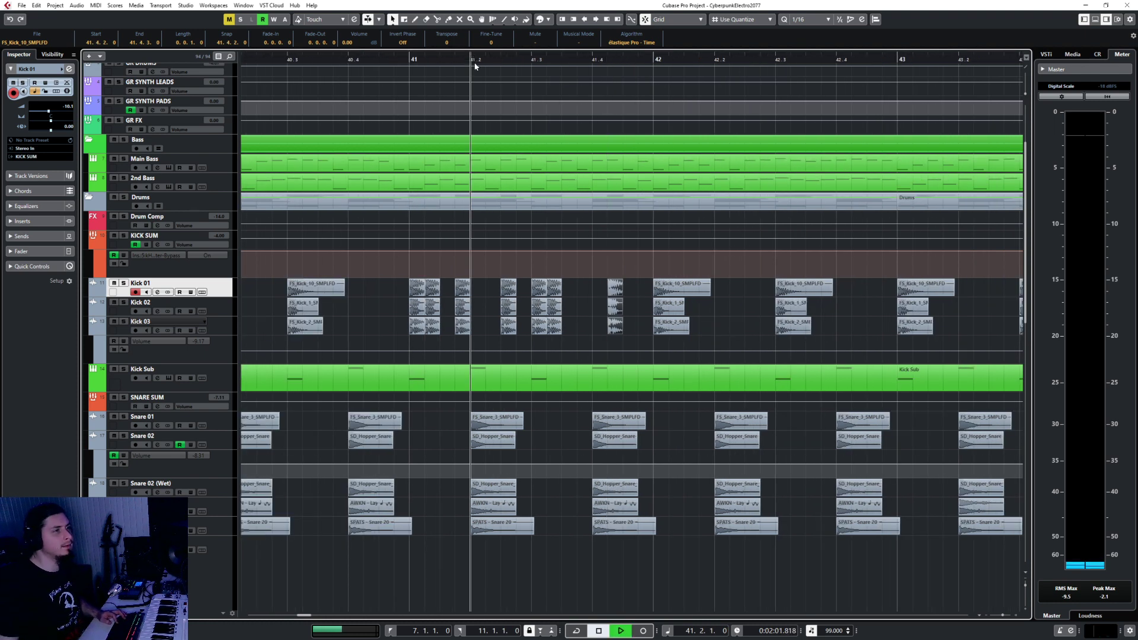
{"action": "key", "text": "space"}
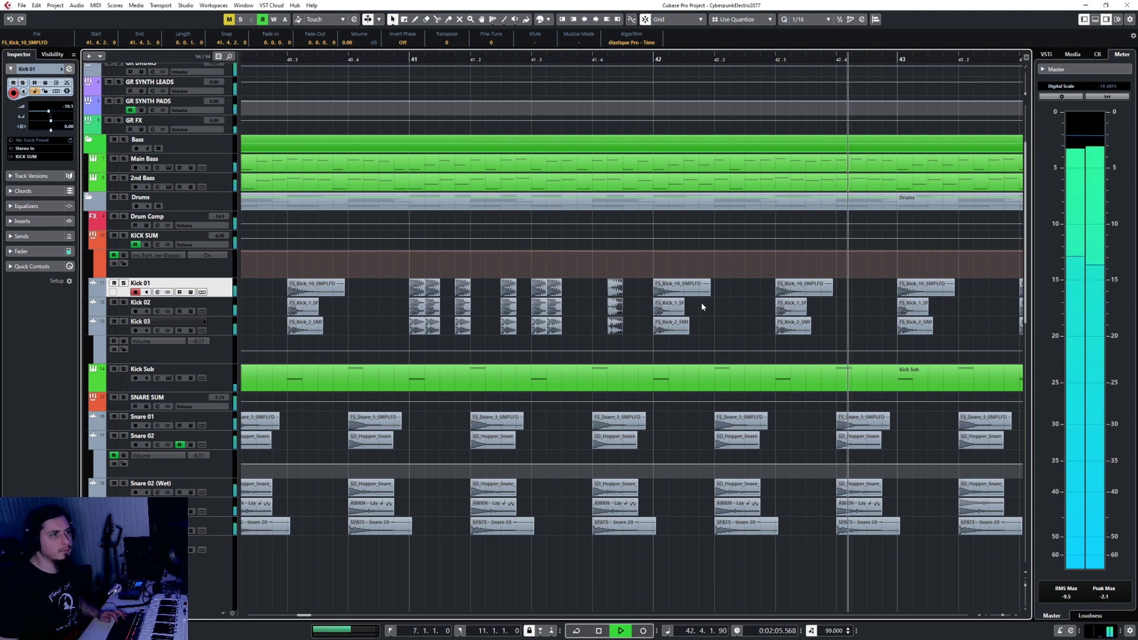
{"action": "key", "text": "space"}
Step: Shorten the Kick 01 hit at 42.3 to two sixteenth notes
{"action": "scroll", "coordinate": [706, 320], "scroll_direction": "up", "scroll_amount": 3}
{"action": "scroll", "coordinate": [706, 320], "scroll_direction": "right", "scroll_amount": 5}
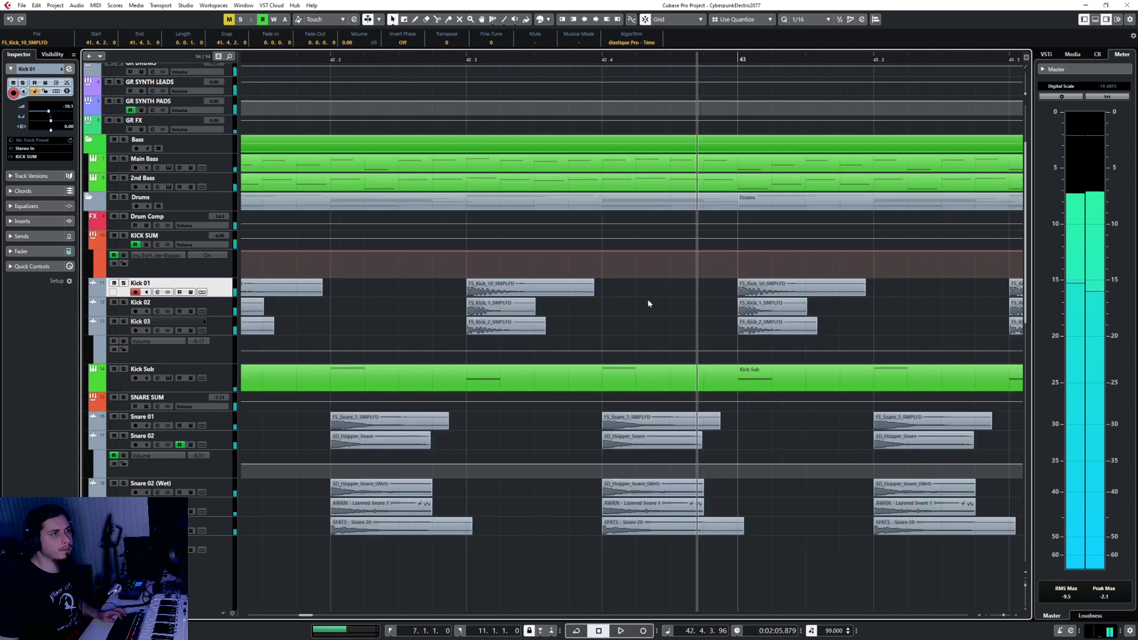
{"action": "left_click", "coordinate": [556, 292]}
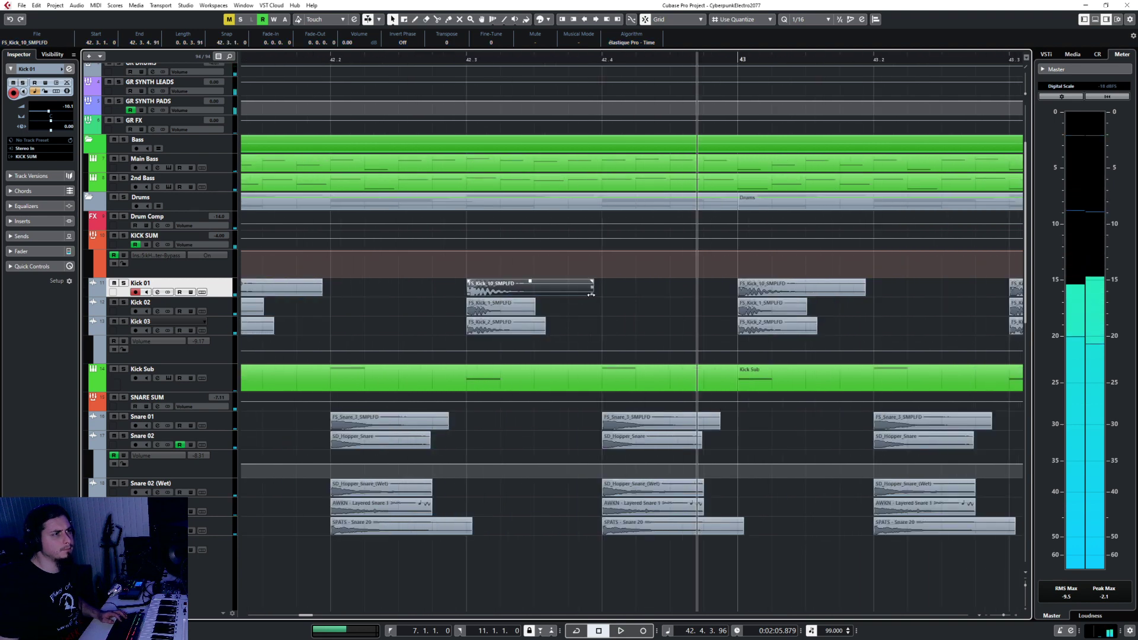
{"action": "left_click_drag", "start_coordinate": [593, 295], "coordinate": [543, 294]}
Step: On a 1/32 grid, place a thirty-second-long three-layer kick hit at 42.3.4 and a sixteenth-long copy at 42.3.4.60
{"action": "left_click", "coordinate": [828, 19]}
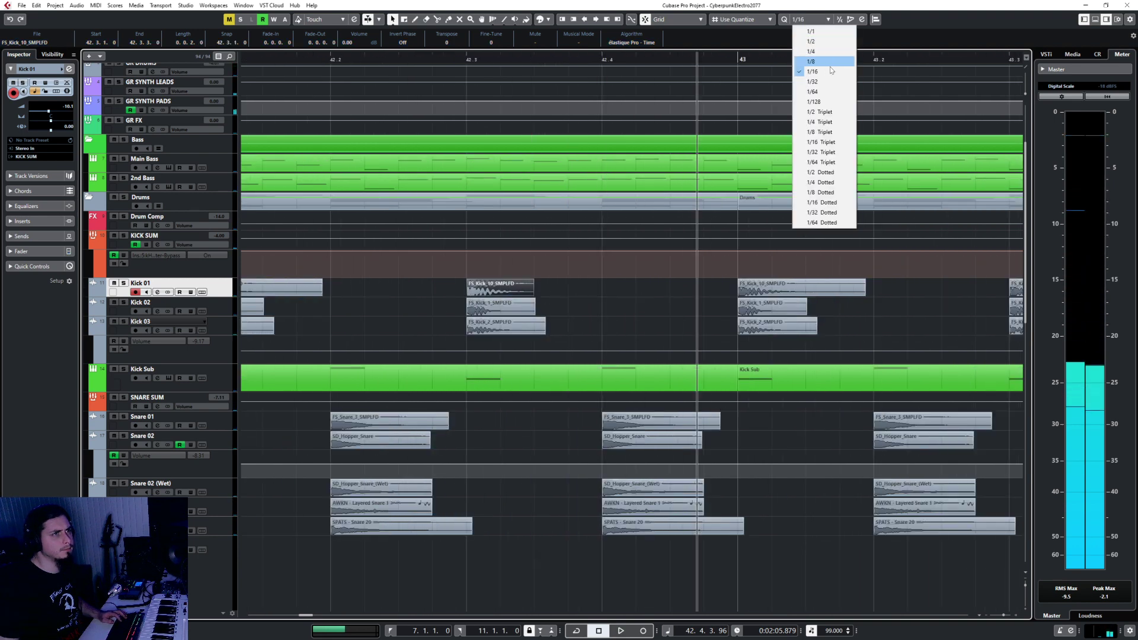
{"action": "left_click", "coordinate": [824, 77]}
{"action": "scroll", "coordinate": [563, 300], "scroll_direction": "up", "scroll_amount": 1}
{"action": "scroll", "coordinate": [563, 301], "scroll_direction": "up", "scroll_amount": 1}
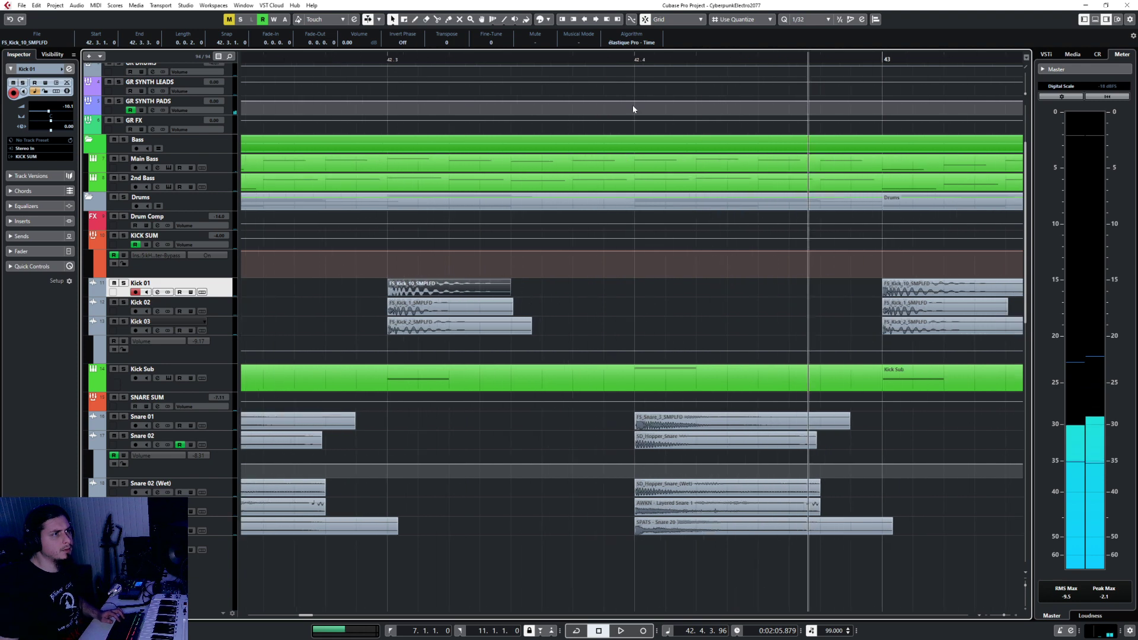
{"action": "left_click", "coordinate": [572, 58]}
{"action": "key", "text": "ctrl+v"}
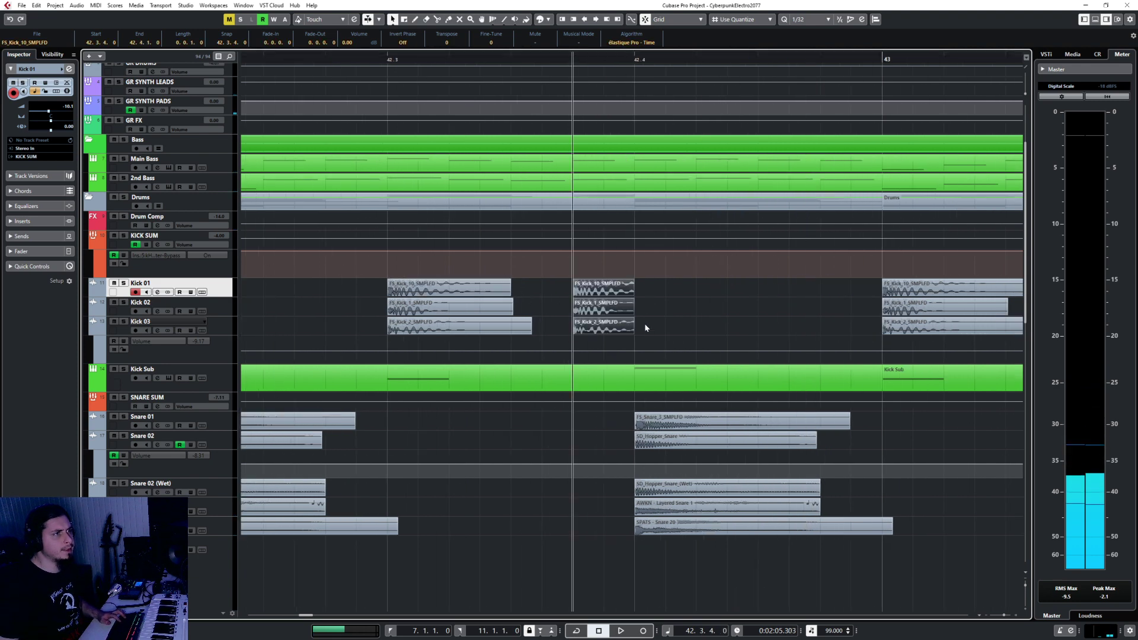
{"action": "left_click_drag", "start_coordinate": [632, 332], "coordinate": [603, 332]}
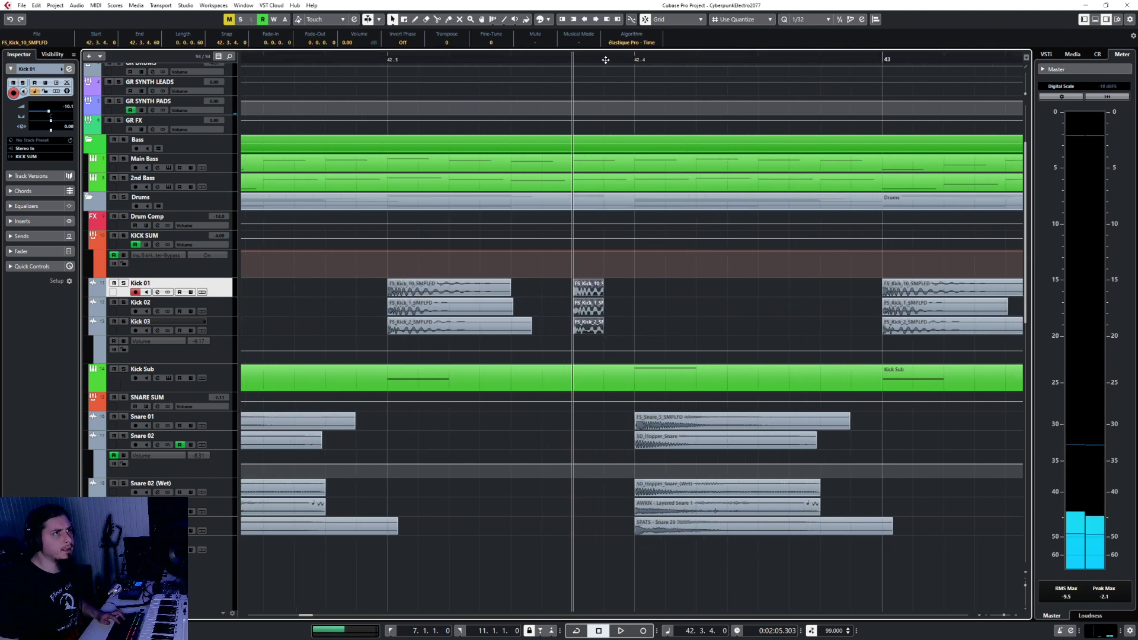
{"action": "scroll", "coordinate": [535, 261], "scroll_direction": "down", "scroll_amount": 6}
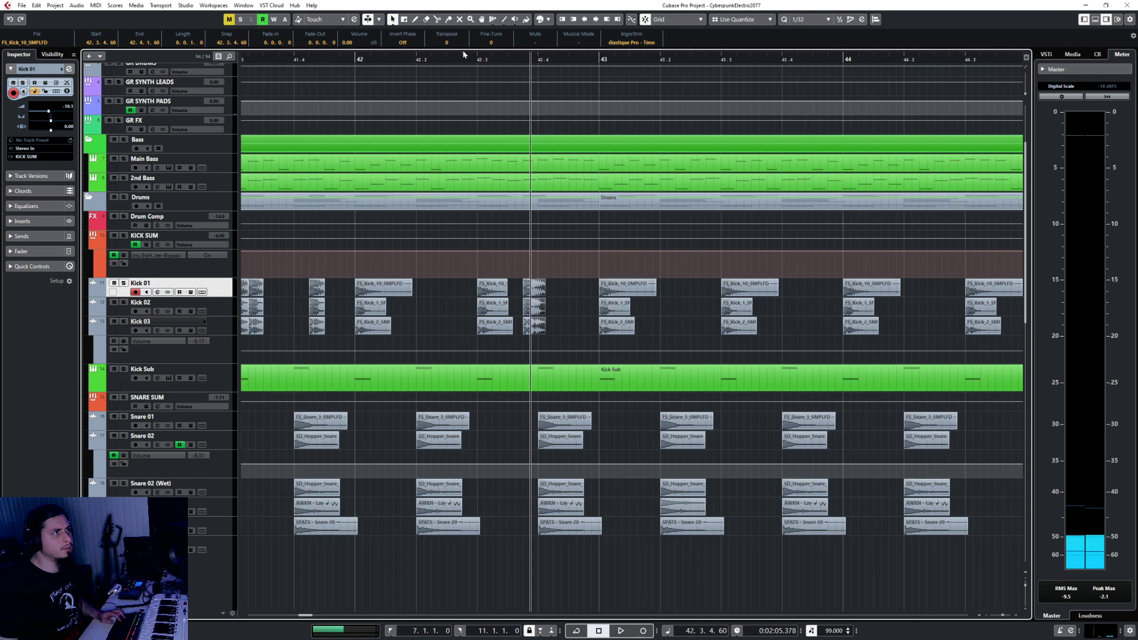
Step: Play from 41.4 into bar 43 to audition the fast kick pair before the bar change
{"action": "left_click", "coordinate": [297, 59]}
{"action": "key", "text": "space"}
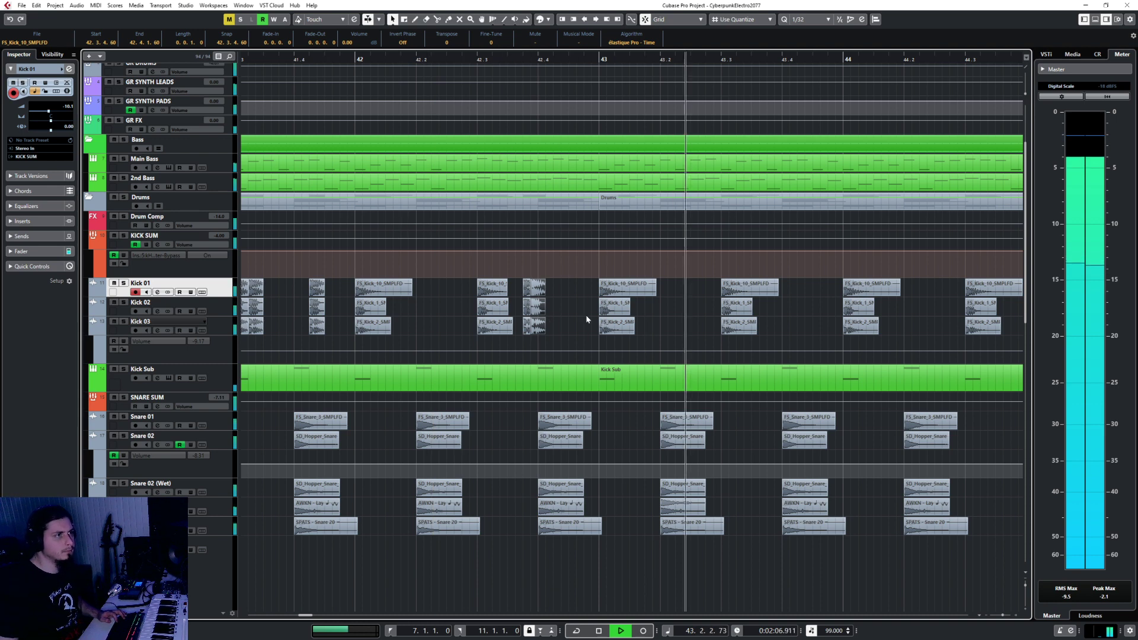
{"action": "key", "text": "space"}
{"action": "scroll", "coordinate": [553, 302], "scroll_direction": "up", "scroll_amount": 5}
{"action": "left_click", "coordinate": [381, 299]}
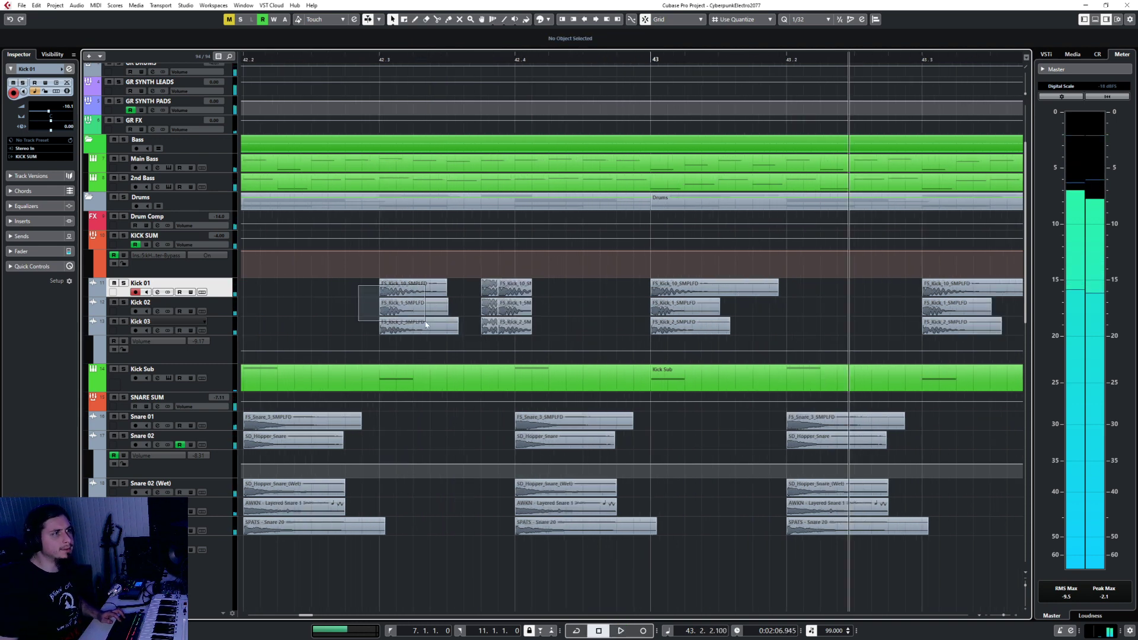
{"action": "left_click", "coordinate": [584, 49]}
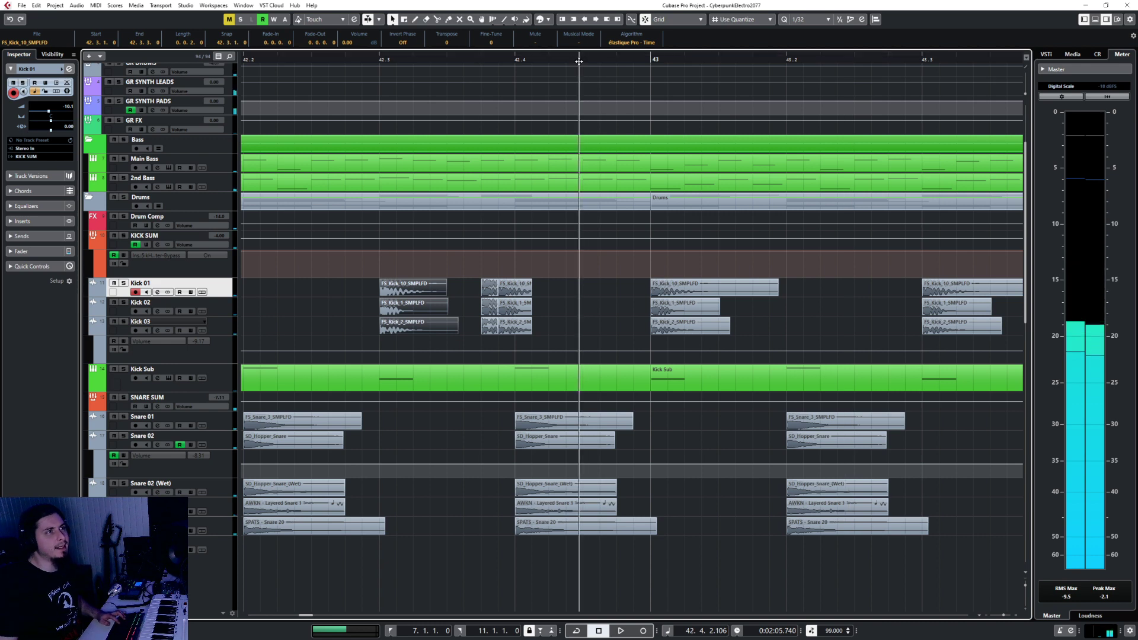
{"action": "key", "text": "ctrl+v"}
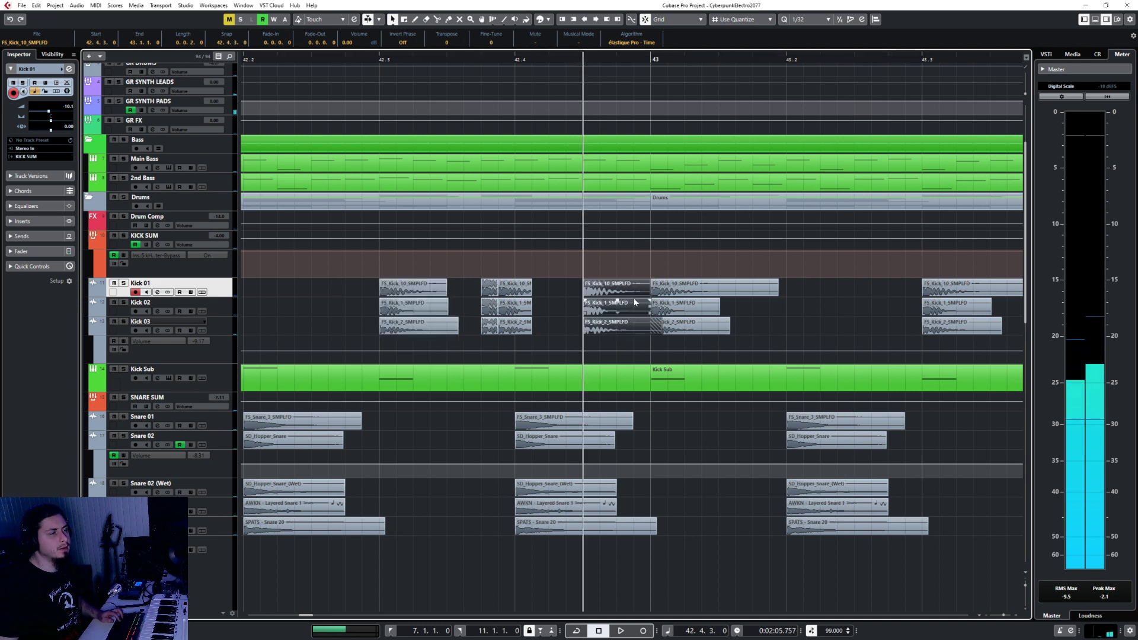
{"action": "key", "text": "Delete"}
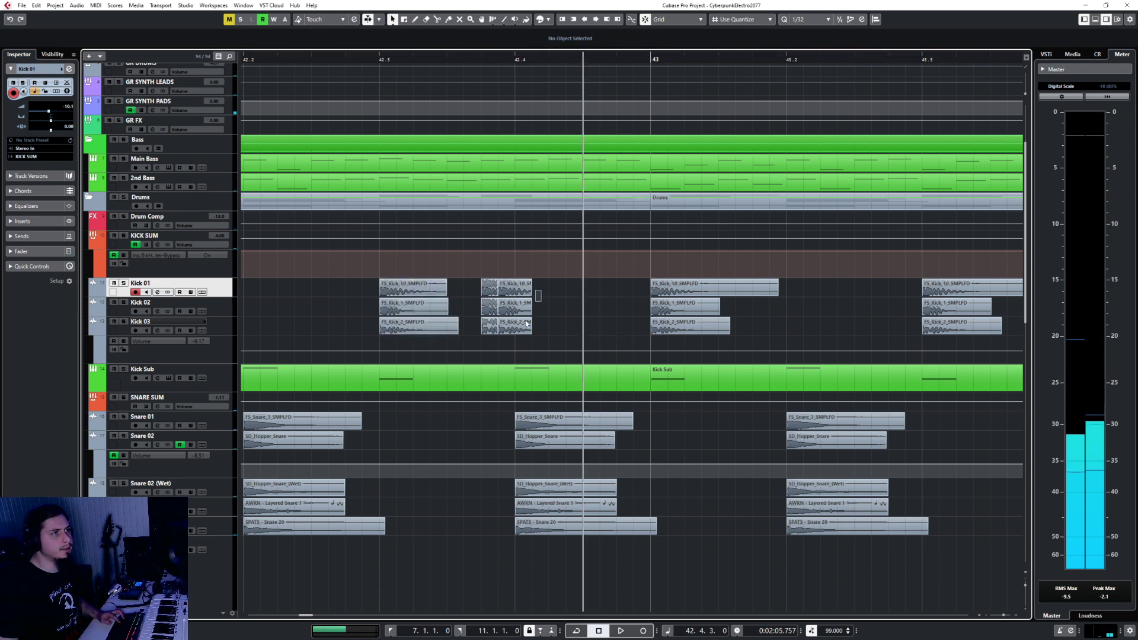
Step: Copy the short three-layer kick hit at 42.3.4.60 to 42.4.3
{"action": "left_click", "coordinate": [502, 290]}
{"action": "key", "text": "ctrl+c"}
{"action": "key", "text": "ctrl+v"}
Step: Play from just before bar 38 into bar 44 to audition the new kick pattern in the riff
{"action": "scroll", "coordinate": [542, 322], "scroll_direction": "down", "scroll_amount": 6}
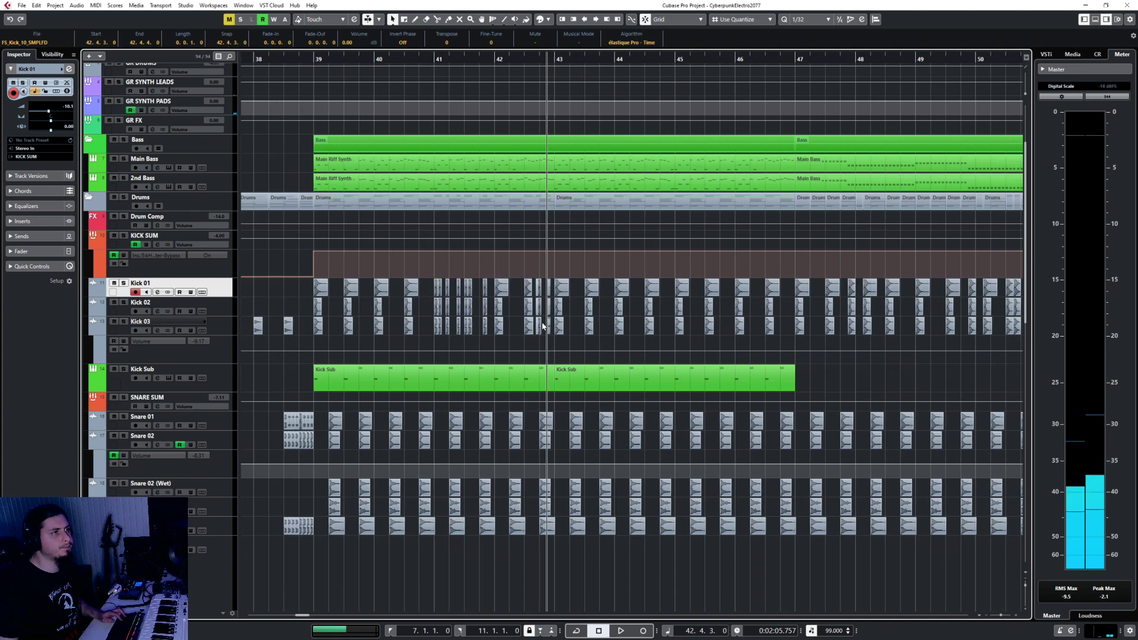
{"action": "scroll", "coordinate": [542, 322], "scroll_direction": "left", "scroll_amount": 2}
{"action": "left_click", "coordinate": [336, 57]}
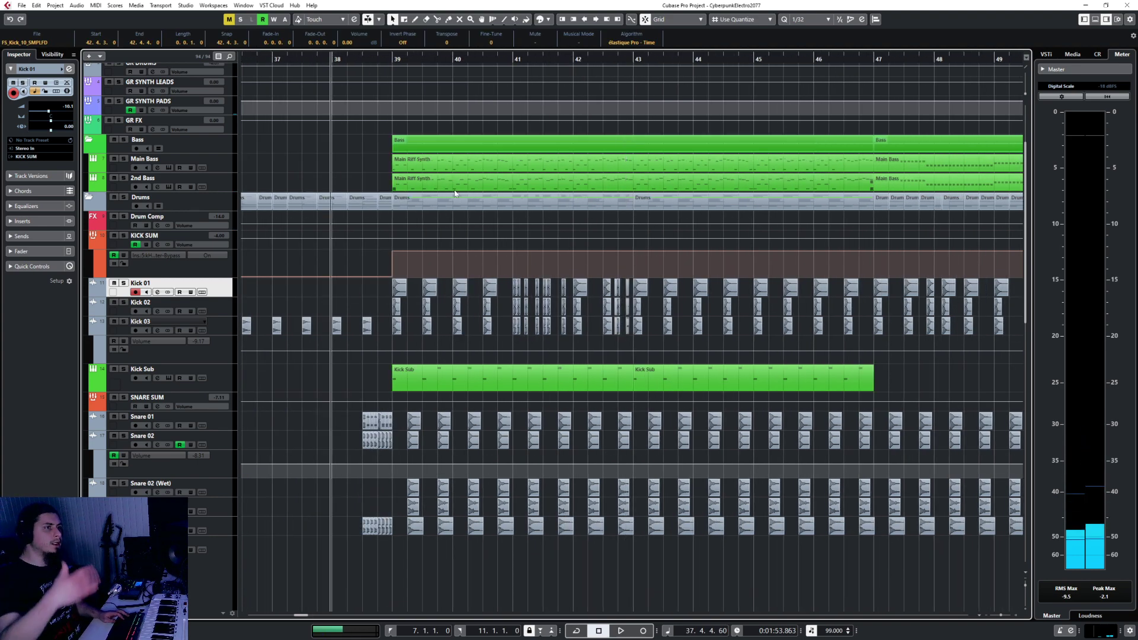
{"action": "key", "text": "space"}
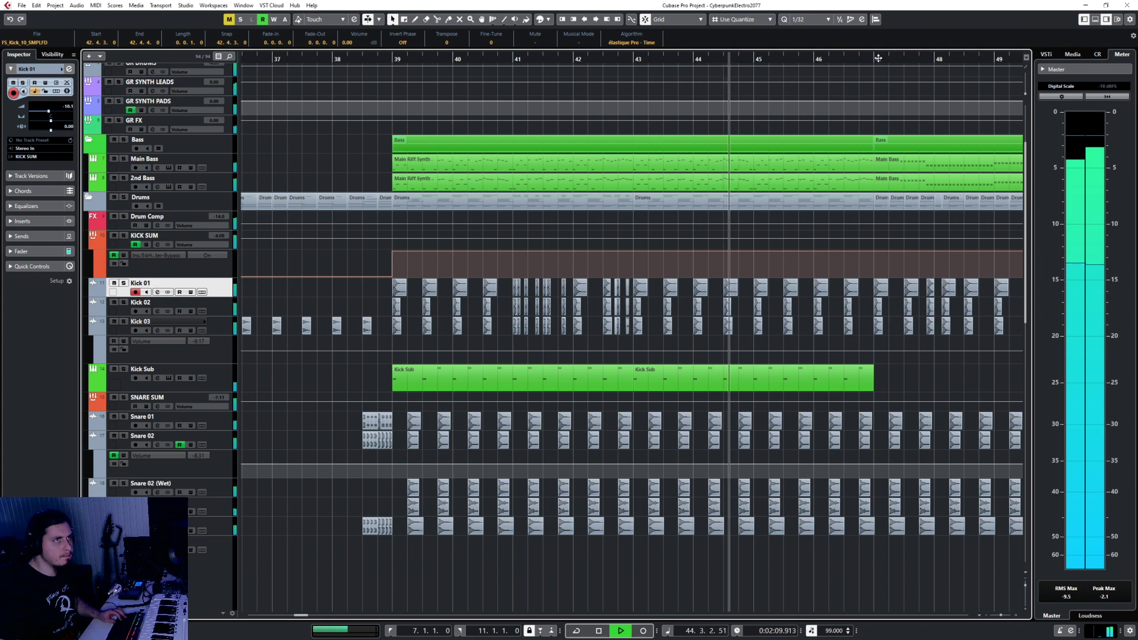
Step: Set the grid to 1/8 and lower the second kick hits at 41.1.2 and 41.3.2 to -2.42 dB and -1.54 dB
{"action": "left_click", "coordinate": [821, 19]}
{"action": "left_click", "coordinate": [823, 61]}
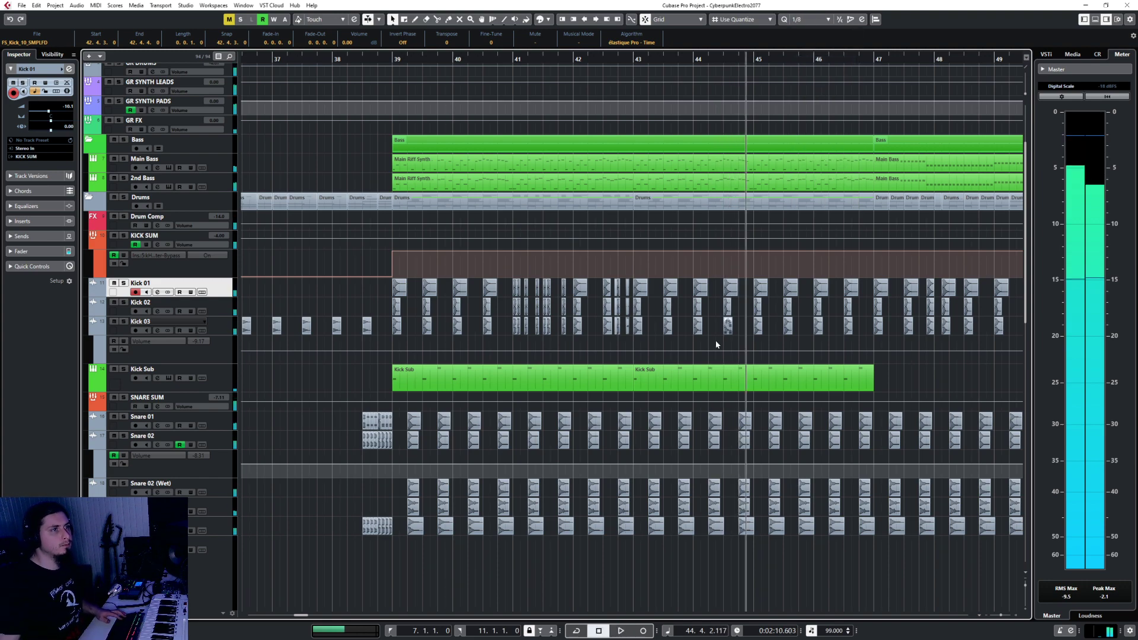
{"action": "scroll", "coordinate": [513, 310], "scroll_direction": "up", "scroll_amount": 5}
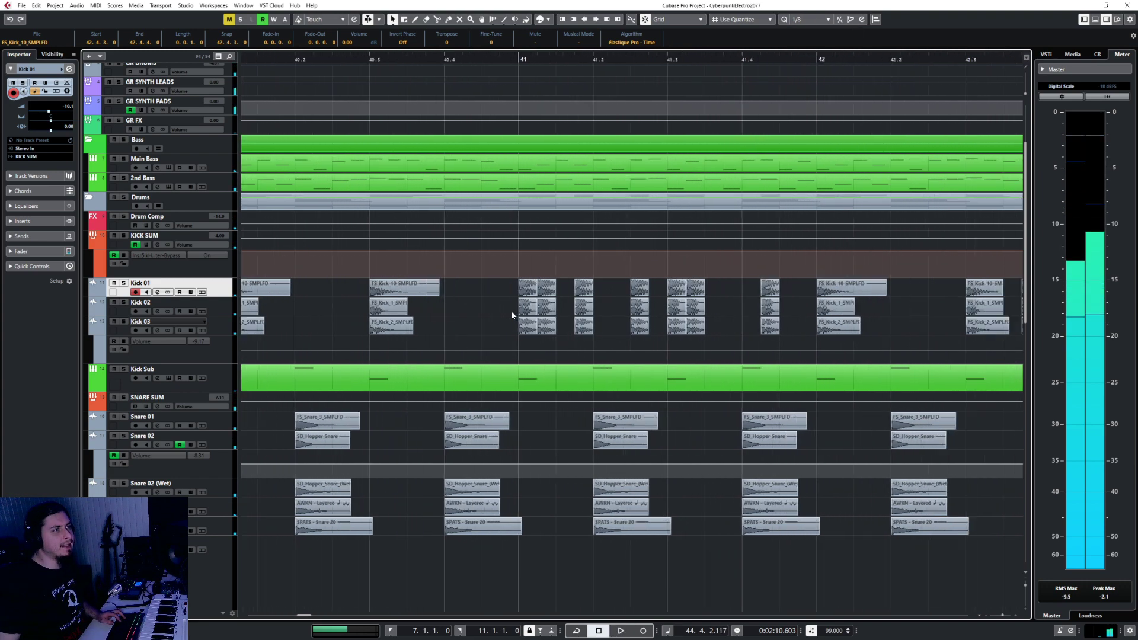
{"action": "left_click", "coordinate": [554, 284]}
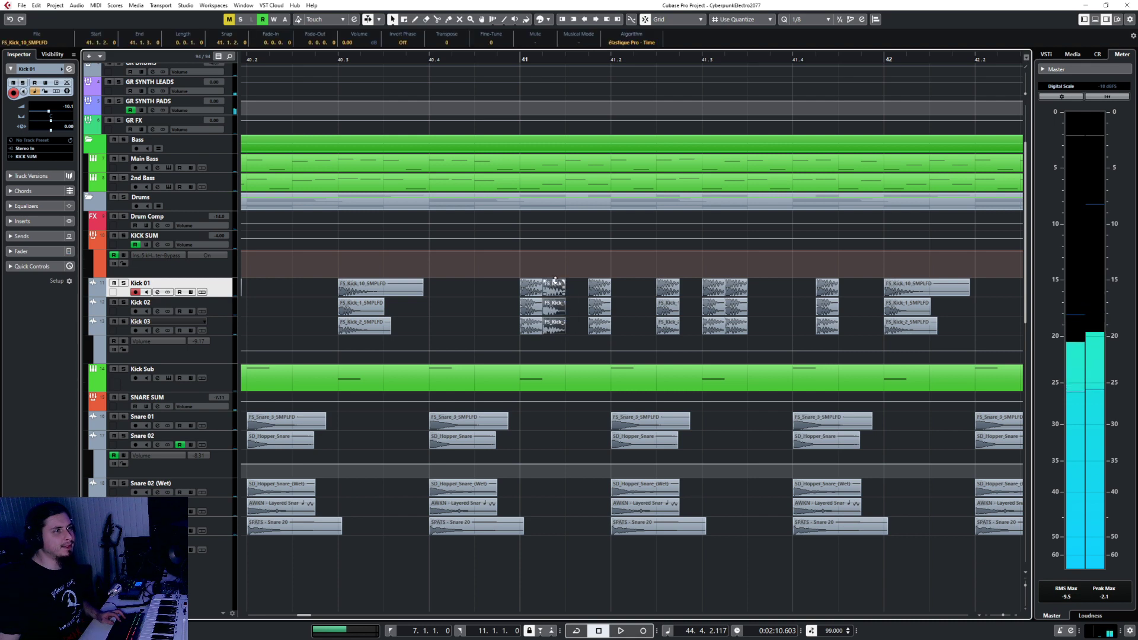
{"action": "left_click_drag", "start_coordinate": [555, 279], "coordinate": [554, 285]}
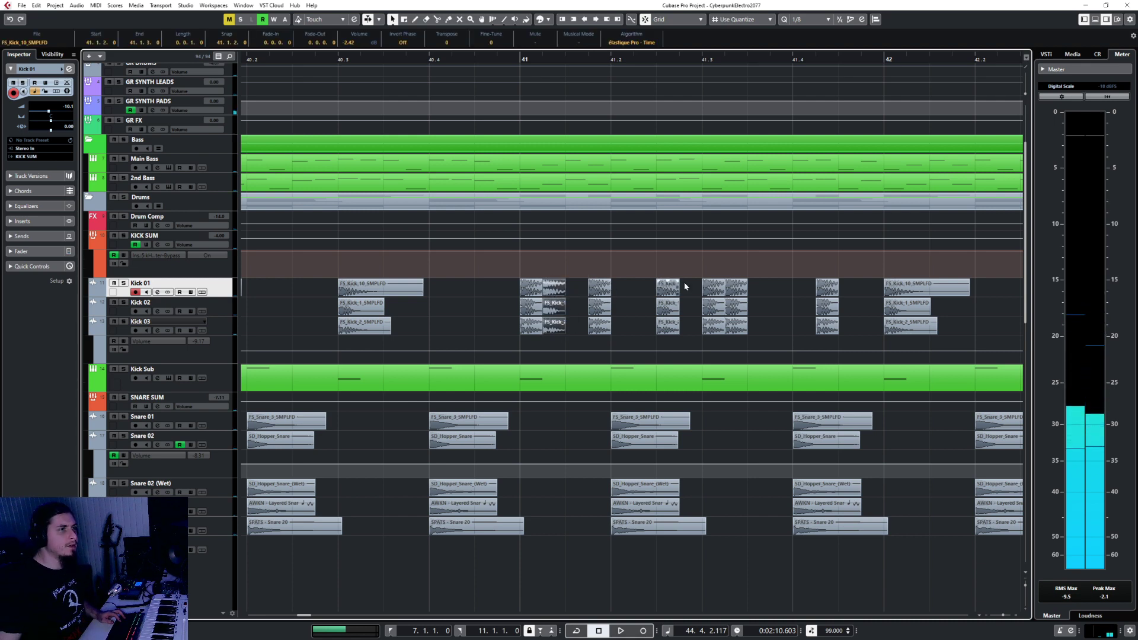
{"action": "left_click", "coordinate": [736, 288]}
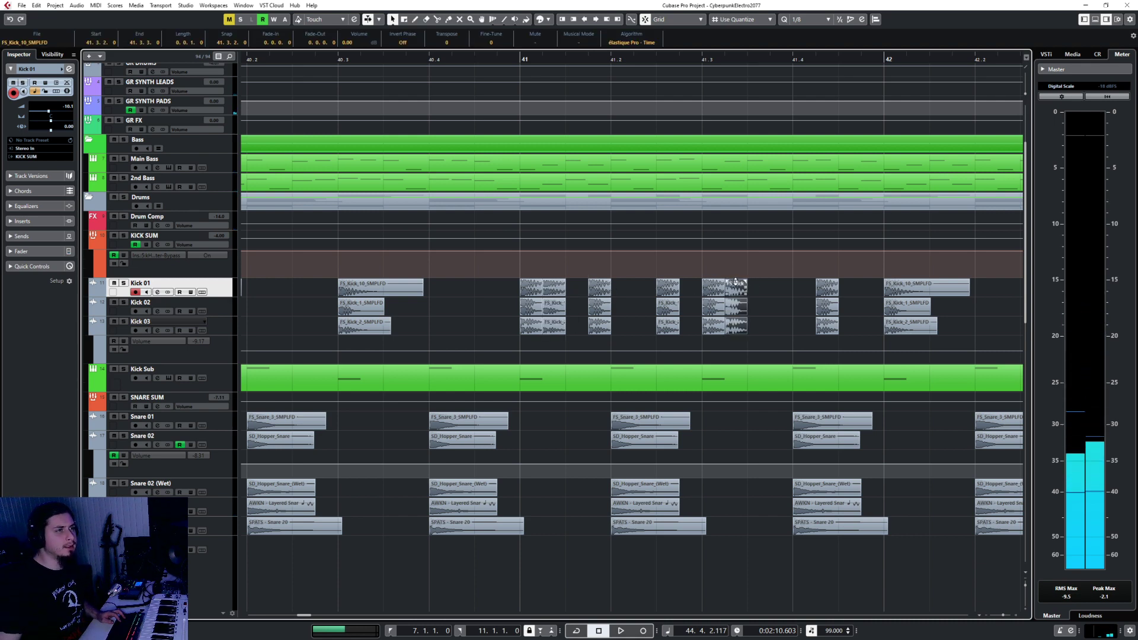
{"action": "scroll", "coordinate": [815, 292], "scroll_direction": "down", "scroll_amount": 2}
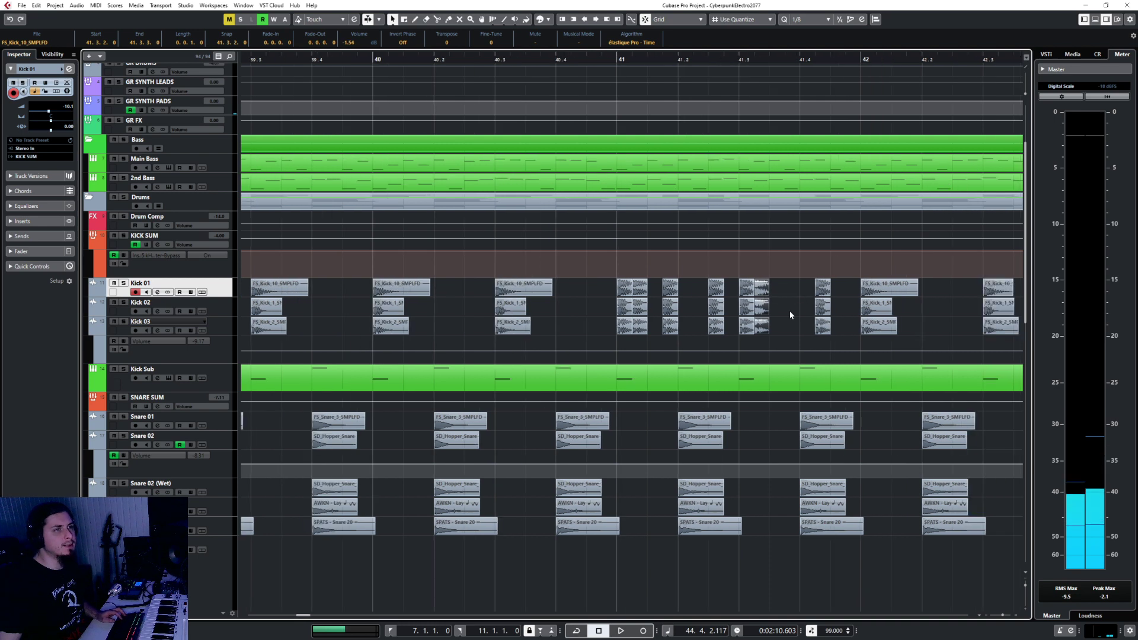
Step: Lower the second hit of the fast kick pair, at 42.3.4.60, to -4.13 dB on all three layers
{"action": "scroll", "coordinate": [790, 312], "scroll_direction": "right", "scroll_amount": 4}
{"action": "left_click", "coordinate": [734, 290]}
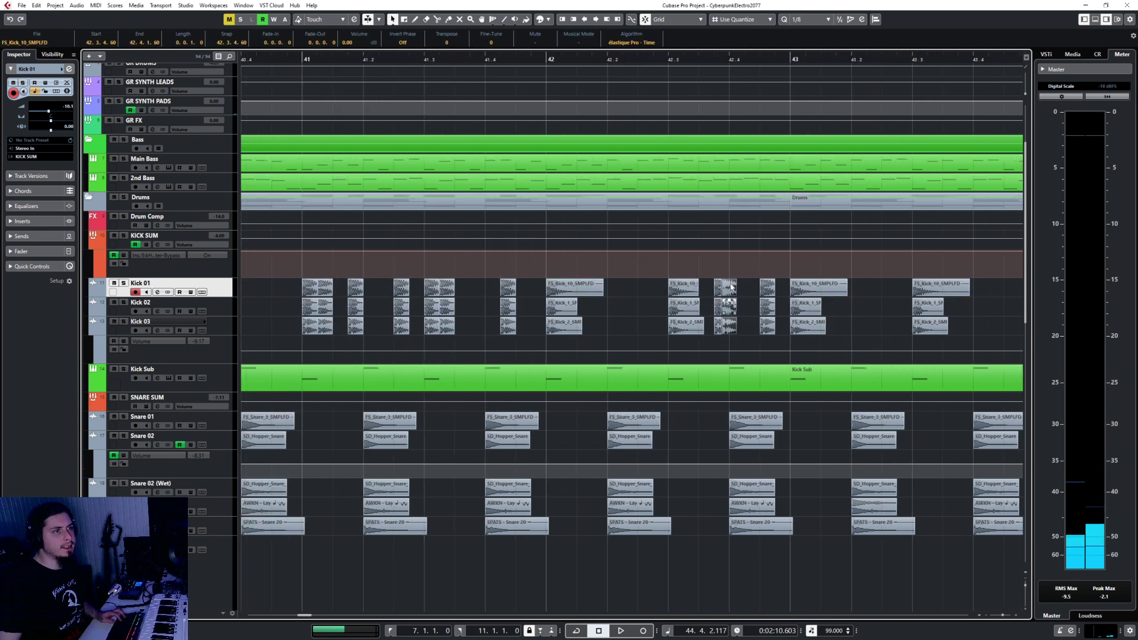
{"action": "left_click_drag", "start_coordinate": [729, 281], "coordinate": [729, 284]}
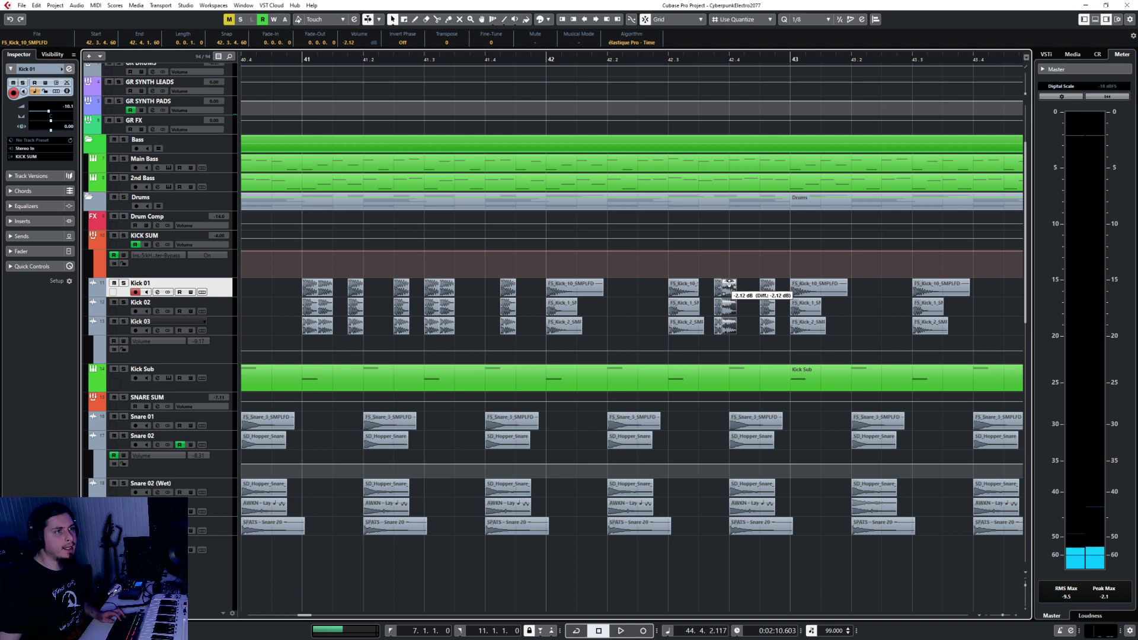
{"action": "scroll", "coordinate": [710, 291], "scroll_direction": "up", "scroll_amount": 3}
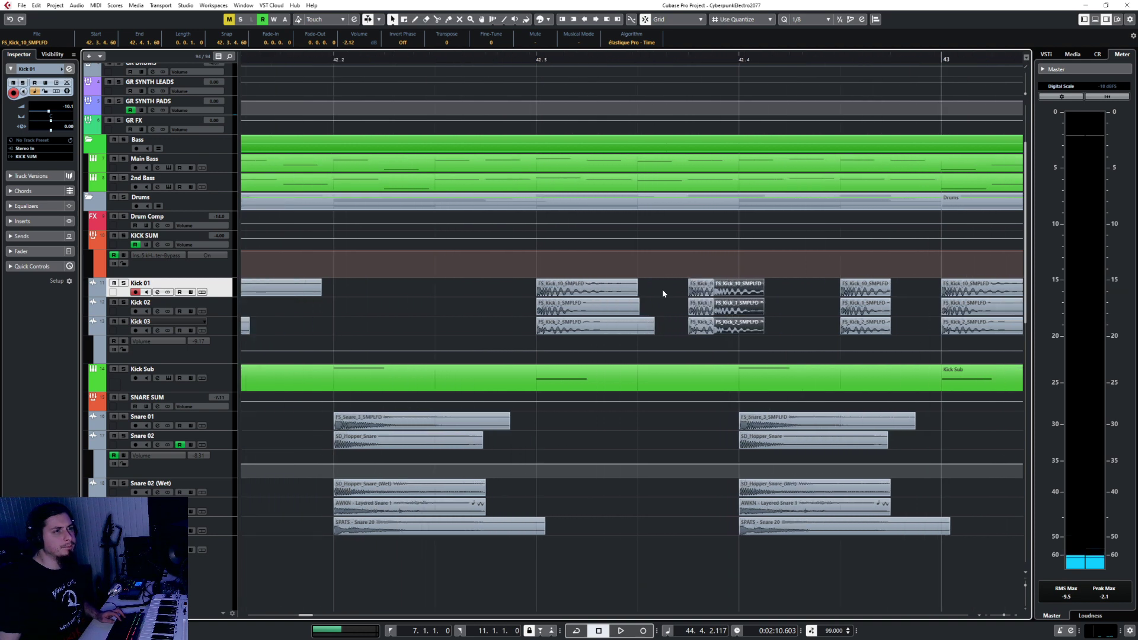
{"action": "left_click", "coordinate": [703, 288]}
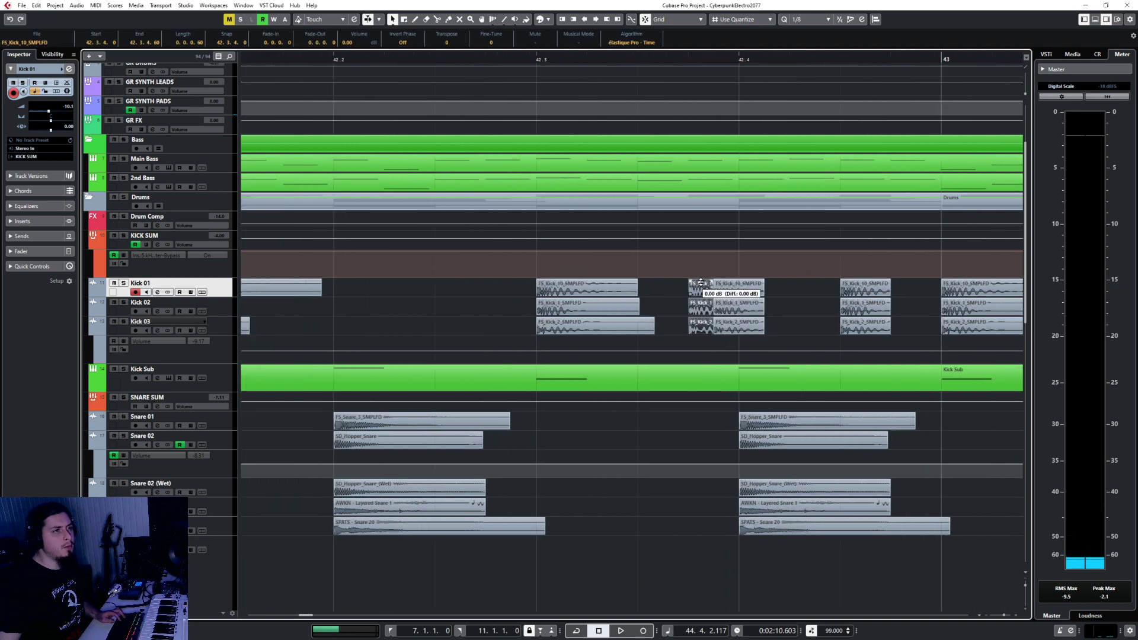
{"action": "left_click_drag", "start_coordinate": [700, 283], "coordinate": [700, 286]}
{"action": "left_click_drag", "start_coordinate": [778, 292], "coordinate": [750, 285]}
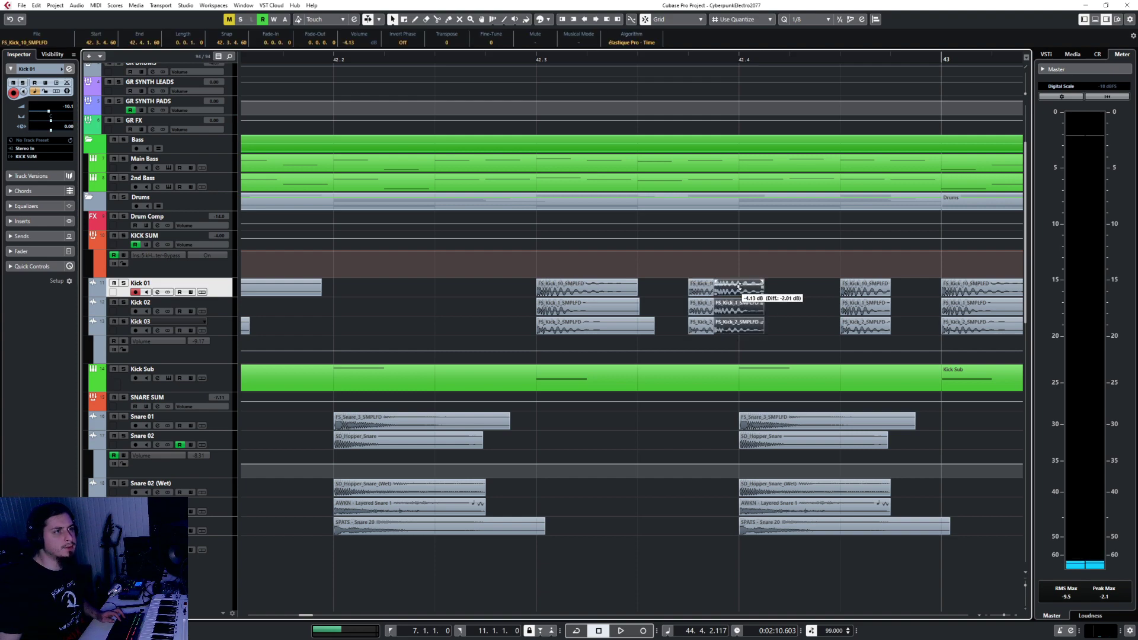
Step: Play from bar 38 through bar 43 to check the softened kick hits in context
{"action": "scroll", "coordinate": [789, 288], "scroll_direction": "down", "scroll_amount": 6}
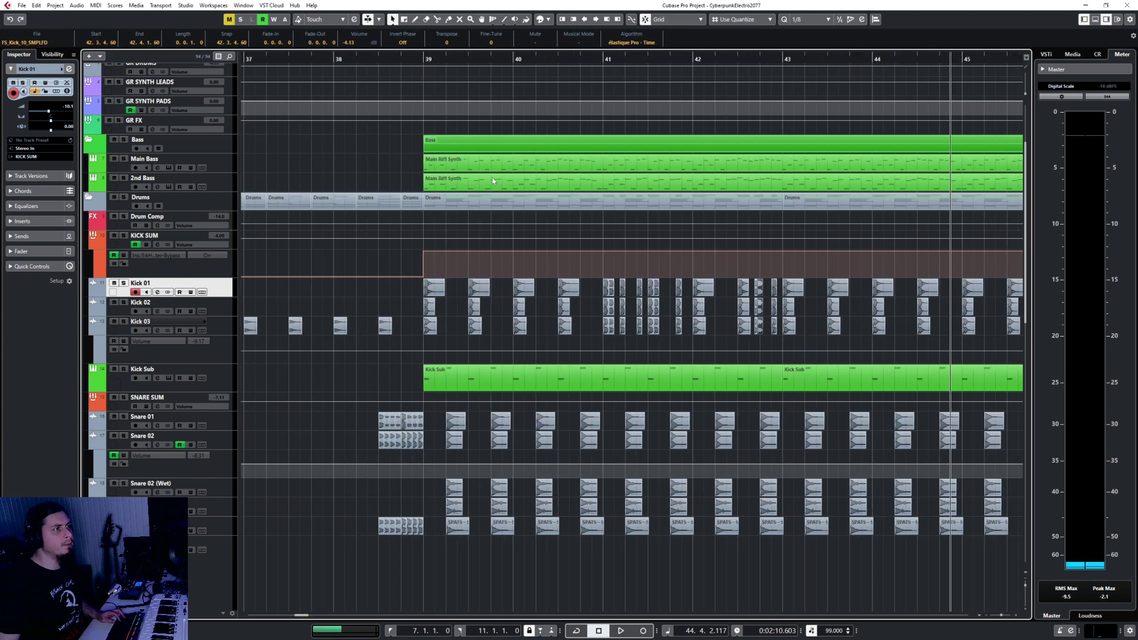
{"action": "left_click", "coordinate": [333, 58]}
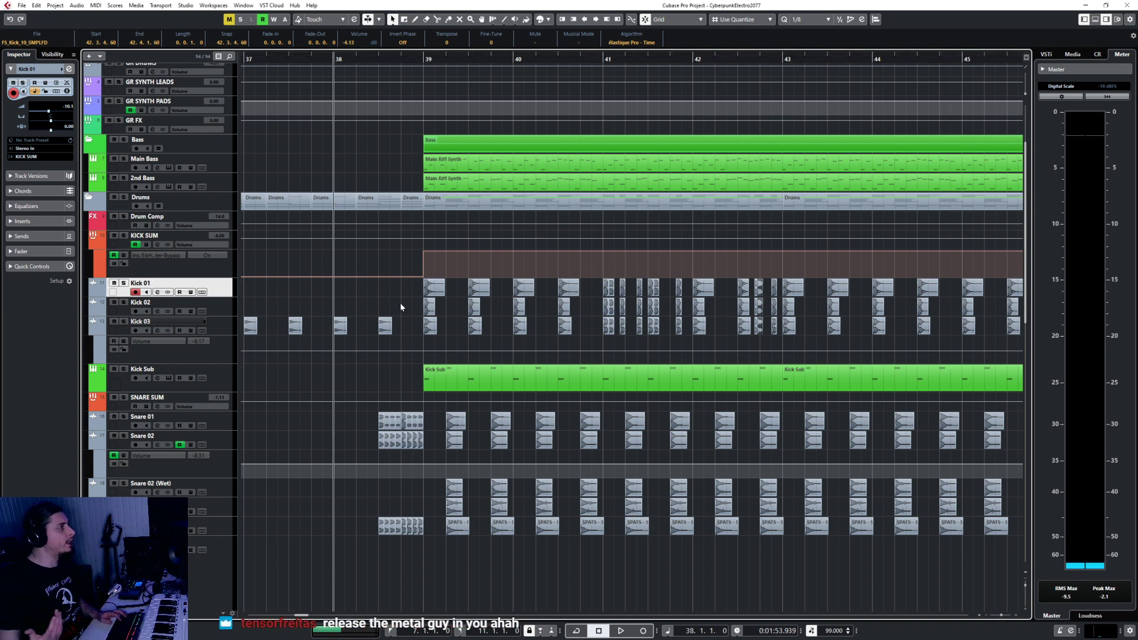
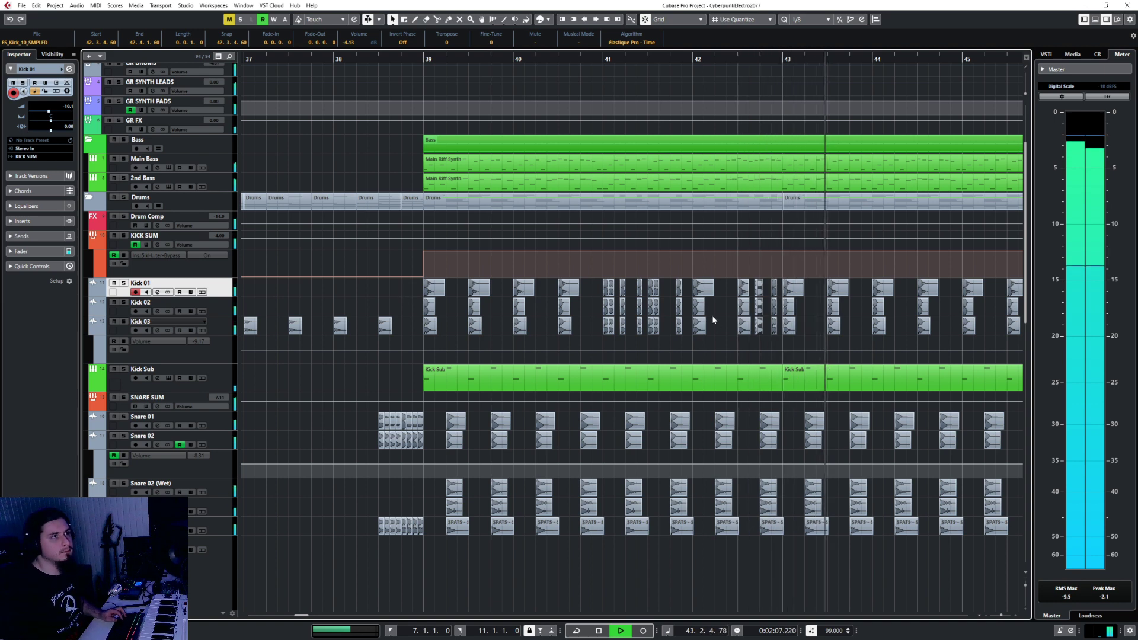
{"action": "key", "text": "space"}
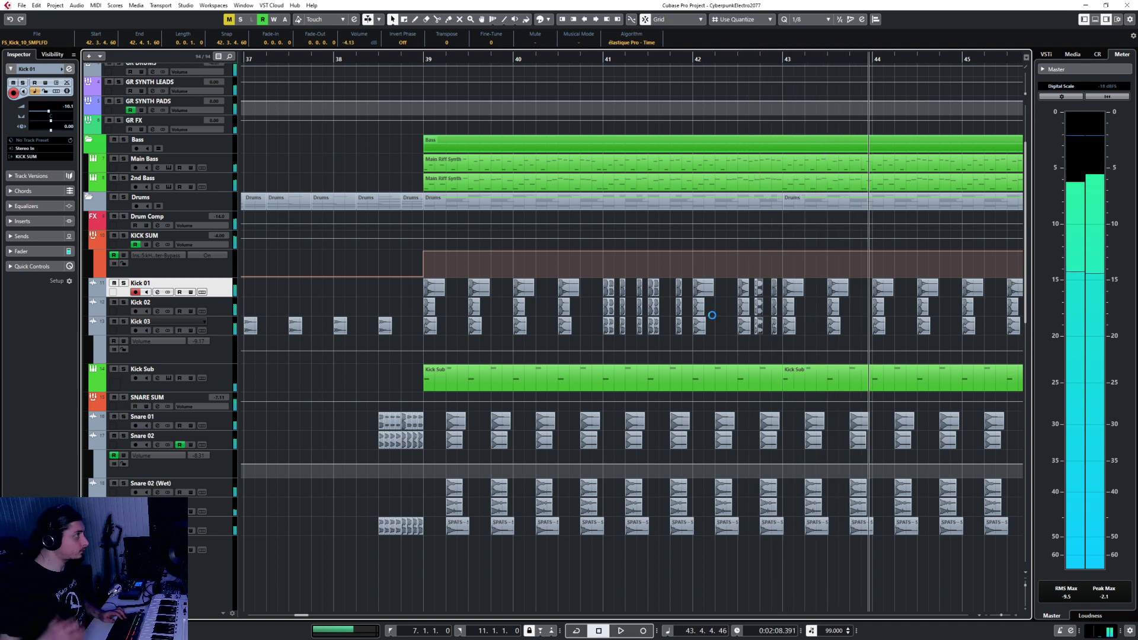
Step: Delete the old Kick 01, Kick 02 and Kick 03 hits in bars 43 to 46
{"action": "scroll", "coordinate": [711, 316], "scroll_direction": "up", "scroll_amount": 2}
{"action": "scroll", "coordinate": [710, 316], "scroll_direction": "down", "scroll_amount": 3}
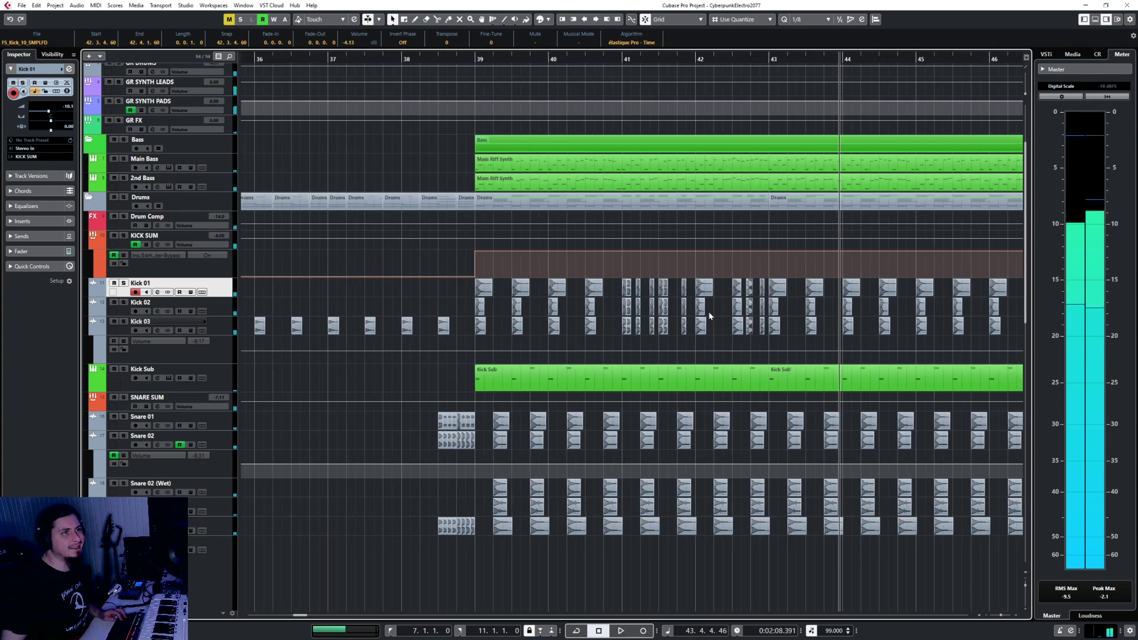
{"action": "scroll", "coordinate": [709, 316], "scroll_direction": "right", "scroll_amount": 2}
{"action": "left_click_drag", "start_coordinate": [891, 290], "coordinate": [614, 330]}
{"action": "key", "text": "Delete"}
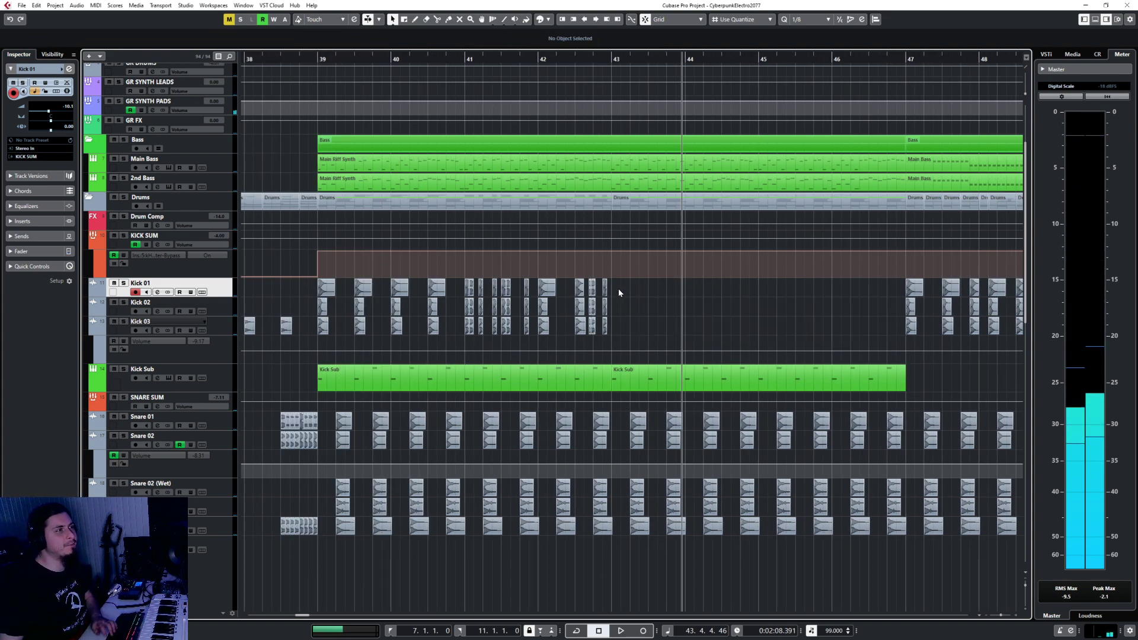
Step: On a 1/4 grid, copy the three-layer kick pattern of bars 39 to 42 to bar 43
{"action": "left_click_drag", "start_coordinate": [618, 290], "coordinate": [329, 337]}
{"action": "left_click", "coordinate": [809, 19]}
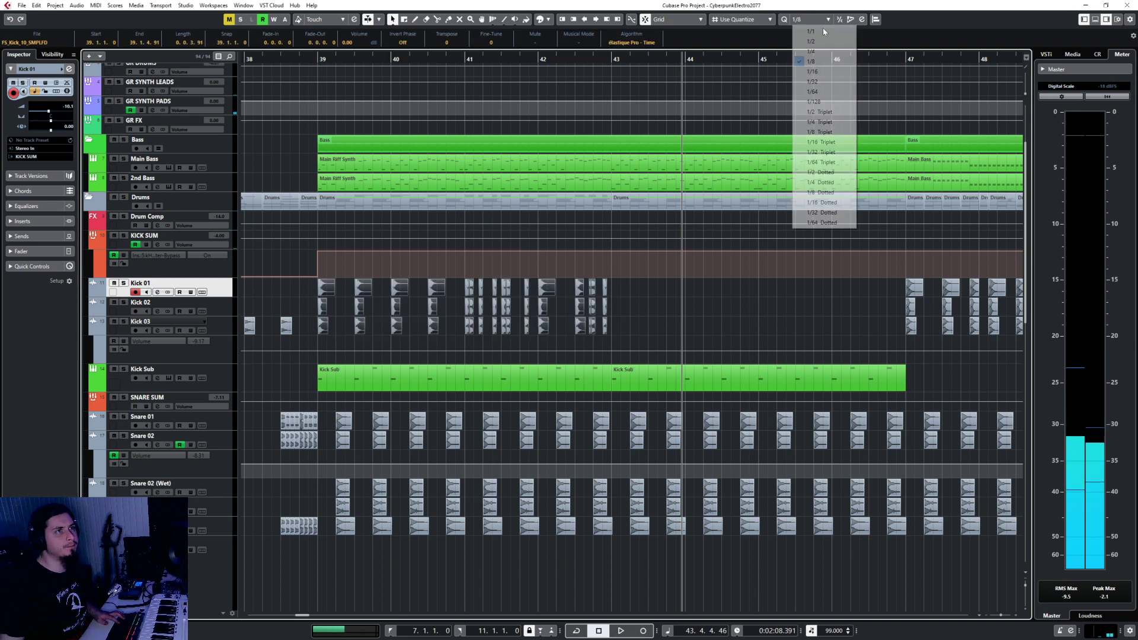
{"action": "left_click", "coordinate": [807, 48]}
{"action": "left_click", "coordinate": [610, 59]}
{"action": "key", "text": "ctrl+v"}
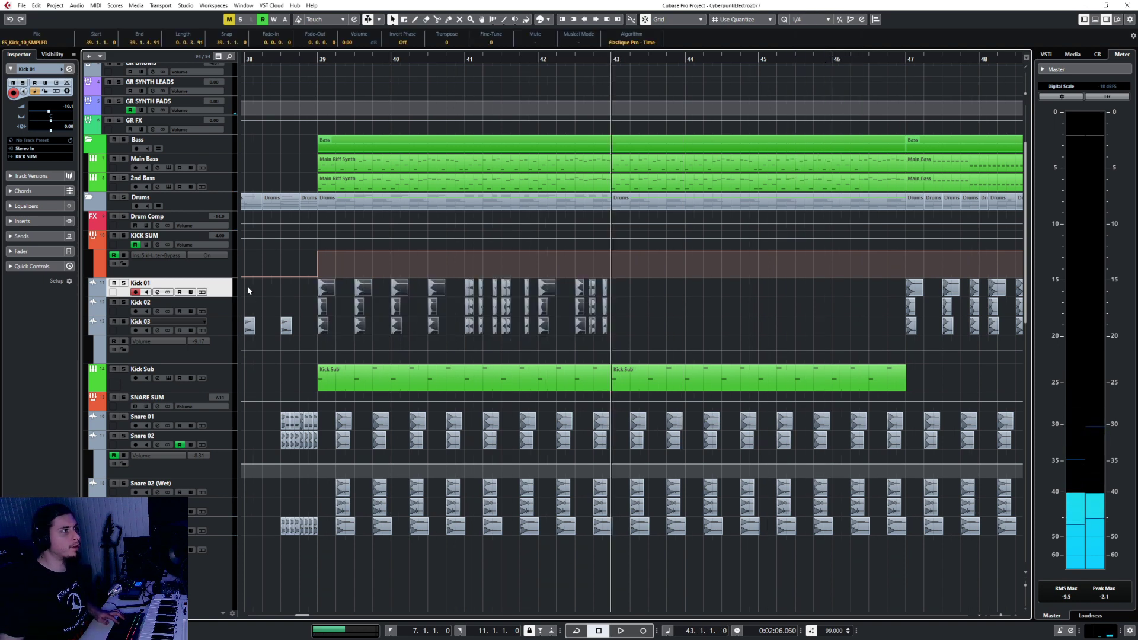
{"action": "scroll", "coordinate": [427, 305], "scroll_direction": "left", "scroll_amount": 5}
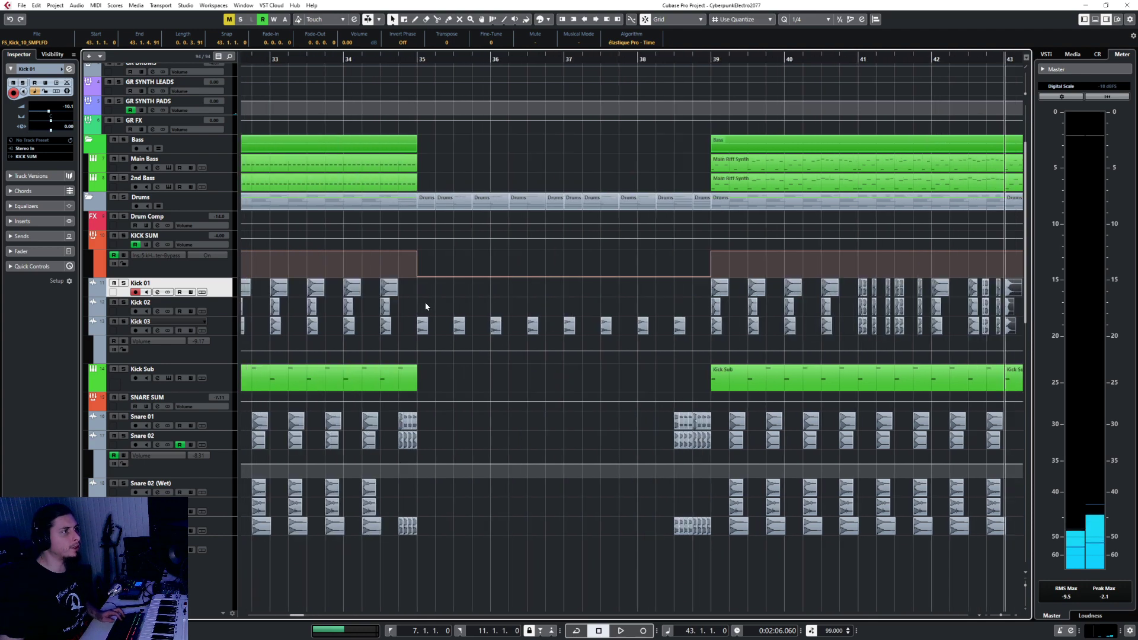
{"action": "scroll", "coordinate": [626, 327], "scroll_direction": "right", "scroll_amount": 4}
{"action": "scroll", "coordinate": [648, 378], "scroll_direction": "right", "scroll_amount": 1}
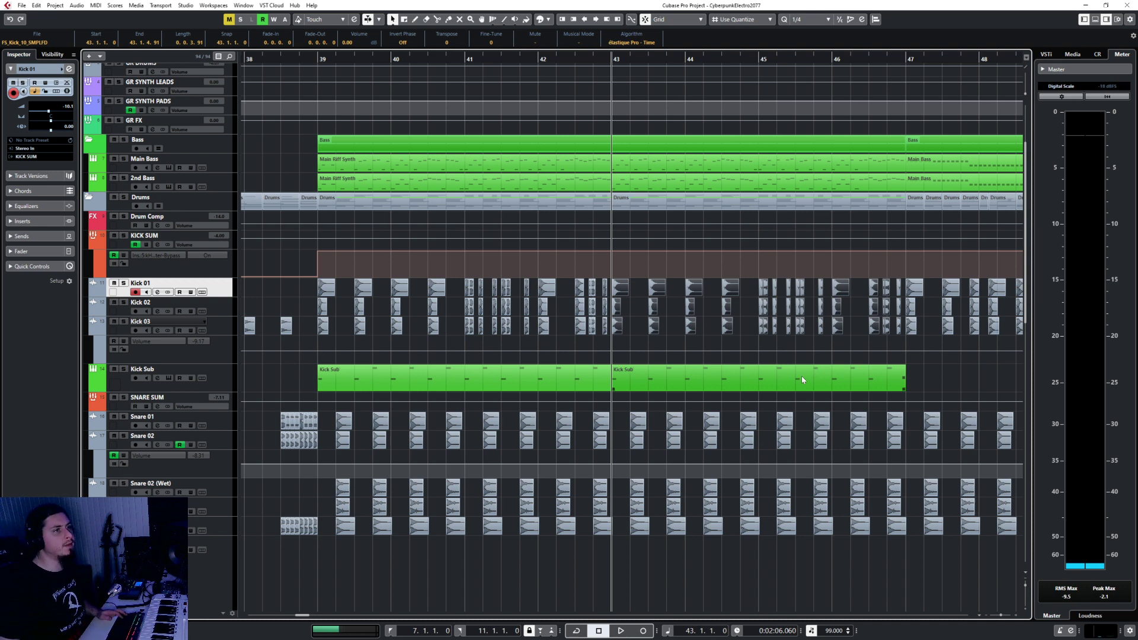
Step: Play from bar 43 through bar 46 to audition the repeated kick pattern
{"action": "left_click", "coordinate": [806, 298]}
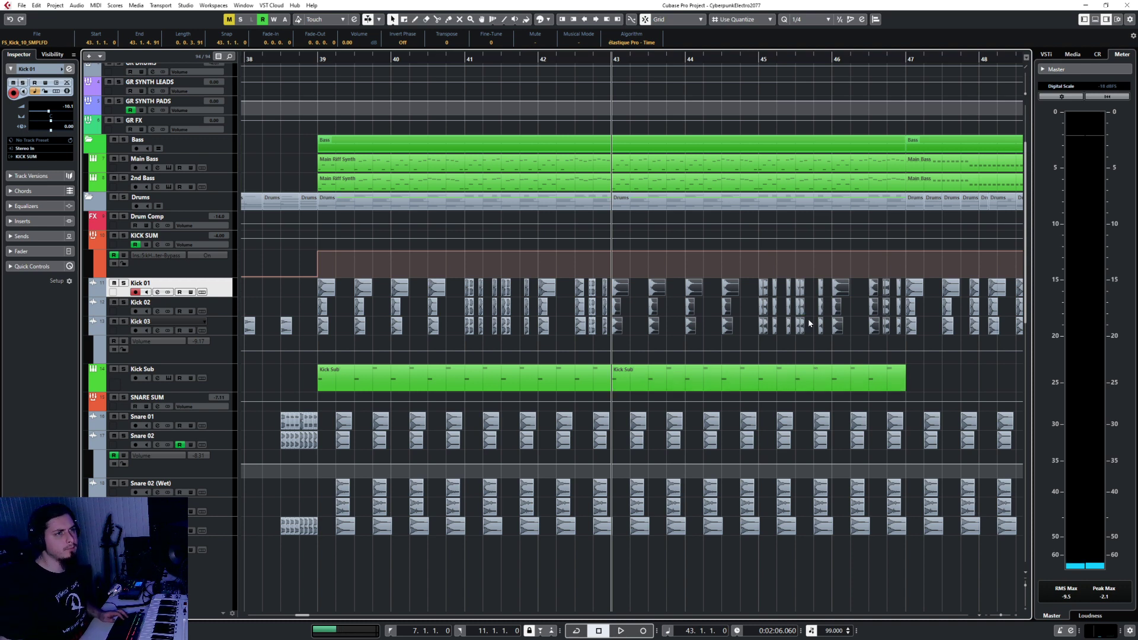
{"action": "key", "text": "space"}
{"action": "left_click", "coordinate": [688, 372]}
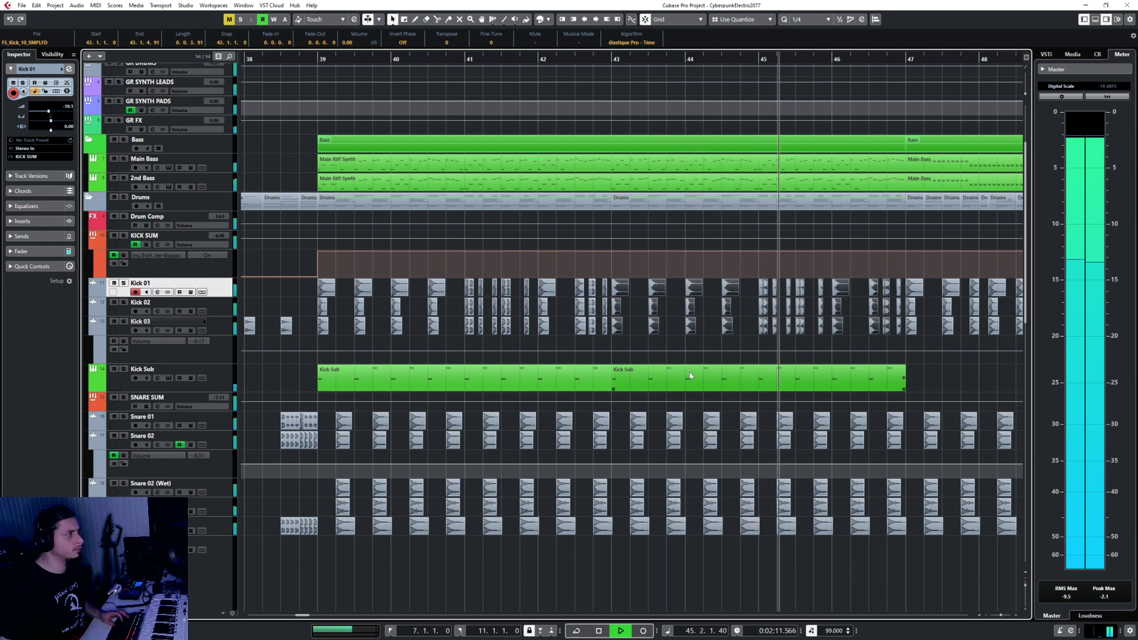
{"action": "left_click", "coordinate": [598, 374]}
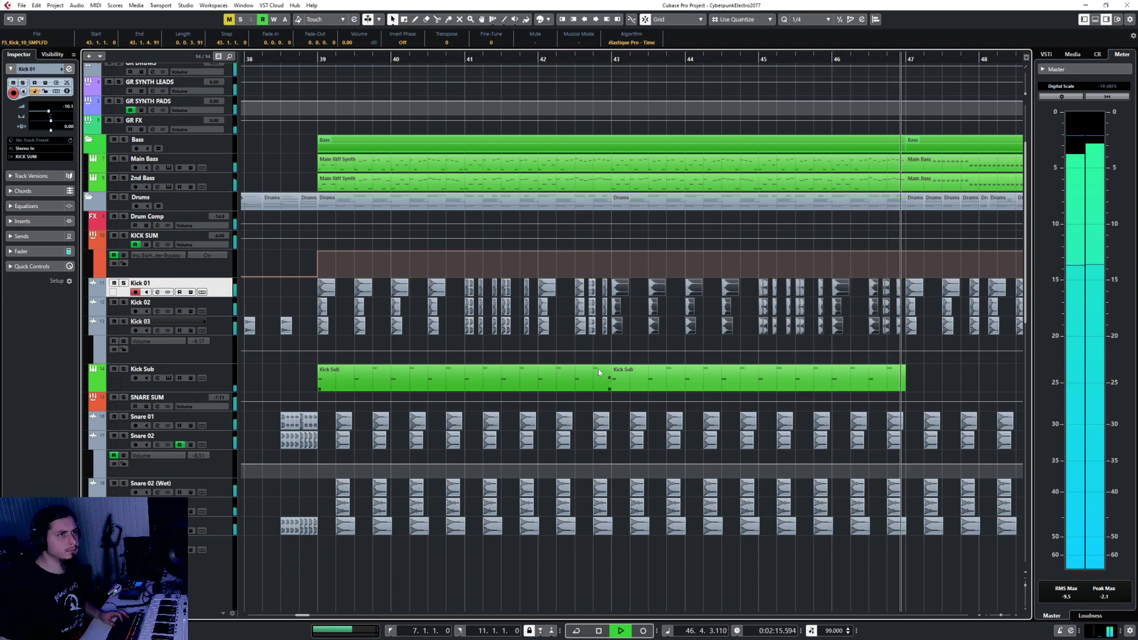
Step: Copy the two Kick Sub parts covering bars 39 to 46 to bar 47 on the Kick Sub track
{"action": "scroll", "coordinate": [599, 372], "scroll_direction": "down", "scroll_amount": 2}
{"action": "left_click", "coordinate": [565, 382]}
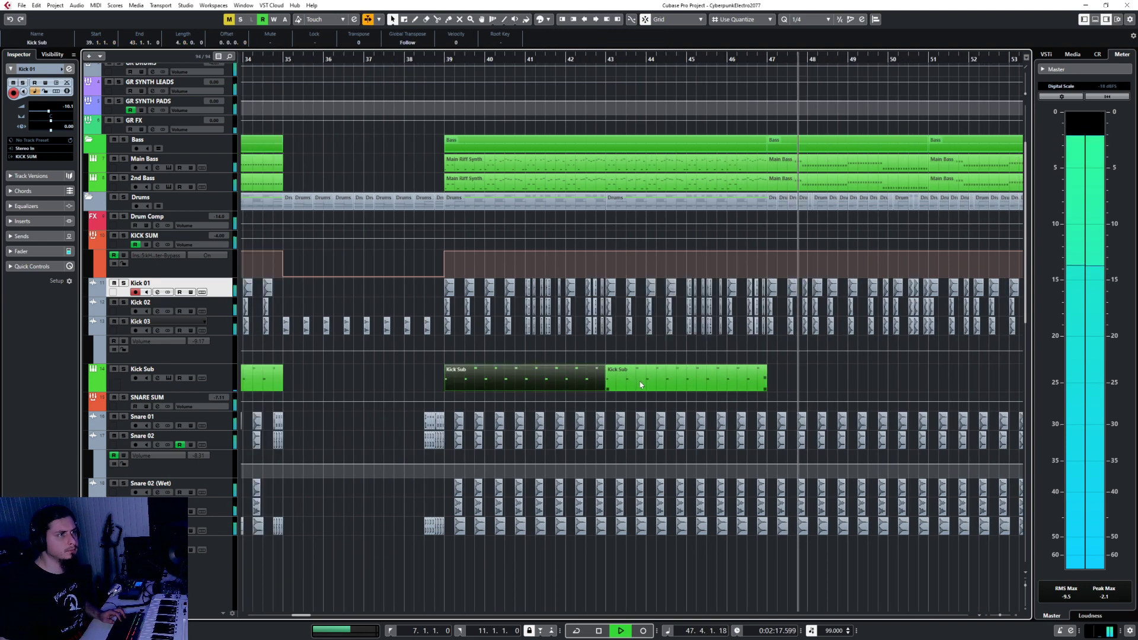
{"action": "left_click", "coordinate": [640, 384], "text": "shift"}
{"action": "scroll", "coordinate": [640, 379], "scroll_direction": "right", "scroll_amount": 6}
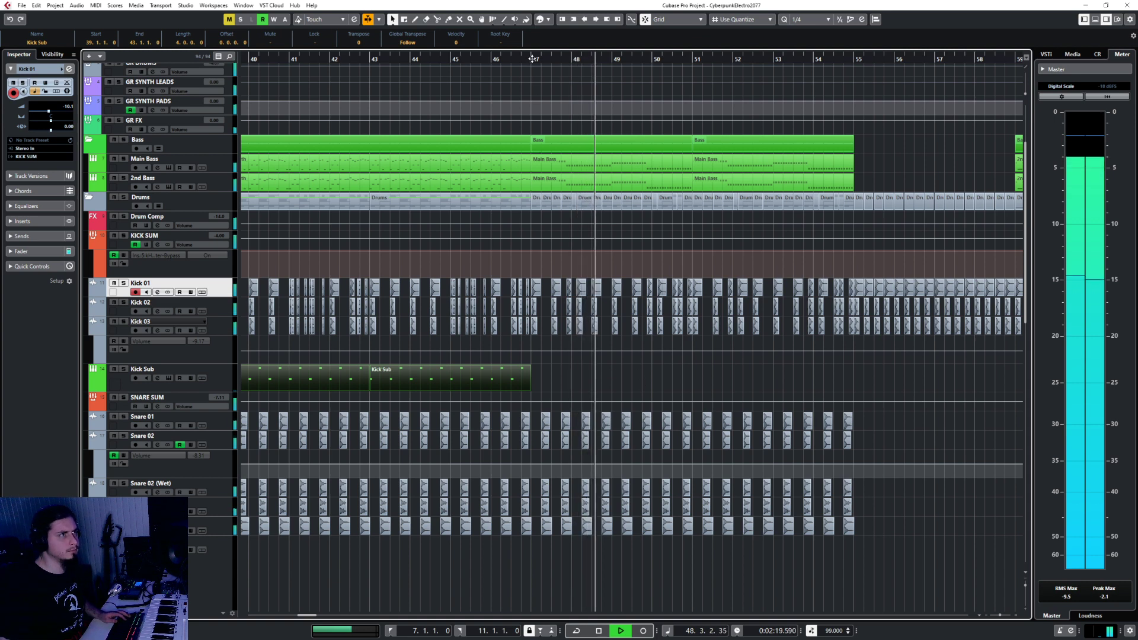
{"action": "left_click", "coordinate": [225, 371]}
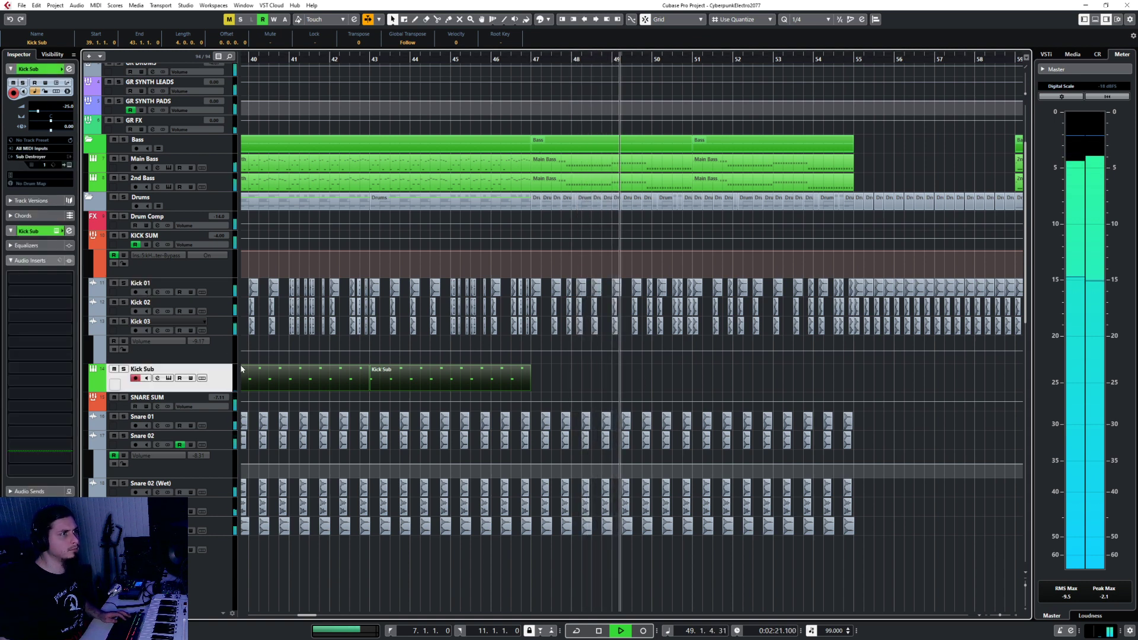
{"action": "left_click", "coordinate": [529, 57]}
{"action": "key", "text": "space"}
{"action": "key", "text": "ctrl+d"}
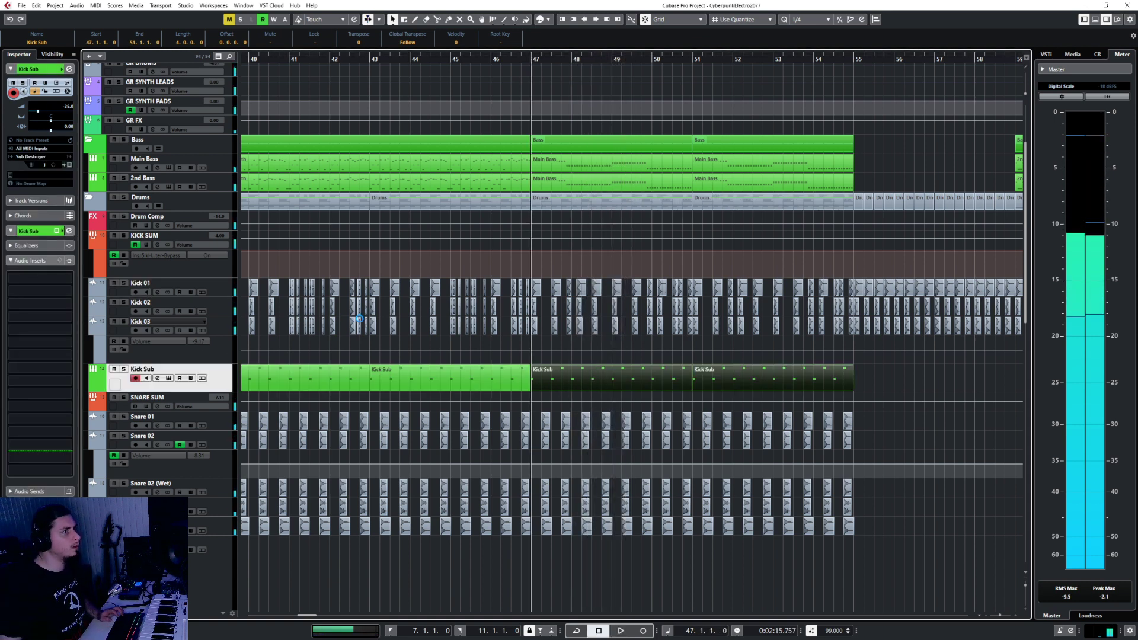
Step: On a 1/16 grid, shorten the Snare 01 and Snare 02 hits on beat 4 of bar 46 to two sixteenths
{"action": "scroll", "coordinate": [476, 281], "scroll_direction": "up", "scroll_amount": 4}
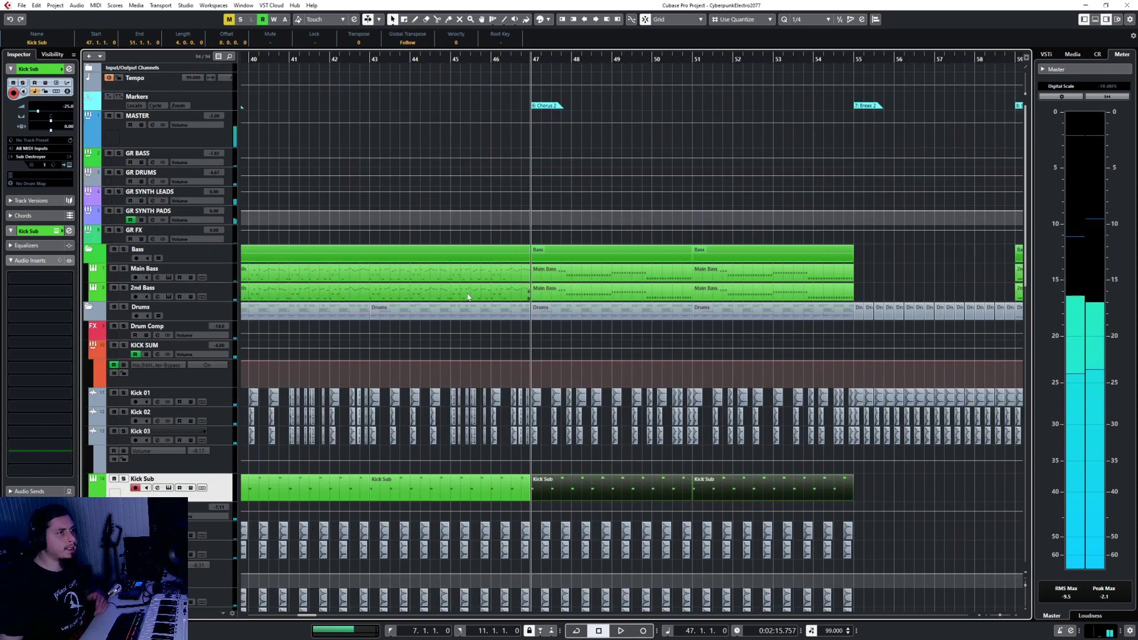
{"action": "scroll", "coordinate": [474, 271], "scroll_direction": "down", "scroll_amount": 4}
{"action": "scroll", "coordinate": [534, 320], "scroll_direction": "up", "scroll_amount": 5}
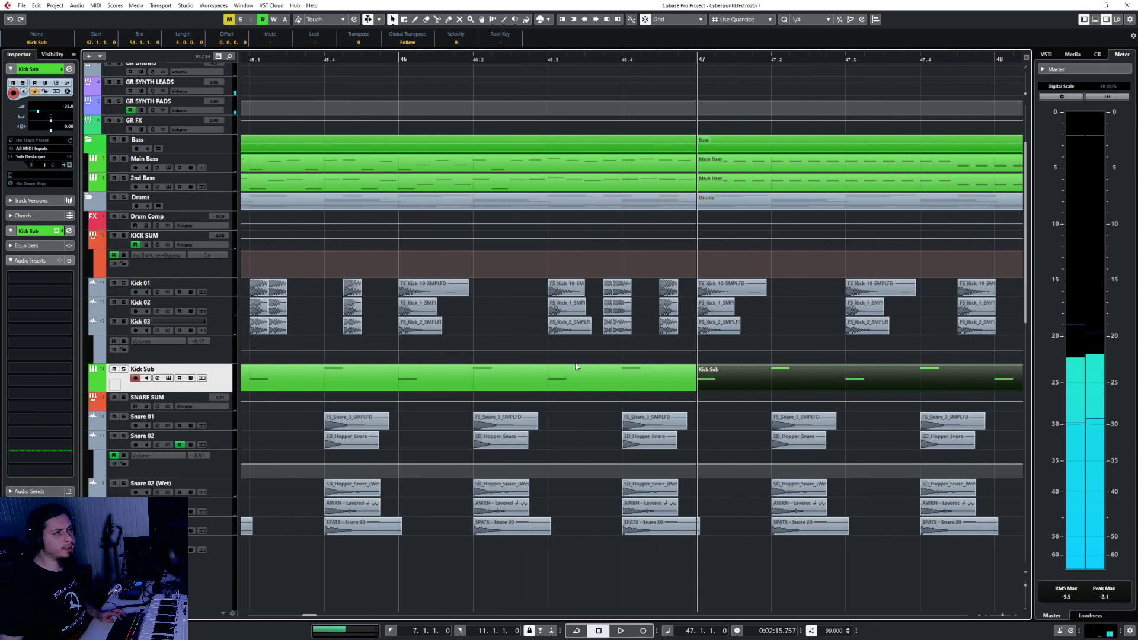
{"action": "scroll", "coordinate": [553, 329], "scroll_direction": "left", "scroll_amount": 2}
{"action": "scroll", "coordinate": [550, 325], "scroll_direction": "right", "scroll_amount": 2}
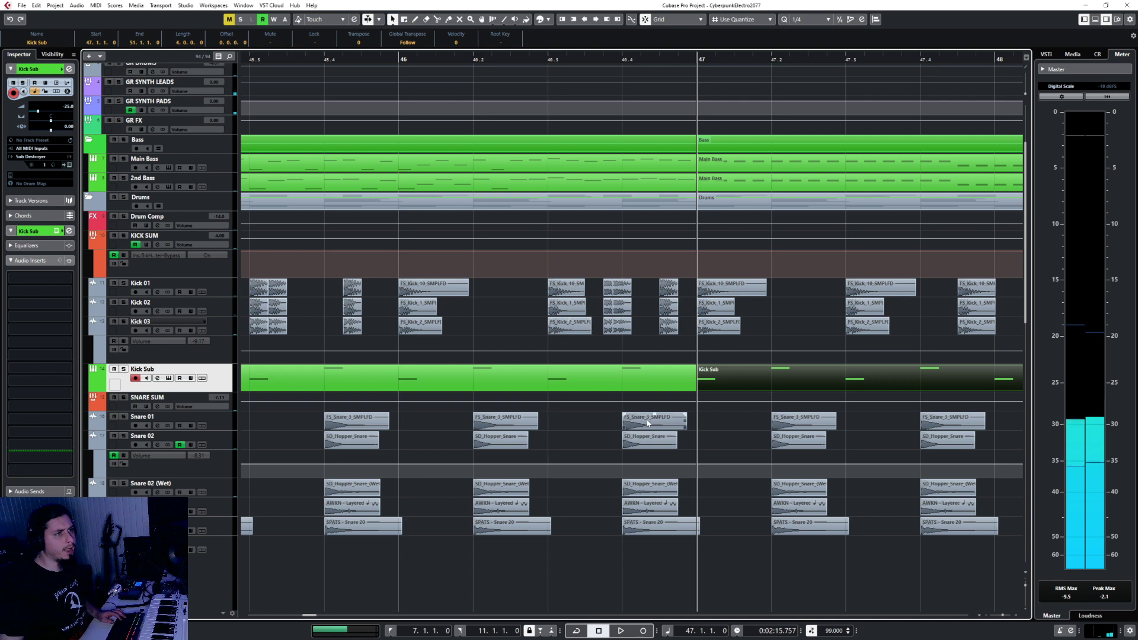
{"action": "left_click", "coordinate": [676, 422]}
{"action": "left_click", "coordinate": [817, 19]}
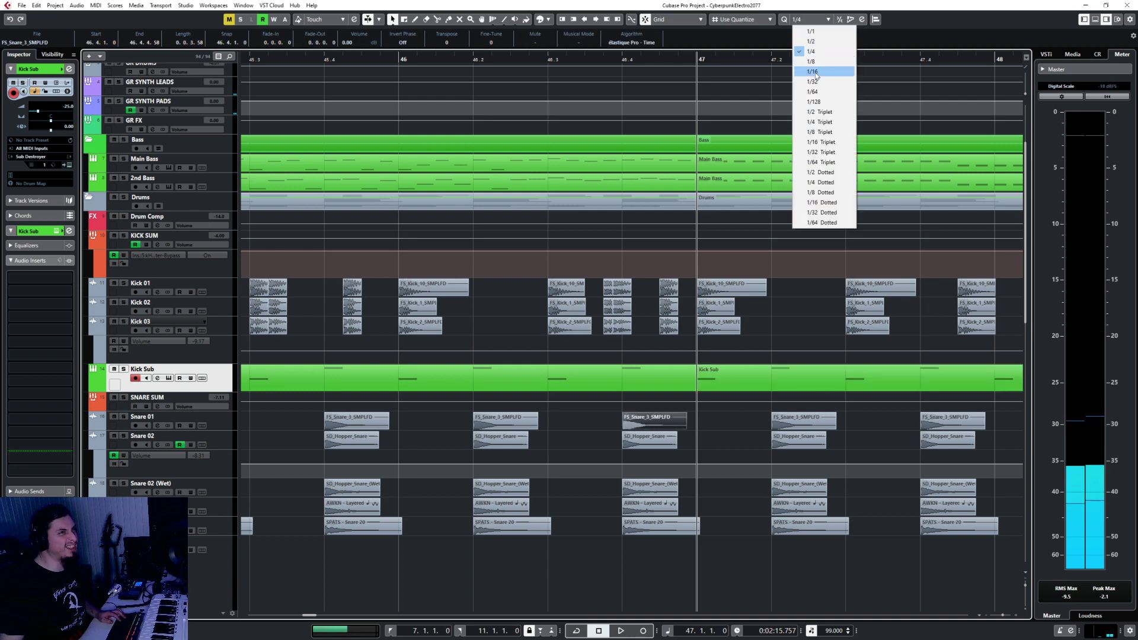
{"action": "left_click", "coordinate": [824, 71]}
{"action": "left_click_drag", "start_coordinate": [684, 426], "coordinate": [652, 445]}
{"action": "left_click", "coordinate": [661, 446]}
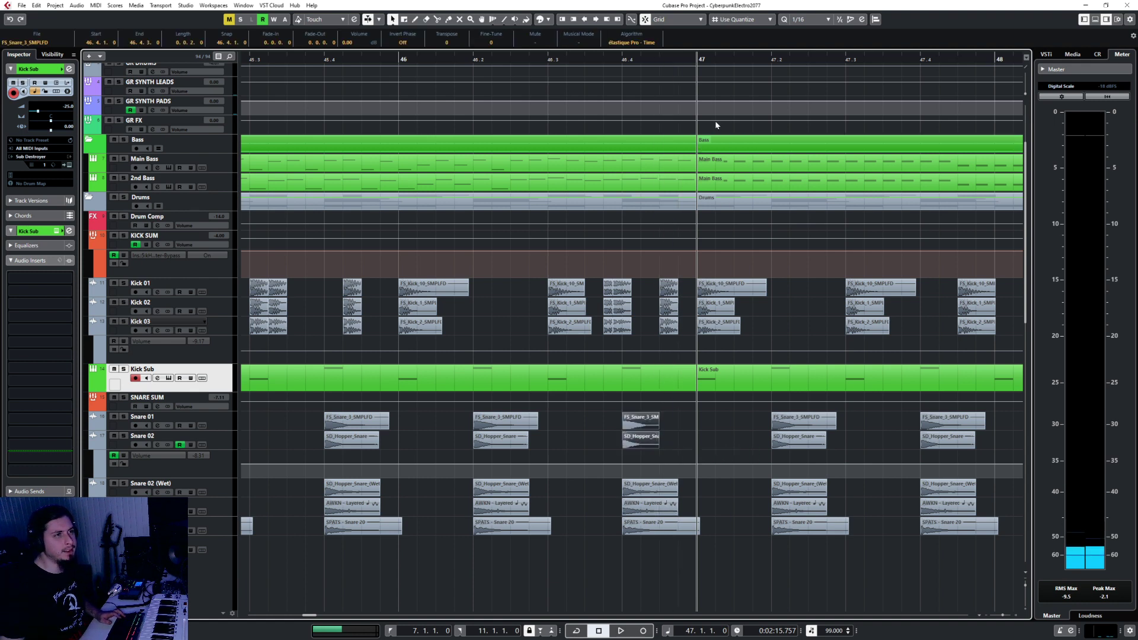
Step: Copy the shortened Snare 01 and Snare 02 hits to 46.4.4 and 46.3.2 to form a snare fill
{"action": "left_click", "coordinate": [678, 59]}
{"action": "key", "text": "ctrl+c"}
{"action": "key", "text": "ctrl+v"}
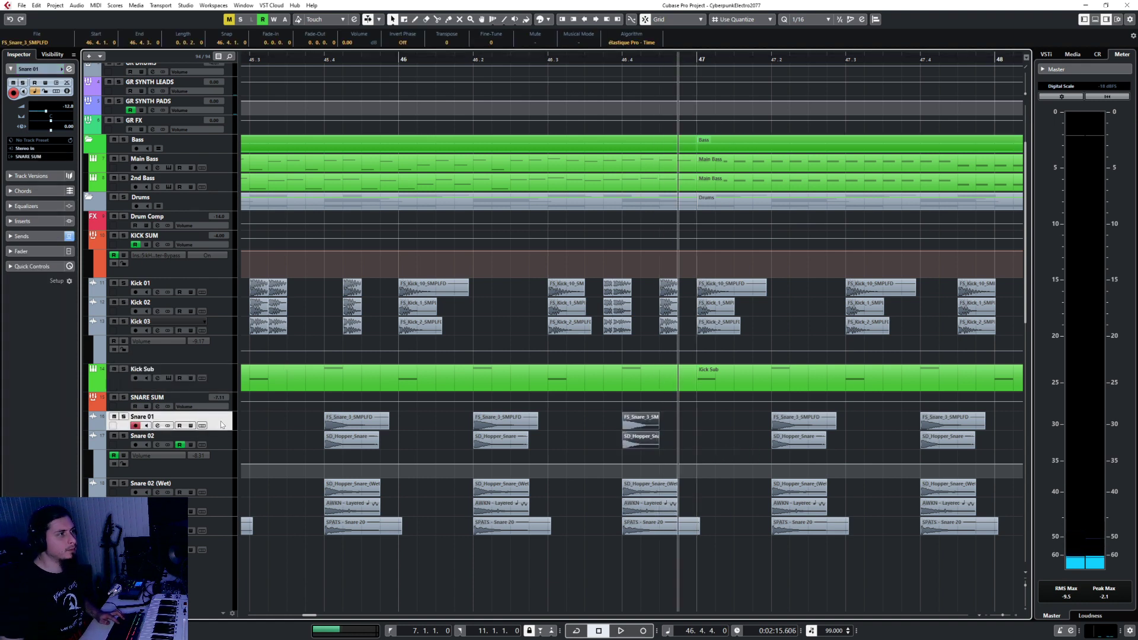
{"action": "left_click", "coordinate": [581, 59]}
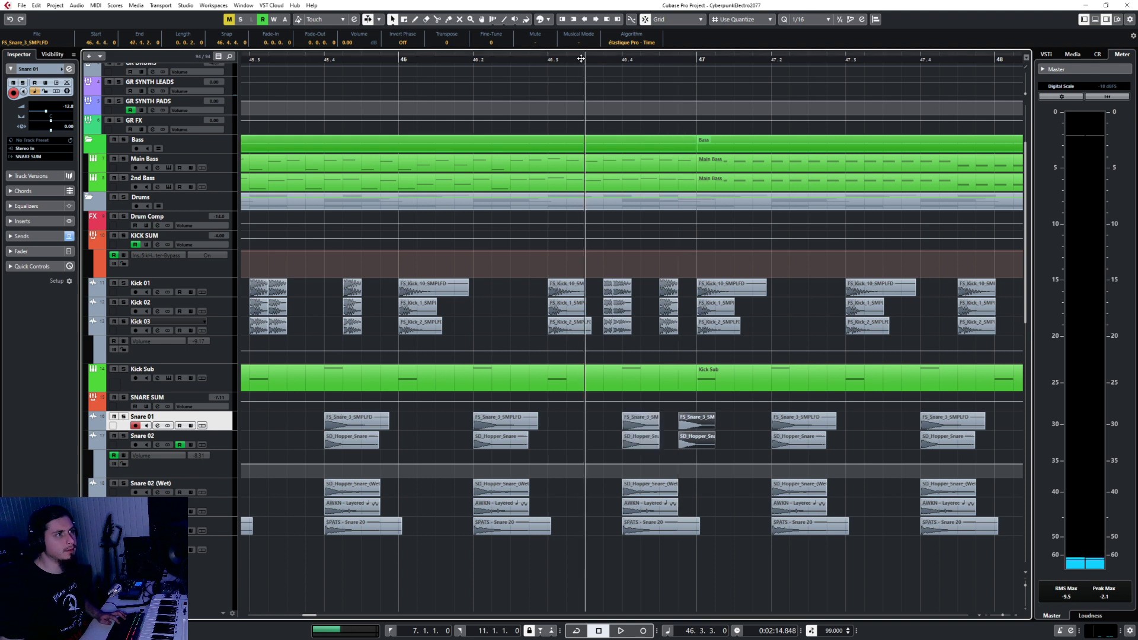
{"action": "left_click", "coordinate": [567, 59]}
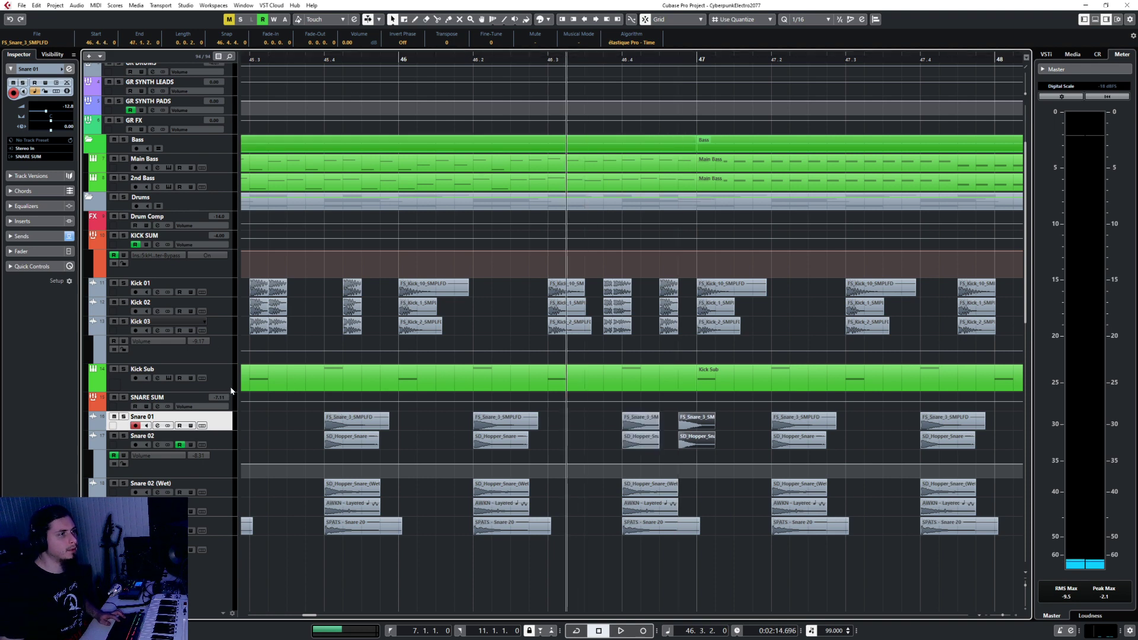
{"action": "key", "text": "ctrl+v"}
Step: Play from beat 4 of bar 45 into the next section to audition the snare fill
{"action": "left_click", "coordinate": [325, 58]}
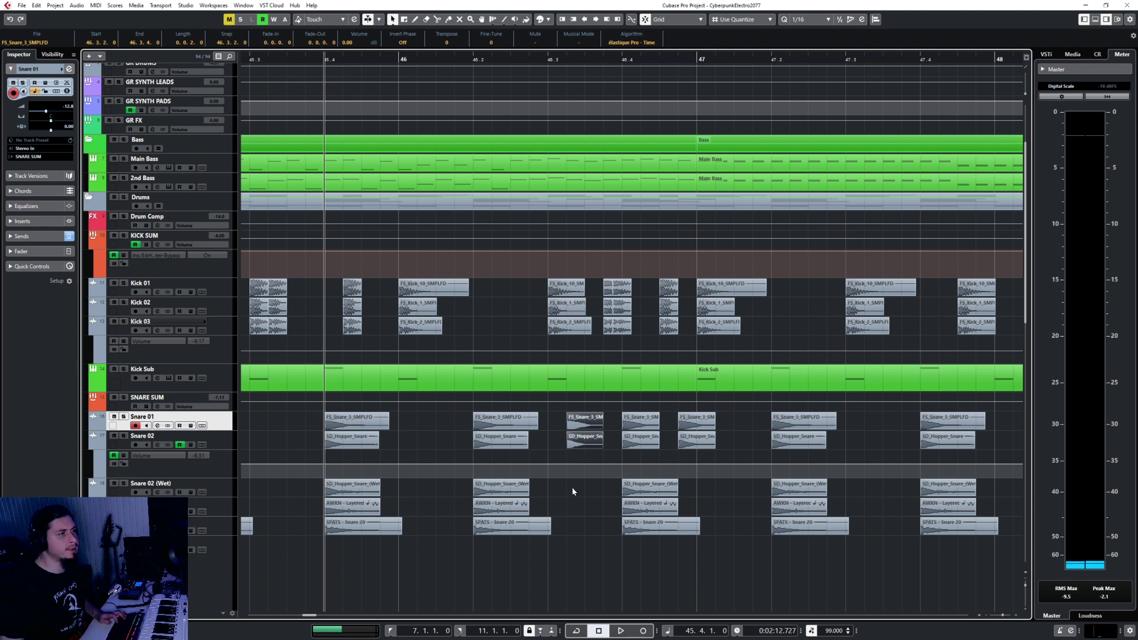
{"action": "key", "text": "space"}
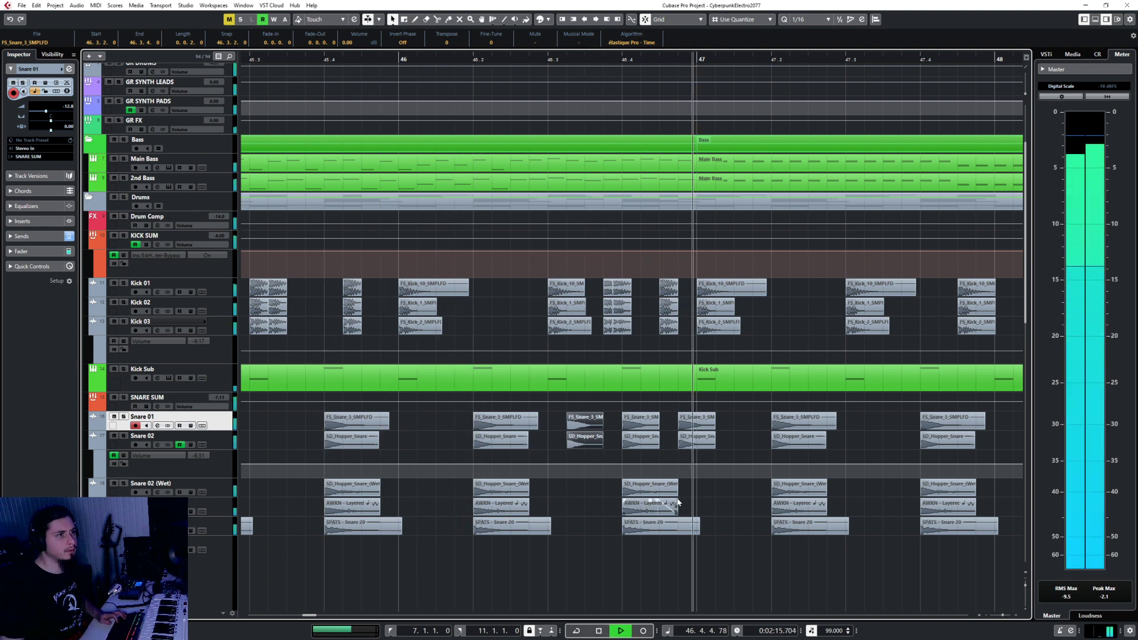
{"action": "scroll", "coordinate": [624, 500], "scroll_direction": "down", "scroll_amount": 3}
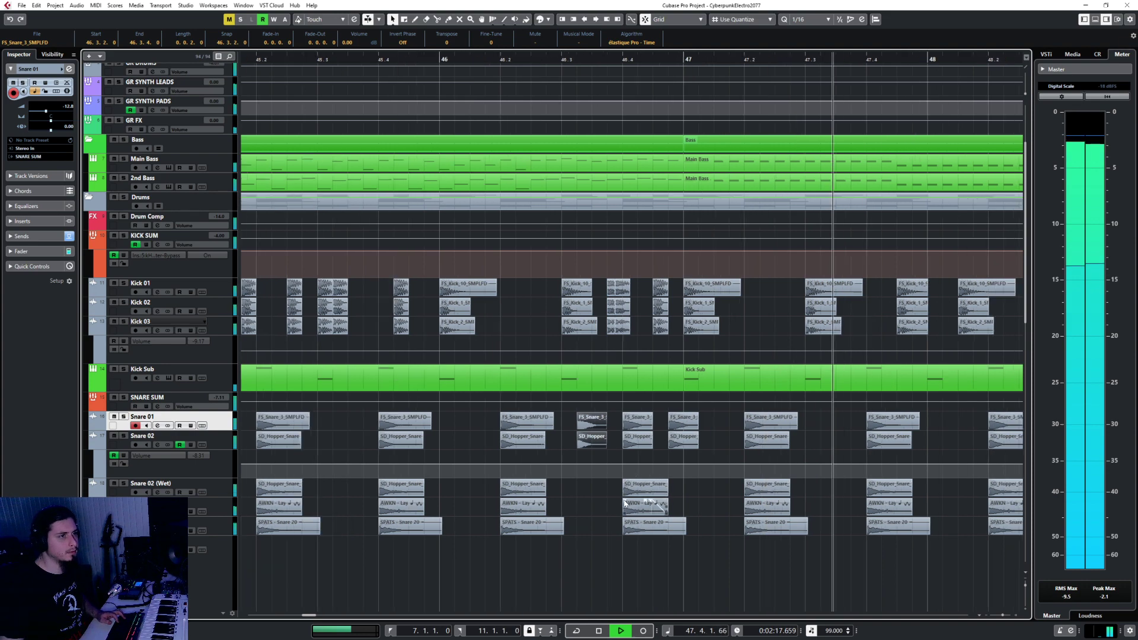
{"action": "key", "text": "space"}
Step: On a 1/1 grid, copy the three crash hits at bar 27 on Cymbal 1, 2 and 3 to bar 39
{"action": "scroll", "coordinate": [623, 500], "scroll_direction": "down", "scroll_amount": 8}
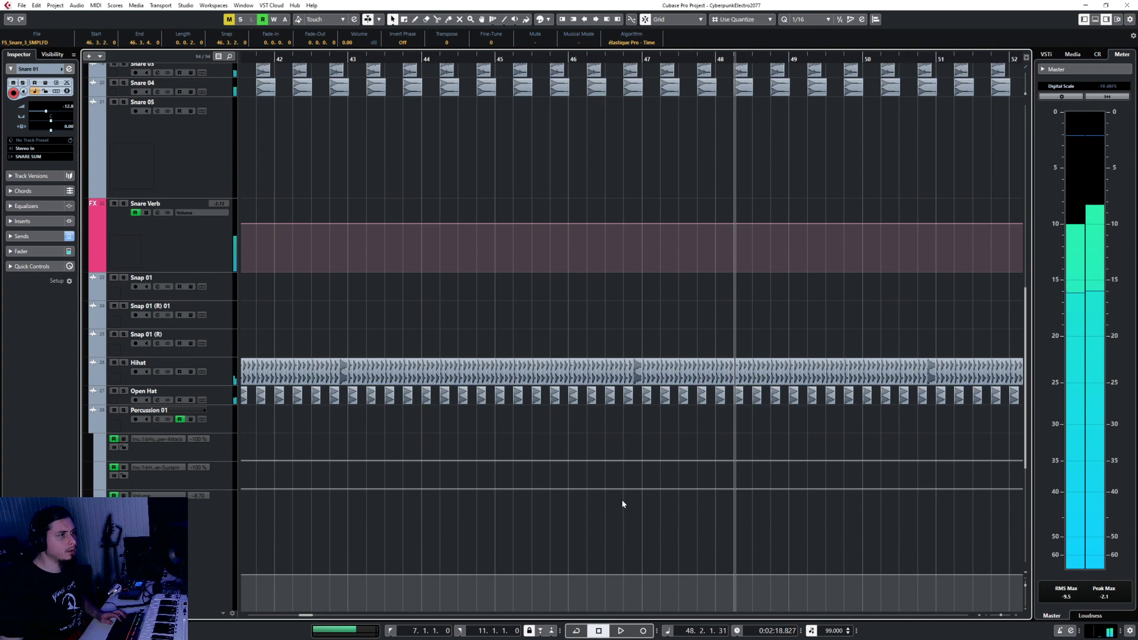
{"action": "scroll", "coordinate": [567, 417], "scroll_direction": "up", "scroll_amount": 2}
{"action": "scroll", "coordinate": [566, 419], "scroll_direction": "left", "scroll_amount": 3}
{"action": "scroll", "coordinate": [555, 408], "scroll_direction": "left", "scroll_amount": 10}
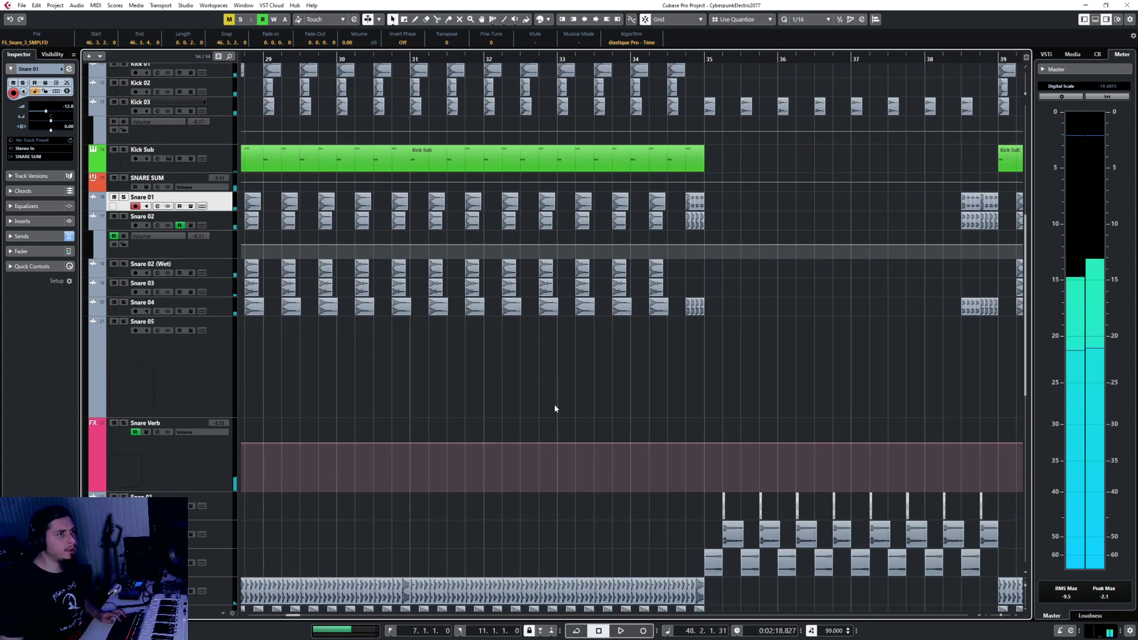
{"action": "scroll", "coordinate": [554, 400], "scroll_direction": "right", "scroll_amount": 8}
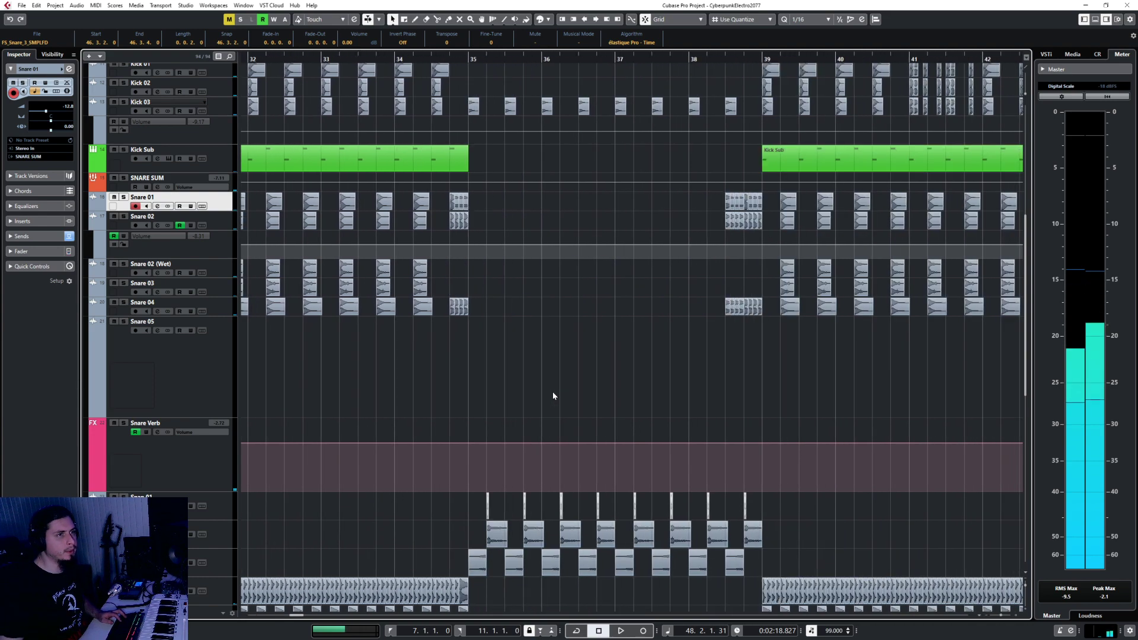
{"action": "scroll", "coordinate": [553, 396], "scroll_direction": "down", "scroll_amount": 5}
{"action": "scroll", "coordinate": [578, 448], "scroll_direction": "down", "scroll_amount": 5}
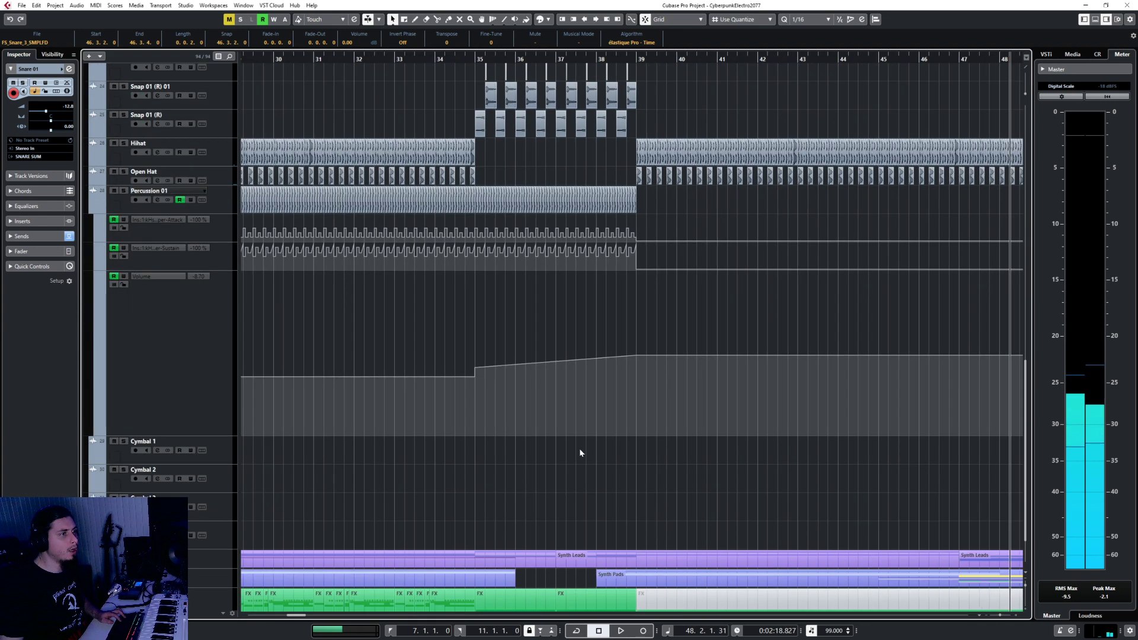
{"action": "scroll", "coordinate": [577, 449], "scroll_direction": "left", "scroll_amount": 2}
{"action": "left_click_drag", "start_coordinate": [490, 452], "coordinate": [396, 506]}
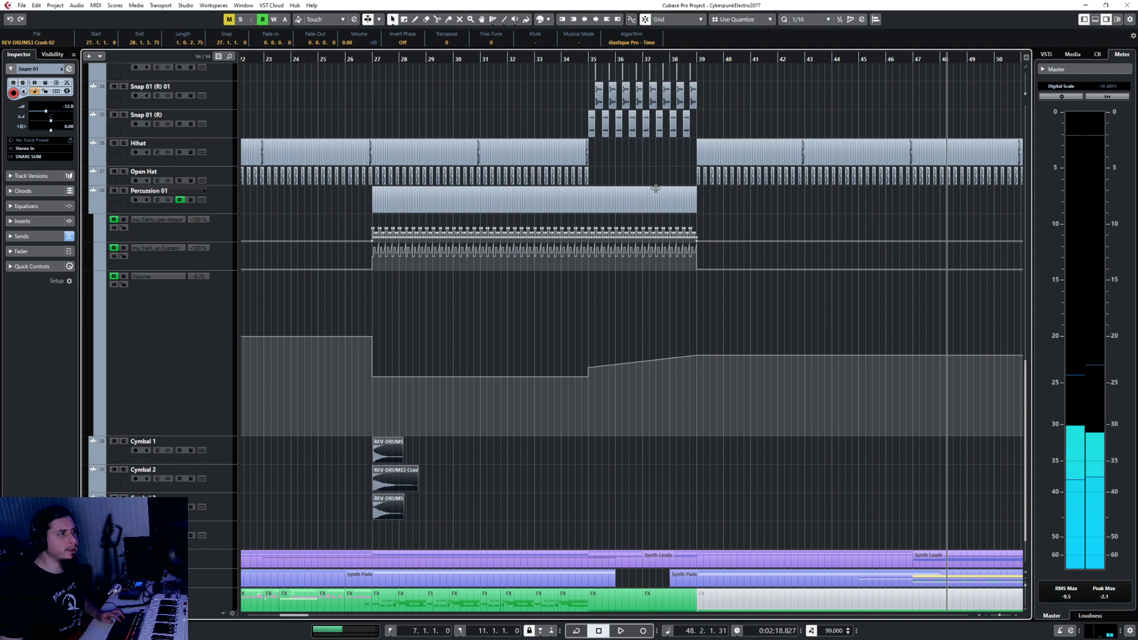
{"action": "left_click", "coordinate": [807, 19]}
{"action": "left_click", "coordinate": [801, 29]}
{"action": "scroll", "coordinate": [682, 501], "scroll_direction": "up", "scroll_amount": 3}
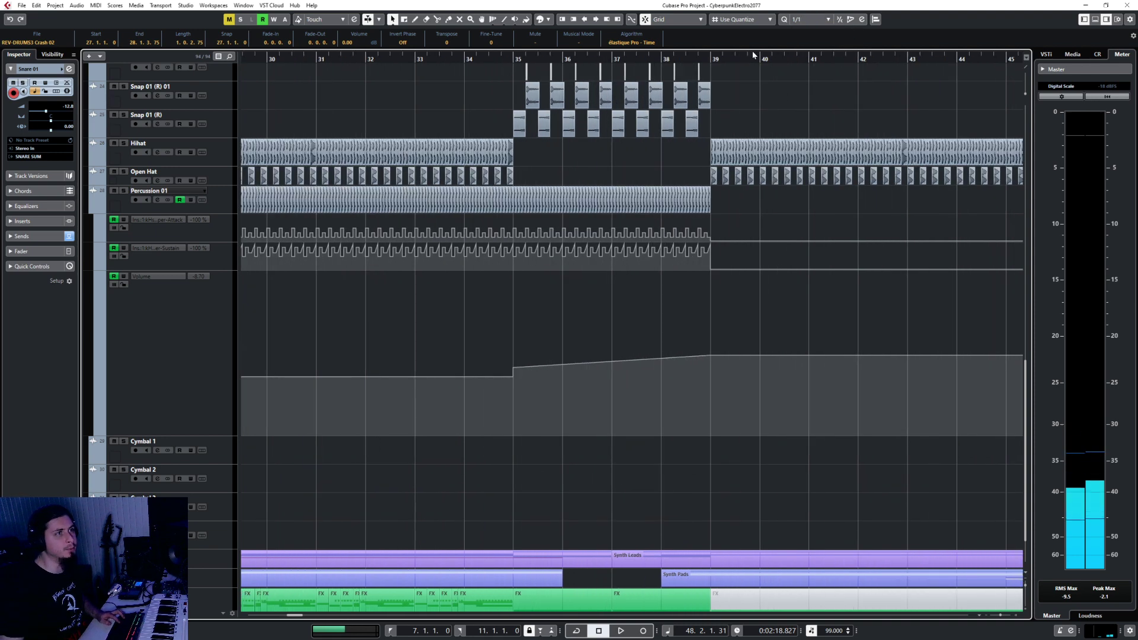
{"action": "left_click", "coordinate": [717, 55]}
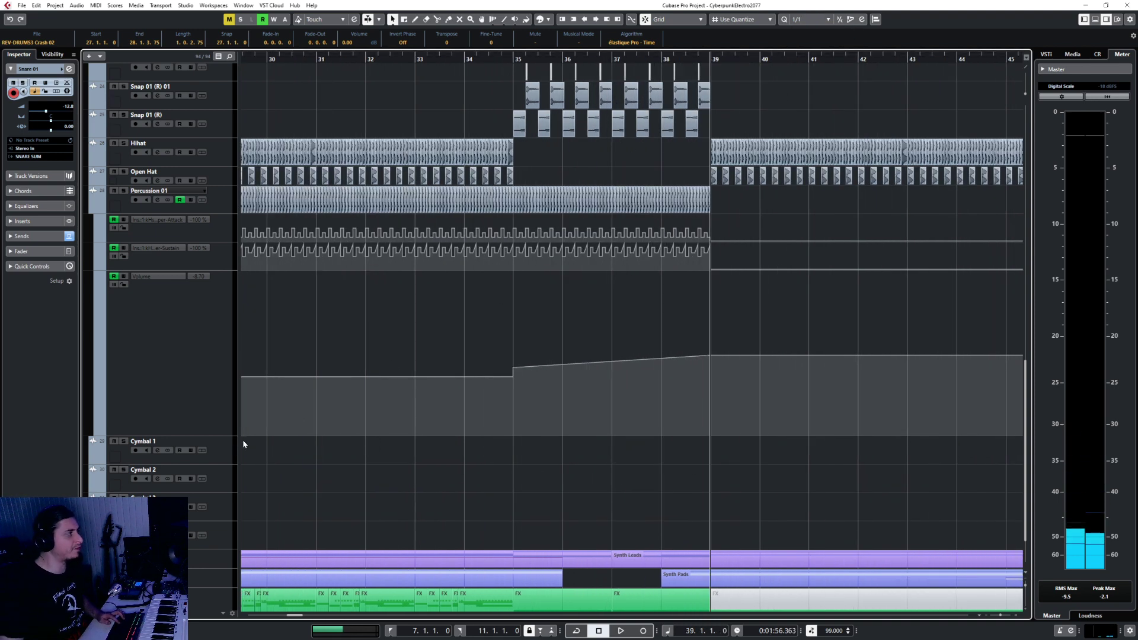
{"action": "left_click", "coordinate": [219, 453]}
{"action": "key", "text": "ctrl+v"}
Step: Paste the same three crash hits at bar 47, the start of Chorus 2
{"action": "scroll", "coordinate": [613, 508], "scroll_direction": "down", "scroll_amount": 3}
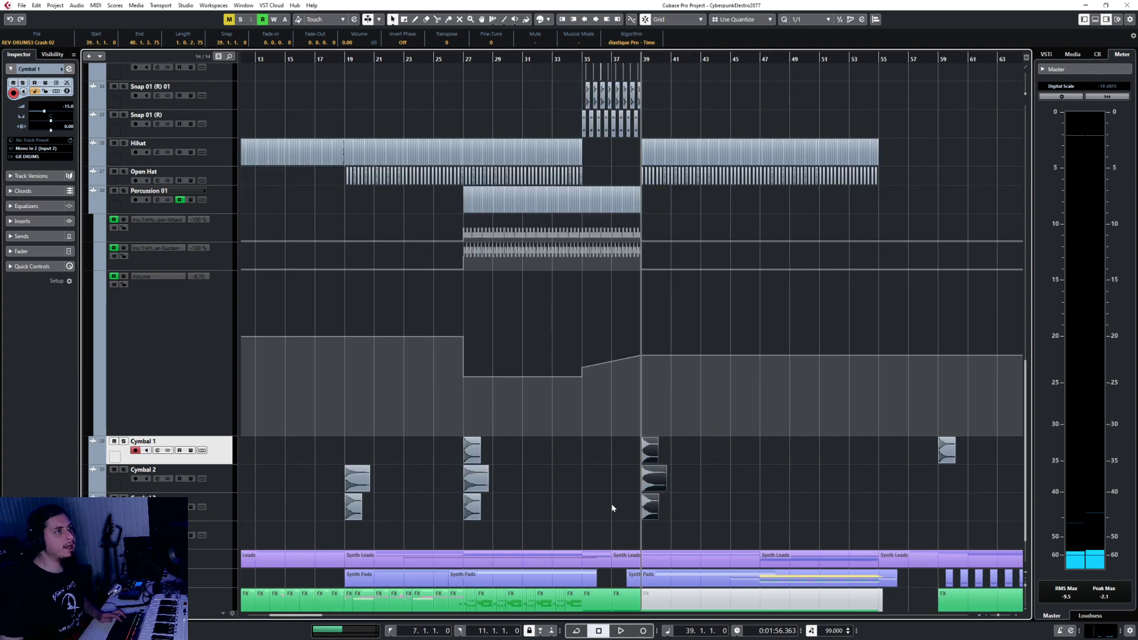
{"action": "scroll", "coordinate": [612, 508], "scroll_direction": "up", "scroll_amount": 4}
{"action": "scroll", "coordinate": [546, 510], "scroll_direction": "up", "scroll_amount": 5}
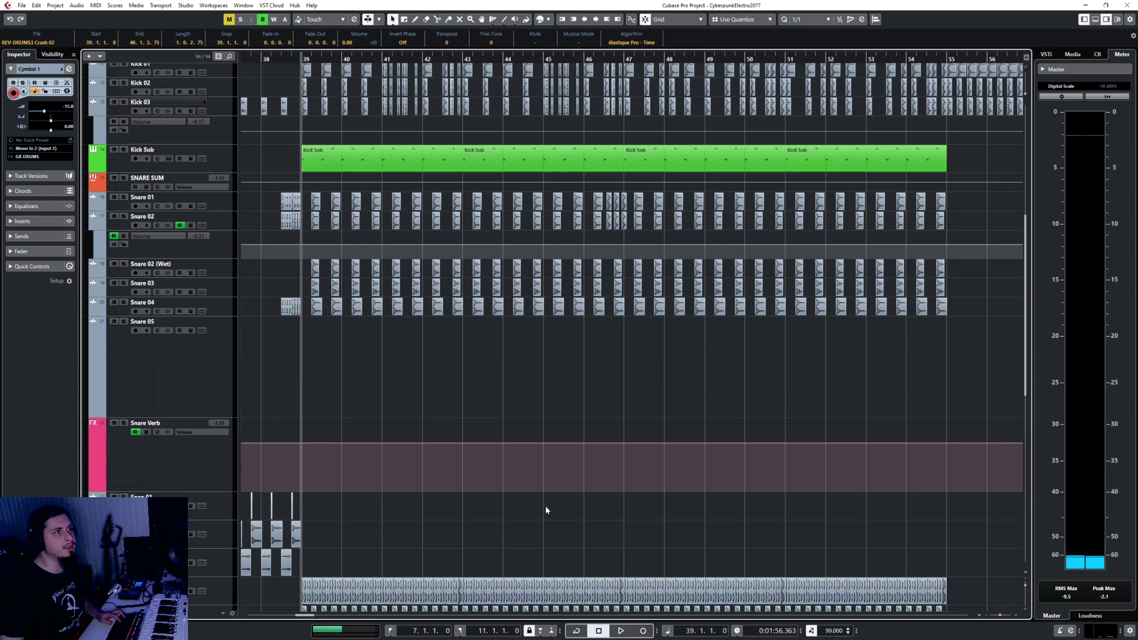
{"action": "left_click", "coordinate": [623, 56]}
{"action": "scroll", "coordinate": [635, 409], "scroll_direction": "down", "scroll_amount": 10}
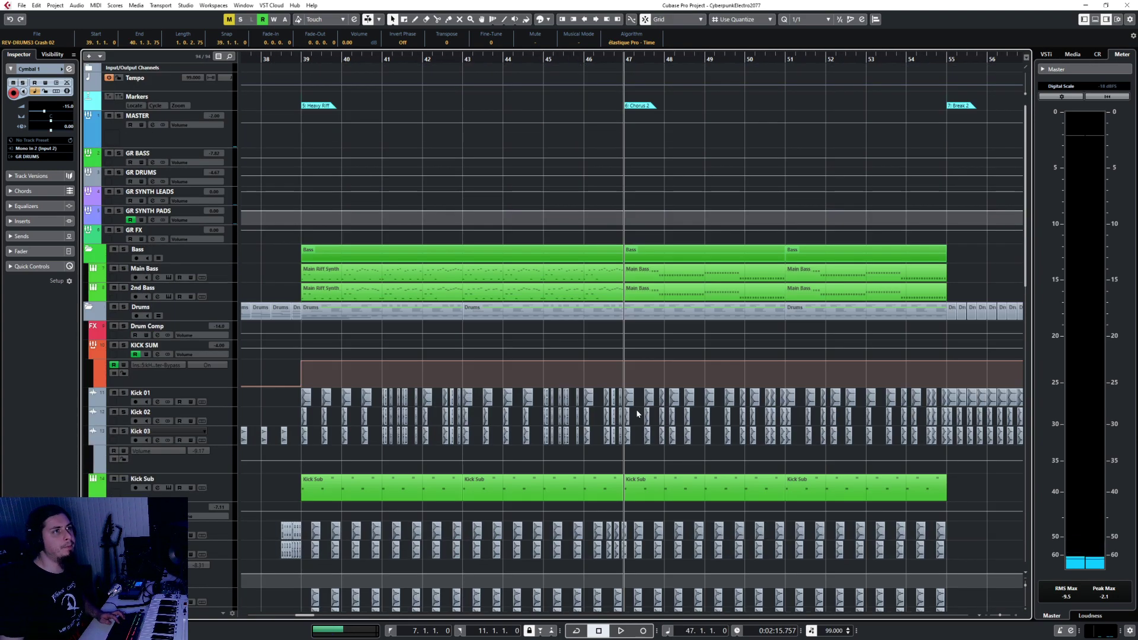
{"action": "key", "text": "ctrl+v"}
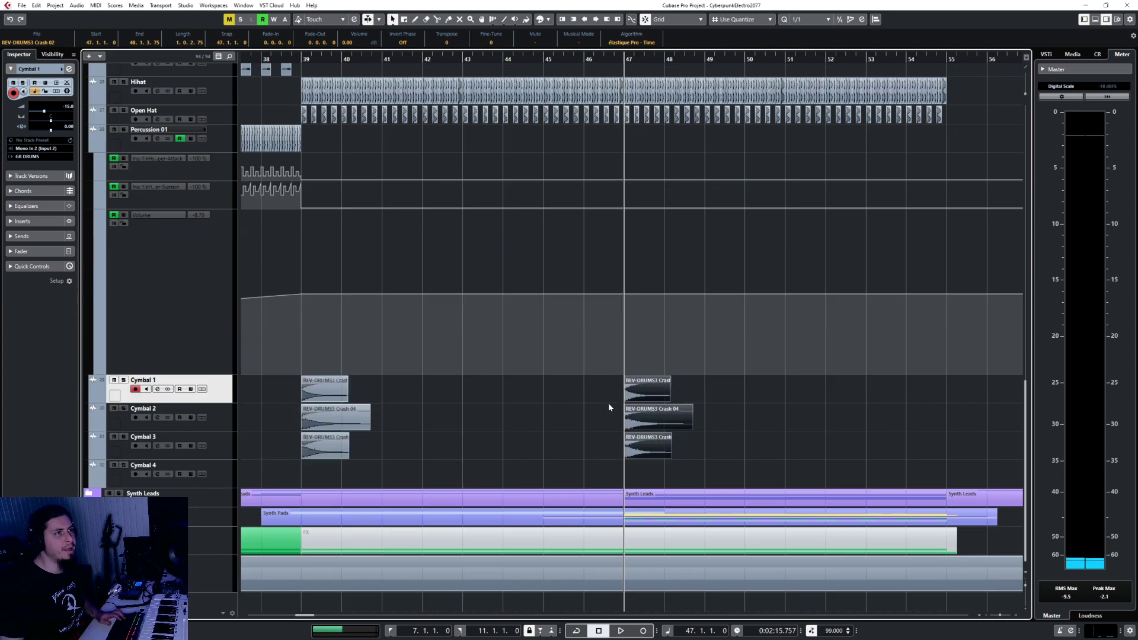
Step: Play from bar 43 into bar 48 to audition the kicks, snare fill and crashes going into Chorus 2
{"action": "left_click", "coordinate": [465, 59]}
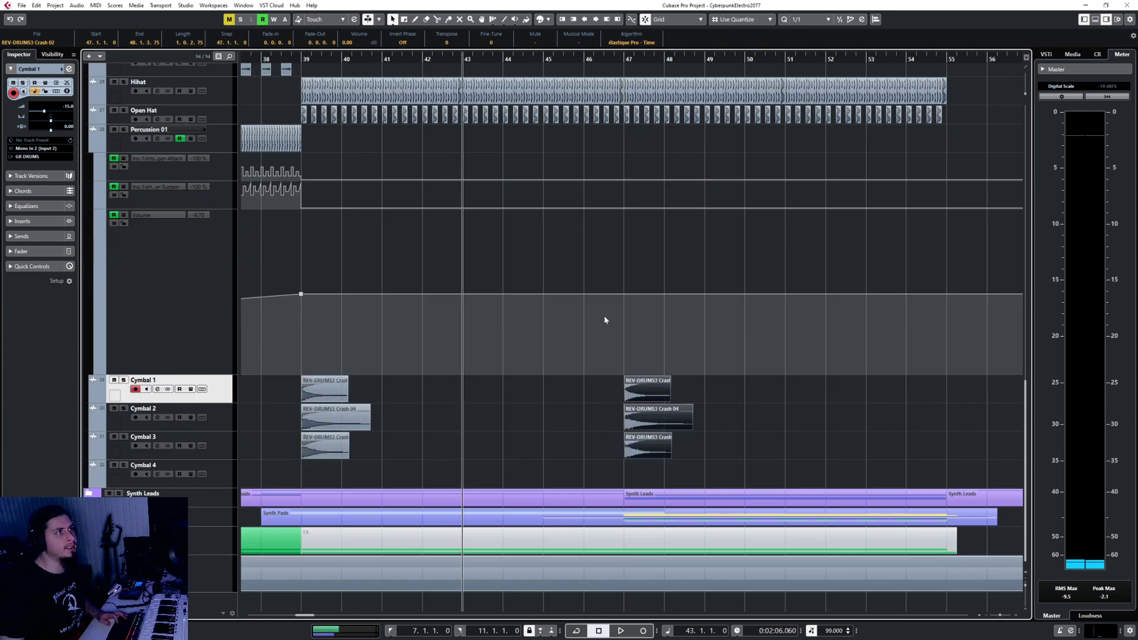
{"action": "scroll", "coordinate": [616, 335], "scroll_direction": "up", "scroll_amount": 8}
{"action": "scroll", "coordinate": [616, 335], "scroll_direction": "up", "scroll_amount": 3, "text": "ctrl"}
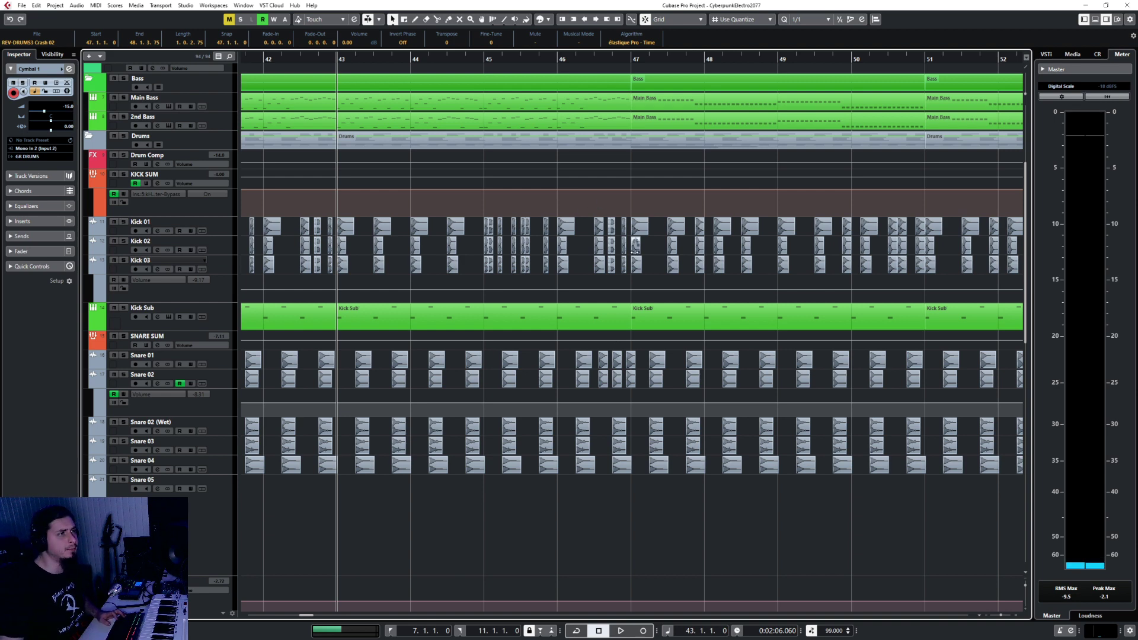
{"action": "key", "text": "space"}
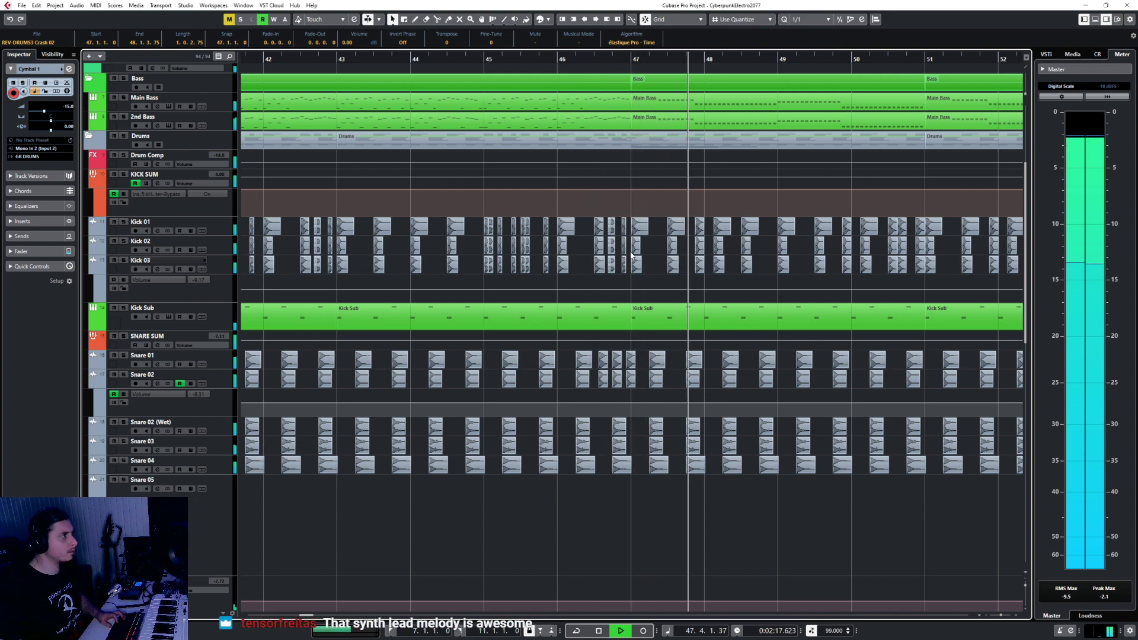
{"action": "scroll", "coordinate": [632, 255], "scroll_direction": "up", "scroll_amount": 3}
{"action": "key", "text": "g"}
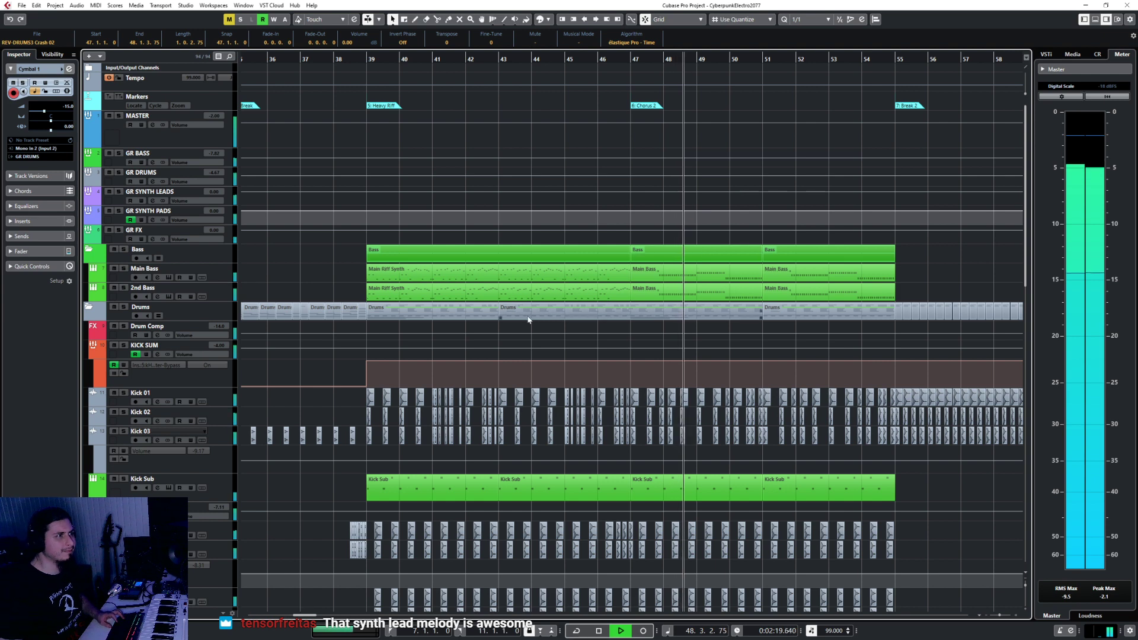
{"action": "key", "text": "space"}
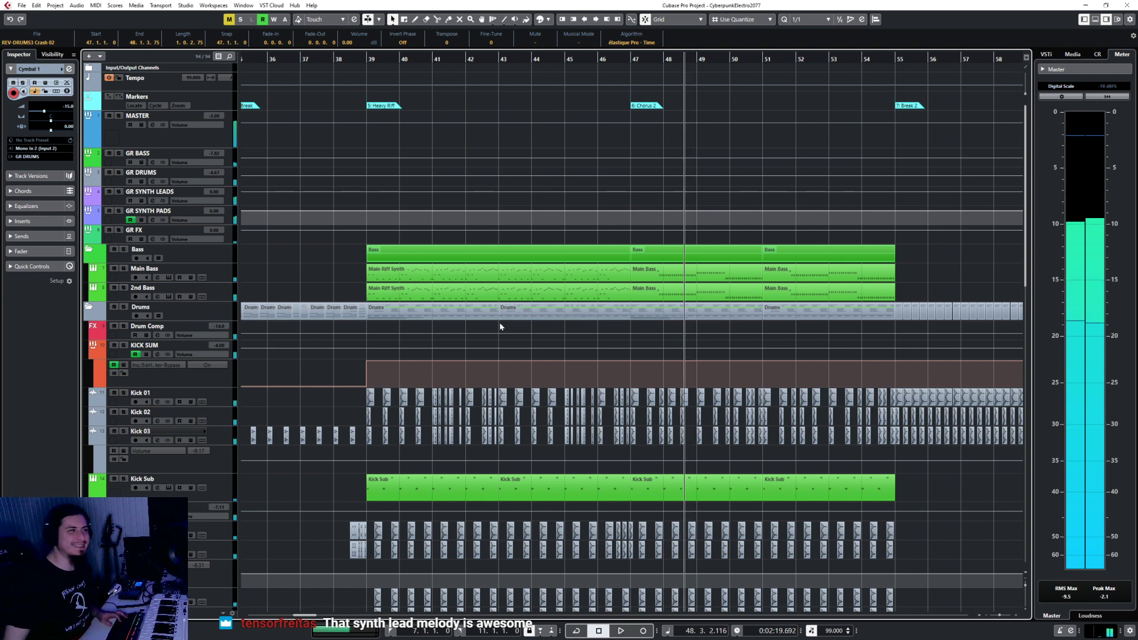
Step: Collapse the Drums folder and expand the Synth Leads folder
{"action": "left_click", "coordinate": [92, 306]}
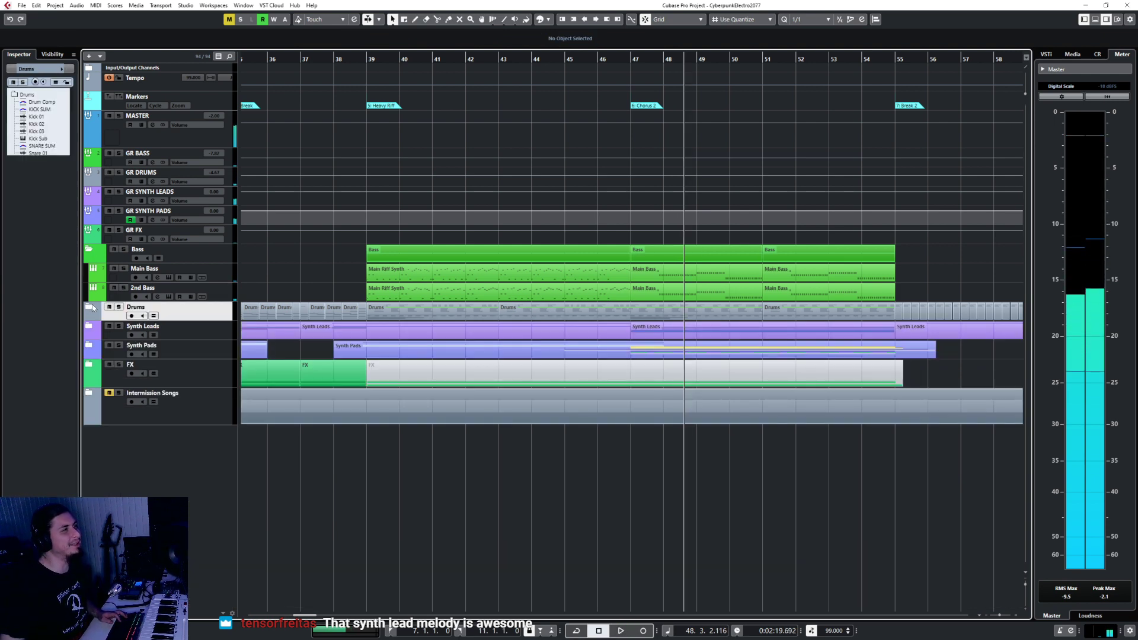
{"action": "left_click", "coordinate": [96, 331]}
{"action": "left_click", "coordinate": [91, 327]}
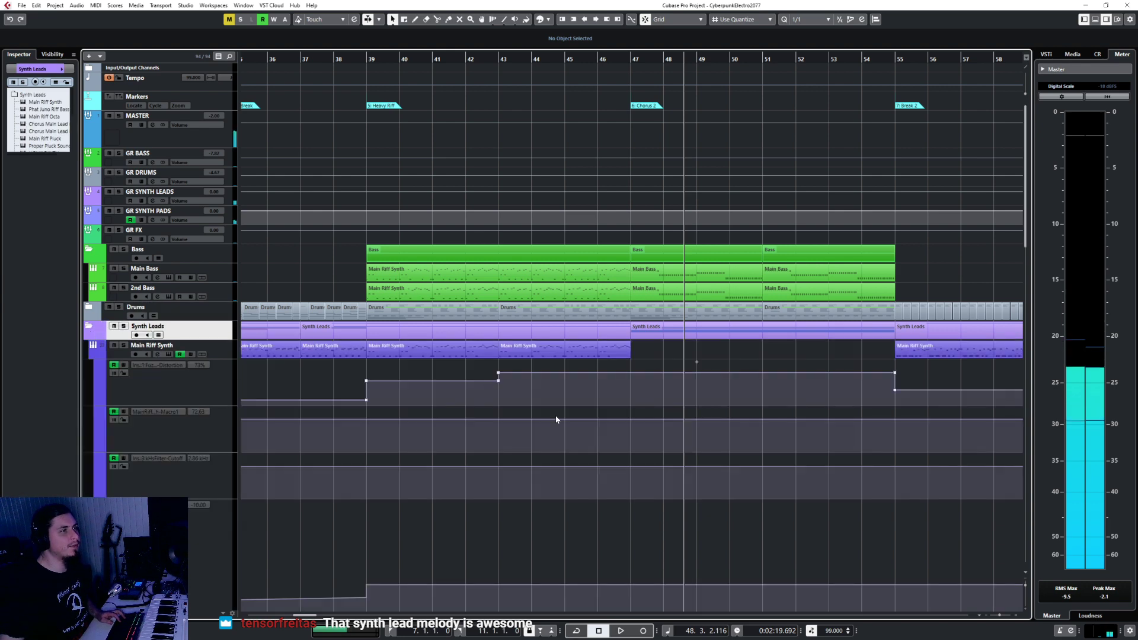
Step: Solo the Main Riff Synth track and audition it from bar 39, the start of the Heavy Riff
{"action": "scroll", "coordinate": [511, 357], "scroll_direction": "up", "scroll_amount": 4}
{"action": "scroll", "coordinate": [511, 357], "scroll_direction": "left", "scroll_amount": 5}
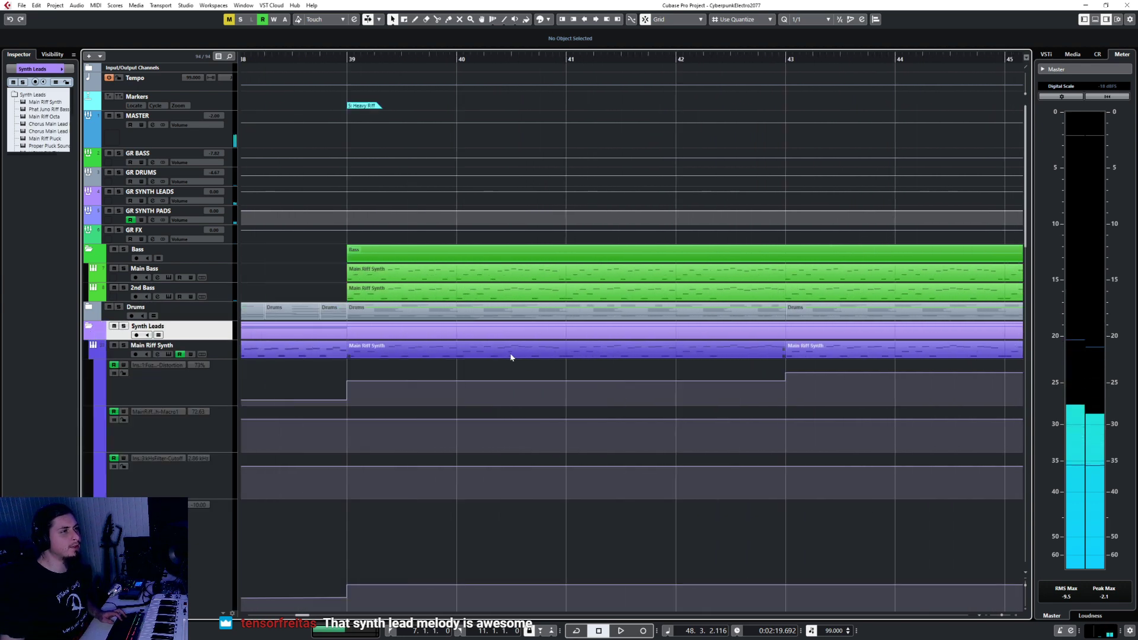
{"action": "left_click", "coordinate": [220, 351]}
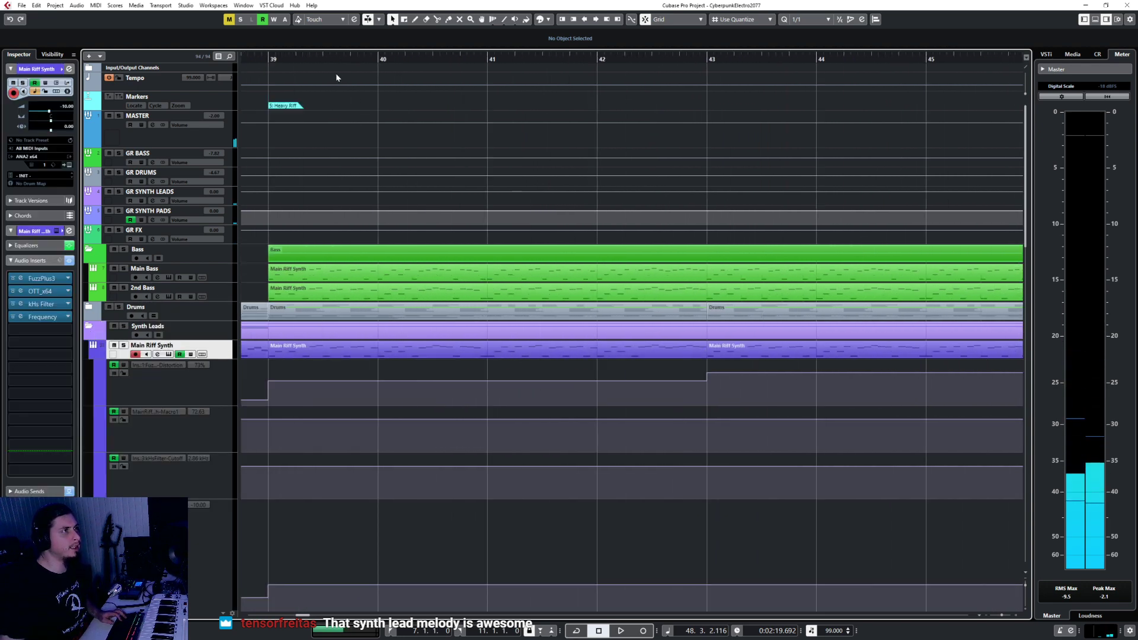
{"action": "left_click", "coordinate": [274, 60]}
{"action": "key", "text": "s"}
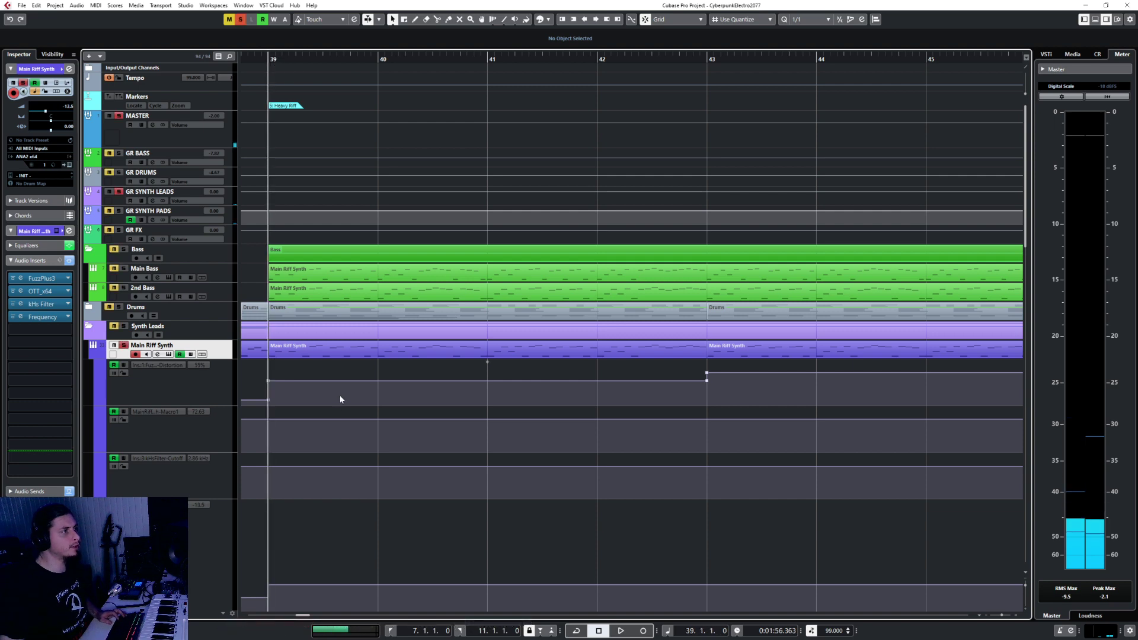
{"action": "scroll", "coordinate": [584, 393], "scroll_direction": "down", "scroll_amount": 4}
{"action": "double_click", "coordinate": [686, 353]}
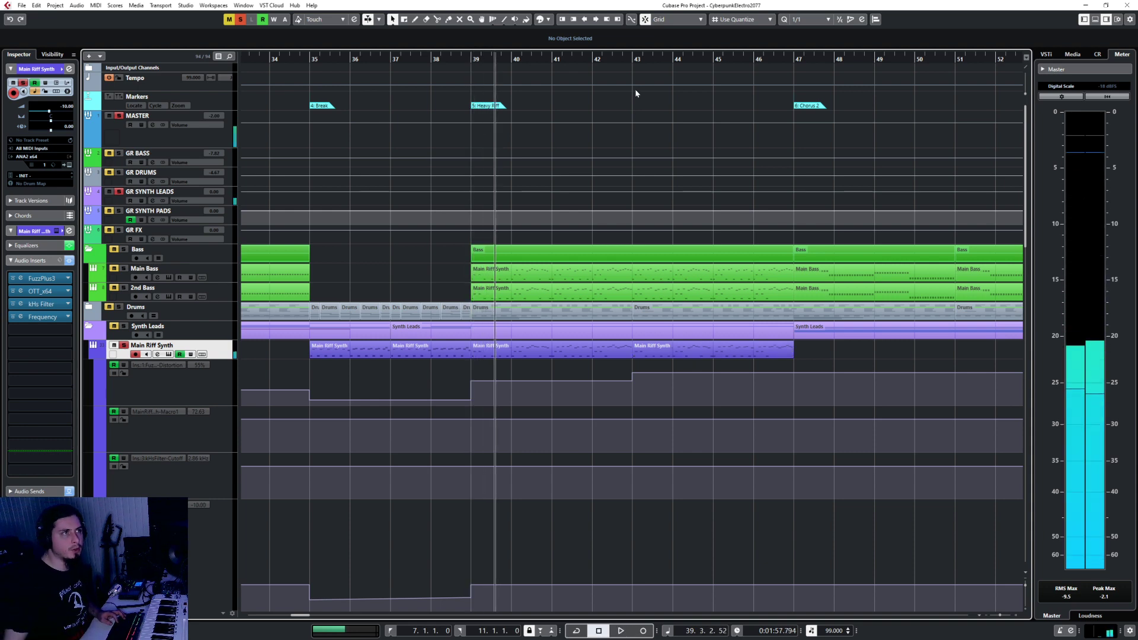
Step: Play from bar 43 to bar 47, soloing Main Riff Synth first and Phat Juno Riff Bass second
{"action": "left_click", "coordinate": [634, 60]}
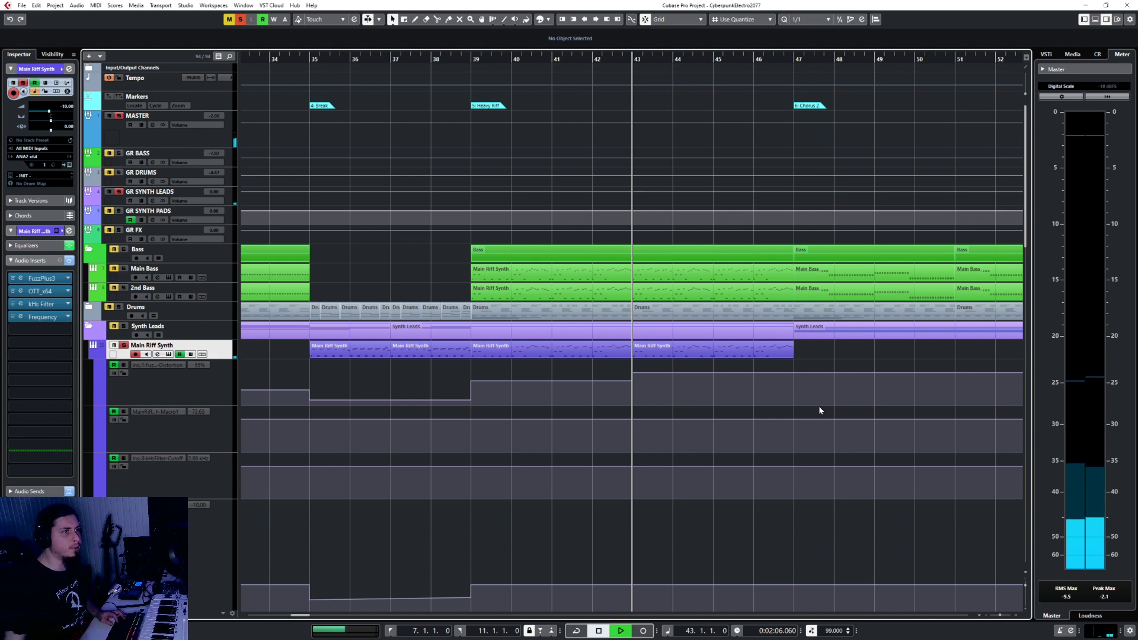
{"action": "scroll", "coordinate": [789, 439], "scroll_direction": "down", "scroll_amount": 5}
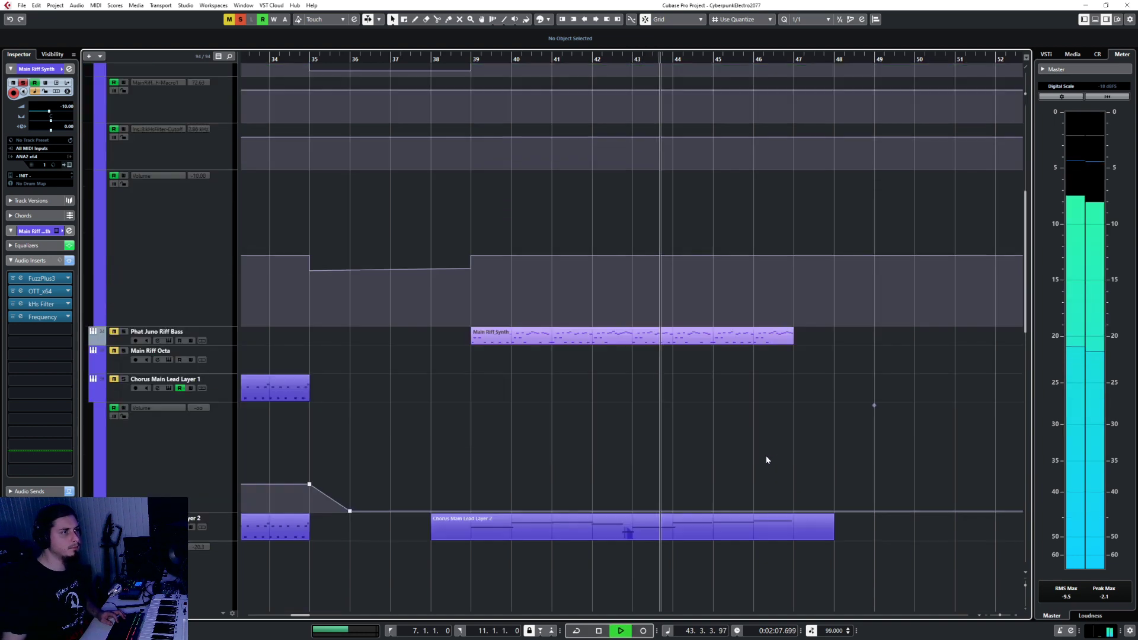
{"action": "scroll", "coordinate": [766, 460], "scroll_direction": "up", "scroll_amount": 3}
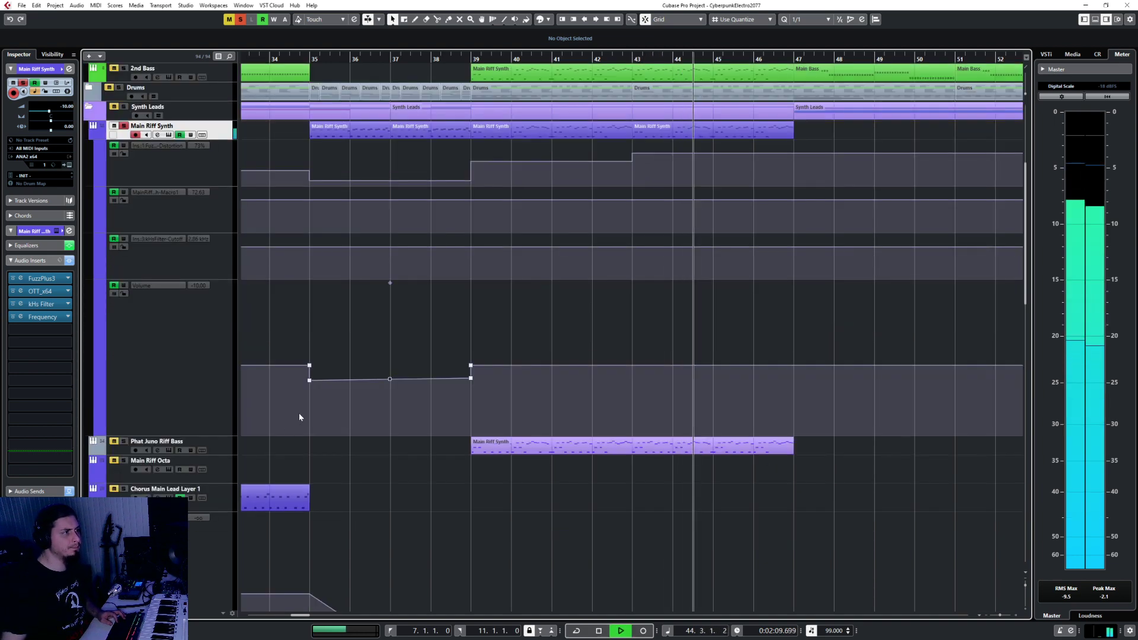
{"action": "left_click", "coordinate": [218, 443]}
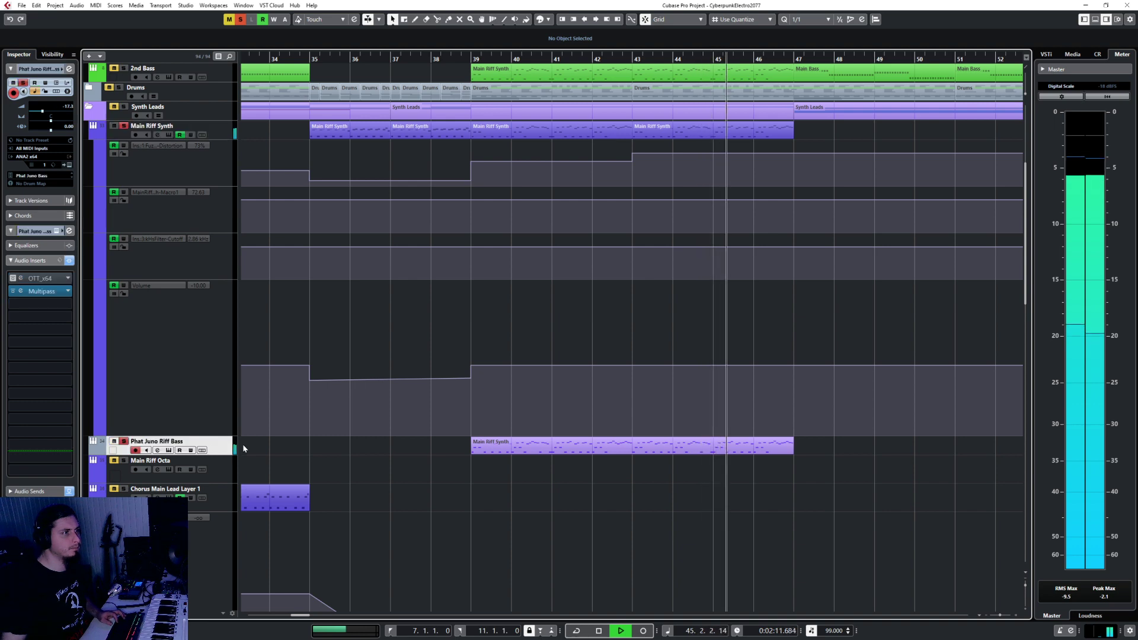
{"action": "left_click", "coordinate": [678, 451]}
{"action": "scroll", "coordinate": [604, 493], "scroll_direction": "down", "scroll_amount": 3}
{"action": "scroll", "coordinate": [603, 493], "scroll_direction": "up", "scroll_amount": 2}
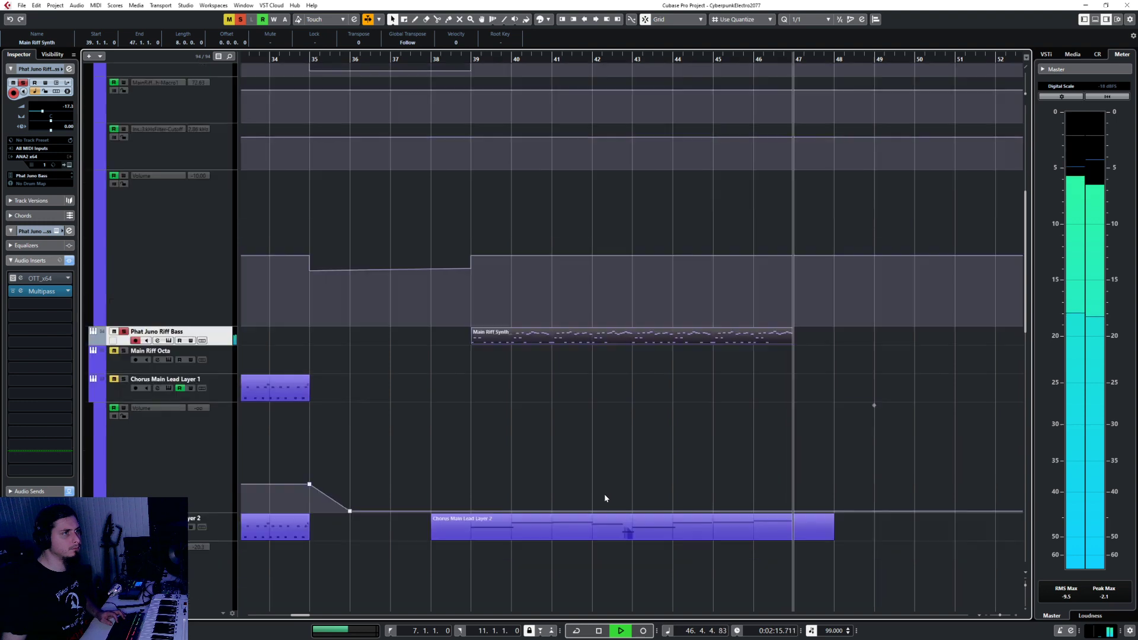
{"action": "key", "text": "space"}
Step: Turn off the solo and review the remaining synth lead tracks around the Heavy Riff for a layer to add
{"action": "scroll", "coordinate": [577, 430], "scroll_direction": "up", "scroll_amount": 4}
{"action": "left_click", "coordinate": [218, 256]}
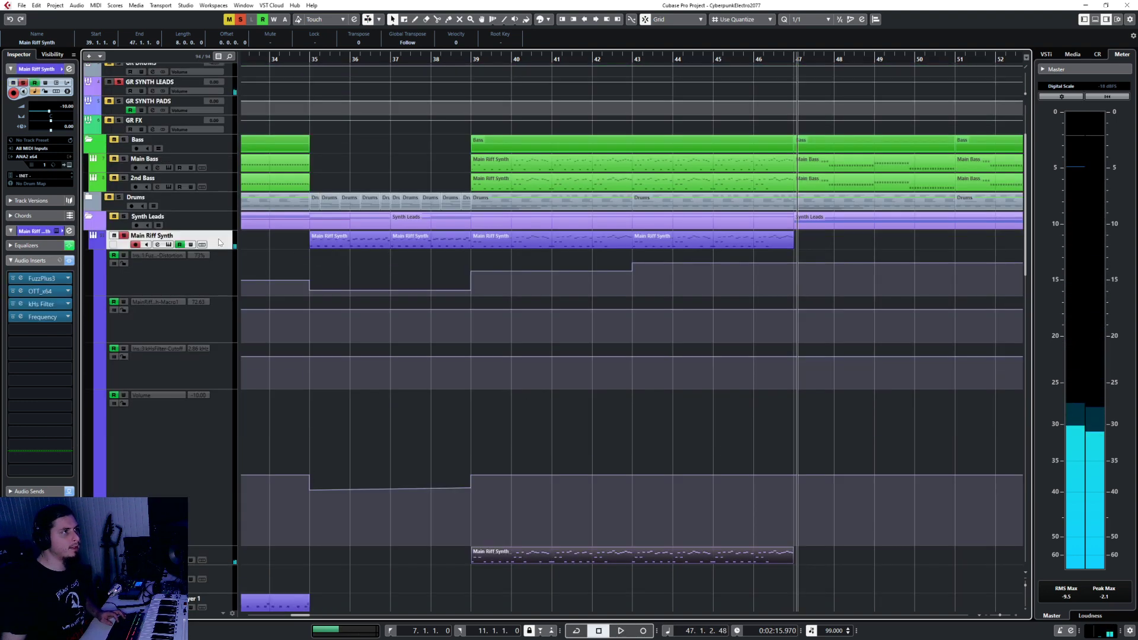
{"action": "scroll", "coordinate": [647, 418], "scroll_direction": "down", "scroll_amount": 7}
{"action": "scroll", "coordinate": [651, 422], "scroll_direction": "down", "scroll_amount": 4}
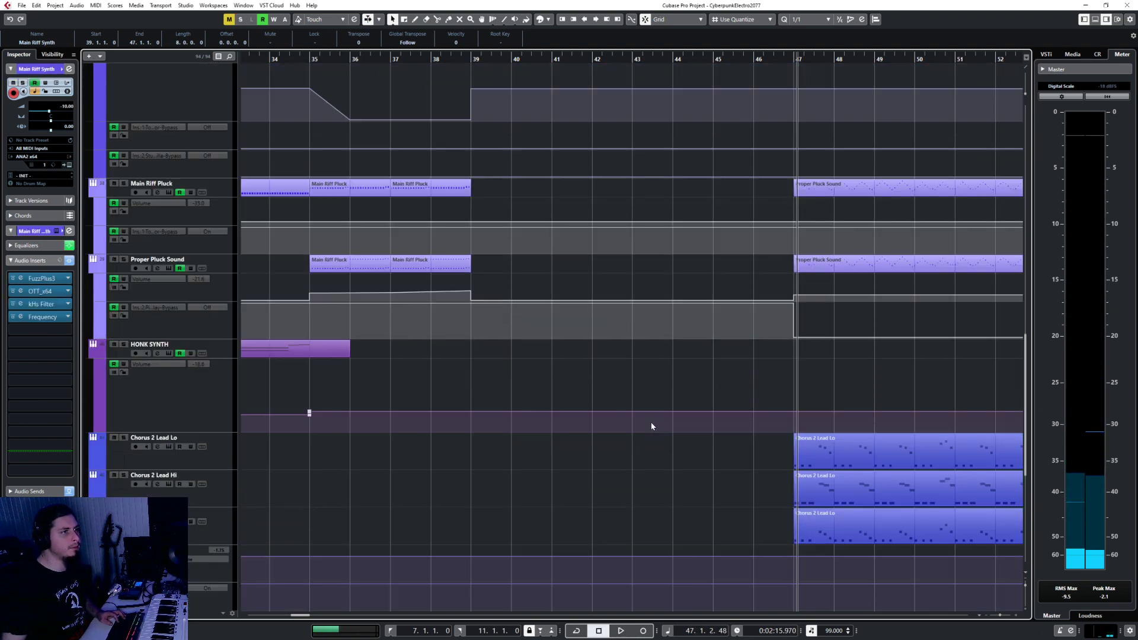
{"action": "scroll", "coordinate": [625, 442], "scroll_direction": "down", "scroll_amount": 2, "text": "ctrl"}
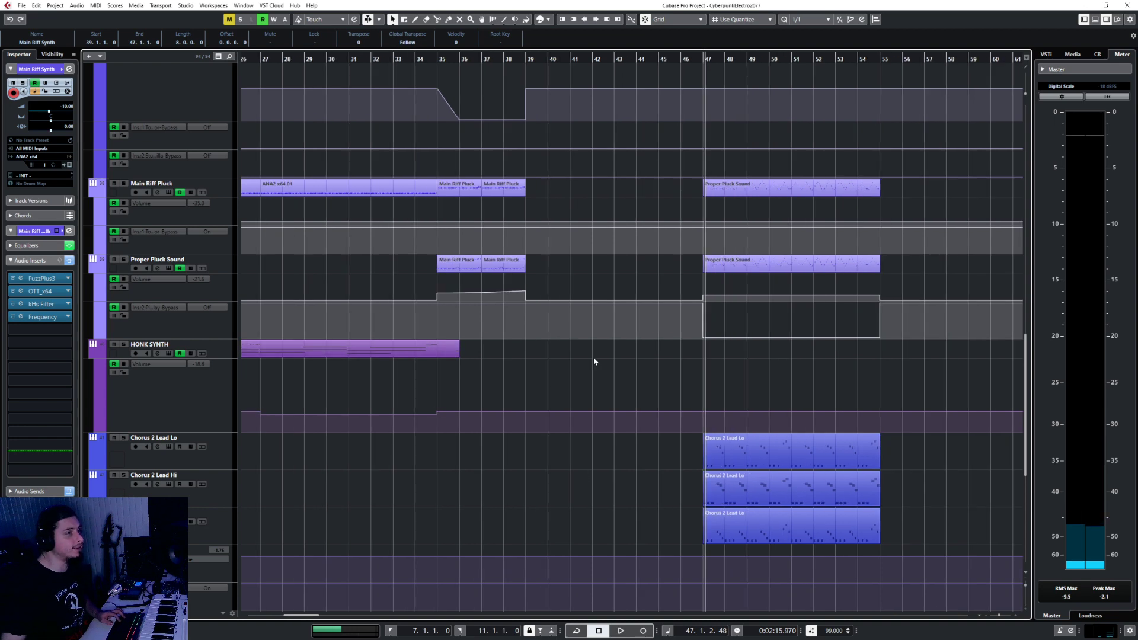
{"action": "scroll", "coordinate": [594, 358], "scroll_direction": "up", "scroll_amount": 2, "text": "ctrl"}
{"action": "scroll", "coordinate": [594, 358], "scroll_direction": "up", "scroll_amount": 4}
{"action": "scroll", "coordinate": [682, 260], "scroll_direction": "up", "scroll_amount": 3}
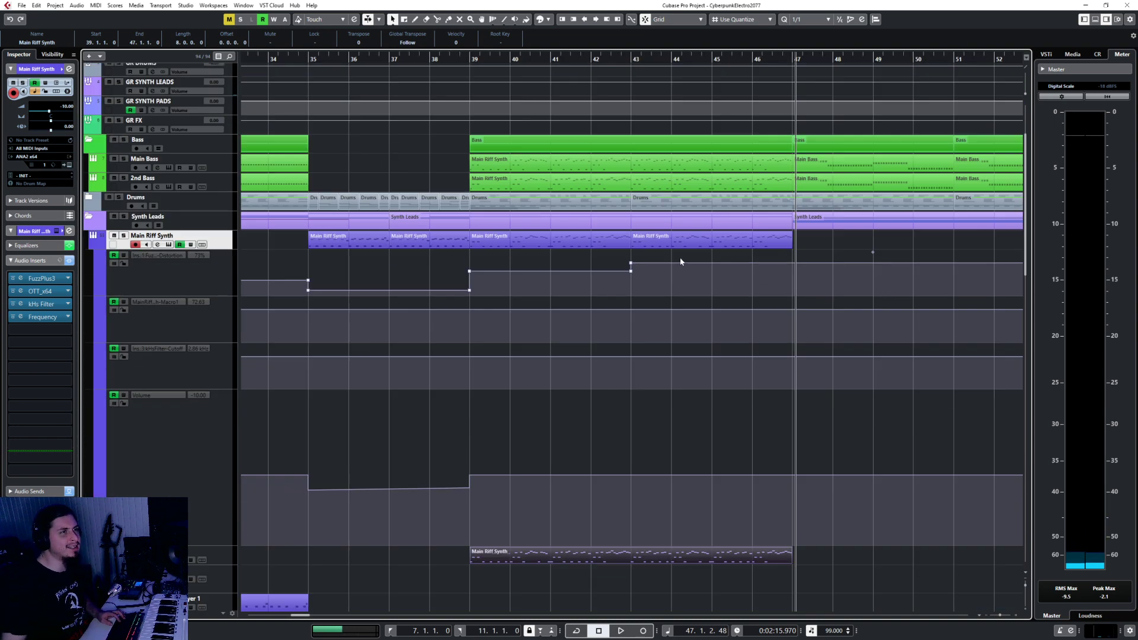
Step: Copy the Main Riff Synth part at bar 43 to the HONK SYNTH track at bar 43 and check its notes
{"action": "left_click", "coordinate": [681, 241]}
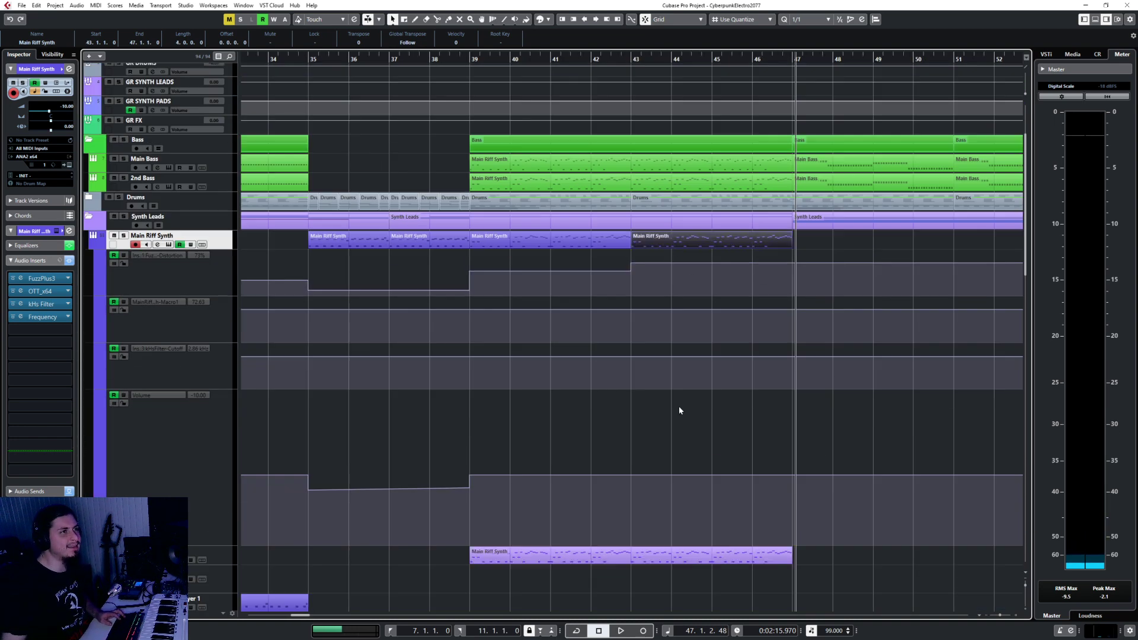
{"action": "left_click", "coordinate": [632, 57]}
{"action": "scroll", "coordinate": [604, 380], "scroll_direction": "down", "scroll_amount": 6}
{"action": "scroll", "coordinate": [601, 414], "scroll_direction": "down", "scroll_amount": 6}
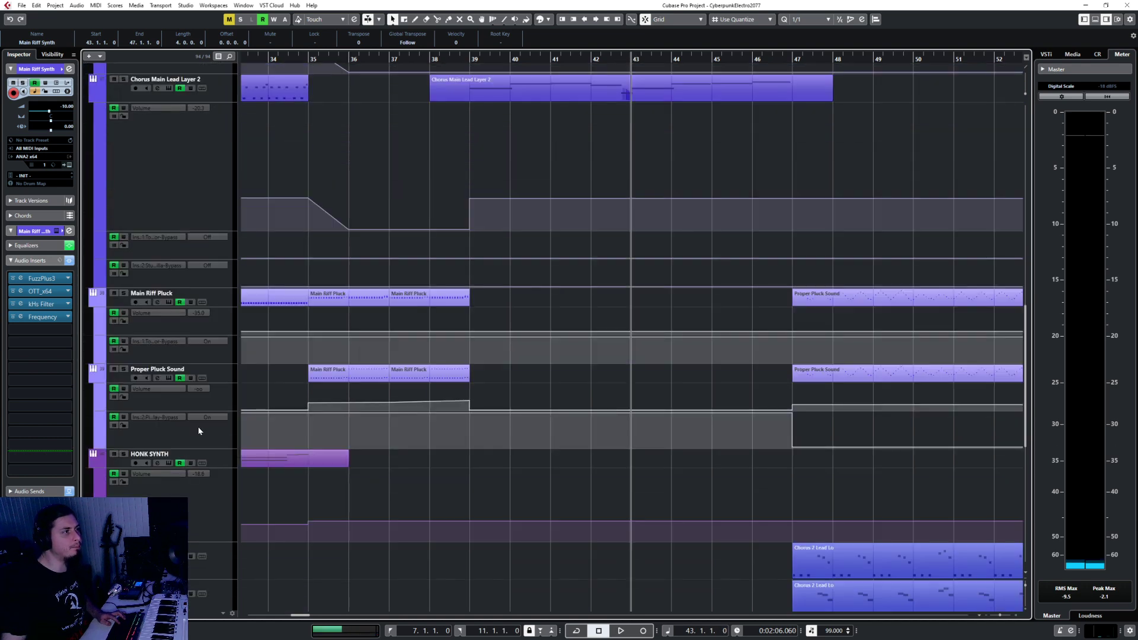
{"action": "left_click", "coordinate": [217, 464]}
{"action": "key", "text": "ctrl+v"}
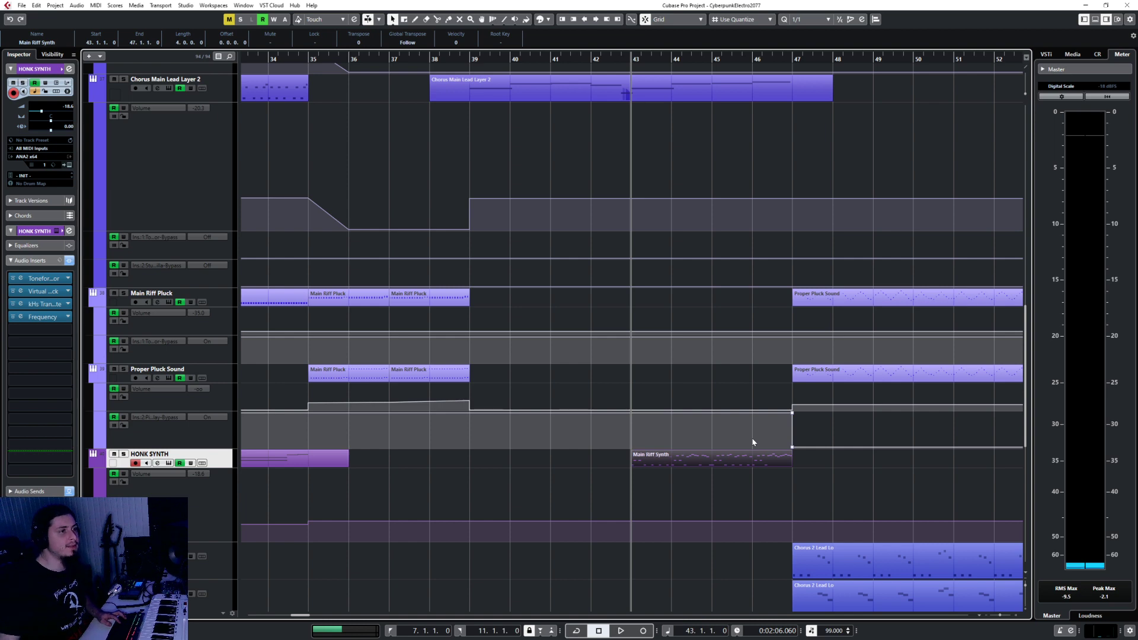
{"action": "double_click", "coordinate": [646, 460]}
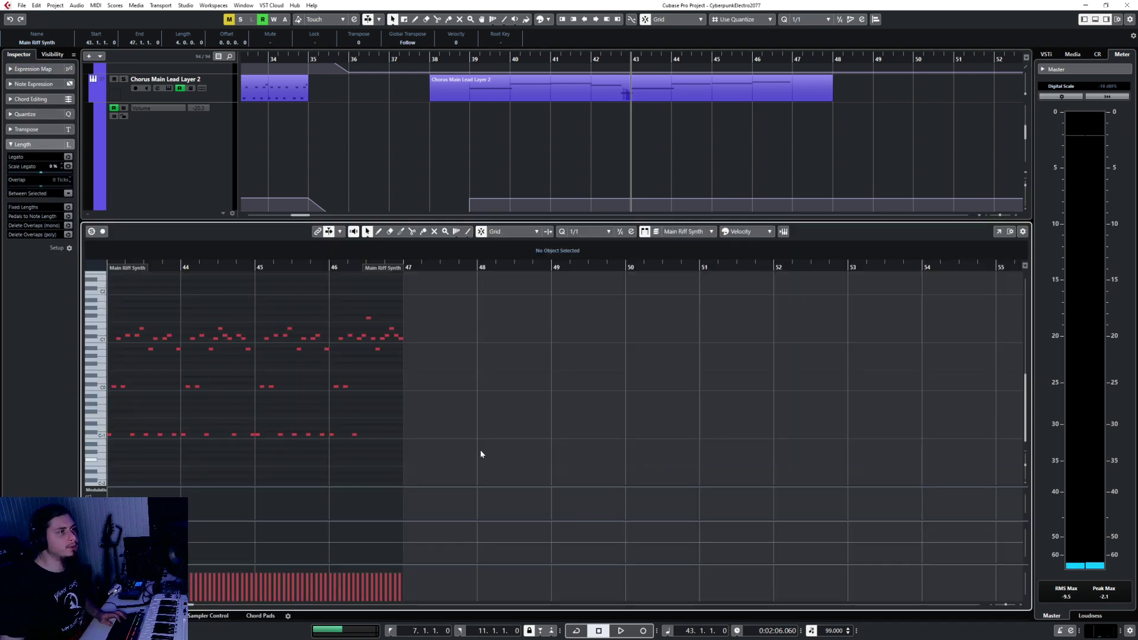
{"action": "left_click", "coordinate": [89, 616]}
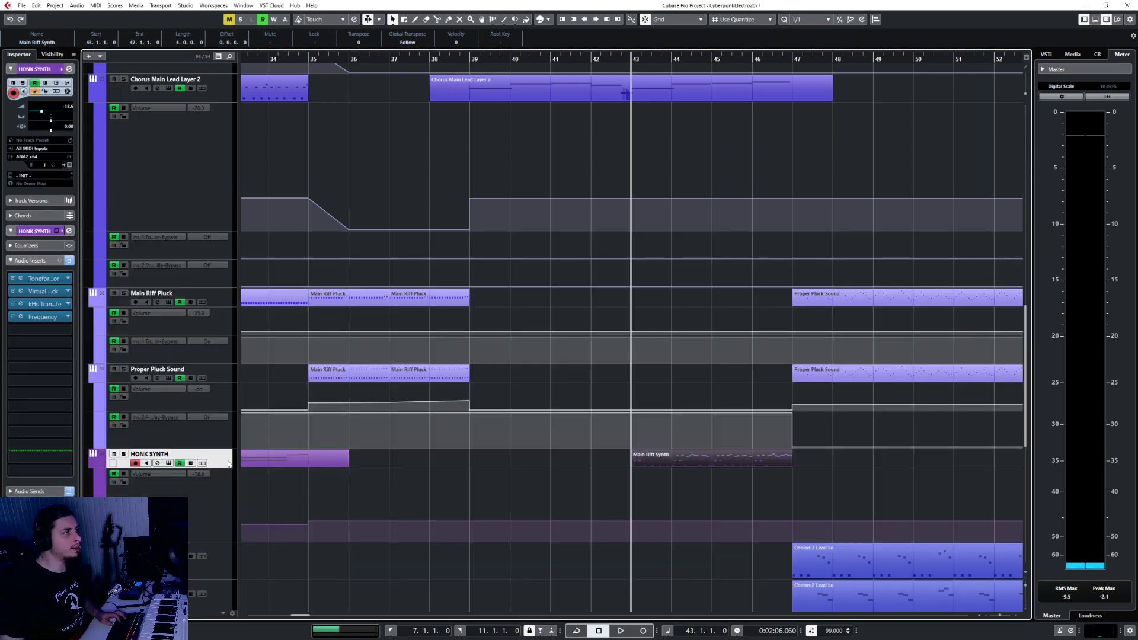
Step: Solo HONK SYNTH to hear its existing part from bar 28 and the copied riff from bar 43, ending with solo off
{"action": "scroll", "coordinate": [439, 481], "scroll_direction": "down", "scroll_amount": 3}
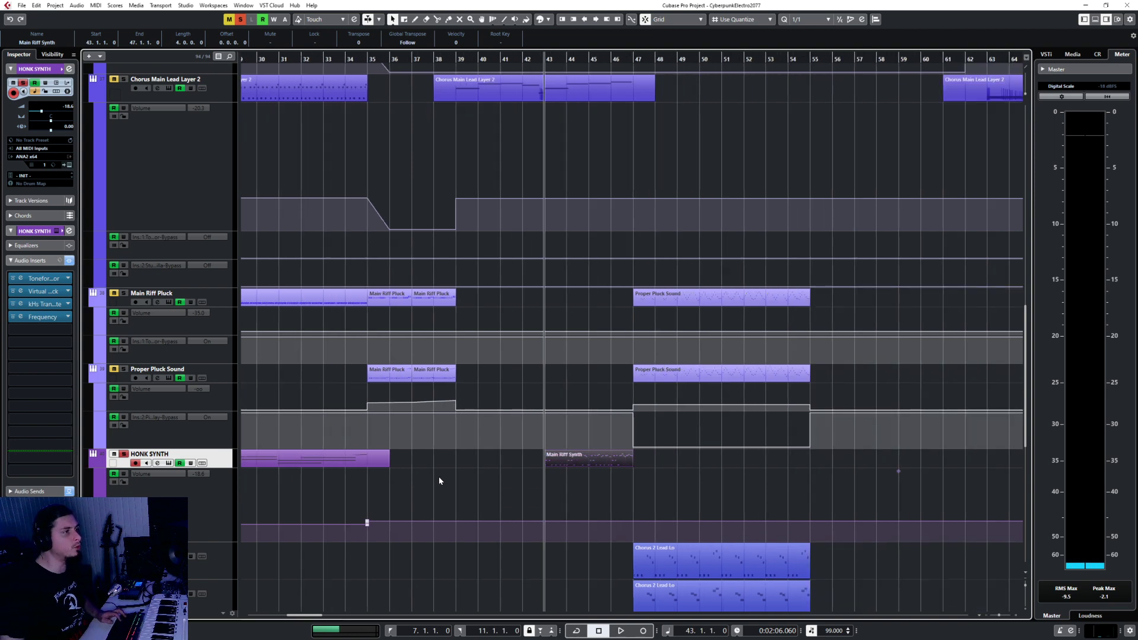
{"action": "scroll", "coordinate": [440, 481], "scroll_direction": "left", "scroll_amount": 3}
{"action": "left_click", "coordinate": [447, 61]}
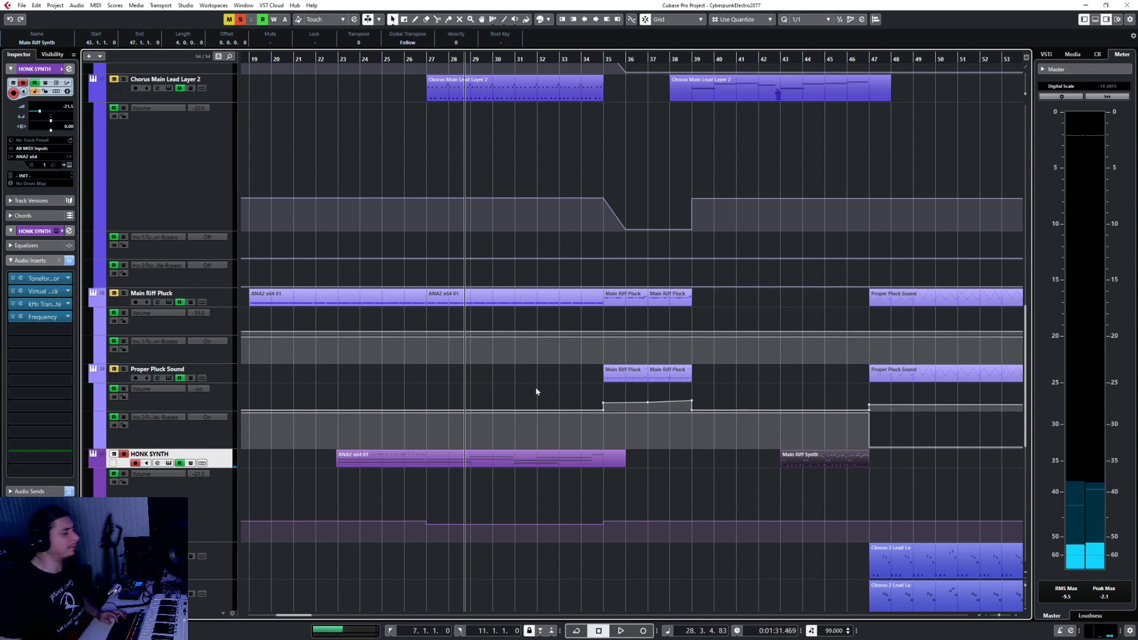
{"action": "scroll", "coordinate": [536, 391], "scroll_direction": "right", "scroll_amount": 5}
{"action": "left_click", "coordinate": [544, 61]}
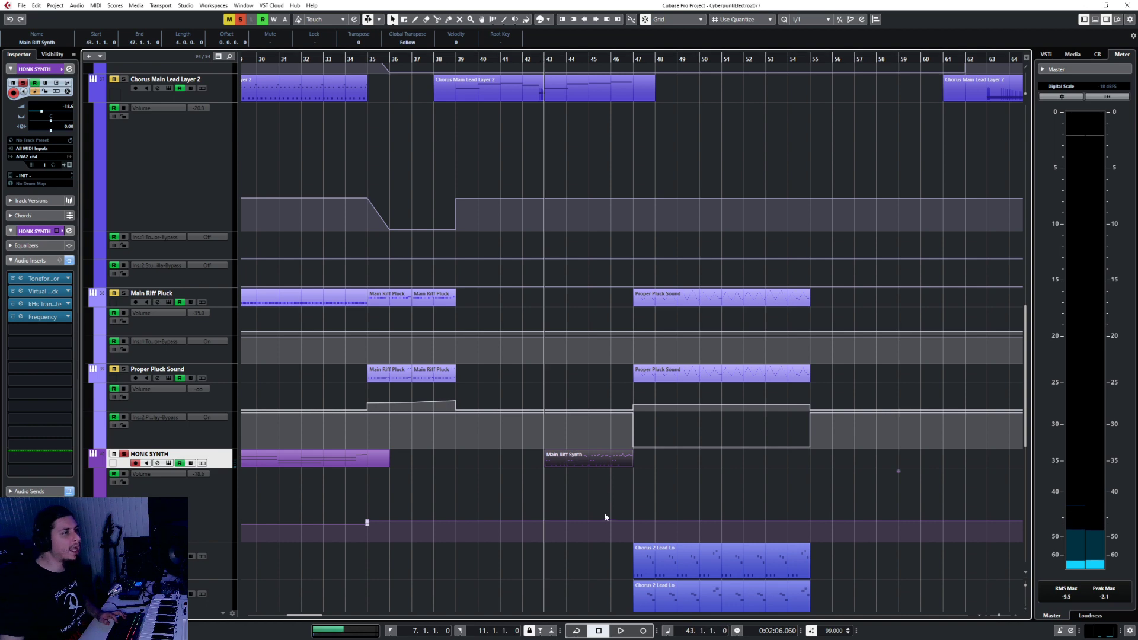
{"action": "scroll", "coordinate": [571, 305], "scroll_direction": "up", "scroll_amount": 10}
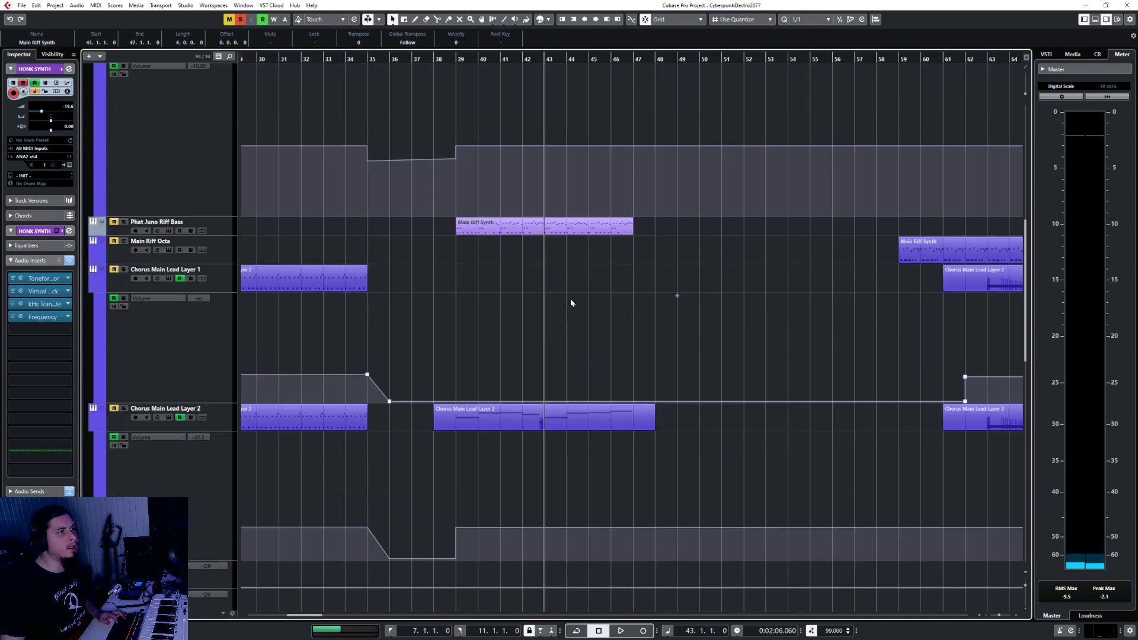
{"action": "scroll", "coordinate": [569, 243], "scroll_direction": "down", "scroll_amount": 10}
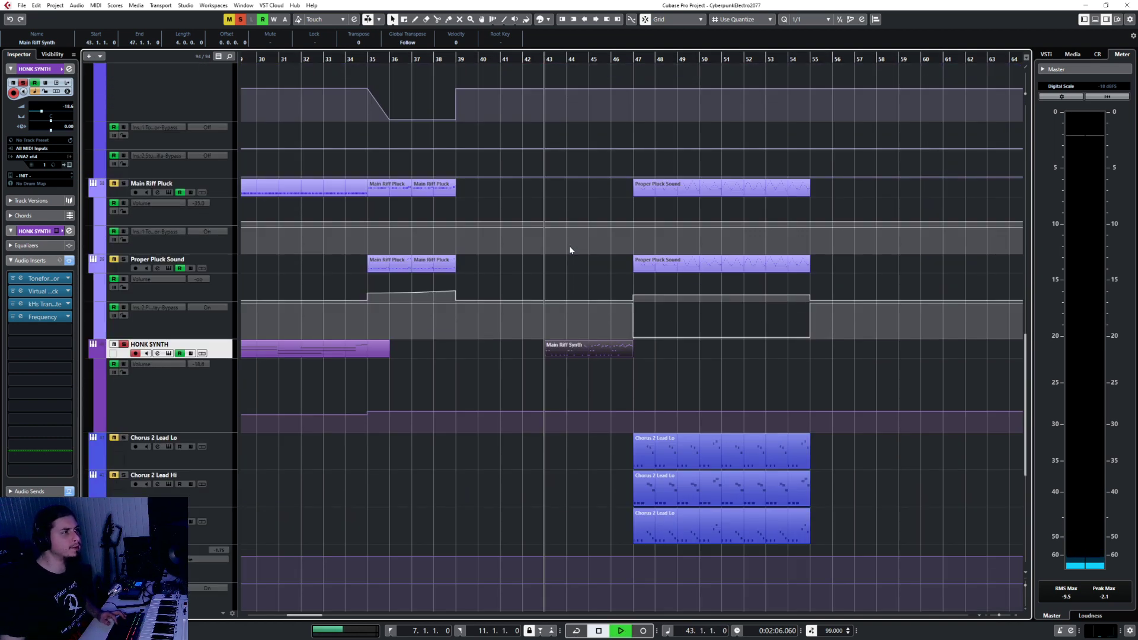
{"action": "key", "text": "space"}
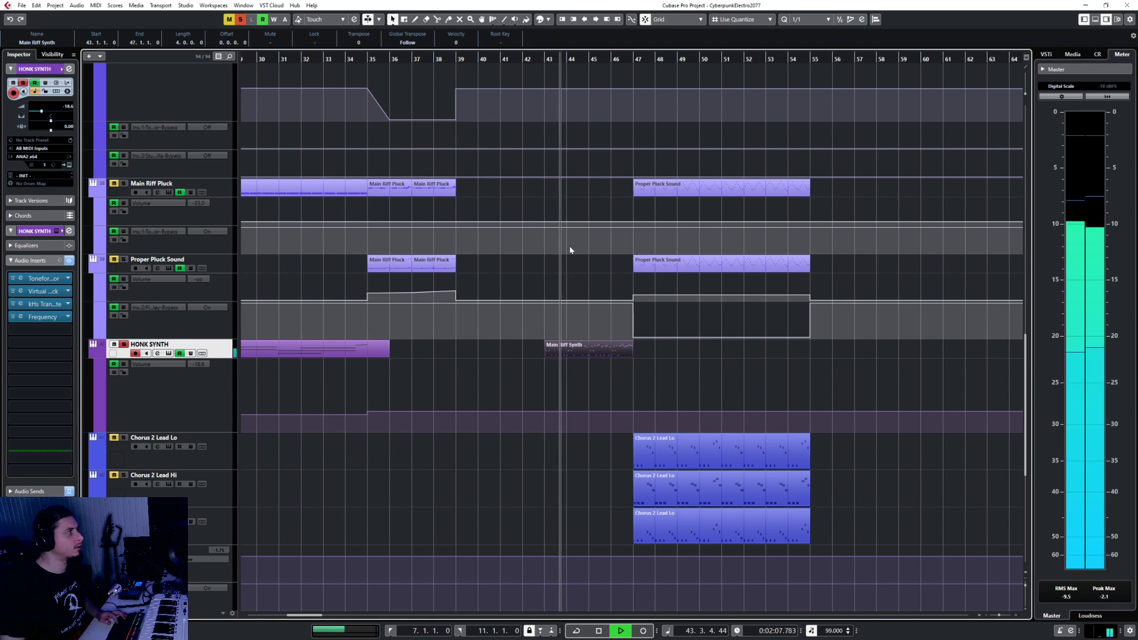
{"action": "key", "text": "space"}
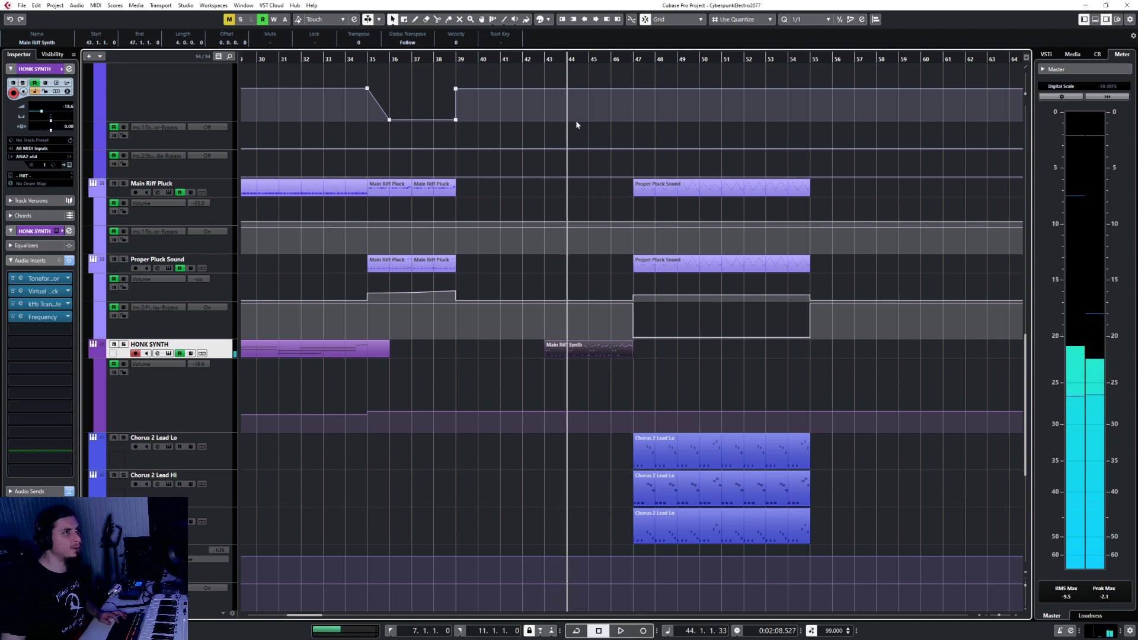
Step: Transpose all notes of the copied HONK SYNTH riff up one octave and play it from bar 43
{"action": "double_click", "coordinate": [566, 348]}
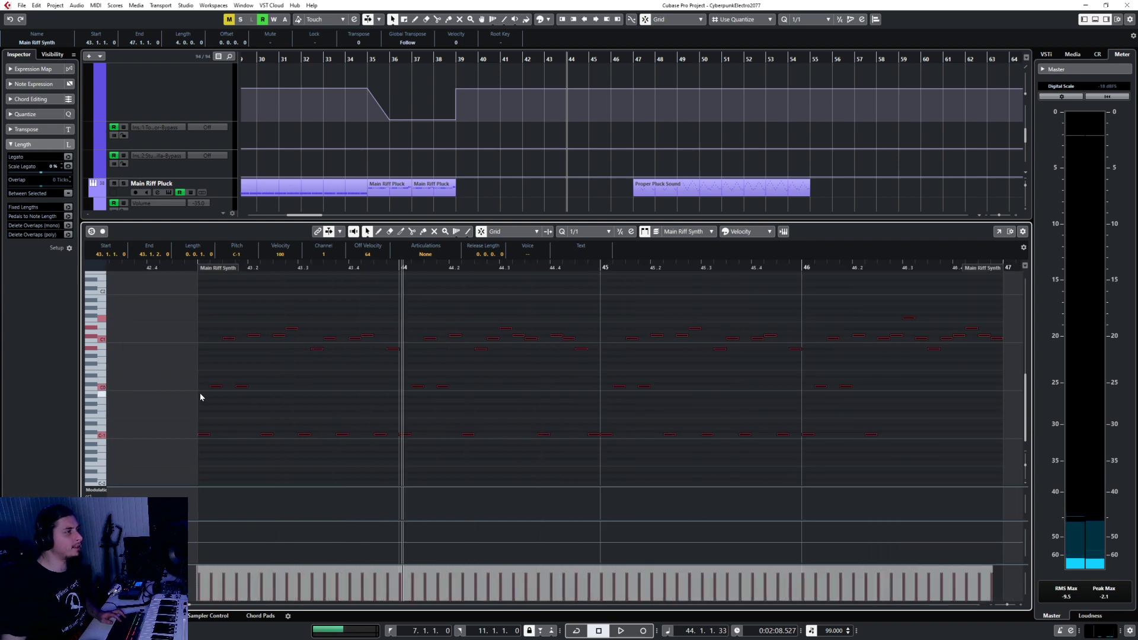
{"action": "left_click", "coordinate": [196, 265]}
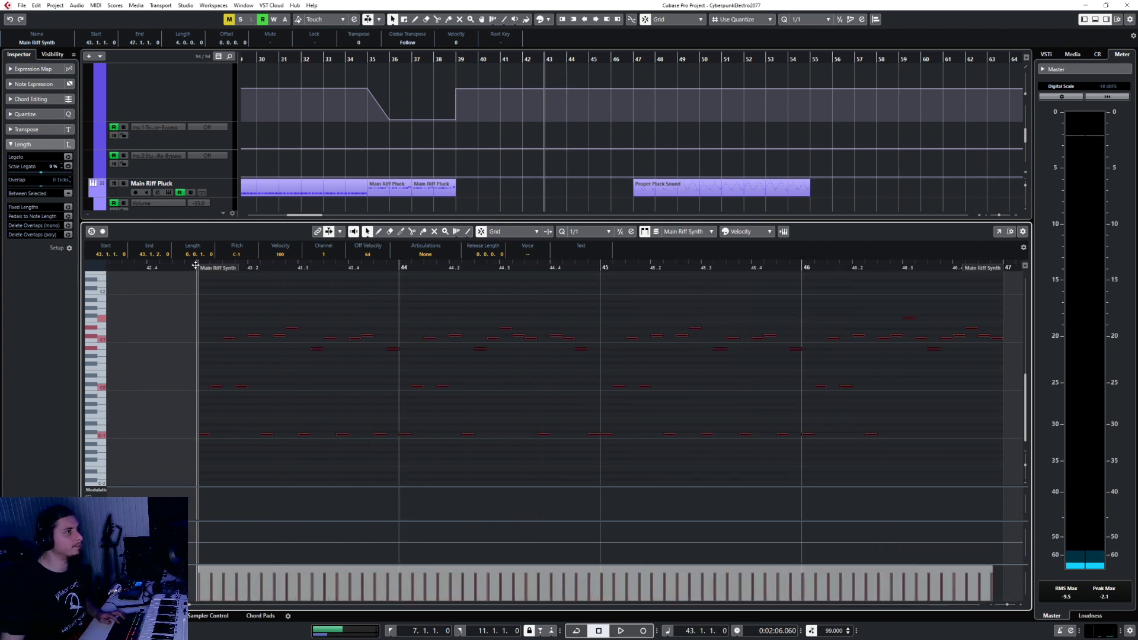
{"action": "key", "text": "space"}
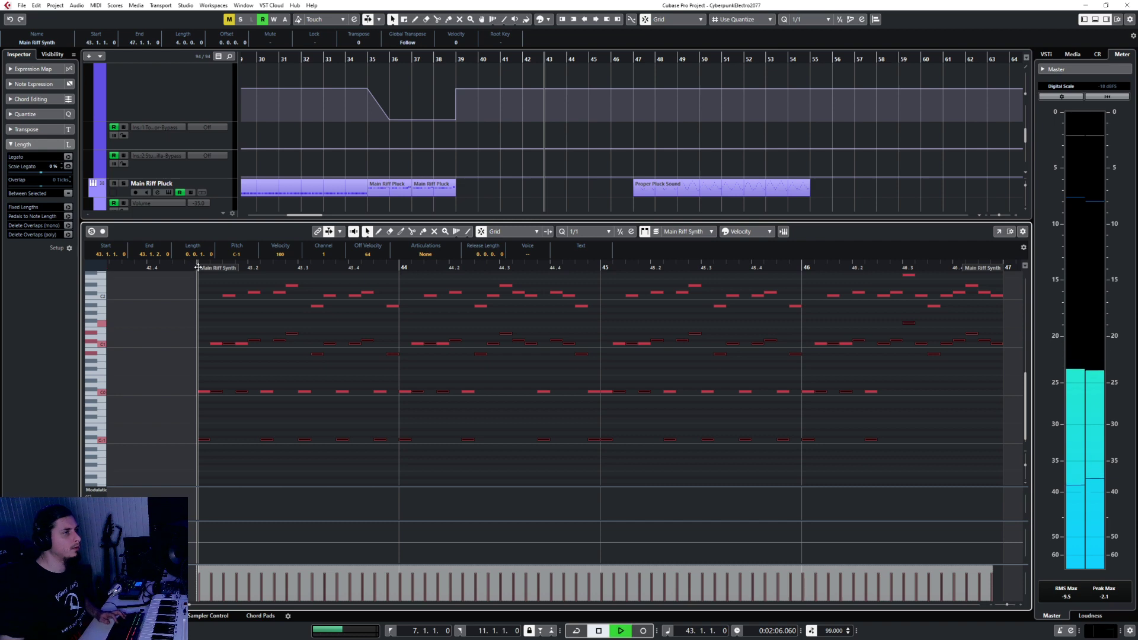
{"action": "key", "text": "Return"}
{"action": "key", "text": "s"}
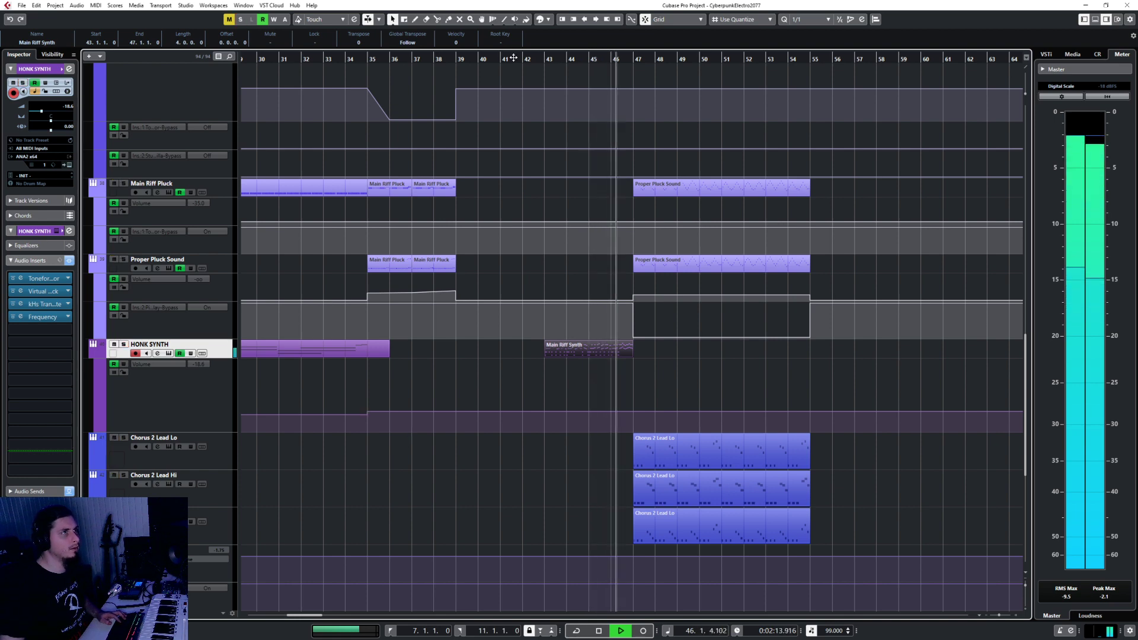
Step: Play the full mix from bar 38 through the Heavy Riff into Chorus 2 to audition the added HONK SYNTH layer
{"action": "scroll", "coordinate": [506, 393], "scroll_direction": "up", "scroll_amount": 10}
{"action": "key", "text": "space"}
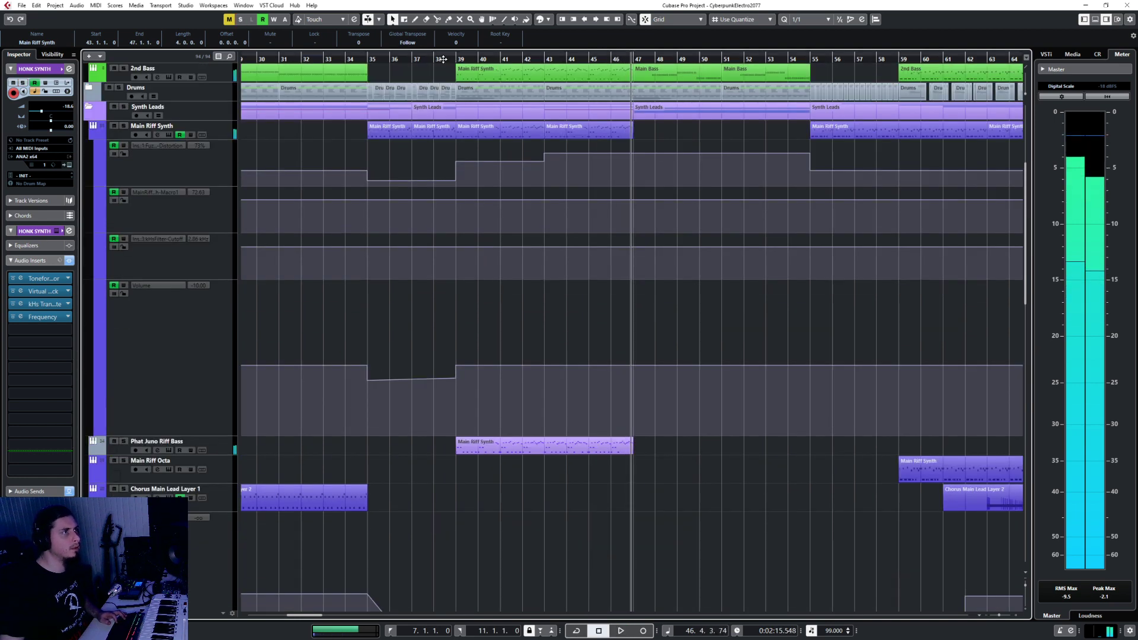
{"action": "left_click", "coordinate": [436, 58]}
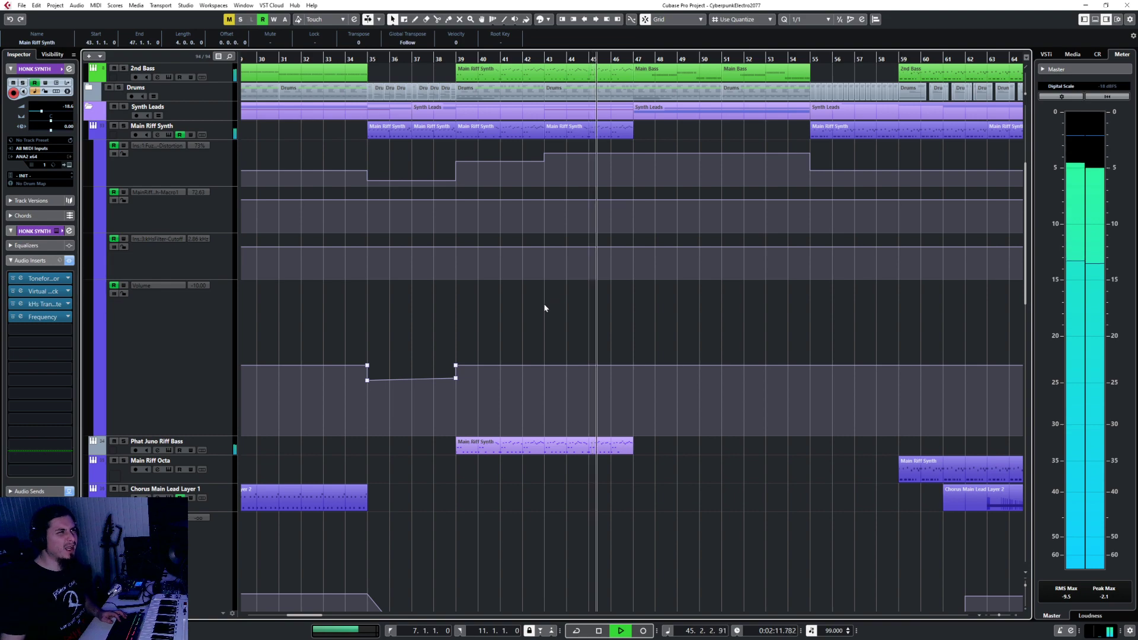
{"action": "scroll", "coordinate": [544, 308], "scroll_direction": "down", "scroll_amount": 10}
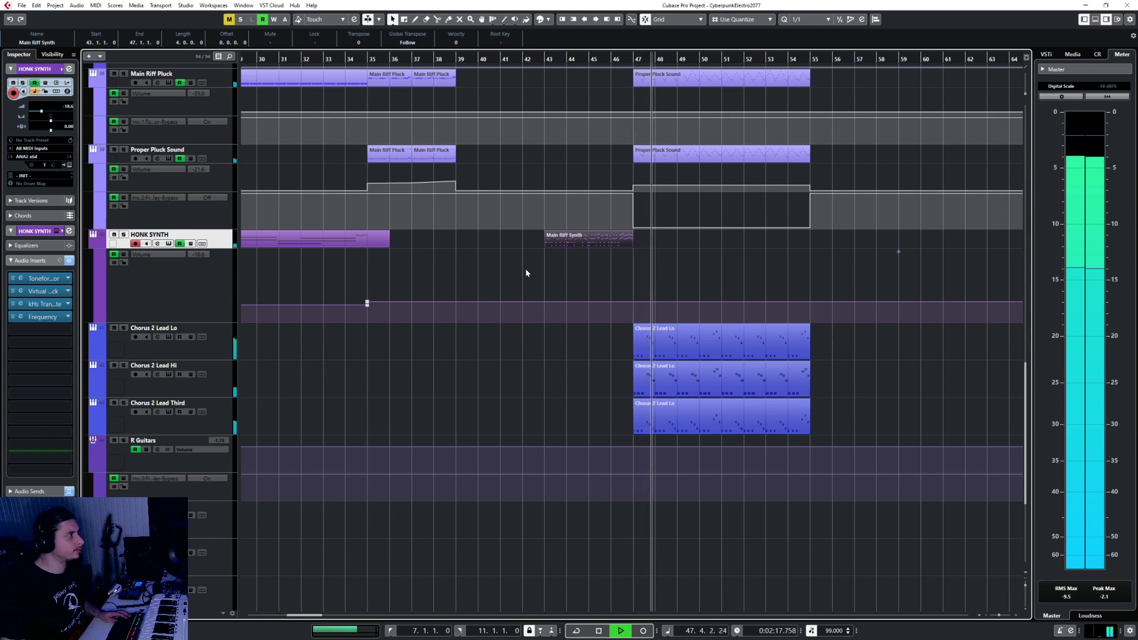
{"action": "key", "text": "space"}
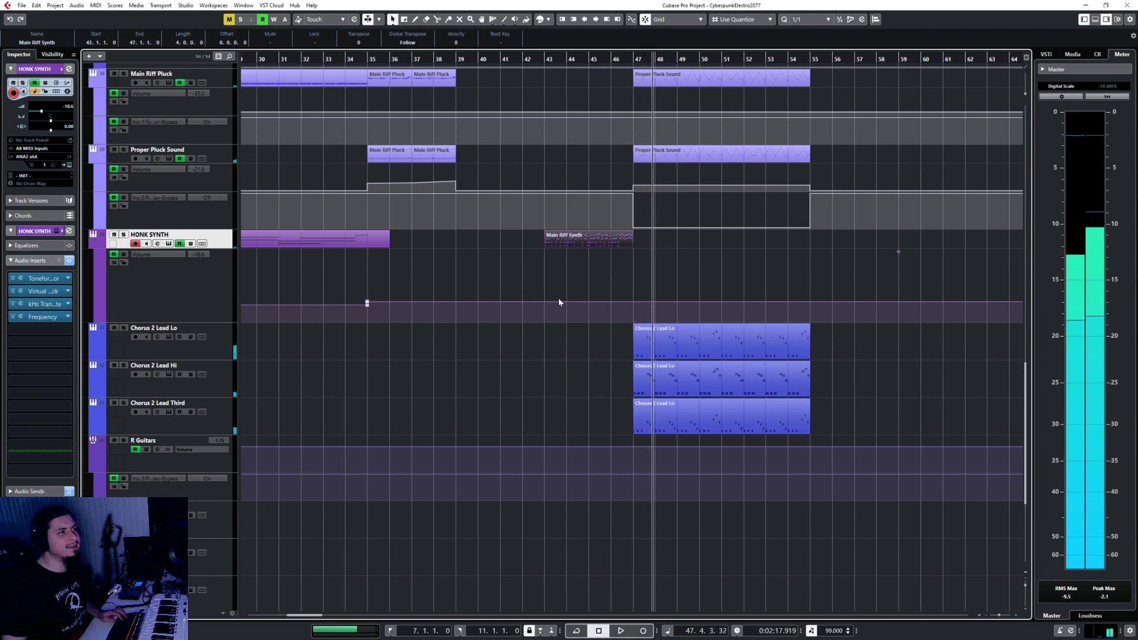
Step: Lower the HONK SYNTH volume automation to -26.5 between bars 43 and 47, with points at both boundaries
{"action": "scroll", "coordinate": [558, 298], "scroll_direction": "up", "scroll_amount": 3}
{"action": "scroll", "coordinate": [553, 293], "scroll_direction": "down", "scroll_amount": 2}
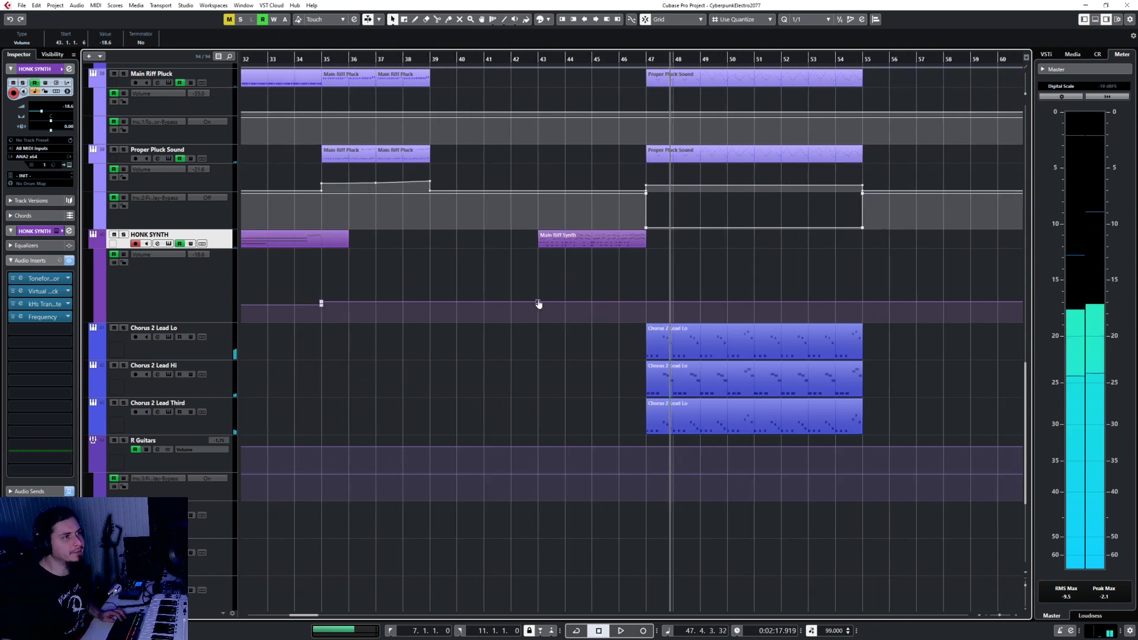
{"action": "left_click", "coordinate": [538, 302]}
{"action": "left_click", "coordinate": [798, 21]}
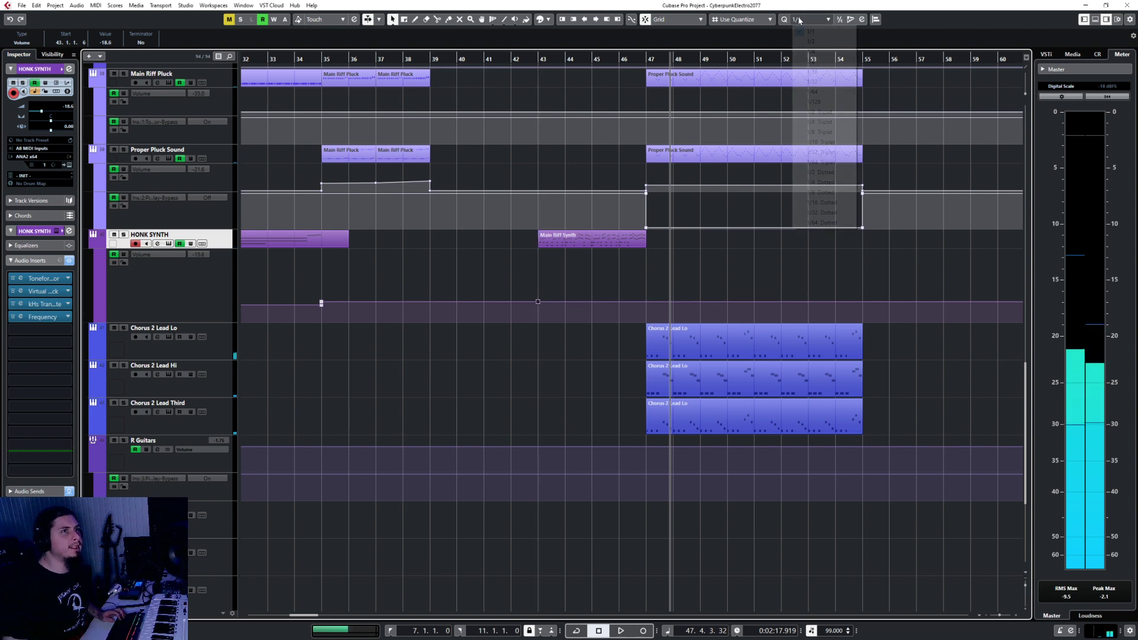
{"action": "left_click", "coordinate": [798, 21]}
{"action": "left_click", "coordinate": [529, 282]}
{"action": "scroll", "coordinate": [529, 283], "scroll_direction": "up", "scroll_amount": 3}
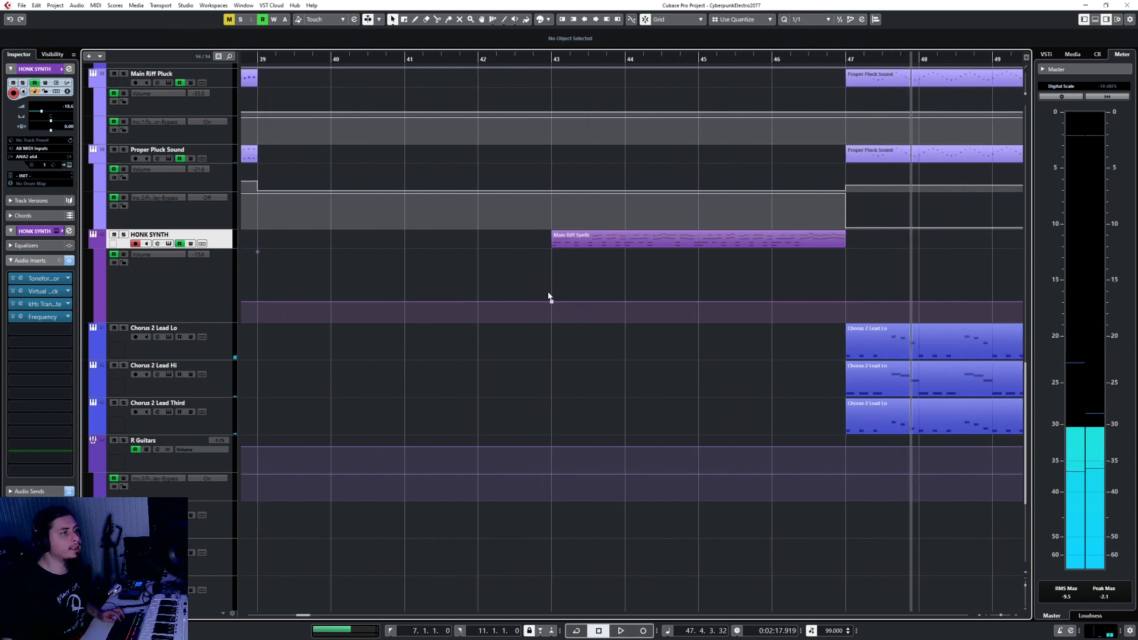
{"action": "left_click", "coordinate": [552, 303]}
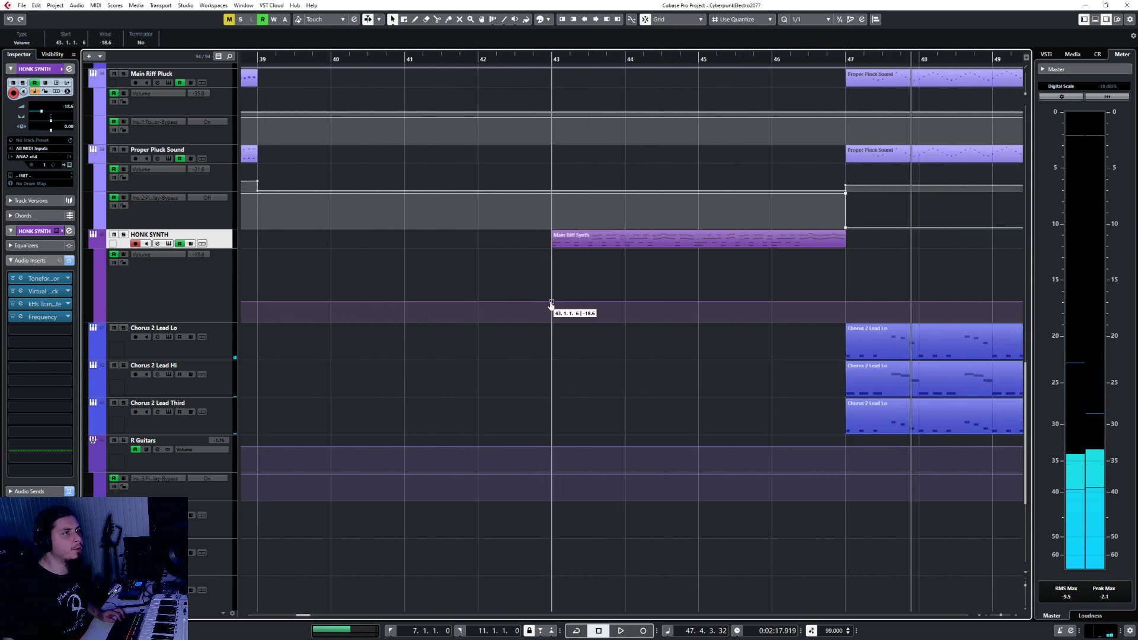
{"action": "left_click", "coordinate": [849, 304]}
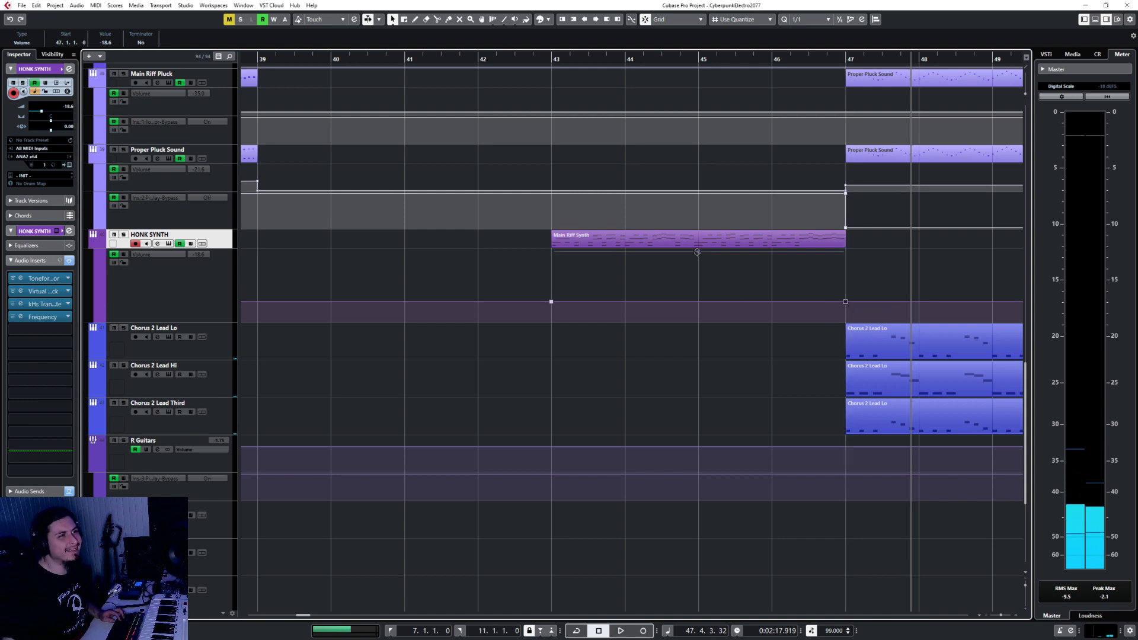
{"action": "left_click_drag", "start_coordinate": [697, 252], "coordinate": [691, 259]}
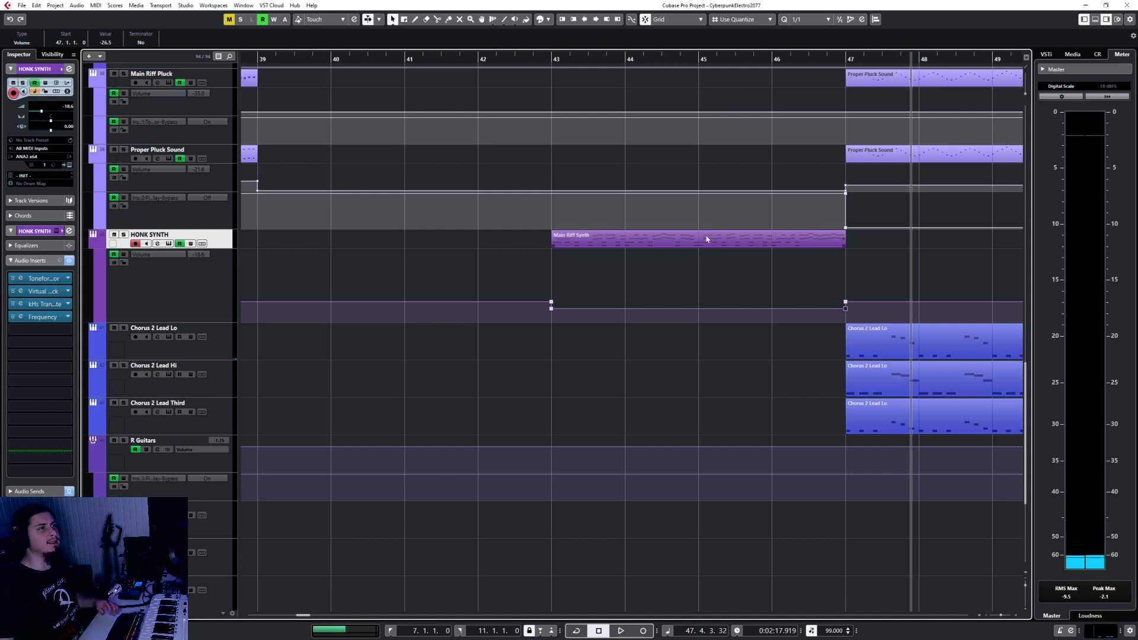
Step: Play from bar 42 and drop the HONK SYNTH volume automation to minus infinity between bars 47 and 55
{"action": "left_click", "coordinate": [480, 57]}
{"action": "key", "text": "space"}
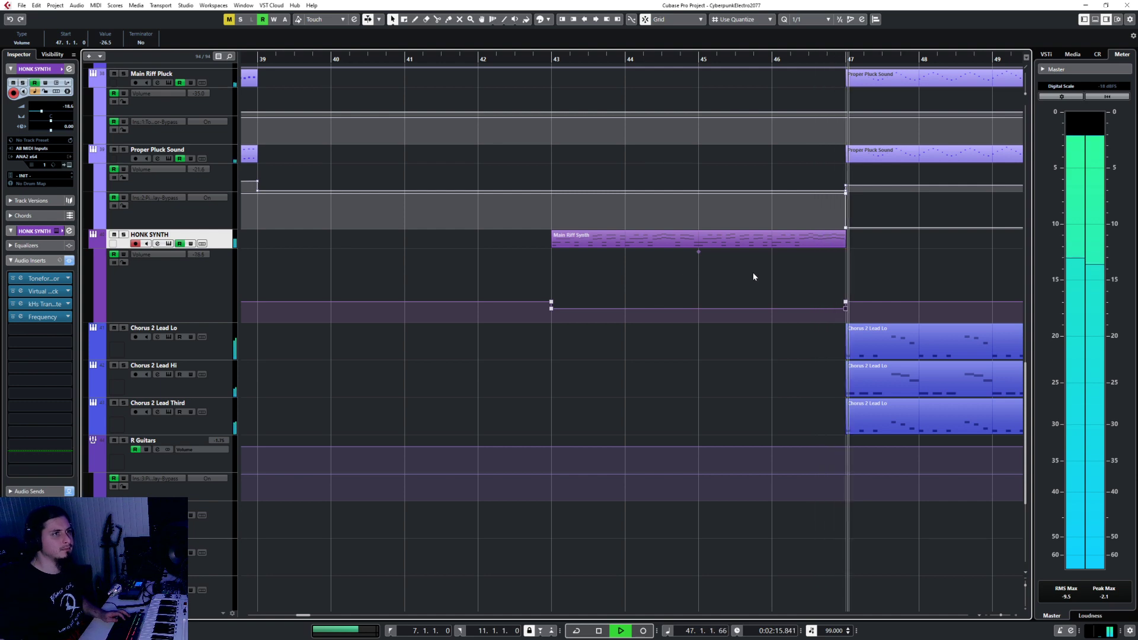
{"action": "scroll", "coordinate": [851, 290], "scroll_direction": "down", "scroll_amount": 1}
{"action": "scroll", "coordinate": [851, 295], "scroll_direction": "down", "scroll_amount": 2}
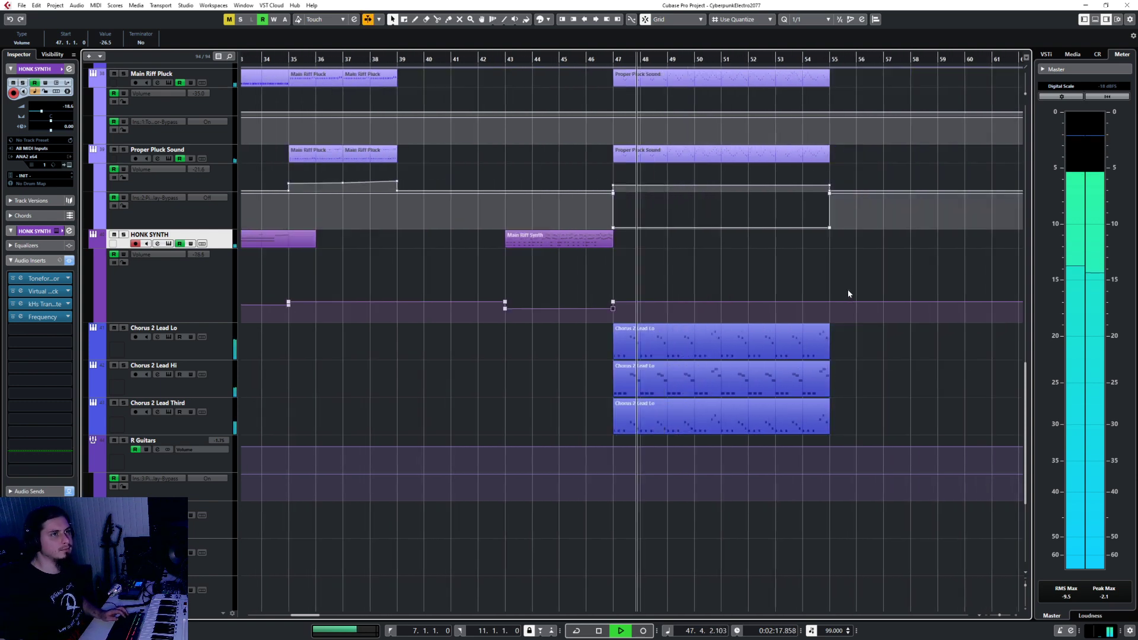
{"action": "left_click", "coordinate": [752, 303]}
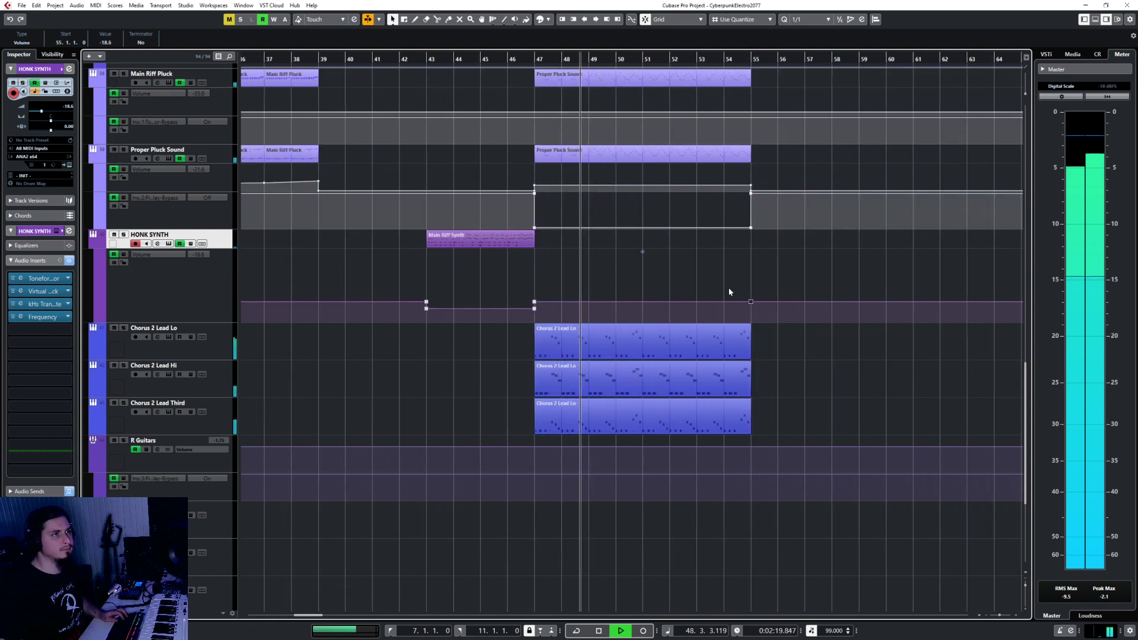
{"action": "left_click_drag", "start_coordinate": [642, 252], "coordinate": [641, 323]}
{"action": "left_click", "coordinate": [606, 257]}
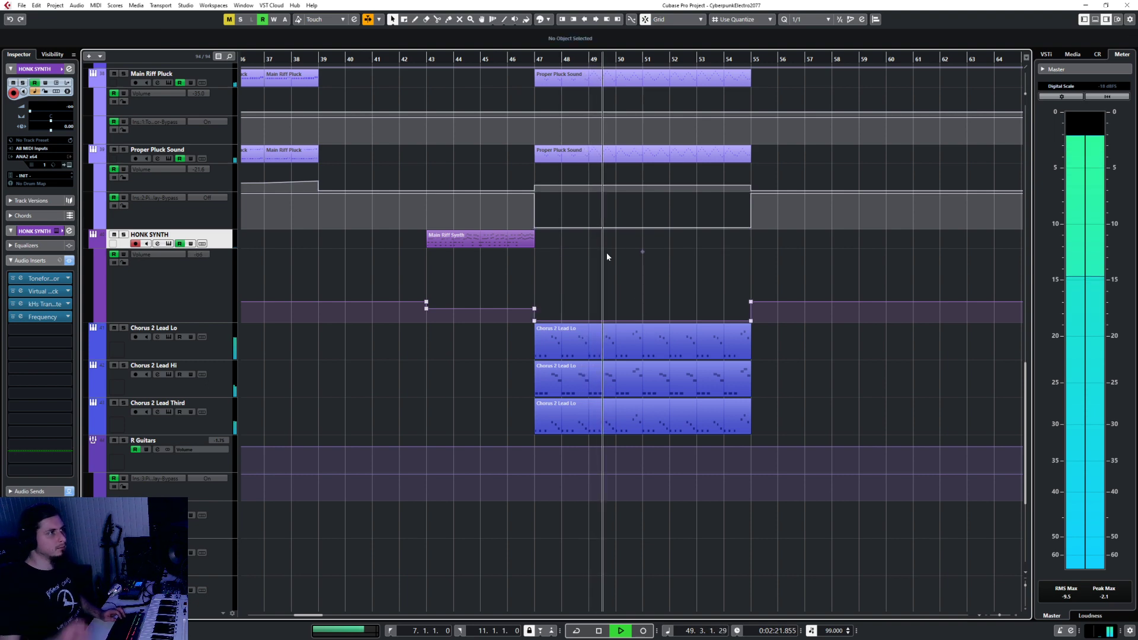
Step: Look over the bass, synth lead, guitar and pad tracks around Chorus 2 in the arrangement
{"action": "scroll", "coordinate": [602, 260], "scroll_direction": "up", "scroll_amount": 3}
{"action": "scroll", "coordinate": [602, 260], "scroll_direction": "up", "scroll_amount": 10}
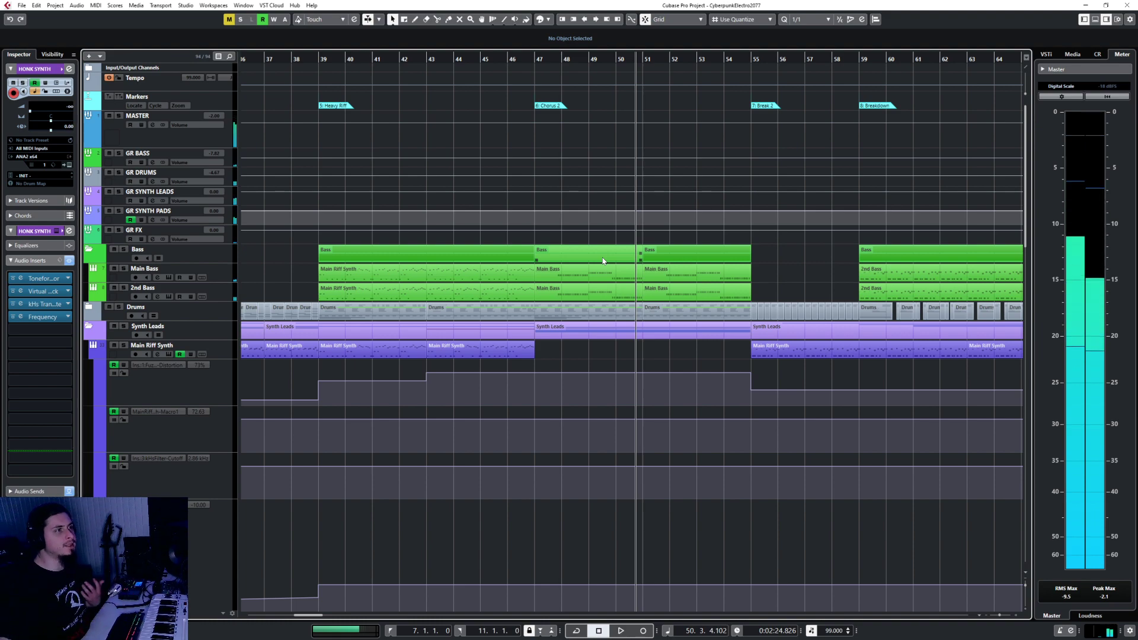
{"action": "scroll", "coordinate": [603, 261], "scroll_direction": "down", "scroll_amount": 3}
{"action": "scroll", "coordinate": [515, 324], "scroll_direction": "down", "scroll_amount": 5}
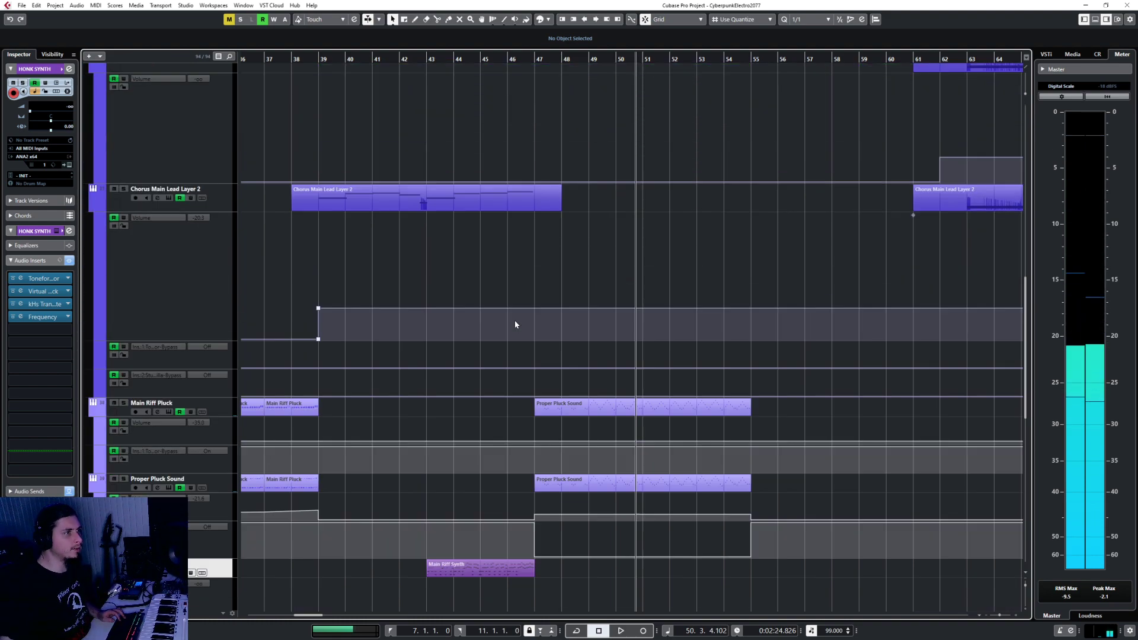
{"action": "scroll", "coordinate": [515, 324], "scroll_direction": "down", "scroll_amount": 15}
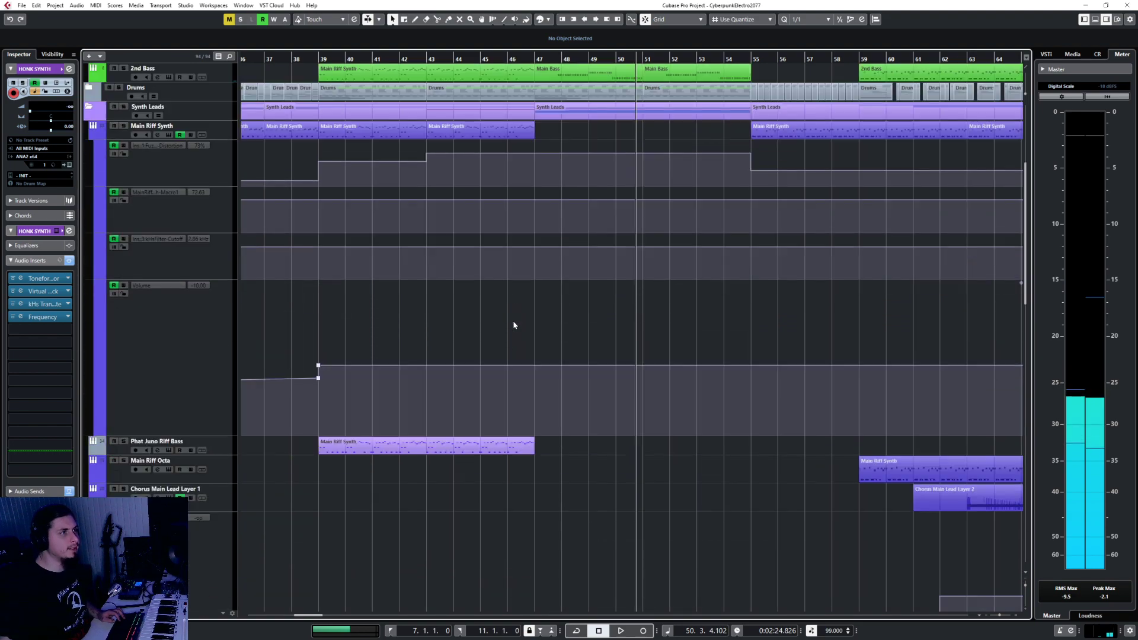
{"action": "scroll", "coordinate": [514, 325], "scroll_direction": "down", "scroll_amount": 8}
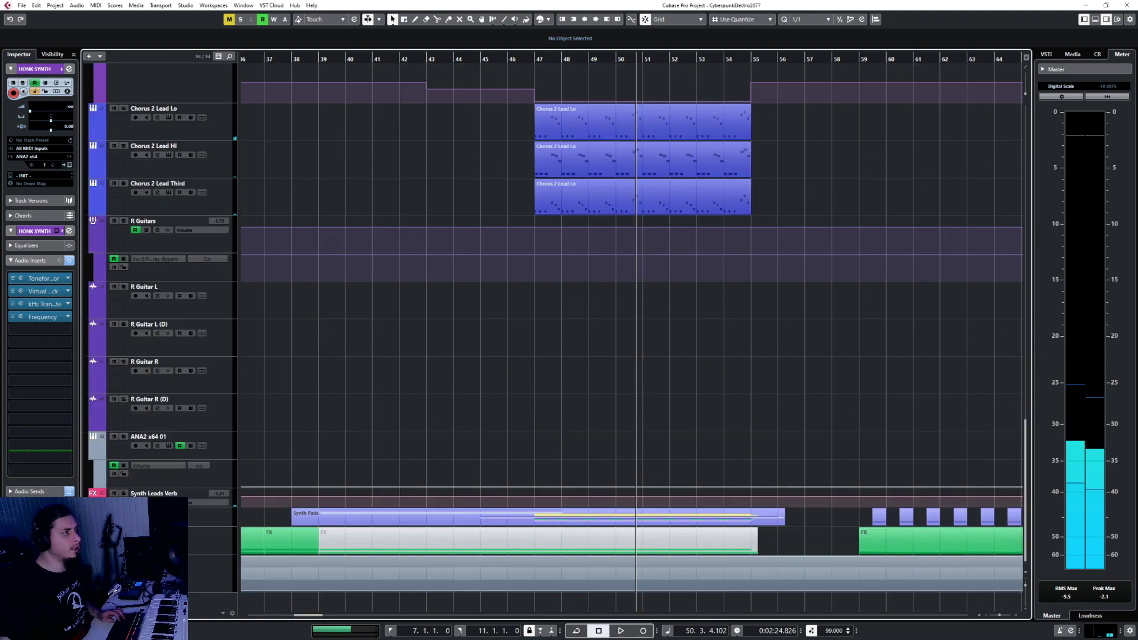
{"action": "scroll", "coordinate": [371, 291], "scroll_direction": "up", "scroll_amount": 20}
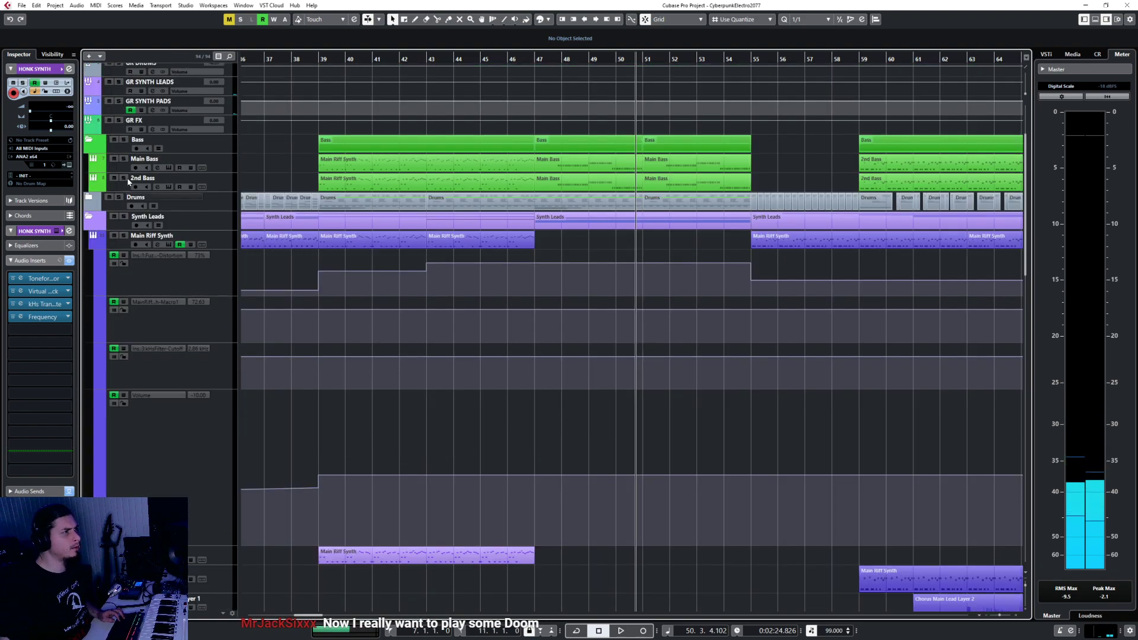
Step: Expand the Drums folder and examine its kick, snare, hi-hat, percussion and cymbal tracks
{"action": "left_click", "coordinate": [89, 199]}
{"action": "scroll", "coordinate": [627, 360], "scroll_direction": "down", "scroll_amount": 6}
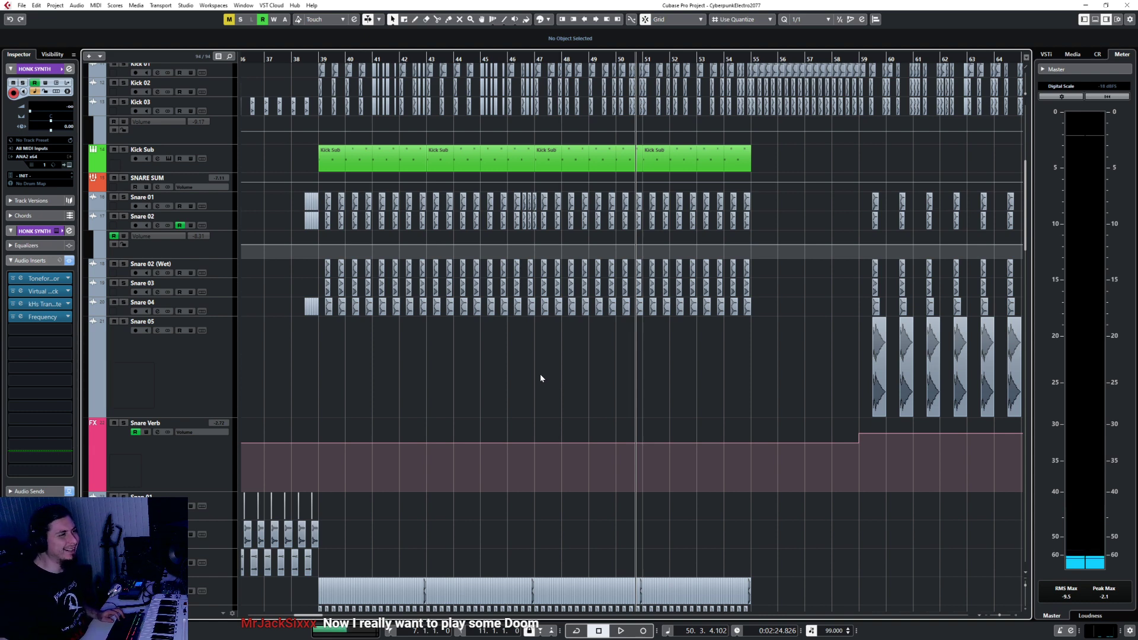
{"action": "scroll", "coordinate": [539, 373], "scroll_direction": "down", "scroll_amount": 6}
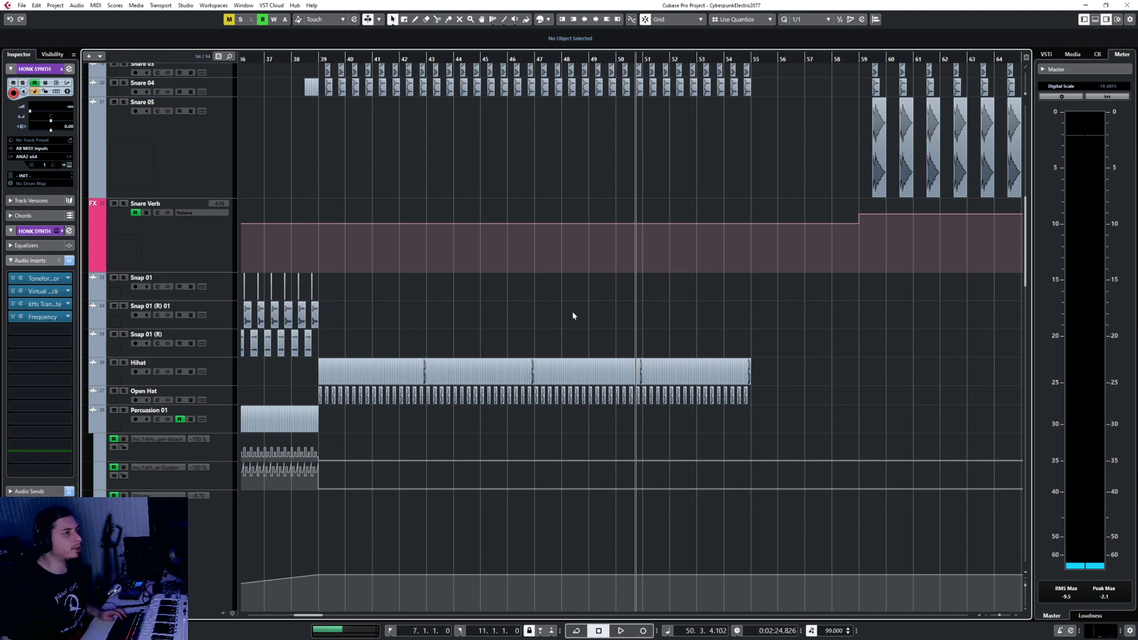
{"action": "scroll", "coordinate": [558, 317], "scroll_direction": "up", "scroll_amount": 3}
{"action": "scroll", "coordinate": [557, 317], "scroll_direction": "down", "scroll_amount": 6}
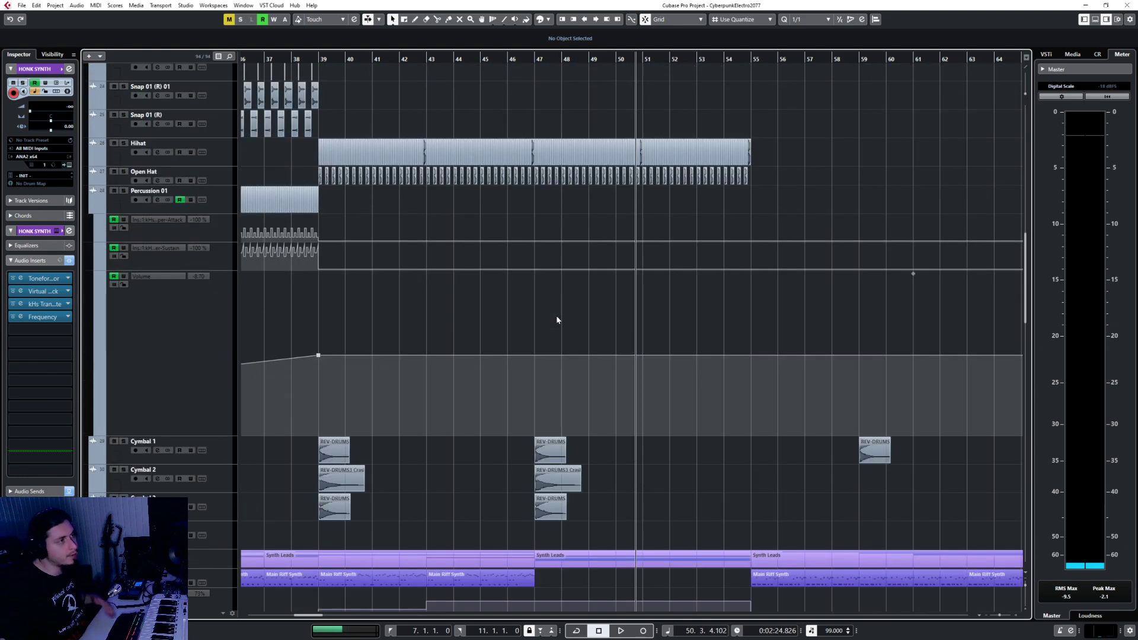
{"action": "scroll", "coordinate": [556, 315], "scroll_direction": "down", "scroll_amount": 3}
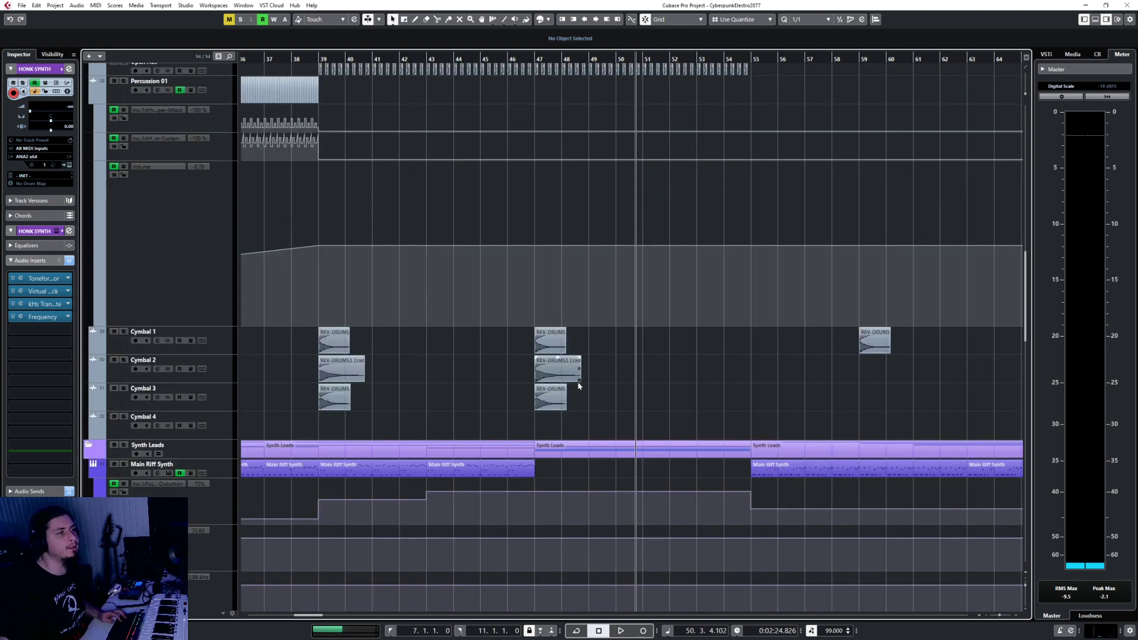
{"action": "scroll", "coordinate": [575, 375], "scroll_direction": "up", "scroll_amount": 15}
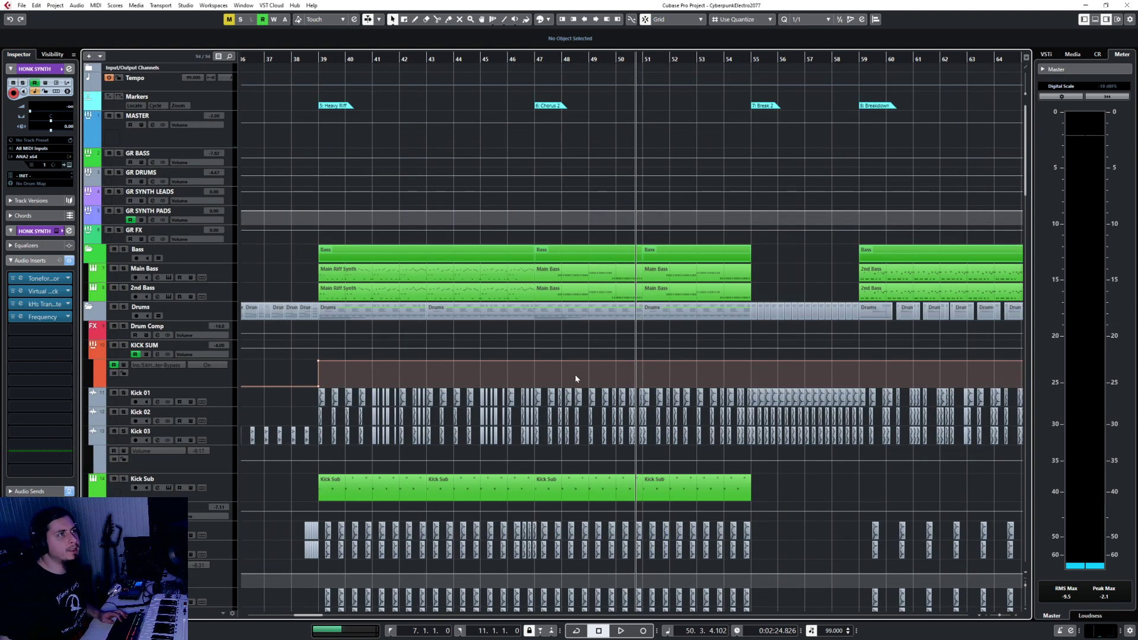
Step: Review the drum tracks and play Chorus 2 from bar 47
{"action": "left_click", "coordinate": [535, 56]}
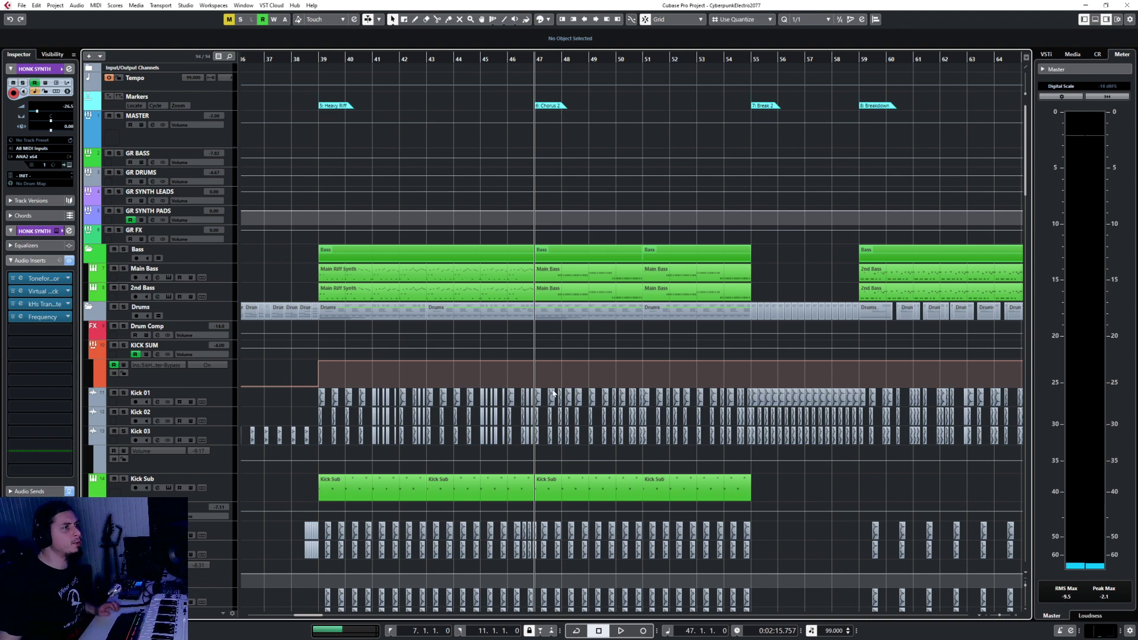
{"action": "scroll", "coordinate": [513, 336], "scroll_direction": "down", "scroll_amount": 5}
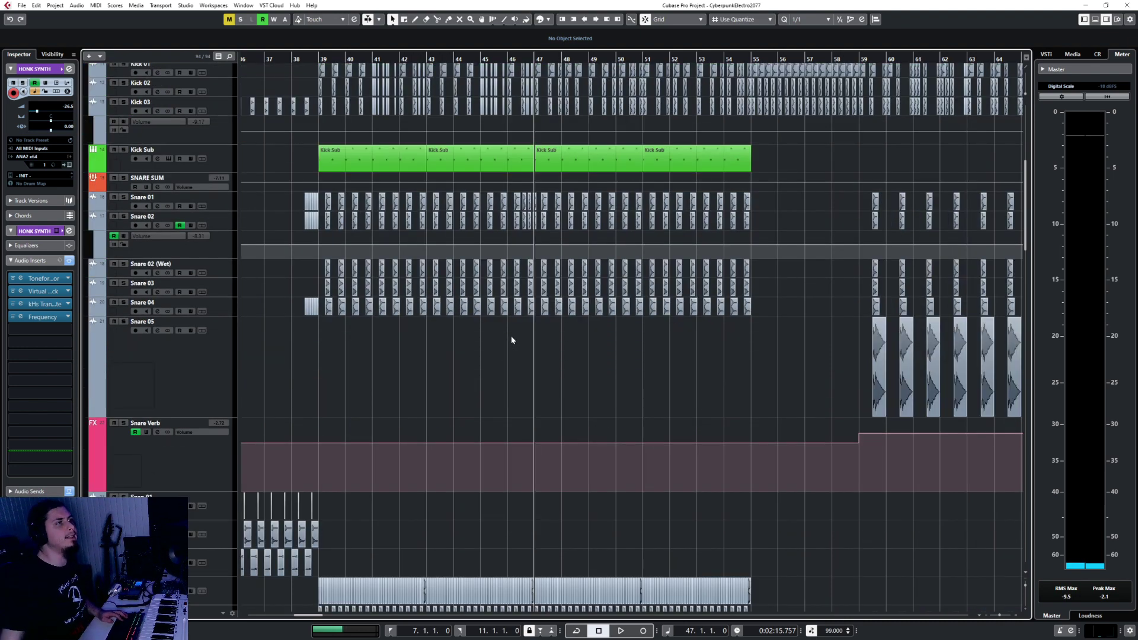
{"action": "scroll", "coordinate": [511, 338], "scroll_direction": "up", "scroll_amount": 3}
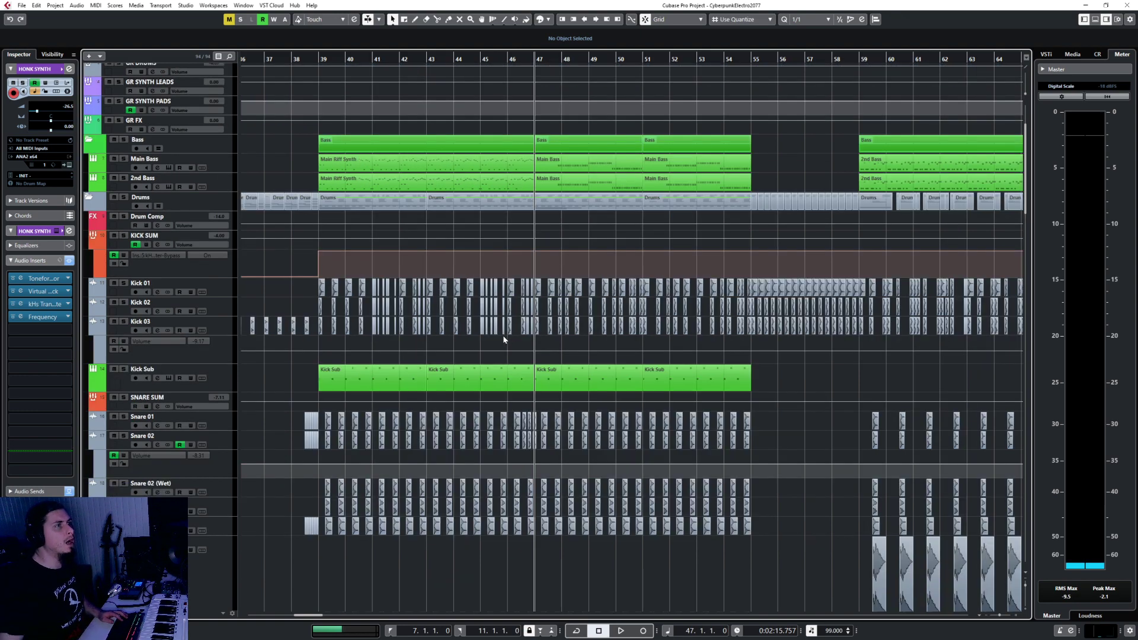
{"action": "scroll", "coordinate": [504, 339], "scroll_direction": "up", "scroll_amount": 2}
{"action": "scroll", "coordinate": [502, 335], "scroll_direction": "down", "scroll_amount": 12}
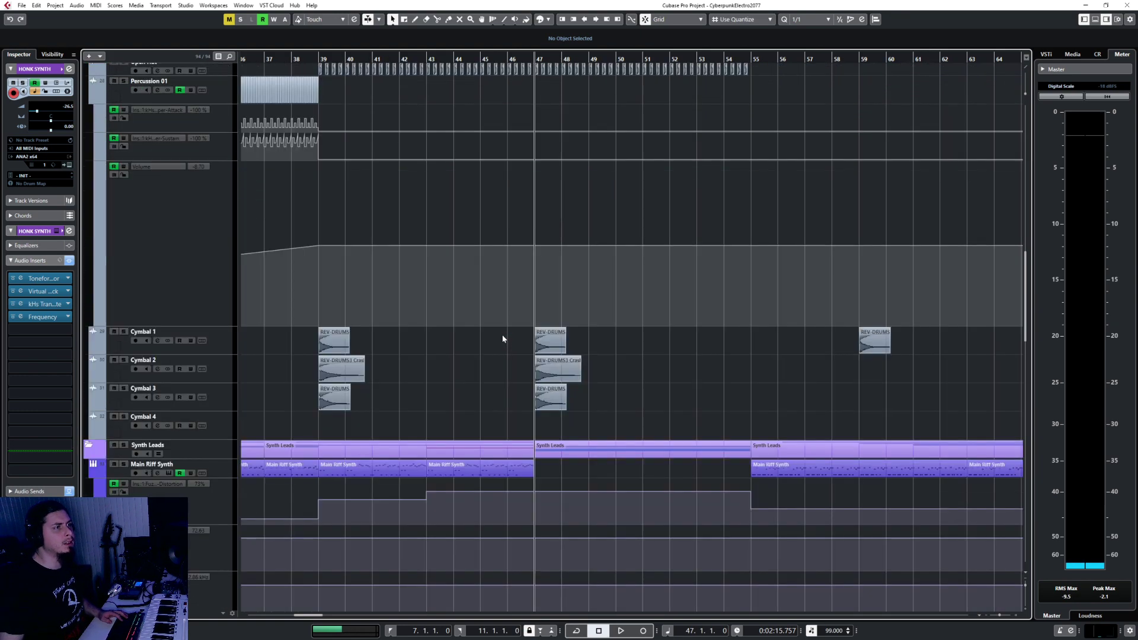
{"action": "scroll", "coordinate": [503, 335], "scroll_direction": "up", "scroll_amount": 12}
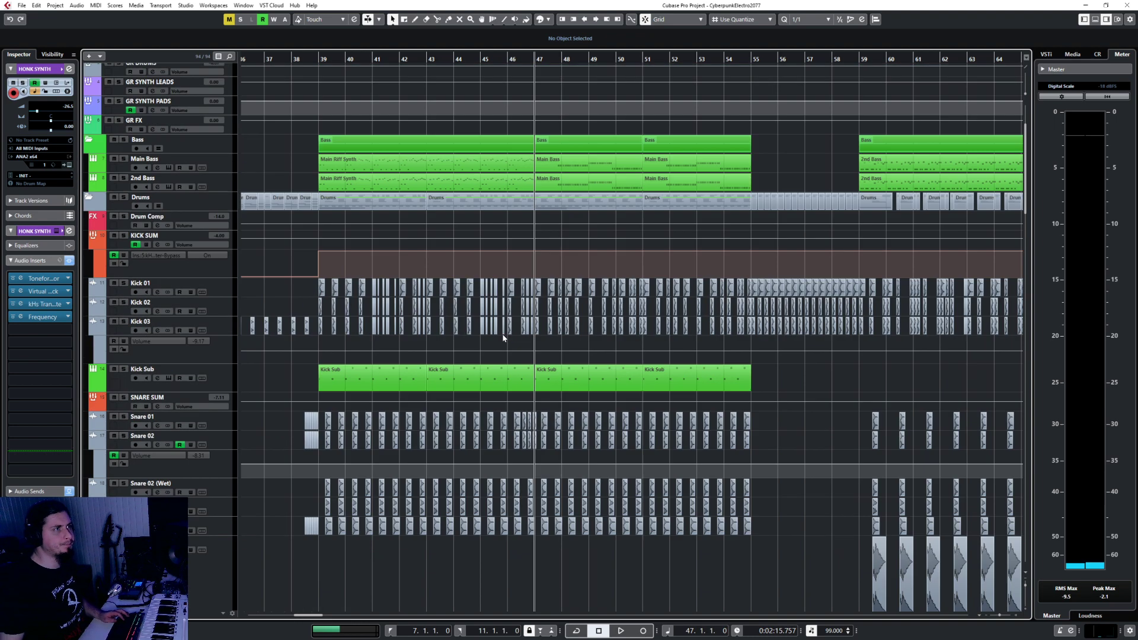
{"action": "key", "text": "space"}
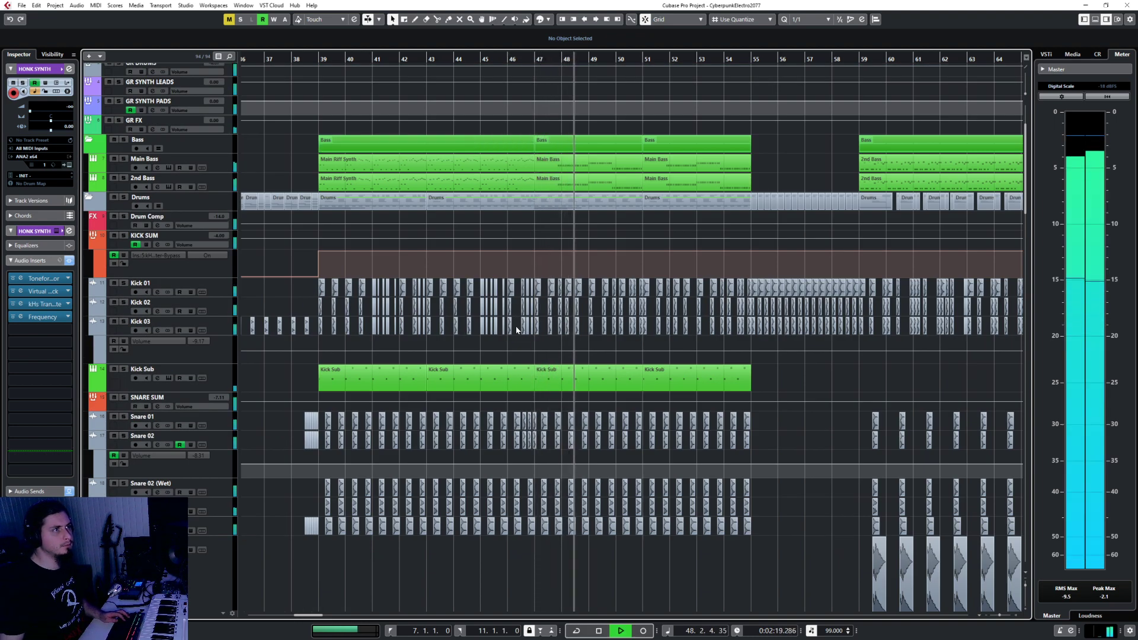
{"action": "scroll", "coordinate": [516, 329], "scroll_direction": "up", "scroll_amount": 3}
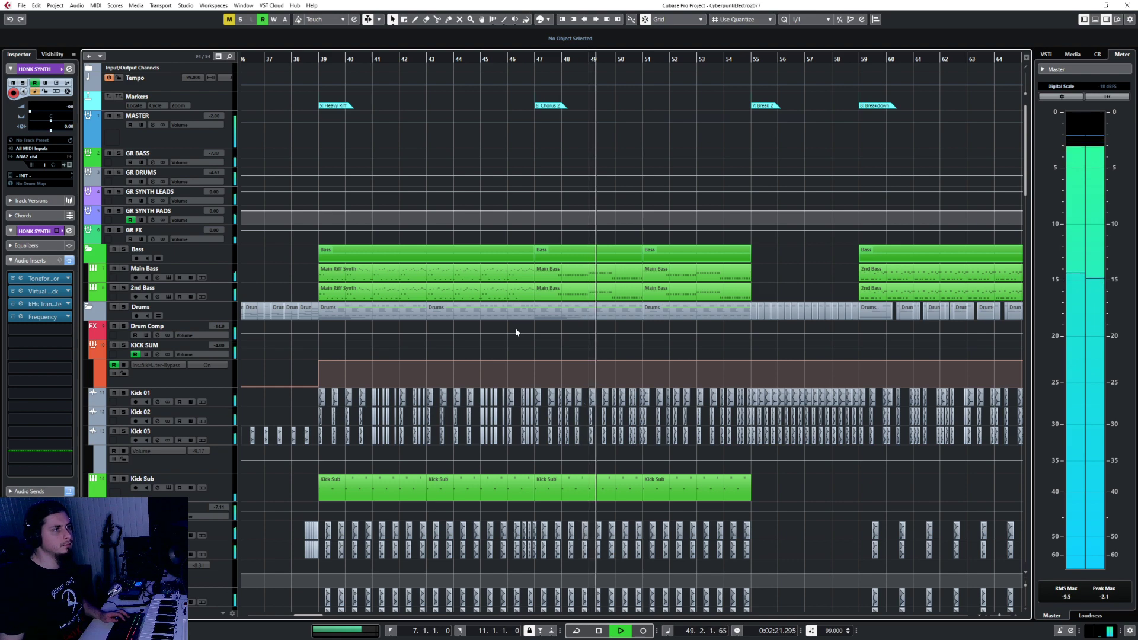
Step: Collapse the Synth Leads folder, stop playback and expand the Synth Pads folder
{"action": "scroll", "coordinate": [515, 330], "scroll_direction": "down", "scroll_amount": 10}
{"action": "scroll", "coordinate": [512, 330], "scroll_direction": "down", "scroll_amount": 5}
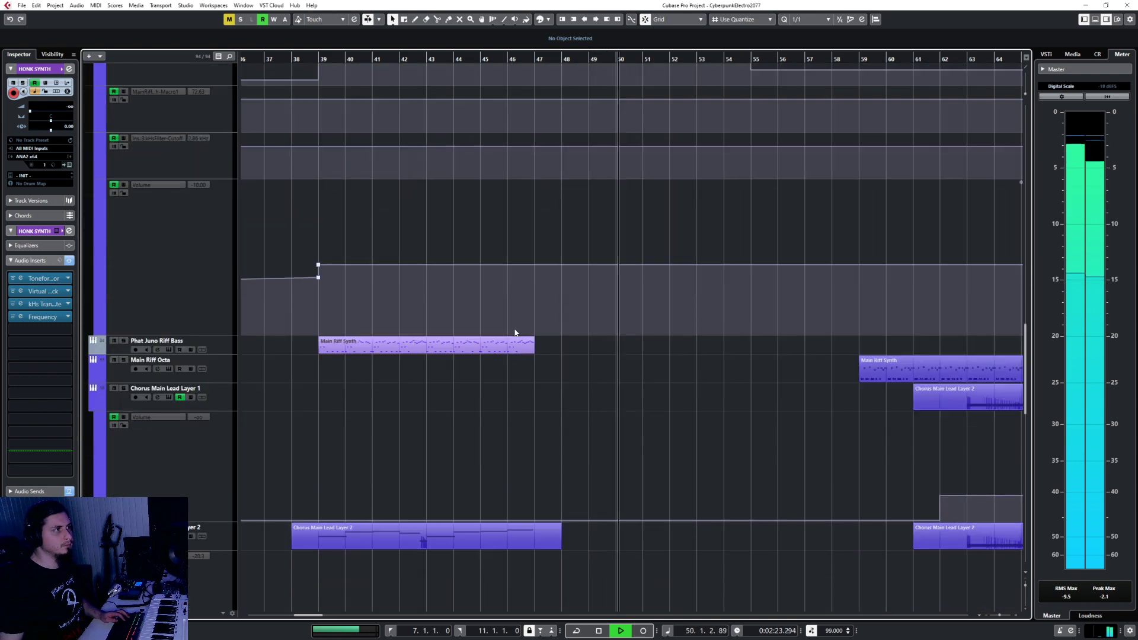
{"action": "scroll", "coordinate": [440, 320], "scroll_direction": "up", "scroll_amount": 5}
{"action": "left_click", "coordinate": [89, 336]}
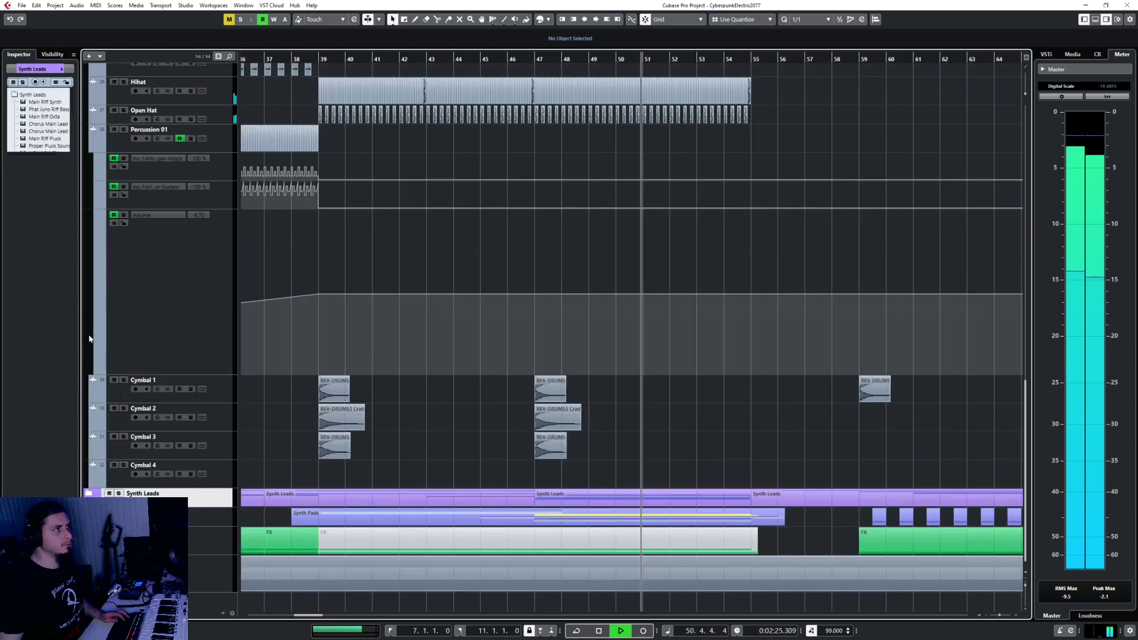
{"action": "key", "text": "space"}
{"action": "left_click", "coordinate": [89, 513]}
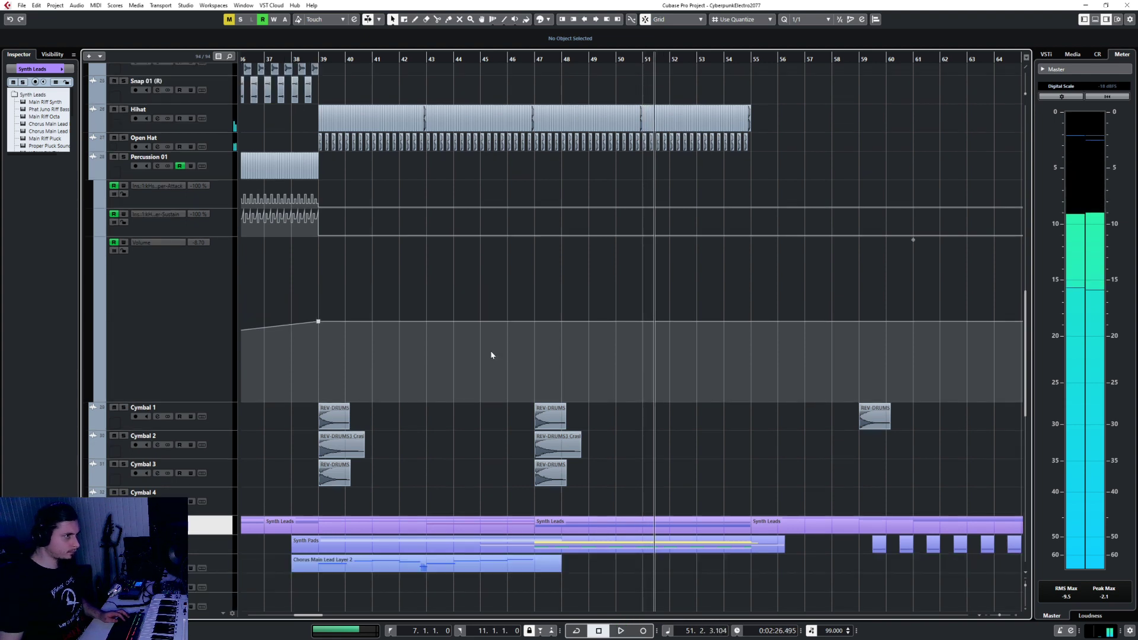
Step: Solo the Chorus 2 Guitar track and play it from bar 47
{"action": "scroll", "coordinate": [498, 350], "scroll_direction": "down", "scroll_amount": 9}
{"action": "scroll", "coordinate": [510, 348], "scroll_direction": "up", "scroll_amount": 4}
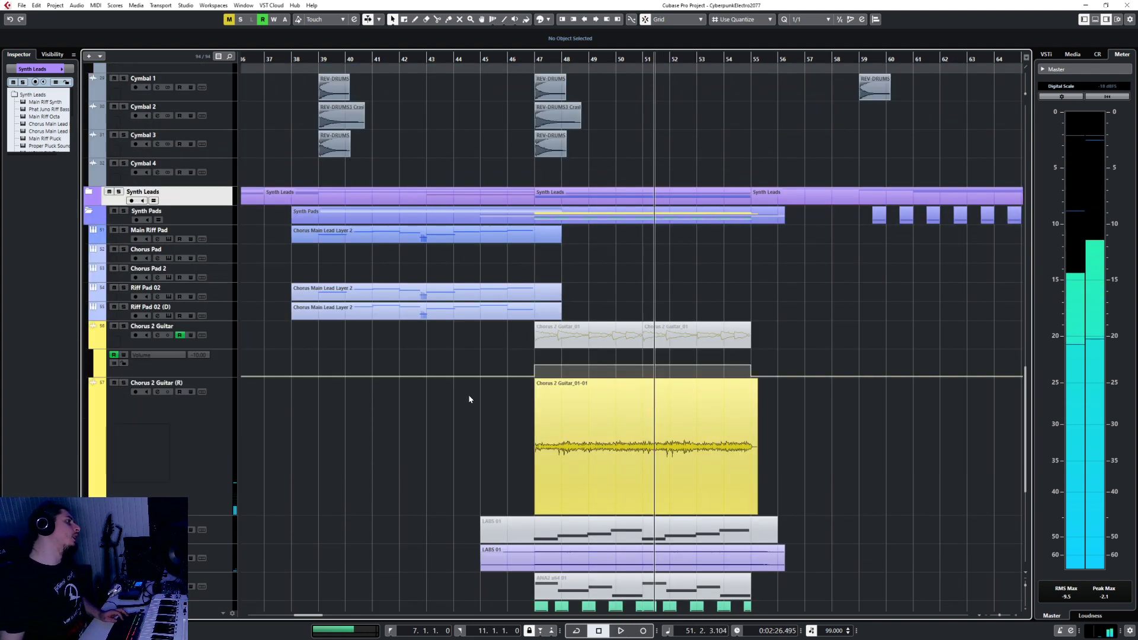
{"action": "scroll", "coordinate": [488, 407], "scroll_direction": "up", "scroll_amount": 3}
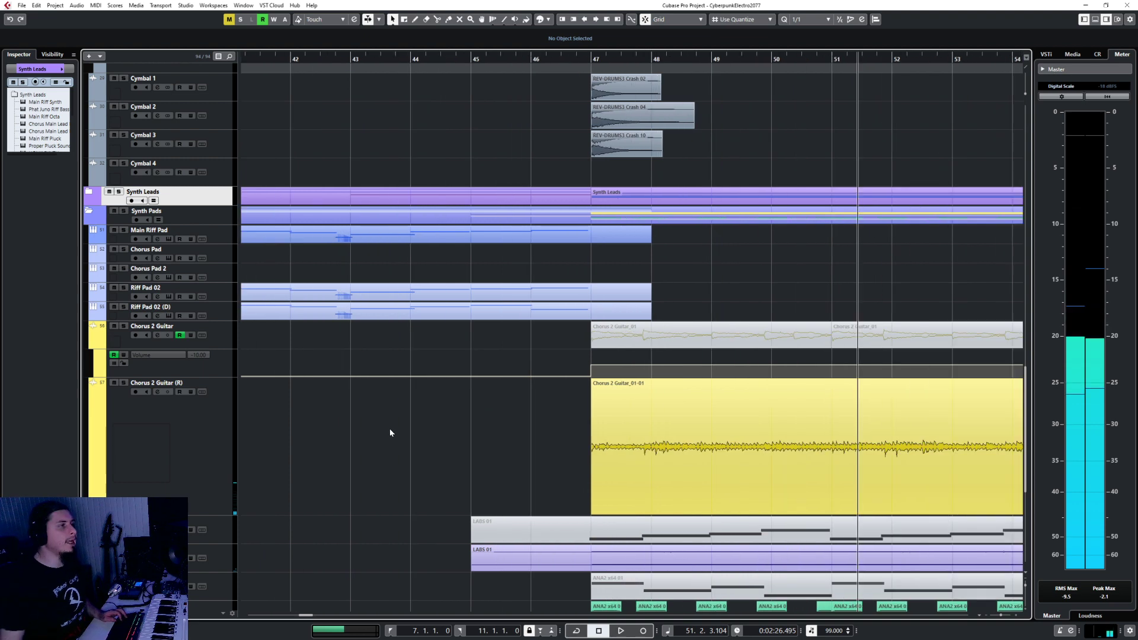
{"action": "left_click", "coordinate": [230, 338]}
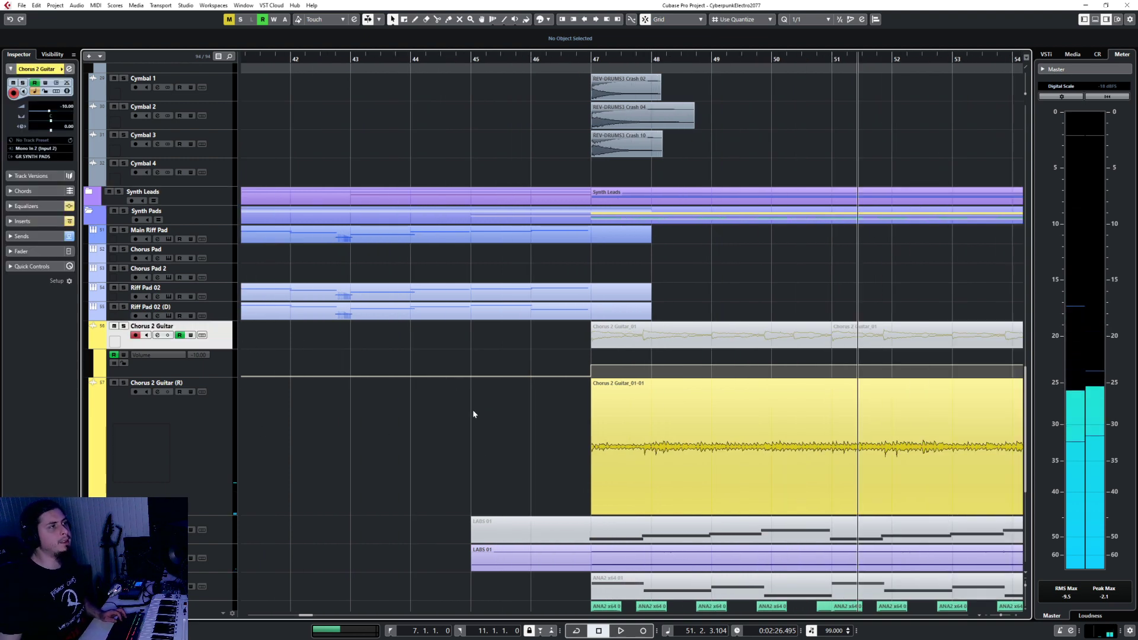
{"action": "scroll", "coordinate": [485, 448], "scroll_direction": "down", "scroll_amount": 2}
{"action": "key", "text": "s"}
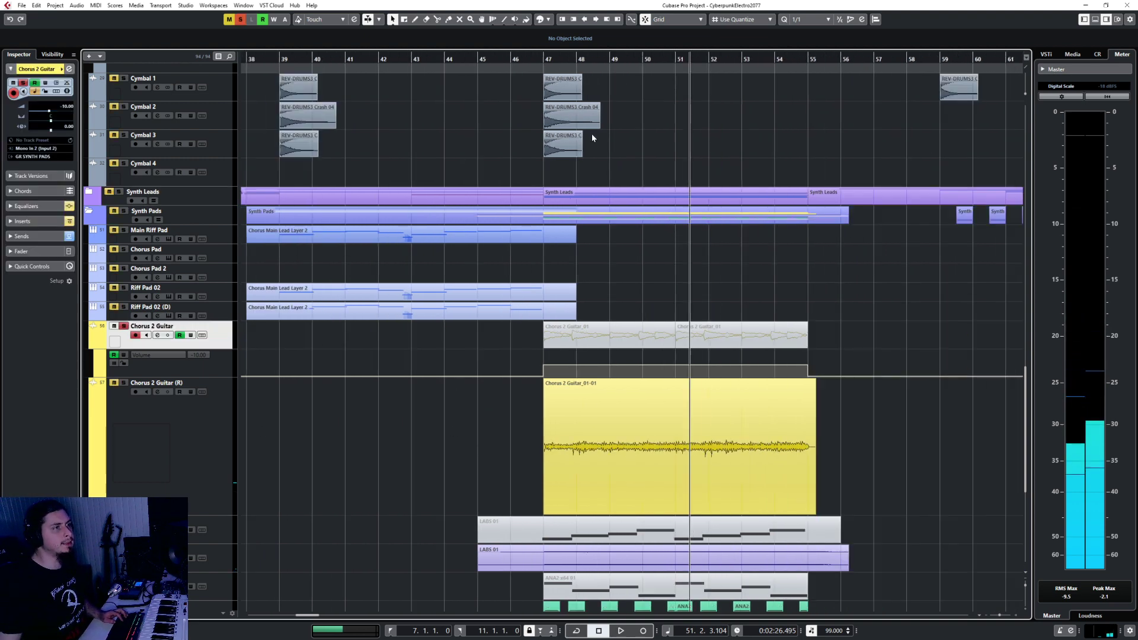
{"action": "left_click", "coordinate": [543, 59]}
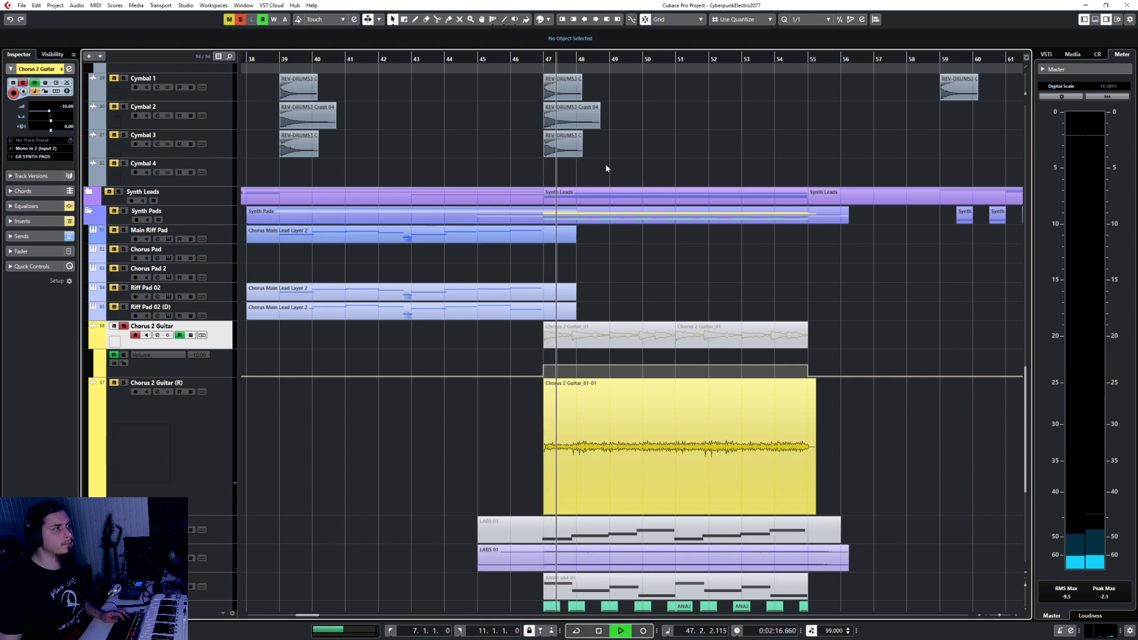
Step: Audition the Chorus 2 Guitar (R) track in solo, check its sends and stop playback
{"action": "key", "text": "space"}
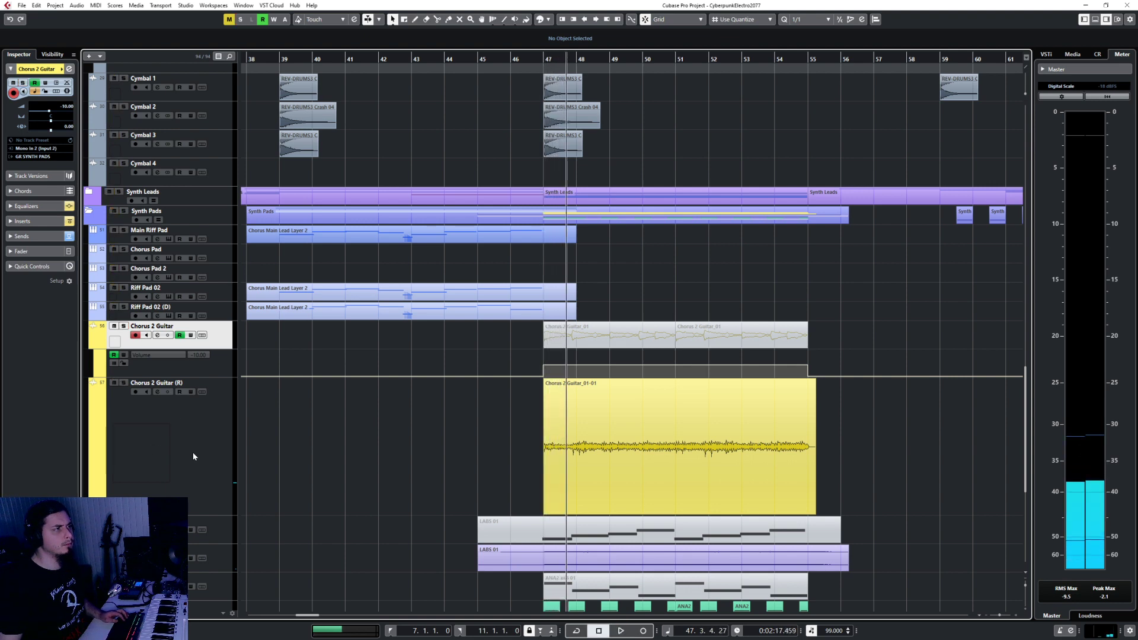
{"action": "left_click", "coordinate": [193, 453]}
{"action": "key", "text": "space"}
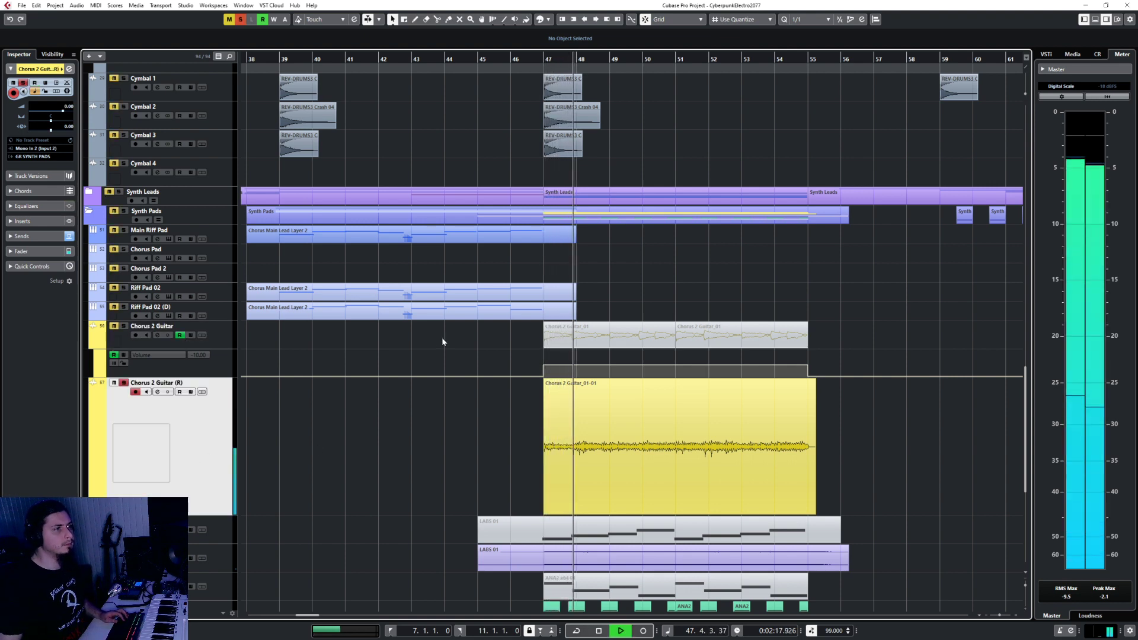
{"action": "left_click", "coordinate": [22, 237]}
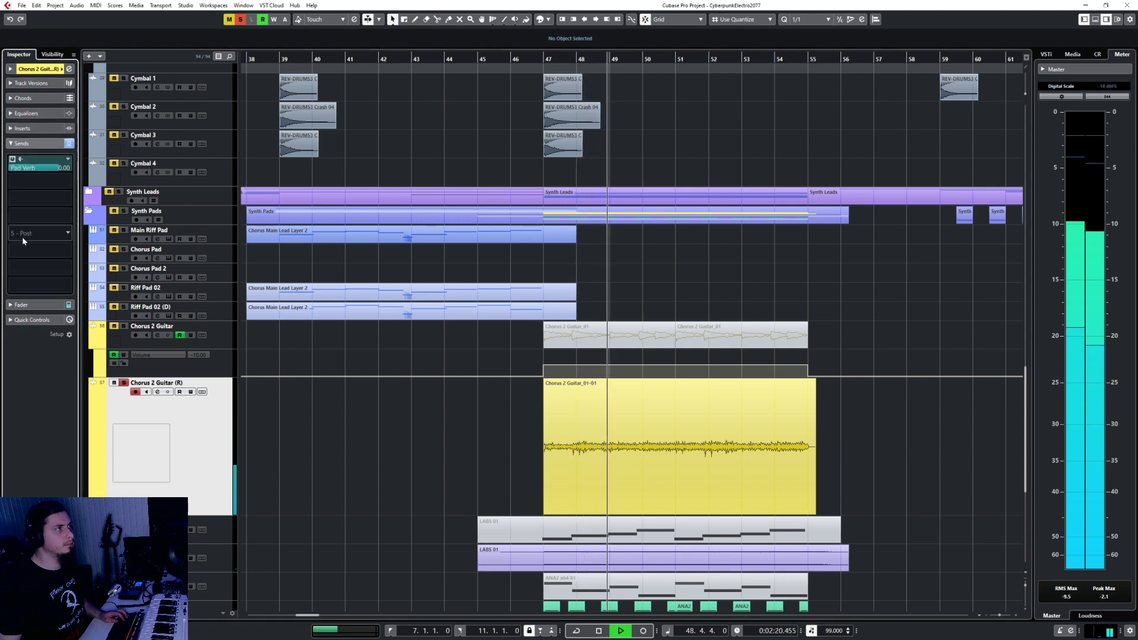
{"action": "left_click", "coordinate": [23, 143]}
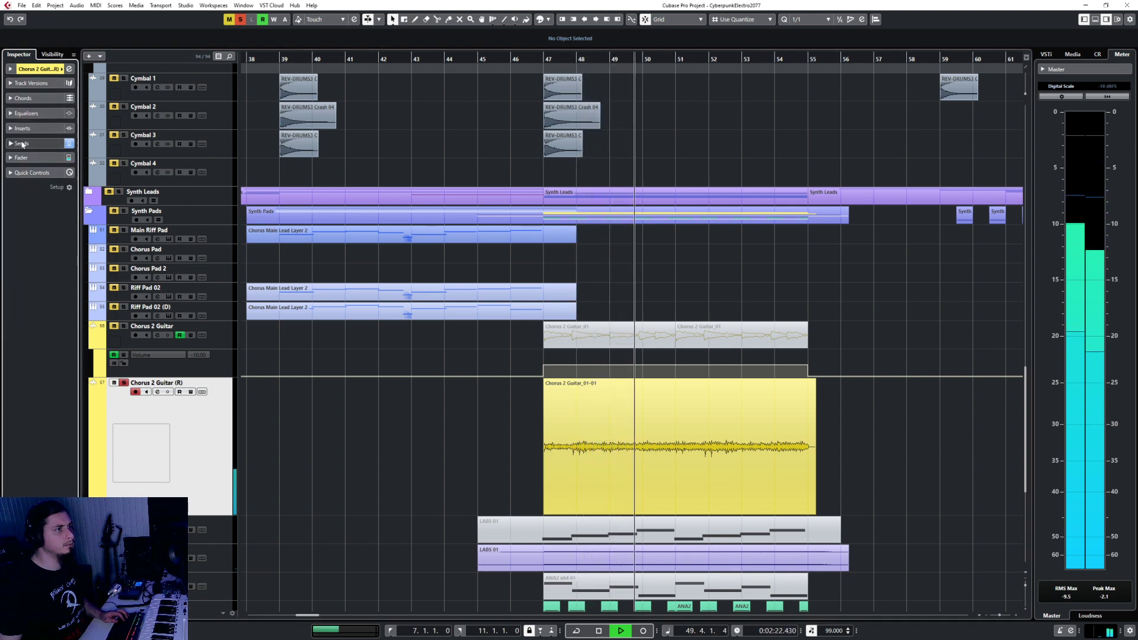
{"action": "key", "text": "space"}
Step: Unmute both Chorus 2 Guitar clips between bars 47 and 55 with the Mute tool and return to the selection tool
{"action": "left_click", "coordinate": [225, 336]}
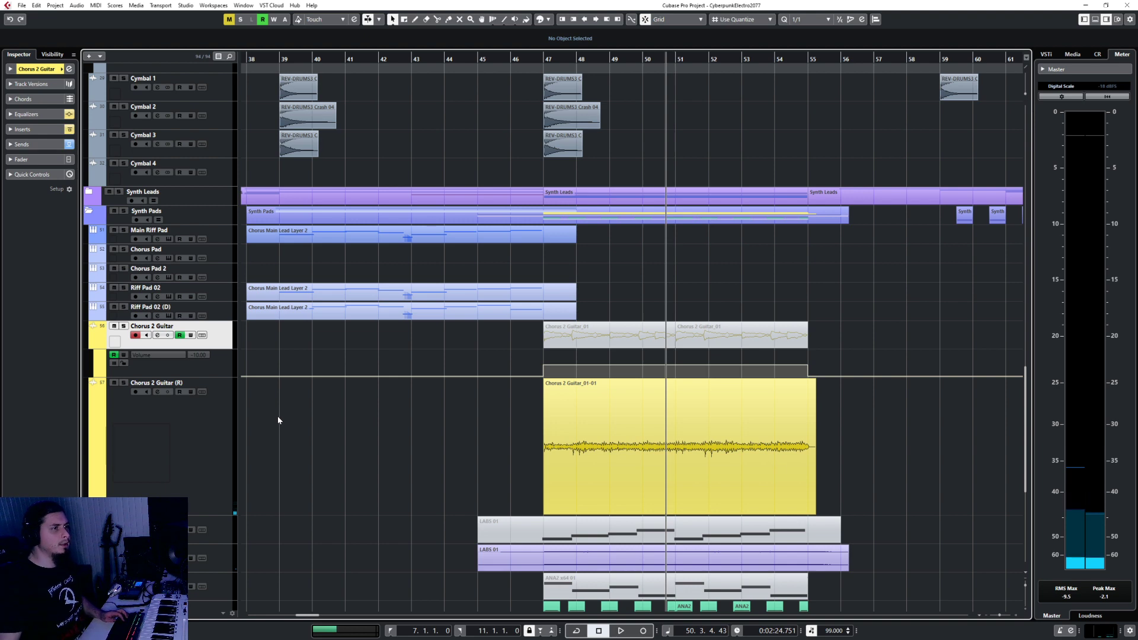
{"action": "right_click", "coordinate": [488, 407]}
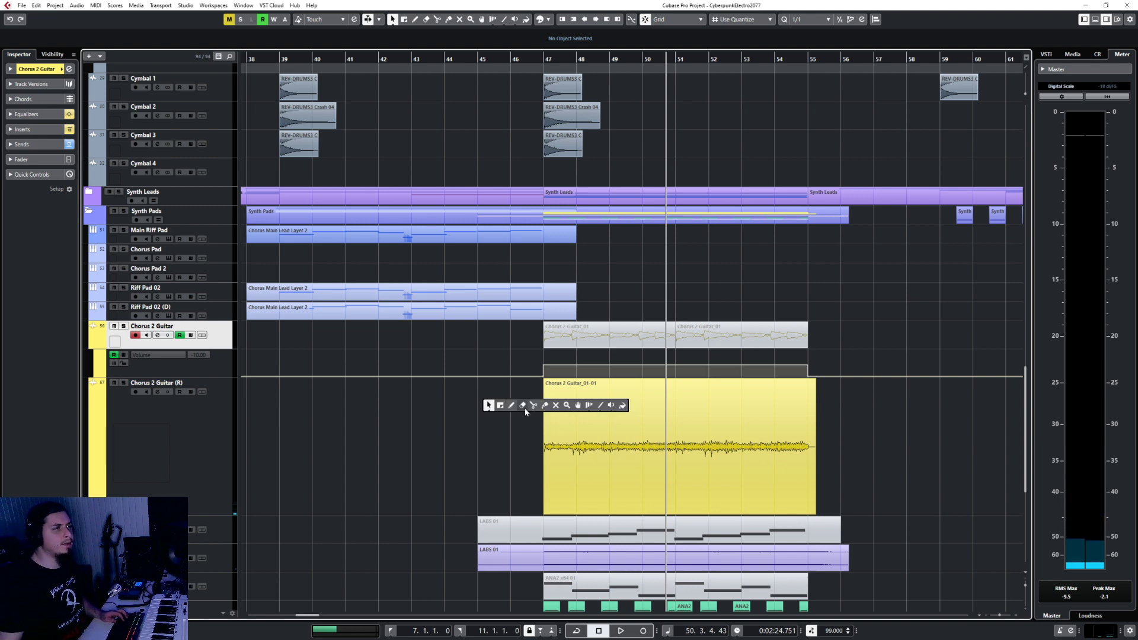
{"action": "left_click", "coordinate": [556, 405]}
{"action": "left_click", "coordinate": [585, 337]}
{"action": "left_click", "coordinate": [700, 331]}
{"action": "right_click", "coordinate": [441, 478]}
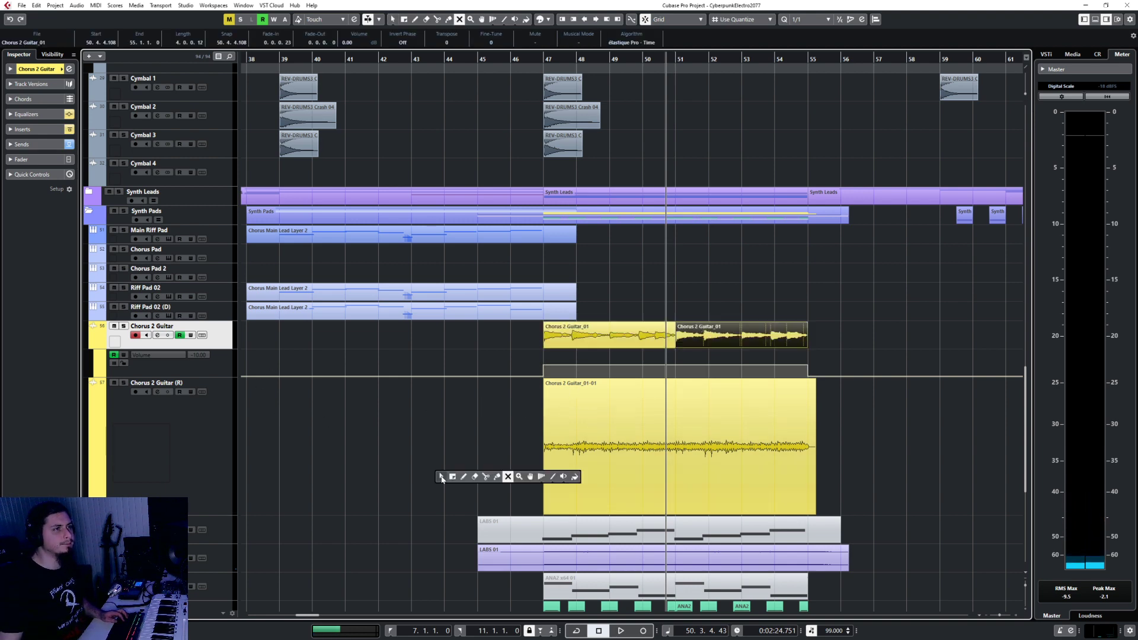
{"action": "left_click", "coordinate": [441, 478]}
Step: Set the playback position to bar 46 and enable the Chorus 2 Guitar track's equalizer
{"action": "left_click", "coordinate": [510, 58]}
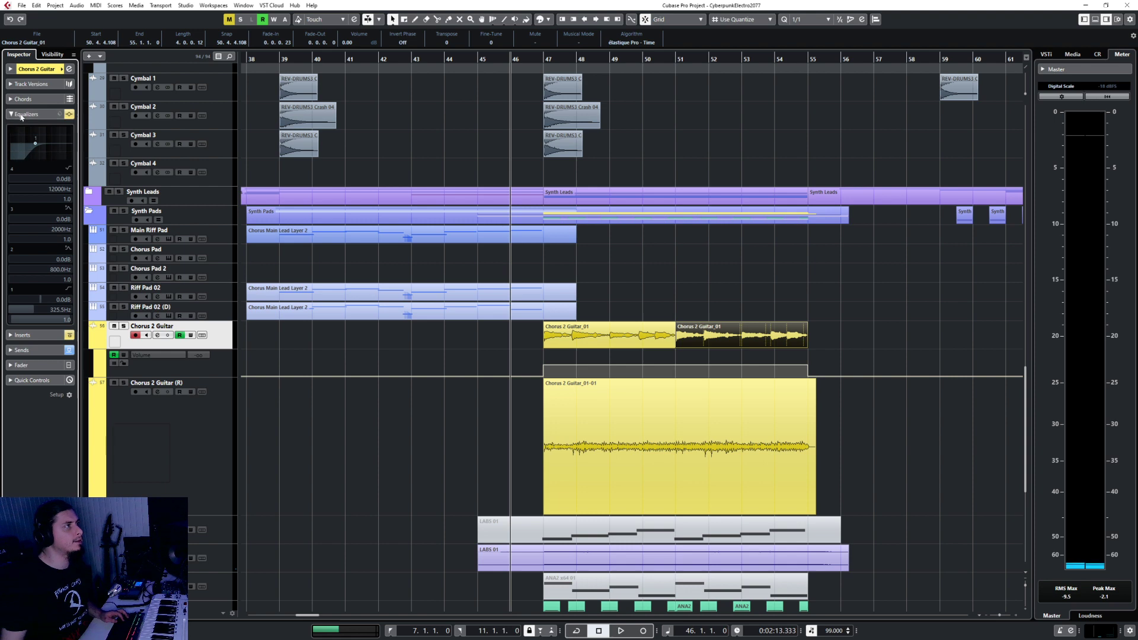
{"action": "left_click", "coordinate": [69, 115]}
{"action": "left_click", "coordinate": [26, 335]}
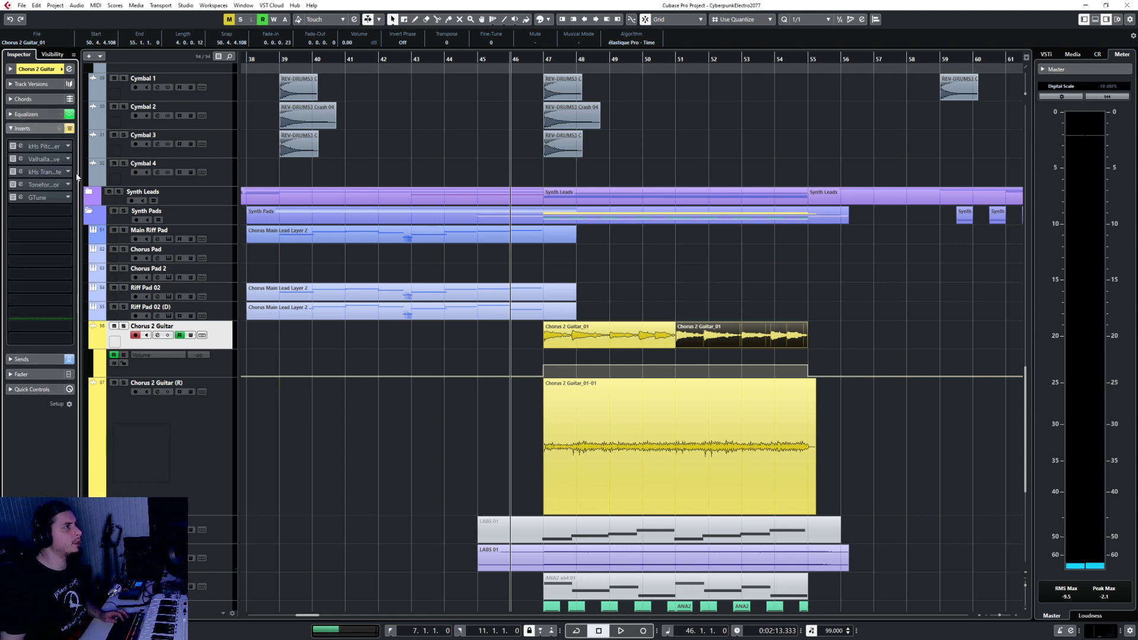
Step: Activate the Chorus 2 Guitar track's insert chain and bypass its plug-ins again one by one
{"action": "left_click", "coordinate": [70, 129]}
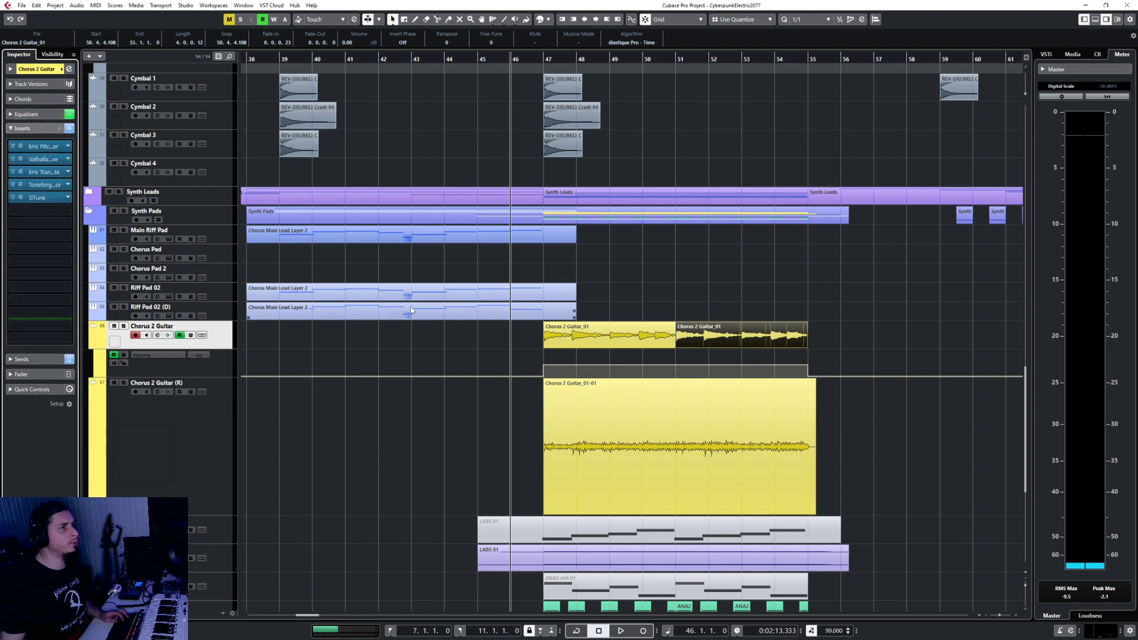
{"action": "scroll", "coordinate": [488, 431], "scroll_direction": "down", "scroll_amount": 3}
{"action": "scroll", "coordinate": [483, 435], "scroll_direction": "up", "scroll_amount": 3}
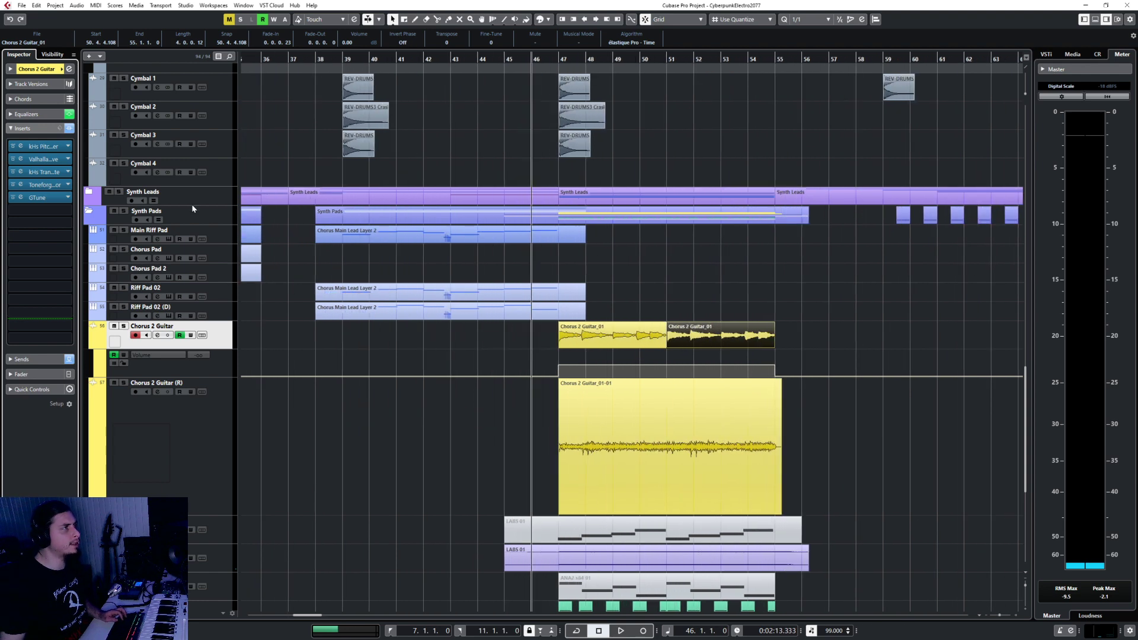
{"action": "left_click", "coordinate": [13, 172]}
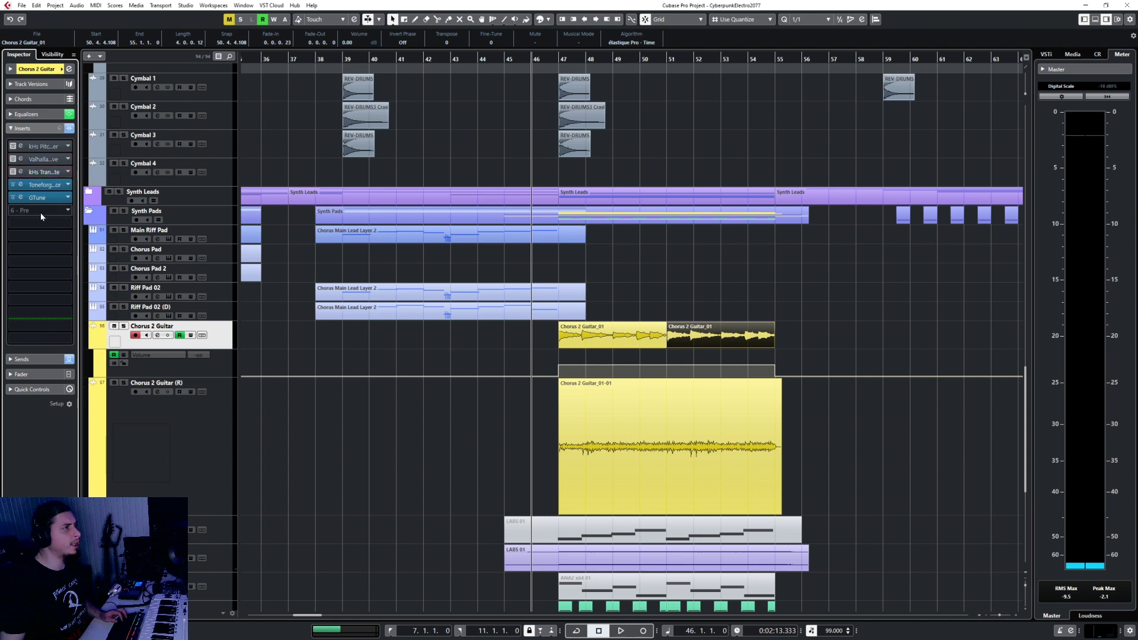
{"action": "left_click", "coordinate": [13, 185]}
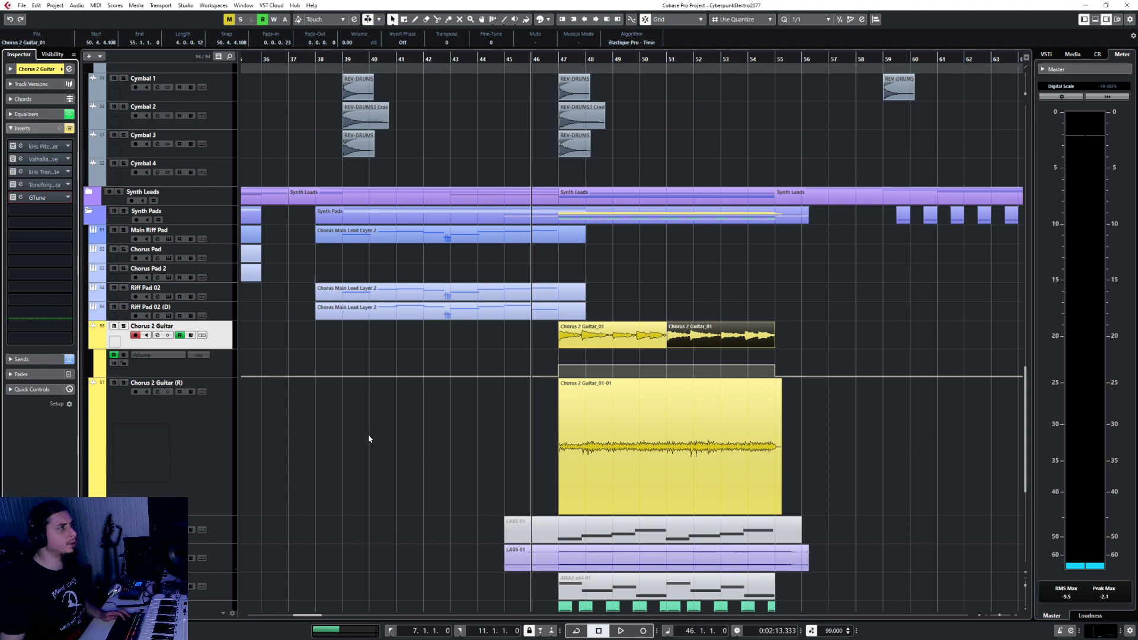
Step: Play Chorus 2 from bar 46 with the guitar clips active, reviewing the guitar and drum tracks, and stop playback
{"action": "key", "text": "space"}
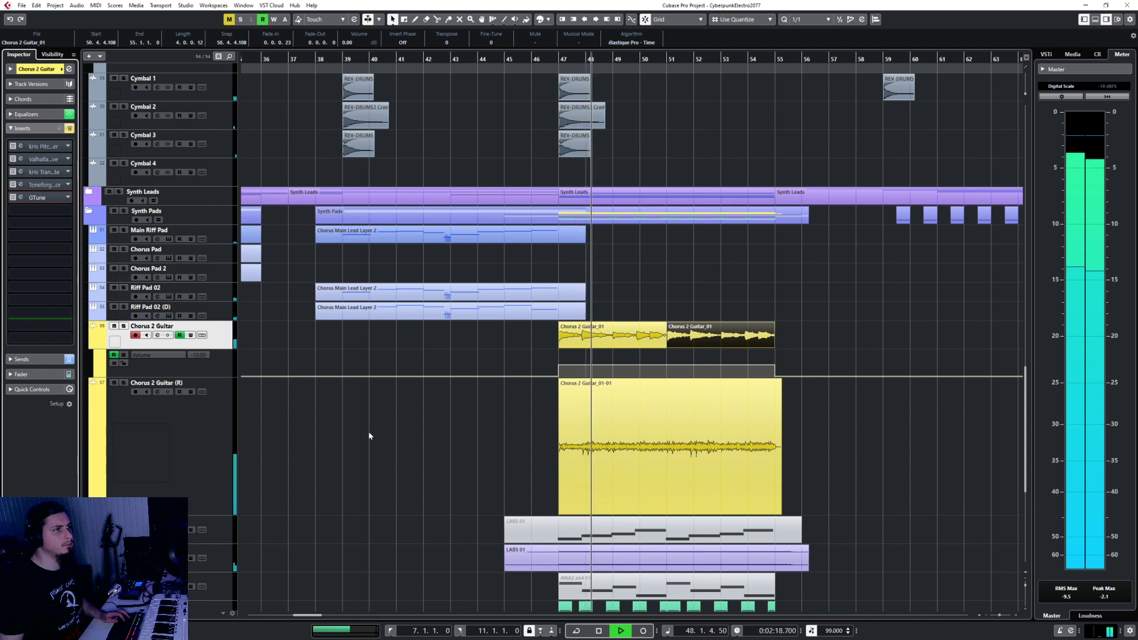
{"action": "scroll", "coordinate": [432, 413], "scroll_direction": "up", "scroll_amount": 4}
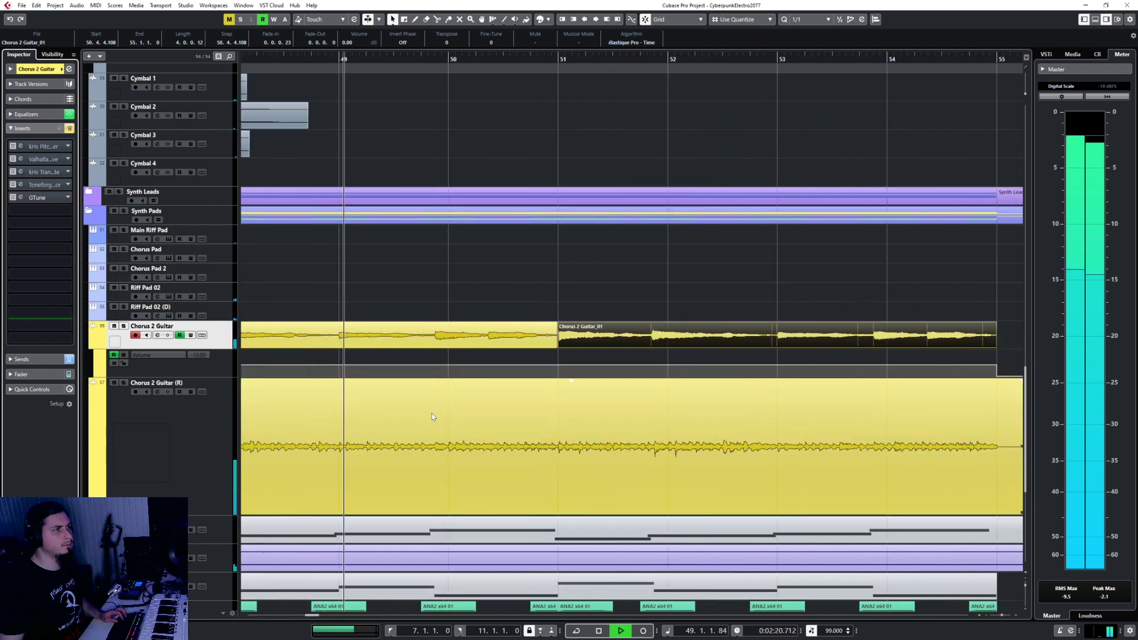
{"action": "scroll", "coordinate": [432, 413], "scroll_direction": "down", "scroll_amount": 4}
{"action": "scroll", "coordinate": [364, 323], "scroll_direction": "up", "scroll_amount": 6}
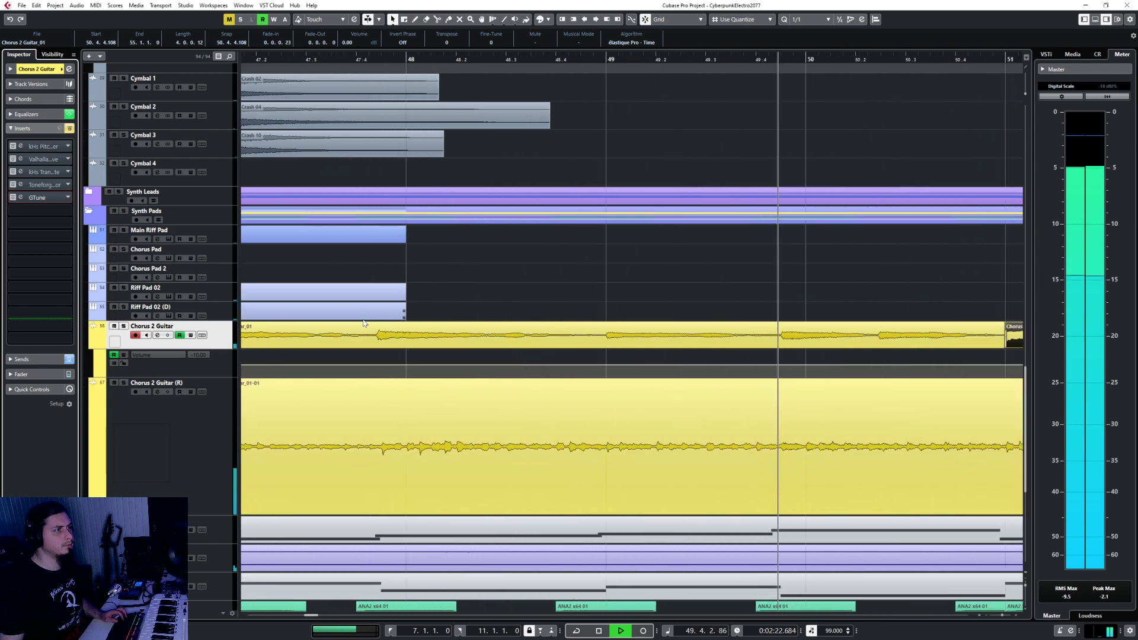
{"action": "scroll", "coordinate": [364, 323], "scroll_direction": "down", "scroll_amount": 4}
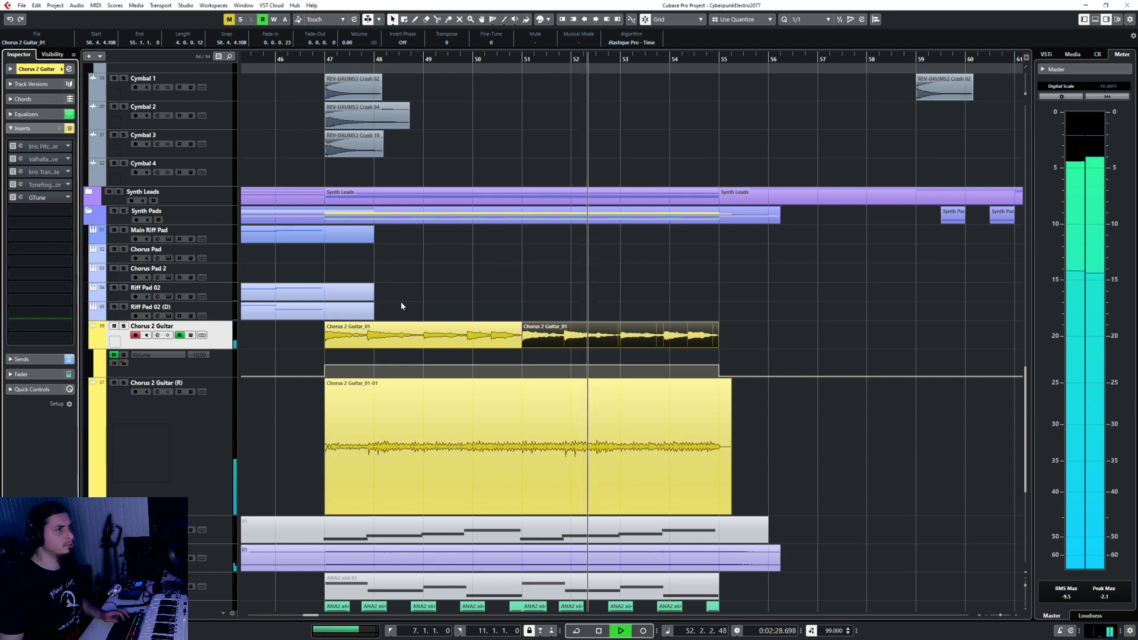
{"action": "scroll", "coordinate": [500, 301], "scroll_direction": "up", "scroll_amount": 5}
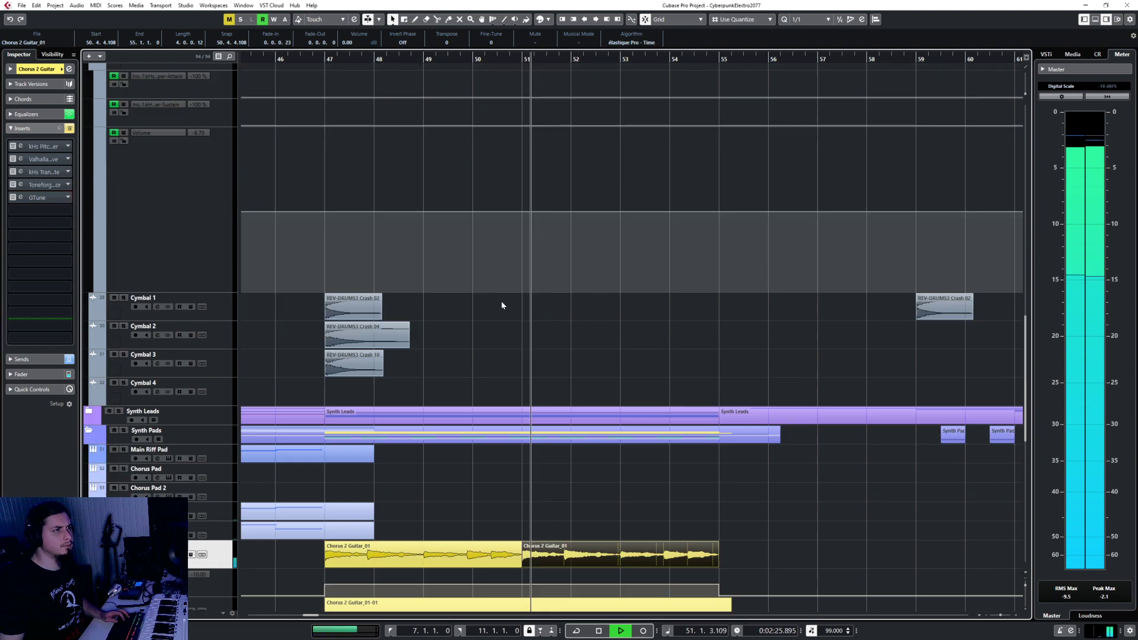
{"action": "scroll", "coordinate": [501, 301], "scroll_direction": "up", "scroll_amount": 5}
{"action": "scroll", "coordinate": [500, 300], "scroll_direction": "up", "scroll_amount": 5}
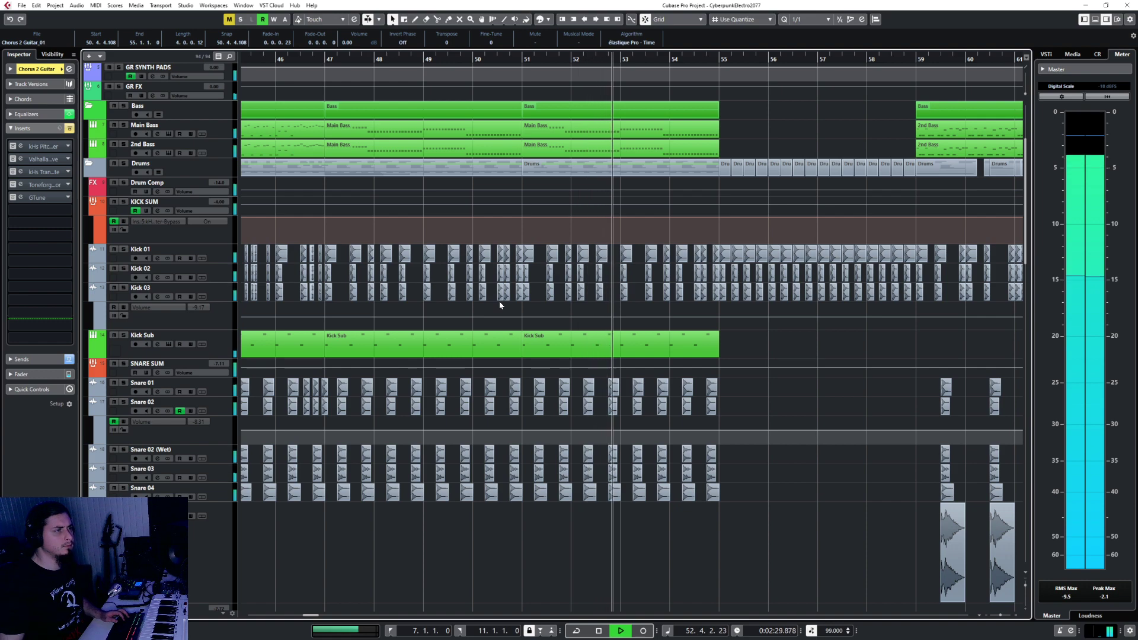
{"action": "key", "text": "space"}
Step: Open the Kick Sub part at bar 39 for note editing, set the quantize value to 1/16 and close the editor
{"action": "left_click", "coordinate": [528, 343]}
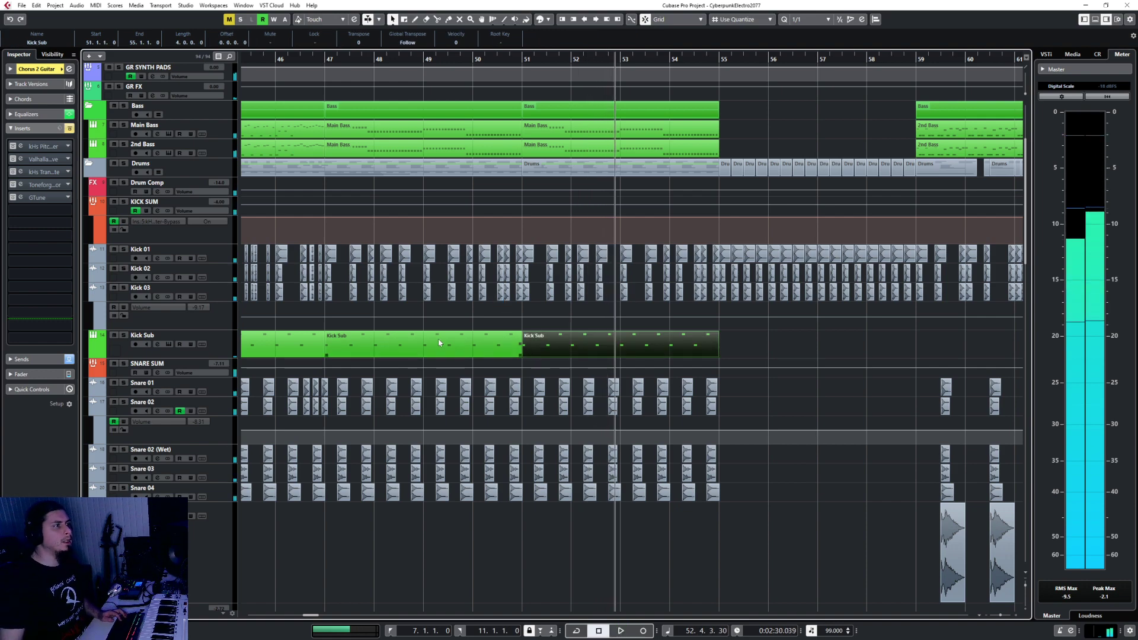
{"action": "key", "text": "Left"}
{"action": "key", "text": "Left"}
{"action": "key", "text": "Left"}
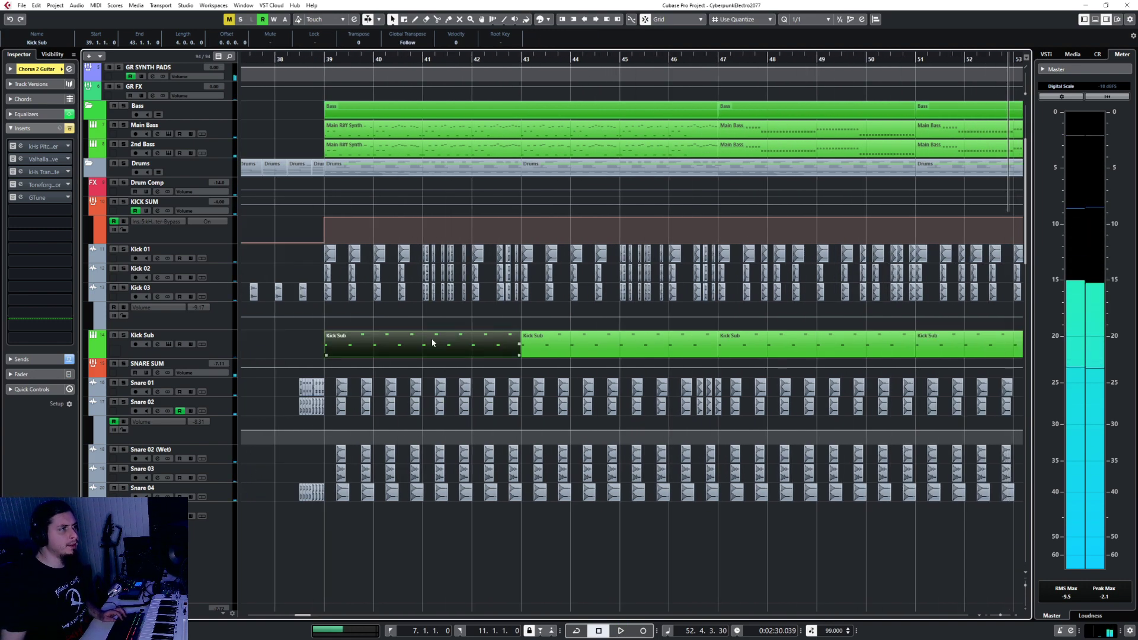
{"action": "double_click", "coordinate": [432, 342]}
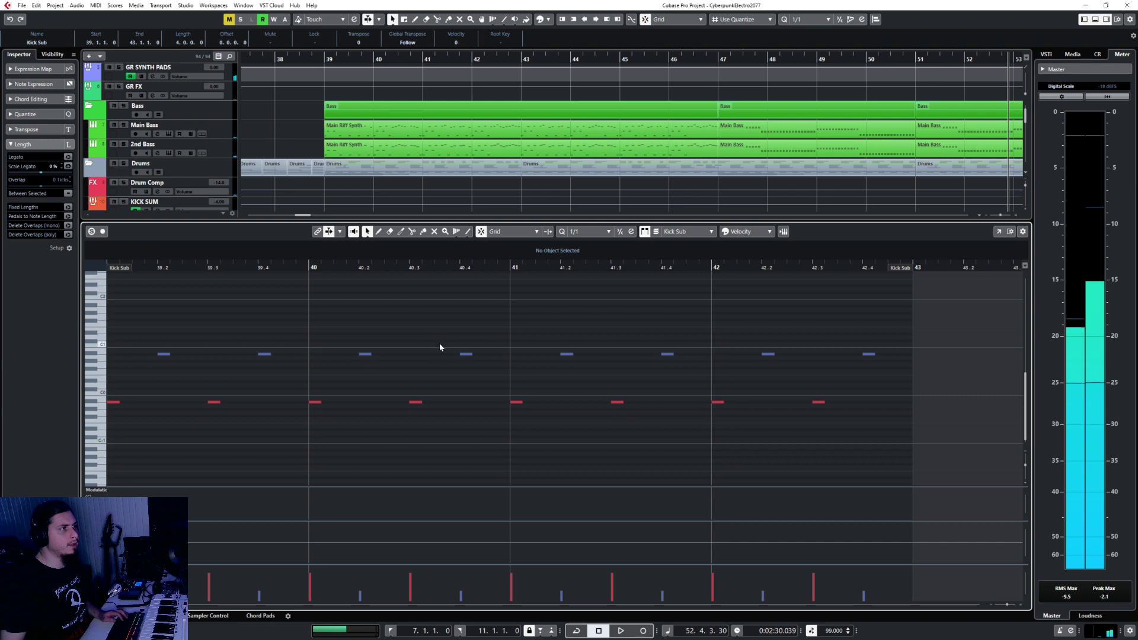
{"action": "left_click", "coordinate": [592, 232]}
{"action": "left_click", "coordinate": [596, 286]}
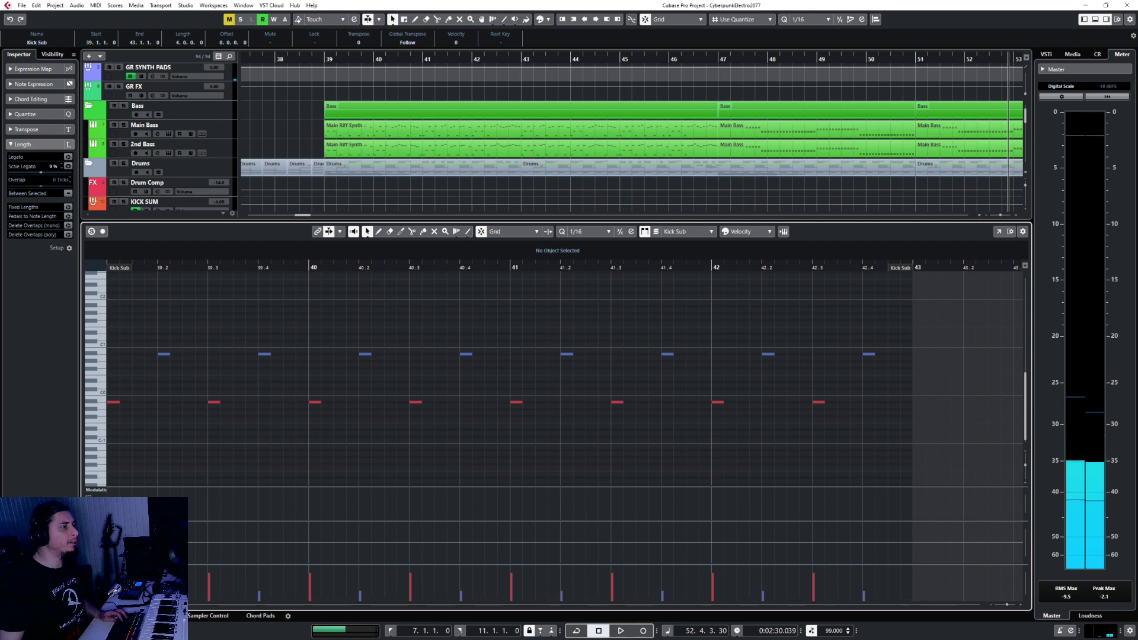
{"action": "key", "text": "Return"}
Step: Open the Kick Sub part at bar 47 and move its low note at bar 48 to 47.4.3
{"action": "scroll", "coordinate": [371, 301], "scroll_direction": "up", "scroll_amount": 5}
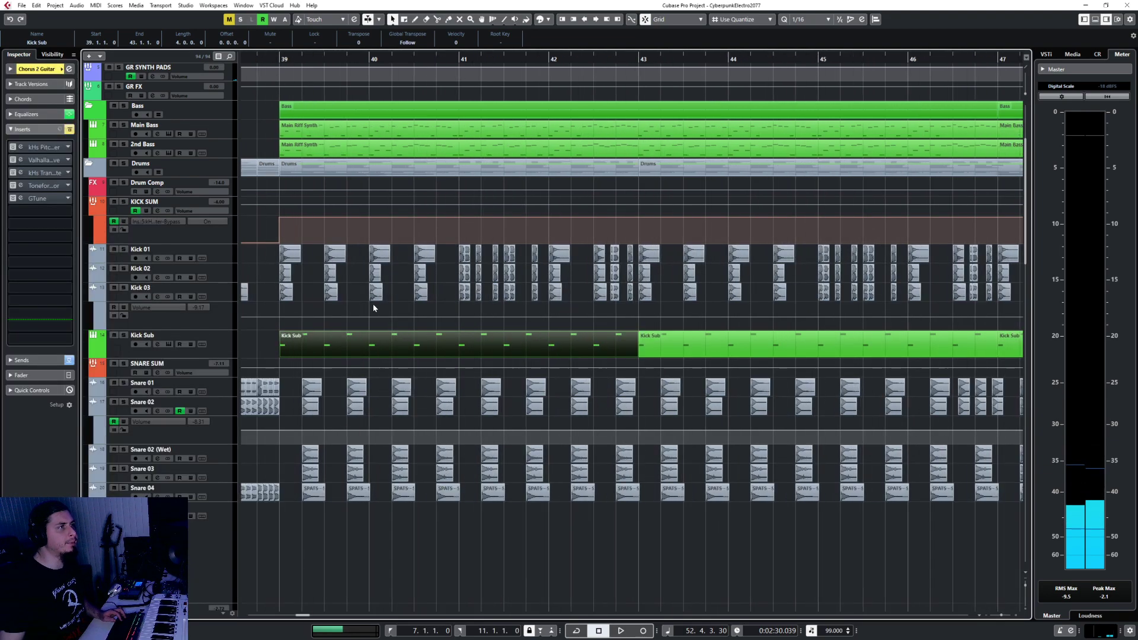
{"action": "scroll", "coordinate": [370, 299], "scroll_direction": "left", "scroll_amount": 2}
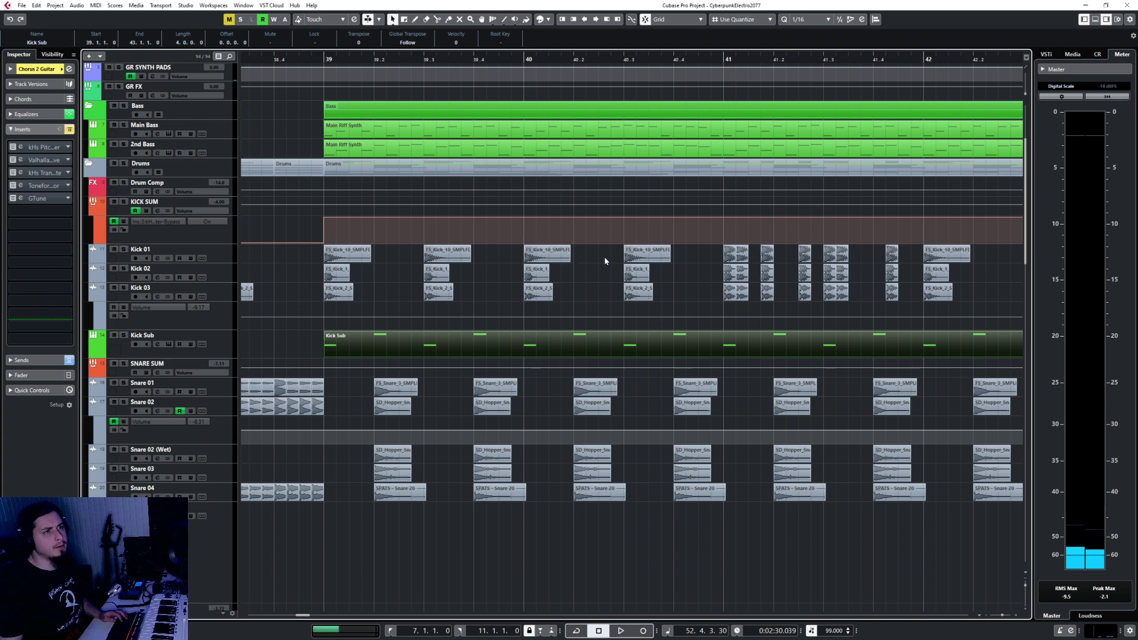
{"action": "scroll", "coordinate": [614, 277], "scroll_direction": "down", "scroll_amount": 5}
{"action": "scroll", "coordinate": [614, 277], "scroll_direction": "right", "scroll_amount": 7}
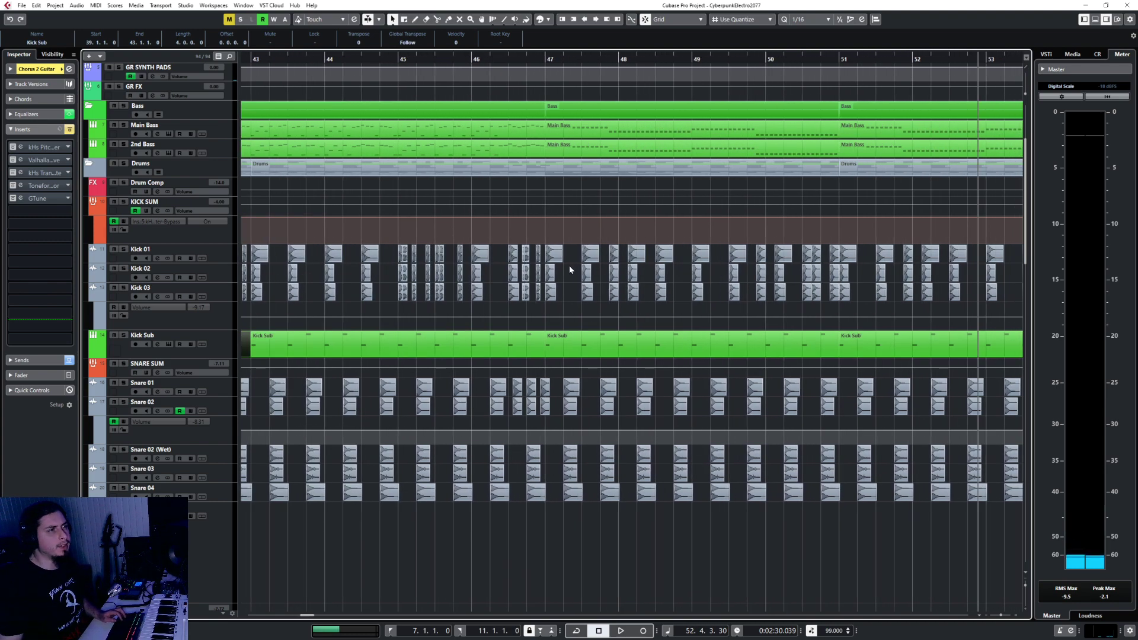
{"action": "scroll", "coordinate": [569, 269], "scroll_direction": "up", "scroll_amount": 3}
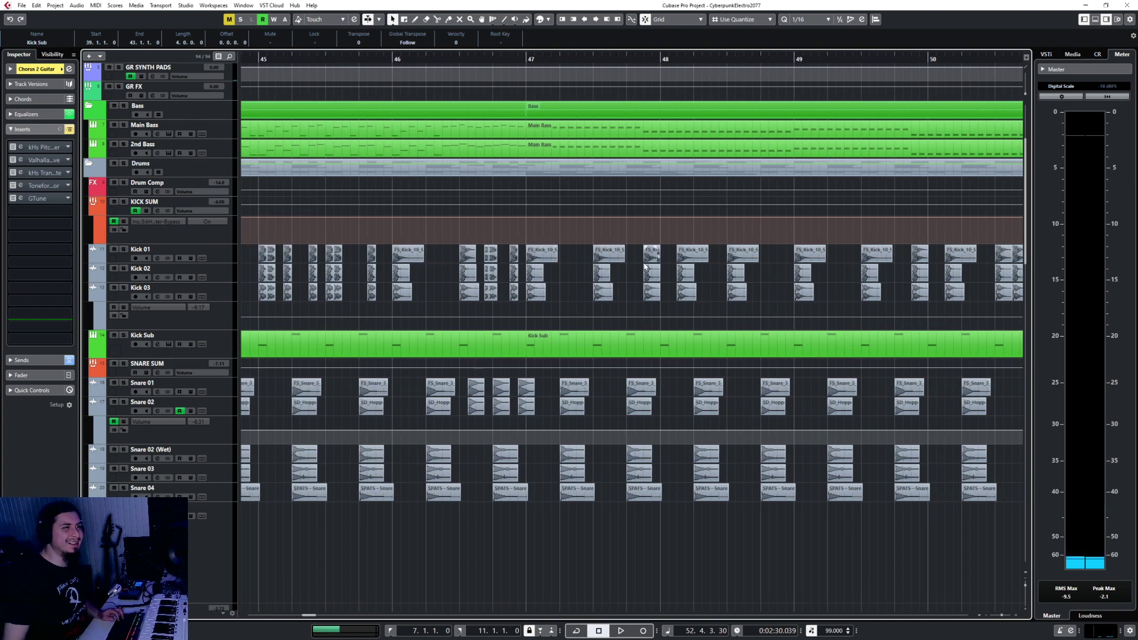
{"action": "double_click", "coordinate": [635, 343]}
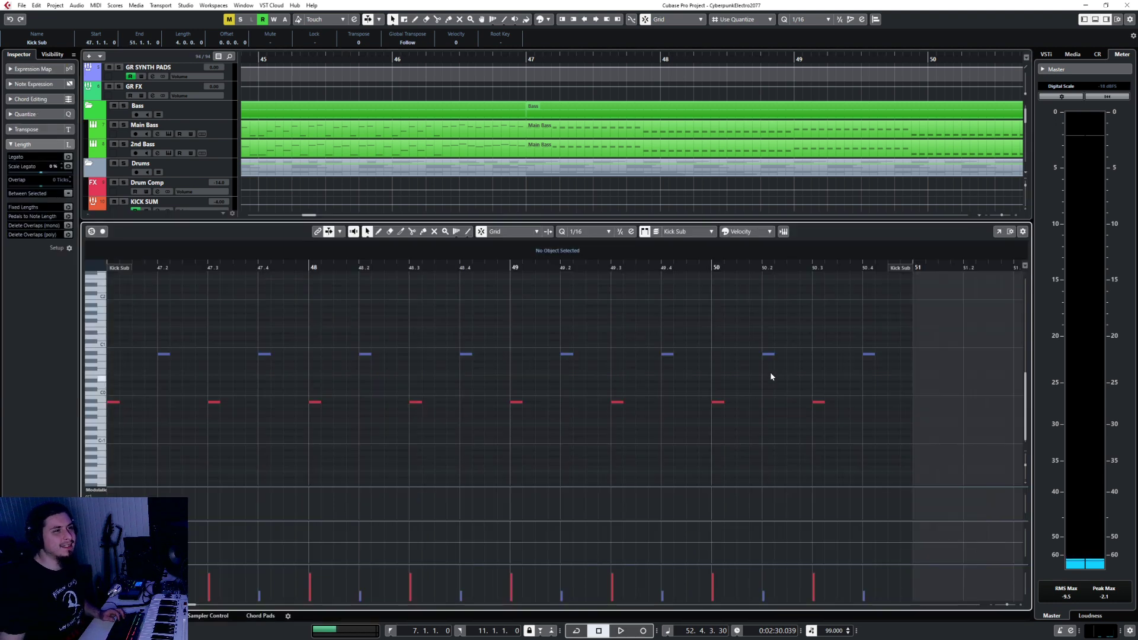
{"action": "scroll", "coordinate": [334, 383], "scroll_direction": "down", "scroll_amount": 2}
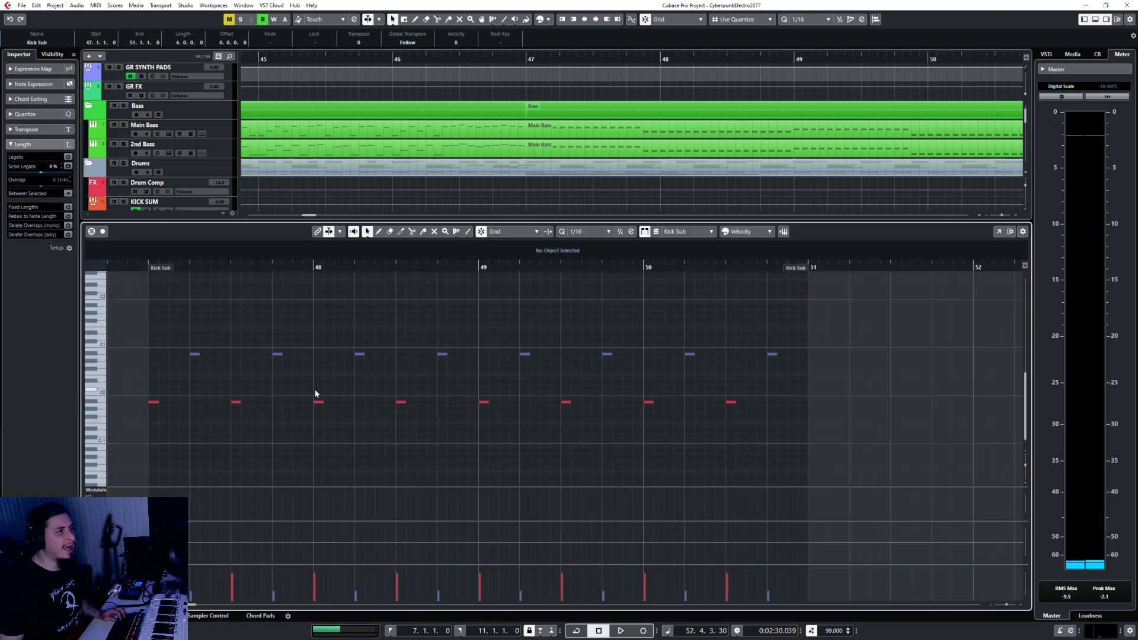
{"action": "left_click", "coordinate": [319, 402]}
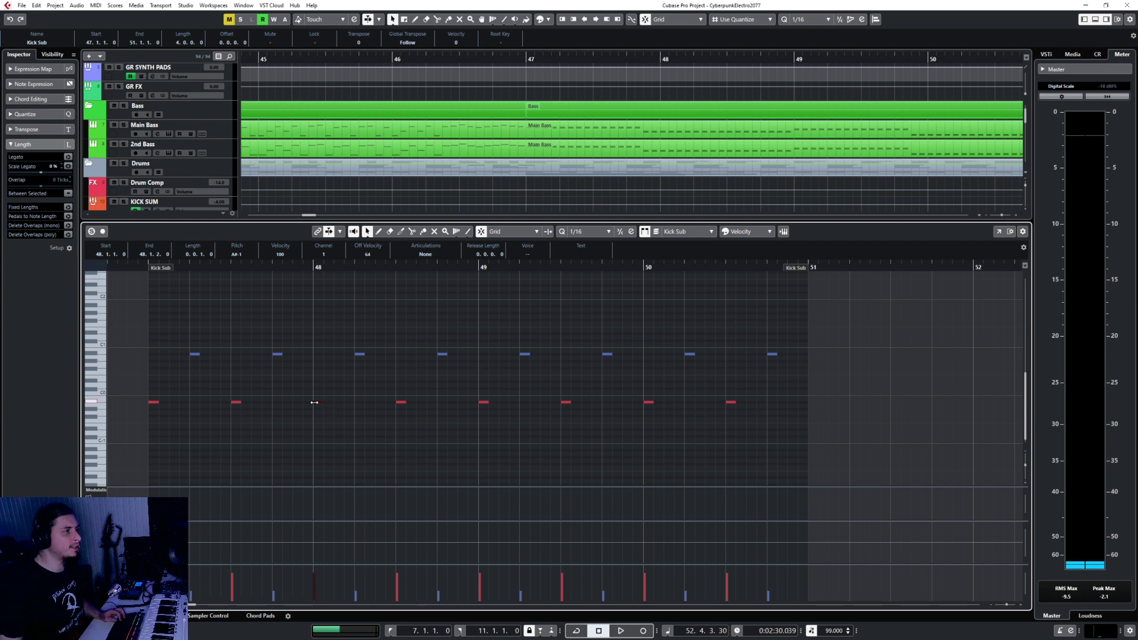
{"action": "left_click_drag", "start_coordinate": [314, 403], "coordinate": [301, 406]}
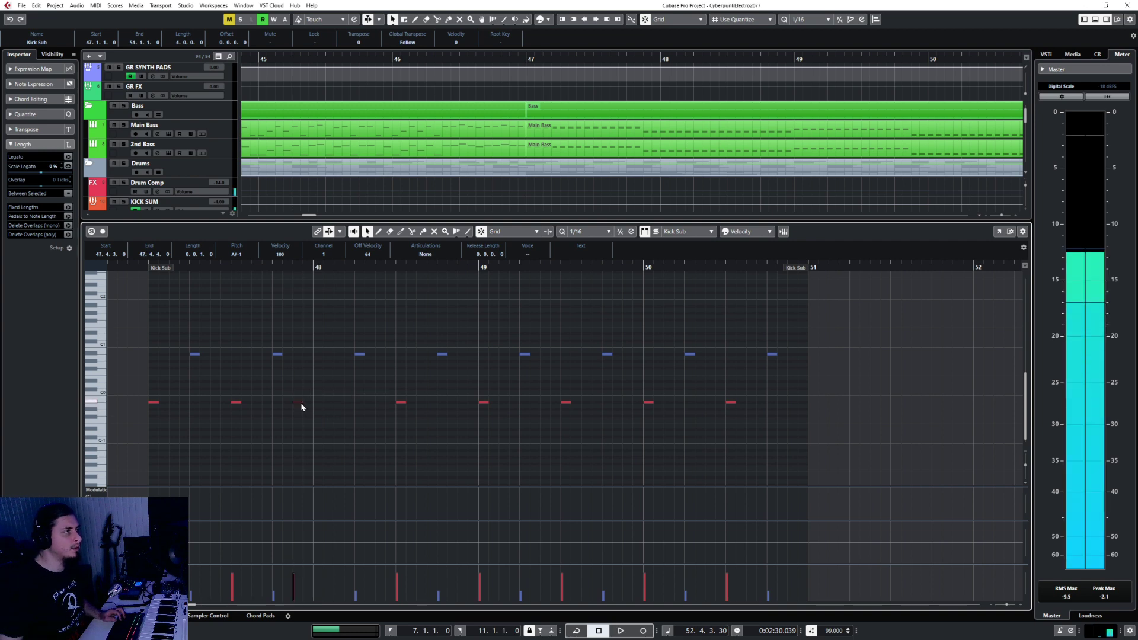
Step: Move the low Kick Sub note at bar 50 two sixteenths earlier and close the note editor
{"action": "left_click", "coordinate": [649, 402]}
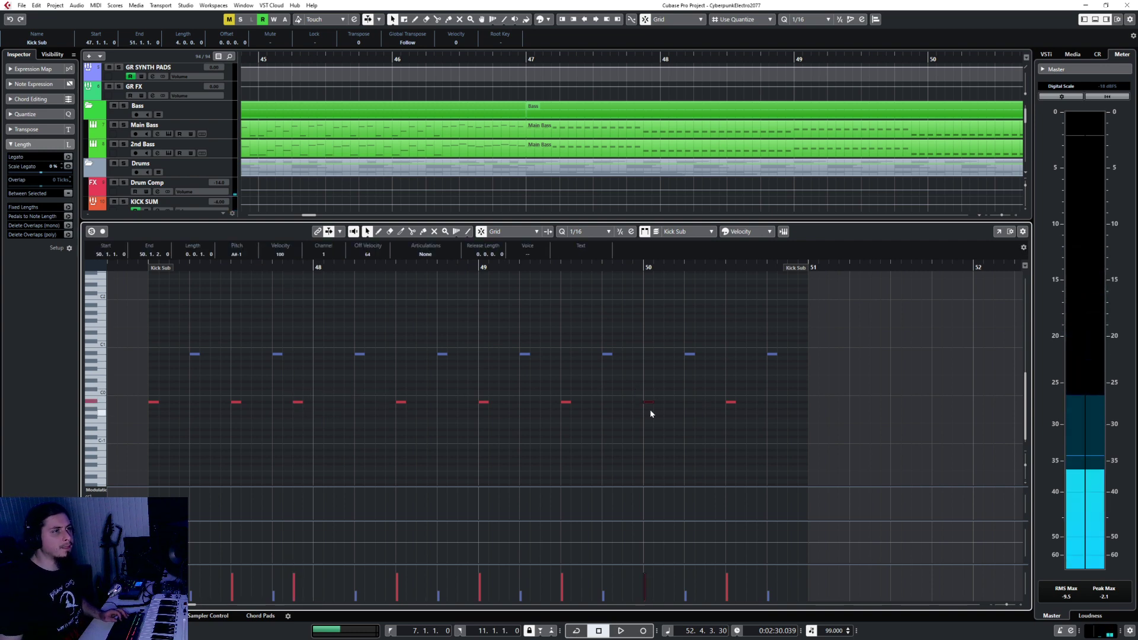
{"action": "left_click_drag", "start_coordinate": [646, 405], "coordinate": [629, 406]}
{"action": "key", "text": "ctrl+e"}
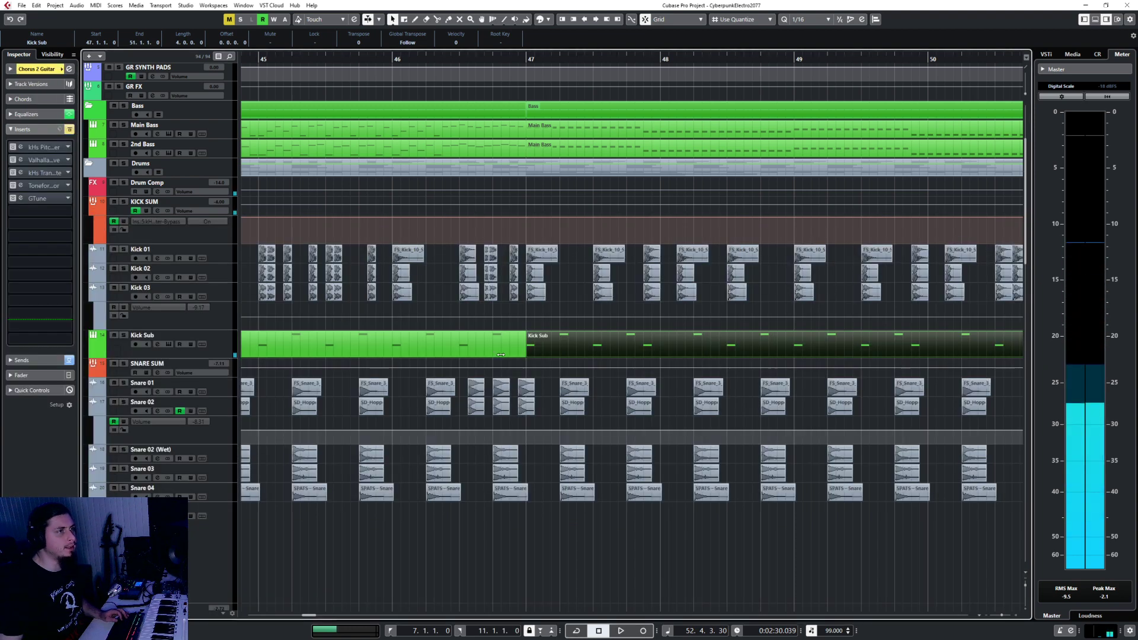
Step: Play the edited Kick Sub part against the kick and snare tracks from bar 46
{"action": "left_click", "coordinate": [394, 59]}
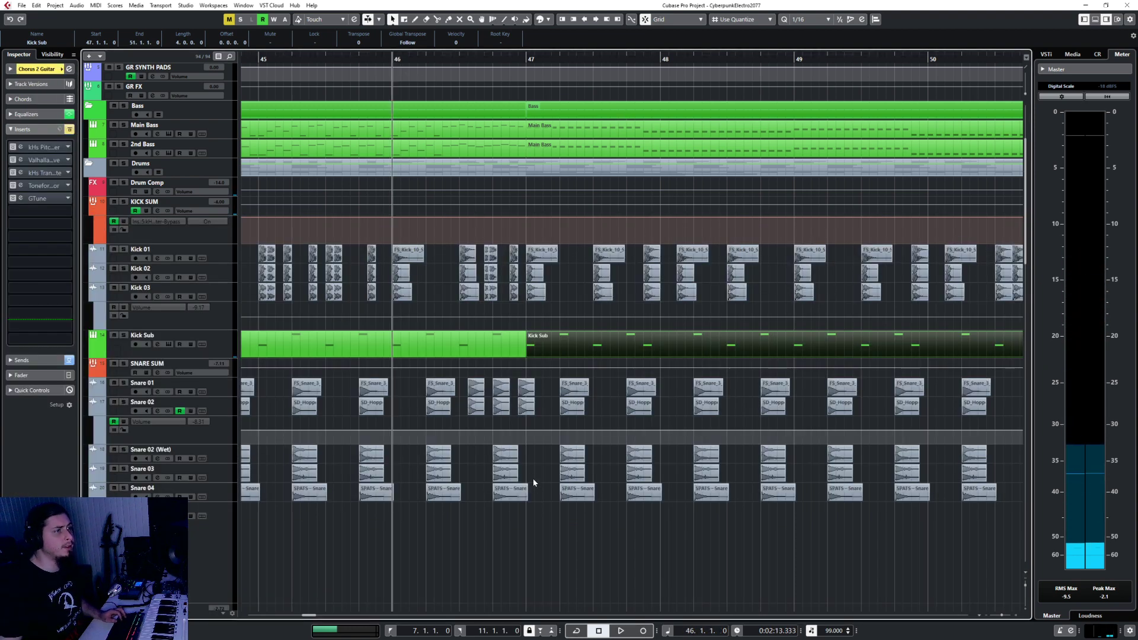
{"action": "key", "text": "space"}
{"action": "scroll", "coordinate": [599, 401], "scroll_direction": "up", "scroll_amount": 4}
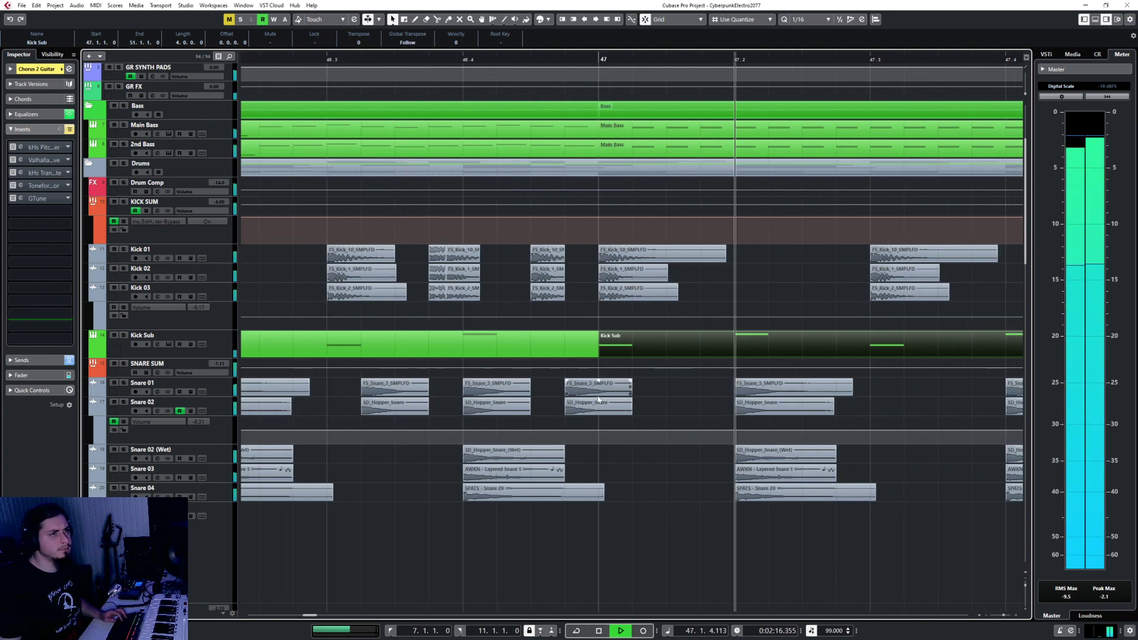
Step: Follow the playback through the selected Kick Sub part to bar 51 and stop it
{"action": "key", "text": "f"}
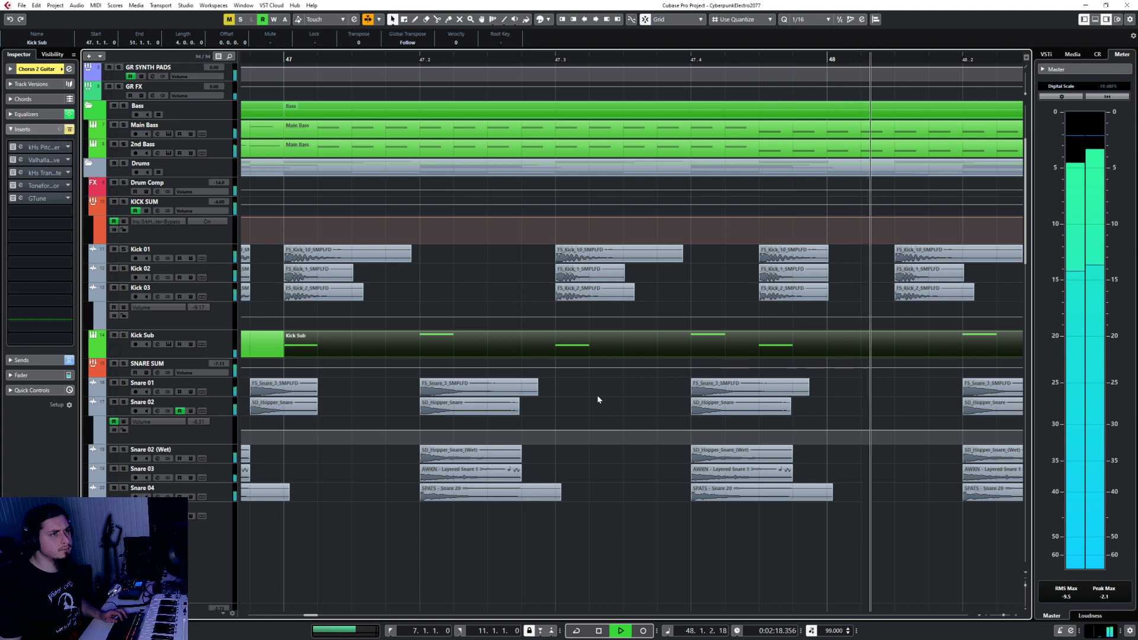
{"action": "scroll", "coordinate": [597, 399], "scroll_direction": "down", "scroll_amount": 3}
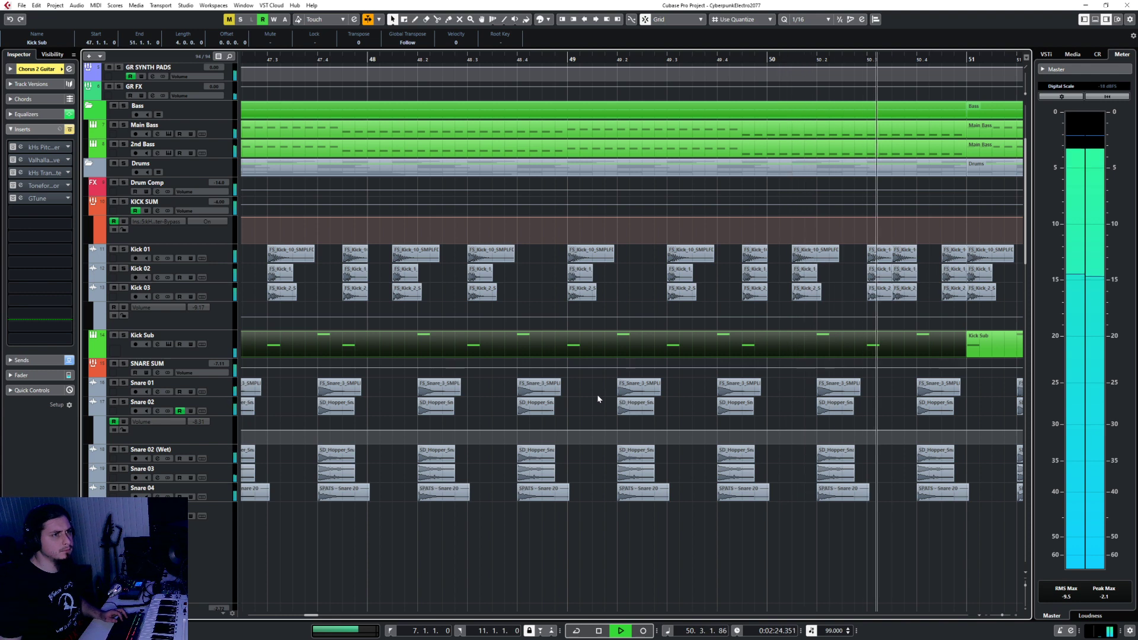
{"action": "scroll", "coordinate": [598, 399], "scroll_direction": "down", "scroll_amount": 3}
{"action": "key", "text": "space"}
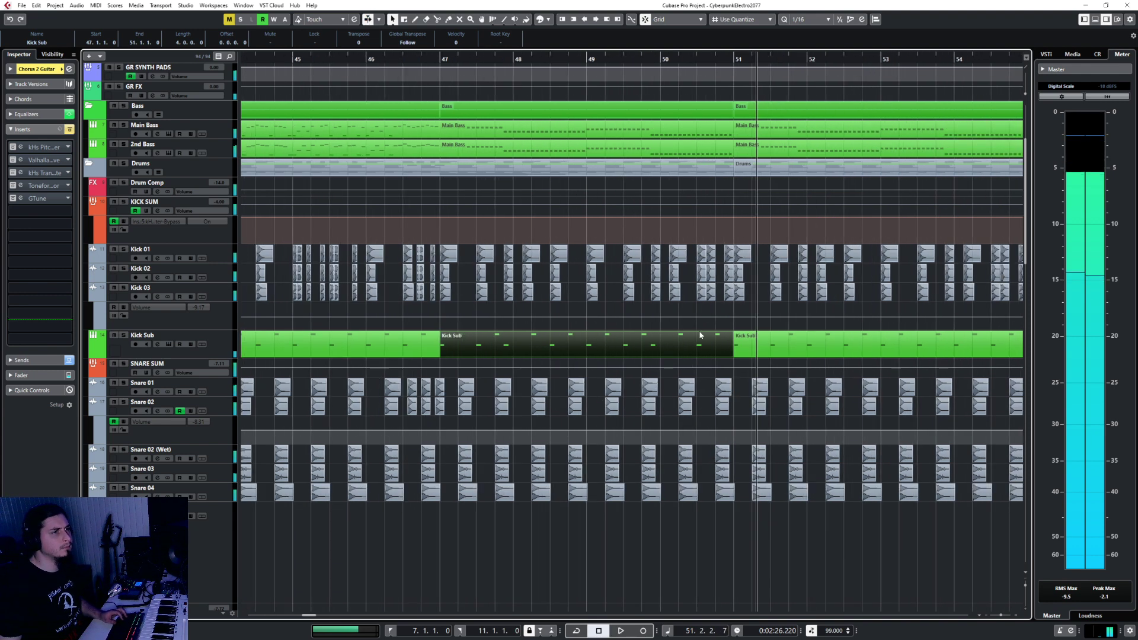
Step: Replace the Kick Sub part at bar 51 with a copy of the edited part from bar 47, using quantize value 1/1
{"action": "left_click", "coordinate": [768, 346]}
{"action": "key", "text": "Delete"}
{"action": "left_click", "coordinate": [684, 344]}
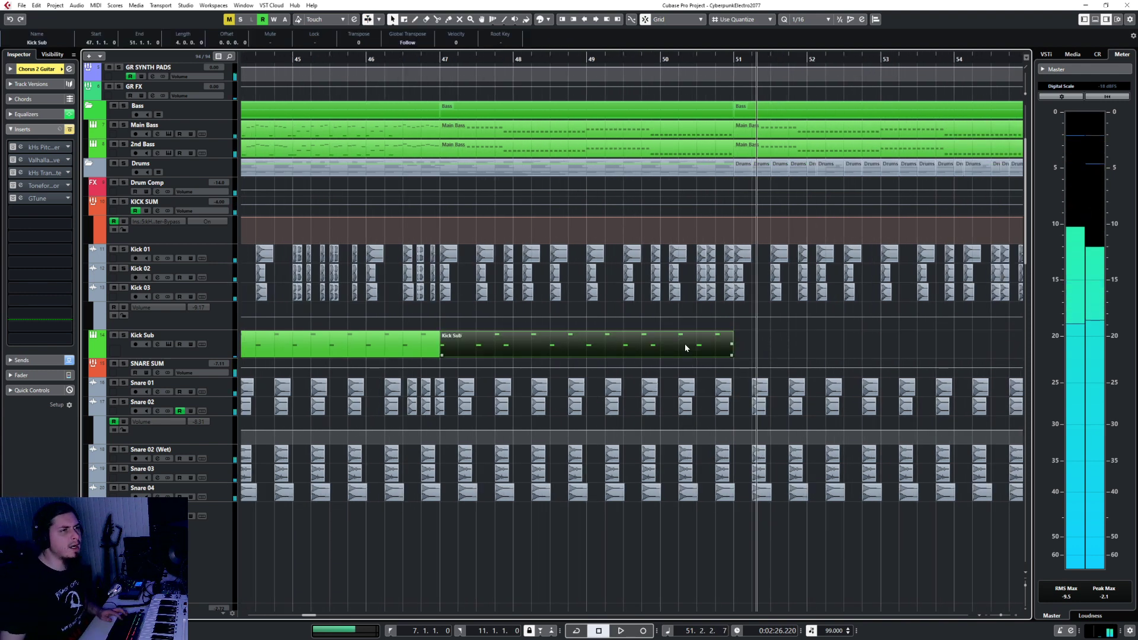
{"action": "left_click", "coordinate": [812, 19]}
{"action": "left_click", "coordinate": [817, 32]}
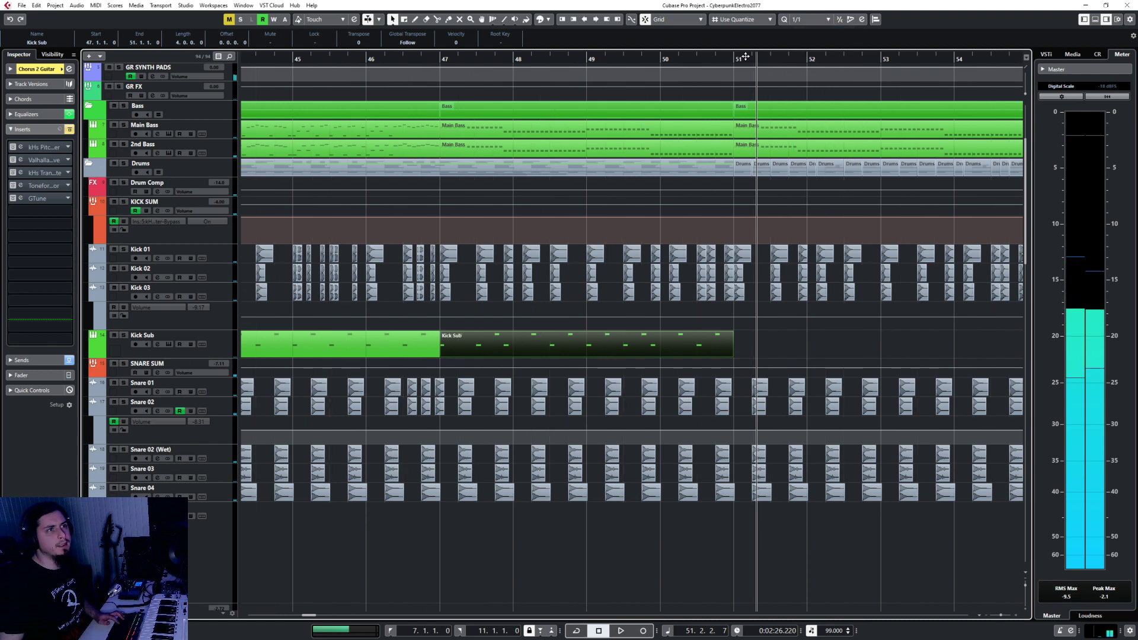
{"action": "left_click", "coordinate": [736, 60]}
{"action": "left_click", "coordinate": [212, 346]}
{"action": "key", "text": "ctrl+d"}
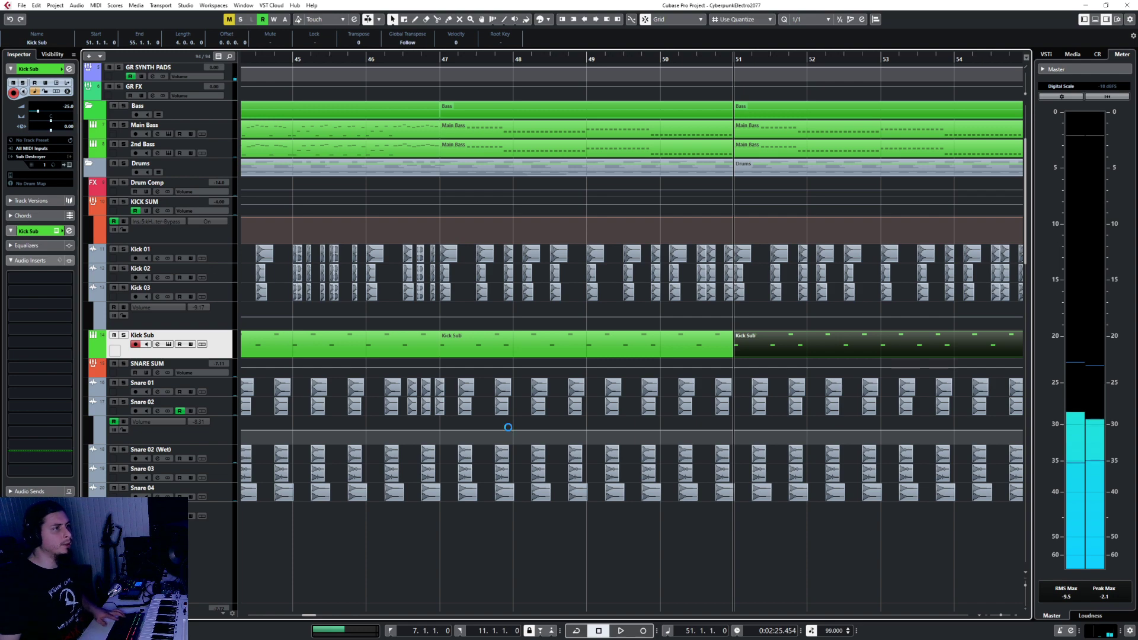
Step: Look over the tracks below Kick Sub and collapse the Drums folder
{"action": "scroll", "coordinate": [509, 431], "scroll_direction": "down", "scroll_amount": 15}
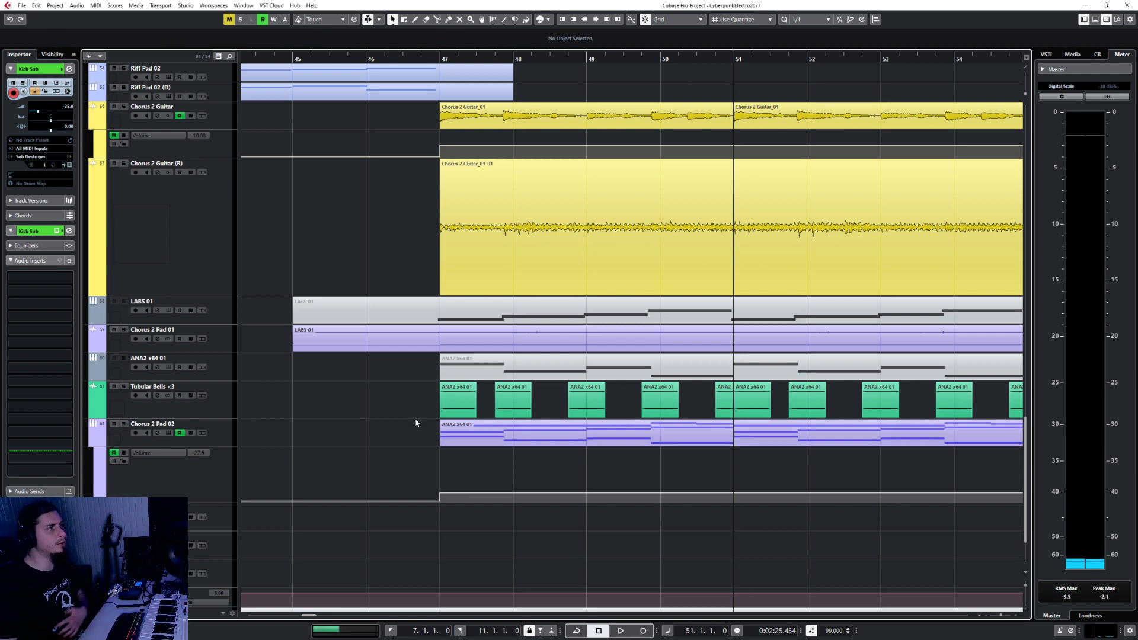
{"action": "scroll", "coordinate": [415, 418], "scroll_direction": "up", "scroll_amount": 15}
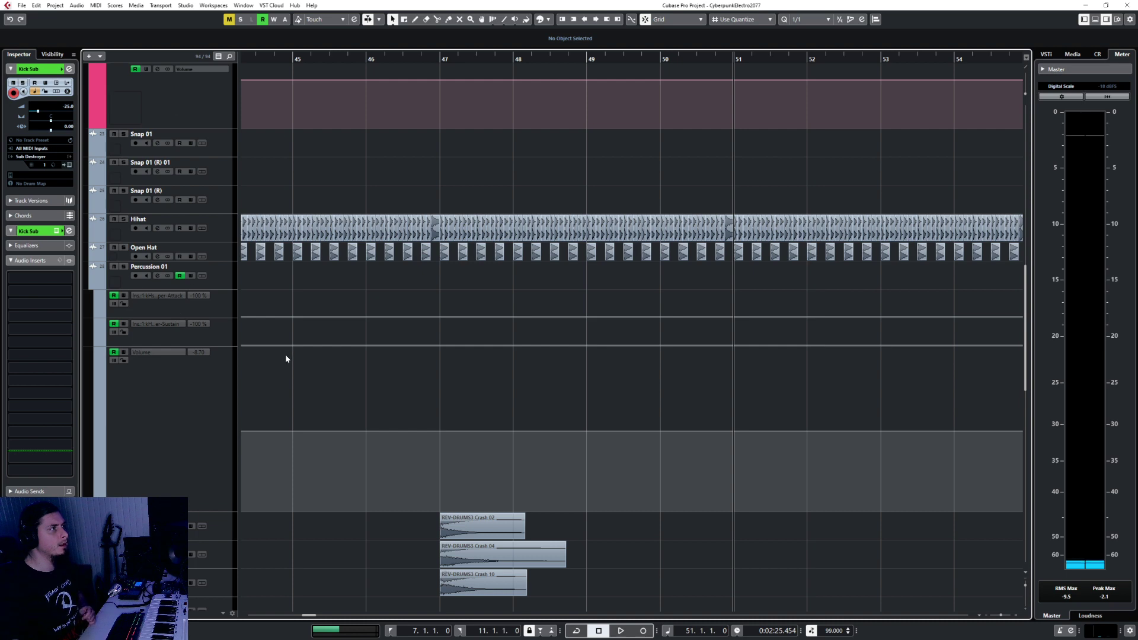
{"action": "scroll", "coordinate": [287, 360], "scroll_direction": "up", "scroll_amount": 6}
{"action": "scroll", "coordinate": [296, 364], "scroll_direction": "up", "scroll_amount": 5}
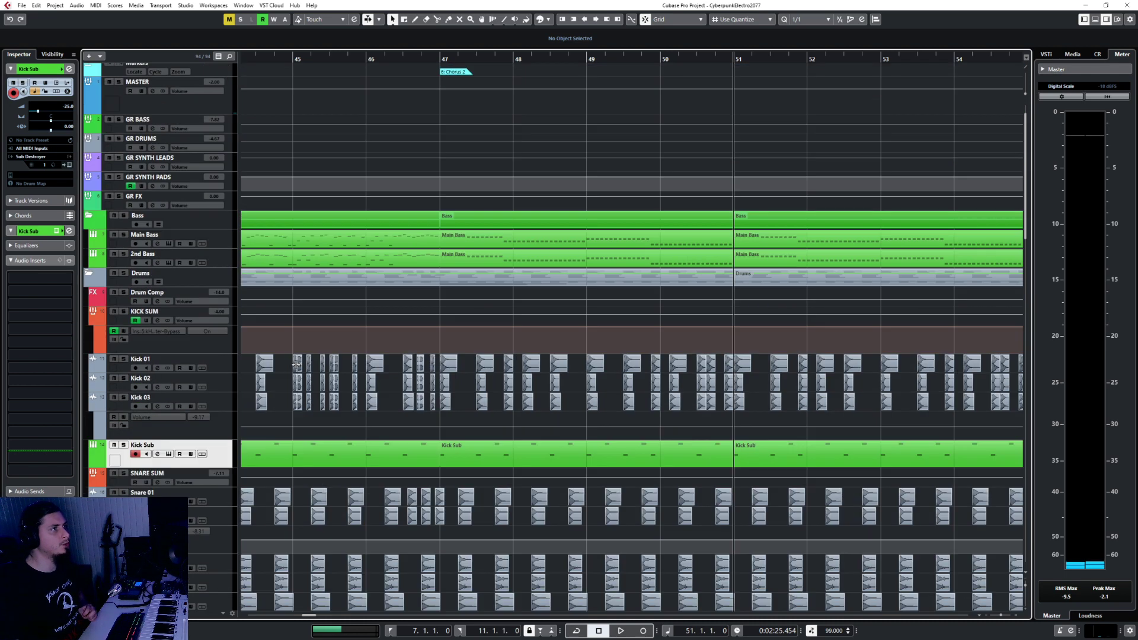
{"action": "left_click", "coordinate": [90, 272]}
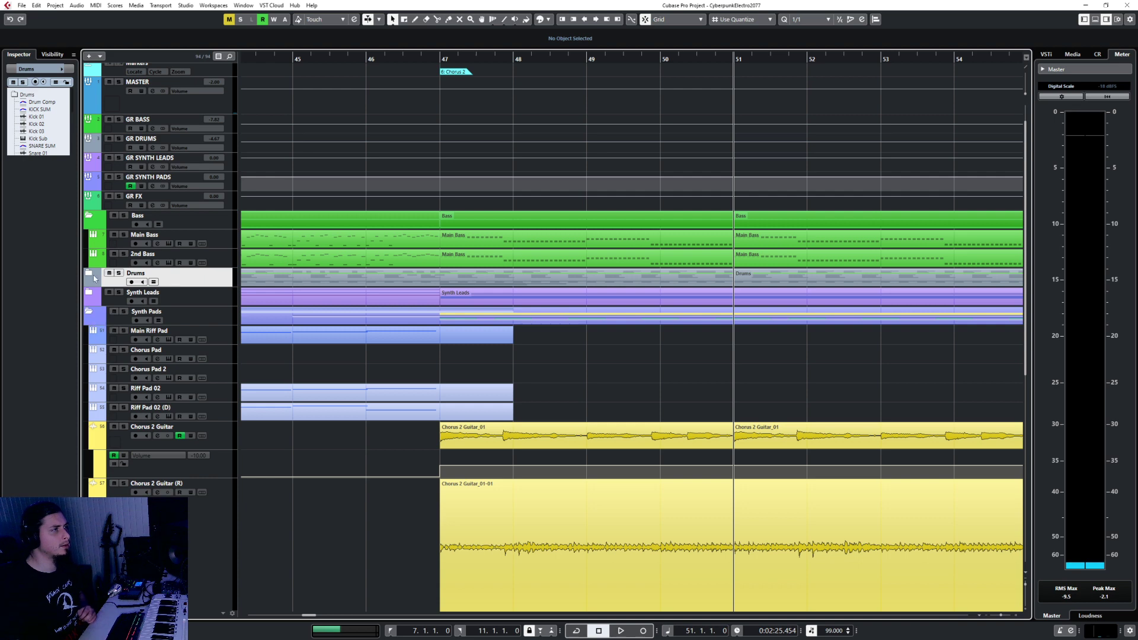
Step: Activate the kHs Pitch Shifter insert on the Chorus 2 Guitar track and play the arrangement from bar 46
{"action": "left_click", "coordinate": [230, 425]}
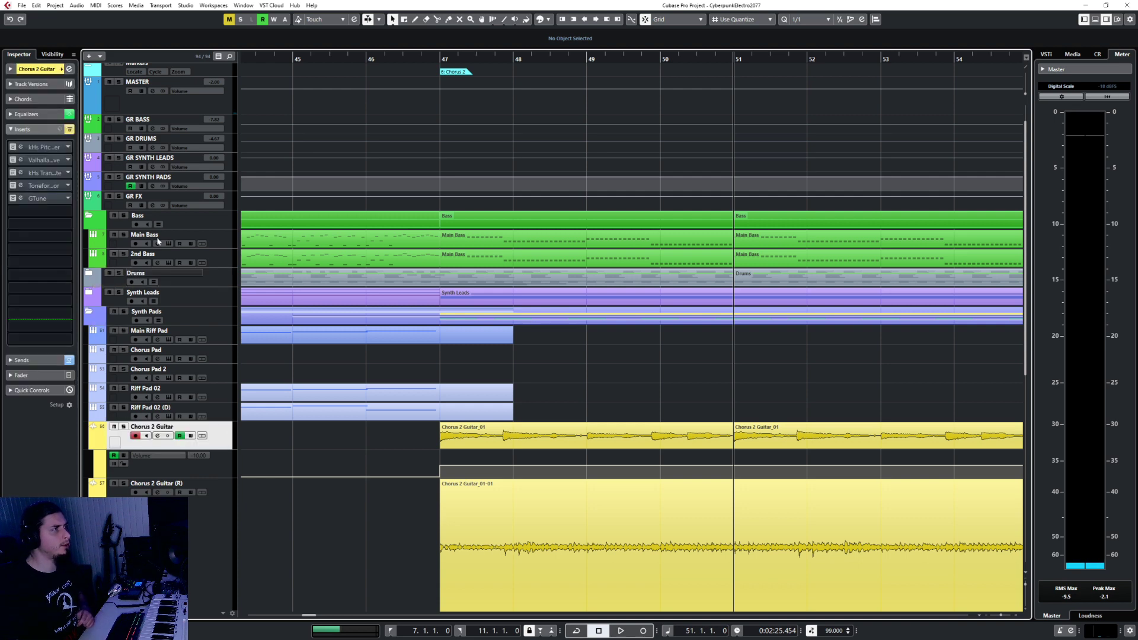
{"action": "left_click", "coordinate": [14, 147]}
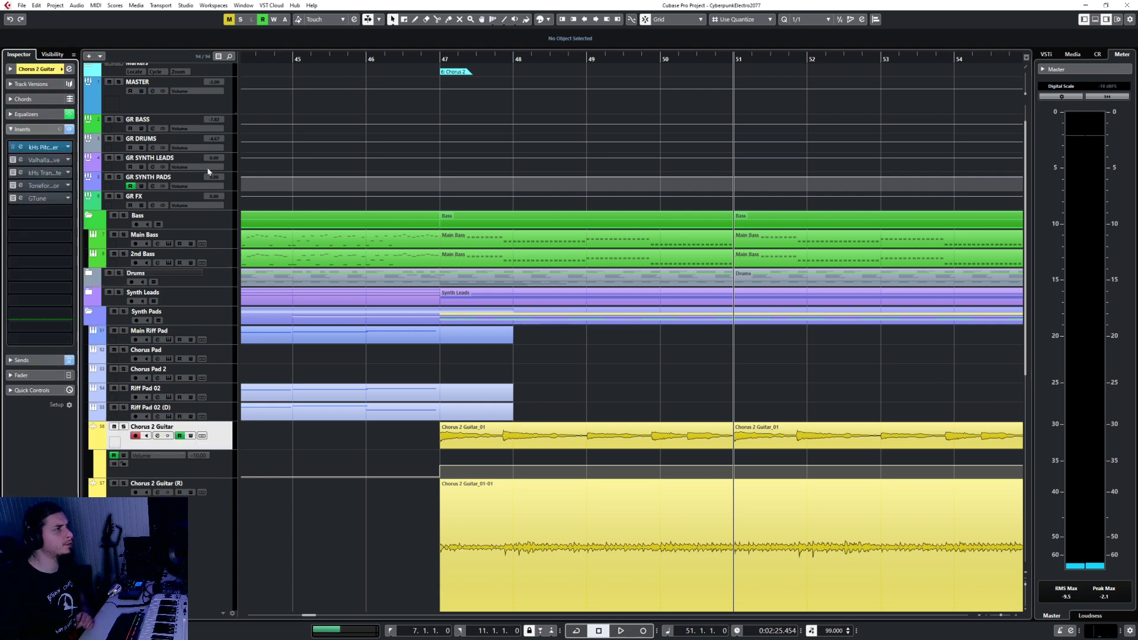
{"action": "left_click", "coordinate": [366, 56]}
{"action": "key", "text": "space"}
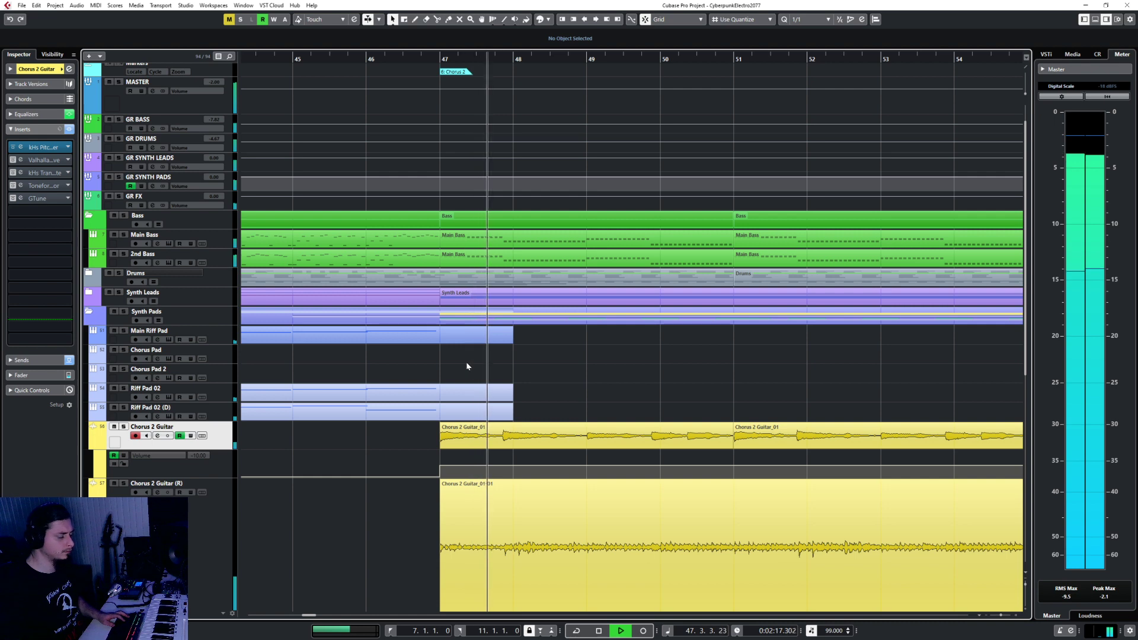
Step: Solo both Chorus 2 Guitar tracks to hear them alone, stop playback and remove the solo
{"action": "left_click", "coordinate": [53, 211]}
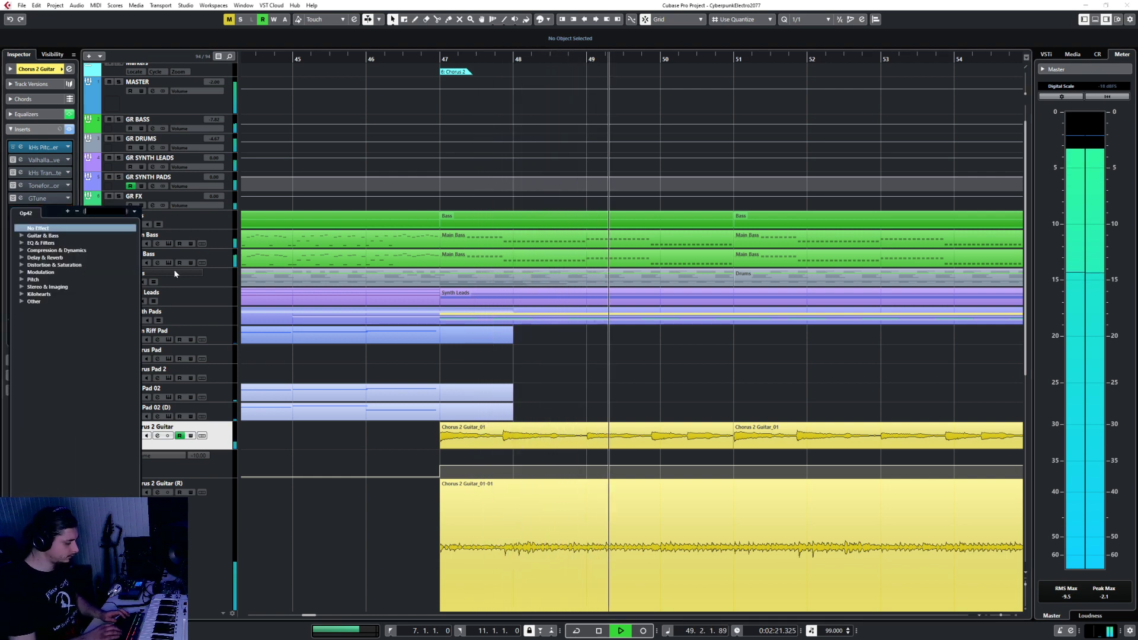
{"action": "left_click", "coordinate": [339, 478]}
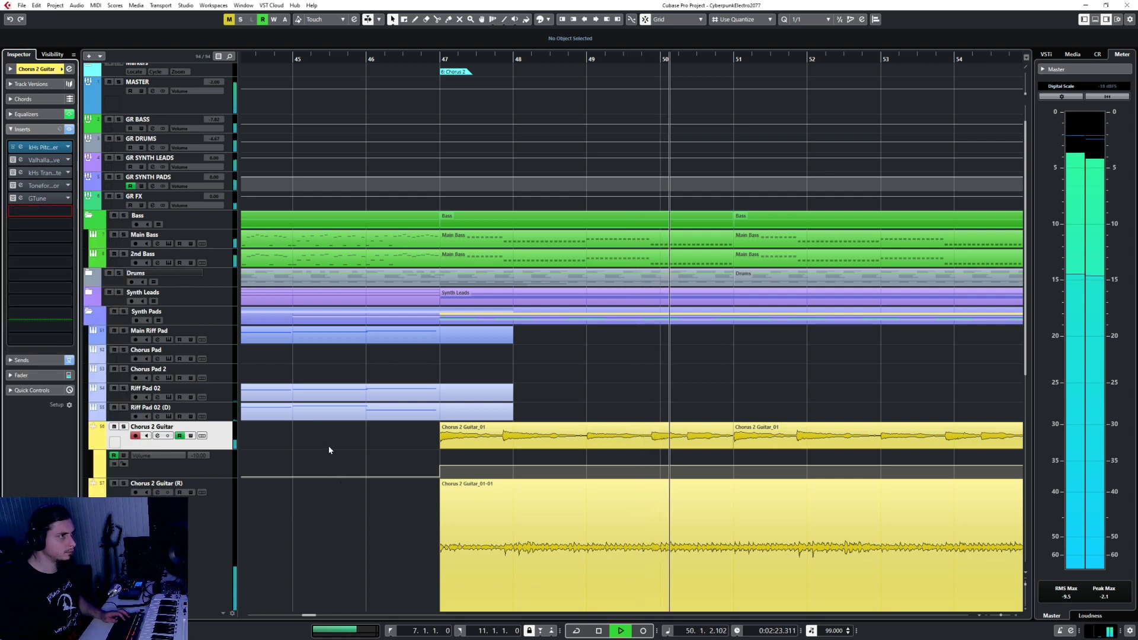
{"action": "left_click", "coordinate": [217, 524], "text": "ctrl"}
{"action": "key", "text": "s"}
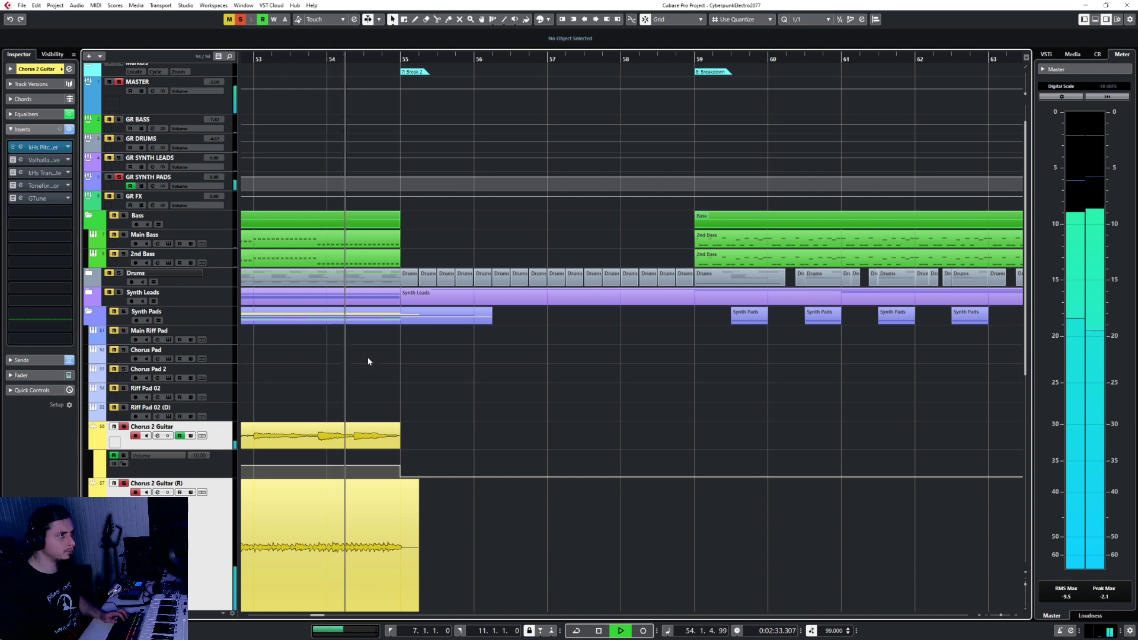
{"action": "key", "text": "space"}
{"action": "key", "text": "s"}
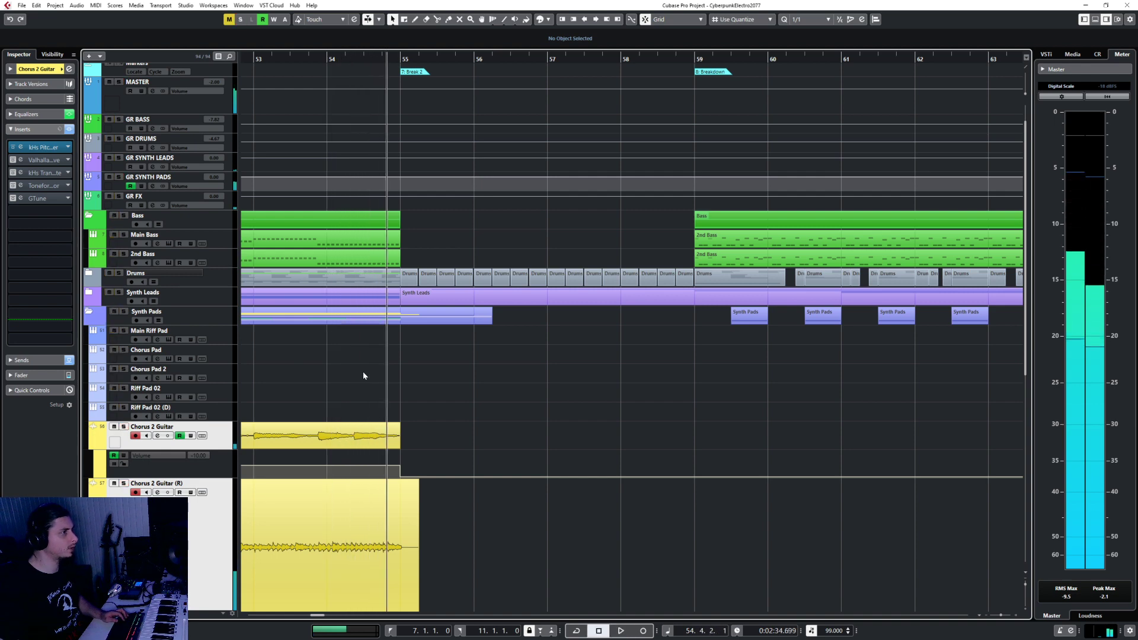
Step: Place the project cursor at bar 46 with Chorus 2 and the following sections in view
{"action": "key", "text": "g"}
{"action": "key", "text": "g"}
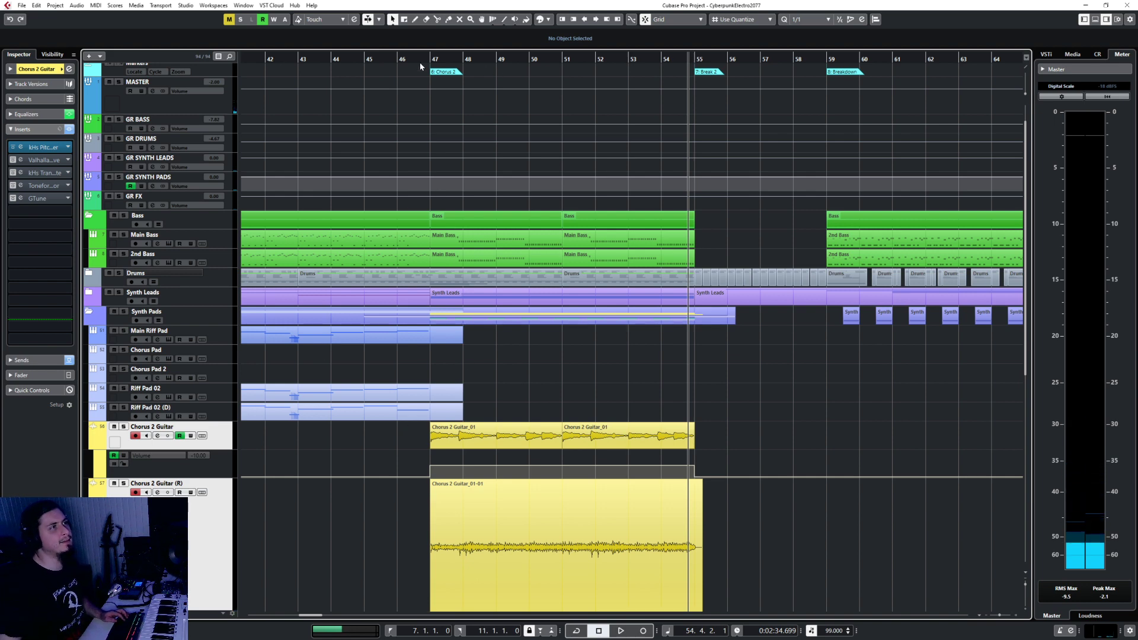
{"action": "left_click", "coordinate": [403, 59]}
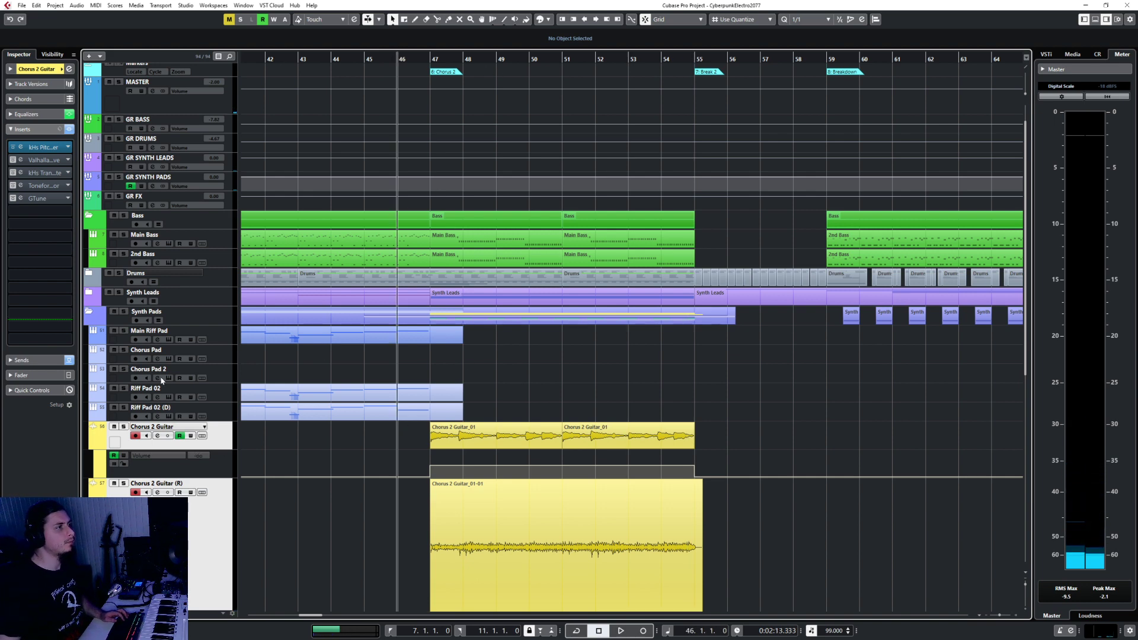
Step: Collapse and reopen the Synth Pads folder and select the ANA2 x64 01 track directly below modulair64 01 (R)
{"action": "left_click", "coordinate": [89, 313]}
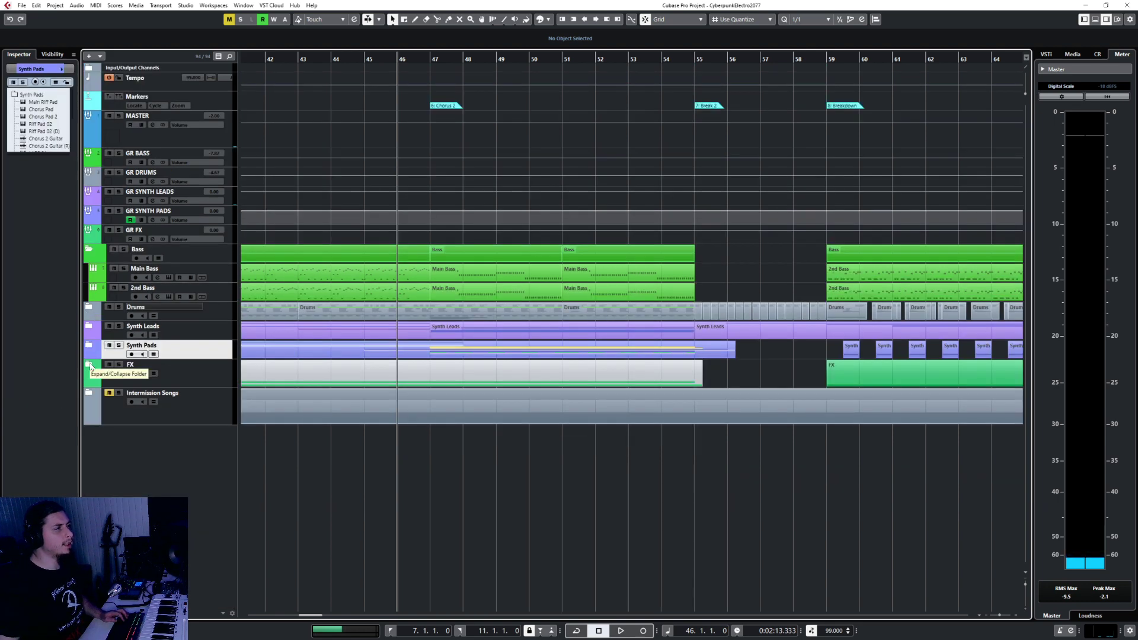
{"action": "left_click", "coordinate": [89, 346]}
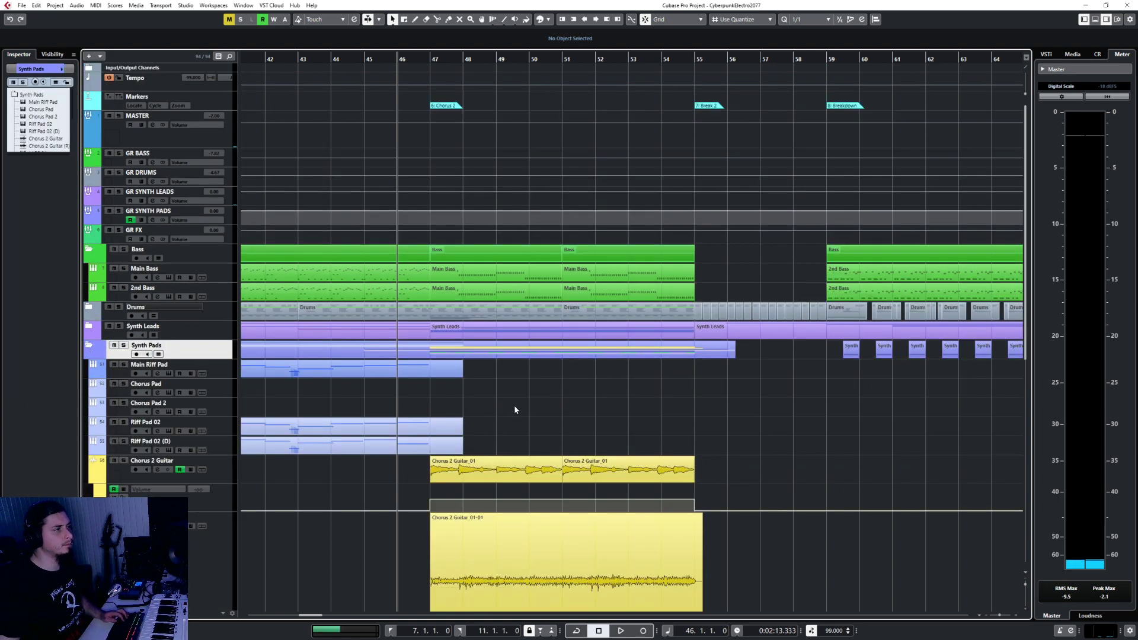
{"action": "scroll", "coordinate": [515, 409], "scroll_direction": "down", "scroll_amount": 4}
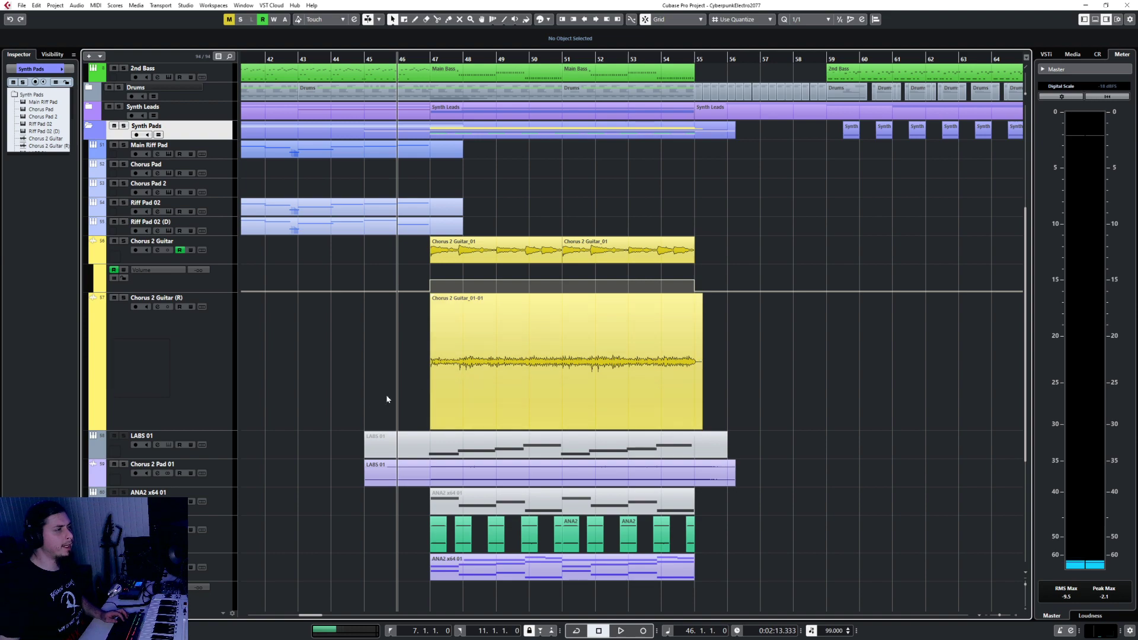
{"action": "scroll", "coordinate": [374, 402], "scroll_direction": "down", "scroll_amount": 4}
{"action": "left_click", "coordinate": [216, 467]}
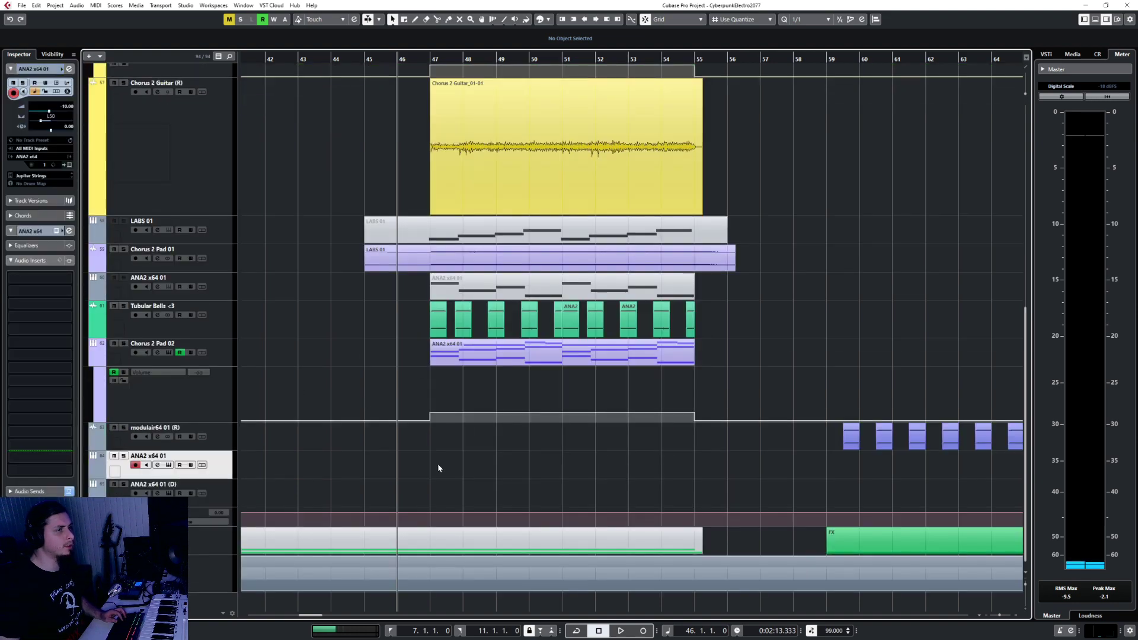
Step: Select the ANA2 x64 01 part starting at bar 81 and set the track's volume to 0.00
{"action": "scroll", "coordinate": [438, 463], "scroll_direction": "down", "scroll_amount": 8}
{"action": "scroll", "coordinate": [436, 461], "scroll_direction": "up", "scroll_amount": 7}
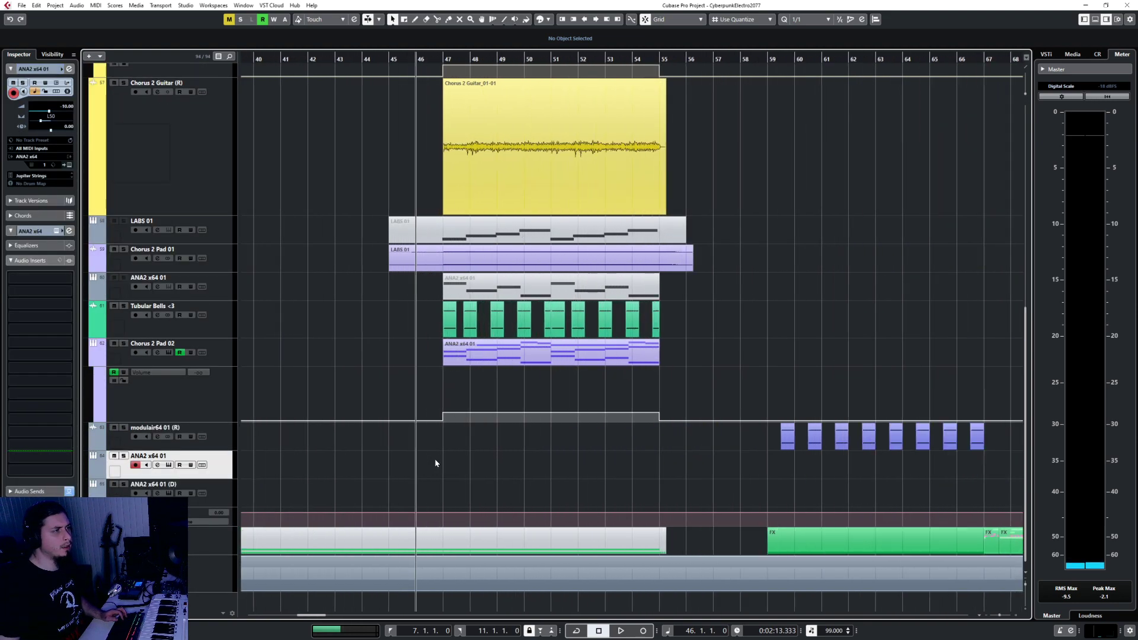
{"action": "scroll", "coordinate": [435, 463], "scroll_direction": "right", "scroll_amount": 15}
{"action": "scroll", "coordinate": [435, 462], "scroll_direction": "down", "scroll_amount": 3}
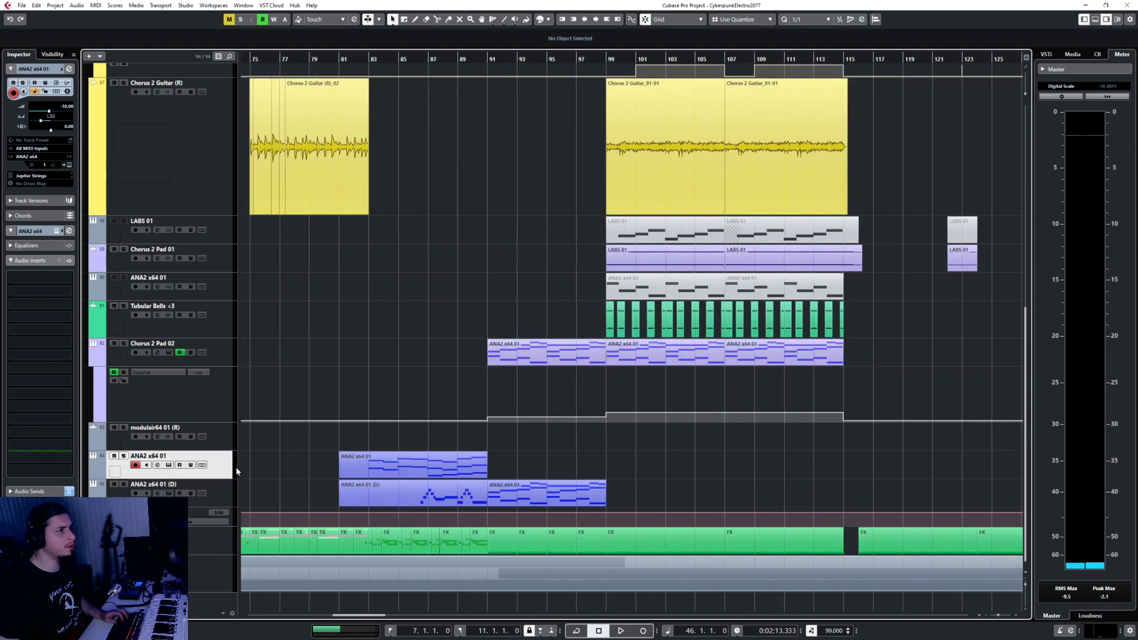
{"action": "scroll", "coordinate": [344, 457], "scroll_direction": "down", "scroll_amount": 5}
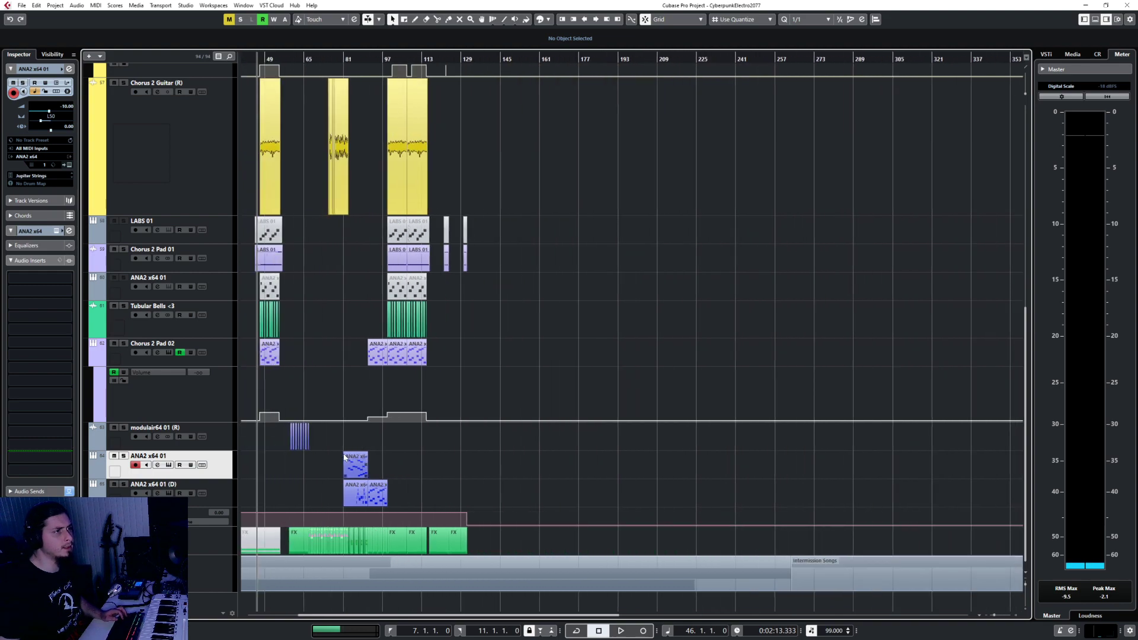
{"action": "scroll", "coordinate": [344, 455], "scroll_direction": "up", "scroll_amount": 6}
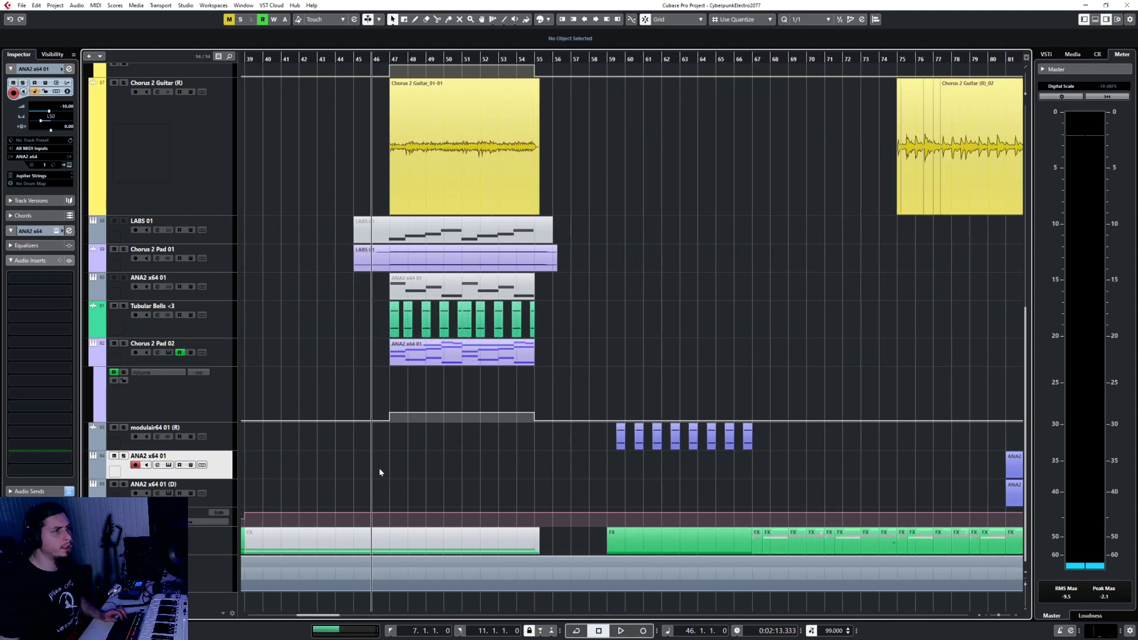
{"action": "scroll", "coordinate": [378, 467], "scroll_direction": "right", "scroll_amount": 10}
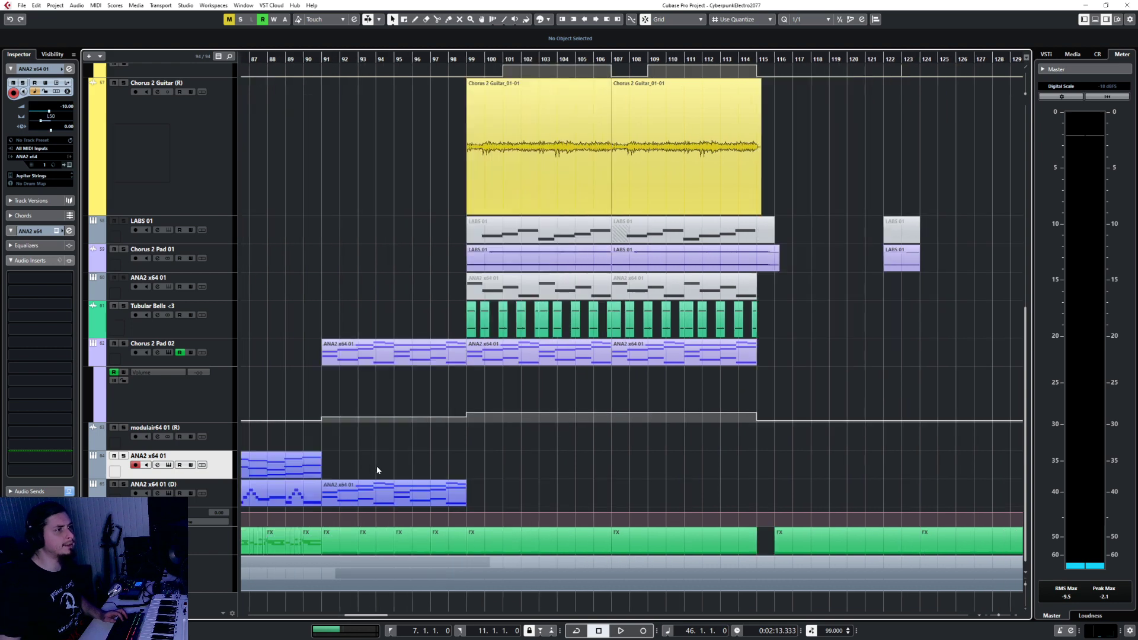
{"action": "scroll", "coordinate": [376, 466], "scroll_direction": "left", "scroll_amount": 2}
{"action": "left_click", "coordinate": [411, 470]}
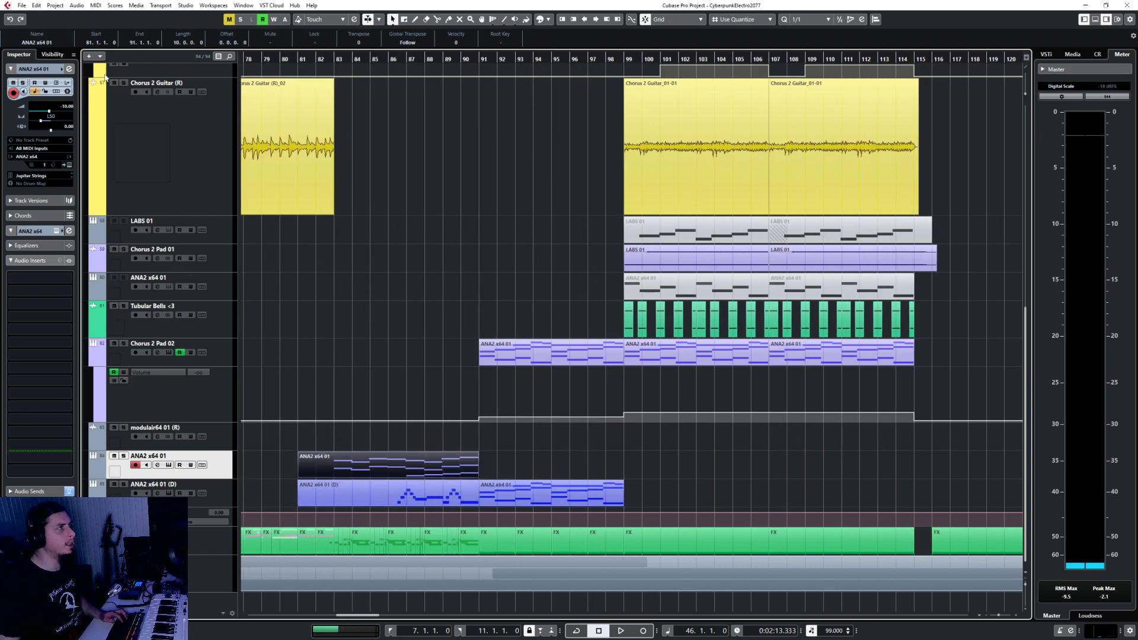
{"action": "left_click", "coordinate": [68, 106]}
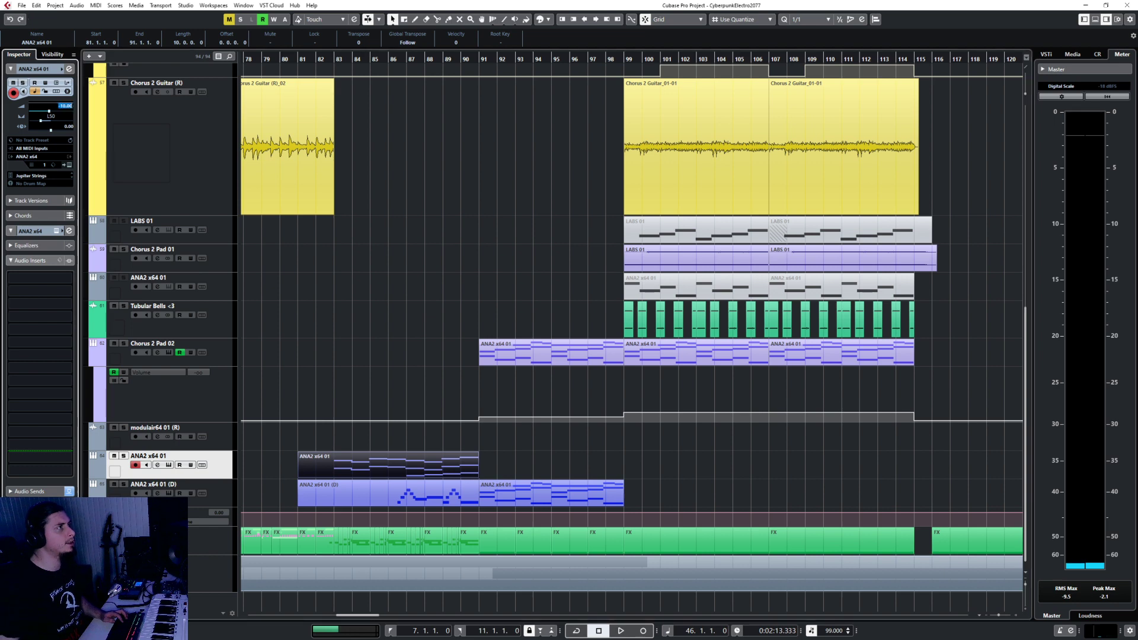
Step: Review the render settings and render the selected ANA2 x64 01 part in place with the current settings
{"action": "left_click", "coordinate": [36, 6]}
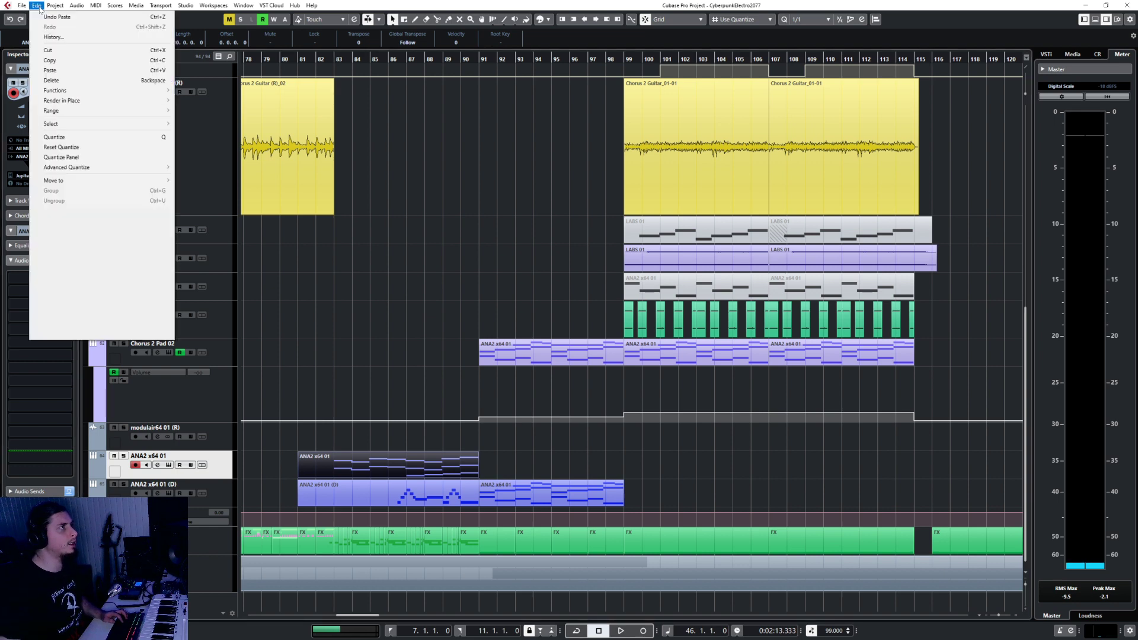
{"action": "mouse_move", "coordinate": [102, 100]}
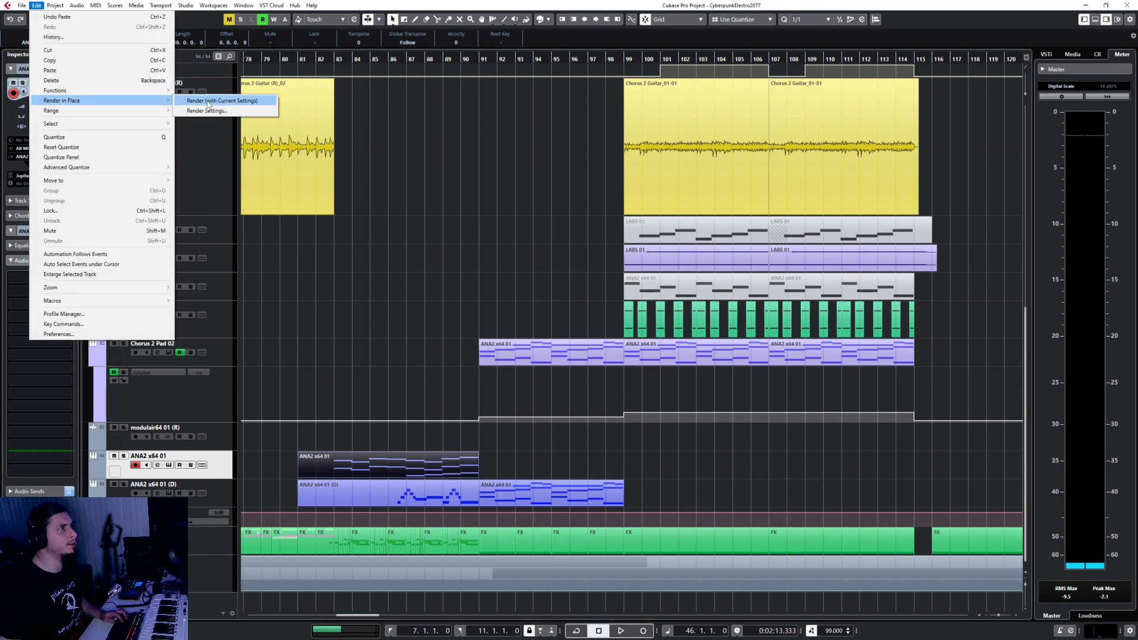
{"action": "left_click", "coordinate": [206, 111]}
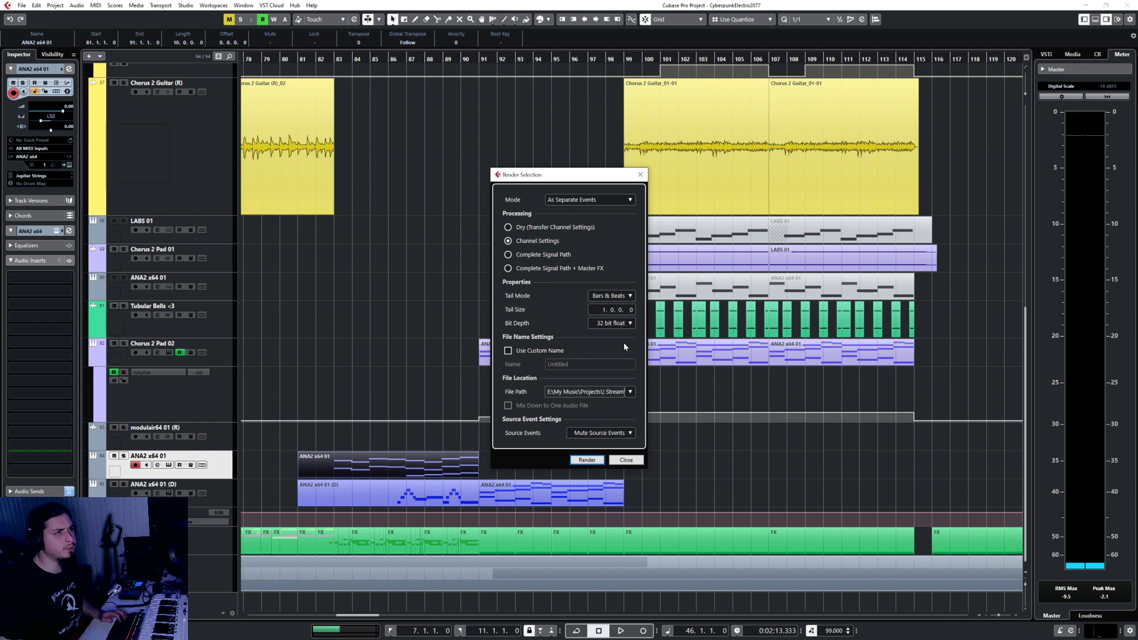
{"action": "left_click", "coordinate": [596, 462]}
{"action": "left_click", "coordinate": [40, 6]}
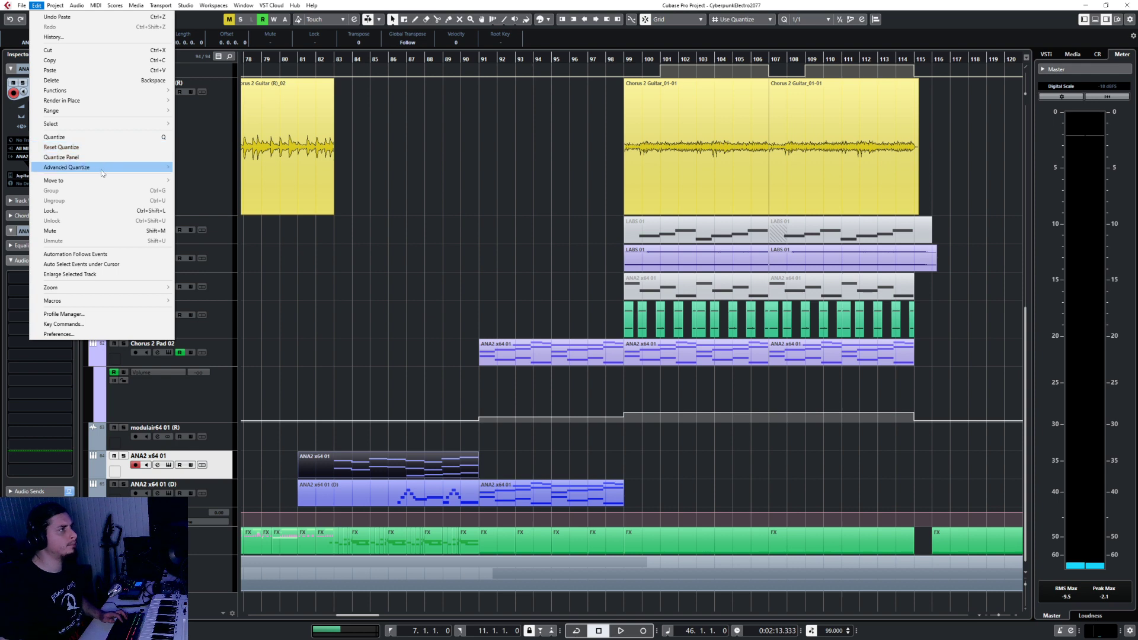
{"action": "mouse_move", "coordinate": [99, 168]}
{"action": "mouse_move", "coordinate": [98, 100]}
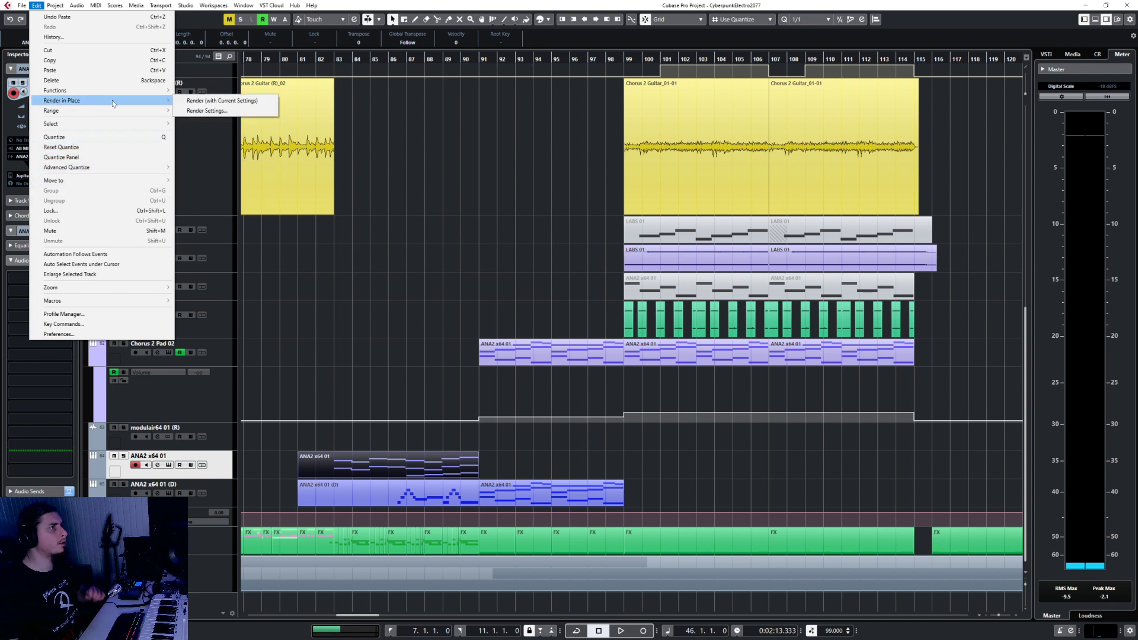
{"action": "left_click", "coordinate": [222, 101]}
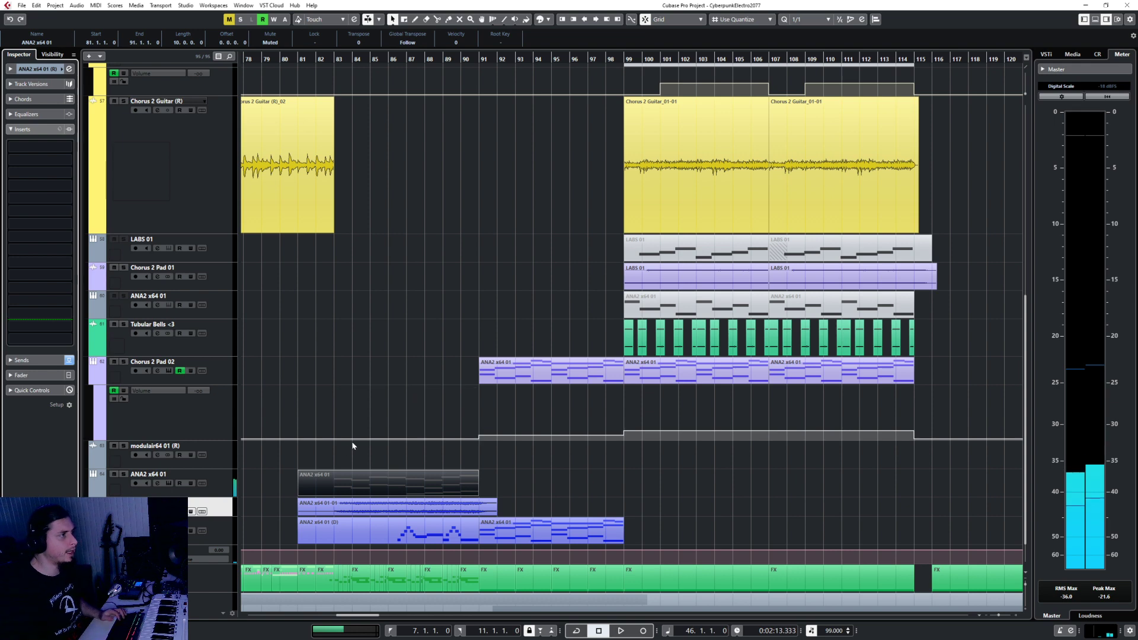
Step: Select both parts on the ANA2 x64 01 (D) track and set the track's volume to 0.00
{"action": "left_click", "coordinate": [226, 535]}
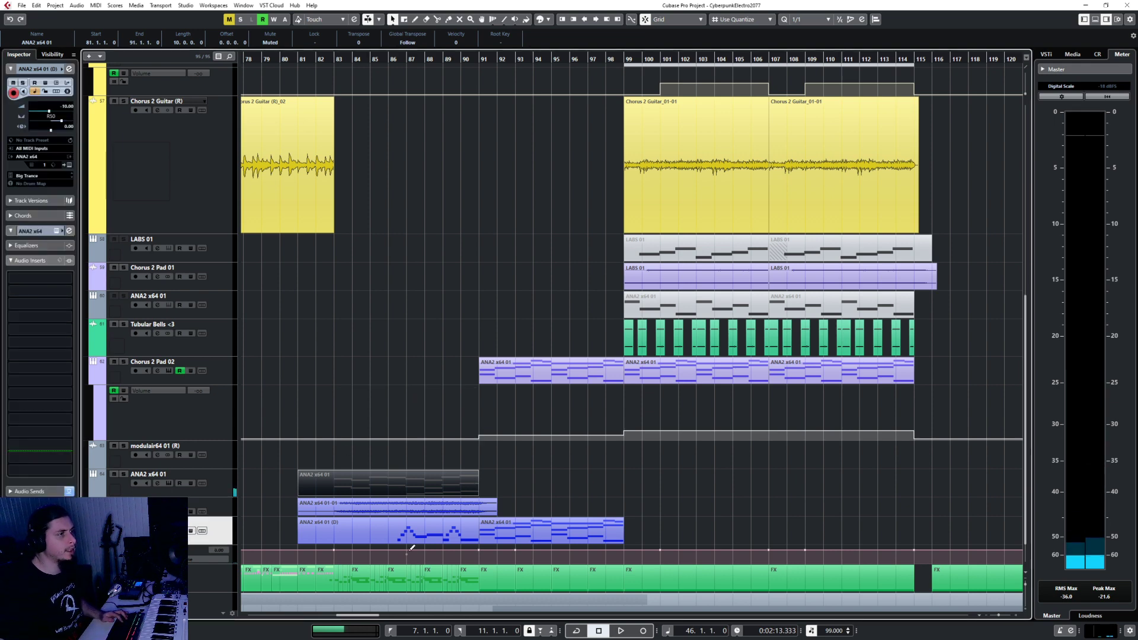
{"action": "left_click", "coordinate": [437, 537]}
{"action": "left_click", "coordinate": [493, 535], "text": "shift"}
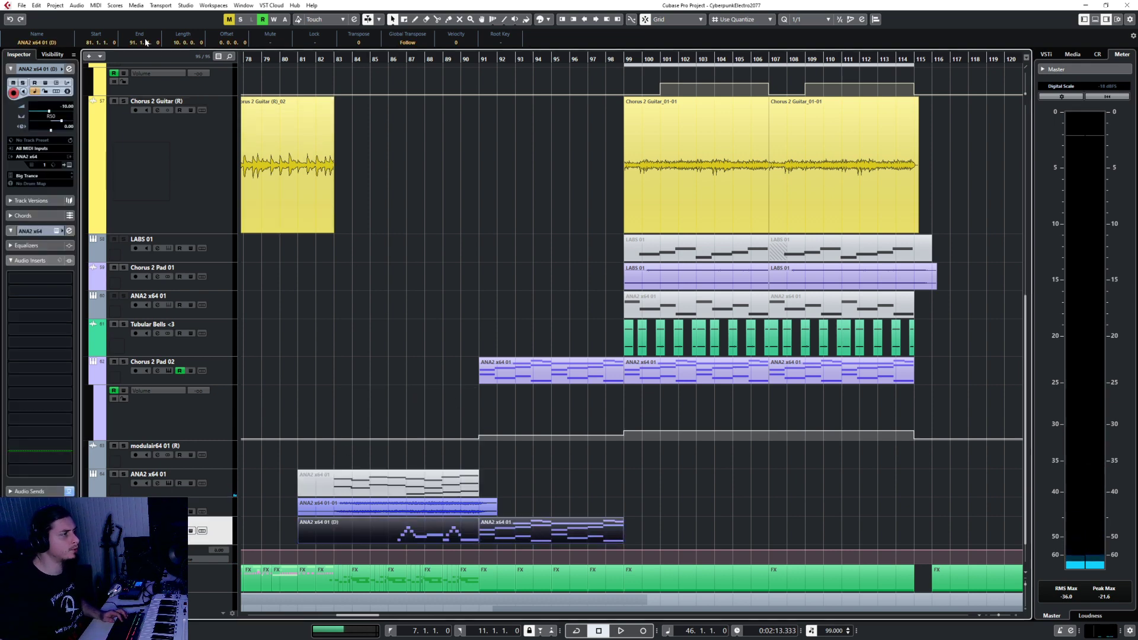
{"action": "double_click", "coordinate": [69, 106]}
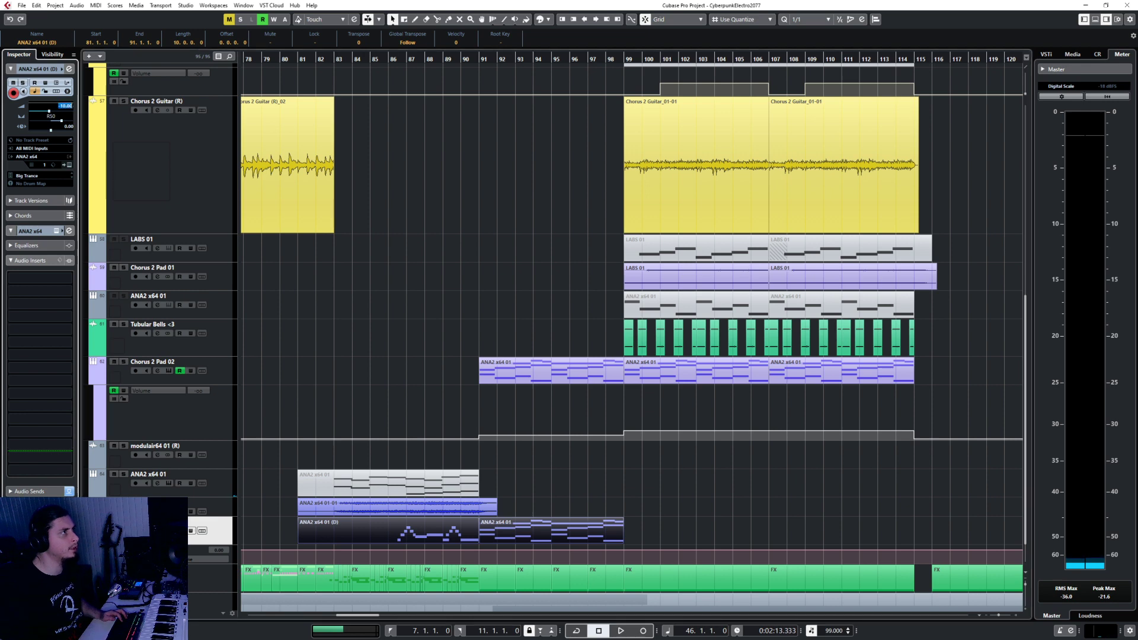
{"action": "type", "text": "0"}
{"action": "key", "text": "Return"}
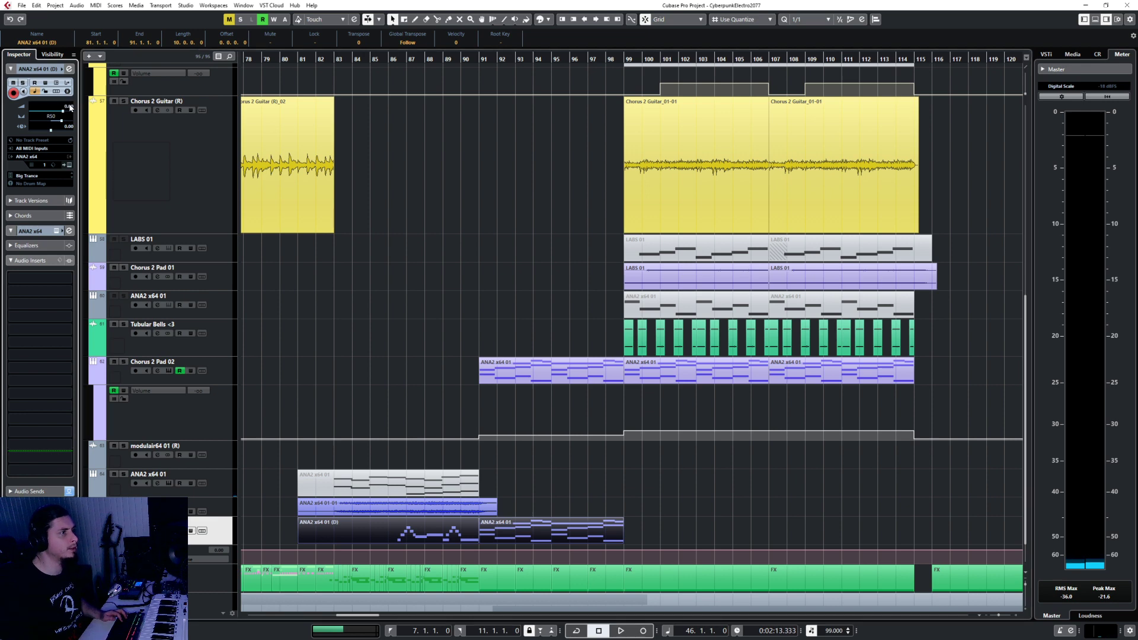
Step: Render the two selected ANA2 x64 01 (D) parts in place with the current settings
{"action": "left_click", "coordinate": [36, 6]}
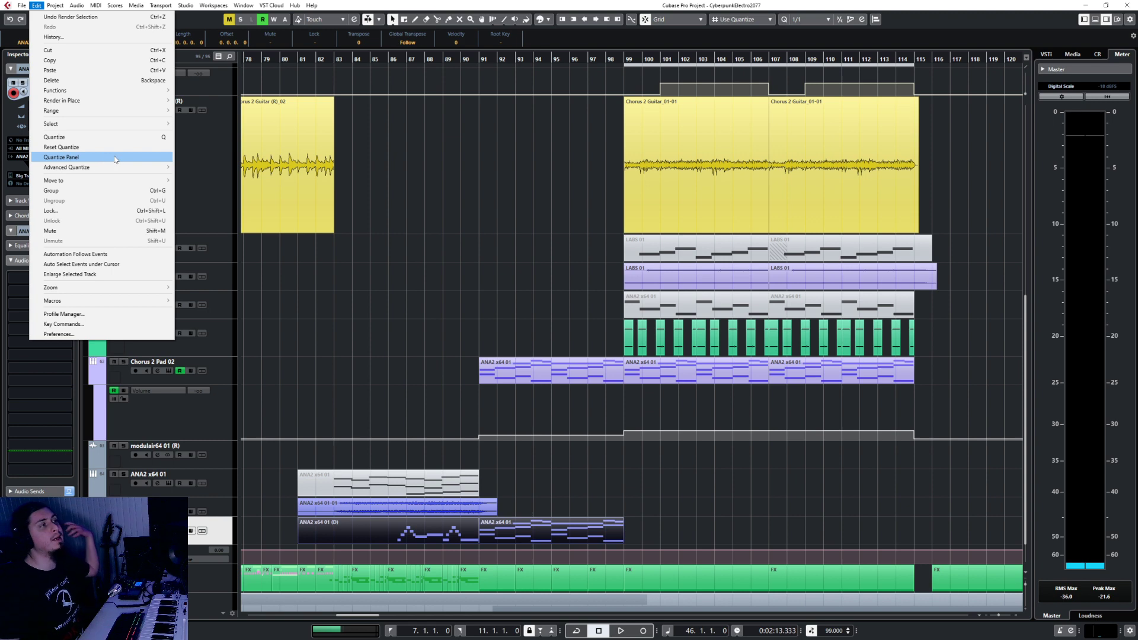
{"action": "mouse_move", "coordinate": [106, 184]}
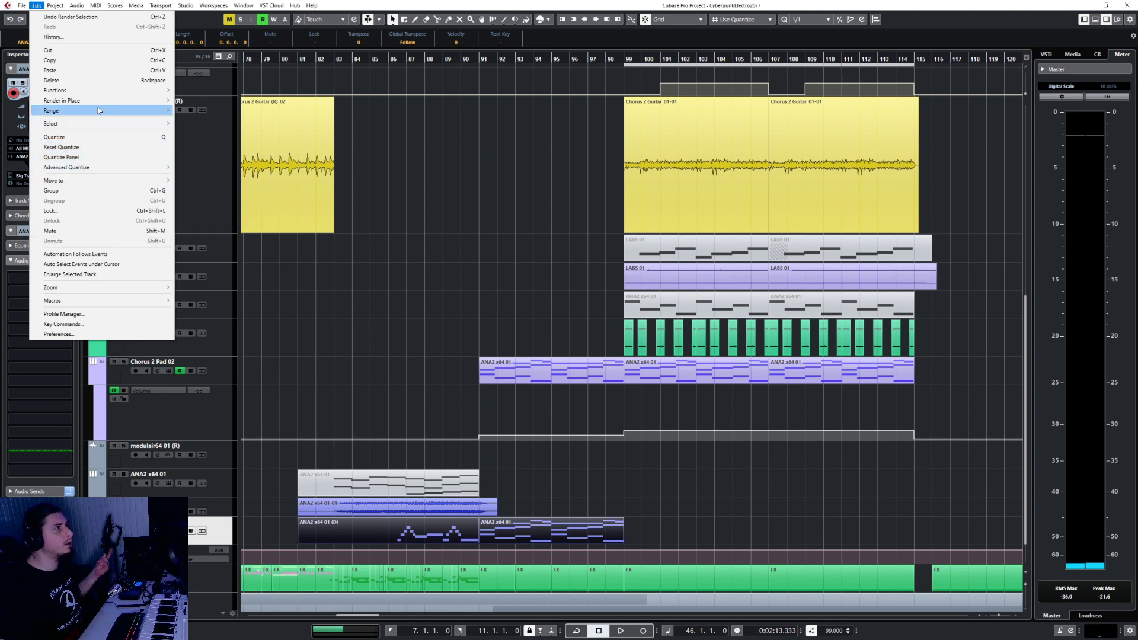
{"action": "mouse_move", "coordinate": [98, 102]}
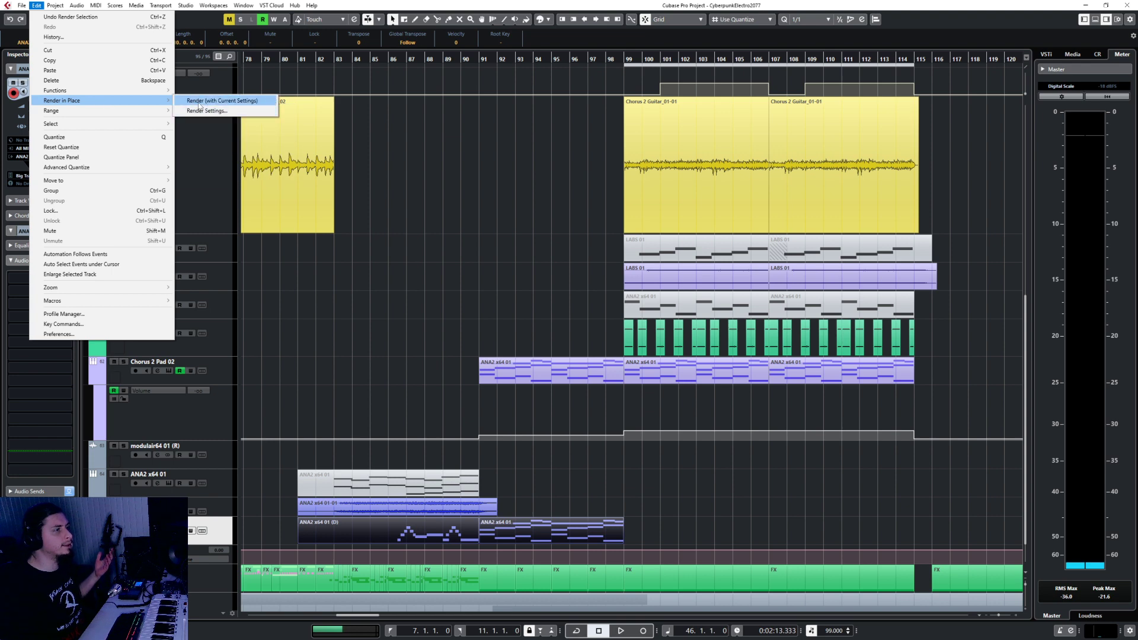
{"action": "left_click", "coordinate": [219, 101]}
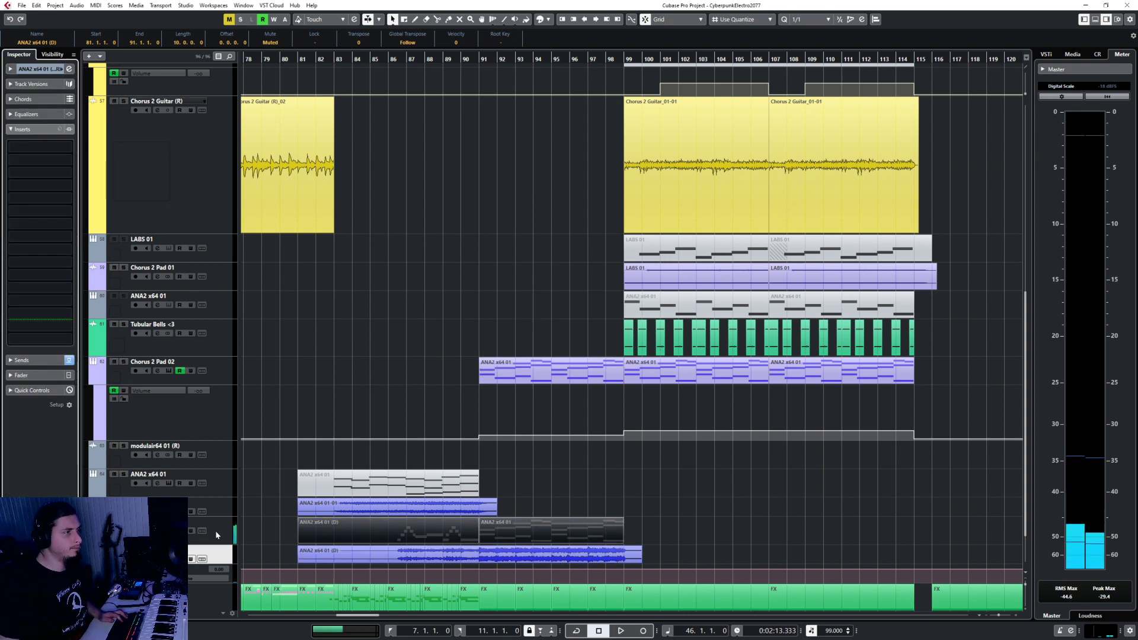
Step: Remove the VST instrument from the ANA2 x64 01 and ANA2 x64 01 (D) source tracks and mute both tracks
{"action": "left_click", "coordinate": [210, 478]}
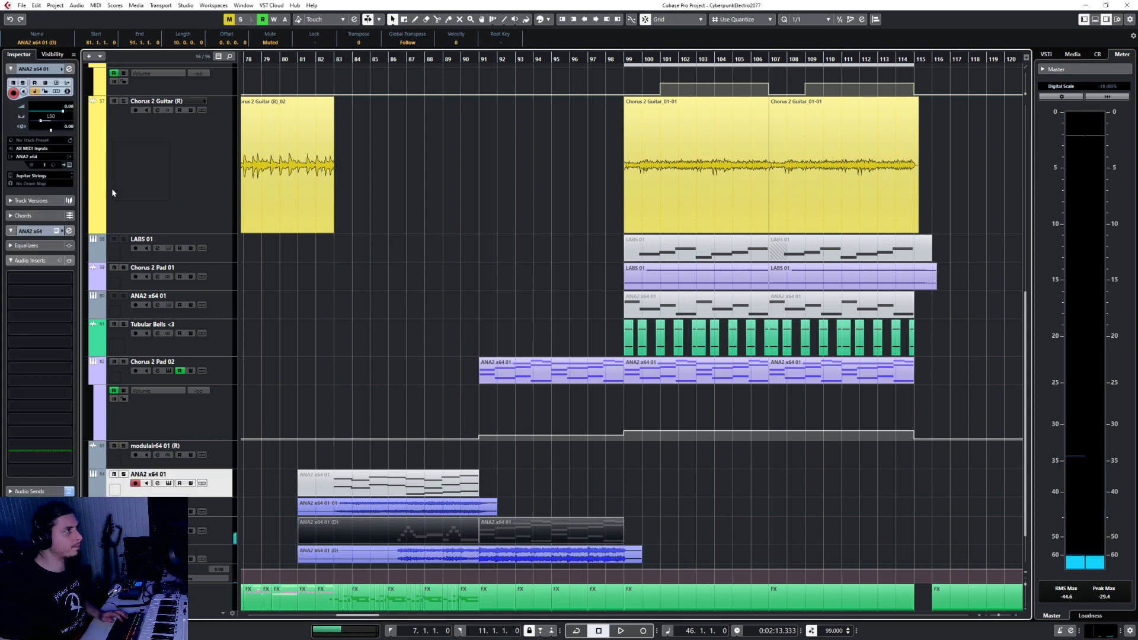
{"action": "left_click", "coordinate": [28, 158]}
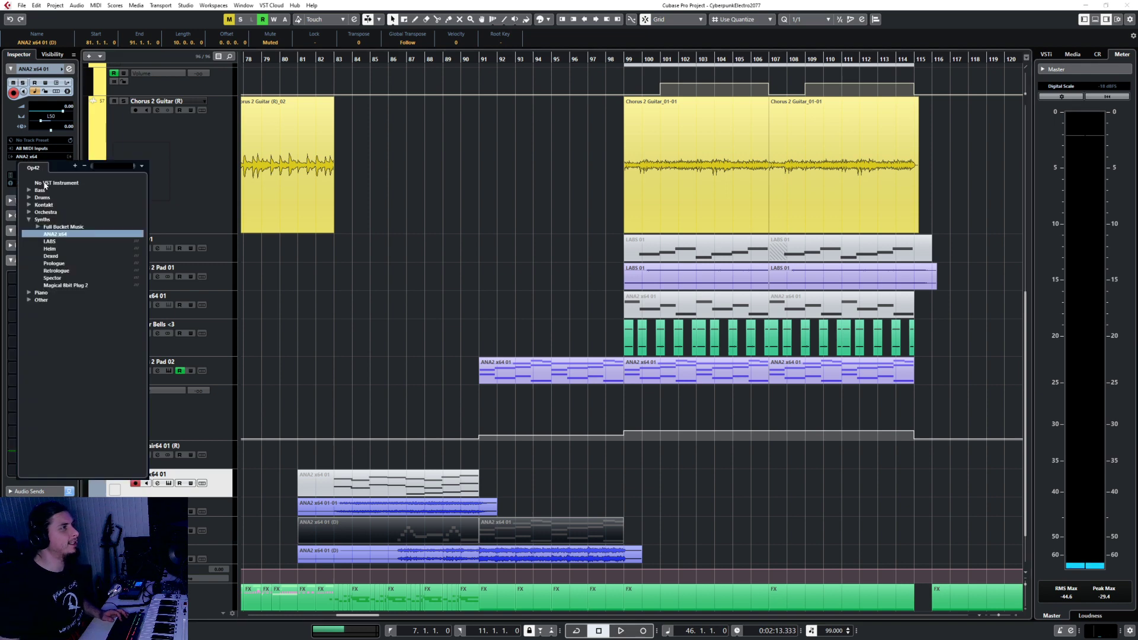
{"action": "left_click", "coordinate": [45, 184]}
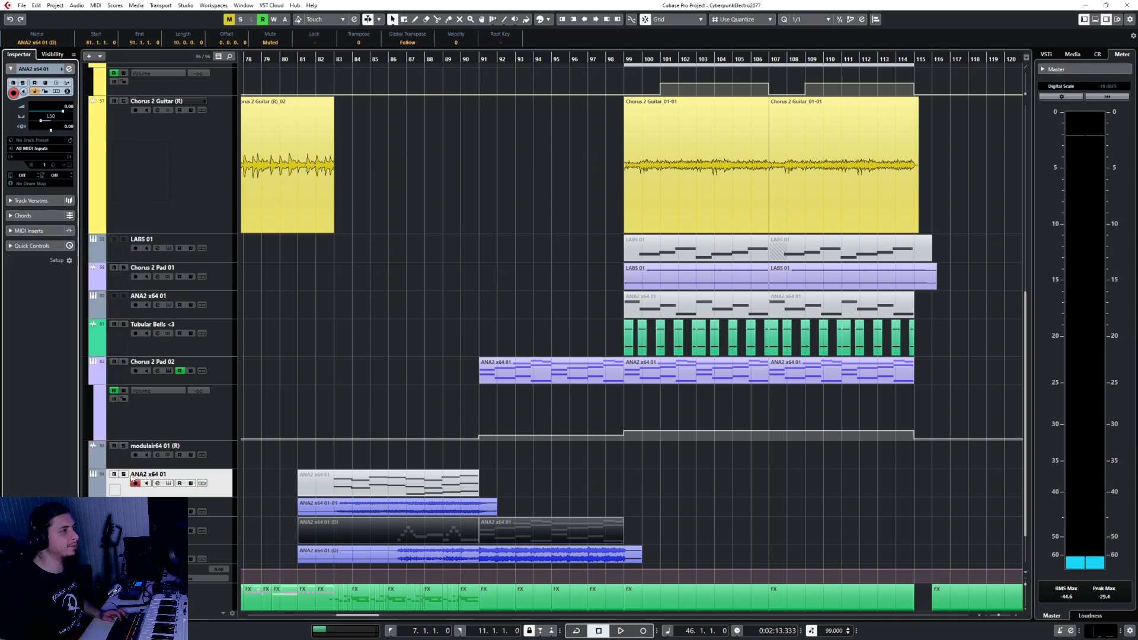
{"action": "left_click", "coordinate": [232, 537]}
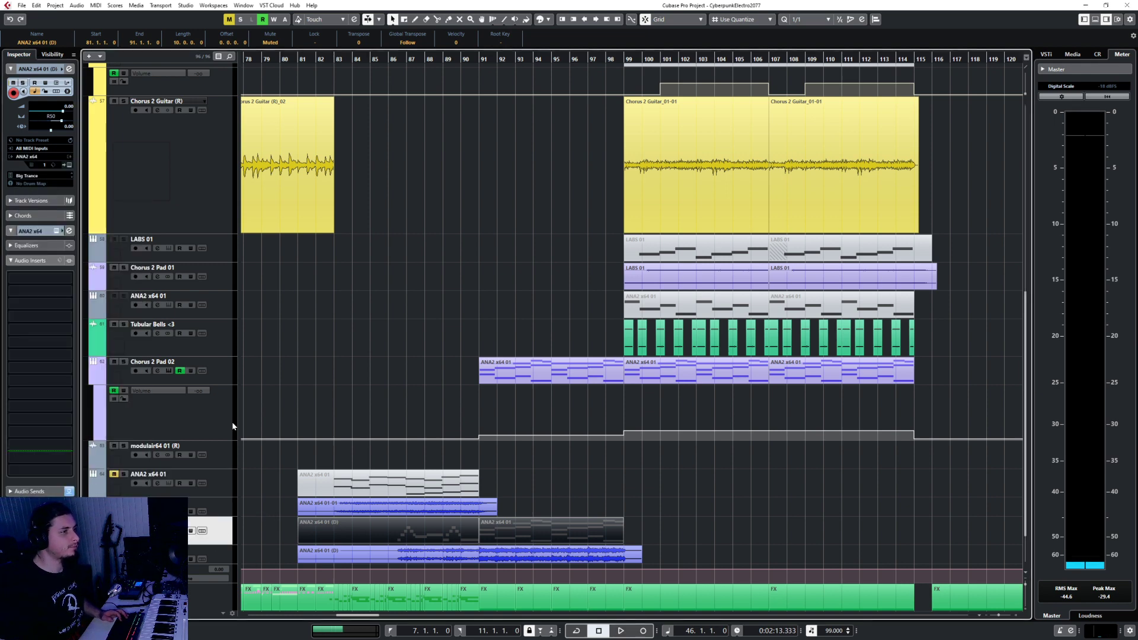
{"action": "left_click", "coordinate": [43, 148]}
{"action": "left_click", "coordinate": [44, 182]}
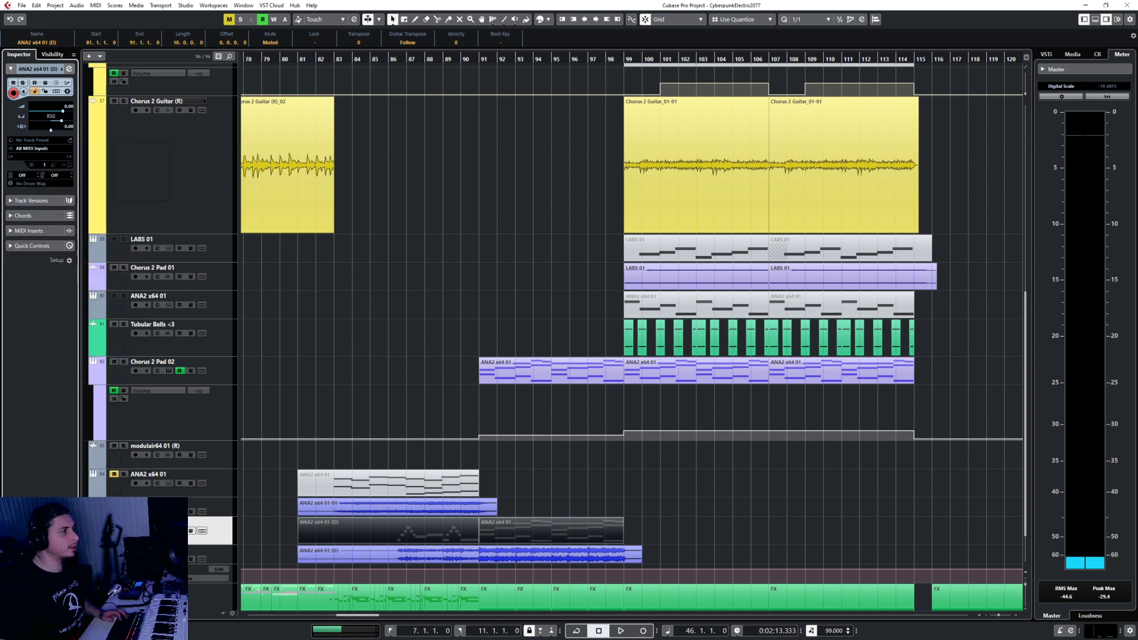
Step: Set the volume of the rendered audio track below ANA2 x64 01 to -10.00
{"action": "left_click", "coordinate": [220, 510]}
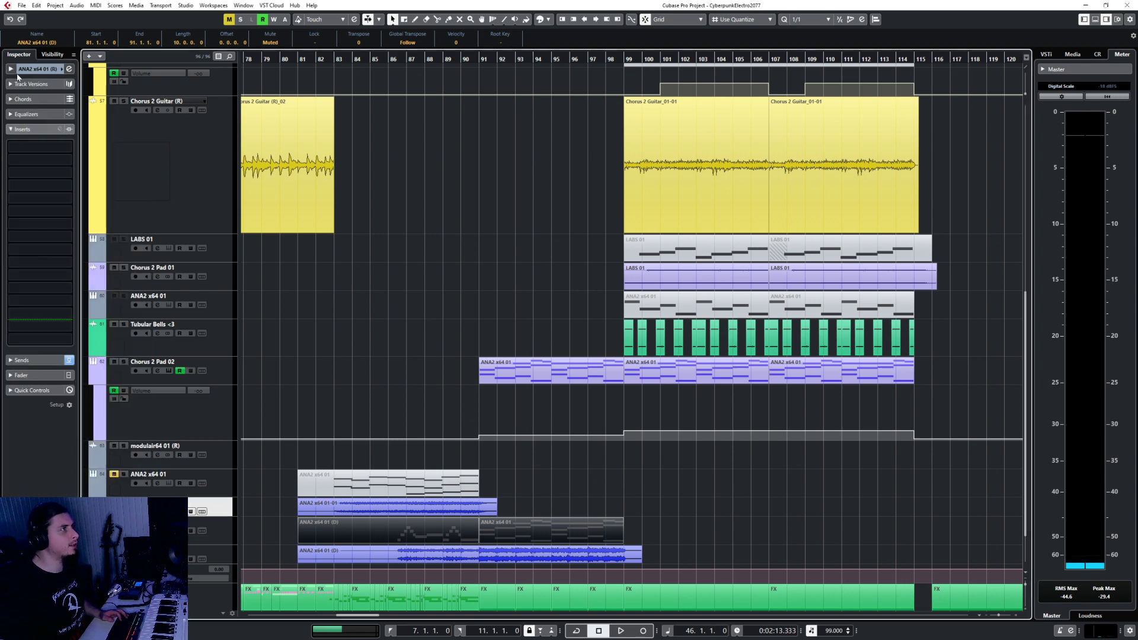
{"action": "left_click", "coordinate": [11, 70]}
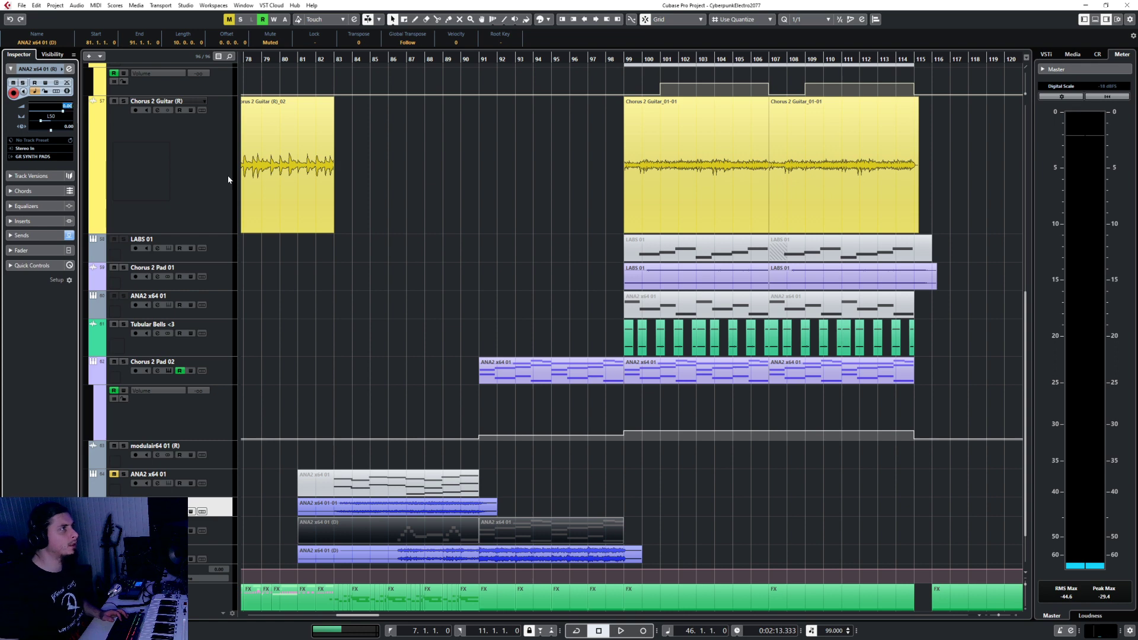
{"action": "type", "text": "-10"}
{"action": "key", "text": "Return"}
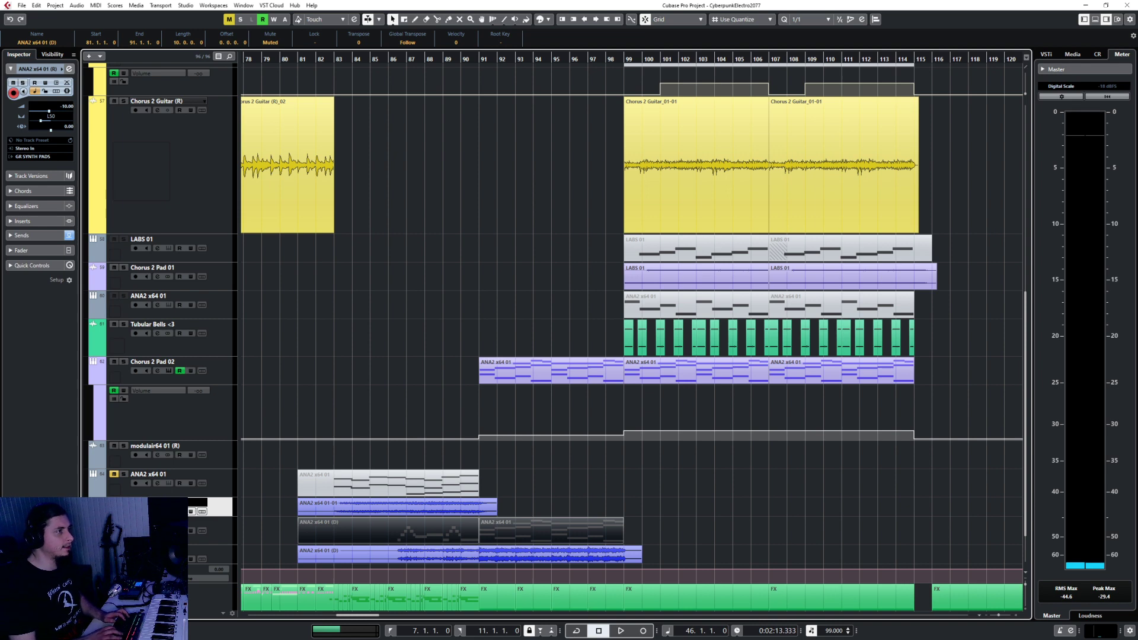
Step: Rename the rendered track directly below ANA2 x64 01 as Chorus 1 Extra Synth L
{"action": "type", "text": "Chorus 1 Synth L"}
{"action": "key", "text": "Return"}
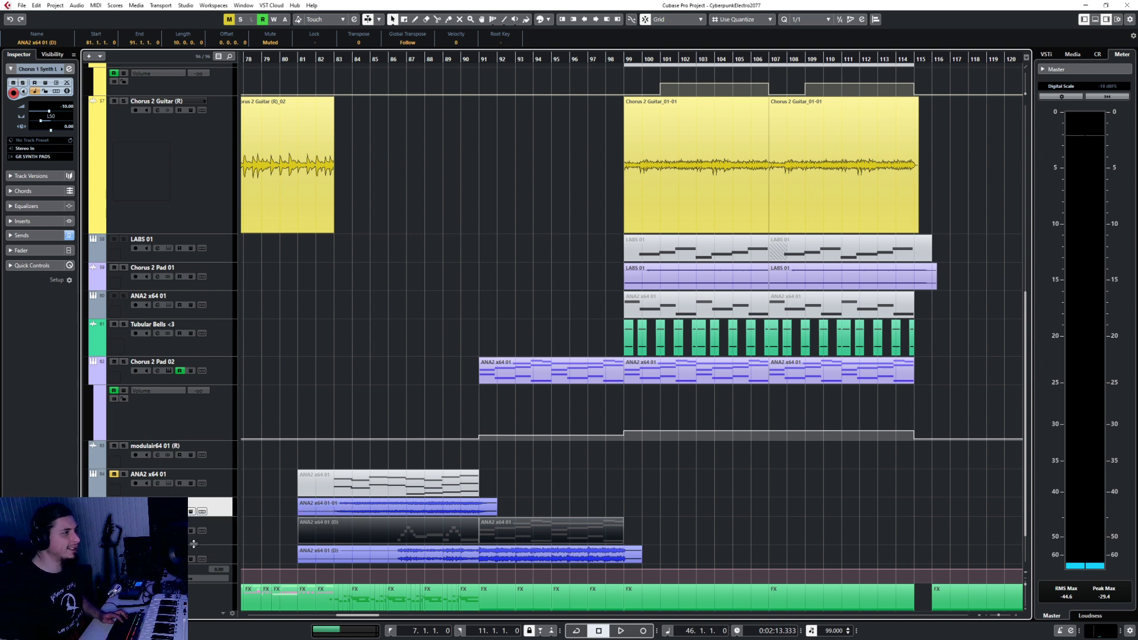
{"action": "left_click", "coordinate": [220, 549]}
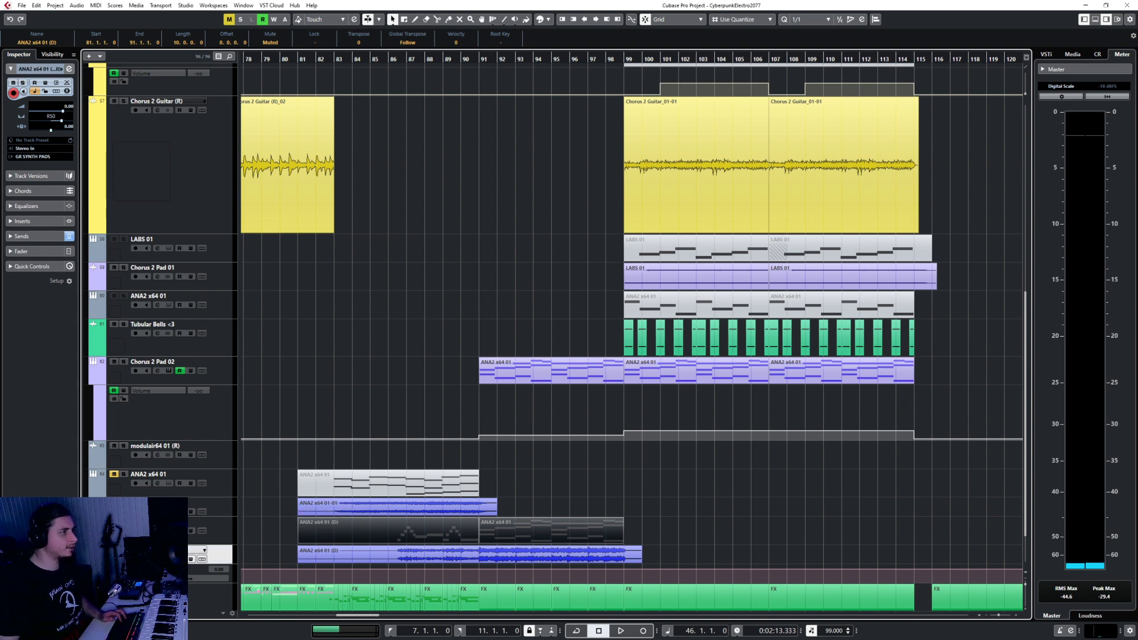
{"action": "left_click", "coordinate": [220, 507]}
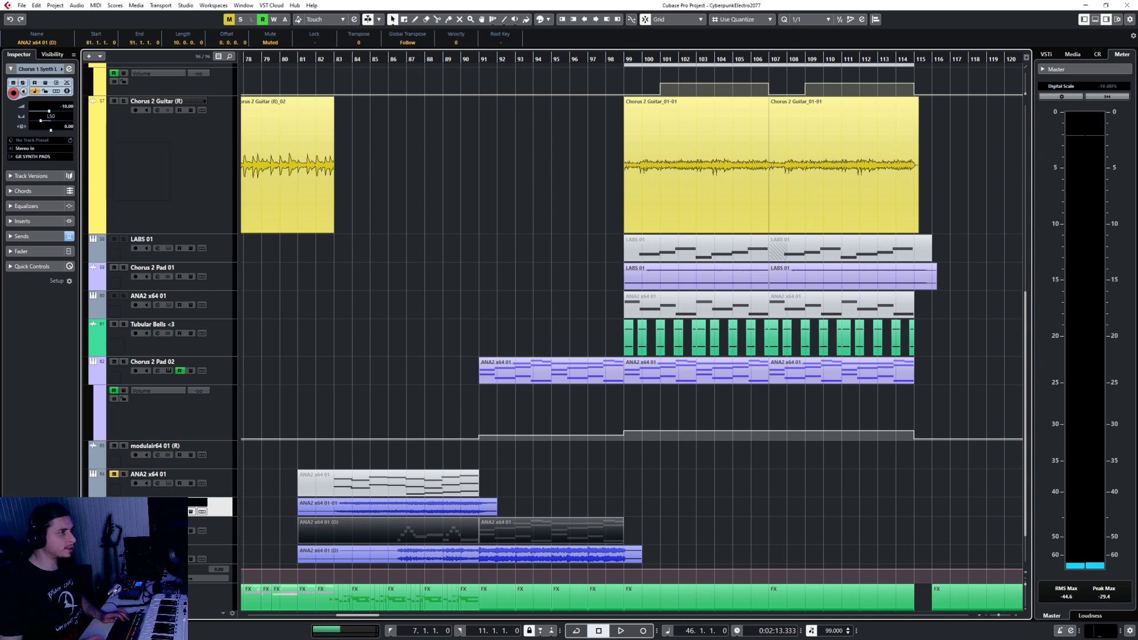
{"action": "key", "text": "Return"}
Step: Rename the rendered track below ANA2 x64 01 (D) as Chorus 1 Extra Synth R and set its volume to -10.00
{"action": "left_click", "coordinate": [214, 551]}
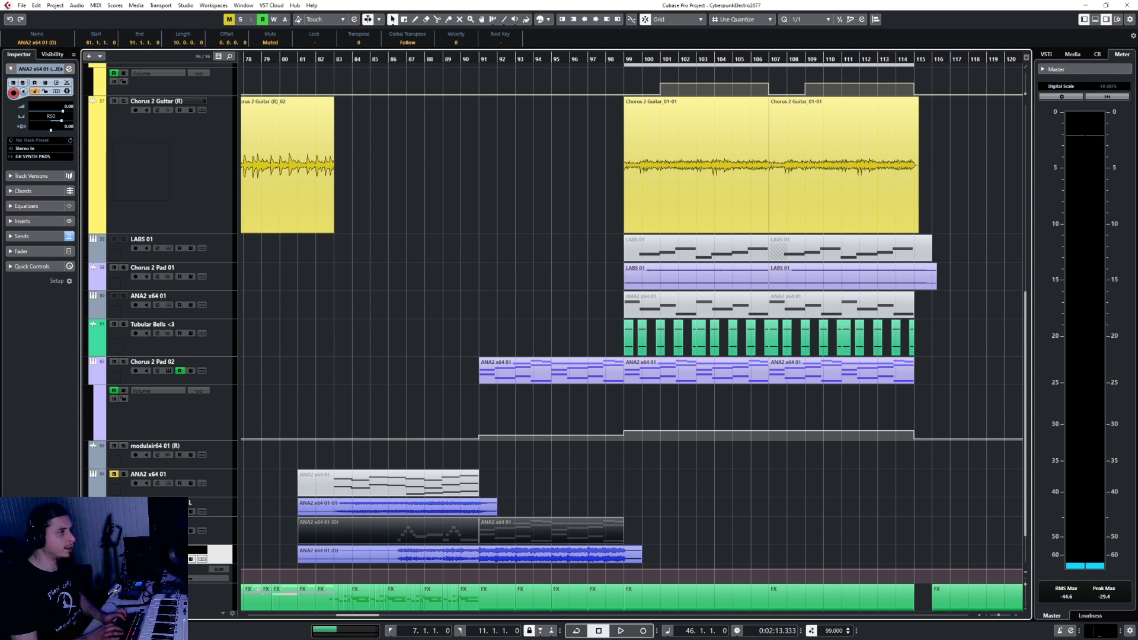
{"action": "key", "text": "Return"}
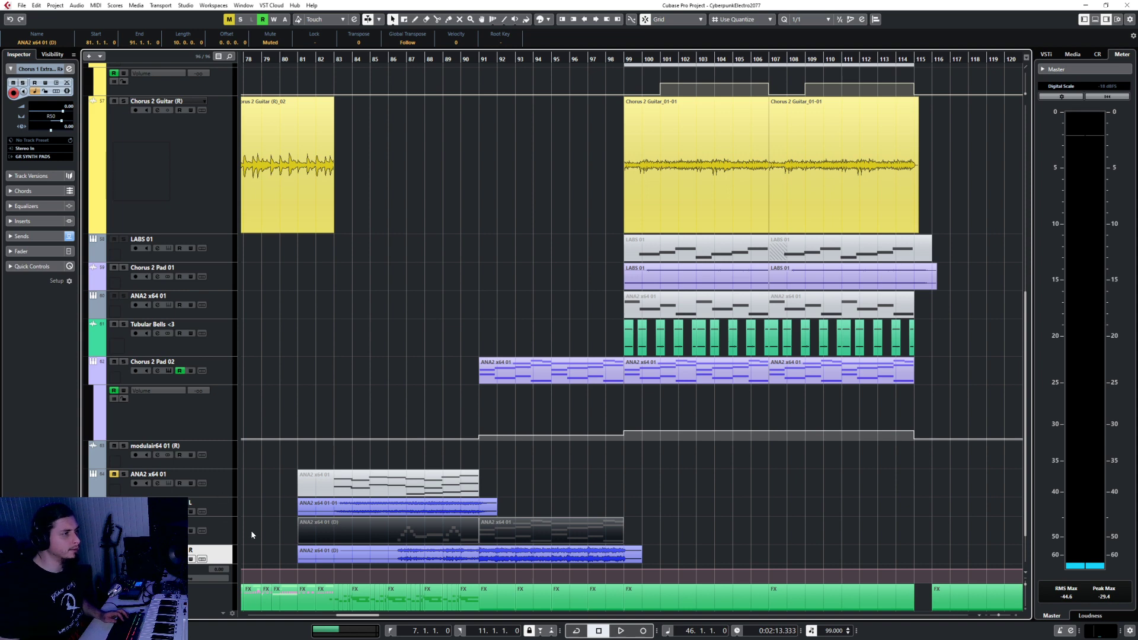
{"action": "left_click", "coordinate": [67, 106]}
{"action": "type", "text": "-10"}
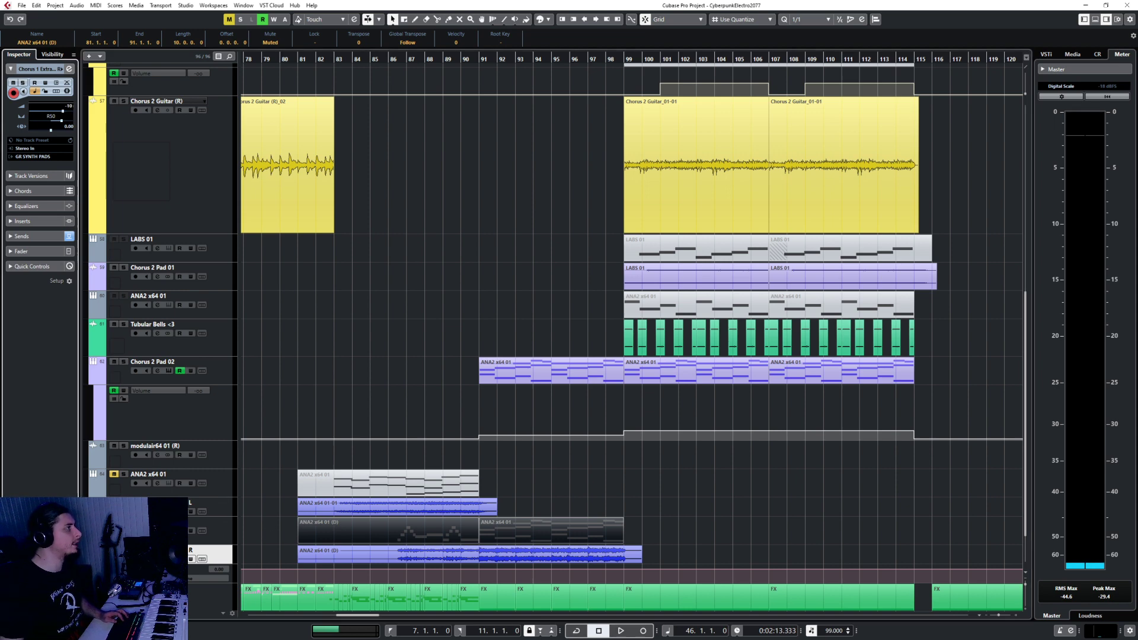
{"action": "key", "text": "Return"}
Step: Move the project cursor from the rendered parts at bar 81 back to the Chorus 2 marker at bar 47
{"action": "left_click", "coordinate": [294, 60]}
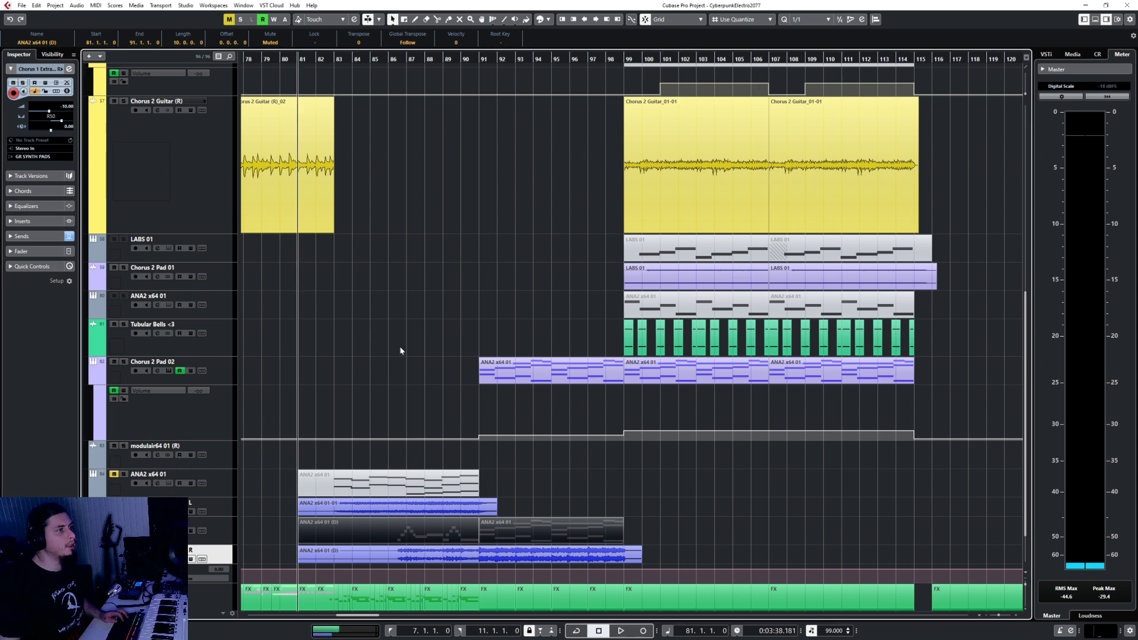
{"action": "scroll", "coordinate": [419, 444], "scroll_direction": "left", "scroll_amount": 10}
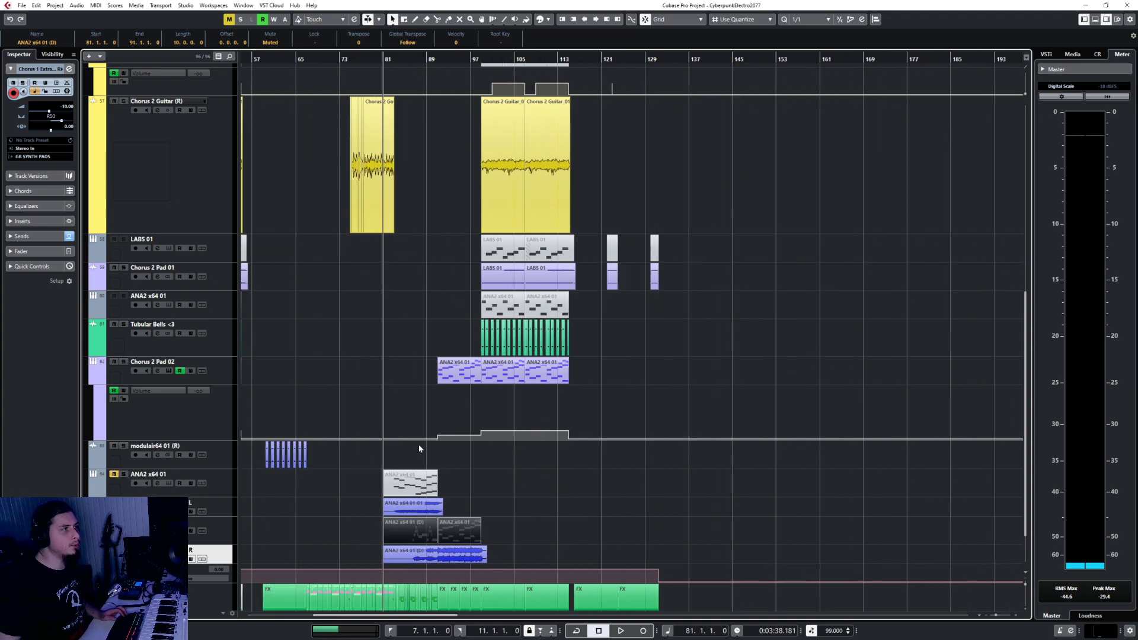
{"action": "scroll", "coordinate": [595, 496], "scroll_direction": "left", "scroll_amount": 5}
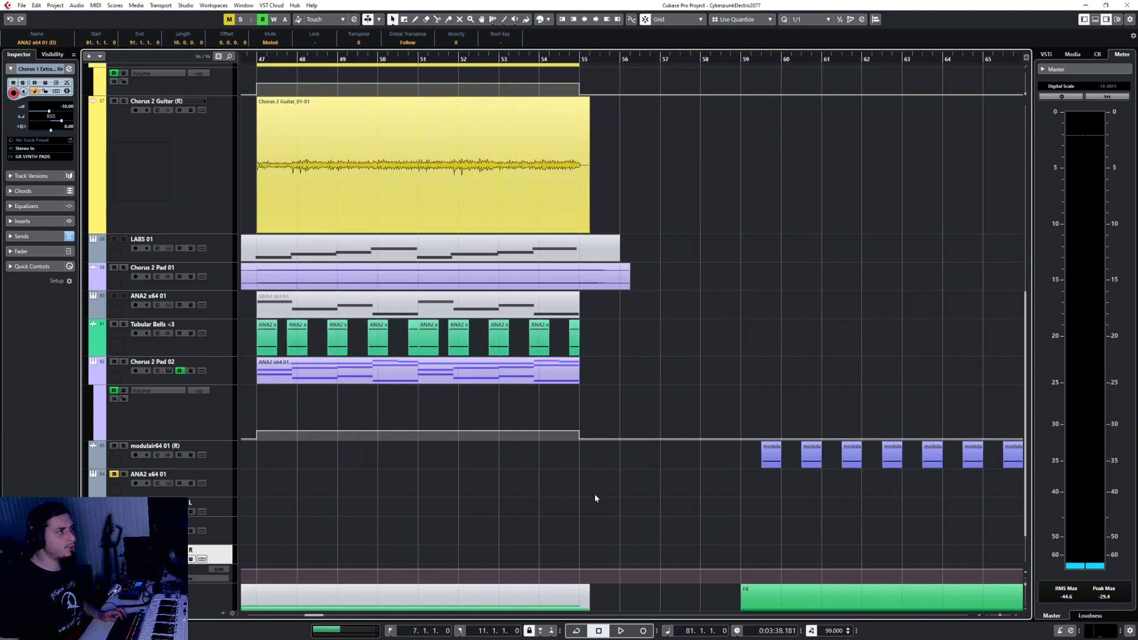
{"action": "scroll", "coordinate": [594, 496], "scroll_direction": "right", "scroll_amount": 2}
{"action": "scroll", "coordinate": [593, 492], "scroll_direction": "up", "scroll_amount": 8}
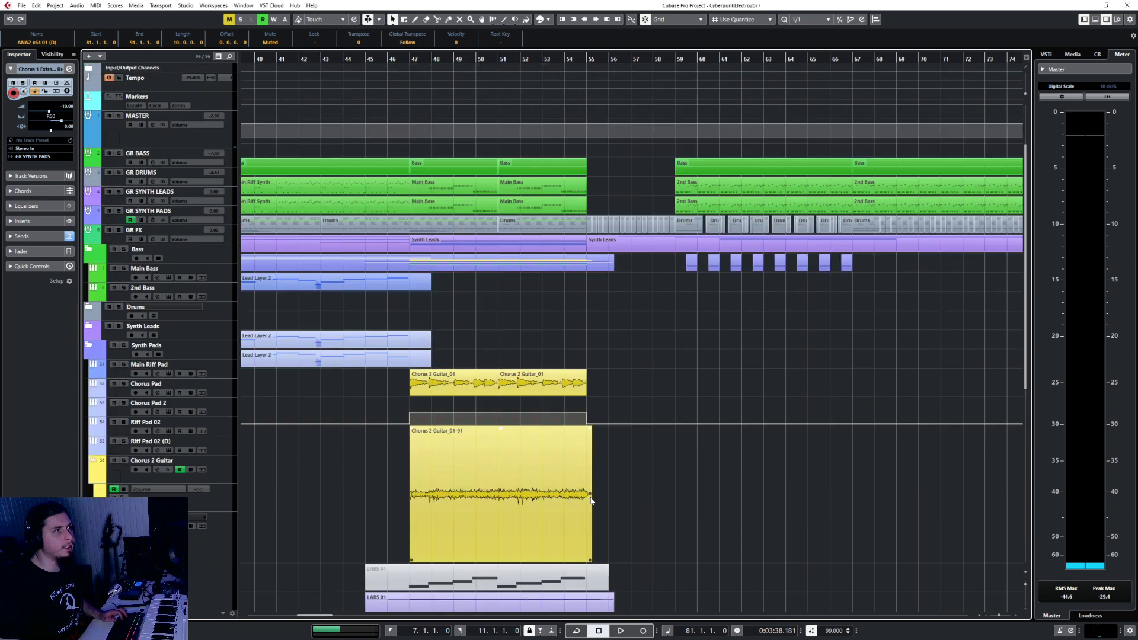
{"action": "left_click", "coordinate": [407, 61]}
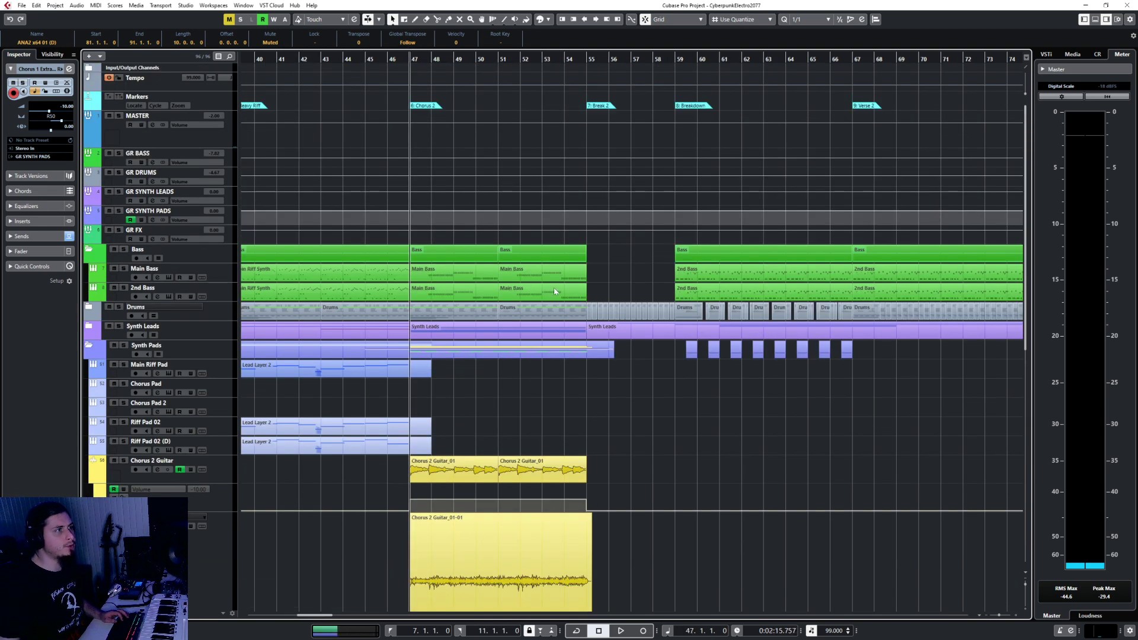
Step: Start a new instrument track below Chorus 1 Extra Synth R, choosing Retrologue from the Synths group as its instrument
{"action": "scroll", "coordinate": [667, 388], "scroll_direction": "down", "scroll_amount": 8}
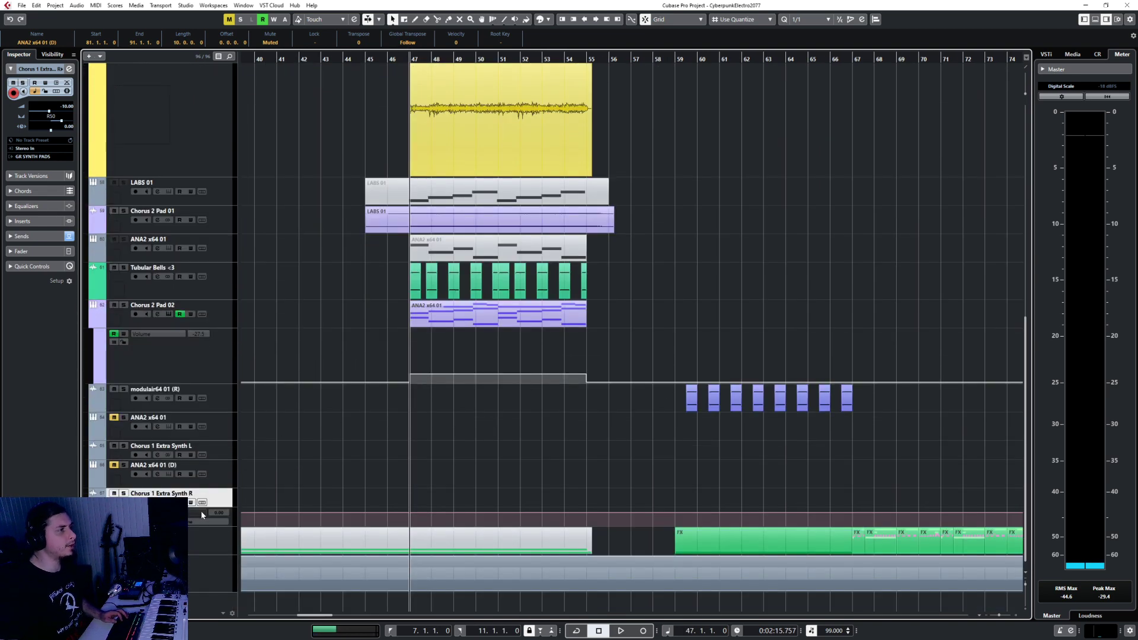
{"action": "right_click", "coordinate": [217, 505]}
{"action": "mouse_move", "coordinate": [285, 285]}
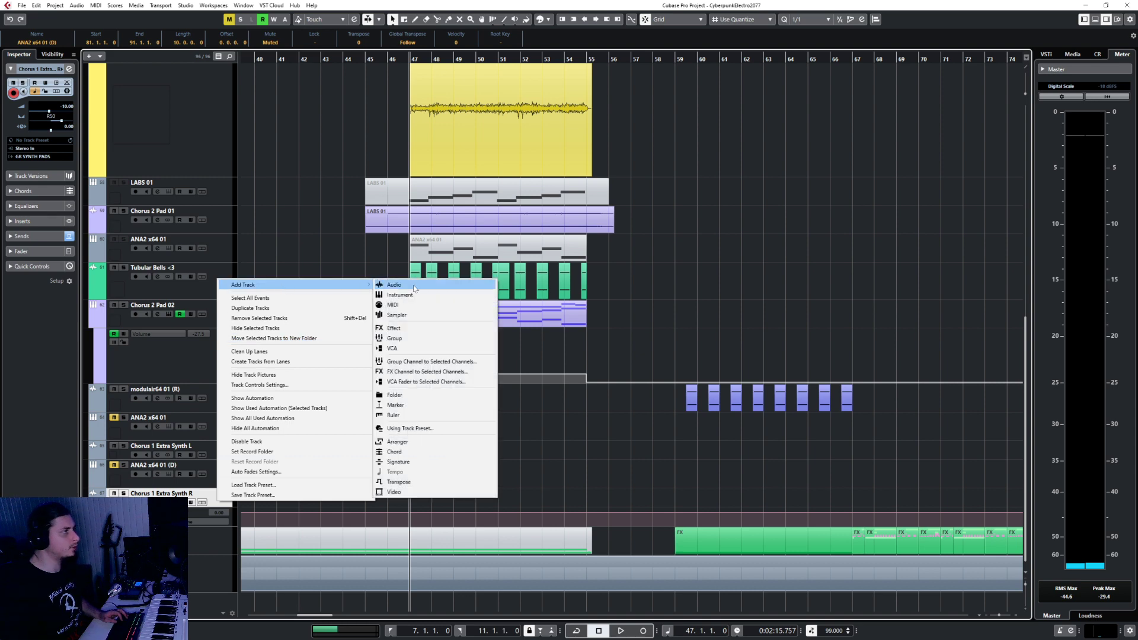
{"action": "left_click", "coordinate": [403, 295]}
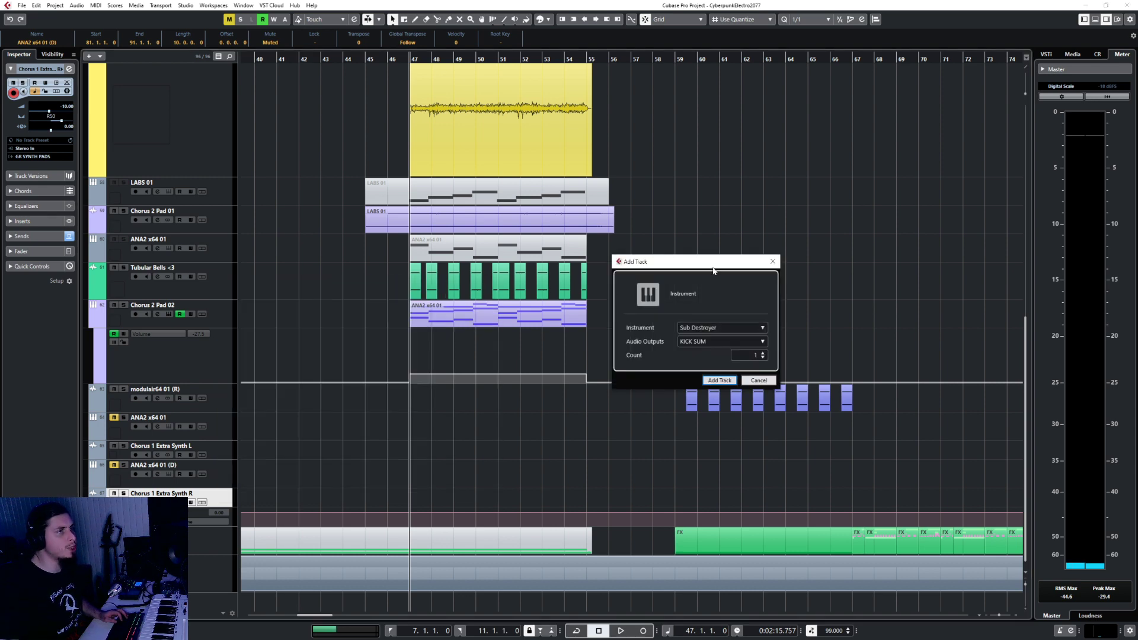
{"action": "left_click", "coordinate": [706, 327]}
{"action": "left_click", "coordinate": [637, 365]}
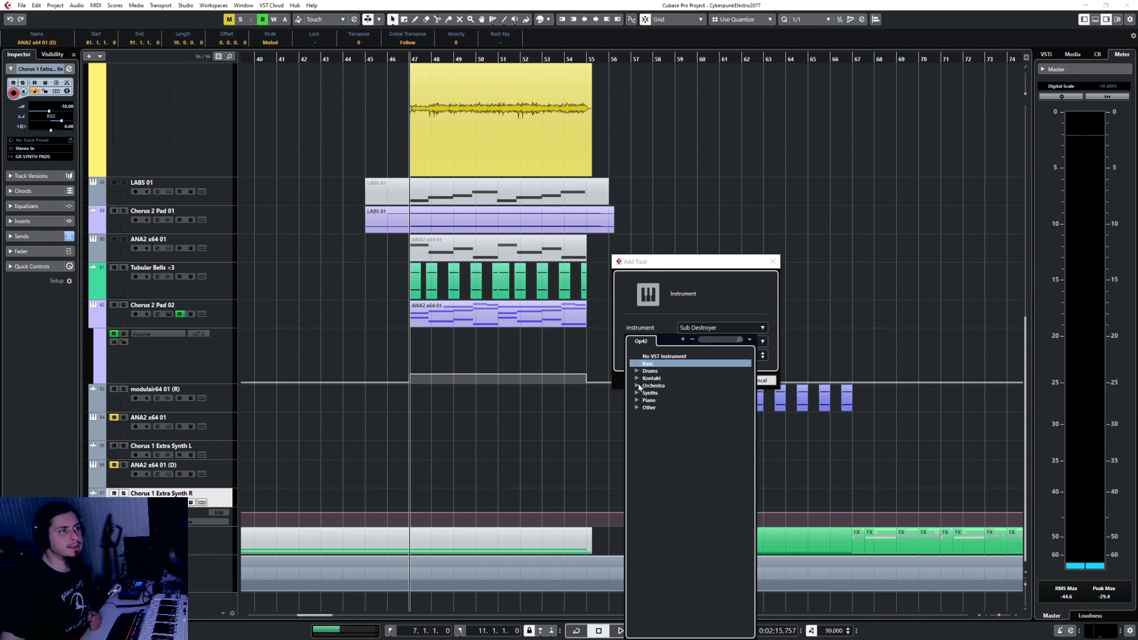
{"action": "left_click", "coordinate": [636, 394]}
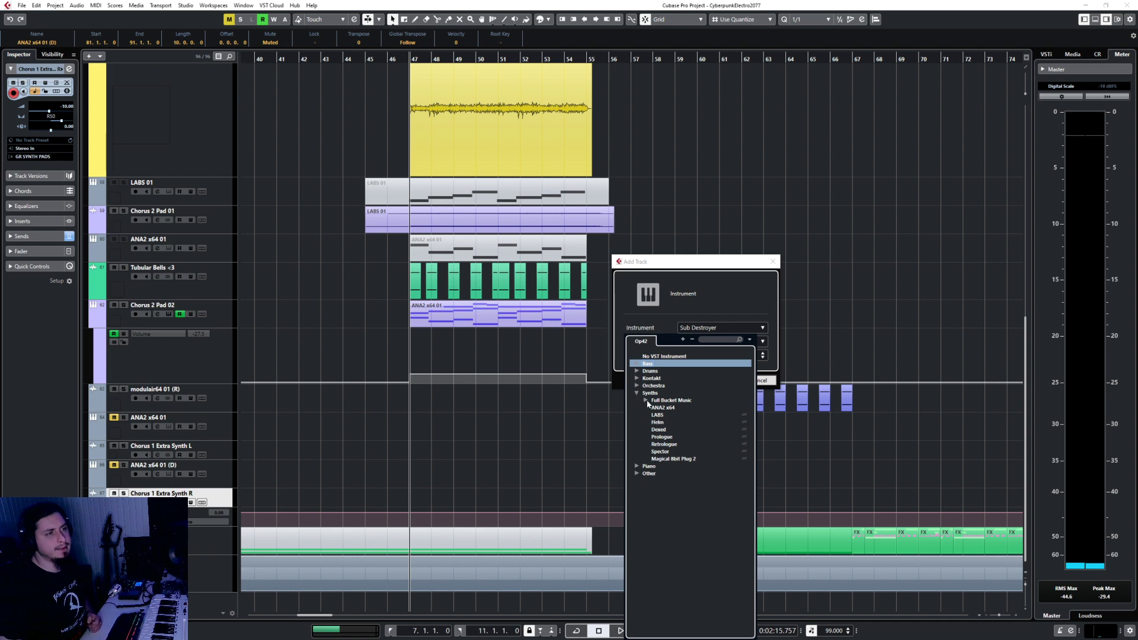
{"action": "left_click", "coordinate": [665, 445]}
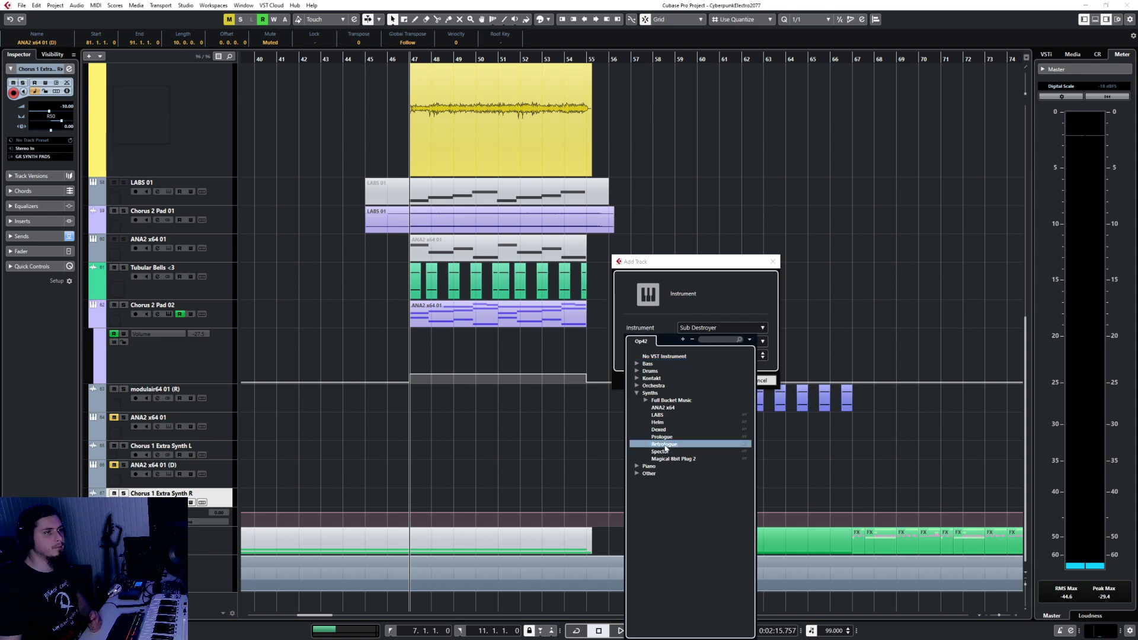
Step: Route the new Retrologue track's audio output to GR SYNTH PADS and create the track
{"action": "left_click", "coordinate": [702, 342]}
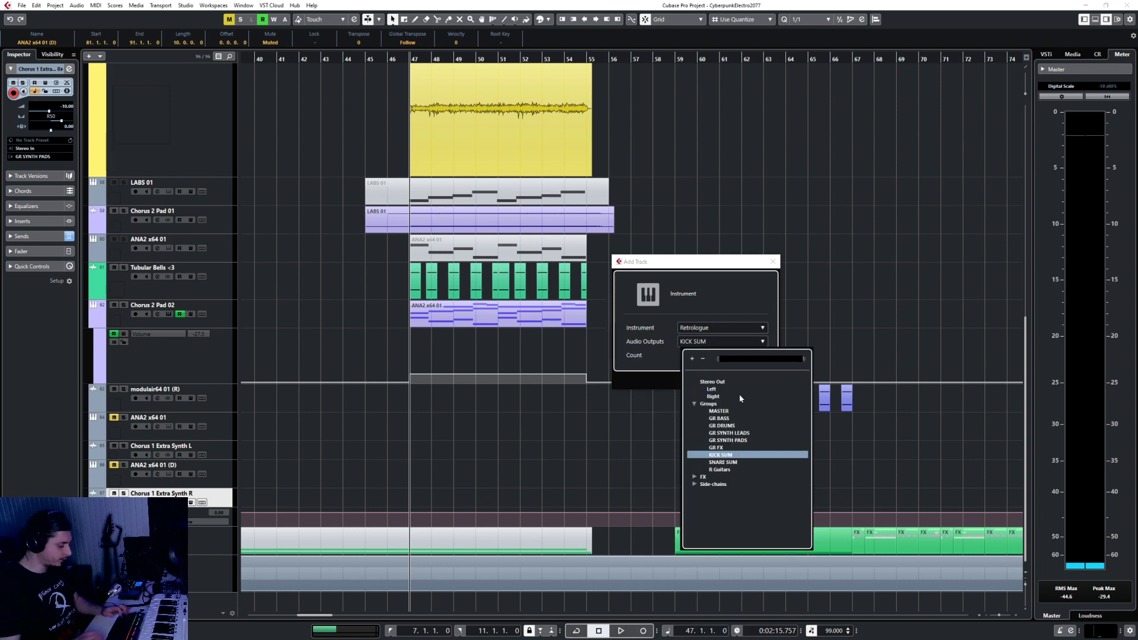
{"action": "type", "text": "pad"}
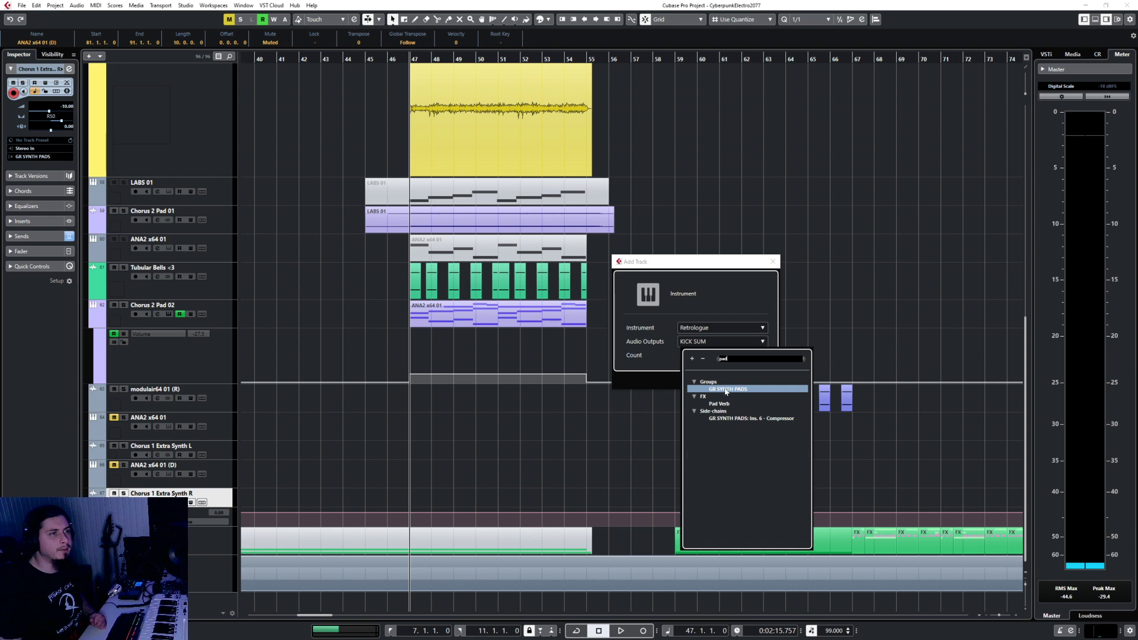
{"action": "left_click", "coordinate": [724, 391]}
{"action": "left_click", "coordinate": [720, 381]}
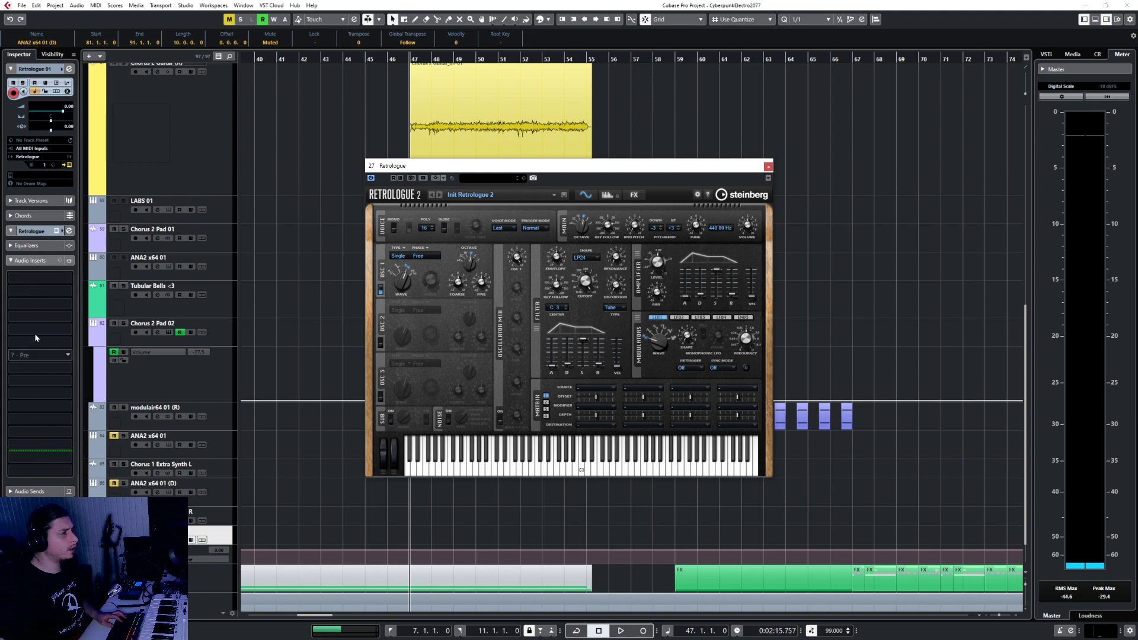
Step: In the MixConsole, keep the Retrologue 01 channel routed to GR SYNTH PADS and add a send to Pad Verb
{"action": "key", "text": "F3"}
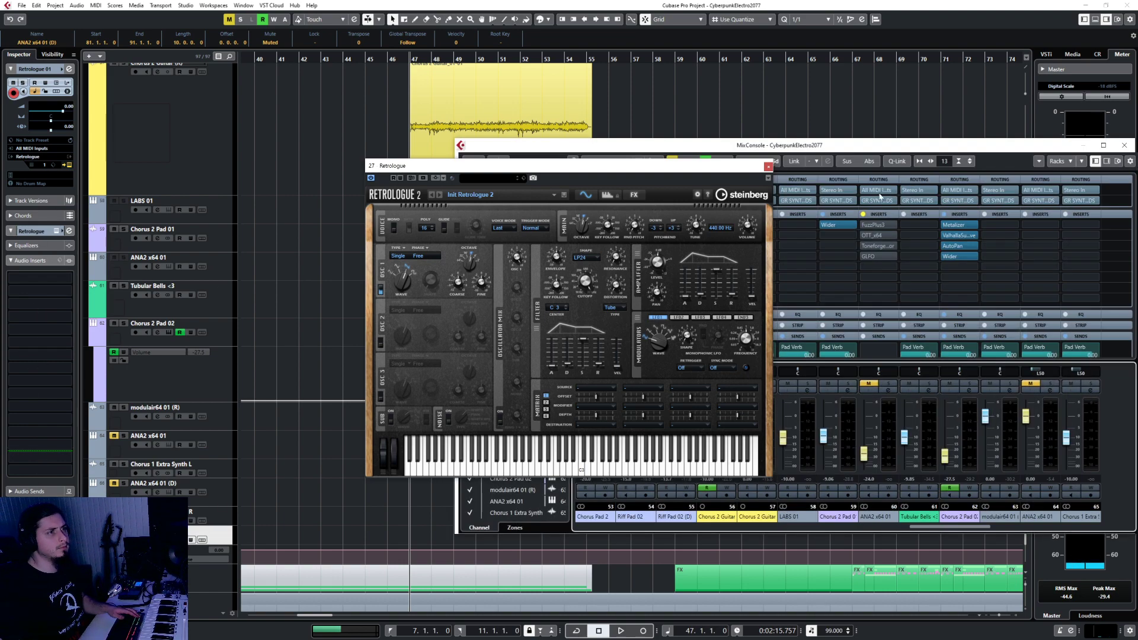
{"action": "left_click_drag", "start_coordinate": [710, 167], "coordinate": [372, 247]}
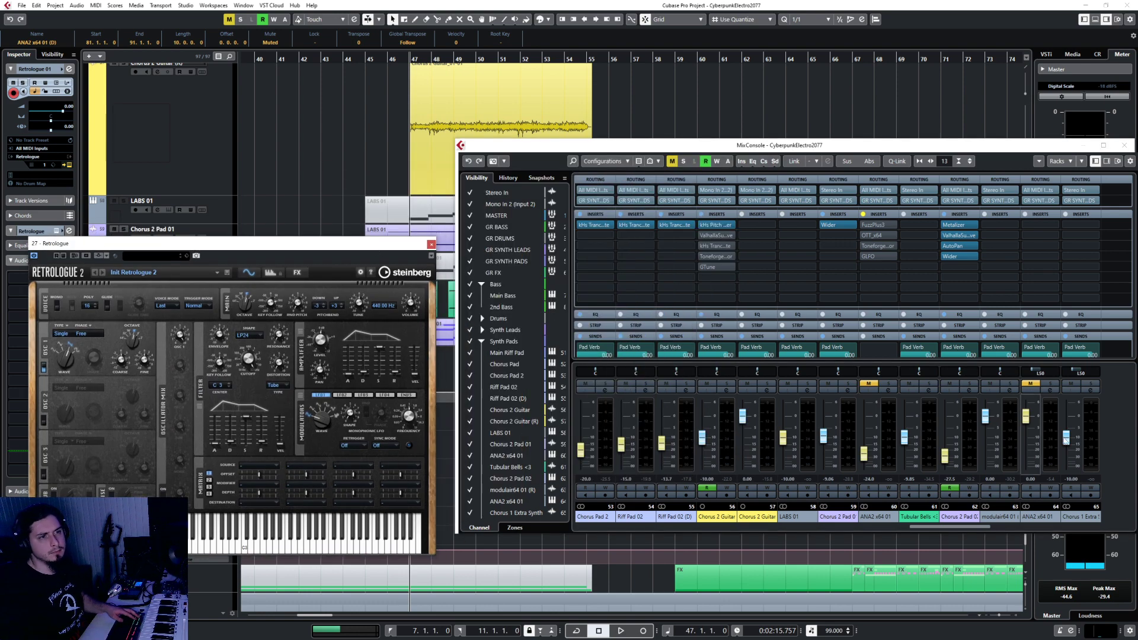
{"action": "left_click_drag", "start_coordinate": [952, 529], "coordinate": [985, 531]}
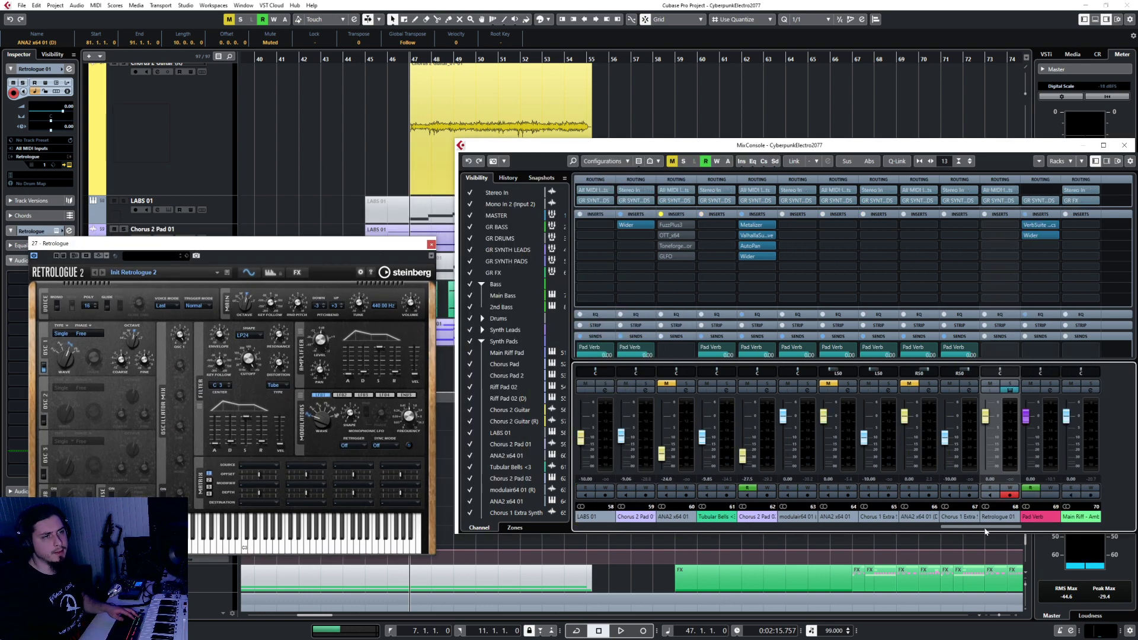
{"action": "left_click", "coordinate": [1014, 201]}
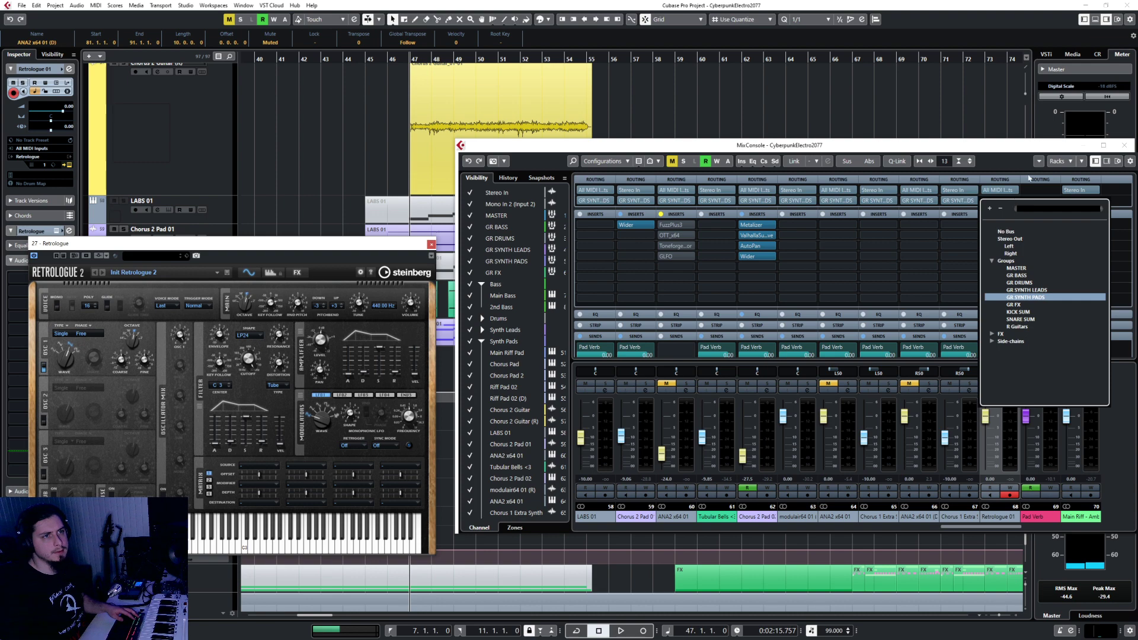
{"action": "key", "text": "Return"}
{"action": "left_click", "coordinate": [1013, 354]}
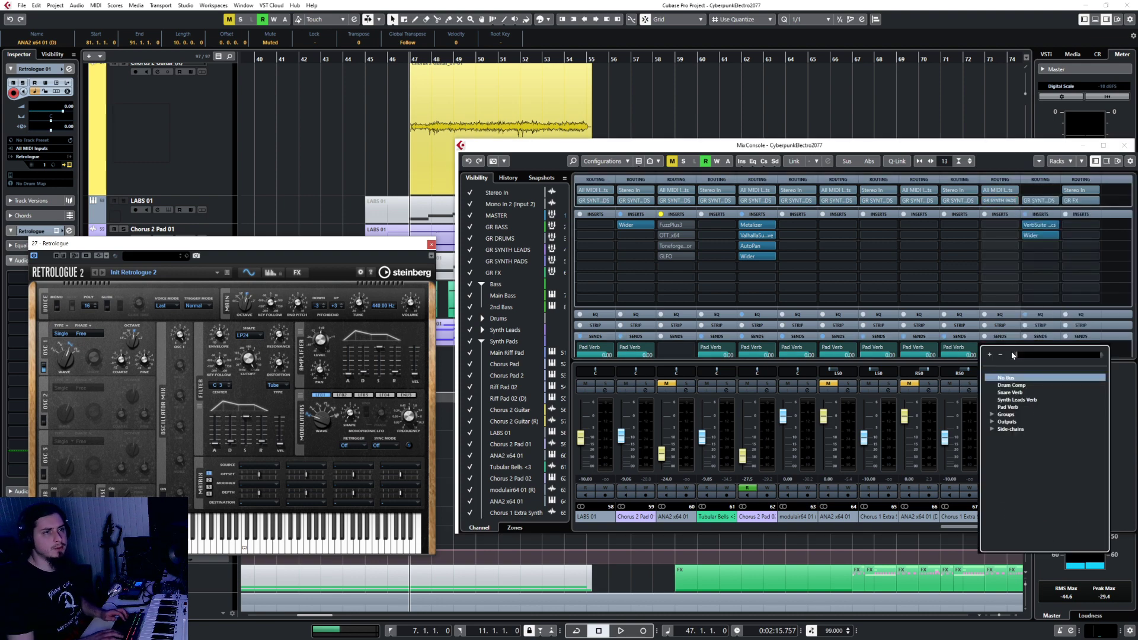
{"action": "type", "text": "pad ve"}
{"action": "key", "text": "Return"}
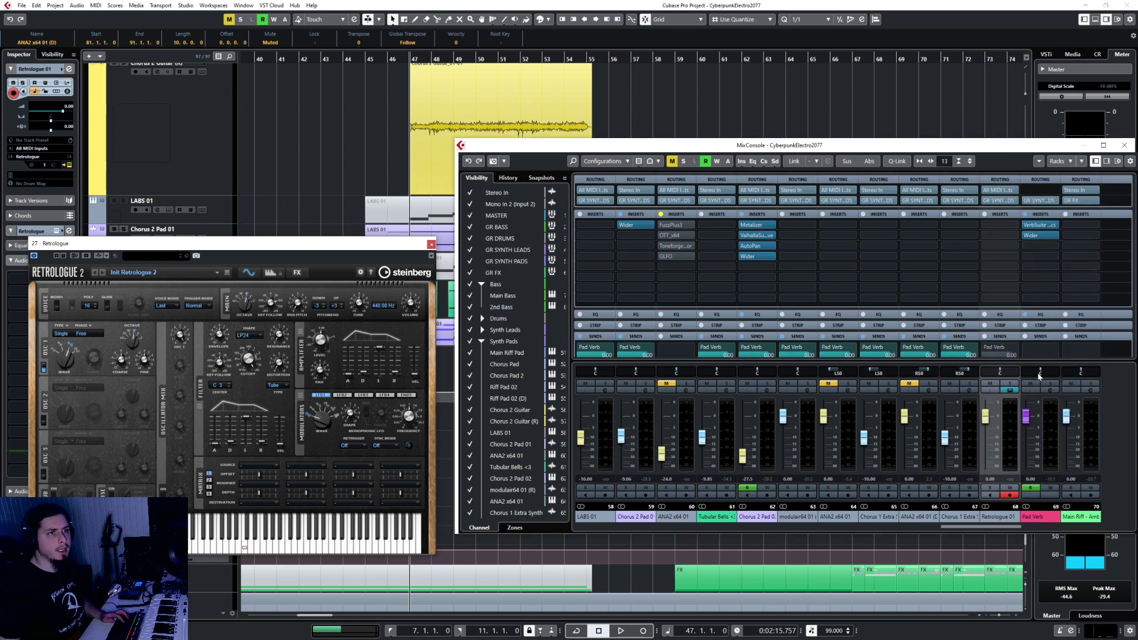
Step: Insert Fresh Air in the first insert slot of Retrologue 01 and raise its high air amount to 87
{"action": "left_click", "coordinate": [1008, 224]}
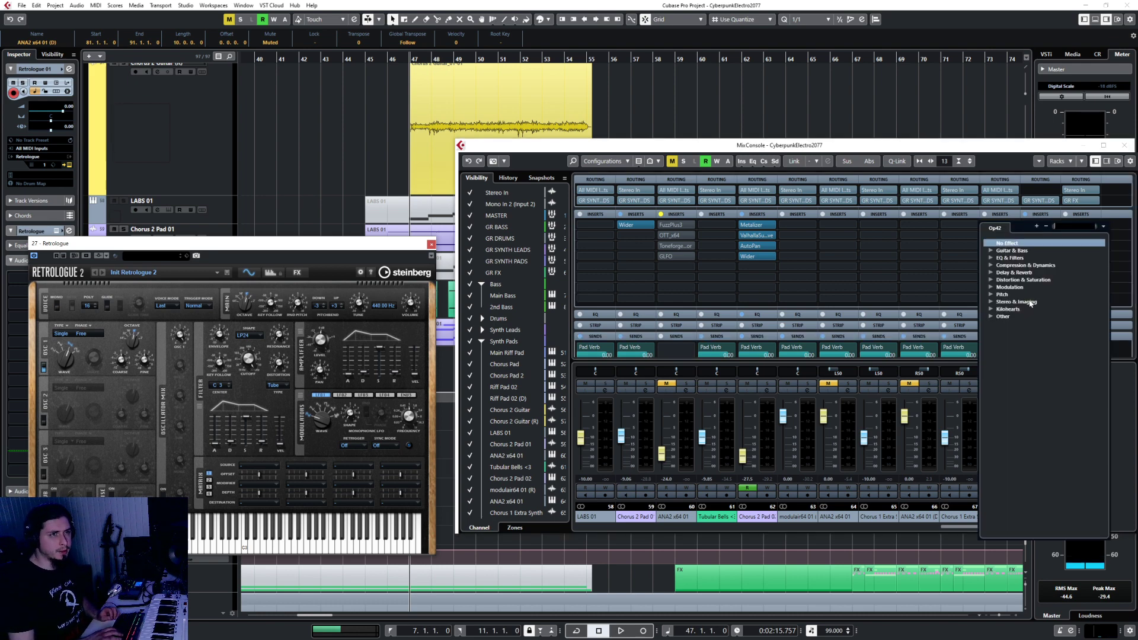
{"action": "type", "text": "air"}
{"action": "key", "text": "Return"}
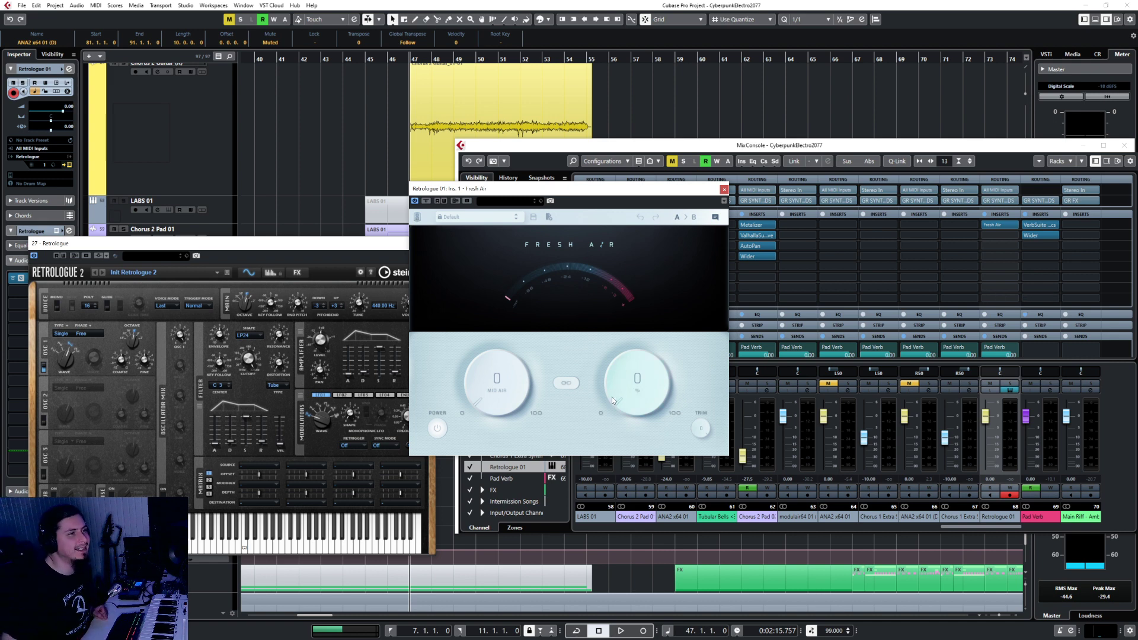
{"action": "left_click_drag", "start_coordinate": [612, 398], "coordinate": [674, 220]}
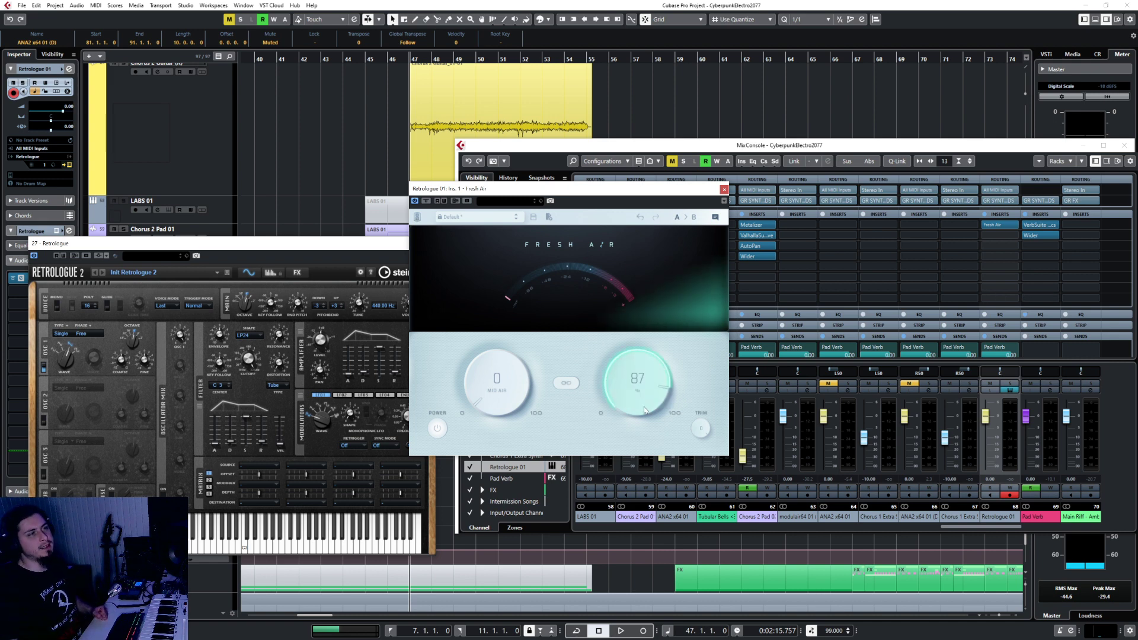
{"action": "left_click", "coordinate": [724, 189]}
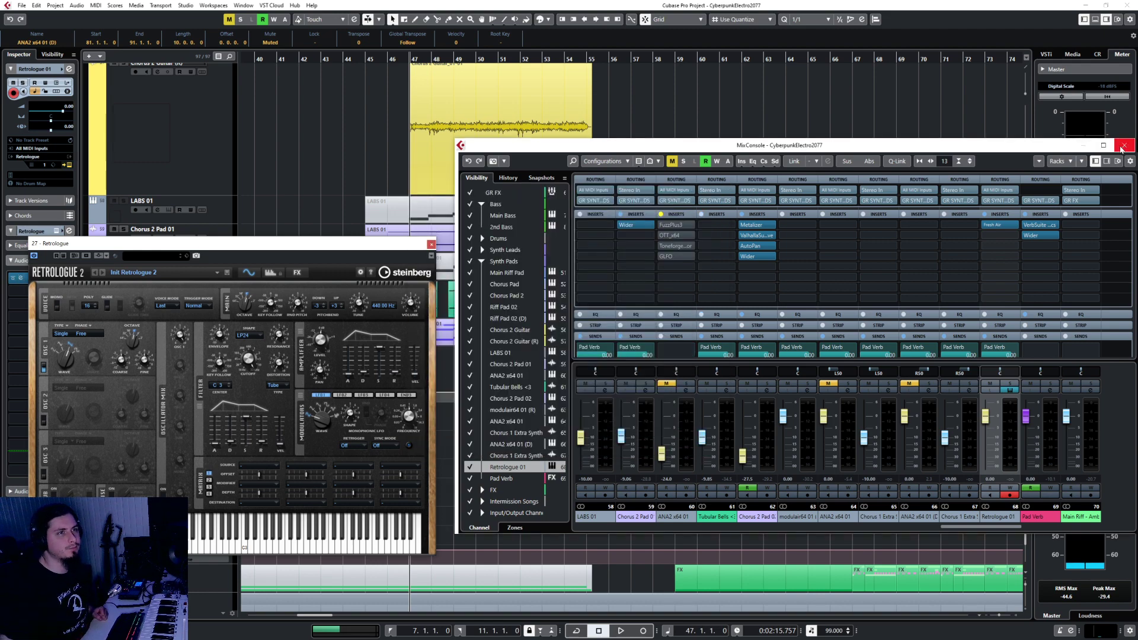
Step: Insert the Wider plug-in in the second insert slot of Retrologue 01 and close the MixConsole
{"action": "left_click", "coordinate": [1000, 236]}
{"action": "type", "text": "wider"}
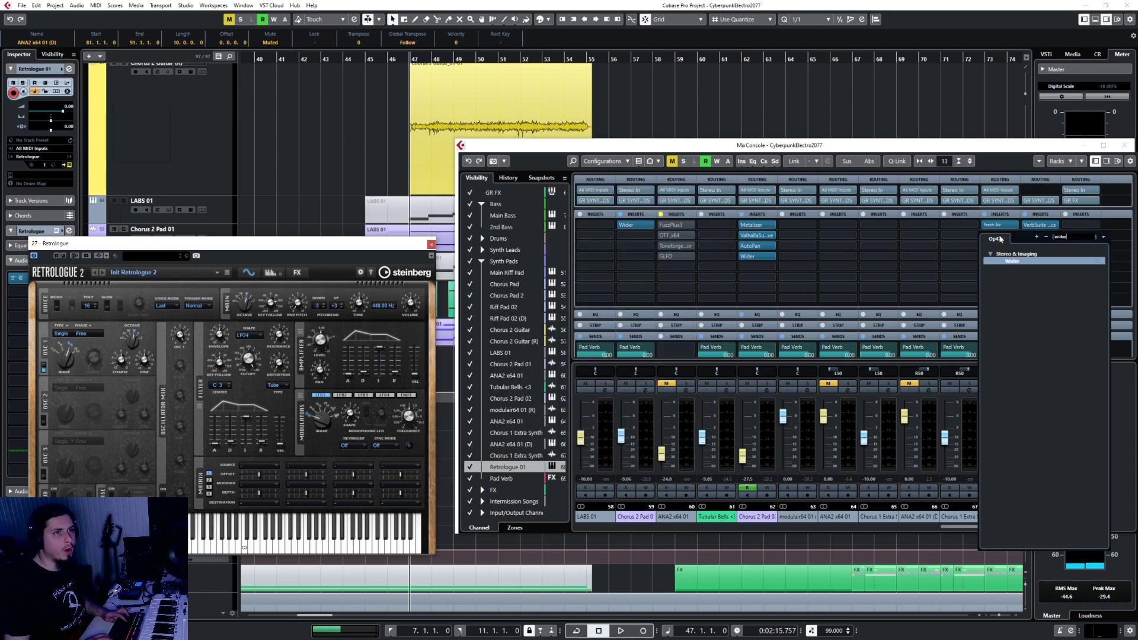
{"action": "key", "text": "Return"}
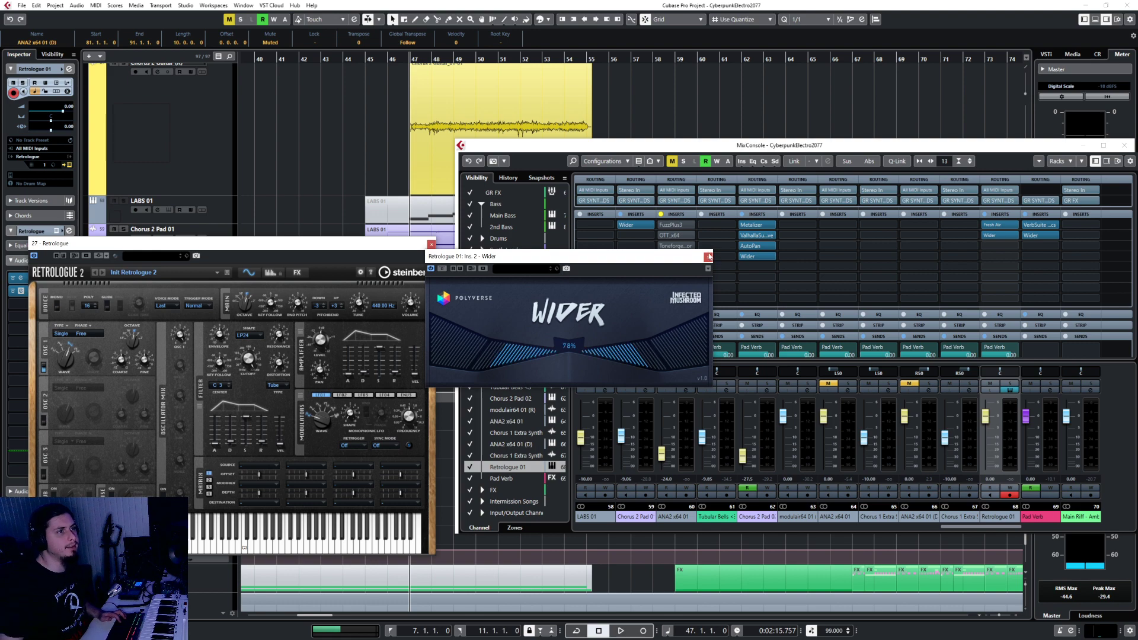
{"action": "left_click", "coordinate": [708, 256]}
{"action": "left_click", "coordinate": [1124, 145]}
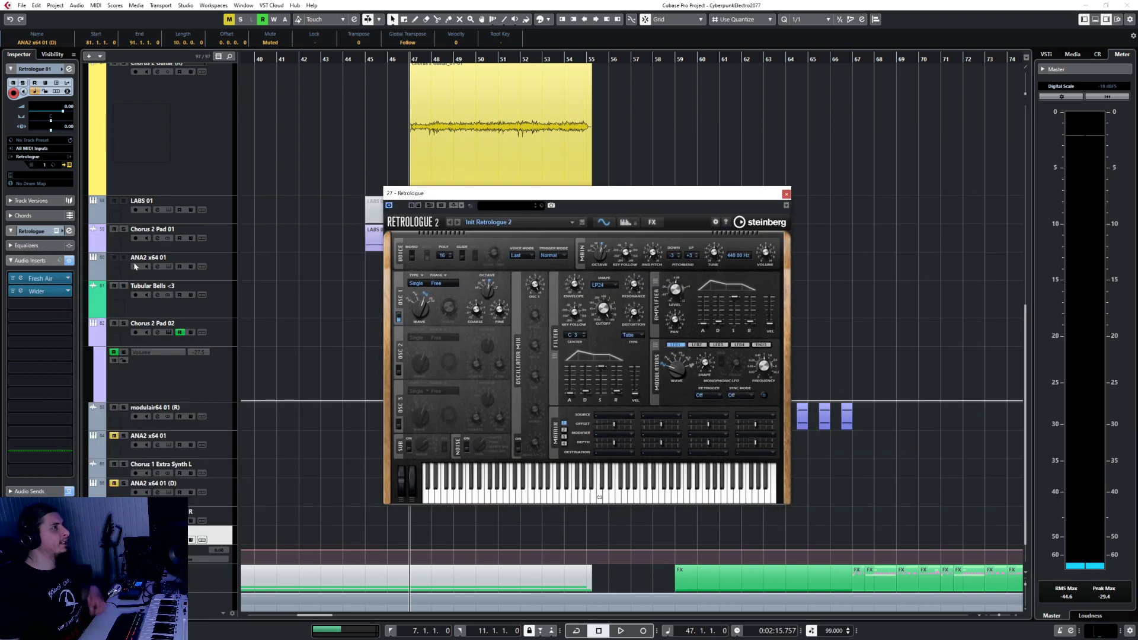
Step: Set EQ band 1 of Retrologue 01 to High Pass I and raise its frequency to about 1320 Hz
{"action": "left_click", "coordinate": [26, 245]}
{"action": "left_click", "coordinate": [12, 300]}
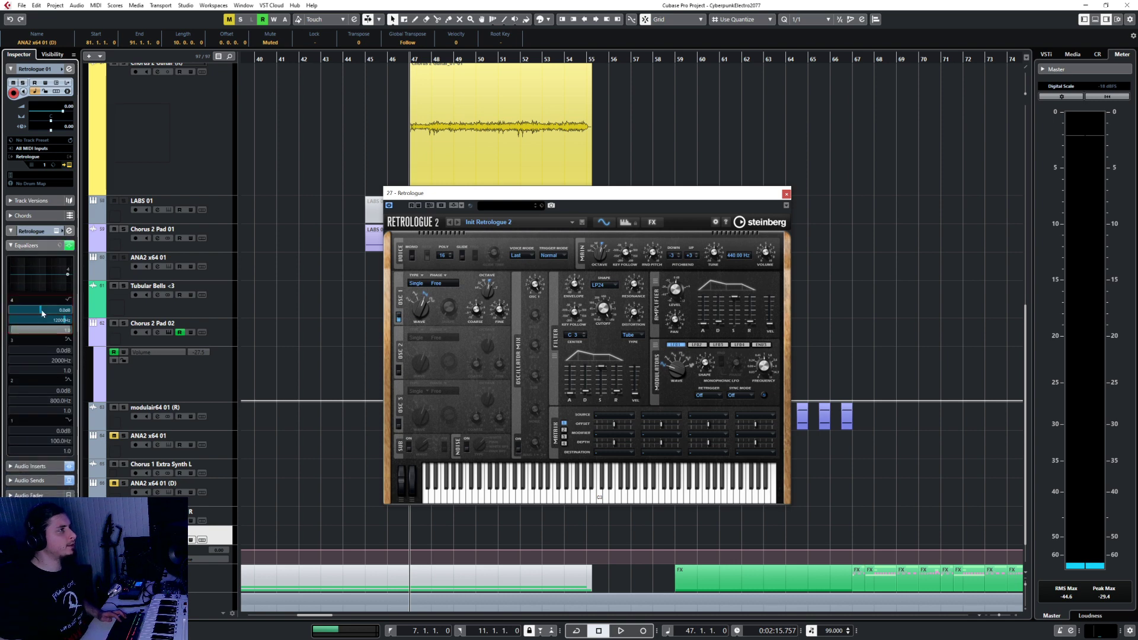
{"action": "left_click", "coordinate": [12, 299]}
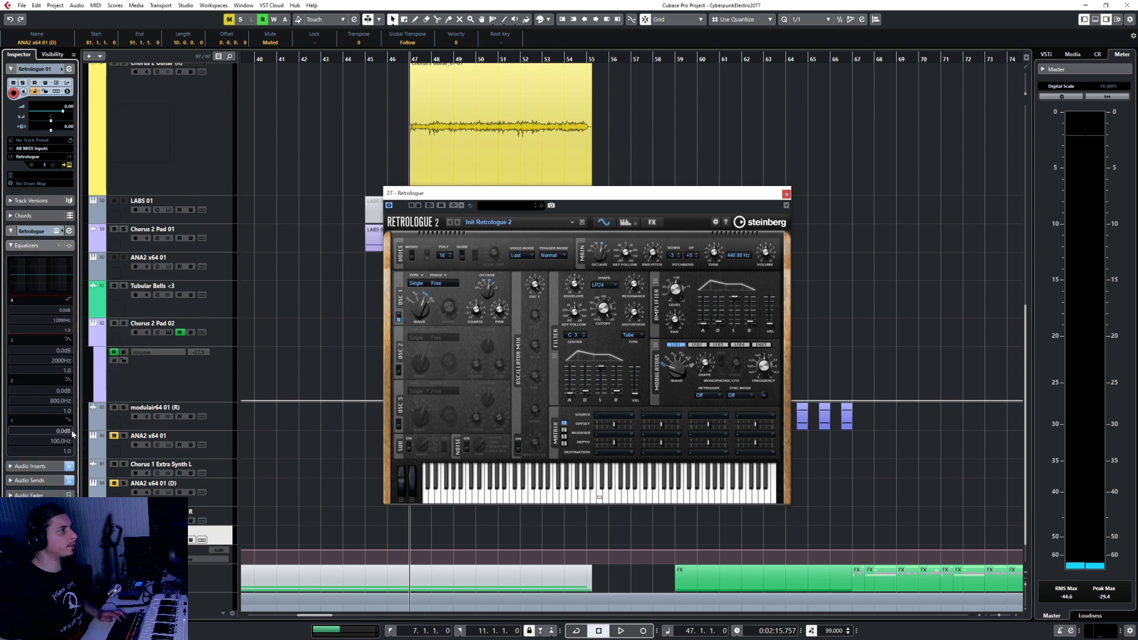
{"action": "left_click", "coordinate": [69, 420]}
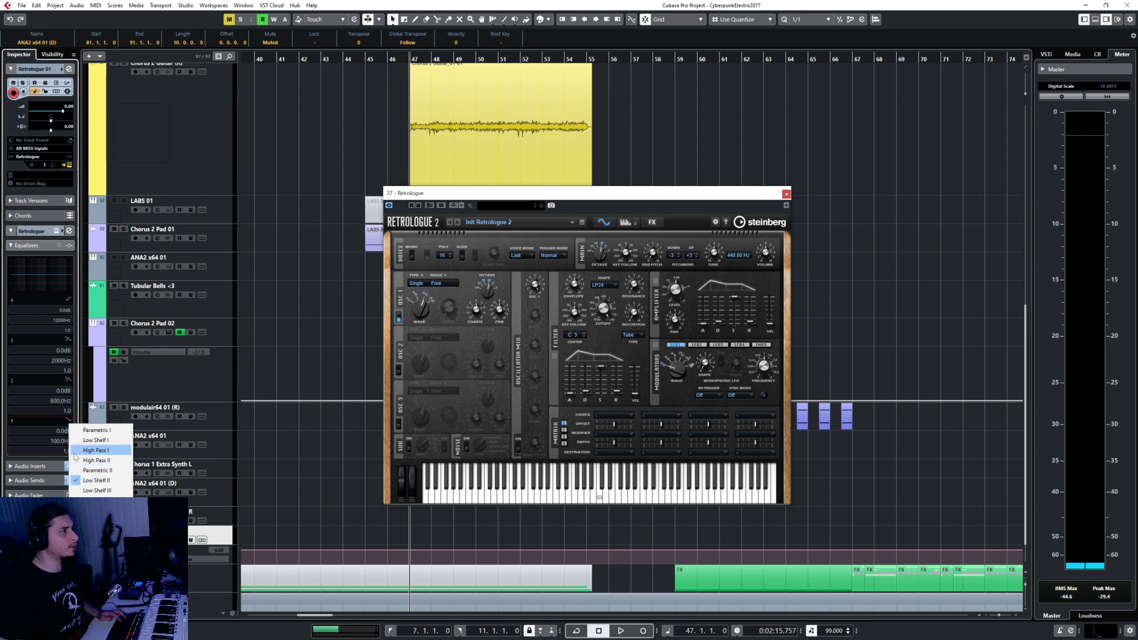
{"action": "left_click", "coordinate": [83, 449]}
{"action": "left_click_drag", "start_coordinate": [43, 446], "coordinate": [96, 365]}
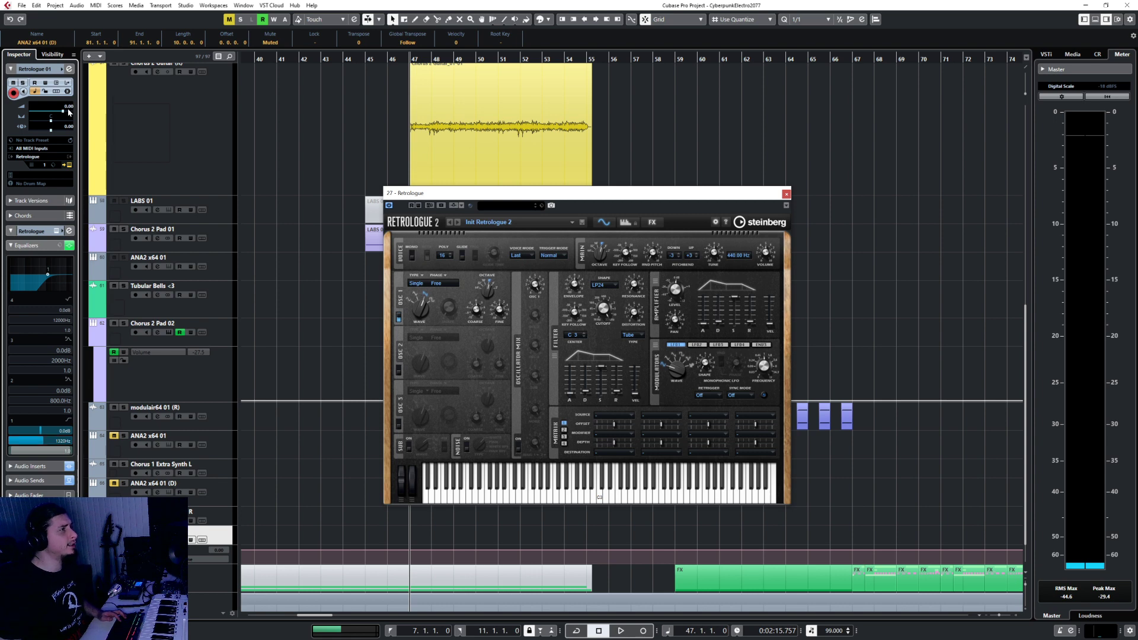
Step: Set the Retrologue 01 track's volume to -20 and rename the track Chorus 2 Pad
{"action": "scroll", "coordinate": [70, 108], "scroll_direction": "down", "scroll_amount": 5}
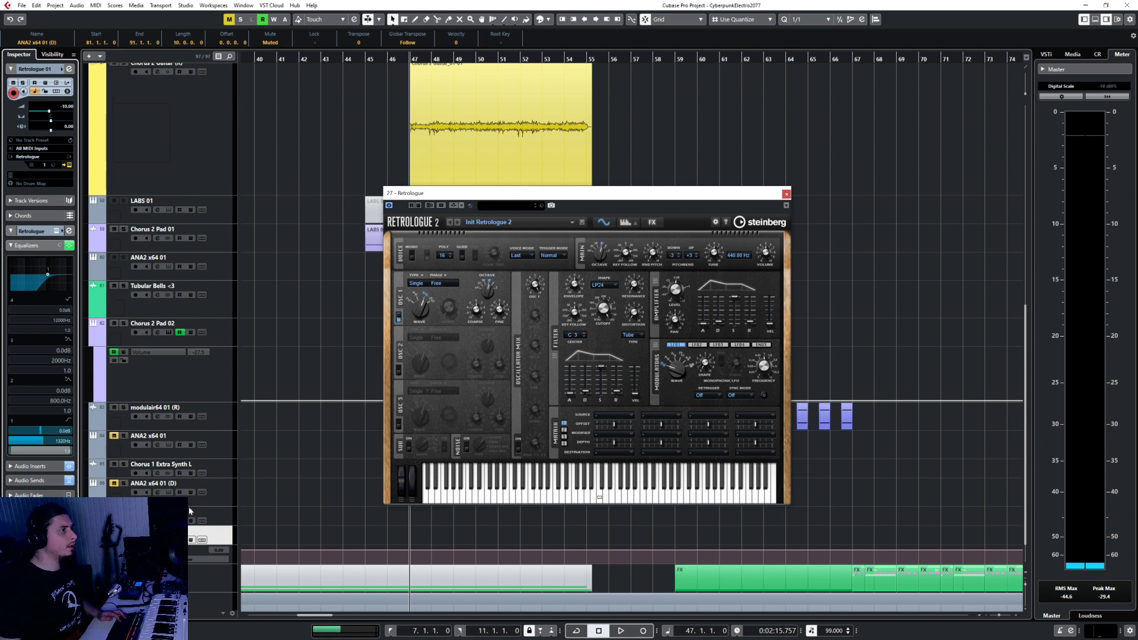
{"action": "double_click", "coordinate": [68, 106]}
{"action": "type", "text": "-20"}
{"action": "key", "text": "Return"}
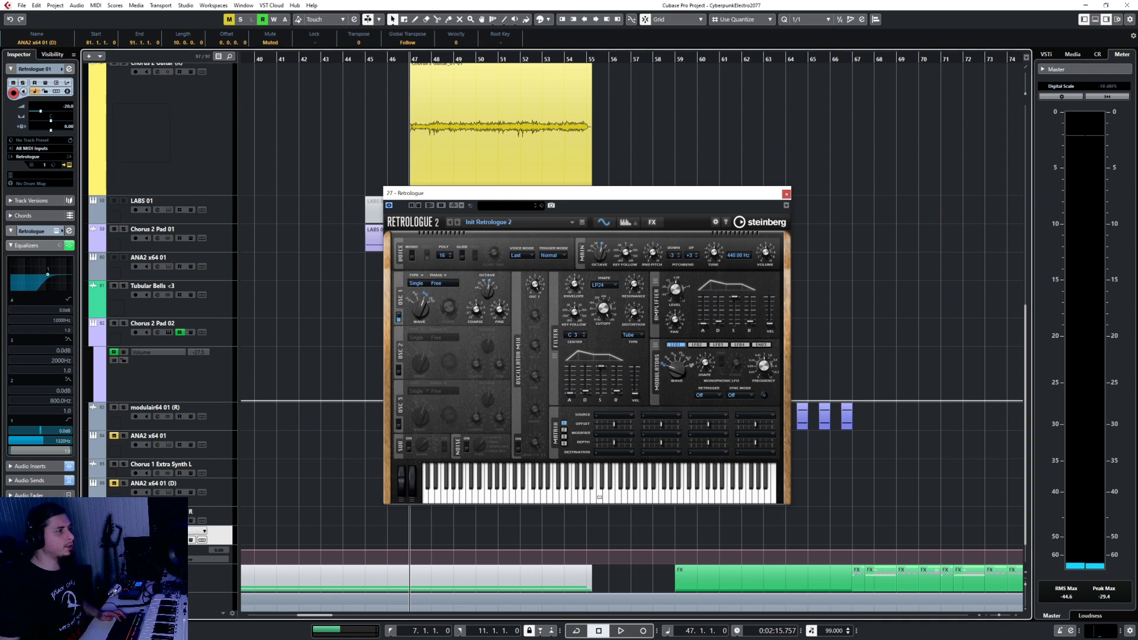
{"action": "type", "text": "Chorus 2 Pad"}
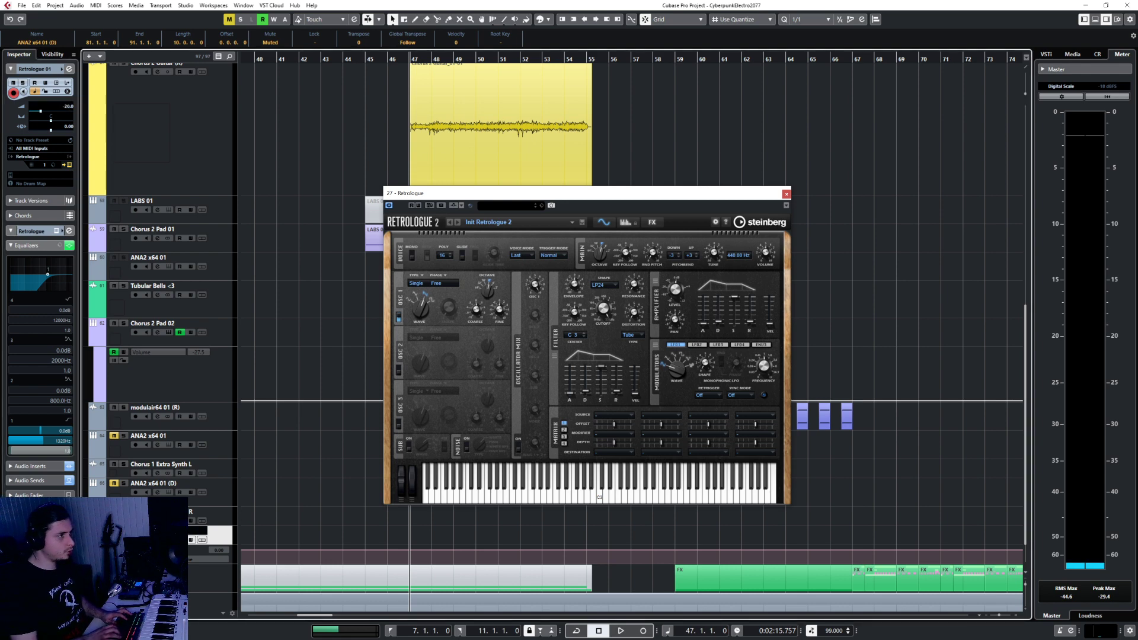
{"action": "key", "text": "Return"}
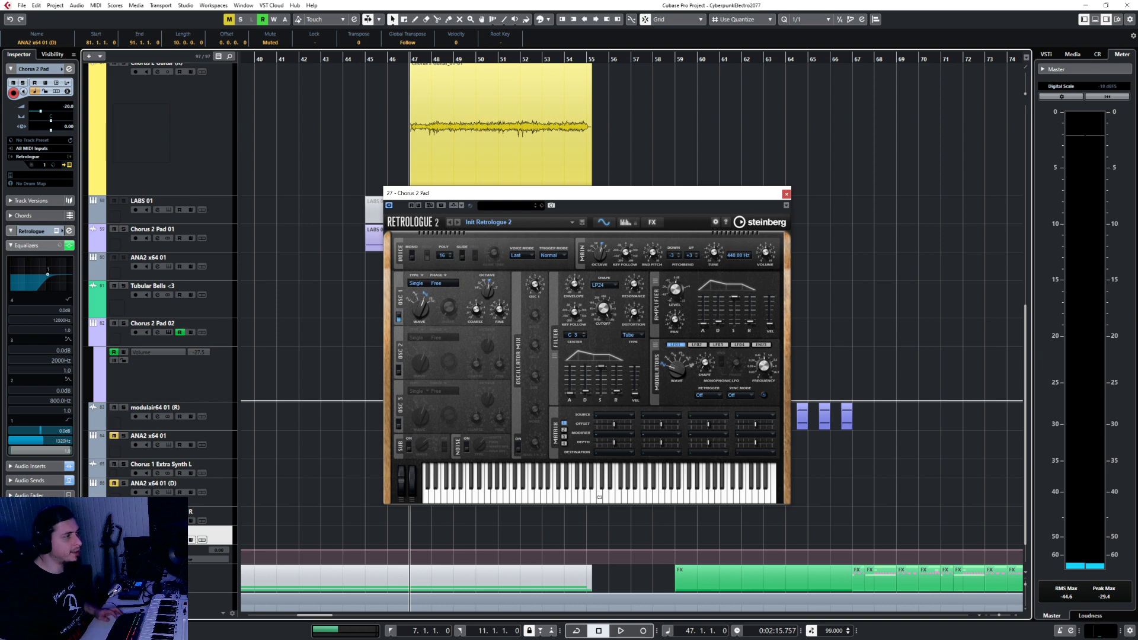
Step: Colour the Chorus 1 Extra Synth L and R tracks and the Chorus 2 Pad track in light purple shades
{"action": "left_click", "coordinate": [101, 474]}
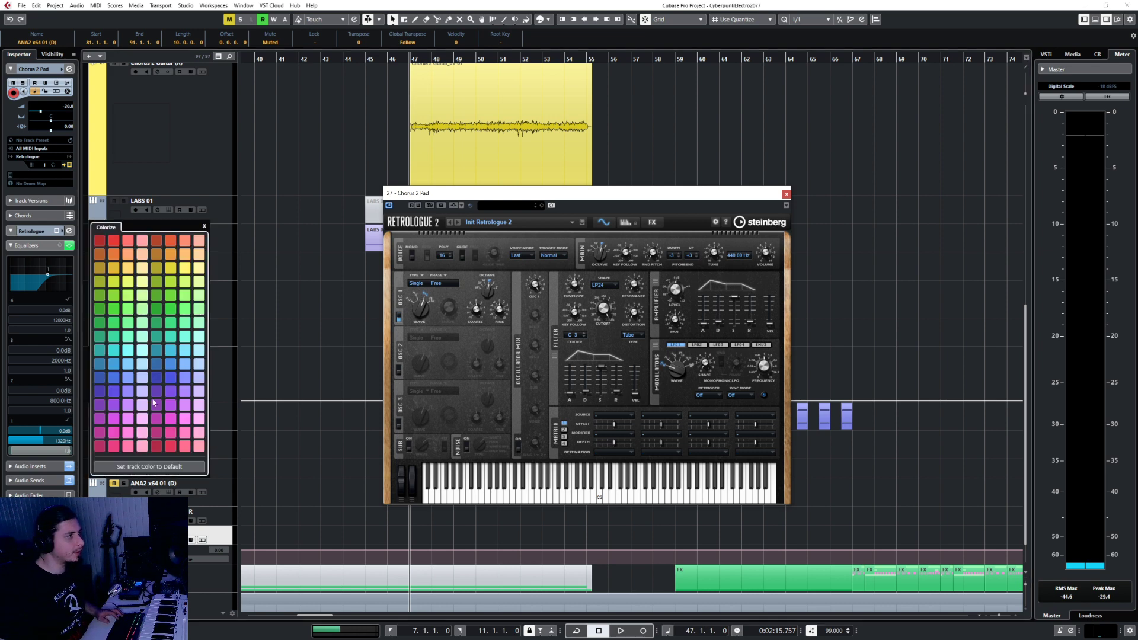
{"action": "left_click", "coordinate": [141, 405]}
{"action": "left_click", "coordinate": [223, 499]}
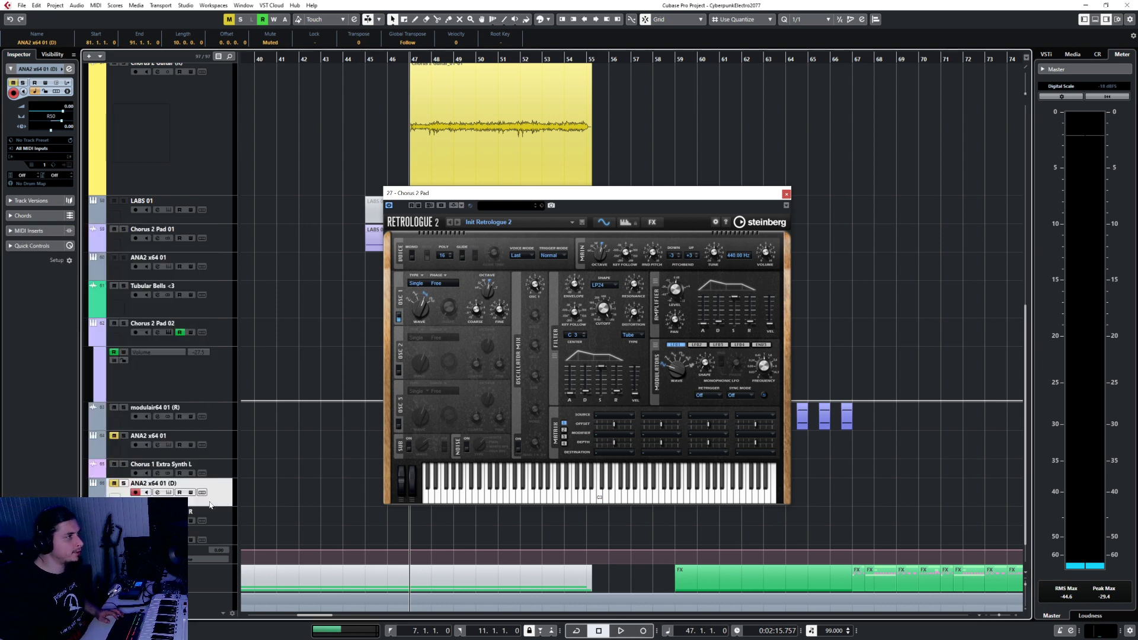
{"action": "left_click", "coordinate": [99, 492]}
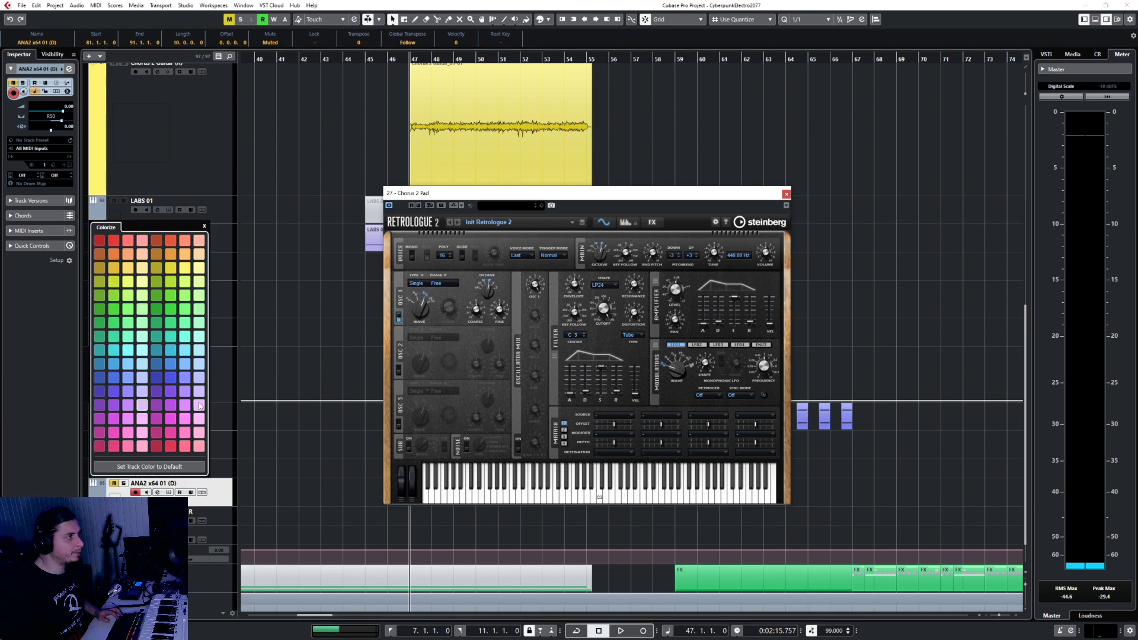
{"action": "left_click", "coordinate": [224, 485]}
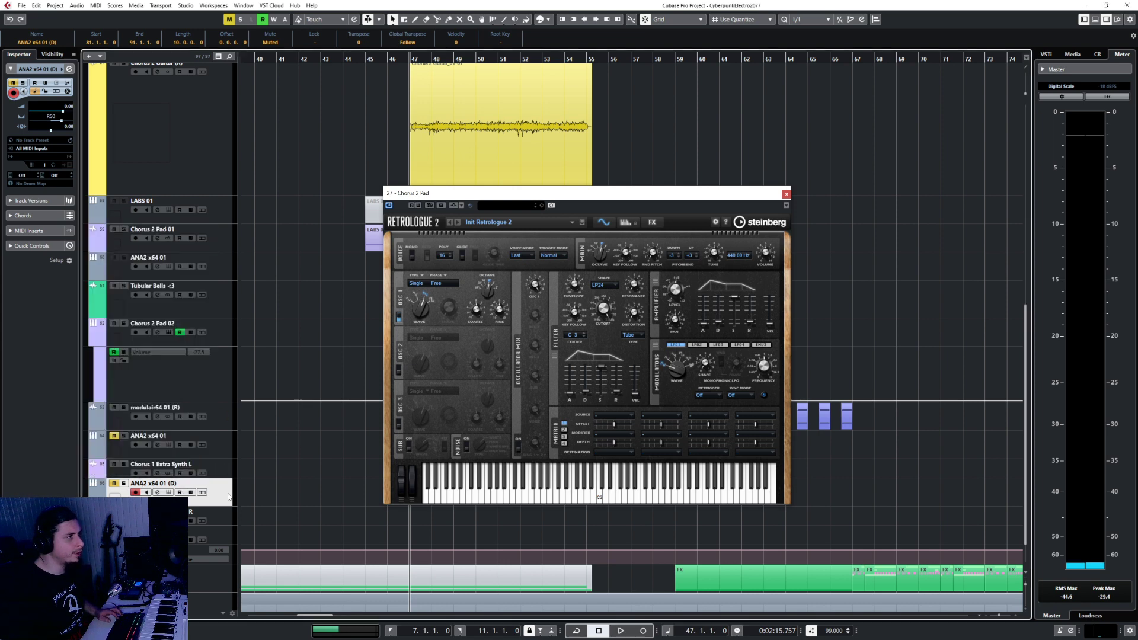
{"action": "left_click", "coordinate": [99, 492]}
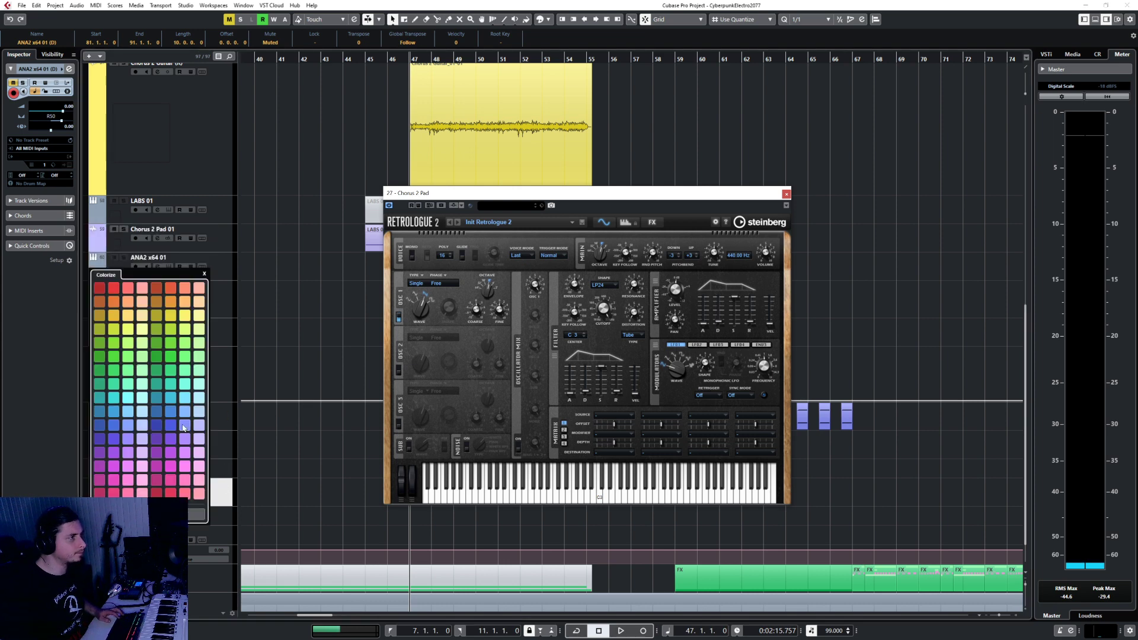
{"action": "left_click", "coordinate": [199, 439]}
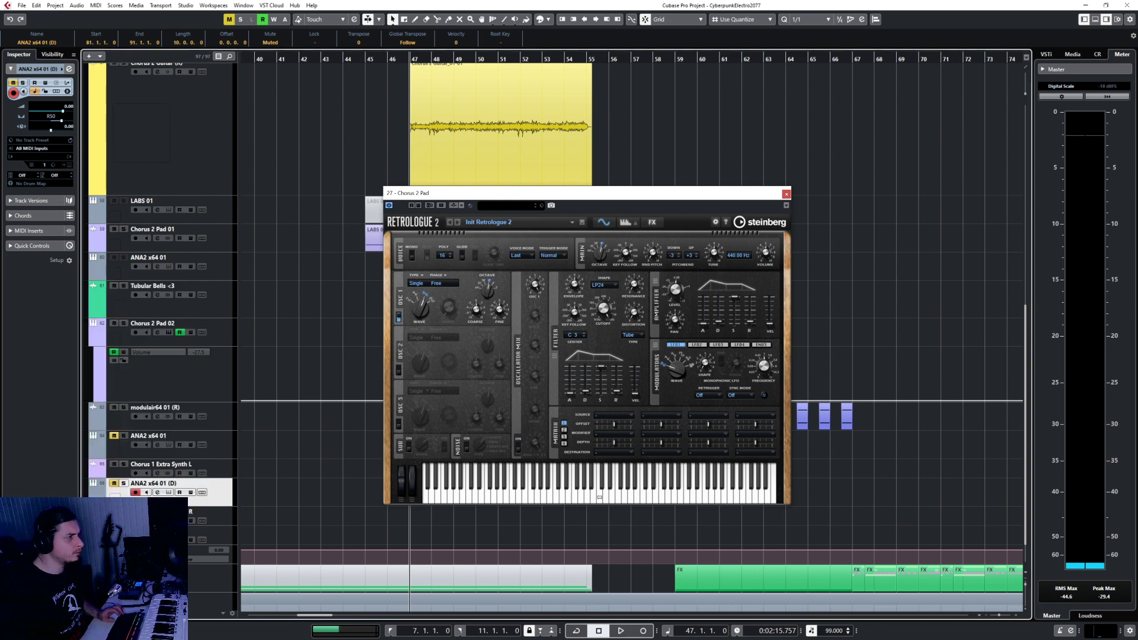
{"action": "left_click", "coordinate": [97, 533], "text": "ctrl"}
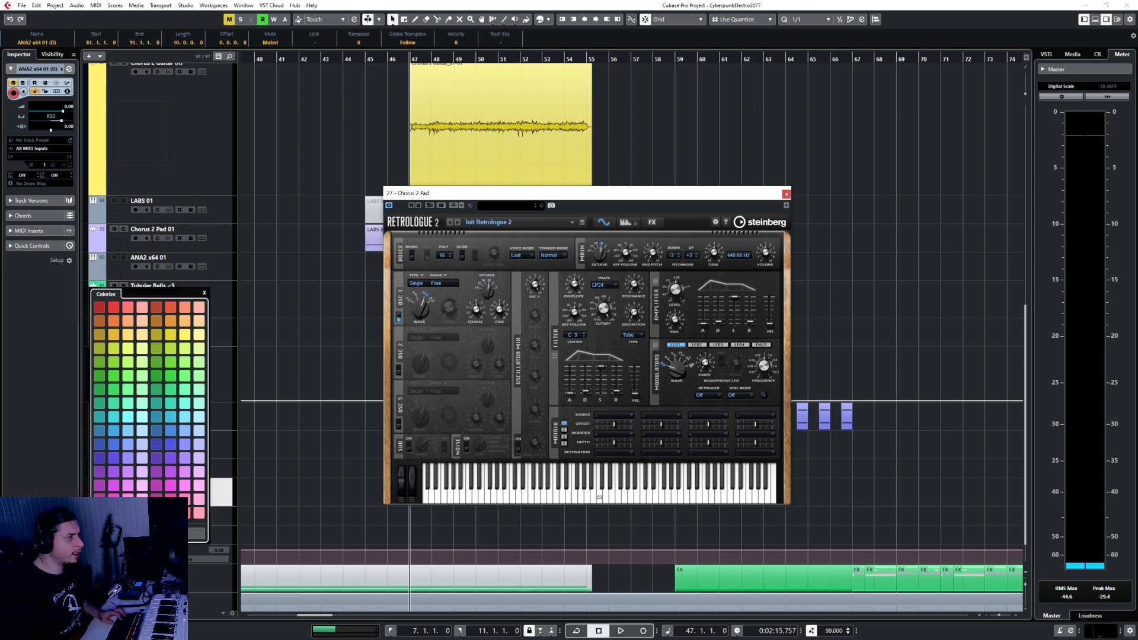
{"action": "left_click", "coordinate": [230, 529]}
{"action": "left_click", "coordinate": [226, 537]}
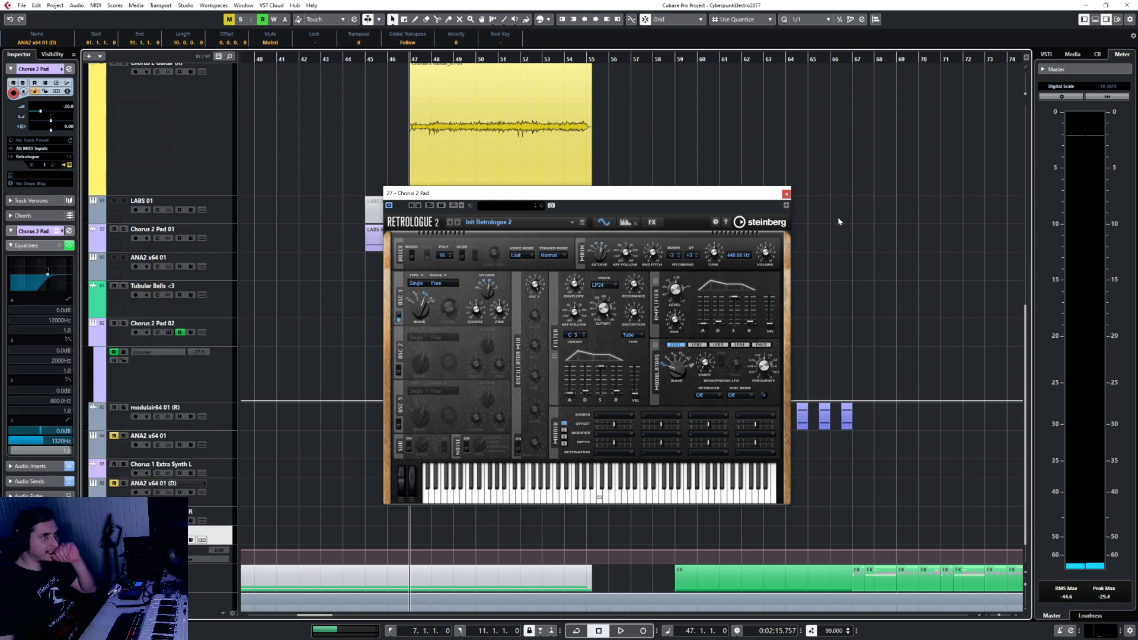
Step: Sort the Retrologue presets by category and browse the list
{"action": "left_click", "coordinate": [525, 223]}
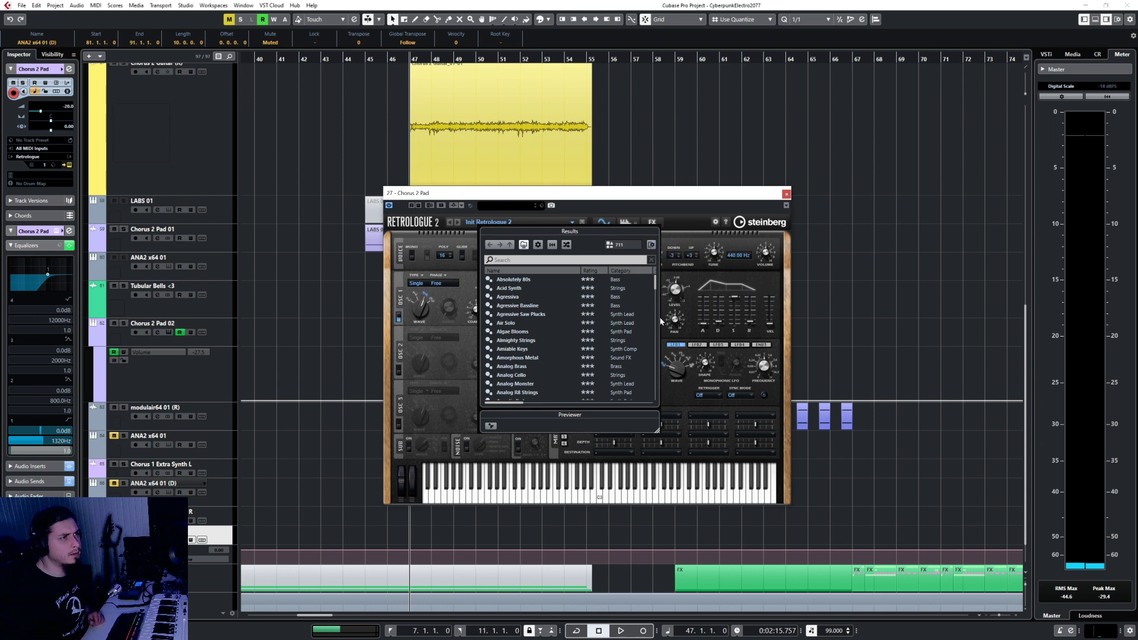
{"action": "left_click", "coordinate": [633, 272]}
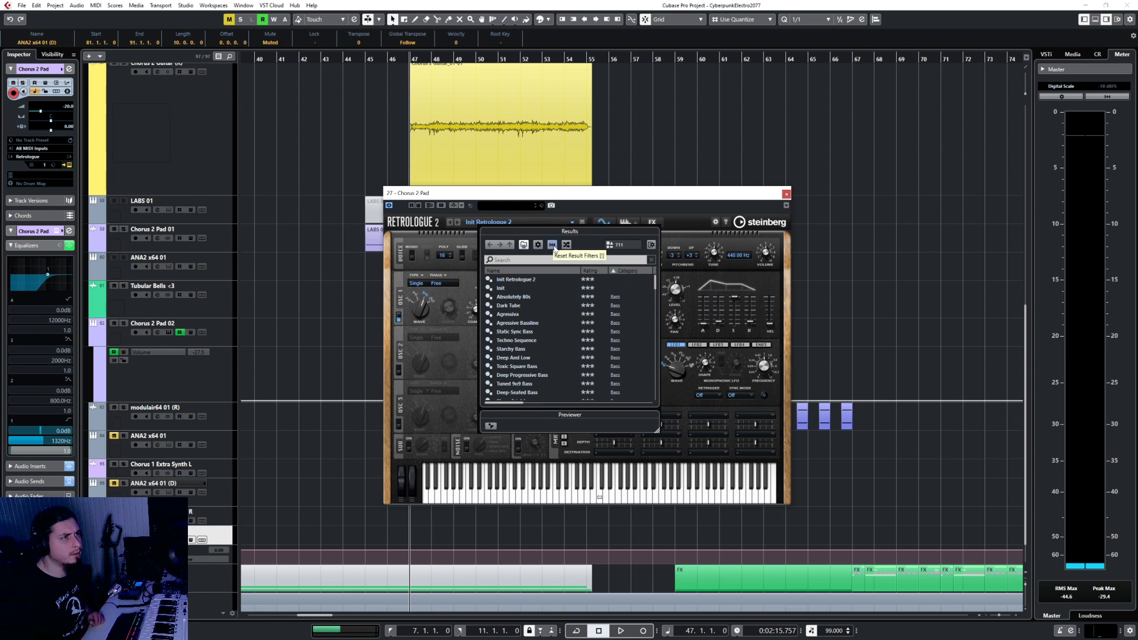
{"action": "scroll", "coordinate": [614, 329], "scroll_direction": "down", "scroll_amount": 8}
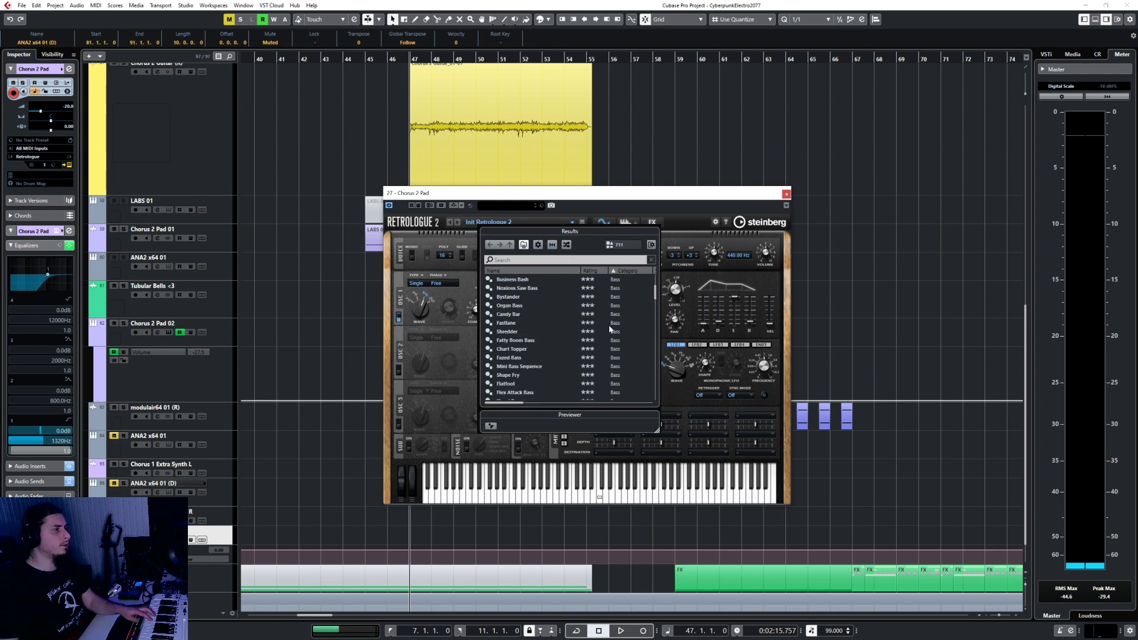
Step: Set the Chorus 2 Pad track's volume to -50
{"action": "left_click", "coordinate": [72, 108]}
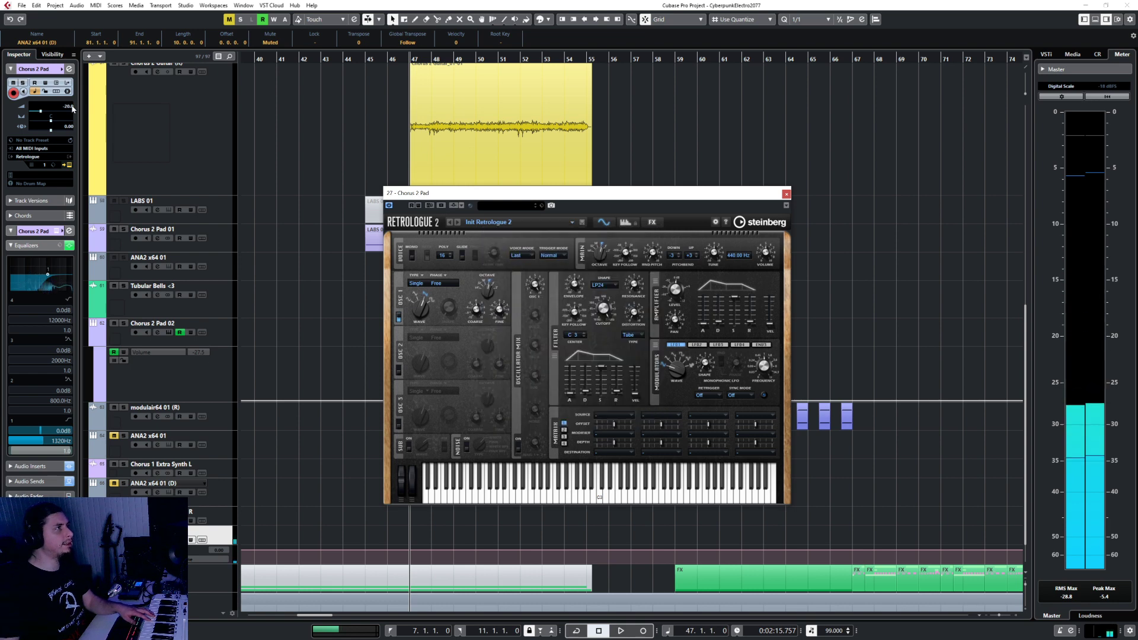
{"action": "left_click", "coordinate": [71, 108]}
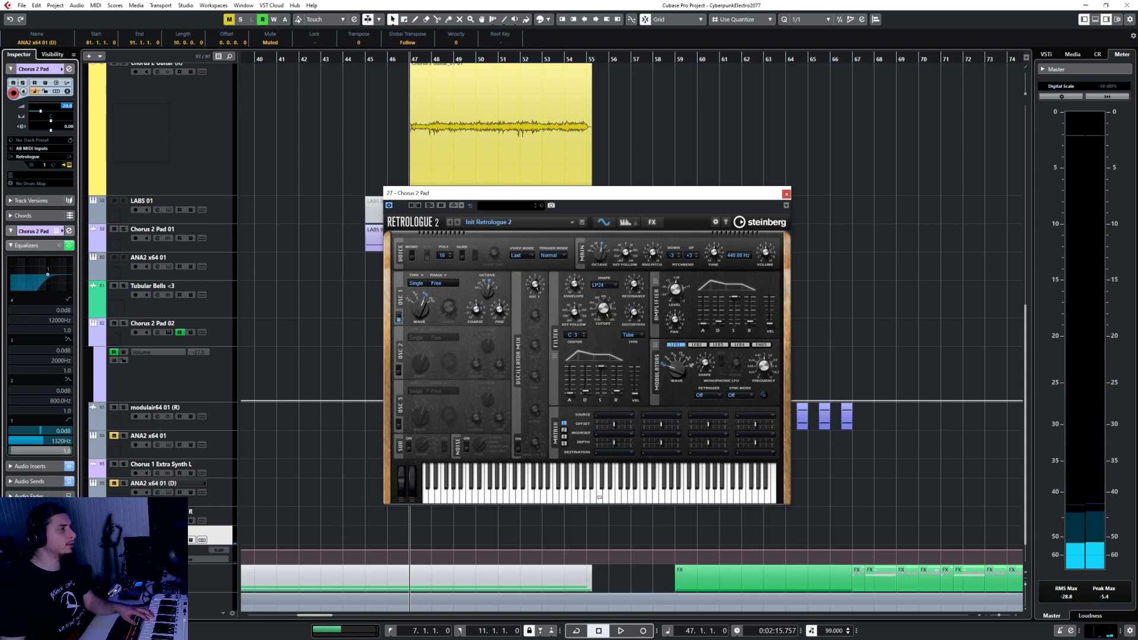
{"action": "left_click", "coordinate": [67, 110]}
{"action": "left_click", "coordinate": [69, 108]}
{"action": "type", "text": "-"}
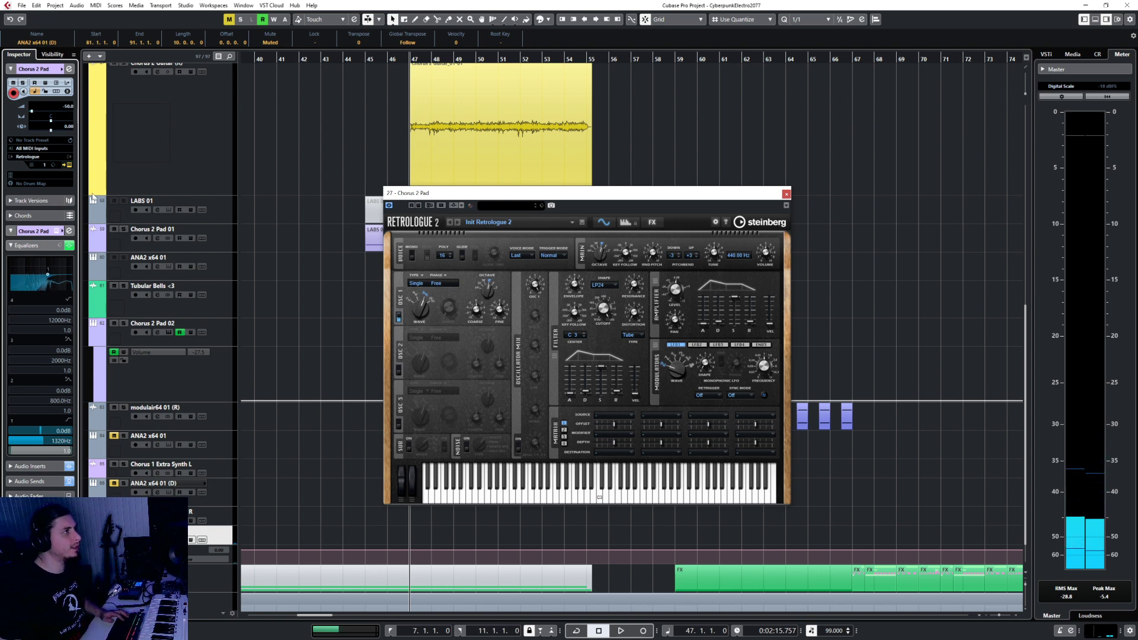
Step: Insert ValhallaSupermassive on the Chorus 2 Pad track between Fresh Air and Wider
{"action": "left_click", "coordinate": [26, 247]}
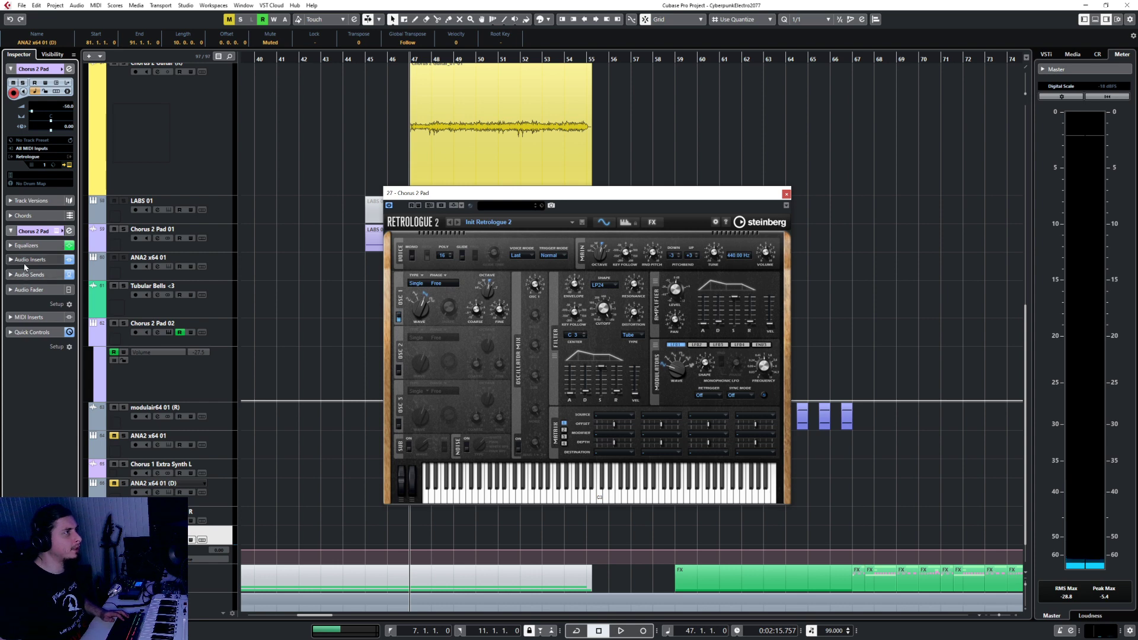
{"action": "left_click", "coordinate": [28, 260]}
{"action": "left_click", "coordinate": [49, 303]}
{"action": "left_click", "coordinate": [53, 320]}
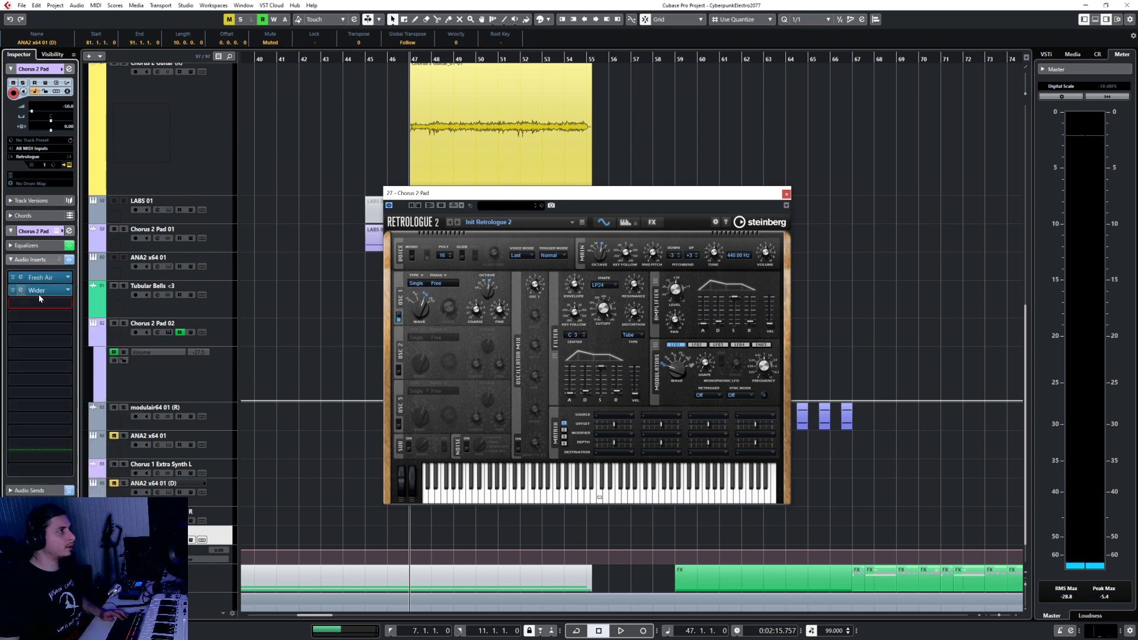
{"action": "left_click", "coordinate": [44, 290]}
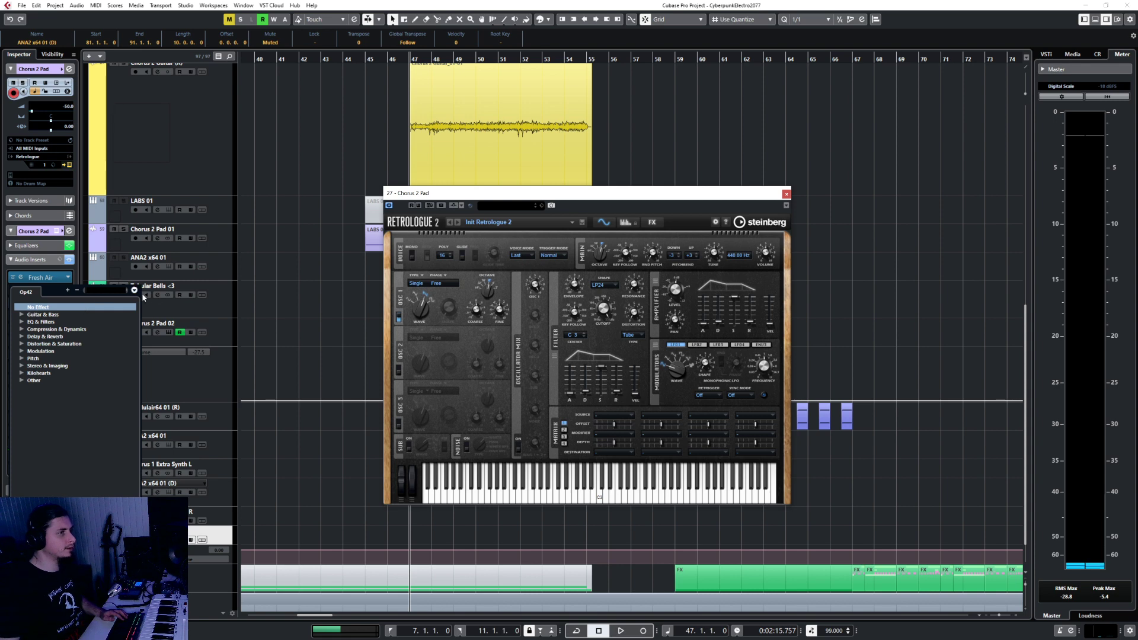
{"action": "type", "text": "super"}
{"action": "key", "text": "Return"}
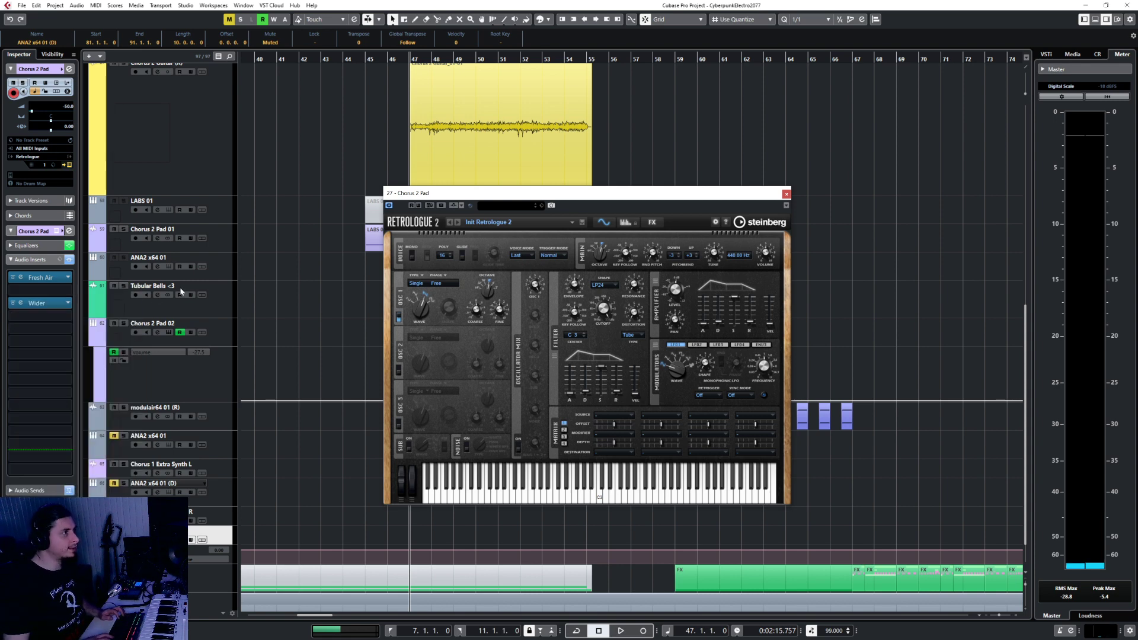
Step: Load the large reverb preset Splashy Synth in ValhallaSupermassive and close the plug-in window
{"action": "left_click", "coordinate": [601, 394]}
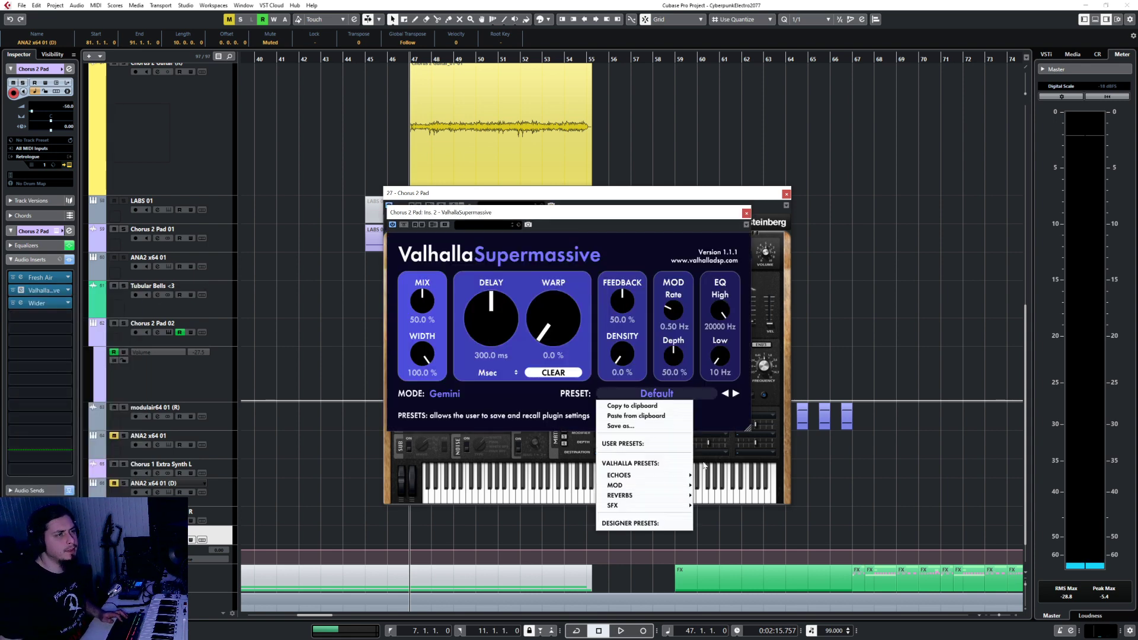
{"action": "mouse_move", "coordinate": [646, 495]}
{"action": "mouse_move", "coordinate": [731, 492]}
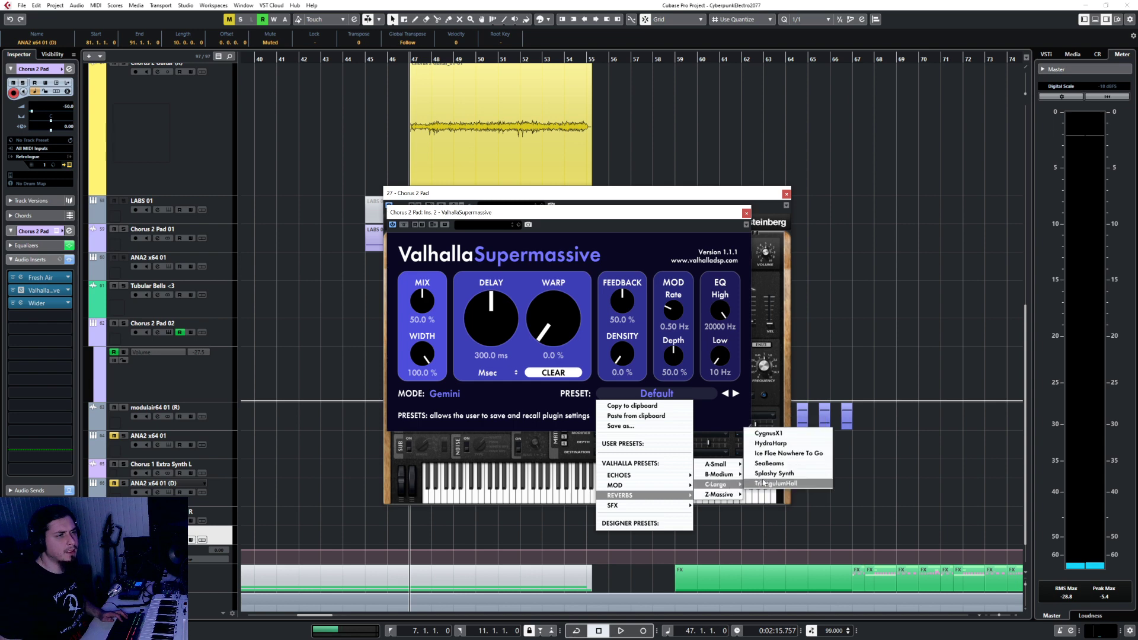
{"action": "left_click", "coordinate": [772, 474]}
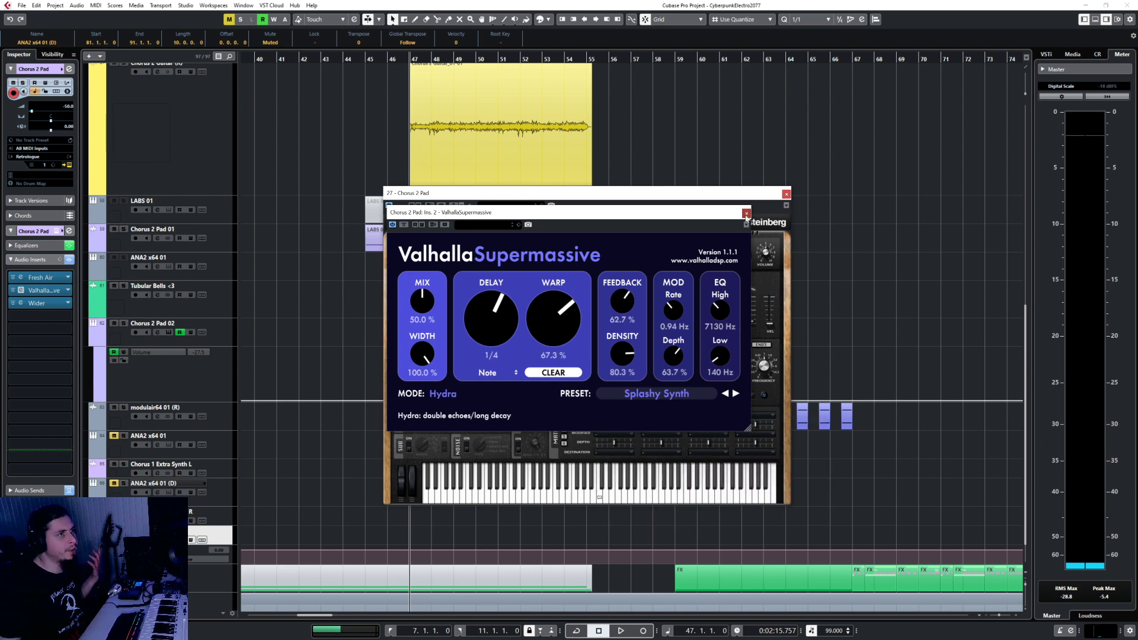
{"action": "left_click", "coordinate": [746, 213]}
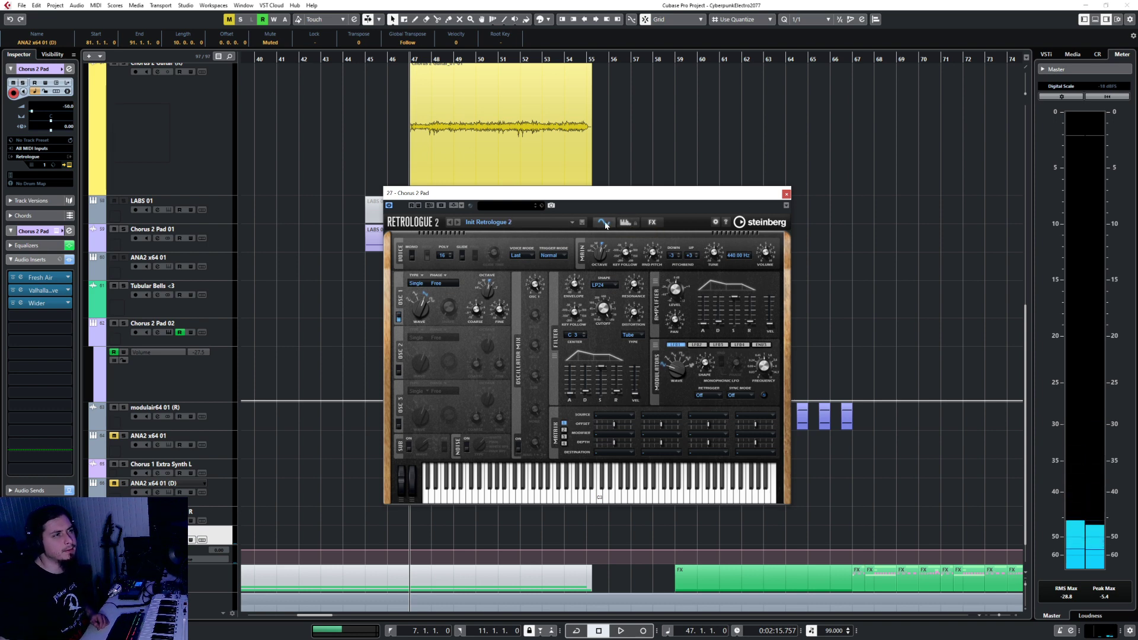
Step: Audition the Aurora Borealis synth pad preset in Retrologue, load Aquatic Pad instead and close the instrument window
{"action": "left_click", "coordinate": [572, 223]}
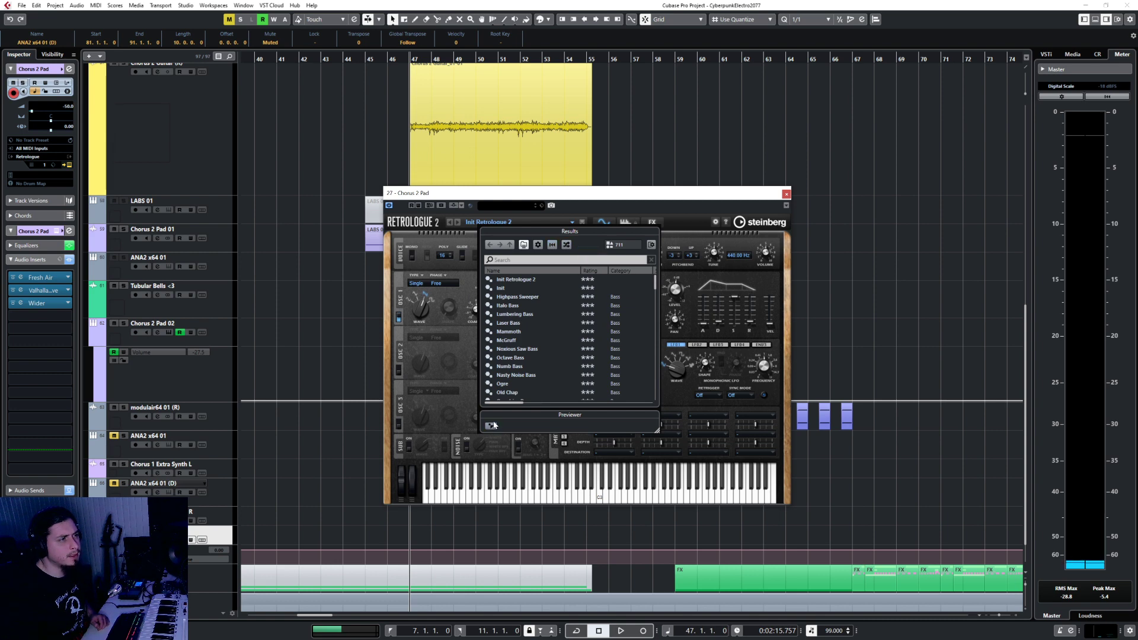
{"action": "left_click", "coordinate": [651, 245]}
{"action": "left_click", "coordinate": [652, 245]}
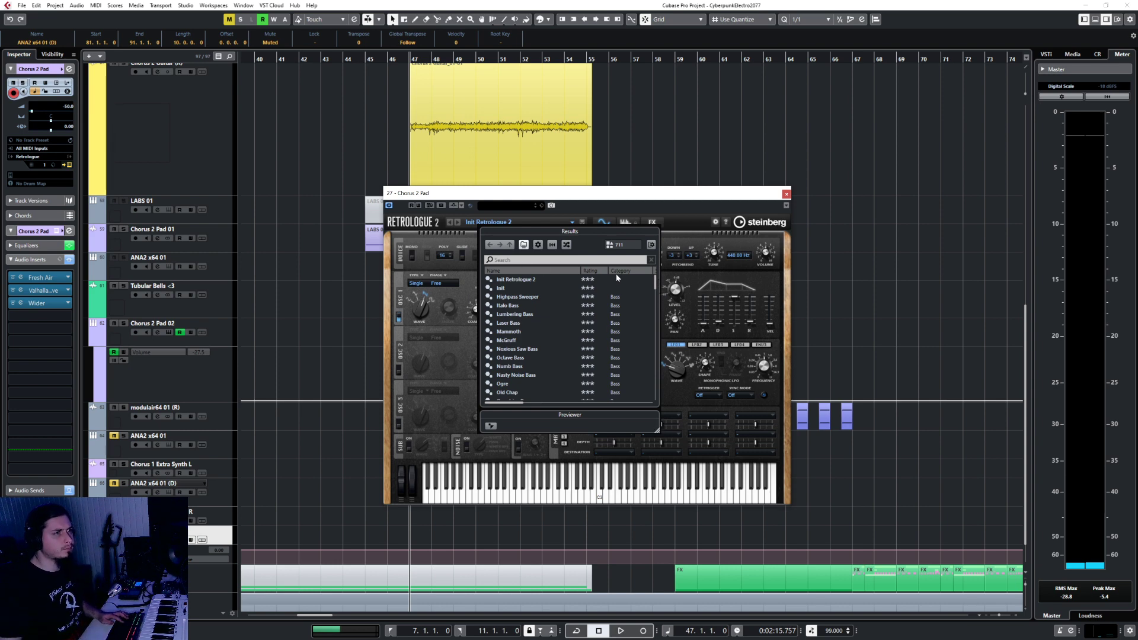
{"action": "scroll", "coordinate": [617, 280], "scroll_direction": "down", "scroll_amount": 10}
{"action": "left_click_drag", "start_coordinate": [655, 294], "coordinate": [660, 373]}
{"action": "left_click", "coordinate": [634, 349]}
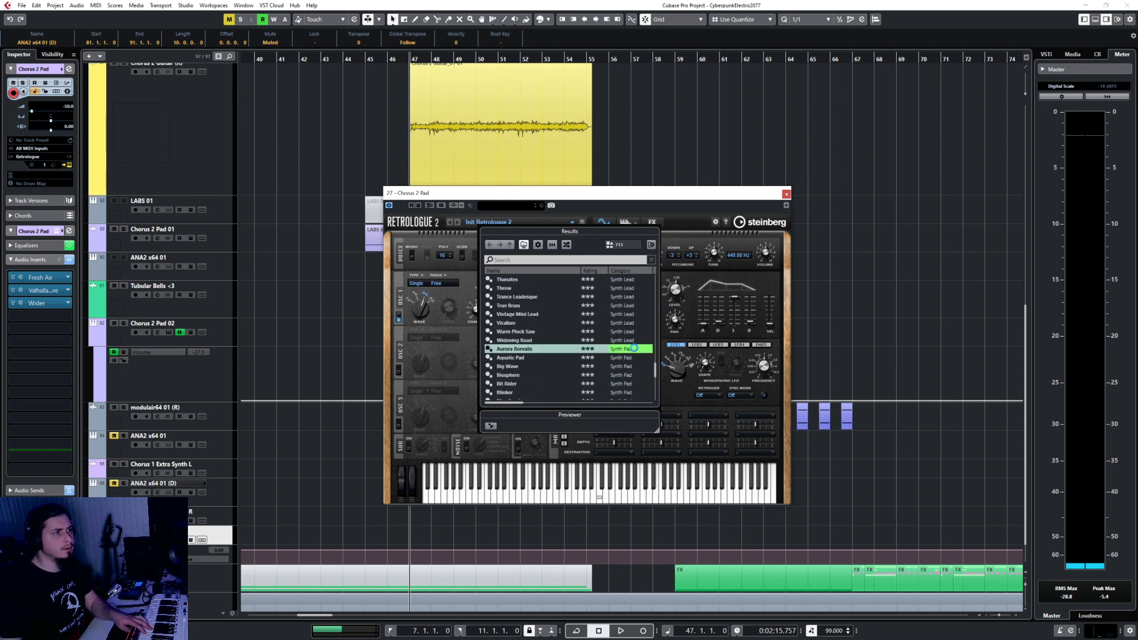
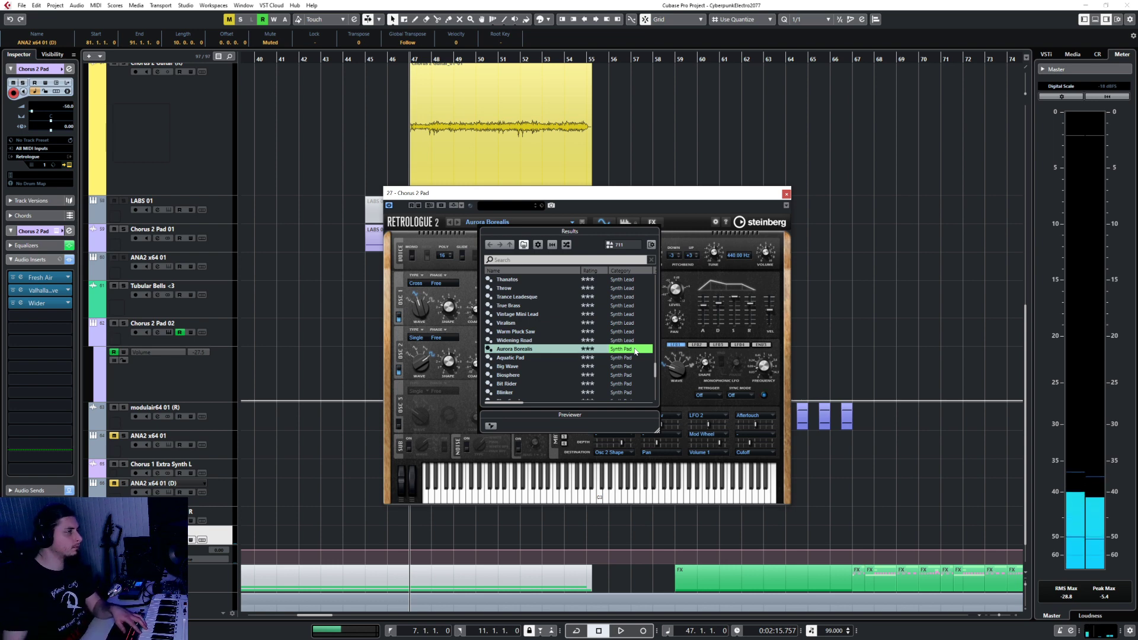
{"action": "left_click", "coordinate": [568, 358]}
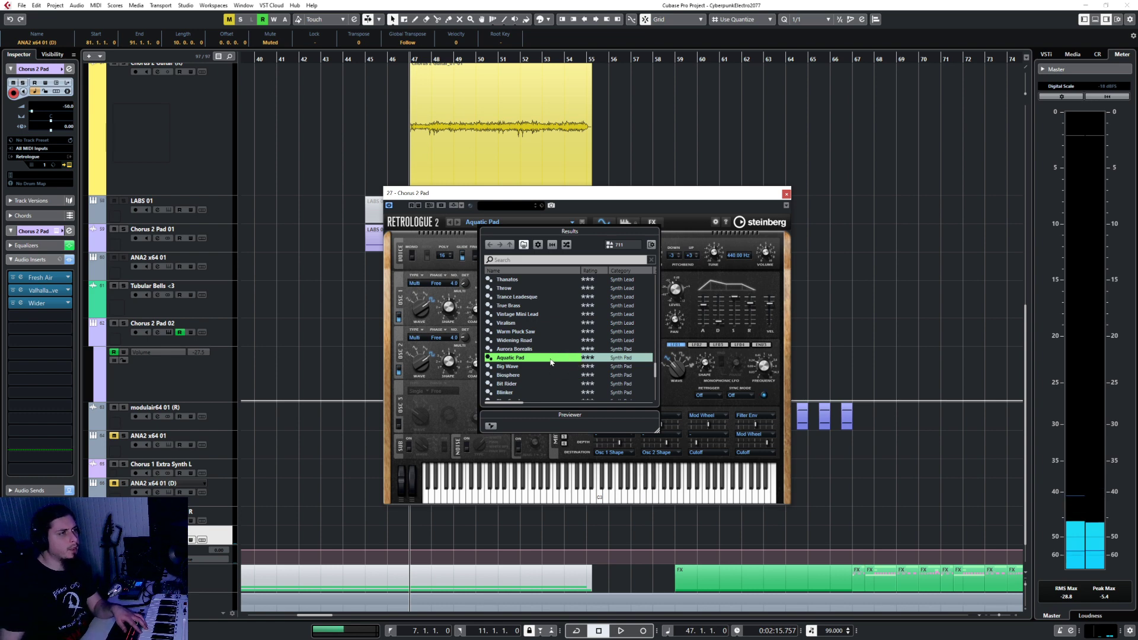
{"action": "double_click", "coordinate": [551, 362]}
{"action": "left_click", "coordinate": [786, 193]}
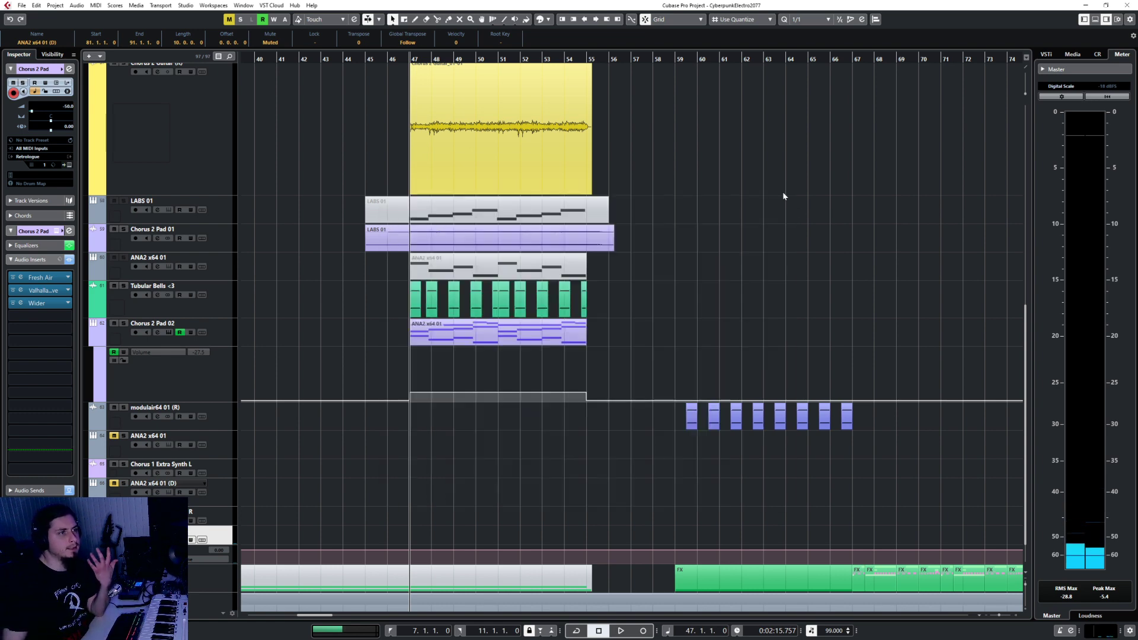
Step: Copy the MIDI part on the Chorus 2 Pad 02 track and listen to that track in solo from bar 47
{"action": "left_click", "coordinate": [433, 336]}
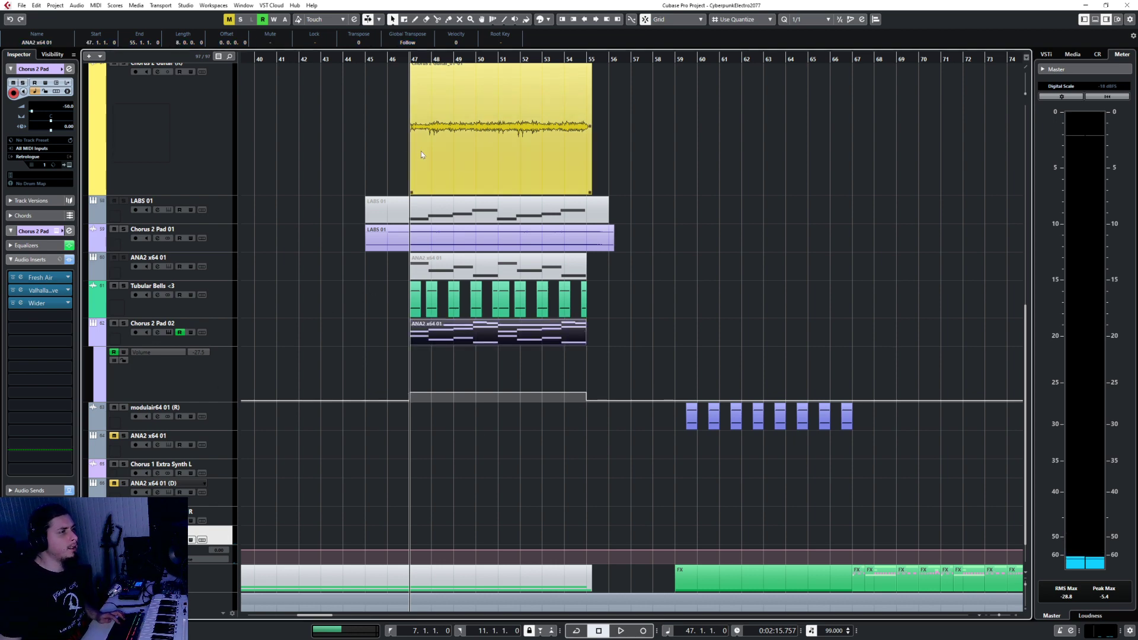
{"action": "left_click", "coordinate": [226, 341]}
{"action": "key", "text": "s"}
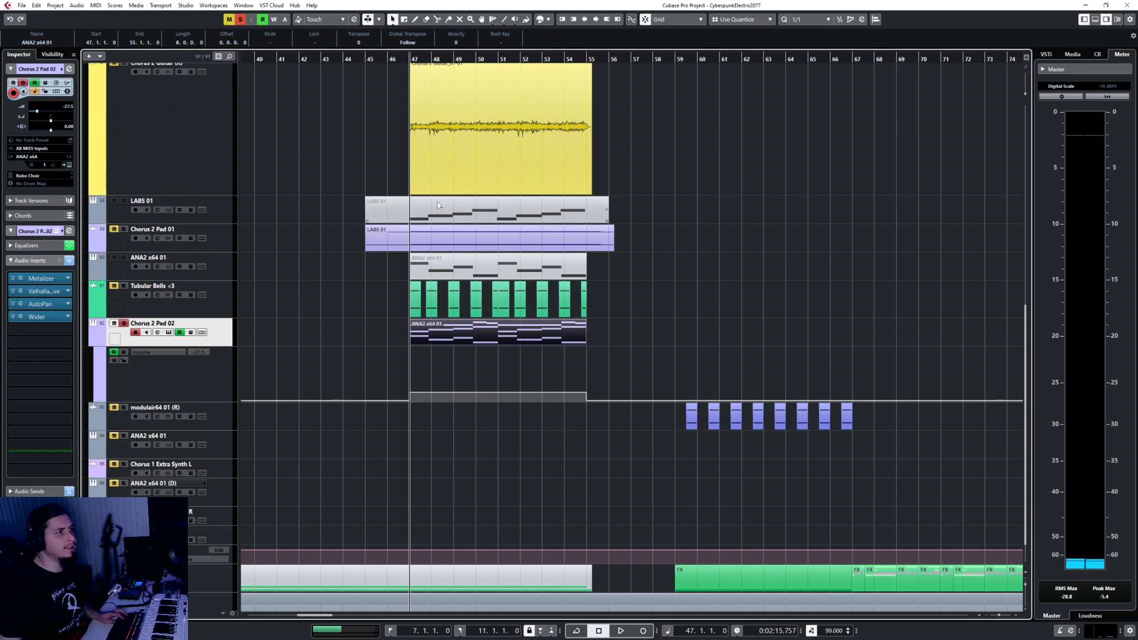
{"action": "key", "text": "space"}
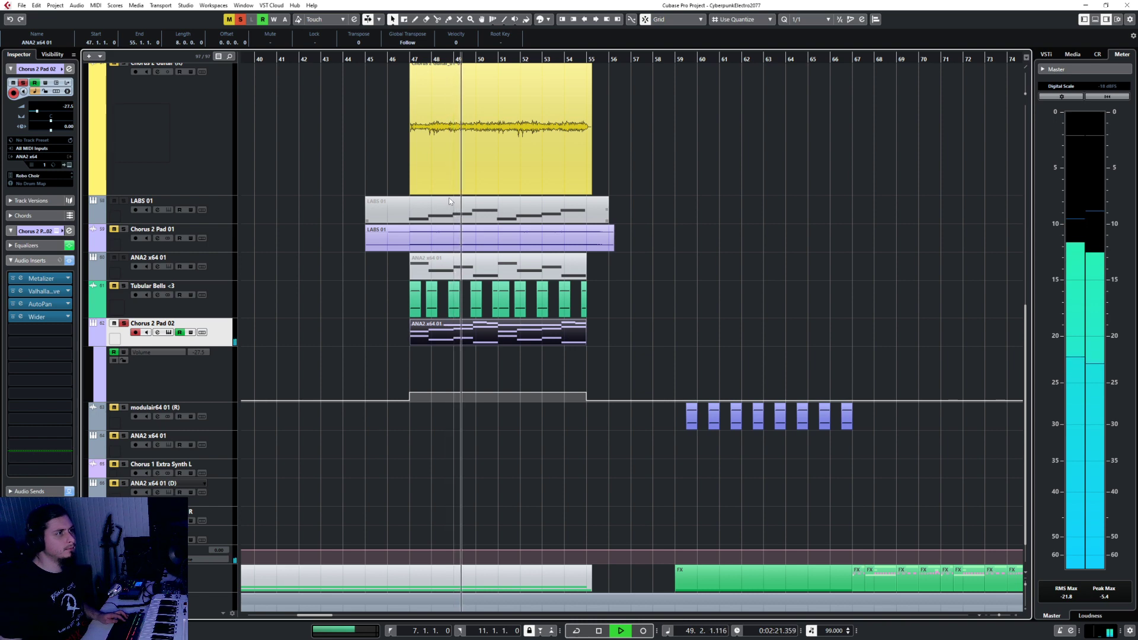
{"action": "key", "text": "space"}
{"action": "key", "text": "s"}
Step: Paste the copied part onto the Chorus 2 Pad track at bar 47, raise its notes one octave and play it back
{"action": "left_click", "coordinate": [223, 535]}
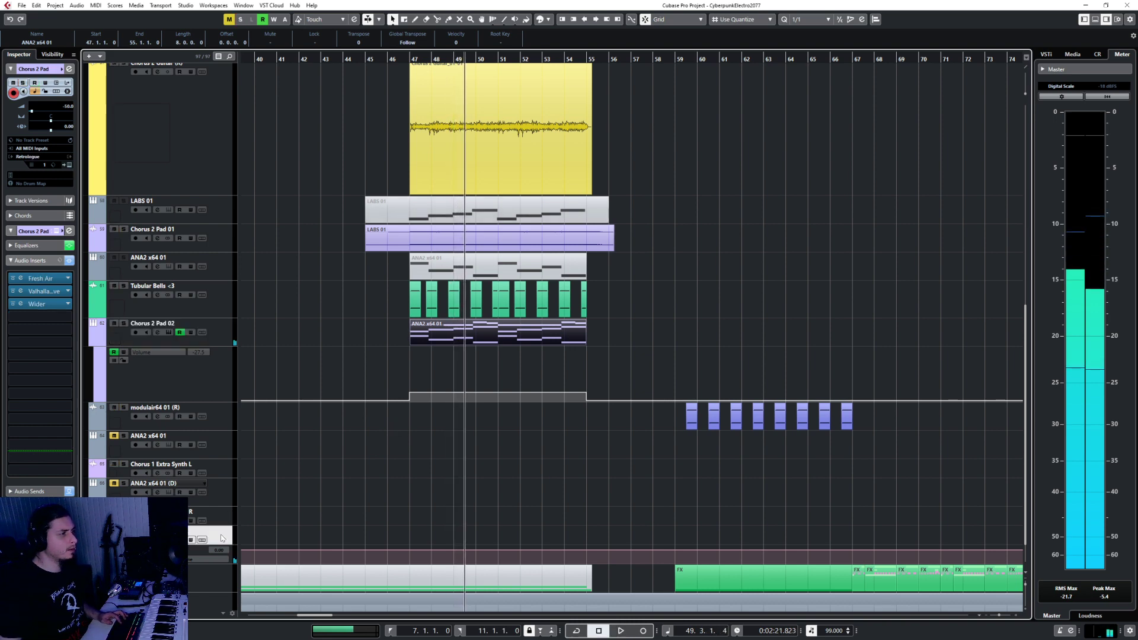
{"action": "left_click", "coordinate": [410, 59]}
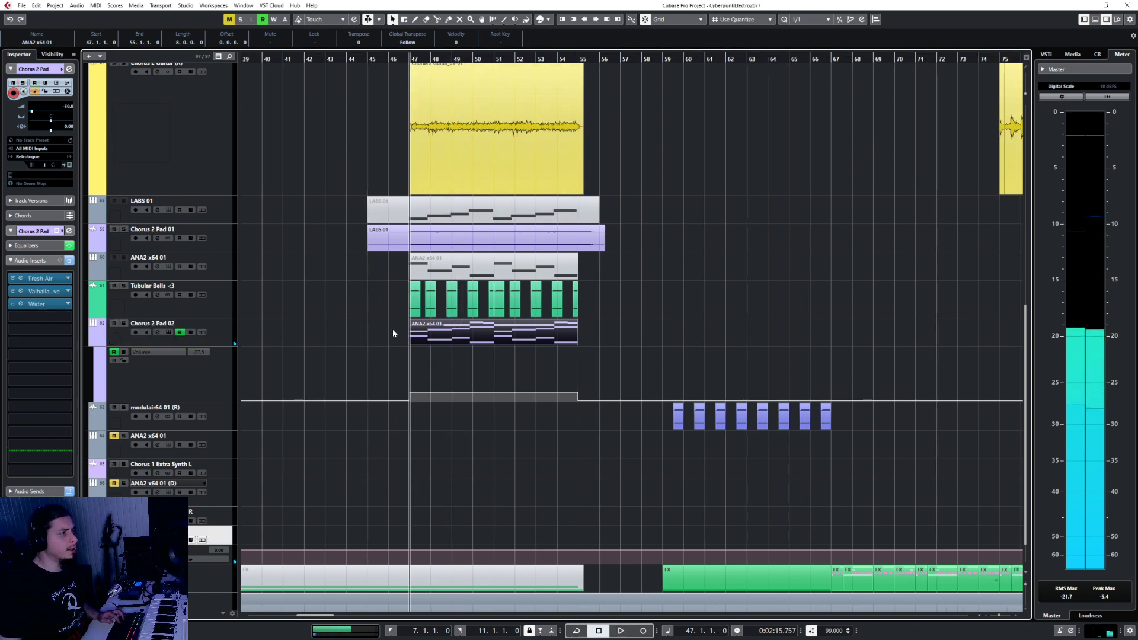
{"action": "key", "text": "ctrl+v"}
{"action": "double_click", "coordinate": [477, 536]}
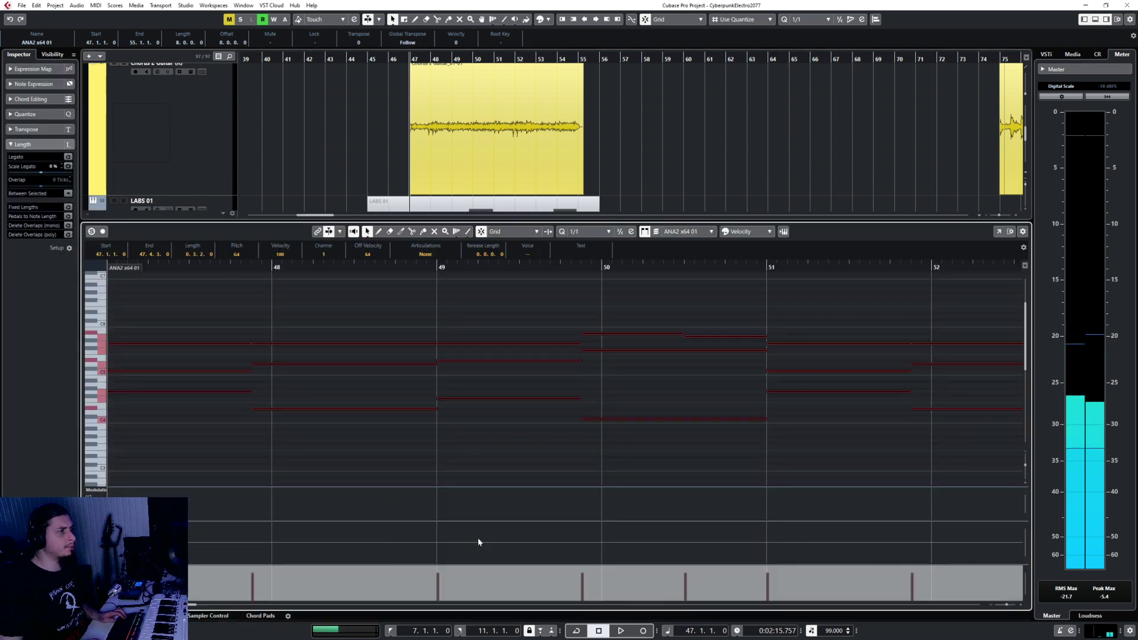
{"action": "key", "text": "space"}
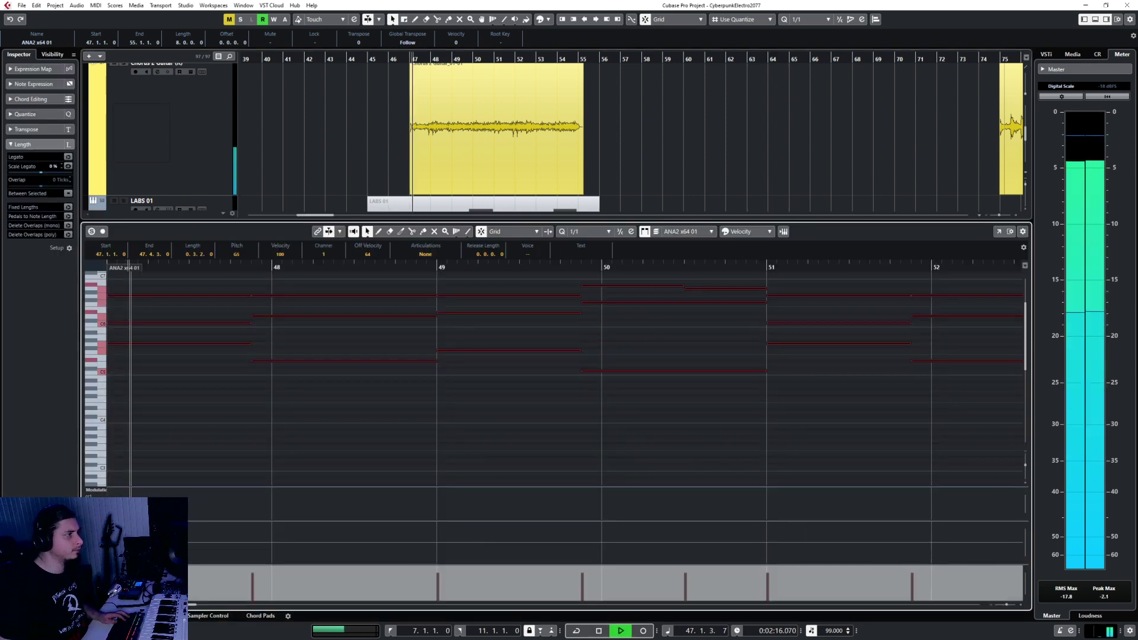
Step: Close the note editor, raise the Chorus 2 Pad track's volume to about -37 dB and set its Wider effect to 200%
{"action": "key", "text": "ctrl+e"}
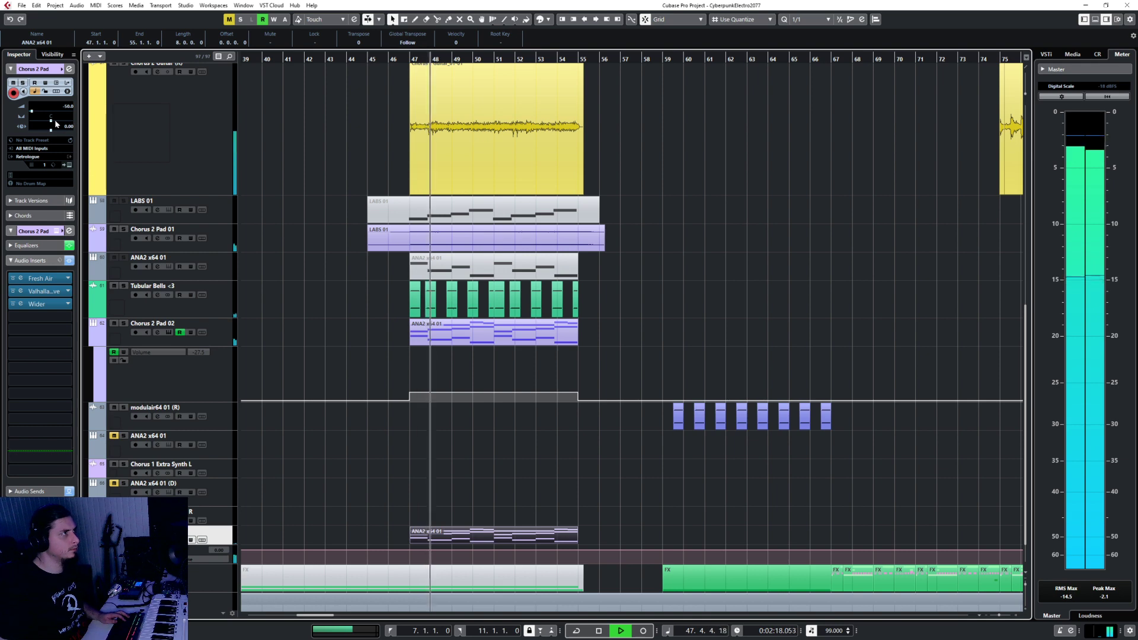
{"action": "left_click_drag", "start_coordinate": [33, 112], "coordinate": [34, 114]}
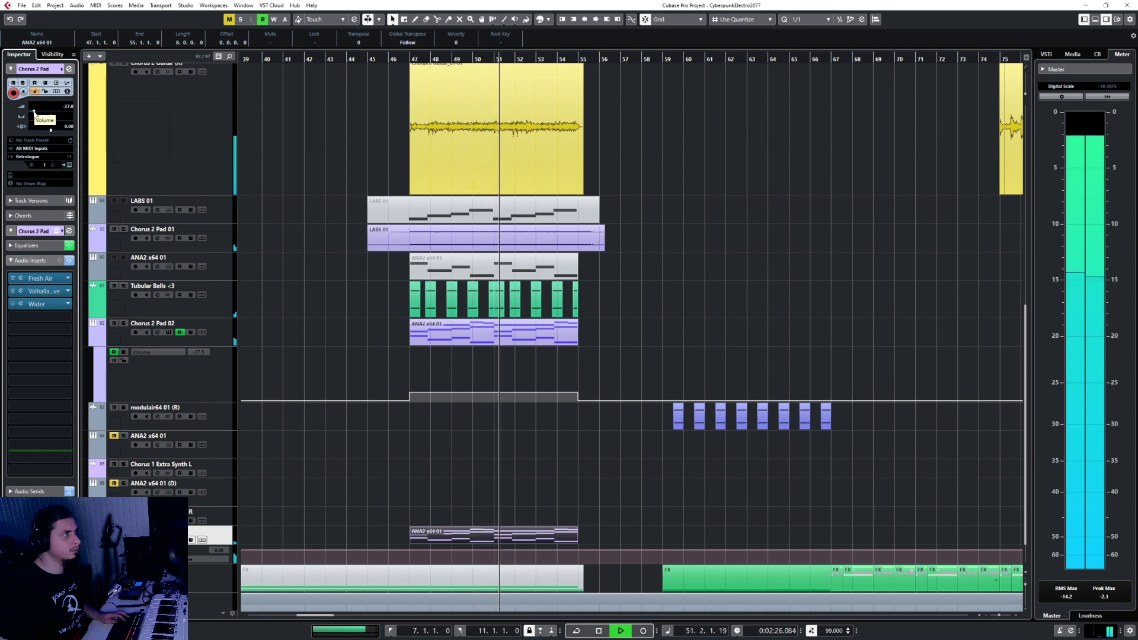
{"action": "left_click", "coordinate": [21, 304]}
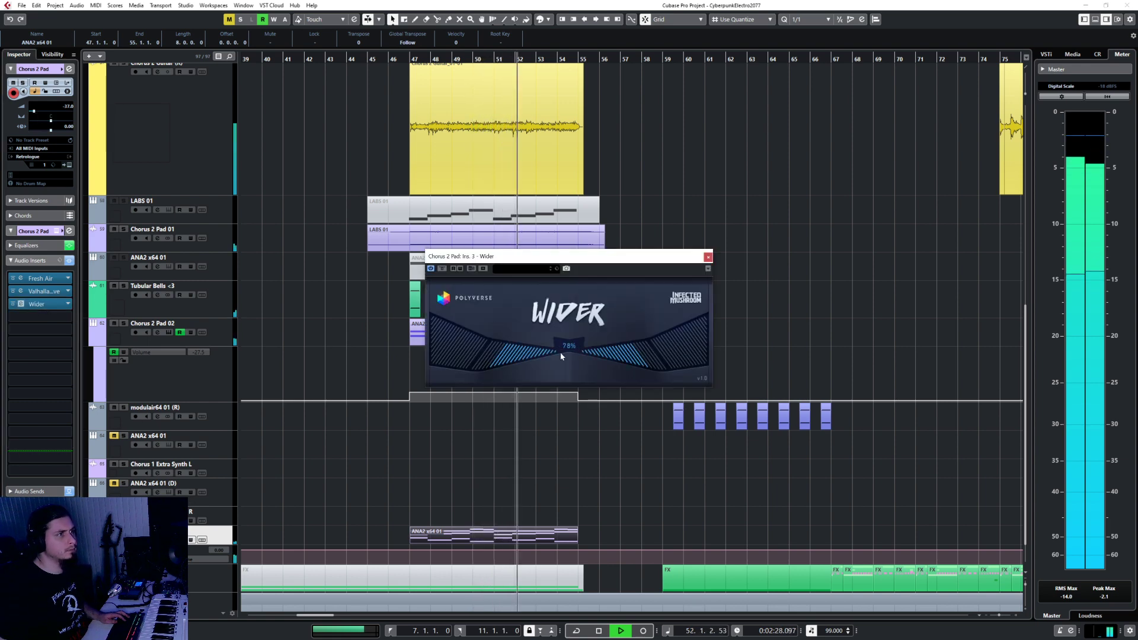
{"action": "left_click", "coordinate": [707, 256]}
Step: Solo the Chorus 2 Pad track, stop playback and check the width setting of its Wider effect
{"action": "key", "text": "s"}
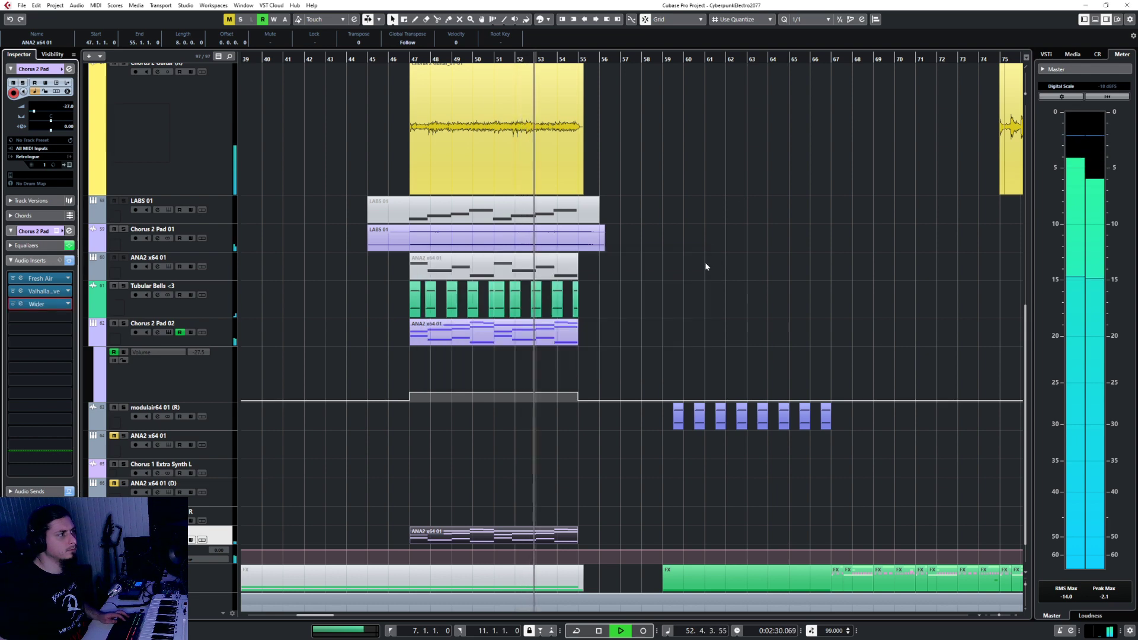
{"action": "key", "text": "space"}
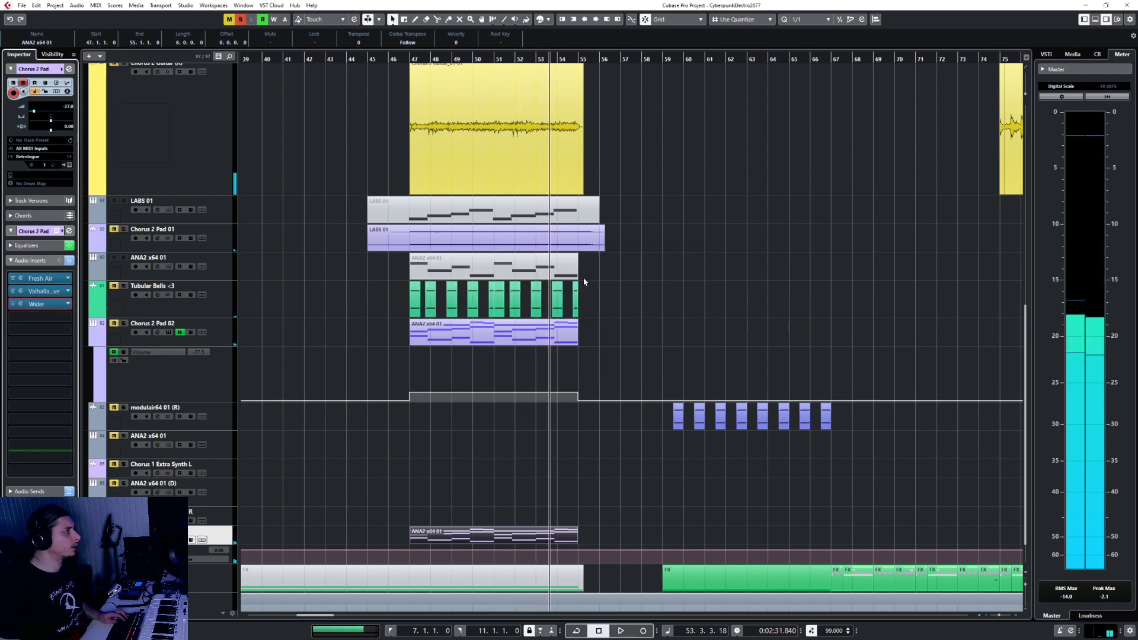
{"action": "left_click", "coordinate": [21, 303]}
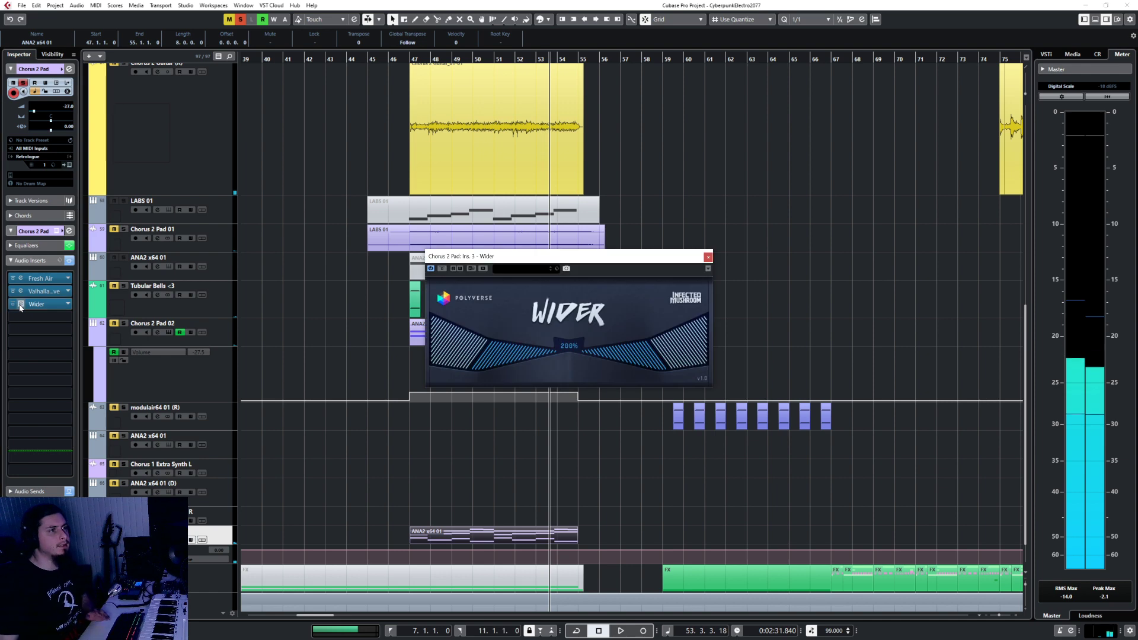
{"action": "left_click", "coordinate": [707, 256]}
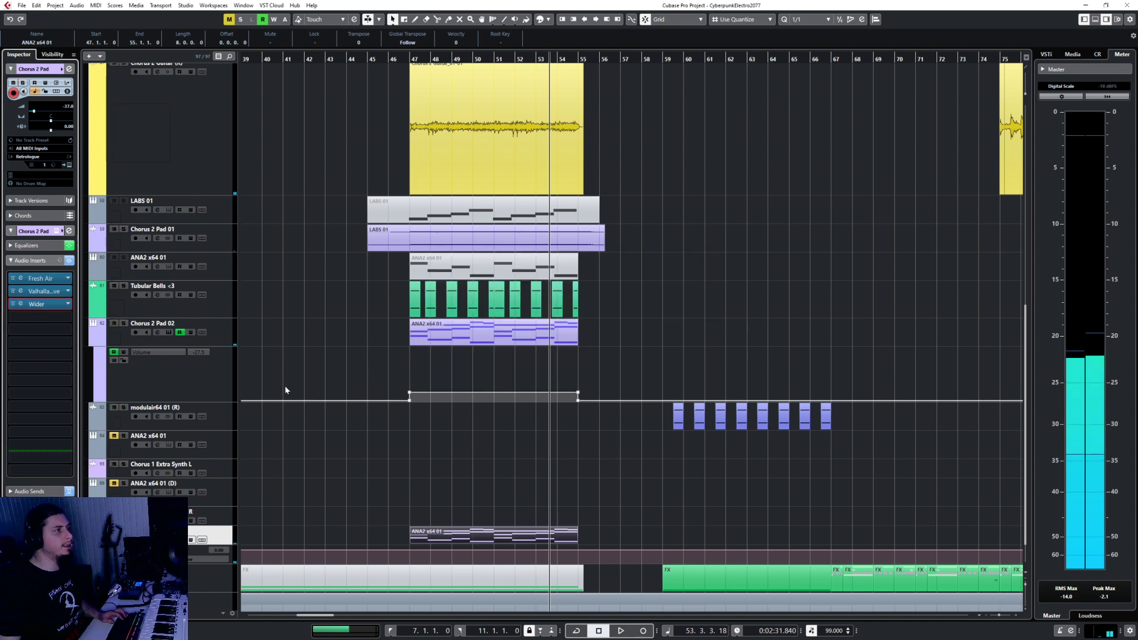
Step: Compare the Chorus 2 Pad 02 and Chorus 2 Pad tracks in solo from bar 47, return to the full mix and stop playback
{"action": "left_click", "coordinate": [217, 336]}
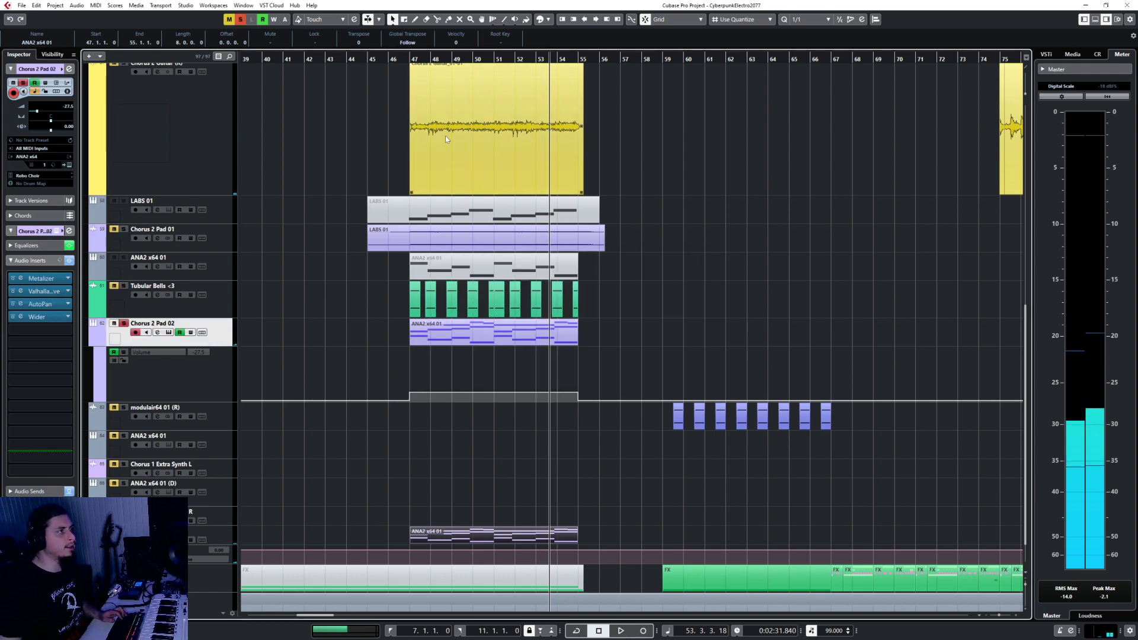
{"action": "left_click", "coordinate": [410, 58]}
{"action": "key", "text": "space"}
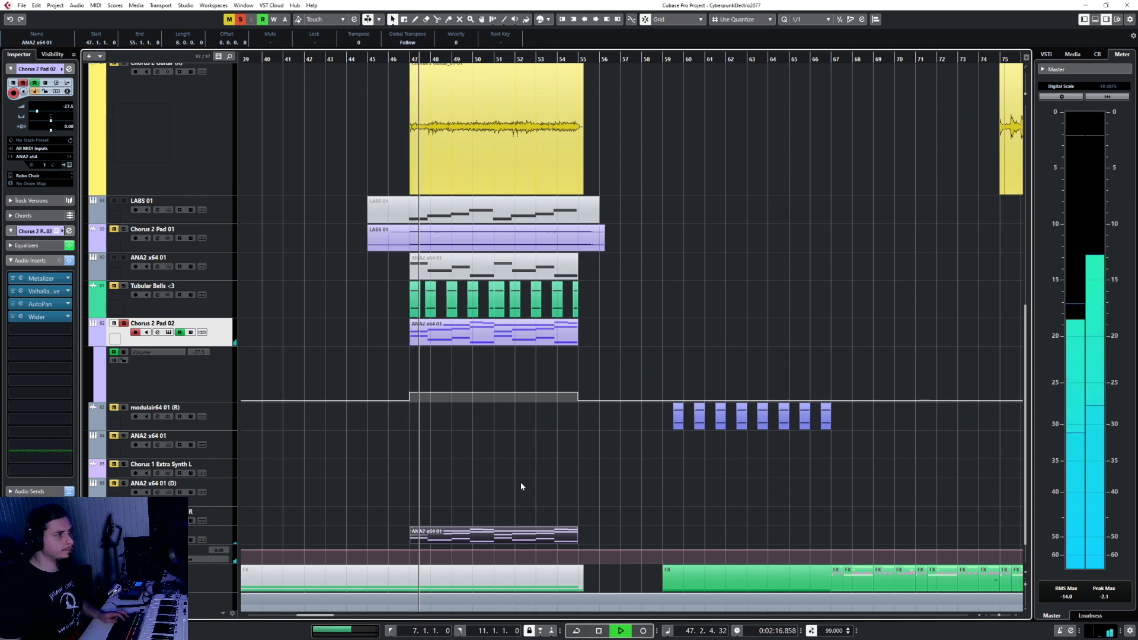
{"action": "left_click", "coordinate": [224, 533]}
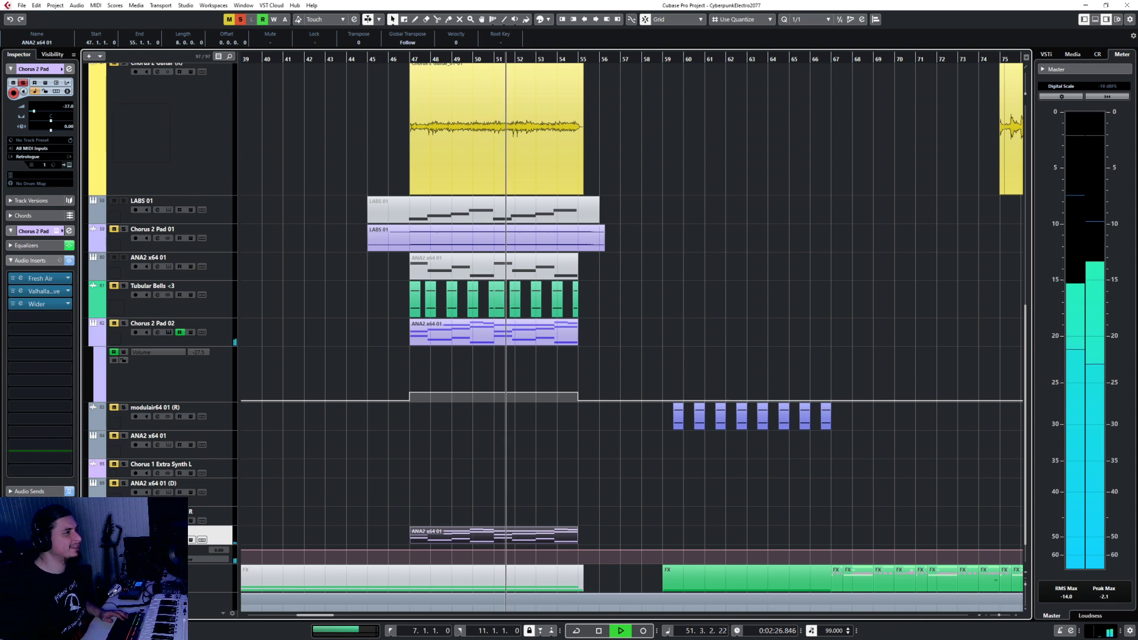
{"action": "left_click", "coordinate": [123, 530]}
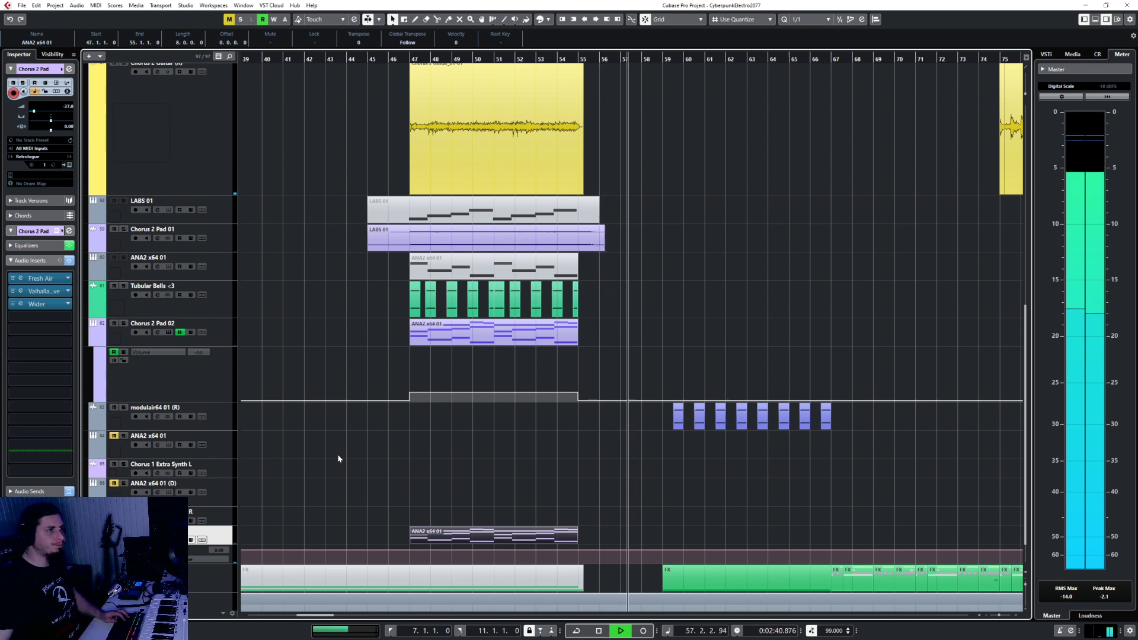
{"action": "scroll", "coordinate": [620, 514], "scroll_direction": "up", "scroll_amount": 5}
{"action": "scroll", "coordinate": [620, 514], "scroll_direction": "up", "scroll_amount": 2}
{"action": "key", "text": "space"}
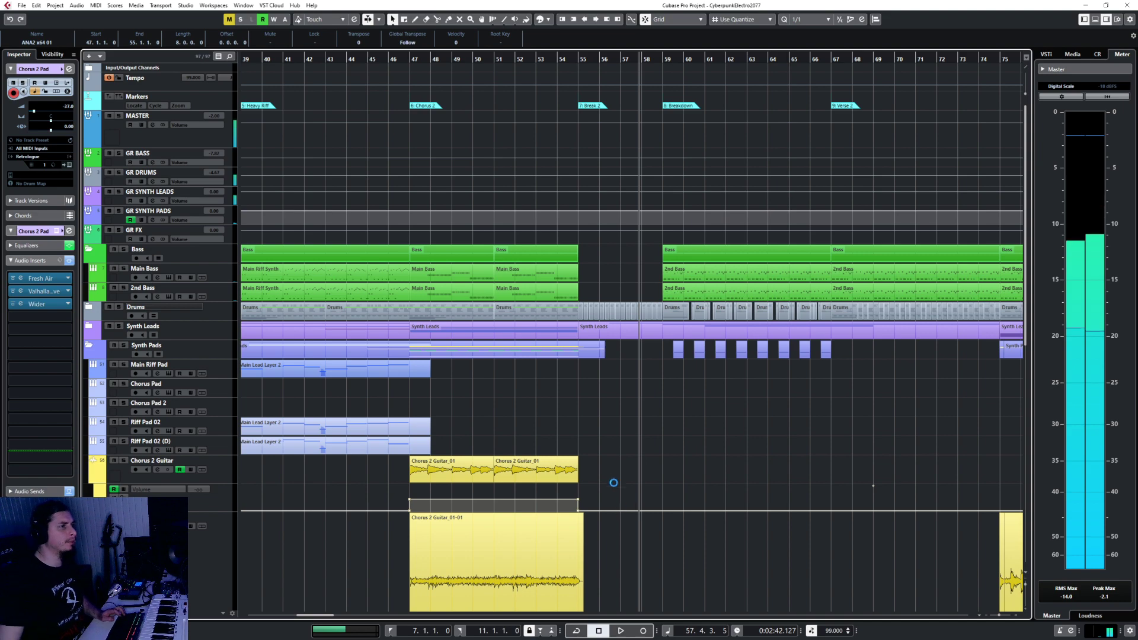
Step: Expand the Drums folder and collapse the Synth Pads folder in the track list
{"action": "scroll", "coordinate": [613, 481], "scroll_direction": "down", "scroll_amount": 7}
{"action": "scroll", "coordinate": [613, 481], "scroll_direction": "down", "scroll_amount": 2}
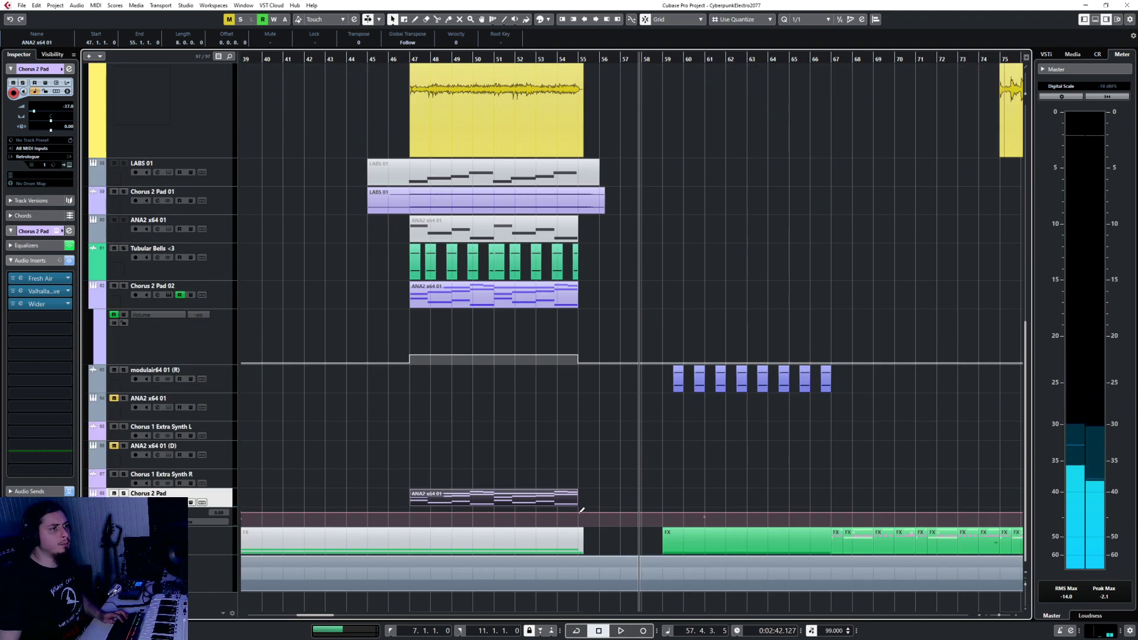
{"action": "scroll", "coordinate": [604, 446], "scroll_direction": "up", "scroll_amount": 7}
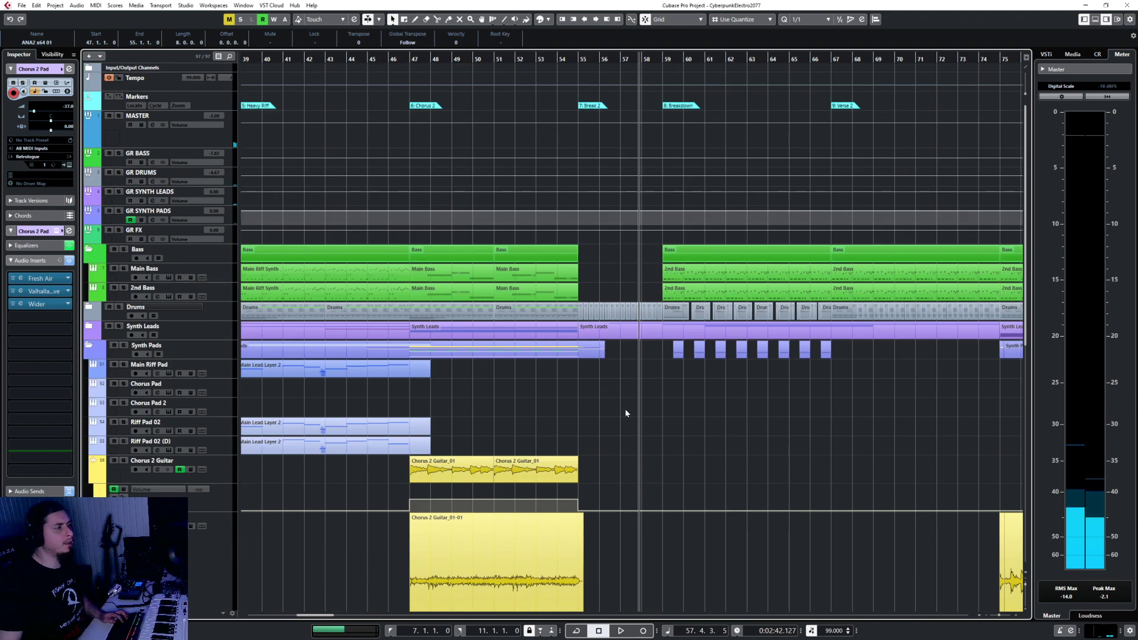
{"action": "scroll", "coordinate": [625, 413], "scroll_direction": "down", "scroll_amount": 10}
{"action": "scroll", "coordinate": [628, 413], "scroll_direction": "down", "scroll_amount": 5}
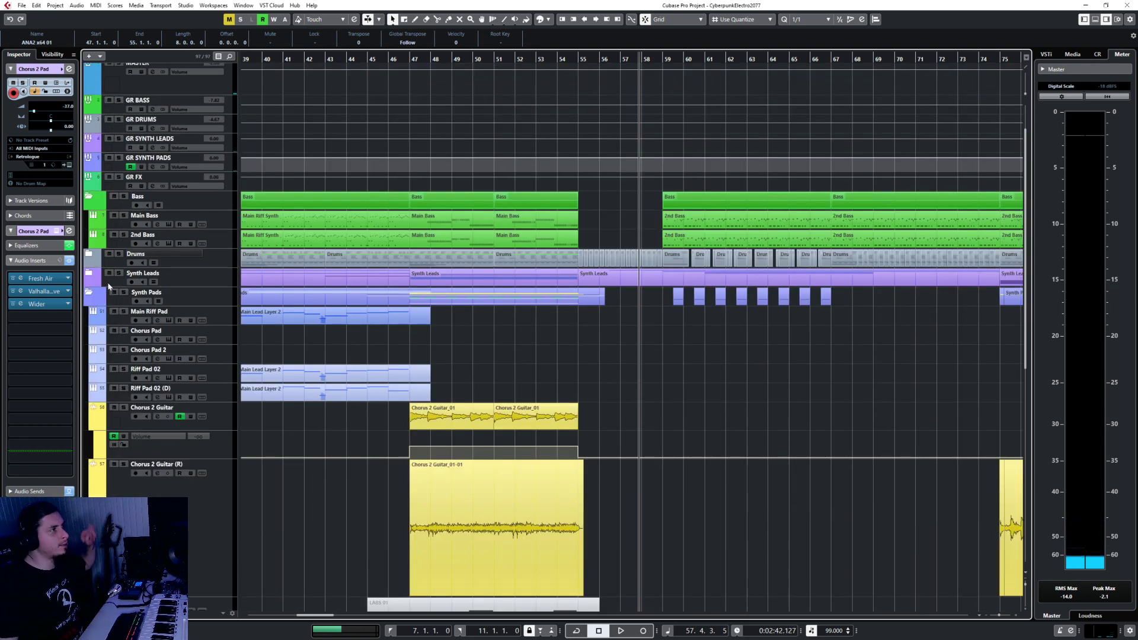
{"action": "left_click", "coordinate": [89, 253]}
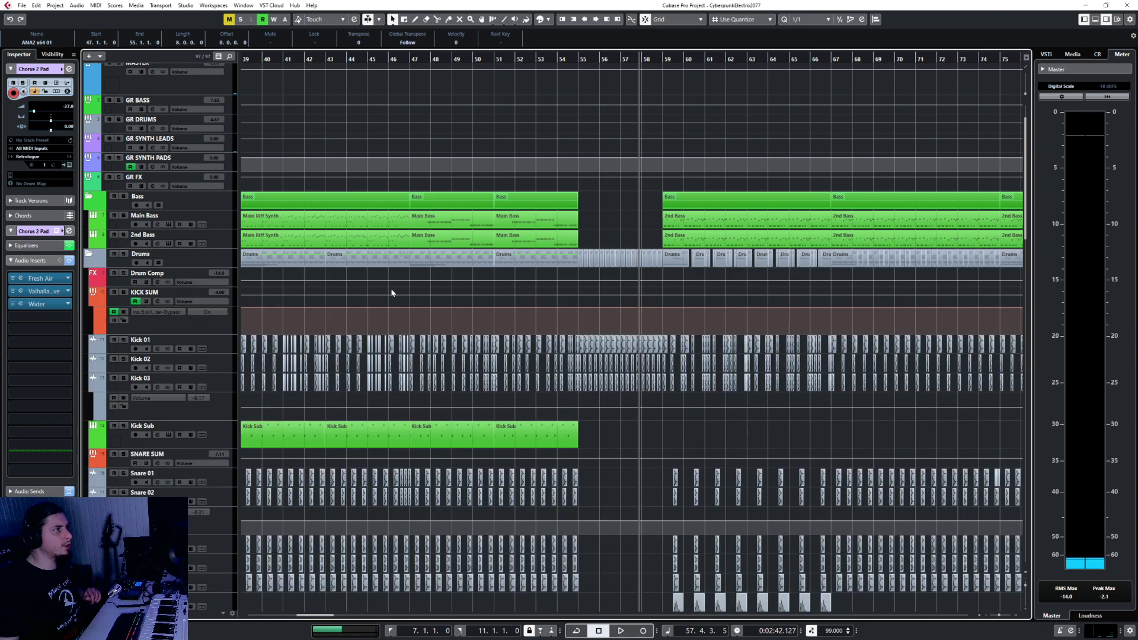
{"action": "scroll", "coordinate": [391, 292], "scroll_direction": "down", "scroll_amount": 15}
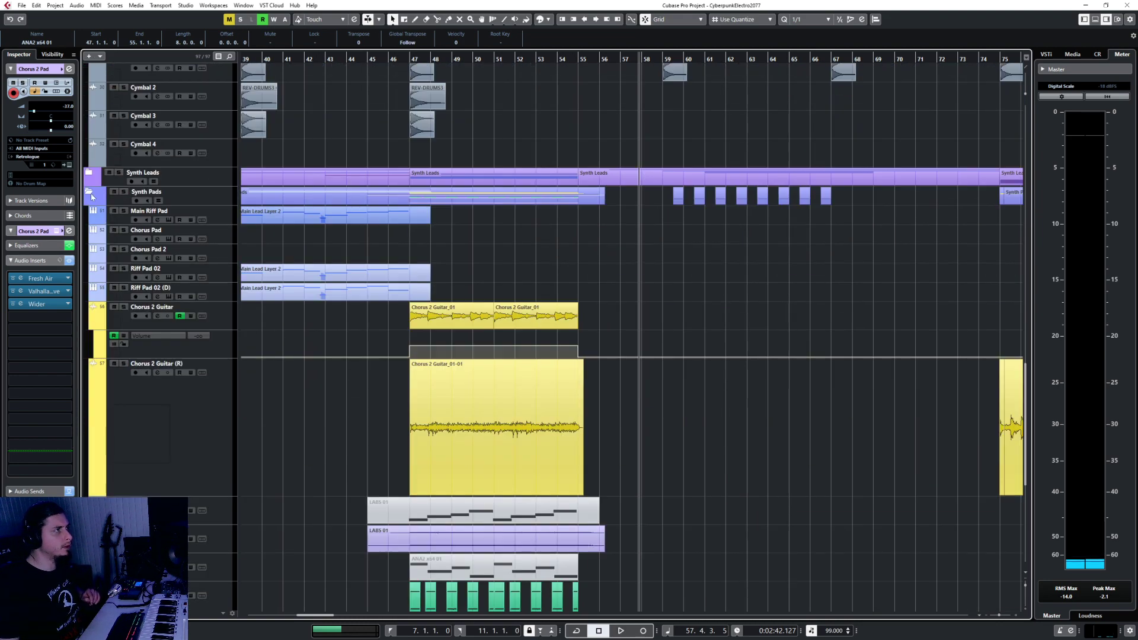
{"action": "left_click", "coordinate": [91, 194]}
Step: Begin adding a stereo audio track after Cymbal 4 and route its output to the GR DRUMS group
{"action": "scroll", "coordinate": [516, 400], "scroll_direction": "up", "scroll_amount": 2}
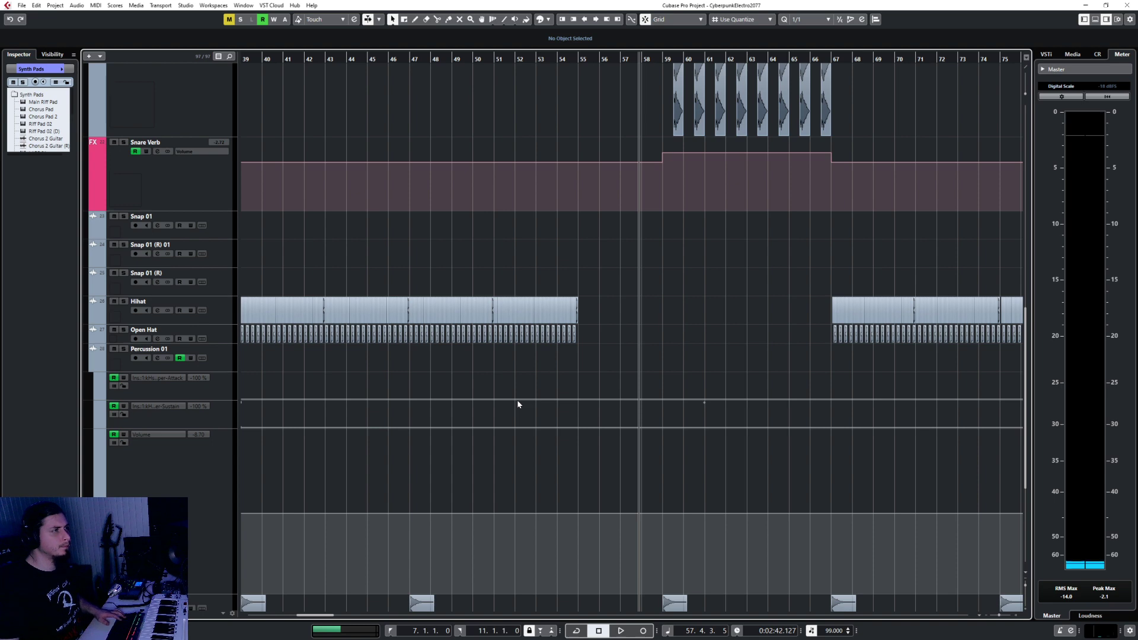
{"action": "scroll", "coordinate": [517, 400], "scroll_direction": "up", "scroll_amount": 1}
{"action": "scroll", "coordinate": [518, 405], "scroll_direction": "down", "scroll_amount": 3}
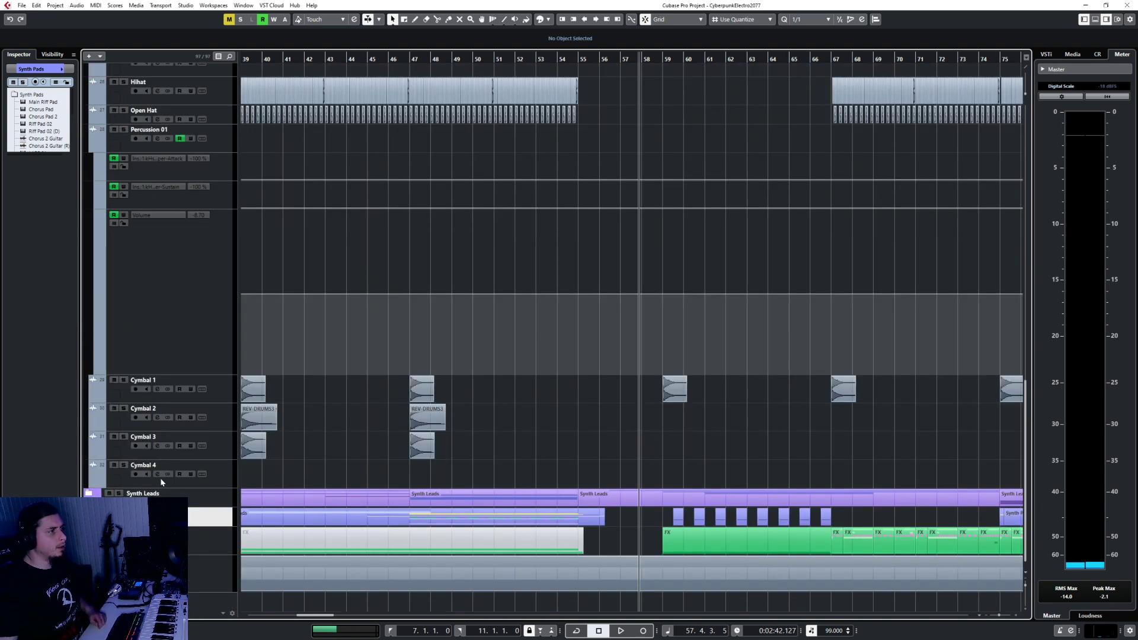
{"action": "left_click", "coordinate": [226, 474]}
{"action": "right_click", "coordinate": [226, 474]}
{"action": "mouse_move", "coordinate": [332, 262]}
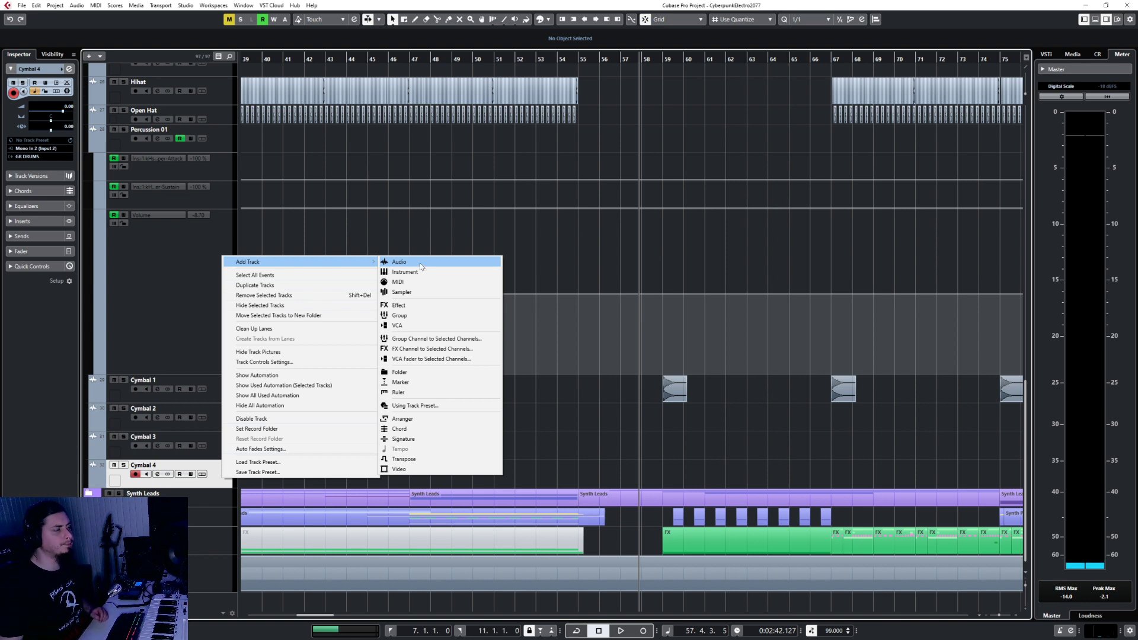
{"action": "left_click", "coordinate": [422, 263]}
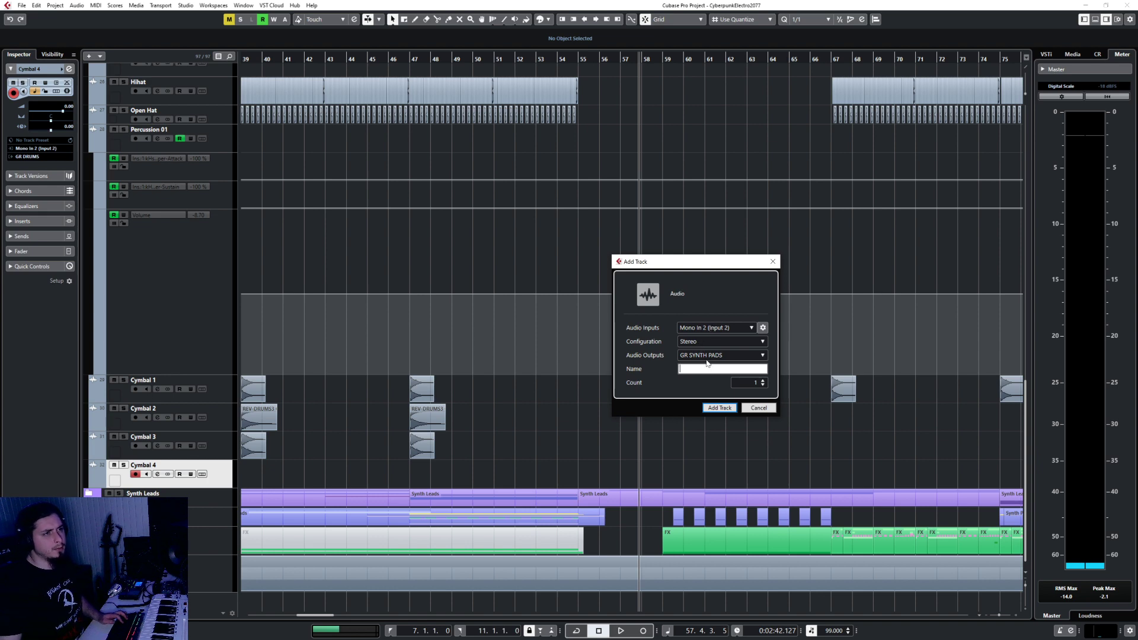
{"action": "left_click", "coordinate": [706, 360]}
{"action": "type", "text": "drums"}
{"action": "key", "text": "Return"}
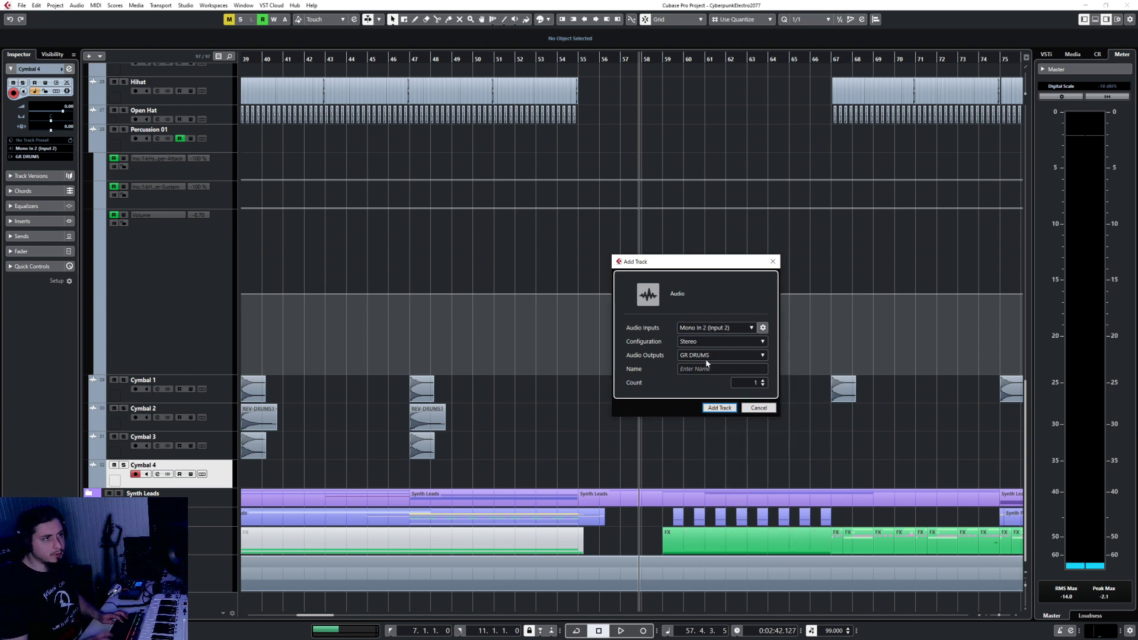
Step: Name the new audio tracks Tom, set their count to 6 and add them
{"action": "left_click", "coordinate": [707, 366]}
{"action": "type", "text": "Tom"}
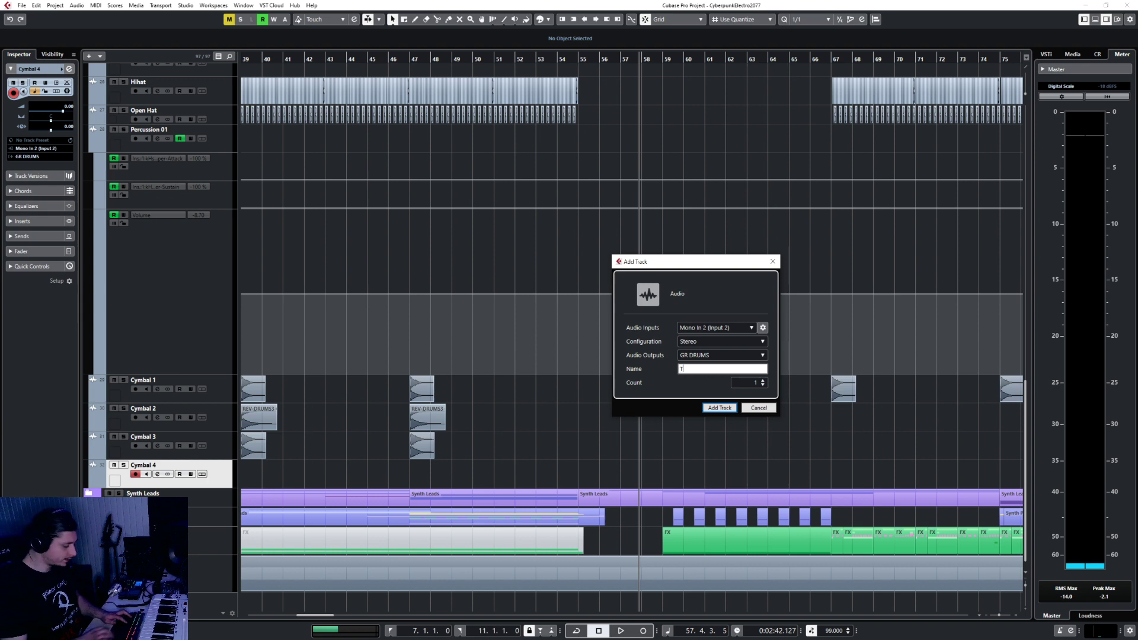
{"action": "left_click", "coordinate": [764, 381]}
{"action": "left_click", "coordinate": [764, 381]}
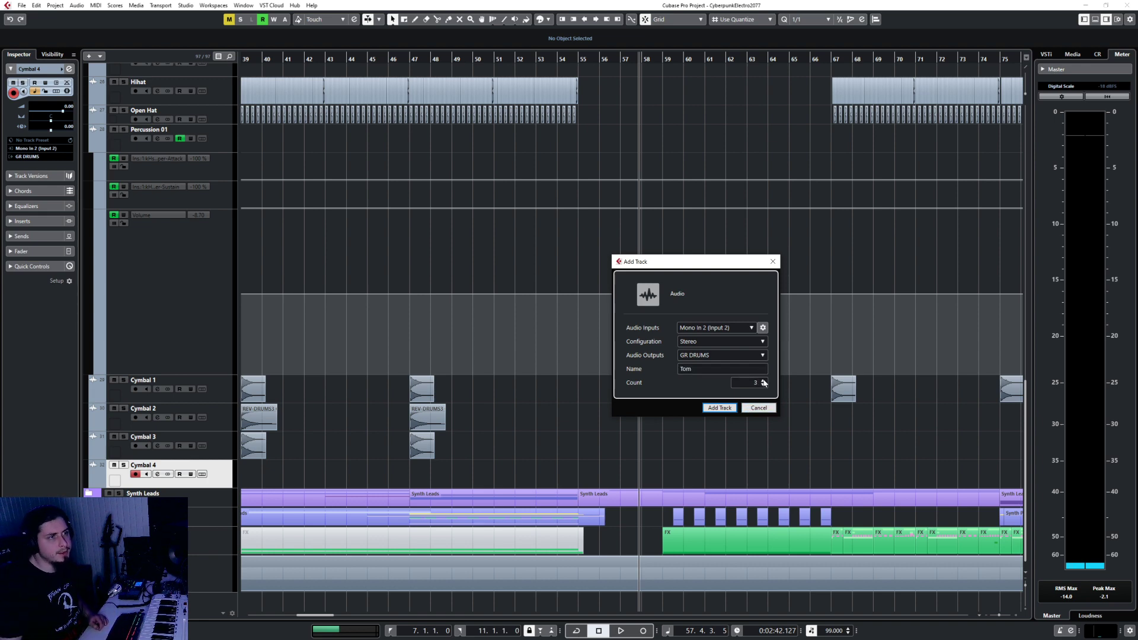
{"action": "left_click", "coordinate": [764, 381]}
{"action": "left_click", "coordinate": [719, 408]}
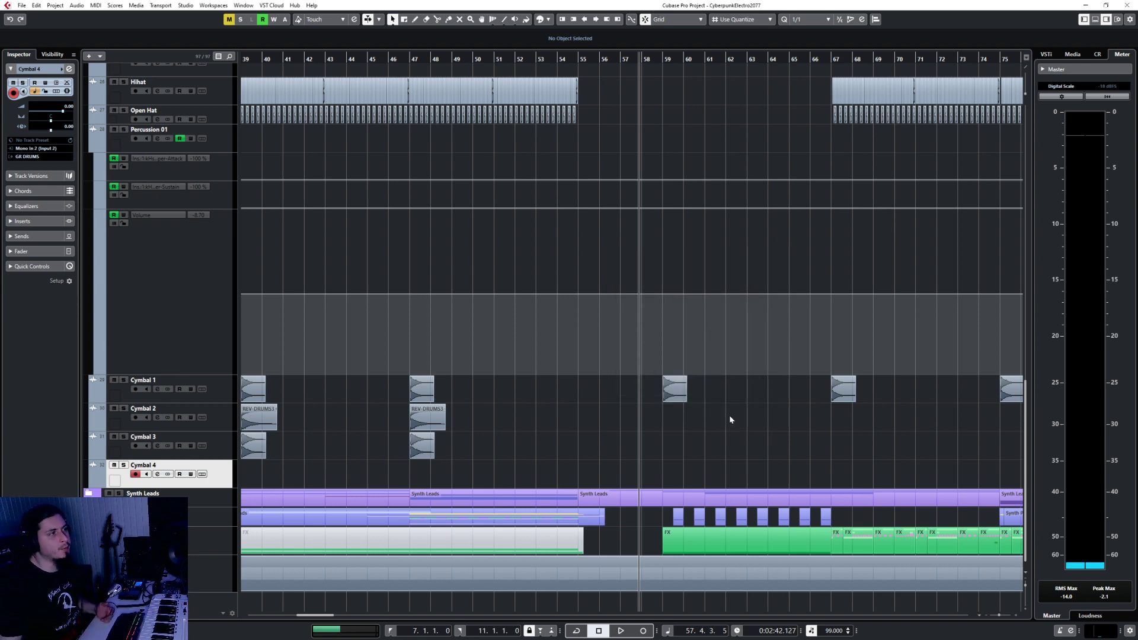
Step: Select all six Tom tracks and place the project cursor at bar 52
{"action": "left_click", "coordinate": [234, 501]}
{"action": "scroll", "coordinate": [236, 500], "scroll_direction": "down", "scroll_amount": 3}
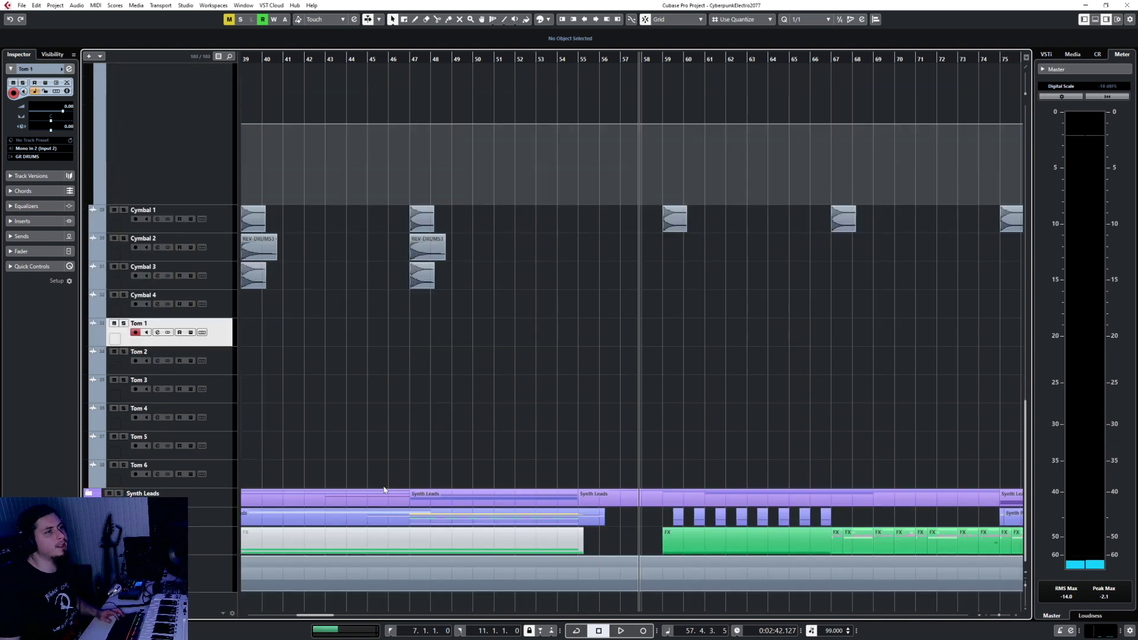
{"action": "left_click", "coordinate": [230, 470], "text": "shift"}
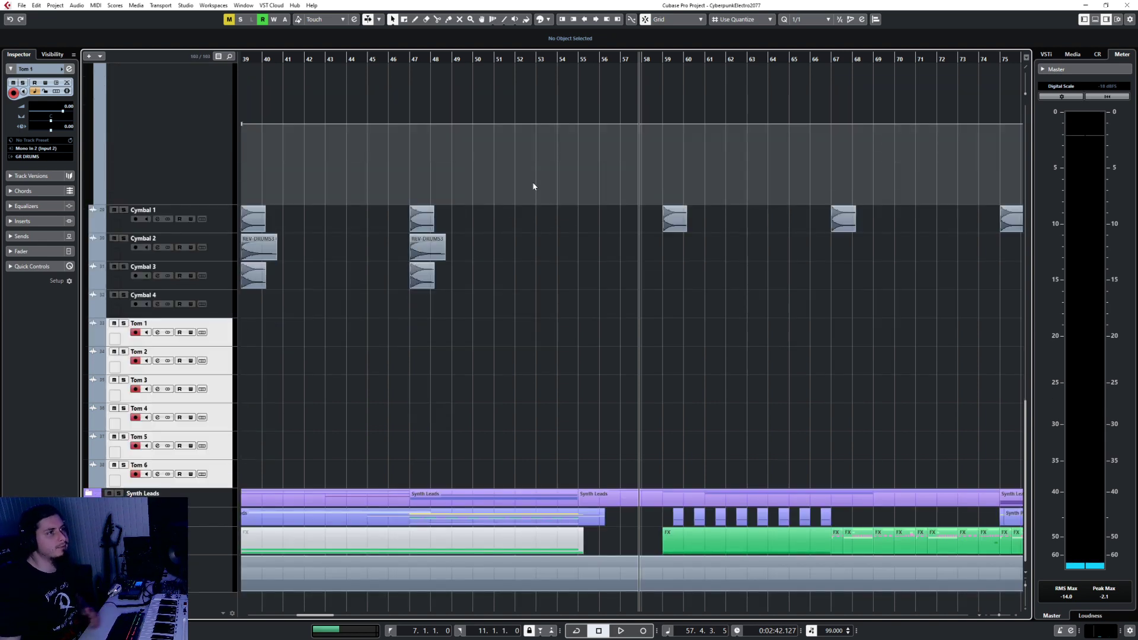
{"action": "left_click", "coordinate": [514, 59]}
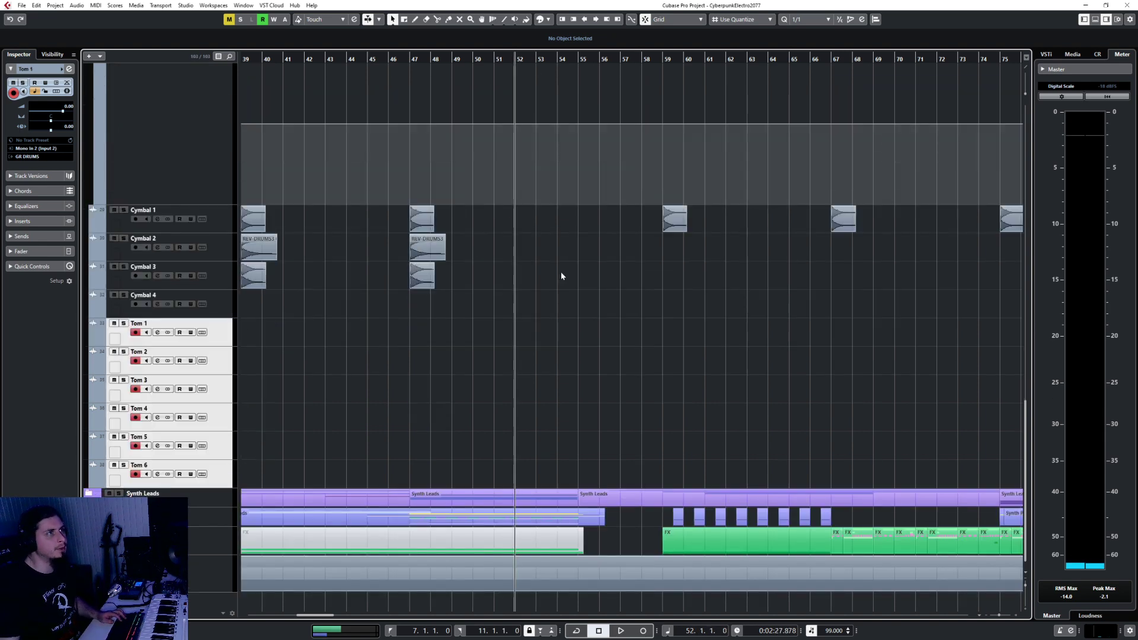
{"action": "scroll", "coordinate": [437, 371], "scroll_direction": "up", "scroll_amount": 10}
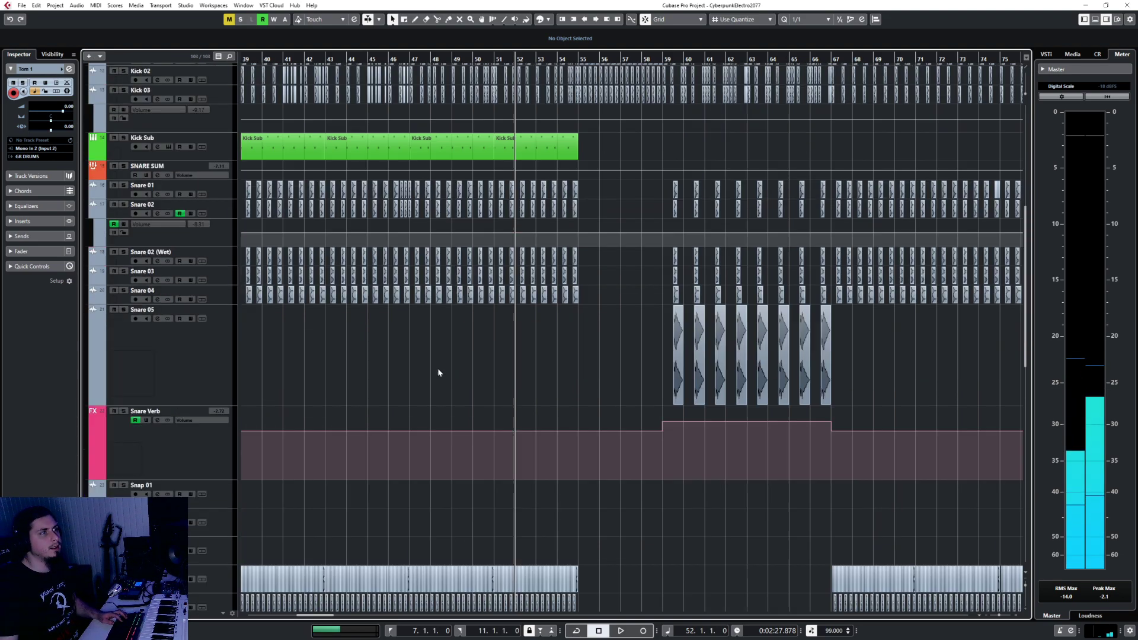
{"action": "scroll", "coordinate": [440, 362], "scroll_direction": "down", "scroll_amount": 10}
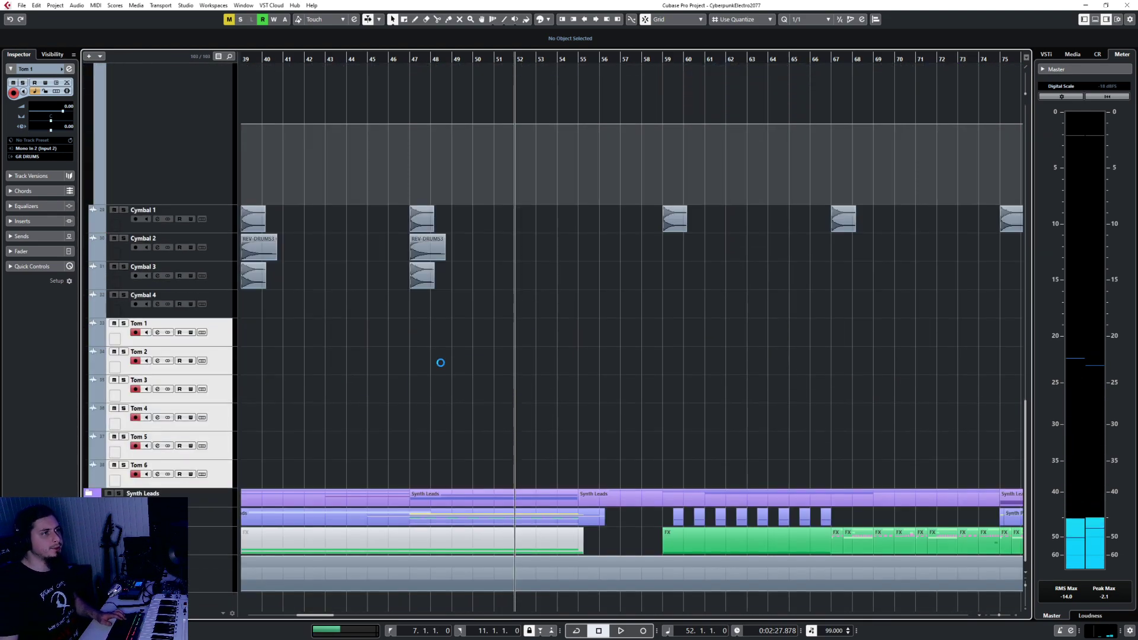
Step: Import the six SD_LINDRUM tom samples as copies at bar 52, placing one sample on each Tom track
{"action": "left_click", "coordinate": [21, 5]}
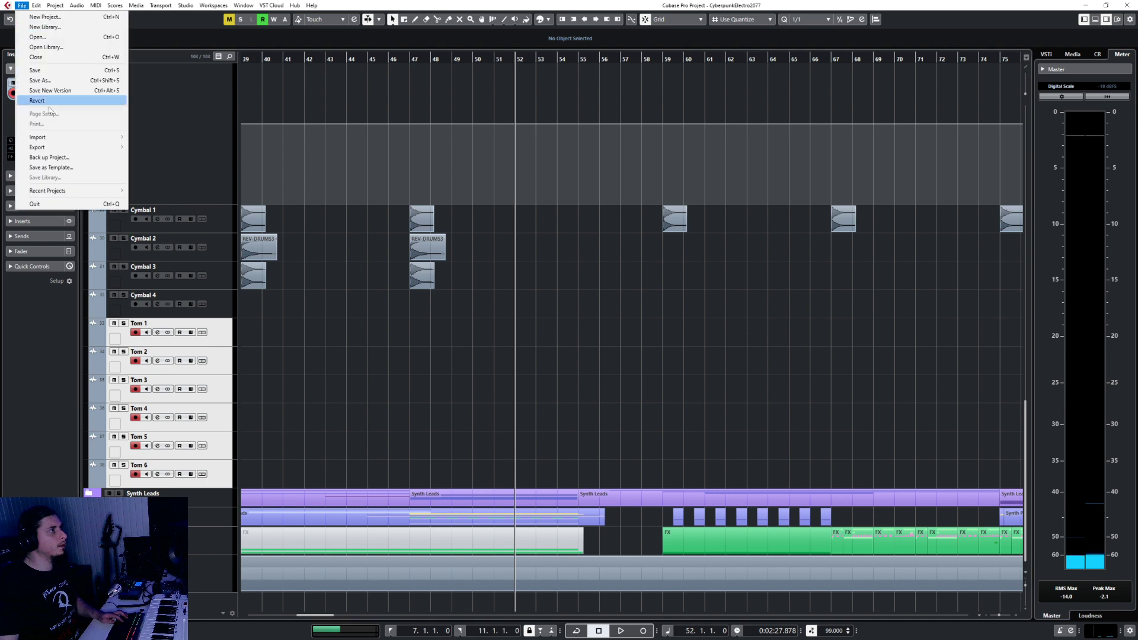
{"action": "mouse_move", "coordinate": [89, 136]}
{"action": "left_click", "coordinate": [176, 138]}
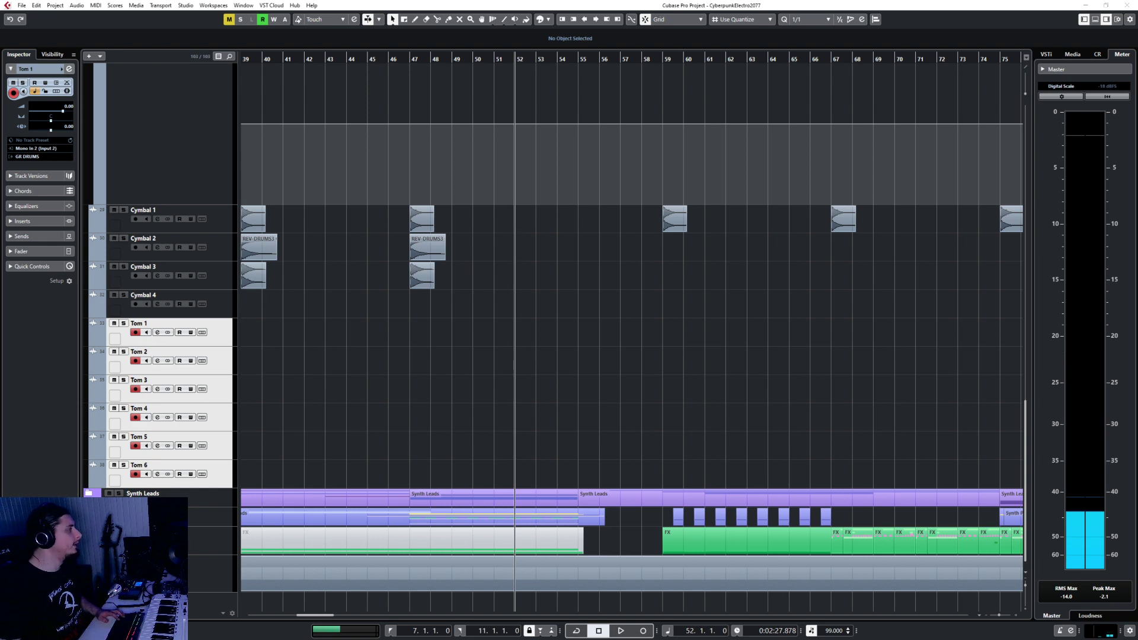
{"action": "left_click", "coordinate": [603, 358]}
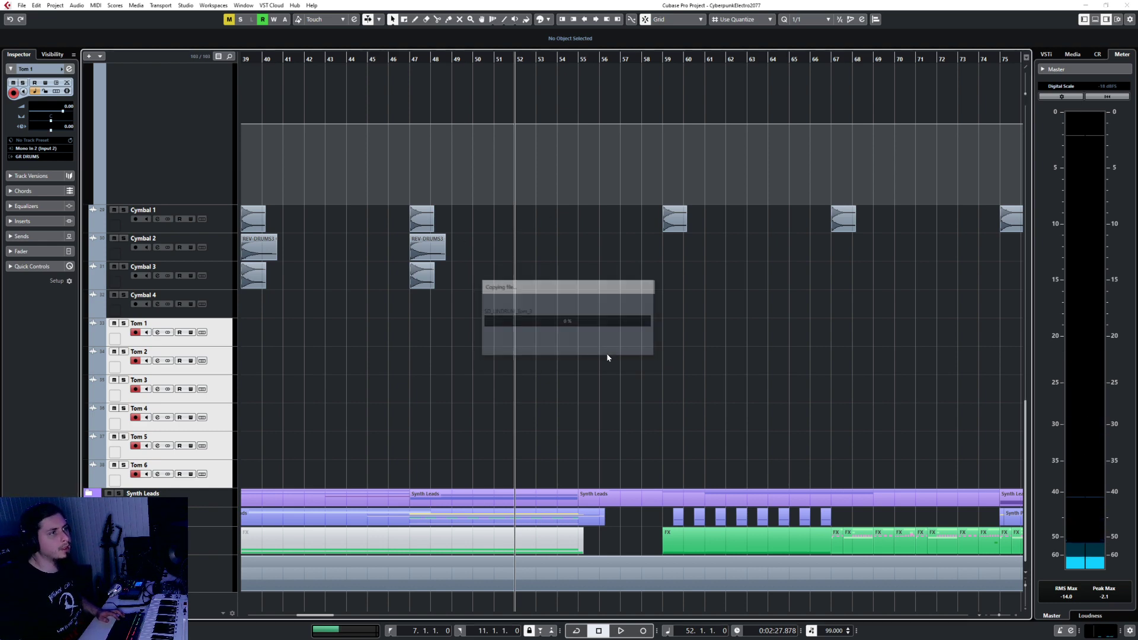
{"action": "left_click", "coordinate": [593, 343]}
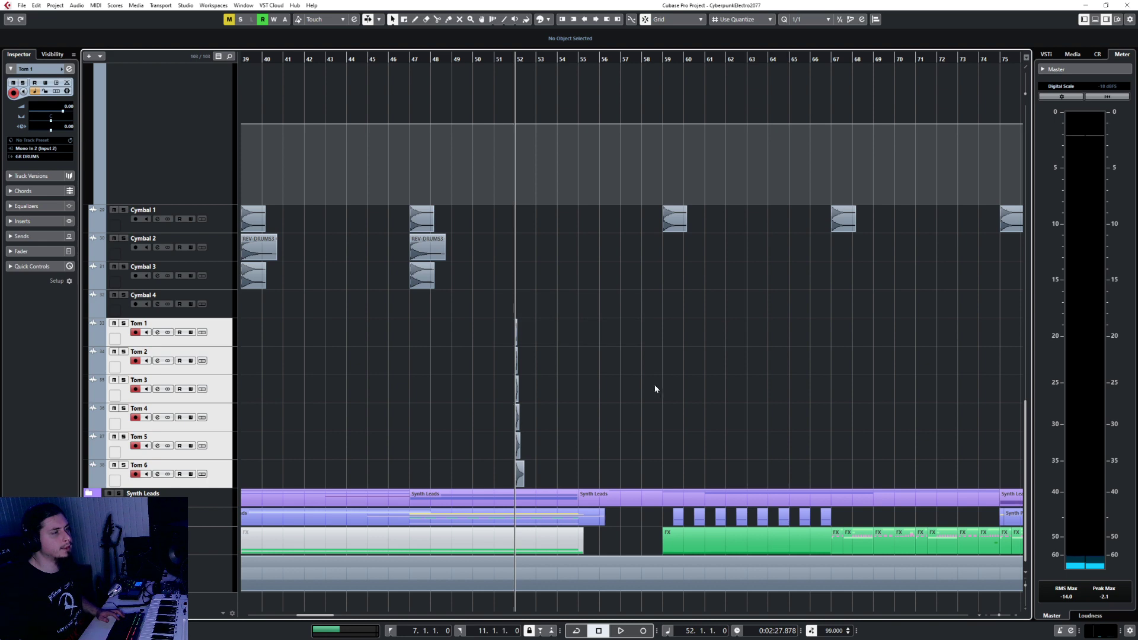
{"action": "key", "text": "h"}
{"action": "key", "text": "h"}
{"action": "key", "text": "h"}
{"action": "key", "text": "h"}
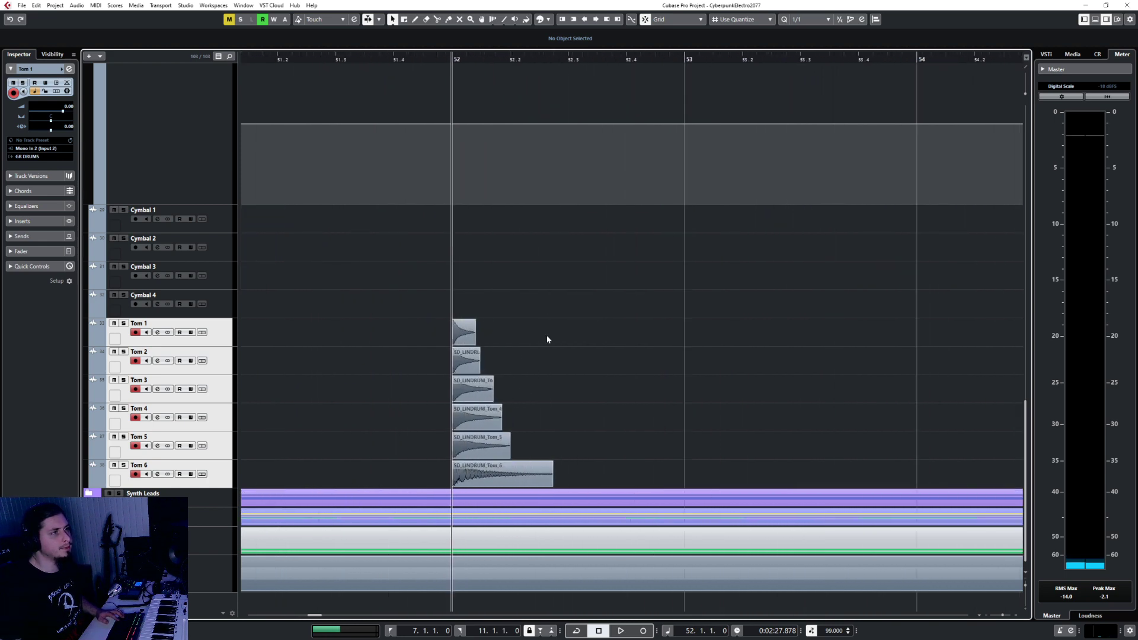
Step: Stagger the Tom 2 to Tom 6 samples one beat apart after bar 52 on a 1/4 grid, and cycle playback from 52.1.1.0 to 53.4.1.0
{"action": "left_click", "coordinate": [809, 19]}
{"action": "left_click", "coordinate": [803, 67]}
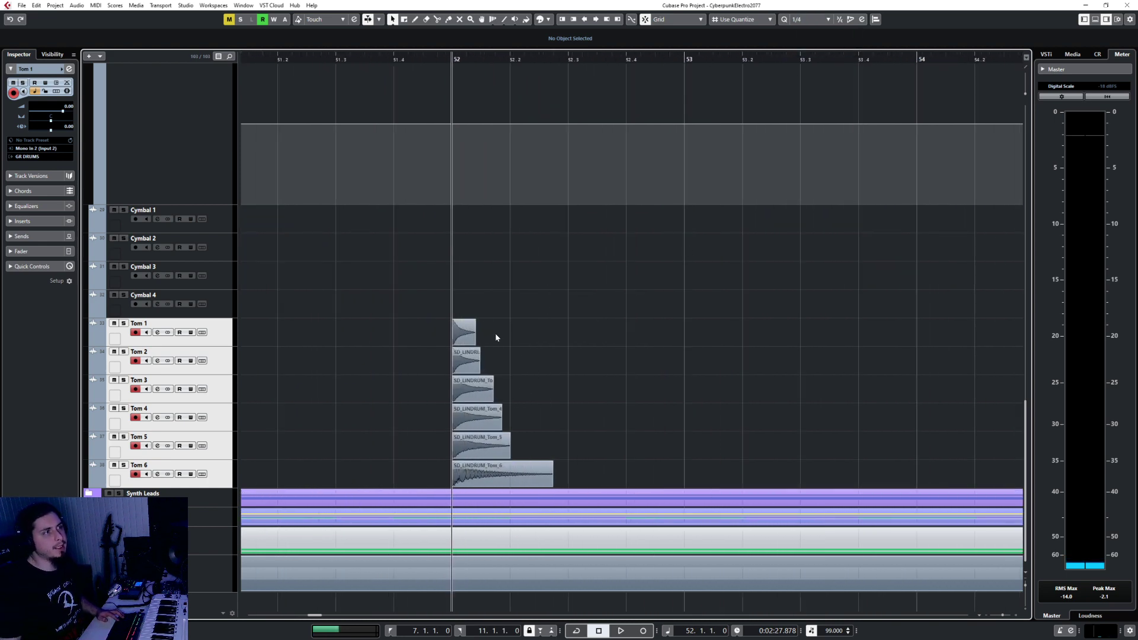
{"action": "left_click_drag", "start_coordinate": [459, 361], "coordinate": [517, 360]}
{"action": "left_click_drag", "start_coordinate": [456, 388], "coordinate": [572, 386]}
{"action": "left_click_drag", "start_coordinate": [459, 419], "coordinate": [627, 419]}
{"action": "left_click_drag", "start_coordinate": [472, 448], "coordinate": [704, 447]}
{"action": "left_click_drag", "start_coordinate": [498, 475], "coordinate": [786, 471]}
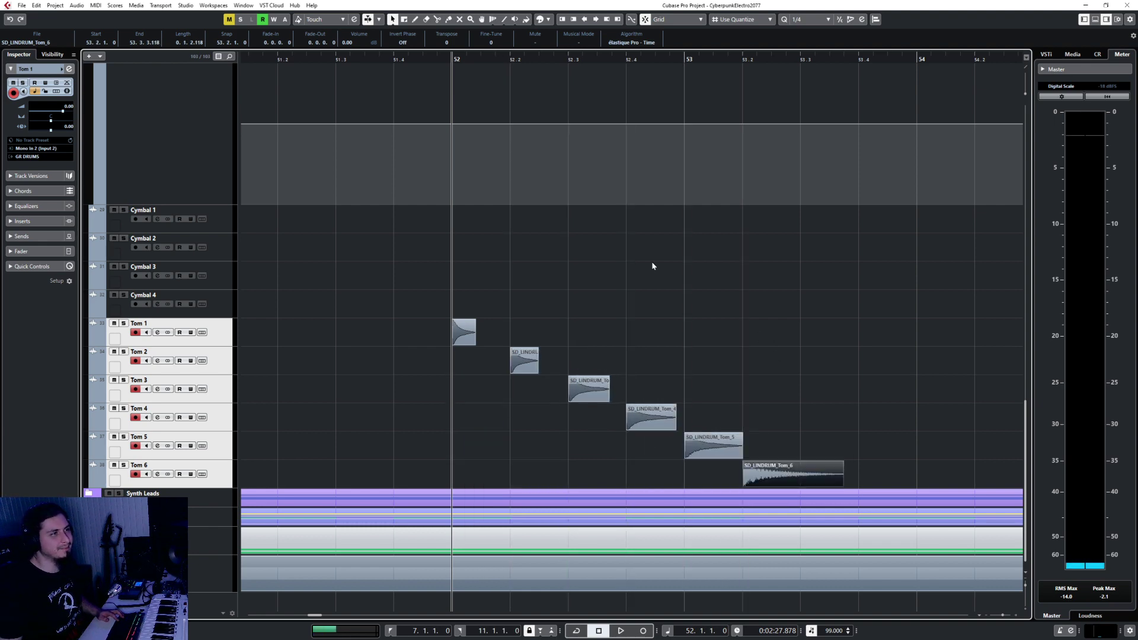
{"action": "left_click_drag", "start_coordinate": [452, 56], "coordinate": [859, 60]}
{"action": "left_click", "coordinate": [577, 631]}
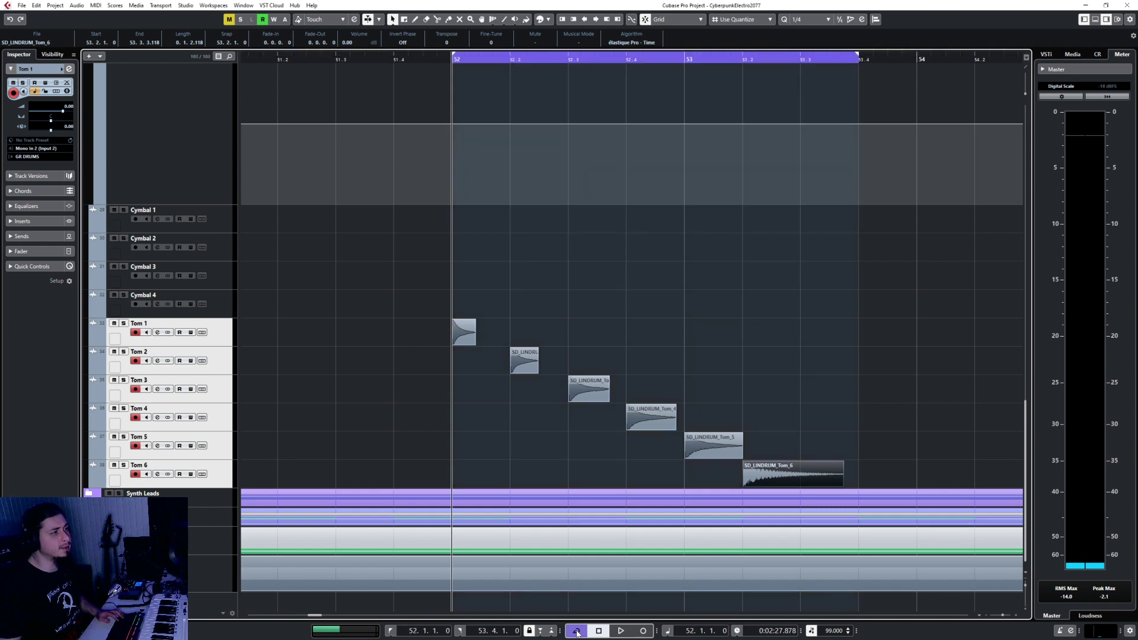
Step: Add a stereo group track named Toms after Cymbal 4, with its output routed to GR DRUMS
{"action": "left_click", "coordinate": [224, 309]}
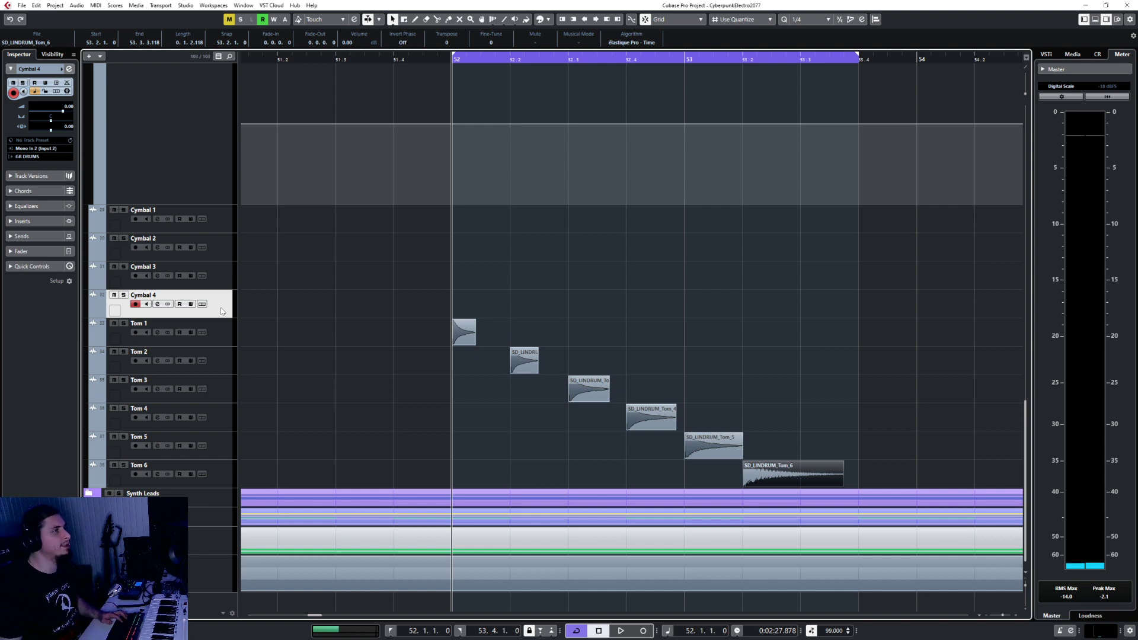
{"action": "right_click", "coordinate": [223, 309]}
{"action": "mouse_move", "coordinate": [309, 314]}
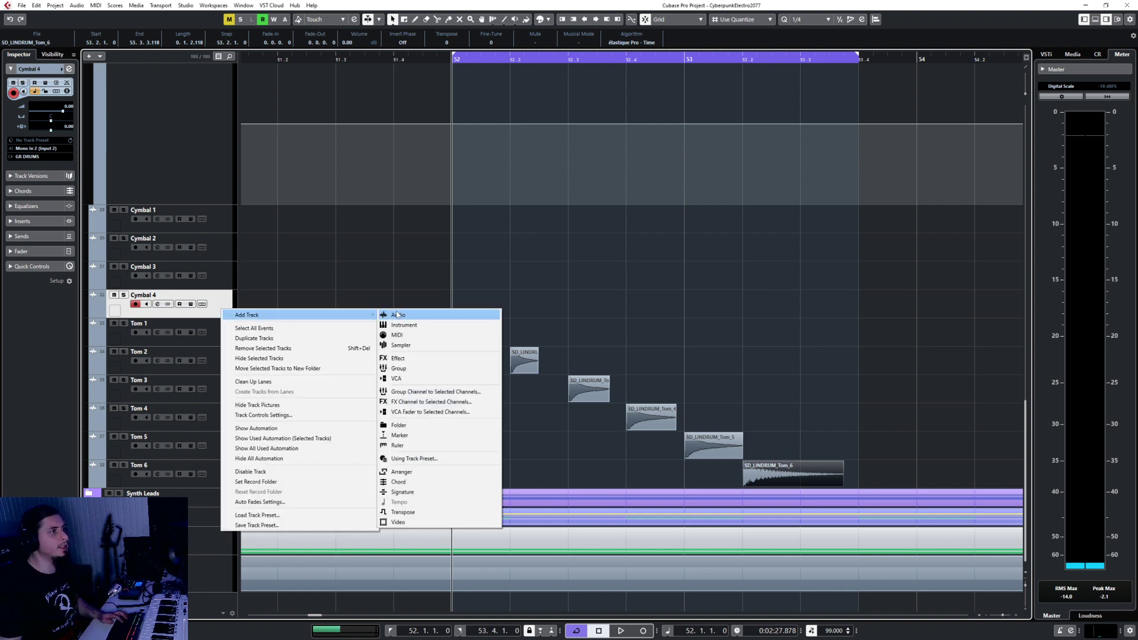
{"action": "left_click", "coordinate": [398, 368]}
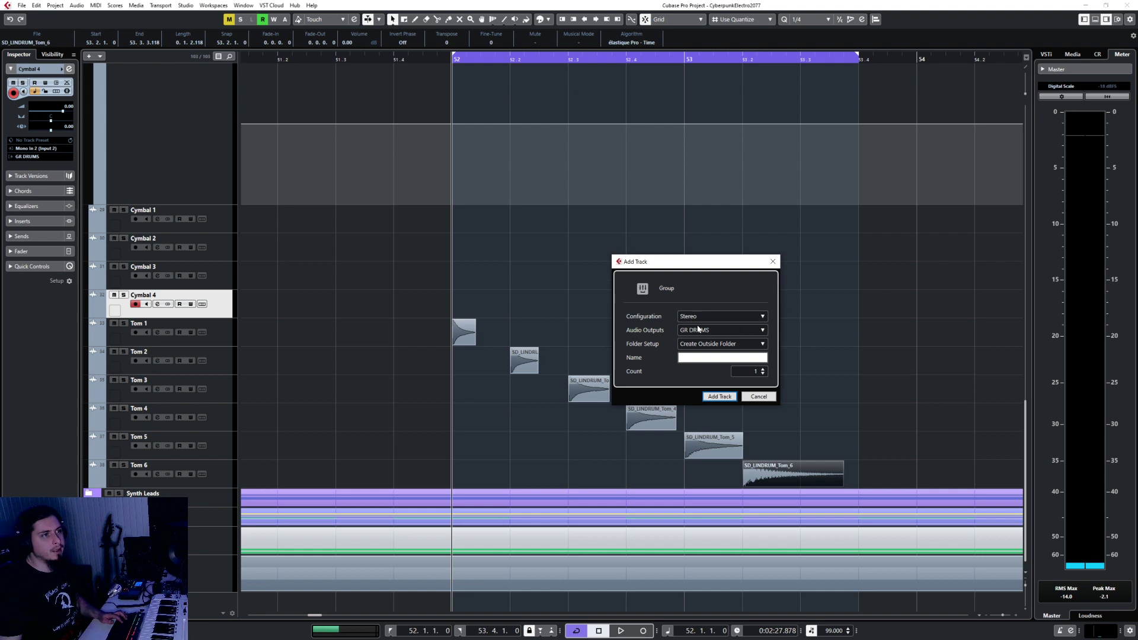
{"action": "type", "text": "Toms"}
{"action": "key", "text": "Return"}
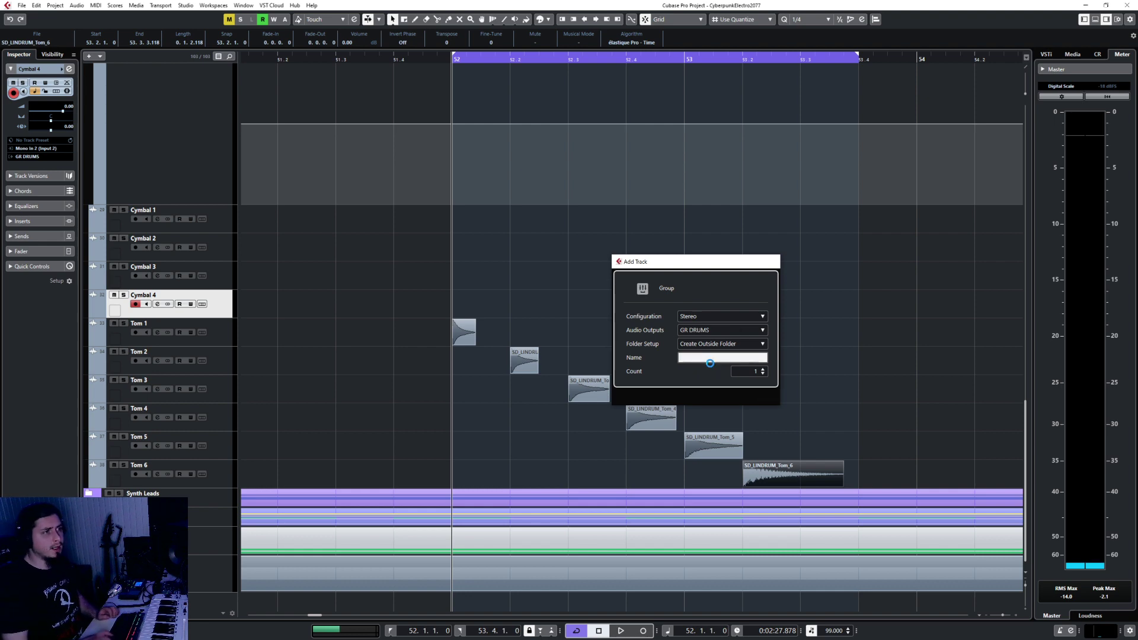
Step: Select Tom 1 to Tom 6 and route the Tom 1 channel's output to the Toms group in the MixConsole
{"action": "left_click", "coordinate": [222, 369]}
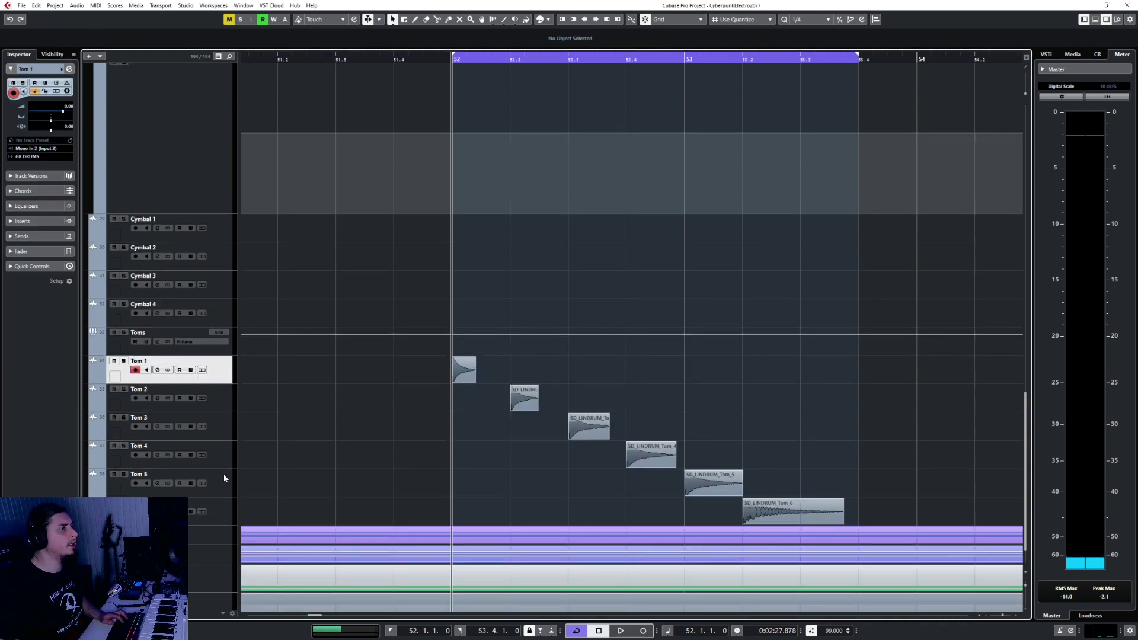
{"action": "left_click", "coordinate": [221, 493], "text": "shift"}
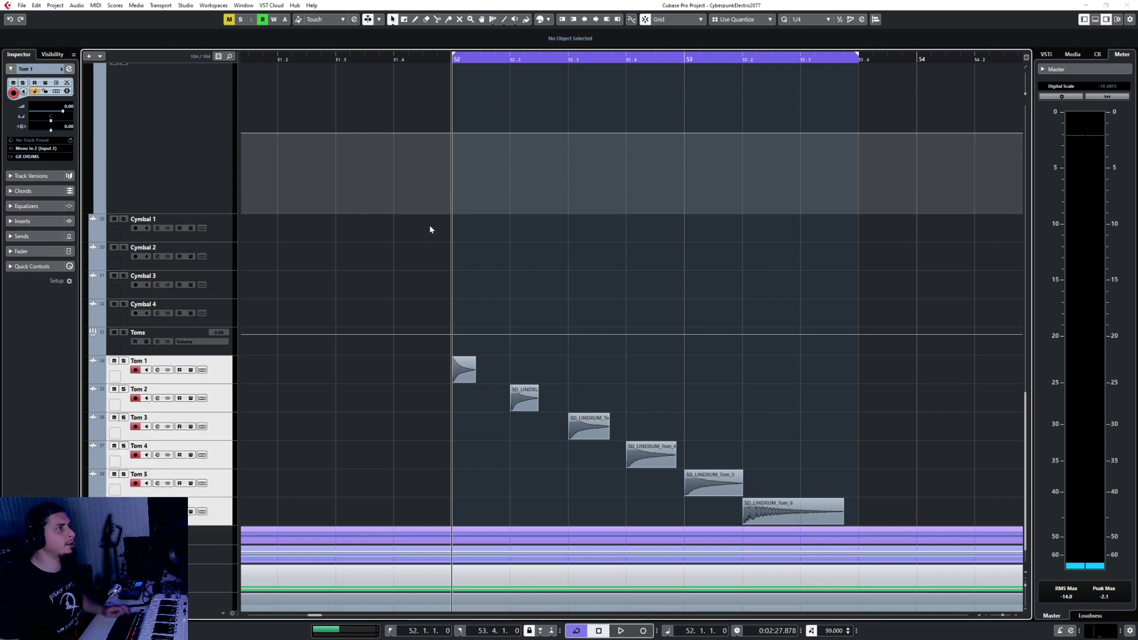
{"action": "key", "text": "F3"}
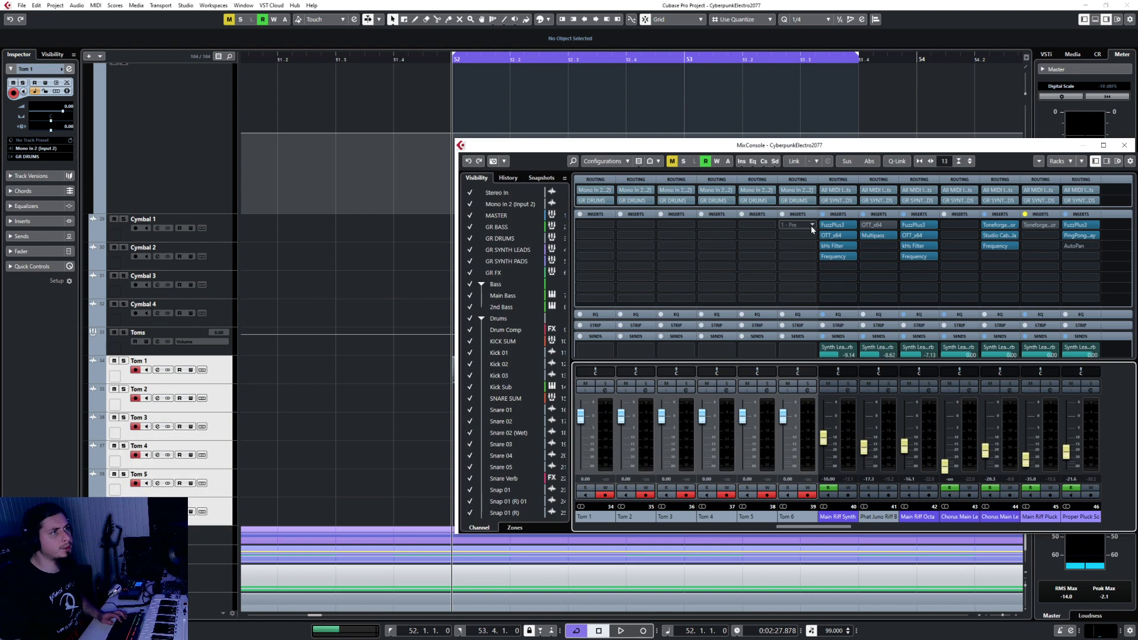
{"action": "left_click", "coordinate": [605, 201]}
{"action": "type", "text": "toms"}
{"action": "key", "text": "Return"}
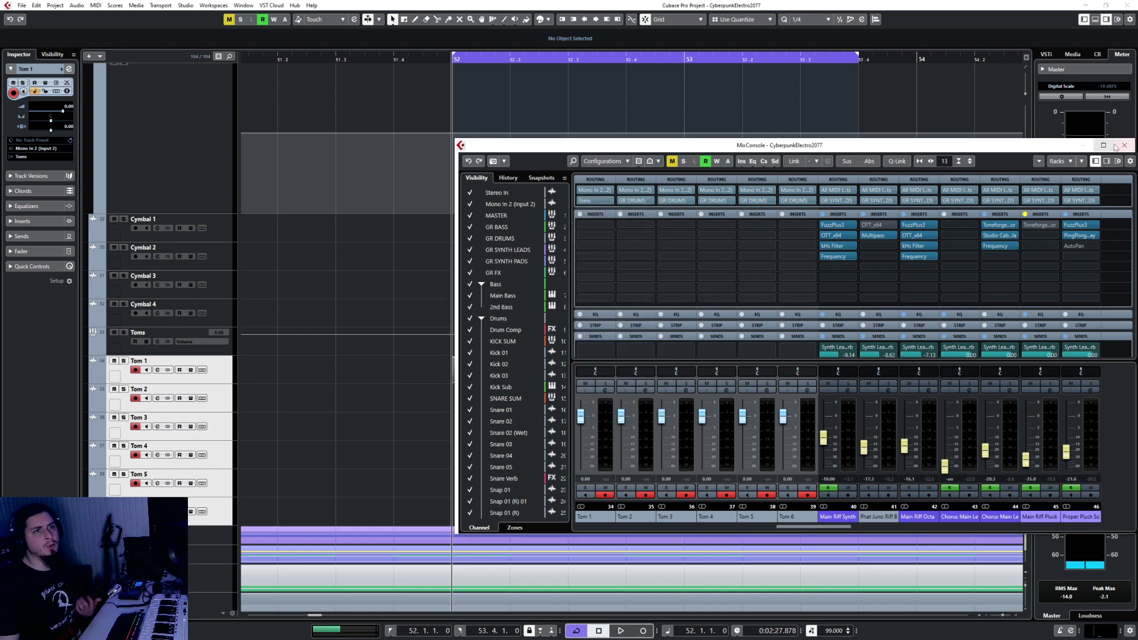
{"action": "left_click", "coordinate": [1124, 146]}
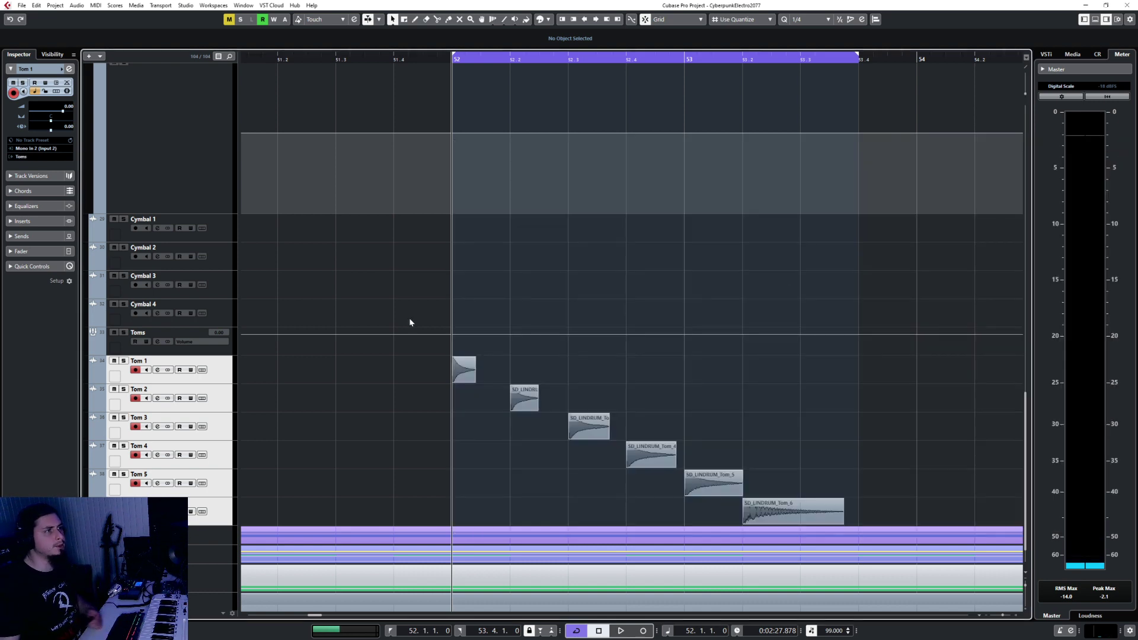
Step: Pan the Tom 1 track fully left and the Tom 2 track to L50
{"action": "left_click", "coordinate": [221, 354]}
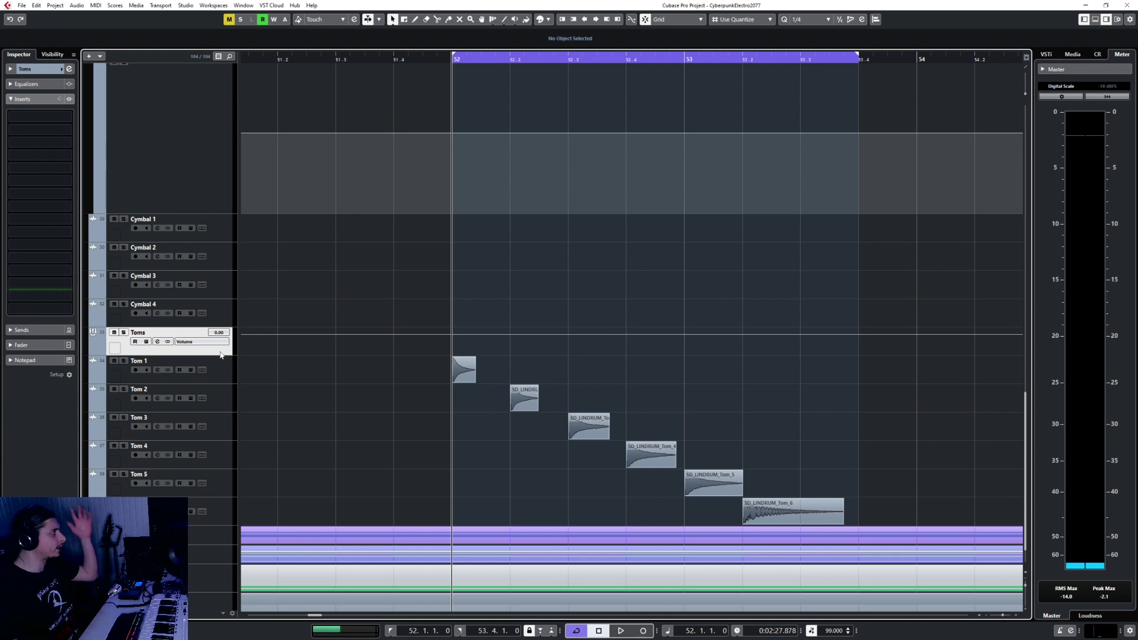
{"action": "key", "text": "Down"}
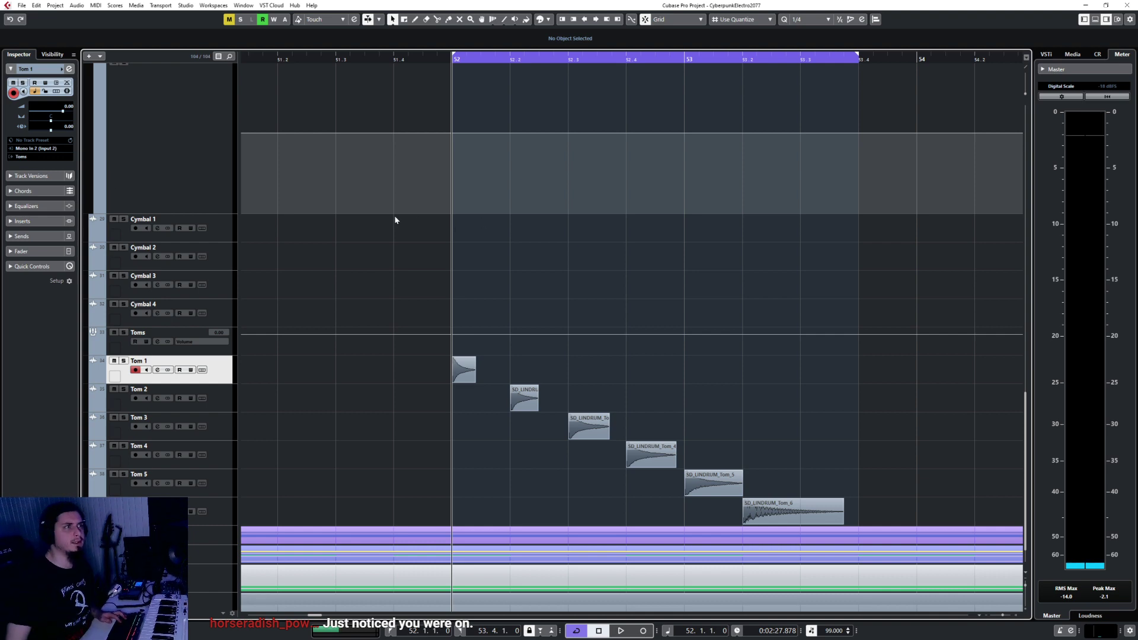
{"action": "double_click", "coordinate": [51, 116]}
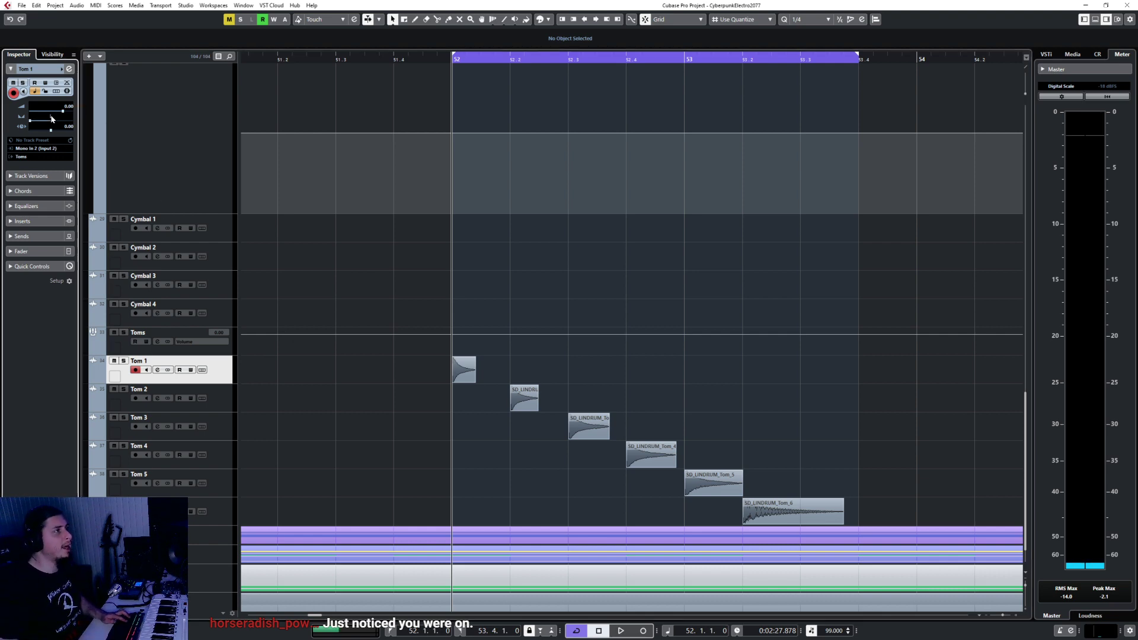
{"action": "left_click", "coordinate": [224, 409]}
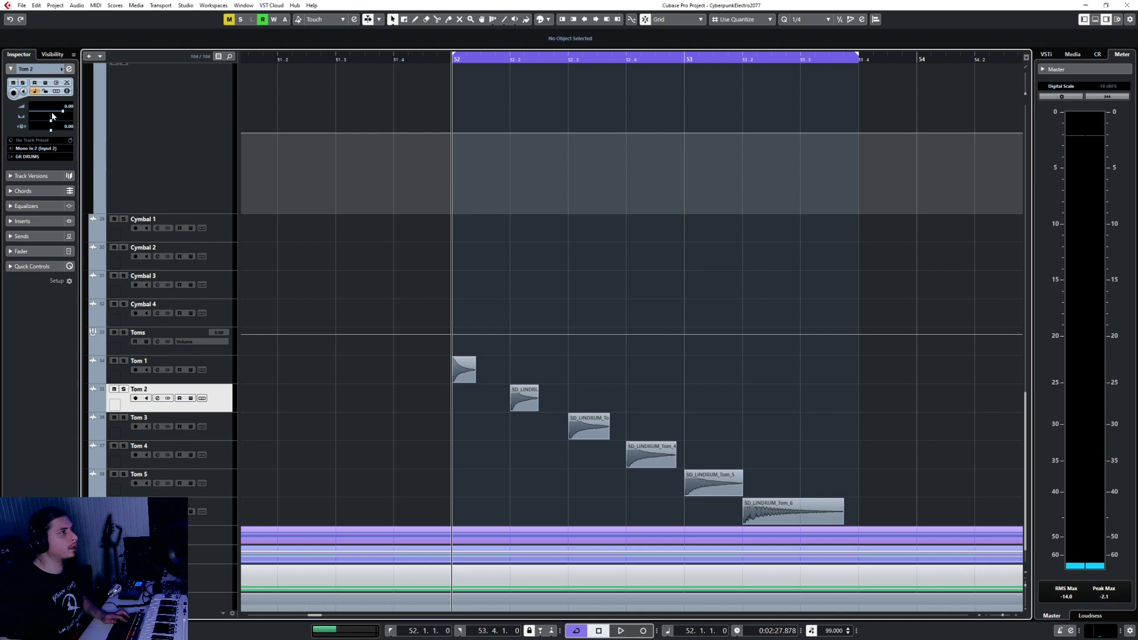
{"action": "double_click", "coordinate": [51, 117]}
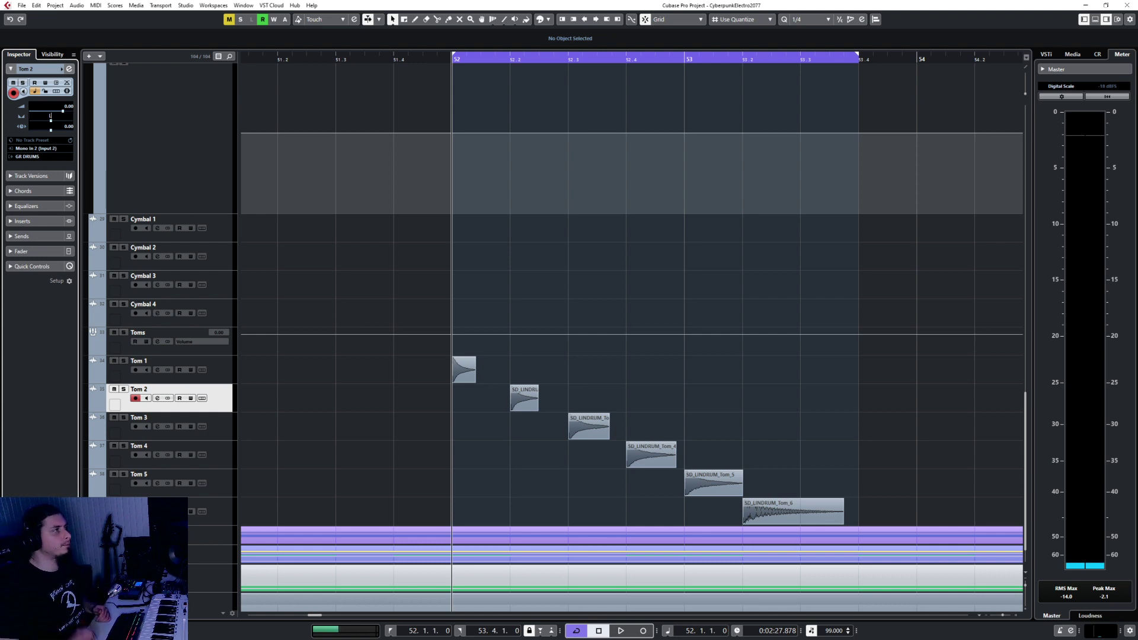
{"action": "type", "text": "50"}
{"action": "key", "text": "Return"}
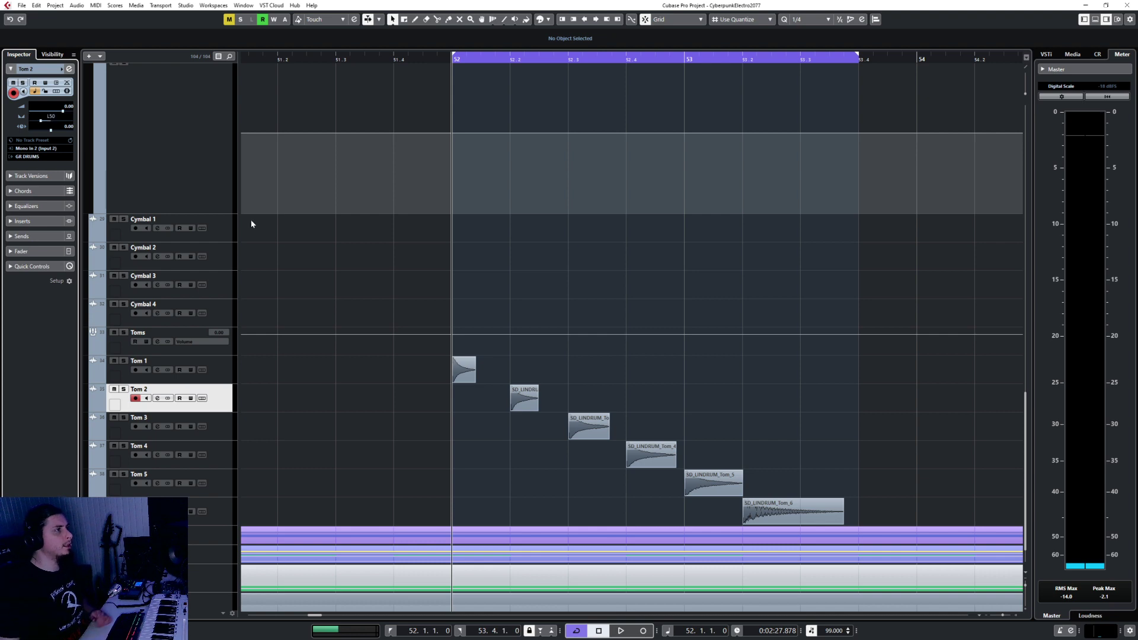
Step: Pan the Tom 4 track to R50, Tom 5 to R75 and Tom 6 fully right
{"action": "left_click", "coordinate": [219, 432]}
{"action": "left_click", "coordinate": [225, 448]}
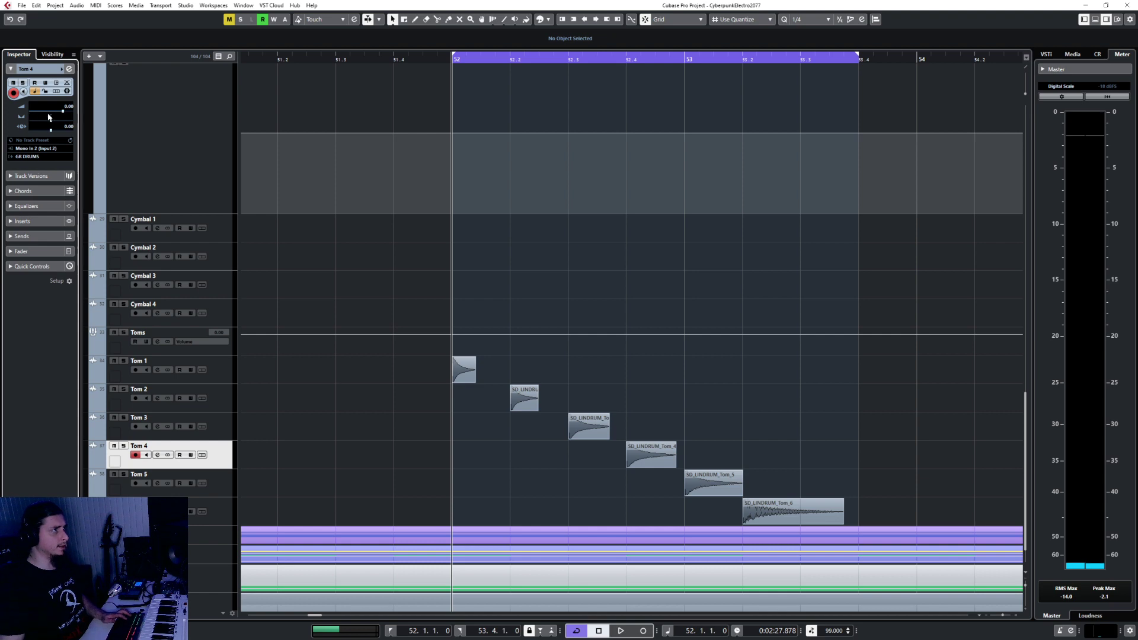
{"action": "left_click", "coordinate": [231, 478]}
{"action": "double_click", "coordinate": [51, 117]}
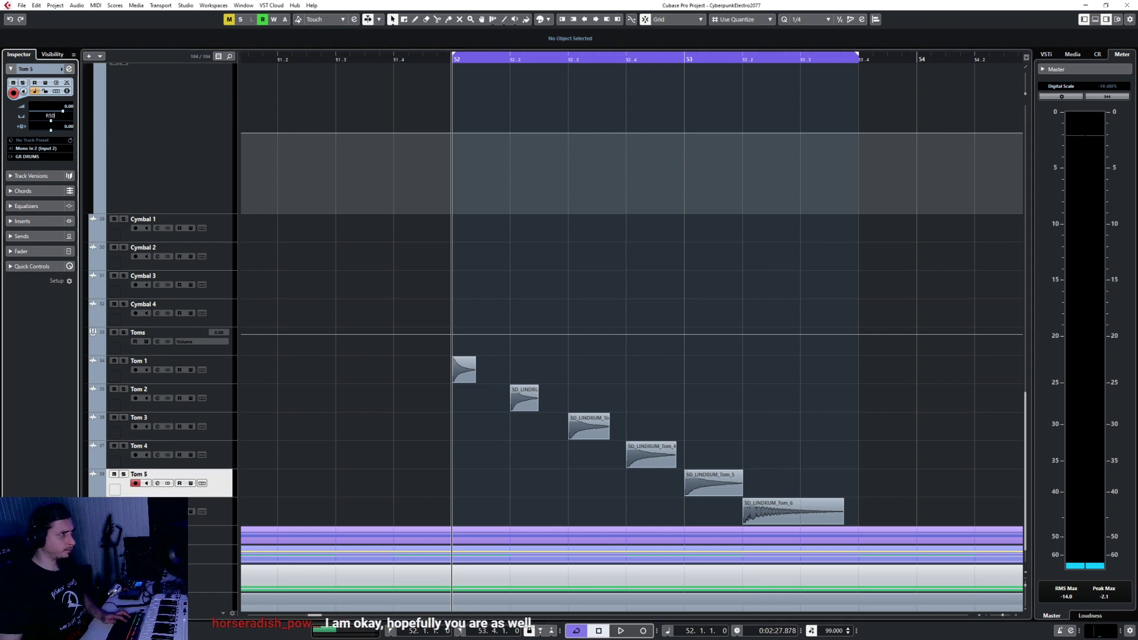
{"action": "type", "text": "R75"}
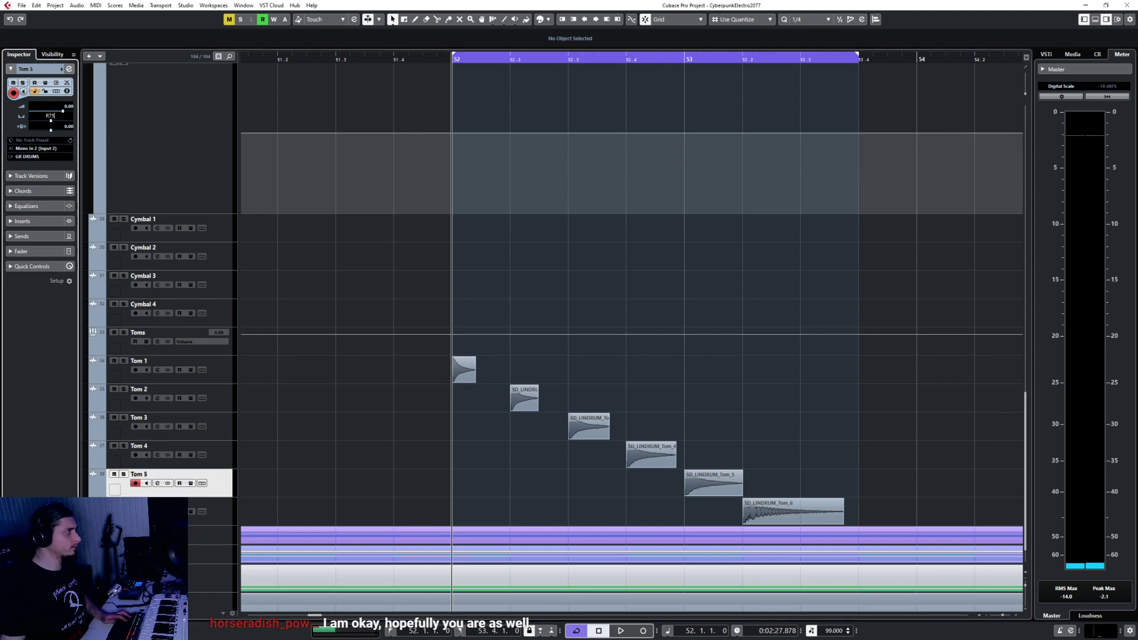
{"action": "key", "text": "Return"}
{"action": "left_click", "coordinate": [225, 527]}
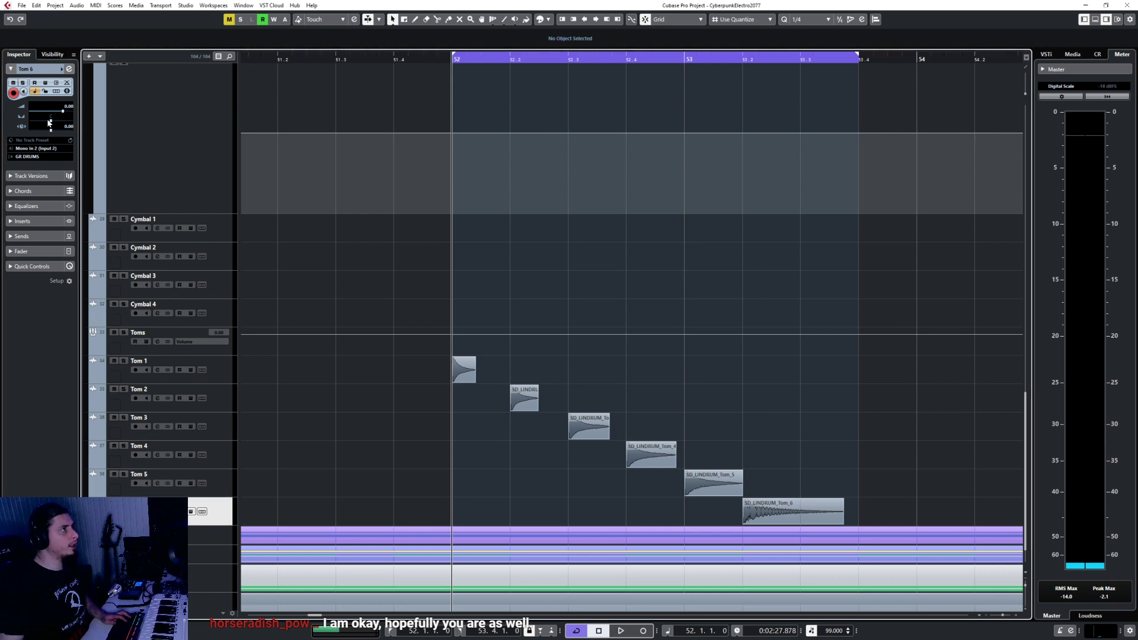
{"action": "double_click", "coordinate": [51, 116]}
{"action": "type", "text": "R"}
{"action": "key", "text": "Return"}
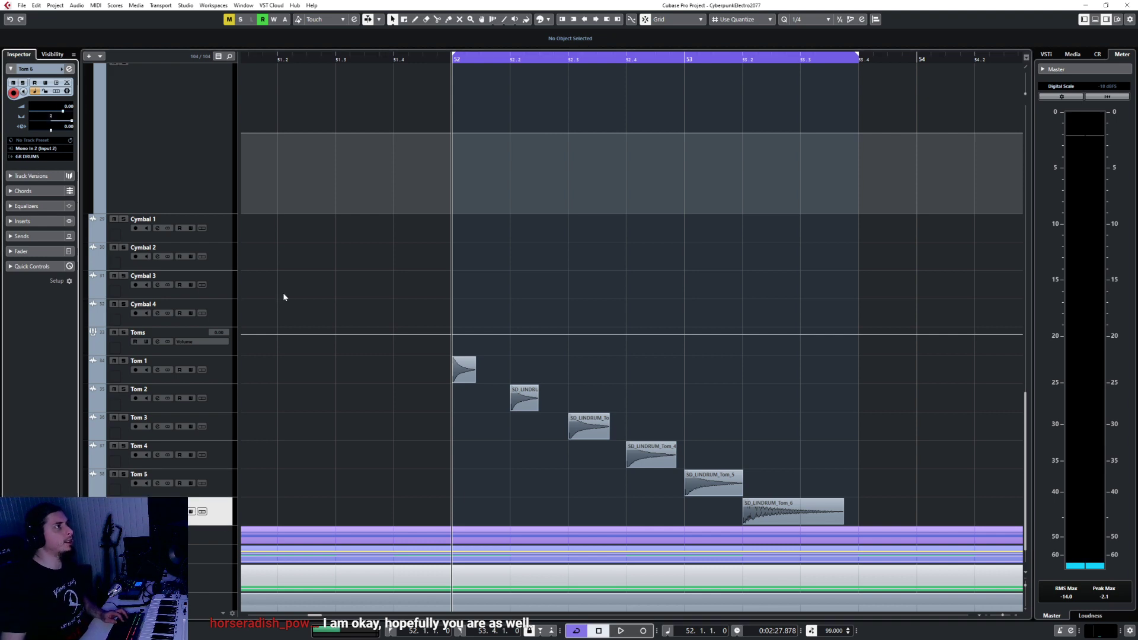
Step: Enable Q-Link in the MixConsole and route the outputs of all six Tom channels together to the Toms group
{"action": "left_click", "coordinate": [234, 363]}
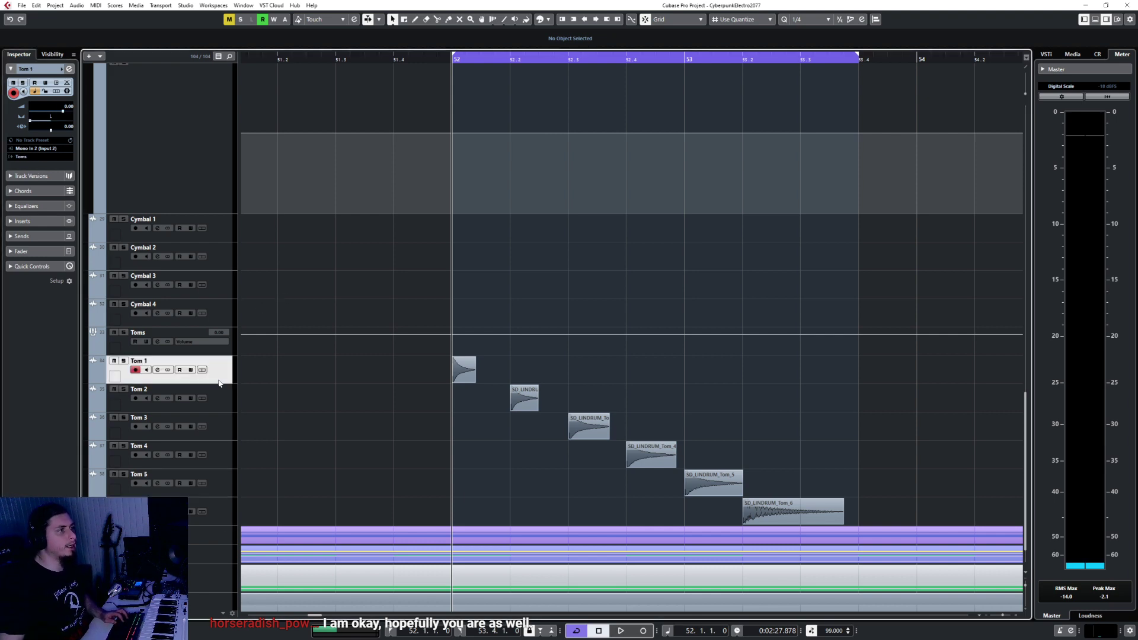
{"action": "left_click", "coordinate": [223, 502], "text": "shift"}
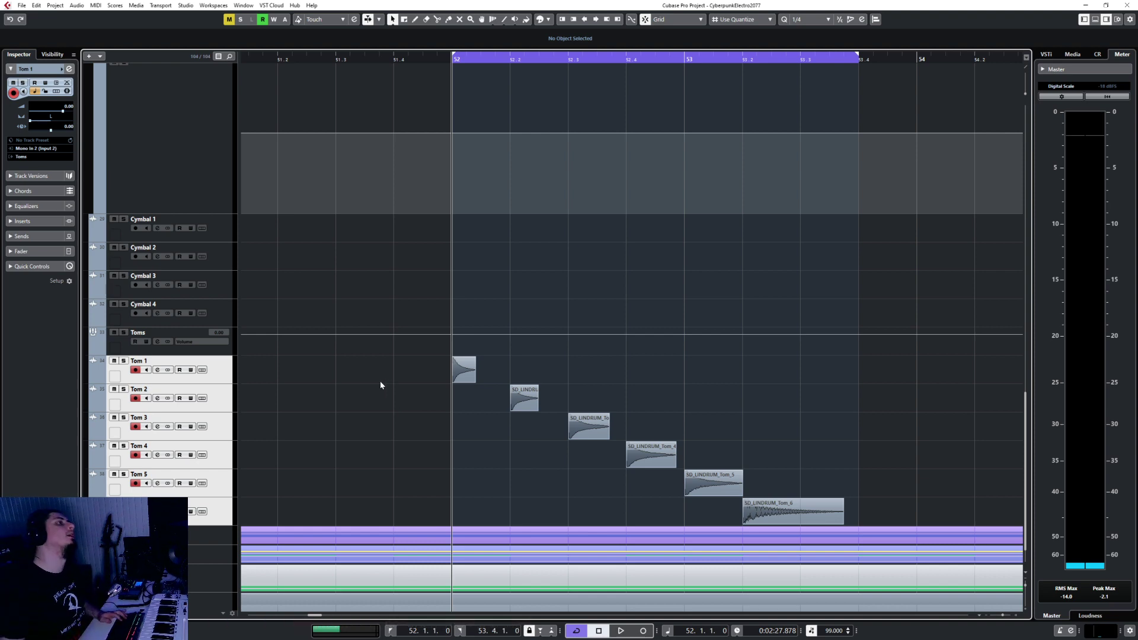
{"action": "left_click", "coordinate": [228, 377]}
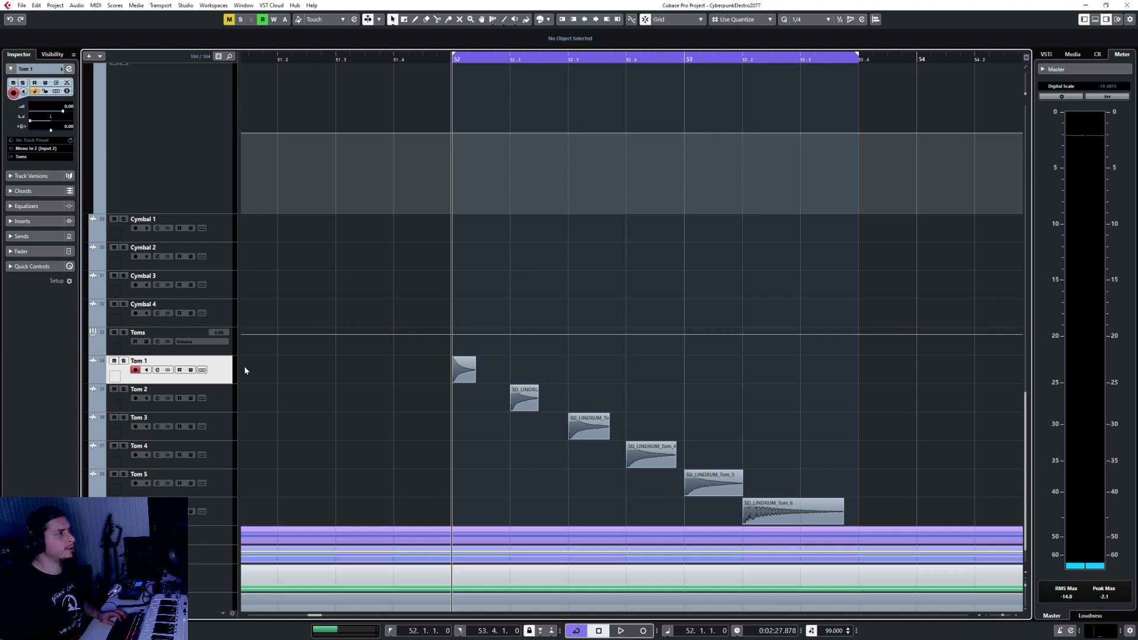
{"action": "left_click", "coordinate": [226, 351]}
{"action": "left_click", "coordinate": [228, 374]}
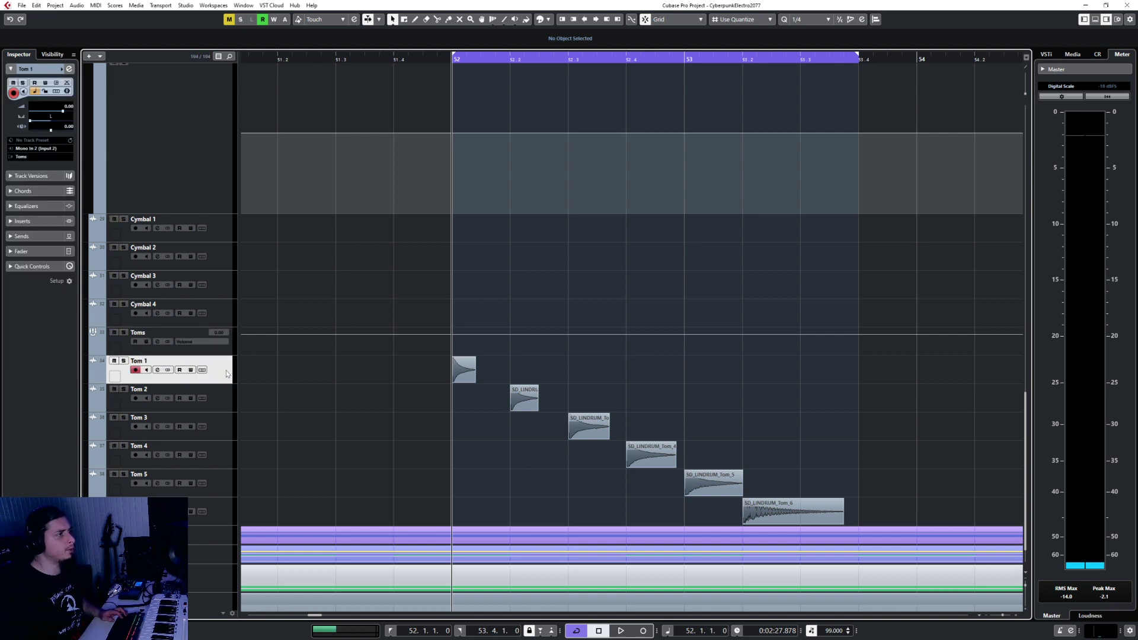
{"action": "key", "text": "F3"}
{"action": "left_click", "coordinate": [893, 162]}
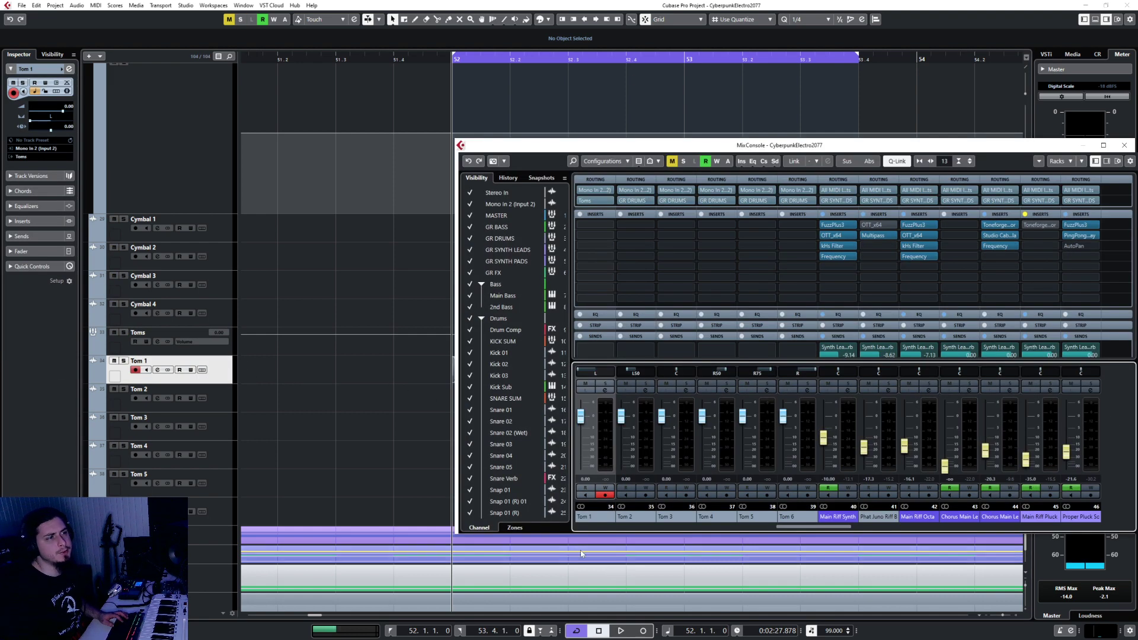
{"action": "left_click", "coordinate": [798, 517], "text": "shift"}
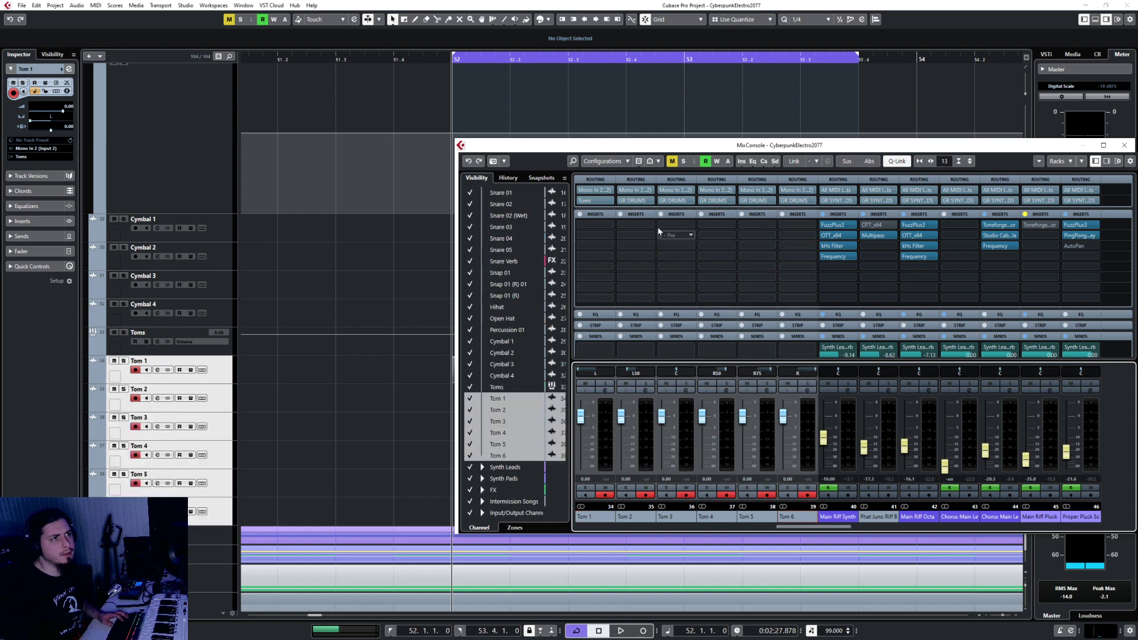
{"action": "left_click", "coordinate": [607, 205]}
{"action": "type", "text": "toms"}
{"action": "key", "text": "Return"}
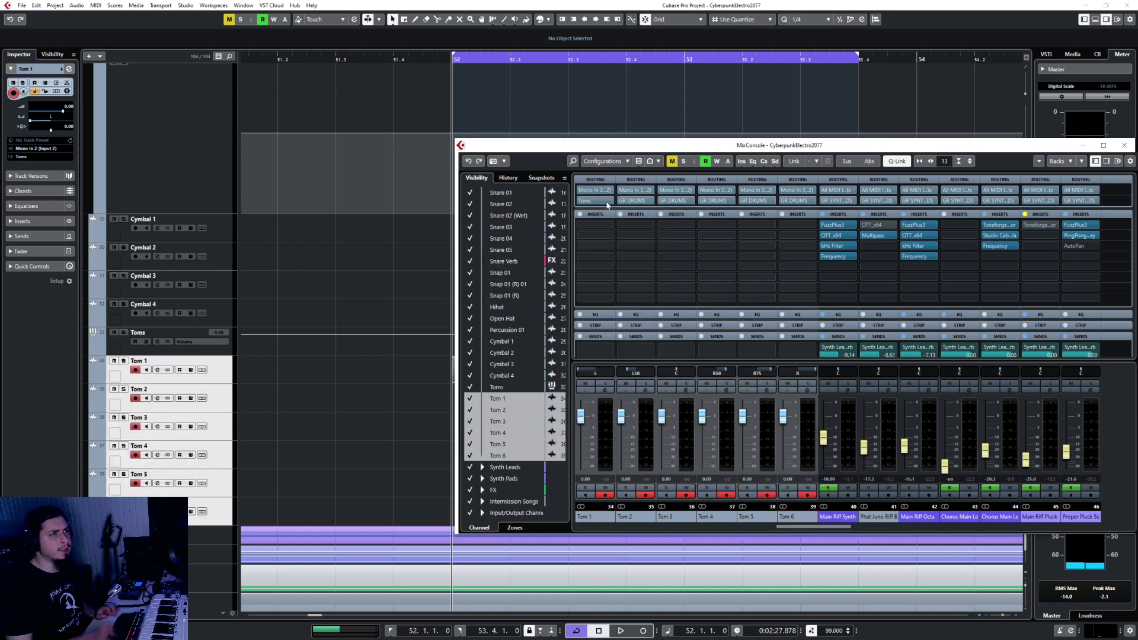
{"action": "left_click", "coordinate": [1124, 145]}
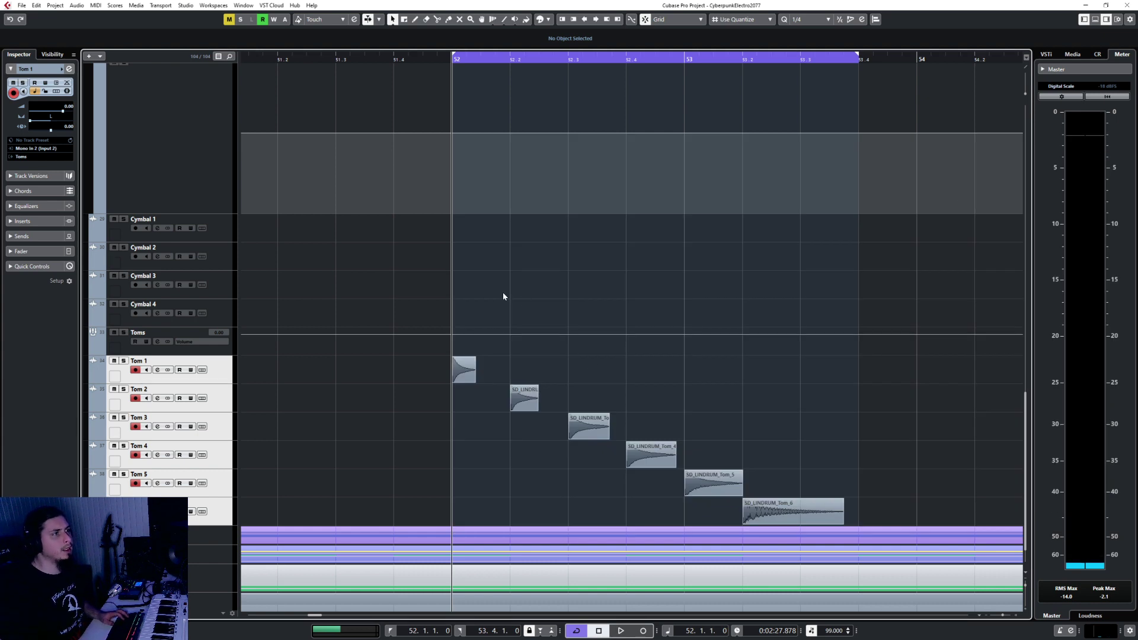
Step: Solo the Toms group, set its volume to -10 dB and audition the tom fill
{"action": "left_click", "coordinate": [222, 354]}
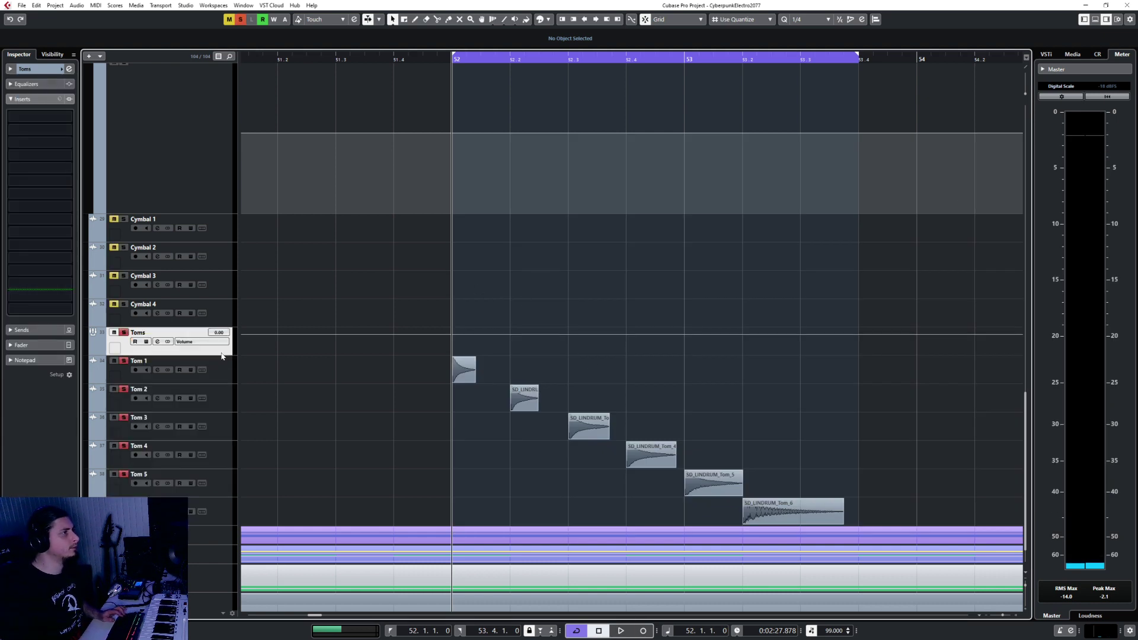
{"action": "key", "text": "space"}
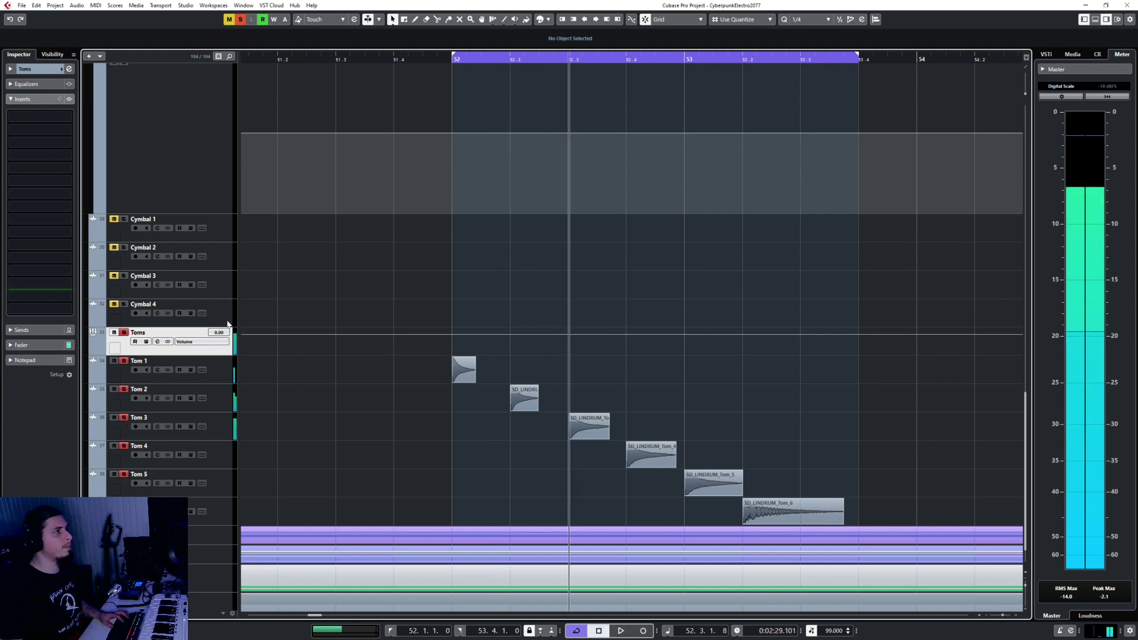
{"action": "left_click", "coordinate": [226, 367]}
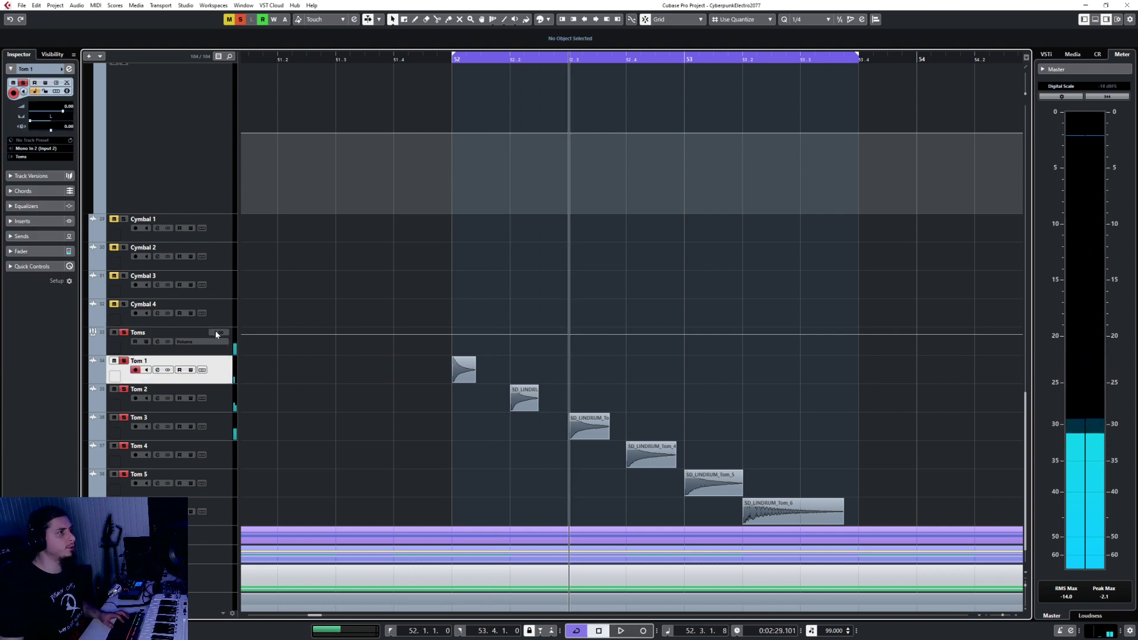
{"action": "type", "text": "+"}
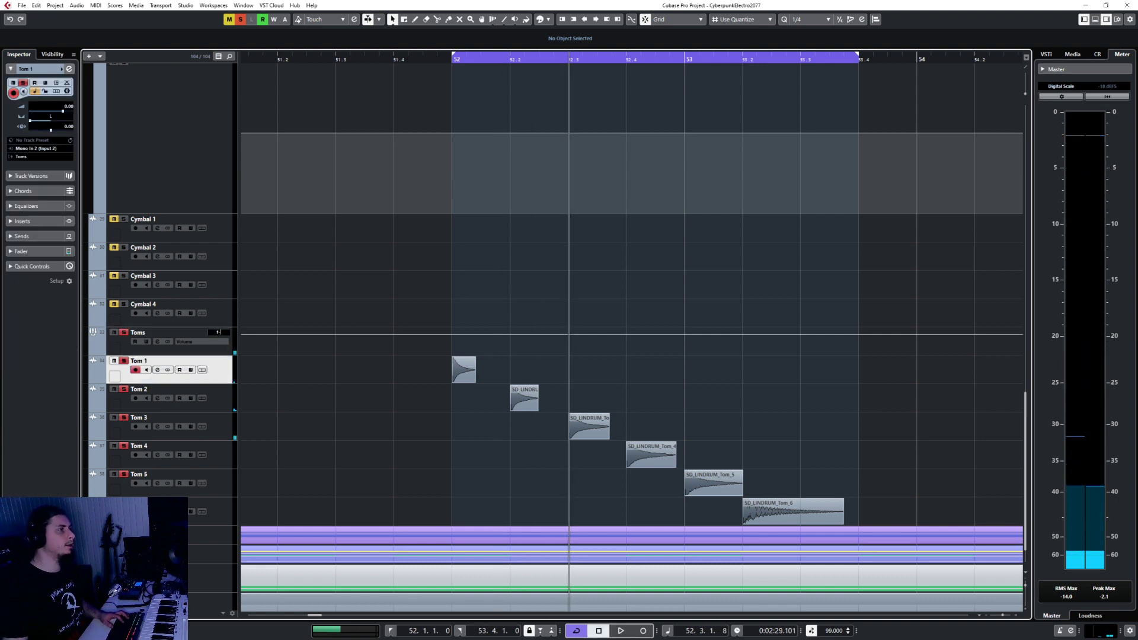
{"action": "type", "text": "10"}
{"action": "key", "text": "Return"}
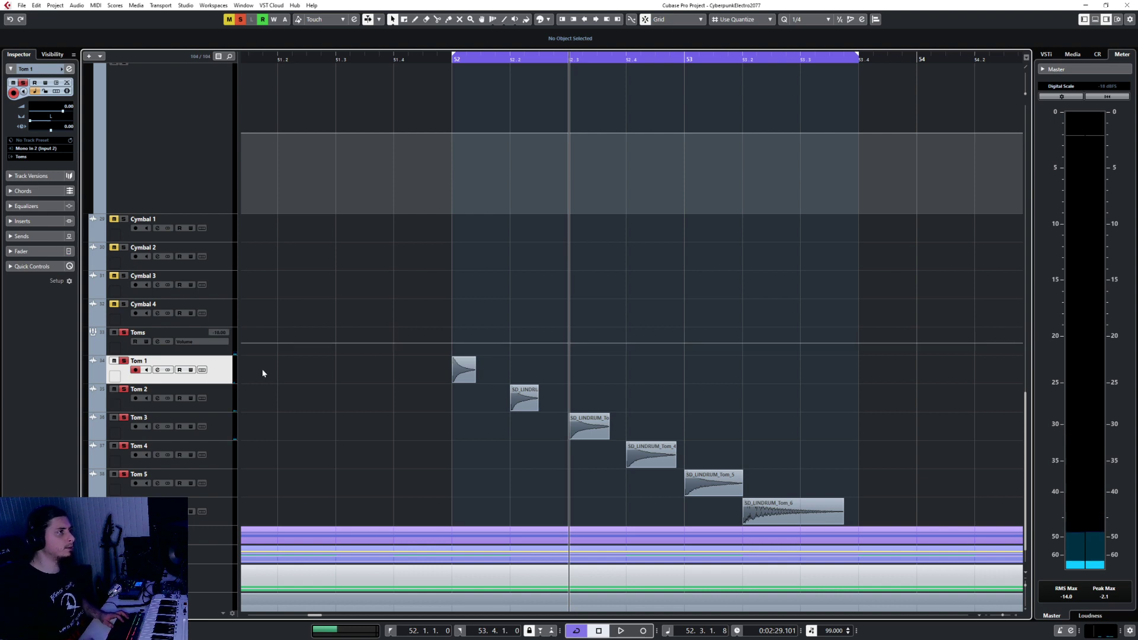
{"action": "key", "text": "space"}
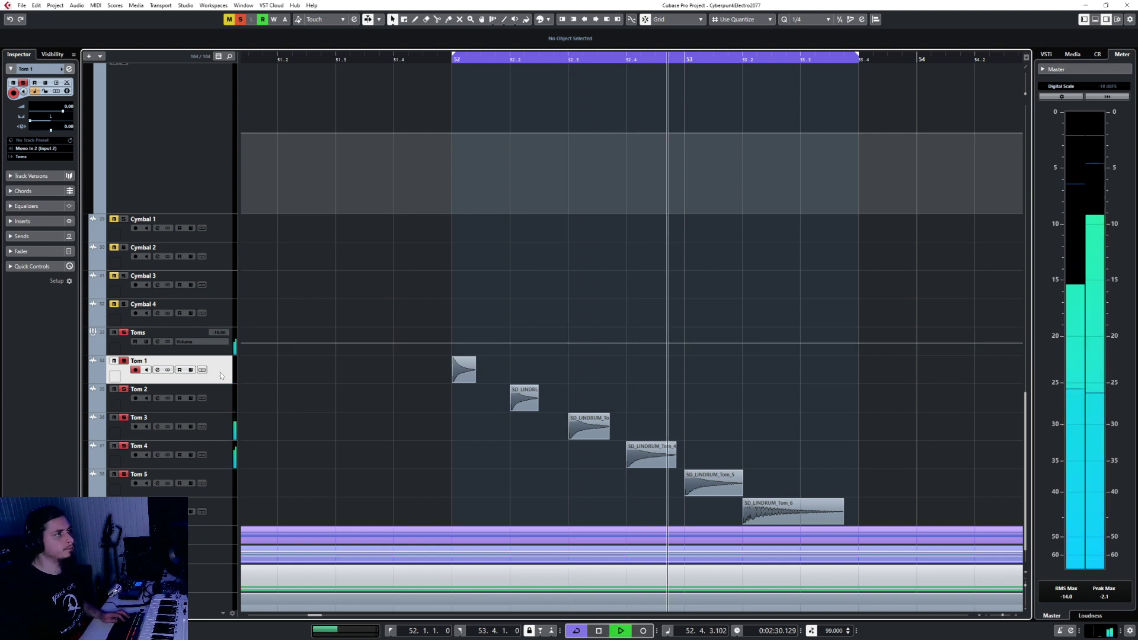
Step: Add a send to Drum Comp on the Toms group and activate it
{"action": "scroll", "coordinate": [350, 426], "scroll_direction": "up", "scroll_amount": 10}
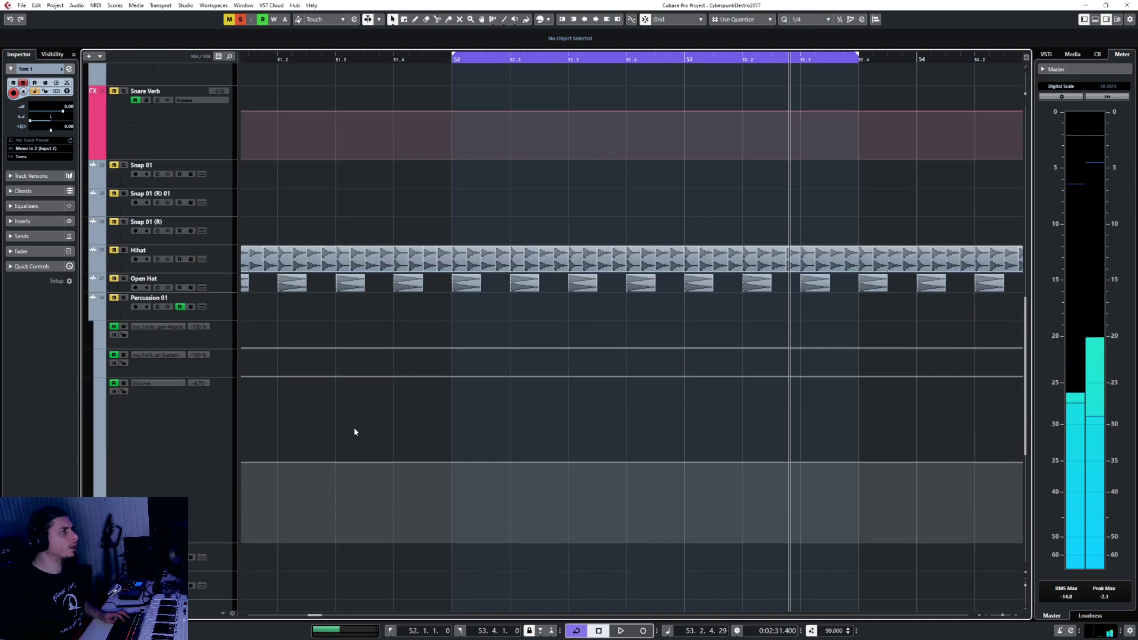
{"action": "scroll", "coordinate": [297, 334], "scroll_direction": "up", "scroll_amount": 10}
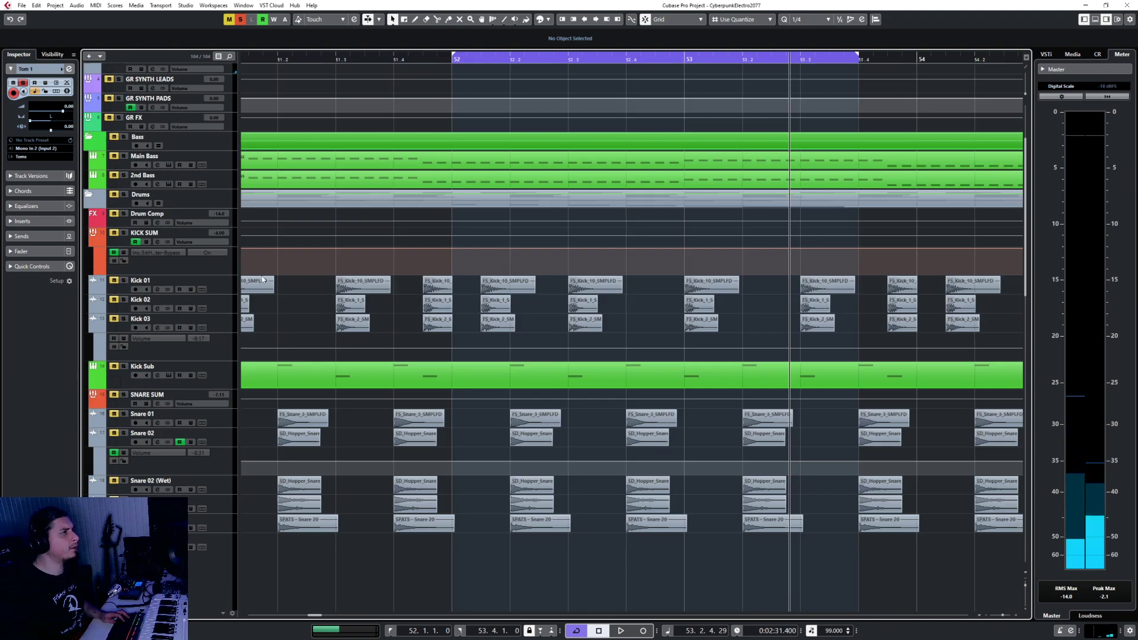
{"action": "scroll", "coordinate": [343, 311], "scroll_direction": "down", "scroll_amount": 10}
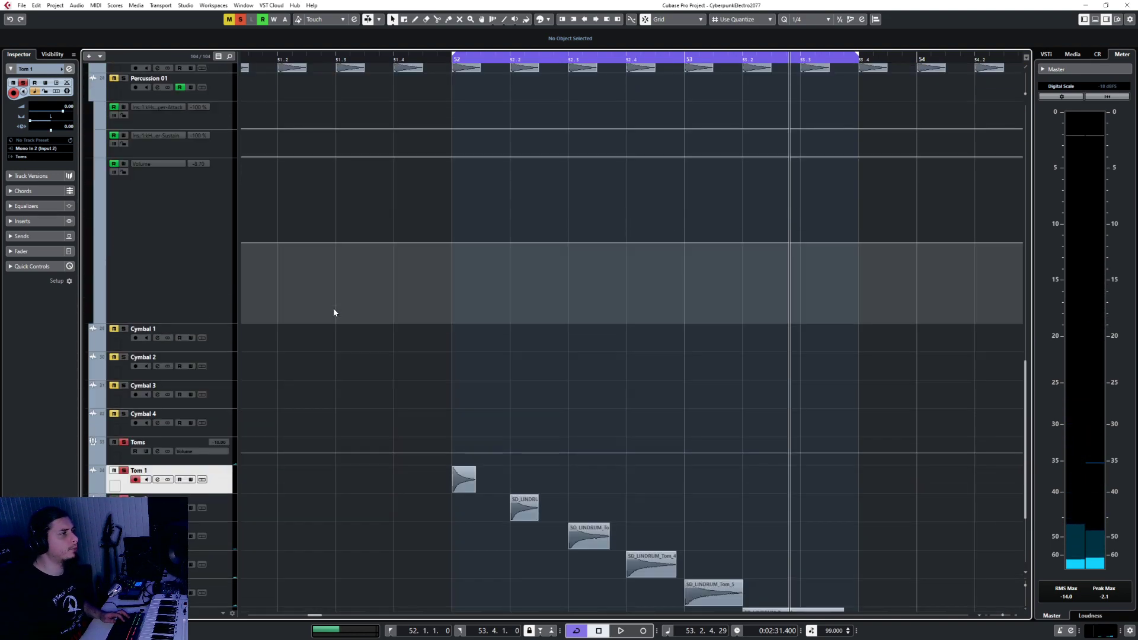
{"action": "left_click", "coordinate": [224, 462]}
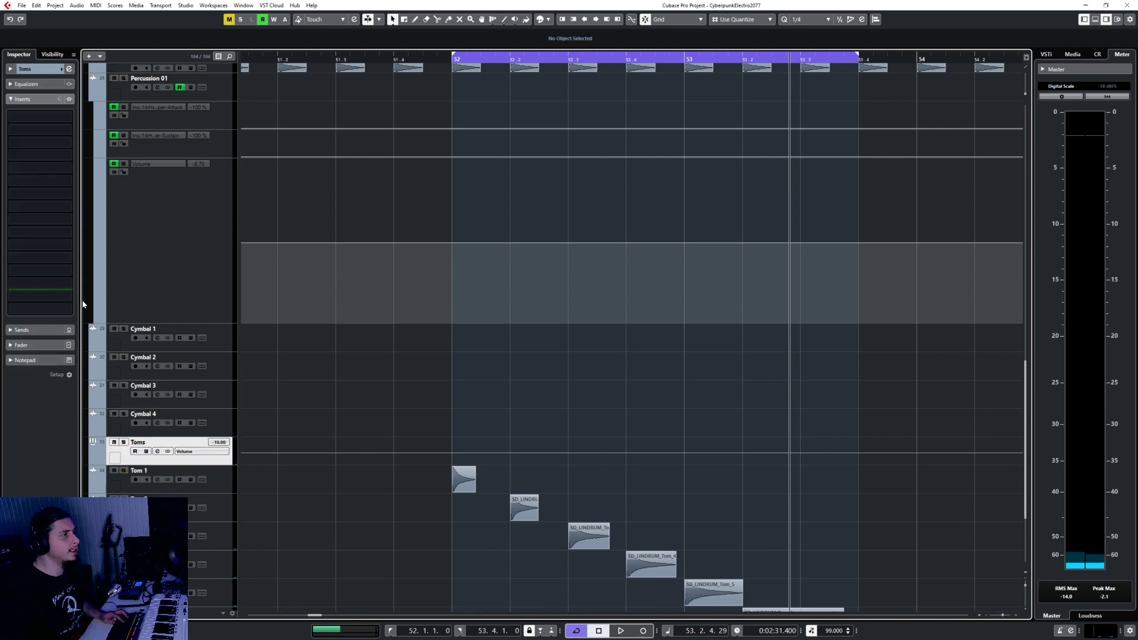
{"action": "left_click", "coordinate": [18, 100]}
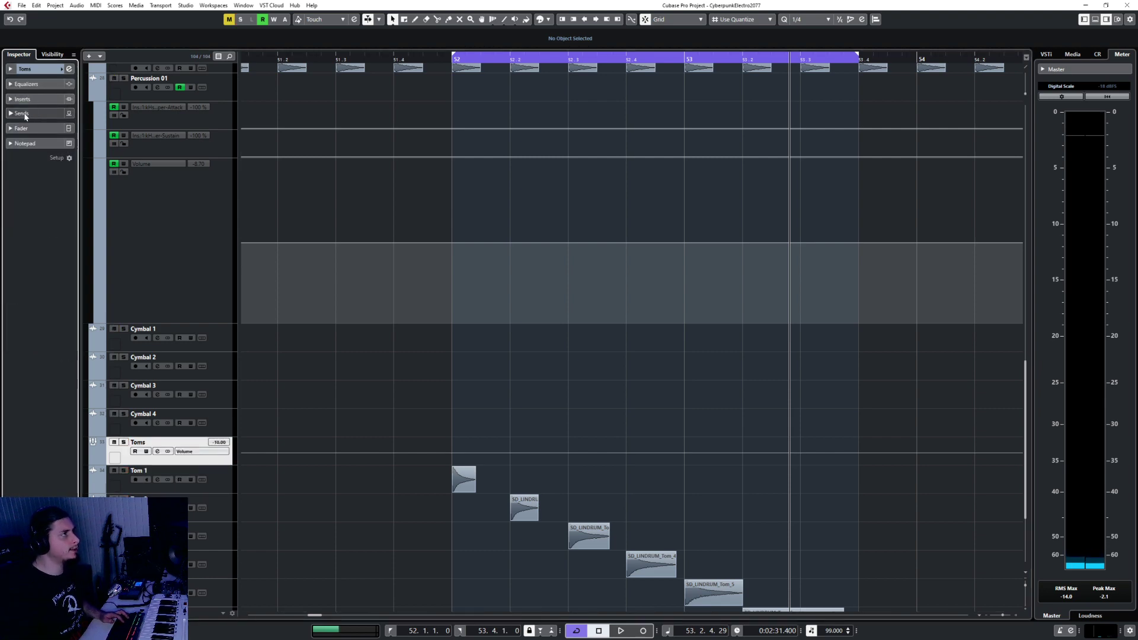
{"action": "left_click", "coordinate": [25, 114]}
{"action": "scroll", "coordinate": [366, 364], "scroll_direction": "up", "scroll_amount": 10}
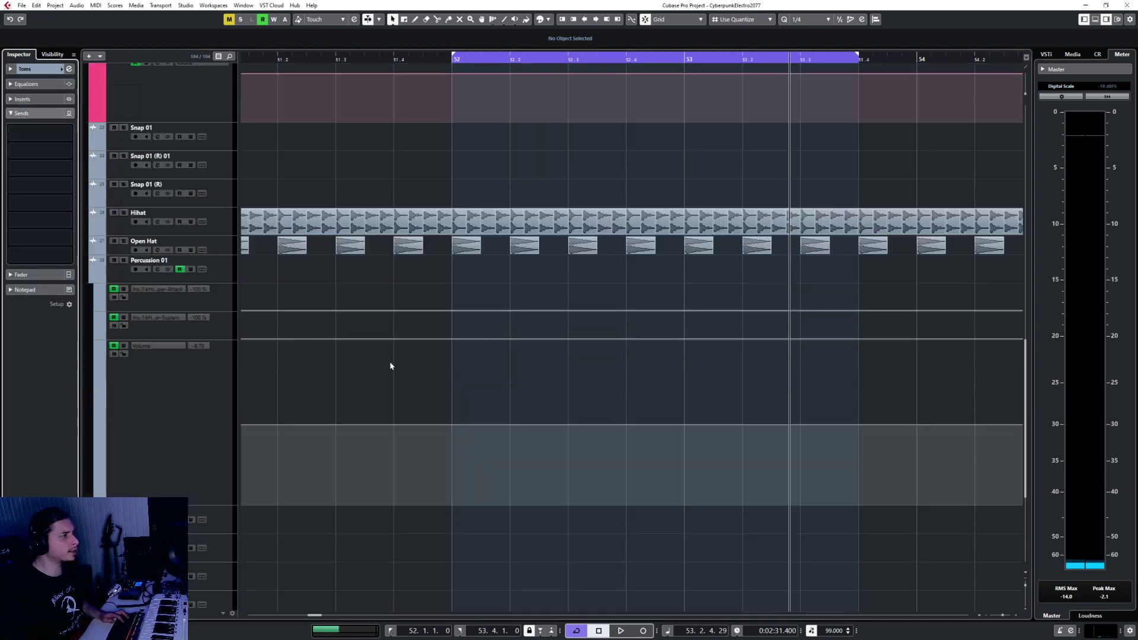
{"action": "scroll", "coordinate": [312, 355], "scroll_direction": "up", "scroll_amount": 3}
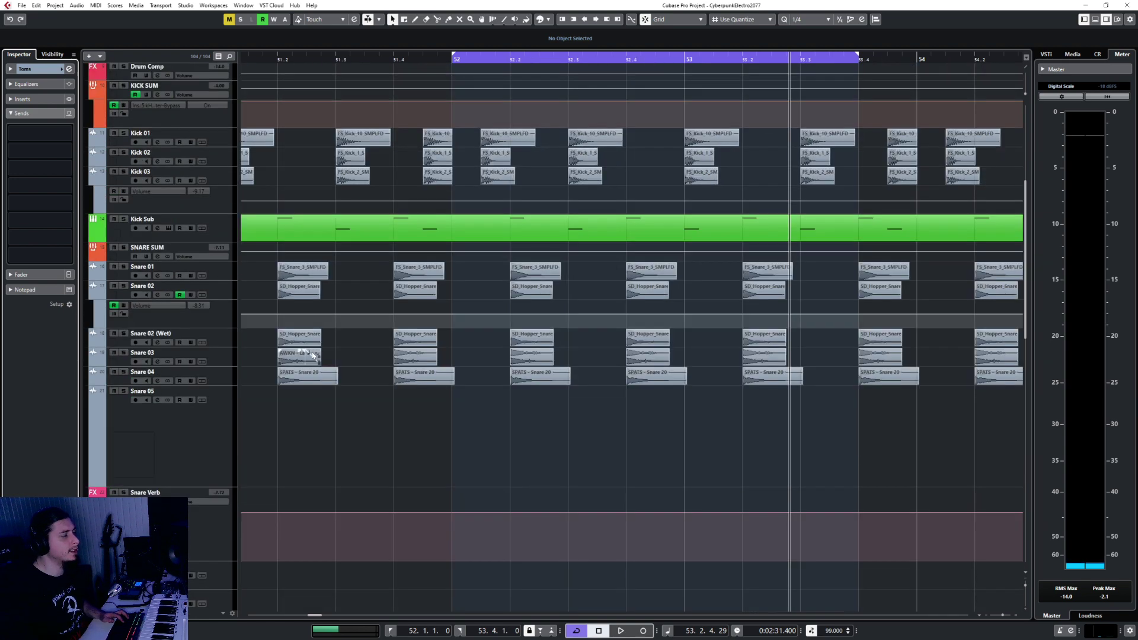
{"action": "scroll", "coordinate": [480, 468], "scroll_direction": "up", "scroll_amount": 6}
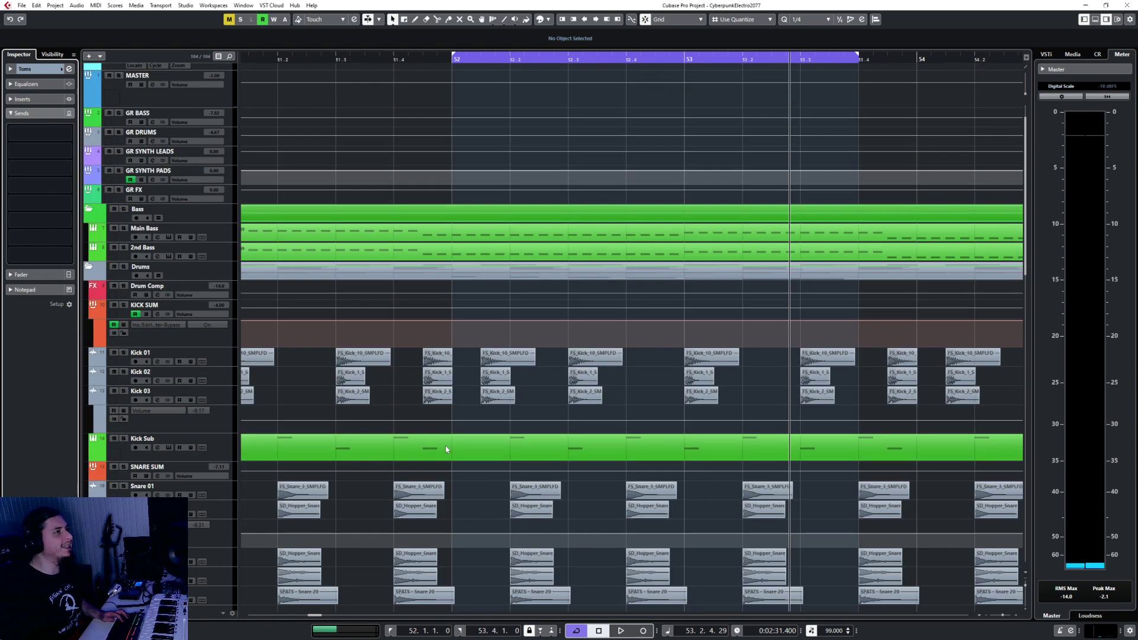
{"action": "left_click", "coordinate": [57, 135]}
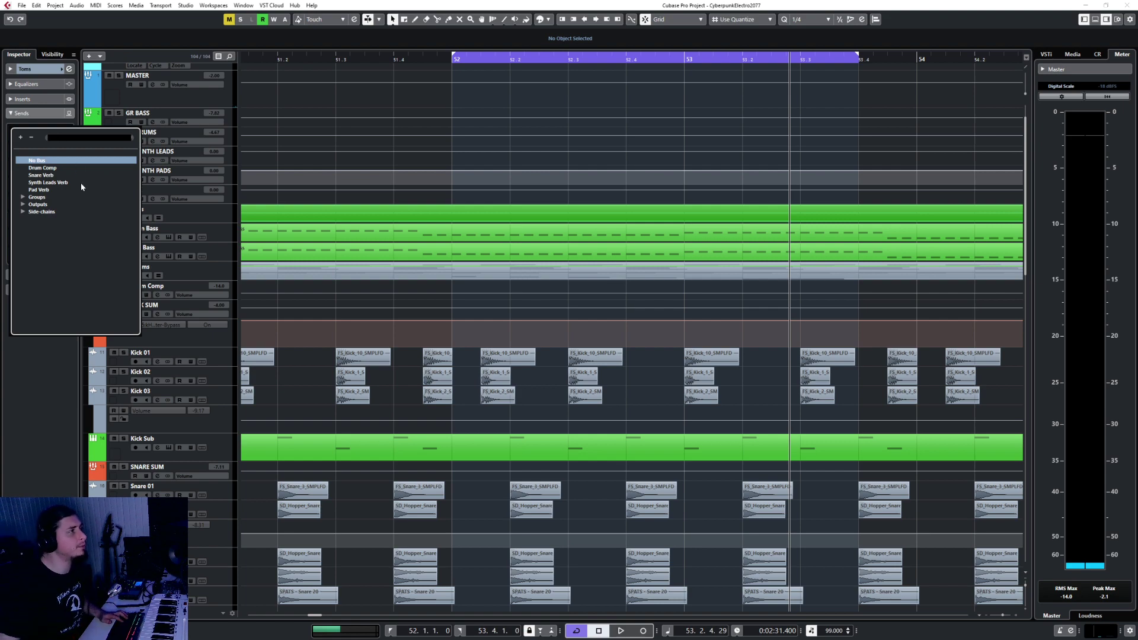
{"action": "left_click", "coordinate": [59, 168]}
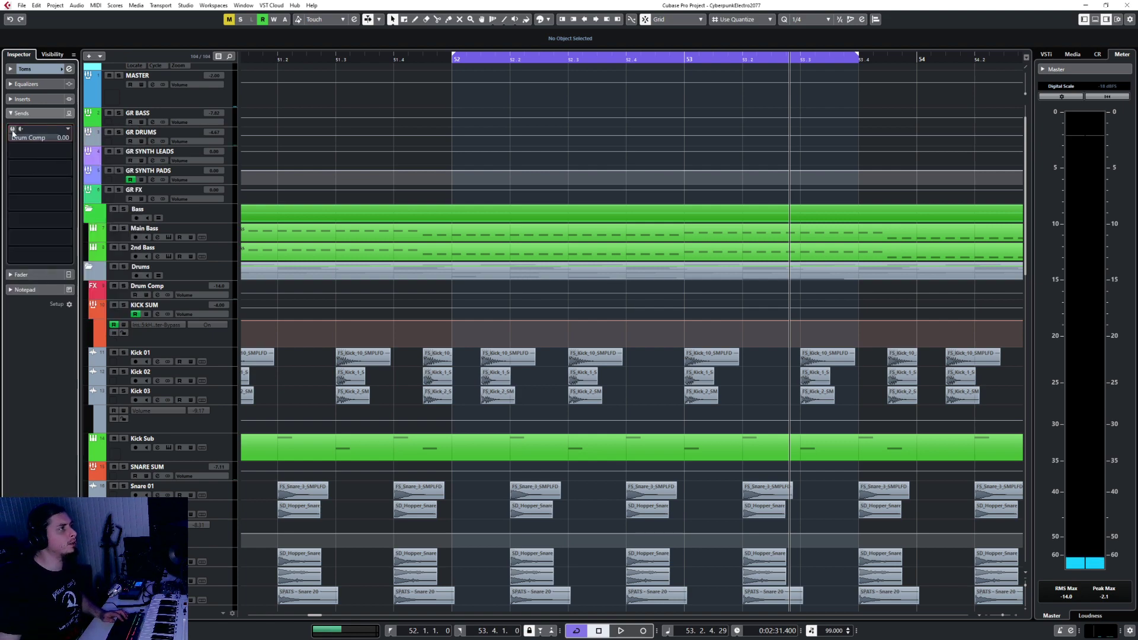
Step: Show the insert effects of the Drum Comp channel
{"action": "scroll", "coordinate": [449, 388], "scroll_direction": "down", "scroll_amount": 6}
{"action": "scroll", "coordinate": [433, 373], "scroll_direction": "up", "scroll_amount": 4}
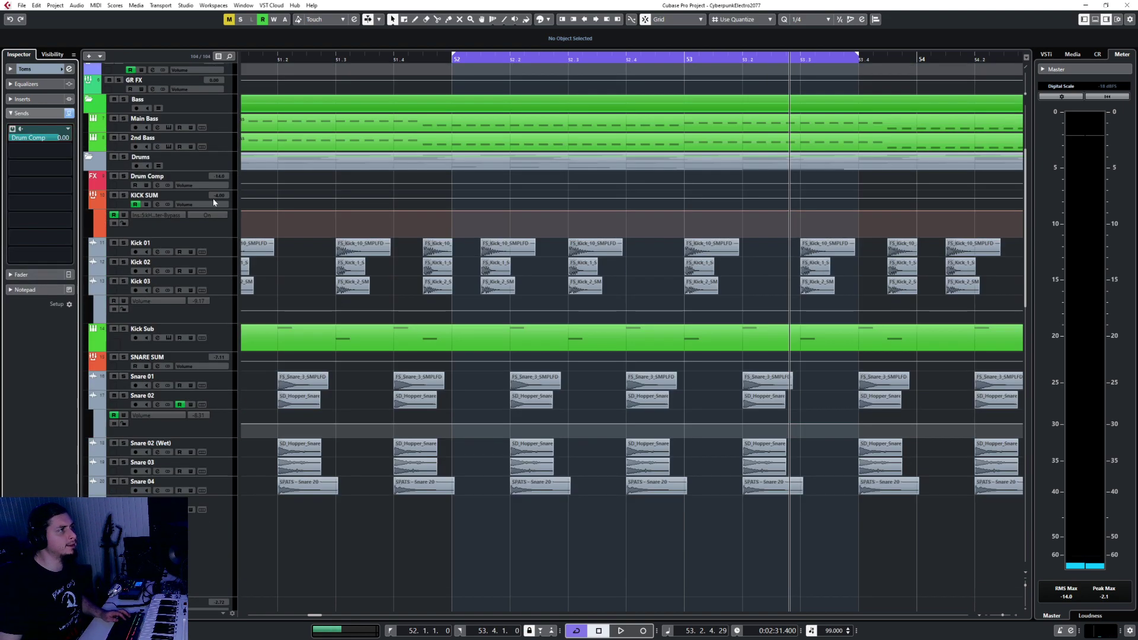
{"action": "left_click", "coordinate": [233, 186]}
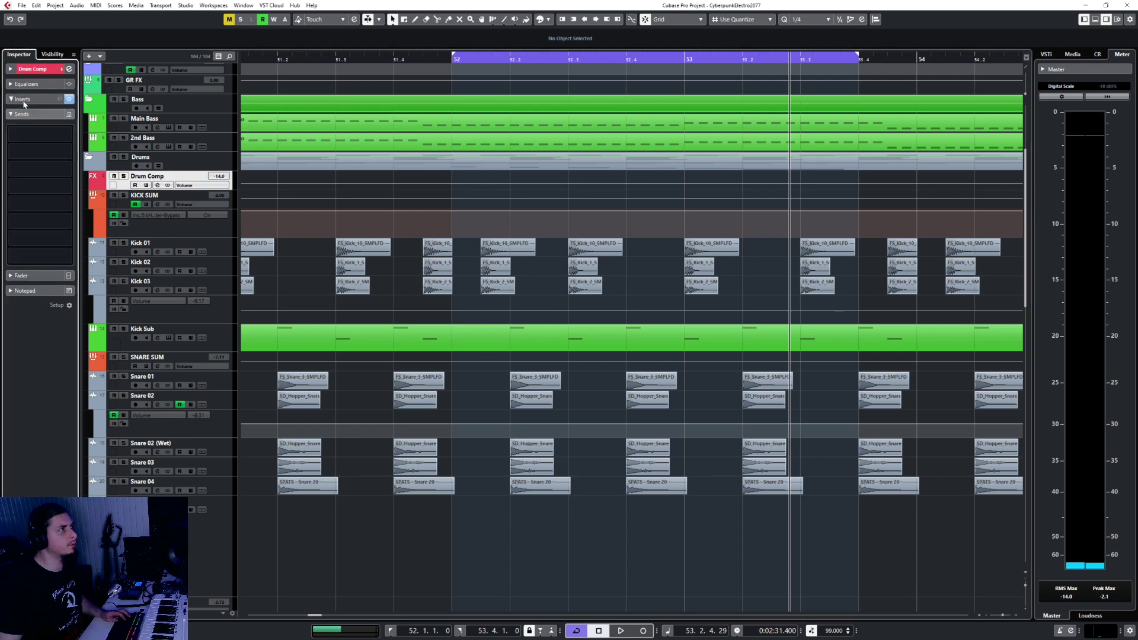
{"action": "left_click", "coordinate": [24, 99]}
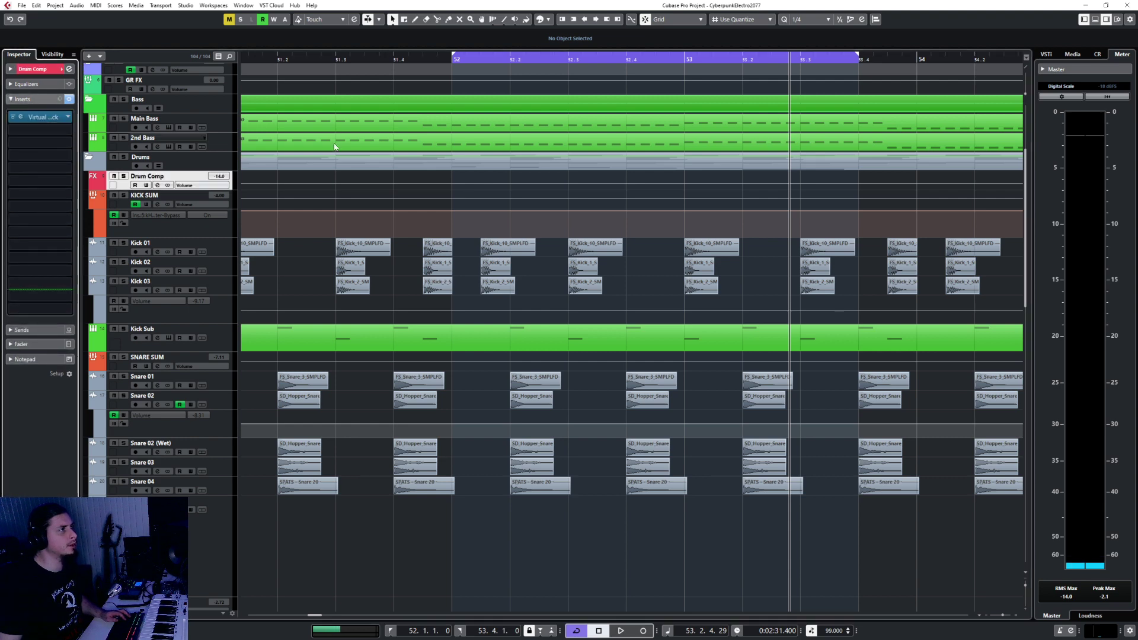
Step: Solo the Toms group and play the tom fill from bar 52
{"action": "left_click", "coordinate": [452, 58]}
{"action": "scroll", "coordinate": [446, 520], "scroll_direction": "down", "scroll_amount": 10}
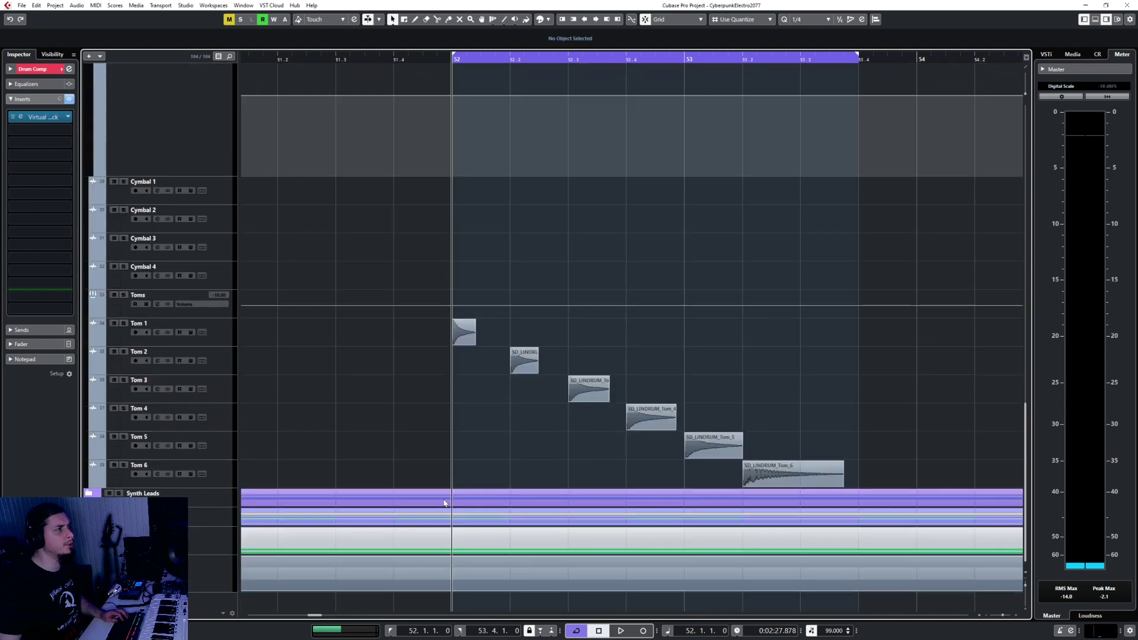
{"action": "left_click", "coordinate": [229, 303]}
{"action": "left_click", "coordinate": [231, 303]}
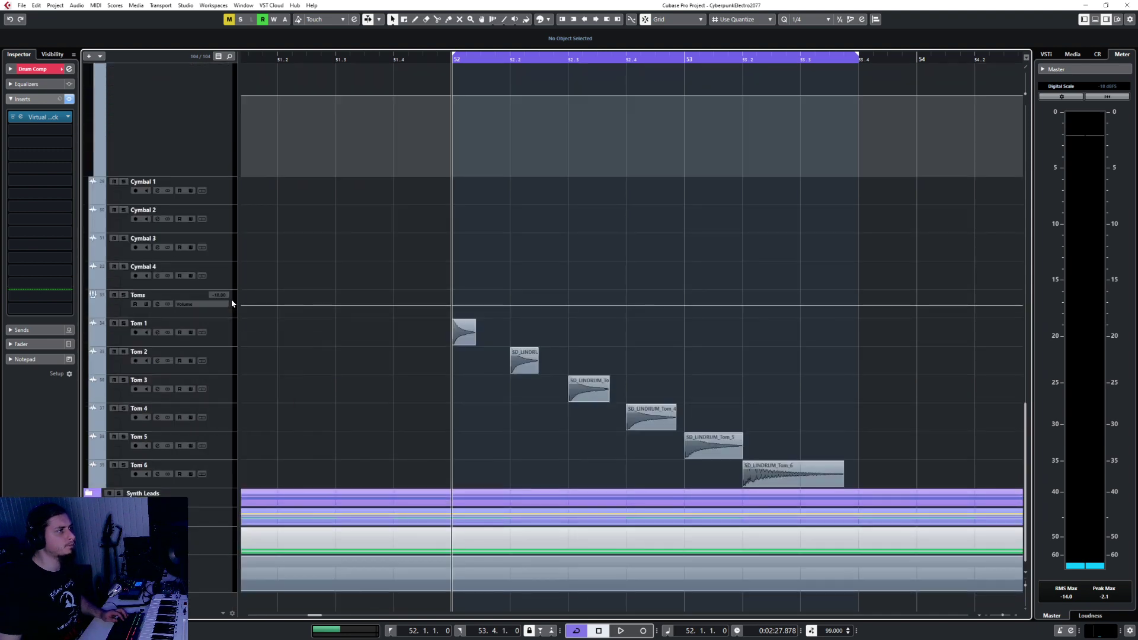
{"action": "left_click", "coordinate": [231, 303]}
{"action": "key", "text": "s"}
{"action": "key", "text": "space"}
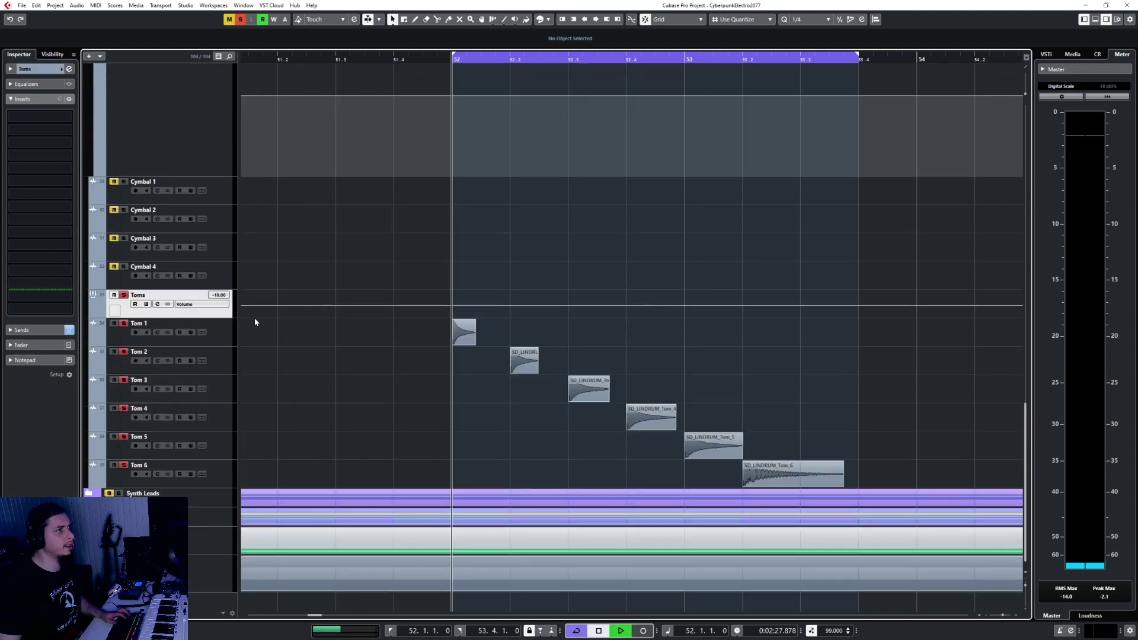
Step: Insert the Frequency EQ in the first insert slot of the Tom 1 channel in the MixConsole
{"action": "left_click", "coordinate": [54, 113]}
{"action": "key", "text": "F3"}
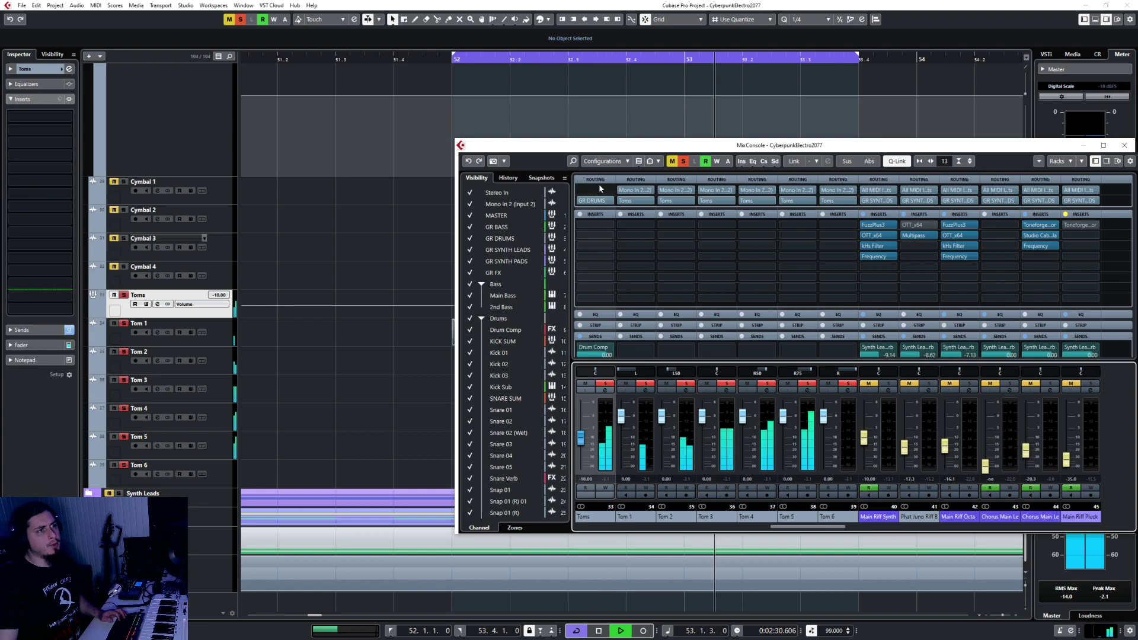
{"action": "left_click", "coordinate": [584, 226]}
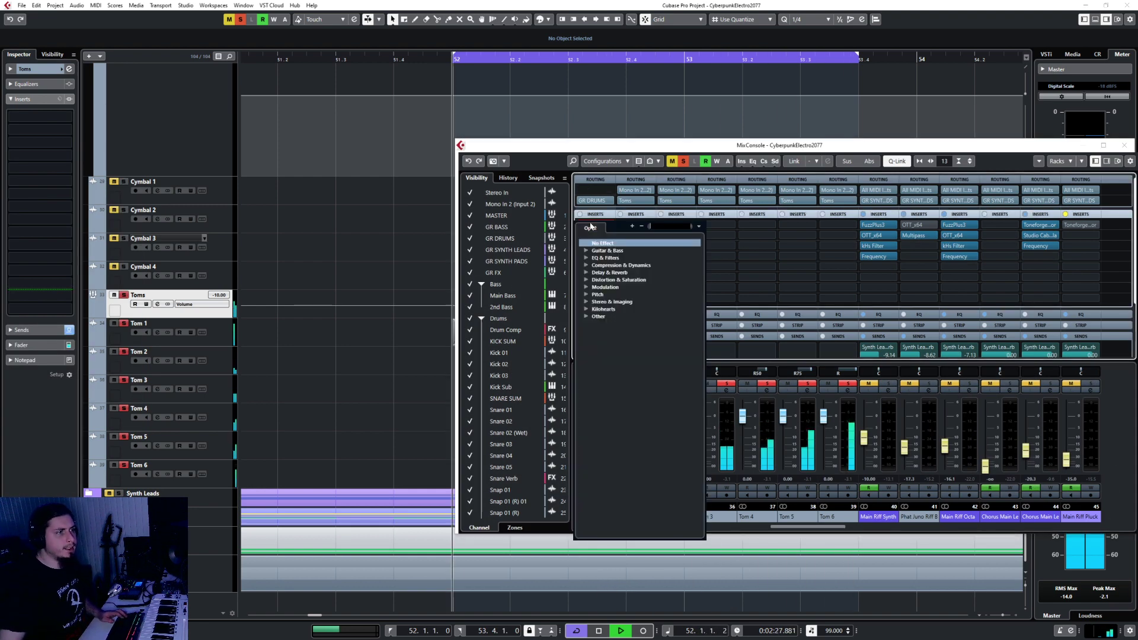
{"action": "left_click", "coordinate": [730, 224]}
{"action": "left_click", "coordinate": [642, 226]}
{"action": "type", "text": "freq"}
{"action": "key", "text": "Return"}
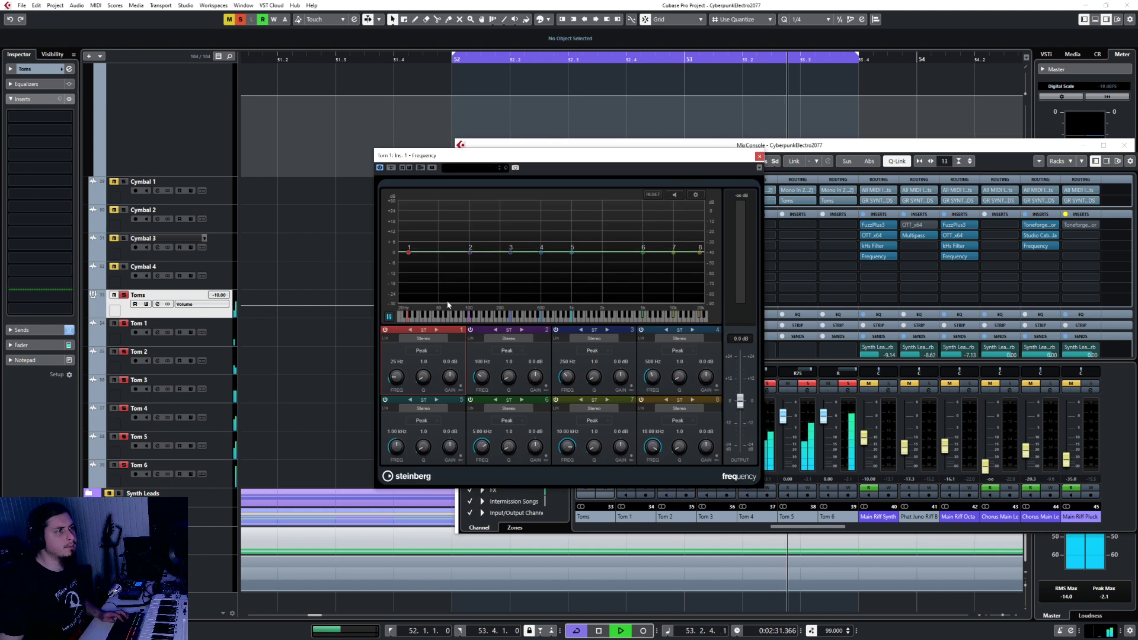
Step: Set band 1 of Tom 1's Frequency EQ to a Cut 24 low cut at about 251 Hz
{"action": "left_click", "coordinate": [422, 350]}
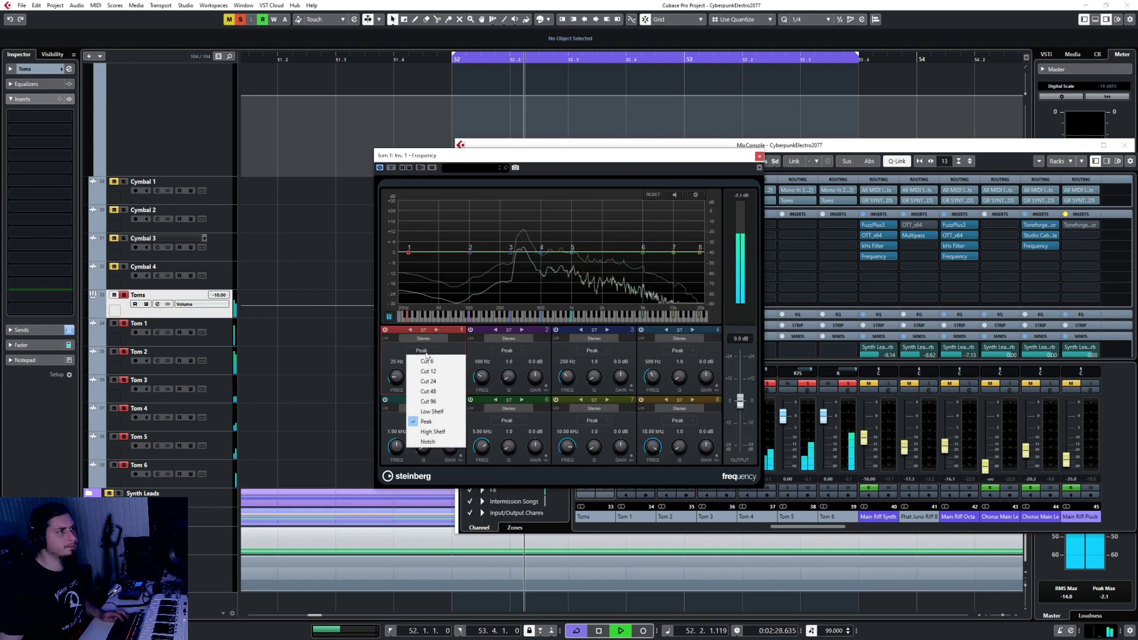
{"action": "left_click", "coordinate": [428, 381]}
{"action": "left_click_drag", "start_coordinate": [400, 380], "coordinate": [406, 371]}
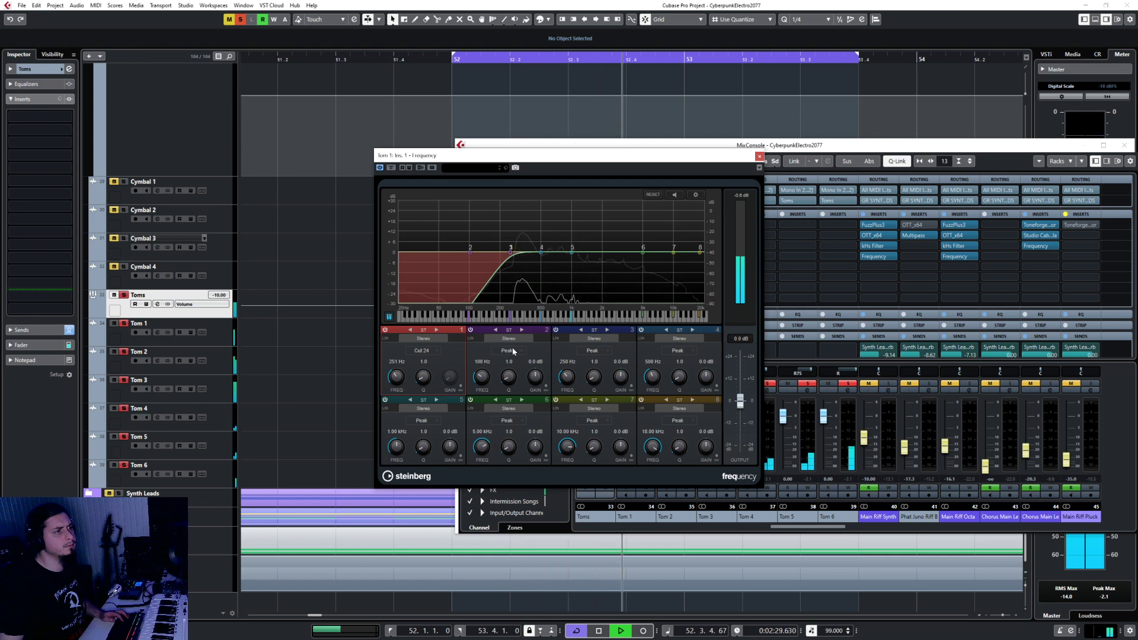
Step: Dip Tom 1's EQ about 8.2 dB at 507 Hz and 17 dB at 1.08 kHz, and disable bands 5 to 8
{"action": "left_click_drag", "start_coordinate": [470, 252], "coordinate": [622, 251]}
{"action": "left_click", "coordinate": [386, 399]}
{"action": "left_click", "coordinate": [471, 400]}
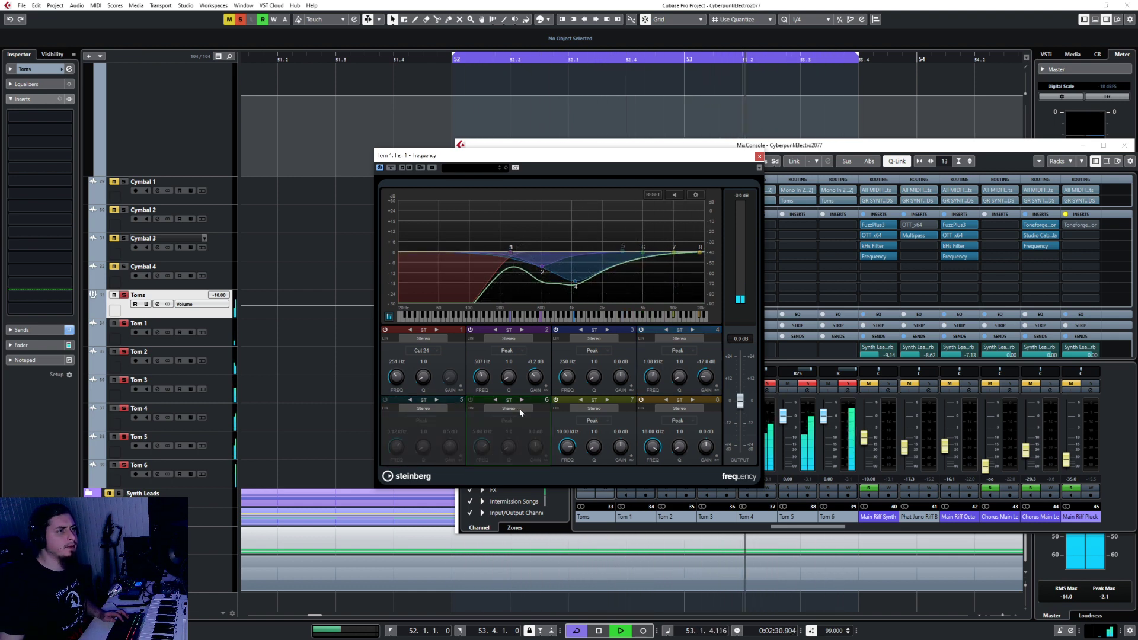
{"action": "left_click", "coordinate": [556, 399]}
{"action": "left_click", "coordinate": [640, 400]}
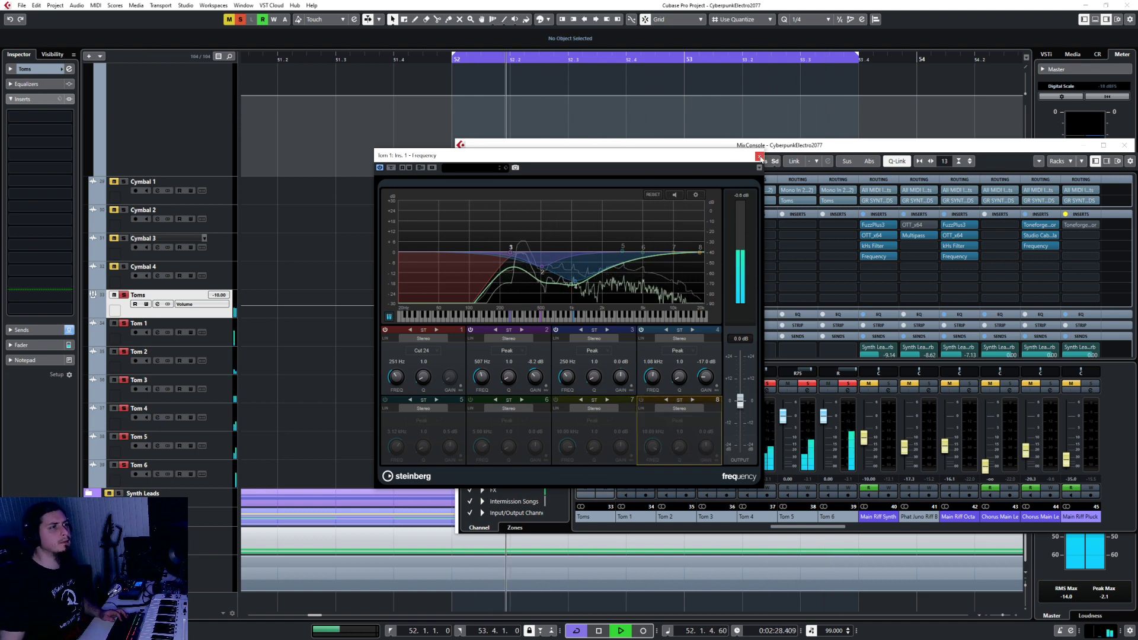
Step: Lower Tom 1's low cut and soften the dips to about -1.3 dB at 523 Hz and -12.7 dB at 1.04 kHz
{"action": "left_click_drag", "start_coordinate": [511, 256], "coordinate": [573, 276]}
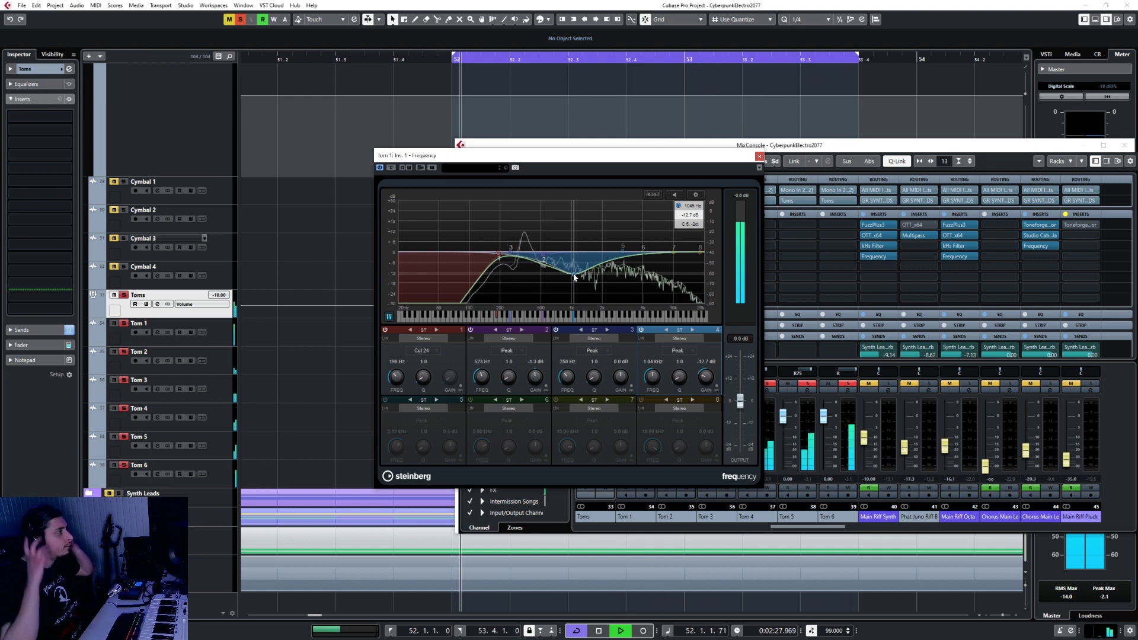
{"action": "left_click", "coordinate": [760, 156]}
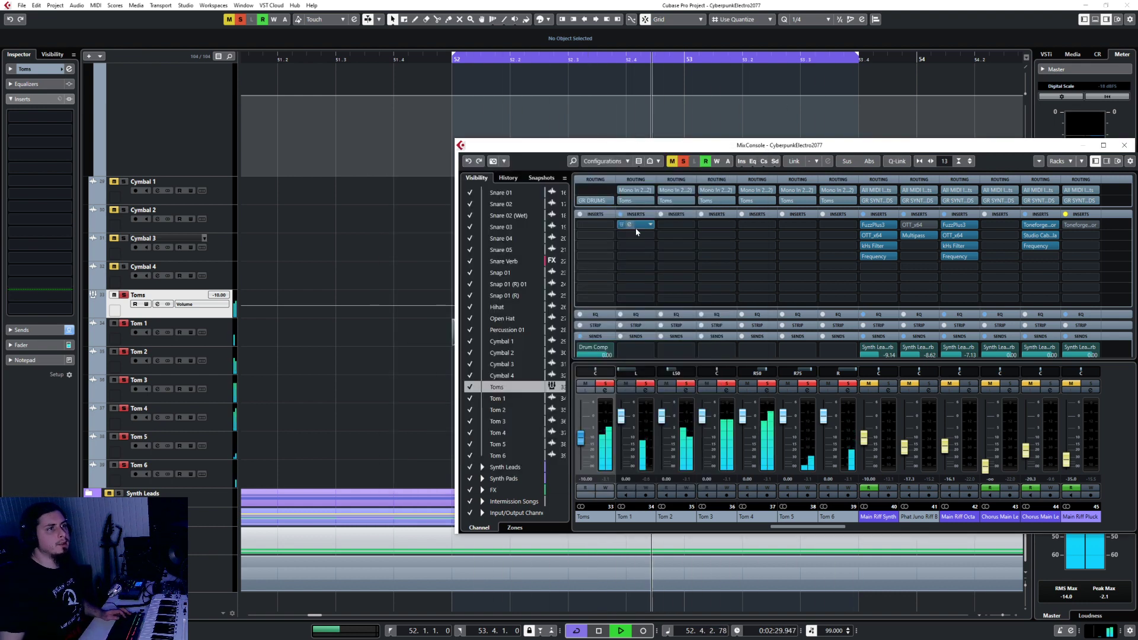
Step: Copy Tom 1's Frequency EQ to Tom 2, setting its low cut to about 168 Hz and band 2 to about 387 Hz
{"action": "left_click_drag", "start_coordinate": [636, 232], "coordinate": [674, 228]}
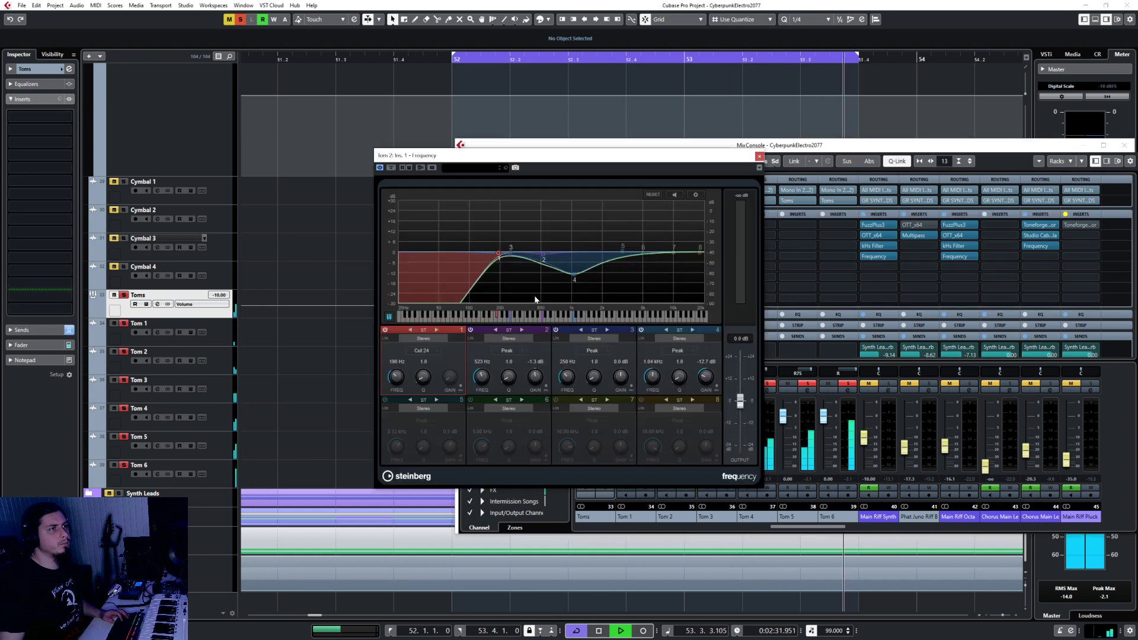
{"action": "left_click_drag", "start_coordinate": [396, 376], "coordinate": [396, 378]}
{"action": "left_click_drag", "start_coordinate": [486, 378], "coordinate": [518, 382]}
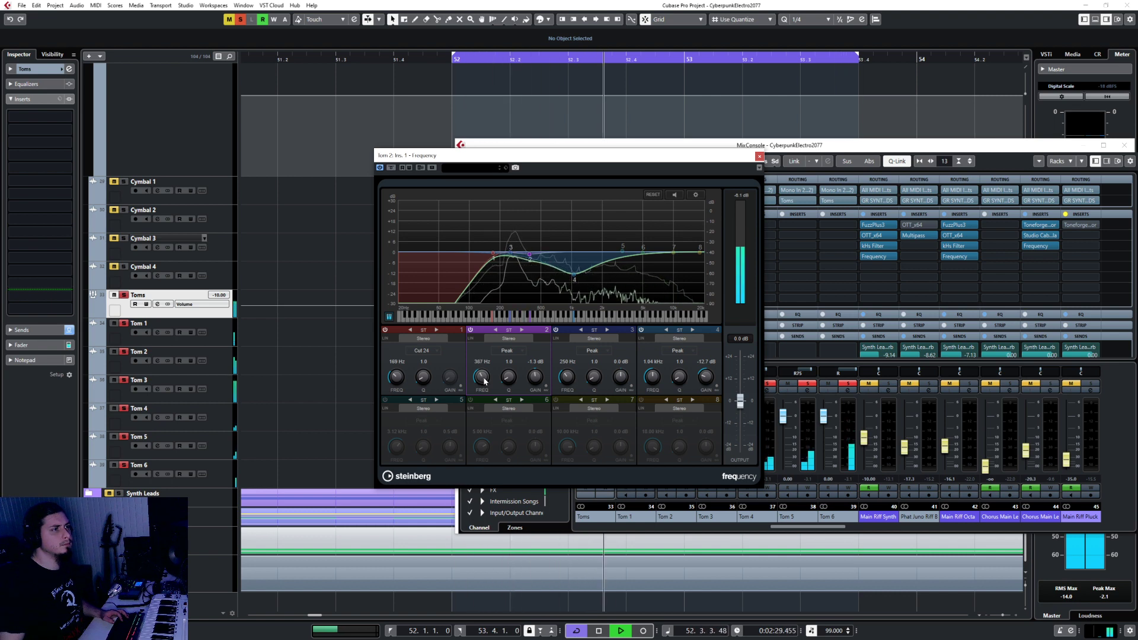
Step: Disable band 3 of Tom 2's EQ and move the band 4 dip to about 641 Hz
{"action": "left_click_drag", "start_coordinate": [572, 380], "coordinate": [577, 376]}
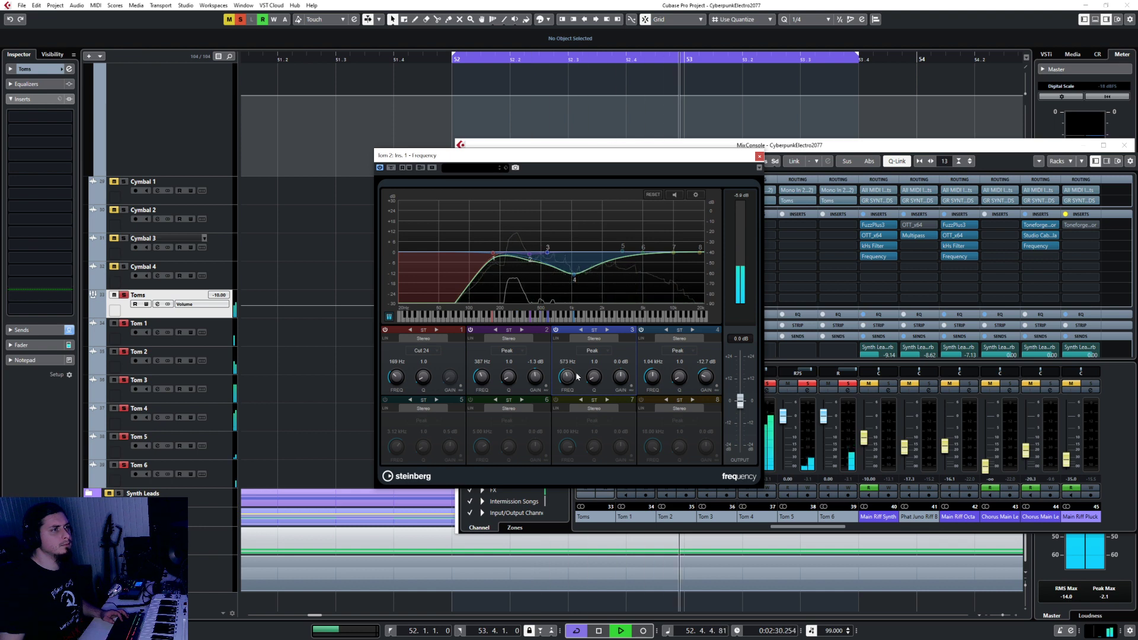
{"action": "left_click", "coordinate": [556, 330]}
{"action": "left_click_drag", "start_coordinate": [651, 374], "coordinate": [652, 384]}
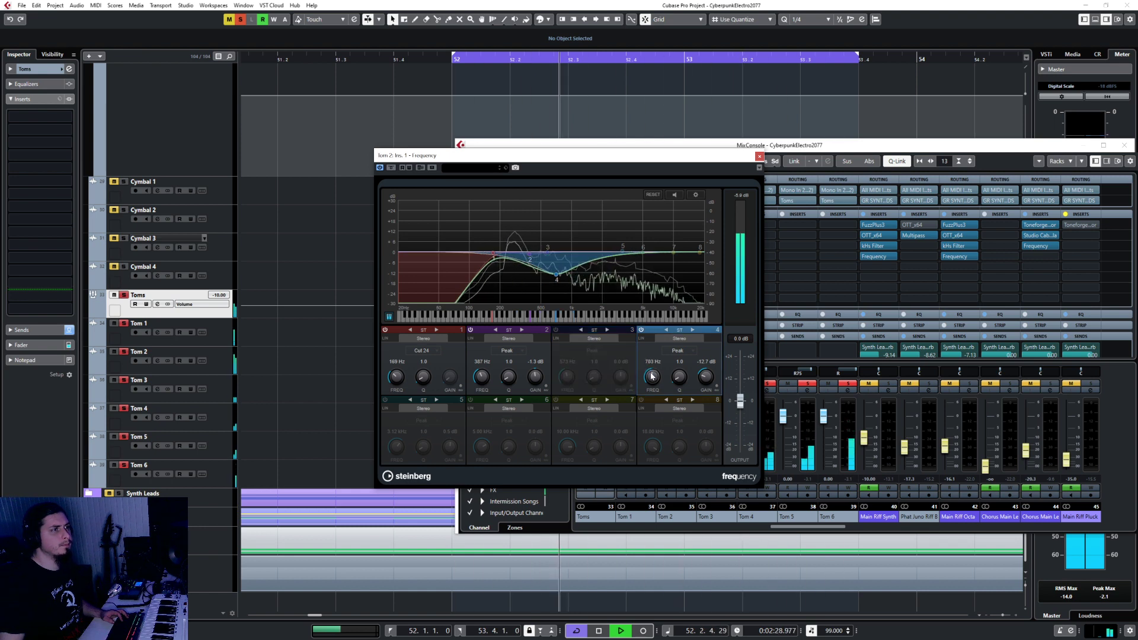
{"action": "left_click", "coordinate": [760, 156]}
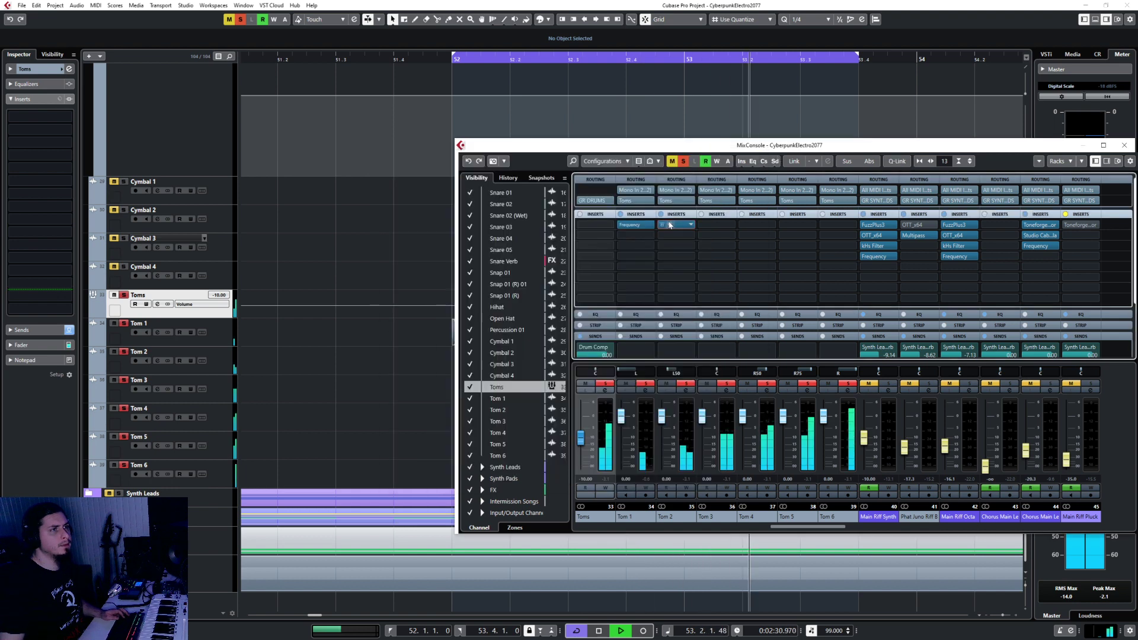
Step: Copy Tom 2's Frequency EQ to Tom 3 and lower its low cut to about 117 Hz
{"action": "left_click_drag", "start_coordinate": [675, 224], "coordinate": [716, 224]}
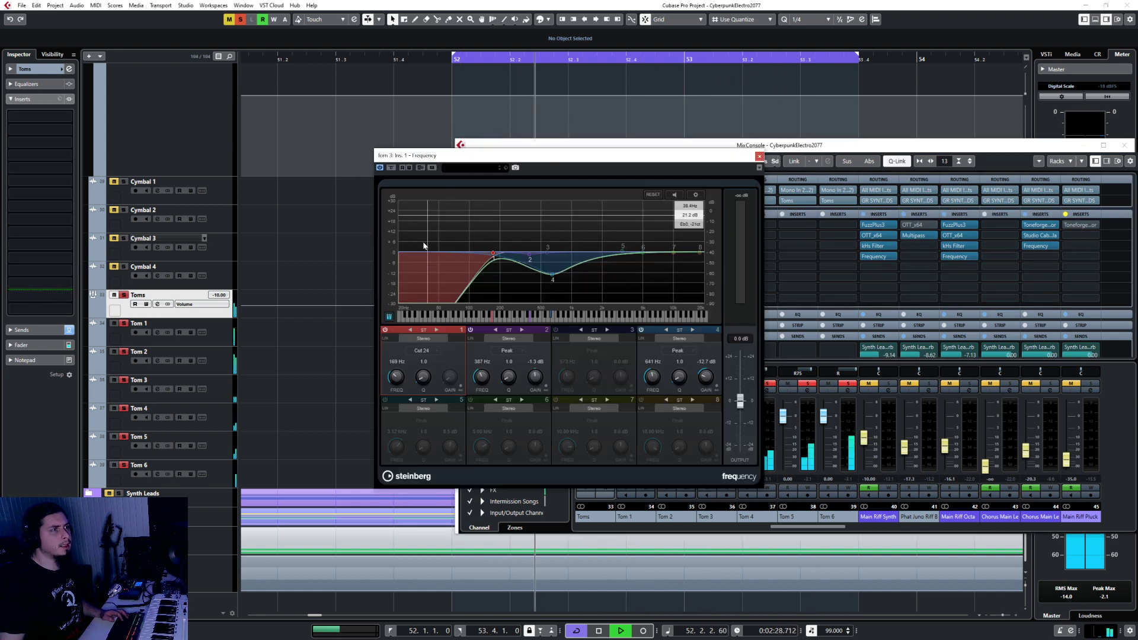
{"action": "left_click_drag", "start_coordinate": [397, 374], "coordinate": [401, 379]}
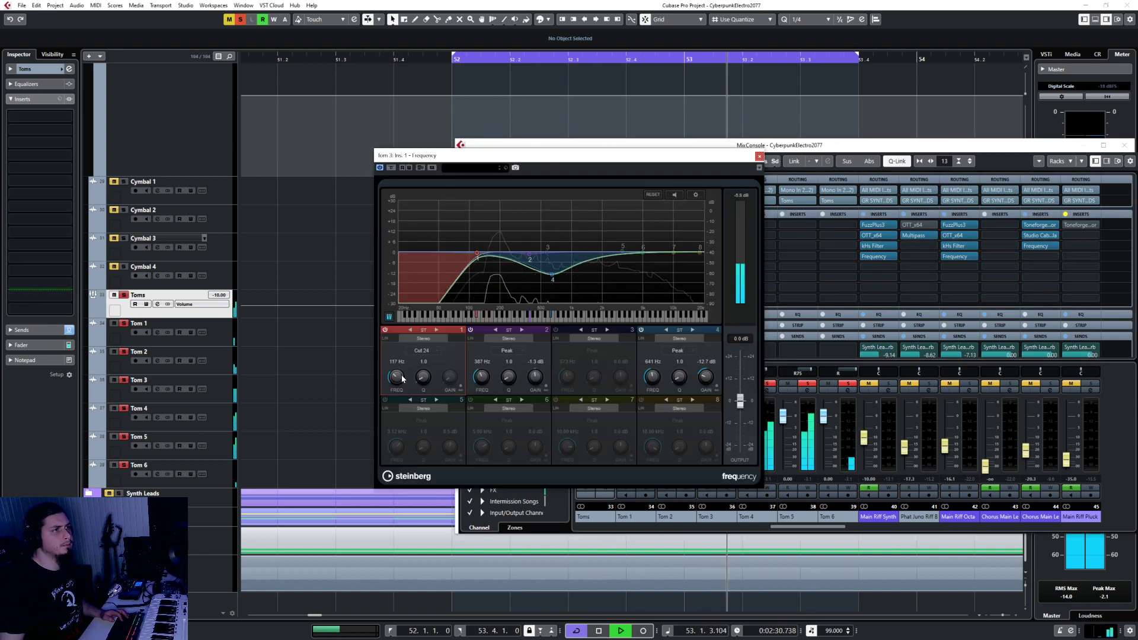
Step: On Tom 3's Frequency EQ, move band 2 to 238 Hz with a slightly deeper cut and move band 4 to 434 Hz
{"action": "left_click_drag", "start_coordinate": [481, 374], "coordinate": [538, 380]}
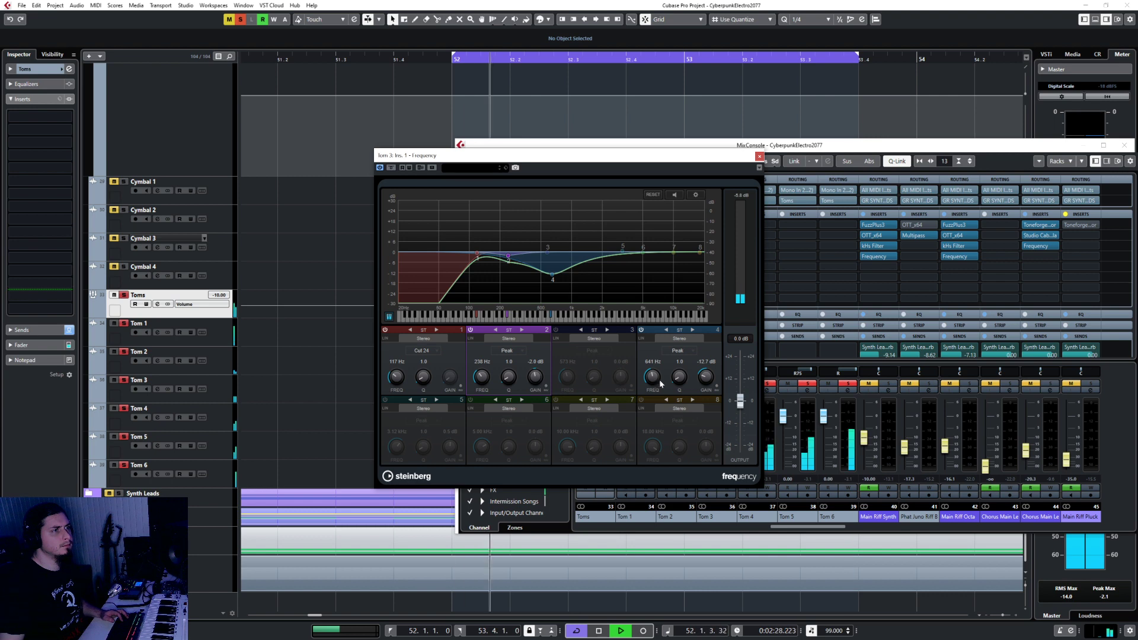
{"action": "left_click_drag", "start_coordinate": [664, 377], "coordinate": [657, 377]}
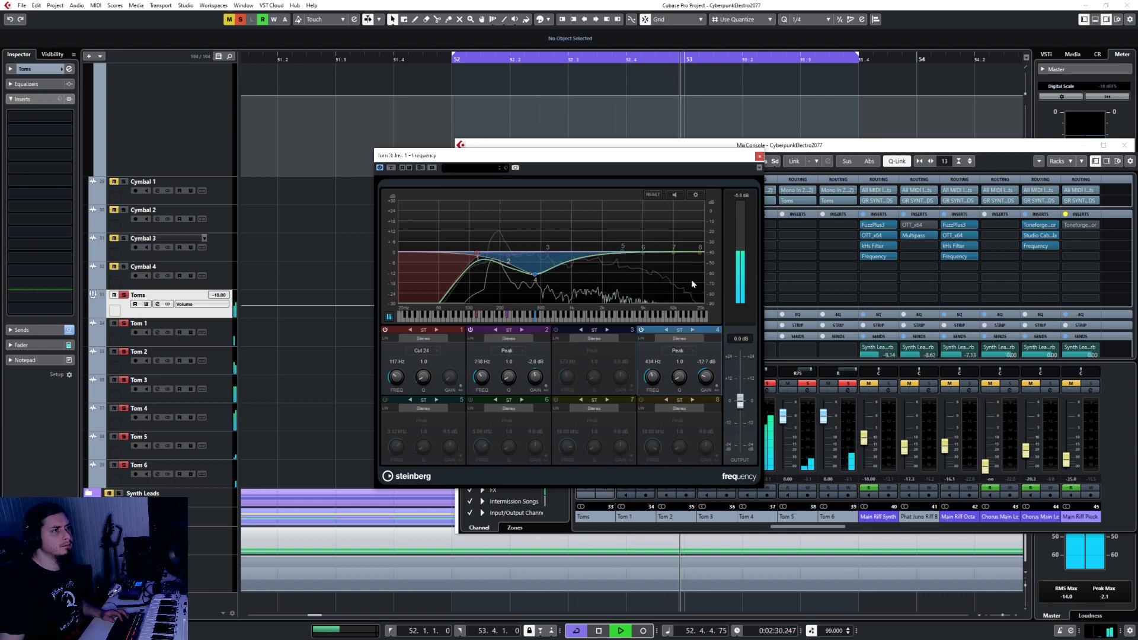
{"action": "left_click", "coordinate": [759, 156]}
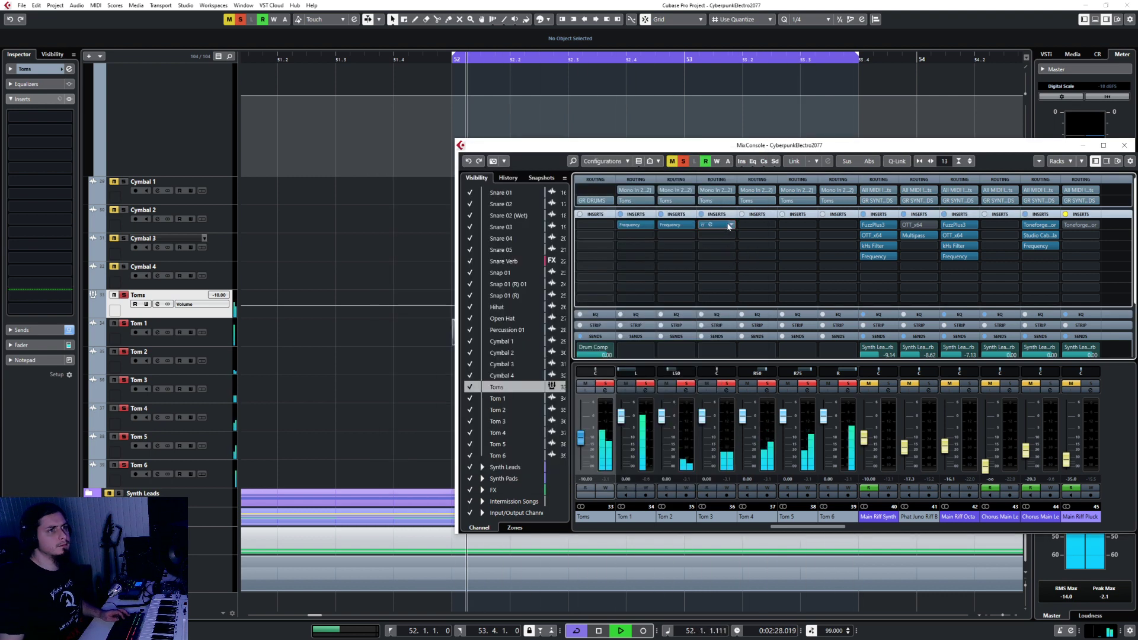
Step: Copy the Frequency EQ from Tom 3 to Tom 4, setting band 2 to 212 Hz and band 4 to 285 Hz
{"action": "left_click_drag", "start_coordinate": [762, 227], "coordinate": [756, 225]}
{"action": "left_click", "coordinate": [752, 224]}
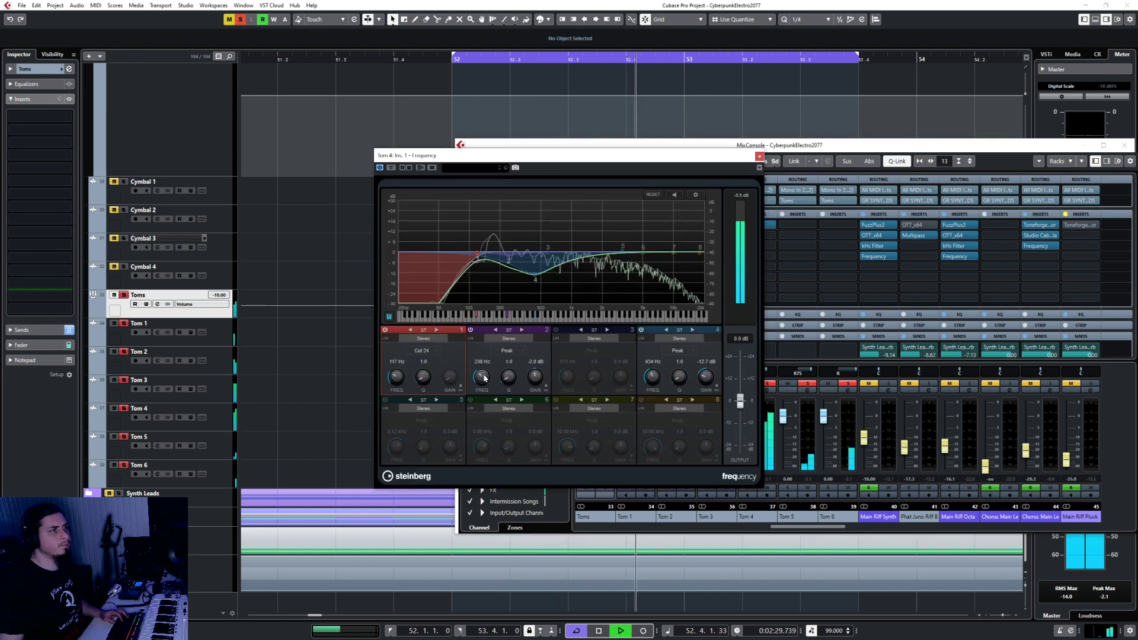
{"action": "left_click_drag", "start_coordinate": [482, 375], "coordinate": [482, 377]}
{"action": "left_click_drag", "start_coordinate": [653, 372], "coordinate": [655, 380]}
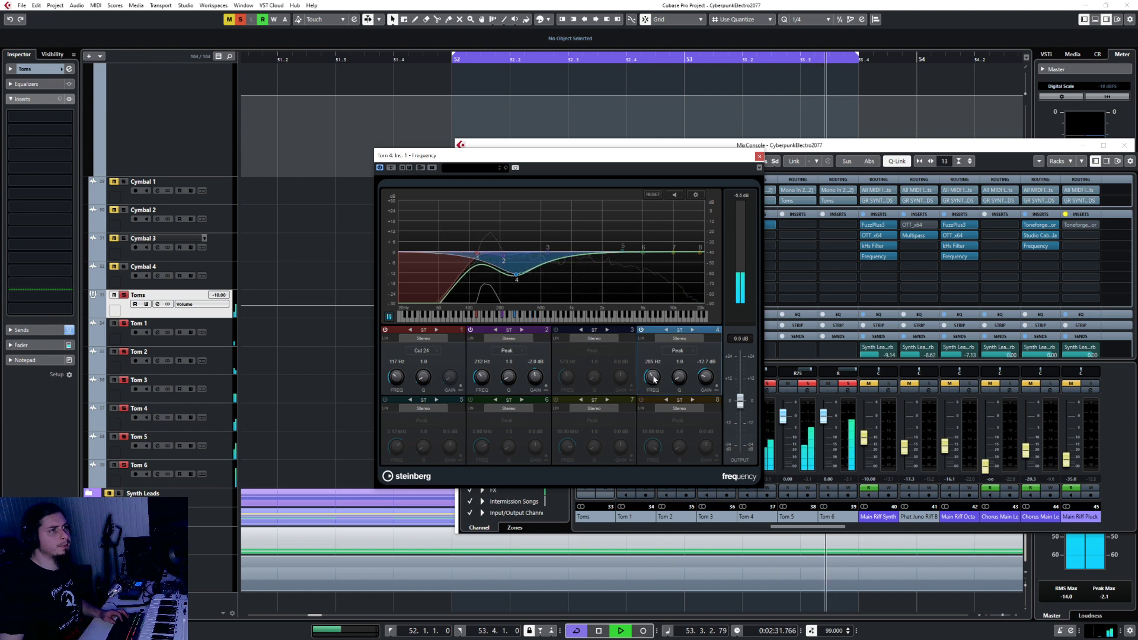
{"action": "left_click", "coordinate": [760, 157]}
Step: Copy Tom 4's EQ to Tom 5, retune band 1 to 88 Hz and band 4 to 301 Hz, and cut 9.3 dB at 679 Hz with band 3
{"action": "left_click_drag", "start_coordinate": [764, 225], "coordinate": [797, 226]}
{"action": "left_click", "coordinate": [792, 226]}
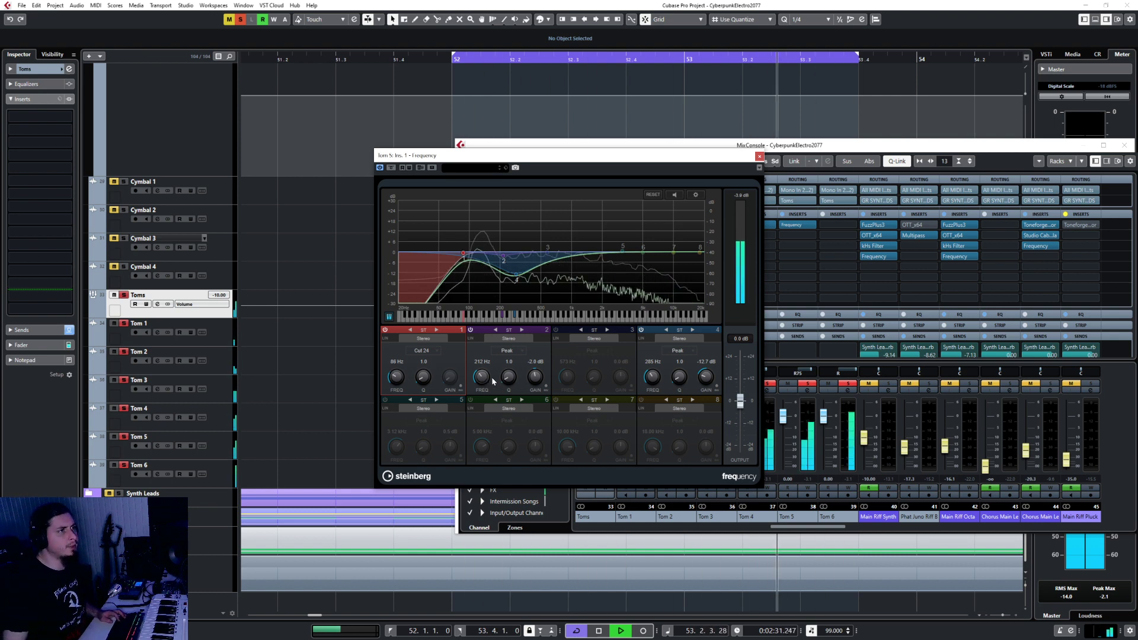
{"action": "left_click_drag", "start_coordinate": [652, 378], "coordinate": [653, 377]}
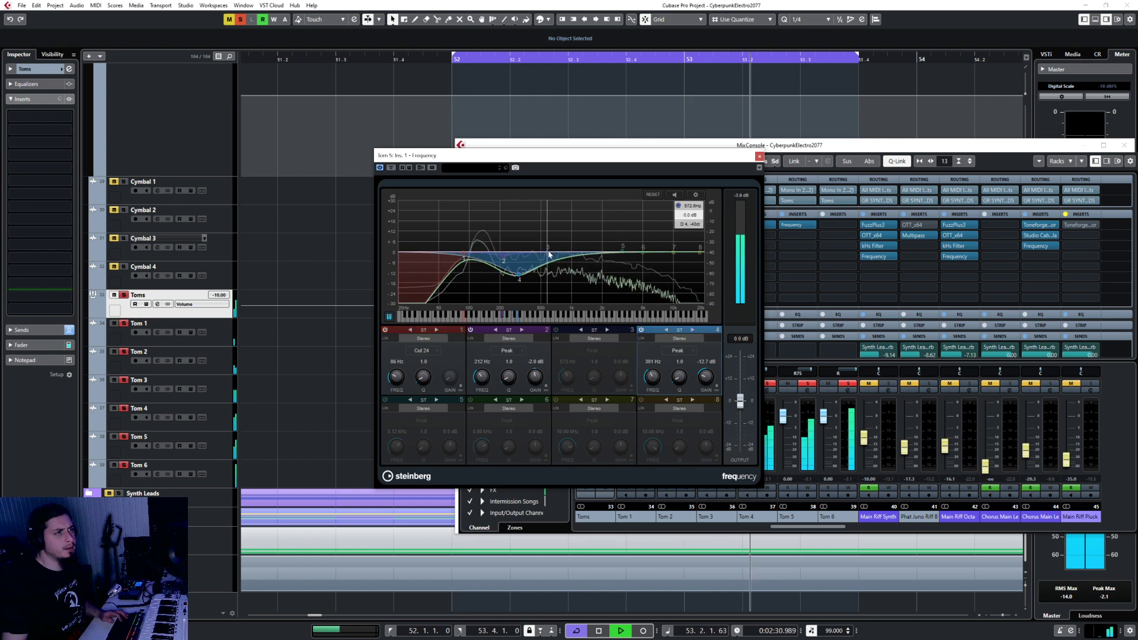
{"action": "left_click_drag", "start_coordinate": [547, 254], "coordinate": [556, 271]}
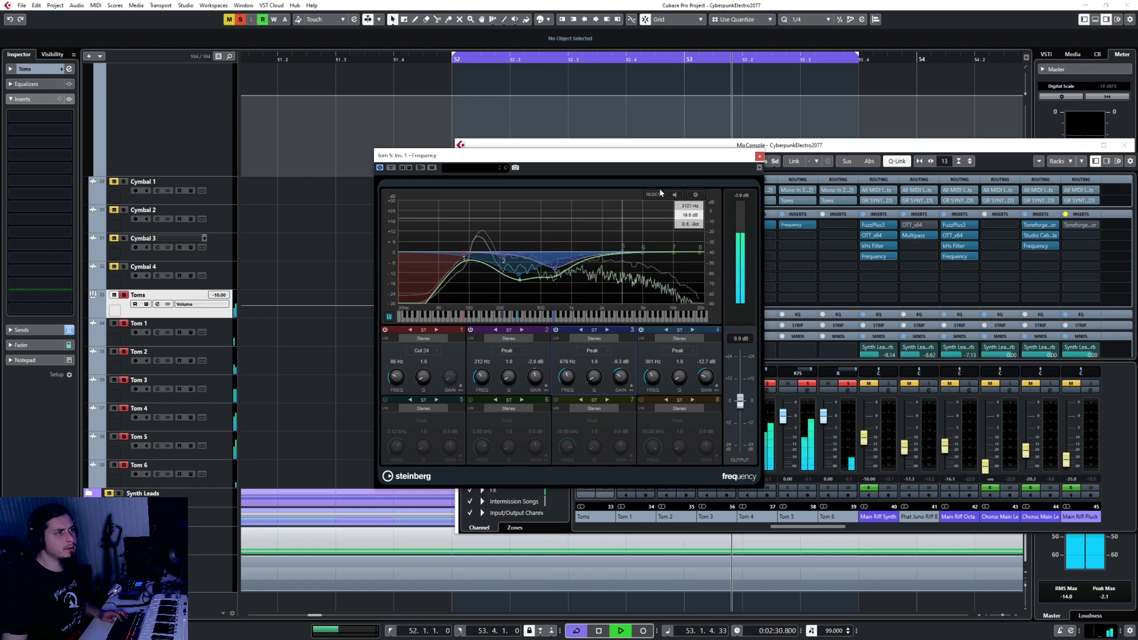
{"action": "left_click", "coordinate": [801, 224]}
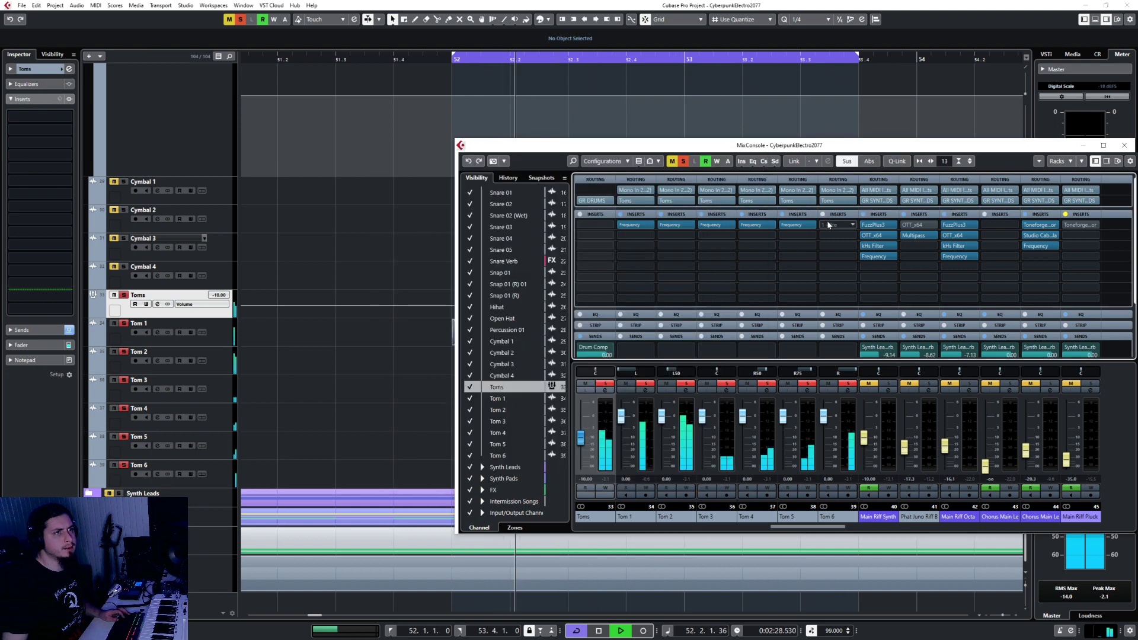
Step: Copy Tom 5's EQ to Tom 6, setting band 1 to 63 Hz, band 2 to 71 Hz with a deeper cut, and band 4 to 228 Hz
{"action": "left_click_drag", "start_coordinate": [803, 225], "coordinate": [829, 225]}
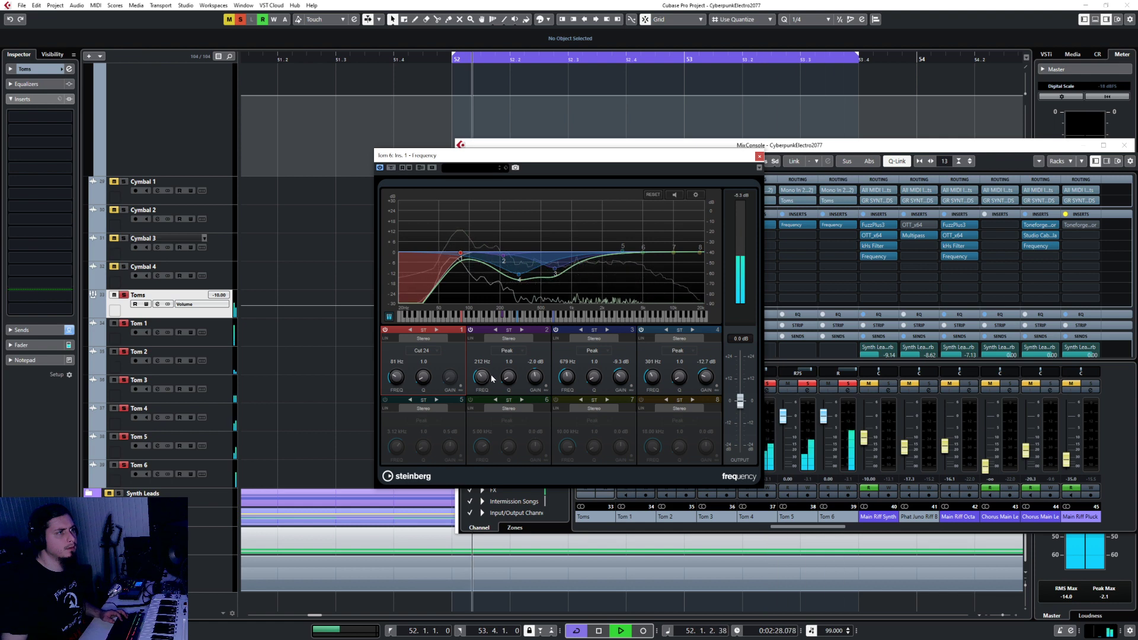
{"action": "left_click_drag", "start_coordinate": [482, 376], "coordinate": [482, 385]}
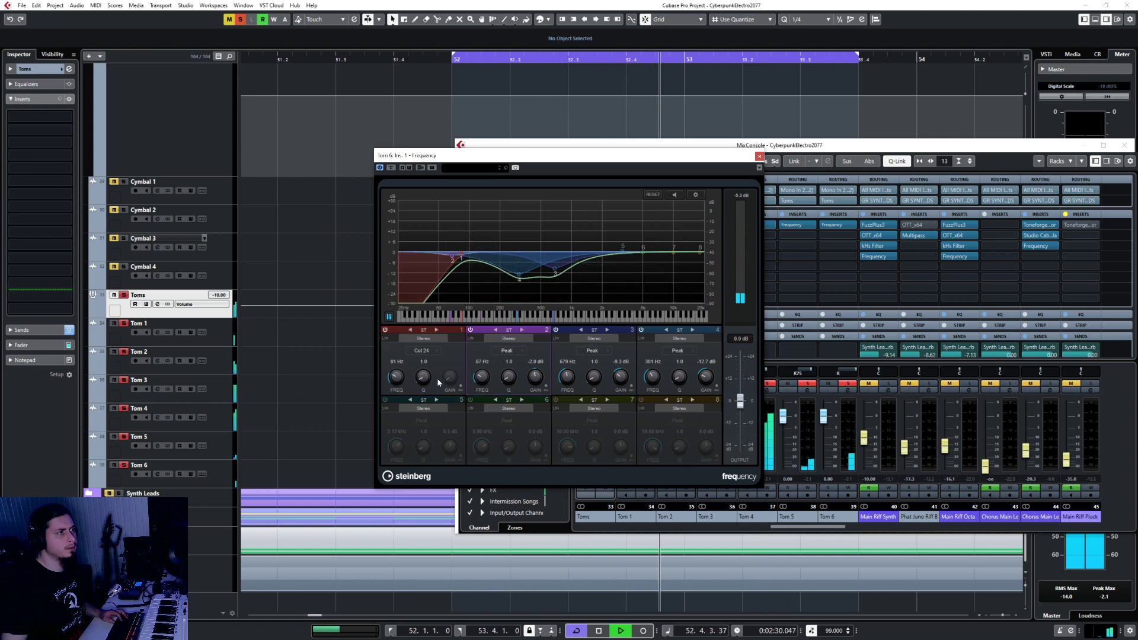
{"action": "left_click_drag", "start_coordinate": [400, 380], "coordinate": [401, 385]}
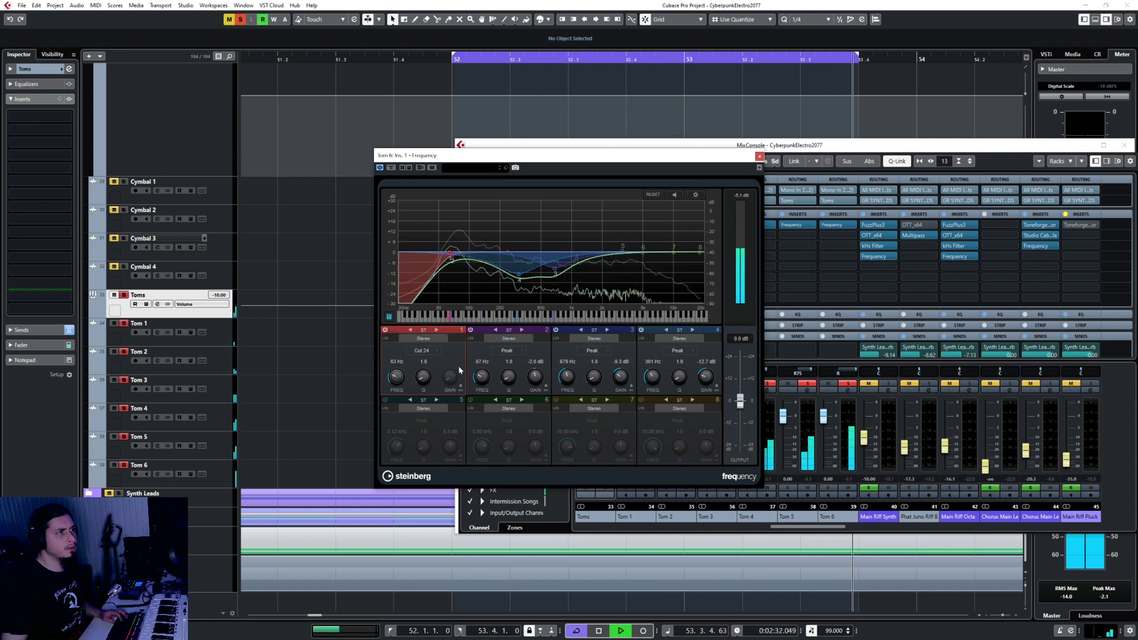
{"action": "left_click_drag", "start_coordinate": [479, 377], "coordinate": [570, 379]}
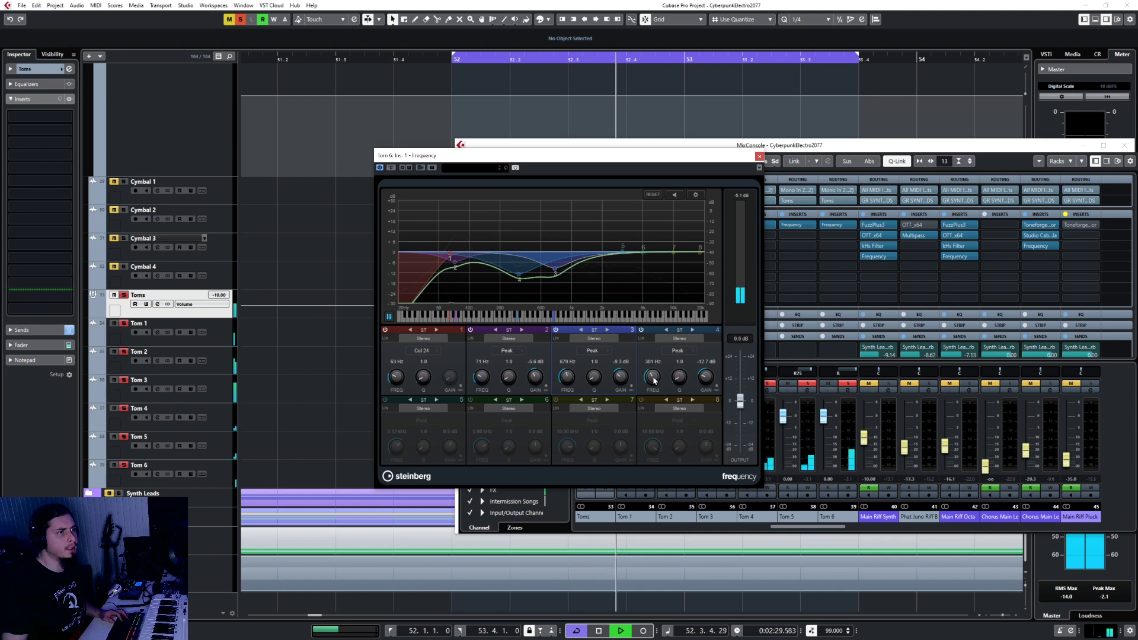
{"action": "left_click_drag", "start_coordinate": [655, 380], "coordinate": [654, 384]}
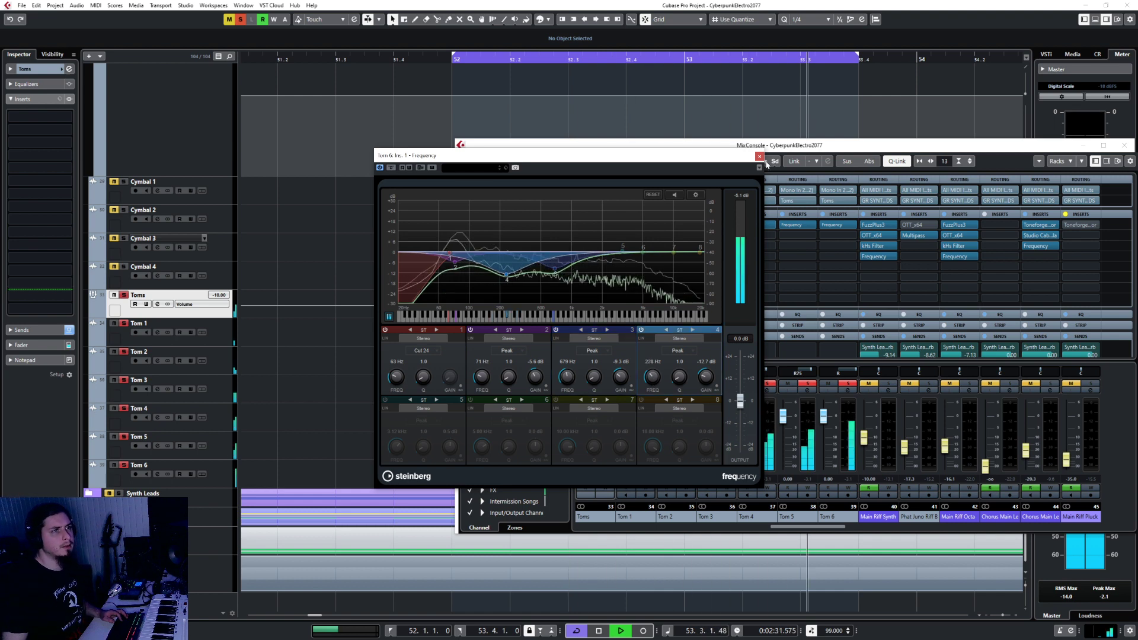
{"action": "left_click", "coordinate": [759, 156]}
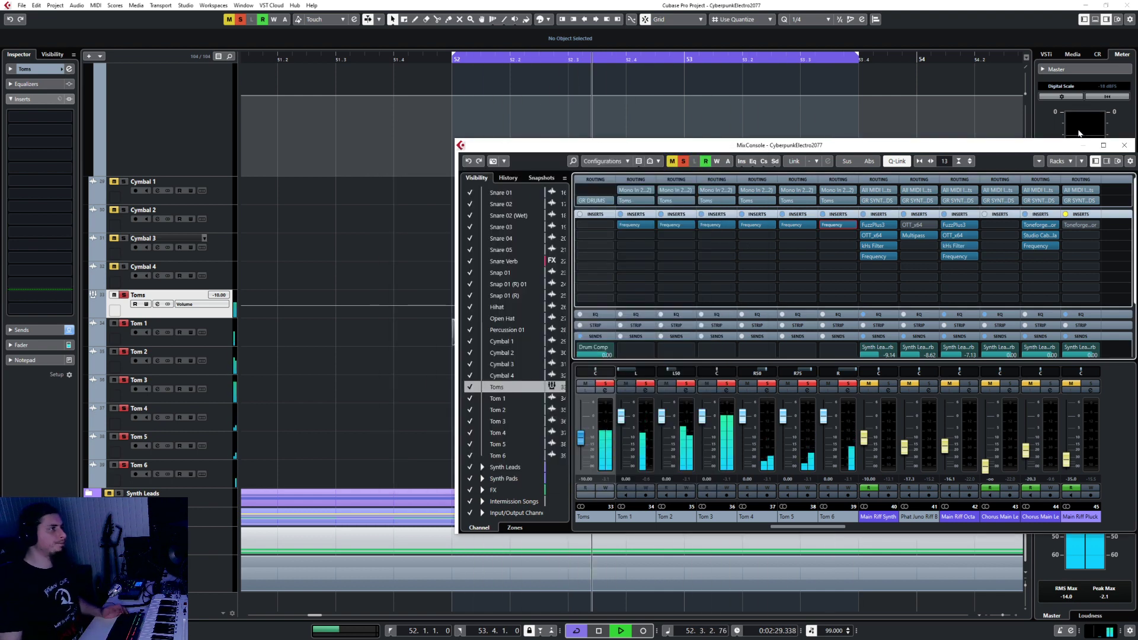
{"action": "left_click", "coordinate": [1123, 145]}
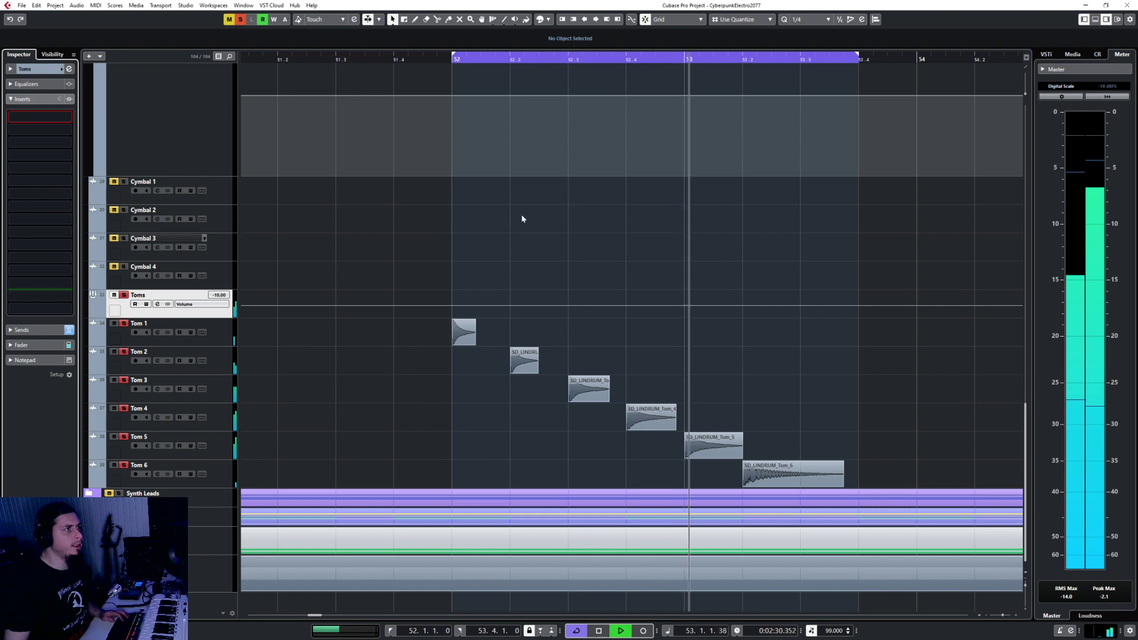
Step: Insert Virtual Mix Rack in the Toms group's first insert slot and load an FG-S EQ module into the rack
{"action": "left_click", "coordinate": [39, 114]}
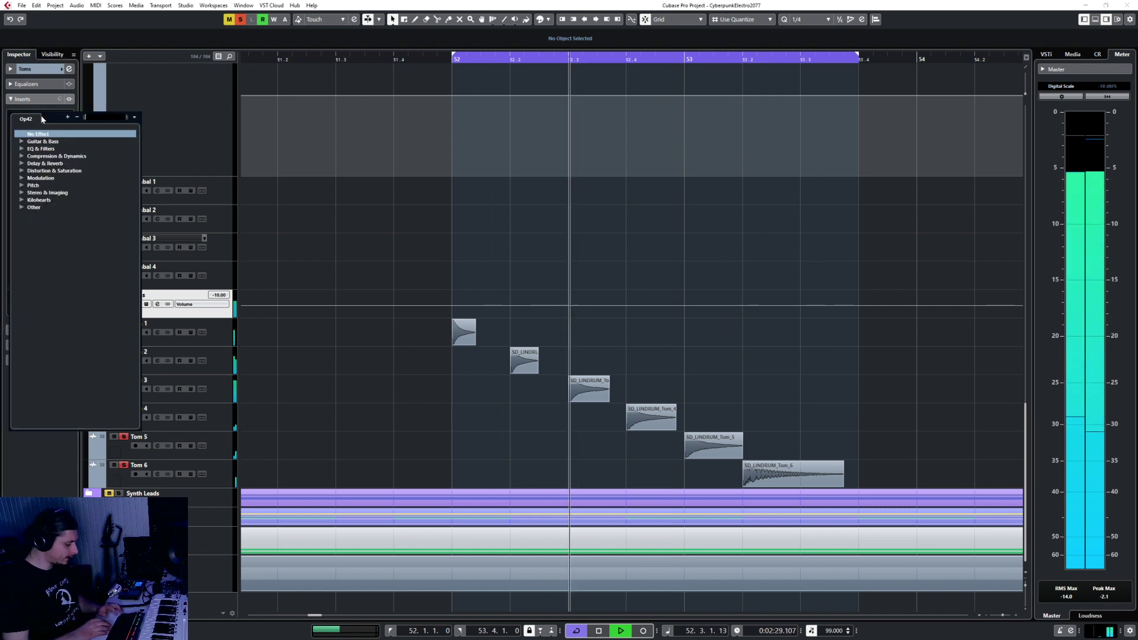
{"action": "type", "text": "virtual"}
{"action": "key", "text": "Escape"}
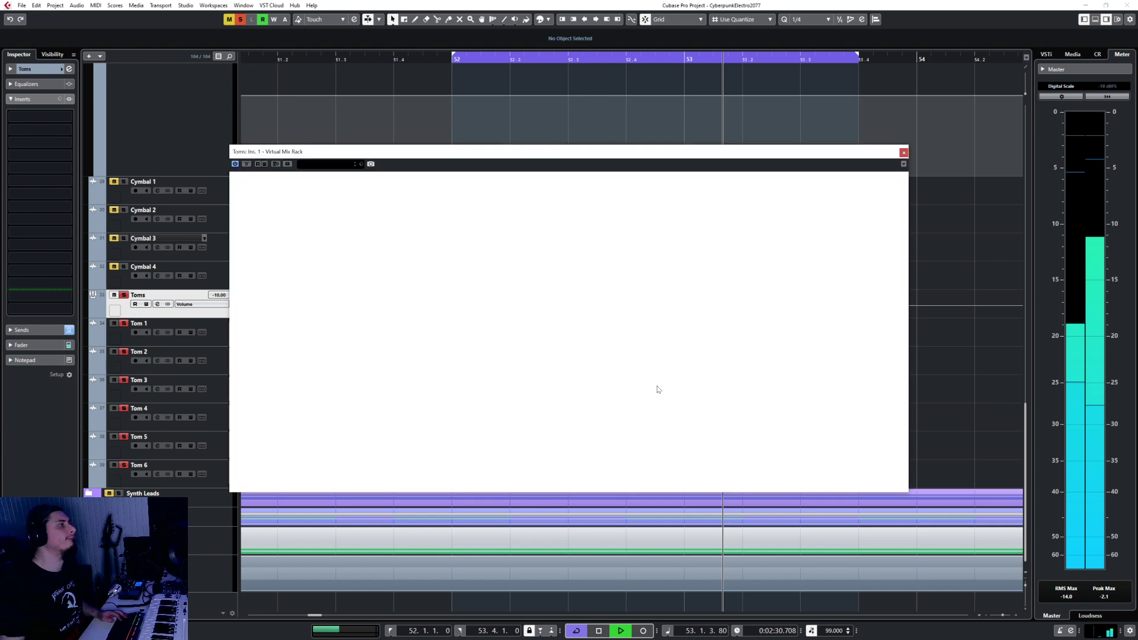
{"action": "scroll", "coordinate": [291, 367], "scroll_direction": "down", "scroll_amount": 10}
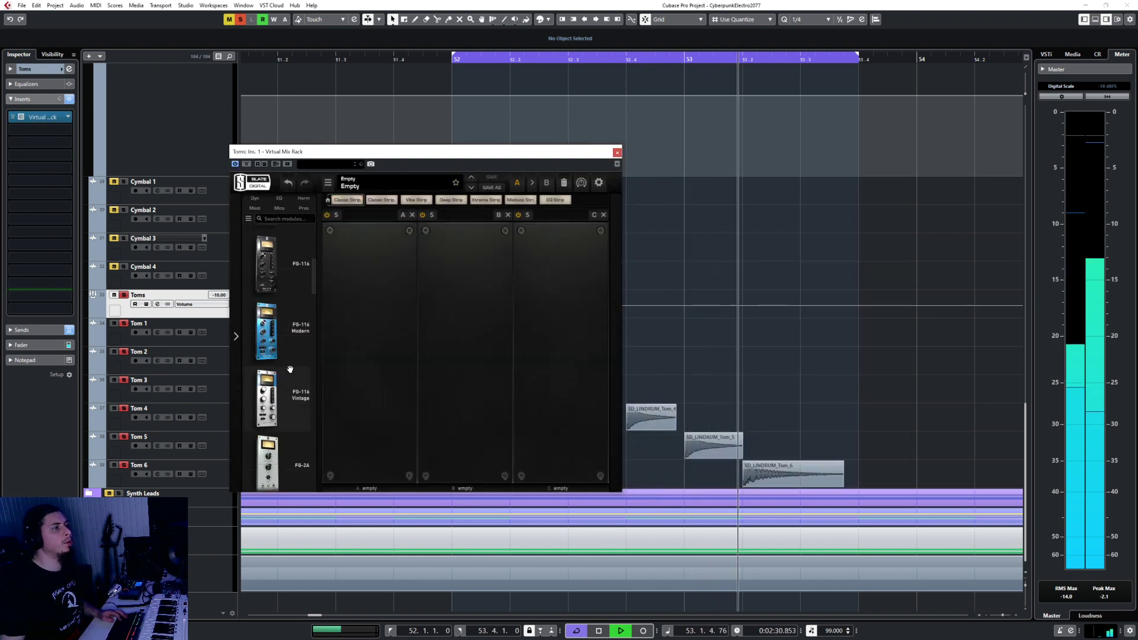
{"action": "scroll", "coordinate": [285, 372], "scroll_direction": "up", "scroll_amount": 1}
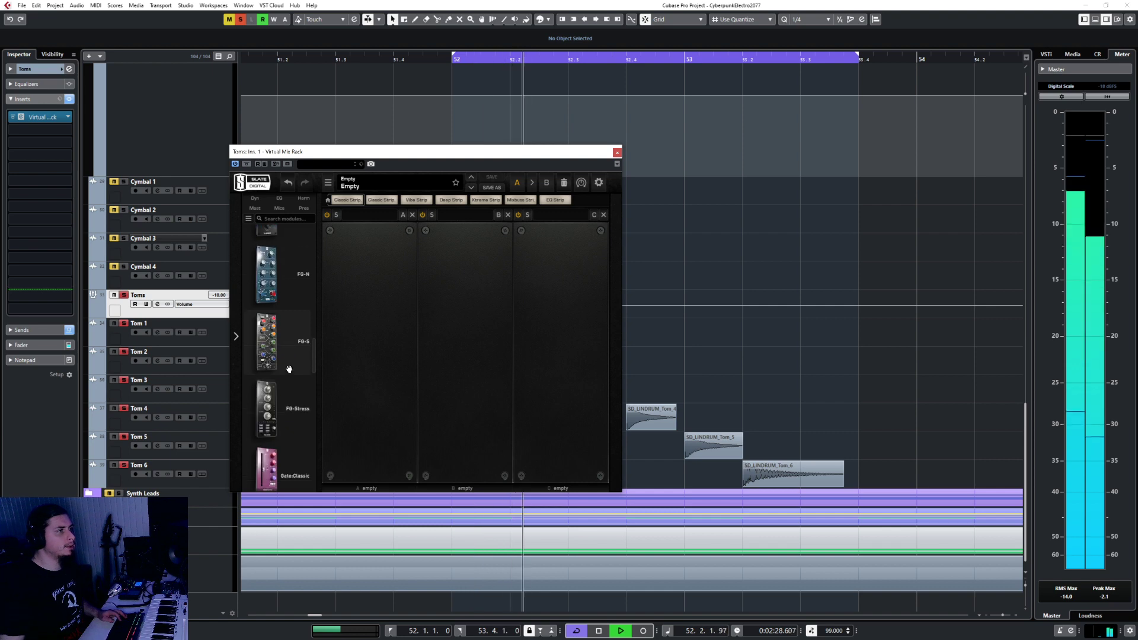
{"action": "left_click_drag", "start_coordinate": [276, 356], "coordinate": [353, 335]}
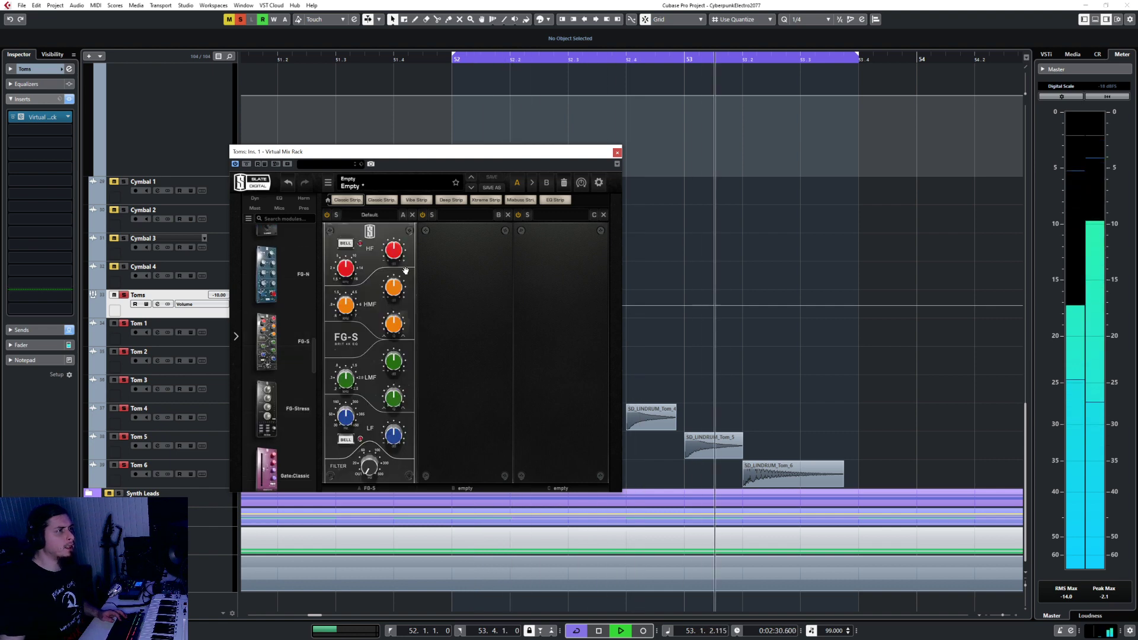
Step: Shape the toms with the FG-S: boost the HF band at 8.10 kHz, boost a lower-tuned LF band in bell mode, and engage the filter
{"action": "mouse_move", "coordinate": [349, 267]}
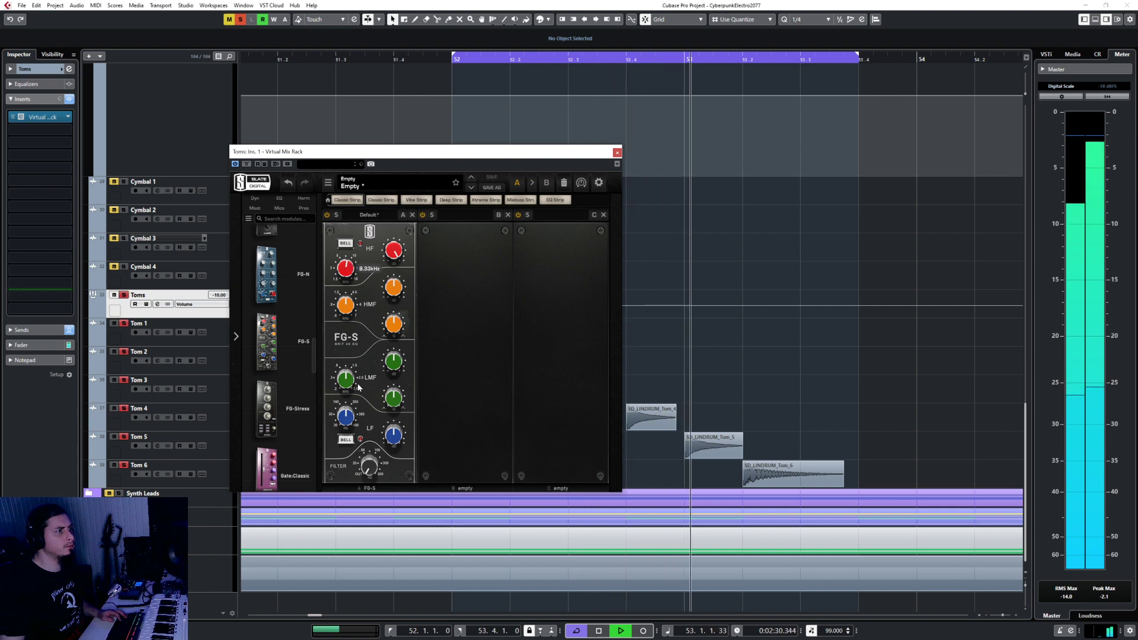
{"action": "left_click_drag", "start_coordinate": [347, 275], "coordinate": [346, 272]}
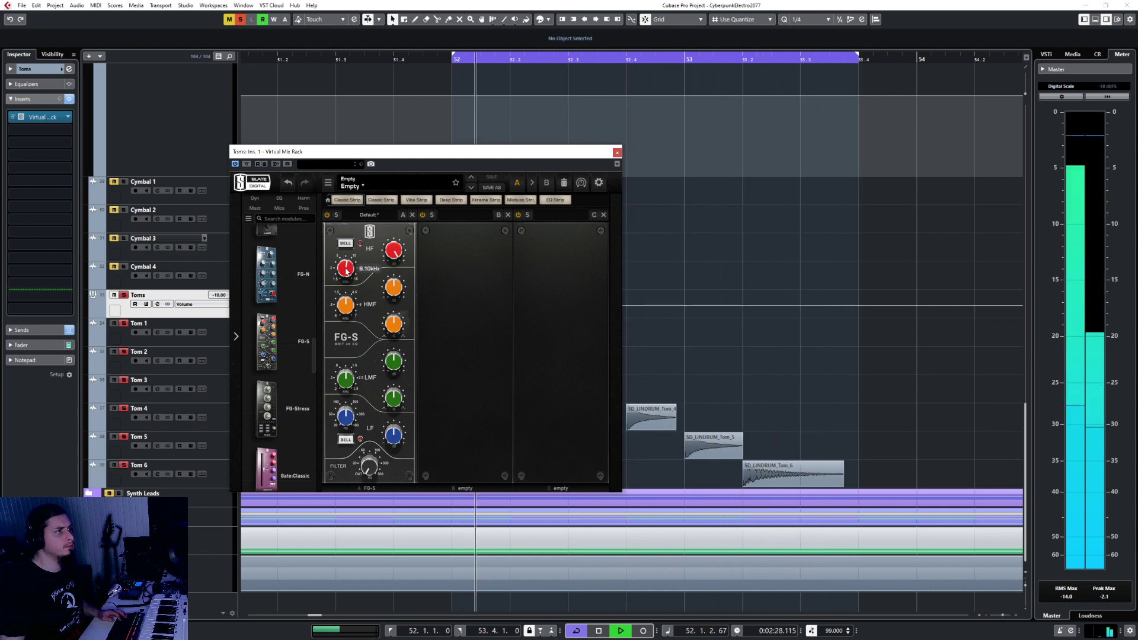
{"action": "left_click_drag", "start_coordinate": [343, 416], "coordinate": [342, 426]}
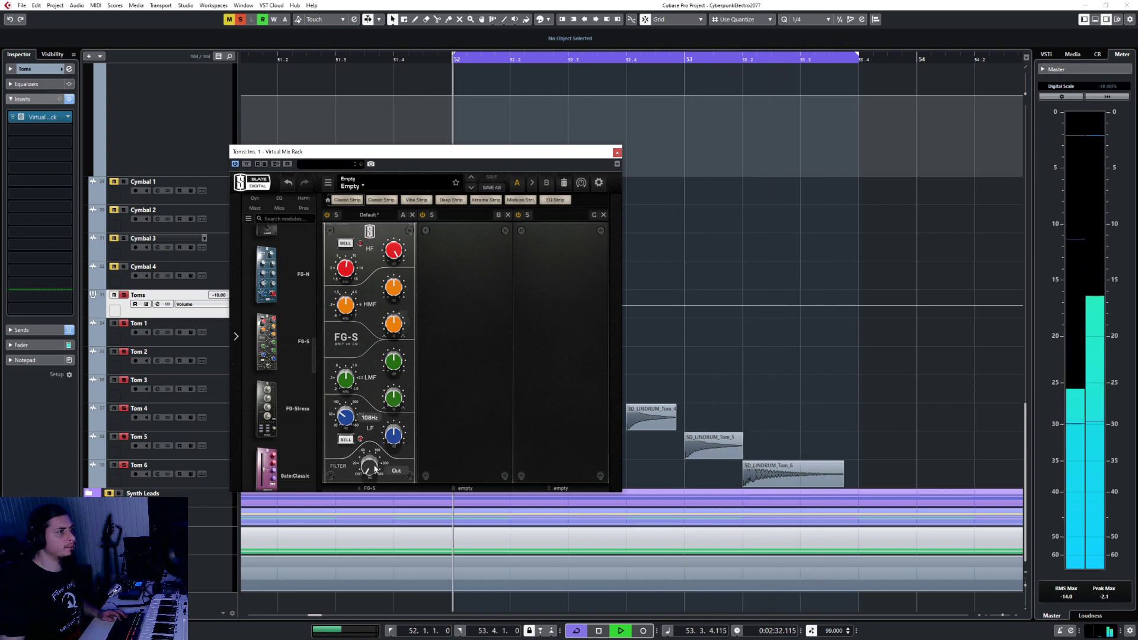
{"action": "left_click_drag", "start_coordinate": [371, 468], "coordinate": [399, 424]}
{"action": "left_click", "coordinate": [345, 443]}
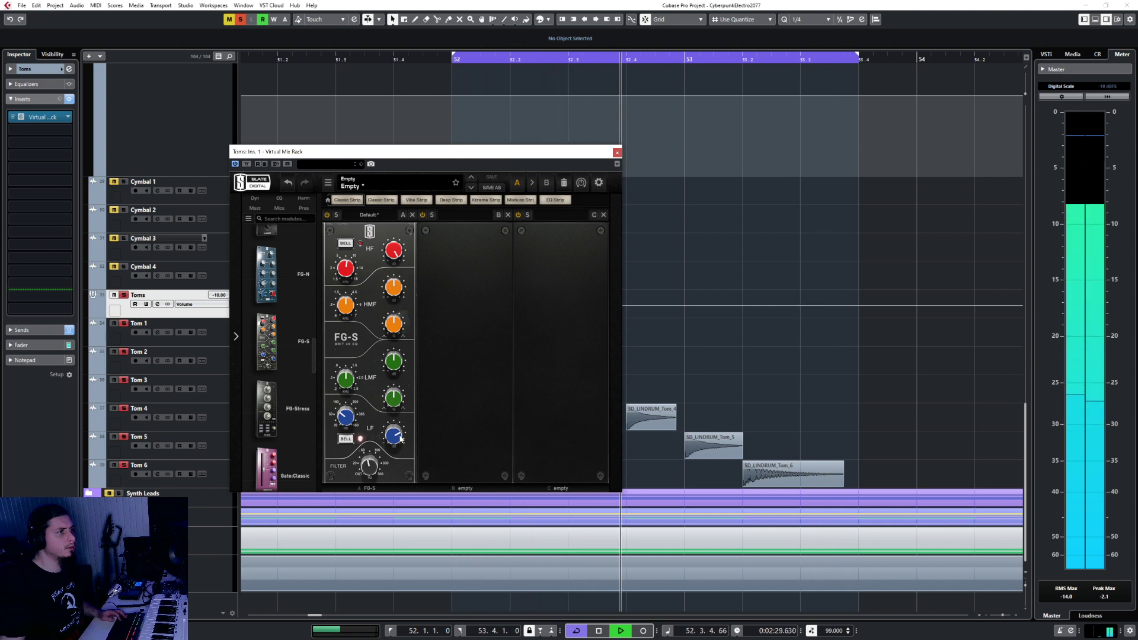
Step: Try an FG-Stress compressor after the FG-S, look through its factory presets, and remove the module
{"action": "scroll", "coordinate": [281, 404], "scroll_direction": "down", "scroll_amount": 2}
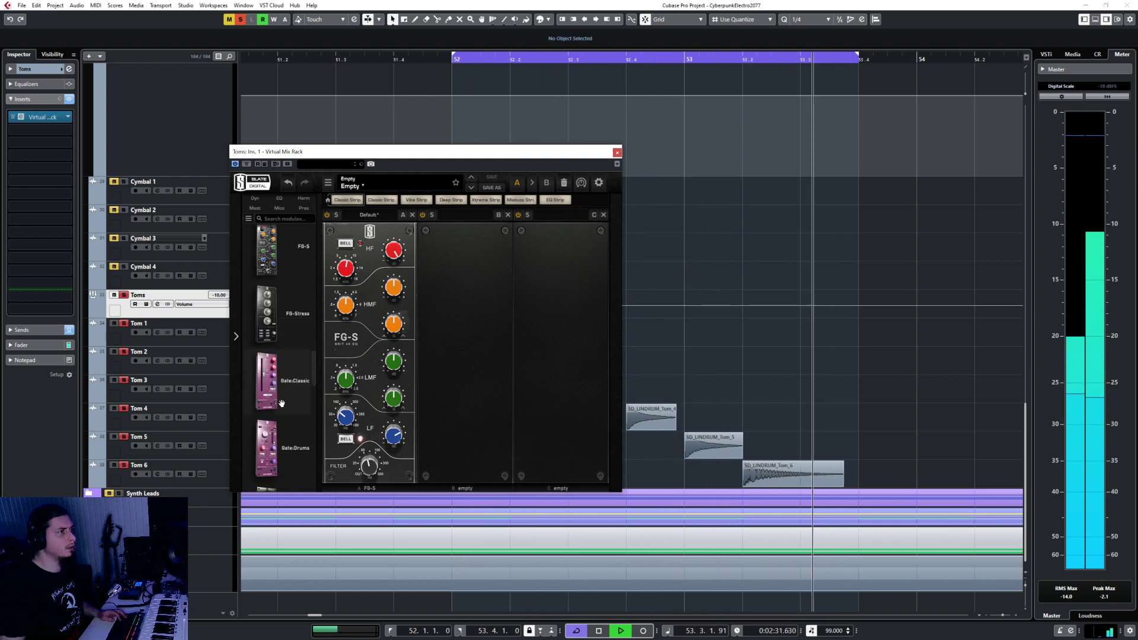
{"action": "scroll", "coordinate": [281, 404], "scroll_direction": "down", "scroll_amount": 6}
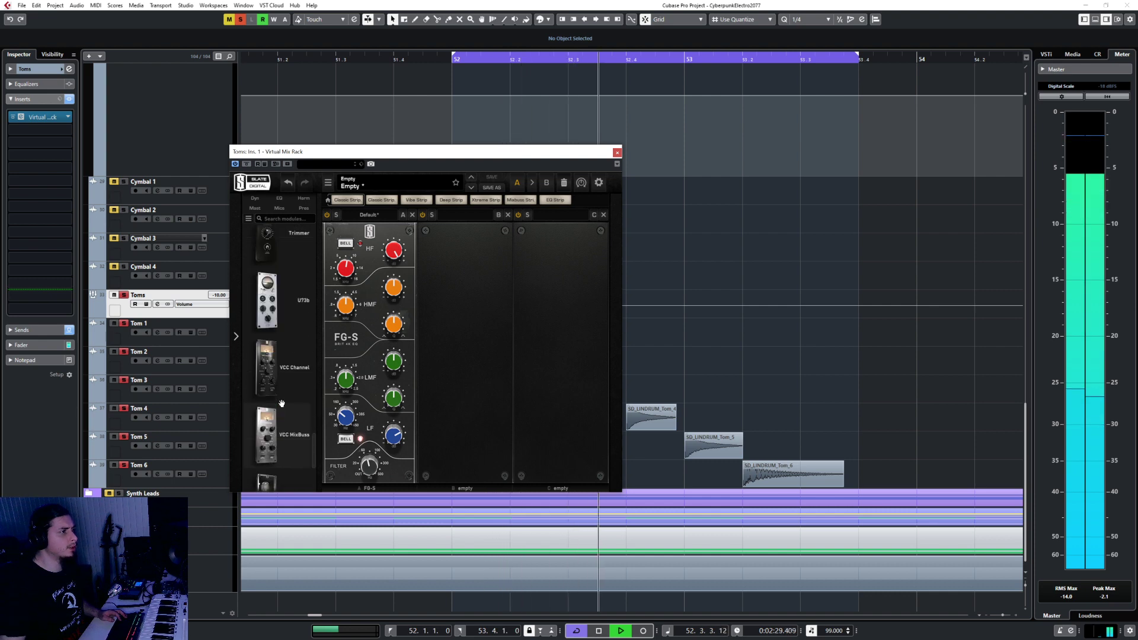
{"action": "scroll", "coordinate": [282, 403], "scroll_direction": "up", "scroll_amount": 5}
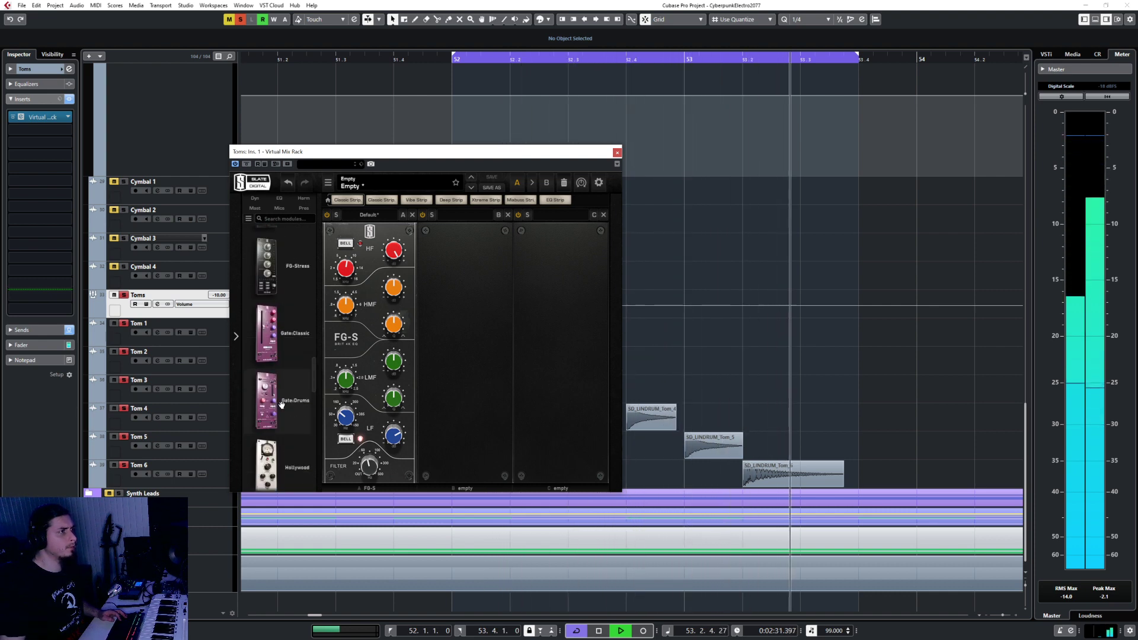
{"action": "scroll", "coordinate": [281, 404], "scroll_direction": "up", "scroll_amount": 3}
{"action": "left_click_drag", "start_coordinate": [281, 409], "coordinate": [373, 419]}
{"action": "left_click_drag", "start_coordinate": [498, 390], "coordinate": [492, 386]}
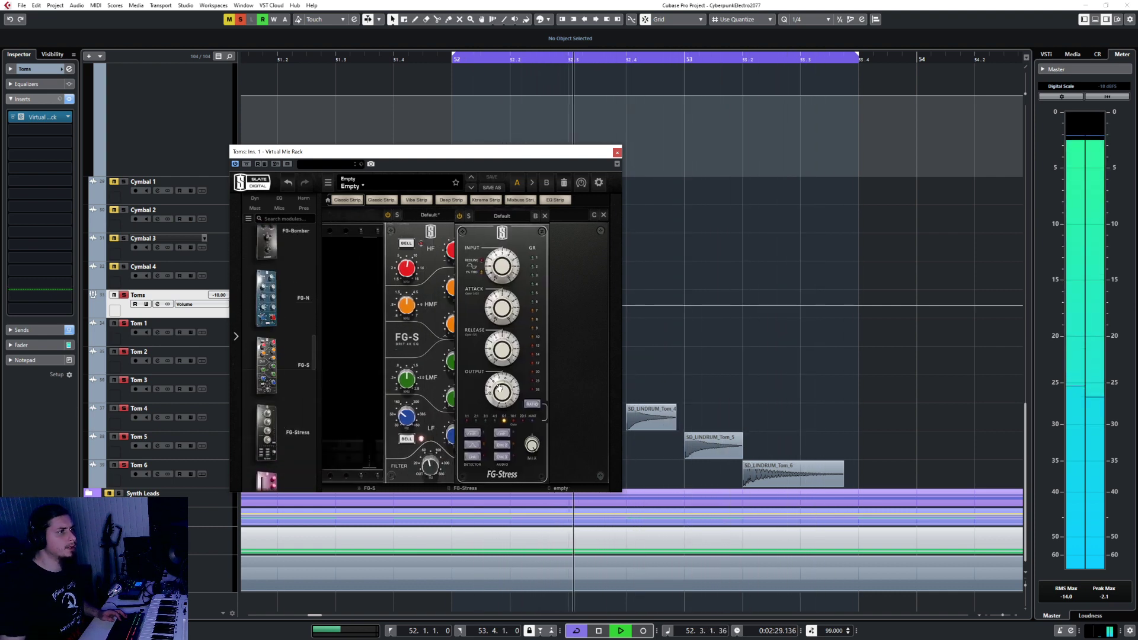
{"action": "left_click", "coordinate": [468, 215]}
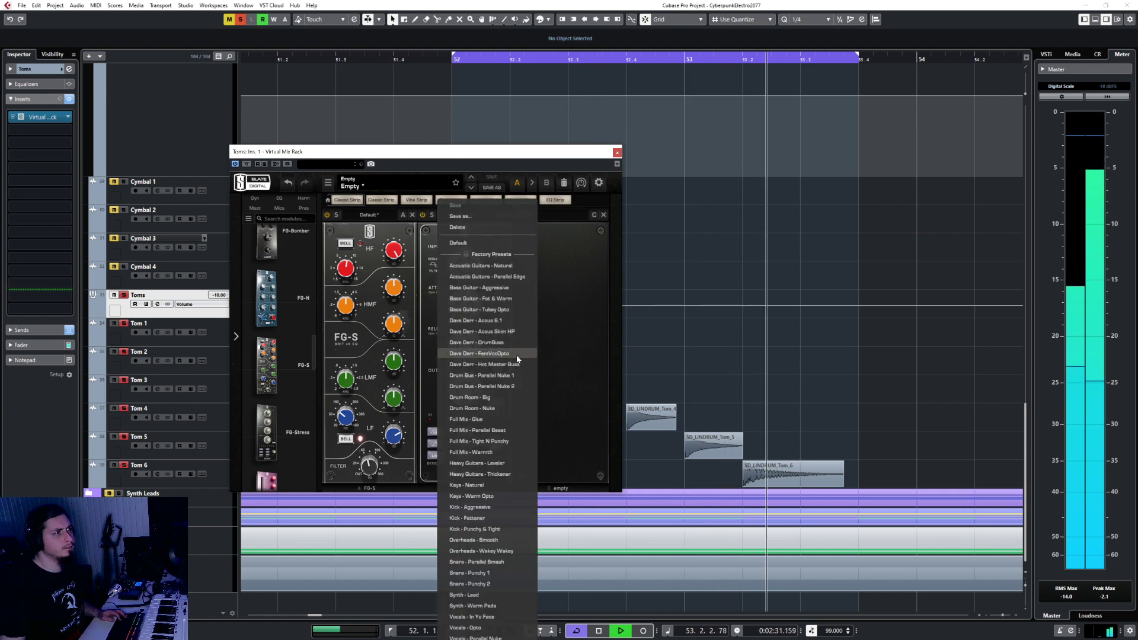
{"action": "left_click", "coordinate": [577, 352]}
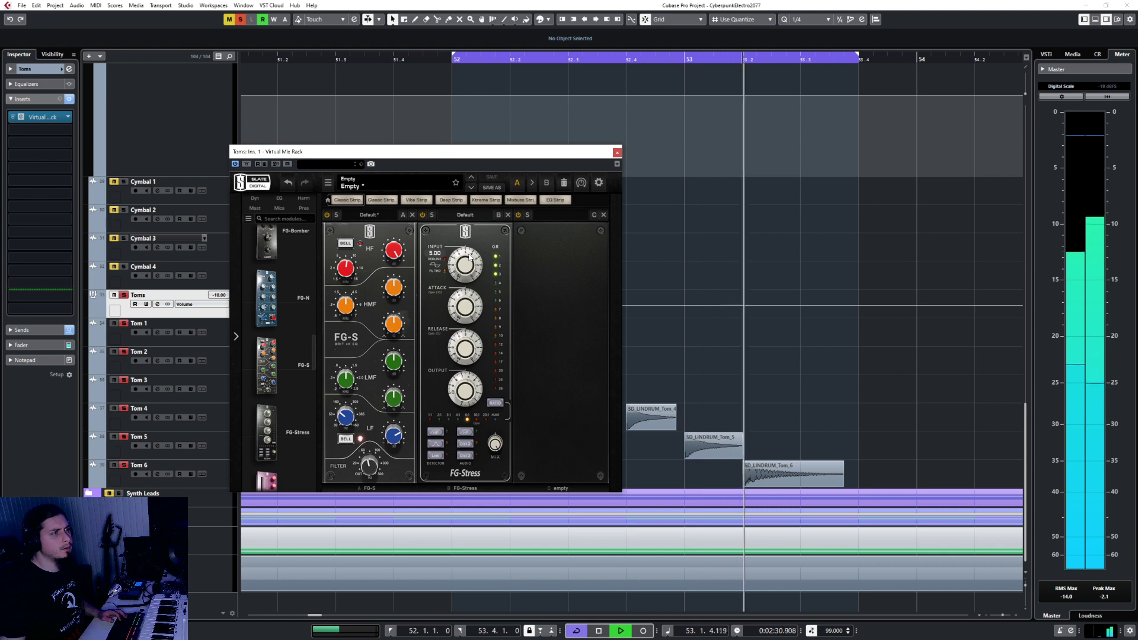
{"action": "left_click", "coordinate": [508, 216]}
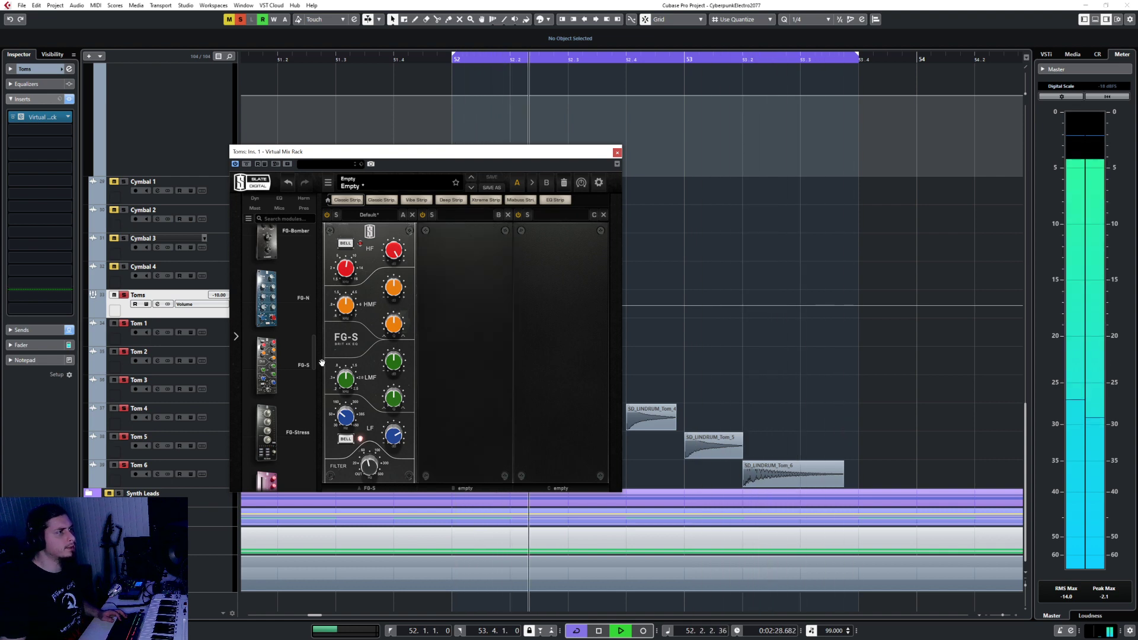
Step: Load an FG-401 compressor module into the rack's second slot, after the FG-S
{"action": "scroll", "coordinate": [271, 412], "scroll_direction": "down", "scroll_amount": 2}
{"action": "scroll", "coordinate": [271, 412], "scroll_direction": "up", "scroll_amount": 10}
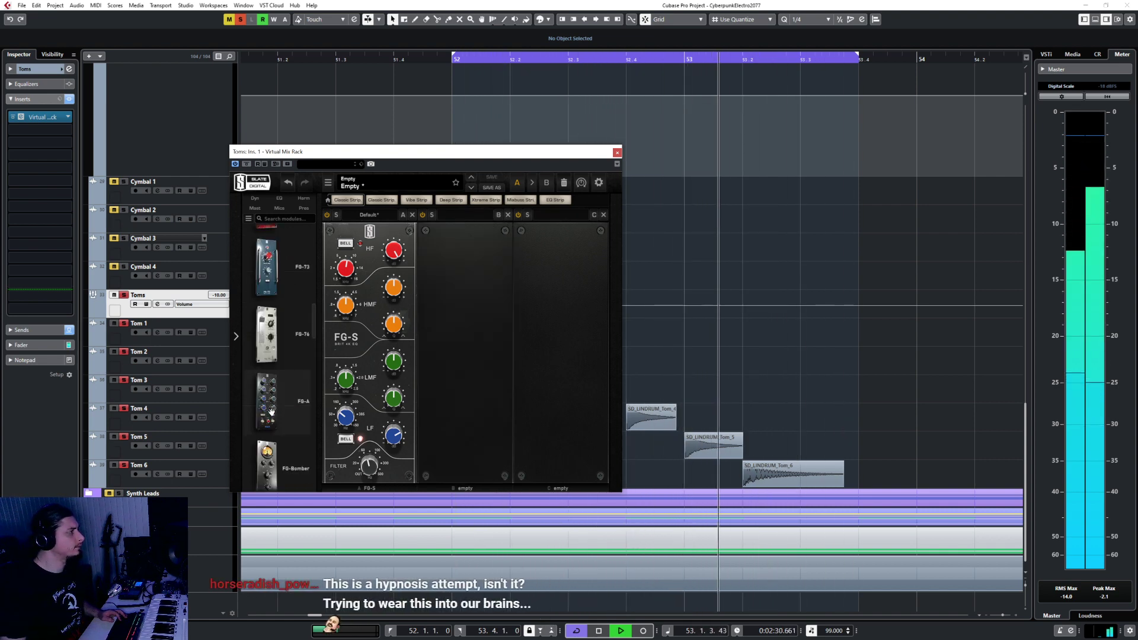
{"action": "scroll", "coordinate": [274, 363], "scroll_direction": "up", "scroll_amount": 1}
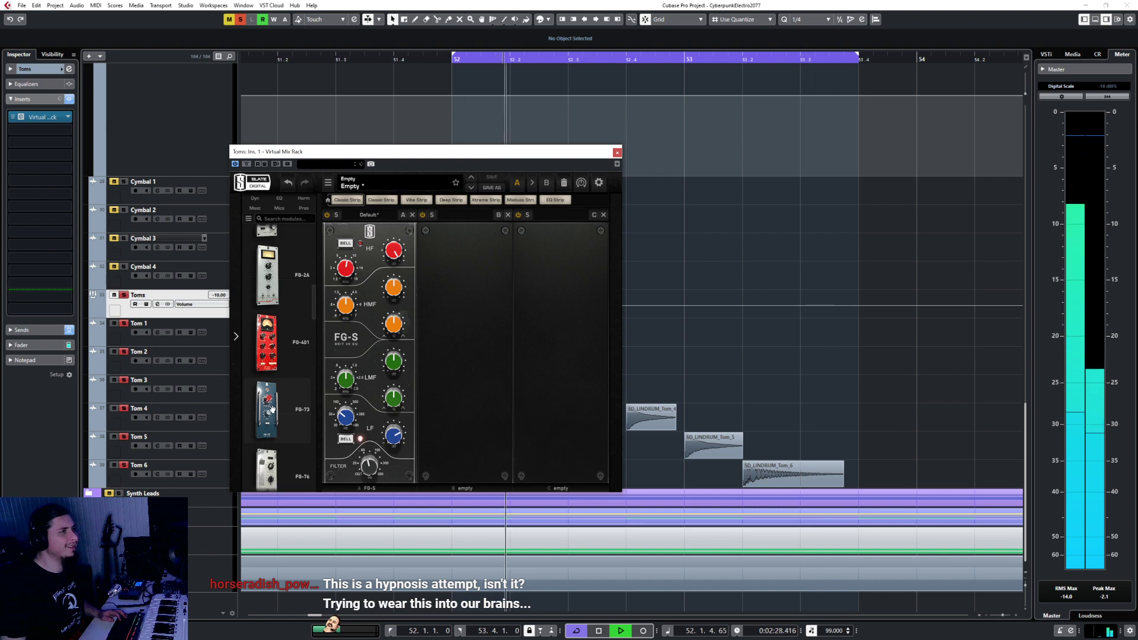
{"action": "left_click_drag", "start_coordinate": [274, 364], "coordinate": [462, 355]}
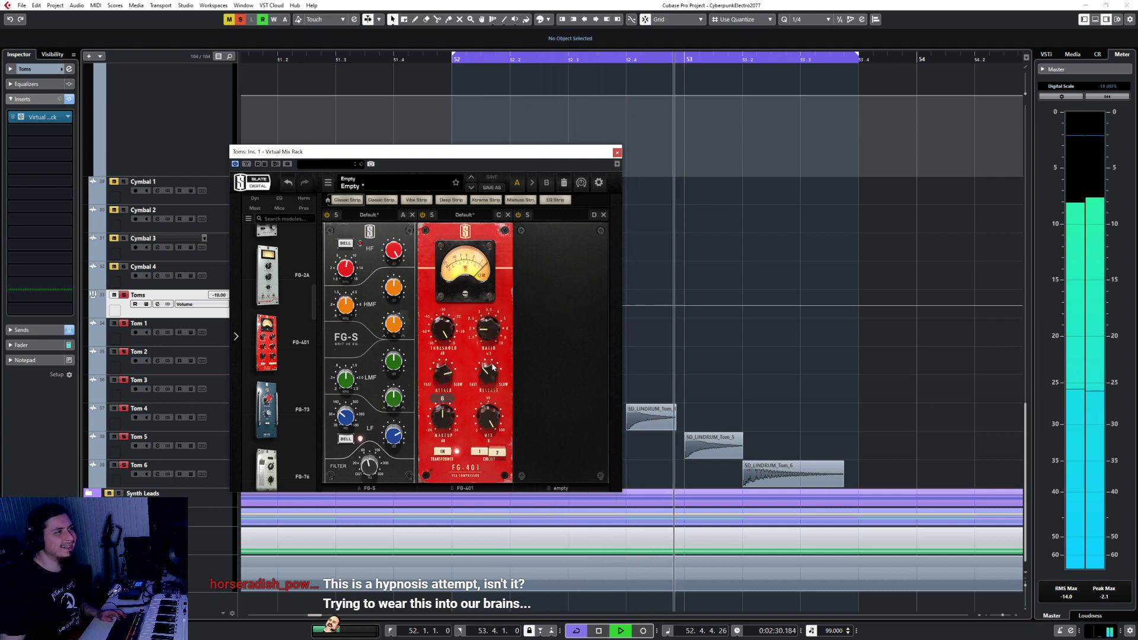
Step: Adjust the FG-401's threshold while the toms play and close the Virtual Mix Rack
{"action": "mouse_move", "coordinate": [437, 331]}
{"action": "mouse_move", "coordinate": [489, 326]}
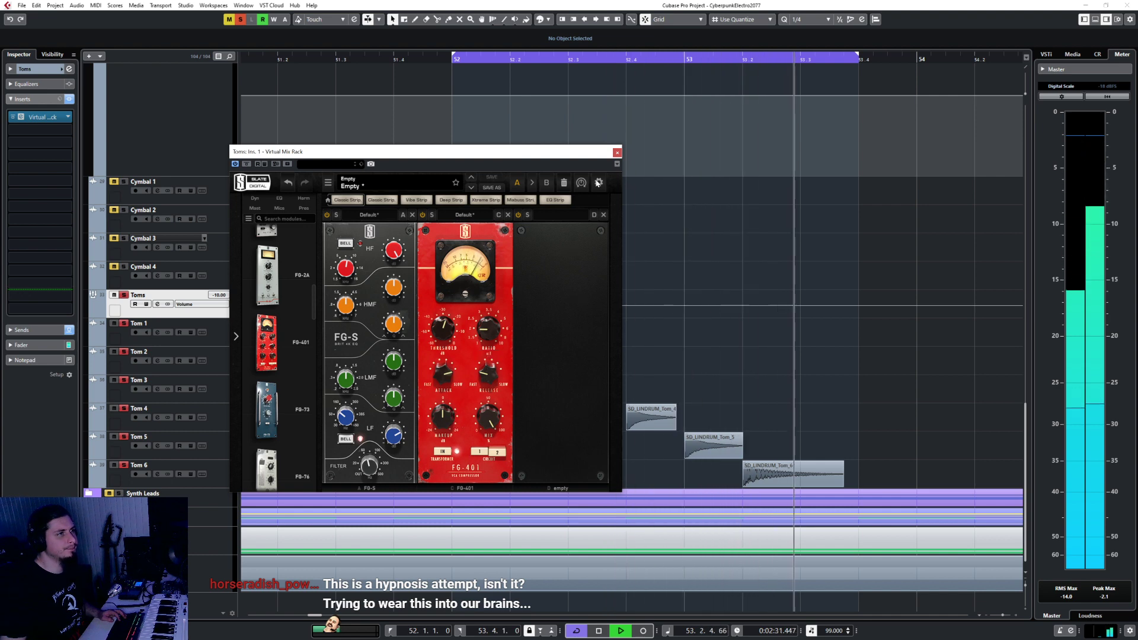
{"action": "left_click", "coordinate": [617, 153]}
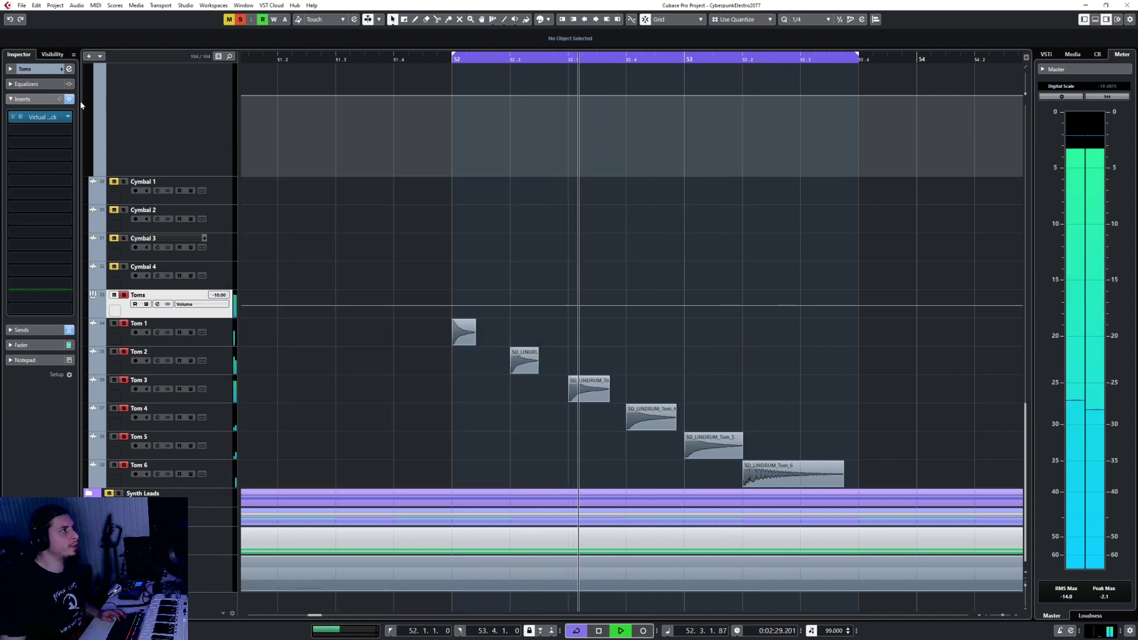
Step: Insert JST Clip in the Toms group's second insert slot, enable its 2x mode and turn up the clipping amount
{"action": "left_click", "coordinate": [59, 128]}
{"action": "type", "text": "clip"}
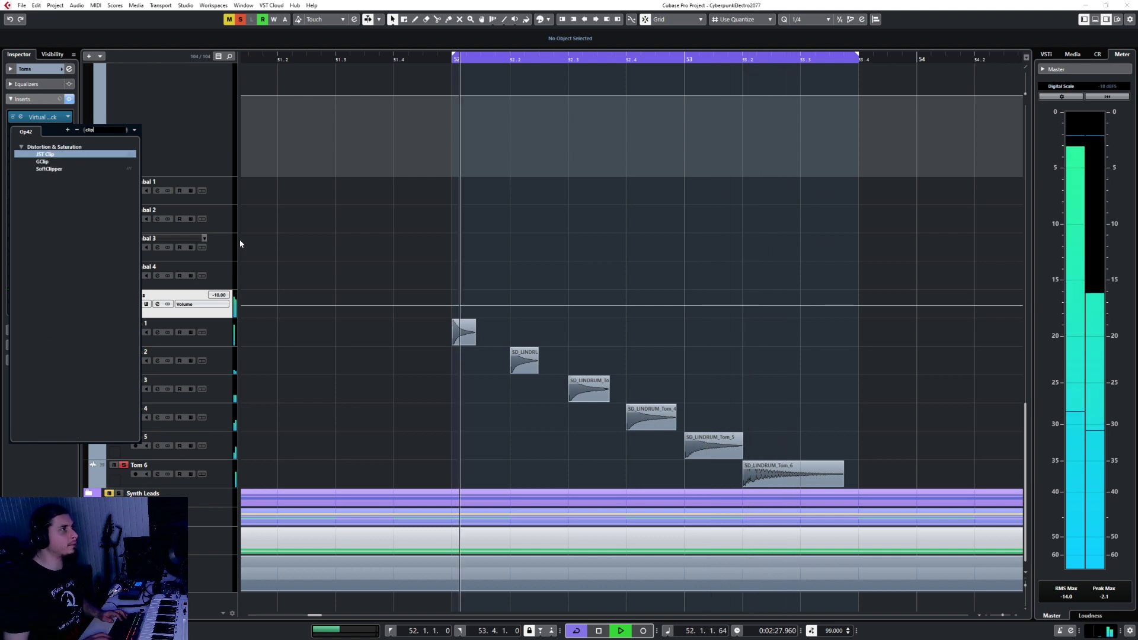
{"action": "key", "text": "Return"}
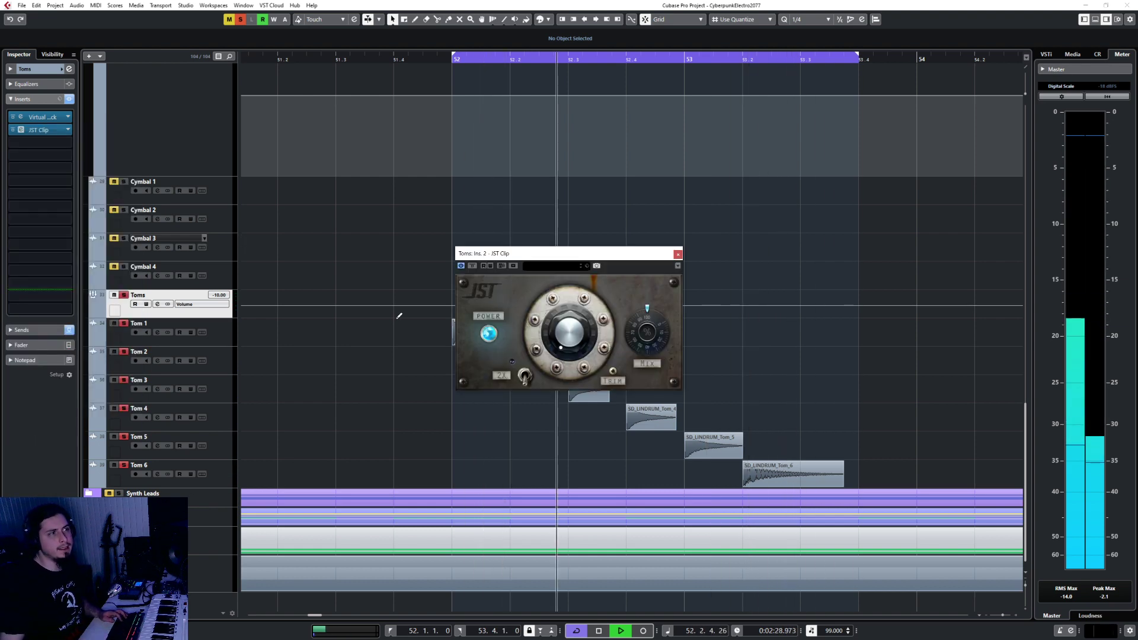
{"action": "left_click", "coordinate": [525, 378]}
{"action": "left_click_drag", "start_coordinate": [580, 326], "coordinate": [617, 258]}
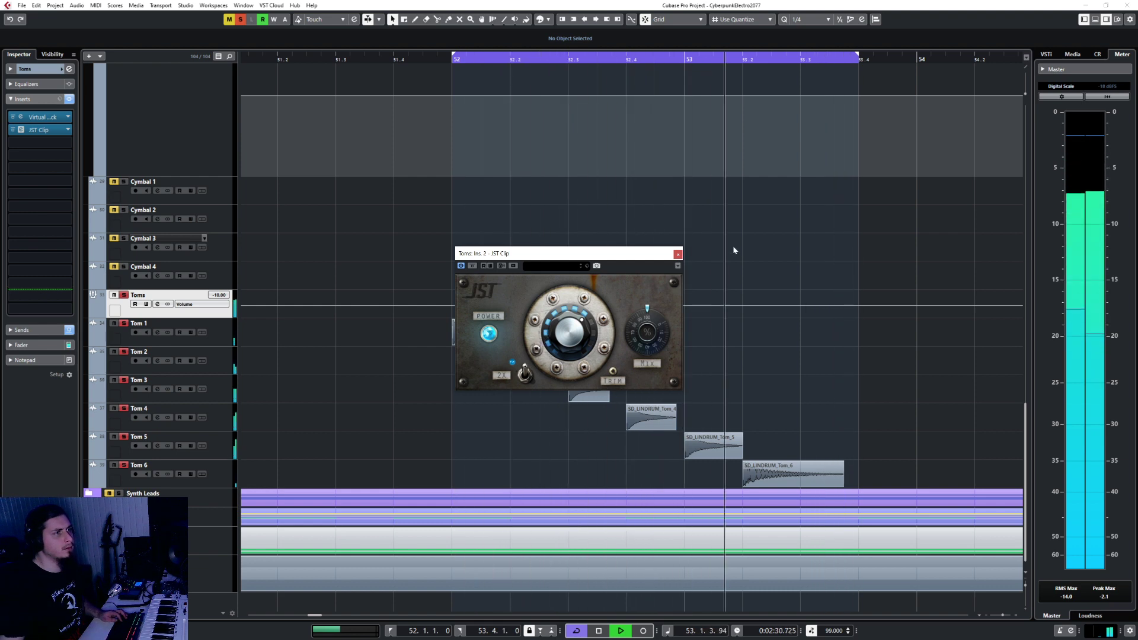
{"action": "left_click", "coordinate": [678, 255]}
Step: Stop playback, select all six tom clips and give them a short fade-out of 0.0.0.105
{"action": "left_click_drag", "start_coordinate": [849, 355], "coordinate": [439, 461]}
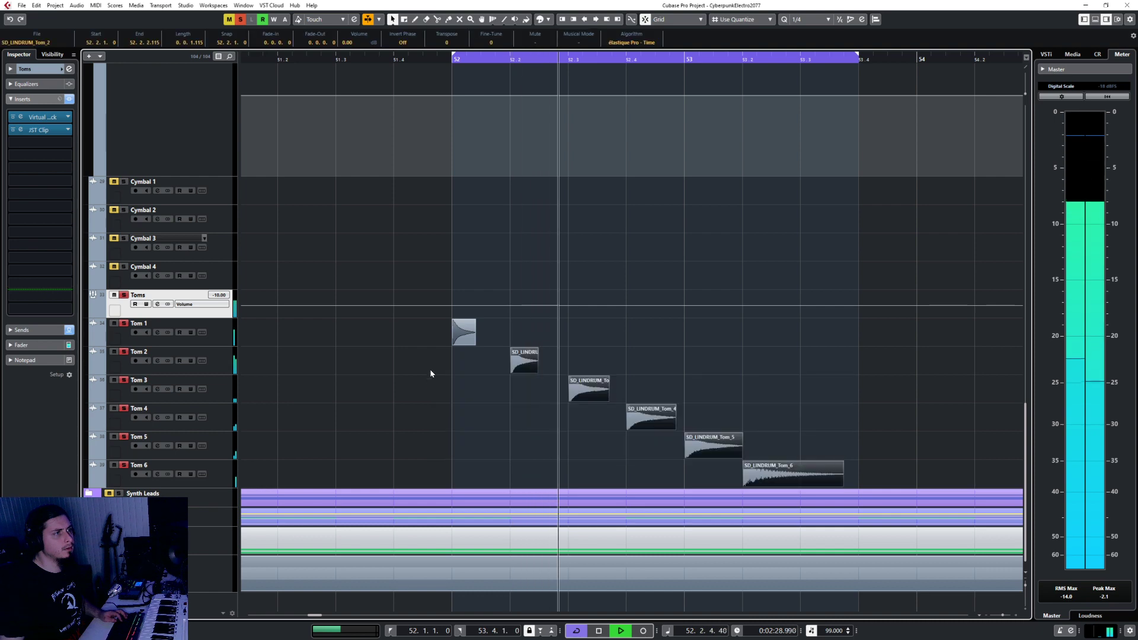
{"action": "left_click_drag", "start_coordinate": [418, 320], "coordinate": [820, 462]}
{"action": "key", "text": "space"}
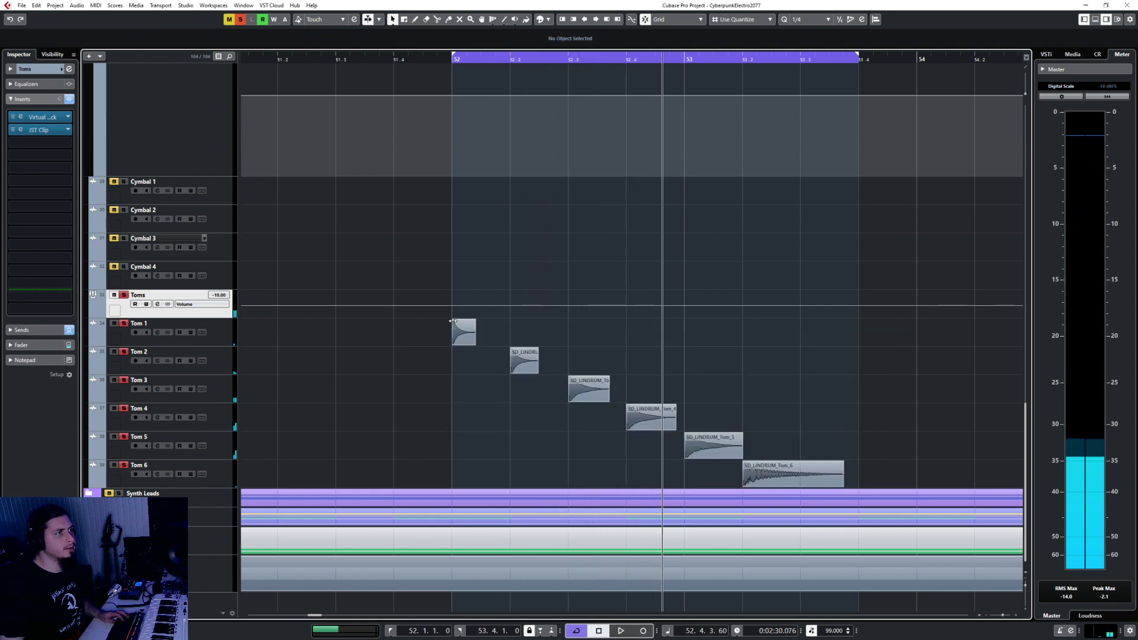
{"action": "left_click_drag", "start_coordinate": [419, 319], "coordinate": [856, 468]}
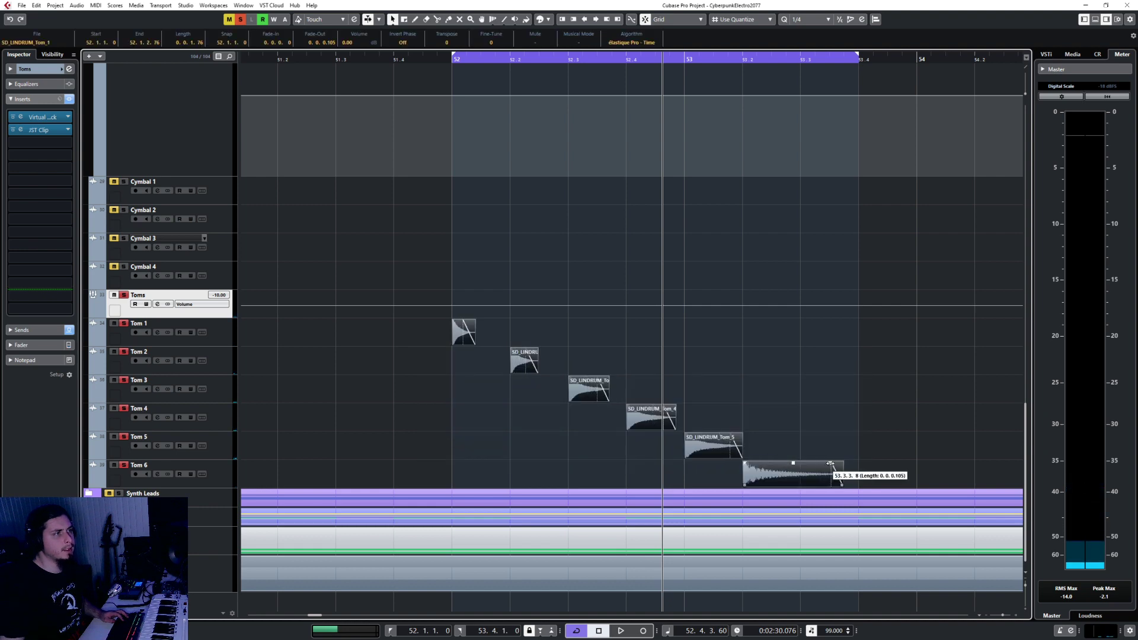
Step: Audition the faded toms from bar 52 with JST Clip open, close it and unsolo the Toms group
{"action": "left_click", "coordinate": [20, 130]}
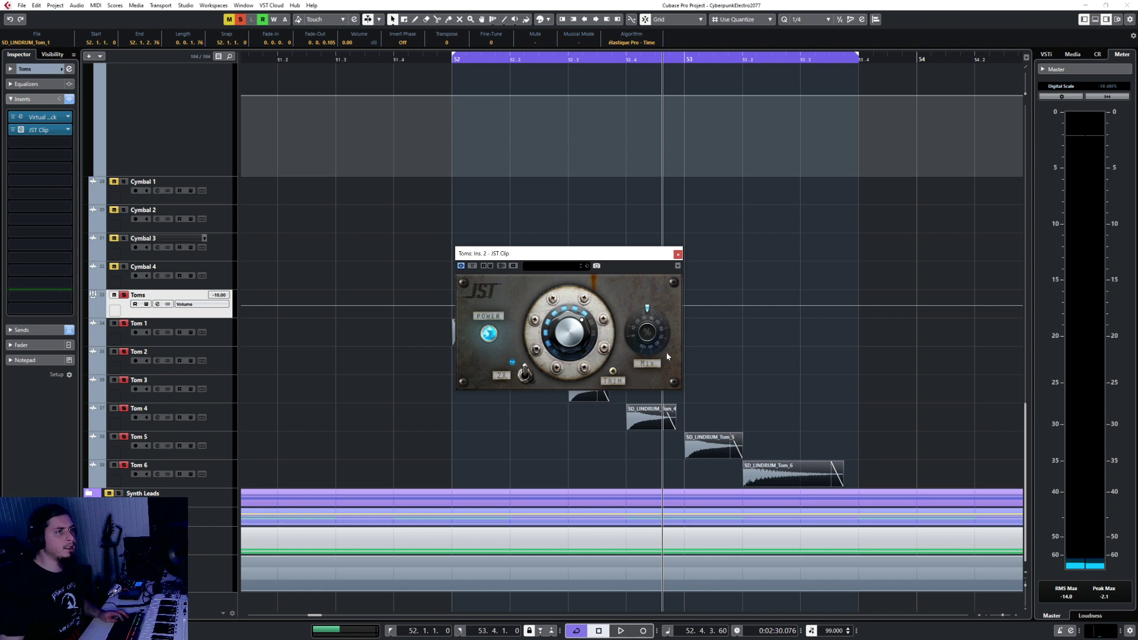
{"action": "left_click", "coordinate": [461, 61]}
{"action": "key", "text": "space"}
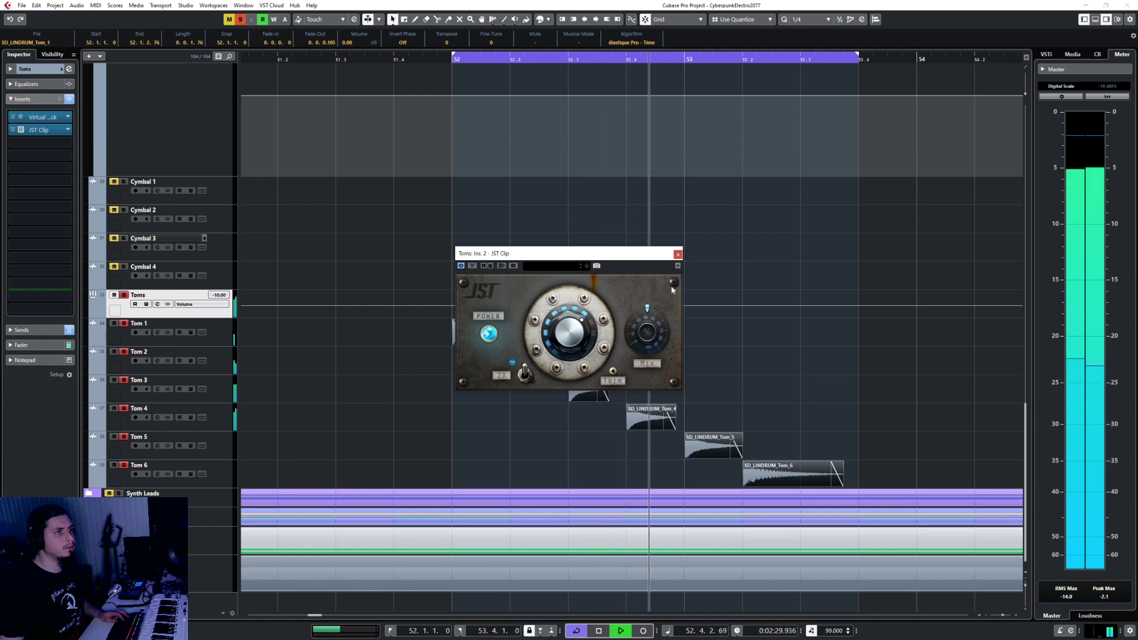
{"action": "left_click", "coordinate": [678, 255]}
{"action": "key", "text": "s"}
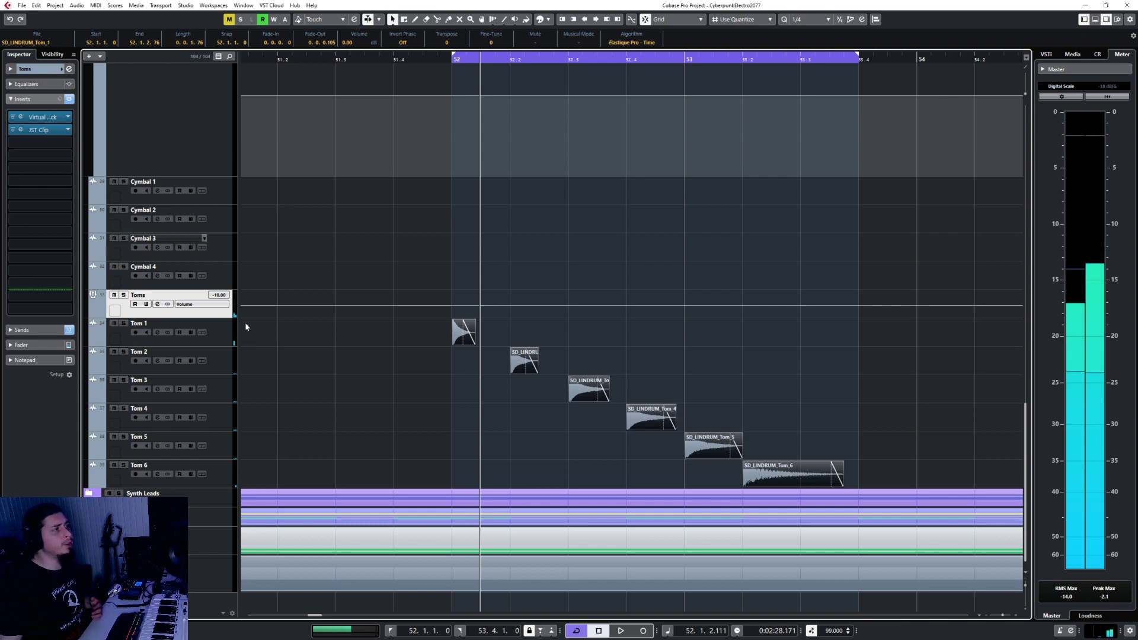
Step: Review the Lustrous Plates reverb settings on the Snare Verb channel
{"action": "scroll", "coordinate": [320, 395], "scroll_direction": "up", "scroll_amount": 6}
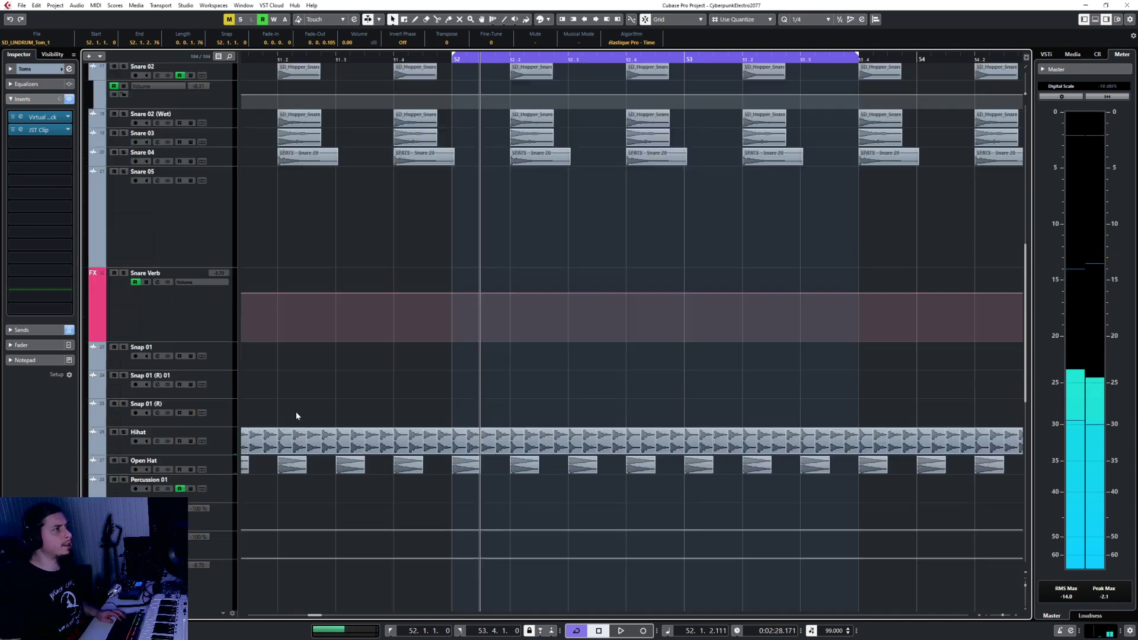
{"action": "left_click", "coordinate": [208, 308]}
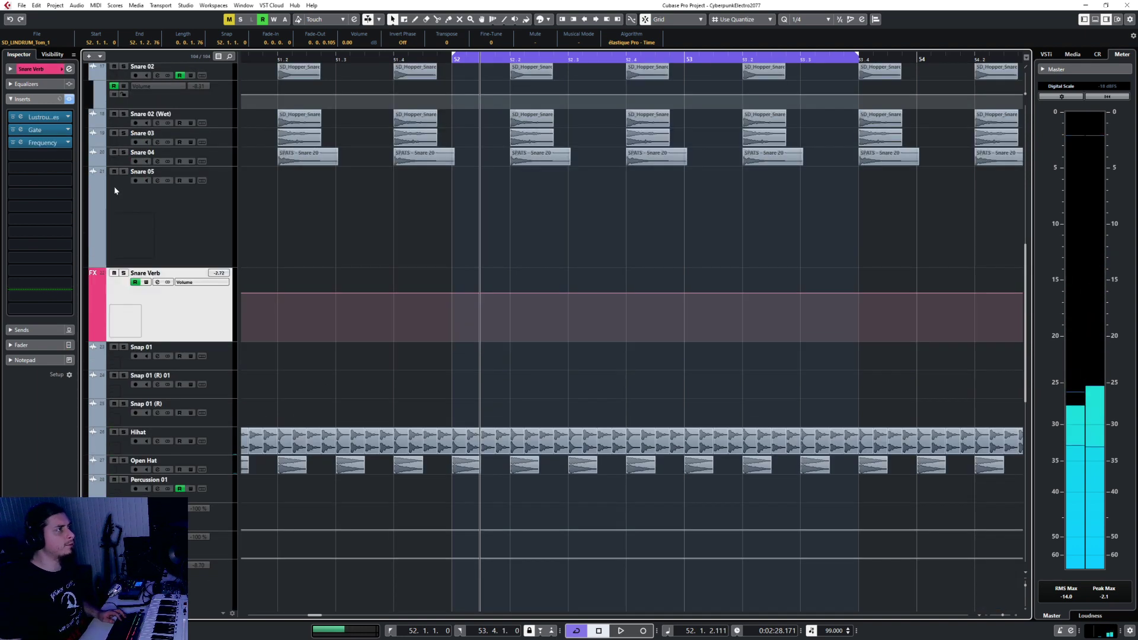
{"action": "double_click", "coordinate": [25, 118]}
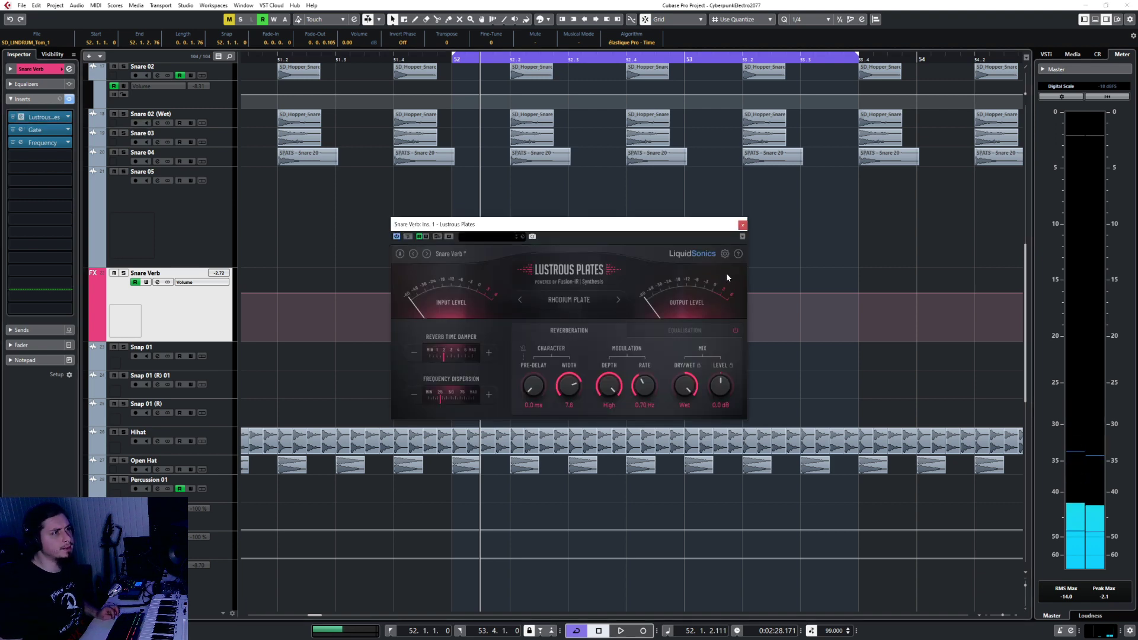
{"action": "left_click", "coordinate": [742, 225]}
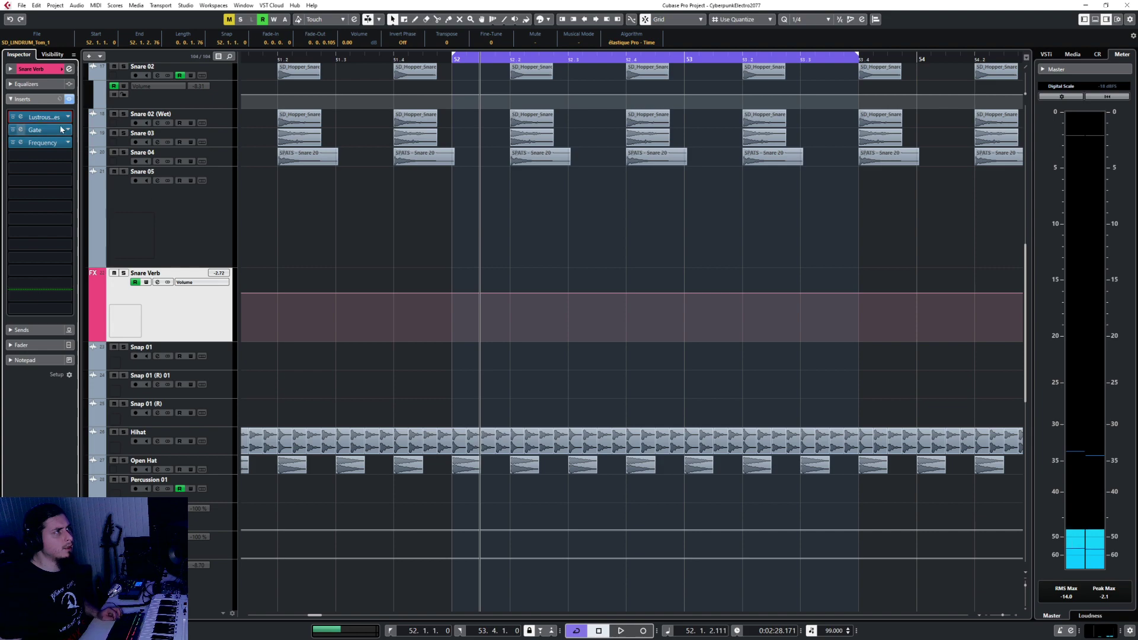
Step: Copy the Lustrous Plates insert from Snare Verb to the Toms group's third insert slot in the MixConsole
{"action": "scroll", "coordinate": [308, 376], "scroll_direction": "down", "scroll_amount": 10}
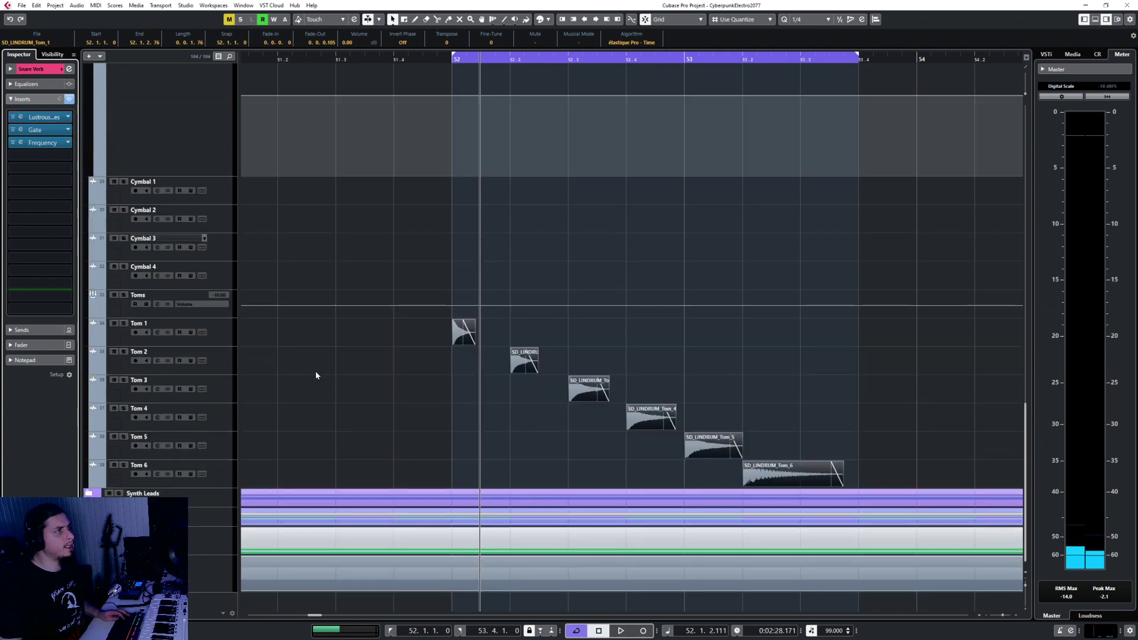
{"action": "scroll", "coordinate": [315, 374], "scroll_direction": "up", "scroll_amount": 5}
{"action": "key", "text": "F3"}
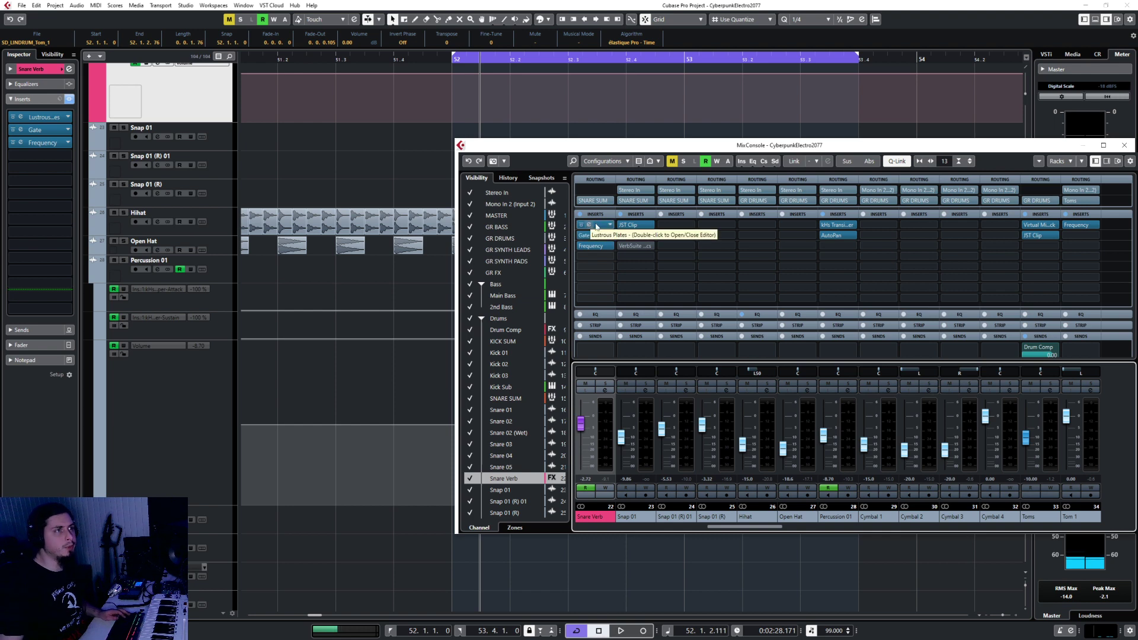
{"action": "left_click_drag", "start_coordinate": [597, 227], "coordinate": [817, 232]}
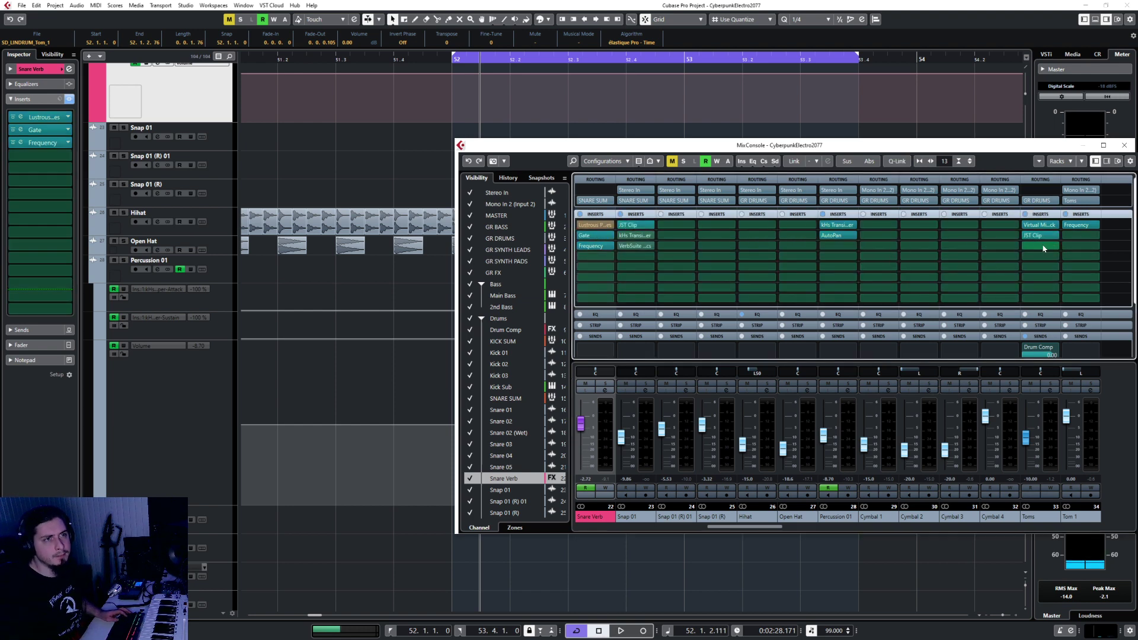
{"action": "left_click_drag", "start_coordinate": [1035, 252], "coordinate": [1035, 250]}
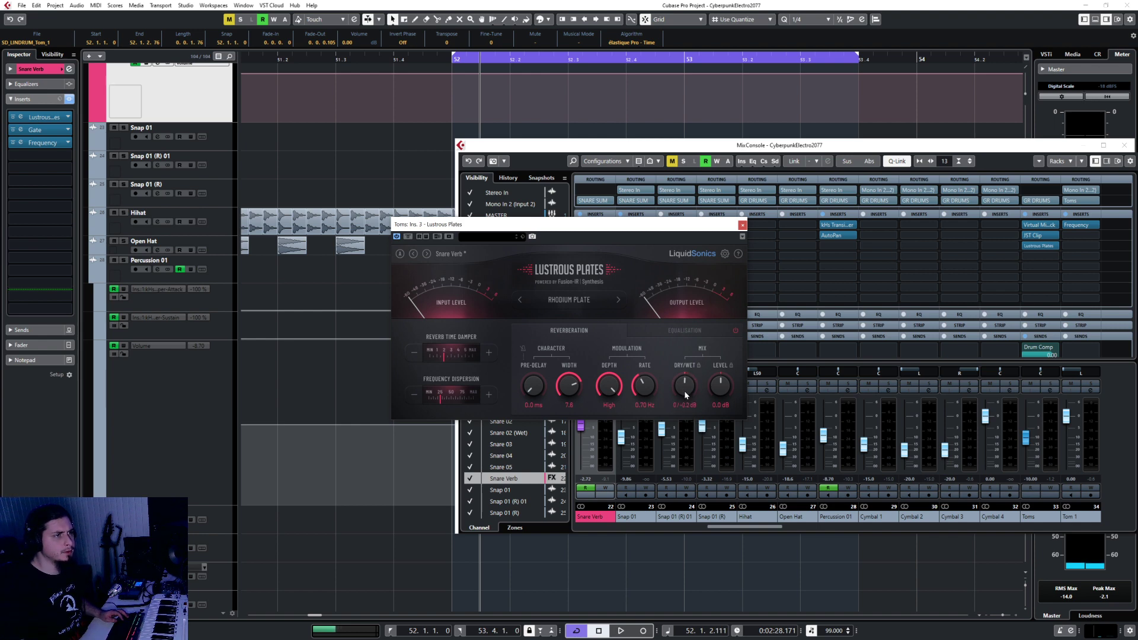
Step: Set the Toms reverb's dry/wet mix to about the midpoint and close the plug-in and the MixConsole
{"action": "left_click_drag", "start_coordinate": [685, 390], "coordinate": [685, 393]}
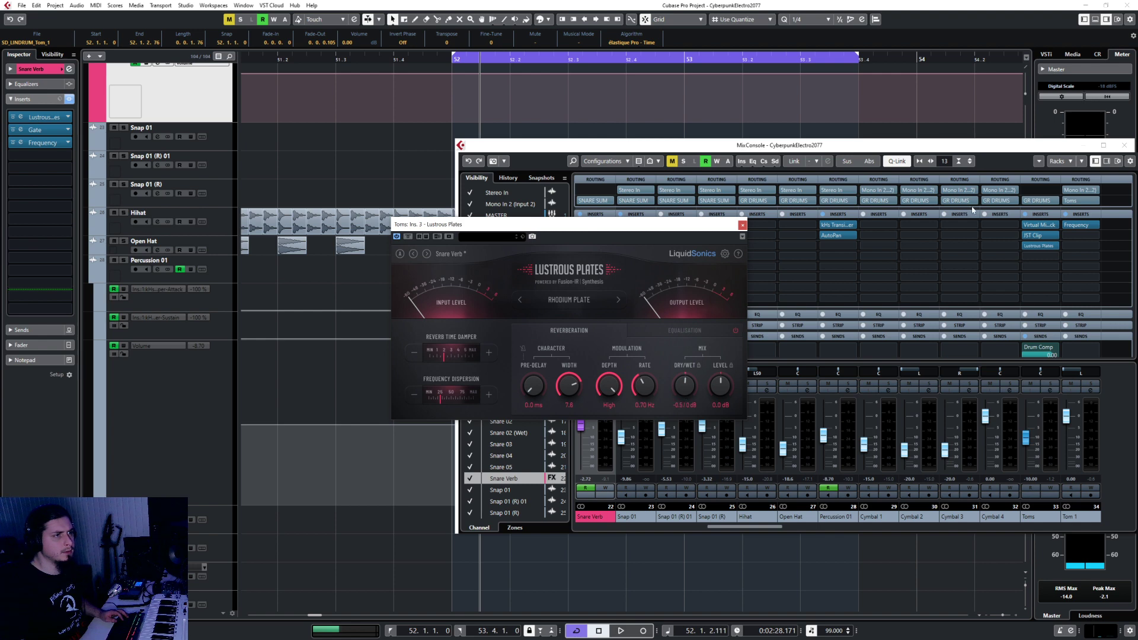
{"action": "left_click", "coordinate": [743, 225]}
{"action": "key", "text": "F3"}
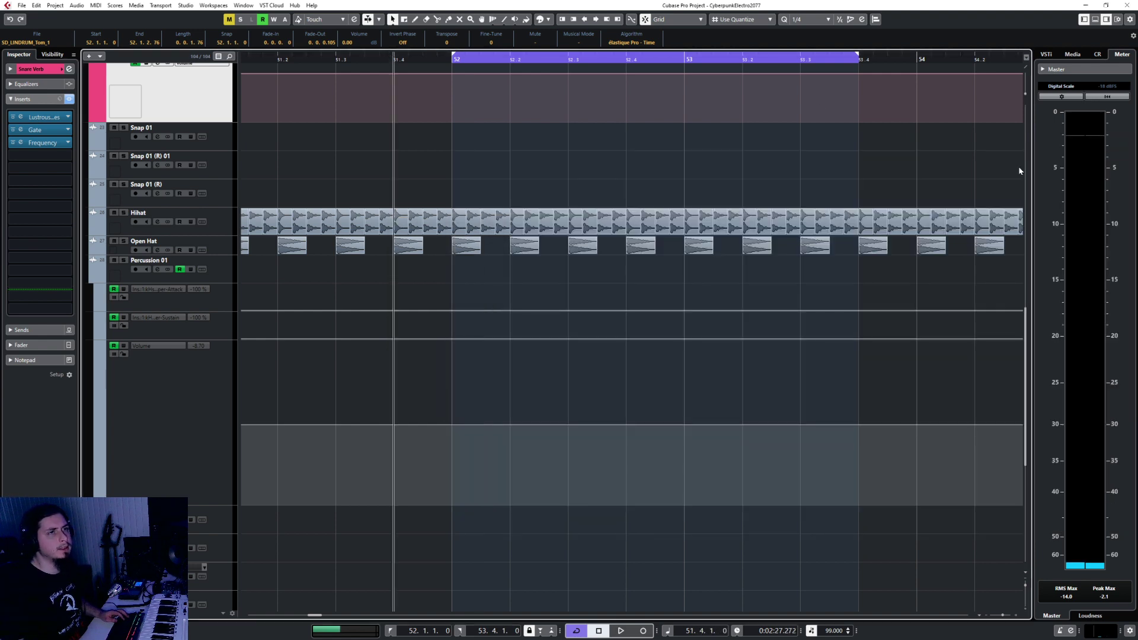
Step: Select and solo the Toms group, play the tom fill and open its Lustrous Plates reverb
{"action": "scroll", "coordinate": [560, 383], "scroll_direction": "down", "scroll_amount": 4}
{"action": "scroll", "coordinate": [461, 367], "scroll_direction": "up", "scroll_amount": 5}
{"action": "scroll", "coordinate": [328, 282], "scroll_direction": "down", "scroll_amount": 5}
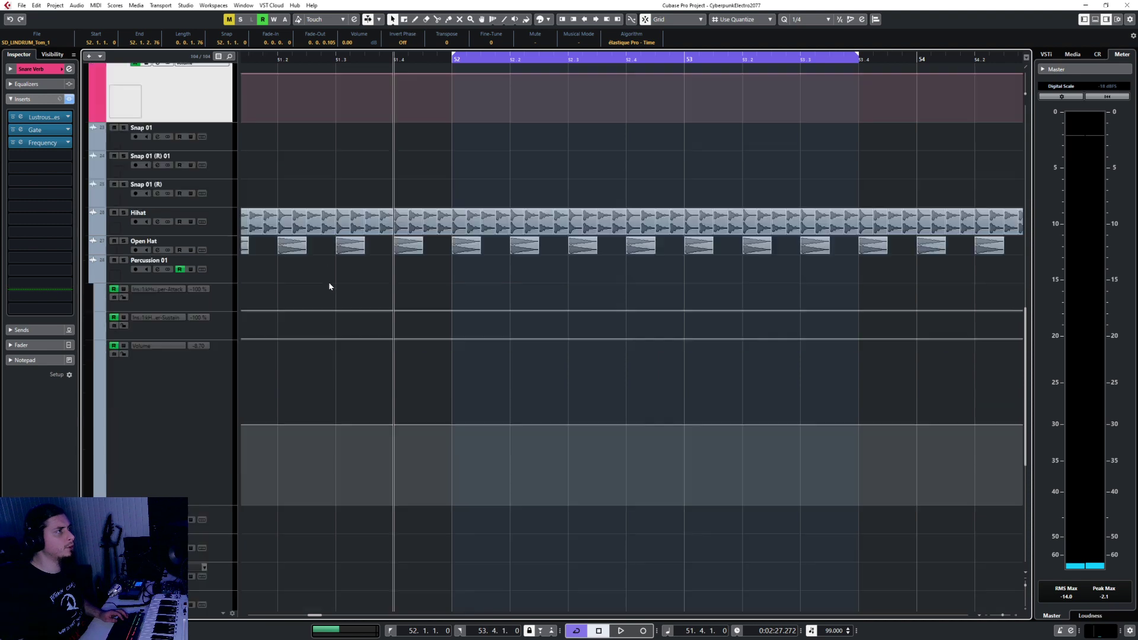
{"action": "scroll", "coordinate": [328, 282], "scroll_direction": "up", "scroll_amount": 2}
{"action": "left_click", "coordinate": [236, 421]}
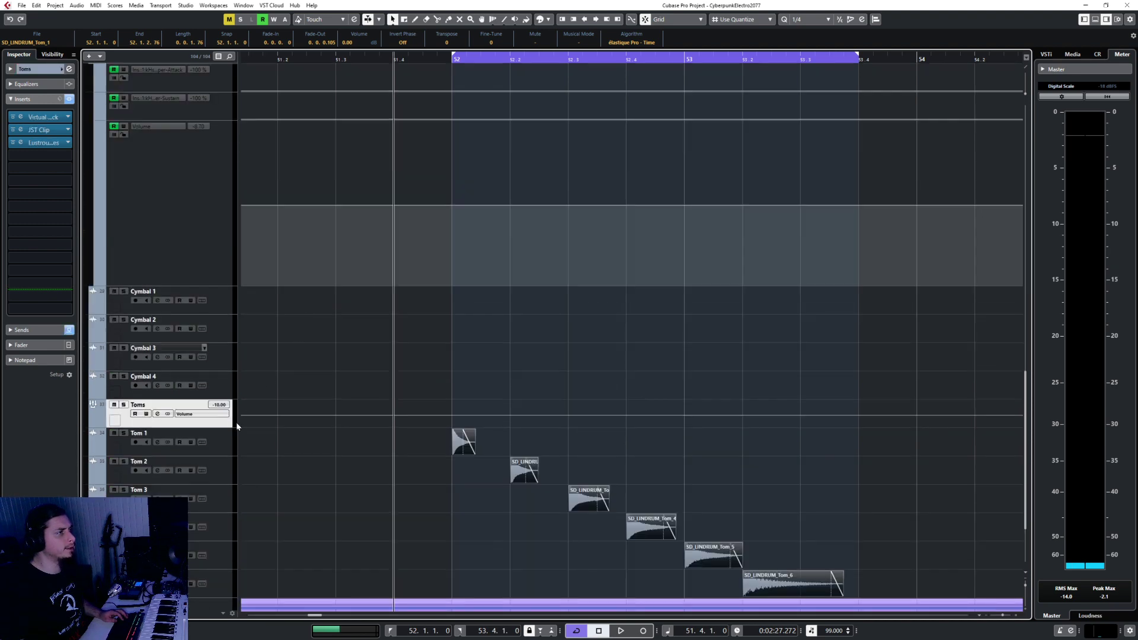
{"action": "key", "text": "s"}
{"action": "key", "text": "space"}
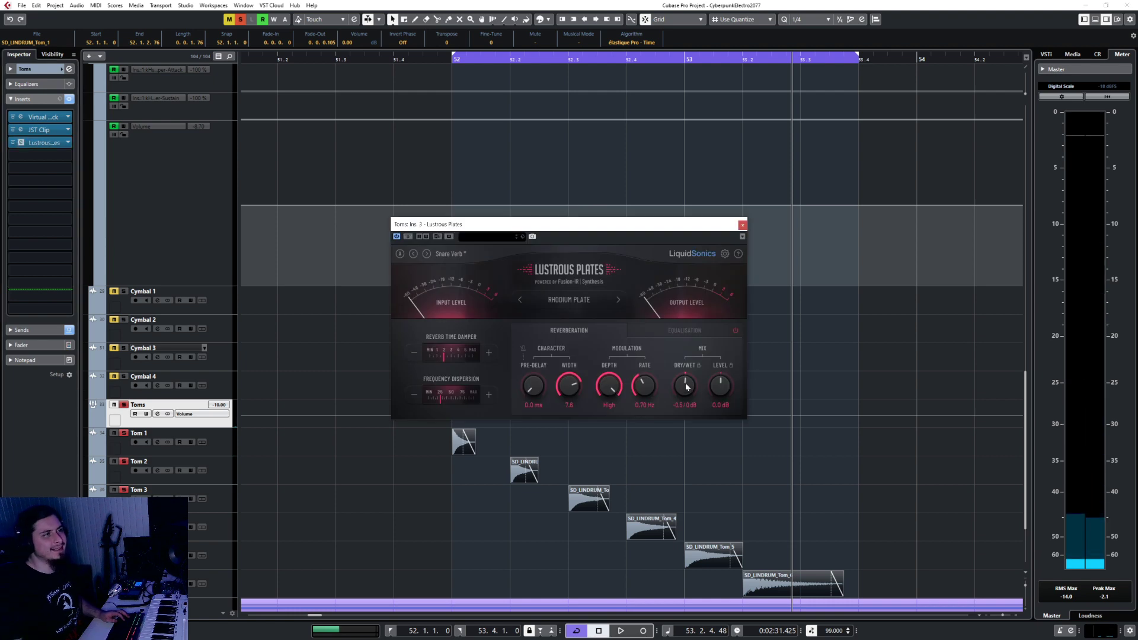
Step: Replay the toms from bar 52, make the Lustrous Plates dry/wet mix clearly drier, and audition the result
{"action": "left_click", "coordinate": [453, 60]}
{"action": "key", "text": "space"}
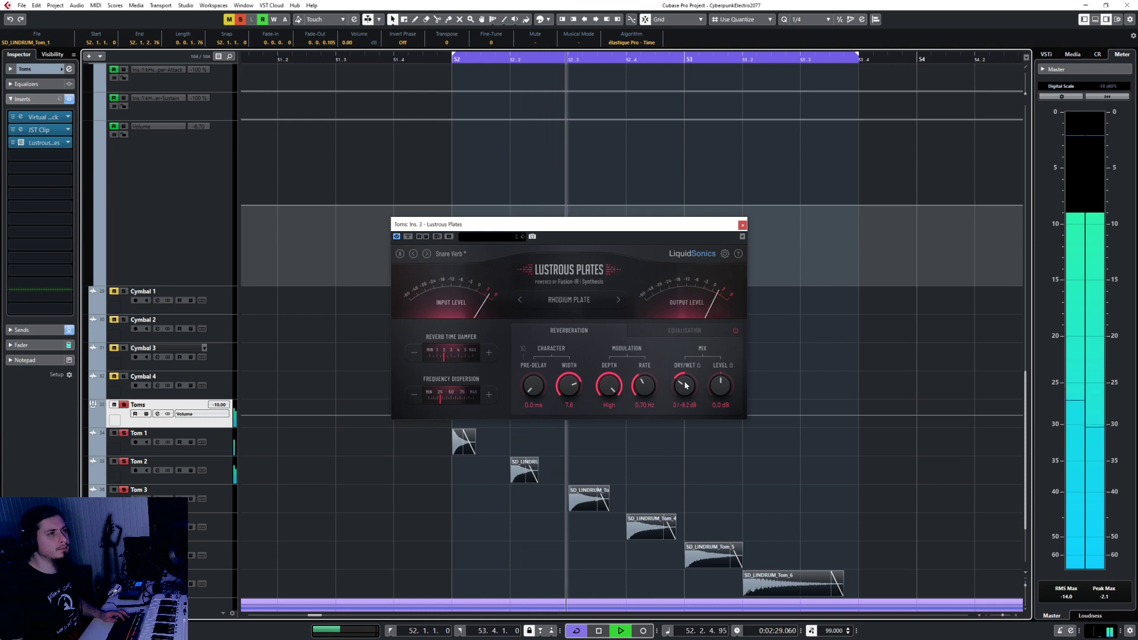
{"action": "left_click", "coordinate": [742, 226]}
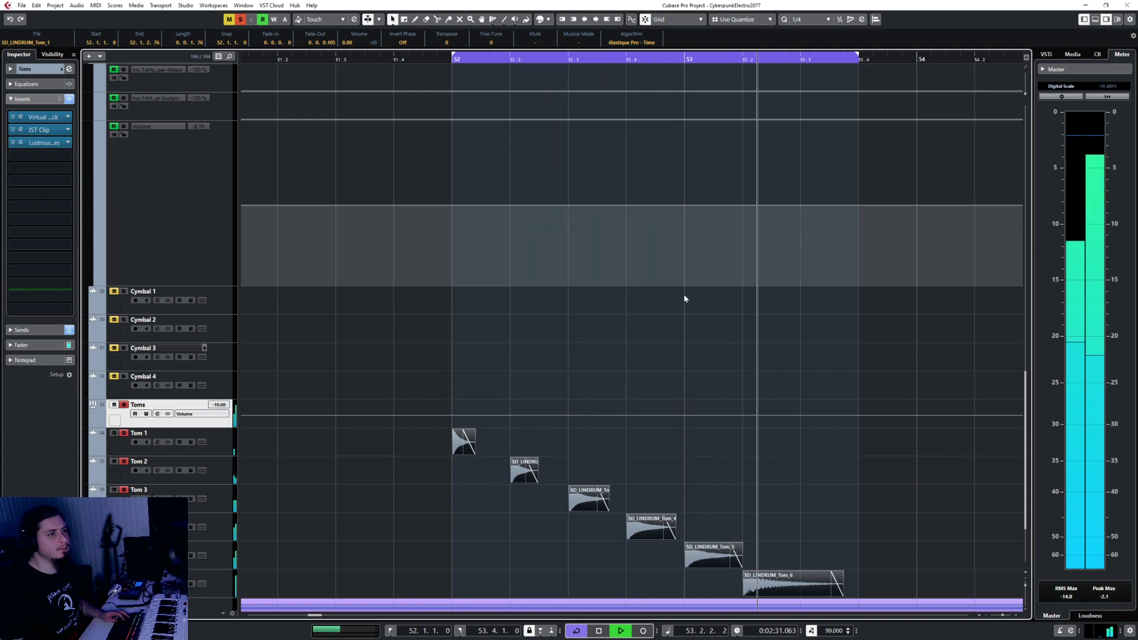
{"action": "left_click", "coordinate": [660, 465]}
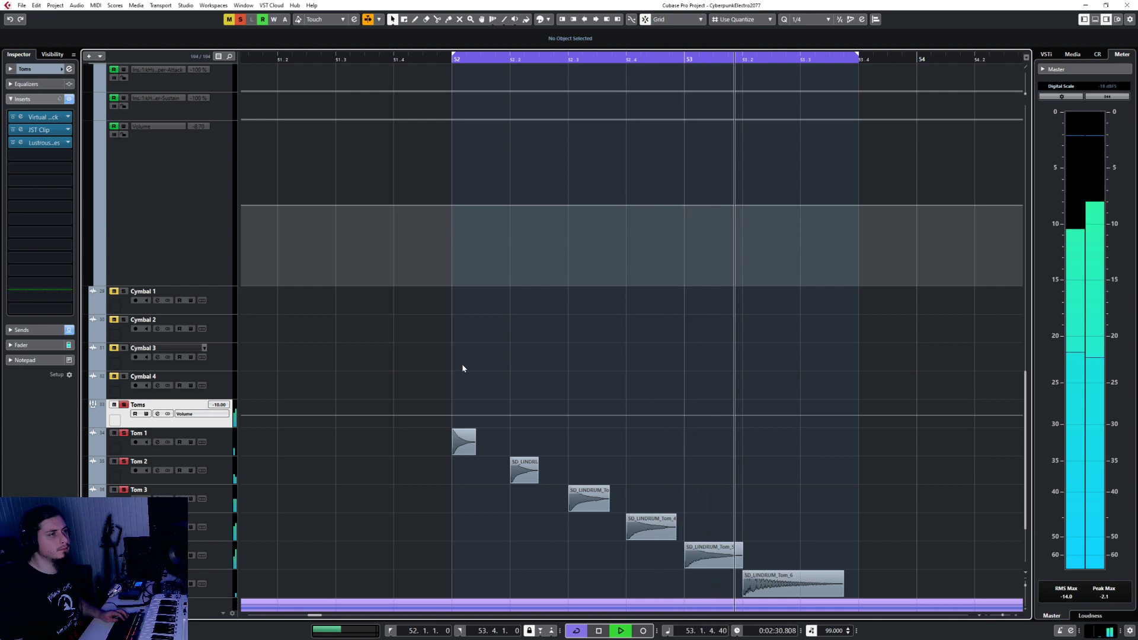
{"action": "key", "text": "space"}
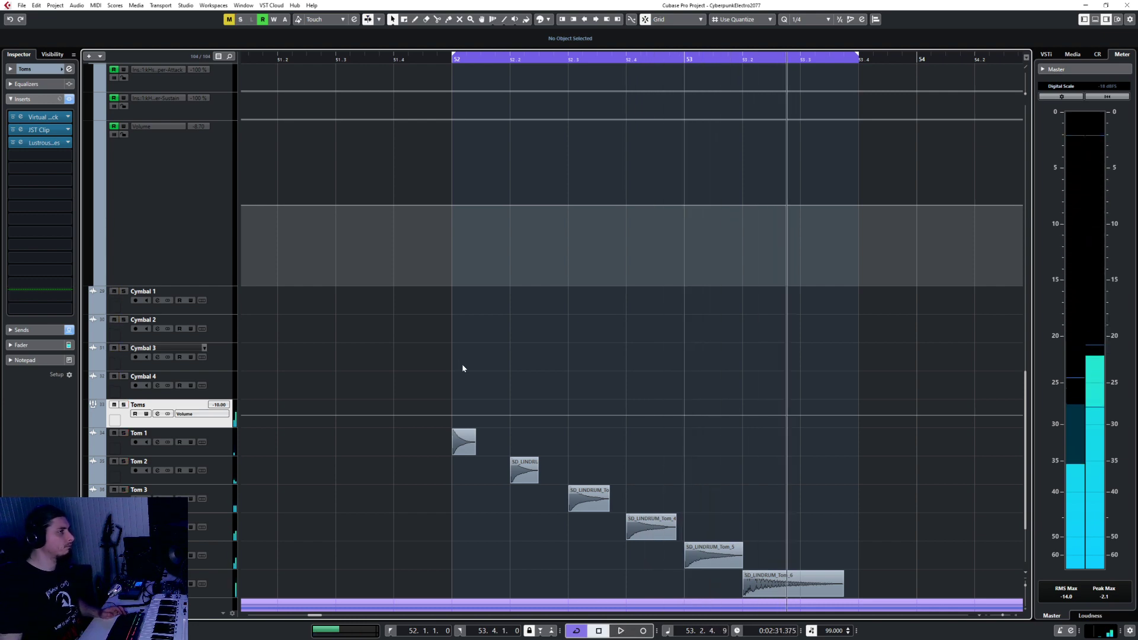
Step: Look over the arrangement around bar 52, from the tom clips up to the group tracks and back
{"action": "left_click_drag", "start_coordinate": [397, 61], "coordinate": [457, 439]}
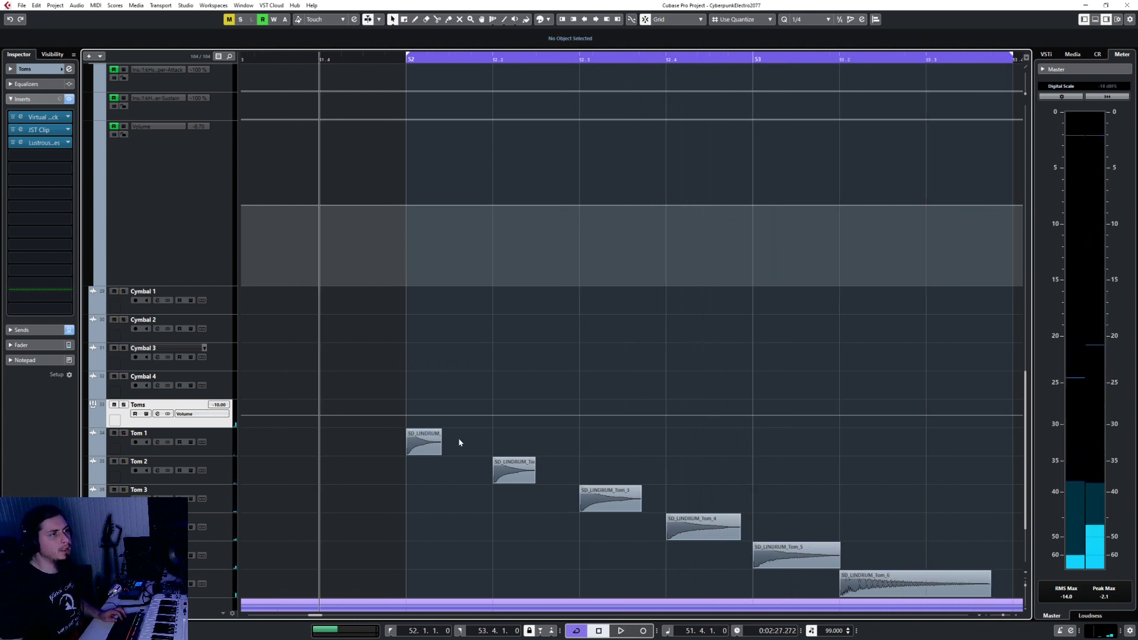
{"action": "left_click_drag", "start_coordinate": [369, 449], "coordinate": [908, 590]}
{"action": "left_click", "coordinate": [514, 443]}
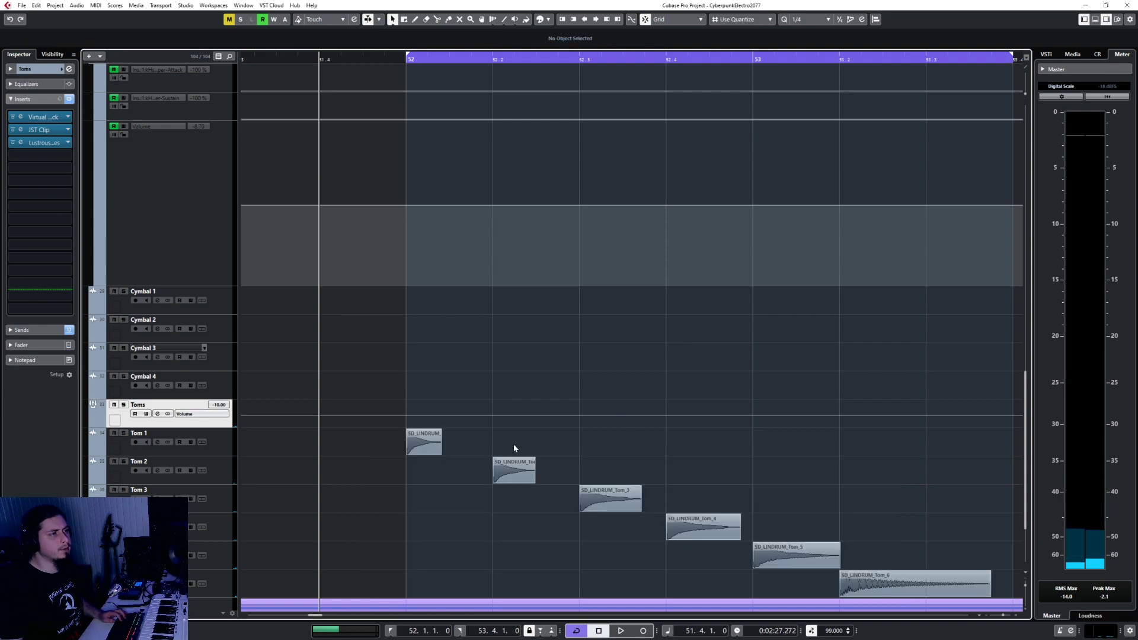
{"action": "scroll", "coordinate": [612, 450], "scroll_direction": "down", "scroll_amount": 4}
{"action": "scroll", "coordinate": [612, 451], "scroll_direction": "up", "scroll_amount": 12}
{"action": "scroll", "coordinate": [612, 454], "scroll_direction": "down", "scroll_amount": 3}
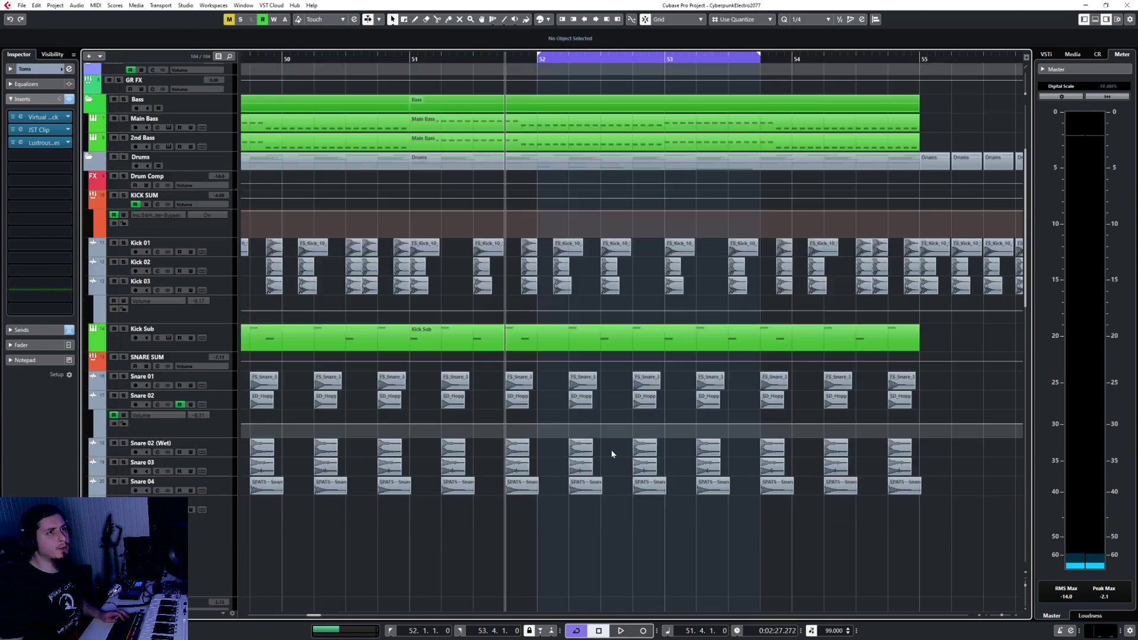
{"action": "scroll", "coordinate": [611, 453], "scroll_direction": "up", "scroll_amount": 5}
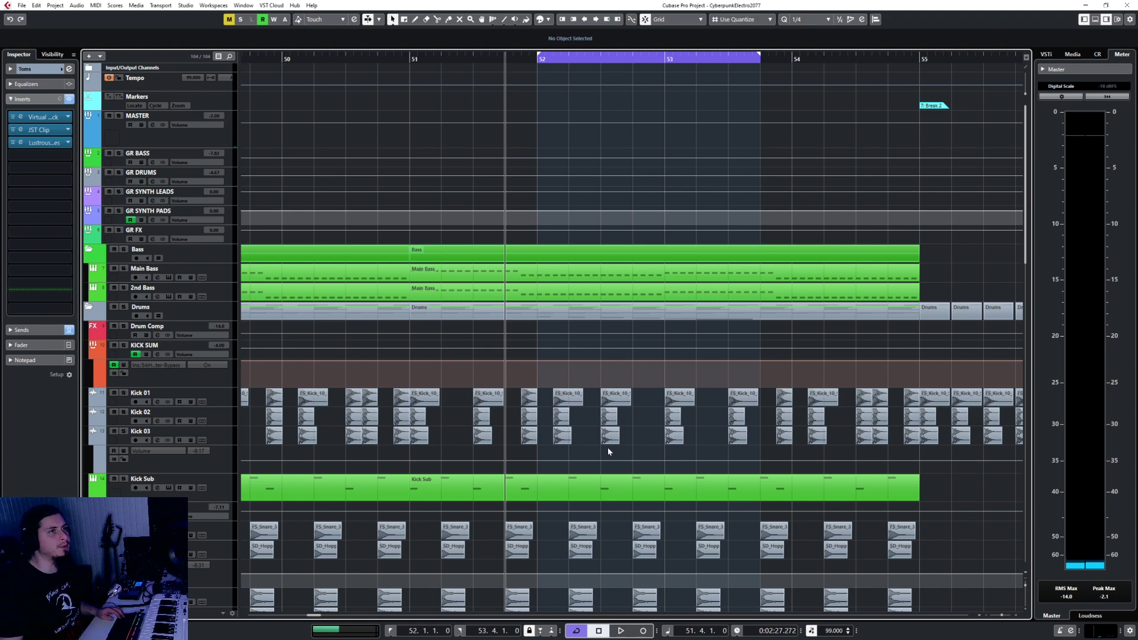
{"action": "scroll", "coordinate": [607, 451], "scroll_direction": "down", "scroll_amount": 10}
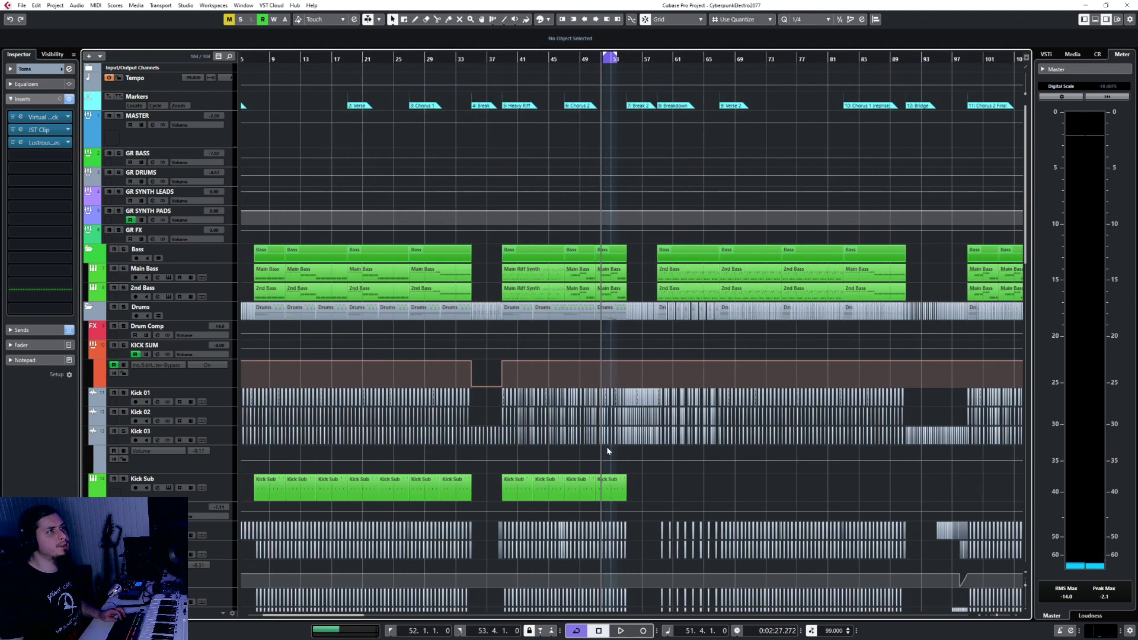
{"action": "scroll", "coordinate": [607, 450], "scroll_direction": "up", "scroll_amount": 10}
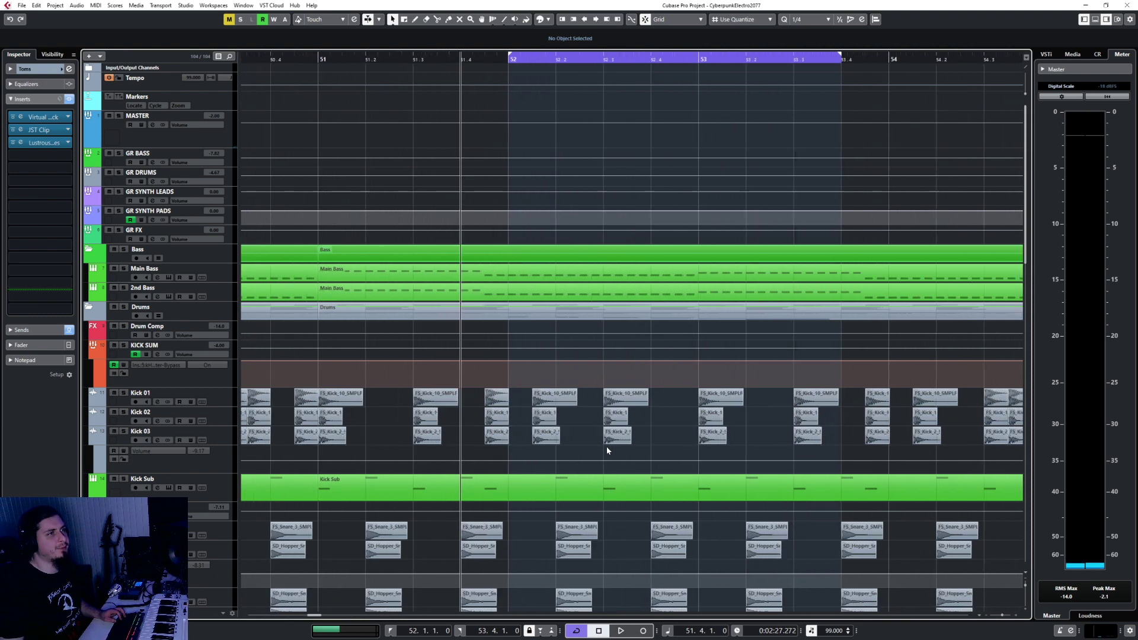
{"action": "scroll", "coordinate": [607, 451], "scroll_direction": "down", "scroll_amount": 8}
{"action": "scroll", "coordinate": [607, 450], "scroll_direction": "down", "scroll_amount": 5}
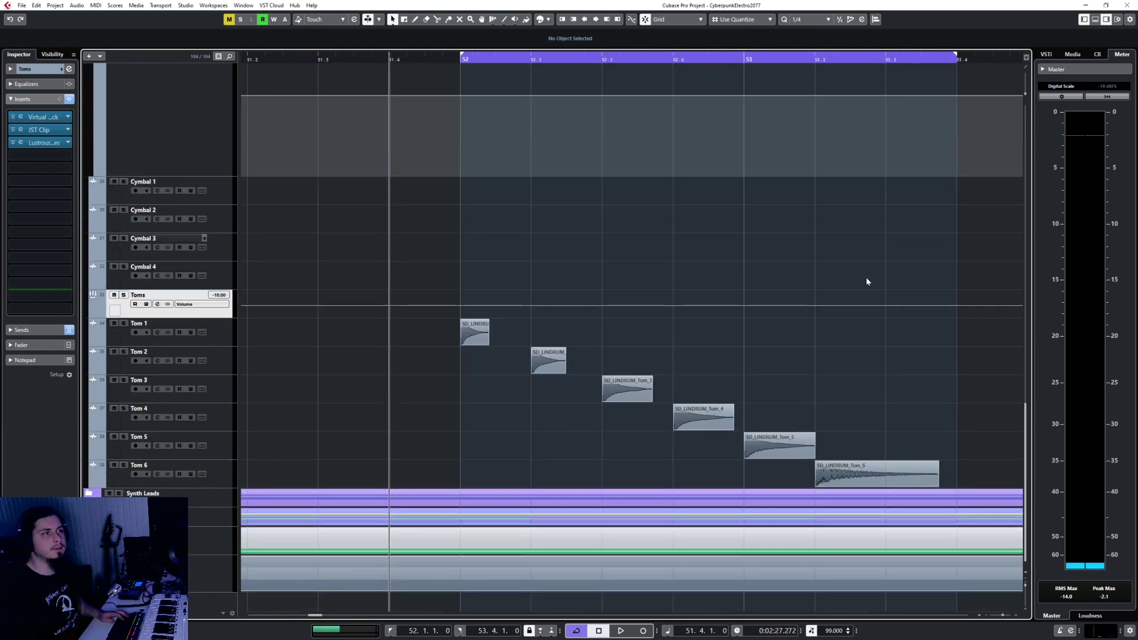
Step: Set the quantize grid to 1/16 and move the Tom 1 and Tom 2 clips to the start of bar 53
{"action": "left_click", "coordinate": [828, 19]}
{"action": "left_click", "coordinate": [810, 77]}
{"action": "left_click_drag", "start_coordinate": [481, 332], "coordinate": [759, 342]}
{"action": "scroll", "coordinate": [679, 363], "scroll_direction": "right", "scroll_amount": 4}
{"action": "scroll", "coordinate": [664, 356], "scroll_direction": "left", "scroll_amount": 2}
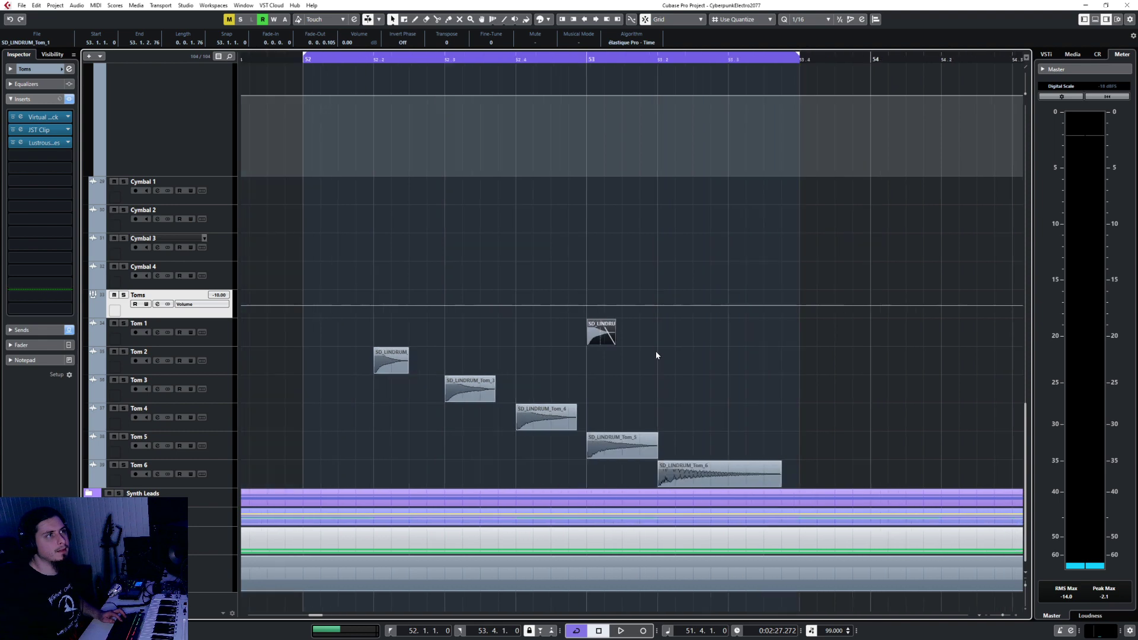
{"action": "scroll", "coordinate": [649, 352], "scroll_direction": "up", "scroll_amount": 1}
{"action": "scroll", "coordinate": [647, 353], "scroll_direction": "down", "scroll_amount": 1}
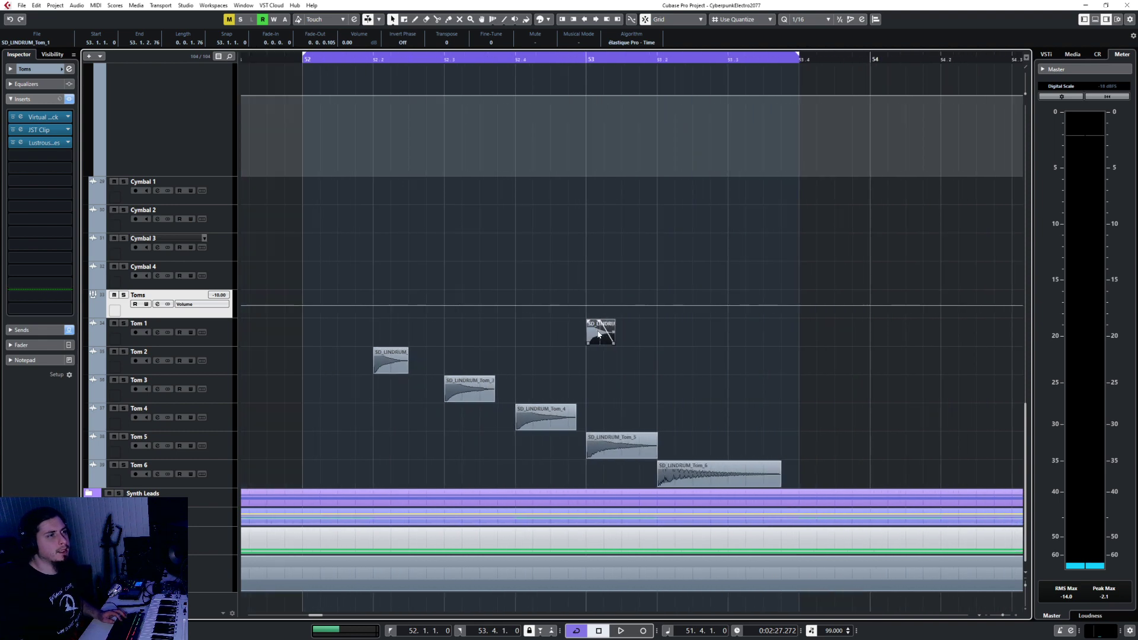
{"action": "left_click_drag", "start_coordinate": [388, 362], "coordinate": [602, 365]}
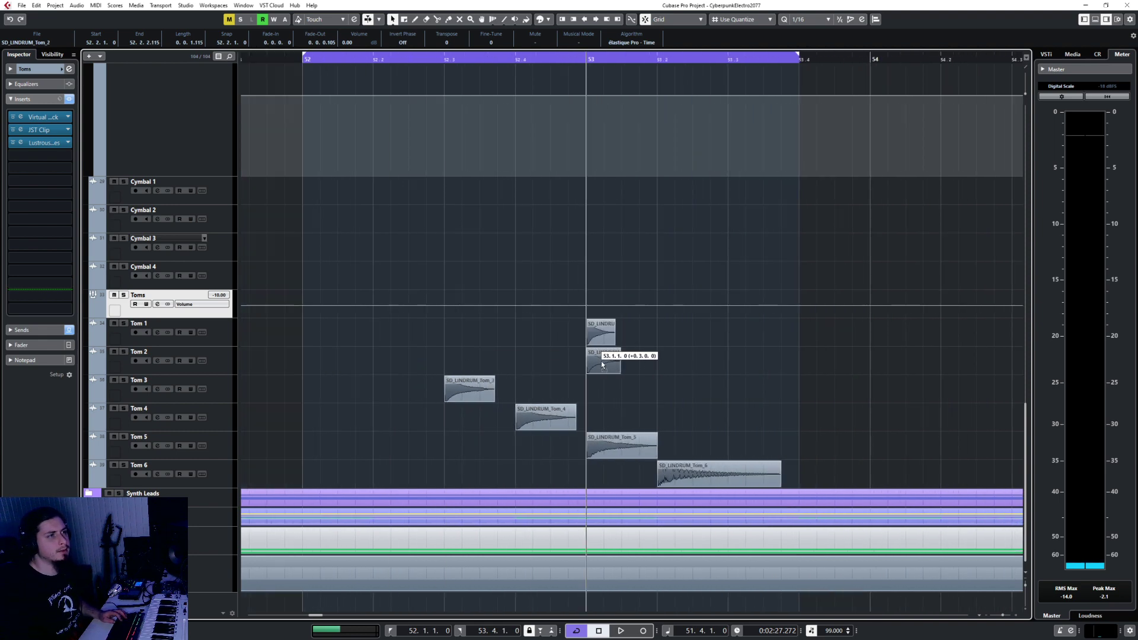
Step: Trim the Tom 1 and Tom 2 clips to one sixteenth each and duplicate the pair directly behind them at 53.1.2
{"action": "scroll", "coordinate": [606, 366], "scroll_direction": "up", "scroll_amount": 1}
{"action": "left_click", "coordinate": [597, 323]}
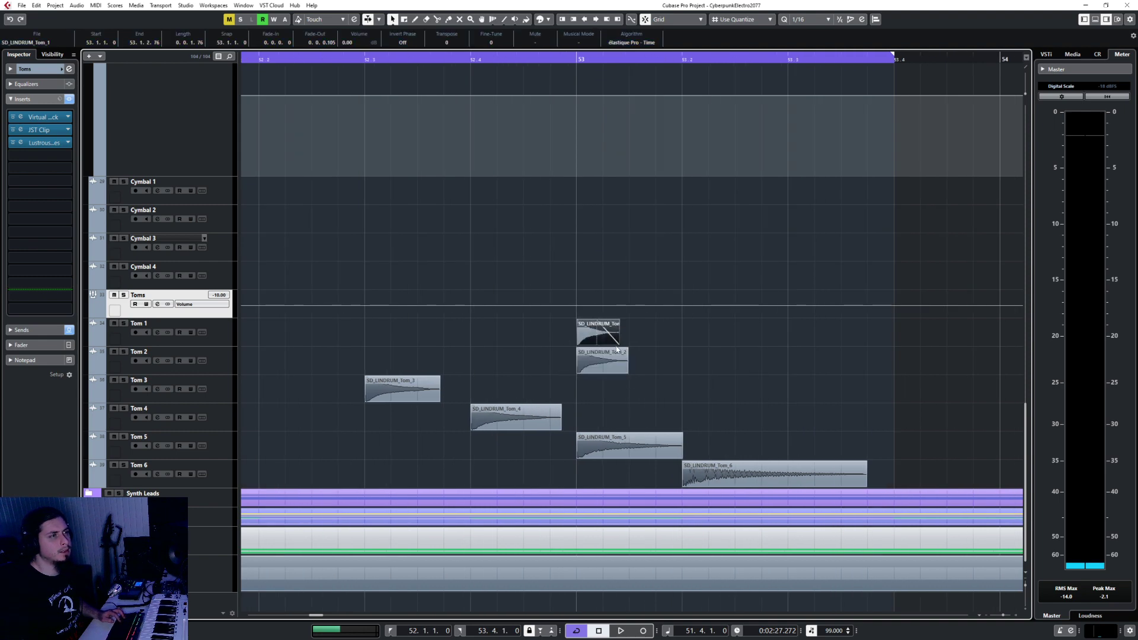
{"action": "left_click_drag", "start_coordinate": [617, 345], "coordinate": [603, 373]}
{"action": "left_click", "coordinate": [628, 372]}
{"action": "left_click_drag", "start_coordinate": [624, 323], "coordinate": [591, 355]}
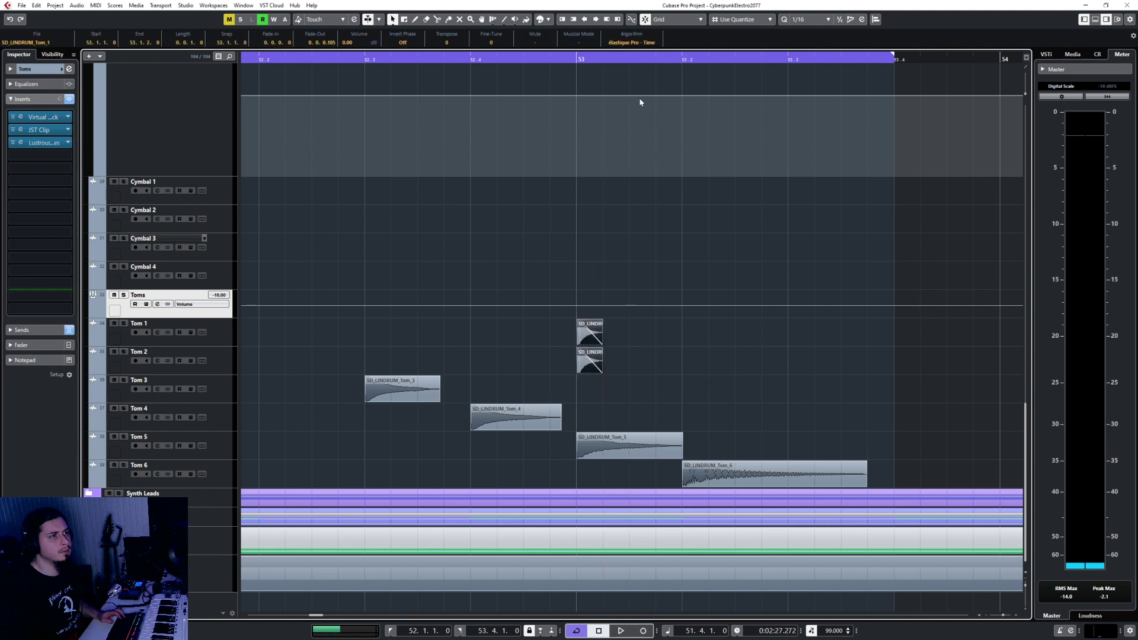
{"action": "key", "text": "Down"}
{"action": "key", "text": "ctrl+d"}
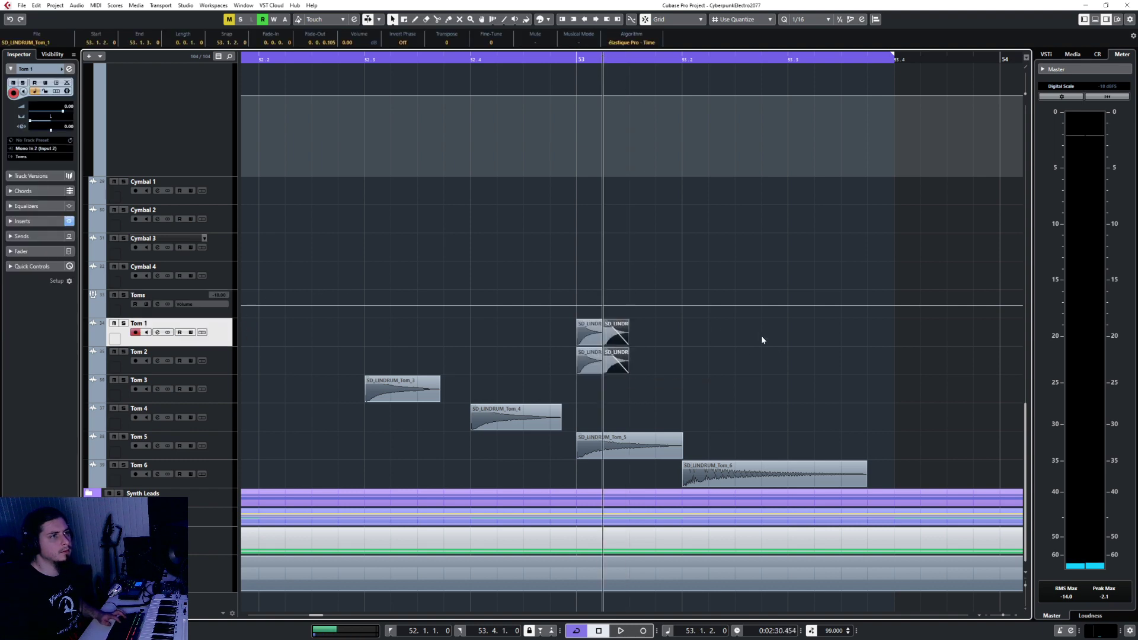
Step: Move the Tom 3 clip to 53.1.4, copy a short Tom 2 clip above it, and trim Tom 3 to one sixteenth
{"action": "left_click", "coordinate": [397, 385]}
{"action": "left_click_drag", "start_coordinate": [411, 390], "coordinate": [702, 390]}
{"action": "left_click", "coordinate": [616, 362]}
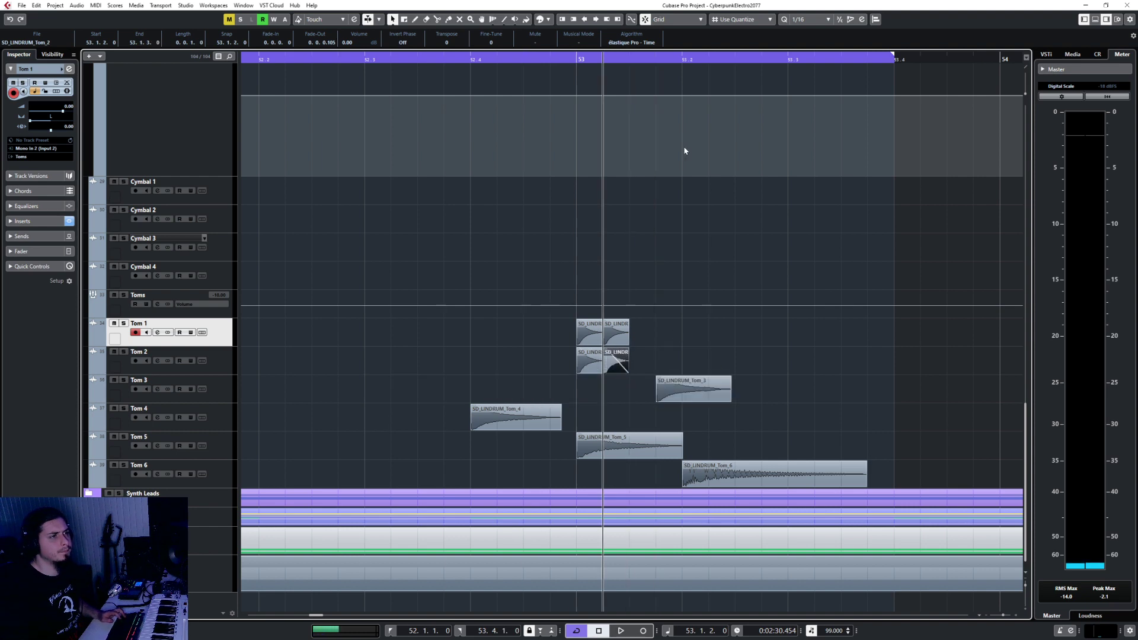
{"action": "left_click", "coordinate": [655, 74]}
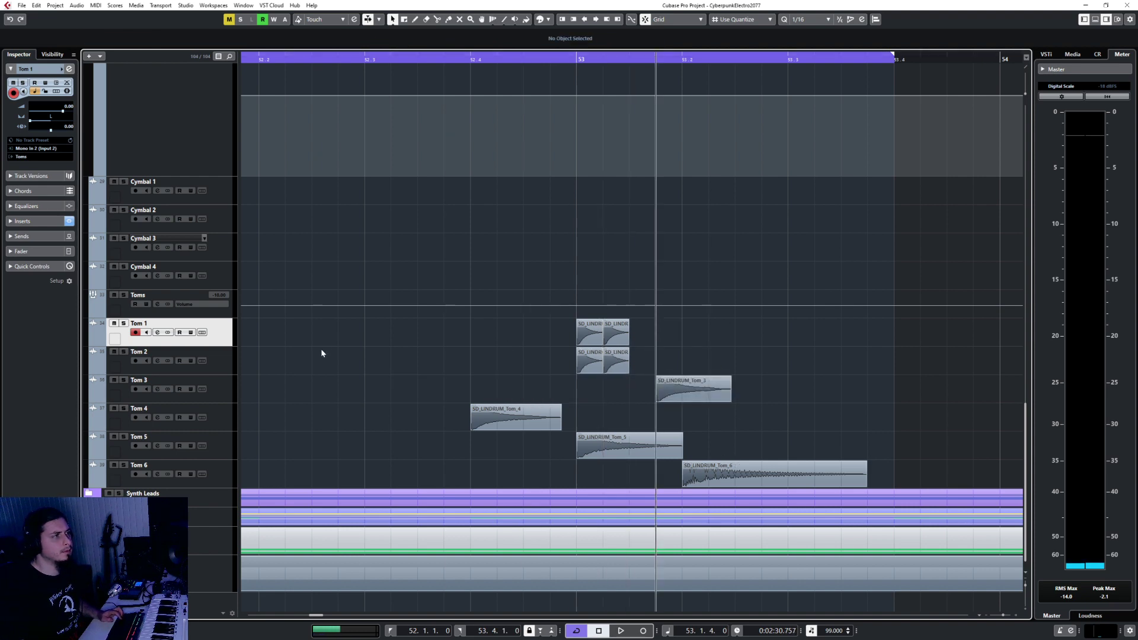
{"action": "left_click", "coordinate": [225, 370]}
{"action": "key", "text": "ctrl+v"}
{"action": "left_click", "coordinate": [695, 391]}
{"action": "left_click_drag", "start_coordinate": [730, 401], "coordinate": [682, 402]}
Step: Copy the stacked Tom 2 and Tom 3 clips to 53.2.1 and lengthen the copies to about an eighth note
{"action": "left_click_drag", "start_coordinate": [691, 357], "coordinate": [653, 394]}
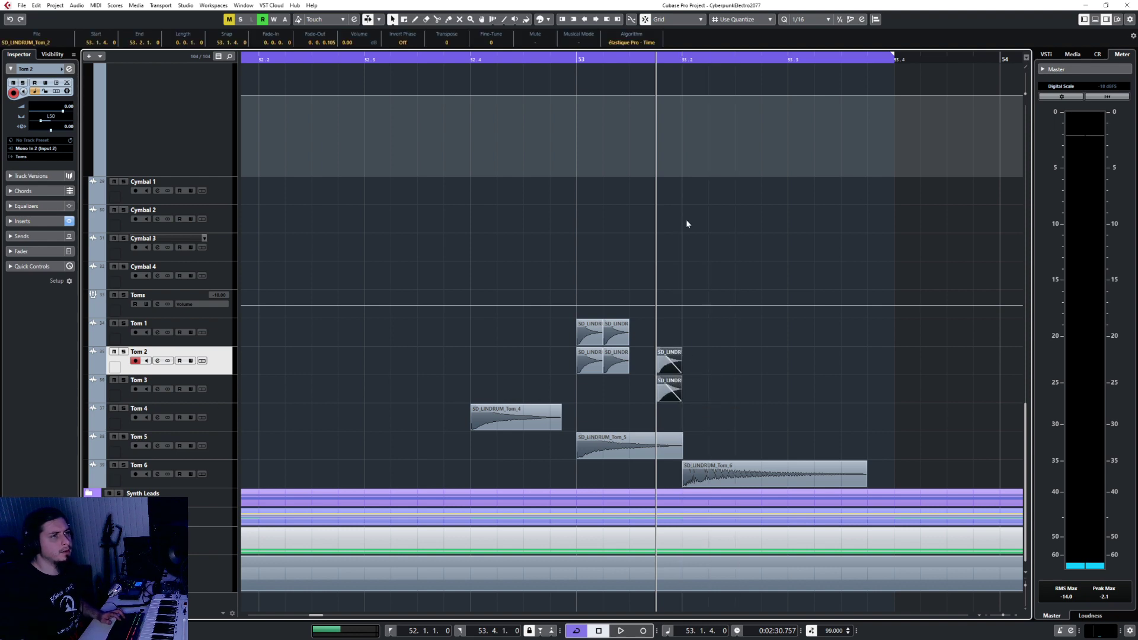
{"action": "left_click", "coordinate": [679, 60]}
{"action": "key", "text": "ctrl+v"}
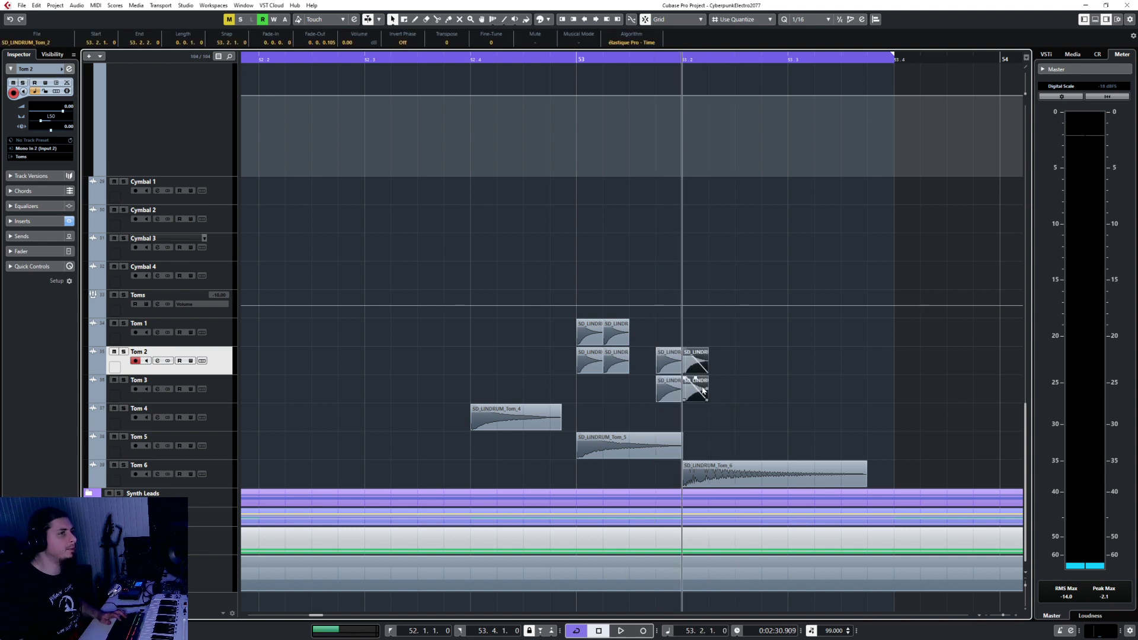
{"action": "left_click_drag", "start_coordinate": [708, 400], "coordinate": [740, 391]}
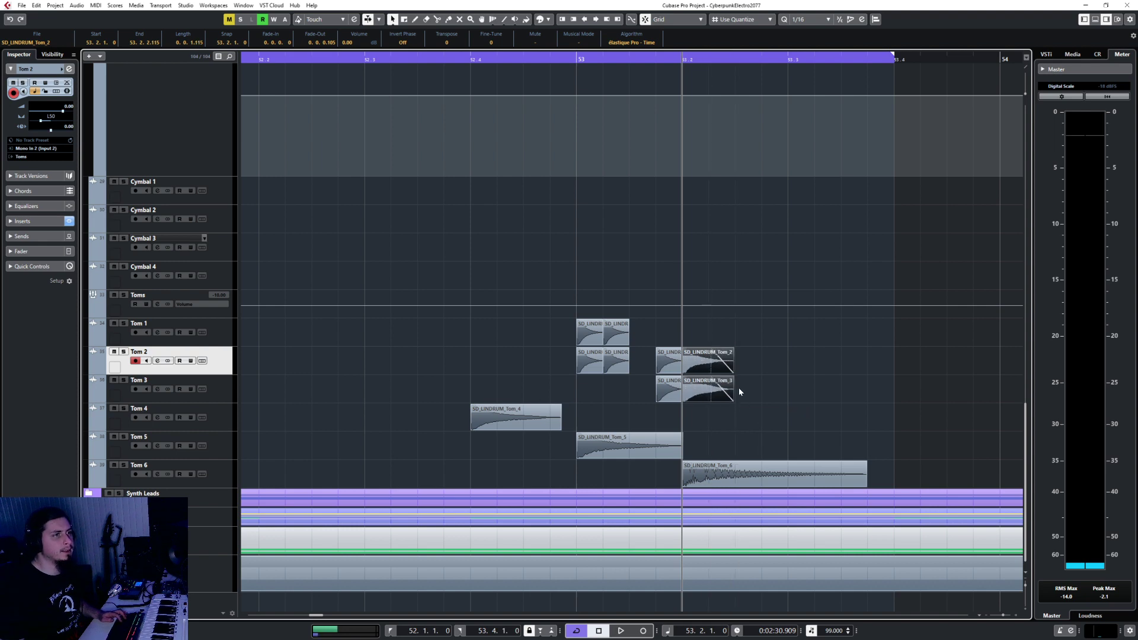
Step: Place the Tom 4 clip at 53.2.3, then move the Tom 1 to Tom 4 pattern back to the start of bar 52
{"action": "left_click_drag", "start_coordinate": [504, 424], "coordinate": [753, 425]}
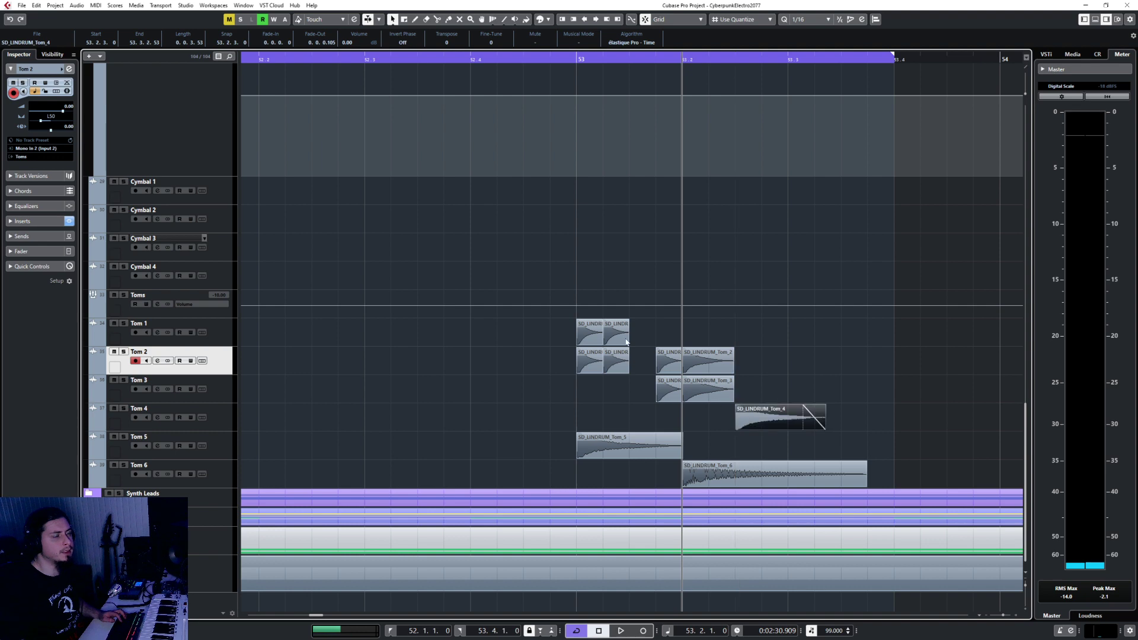
{"action": "left_click_drag", "start_coordinate": [548, 324], "coordinate": [847, 420]}
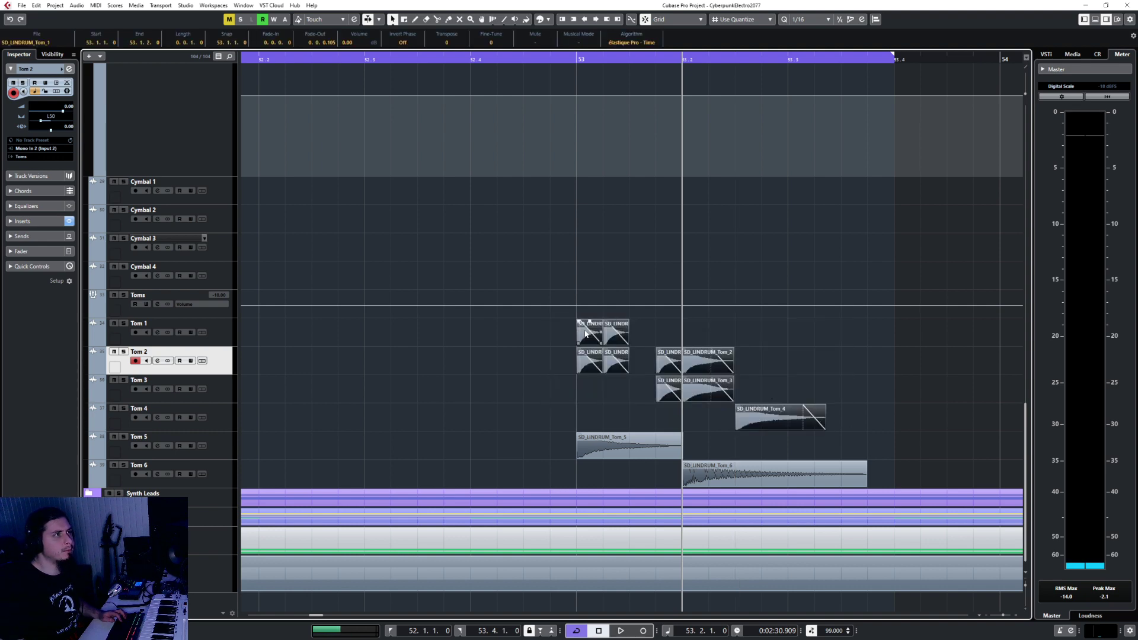
{"action": "left_click_drag", "start_coordinate": [585, 333], "coordinate": [304, 341]}
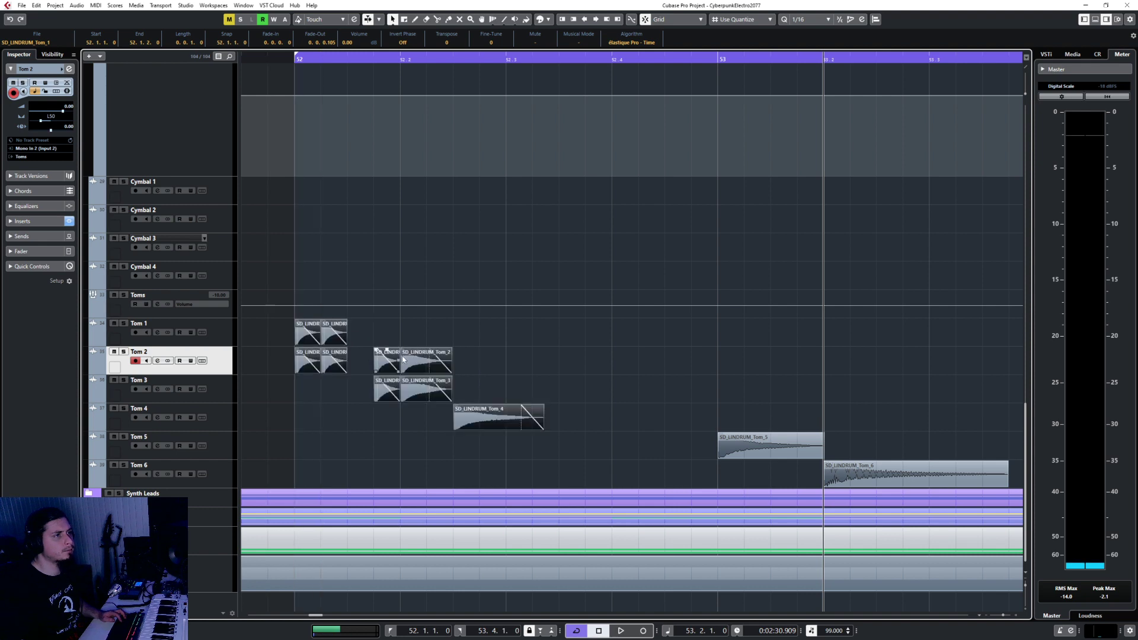
Step: Copy the longer Tom 3 clip to 52.2.3 above the Tom 4 clip and trim both to one sixteenth
{"action": "left_click_drag", "start_coordinate": [740, 452], "coordinate": [713, 458]}
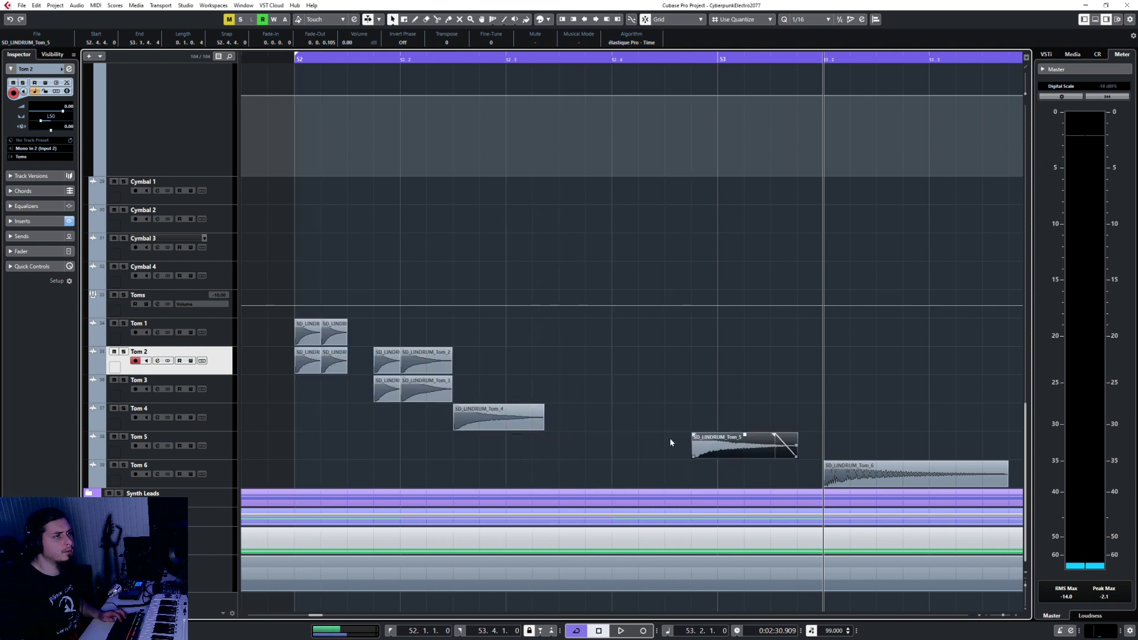
{"action": "left_click", "coordinate": [426, 390]}
{"action": "left_click", "coordinate": [461, 56]}
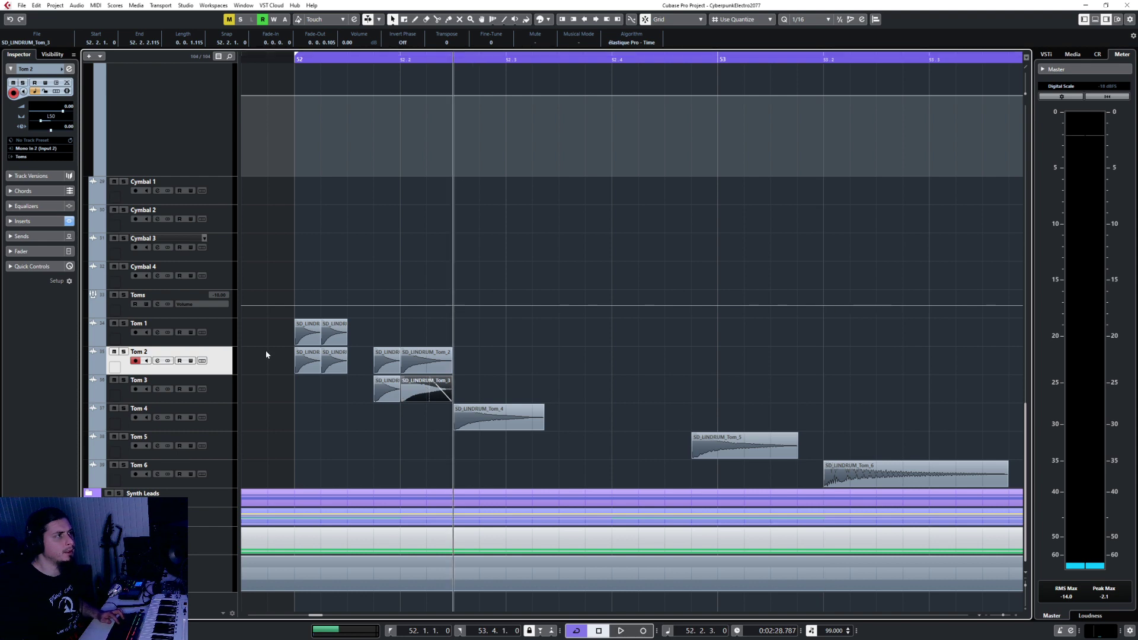
{"action": "key", "text": "ctrl+v"}
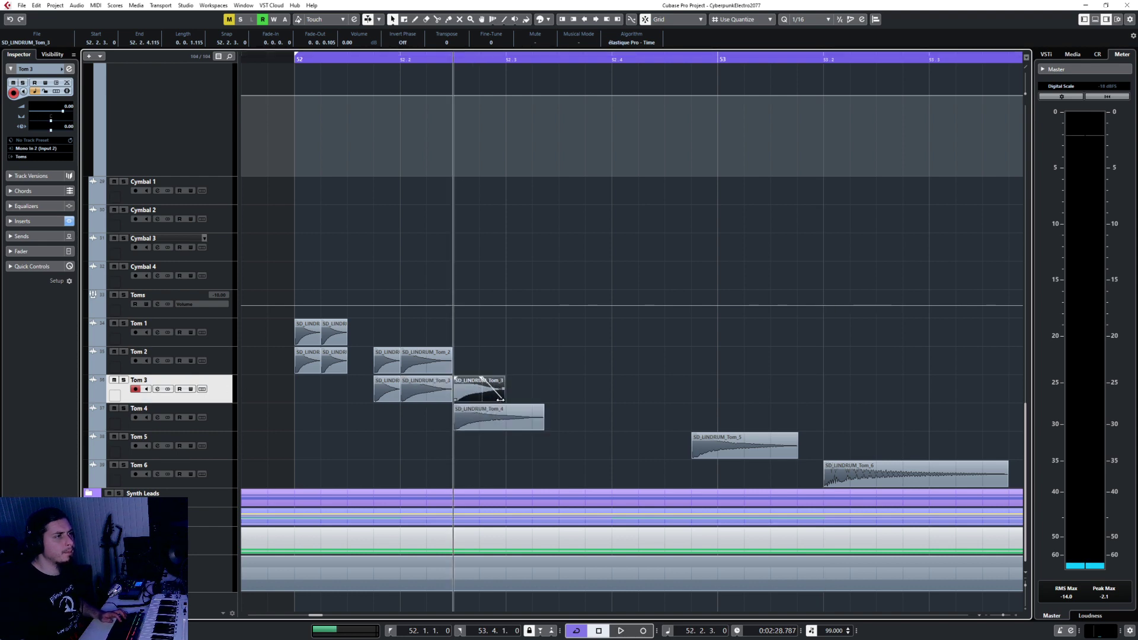
{"action": "left_click", "coordinate": [498, 422]}
{"action": "left_click_drag", "start_coordinate": [540, 427], "coordinate": [479, 401]}
Step: Duplicate the short Tom 3 and Tom 4 pair at 52.2.4 and lengthen both copies to nearly three sixteenths
{"action": "left_click_drag", "start_coordinate": [497, 388], "coordinate": [461, 439]}
{"action": "left_click", "coordinate": [481, 60]}
{"action": "key", "text": "ctrl+d"}
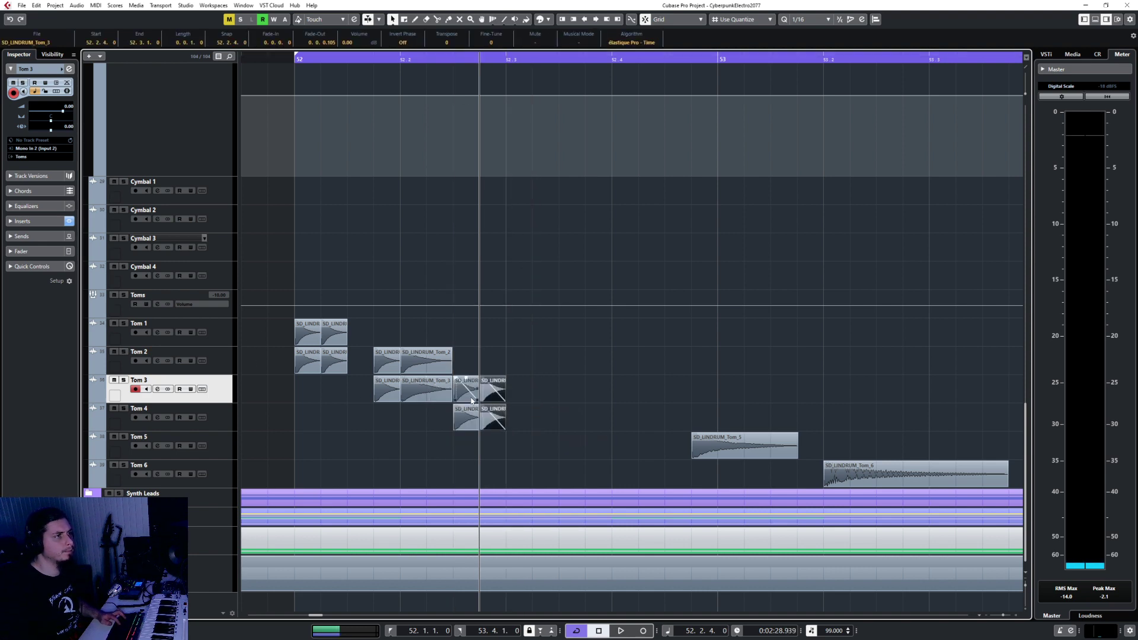
{"action": "left_click_drag", "start_coordinate": [507, 428], "coordinate": [555, 428]}
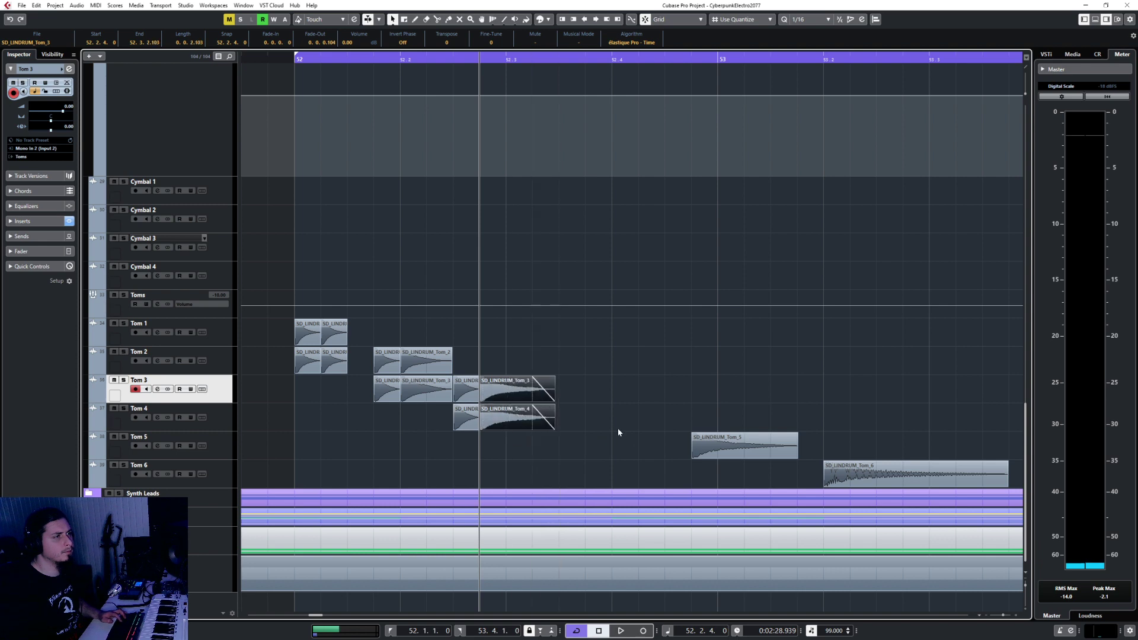
Step: Move the Tom 5 clip to 52.3.2 and trim the longer Tom 3 and Tom 4 clips so they end there
{"action": "left_click", "coordinate": [705, 439]}
{"action": "left_click_drag", "start_coordinate": [705, 438], "coordinate": [546, 442]}
{"action": "left_click", "coordinate": [552, 421]}
{"action": "left_click", "coordinate": [469, 420]}
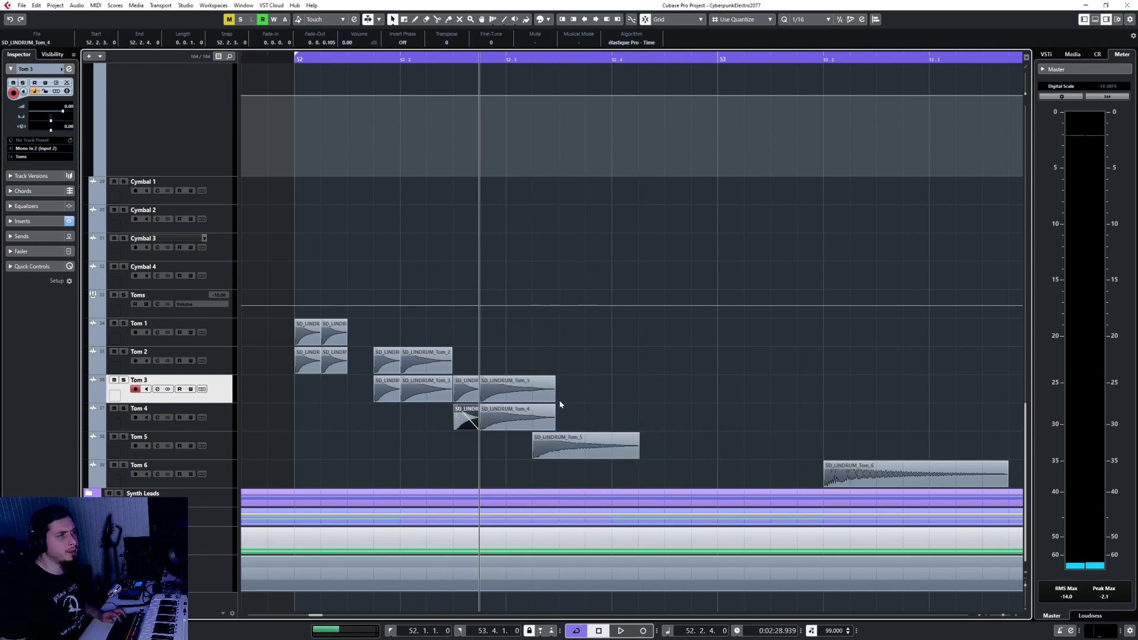
{"action": "left_click", "coordinate": [552, 424]}
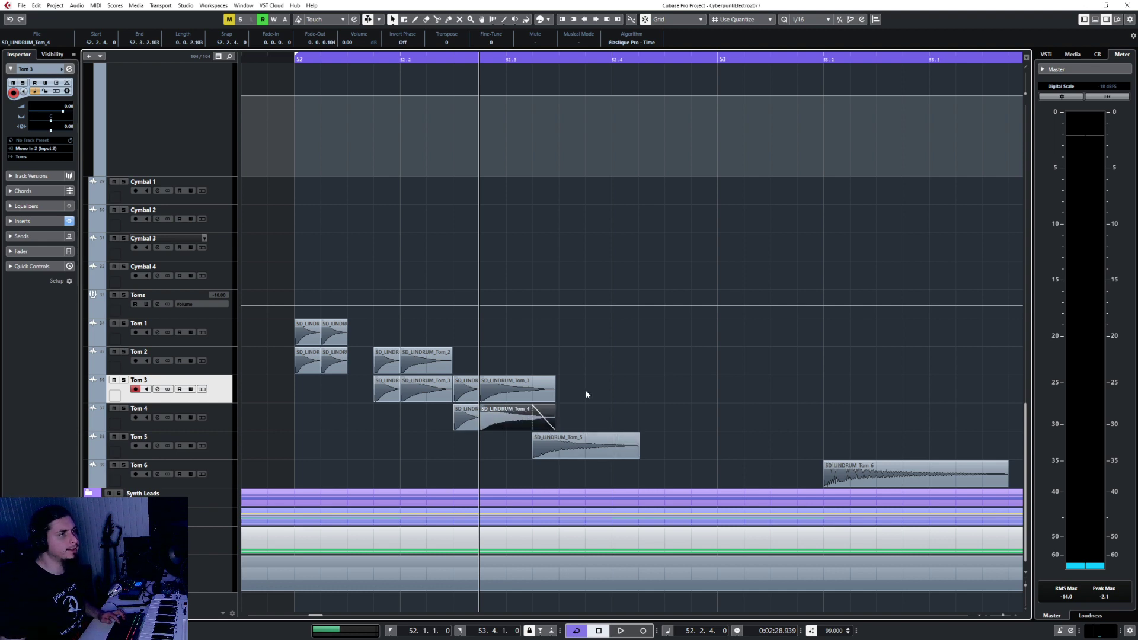
{"action": "left_click_drag", "start_coordinate": [586, 394], "coordinate": [533, 426]}
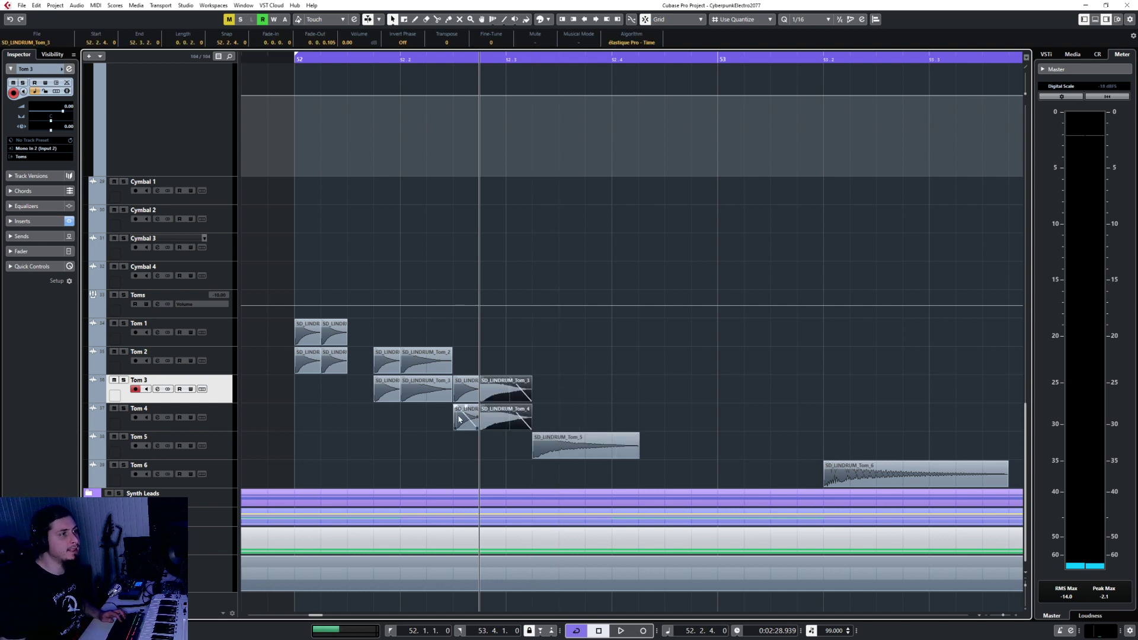
Step: Copy the short Tom 4 clip to 52.3.2 above Tom 5 and trim the Tom 5 clip to one sixteenth
{"action": "left_click", "coordinate": [459, 419]}
{"action": "left_click", "coordinate": [532, 58]}
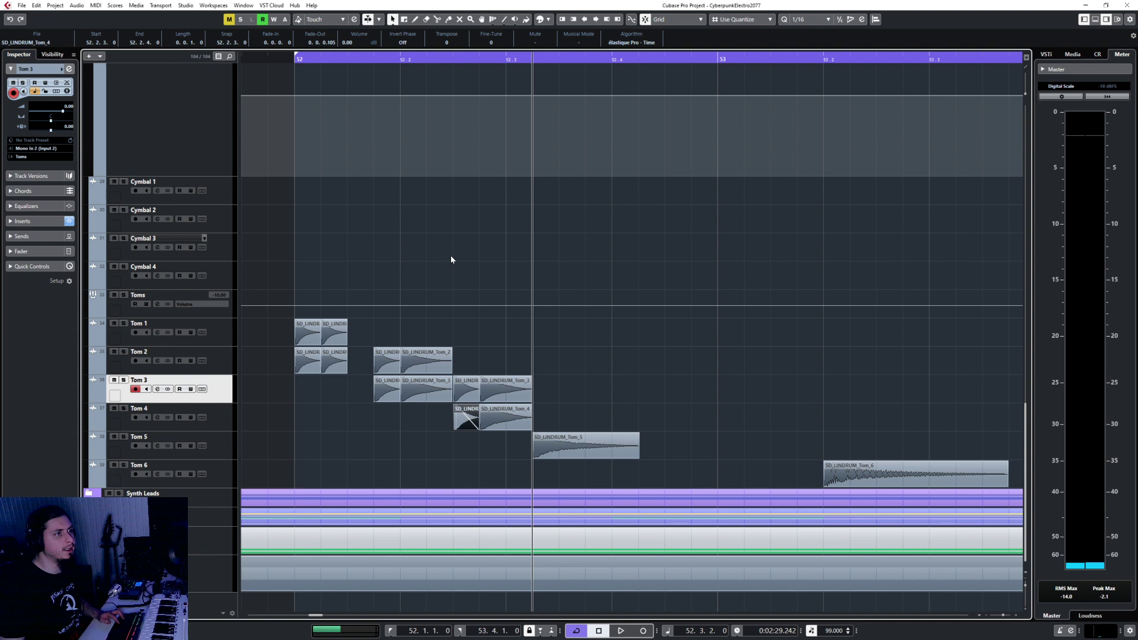
{"action": "left_click", "coordinate": [227, 417]}
{"action": "key", "text": "ctrl+v"}
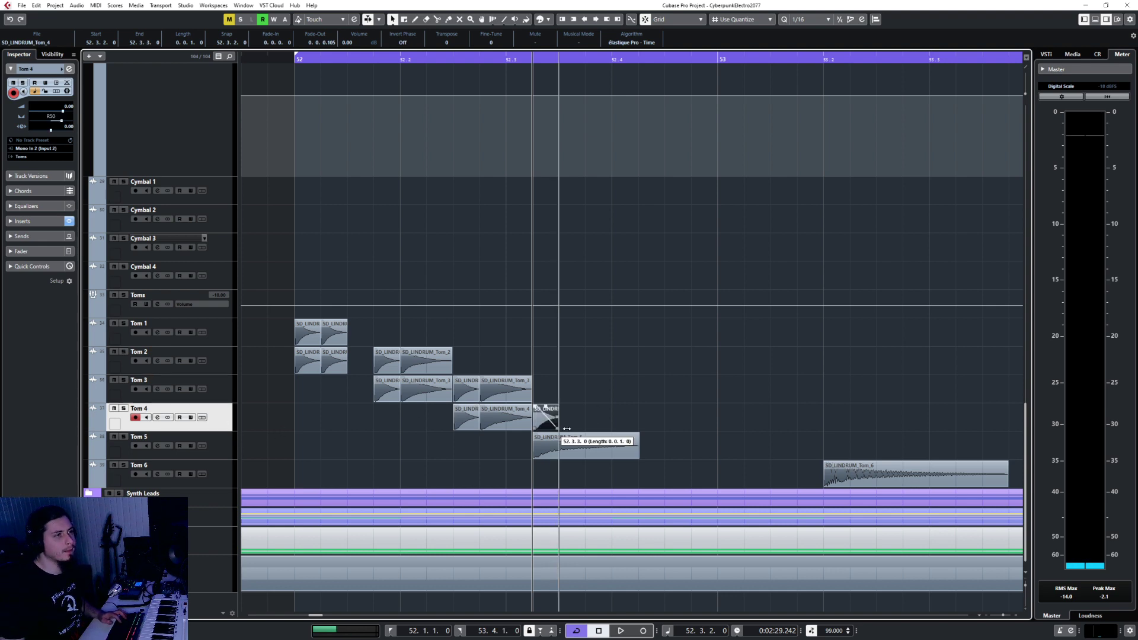
{"action": "left_click", "coordinate": [600, 449]}
{"action": "left_click_drag", "start_coordinate": [640, 462], "coordinate": [559, 463]}
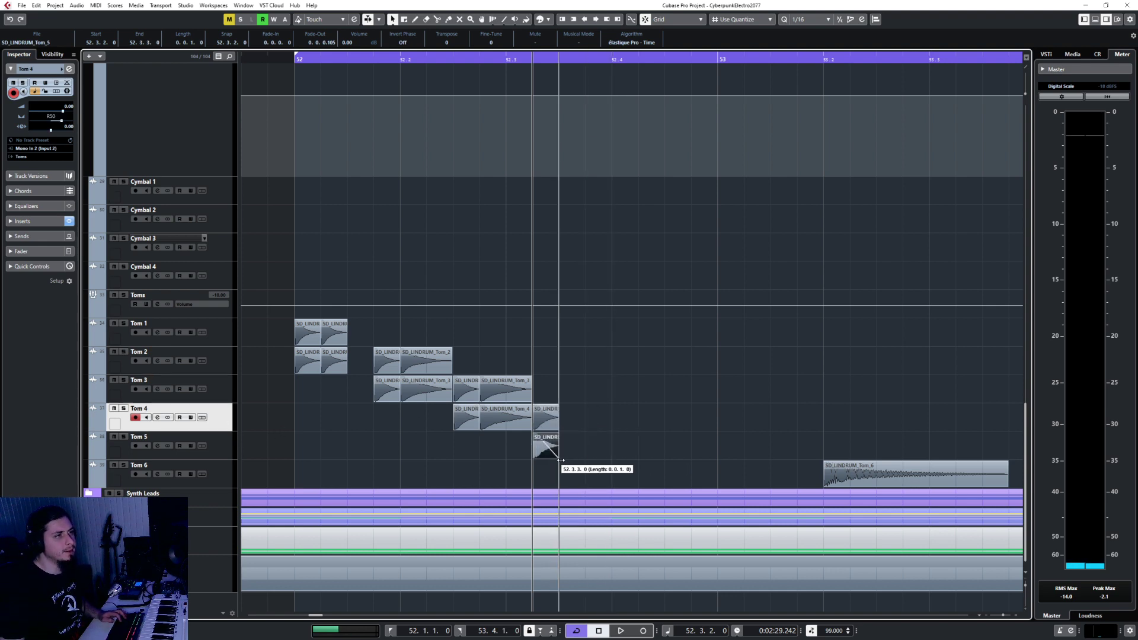
Step: Duplicate the Tom 4 and Tom 5 pair at 52.3.3 and lengthen both copies to two sixteenths
{"action": "left_click", "coordinate": [547, 418], "text": "shift"}
{"action": "left_click", "coordinate": [558, 58]}
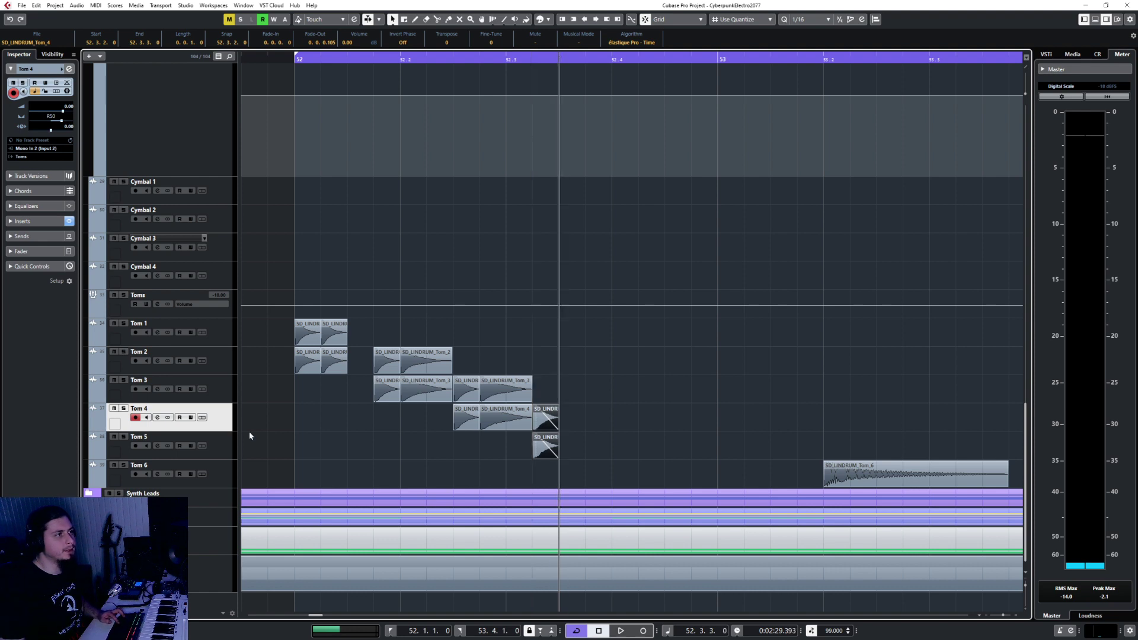
{"action": "key", "text": "ctrl+d"}
{"action": "left_click_drag", "start_coordinate": [582, 456], "coordinate": [603, 456]}
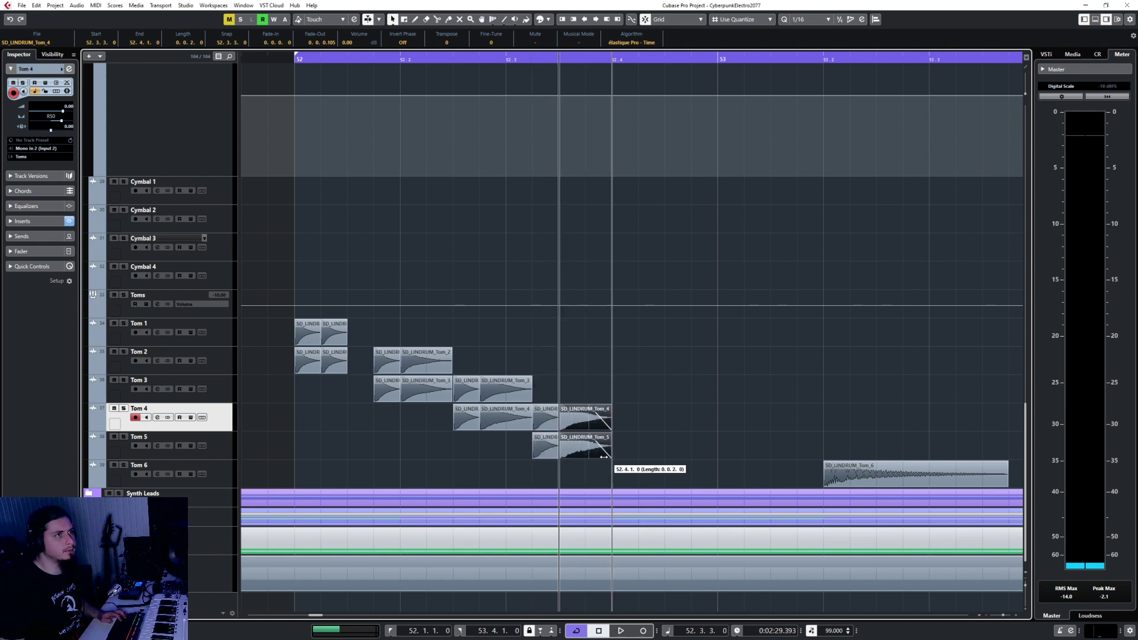
Step: Move the Tom 6 clip to 52.4.1, trim it to two sixteenths, and copy the longer Tom 5 clip above it
{"action": "left_click_drag", "start_coordinate": [901, 477], "coordinate": [691, 484]}
{"action": "left_click_drag", "start_coordinate": [795, 484], "coordinate": [665, 485]}
{"action": "left_click", "coordinate": [605, 454]}
{"action": "left_click", "coordinate": [610, 59]}
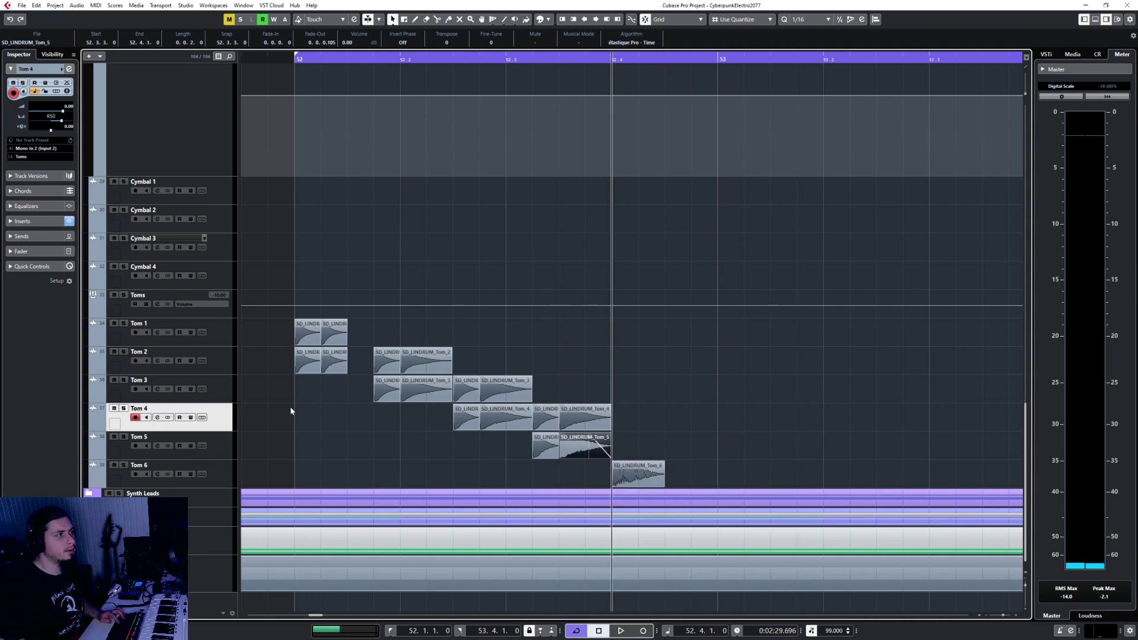
{"action": "left_click", "coordinate": [218, 449]}
{"action": "key", "text": "ctrl+v"}
Step: Duplicate the stacked Tom 5 and Tom 6 clips at 52.4.3 to complete the bar
{"action": "left_click_drag", "start_coordinate": [686, 449], "coordinate": [650, 474]}
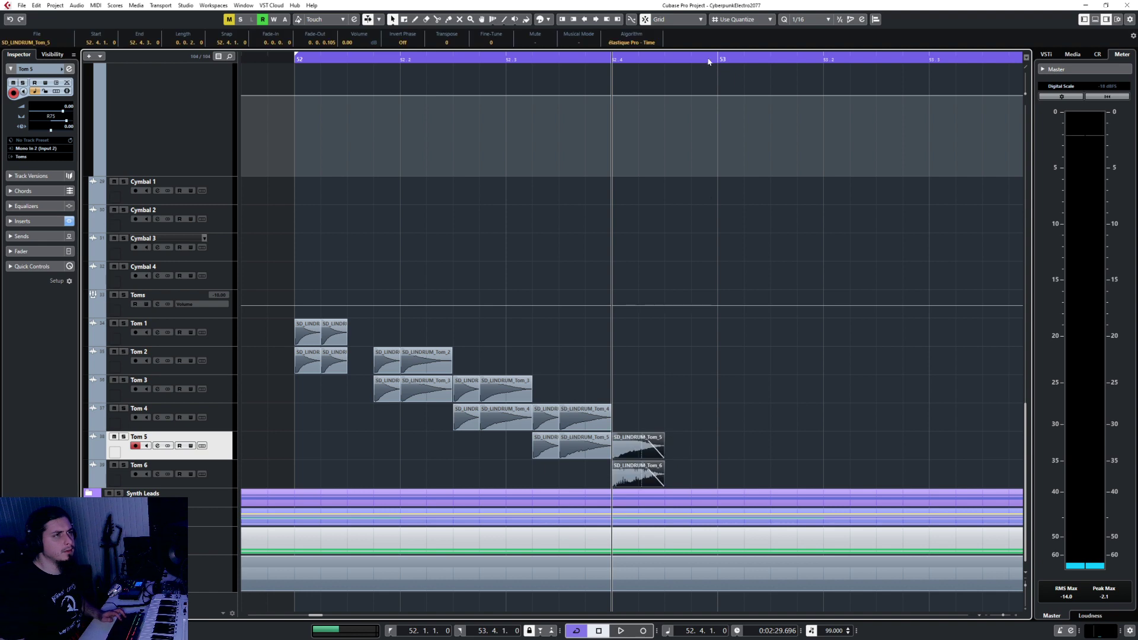
{"action": "left_click", "coordinate": [667, 63]}
{"action": "key", "text": "ctrl+v"}
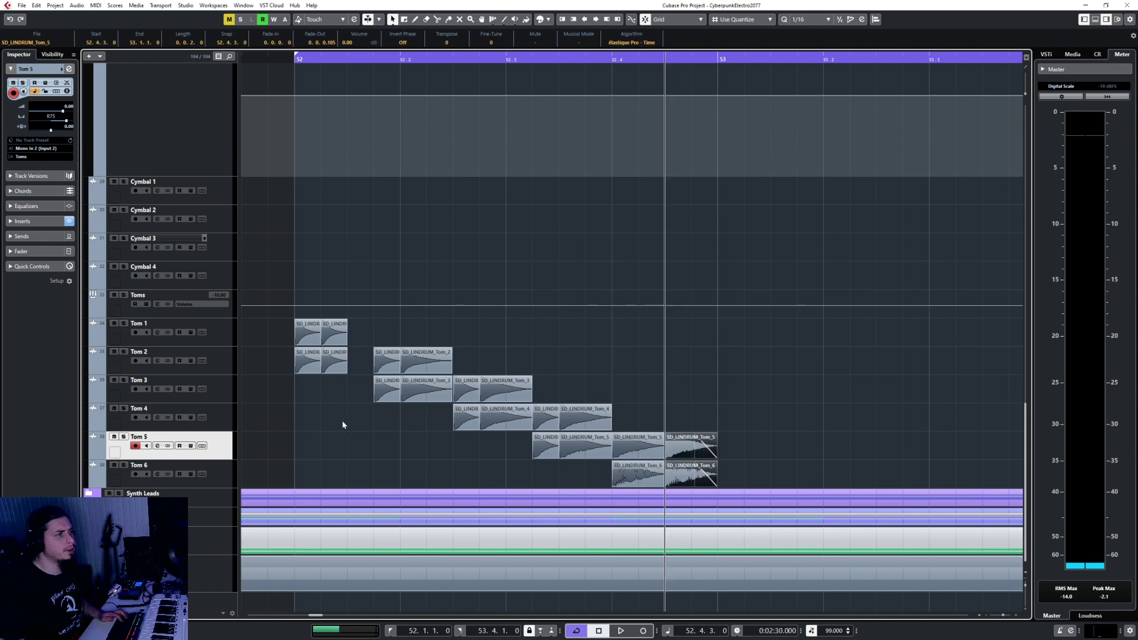
Step: Shift the lower clip of every stacked tom pair slightly later, off the grid, to create flams
{"action": "left_click_drag", "start_coordinate": [272, 355], "coordinate": [702, 484]}
{"action": "scroll", "coordinate": [273, 385], "scroll_direction": "up", "scroll_amount": 5}
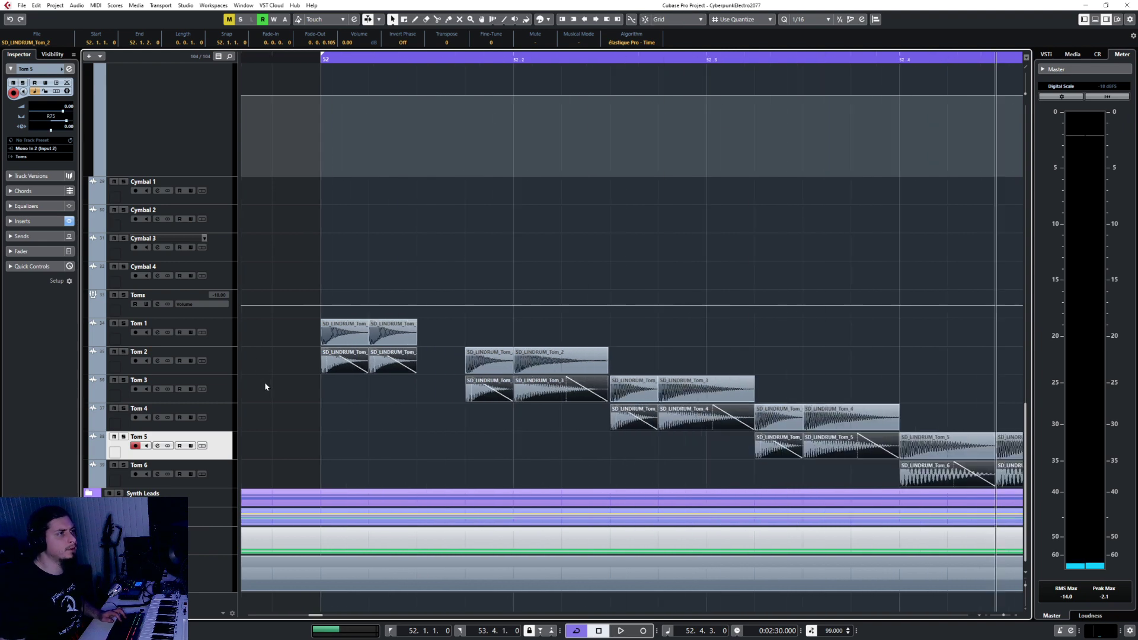
{"action": "left_click_drag", "start_coordinate": [397, 359], "coordinate": [390, 358]}
{"action": "scroll", "coordinate": [327, 362], "scroll_direction": "up", "scroll_amount": 5}
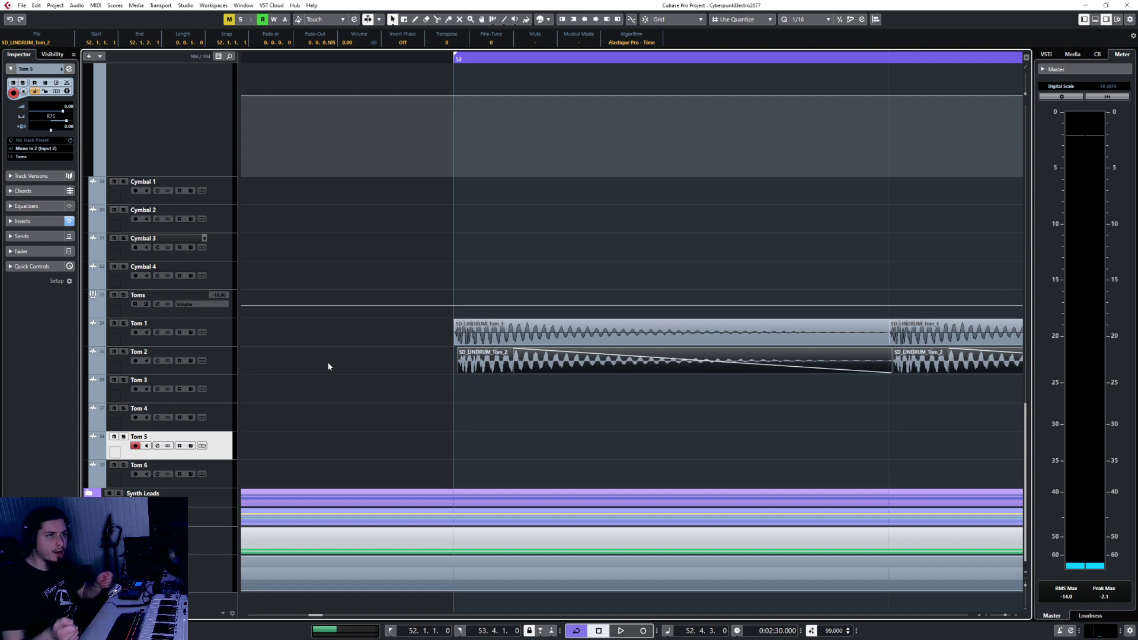
{"action": "scroll", "coordinate": [272, 383], "scroll_direction": "down", "scroll_amount": 8}
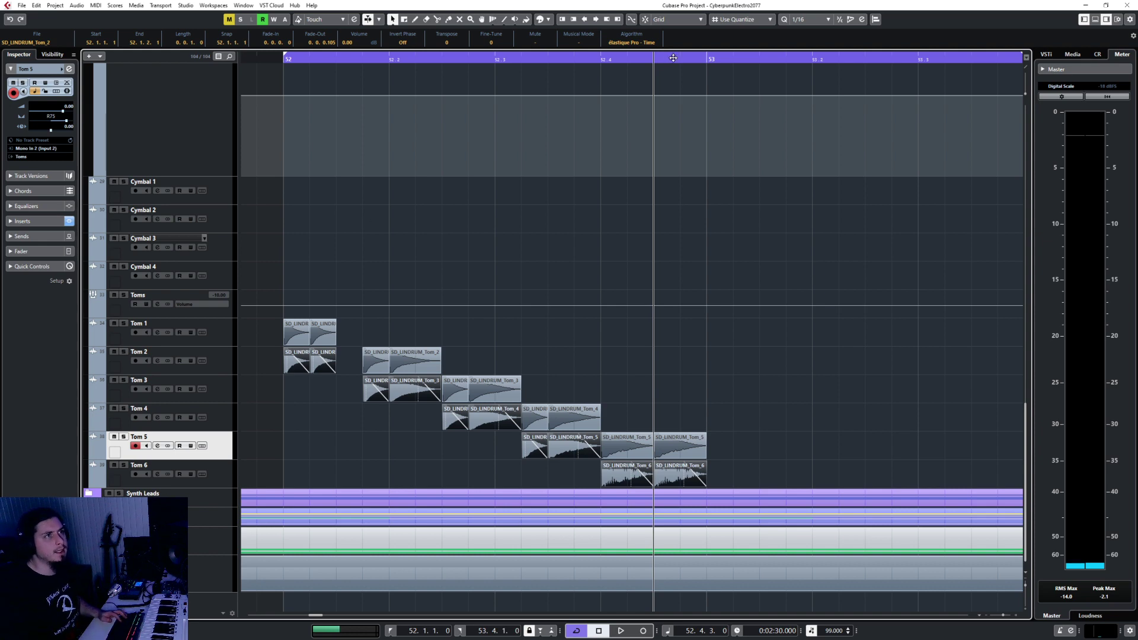
Step: Move the entire tom fill to the start of bar 53 and turn off cycle playback
{"action": "left_click_drag", "start_coordinate": [265, 326], "coordinate": [757, 483]}
{"action": "left_click_drag", "start_coordinate": [296, 333], "coordinate": [702, 337]}
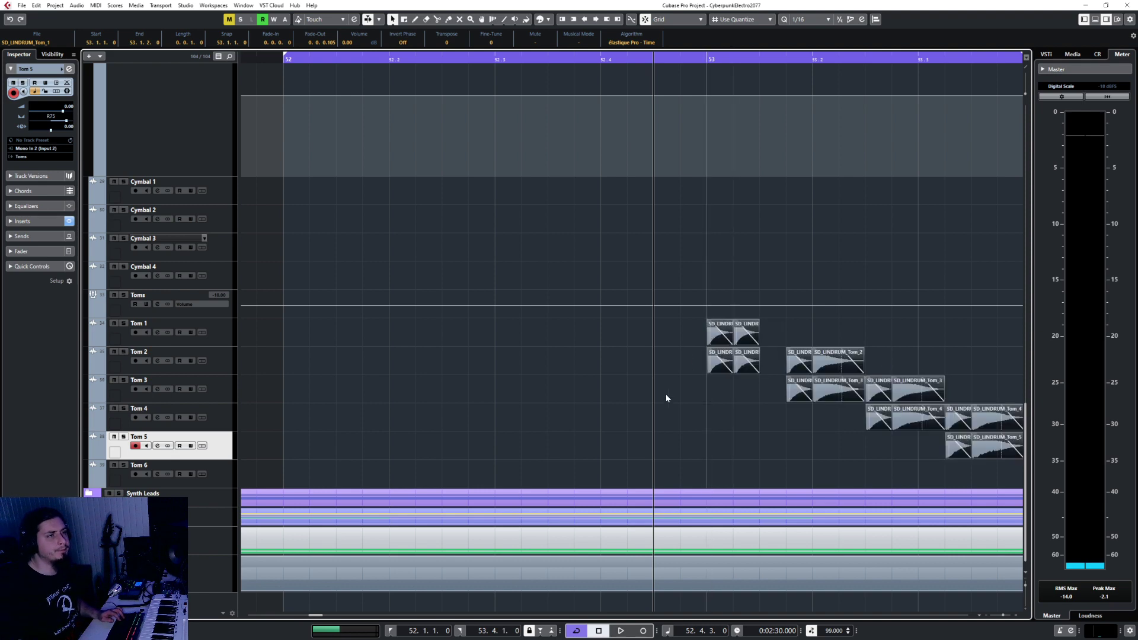
{"action": "left_click", "coordinate": [576, 632]}
{"action": "scroll", "coordinate": [573, 389], "scroll_direction": "down", "scroll_amount": 3}
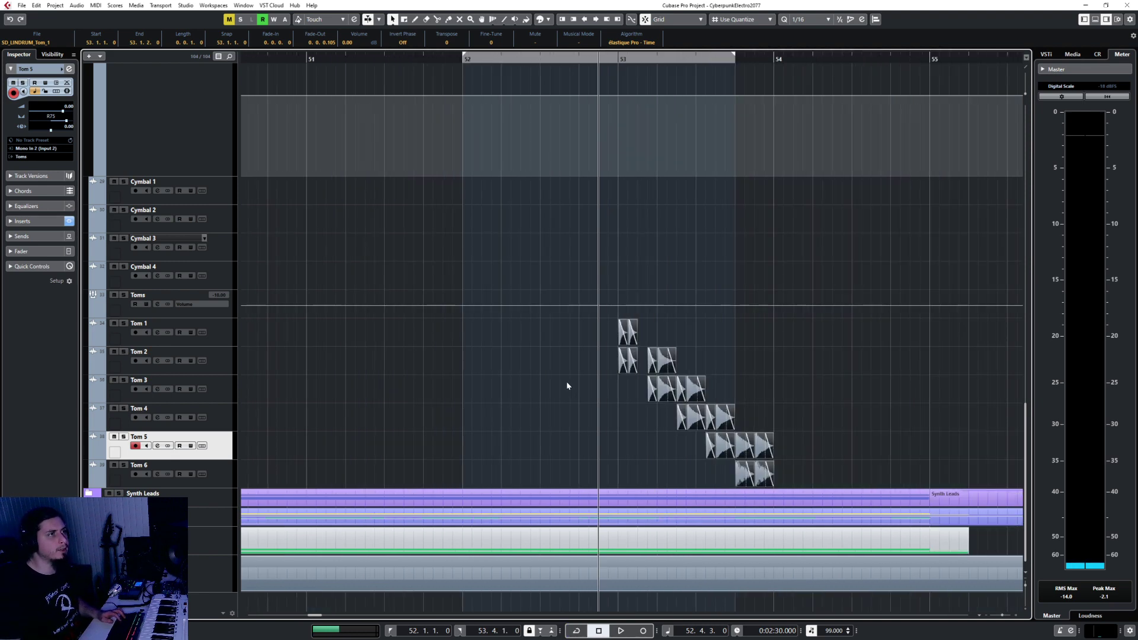
Step: Play the song from just before bar 52 through the tom fill, and stop after it
{"action": "left_click", "coordinate": [423, 62]}
{"action": "key", "text": "space"}
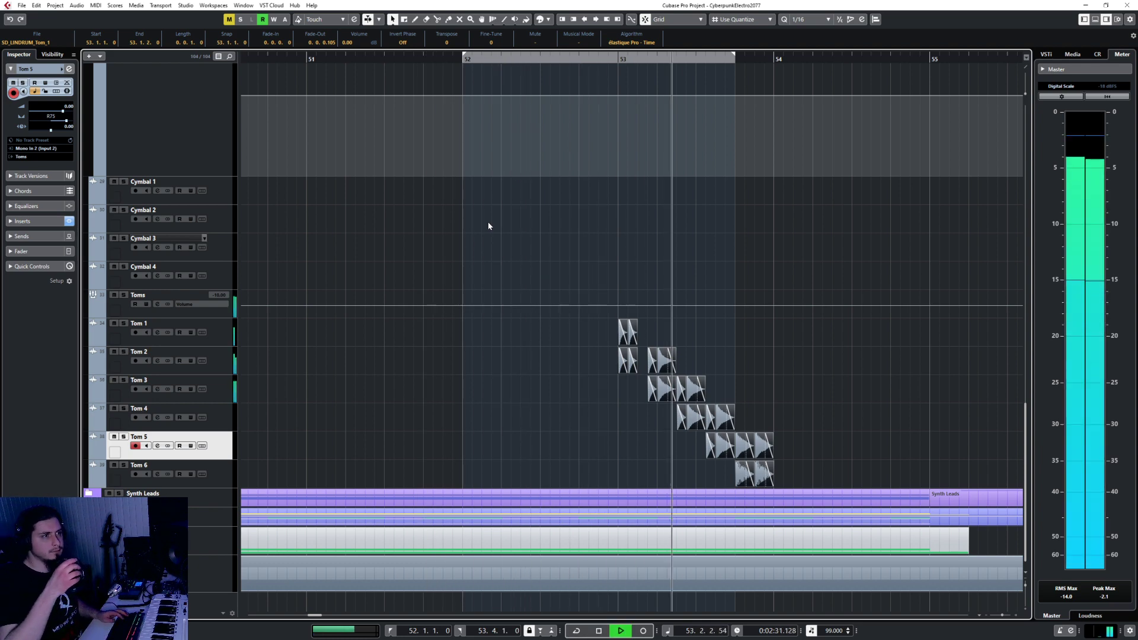
{"action": "key", "text": "space"}
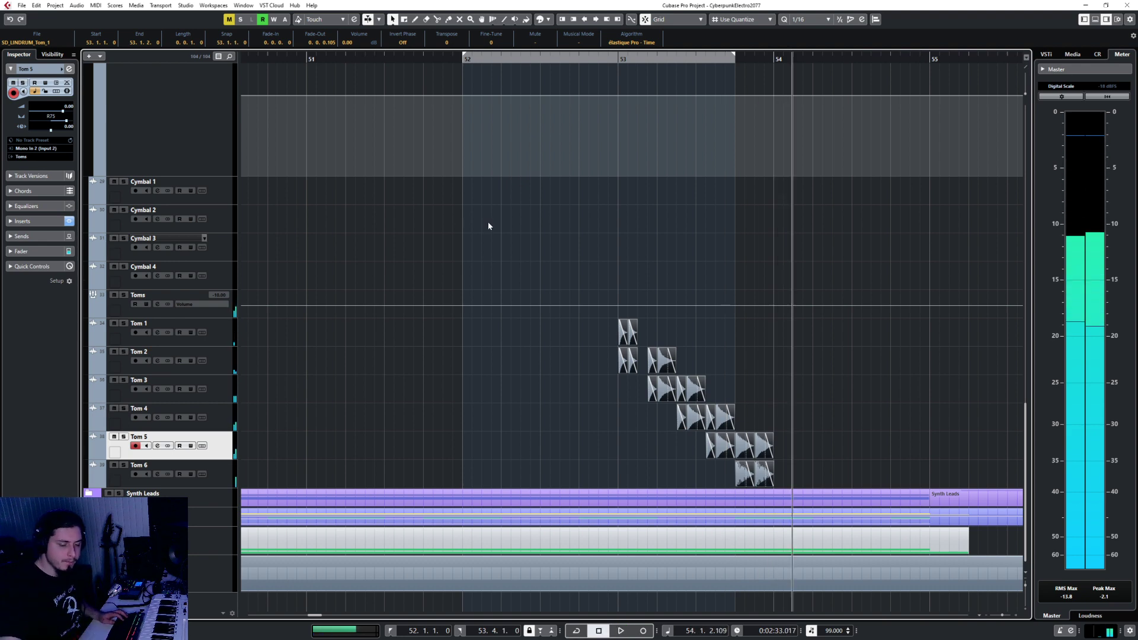
Step: Set the quantize value to 1/1 and move the entire tom fill to the start of bar 54
{"action": "left_click_drag", "start_coordinate": [595, 339], "coordinate": [847, 472]}
{"action": "left_click", "coordinate": [809, 19]}
{"action": "left_click", "coordinate": [809, 30]}
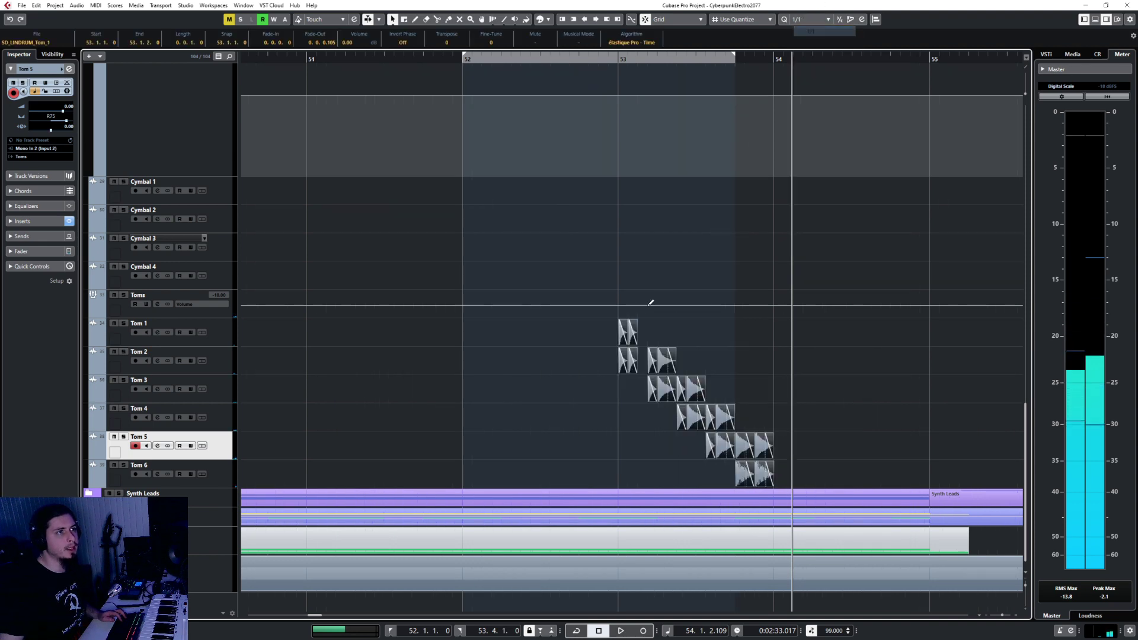
{"action": "left_click_drag", "start_coordinate": [628, 334], "coordinate": [784, 335]}
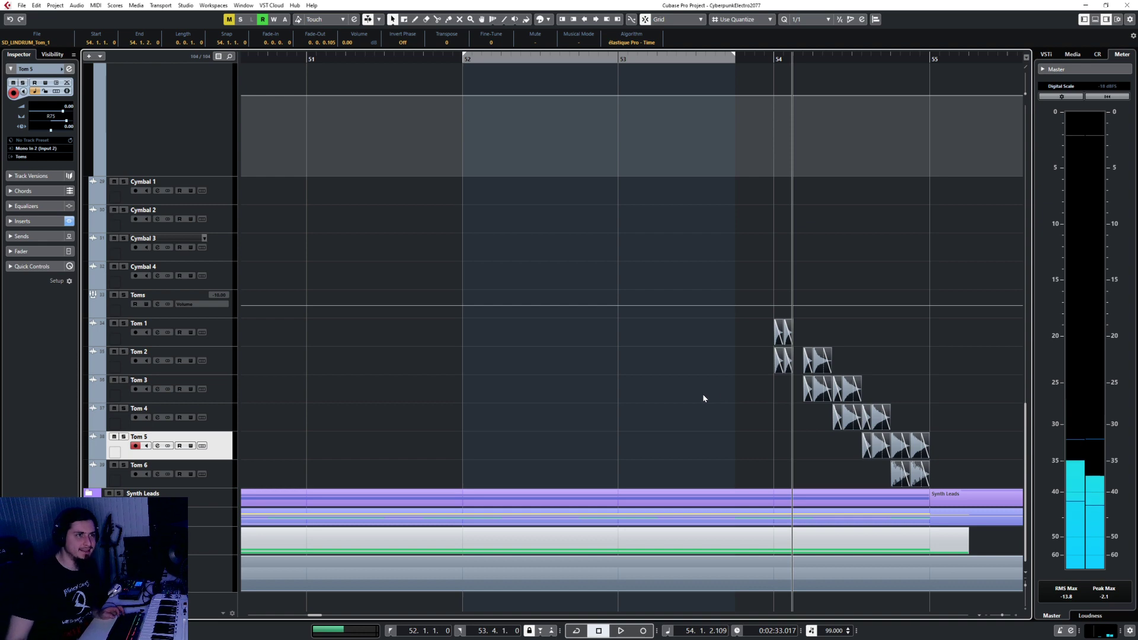
{"action": "scroll", "coordinate": [702, 393], "scroll_direction": "right", "scroll_amount": 4}
{"action": "left_click", "coordinate": [666, 376]}
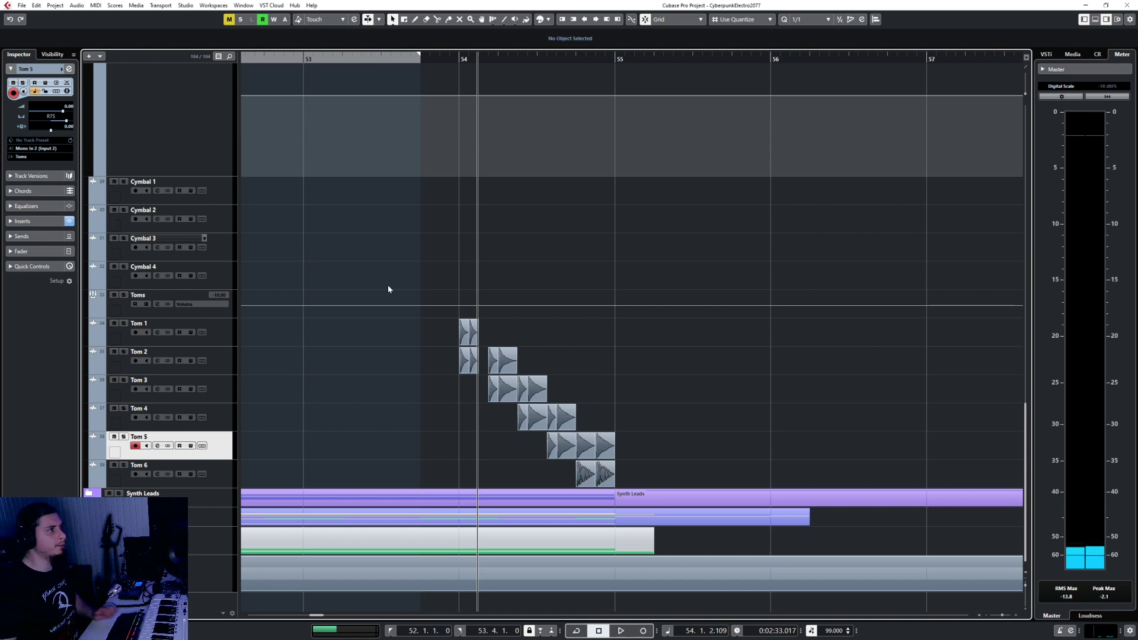
Step: Select the Chorus 2 Pad track, place the cursor at bar 47, and raise the track's volume fader
{"action": "scroll", "coordinate": [381, 288], "scroll_direction": "down", "scroll_amount": 5}
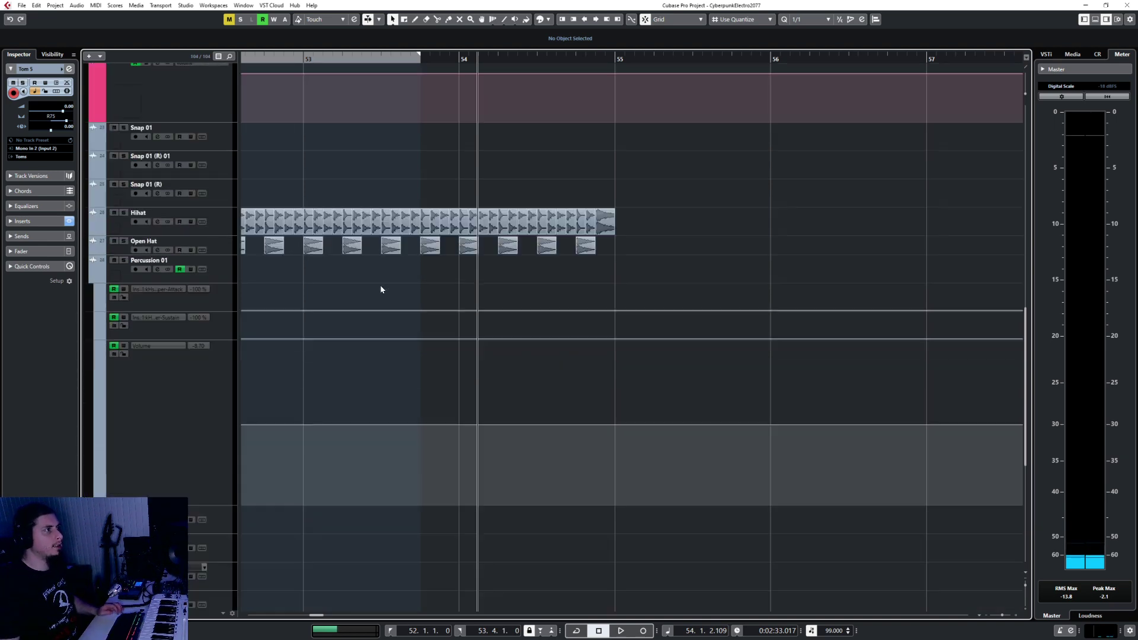
{"action": "scroll", "coordinate": [381, 308], "scroll_direction": "up", "scroll_amount": 5}
{"action": "scroll", "coordinate": [400, 442], "scroll_direction": "down", "scroll_amount": 1}
{"action": "scroll", "coordinate": [399, 443], "scroll_direction": "down", "scroll_amount": 2}
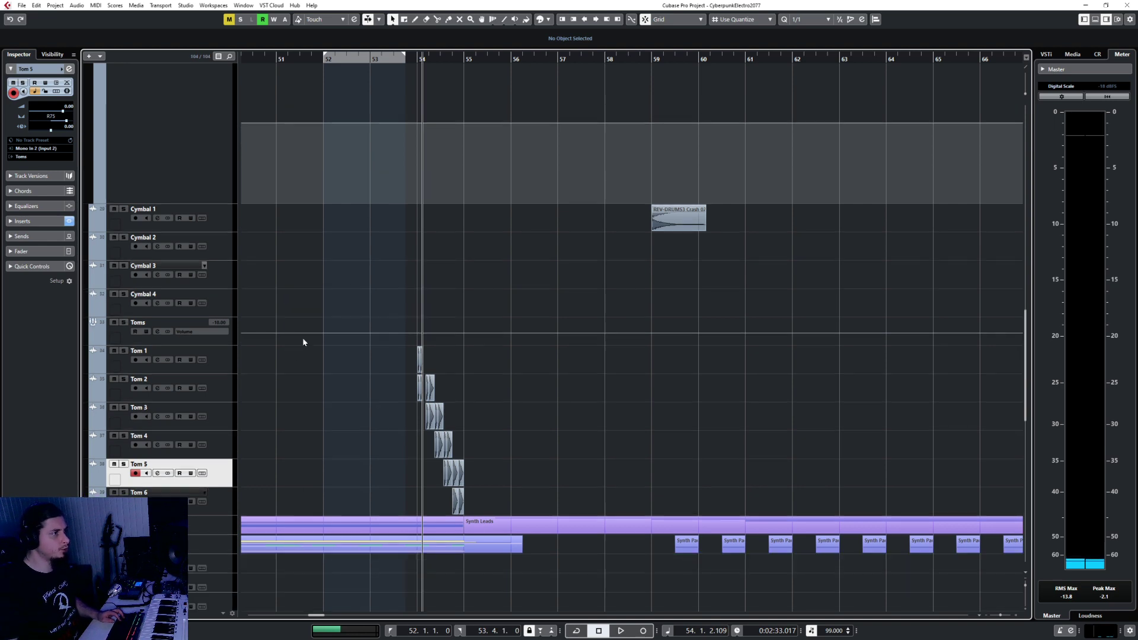
{"action": "scroll", "coordinate": [303, 337], "scroll_direction": "down", "scroll_amount": 10}
{"action": "scroll", "coordinate": [409, 434], "scroll_direction": "down", "scroll_amount": 2}
{"action": "scroll", "coordinate": [409, 434], "scroll_direction": "left", "scroll_amount": 3}
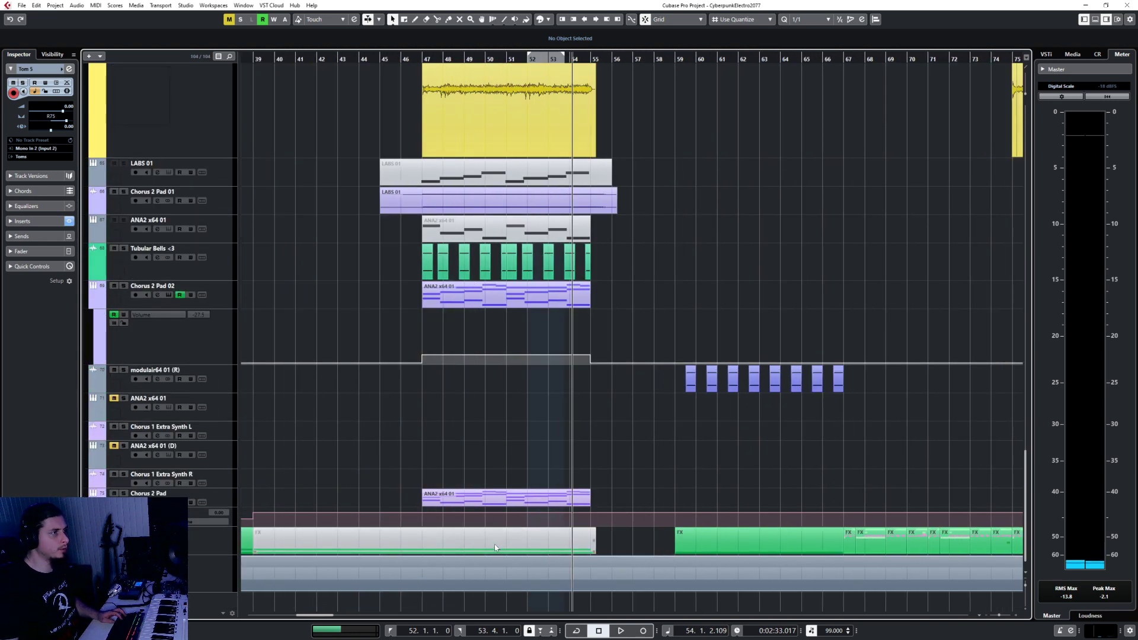
{"action": "left_click", "coordinate": [476, 501]}
{"action": "left_click", "coordinate": [421, 57]}
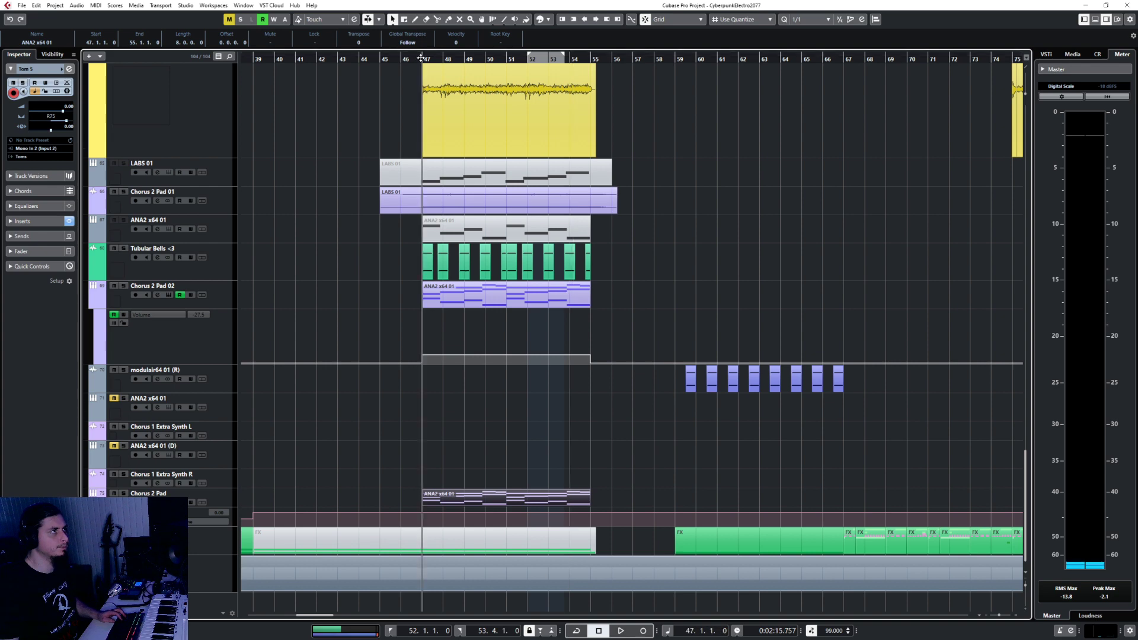
{"action": "left_click", "coordinate": [233, 492]}
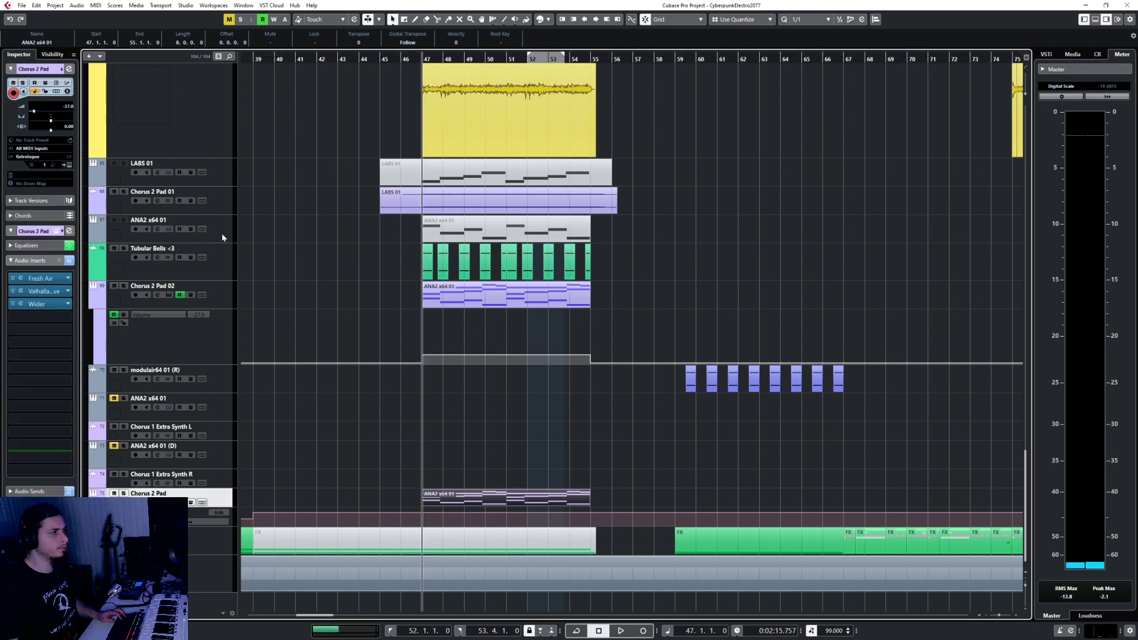
{"action": "left_click", "coordinate": [69, 107], "text": "ctrl"}
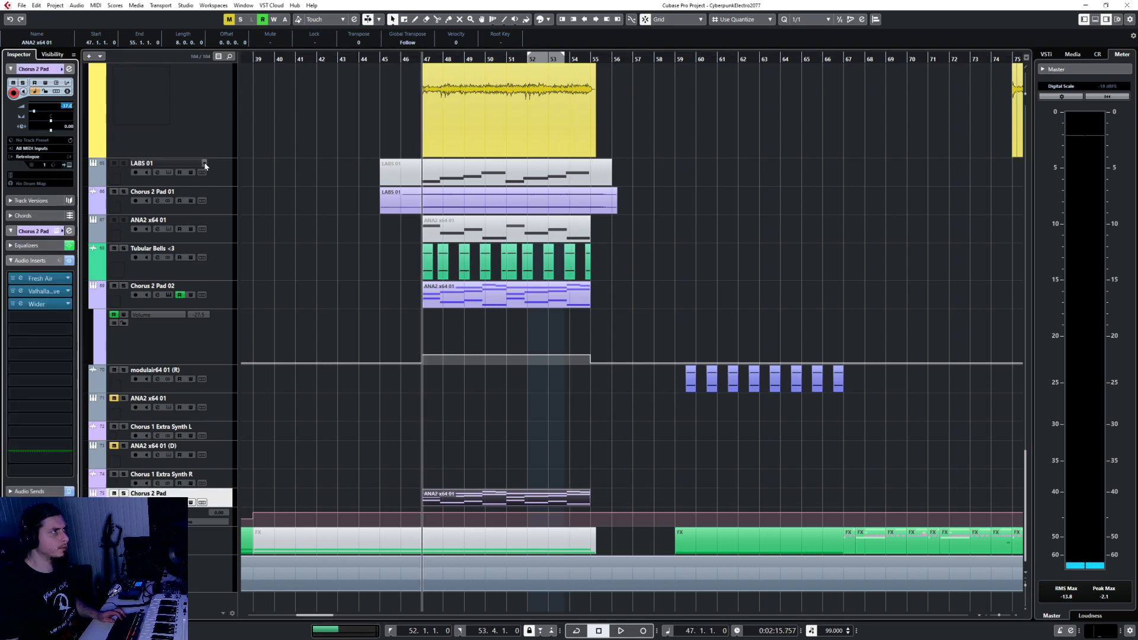
{"action": "left_click", "coordinate": [54, 6]}
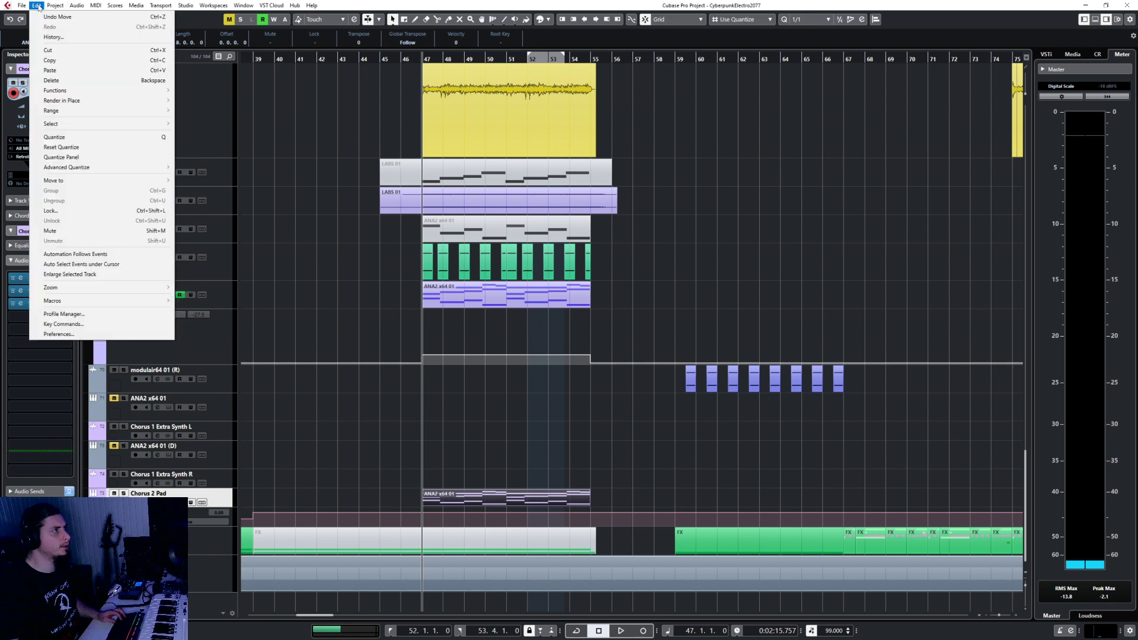
{"action": "left_click", "coordinate": [264, 405]}
{"action": "double_click", "coordinate": [66, 105]}
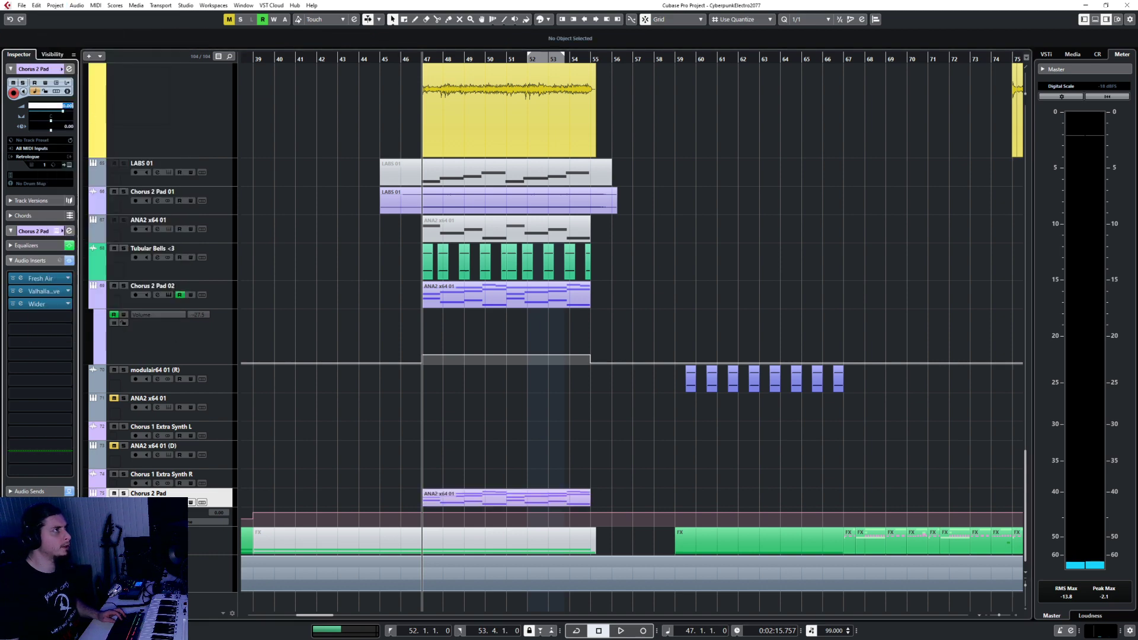
Step: Render the Chorus 2 Pad track in place with the current settings and set the rendered track's volume to -27.0
{"action": "left_click", "coordinate": [36, 6]}
{"action": "mouse_move", "coordinate": [77, 100]}
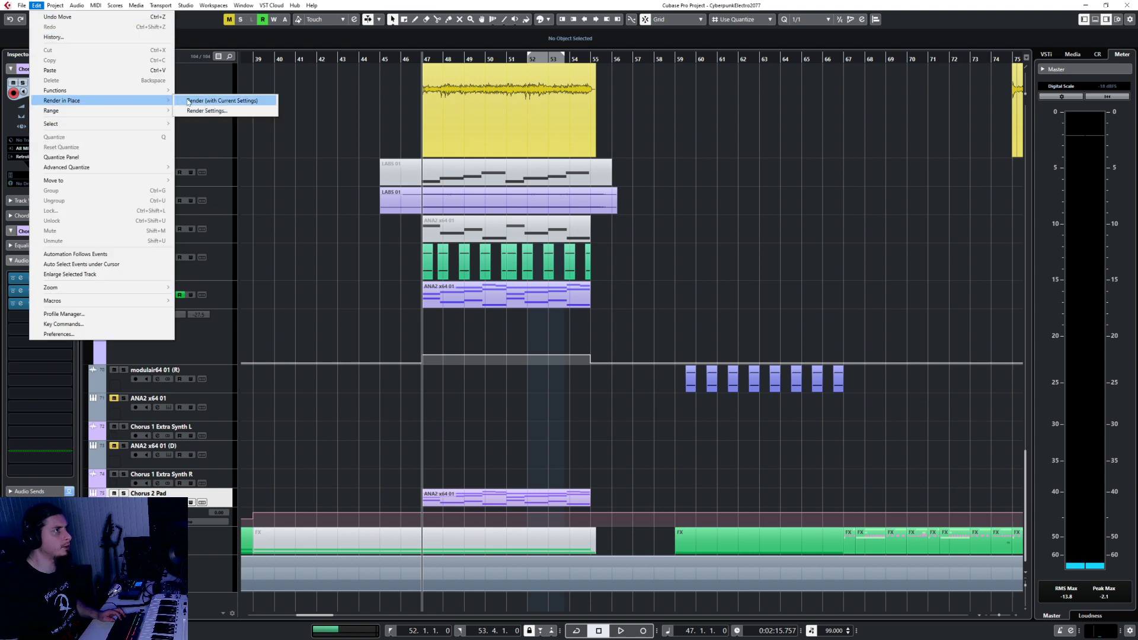
{"action": "left_click", "coordinate": [222, 101]}
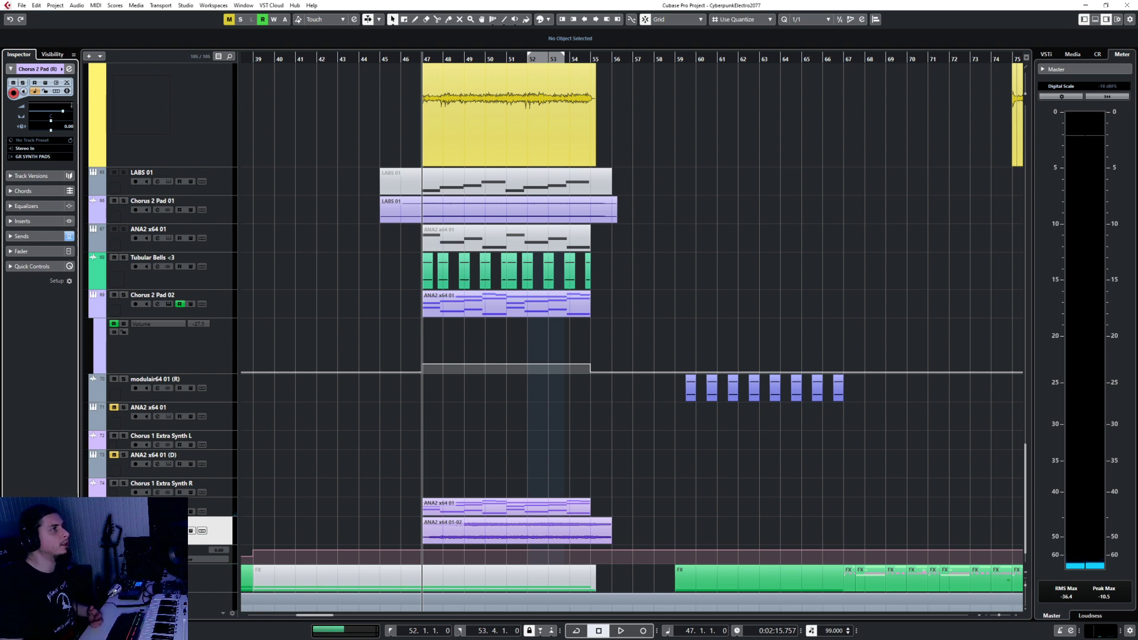
{"action": "type", "text": "7"}
{"action": "key", "text": "Return"}
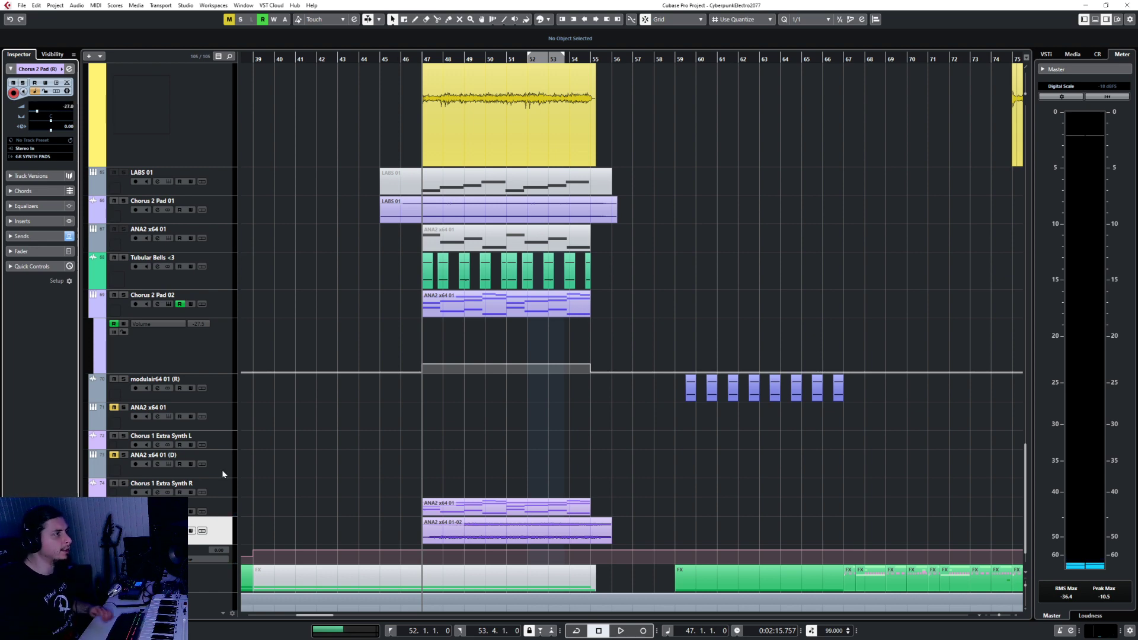
Step: Remove Retrologue from the original Chorus 2 Pad track by choosing No VST Instrument
{"action": "left_click", "coordinate": [223, 511]}
{"action": "left_click", "coordinate": [36, 158]}
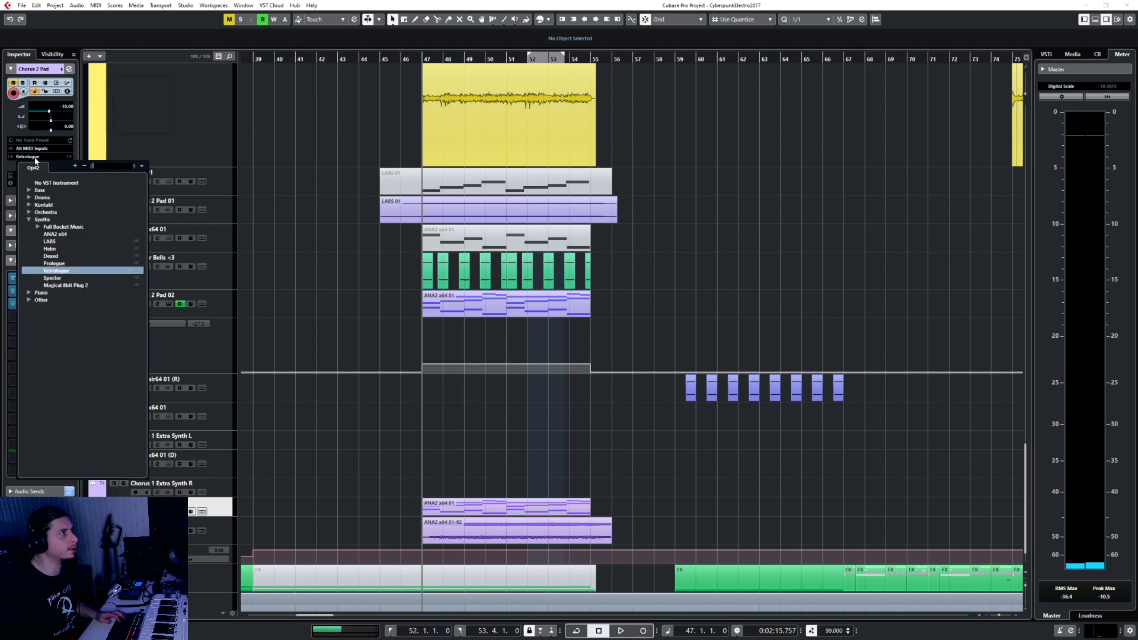
{"action": "left_click", "coordinate": [42, 177]}
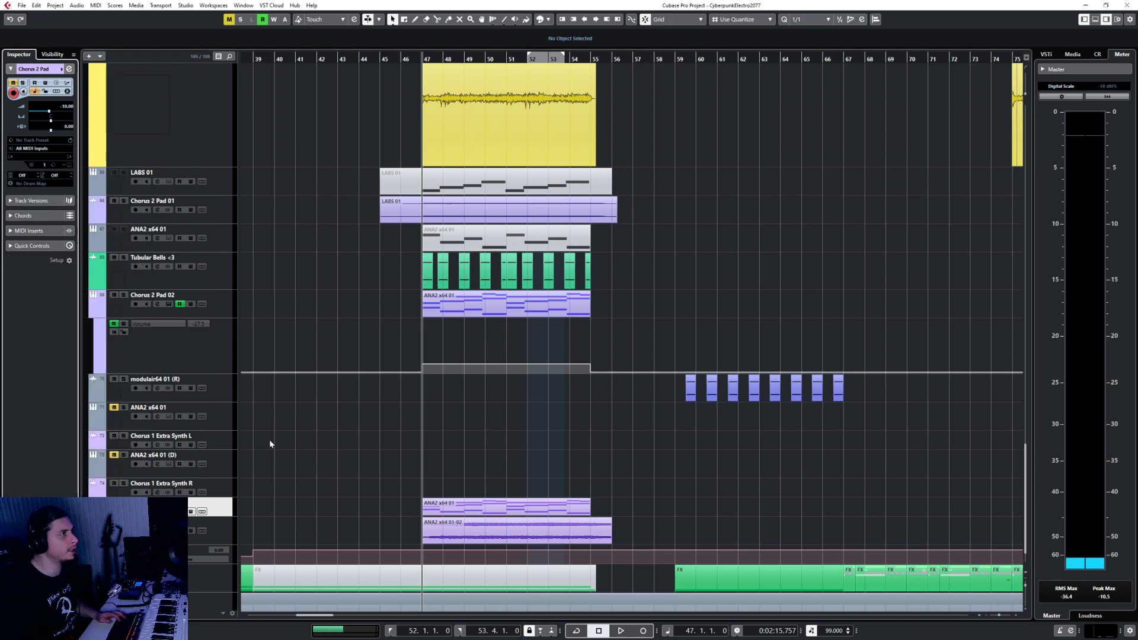
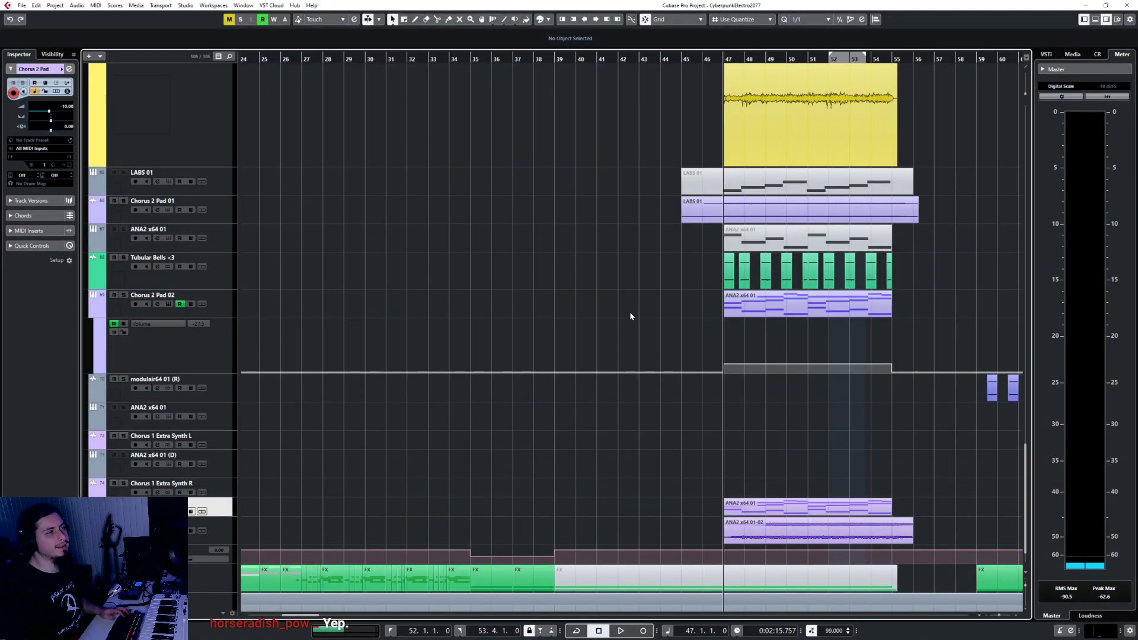
Step: Start playback from bar 45 and examine the tracks of the second chorus, including the rendered pad
{"action": "scroll", "coordinate": [620, 308], "scroll_direction": "up", "scroll_amount": 2}
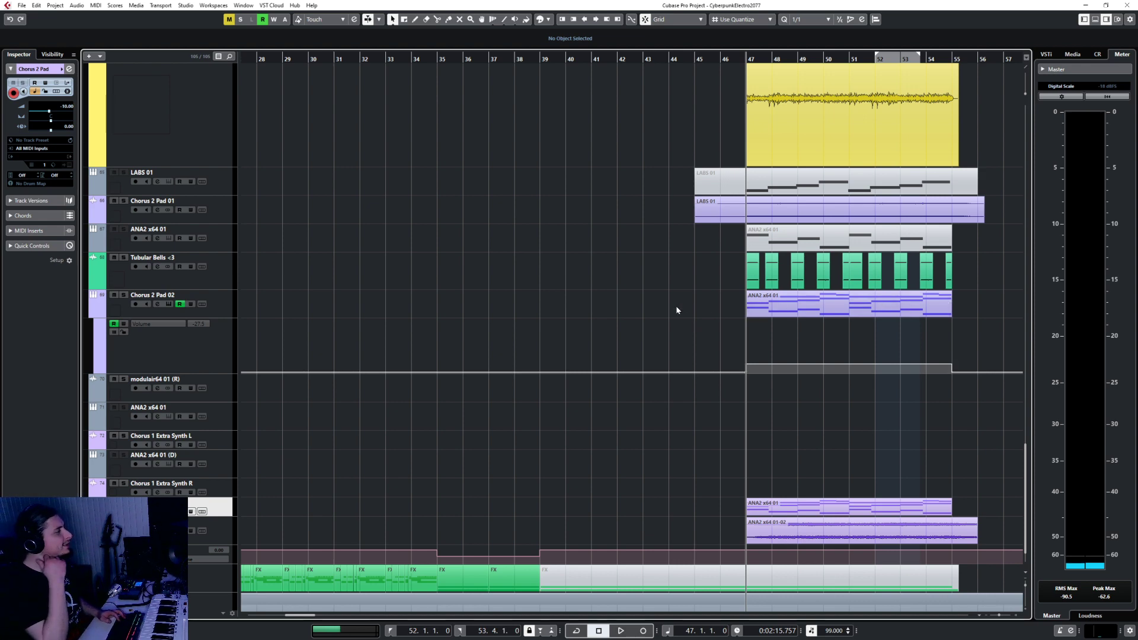
{"action": "scroll", "coordinate": [634, 304], "scroll_direction": "down", "scroll_amount": 3}
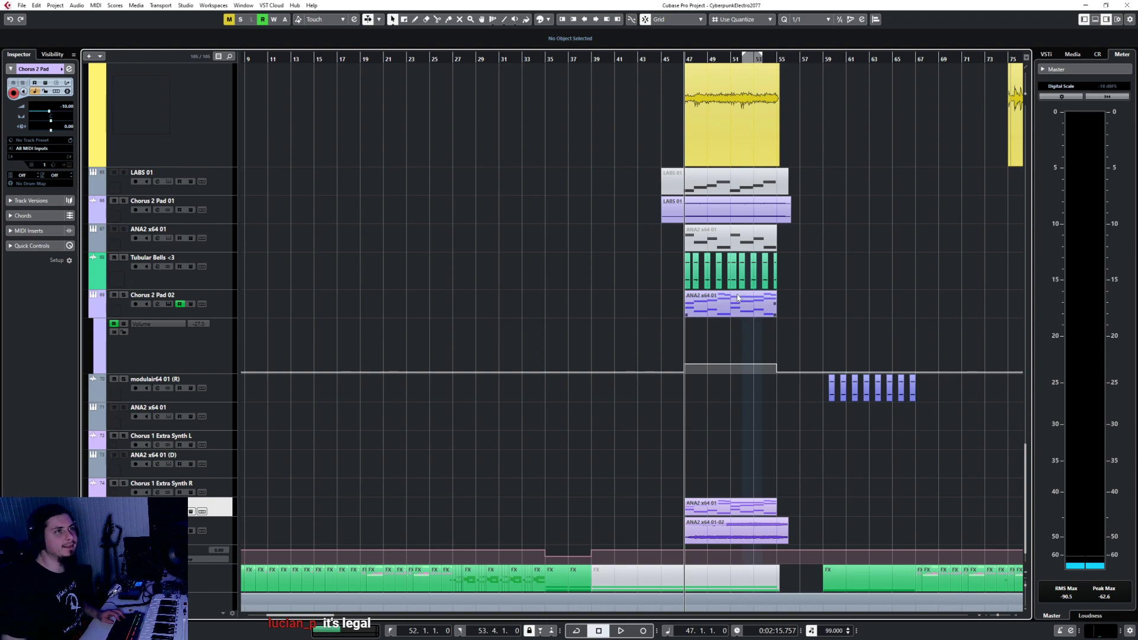
{"action": "scroll", "coordinate": [739, 299], "scroll_direction": "up", "scroll_amount": 4}
{"action": "scroll", "coordinate": [737, 298], "scroll_direction": "left", "scroll_amount": 3}
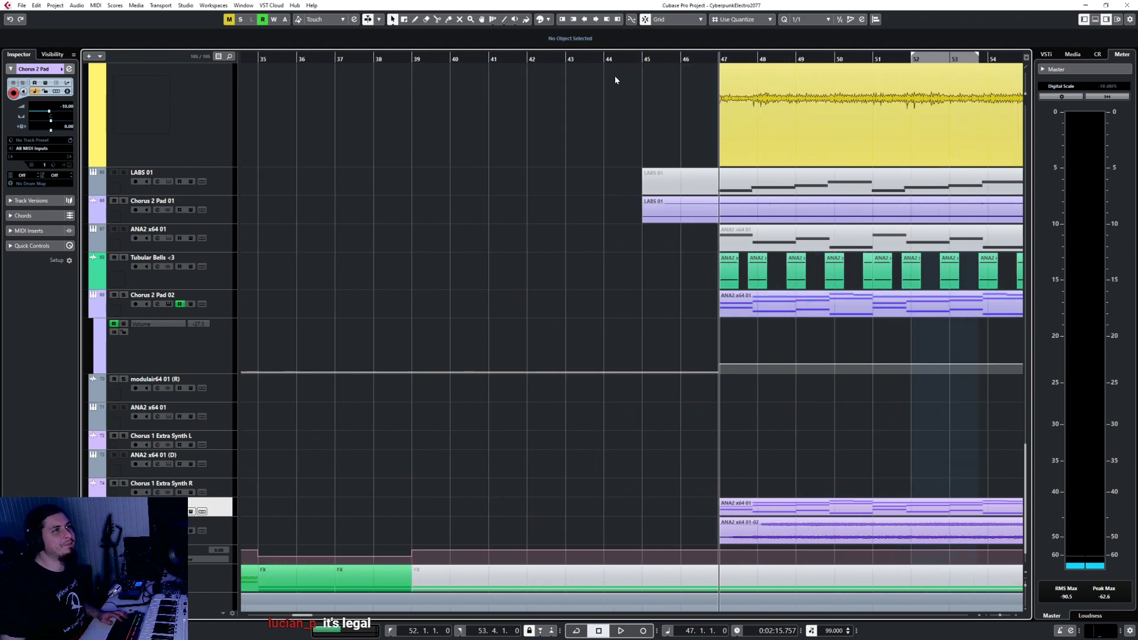
{"action": "scroll", "coordinate": [579, 344], "scroll_direction": "down", "scroll_amount": 3}
{"action": "scroll", "coordinate": [709, 332], "scroll_direction": "up", "scroll_amount": 6}
{"action": "scroll", "coordinate": [710, 329], "scroll_direction": "down", "scroll_amount": 4}
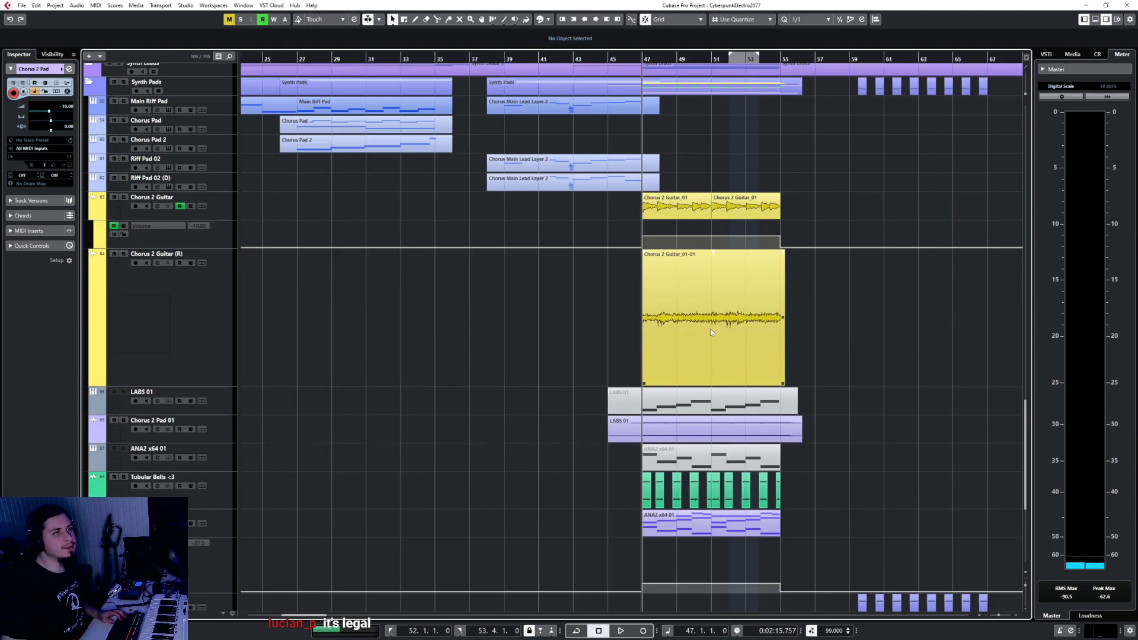
{"action": "scroll", "coordinate": [710, 328], "scroll_direction": "up", "scroll_amount": 5}
{"action": "left_click", "coordinate": [607, 61]}
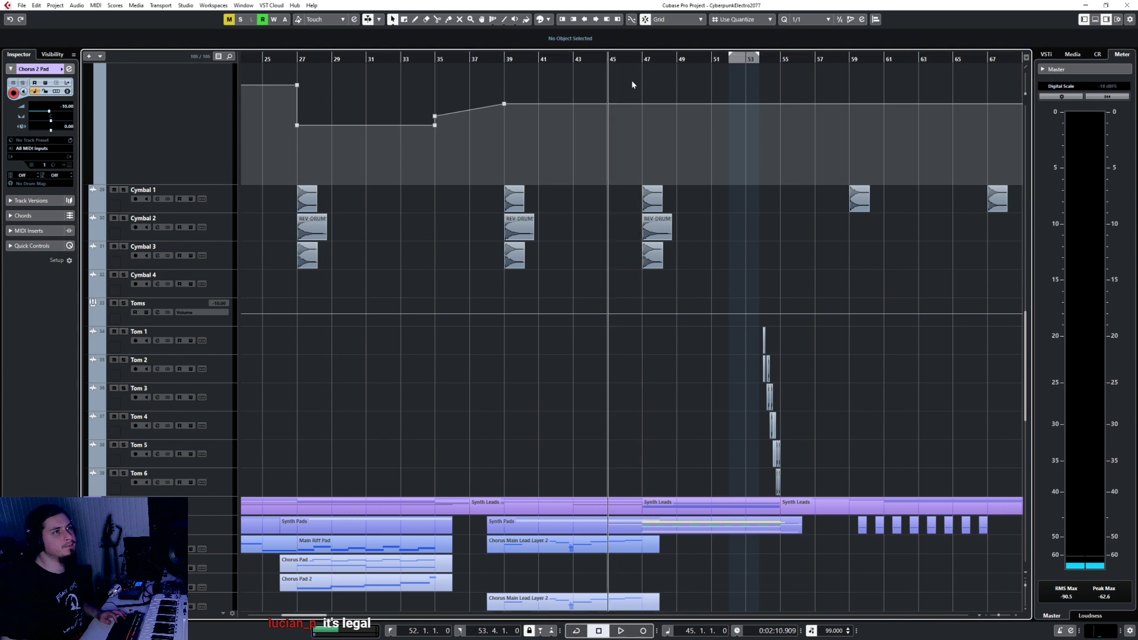
{"action": "key", "text": "space"}
{"action": "scroll", "coordinate": [544, 437], "scroll_direction": "down", "scroll_amount": 5}
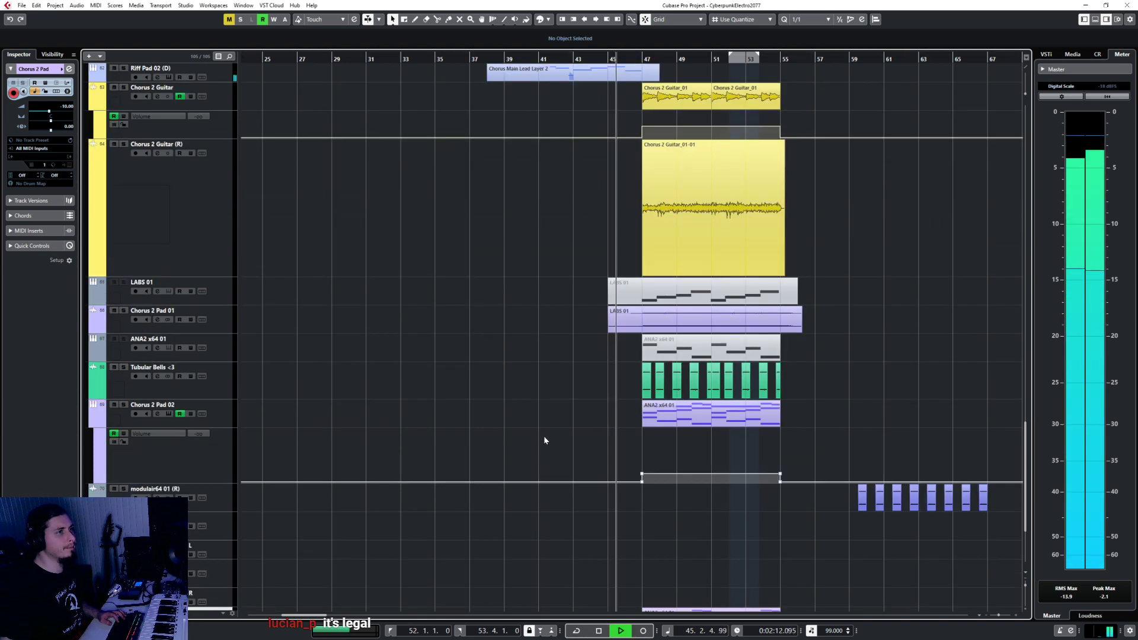
{"action": "scroll", "coordinate": [544, 438], "scroll_direction": "up", "scroll_amount": 1}
{"action": "scroll", "coordinate": [543, 436], "scroll_direction": "down", "scroll_amount": 5}
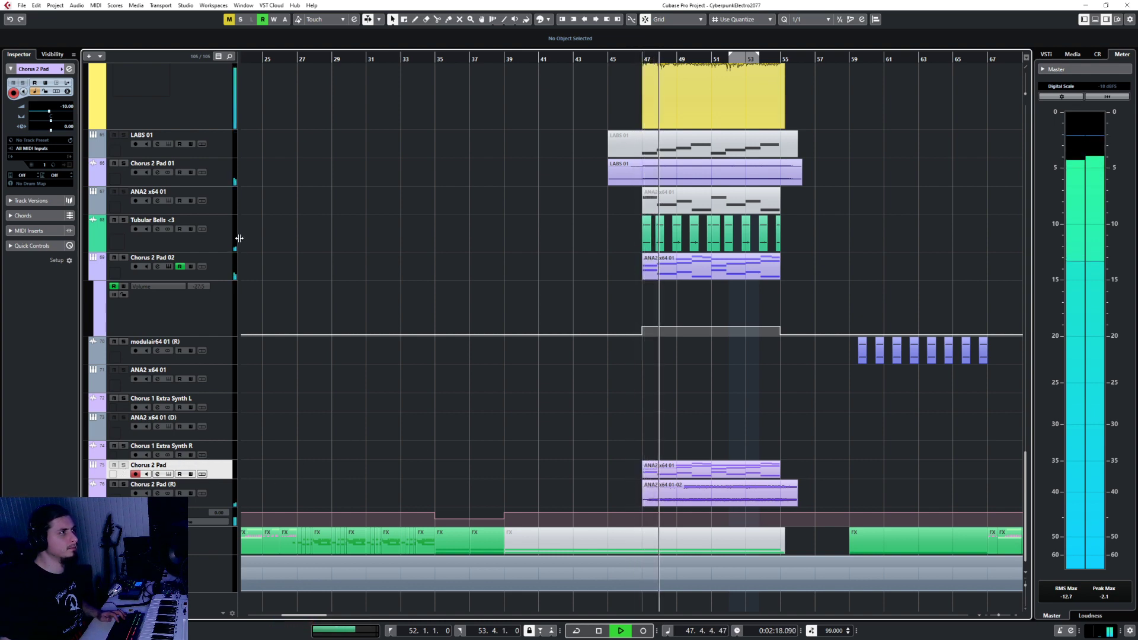
Step: Mute the original Chorus 2 Pad MIDI part with the Mute tool and return to the Object Selection tool
{"action": "left_click", "coordinate": [681, 469]}
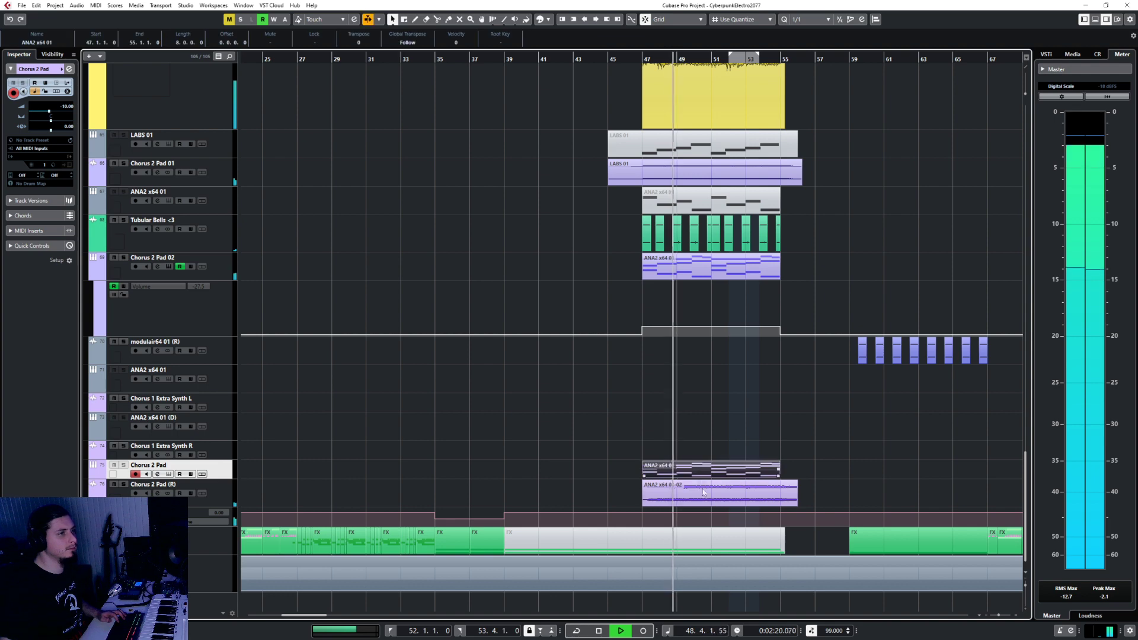
{"action": "right_click", "coordinate": [624, 456]}
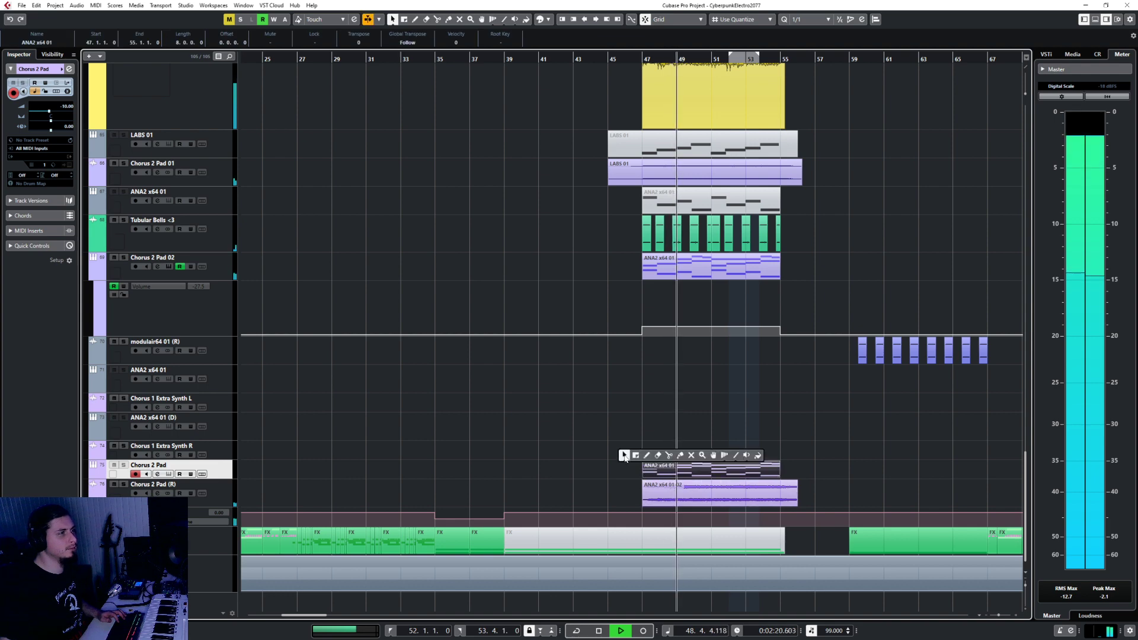
{"action": "left_click", "coordinate": [691, 455]}
{"action": "left_click", "coordinate": [689, 473]}
{"action": "right_click", "coordinate": [624, 447]}
{"action": "left_click", "coordinate": [625, 447]}
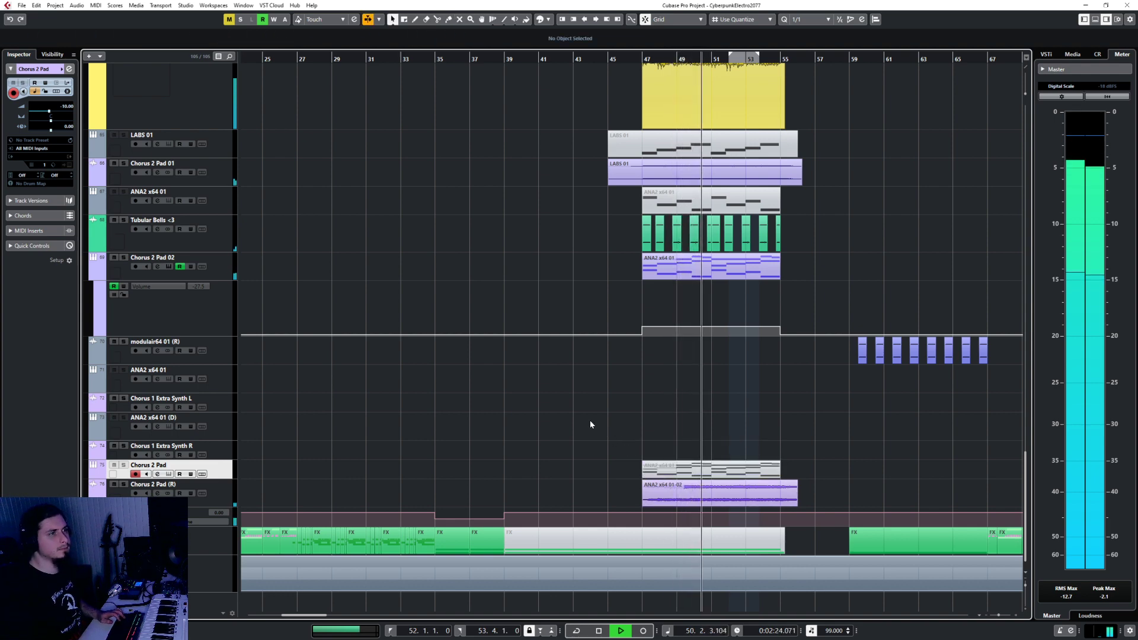
Step: Listen to the song through the tom fill with the Toms group track selected, and stop playback
{"action": "scroll", "coordinate": [589, 425], "scroll_direction": "up", "scroll_amount": 10}
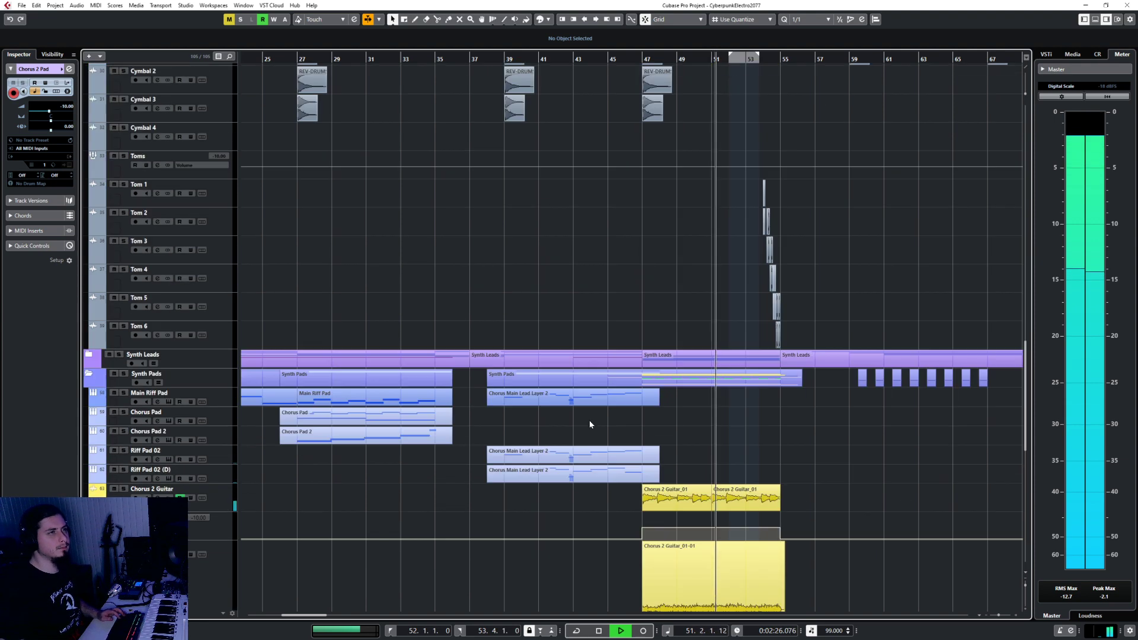
{"action": "left_click", "coordinate": [225, 172]}
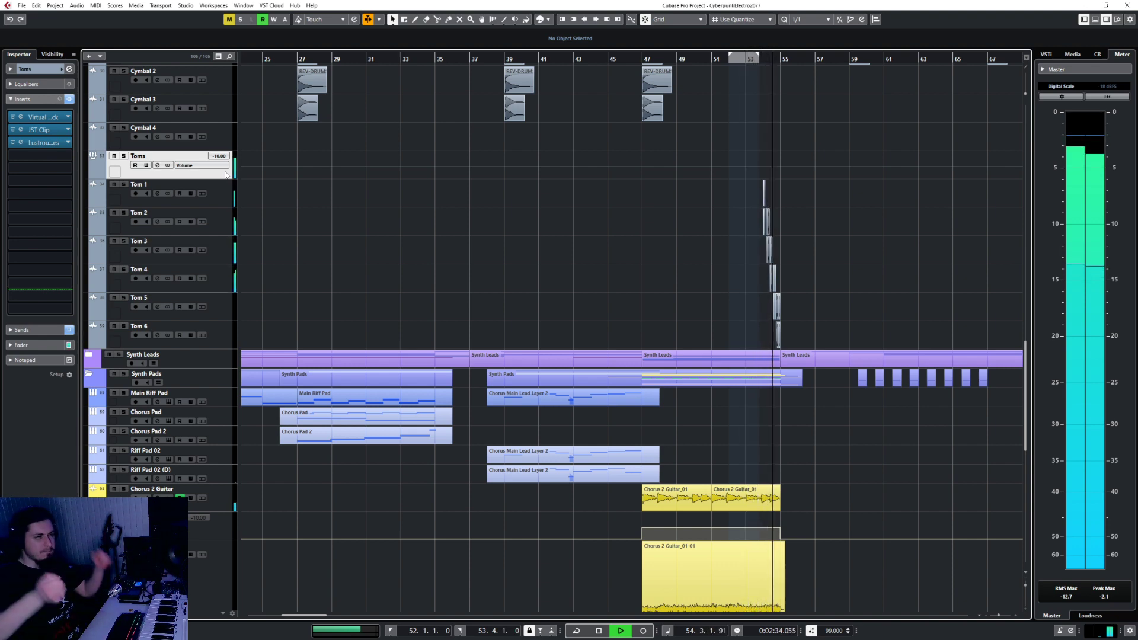
{"action": "key", "text": "space"}
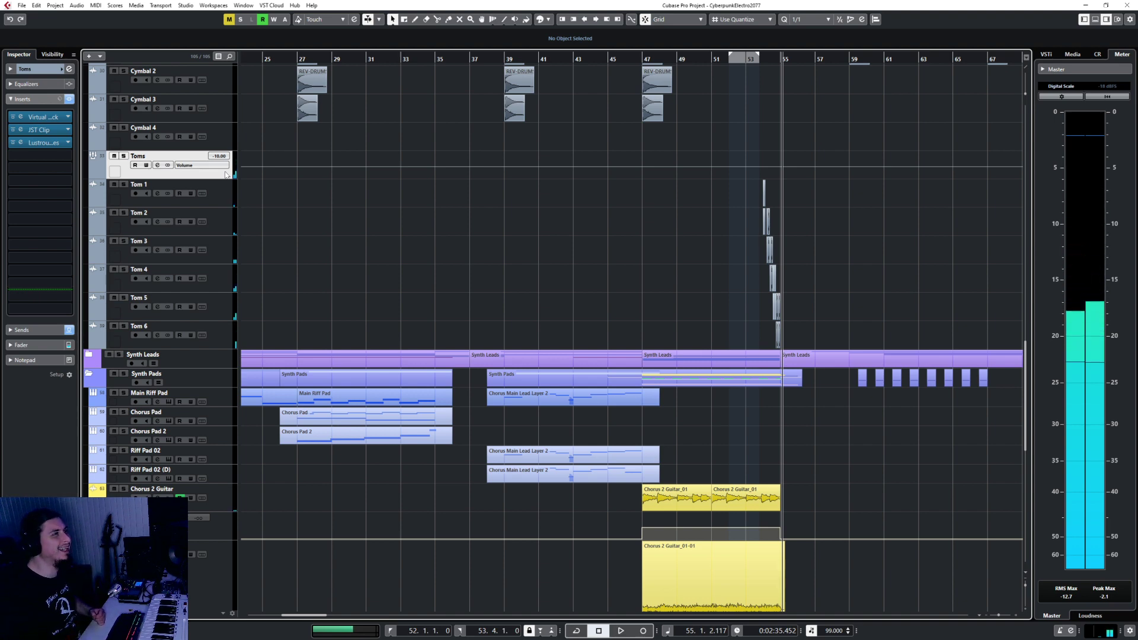
Step: Check the Lustrous Plates reverb settings on the Toms group, close the plug-in, and resume playback
{"action": "scroll", "coordinate": [557, 215], "scroll_direction": "up", "scroll_amount": 5}
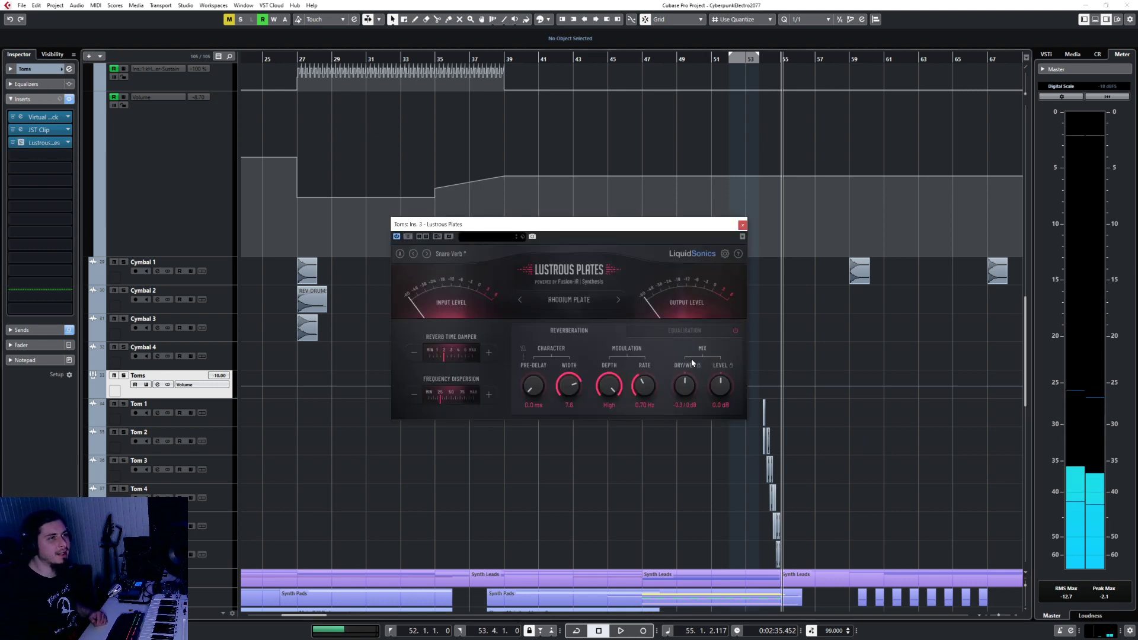
{"action": "left_click", "coordinate": [742, 225]}
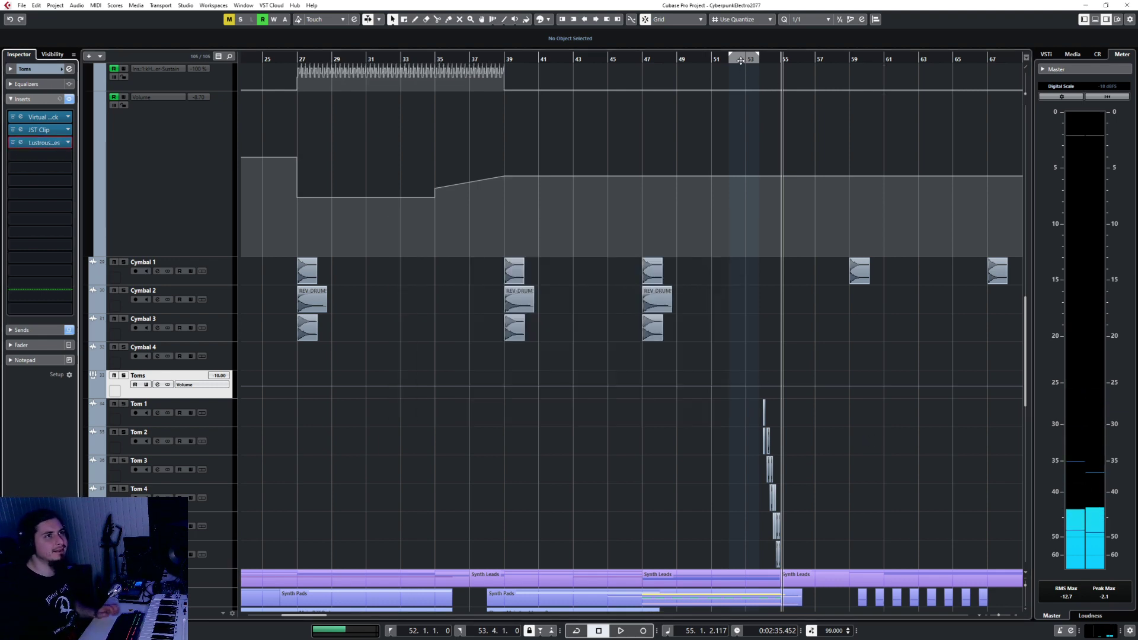
{"action": "key", "text": "space"}
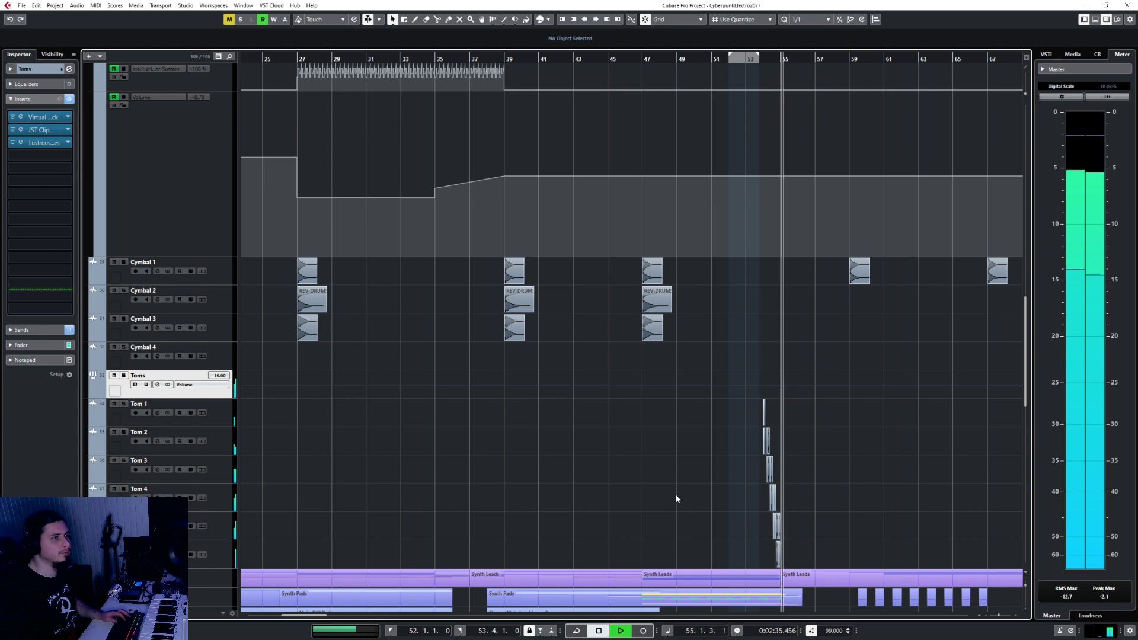
Step: Solo the Toms group, play its fill from bar 54, stop playback, and turn the solo off
{"action": "key", "text": "space"}
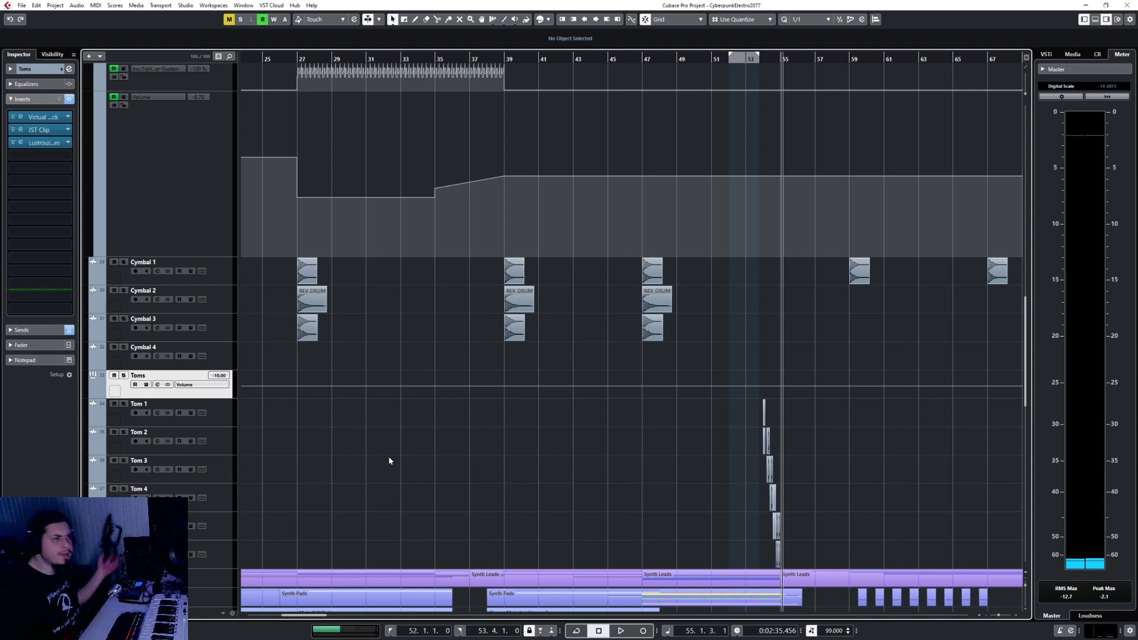
{"action": "key", "text": "s"}
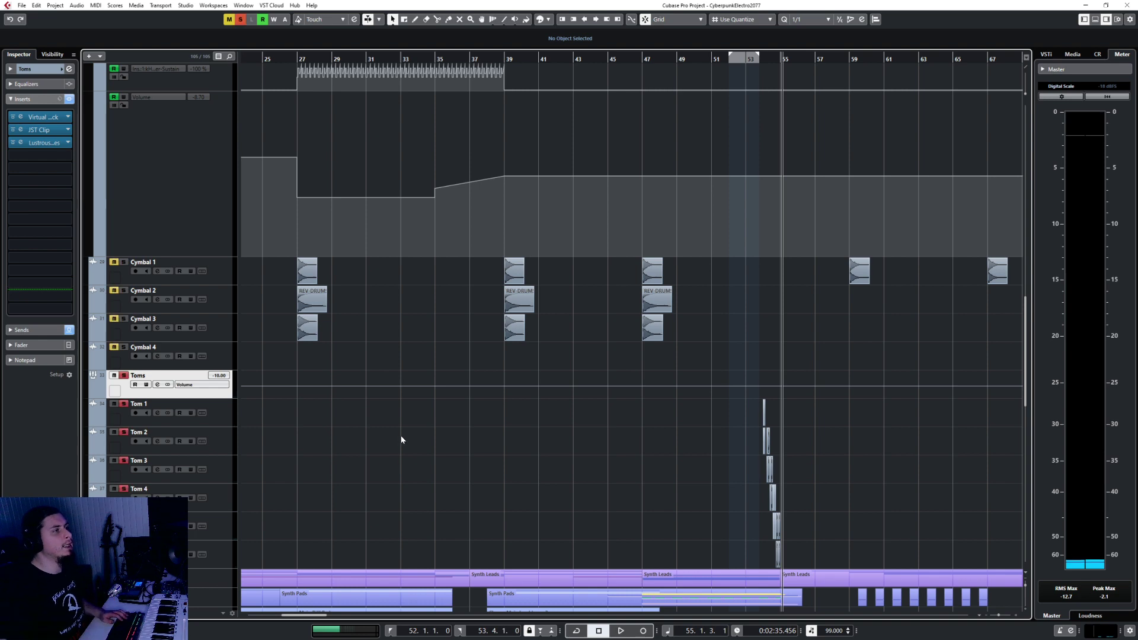
{"action": "left_click", "coordinate": [758, 60]}
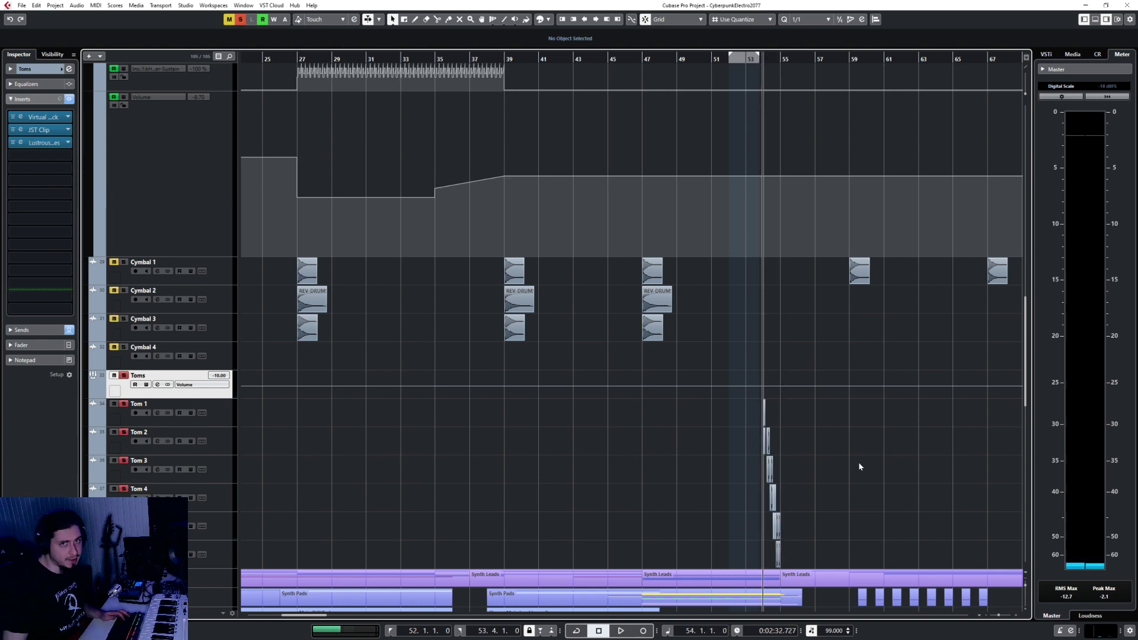
{"action": "key", "text": "space"}
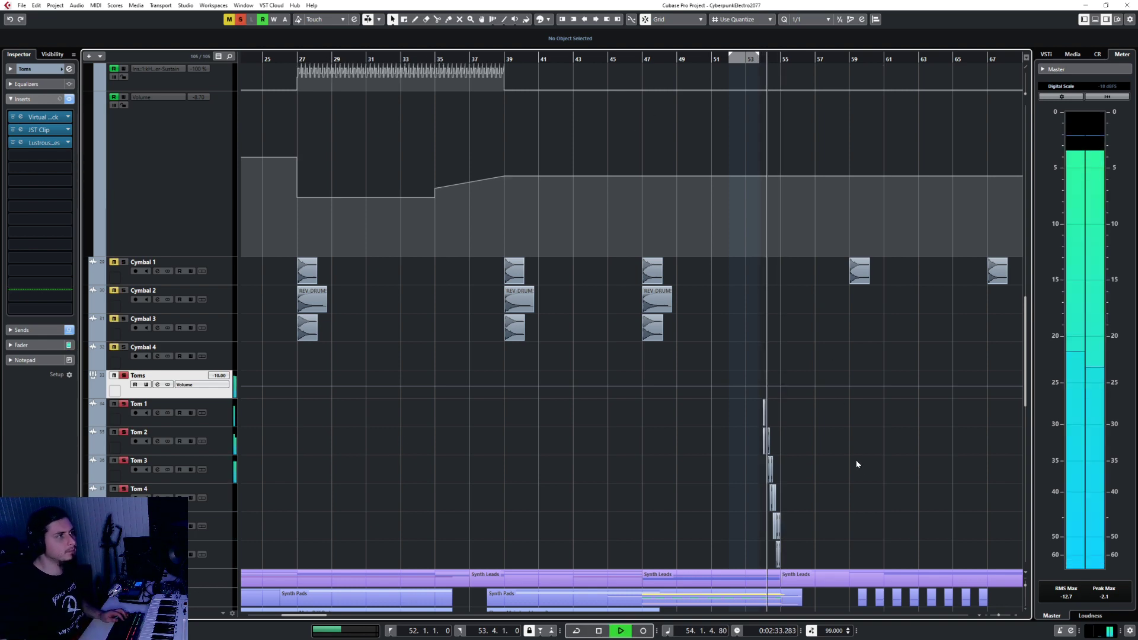
{"action": "key", "text": "space"}
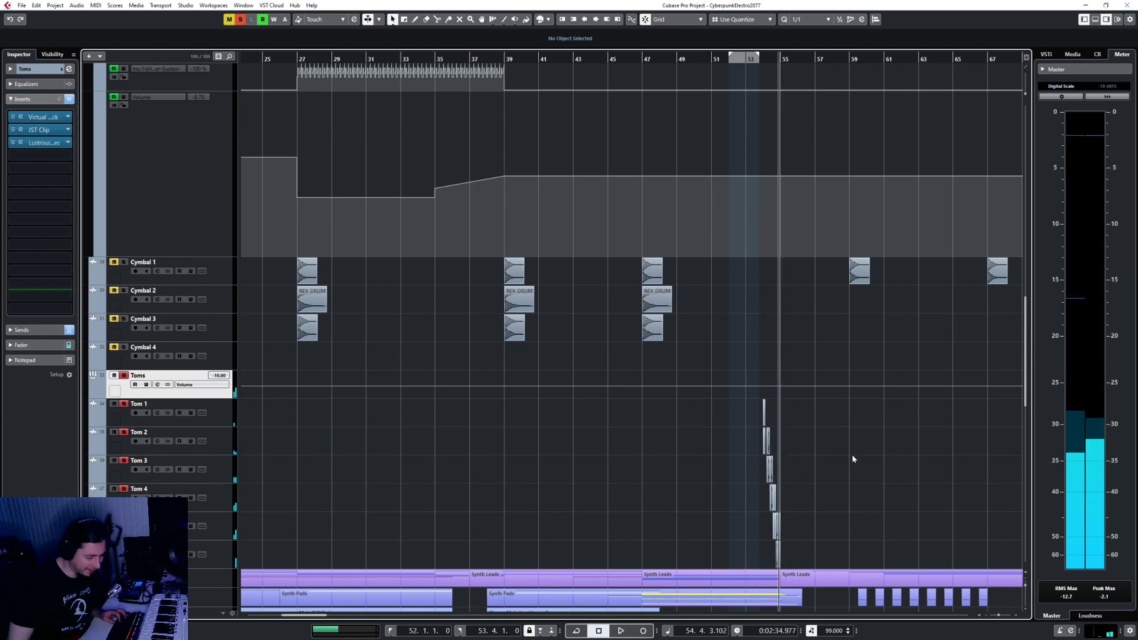
{"action": "key", "text": "s"}
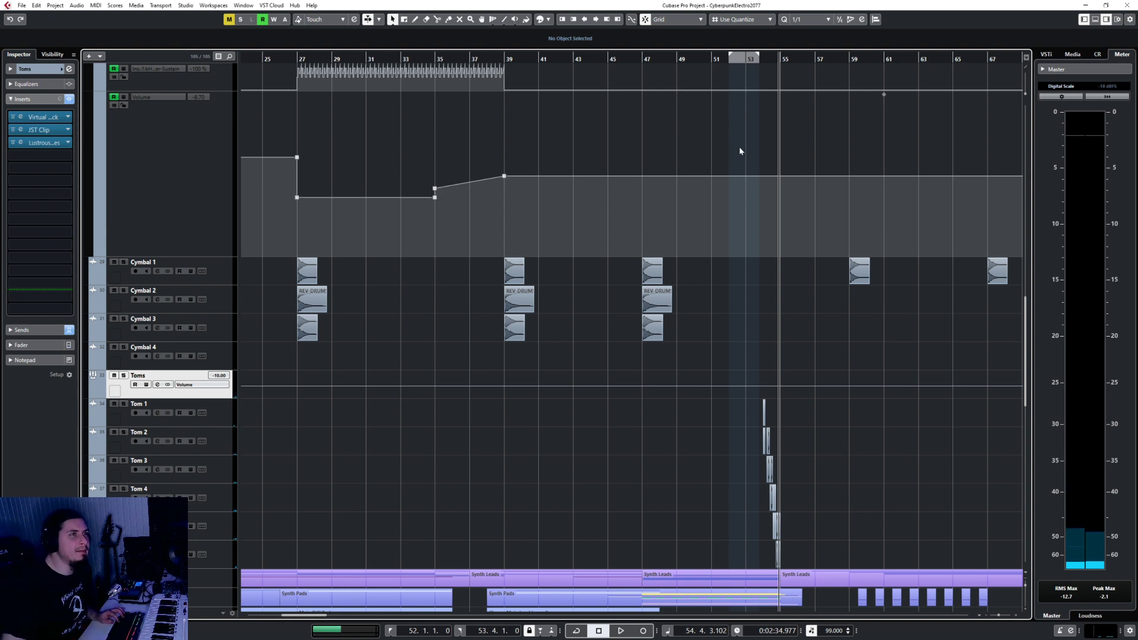
Step: Play the tom fill from bar 53 in the full mix and stop after bar 55
{"action": "left_click", "coordinate": [750, 58]}
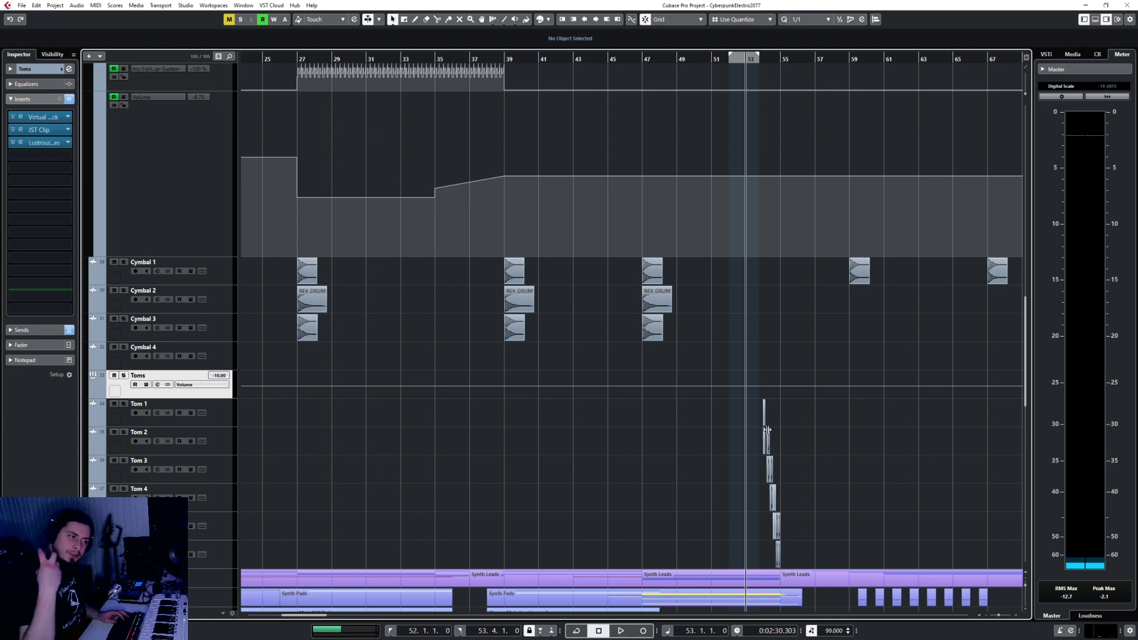
{"action": "key", "text": "space"}
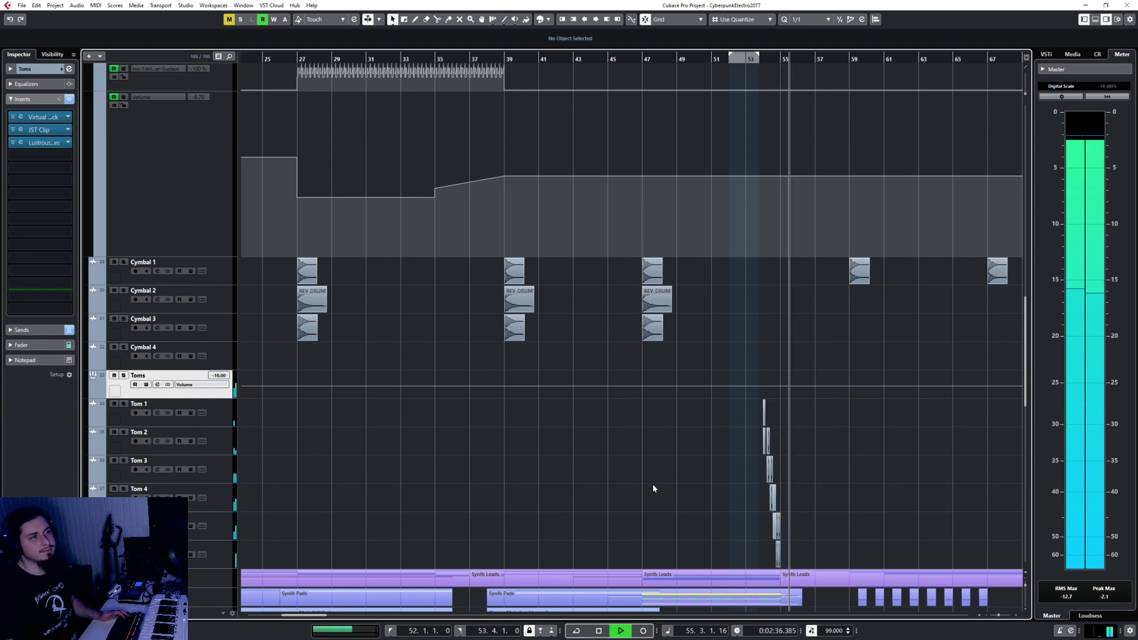
{"action": "key", "text": "space"}
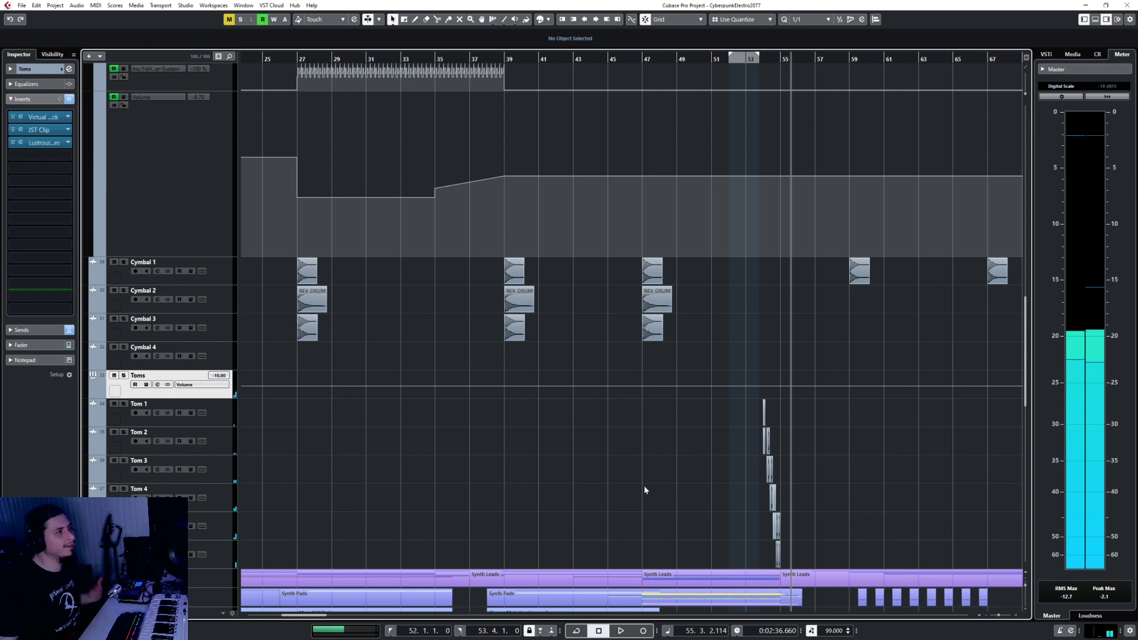
Step: Set the Toms group volume to -15 dB and listen to the fill from bar 54 in the mix
{"action": "double_click", "coordinate": [218, 375]}
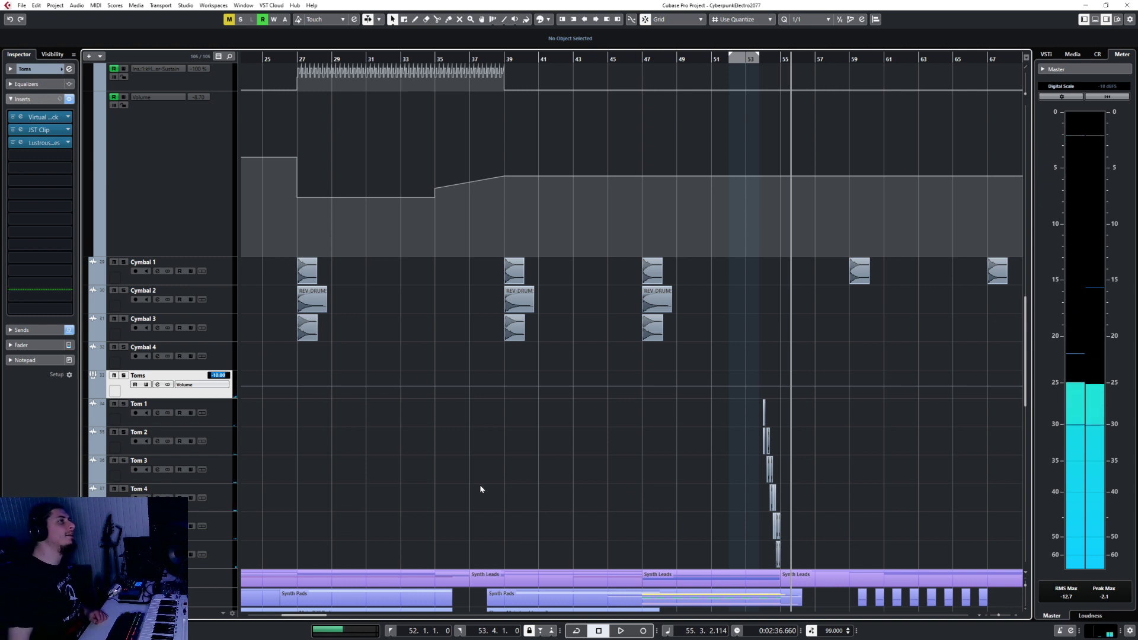
{"action": "type", "text": "-15"}
{"action": "key", "text": "Return"}
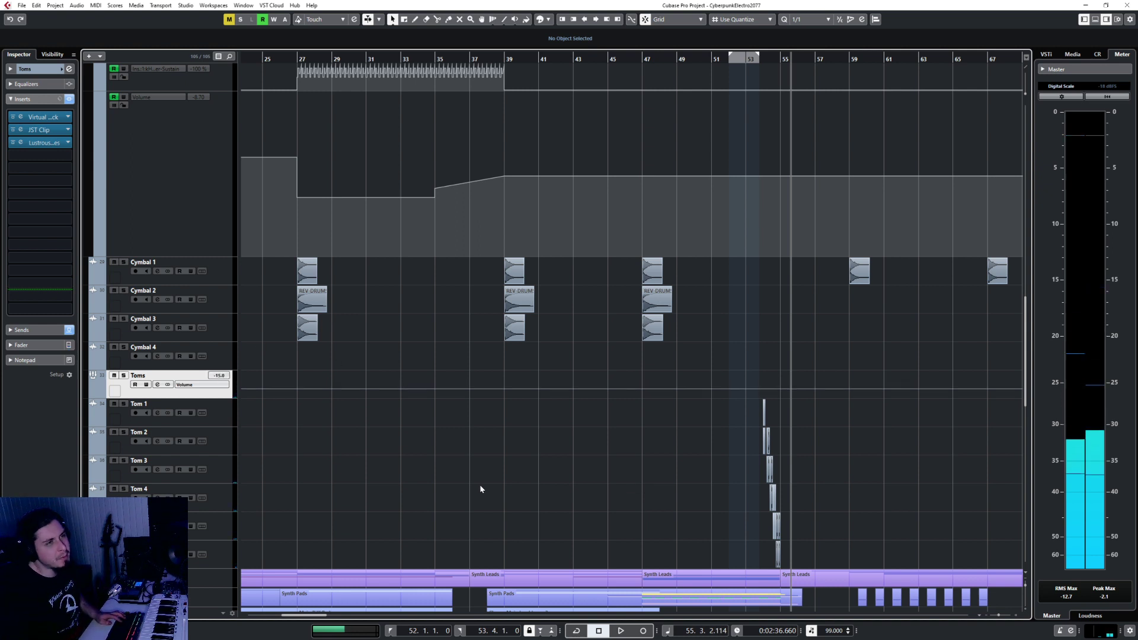
{"action": "left_click", "coordinate": [764, 58]}
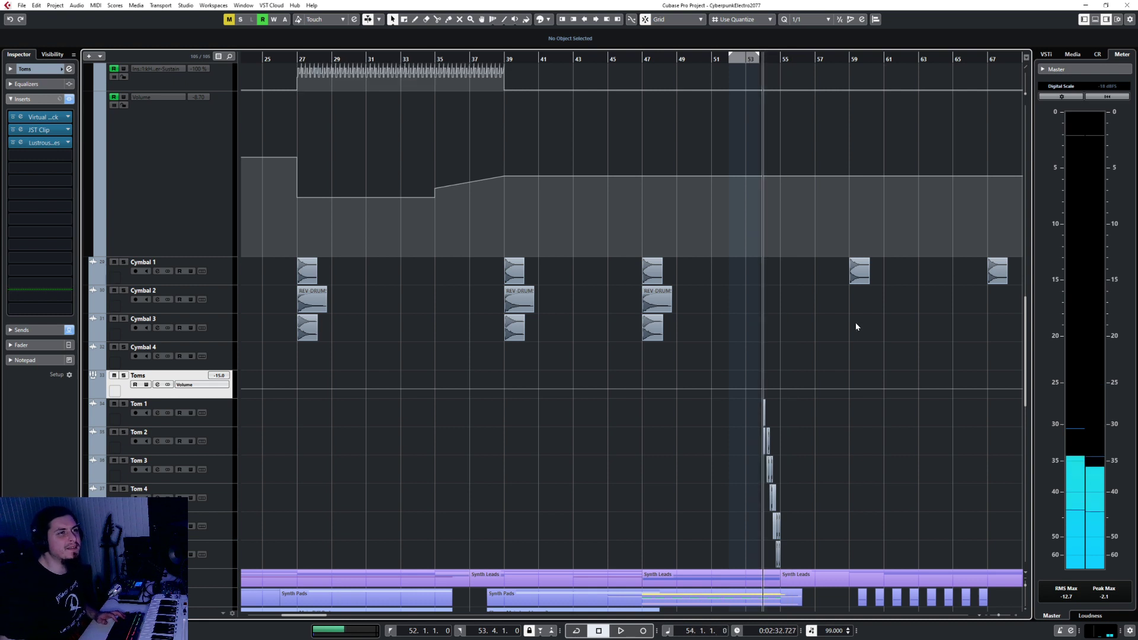
{"action": "key", "text": "space"}
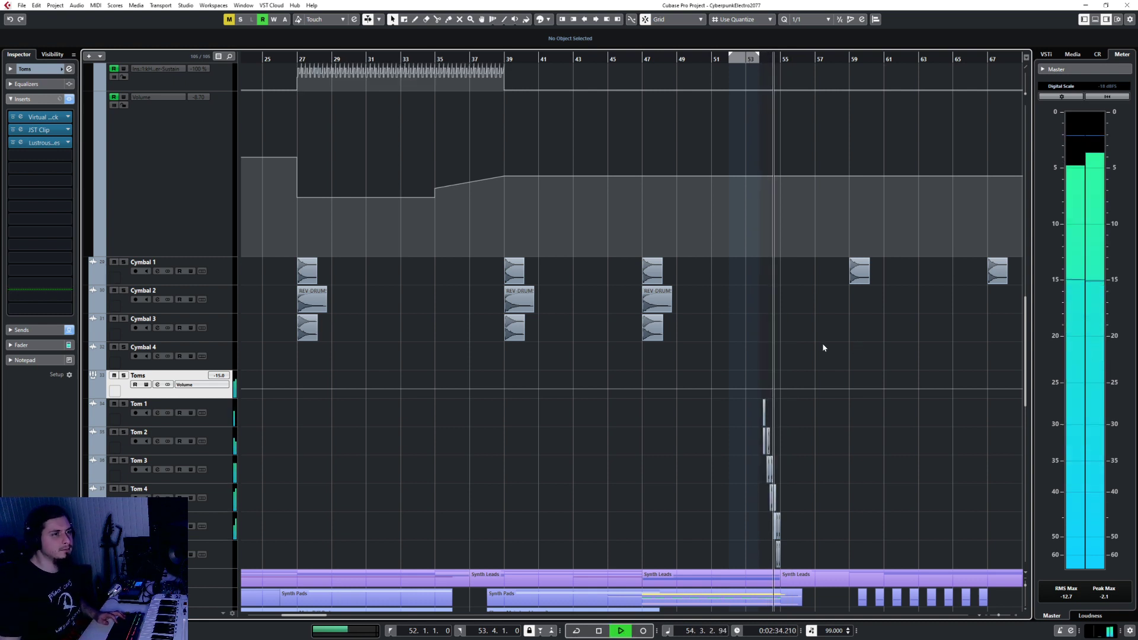
{"action": "key", "text": "space"}
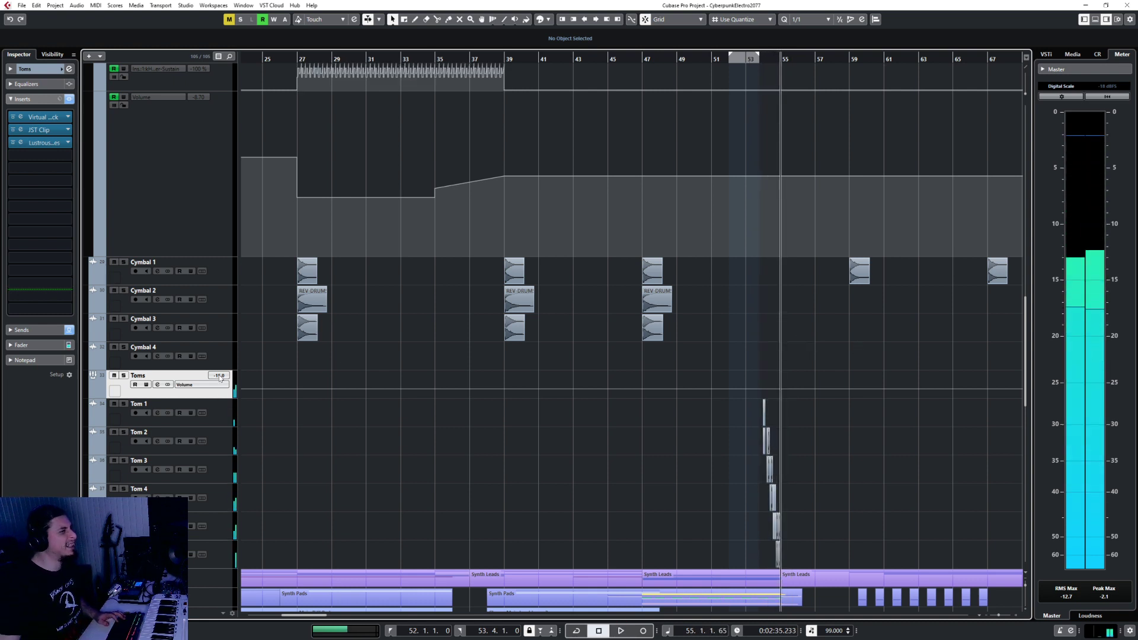
Step: Set the Toms group volume to -12.5 dB and listen to the fill from bar 53 in the mix
{"action": "double_click", "coordinate": [219, 376]}
{"action": "type", "text": "-12"}
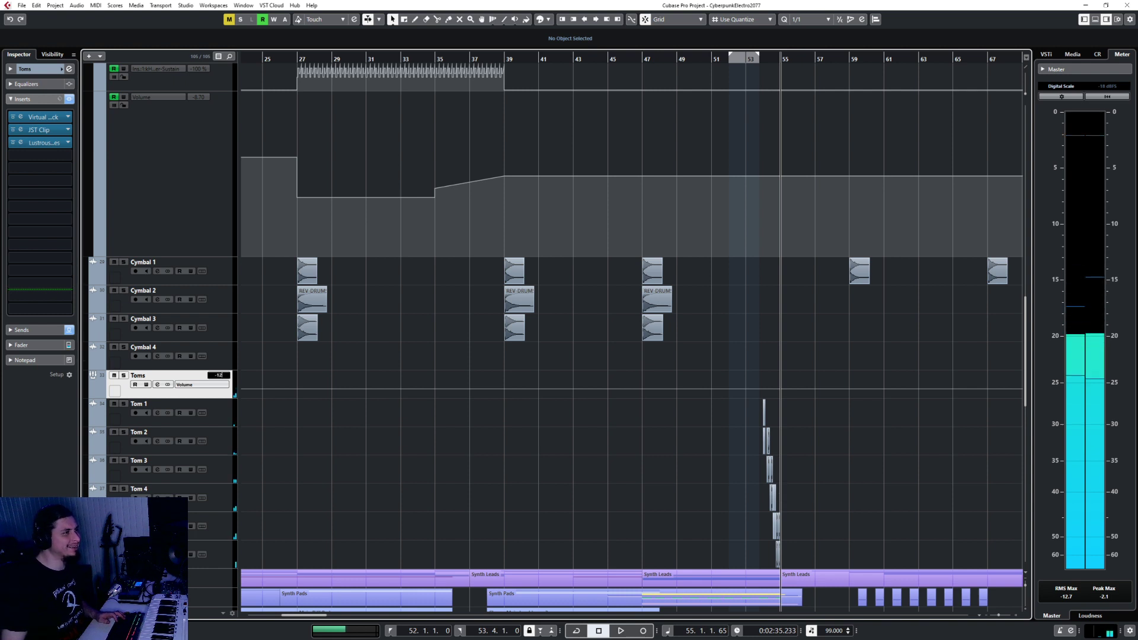
{"action": "type", "text": ".5"}
{"action": "key", "text": "Return"}
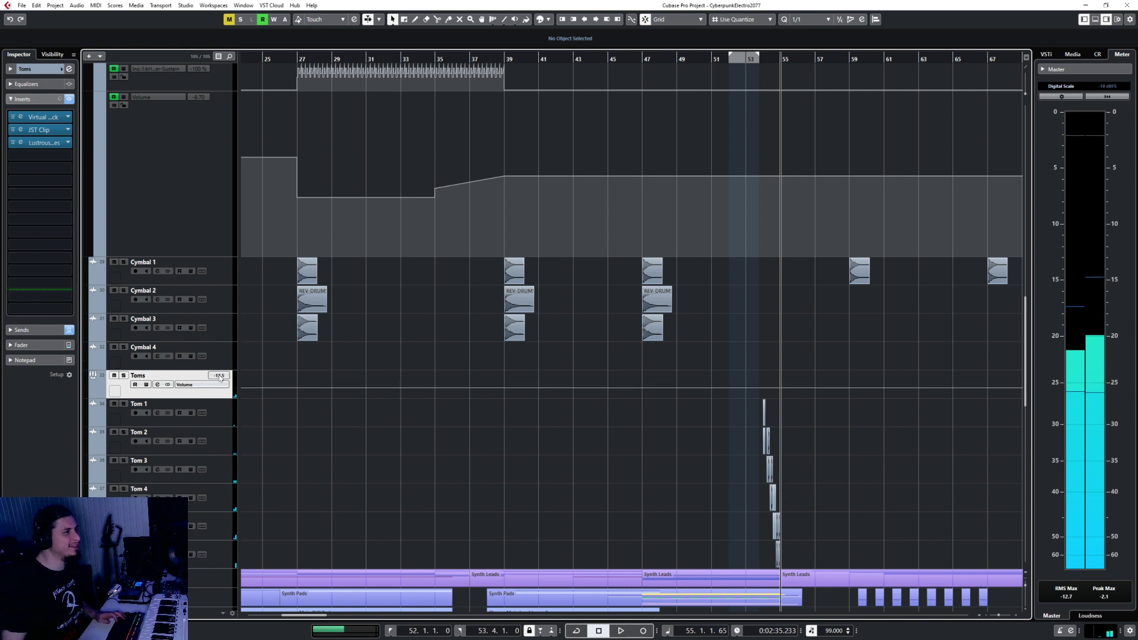
{"action": "left_click", "coordinate": [751, 58]}
{"action": "key", "text": "space"}
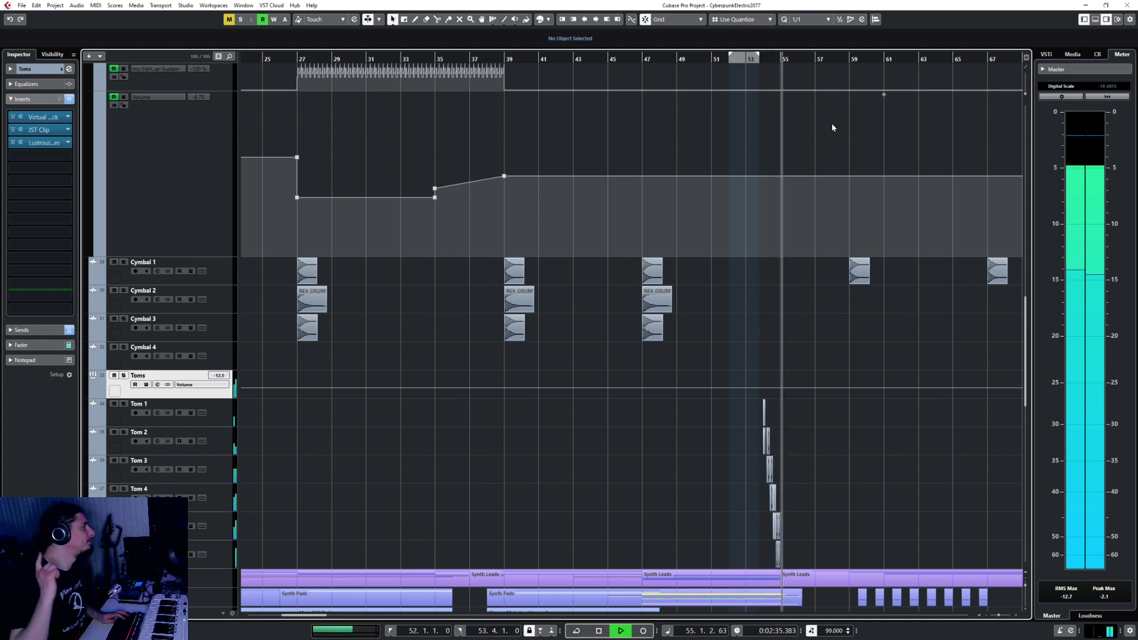
{"action": "key", "text": "space"}
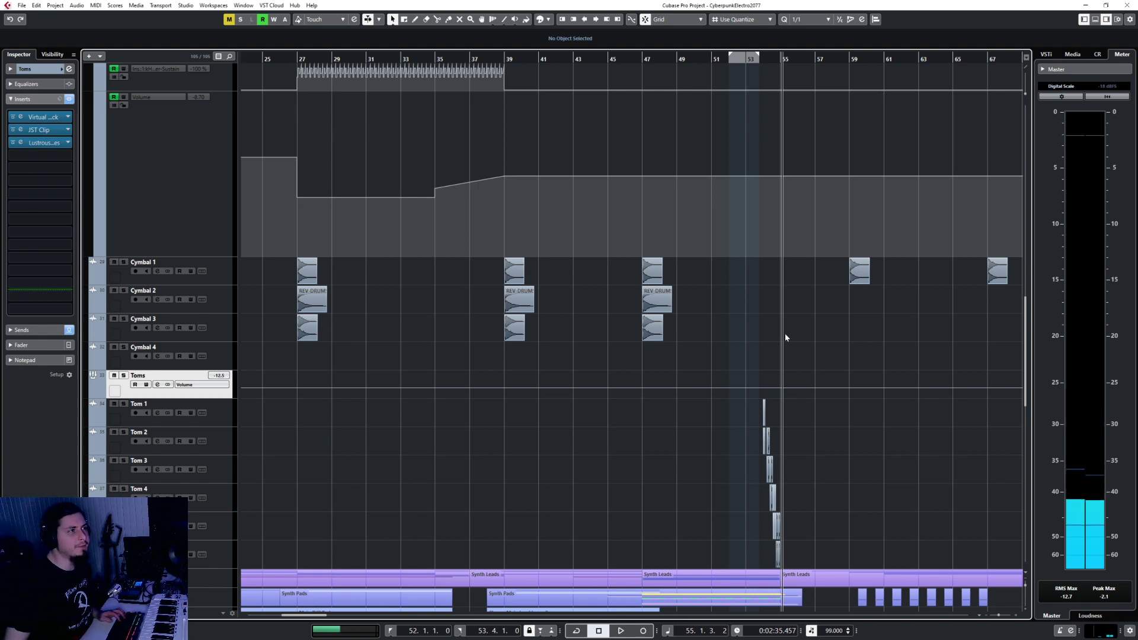
Step: Examine the kick and drum tracks around Break 2 and listen to the transition from bar 54
{"action": "scroll", "coordinate": [785, 333], "scroll_direction": "up", "scroll_amount": 10}
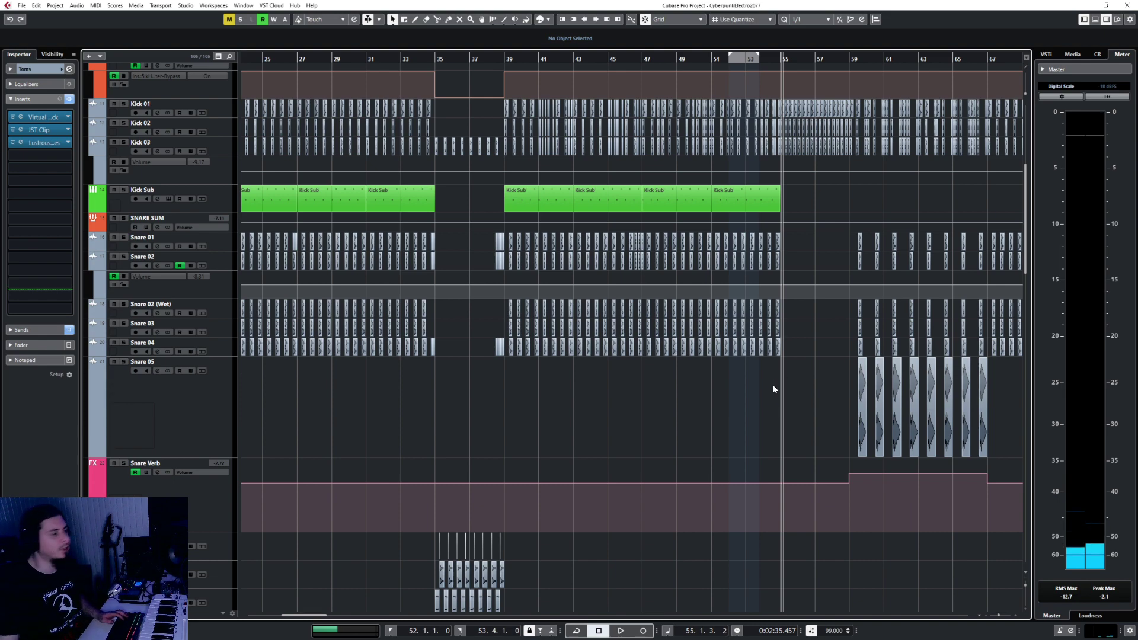
{"action": "scroll", "coordinate": [763, 367], "scroll_direction": "up", "scroll_amount": 4}
{"action": "scroll", "coordinate": [763, 365], "scroll_direction": "down", "scroll_amount": 4}
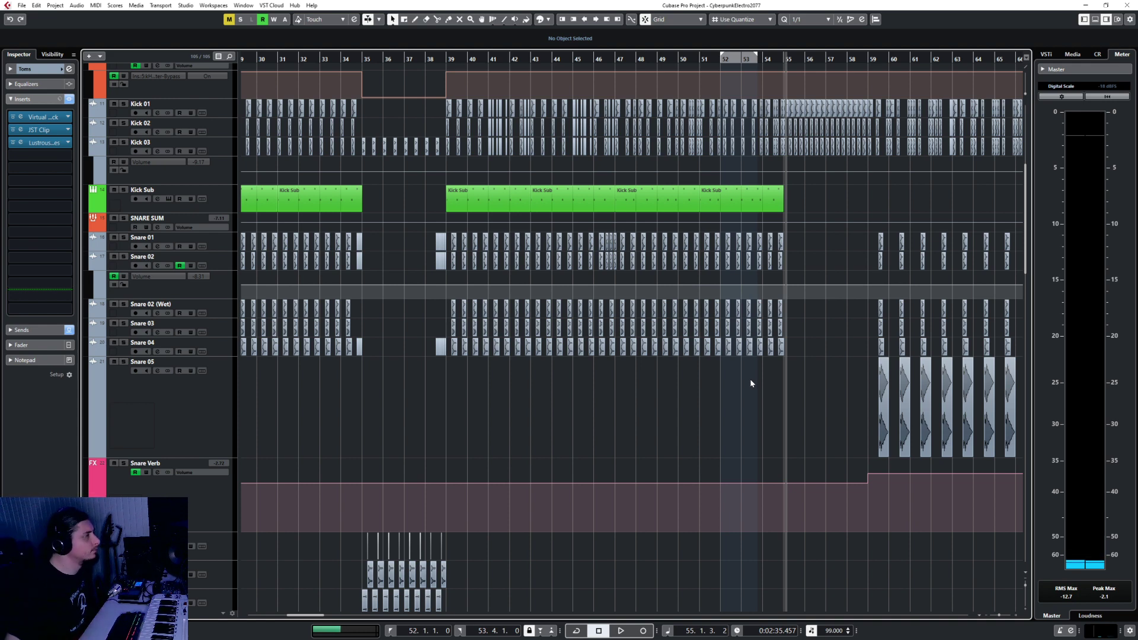
{"action": "scroll", "coordinate": [817, 389], "scroll_direction": "up", "scroll_amount": 5}
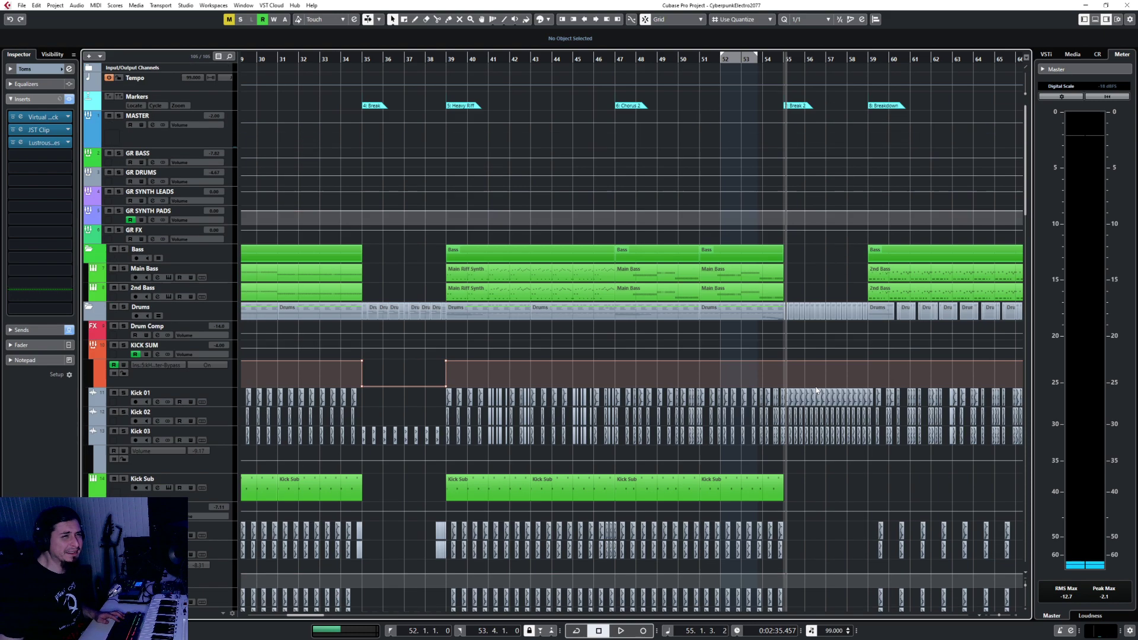
{"action": "scroll", "coordinate": [815, 388], "scroll_direction": "up", "scroll_amount": 8}
{"action": "scroll", "coordinate": [691, 369], "scroll_direction": "down", "scroll_amount": 4}
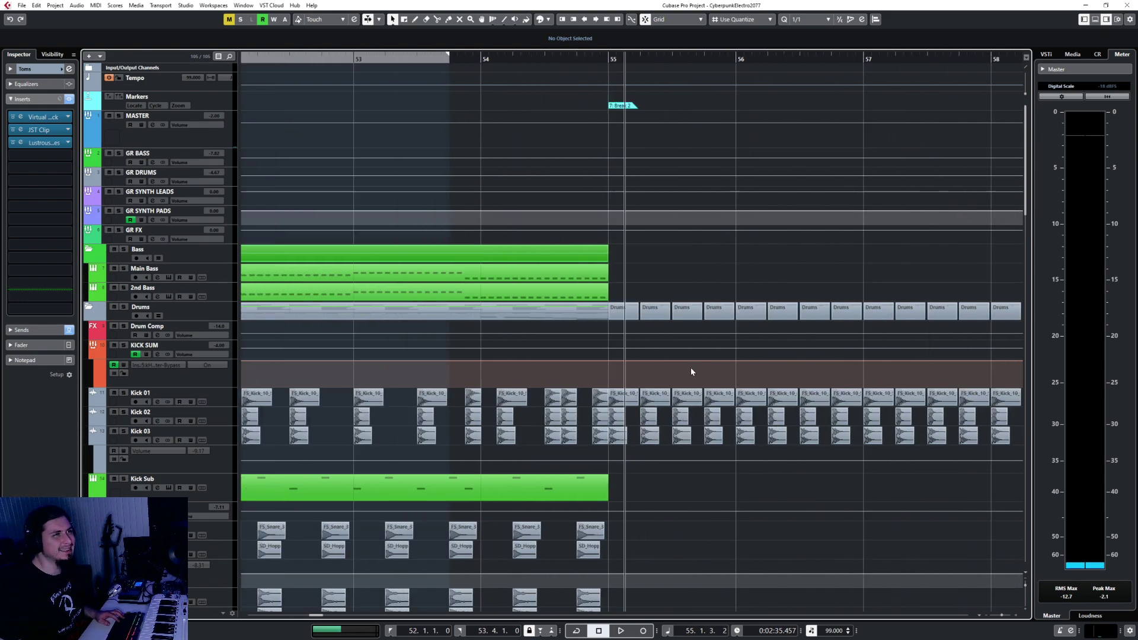
{"action": "scroll", "coordinate": [719, 367], "scroll_direction": "down", "scroll_amount": 4}
{"action": "scroll", "coordinate": [720, 367], "scroll_direction": "up", "scroll_amount": 4}
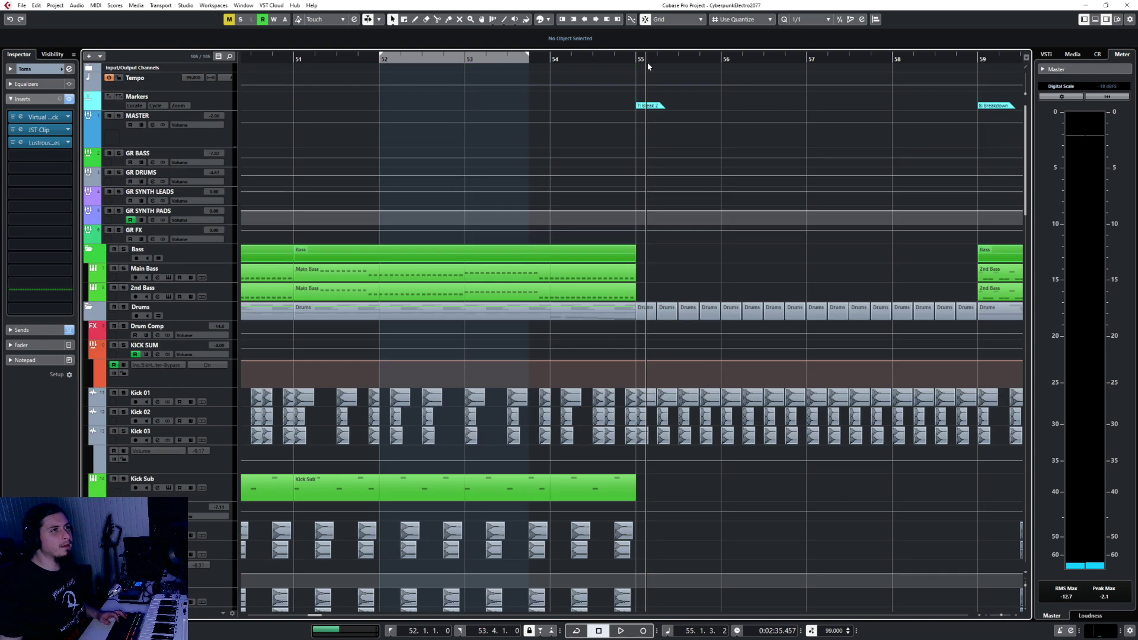
{"action": "left_click", "coordinate": [547, 57]}
{"action": "key", "text": "space"}
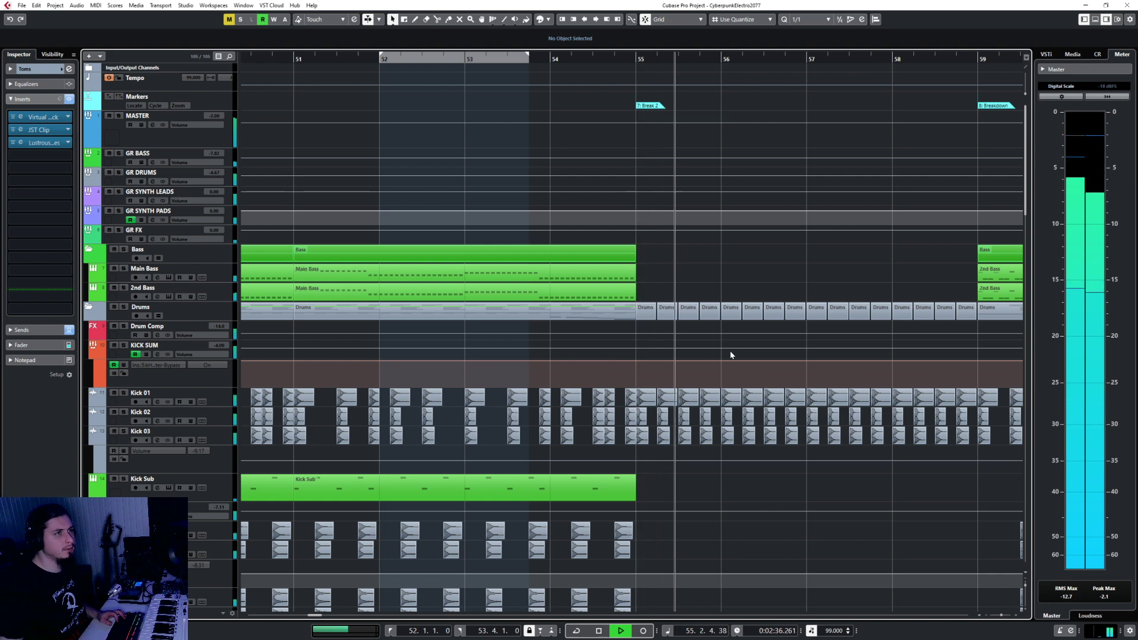
{"action": "key", "text": "space"}
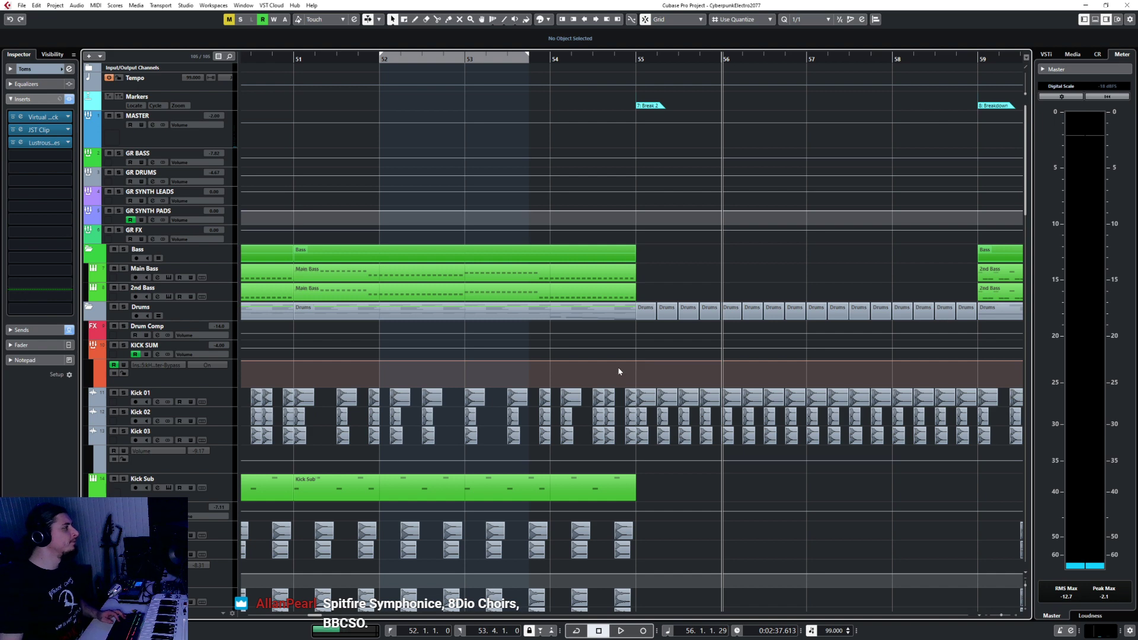
Step: Add bypass automation points at bars 55 and 59 on the KICK SUM insert lane and set the bypass to Off between them
{"action": "scroll", "coordinate": [712, 454], "scroll_direction": "up", "scroll_amount": 3}
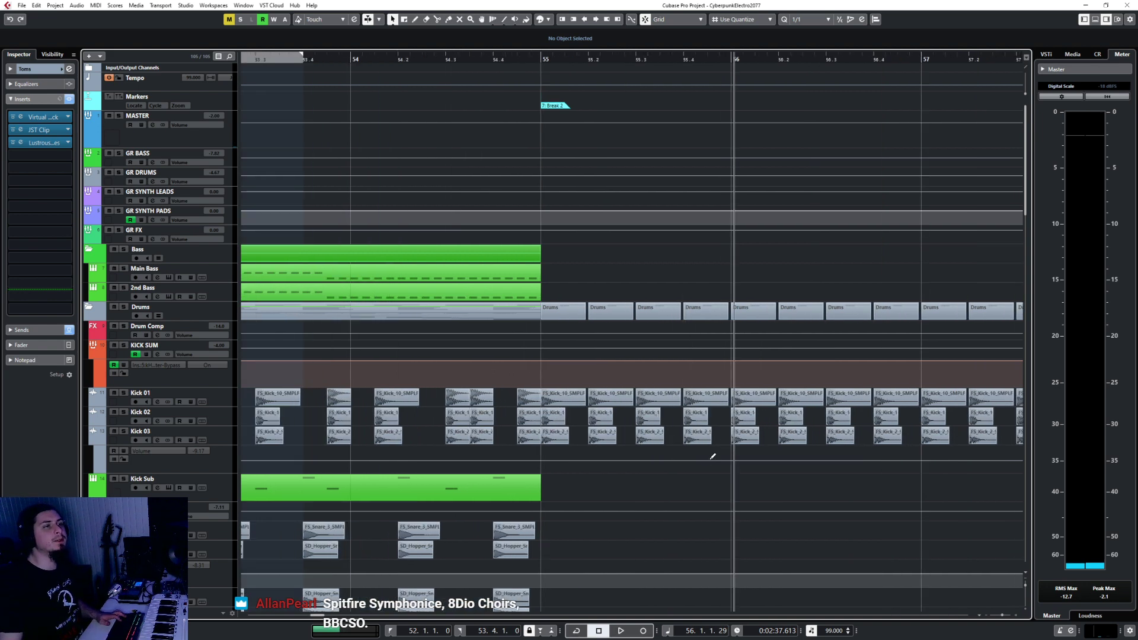
{"action": "scroll", "coordinate": [713, 456], "scroll_direction": "down", "scroll_amount": 3}
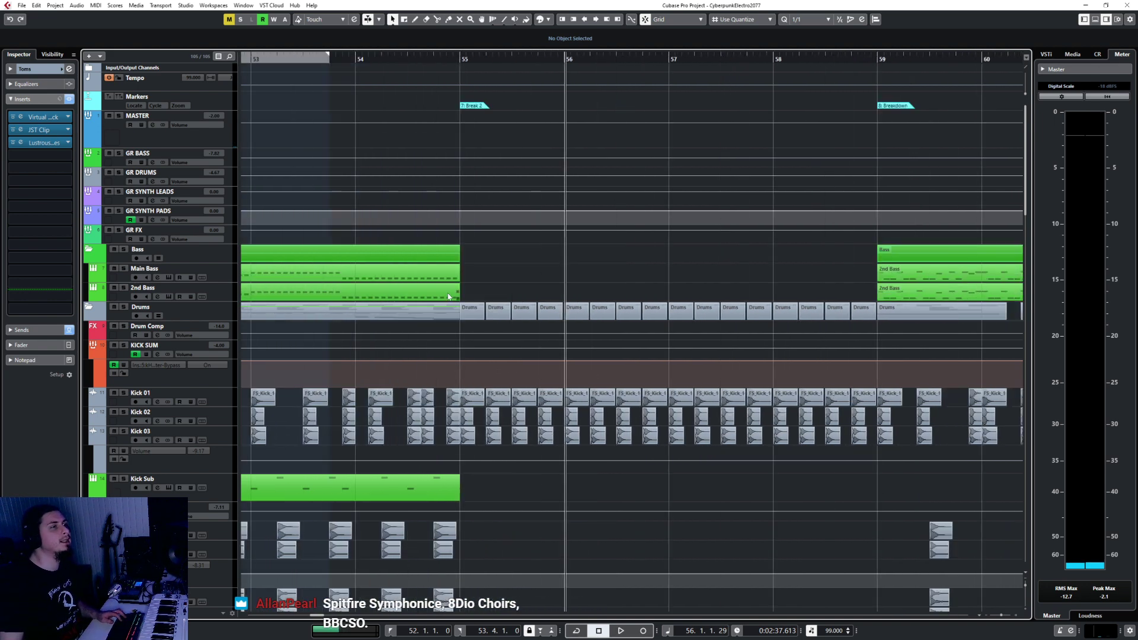
{"action": "left_click", "coordinate": [460, 360]}
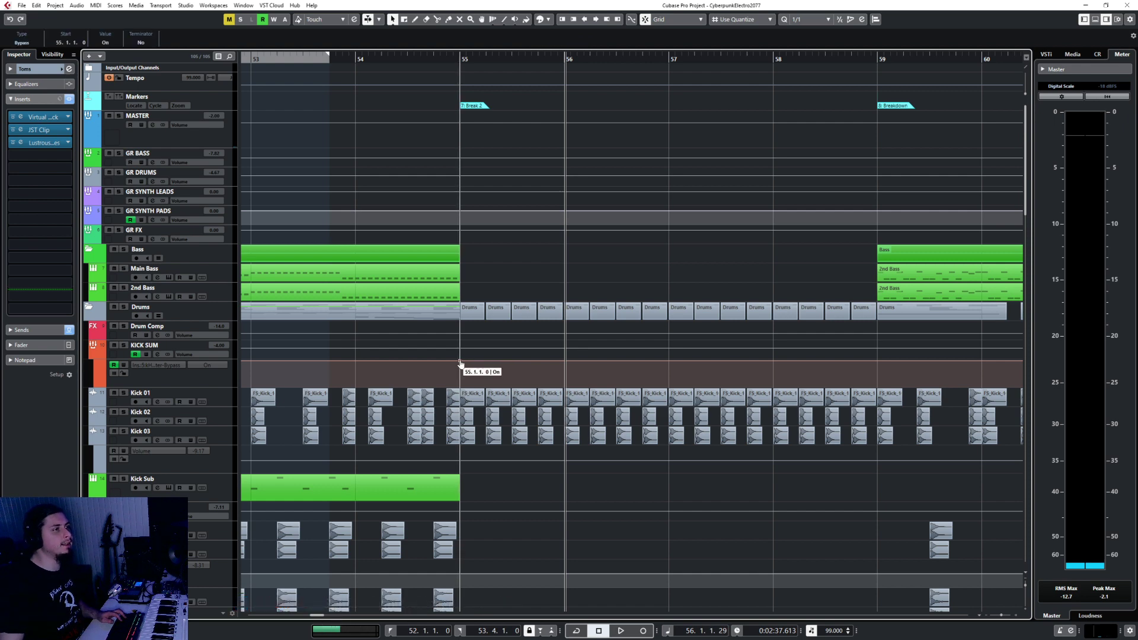
{"action": "left_click", "coordinate": [877, 361]}
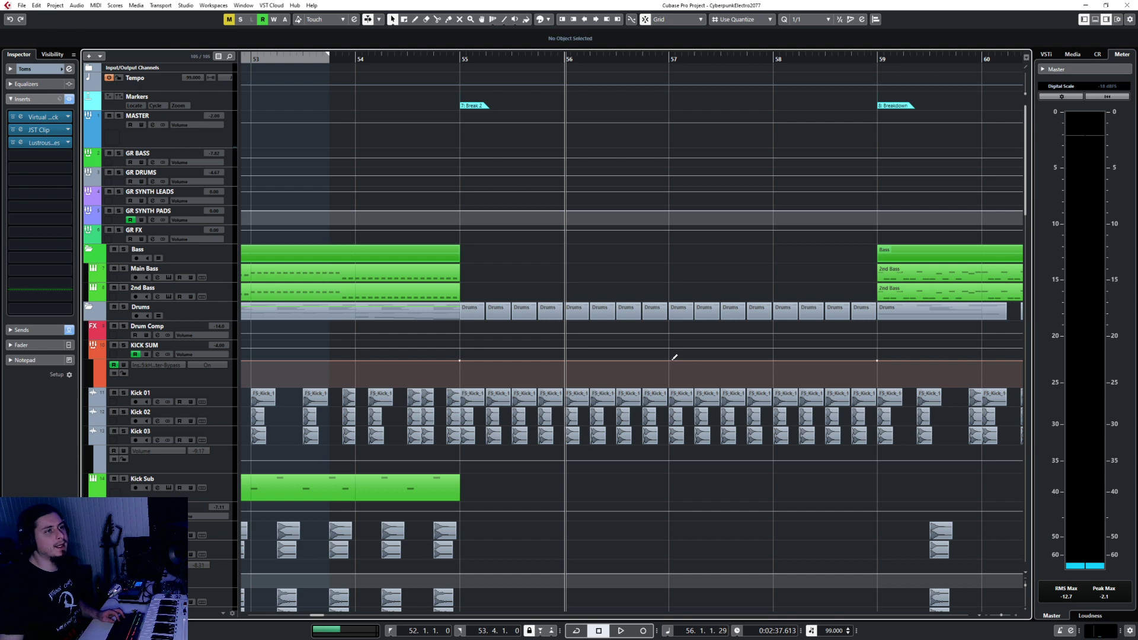
{"action": "left_click_drag", "start_coordinate": [673, 362], "coordinate": [479, 453]}
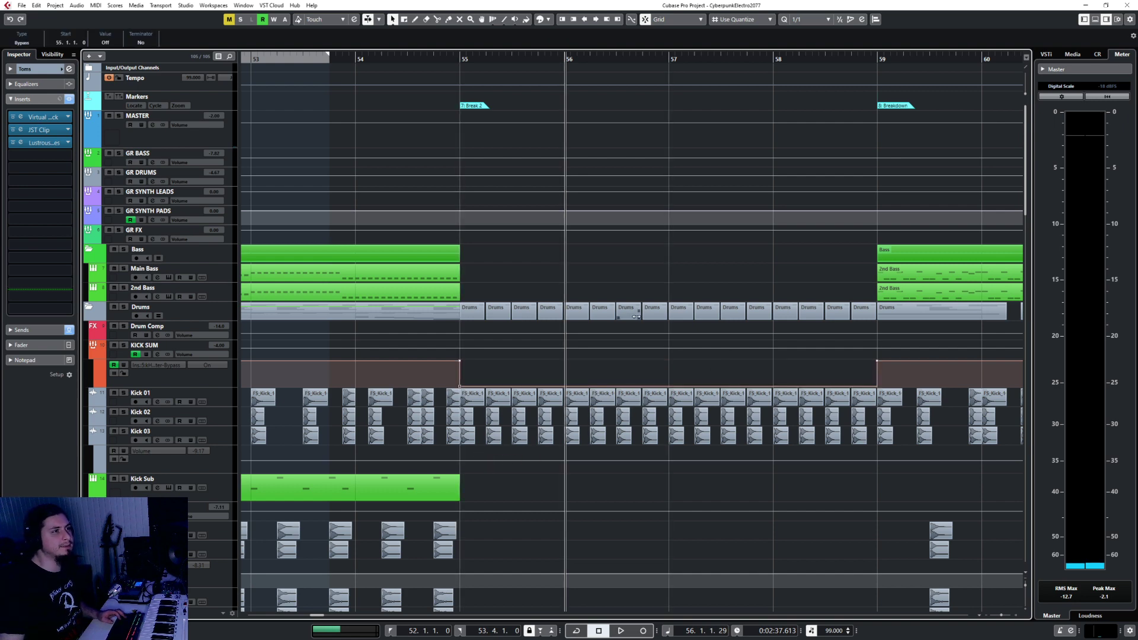
Step: Play the song from bar 54 through Break 2 into the Breakdown, stop, and return the view to Break 2
{"action": "left_click", "coordinate": [354, 62]}
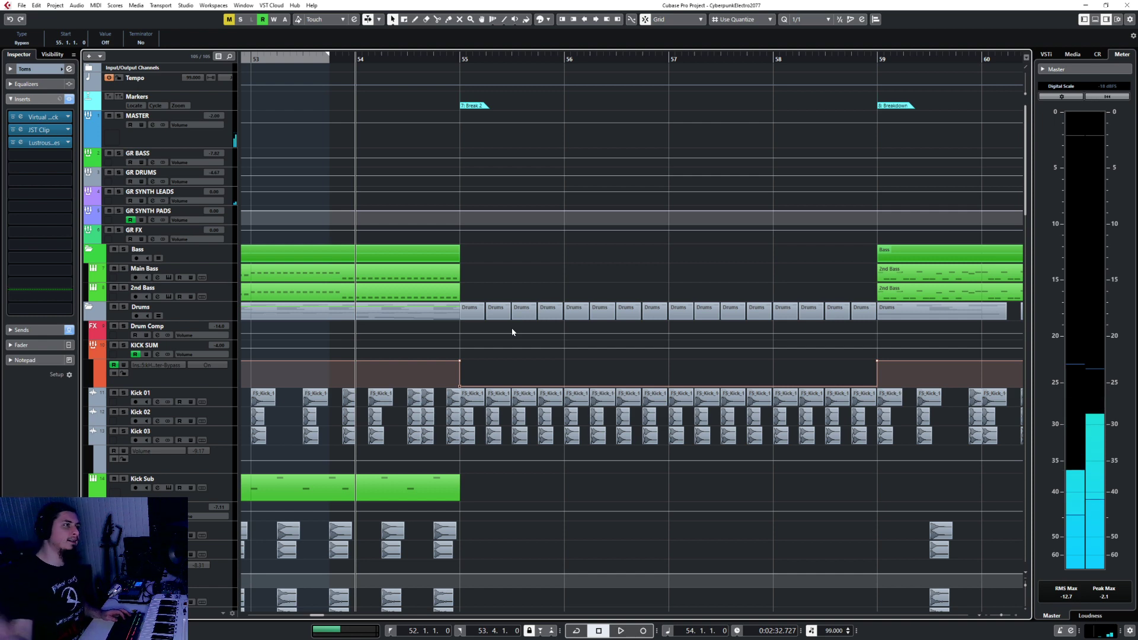
{"action": "key", "text": "space"}
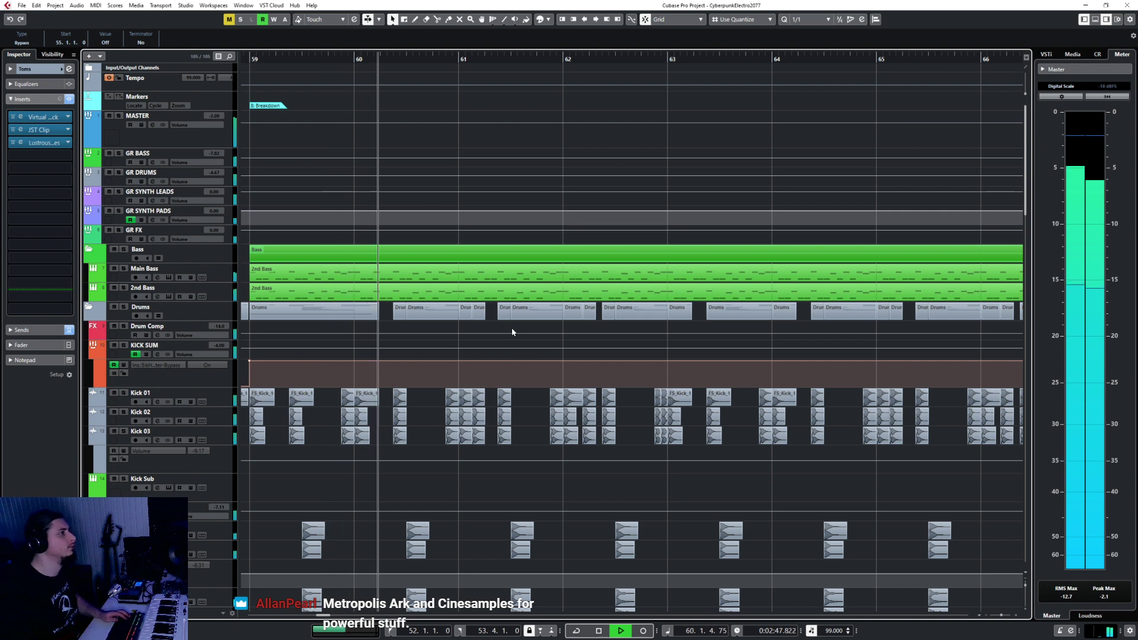
{"action": "key", "text": "space"}
{"action": "scroll", "coordinate": [511, 328], "scroll_direction": "left", "scroll_amount": 6}
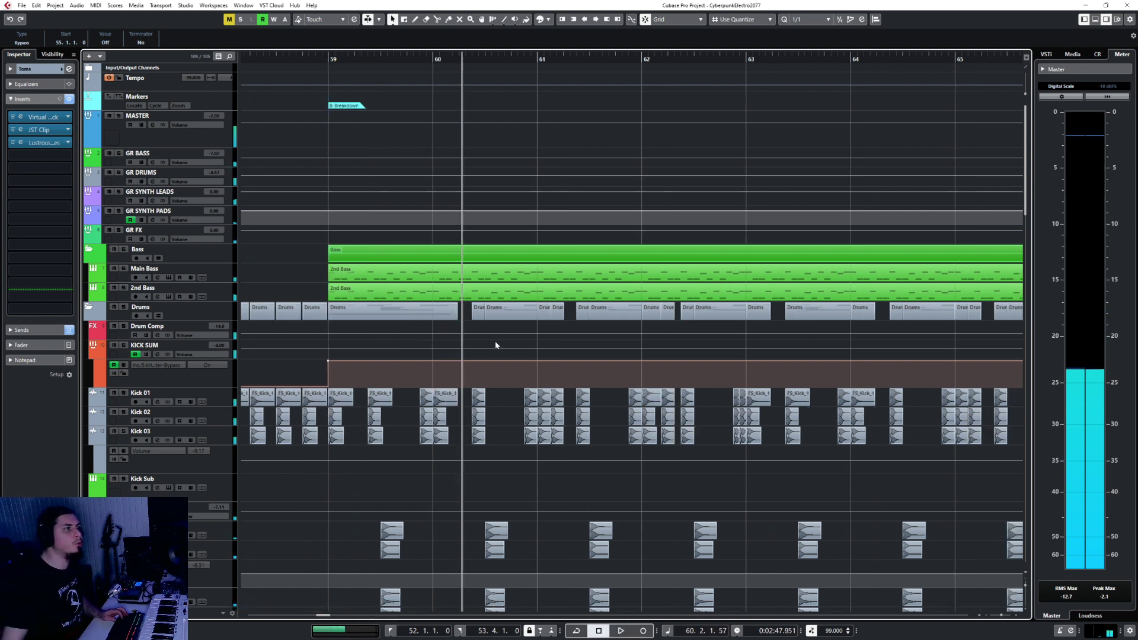
{"action": "scroll", "coordinate": [511, 338], "scroll_direction": "left", "scroll_amount": 3}
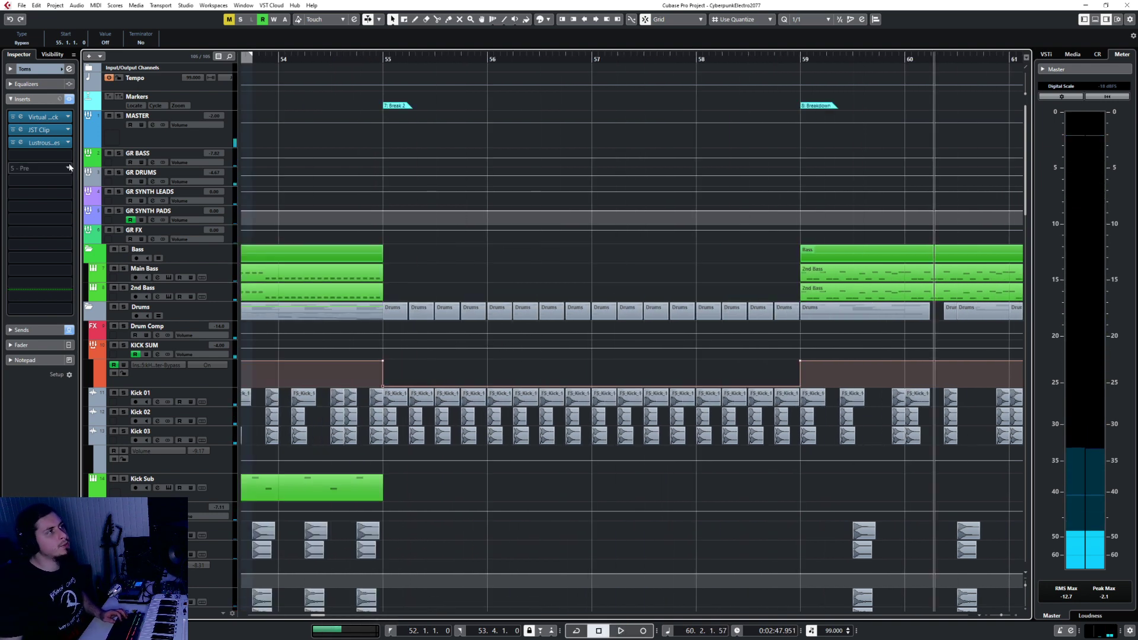
{"action": "mouse_move", "coordinate": [40, 157]}
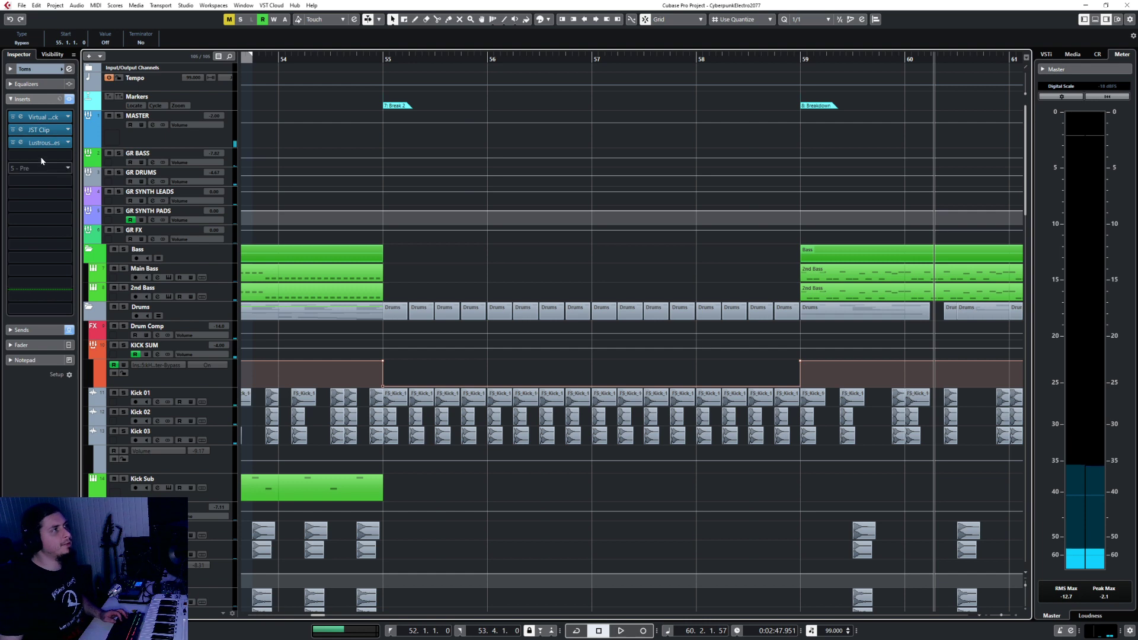
Step: Add an automation lane for the kHs Filter cutoff under the KICK SUM bypass lane
{"action": "left_click", "coordinate": [221, 379]}
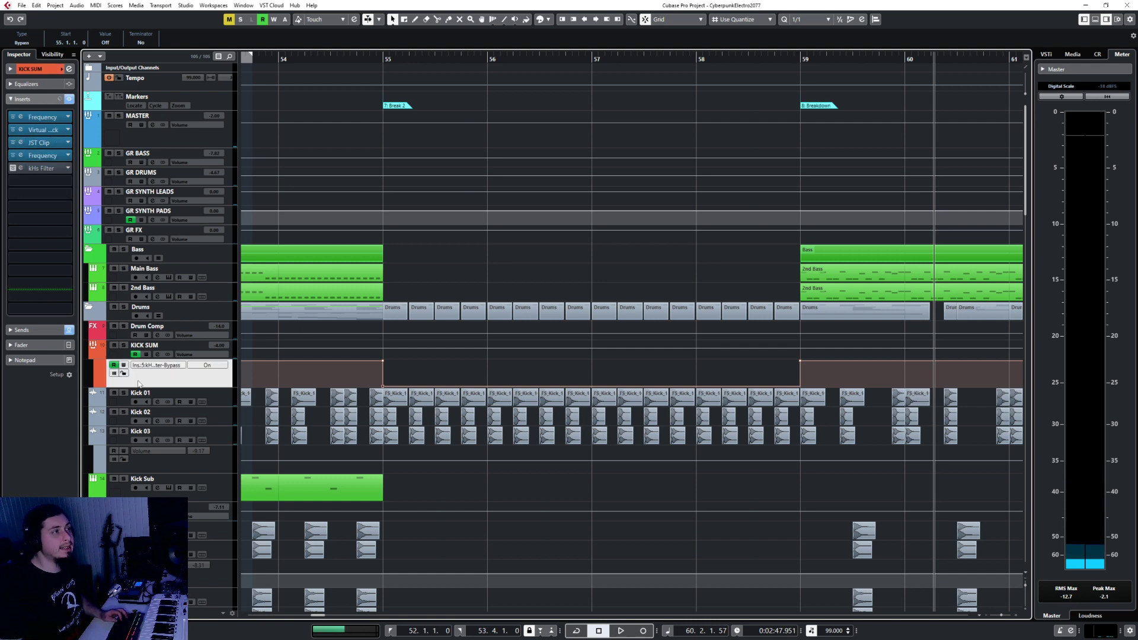
{"action": "left_click", "coordinate": [97, 385]}
{"action": "left_click", "coordinate": [148, 394]}
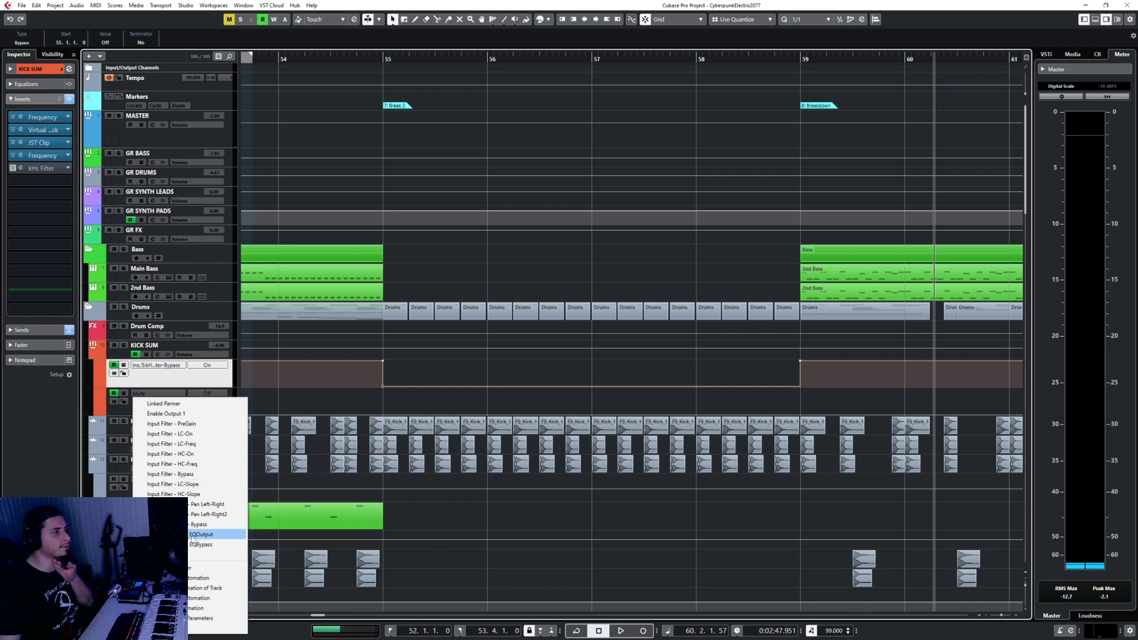
{"action": "left_click", "coordinate": [229, 554]}
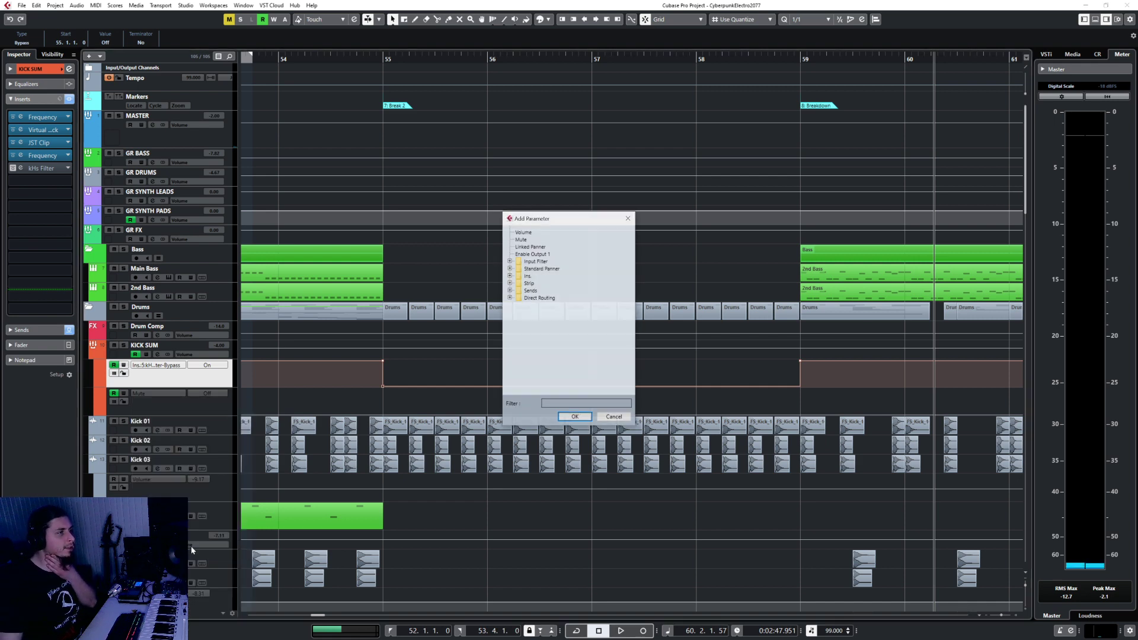
{"action": "left_click", "coordinate": [510, 276]}
{"action": "left_click", "coordinate": [518, 313]}
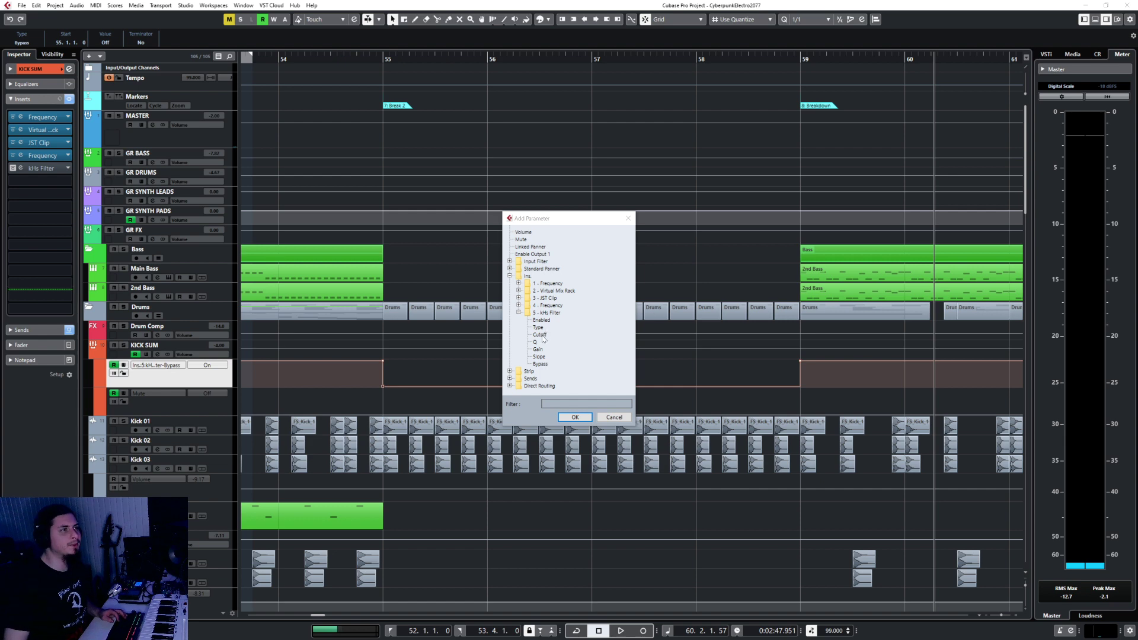
{"action": "double_click", "coordinate": [540, 336]}
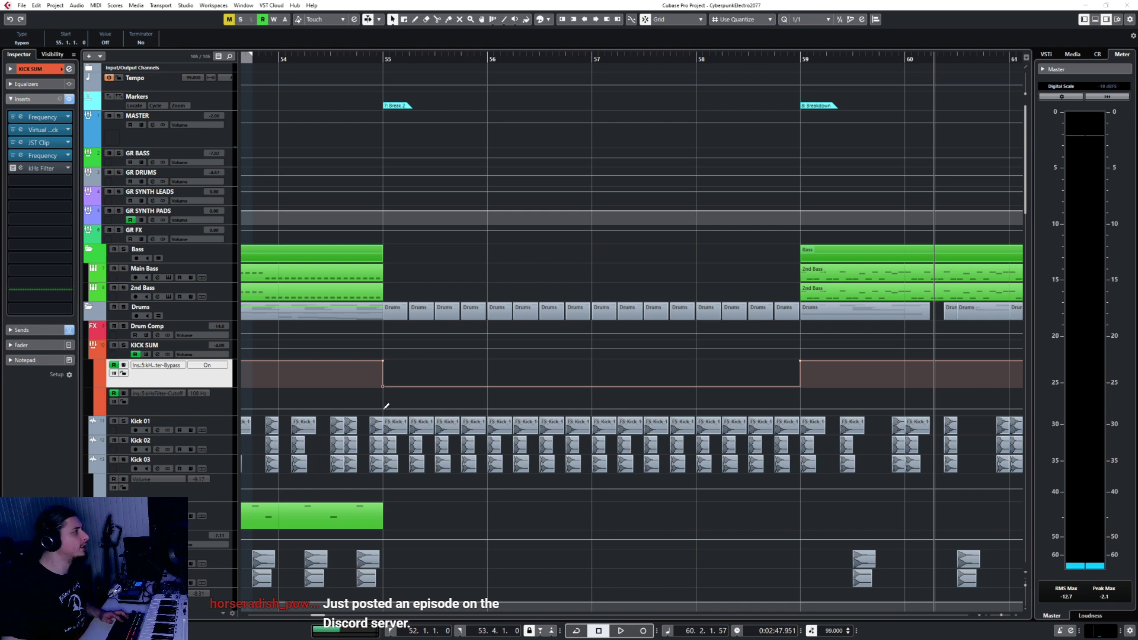
Step: Draw a rising KICK SUM filter cutoff ramp through Break 2, from 24.38 at bar 55 to 46.43 just before bar 59
{"action": "left_click_drag", "start_coordinate": [387, 406], "coordinate": [383, 414]}
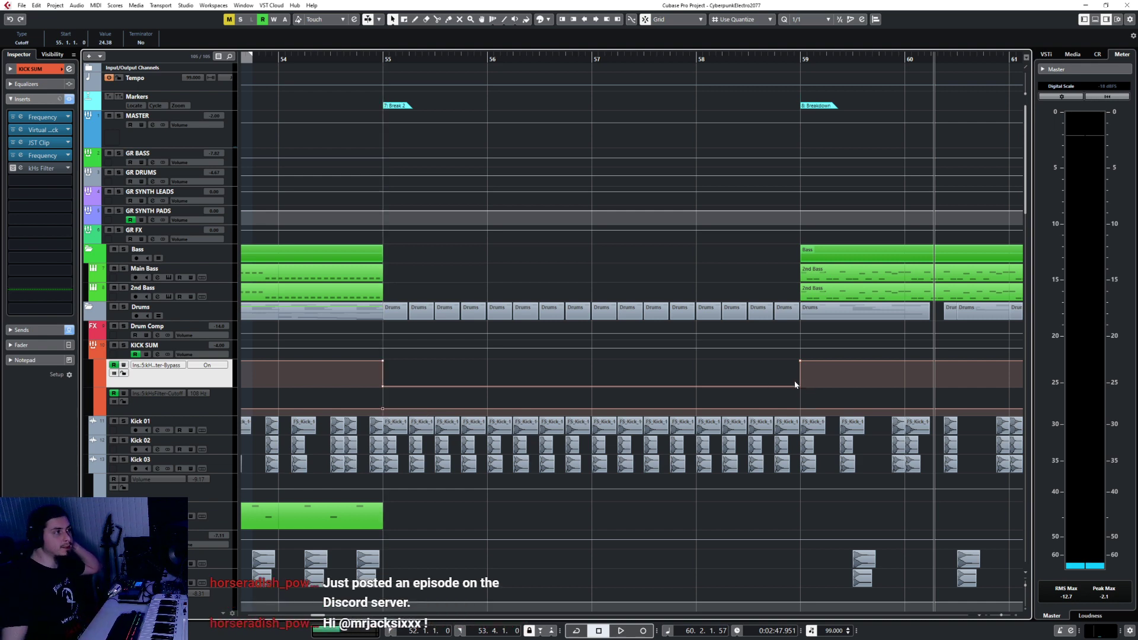
{"action": "left_click", "coordinate": [801, 408]}
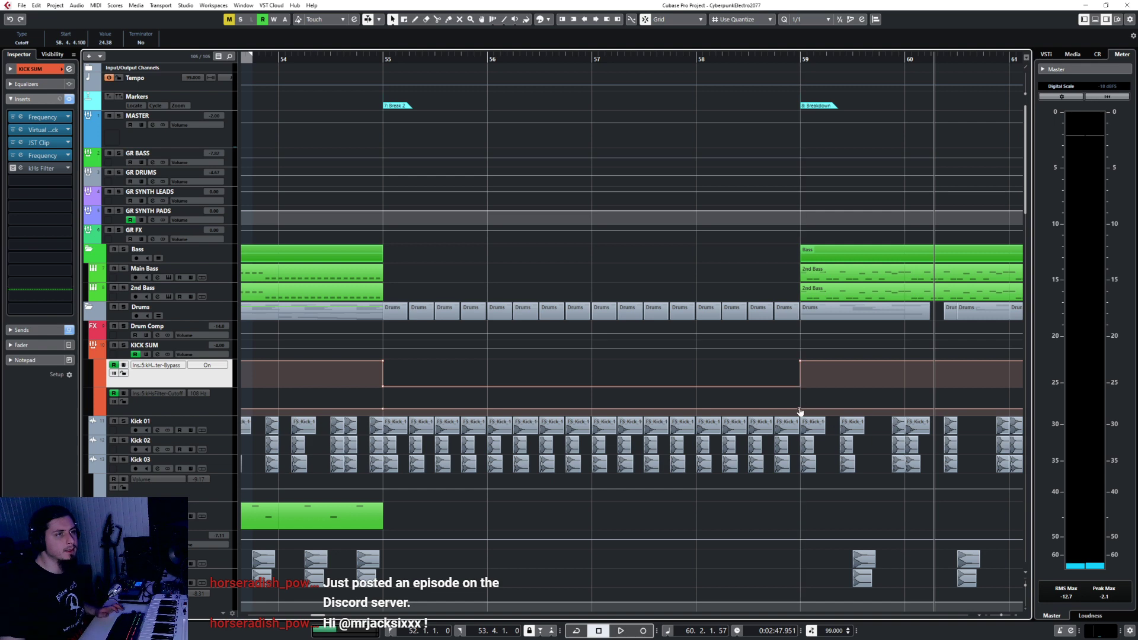
{"action": "left_click", "coordinate": [734, 409]}
{"action": "left_click_drag", "start_coordinate": [734, 411], "coordinate": [798, 405]}
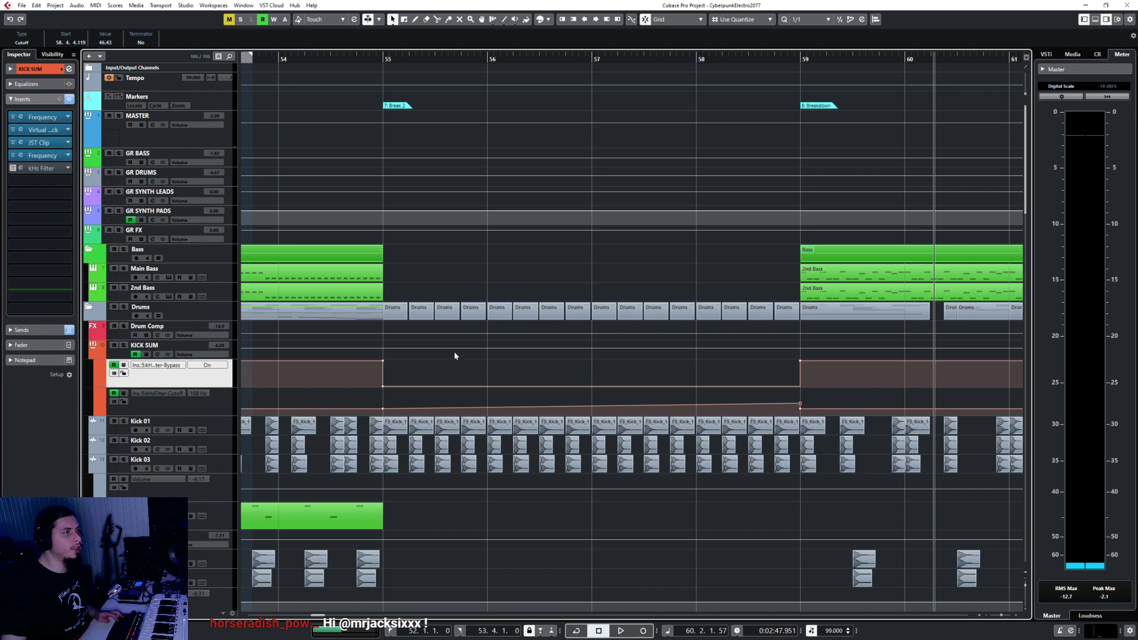
Step: Play the song from bar 54 through Break 2 into the Breakdown to hear the kick filter sweep
{"action": "left_click", "coordinate": [282, 56]}
{"action": "key", "text": "space"}
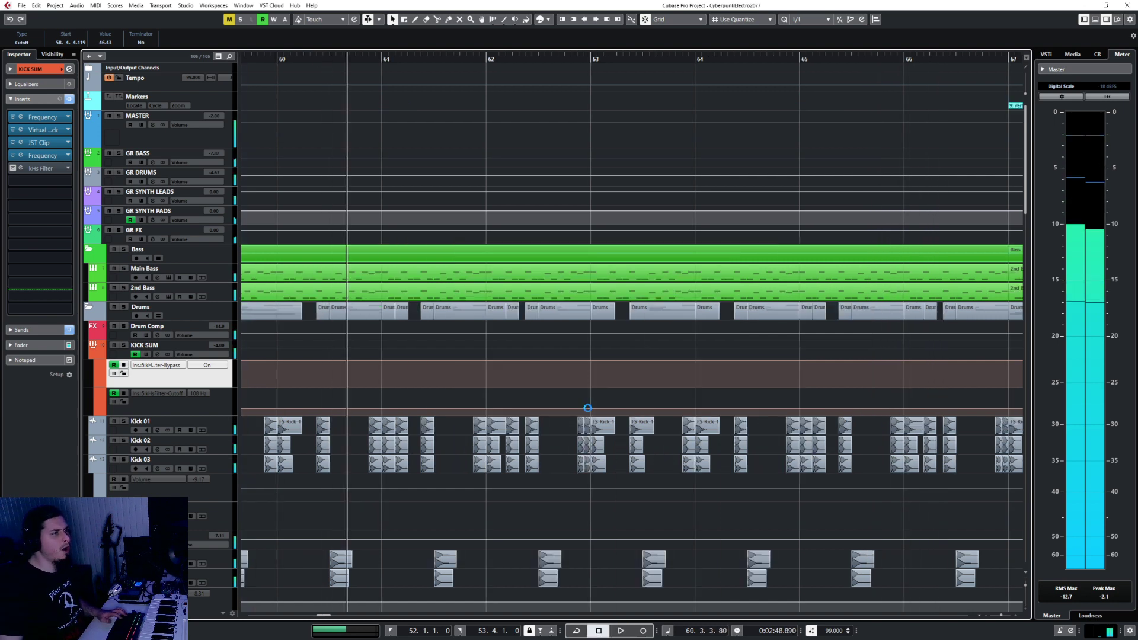
{"action": "scroll", "coordinate": [588, 407], "scroll_direction": "down", "scroll_amount": 3}
{"action": "scroll", "coordinate": [545, 276], "scroll_direction": "left", "scroll_amount": 3}
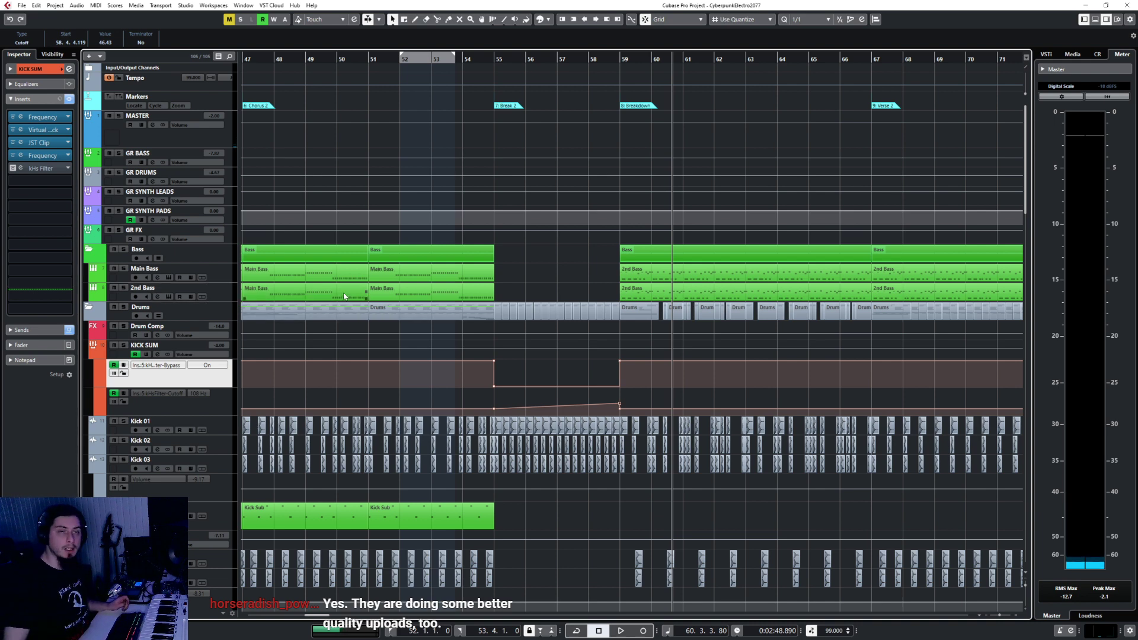
Step: Collapse the Drums and Synth Pads folders and expand the Synth Leads folder
{"action": "left_click", "coordinate": [87, 308]}
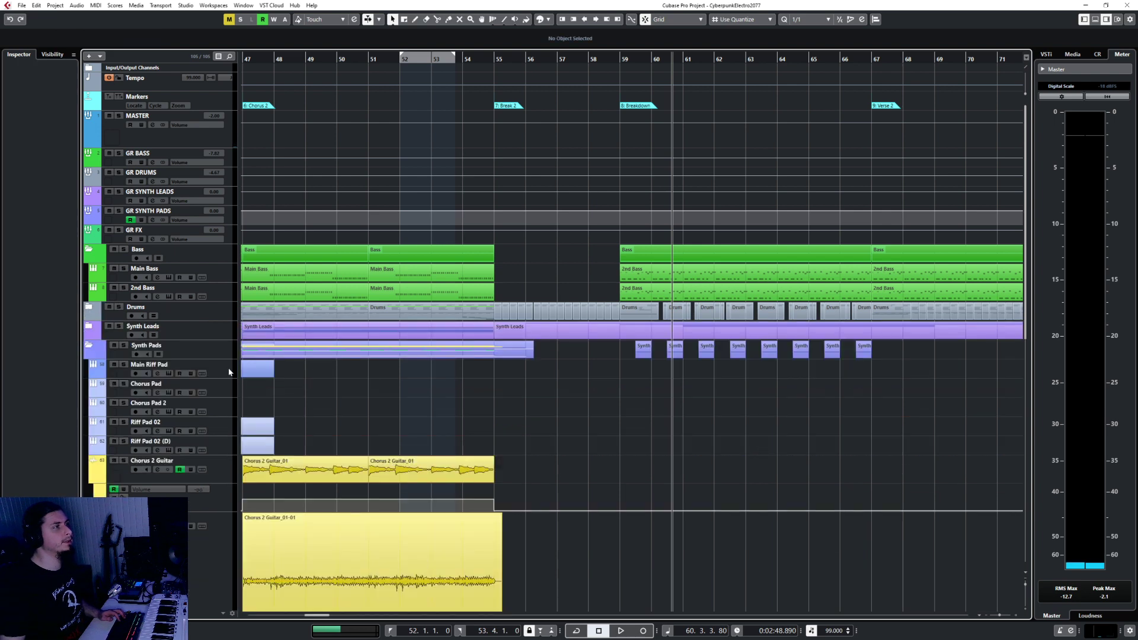
{"action": "left_click", "coordinate": [89, 345]}
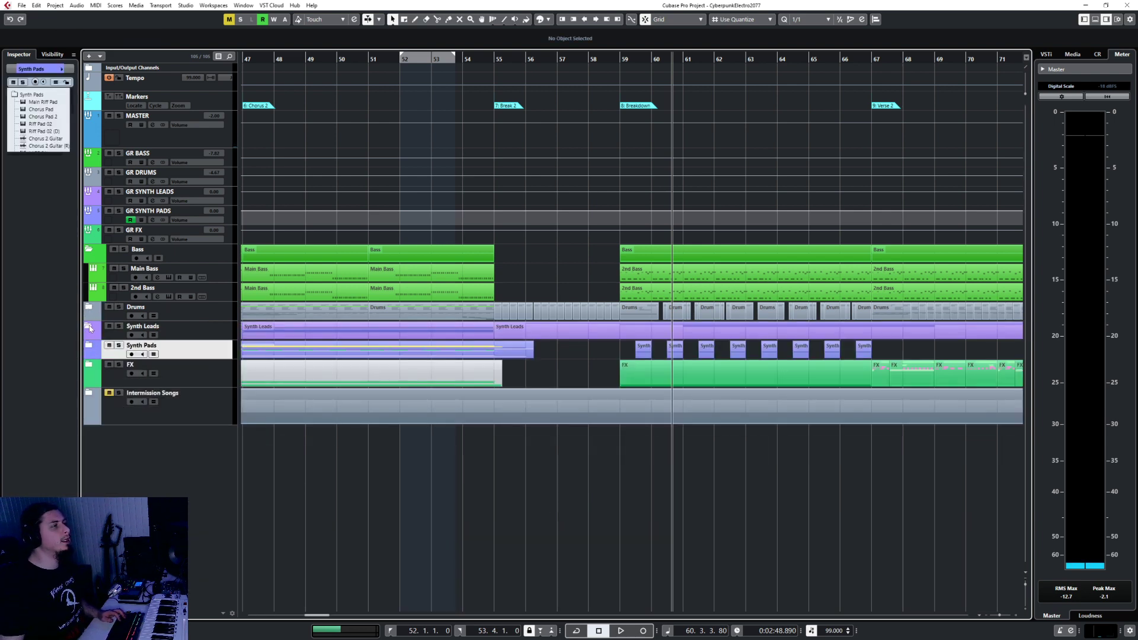
{"action": "left_click", "coordinate": [89, 327]}
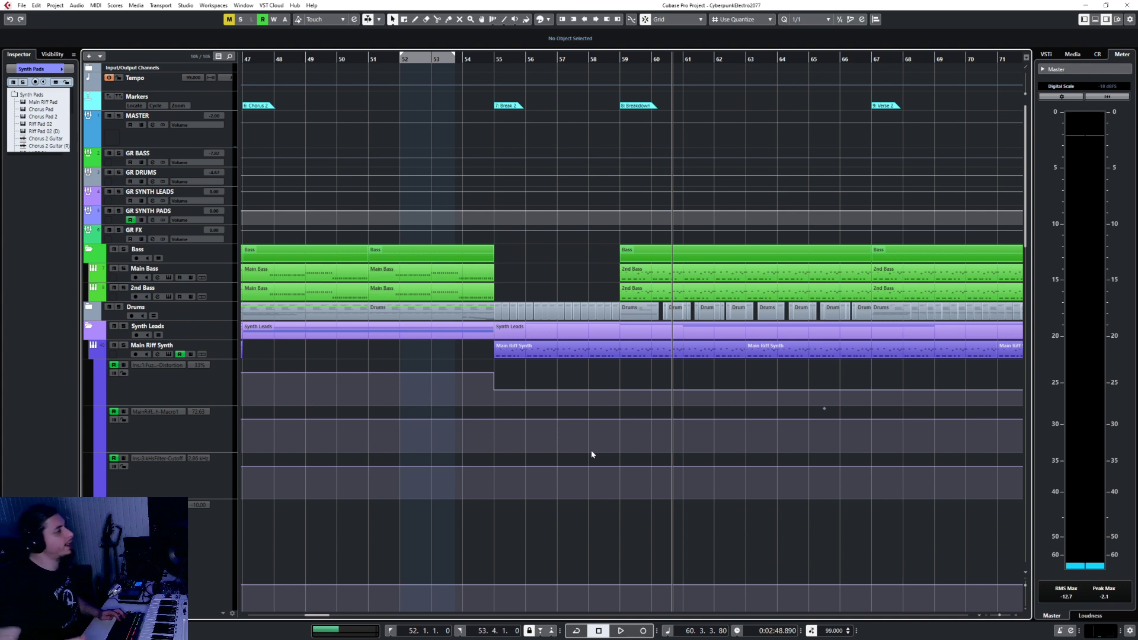
{"action": "scroll", "coordinate": [592, 450], "scroll_direction": "down", "scroll_amount": 5}
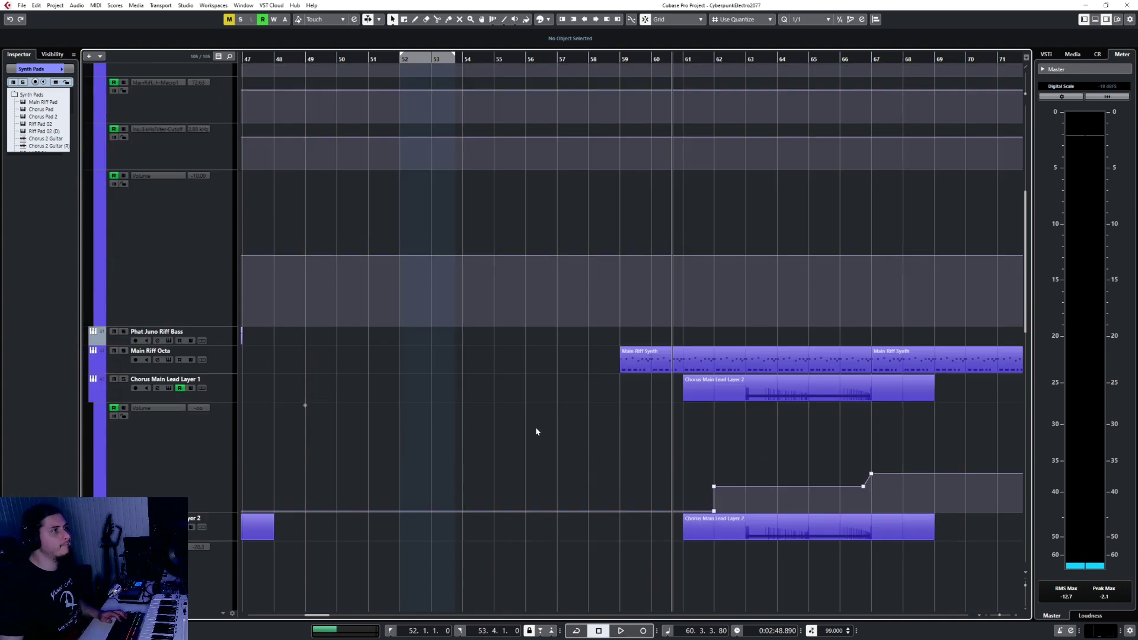
{"action": "scroll", "coordinate": [533, 431], "scroll_direction": "up", "scroll_amount": 3}
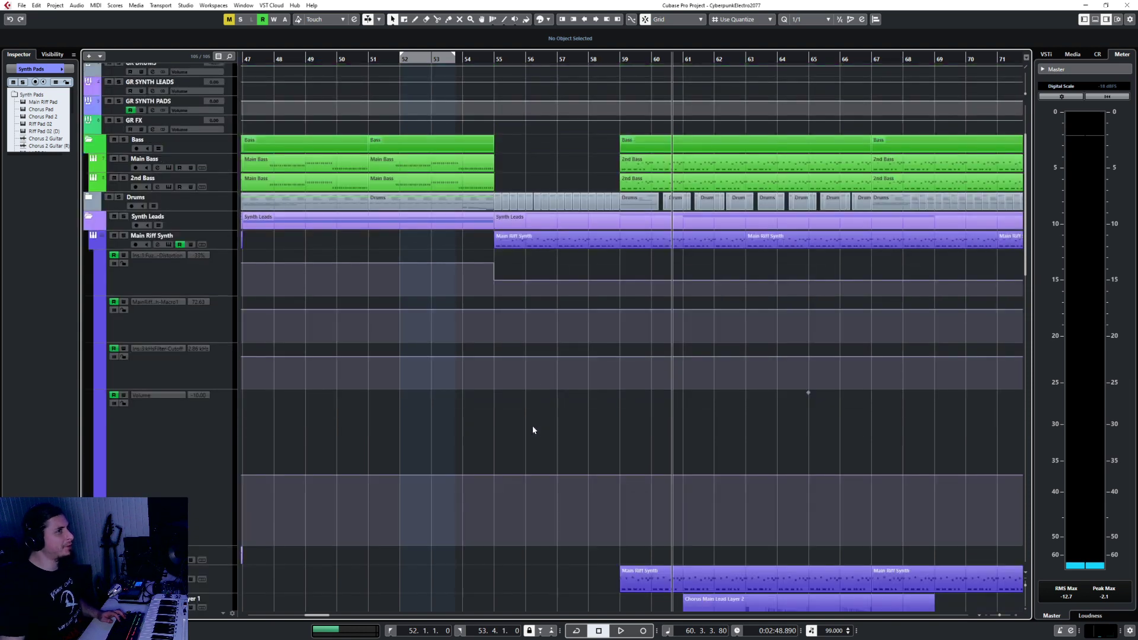
Step: Split the Main Riff Synth event at bar 59 to copy its section from bar 55, and undo the split
{"action": "left_click", "coordinate": [543, 245]}
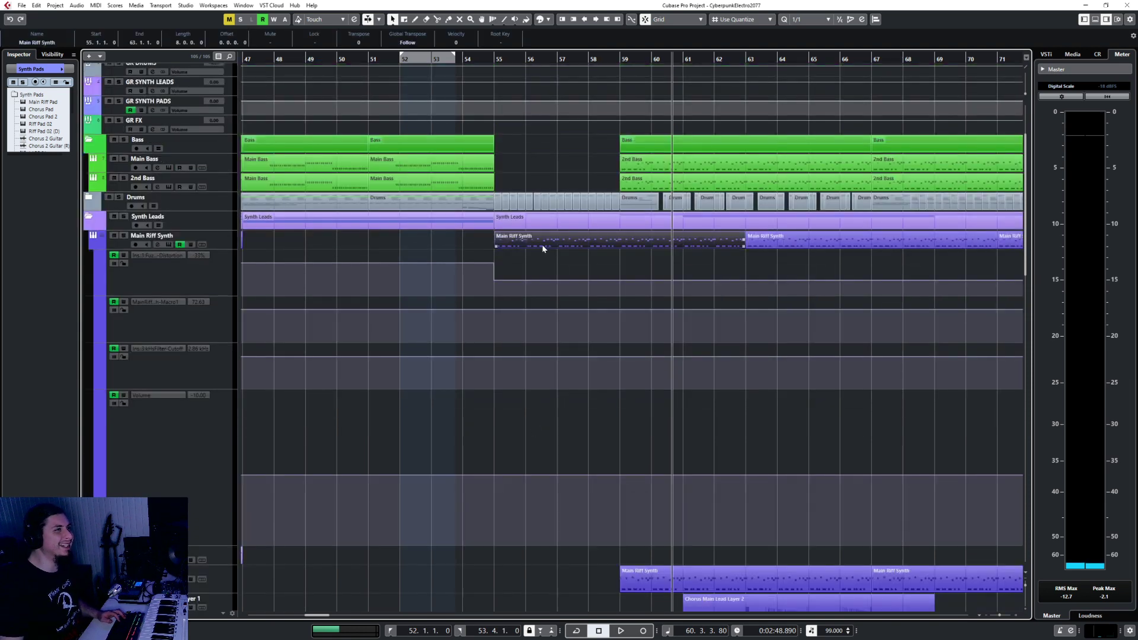
{"action": "right_click", "coordinate": [579, 260]}
{"action": "left_click", "coordinate": [632, 267]}
{"action": "left_click", "coordinate": [620, 243]}
{"action": "key", "text": "1"}
{"action": "left_click", "coordinate": [597, 243]}
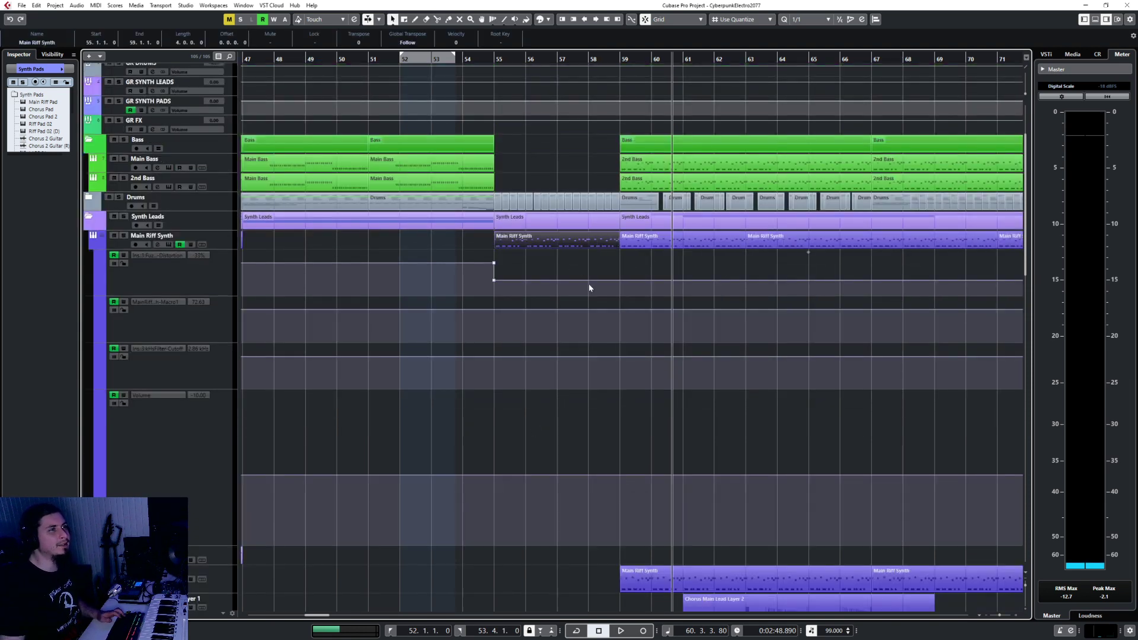
{"action": "key", "text": "ctrl+z"}
Step: Paste the copied four-bar riff onto the Phat Juno Riff Bass track at bar 52
{"action": "scroll", "coordinate": [496, 369], "scroll_direction": "down", "scroll_amount": 5}
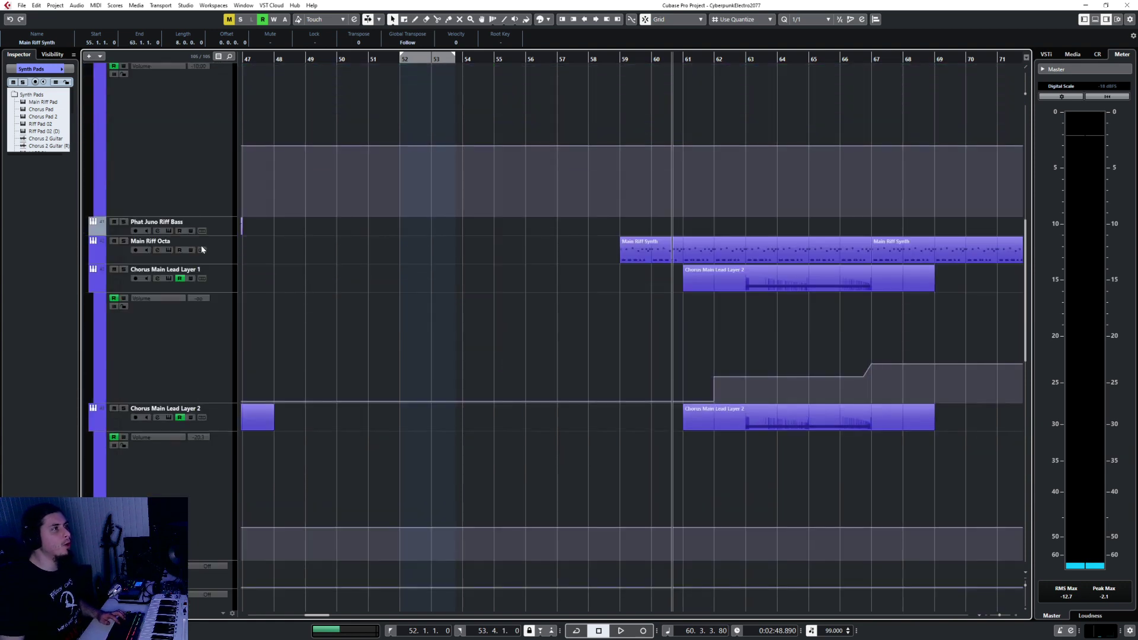
{"action": "left_click", "coordinate": [221, 232]}
{"action": "scroll", "coordinate": [457, 312], "scroll_direction": "down", "scroll_amount": 4, "text": "ctrl"}
{"action": "scroll", "coordinate": [400, 290], "scroll_direction": "up", "scroll_amount": 5, "text": "ctrl"}
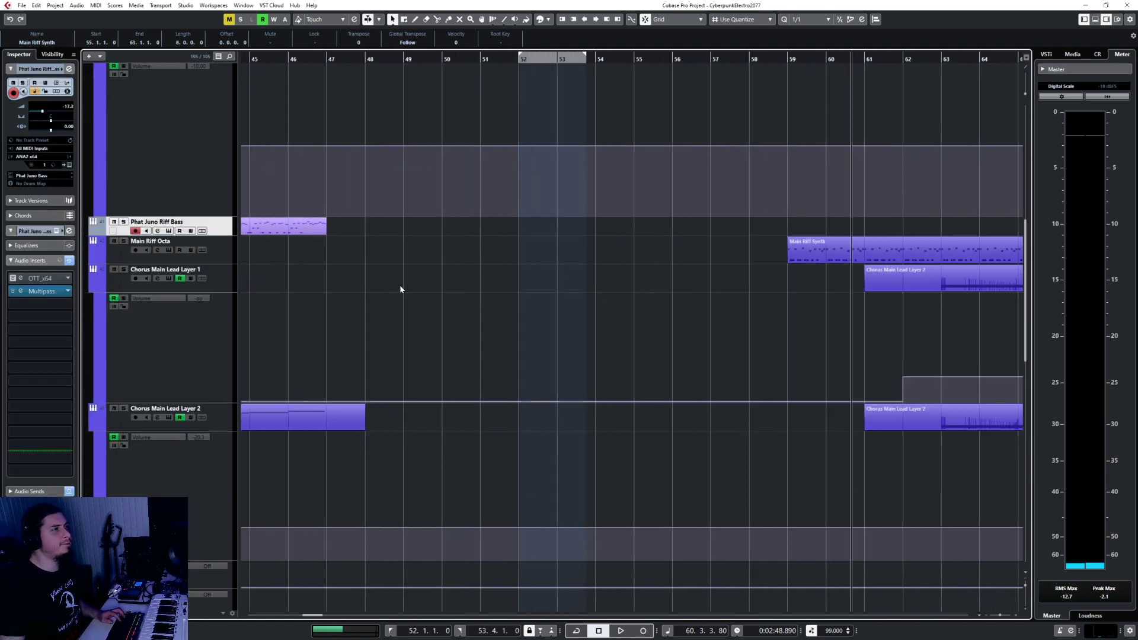
{"action": "scroll", "coordinate": [400, 289], "scroll_direction": "up", "scroll_amount": 2, "text": "ctrl"}
{"action": "left_click", "coordinate": [580, 60]}
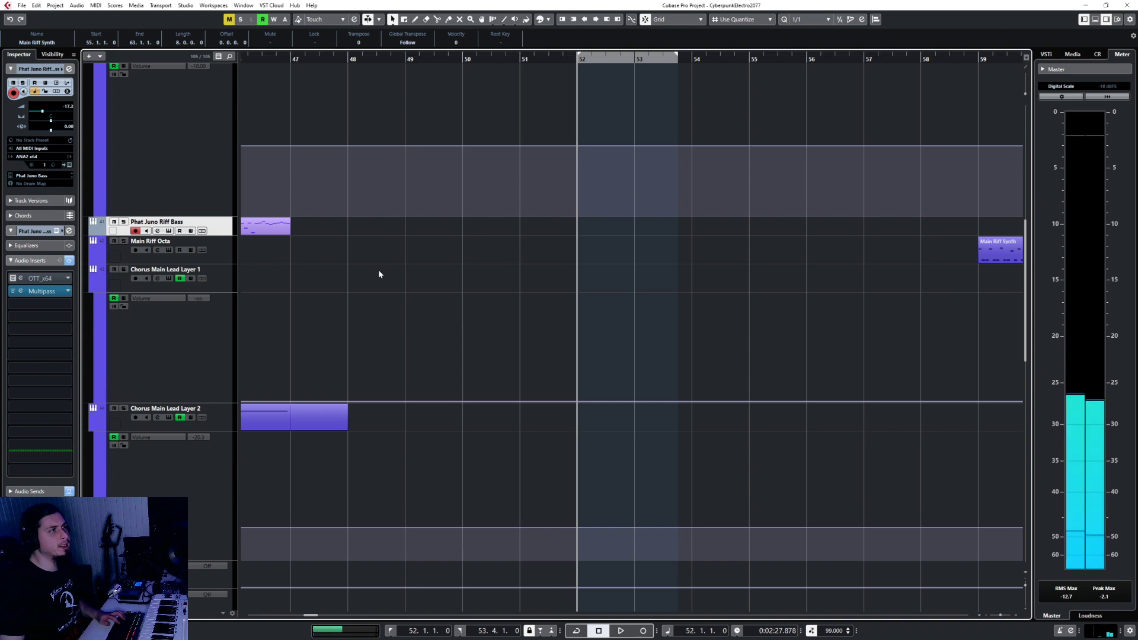
{"action": "key", "text": "ctrl+v"}
Step: Move the pasted riff on the Phat Juno Riff Bass track to start at bar 55, the beginning of Break 2
{"action": "scroll", "coordinate": [558, 305], "scroll_direction": "up", "scroll_amount": 10}
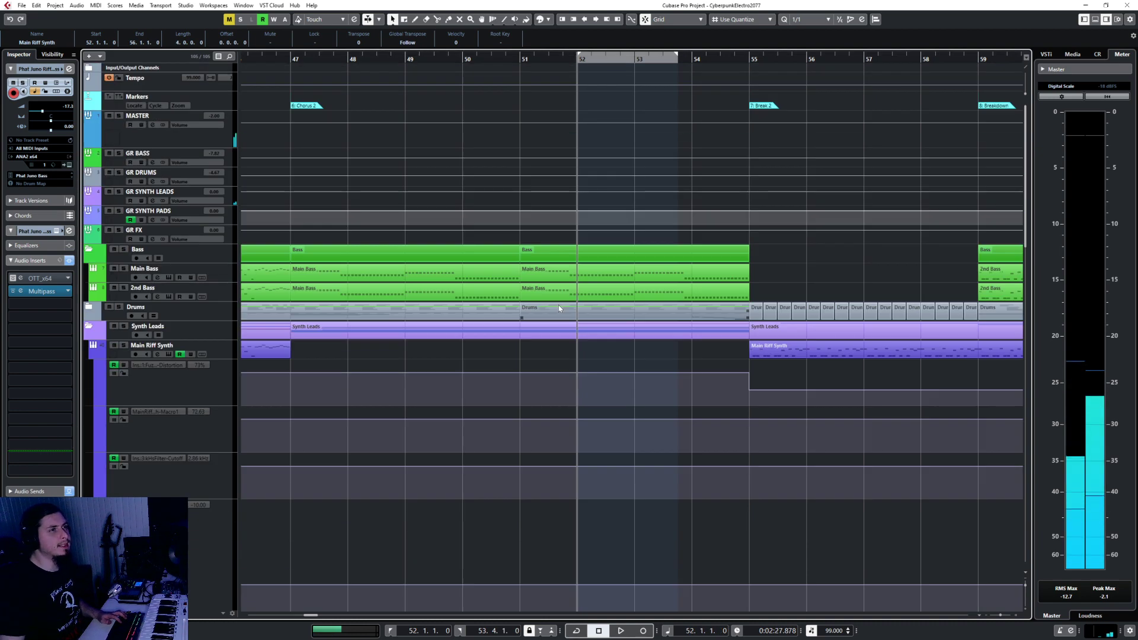
{"action": "scroll", "coordinate": [558, 305], "scroll_direction": "down", "scroll_amount": 3}
{"action": "scroll", "coordinate": [559, 305], "scroll_direction": "up", "scroll_amount": 3}
{"action": "scroll", "coordinate": [620, 344], "scroll_direction": "down", "scroll_amount": 5}
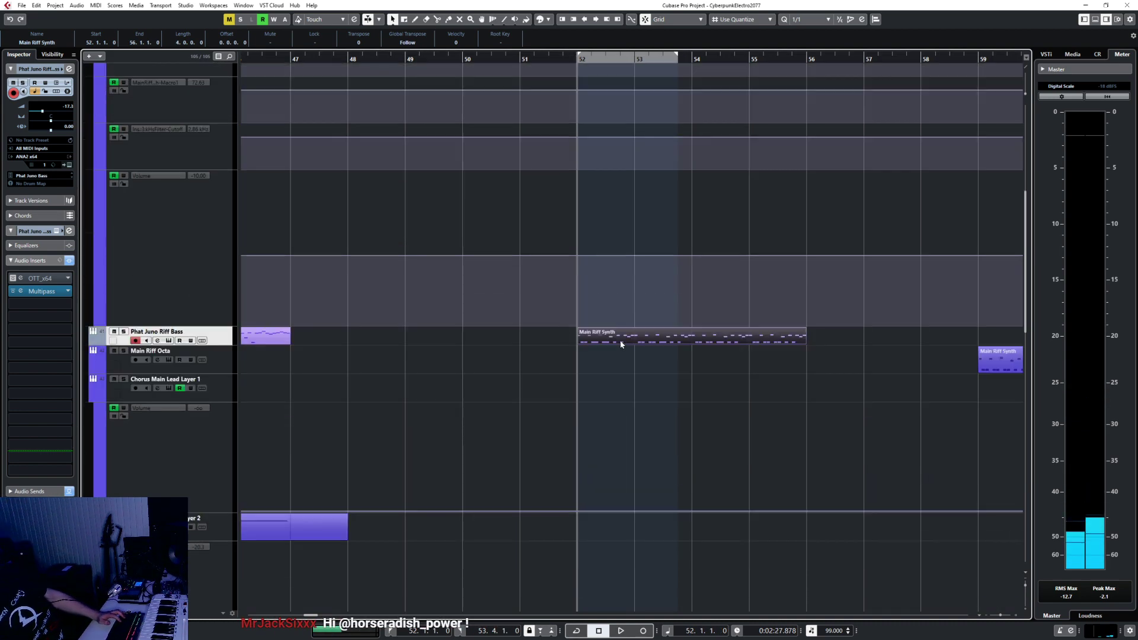
{"action": "left_click_drag", "start_coordinate": [674, 343], "coordinate": [818, 343]}
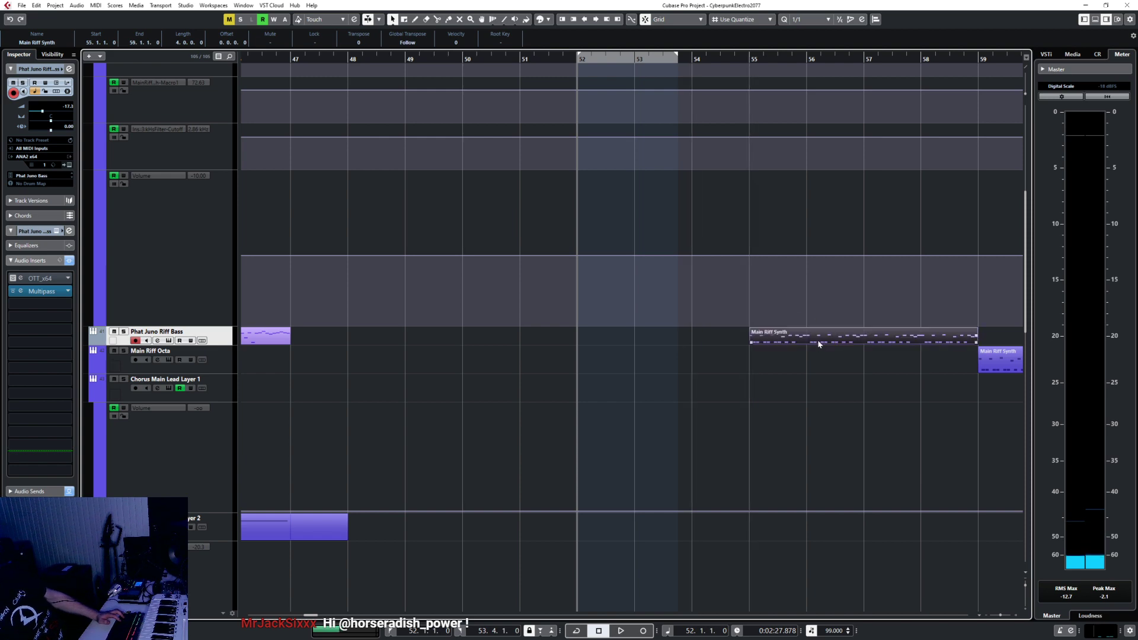
{"action": "scroll", "coordinate": [790, 389], "scroll_direction": "up", "scroll_amount": 5}
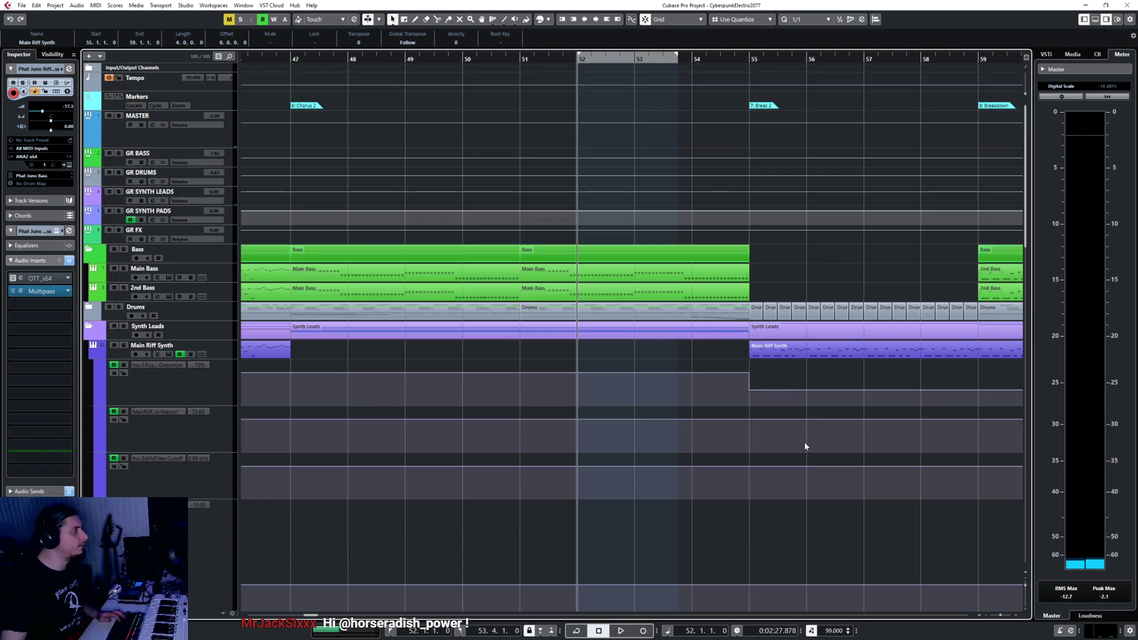
Step: Add volume automation points at bars 55 and 59 on Phat Juno Riff Bass and lower the level between them to -28.0 dB
{"action": "scroll", "coordinate": [792, 435], "scroll_direction": "down", "scroll_amount": 3}
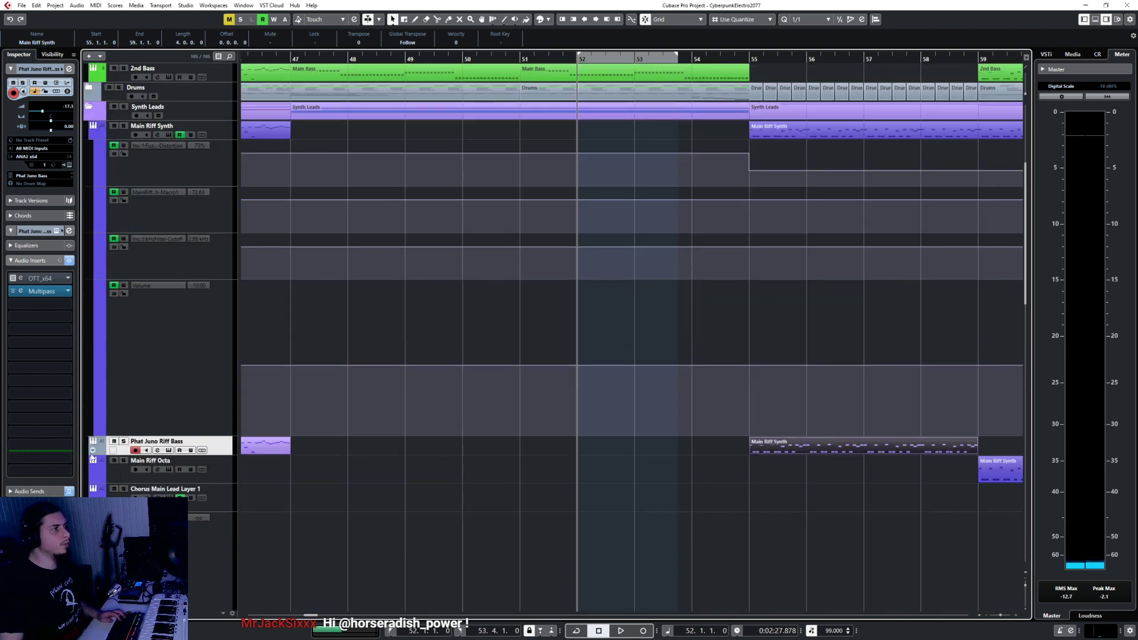
{"action": "left_click", "coordinate": [93, 451]}
{"action": "left_click", "coordinate": [749, 474]}
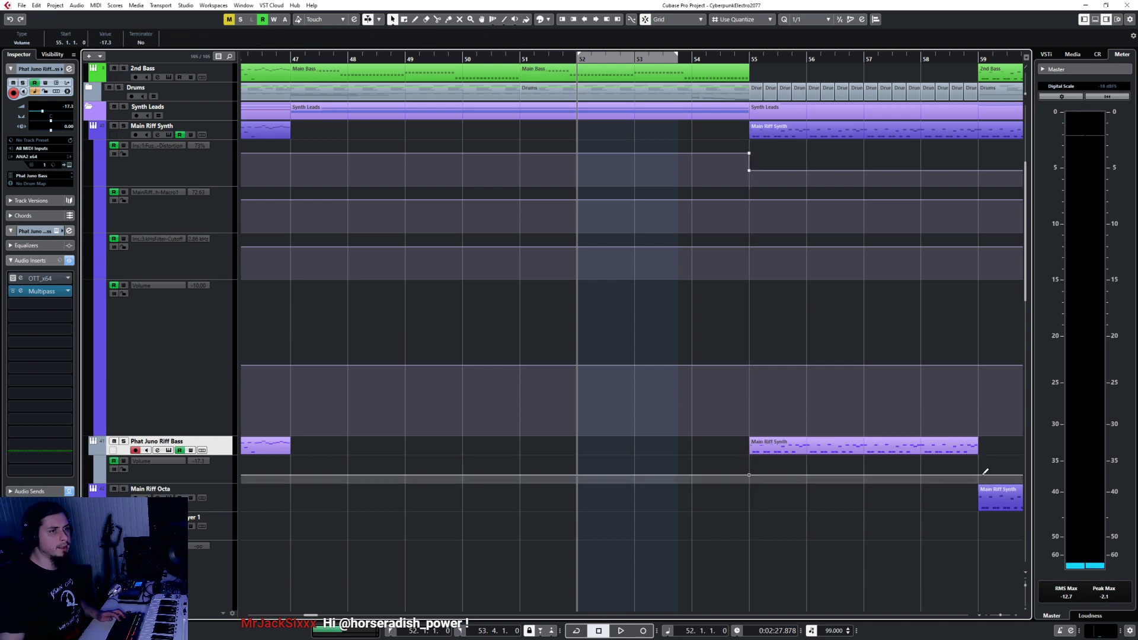
{"action": "left_click_drag", "start_coordinate": [981, 478], "coordinate": [979, 479]}
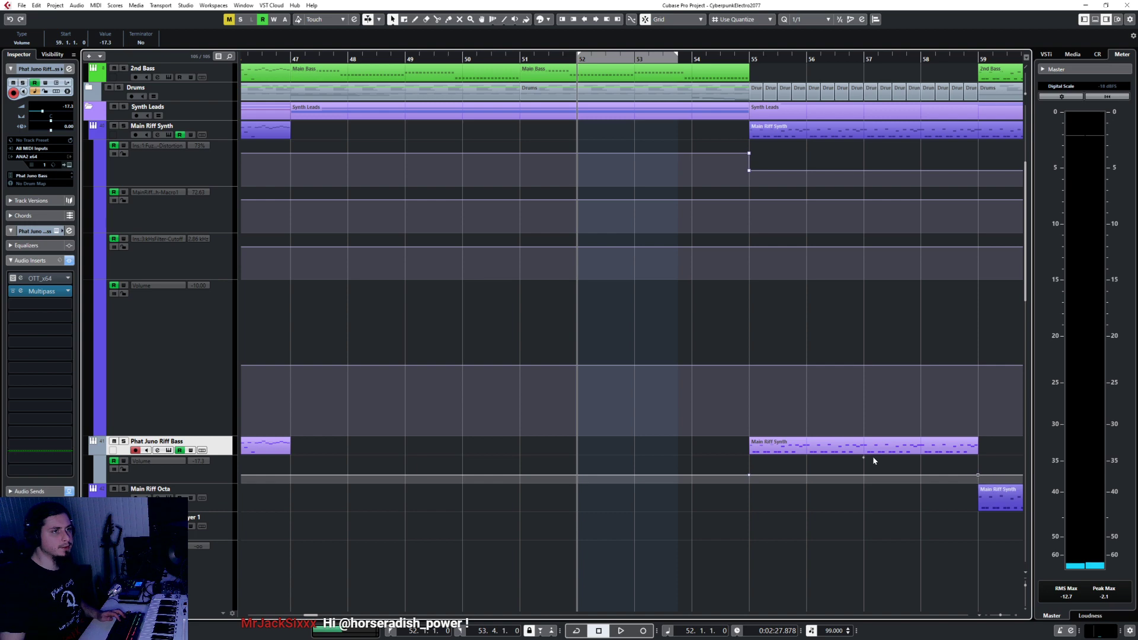
{"action": "left_click_drag", "start_coordinate": [861, 459], "coordinate": [861, 461]}
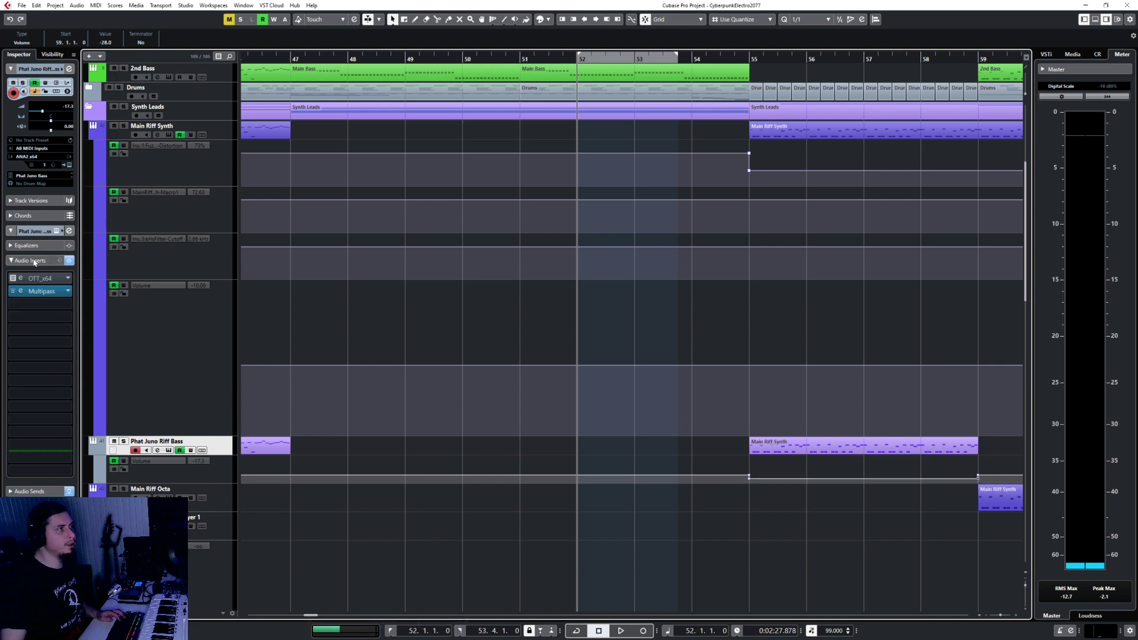
Step: Add the kHs Pitch Shifter as the third audio insert on the Phat Juno Riff Bass track
{"action": "left_click", "coordinate": [50, 304]}
{"action": "type", "text": "pitch"}
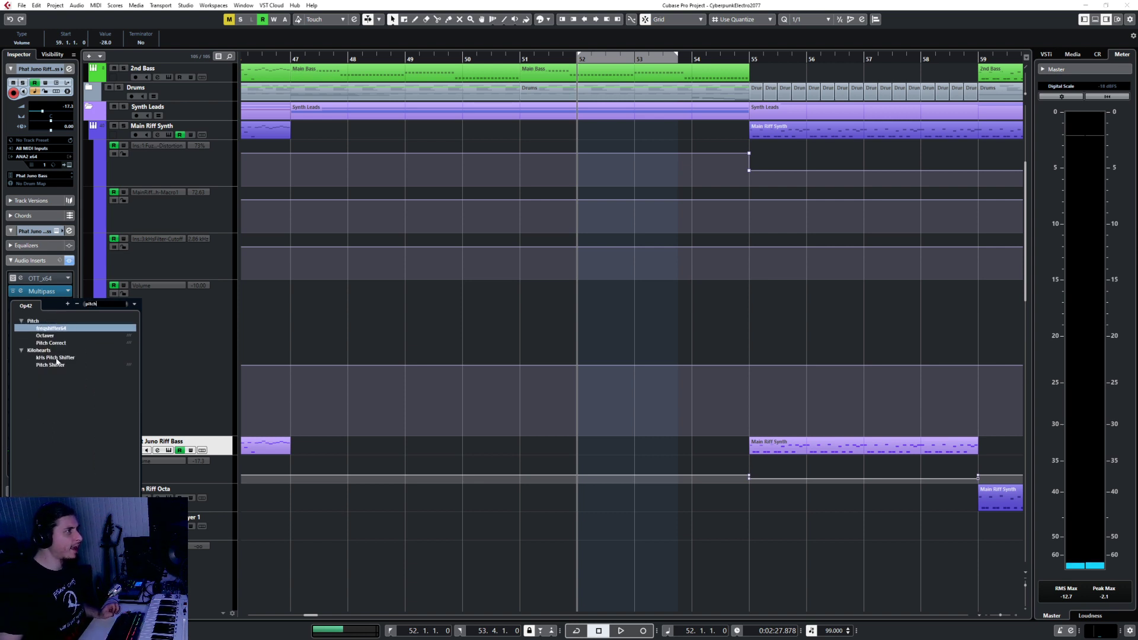
{"action": "left_click", "coordinate": [56, 357]}
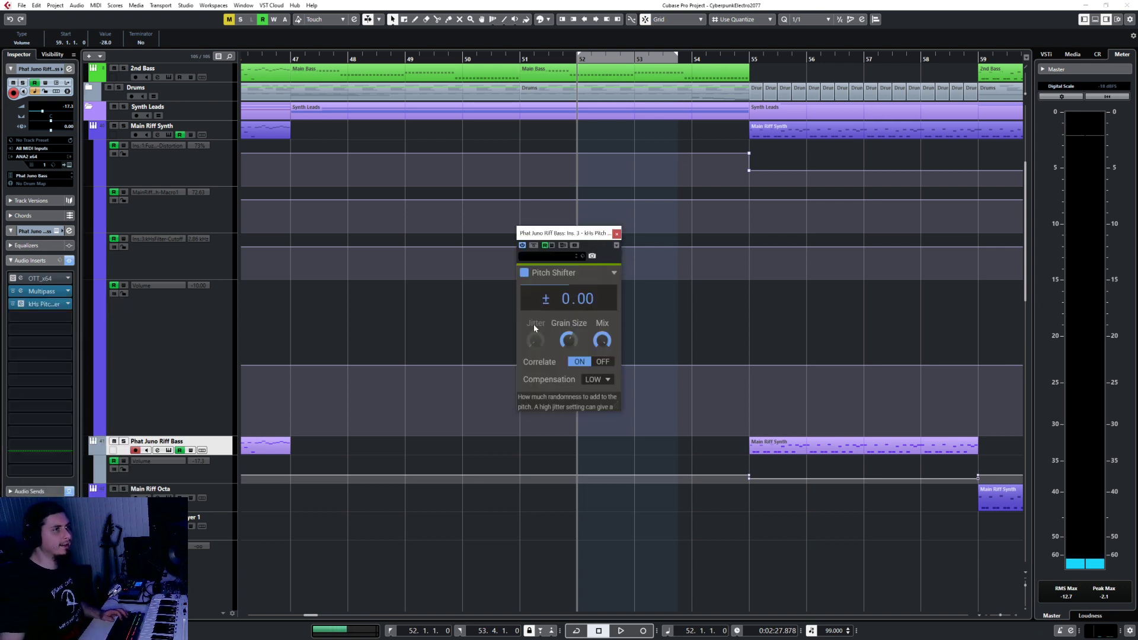
Step: Show more automation lanes for Phat Juno Riff Bass and assign the kHs Pitch Shifter bypass to the one below Volume
{"action": "left_click", "coordinate": [98, 481]}
{"action": "left_click", "coordinate": [97, 510]}
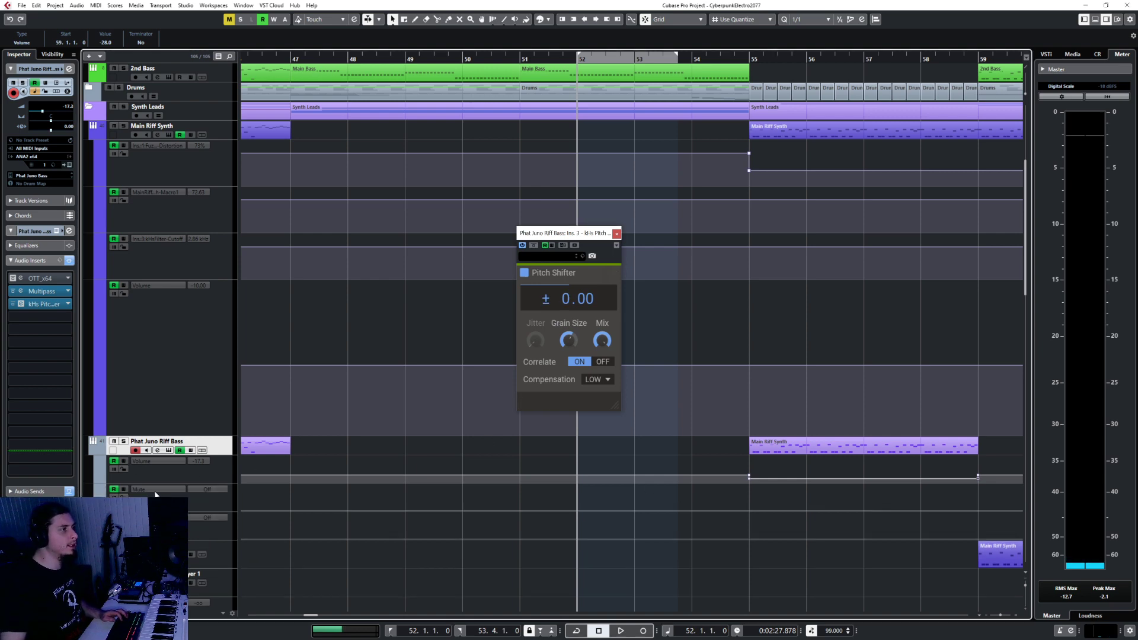
{"action": "left_click", "coordinate": [156, 492]}
{"action": "left_click", "coordinate": [172, 412]}
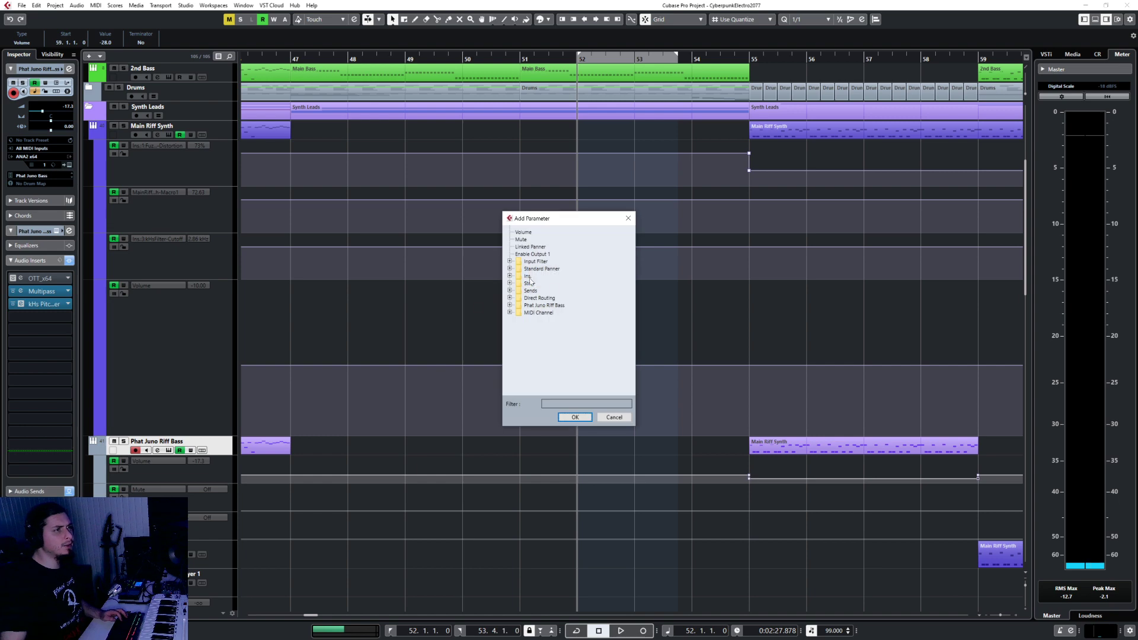
{"action": "left_click", "coordinate": [510, 276]}
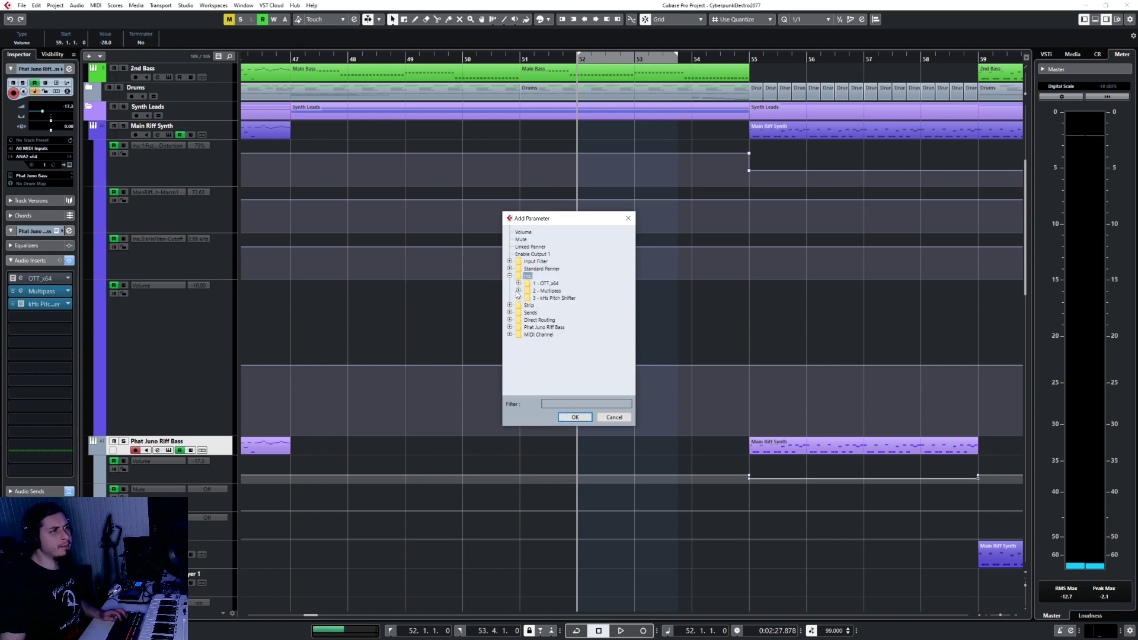
{"action": "left_click", "coordinate": [519, 299]}
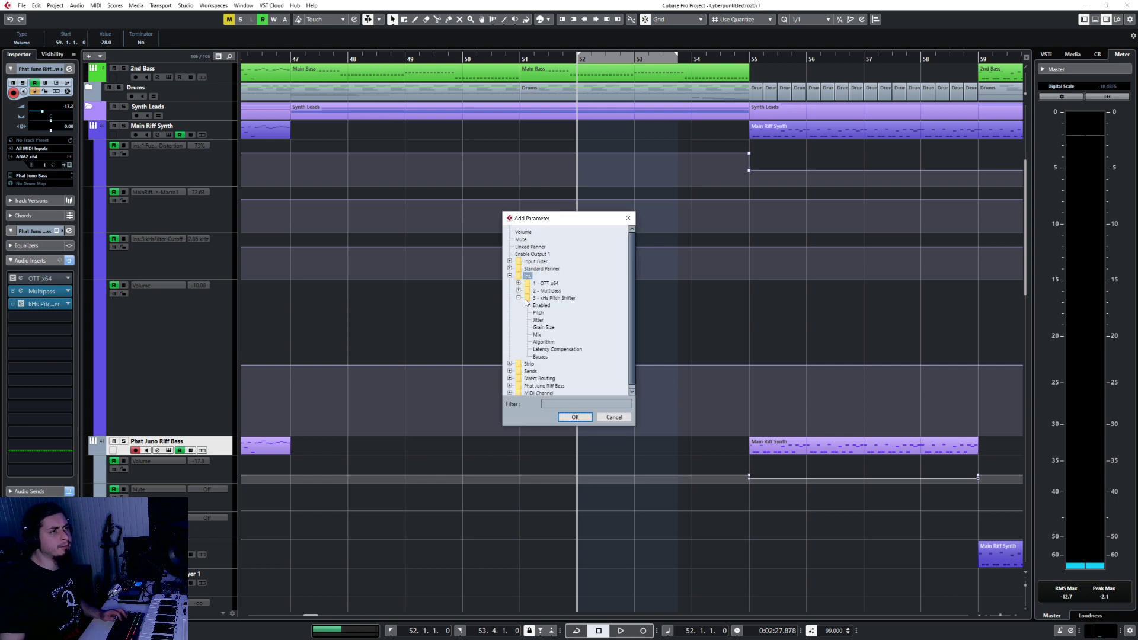
{"action": "double_click", "coordinate": [546, 358]}
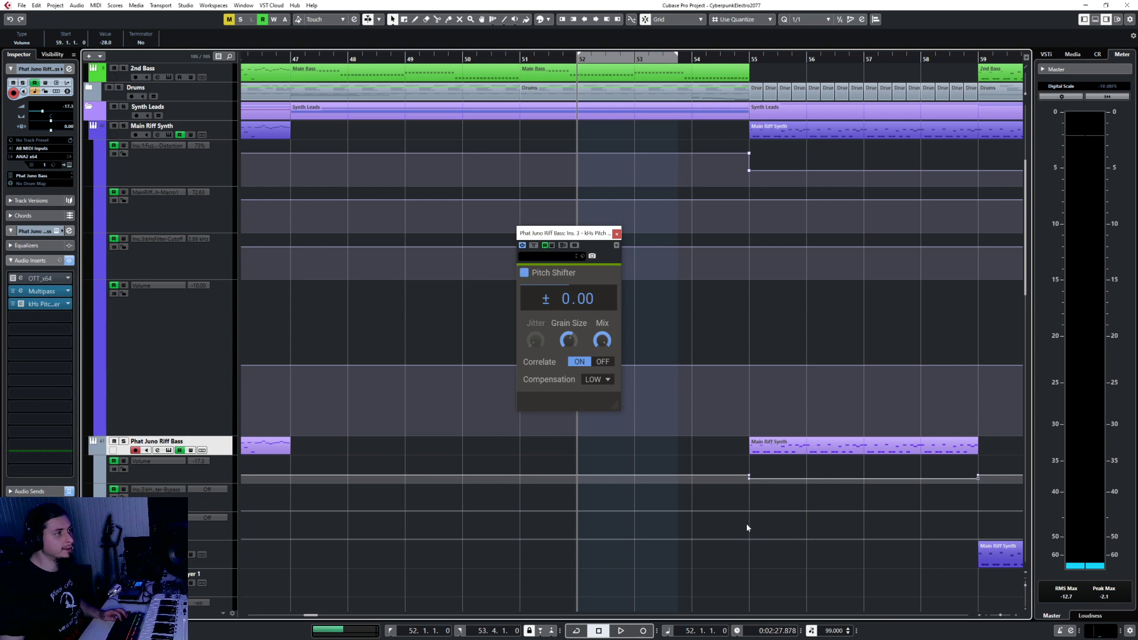
Step: Automate the kHs Pitch Shifter bypass on Phat Juno Riff Bass: On before bar 55, Off from bar 55 to 59, and On after
{"action": "left_click", "coordinate": [749, 484]}
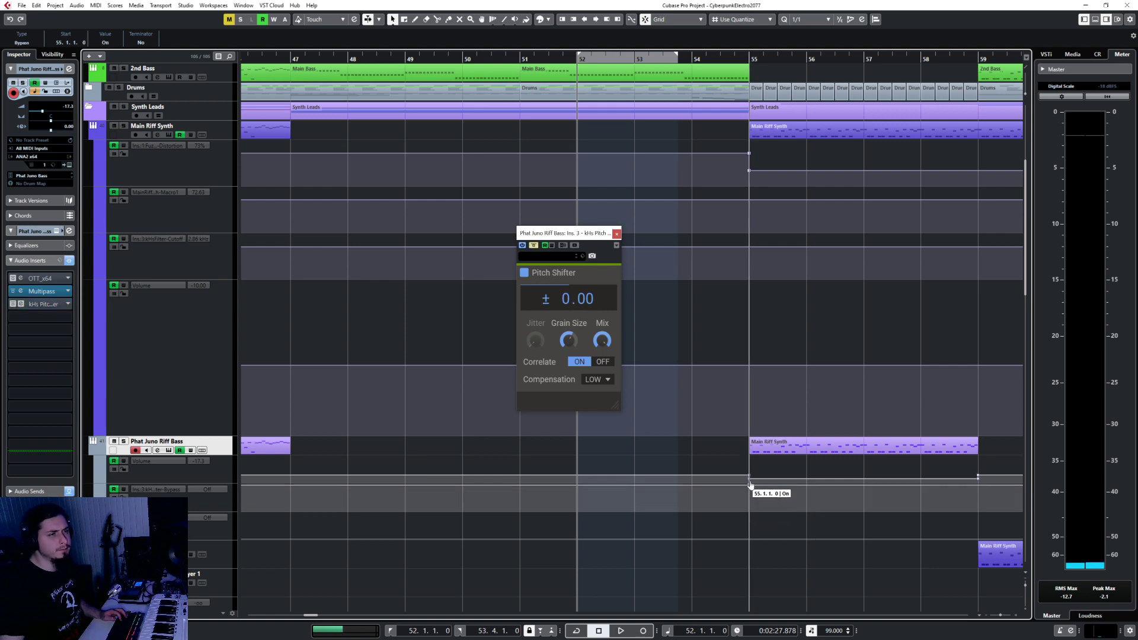
{"action": "left_click_drag", "start_coordinate": [761, 490], "coordinate": [735, 537]}
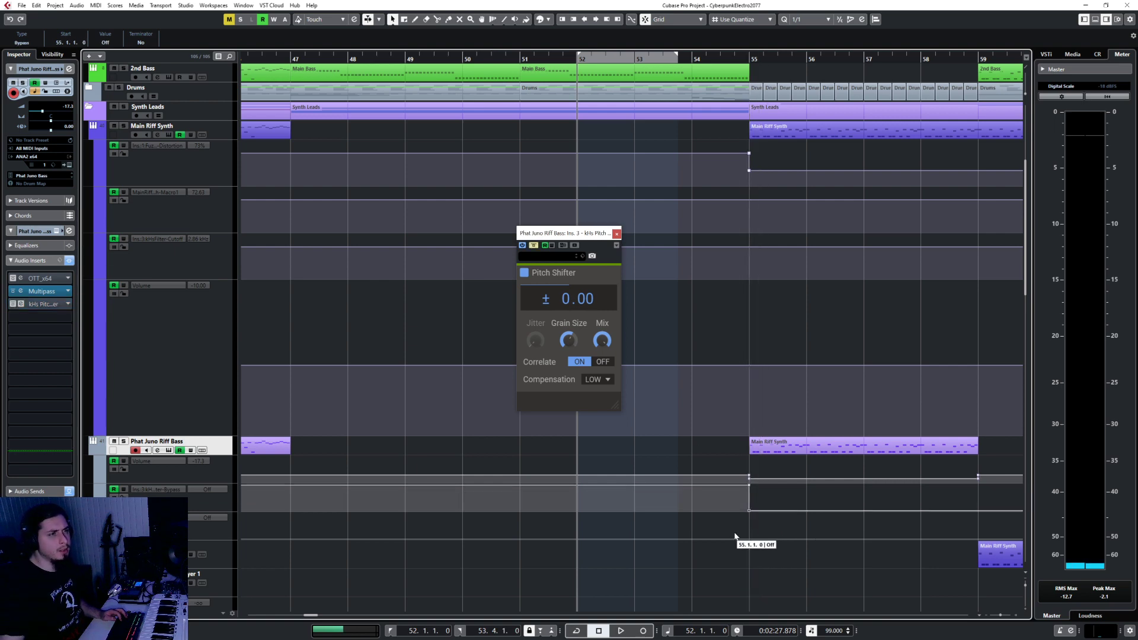
{"action": "left_click", "coordinate": [978, 509]}
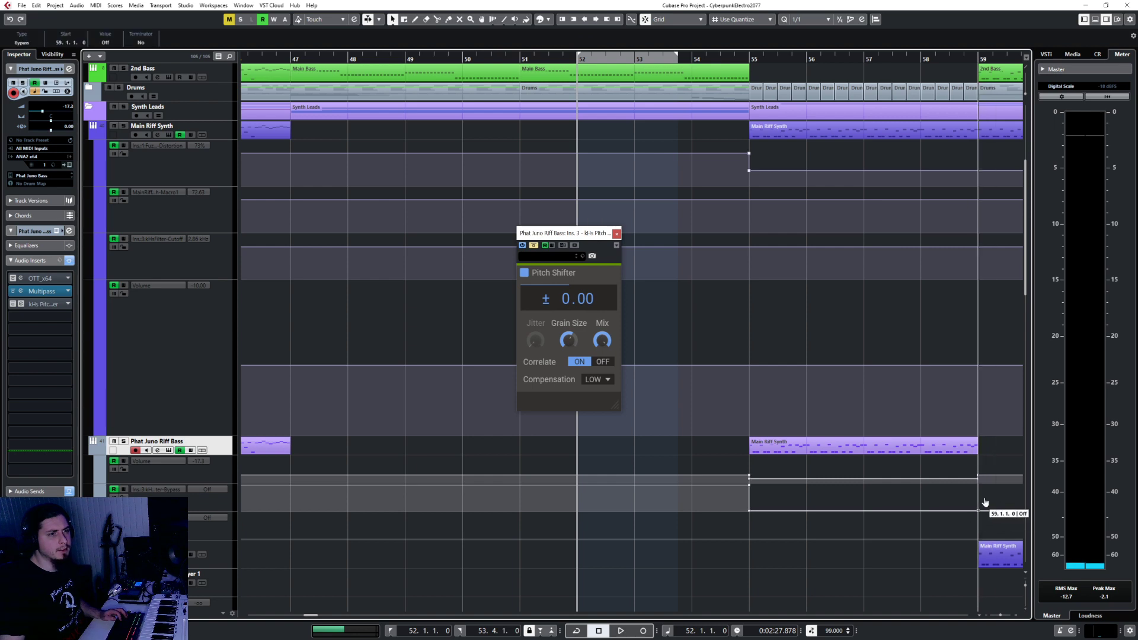
{"action": "left_click_drag", "start_coordinate": [985, 503], "coordinate": [981, 477]}
Step: Assign the Pitch parameter of the kHs Pitch Shifter insert to the automation lane below the bypass lane
{"action": "left_click", "coordinate": [157, 490]}
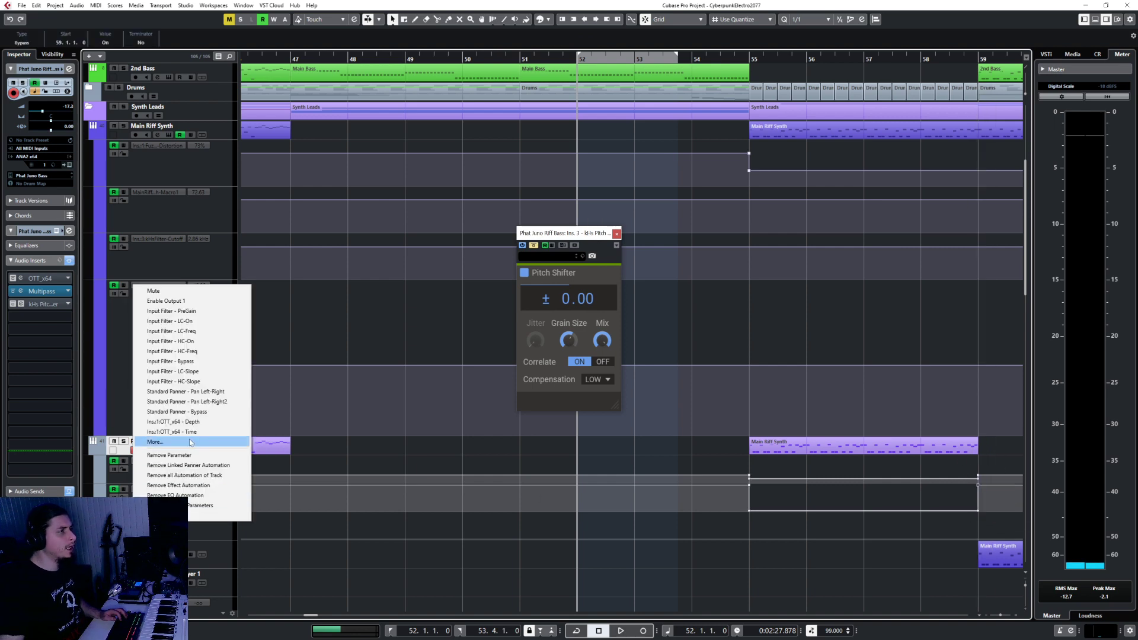
{"action": "left_click", "coordinate": [154, 441]}
{"action": "left_click", "coordinate": [509, 277]}
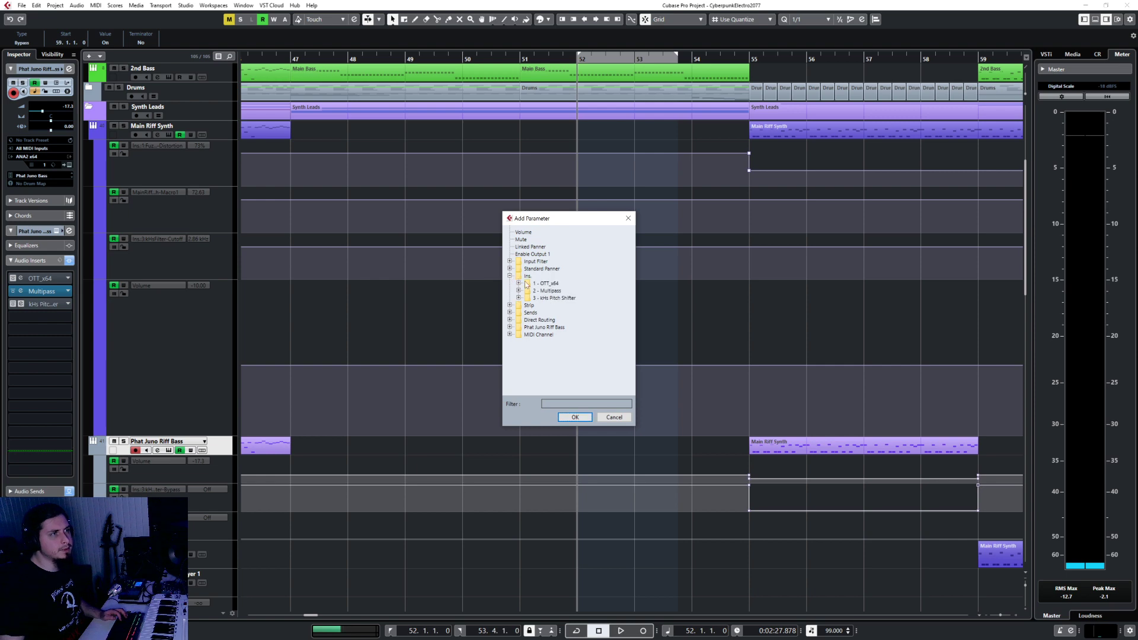
{"action": "left_click", "coordinate": [518, 298]}
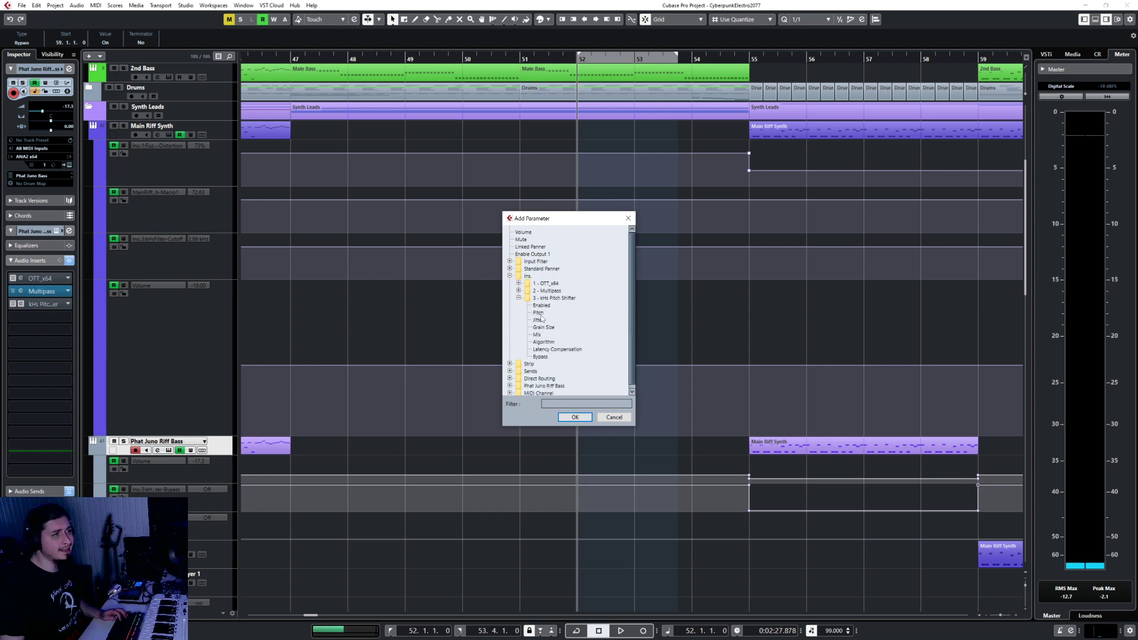
{"action": "double_click", "coordinate": [539, 312]}
Step: Add pitch automation points at bars 55 and 59 and draw a rising ramp from 50.00 to 100.00 just before bar 59
{"action": "left_click", "coordinate": [760, 526]}
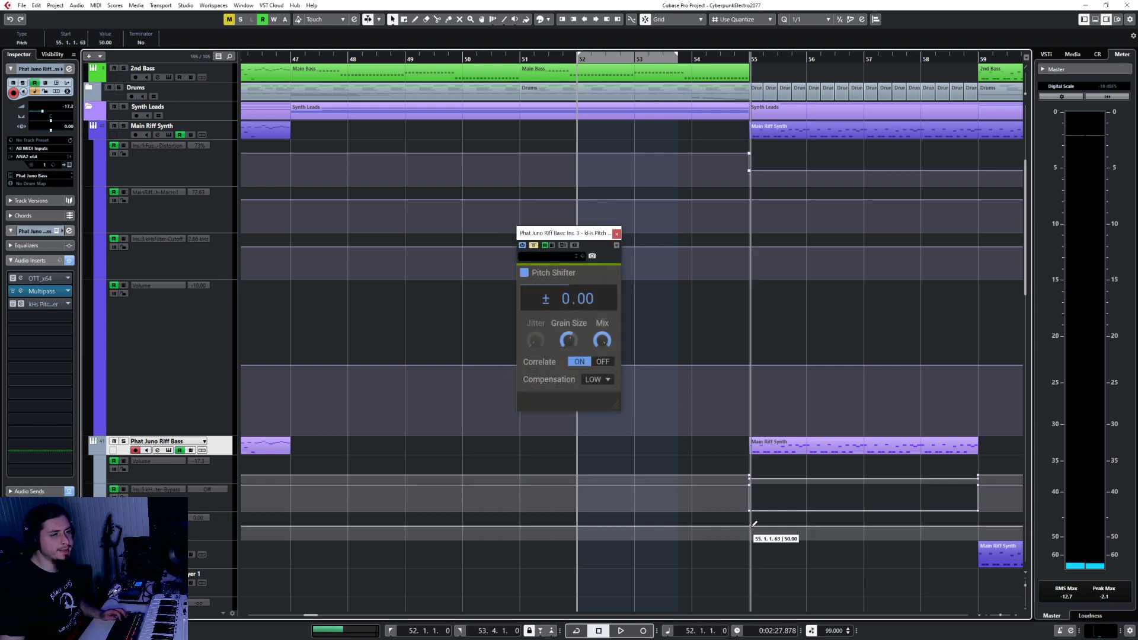
{"action": "left_click", "coordinate": [979, 527]}
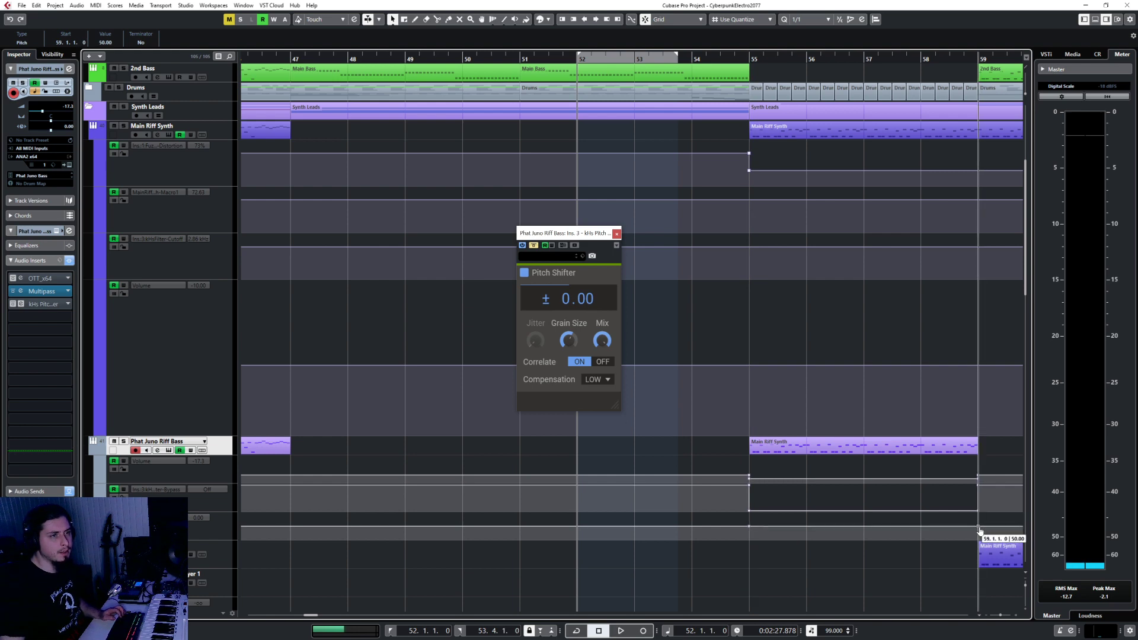
{"action": "left_click_drag", "start_coordinate": [941, 529], "coordinate": [978, 513]}
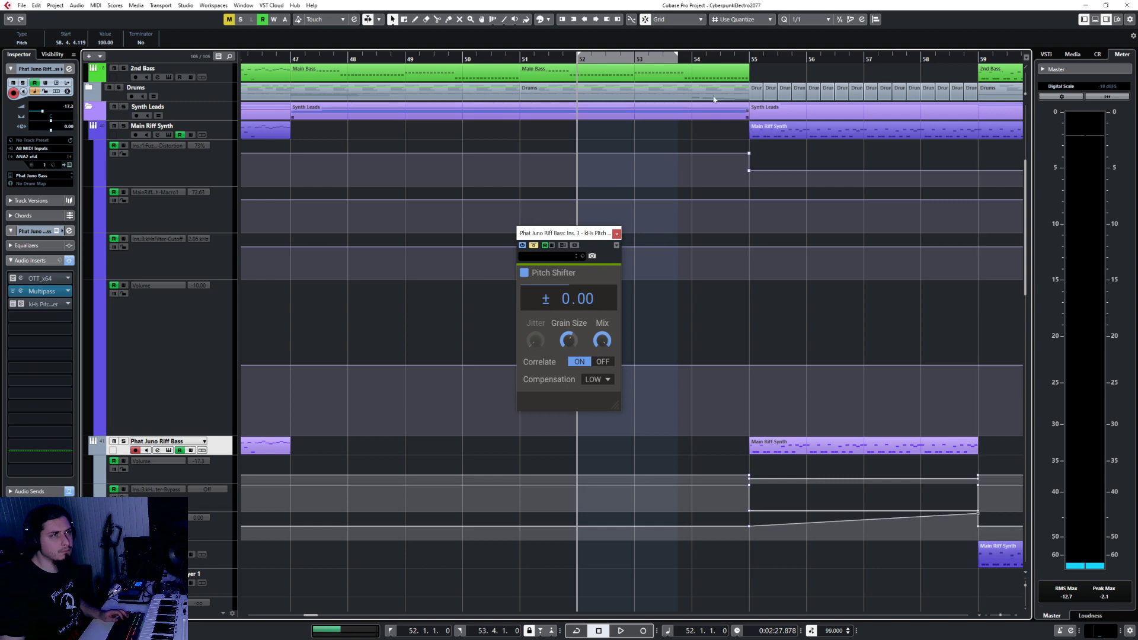
Step: Play the transition into Break 2, closing the Pitch Shifter window, and solo Phat Juno Riff Bass to listen from bar 55
{"action": "key", "text": "space"}
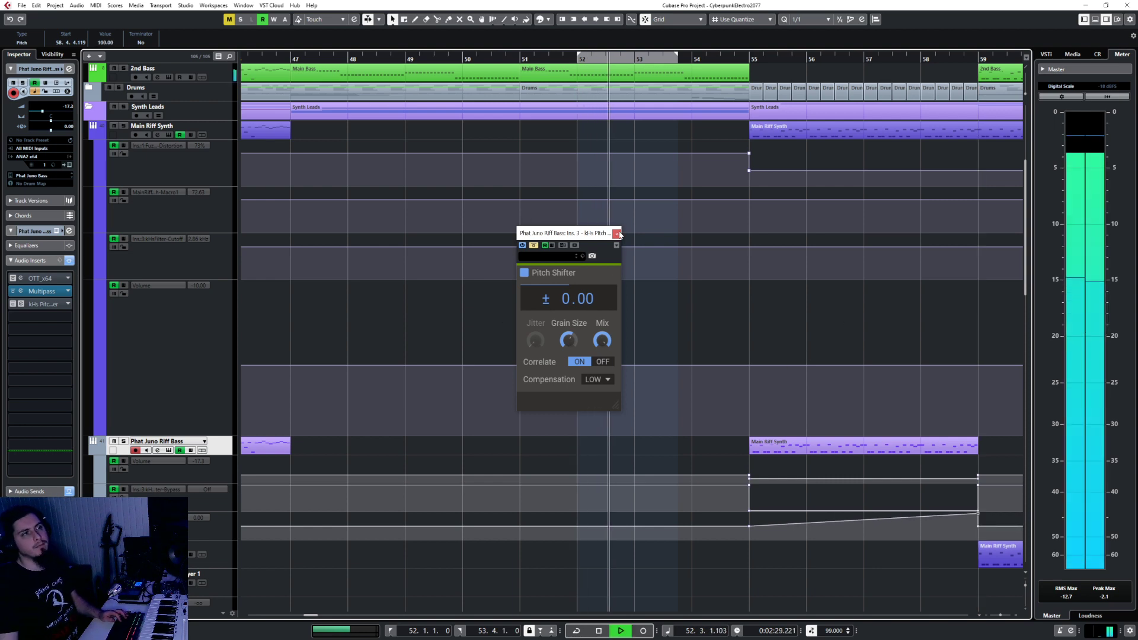
{"action": "left_click", "coordinate": [617, 234]}
{"action": "key", "text": "f"}
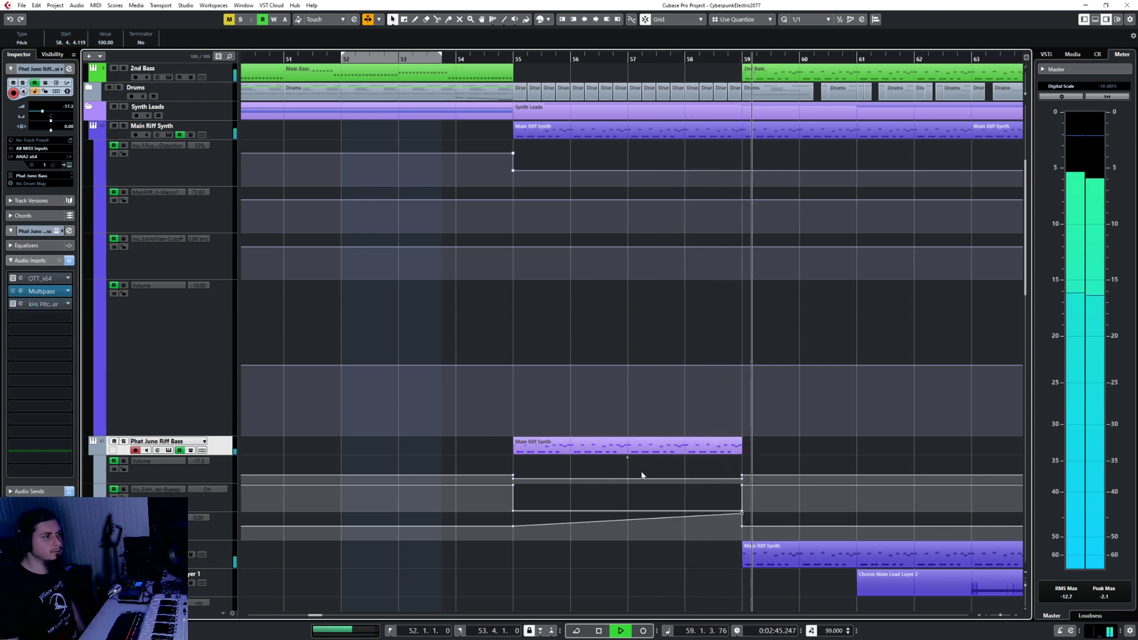
{"action": "key", "text": "s"}
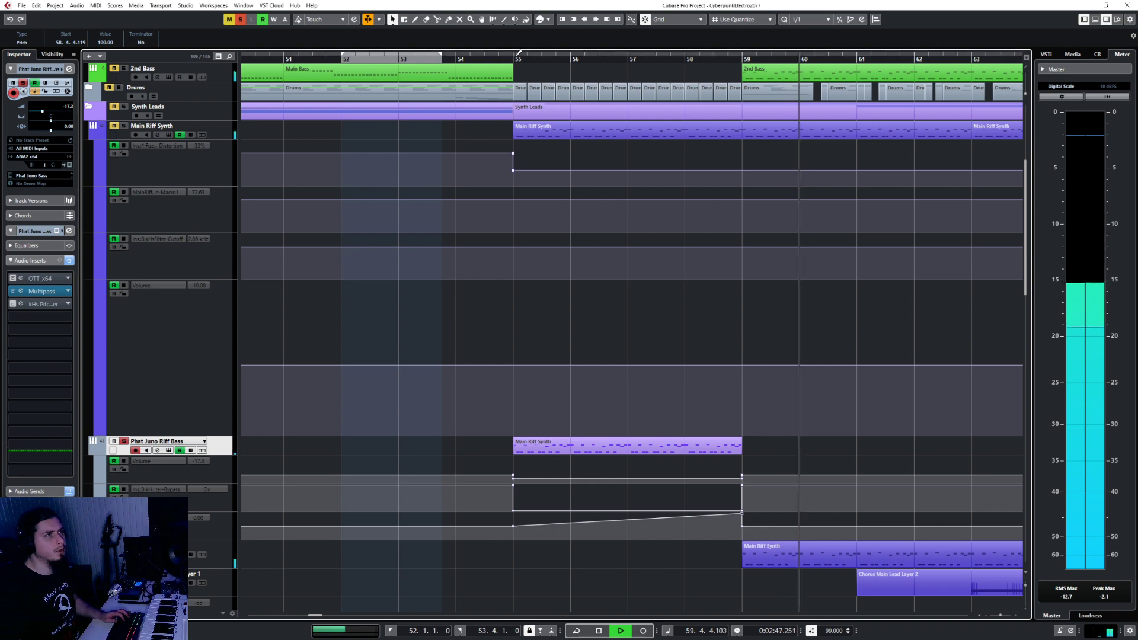
{"action": "left_click", "coordinate": [516, 58]}
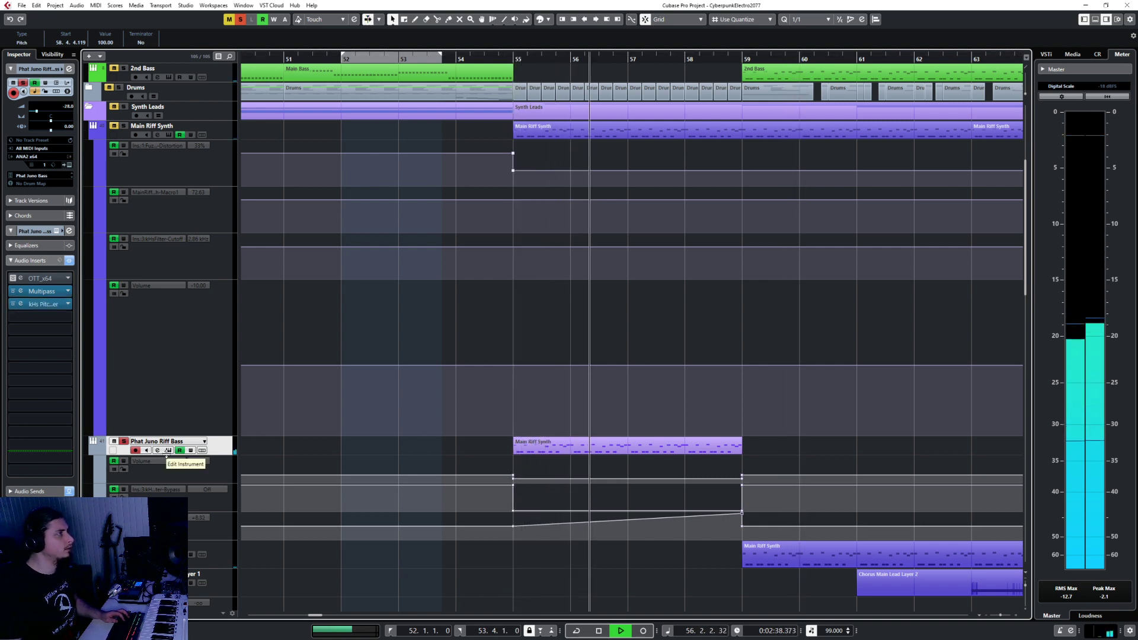
{"action": "key", "text": "space"}
Step: Add kHs Filter as the fourth audio insert on Phat Juno Riff Bass and audition the riff from bar 55
{"action": "left_click", "coordinate": [62, 317]}
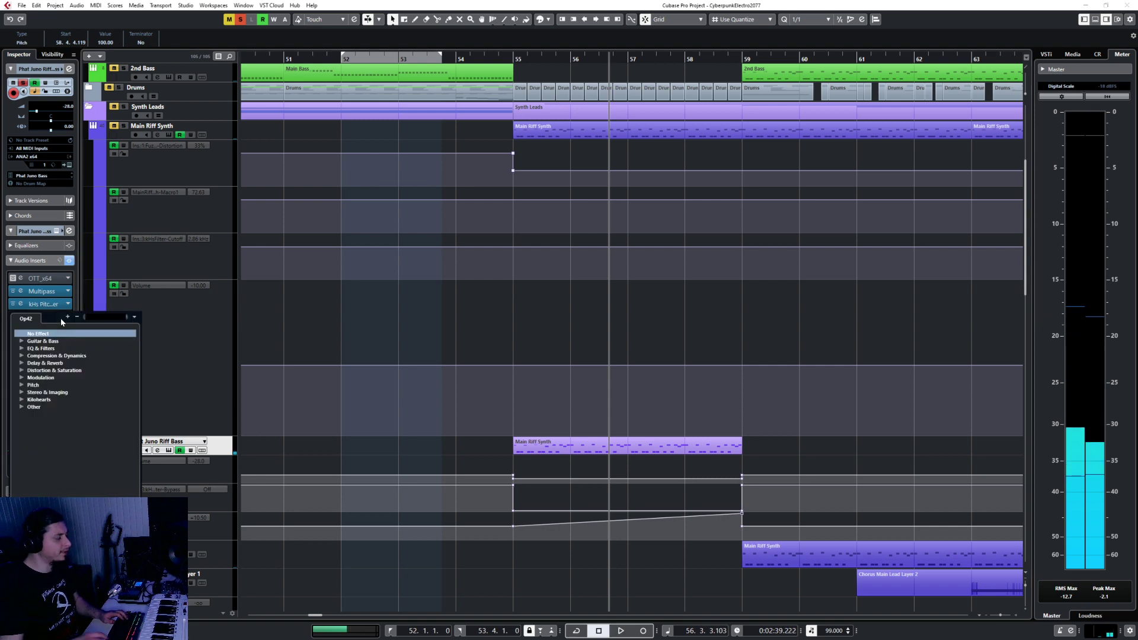
{"action": "type", "text": "filt"}
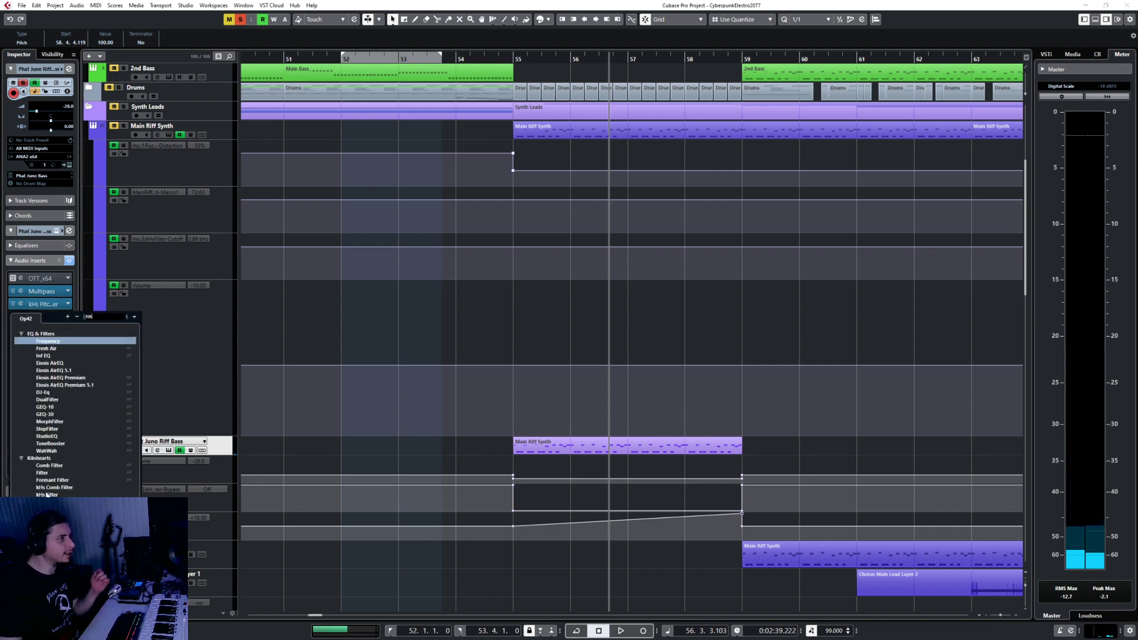
{"action": "left_click", "coordinate": [48, 495]}
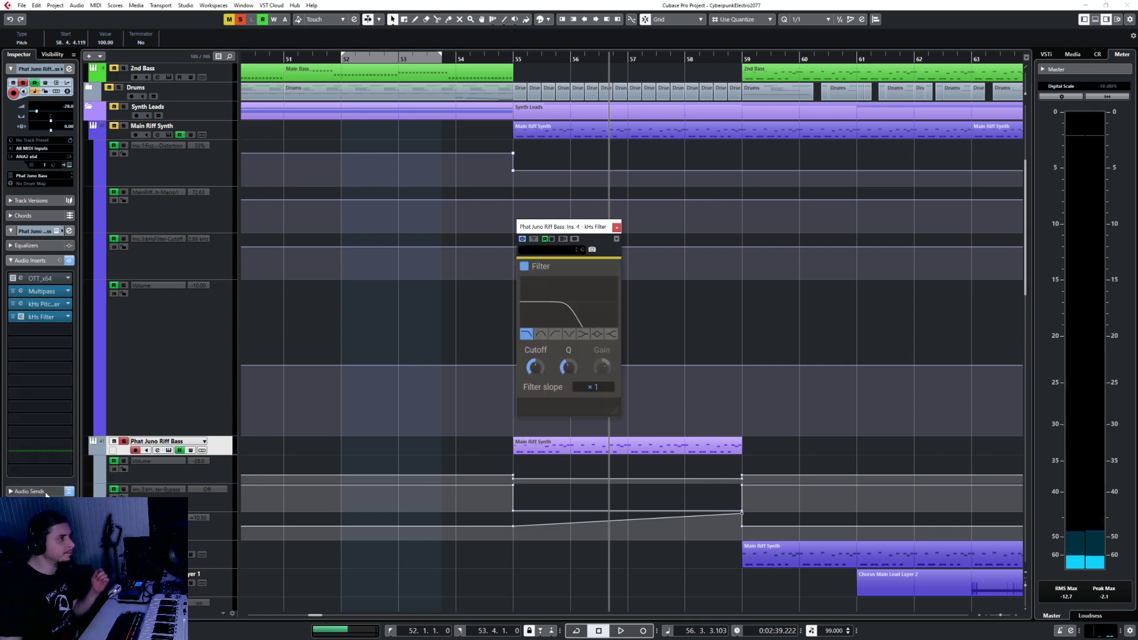
{"action": "left_click", "coordinate": [513, 59]}
{"action": "key", "text": "space"}
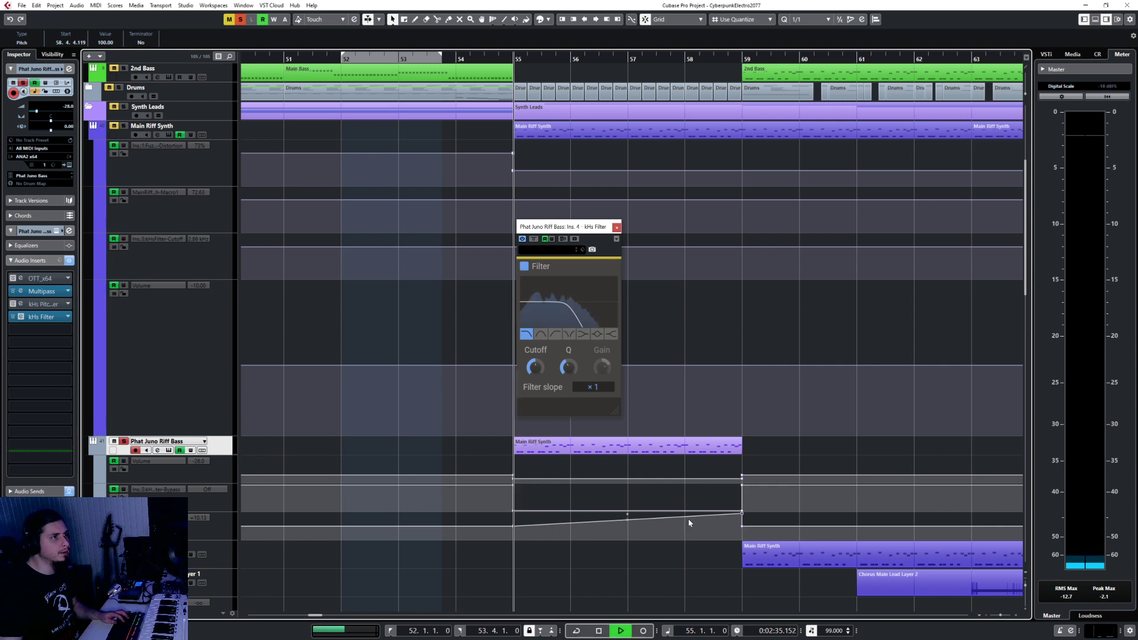
{"action": "left_click", "coordinate": [617, 229]}
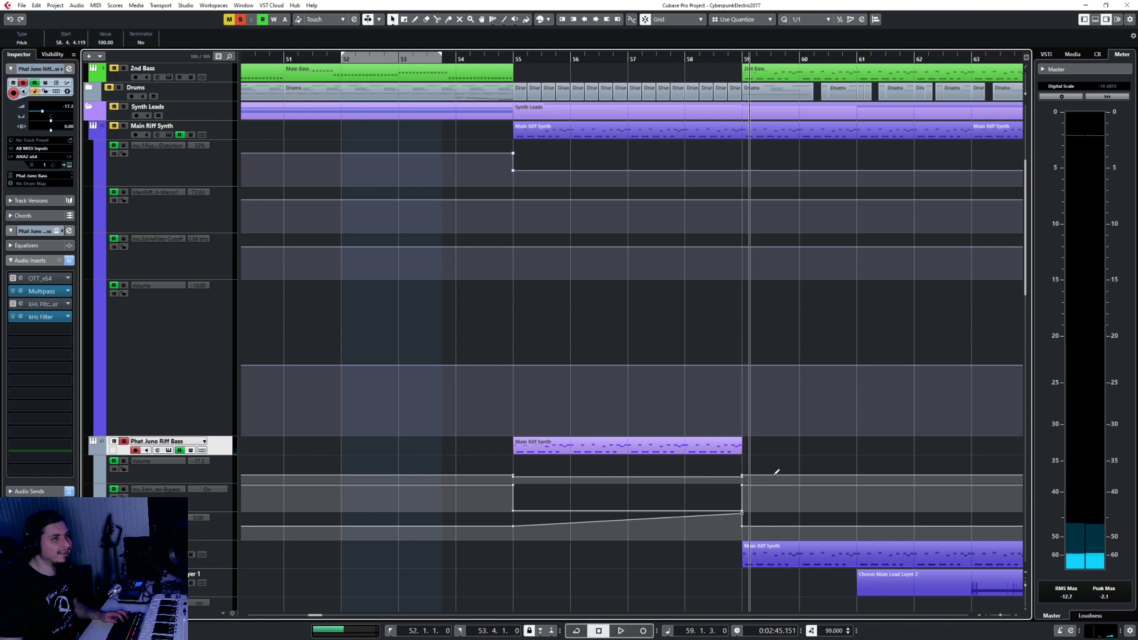
Step: Add a volume automation point at bar 60 on Phat Juno Riff Bass and drop the level at bar 59 to -∞
{"action": "left_click", "coordinate": [802, 473]}
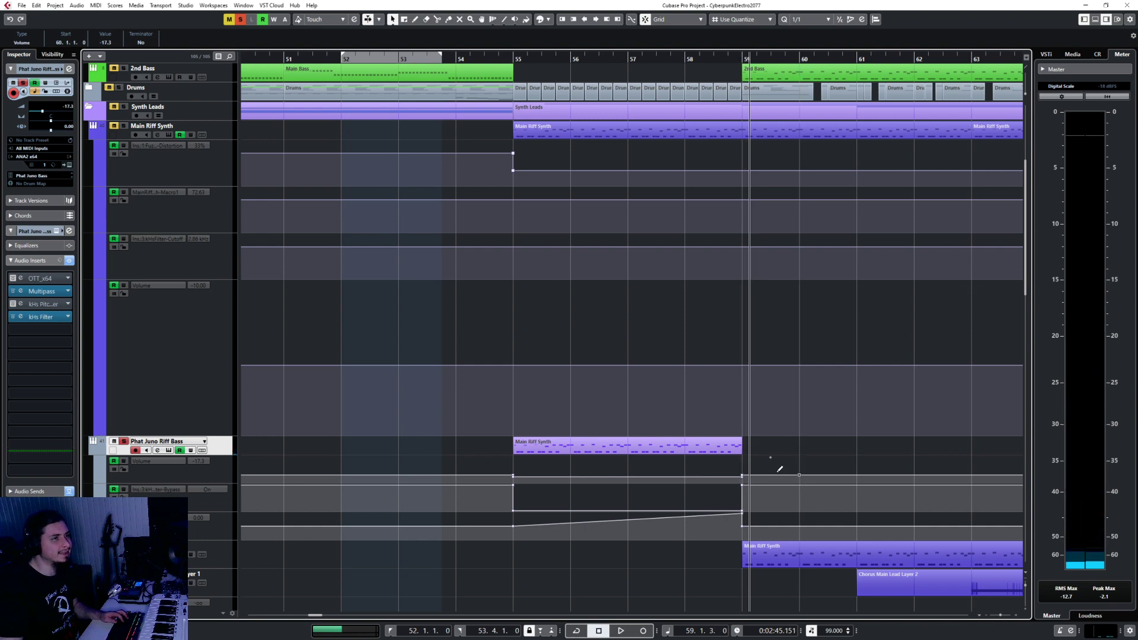
{"action": "left_click_drag", "start_coordinate": [743, 477], "coordinate": [743, 498]}
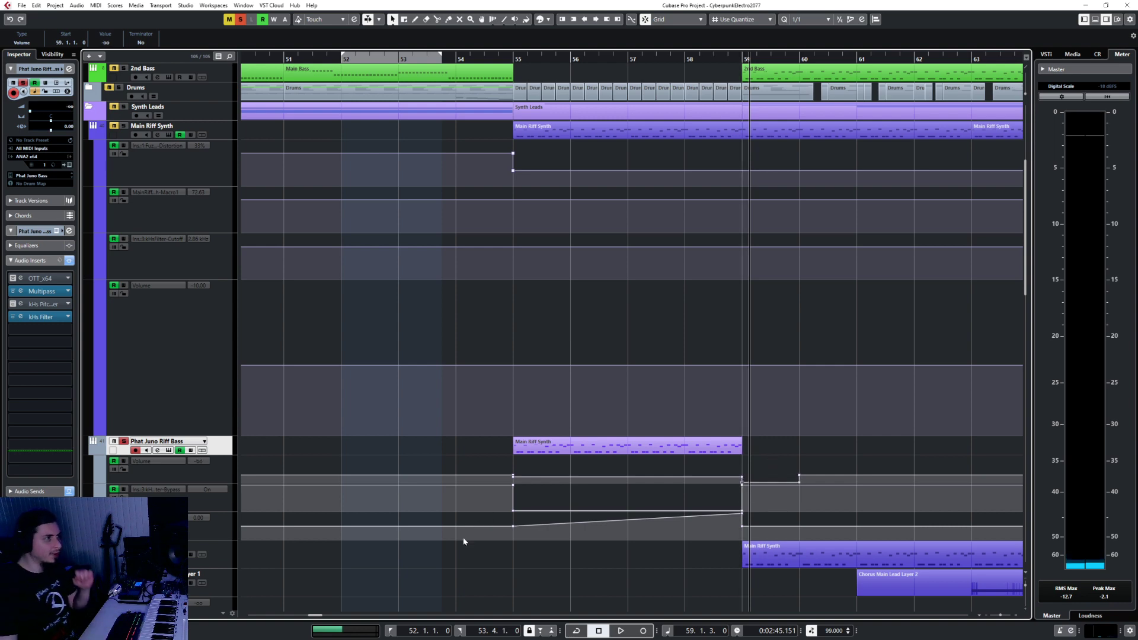
{"action": "right_click", "coordinate": [217, 537]}
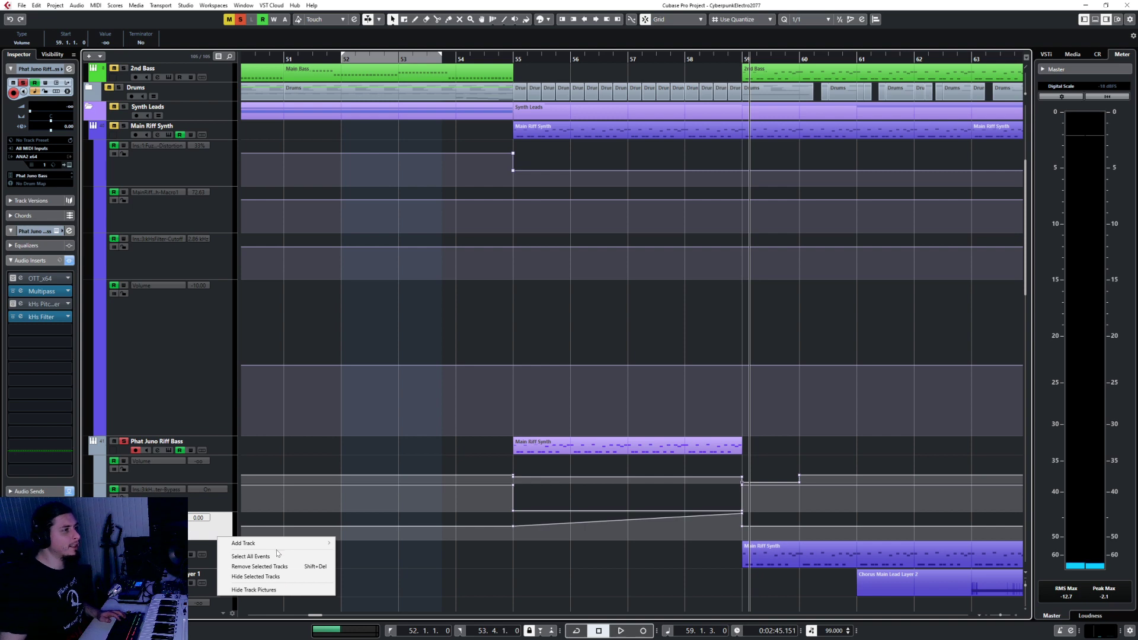
{"action": "mouse_move", "coordinate": [260, 543]}
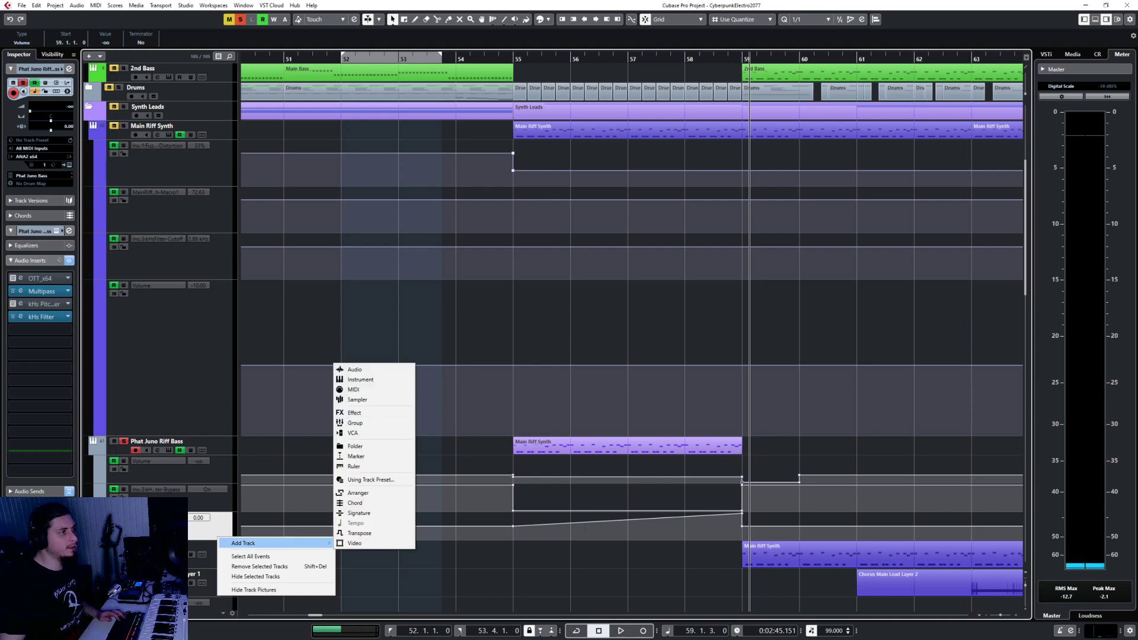
{"action": "key", "text": "Escape"}
Step: Add another automation lane below the Pitch lane and assign the kHs Filter Bypass parameter to it
{"action": "left_click", "coordinate": [112, 537]}
{"action": "left_click", "coordinate": [161, 546]}
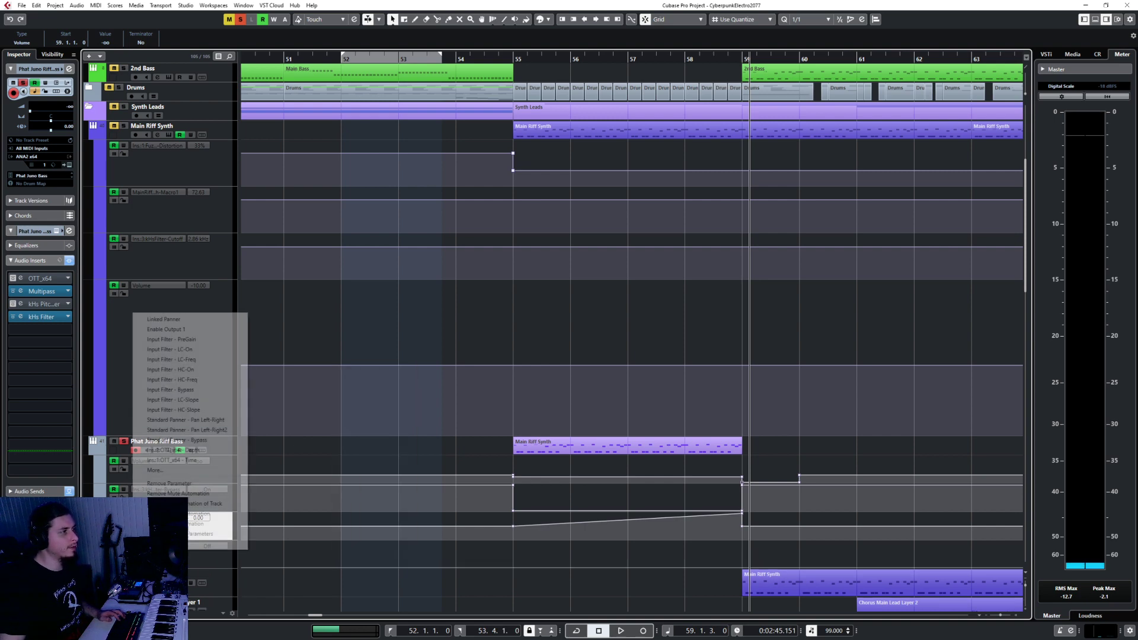
{"action": "left_click", "coordinate": [186, 472]}
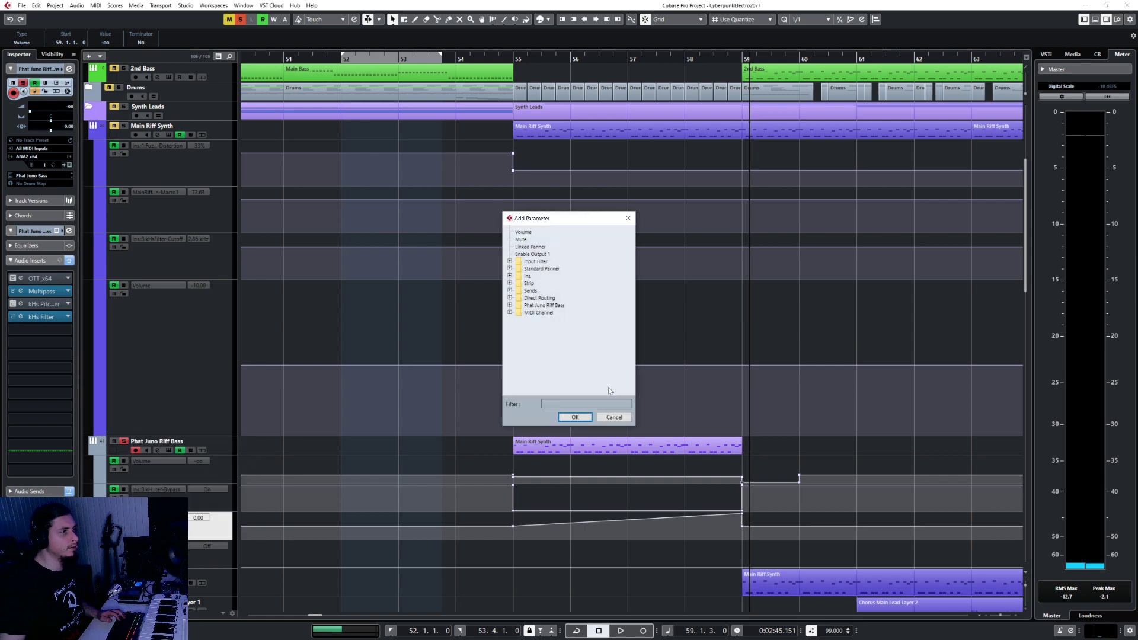
{"action": "left_click", "coordinate": [509, 276]}
{"action": "left_click", "coordinate": [518, 306]}
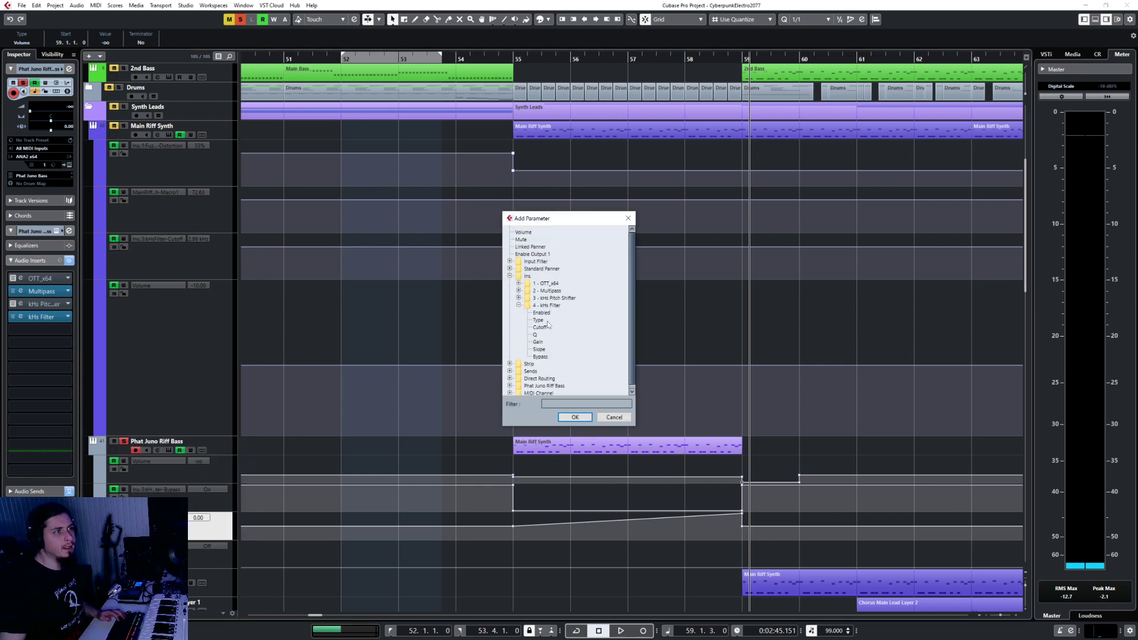
{"action": "double_click", "coordinate": [540, 356]}
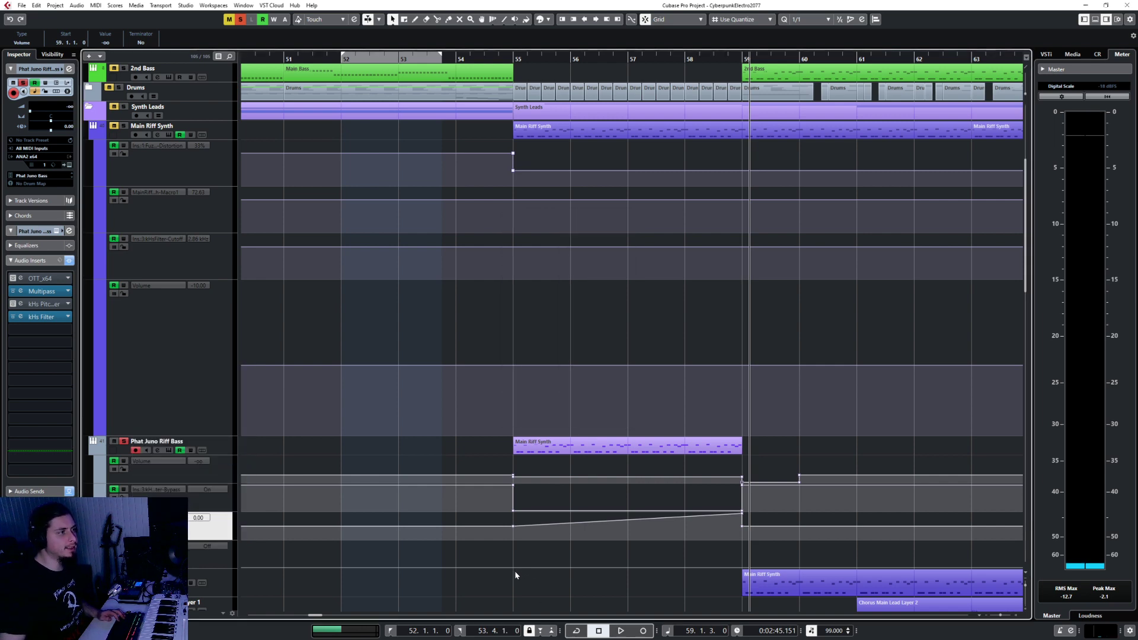
Step: Automate the kHs Filter bypass: On before bar 55, Off from bar 55 to 59, and On again from bar 59
{"action": "mouse_move", "coordinate": [513, 567]}
{"action": "left_mouse_down"}
{"action": "mouse_move", "coordinate": [517, 538]}
{"action": "mouse_move", "coordinate": [524, 568]}
{"action": "left_mouse_up"}
{"action": "scroll", "coordinate": [661, 557], "scroll_direction": "down", "scroll_amount": 1}
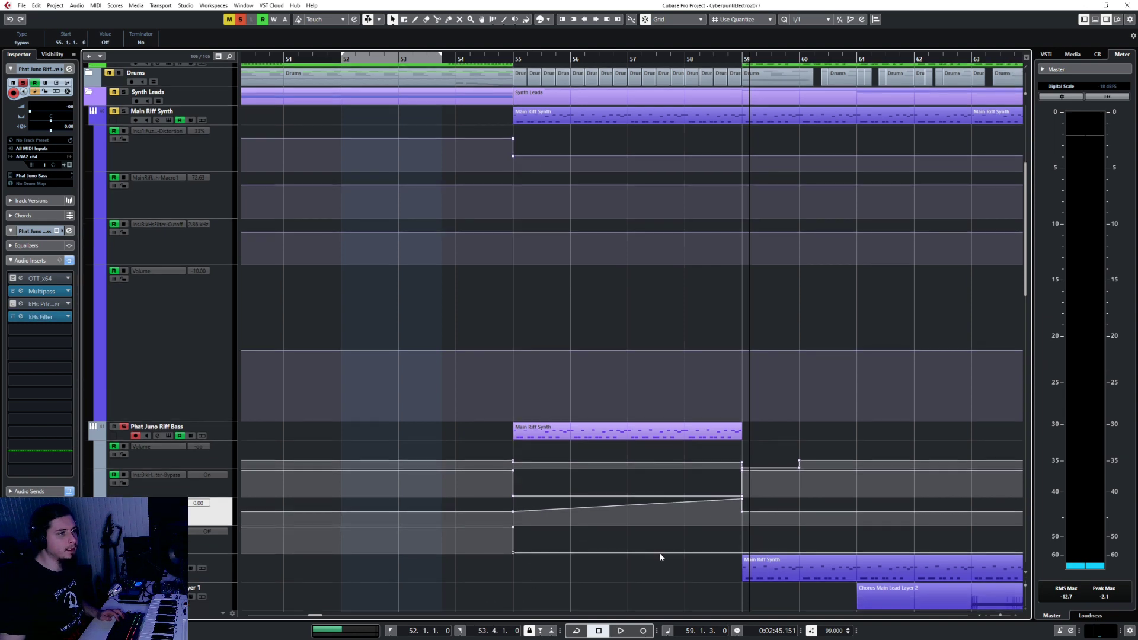
{"action": "left_click", "coordinate": [741, 552]}
{"action": "left_click_drag", "start_coordinate": [756, 550], "coordinate": [757, 527]}
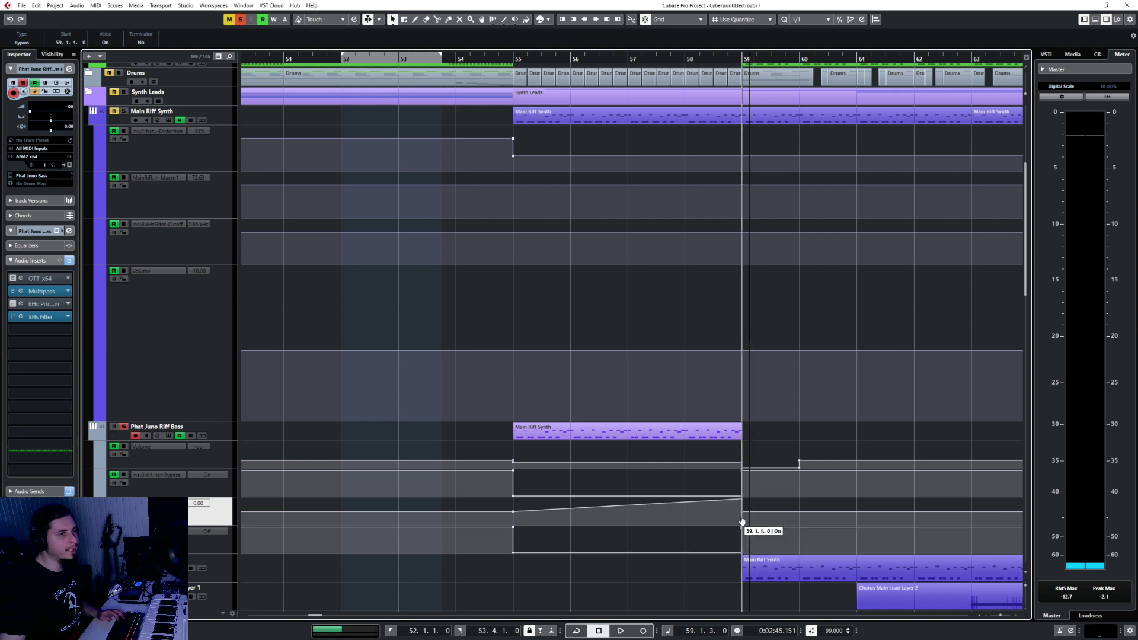
Step: Turn off solo on Phat Juno Riff Bass and play the song from bar 53 through Break 2
{"action": "left_click", "coordinate": [439, 59]}
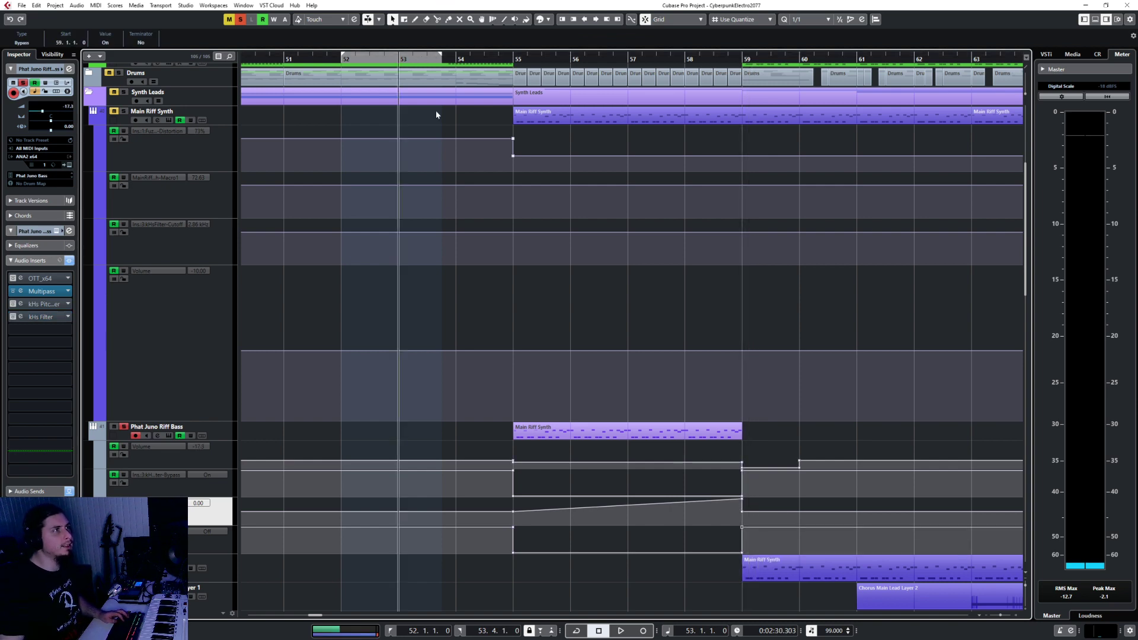
{"action": "key", "text": "space"}
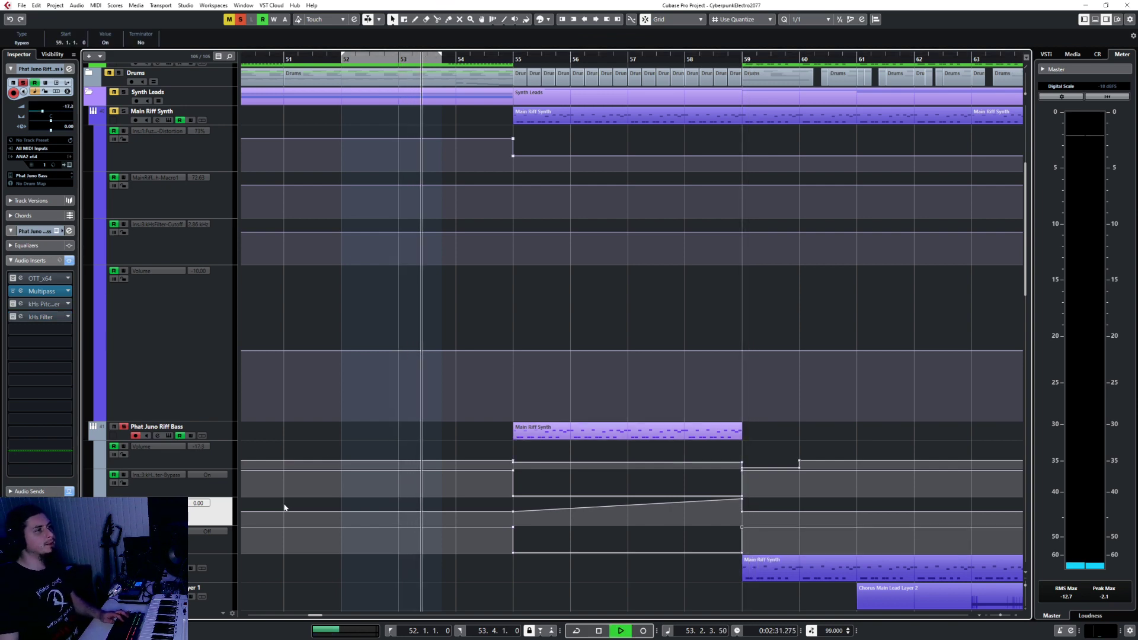
{"action": "left_click", "coordinate": [225, 424]}
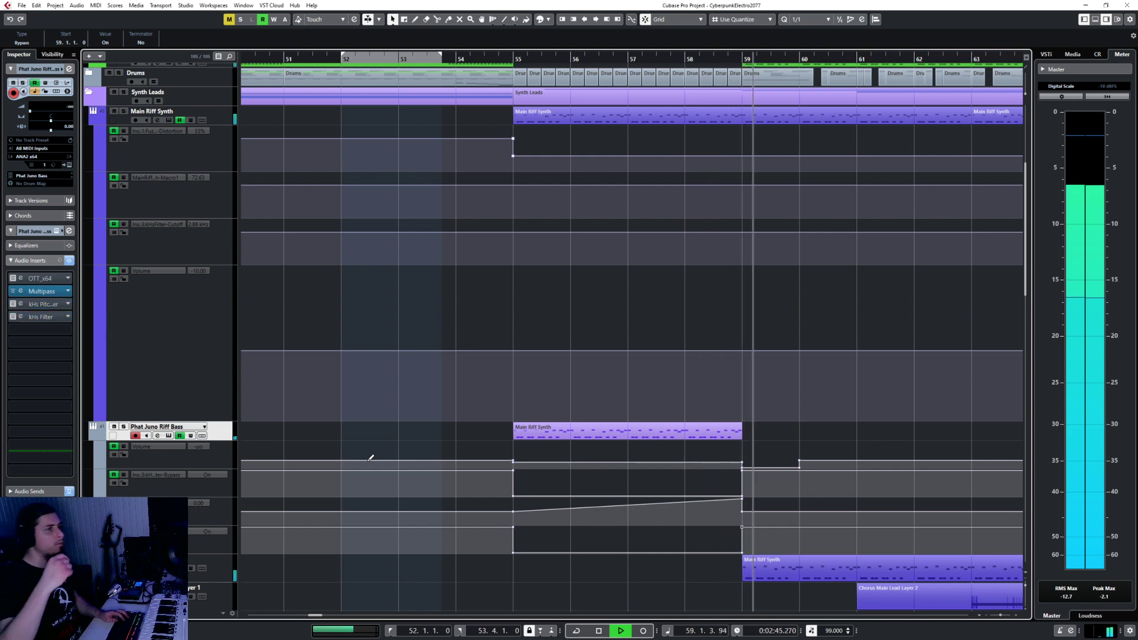
{"action": "key", "text": "space"}
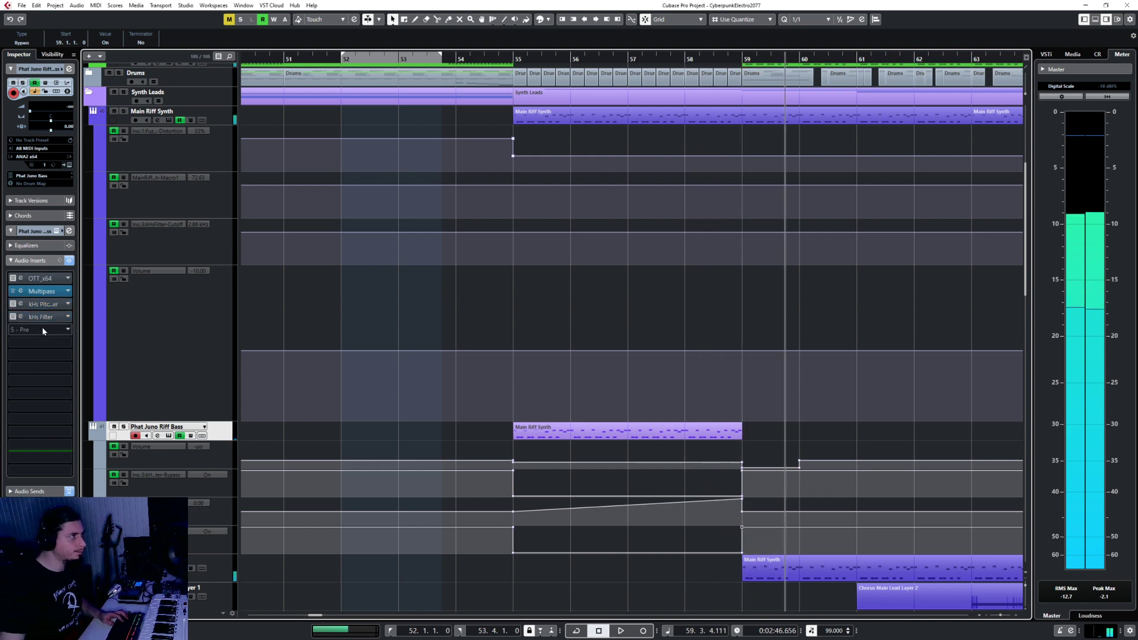
Step: Insert ValhallaSupermassive in the fifth insert slot of Phat Juno Riff Bass and load its large reverb preset Splashy Synth
{"action": "left_click", "coordinate": [42, 330]}
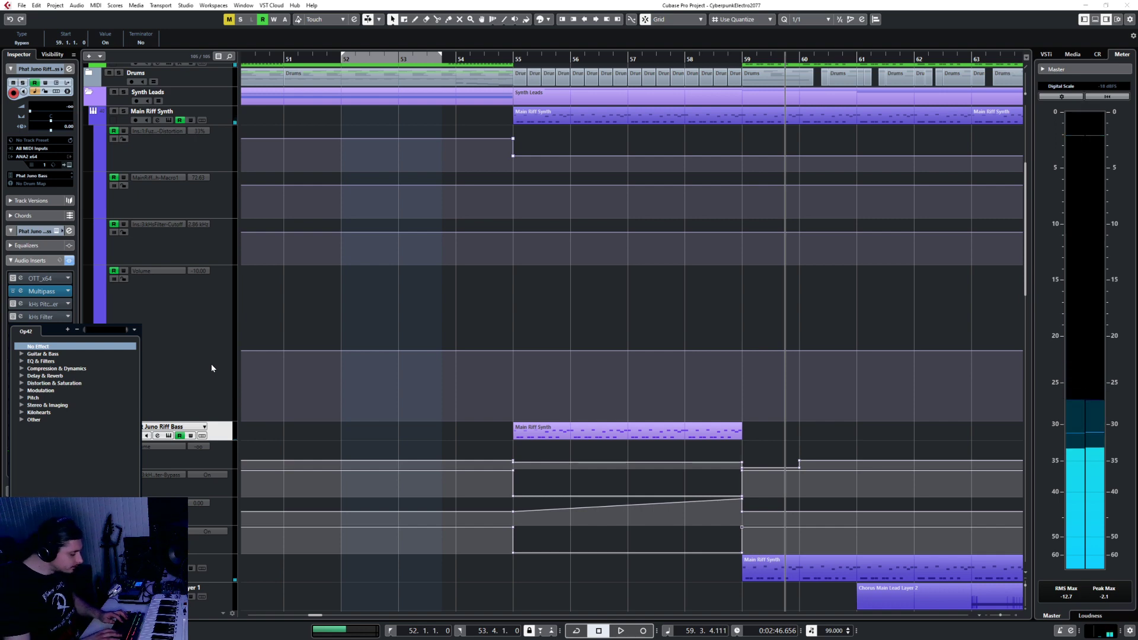
{"action": "type", "text": "supp"}
{"action": "key", "text": "Return"}
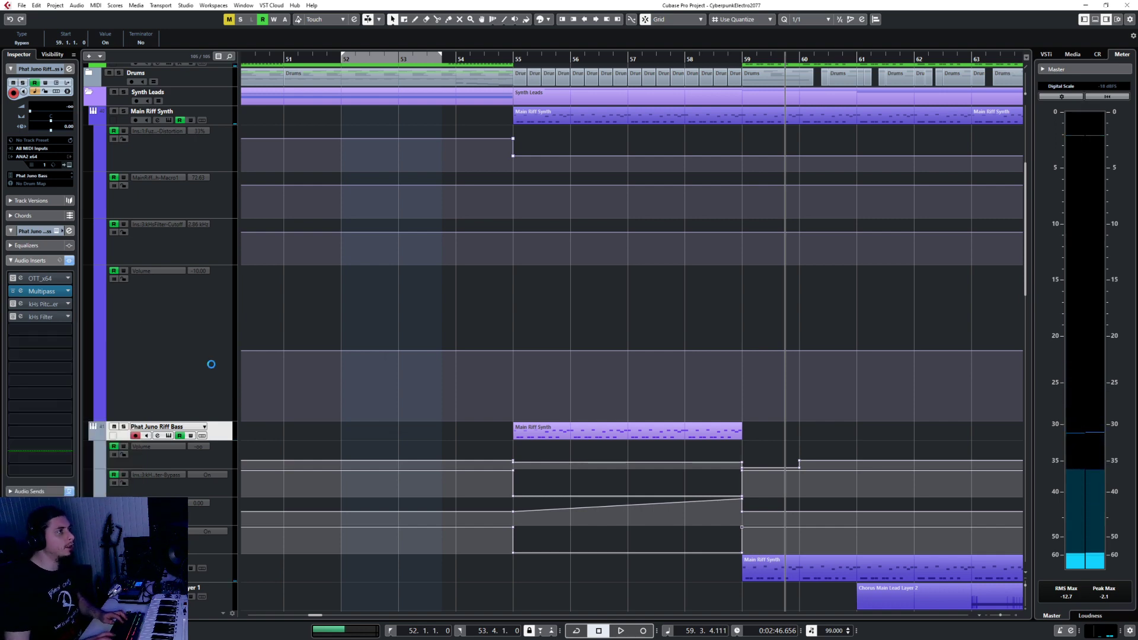
{"action": "left_click", "coordinate": [654, 393]}
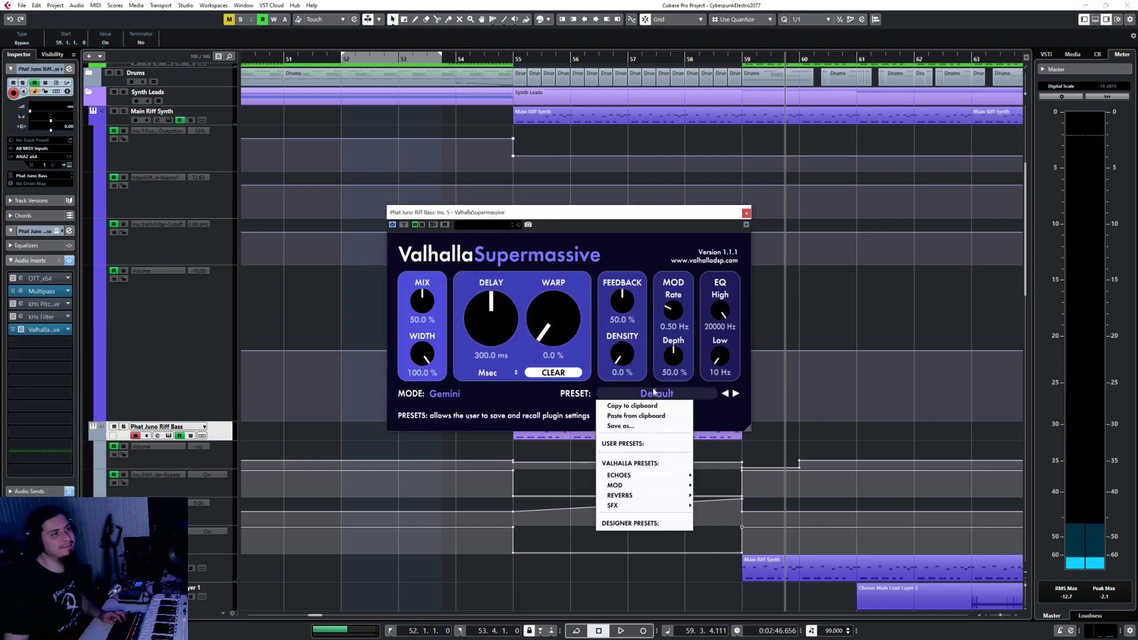
{"action": "mouse_move", "coordinate": [627, 498]}
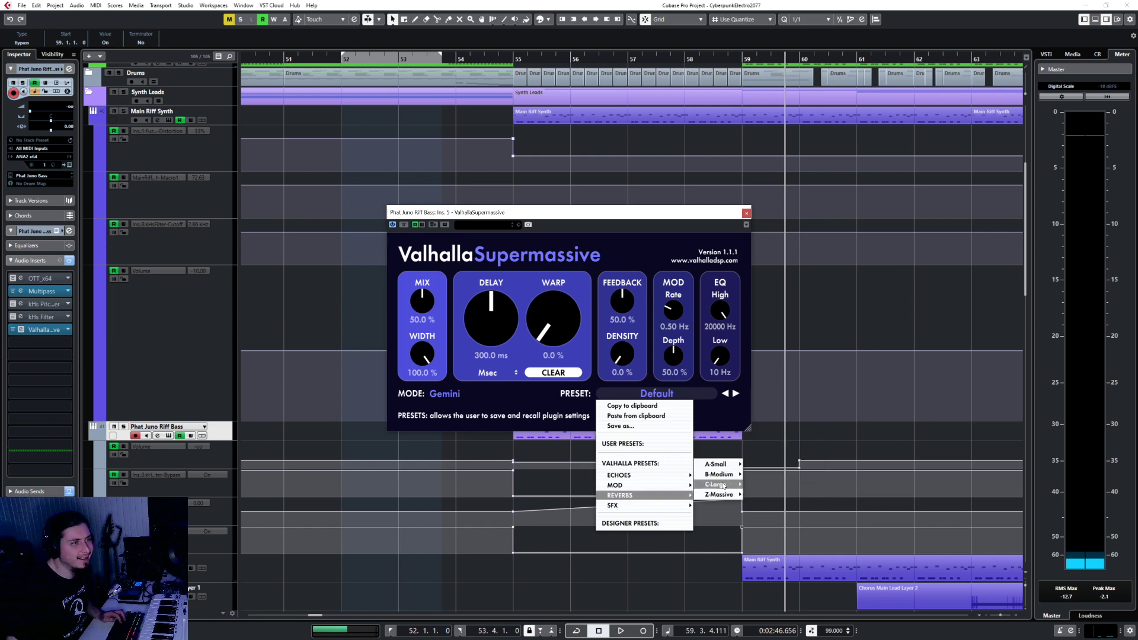
{"action": "mouse_move", "coordinate": [740, 486]}
{"action": "left_click", "coordinate": [770, 473]}
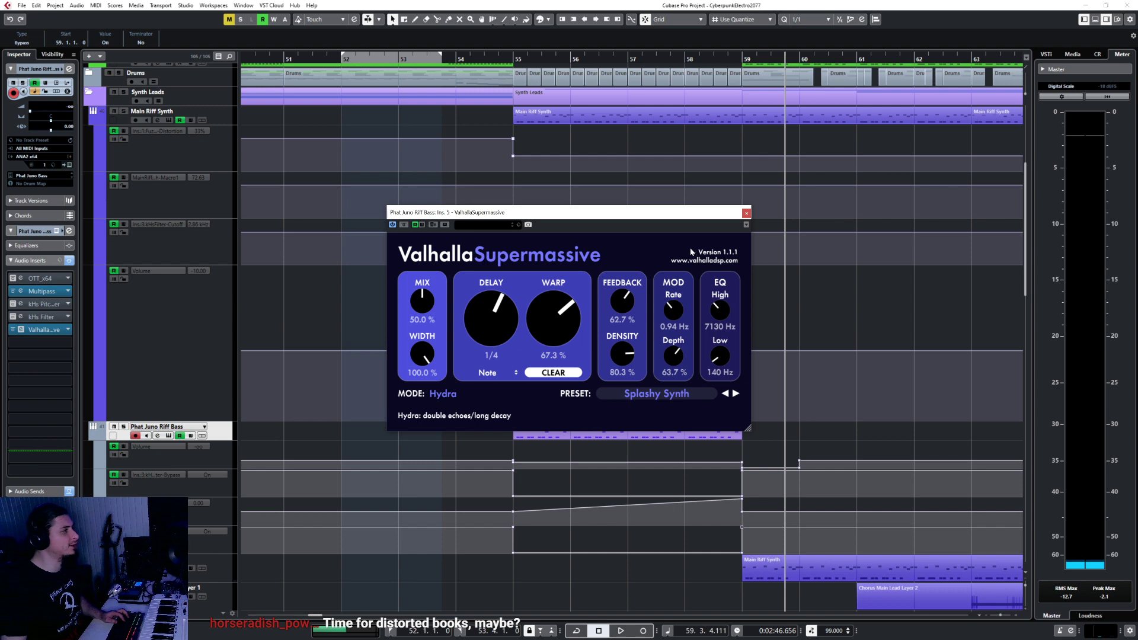
{"action": "left_click", "coordinate": [747, 213]}
Step: Play the soloed Phat Juno Riff Bass from bar 55 and check its kHs Filter settings
{"action": "left_click", "coordinate": [514, 58]}
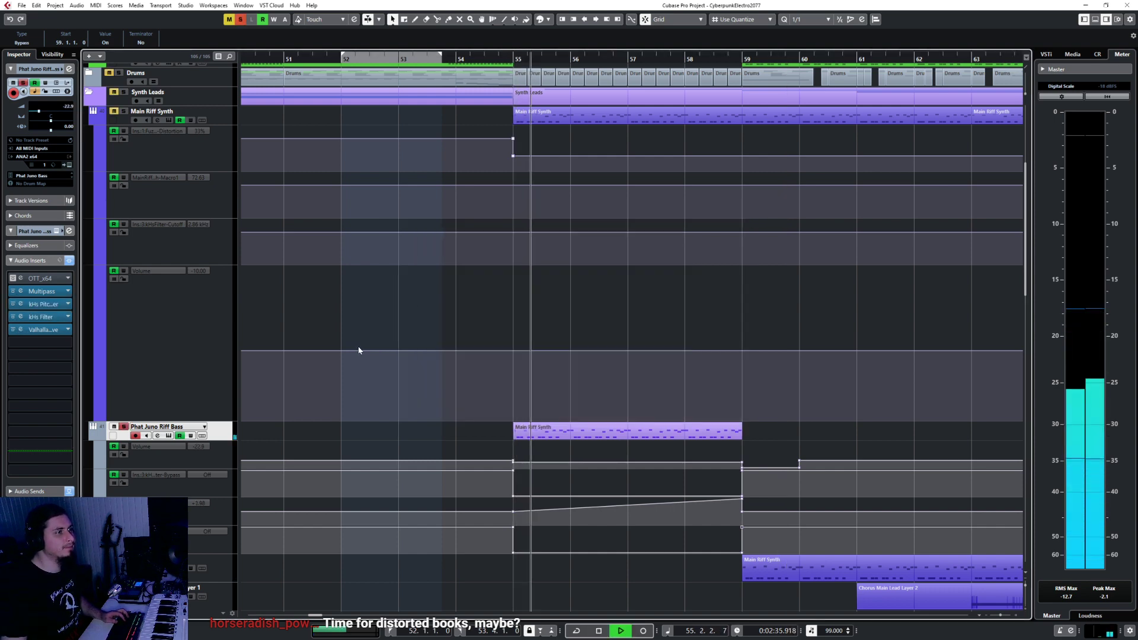
{"action": "left_click", "coordinate": [21, 317]}
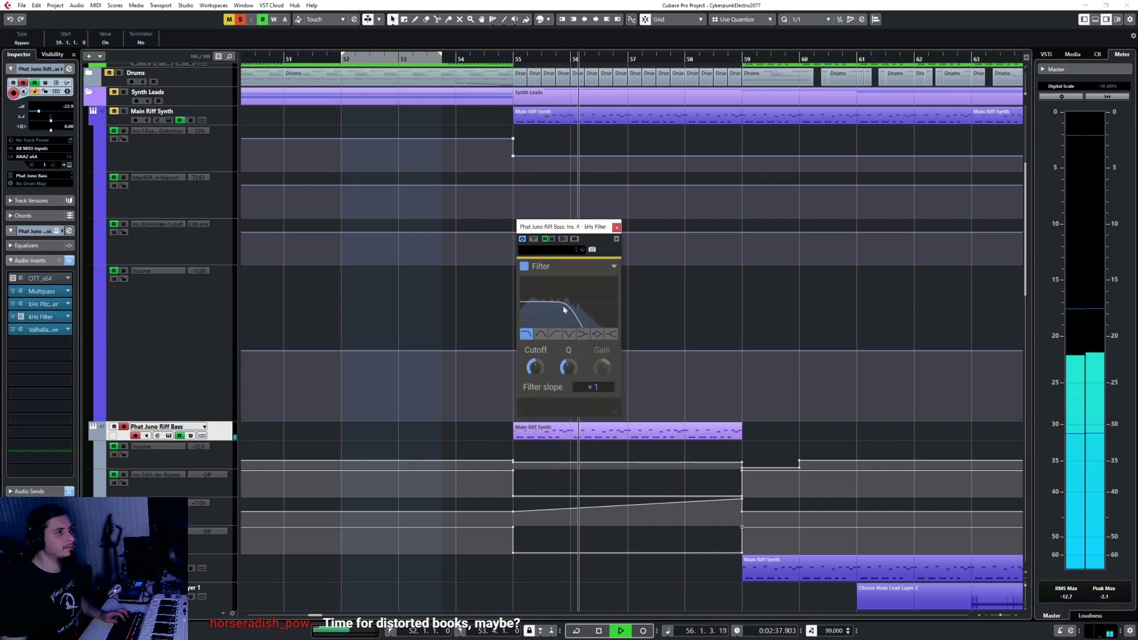
{"action": "left_click", "coordinate": [616, 228]}
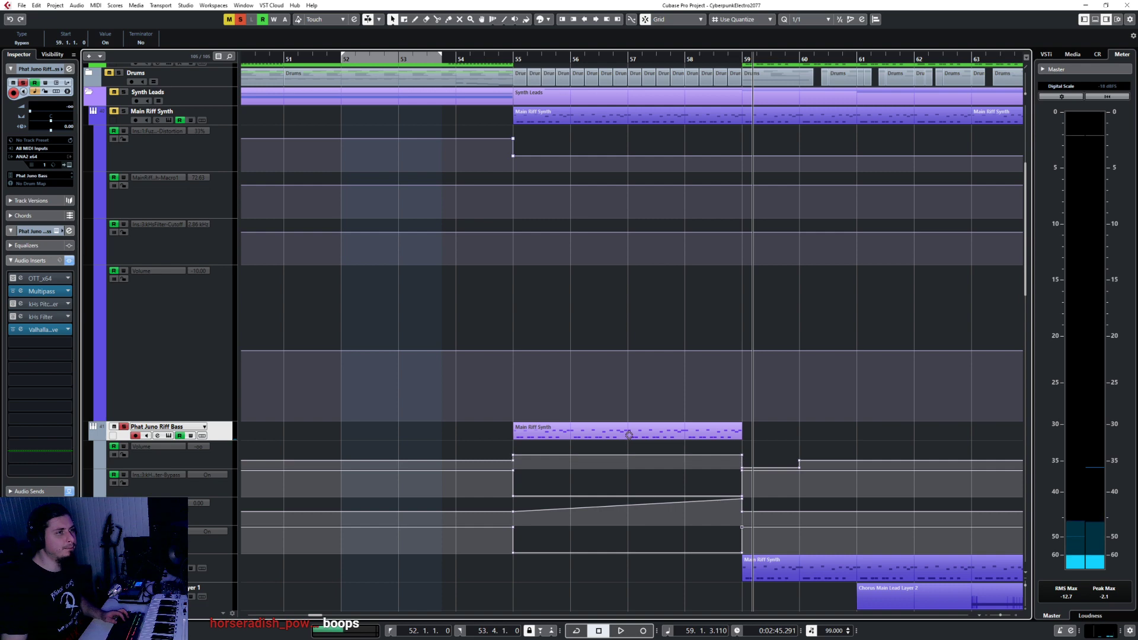
Step: Add an automation lane for ValhallaSupermassive Bypass: On before bar 55, Off from bar 55 to 59, and On again from bar 59
{"action": "left_click", "coordinate": [111, 551]}
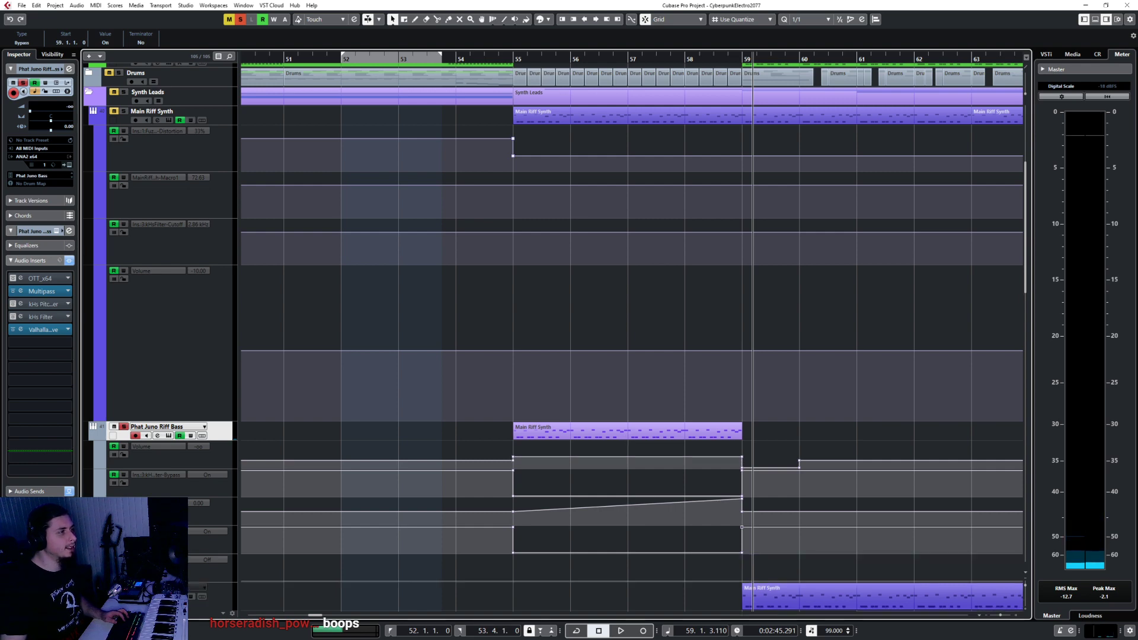
{"action": "left_click", "coordinate": [158, 559]}
{"action": "left_click", "coordinate": [178, 484]}
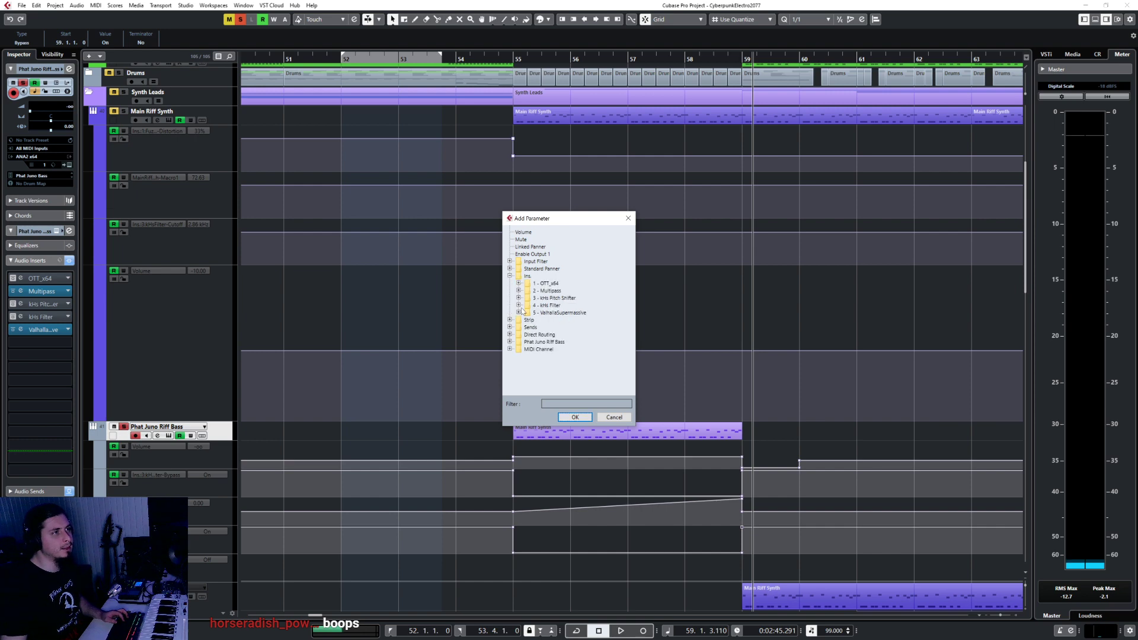
{"action": "scroll", "coordinate": [543, 343], "scroll_direction": "down", "scroll_amount": 3}
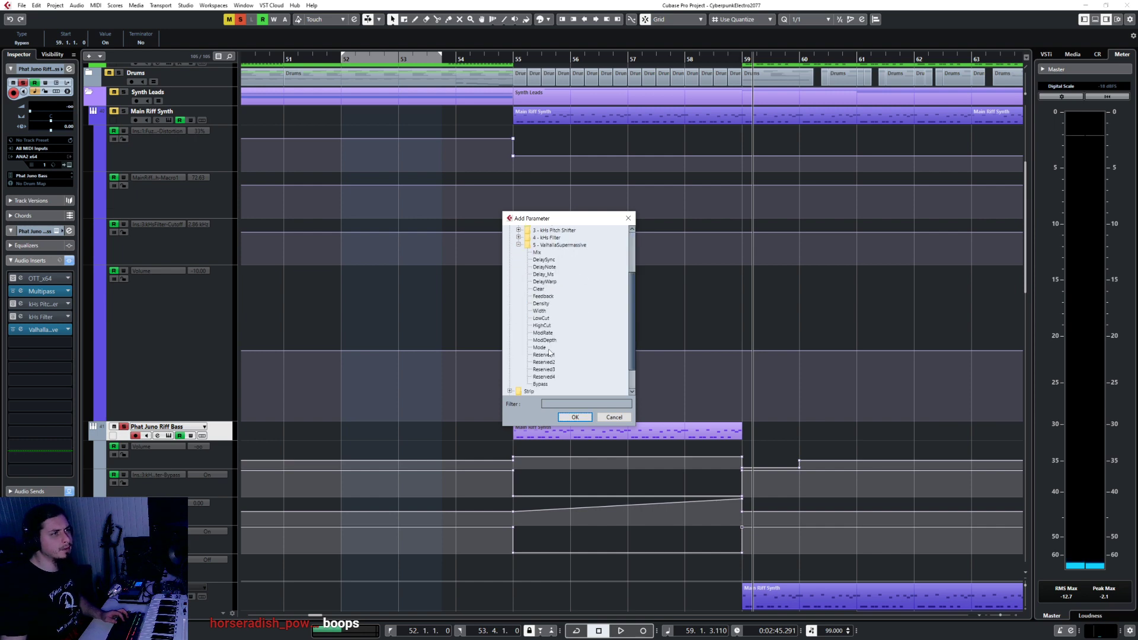
{"action": "double_click", "coordinate": [546, 386]}
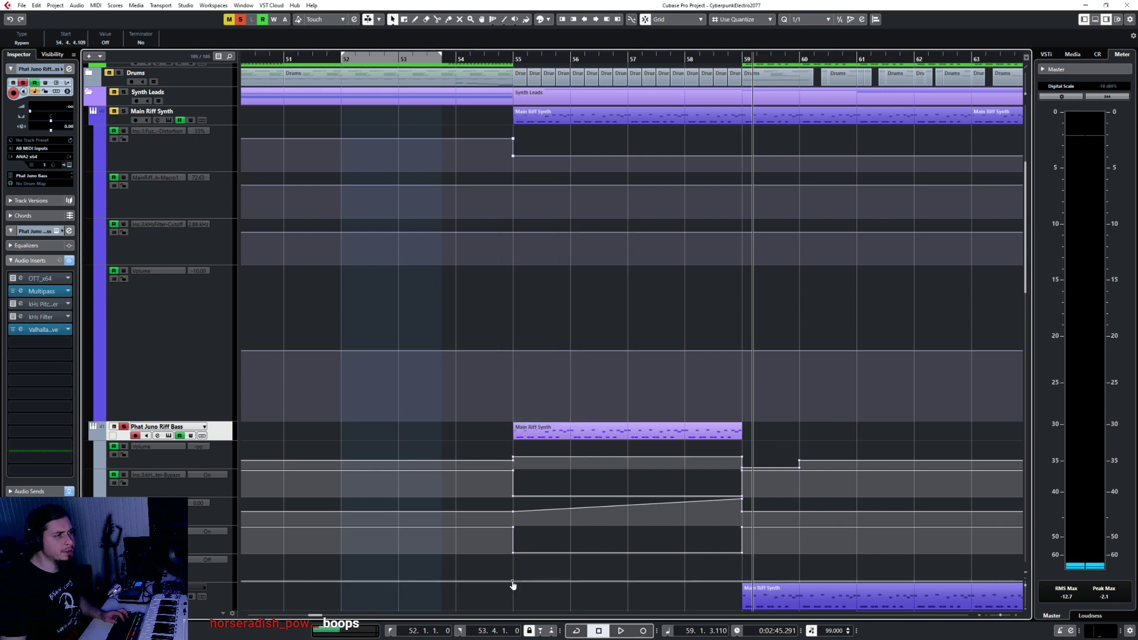
{"action": "mouse_move", "coordinate": [513, 586]}
{"action": "left_mouse_down"}
{"action": "mouse_move", "coordinate": [512, 547]}
{"action": "mouse_move", "coordinate": [514, 588]}
{"action": "left_mouse_up"}
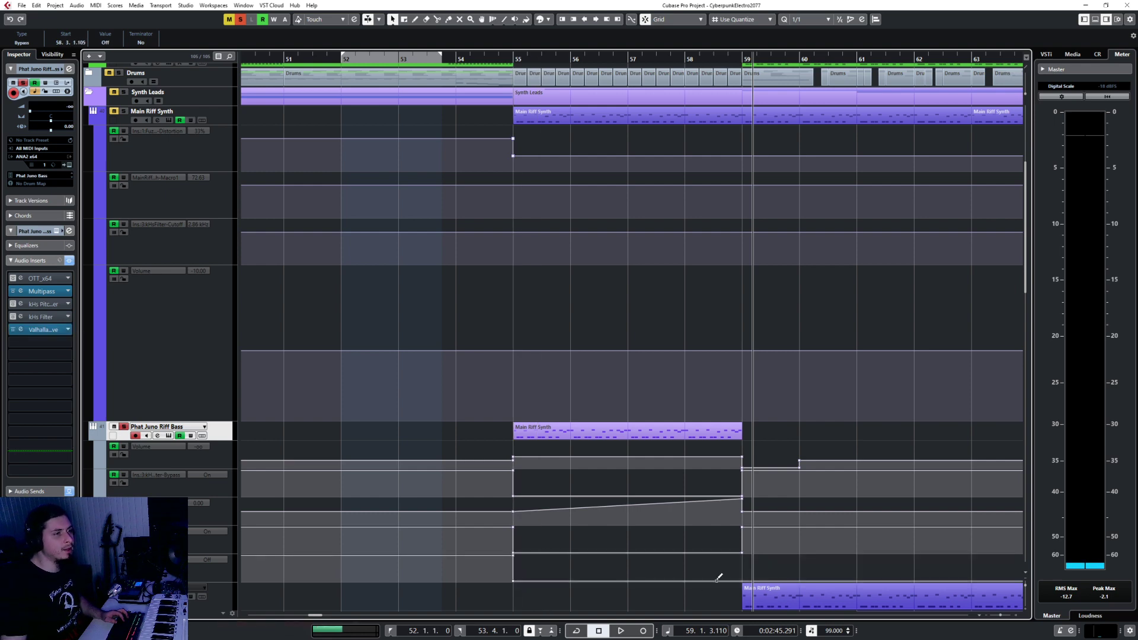
{"action": "left_click_drag", "start_coordinate": [757, 585], "coordinate": [741, 553]}
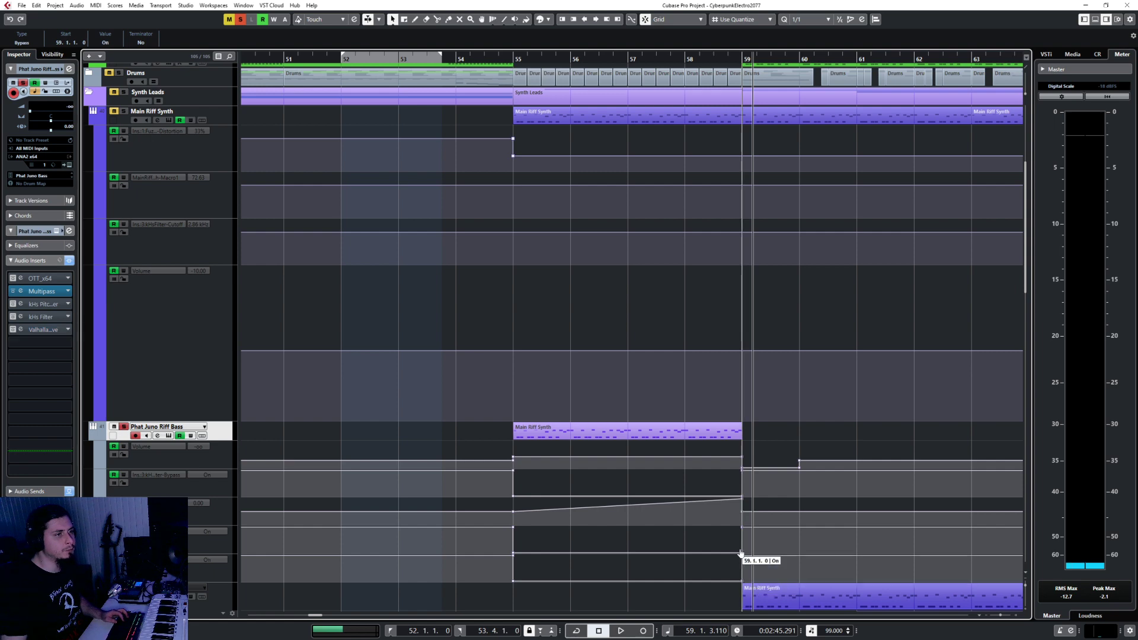
Step: Turn off solo on Phat Juno Riff Bass and play the full mix from bar 54 through Break 2
{"action": "left_click", "coordinate": [455, 57]}
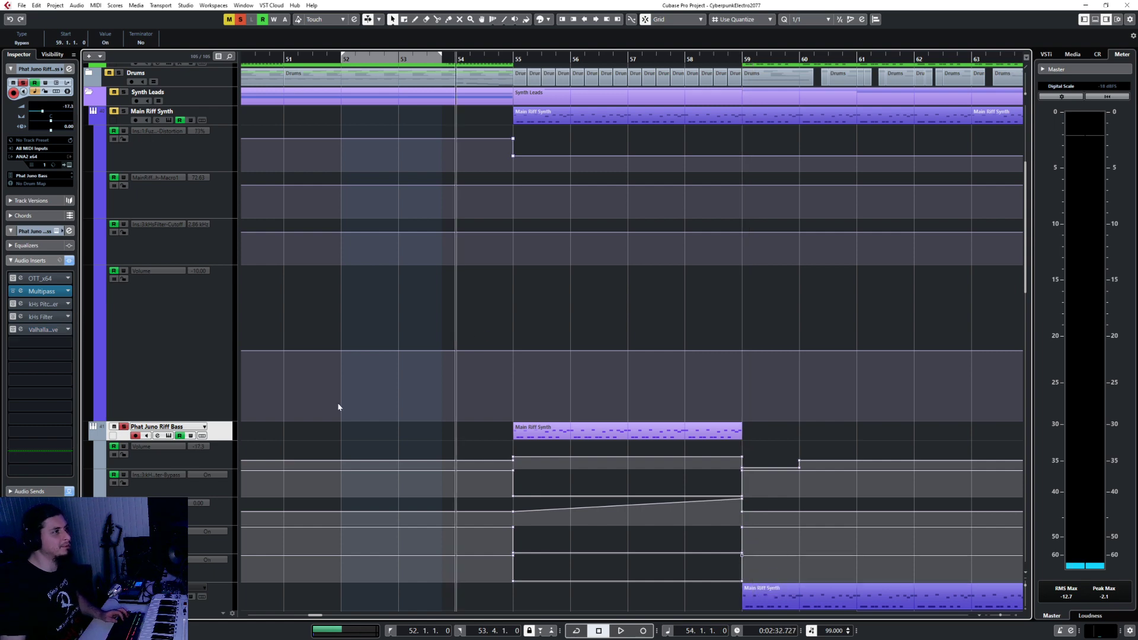
{"action": "key", "text": "s"}
{"action": "key", "text": "space"}
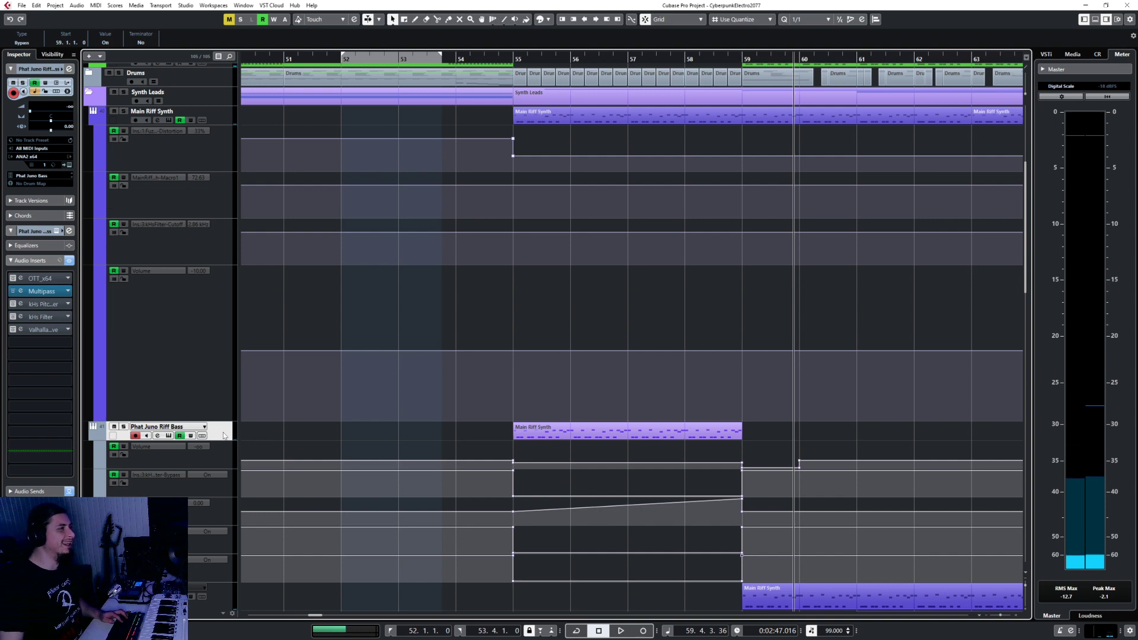
Step: Change the Phat Juno Riff Bass track colour to the violet-blue of the neighbouring synth lead tracks
{"action": "left_click", "coordinate": [87, 430]}
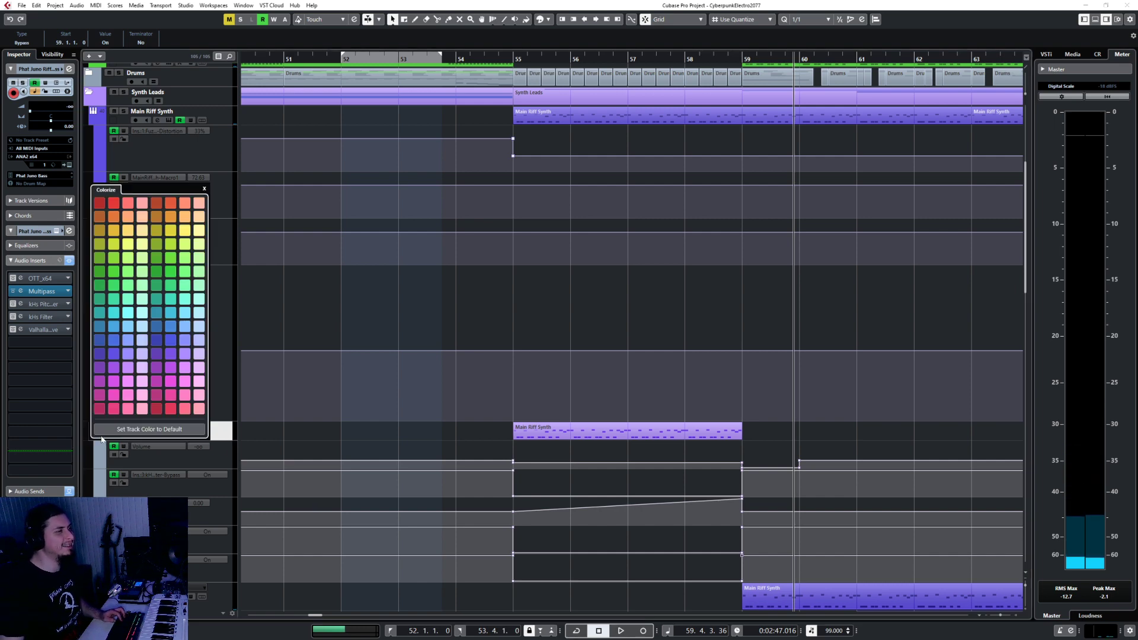
{"action": "left_click", "coordinate": [170, 341]}
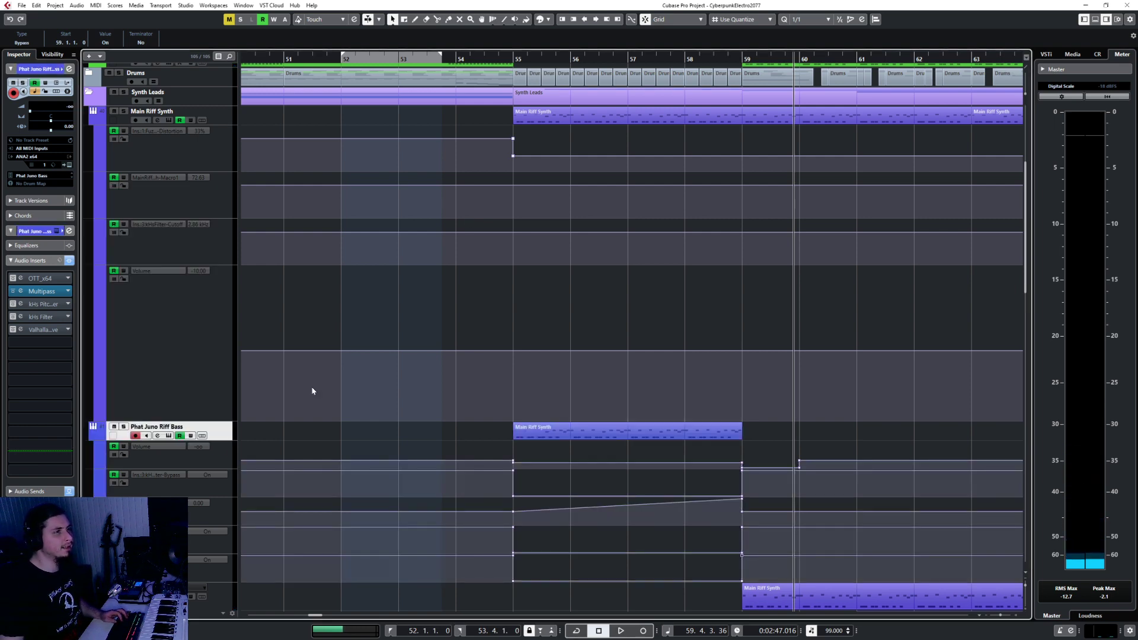
Step: Play the song from bar 54 through Break 2 while looking over the arrangement's tracks
{"action": "left_click", "coordinate": [462, 61]}
{"action": "key", "text": "space"}
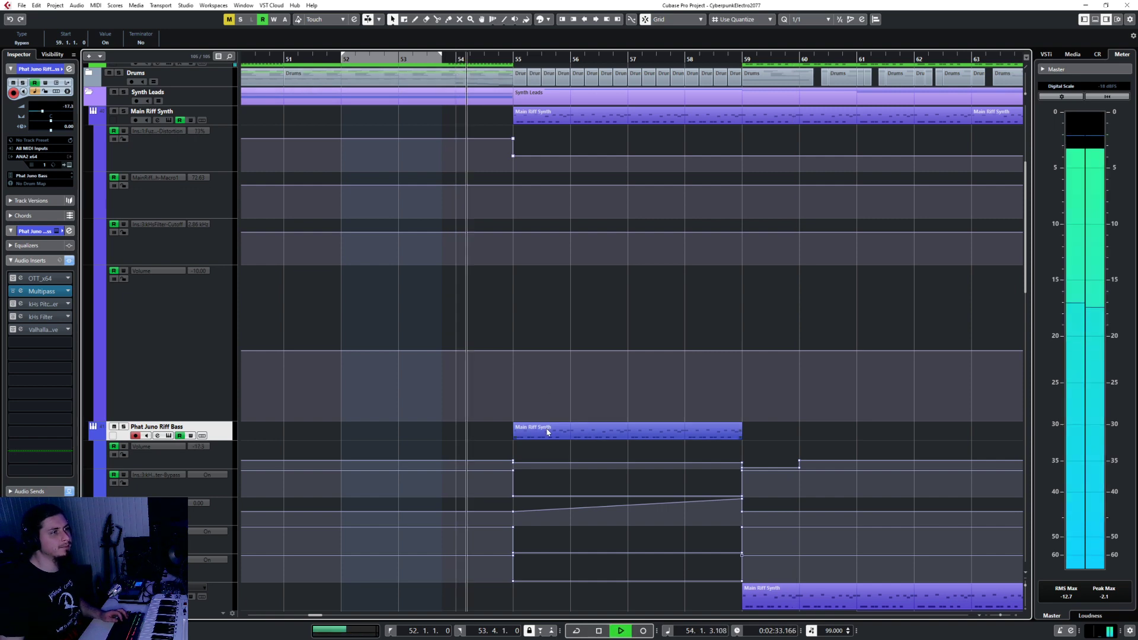
{"action": "scroll", "coordinate": [547, 428], "scroll_direction": "up", "scroll_amount": 5}
{"action": "scroll", "coordinate": [546, 424], "scroll_direction": "up", "scroll_amount": 1}
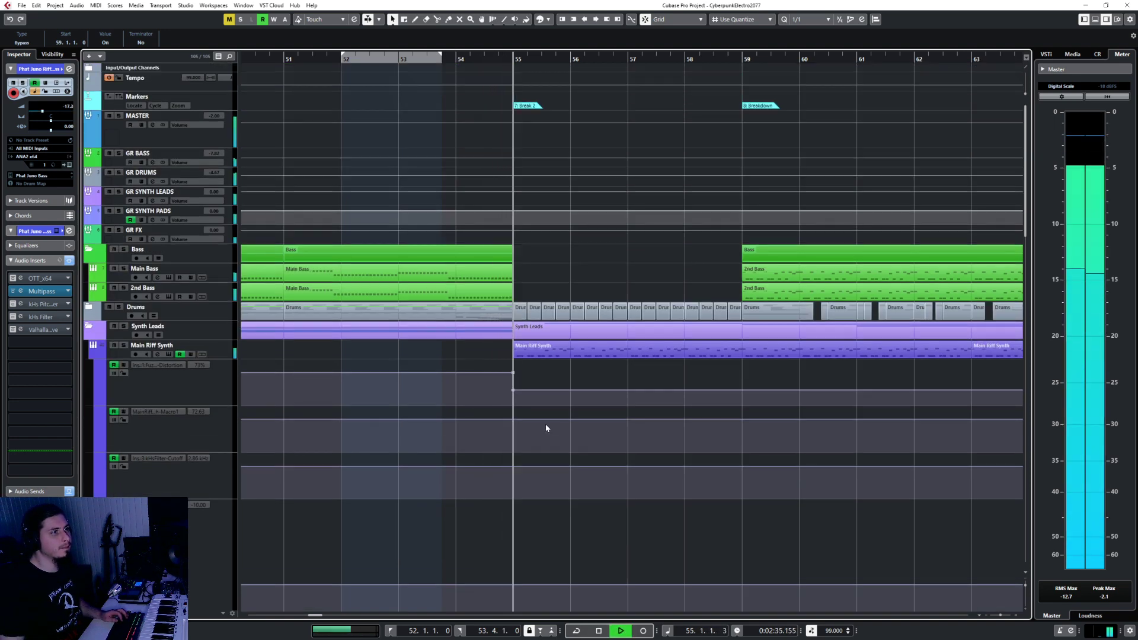
{"action": "scroll", "coordinate": [546, 428], "scroll_direction": "down", "scroll_amount": 6}
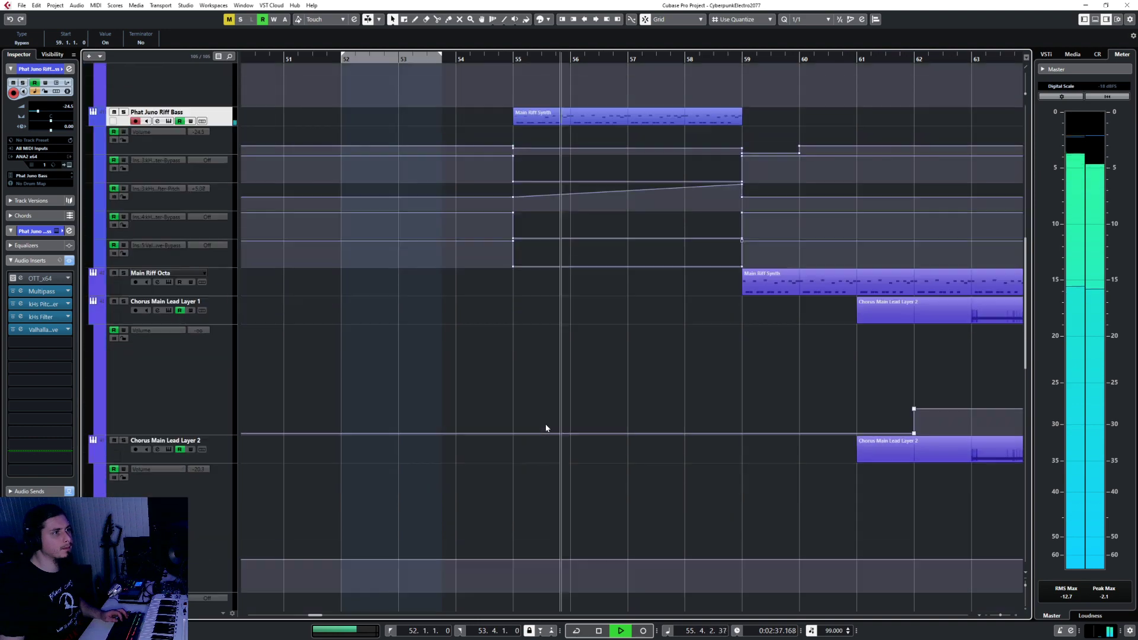
{"action": "scroll", "coordinate": [473, 368], "scroll_direction": "down", "scroll_amount": 10}
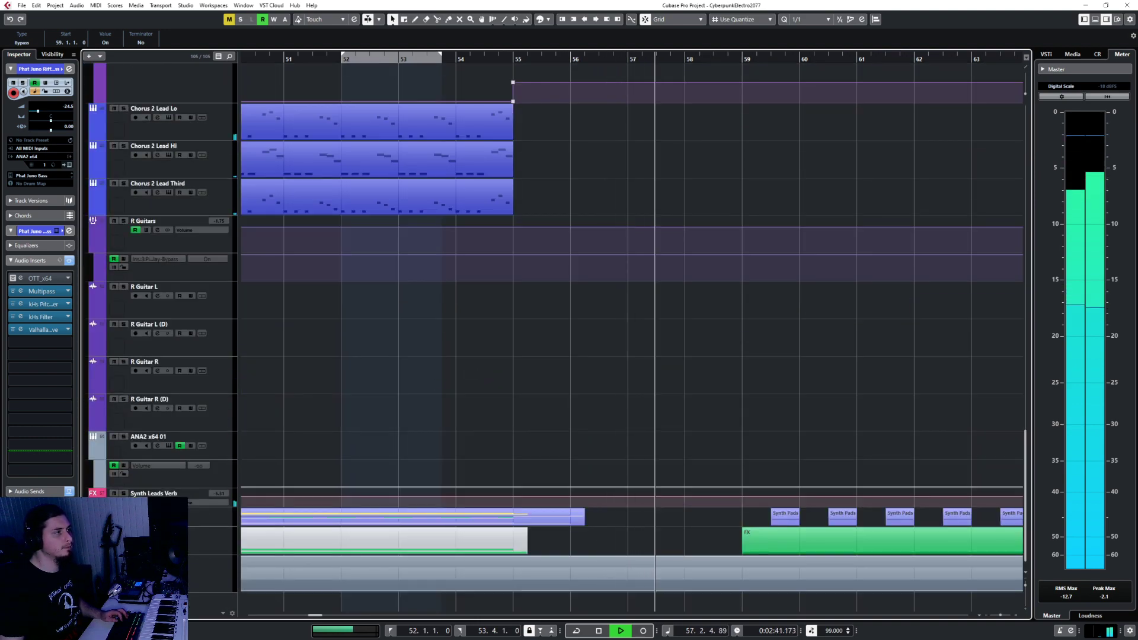
{"action": "scroll", "coordinate": [404, 296], "scroll_direction": "up", "scroll_amount": 6}
{"action": "scroll", "coordinate": [404, 296], "scroll_direction": "up", "scroll_amount": 12}
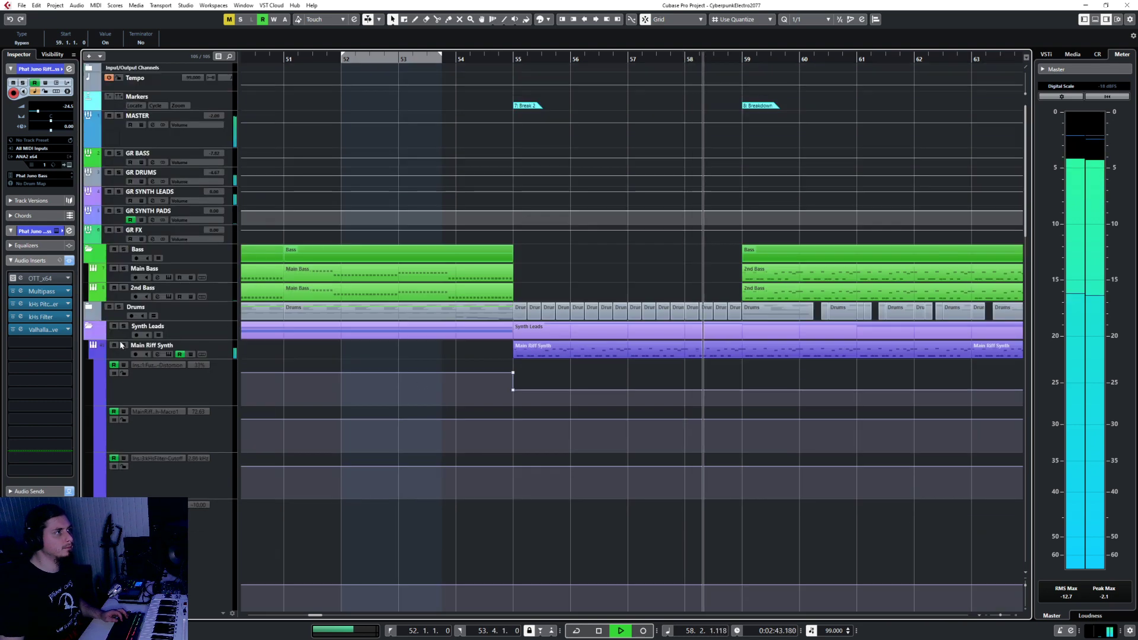
Step: Collapse the Synth Leads folder, expand the Drums folder down to the cymbal tracks, and stop playback
{"action": "left_click", "coordinate": [89, 328]}
{"action": "left_click", "coordinate": [88, 309]}
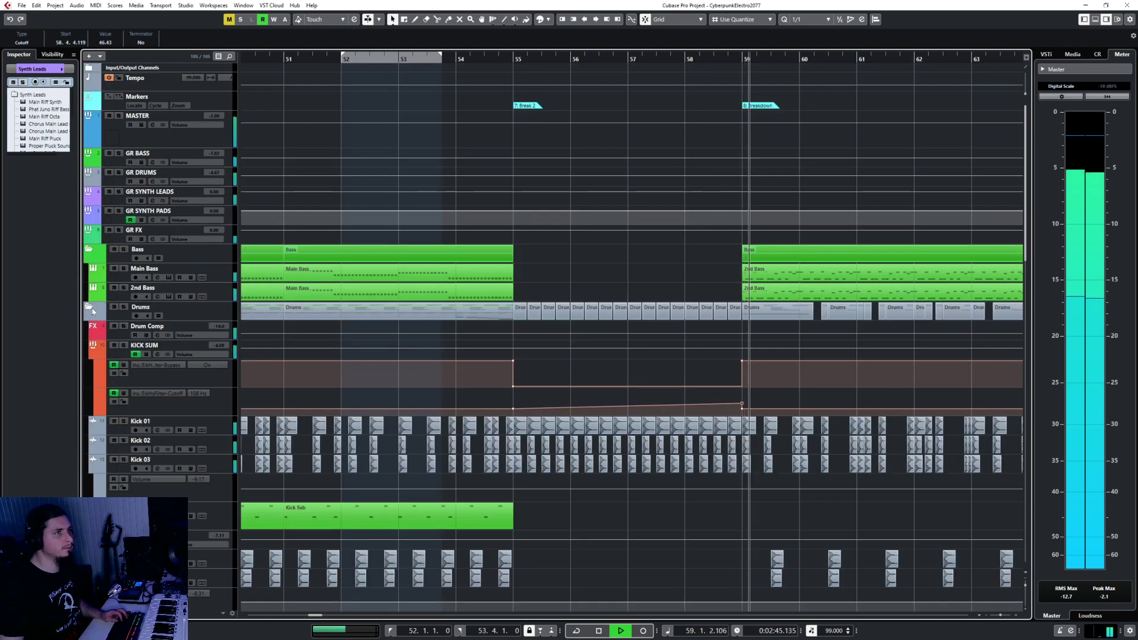
{"action": "scroll", "coordinate": [586, 512], "scroll_direction": "down", "scroll_amount": 10}
{"action": "scroll", "coordinate": [585, 504], "scroll_direction": "up", "scroll_amount": 6}
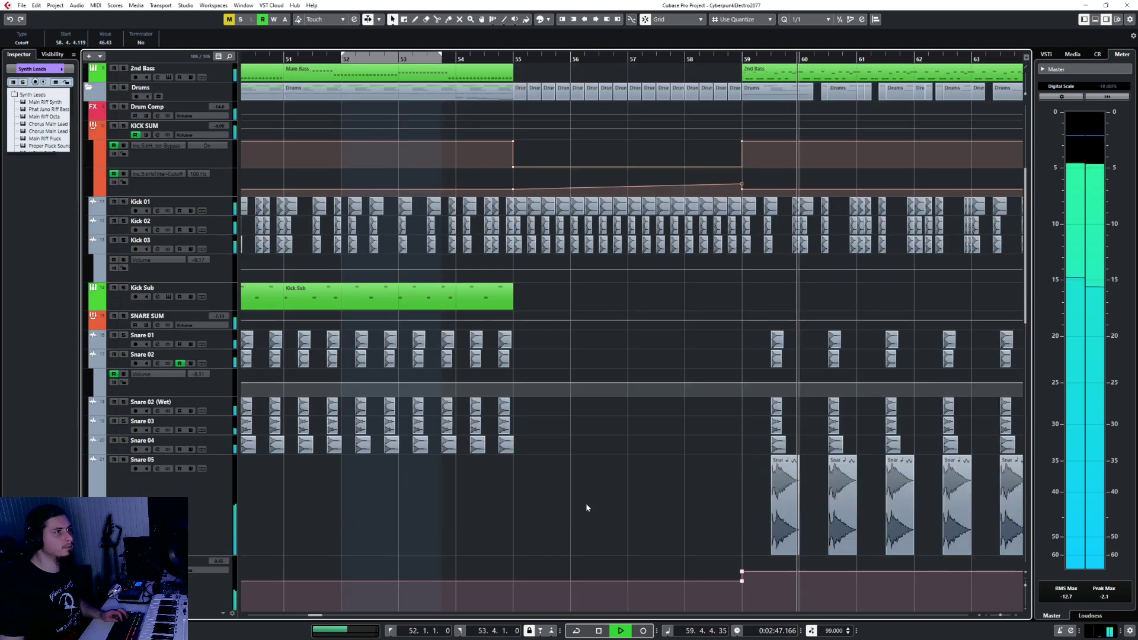
{"action": "scroll", "coordinate": [586, 504], "scroll_direction": "down", "scroll_amount": 6}
{"action": "scroll", "coordinate": [586, 503], "scroll_direction": "up", "scroll_amount": 2}
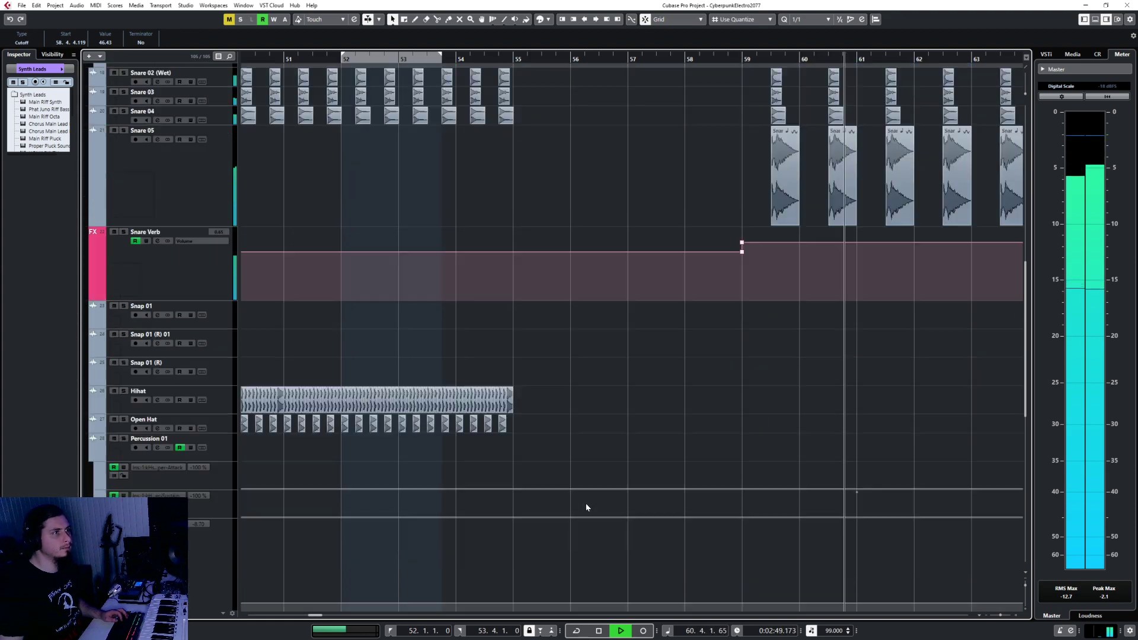
{"action": "scroll", "coordinate": [585, 503], "scroll_direction": "down", "scroll_amount": 5}
{"action": "key", "text": "space"}
Step: Copy the Cymbal 2 and Cymbal 3 crashes from bar 47 to bar 59 on the same tracks
{"action": "key", "text": "g"}
{"action": "key", "text": "g"}
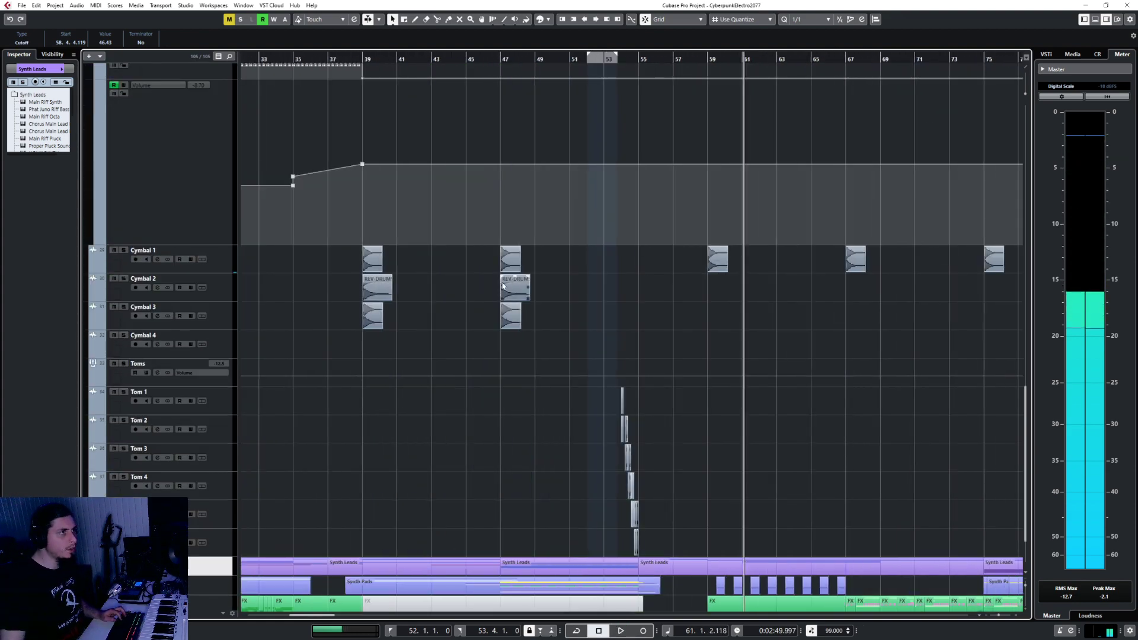
{"action": "left_click", "coordinate": [515, 289]}
{"action": "key", "text": "h"}
{"action": "key", "text": "h"}
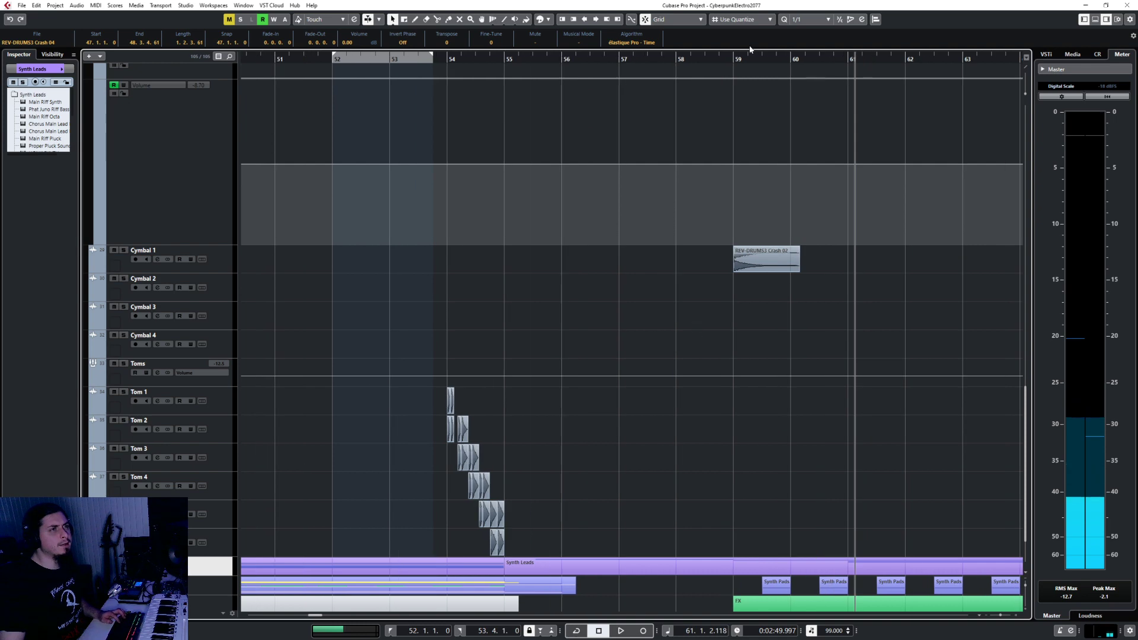
{"action": "left_click", "coordinate": [732, 59]}
{"action": "left_click", "coordinate": [243, 287]}
{"action": "key", "text": "ctrl+v"}
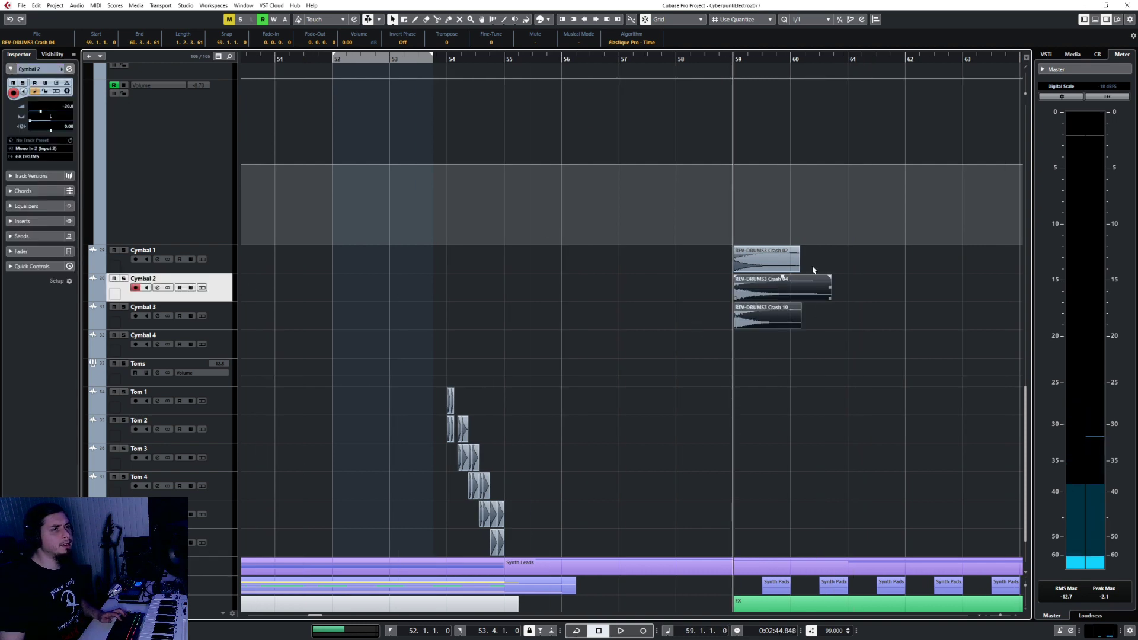
Step: Copy the Cymbal 1 crash from bar 59 to bar 55 on the same track
{"action": "left_click", "coordinate": [768, 261]}
{"action": "left_click", "coordinate": [498, 62]}
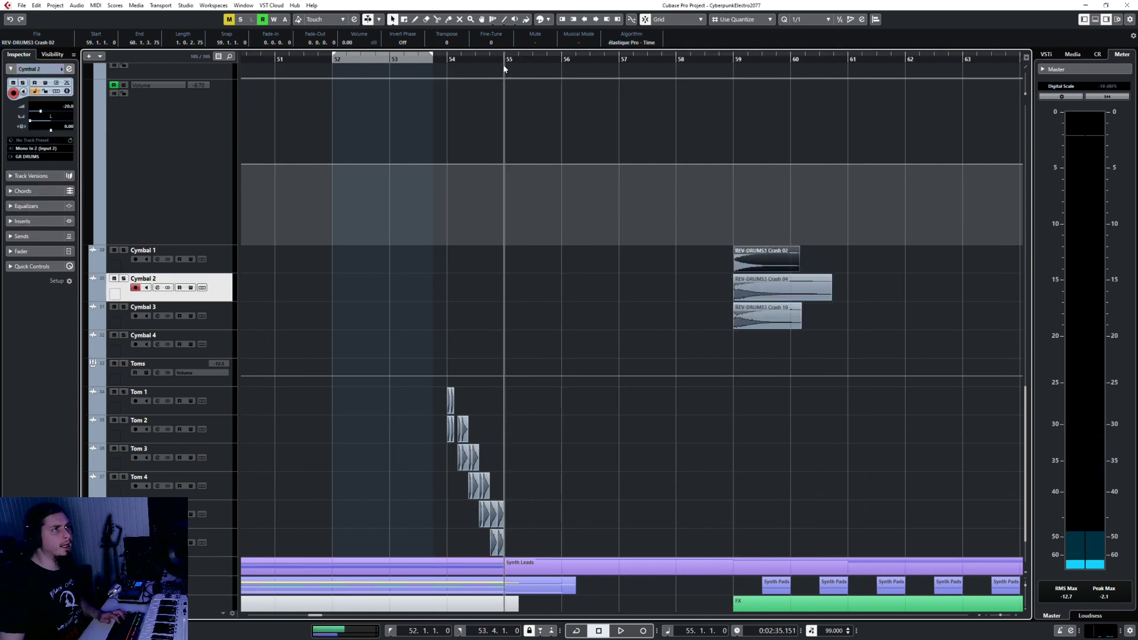
{"action": "left_click", "coordinate": [228, 261]}
{"action": "key", "text": "ctrl+v"}
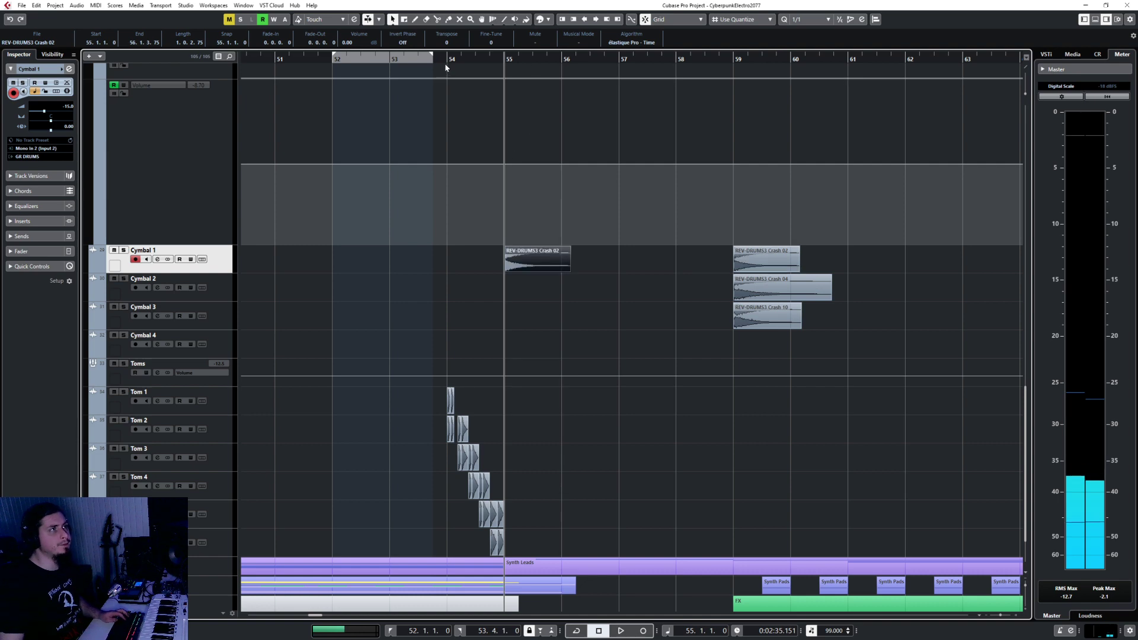
Step: Play the song from bar 54 and check the drum tracks and cymbals through Break 2
{"action": "left_click", "coordinate": [446, 67]}
{"action": "scroll", "coordinate": [474, 389], "scroll_direction": "up", "scroll_amount": 15}
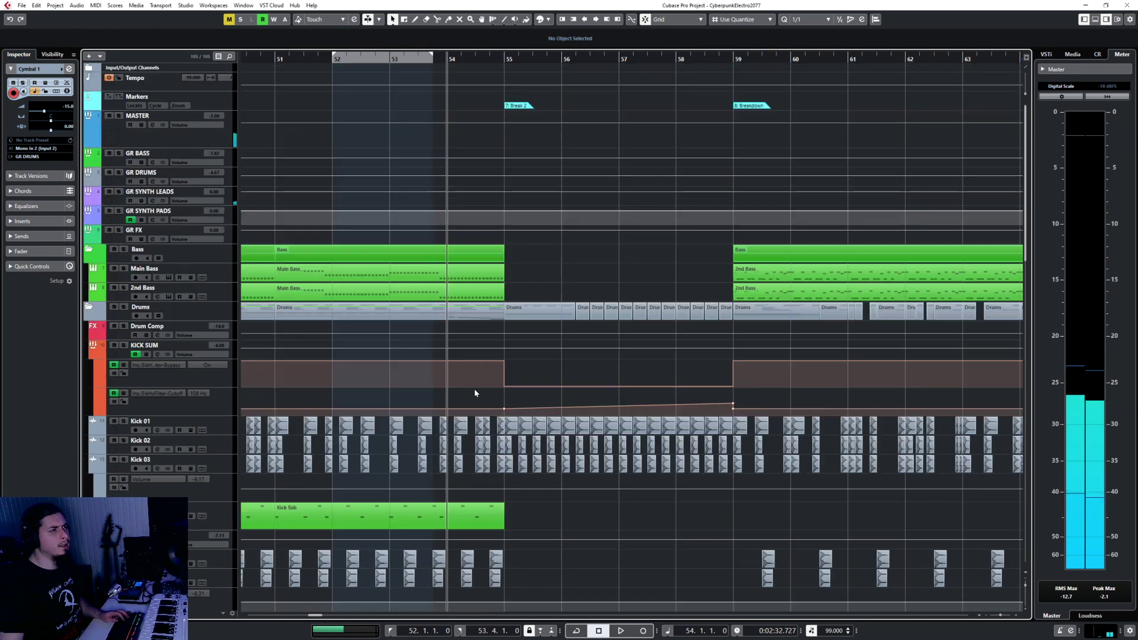
{"action": "key", "text": "space"}
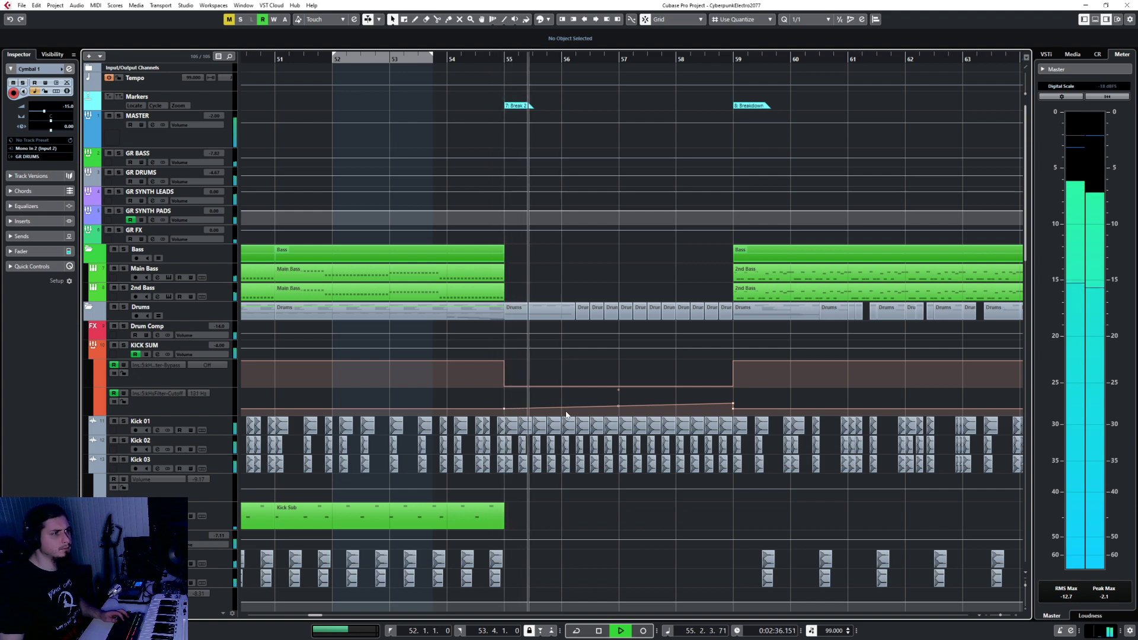
{"action": "scroll", "coordinate": [566, 414], "scroll_direction": "down", "scroll_amount": 8}
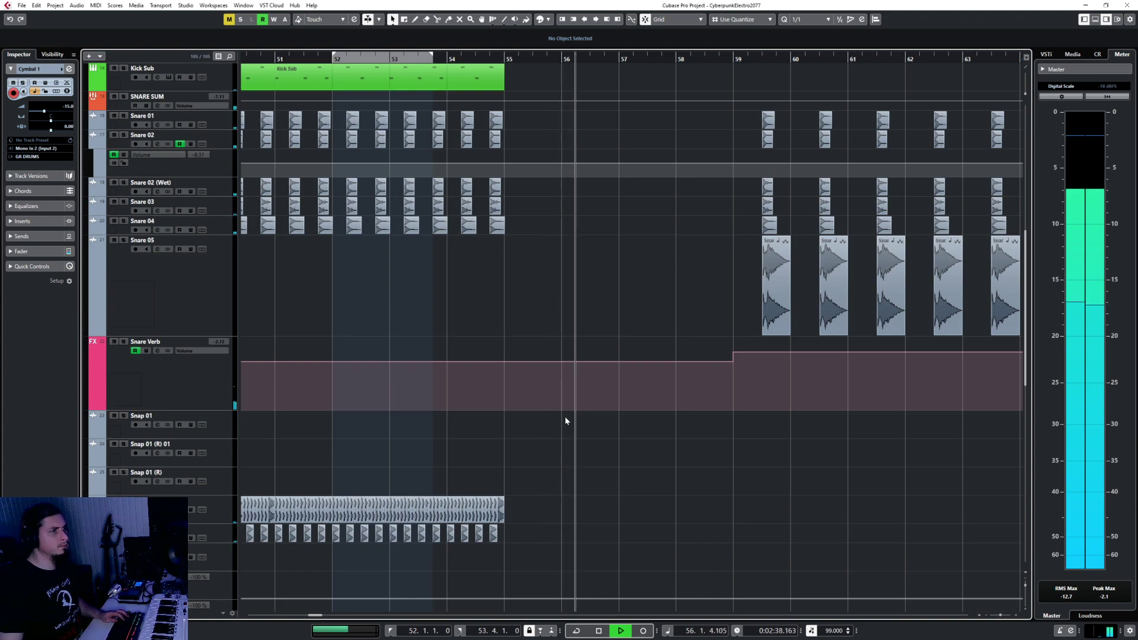
{"action": "scroll", "coordinate": [566, 439], "scroll_direction": "down", "scroll_amount": 8}
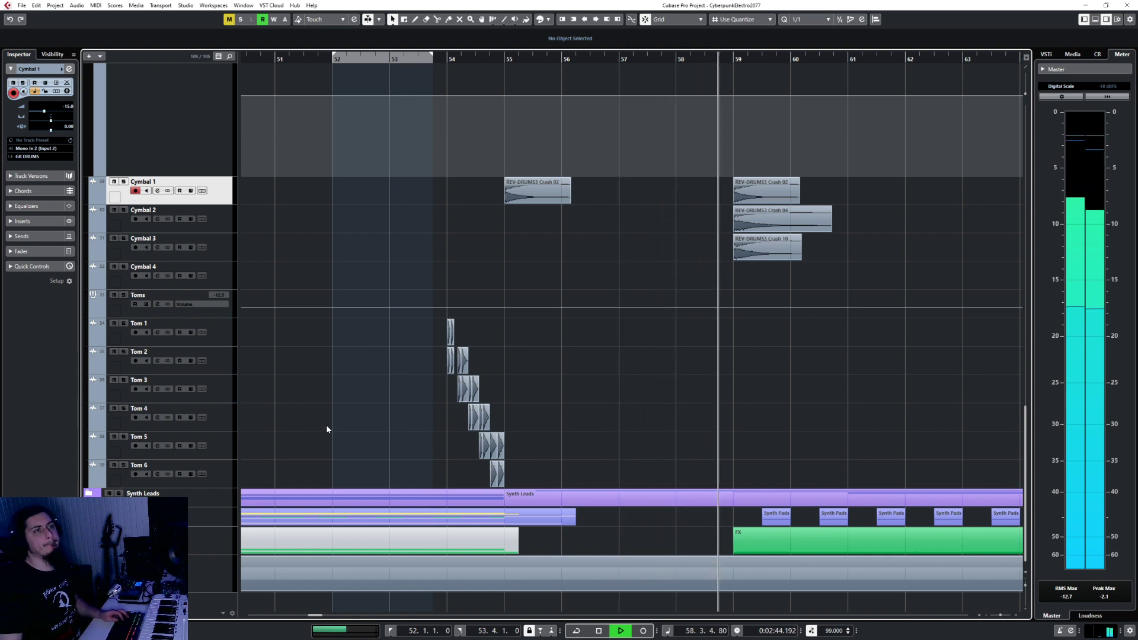
Step: Collapse the Bass folder and show the kick tracks of the Drums folder around bar 64 while the song plays
{"action": "scroll", "coordinate": [327, 429], "scroll_direction": "up", "scroll_amount": 12}
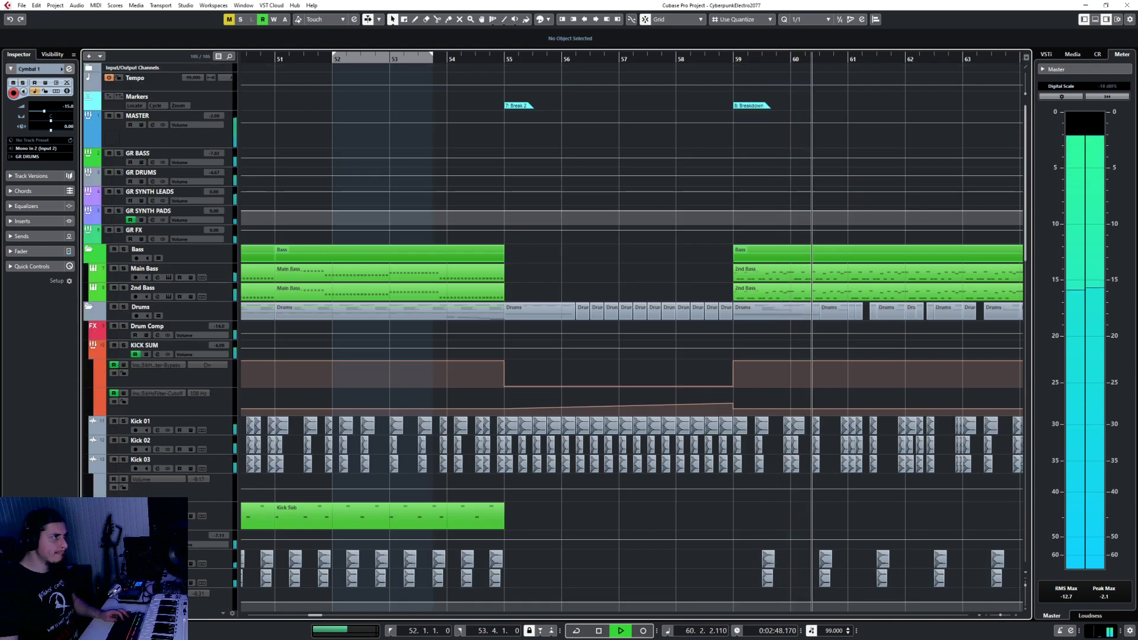
{"action": "left_click", "coordinate": [88, 306]}
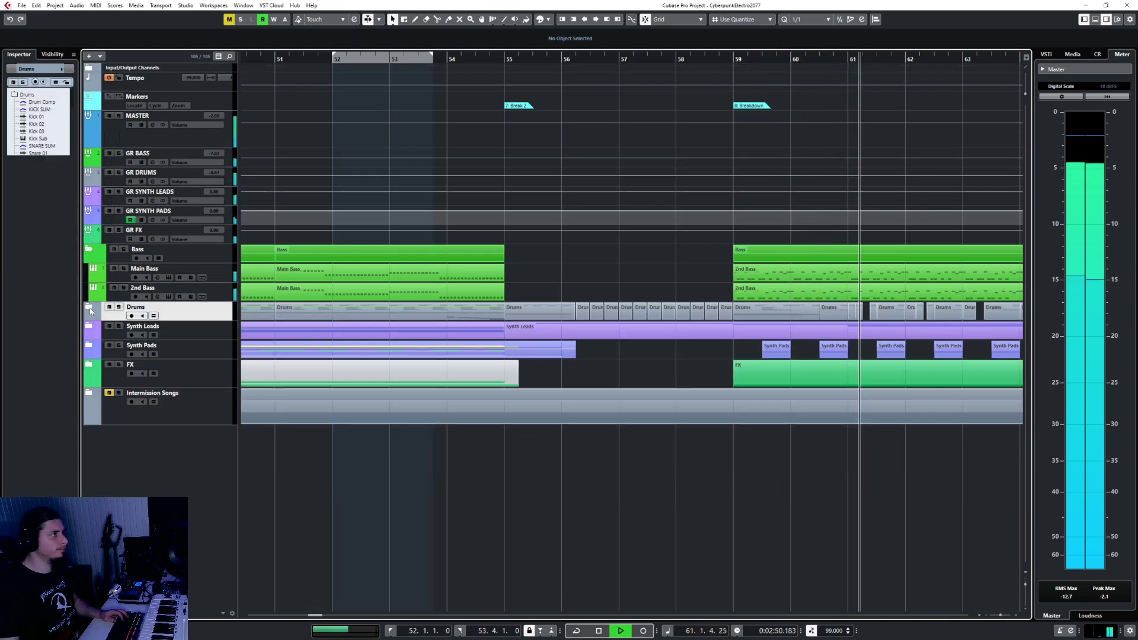
{"action": "left_click", "coordinate": [88, 249]}
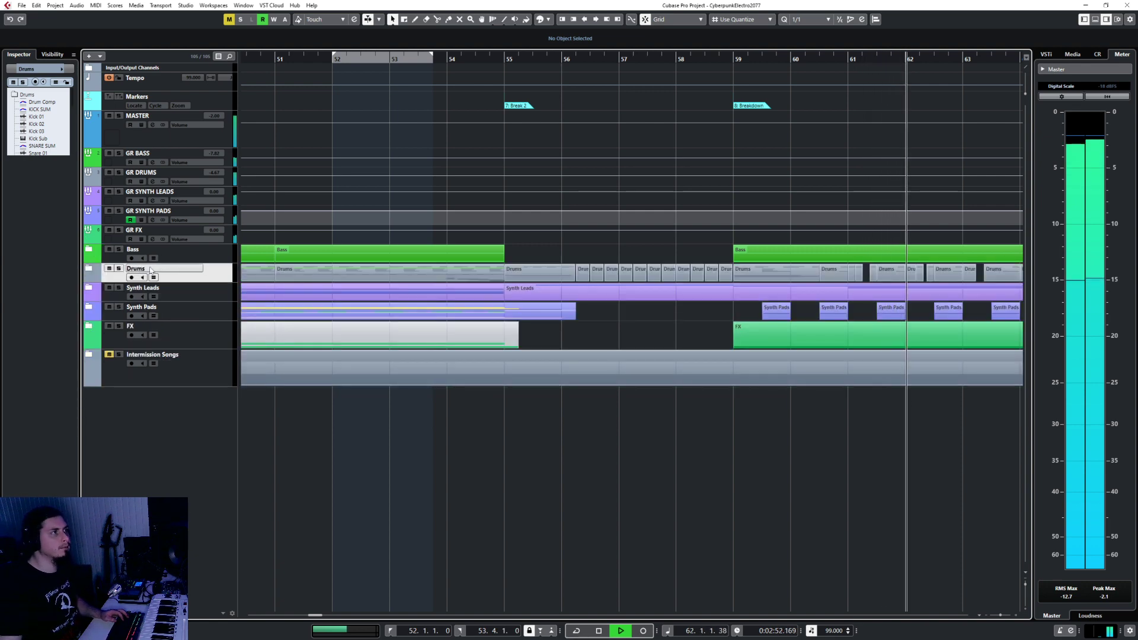
{"action": "left_click", "coordinate": [87, 270]}
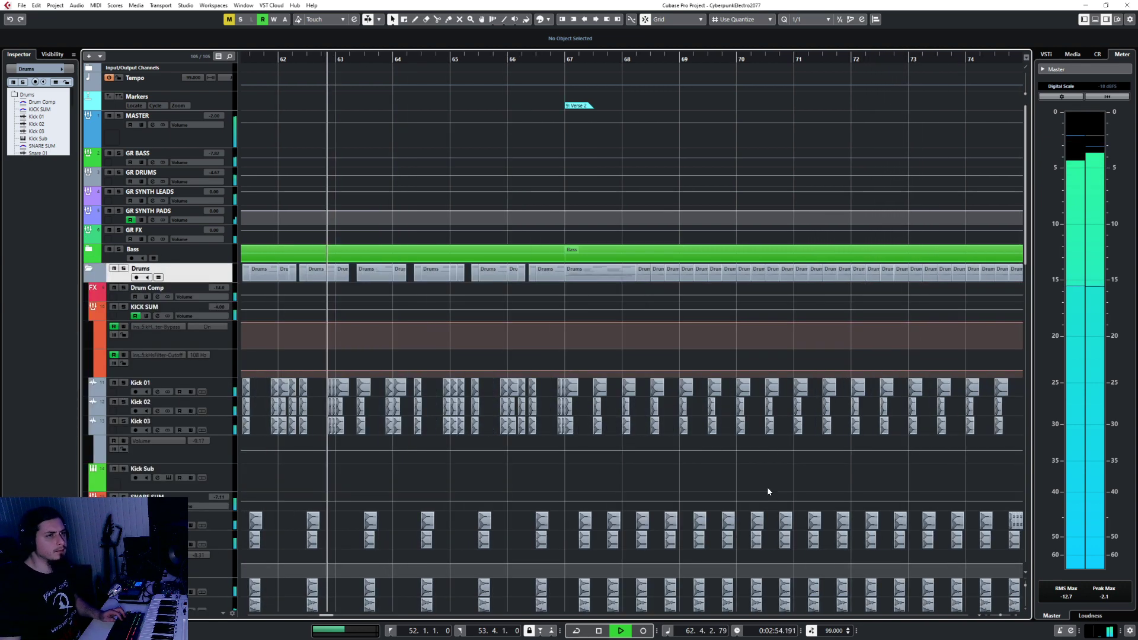
{"action": "scroll", "coordinate": [372, 482], "scroll_direction": "up", "scroll_amount": 4}
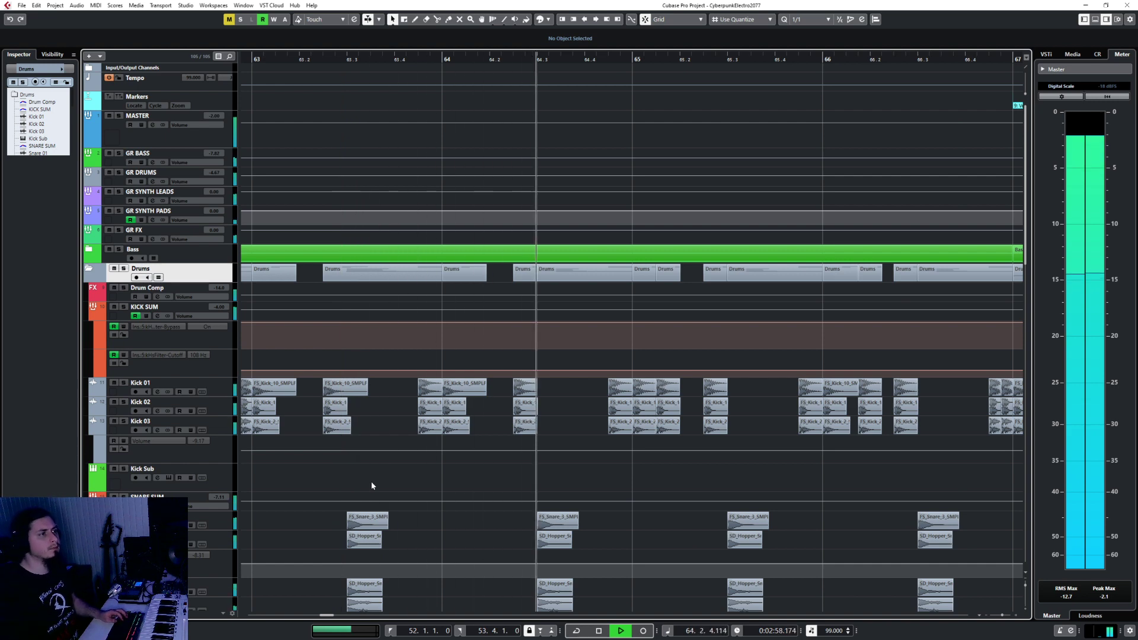
Step: Stop playback, set the quantize value to 1/16 and shorten the Kick 01 hit at 64.2.3 so it ends at 64.2.4
{"action": "key", "text": "space"}
{"action": "left_click", "coordinate": [518, 422]}
{"action": "scroll", "coordinate": [525, 409], "scroll_direction": "up", "scroll_amount": 3}
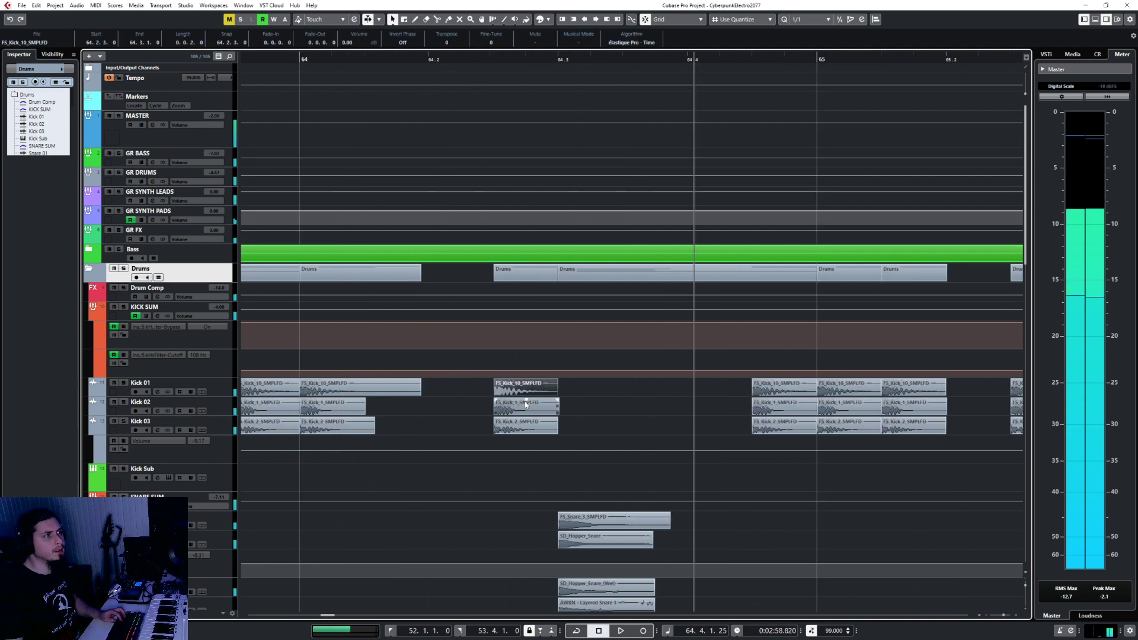
{"action": "left_click", "coordinate": [820, 20]}
{"action": "left_click", "coordinate": [822, 71]}
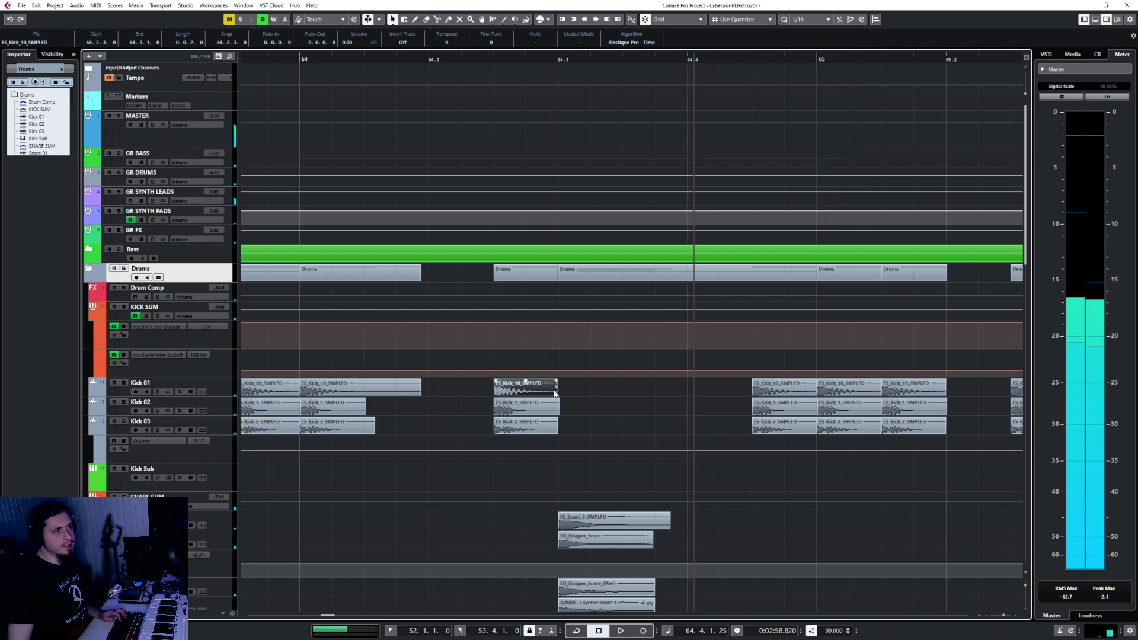
{"action": "left_click_drag", "start_coordinate": [555, 394], "coordinate": [525, 393]}
Step: Set the quantize value to 1/32 and shorten the Kick 02 and Kick 03 hits at 64.2.3 to end at 64.2.4
{"action": "left_click", "coordinate": [550, 412]}
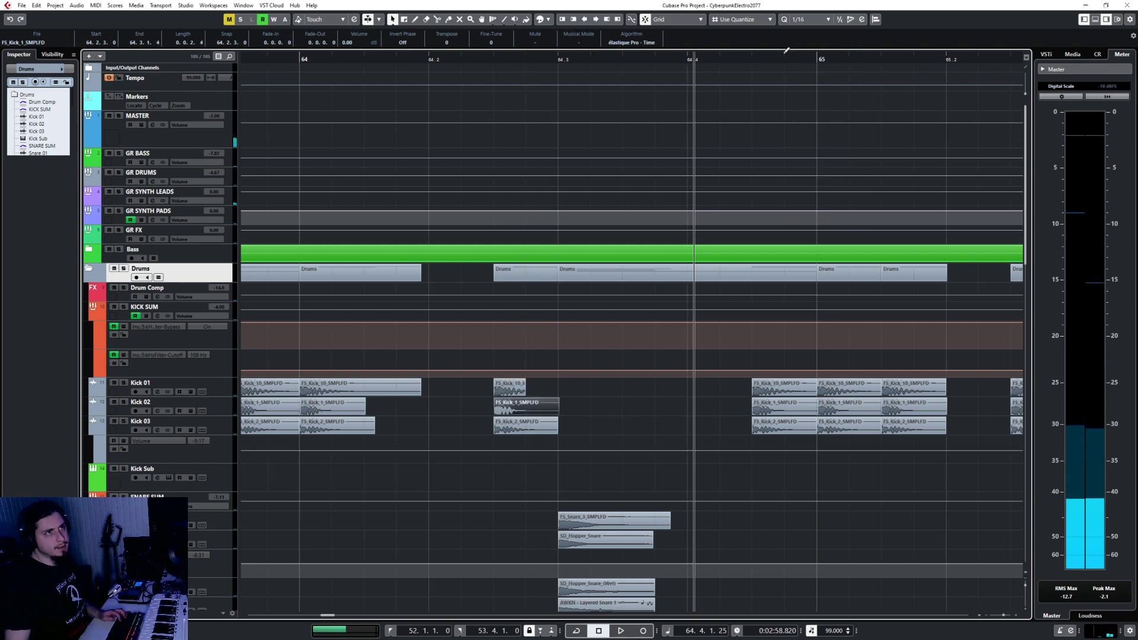
{"action": "left_click", "coordinate": [799, 19]}
{"action": "left_click", "coordinate": [821, 84]}
{"action": "scroll", "coordinate": [555, 413], "scroll_direction": "up", "scroll_amount": 3}
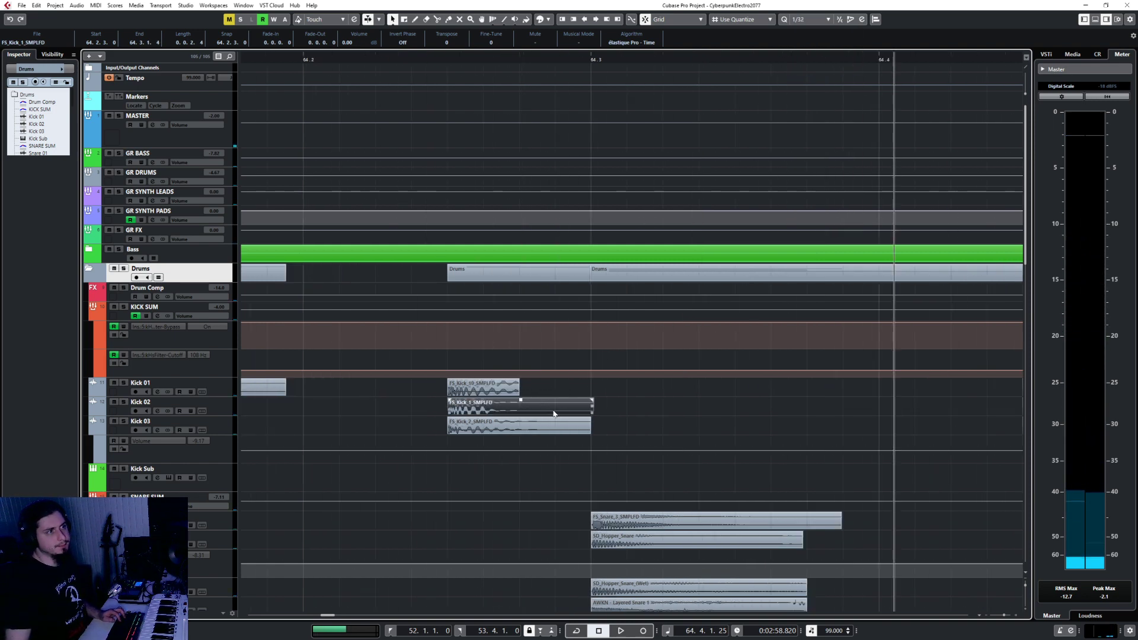
{"action": "left_click_drag", "start_coordinate": [592, 412], "coordinate": [521, 418]}
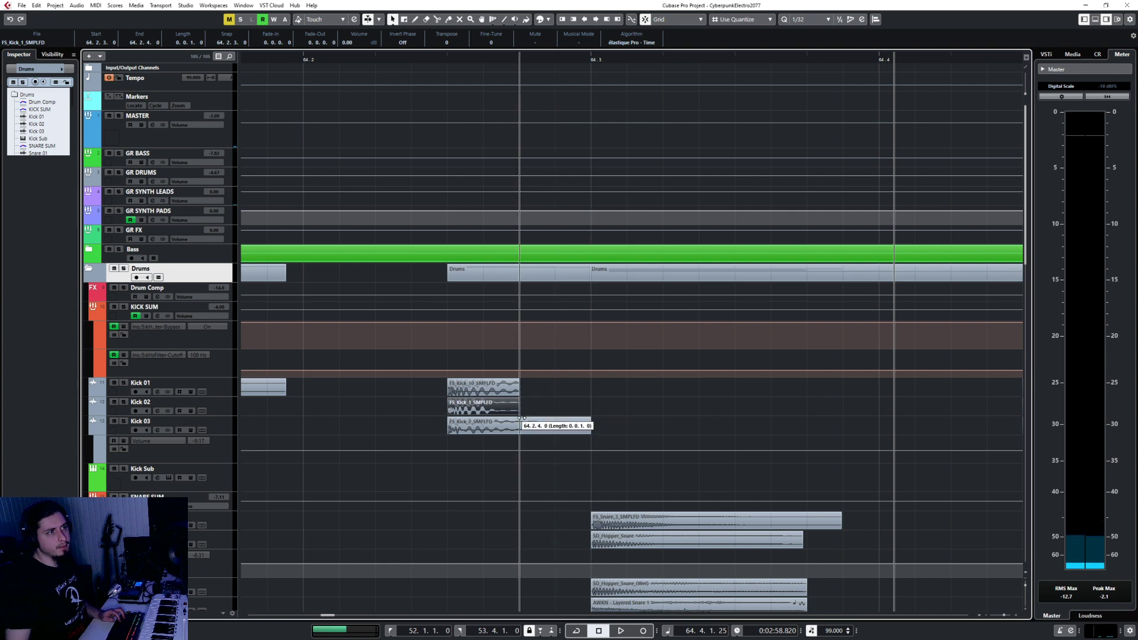
{"action": "left_click", "coordinate": [574, 426]}
{"action": "left_click_drag", "start_coordinate": [588, 432], "coordinate": [520, 432]}
Step: Duplicate the three shortened kick hits to 64.2.4 on the Kick 01, Kick 02 and Kick 03 tracks
{"action": "left_click", "coordinate": [521, 59]}
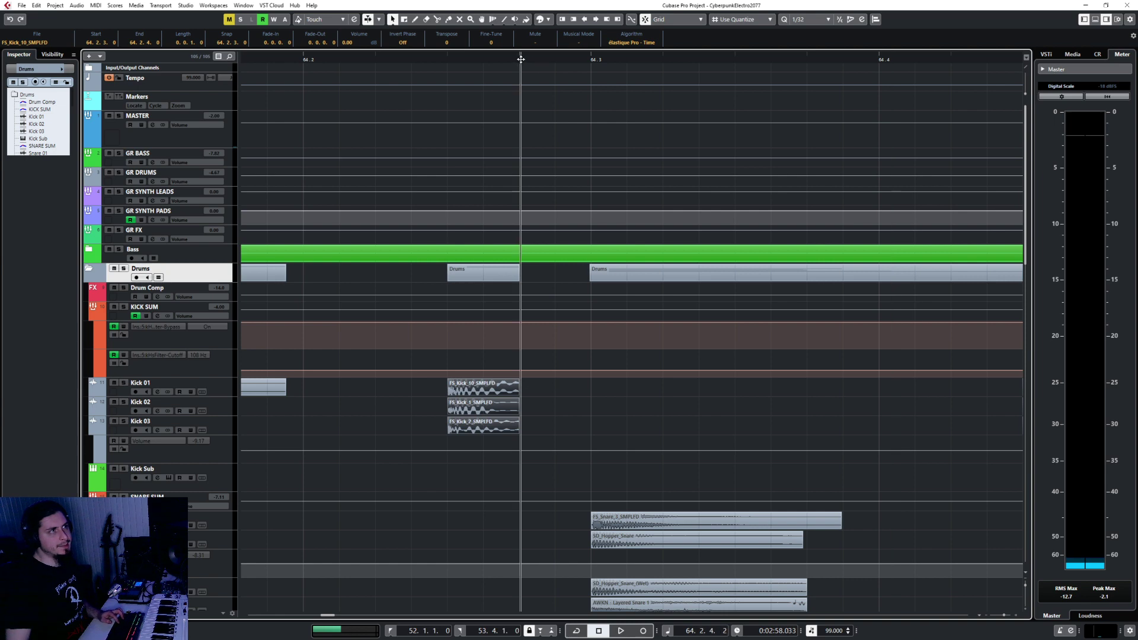
{"action": "left_click", "coordinate": [226, 384]}
{"action": "key", "text": "ctrl+d"}
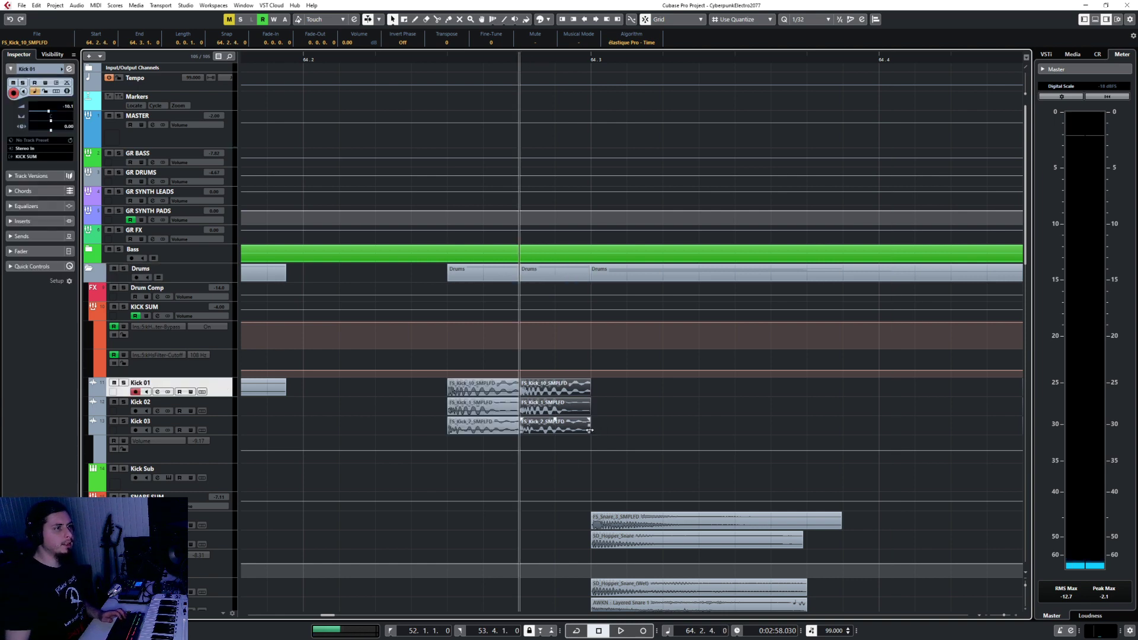
Step: Trim the three copied kick hits to end at 64.2.4.60 and duplicate them from there up to 64.3
{"action": "left_click_drag", "start_coordinate": [590, 431], "coordinate": [555, 431]}
{"action": "left_click", "coordinate": [564, 60]}
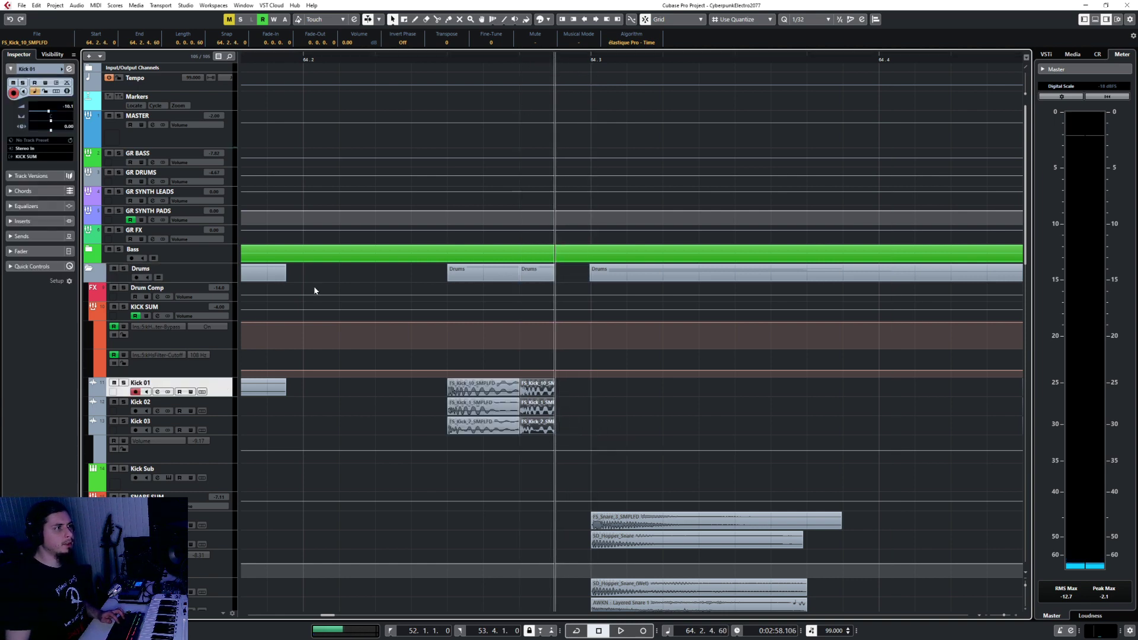
{"action": "key", "text": "ctrl+d"}
{"action": "left_click", "coordinate": [548, 386]}
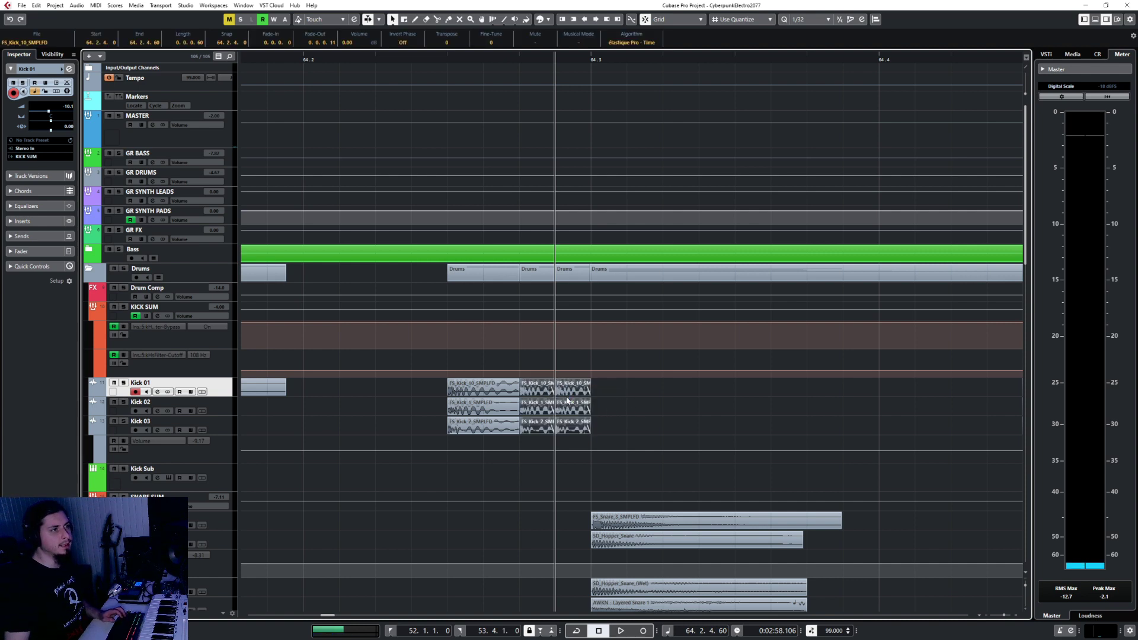
Step: Set the quantize value to 1/1 and play the song from 64.1.4.60 into Verse 2 to check the kick roll
{"action": "key", "text": "g"}
{"action": "key", "text": "g"}
{"action": "key", "text": "g"}
{"action": "left_click", "coordinate": [480, 58]}
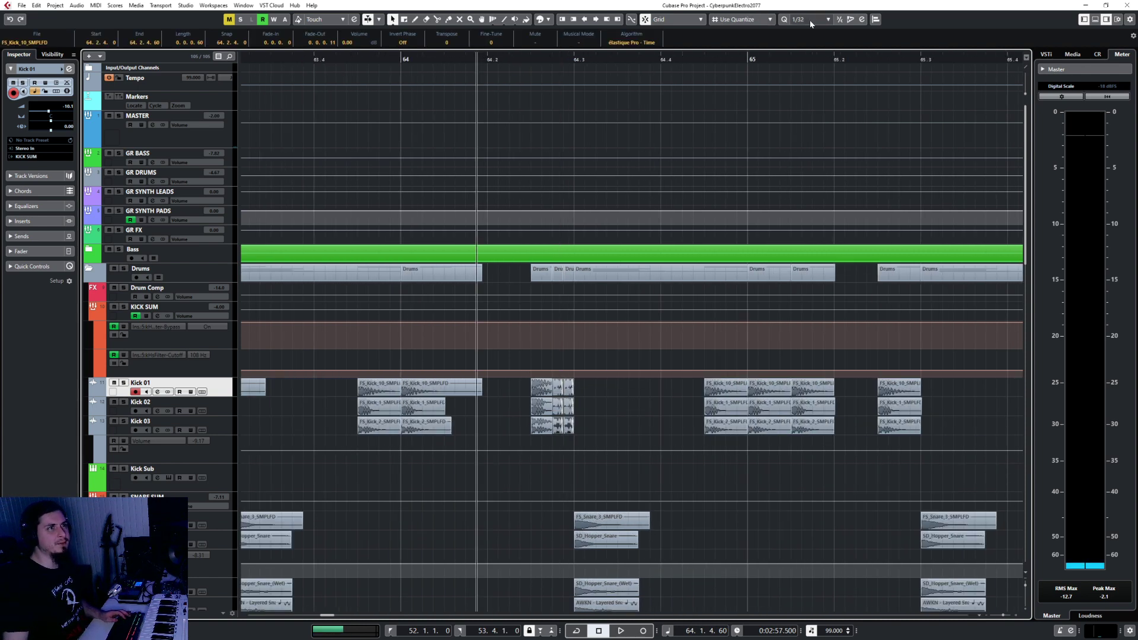
{"action": "left_click", "coordinate": [811, 23]}
{"action": "left_click", "coordinate": [812, 31]}
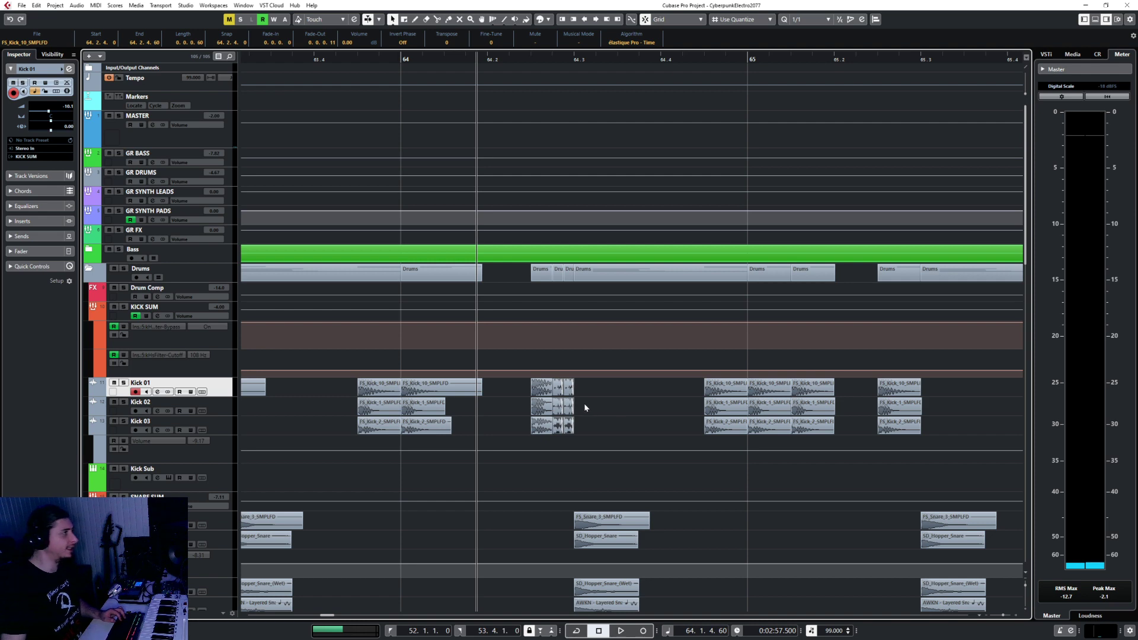
{"action": "scroll", "coordinate": [577, 402], "scroll_direction": "down", "scroll_amount": 1}
{"action": "key", "text": "space"}
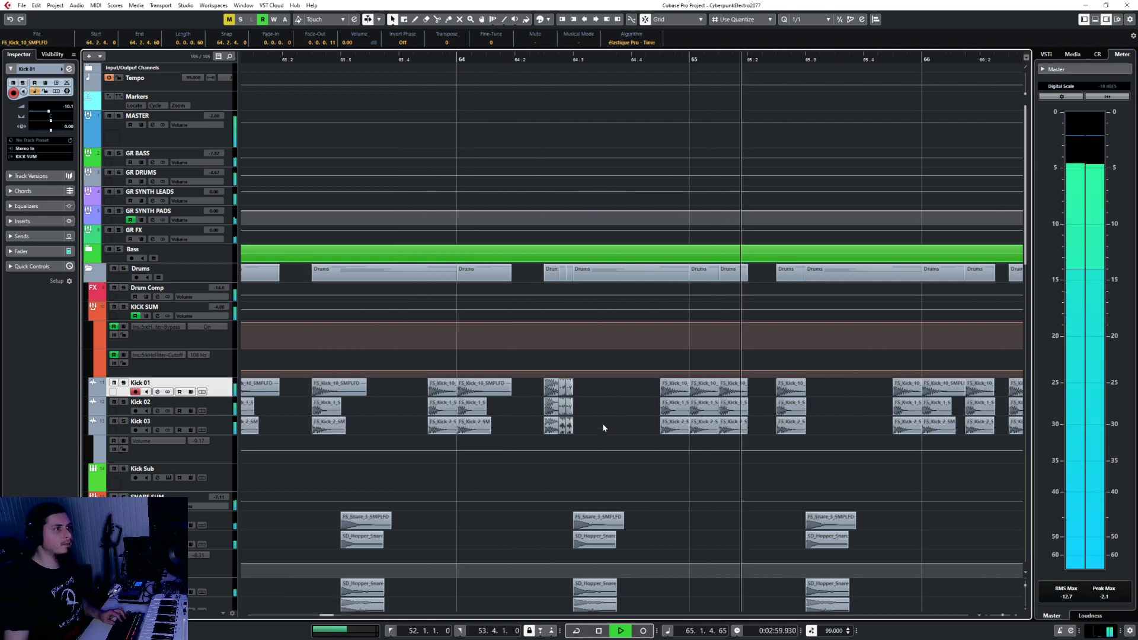
{"action": "scroll", "coordinate": [603, 418], "scroll_direction": "down", "scroll_amount": 2}
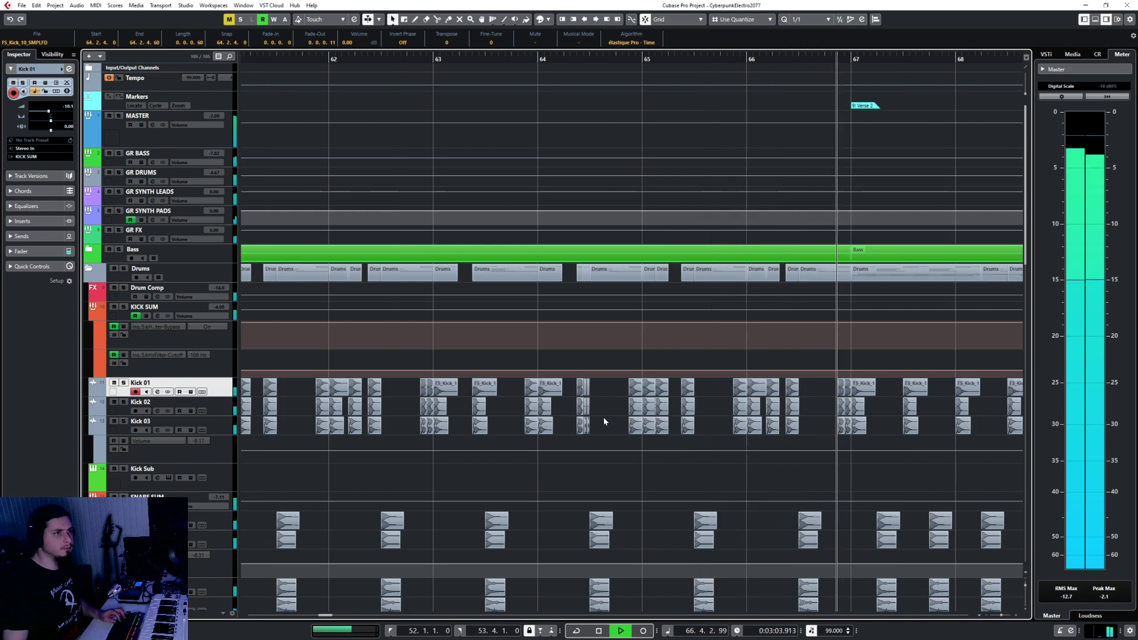
{"action": "scroll", "coordinate": [863, 406], "scroll_direction": "up", "scroll_amount": 2}
{"action": "scroll", "coordinate": [863, 407], "scroll_direction": "up", "scroll_amount": 2}
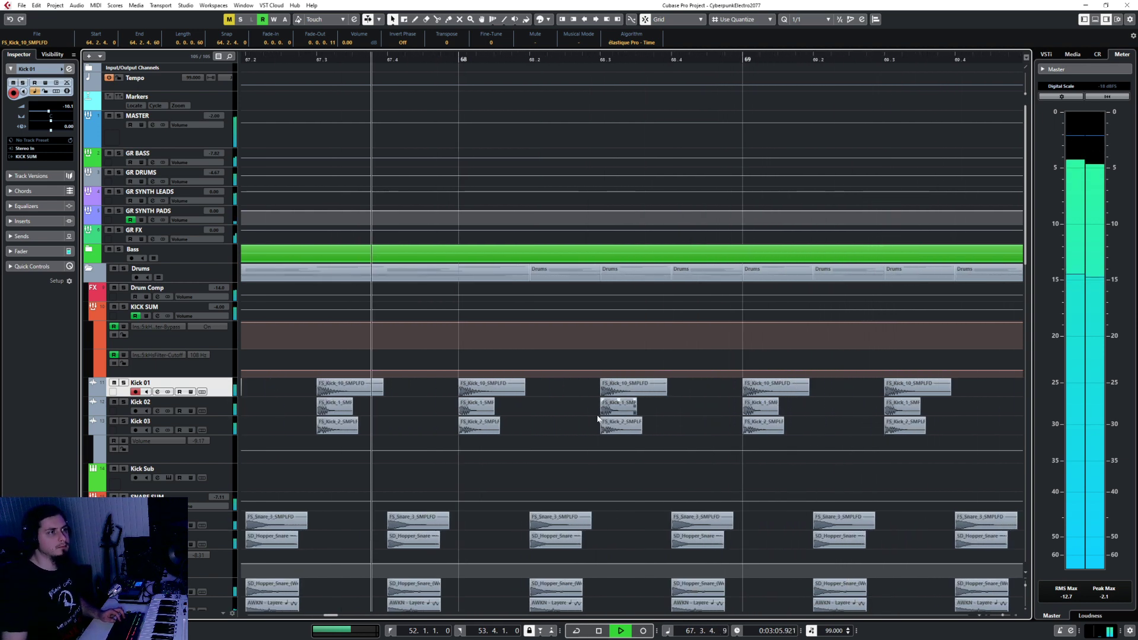
Step: Stop playback and delete the kick hits between 66.4.3 and bar 67 on all three kick tracks
{"action": "scroll", "coordinate": [531, 429], "scroll_direction": "left", "scroll_amount": 4}
{"action": "key", "text": "space"}
{"action": "left_click_drag", "start_coordinate": [444, 391], "coordinate": [478, 422]}
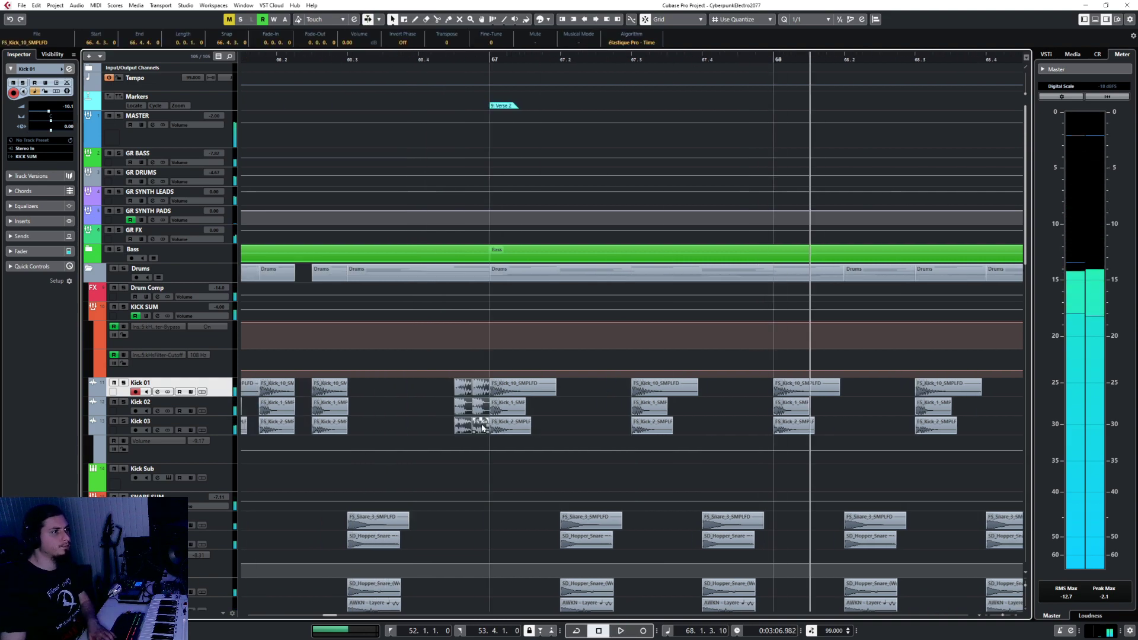
{"action": "key", "text": "Delete"}
Step: Locate the tom fill leading into bar 55 on the tom tracks and set the quantize value to 1/16
{"action": "scroll", "coordinate": [449, 454], "scroll_direction": "down", "scroll_amount": 3}
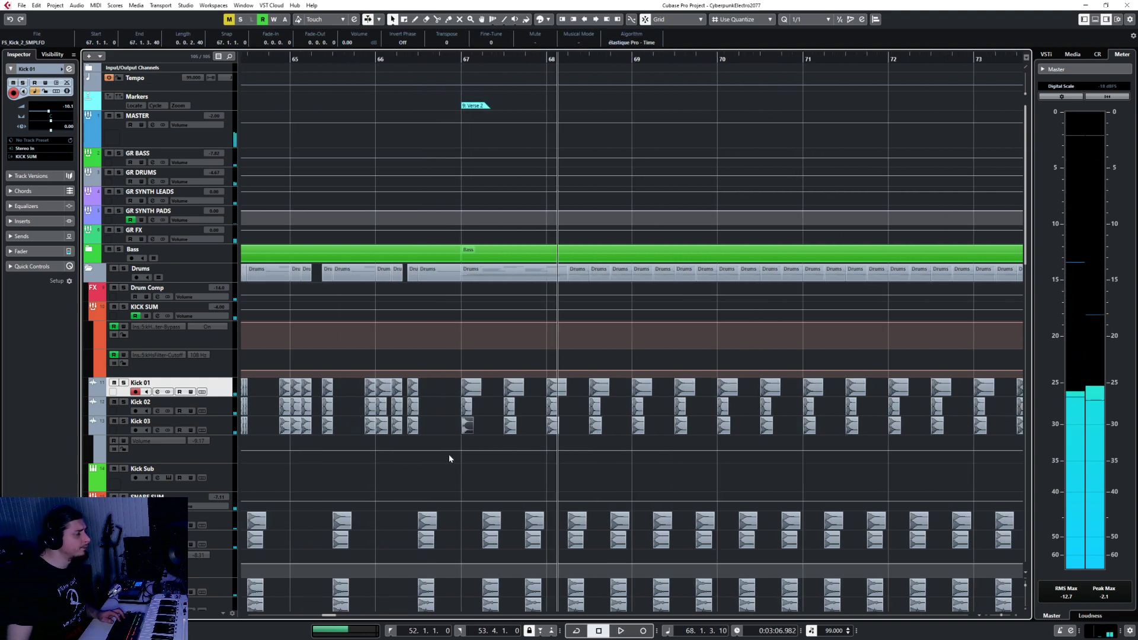
{"action": "scroll", "coordinate": [438, 417], "scroll_direction": "down", "scroll_amount": 8}
{"action": "scroll", "coordinate": [439, 417], "scroll_direction": "up", "scroll_amount": 6}
{"action": "scroll", "coordinate": [446, 374], "scroll_direction": "down", "scroll_amount": 5}
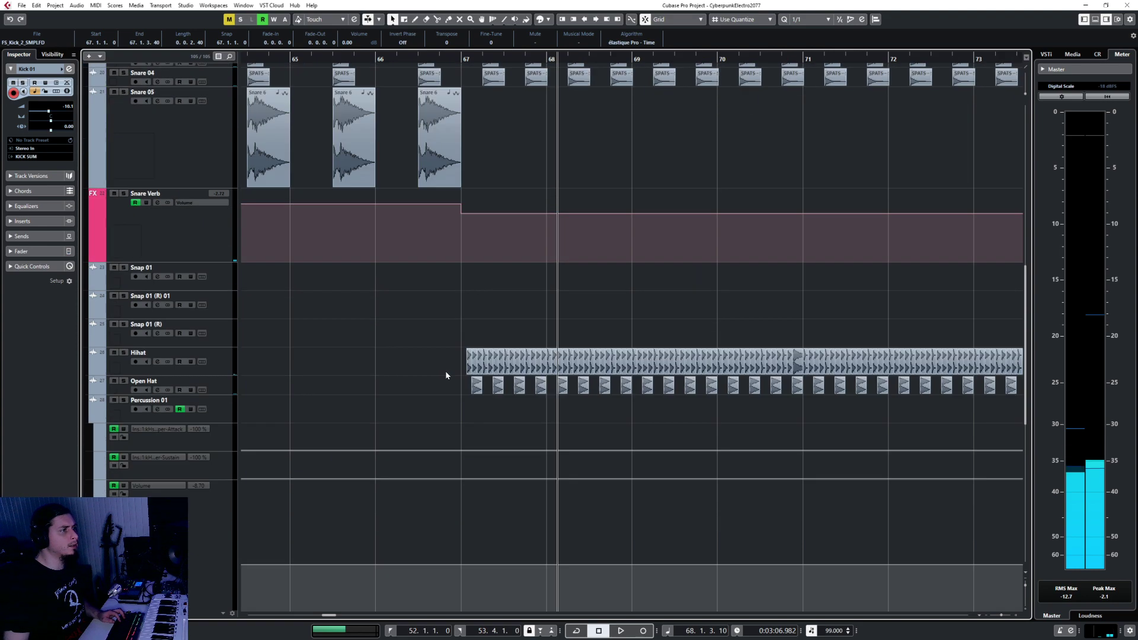
{"action": "scroll", "coordinate": [458, 361], "scroll_direction": "down", "scroll_amount": 6}
{"action": "scroll", "coordinate": [460, 348], "scroll_direction": "down", "scroll_amount": 1}
{"action": "scroll", "coordinate": [460, 359], "scroll_direction": "left", "scroll_amount": 8}
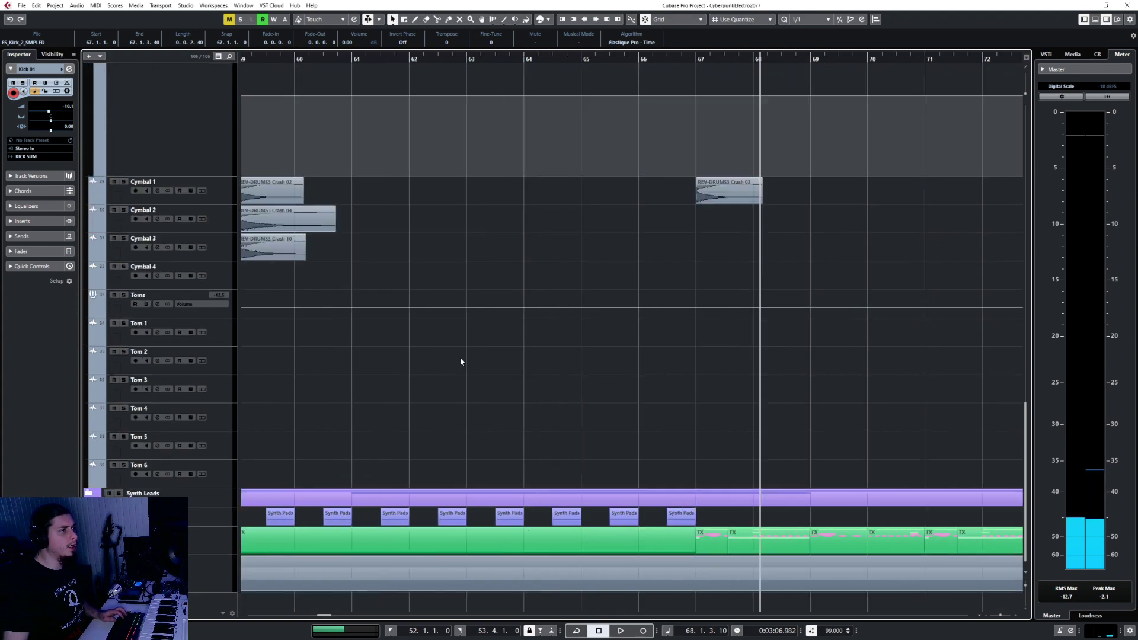
{"action": "scroll", "coordinate": [450, 415], "scroll_direction": "up", "scroll_amount": 3}
{"action": "scroll", "coordinate": [306, 472], "scroll_direction": "up", "scroll_amount": 2}
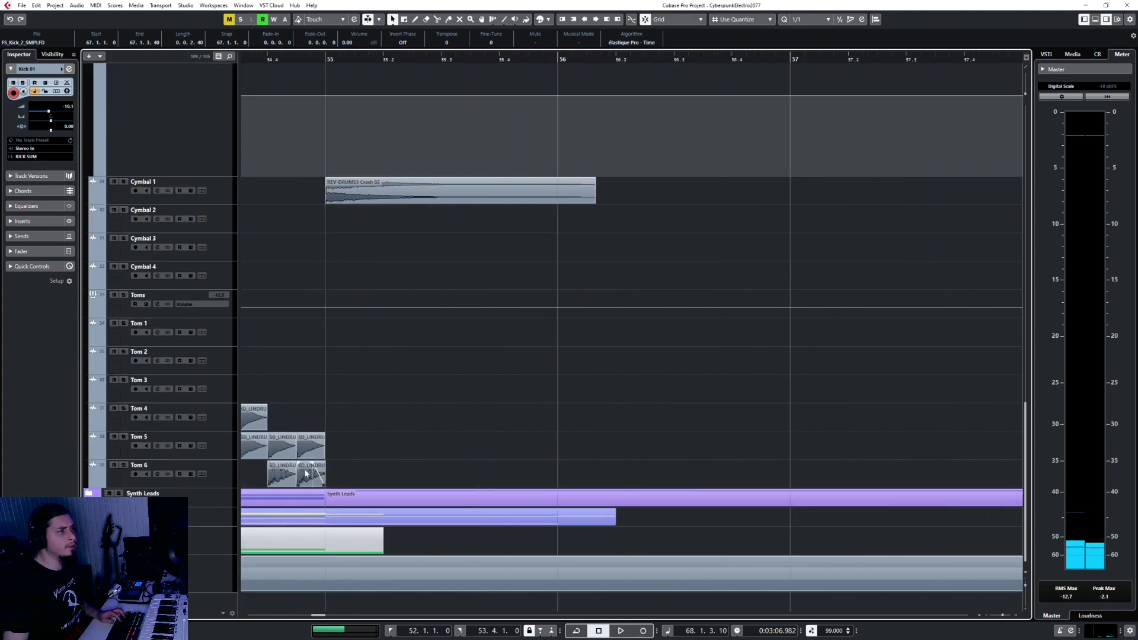
{"action": "left_click", "coordinate": [809, 19]}
{"action": "left_click", "coordinate": [823, 71]}
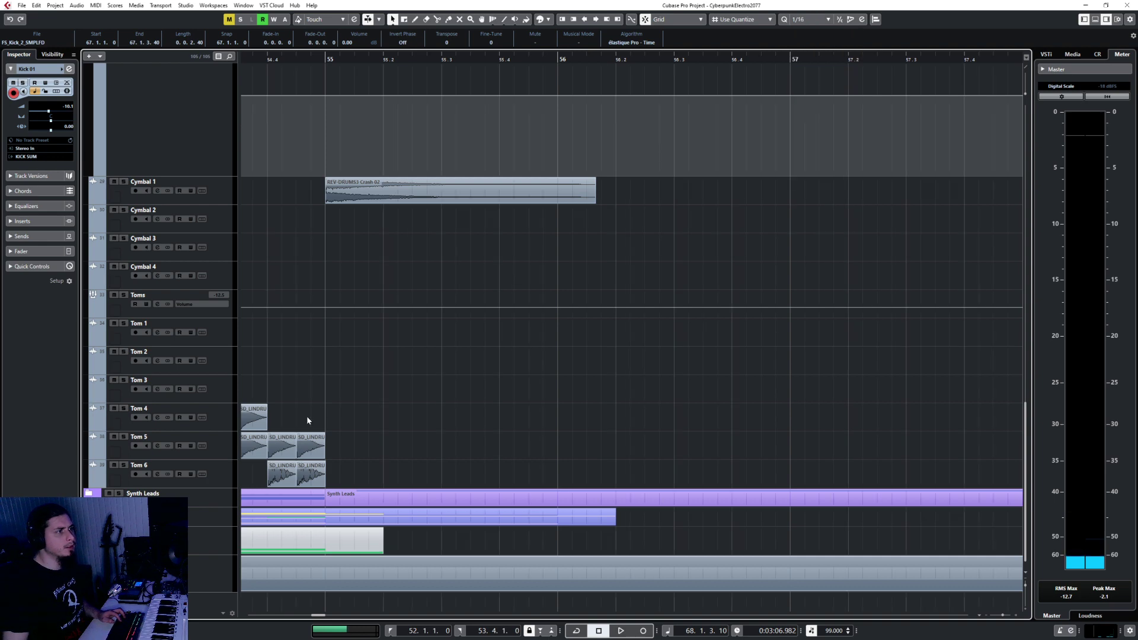
Step: Copy the last two Tom 5 and Tom 6 hits before bar 55 and paste them at 66.4.1 on the same tracks
{"action": "left_click_drag", "start_coordinate": [267, 485], "coordinate": [280, 485]}
{"action": "left_click", "coordinate": [215, 451]}
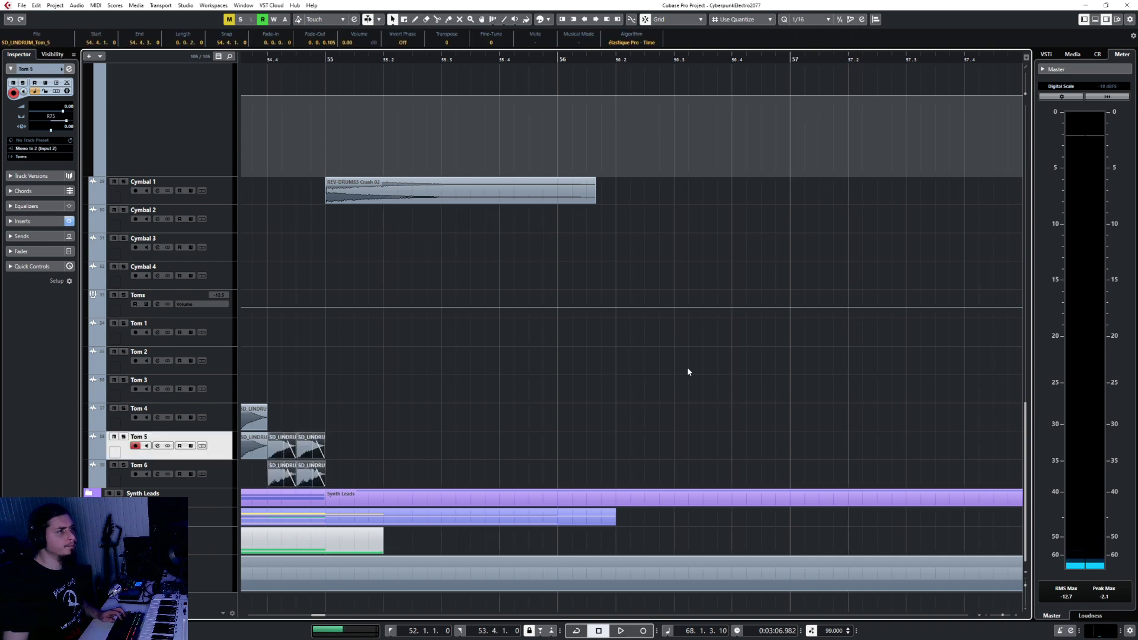
{"action": "scroll", "coordinate": [688, 368], "scroll_direction": "right", "scroll_amount": 15}
{"action": "scroll", "coordinate": [645, 401], "scroll_direction": "right", "scroll_amount": 12}
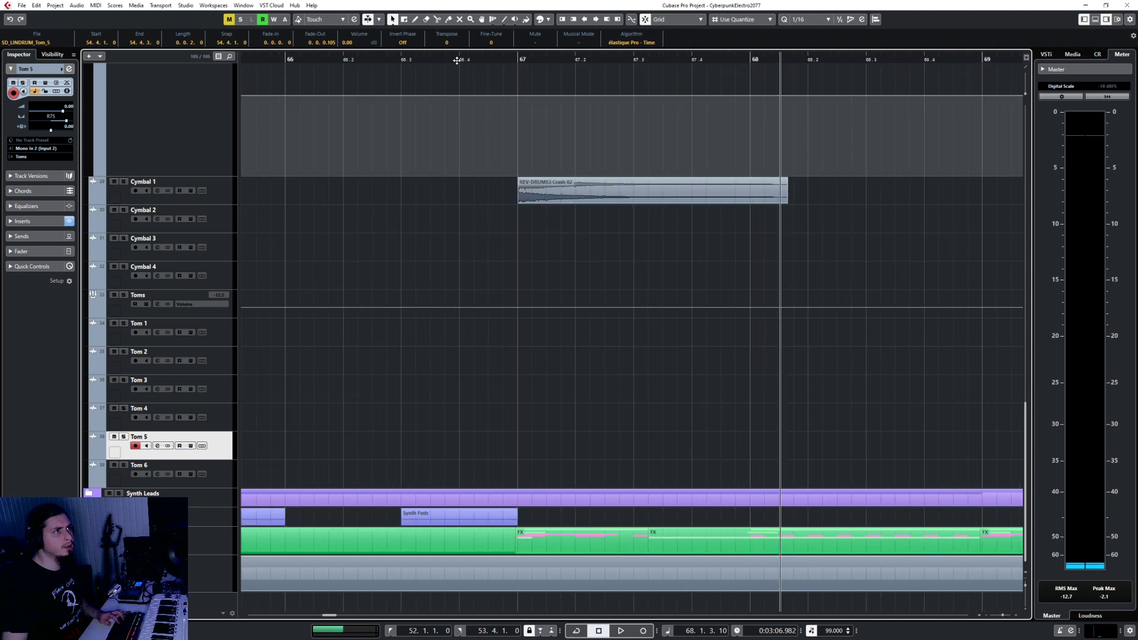
{"action": "left_click", "coordinate": [458, 60]}
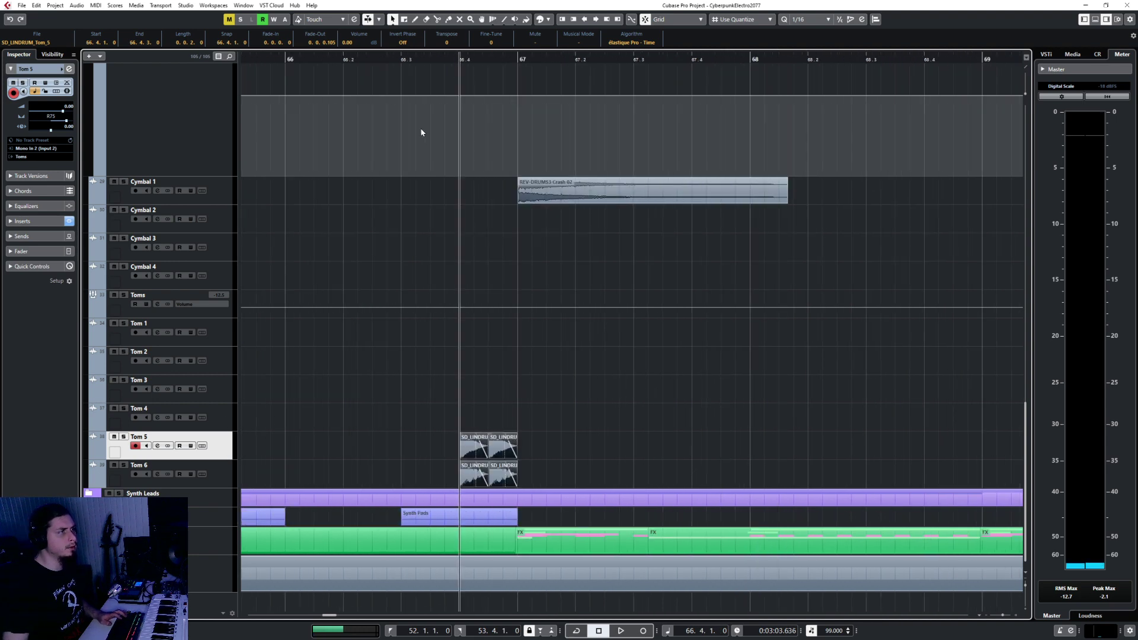
Step: Play back the pasted tom hits leading into bar 67
{"action": "key", "text": "space"}
{"action": "left_click", "coordinate": [557, 421]}
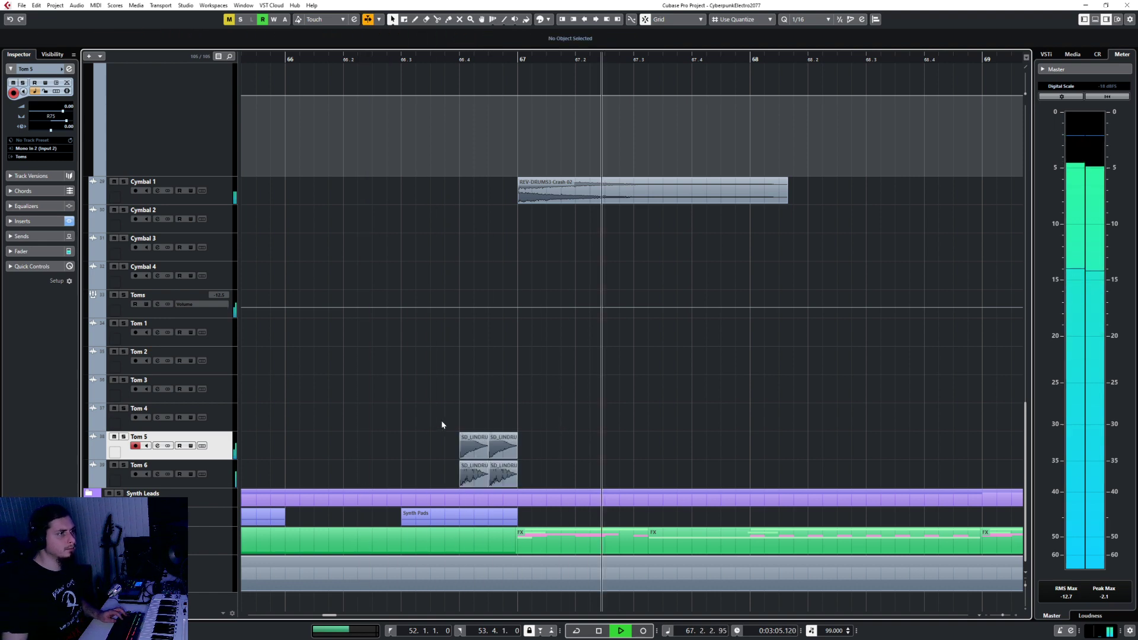
{"action": "scroll", "coordinate": [442, 424], "scroll_direction": "up", "scroll_amount": 2}
{"action": "key", "text": "space"}
Step: Delete the first Tom 6 hit and the second Tom 5 hit in the fill before bar 67
{"action": "left_click", "coordinate": [523, 468]}
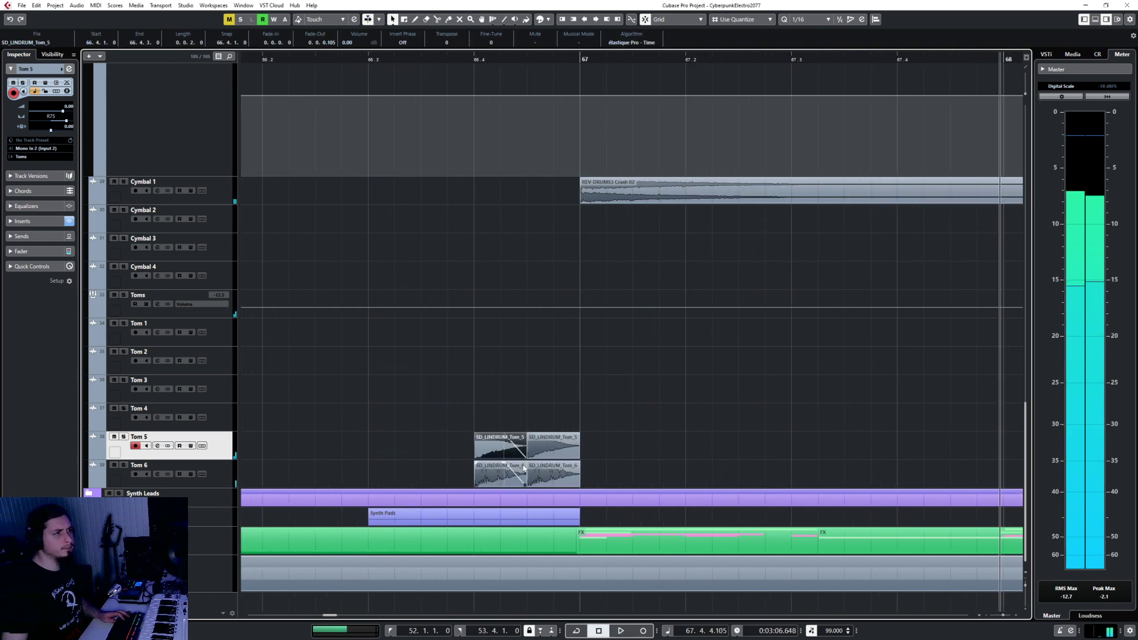
{"action": "left_click", "coordinate": [524, 467]}
{"action": "key", "text": "Delete"}
{"action": "left_click", "coordinate": [545, 452]}
{"action": "key", "text": "Delete"}
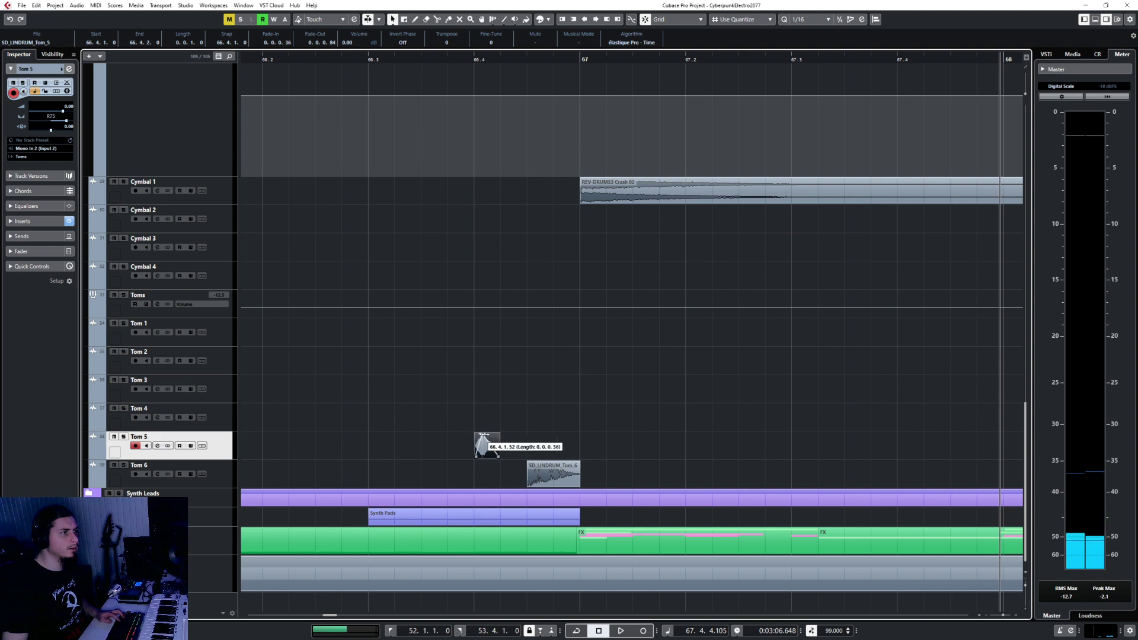
Step: Shorten the Tom 5 hit to end at 66.4.2, tighten its fade-out, and paste a copy at 66.4.2
{"action": "scroll", "coordinate": [486, 443], "scroll_direction": "up", "scroll_amount": 6, "text": "ctrl"}
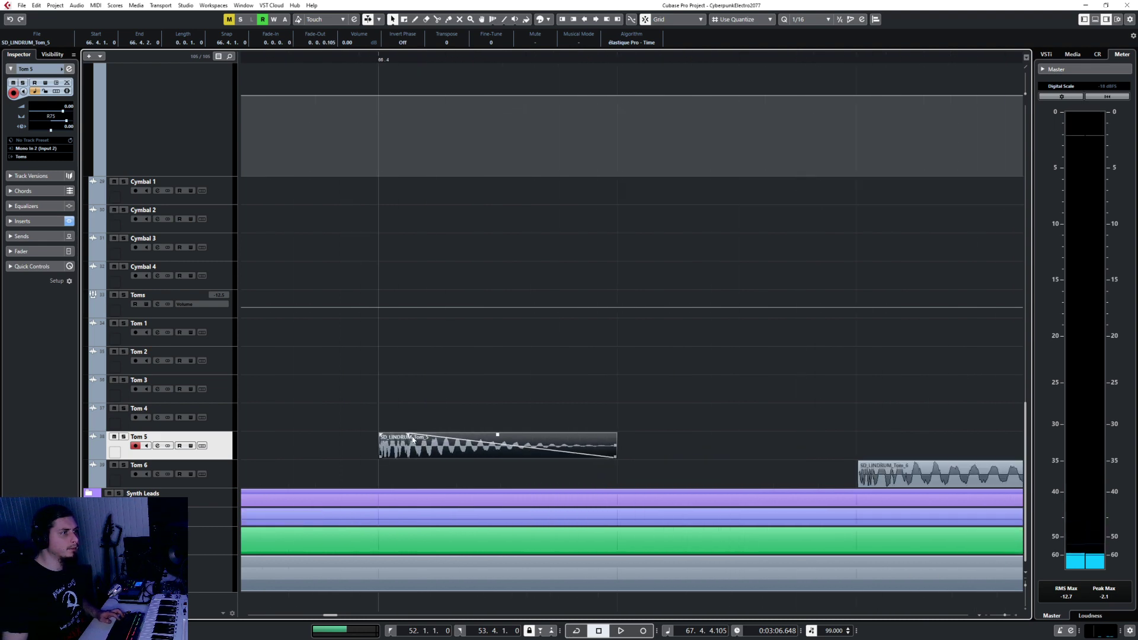
{"action": "scroll", "coordinate": [549, 447], "scroll_direction": "down", "scroll_amount": 3}
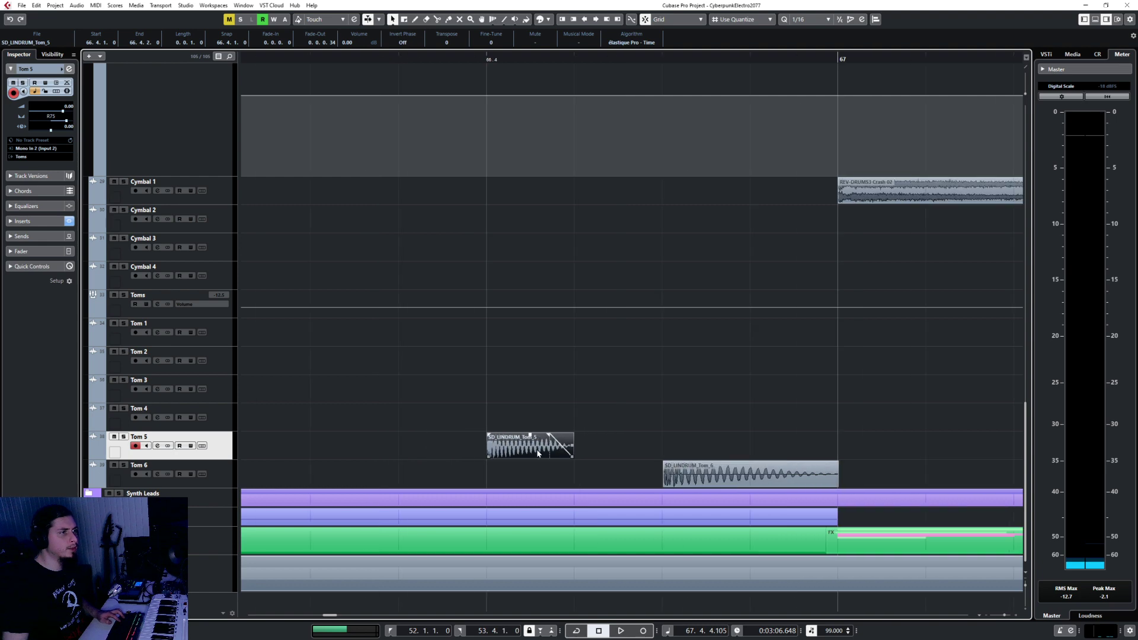
{"action": "left_click", "coordinate": [566, 55]}
{"action": "key", "text": "ctrl+d"}
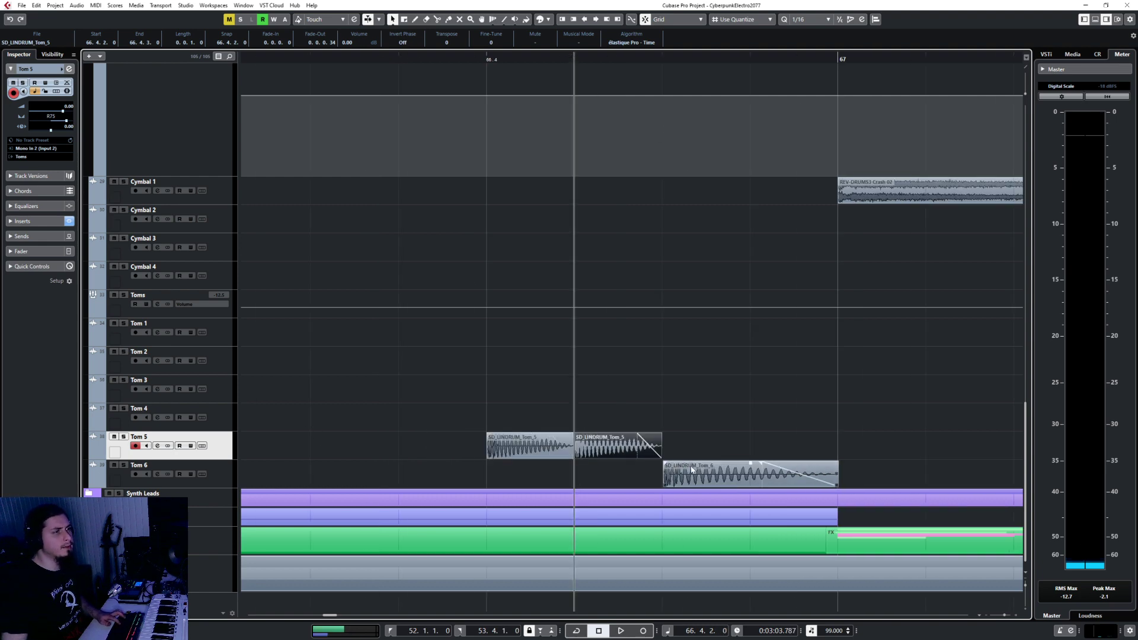
Step: Shorten the Tom 6 hit and its fade-out so it ends at 66.4.4, and paste a copy at 66.4.4
{"action": "left_click", "coordinate": [691, 473]}
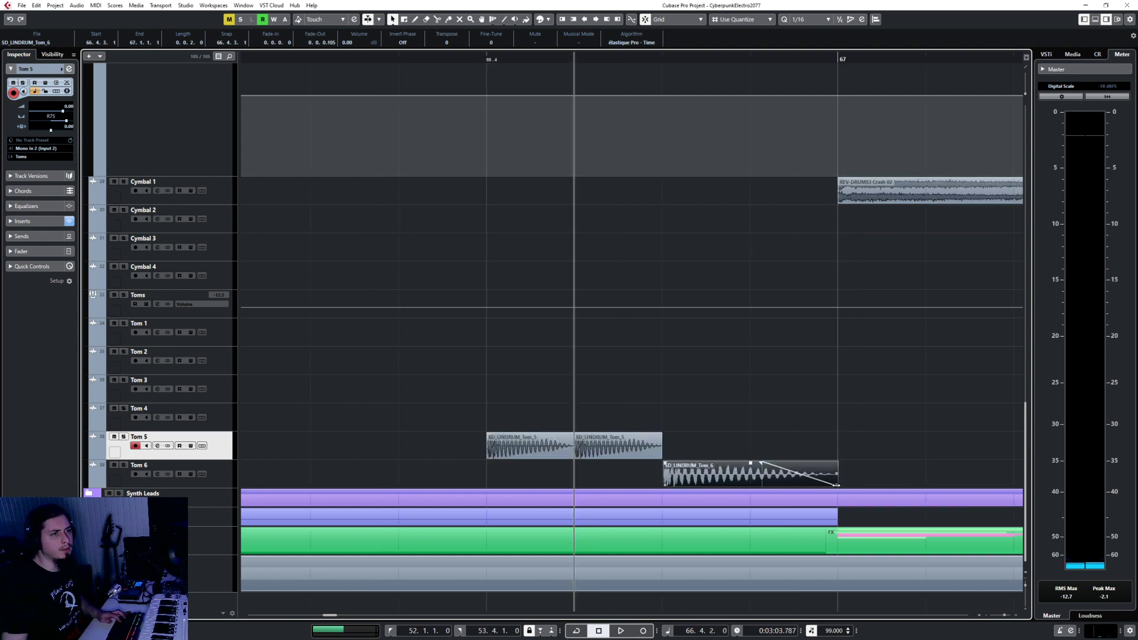
{"action": "left_click_drag", "start_coordinate": [836, 485], "coordinate": [749, 485]}
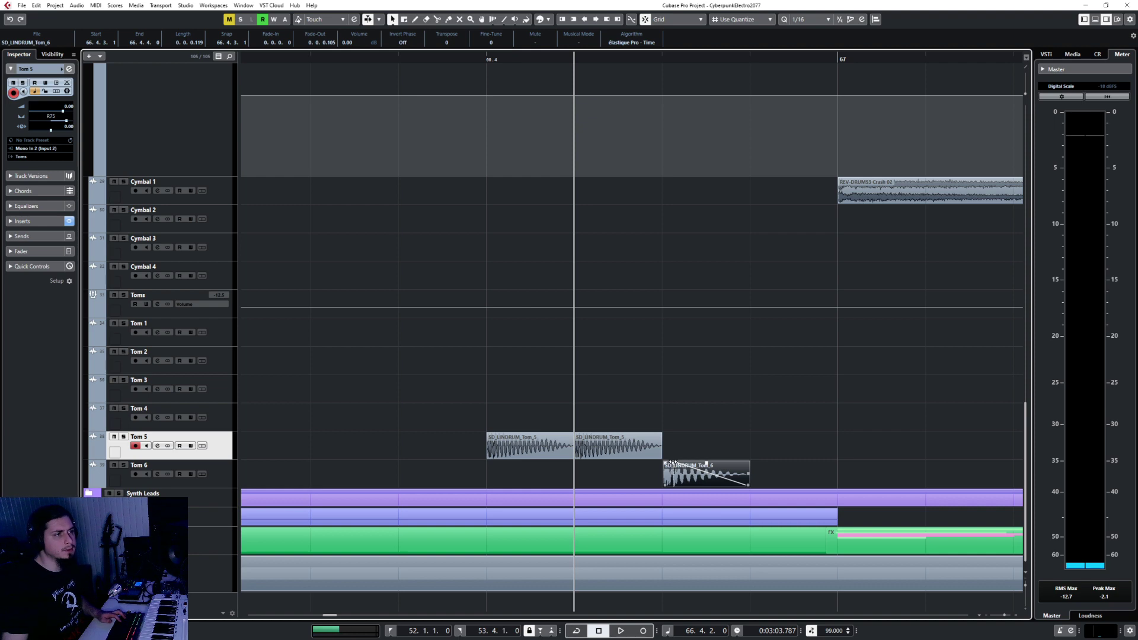
{"action": "left_click", "coordinate": [762, 59]}
{"action": "left_click", "coordinate": [223, 469]}
{"action": "key", "text": "ctrl+v"}
Step: Play back the four-hit tom fill and its transition into bar 67
{"action": "scroll", "coordinate": [536, 366], "scroll_direction": "down", "scroll_amount": 4}
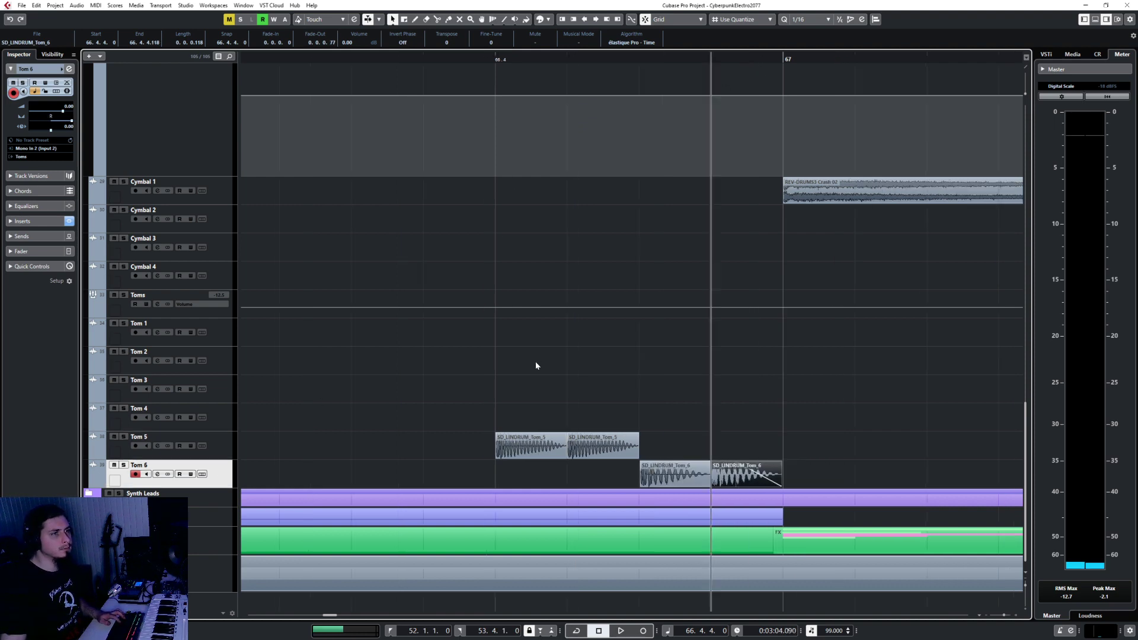
{"action": "left_click", "coordinate": [353, 59]}
{"action": "key", "text": "space"}
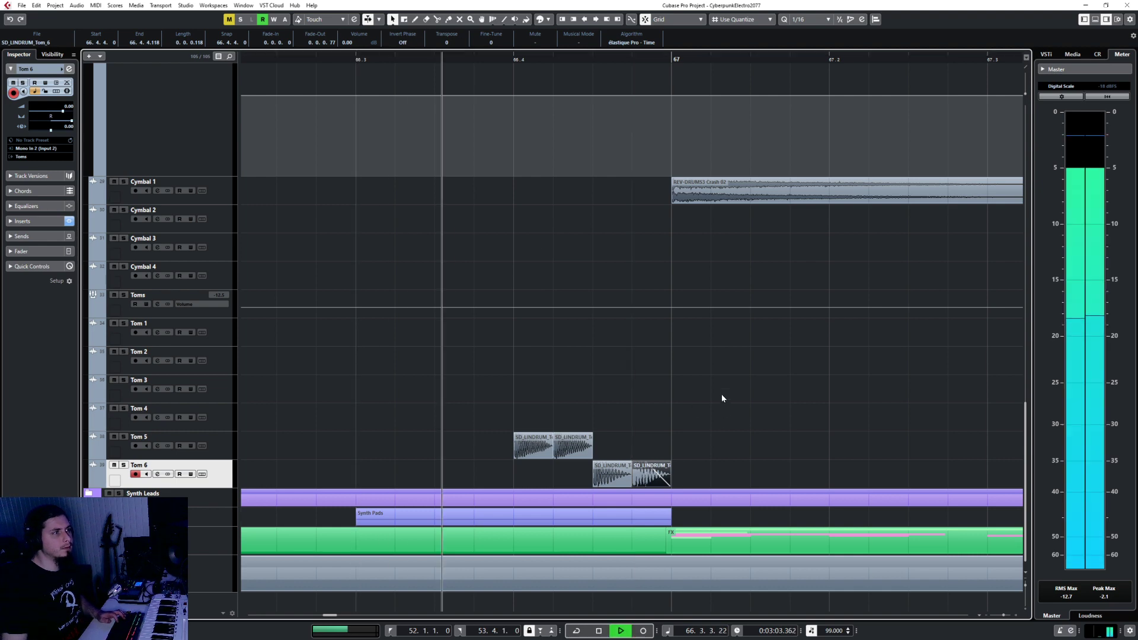
{"action": "scroll", "coordinate": [629, 397], "scroll_direction": "down", "scroll_amount": 4}
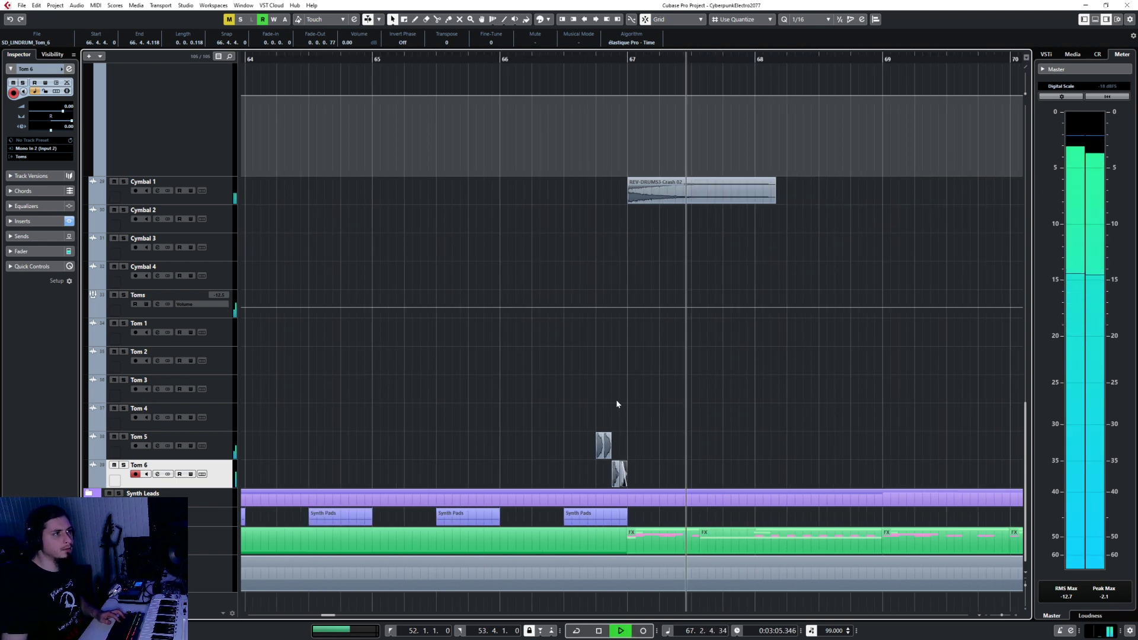
{"action": "left_click", "coordinate": [501, 59]}
{"action": "scroll", "coordinate": [580, 436], "scroll_direction": "up", "scroll_amount": 4}
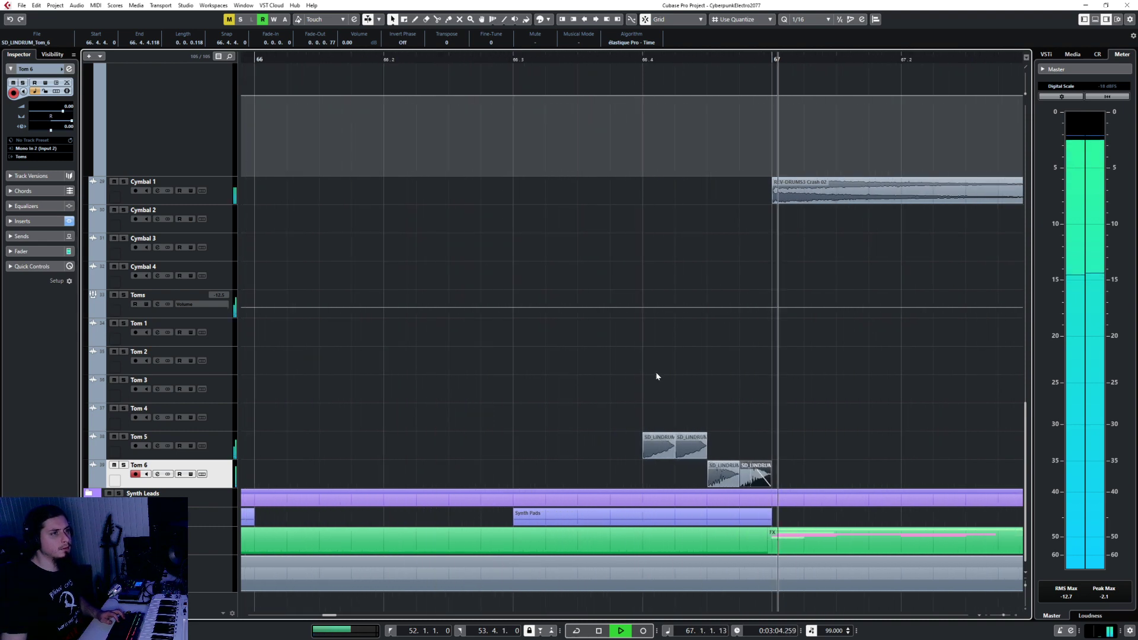
{"action": "key", "text": "space"}
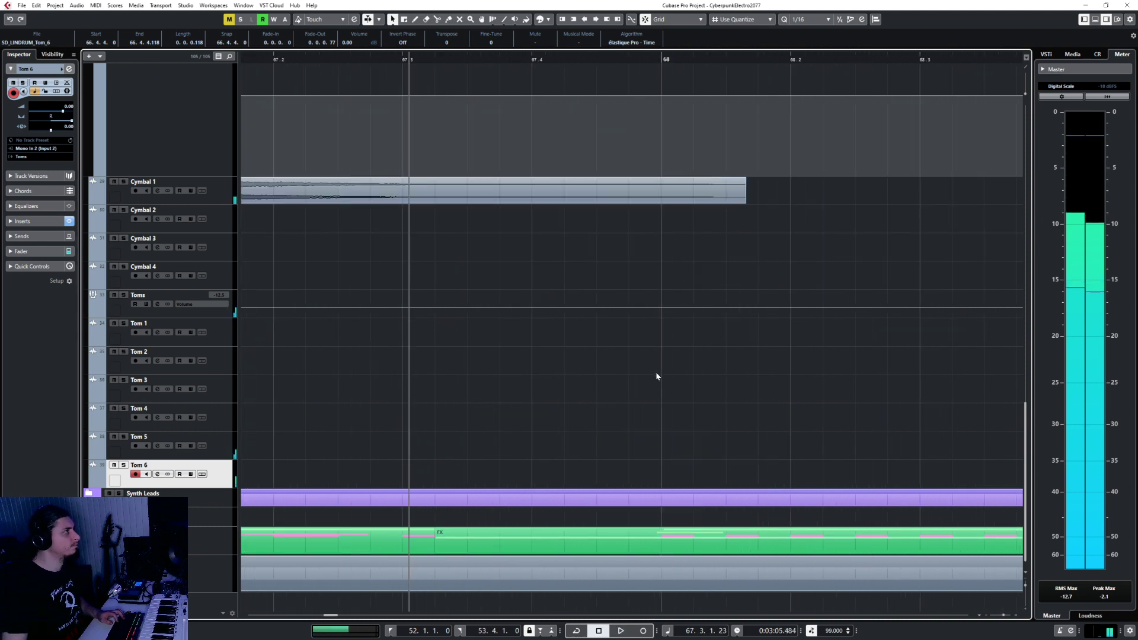
Step: Set the quantize grid to 1/32
{"action": "scroll", "coordinate": [460, 452], "scroll_direction": "left", "scroll_amount": 4}
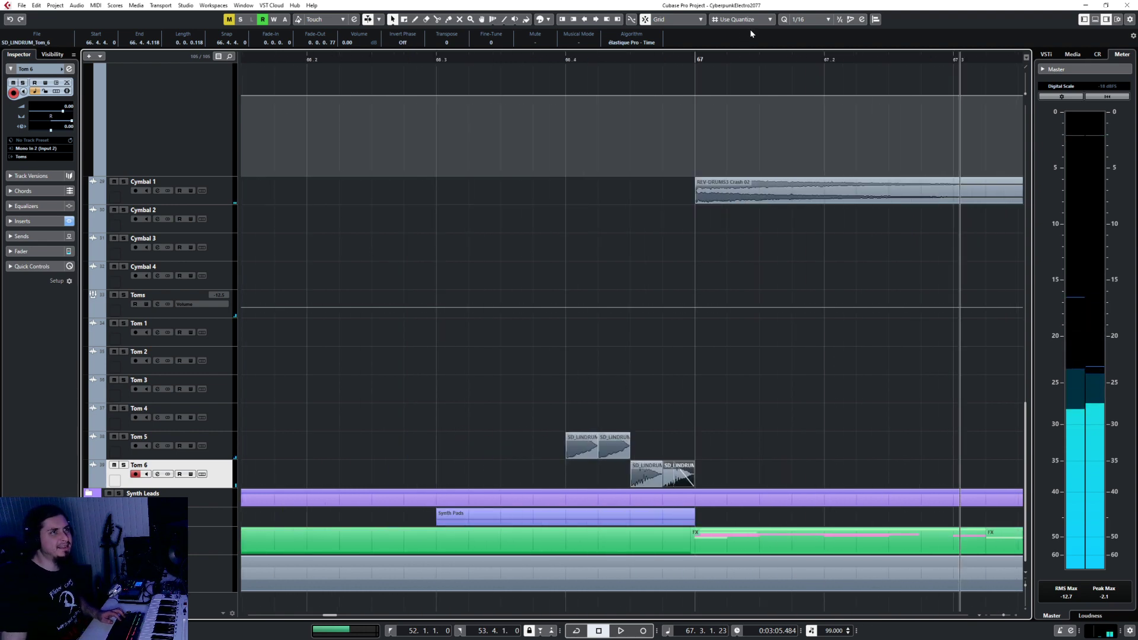
{"action": "left_click", "coordinate": [809, 19]}
{"action": "left_click", "coordinate": [822, 83]}
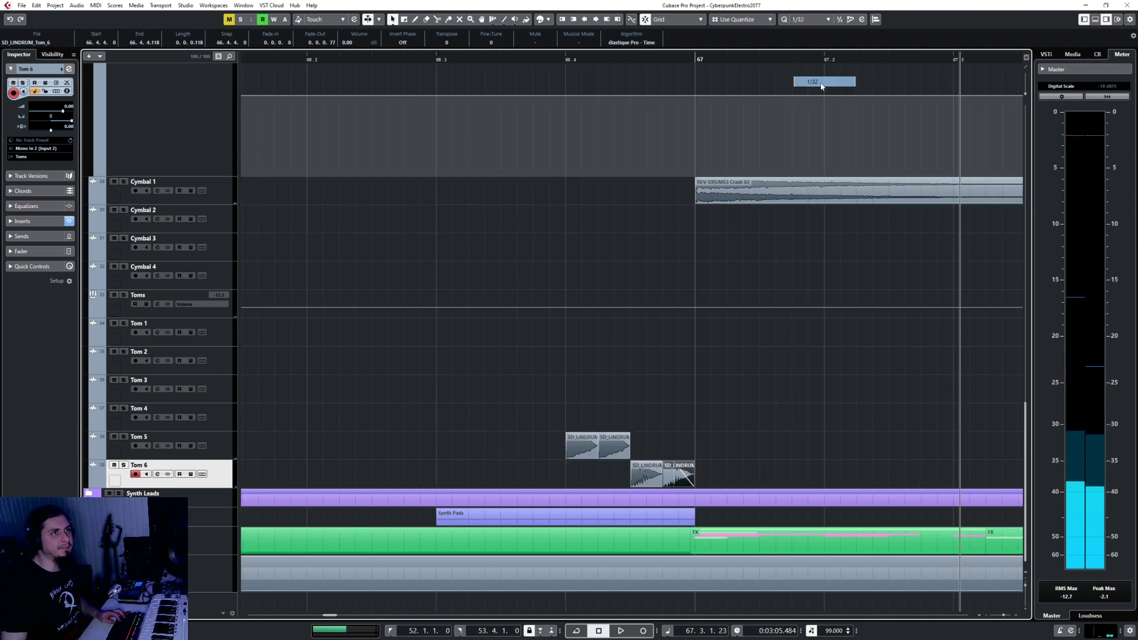
Step: Rework Tom 5 into two 1/32 hits at 66.4.1 and 66.4.1.60, followed by the longer hit at 66.4.2
{"action": "scroll", "coordinate": [593, 450], "scroll_direction": "up", "scroll_amount": 2}
{"action": "left_click", "coordinate": [593, 454]}
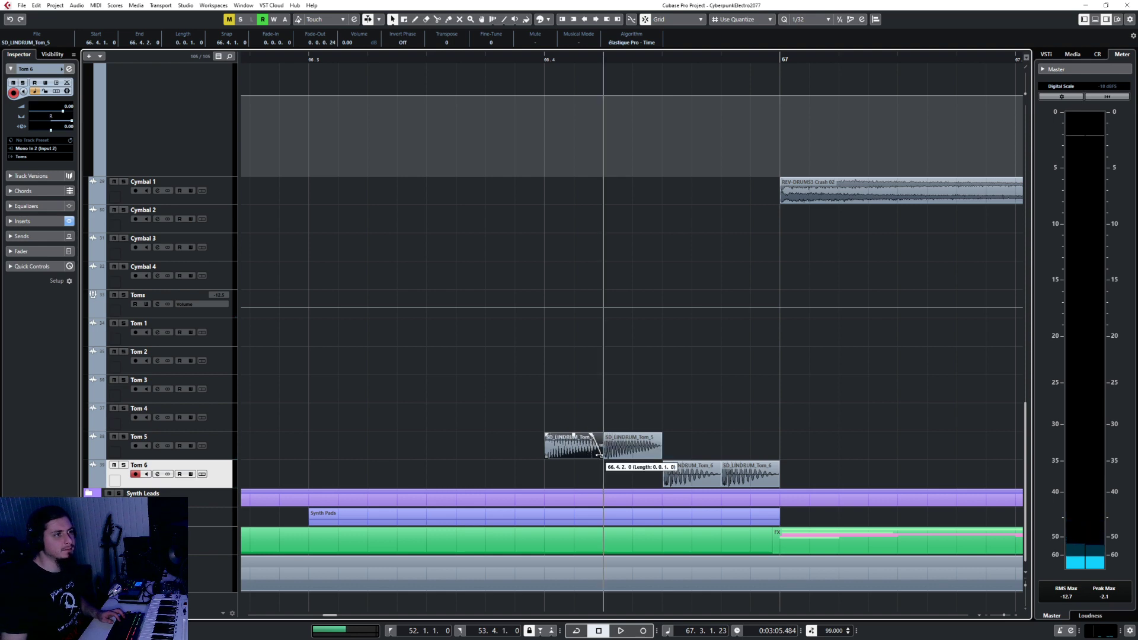
{"action": "mouse_move", "coordinate": [599, 456]}
{"action": "left_mouse_down"}
{"action": "mouse_move", "coordinate": [574, 454]}
{"action": "mouse_move", "coordinate": [609, 457]}
{"action": "left_mouse_up"}
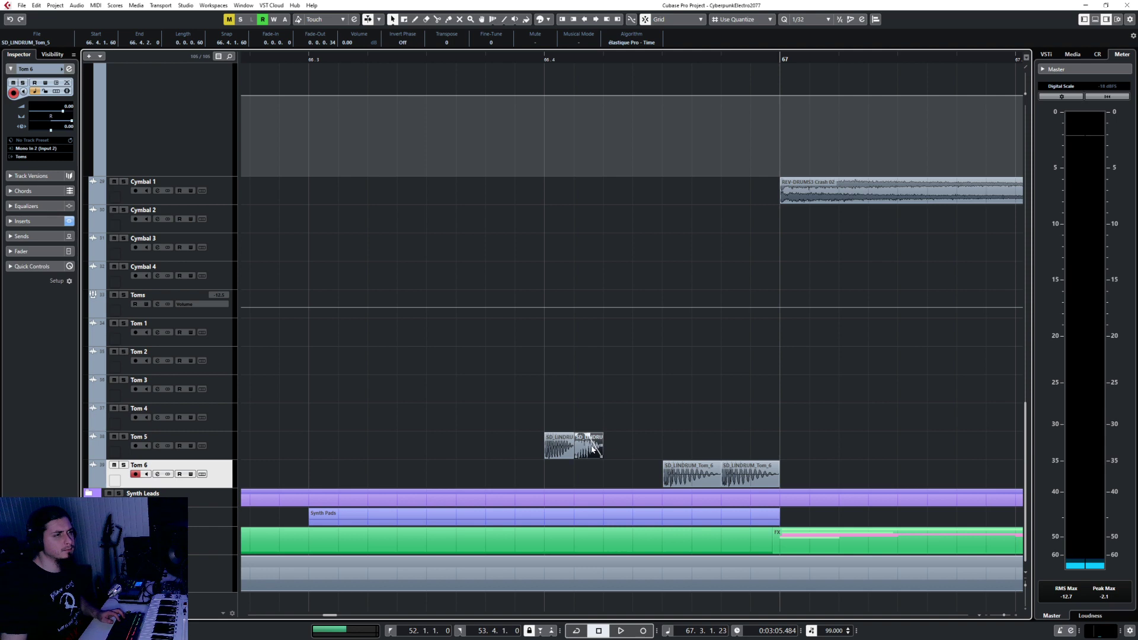
{"action": "left_click", "coordinate": [602, 61]}
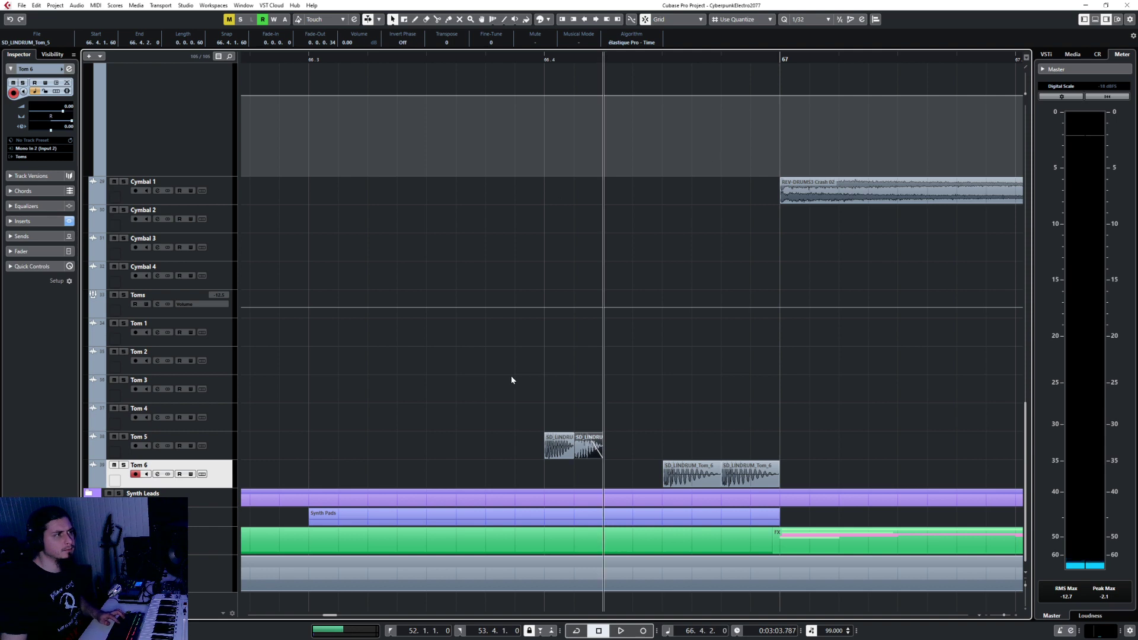
{"action": "left_click", "coordinate": [220, 454]}
{"action": "key", "text": "ctrl+d"}
Step: Try shortening the first Tom 6 hit to a 1/32 note, placing copies at 66.4.3 and 66.4.3.60
{"action": "left_click", "coordinate": [700, 478]}
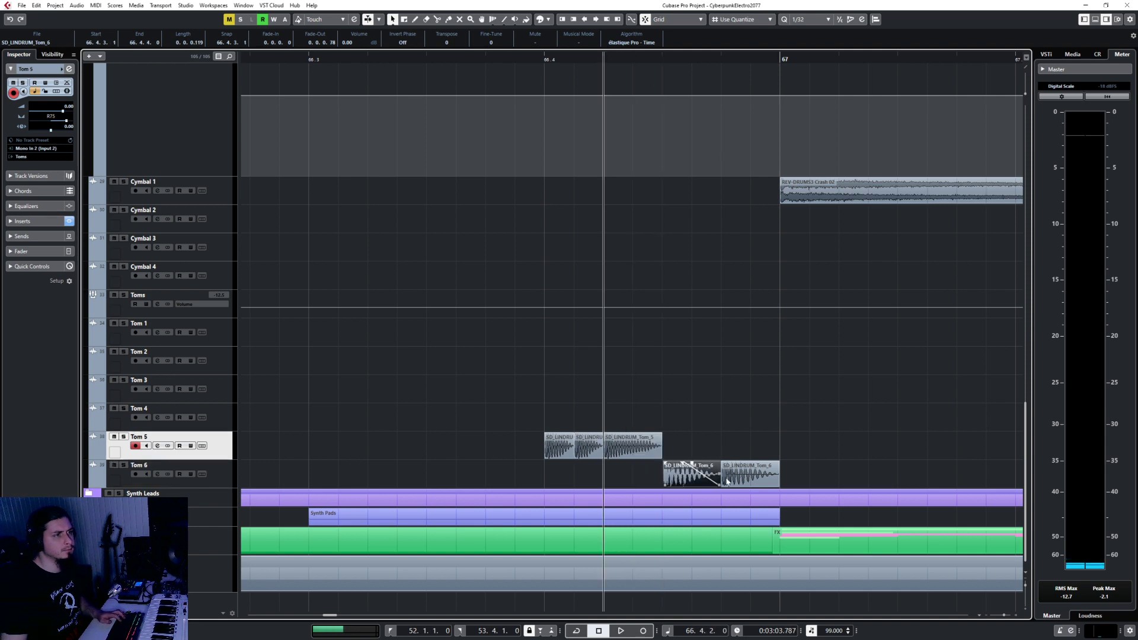
{"action": "mouse_move", "coordinate": [717, 484]}
{"action": "left_mouse_down"}
{"action": "mouse_move", "coordinate": [691, 485]}
{"action": "mouse_move", "coordinate": [705, 475]}
{"action": "left_mouse_up"}
{"action": "left_click", "coordinate": [662, 57]}
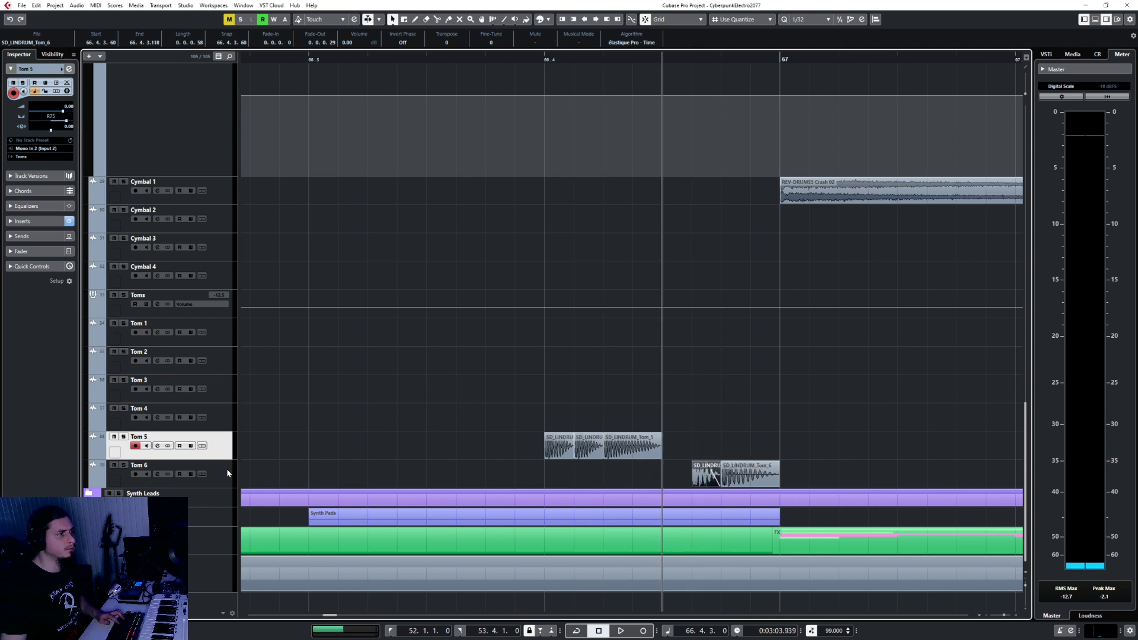
{"action": "left_click", "coordinate": [227, 473]}
{"action": "key", "text": "ctrl+v"}
Step: Play back the tom fill with the 1/32 hits from 66.3
{"action": "left_click", "coordinate": [308, 58]}
{"action": "key", "text": "space"}
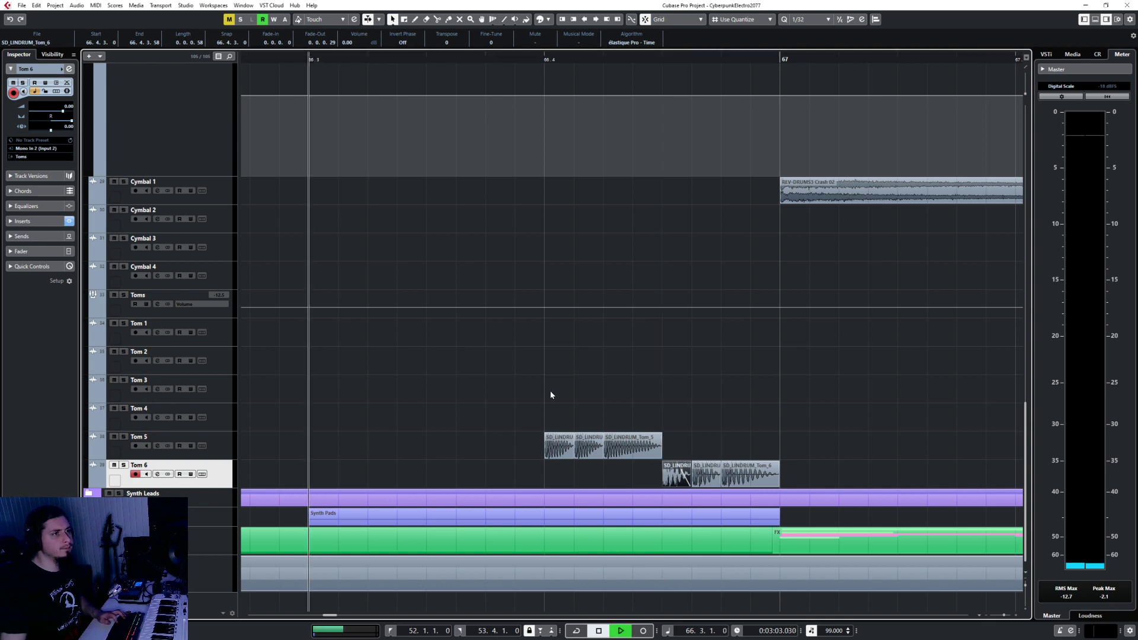
{"action": "left_click", "coordinate": [713, 392]}
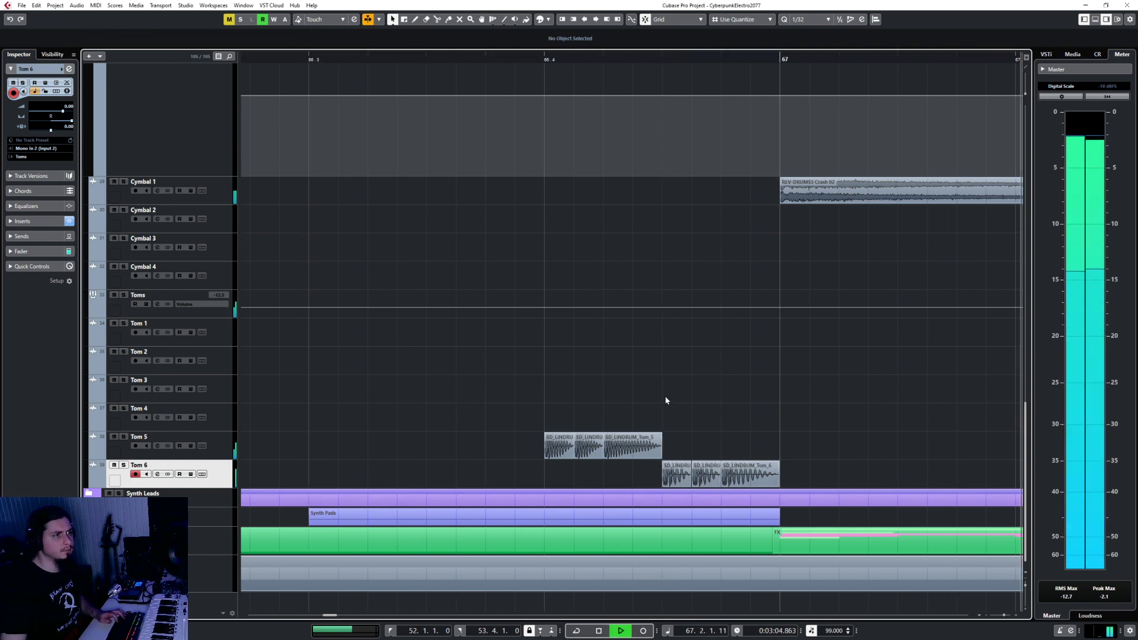
{"action": "key", "text": "space"}
Step: Replace the two short Tom 6 hits with a copy of the longer final hit at 66.4.3
{"action": "left_click", "coordinate": [686, 472]}
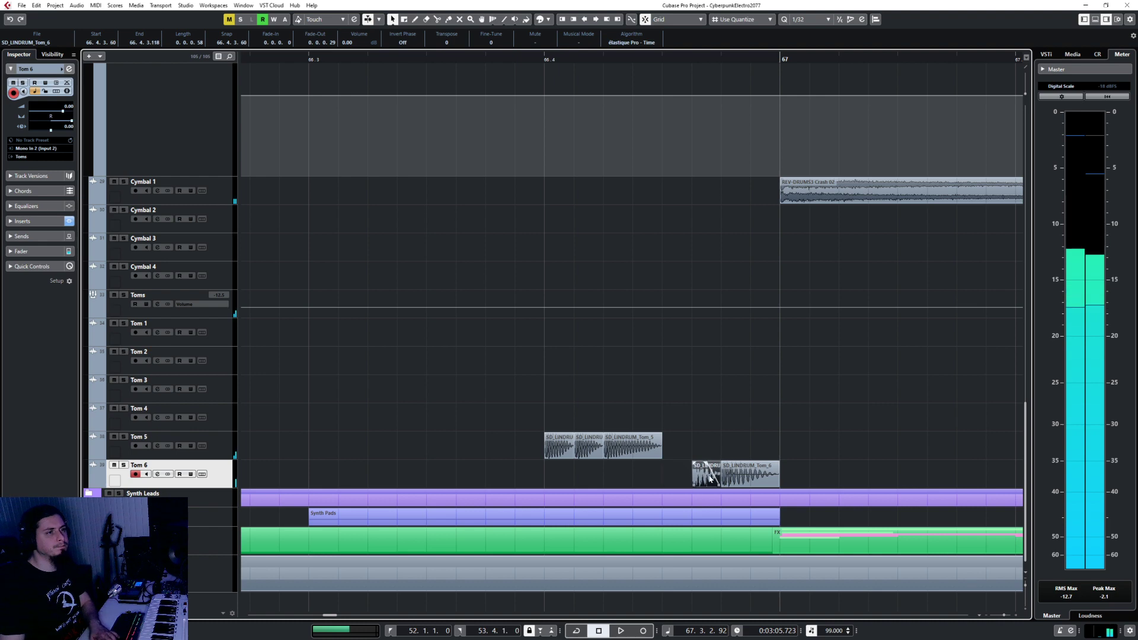
{"action": "key", "text": "Delete"}
{"action": "left_click", "coordinate": [739, 480]}
{"action": "left_click", "coordinate": [662, 58]}
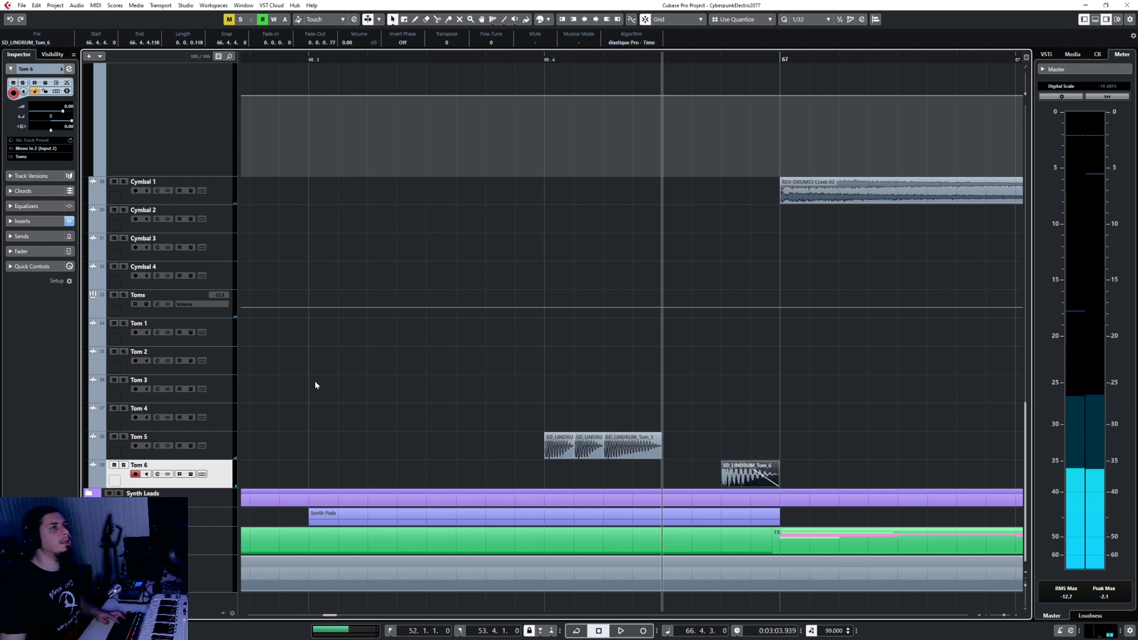
{"action": "key", "text": "ctrl+z"}
Step: Play back the revised tom fill across bar 67 and check it against the snare and hi-hat tracks
{"action": "scroll", "coordinate": [495, 360], "scroll_direction": "down", "scroll_amount": 3}
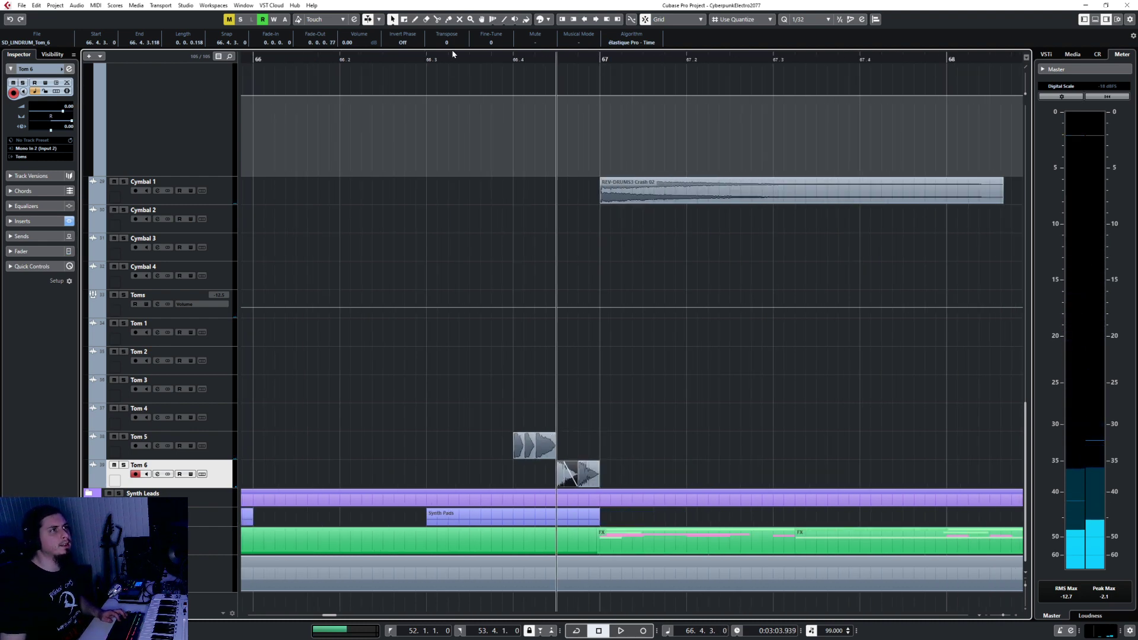
{"action": "key", "text": "space"}
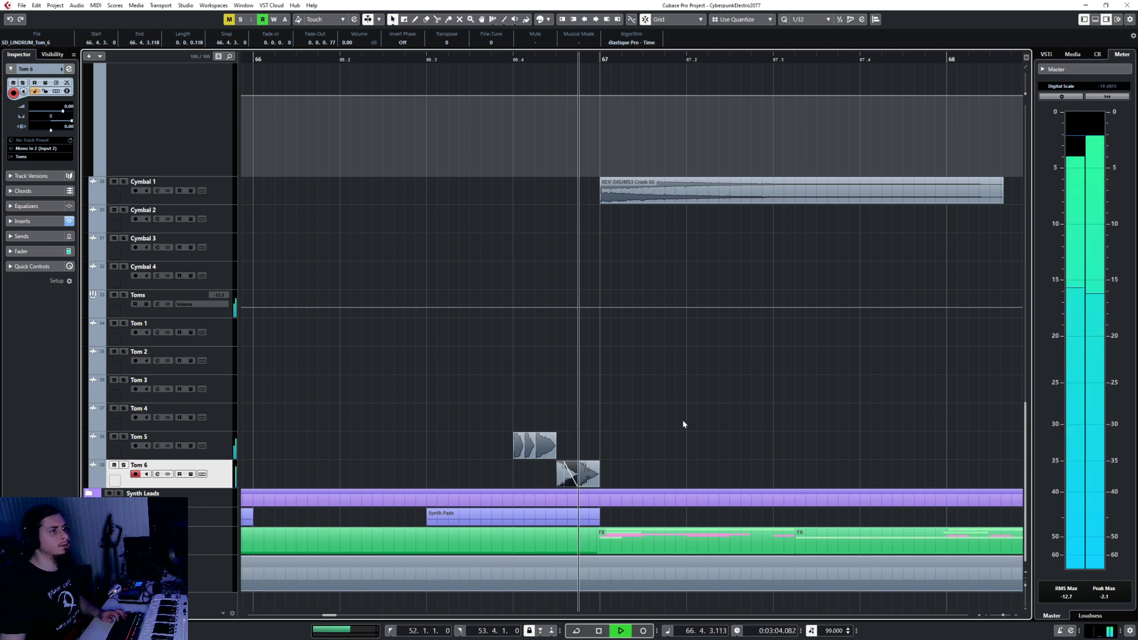
{"action": "scroll", "coordinate": [570, 401], "scroll_direction": "up", "scroll_amount": 5}
{"action": "scroll", "coordinate": [571, 402], "scroll_direction": "down", "scroll_amount": 1}
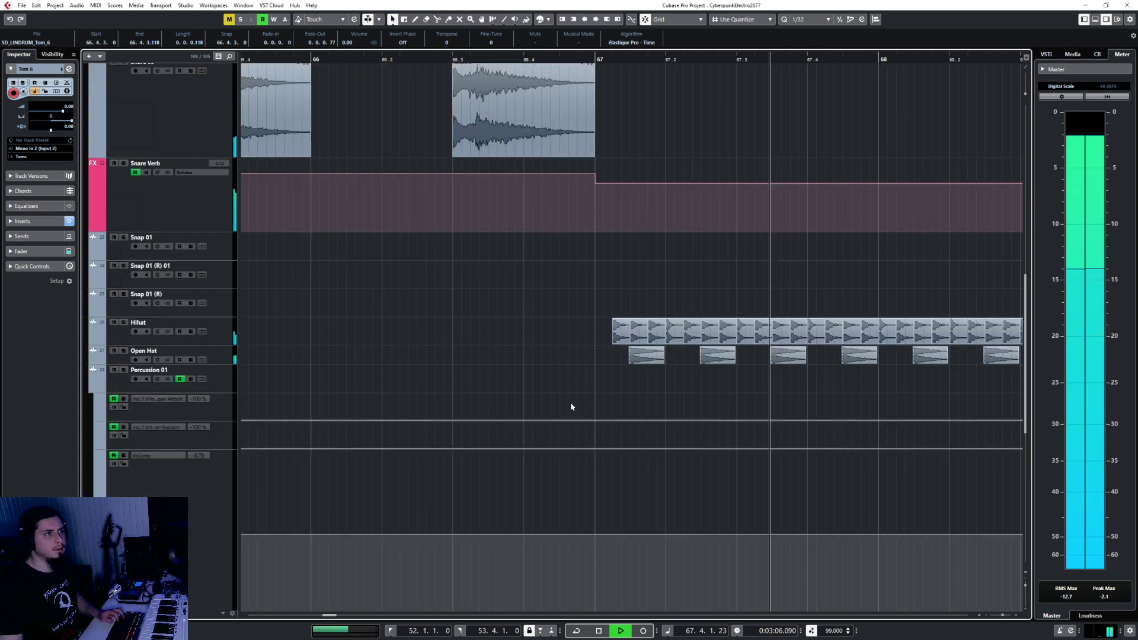
{"action": "scroll", "coordinate": [570, 401], "scroll_direction": "down", "scroll_amount": 3}
{"action": "scroll", "coordinate": [570, 401], "scroll_direction": "down", "scroll_amount": 2}
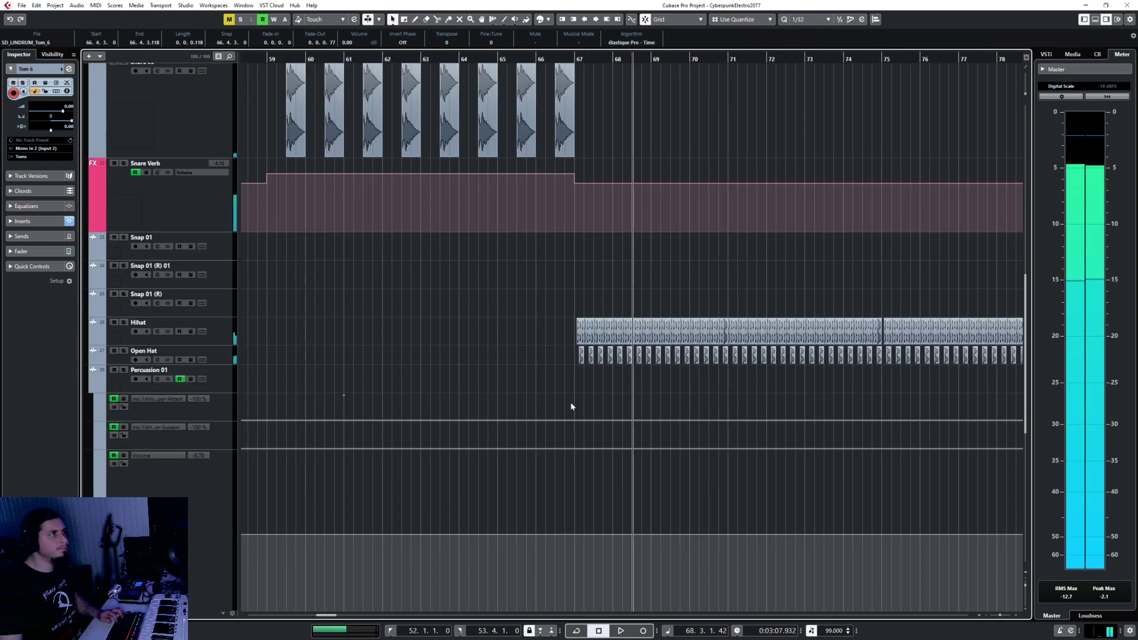
Step: Copy the four-bar Kick Sub part that runs from bar 43 to bar 47
{"action": "scroll", "coordinate": [570, 402], "scroll_direction": "left", "scroll_amount": 3}
{"action": "scroll", "coordinate": [571, 402], "scroll_direction": "down", "scroll_amount": 6}
{"action": "scroll", "coordinate": [605, 379], "scroll_direction": "up", "scroll_amount": 2}
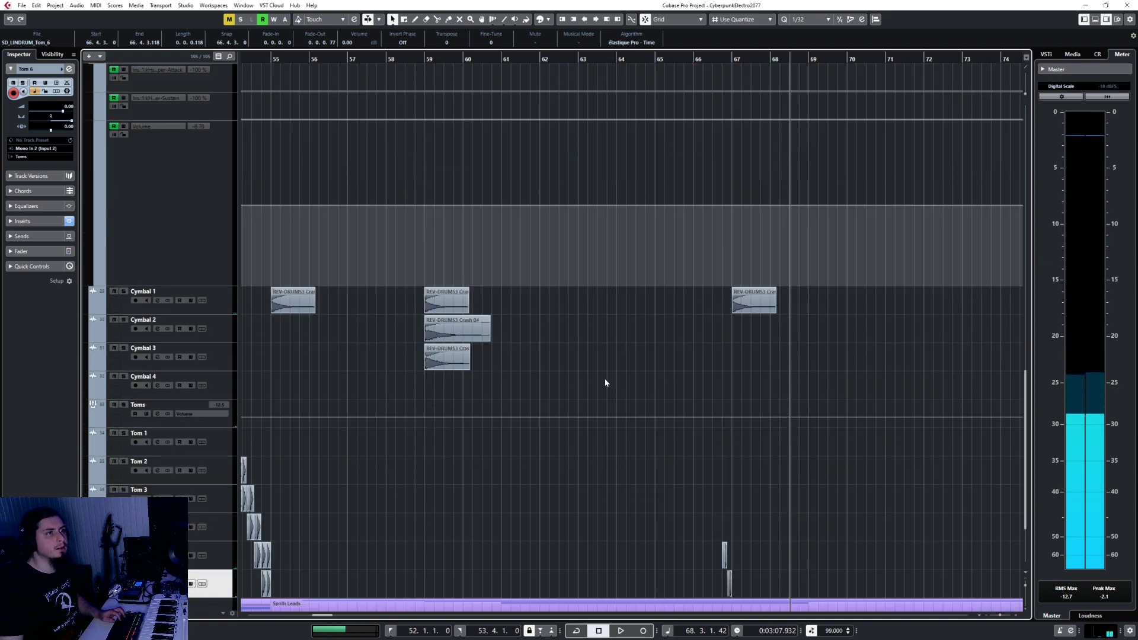
{"action": "scroll", "coordinate": [648, 356], "scroll_direction": "up", "scroll_amount": 15}
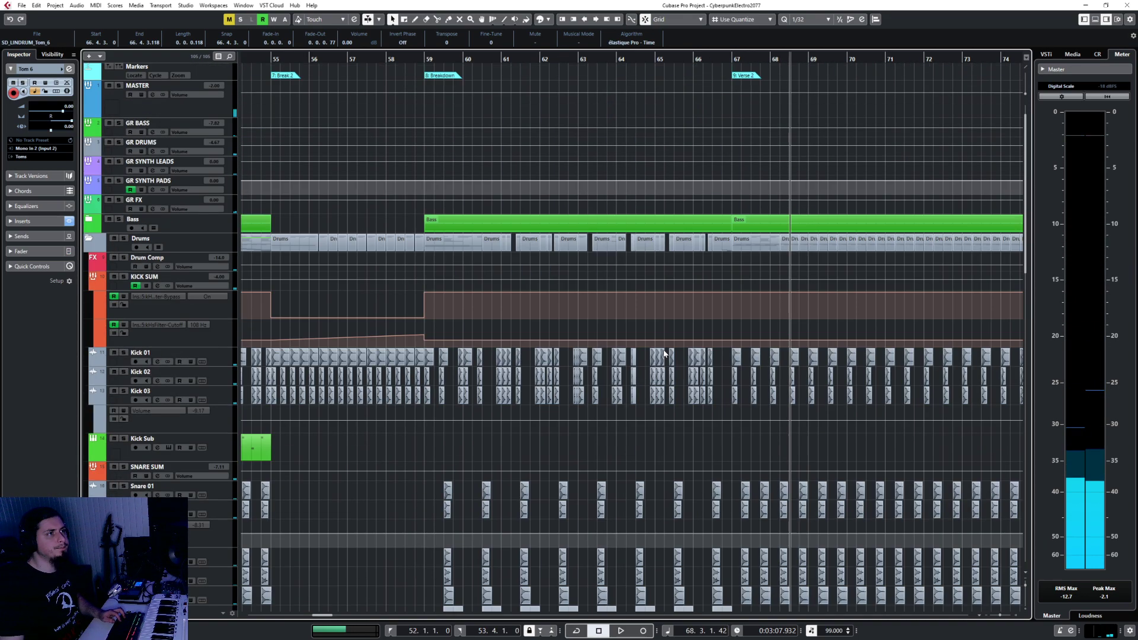
{"action": "scroll", "coordinate": [424, 443], "scroll_direction": "left", "scroll_amount": 6}
{"action": "scroll", "coordinate": [424, 443], "scroll_direction": "up", "scroll_amount": 4}
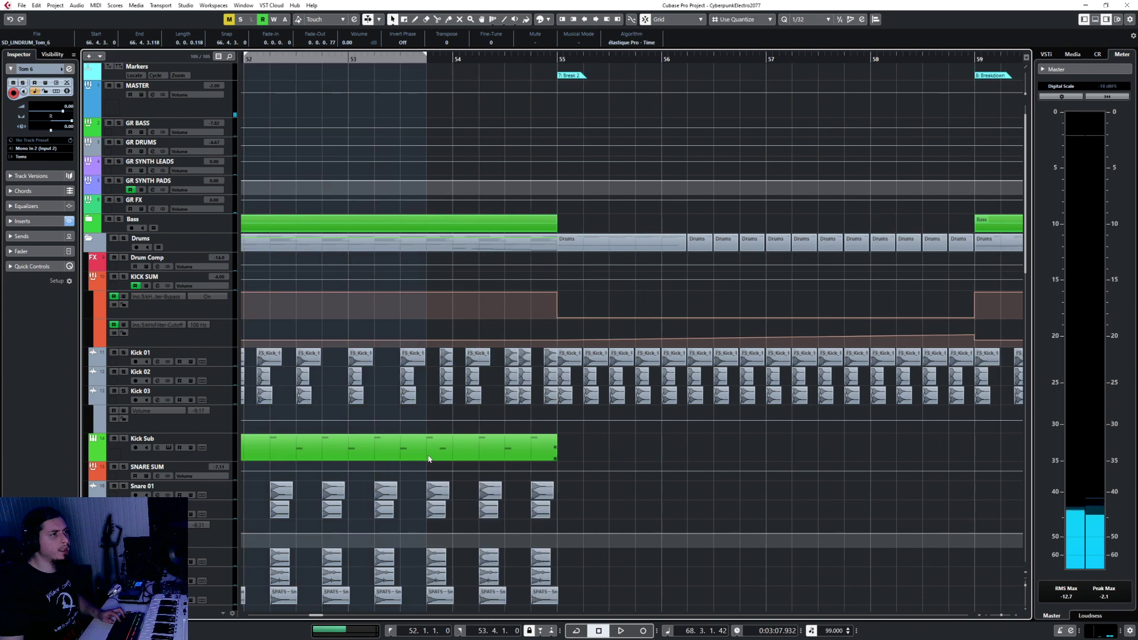
{"action": "left_click", "coordinate": [468, 448]}
{"action": "scroll", "coordinate": [535, 461], "scroll_direction": "up", "scroll_amount": 3}
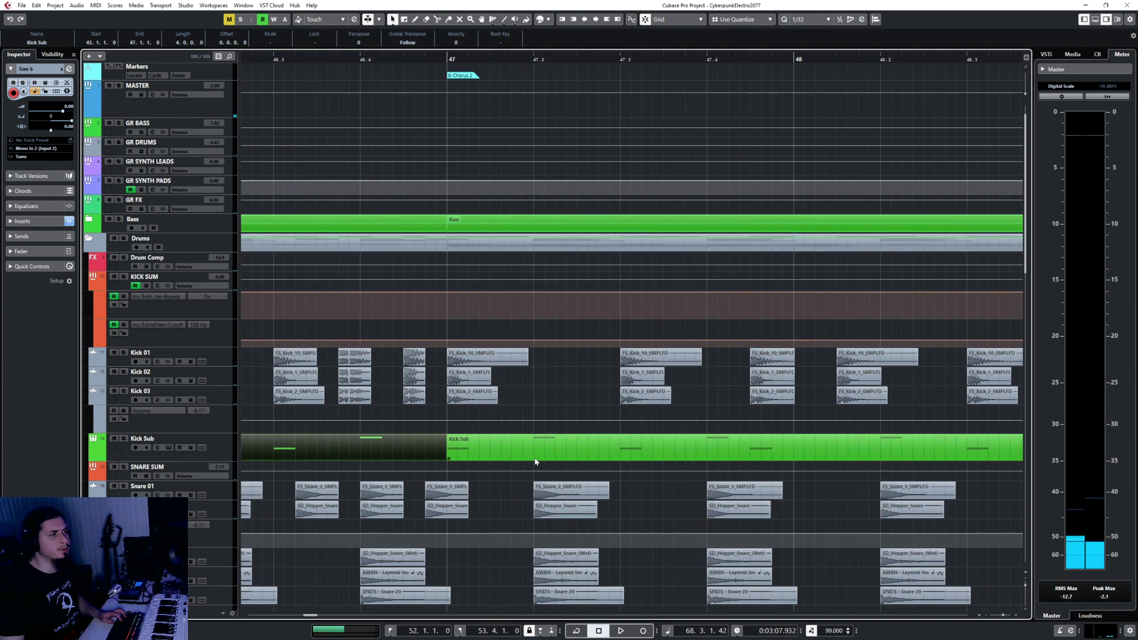
Step: Set the project grid to 1/1 and paste the Kick Sub part on its track at the Breakdown start, bar 59
{"action": "scroll", "coordinate": [535, 461], "scroll_direction": "down", "scroll_amount": 5}
{"action": "scroll", "coordinate": [535, 462], "scroll_direction": "down", "scroll_amount": 1}
{"action": "scroll", "coordinate": [535, 462], "scroll_direction": "right", "scroll_amount": 8}
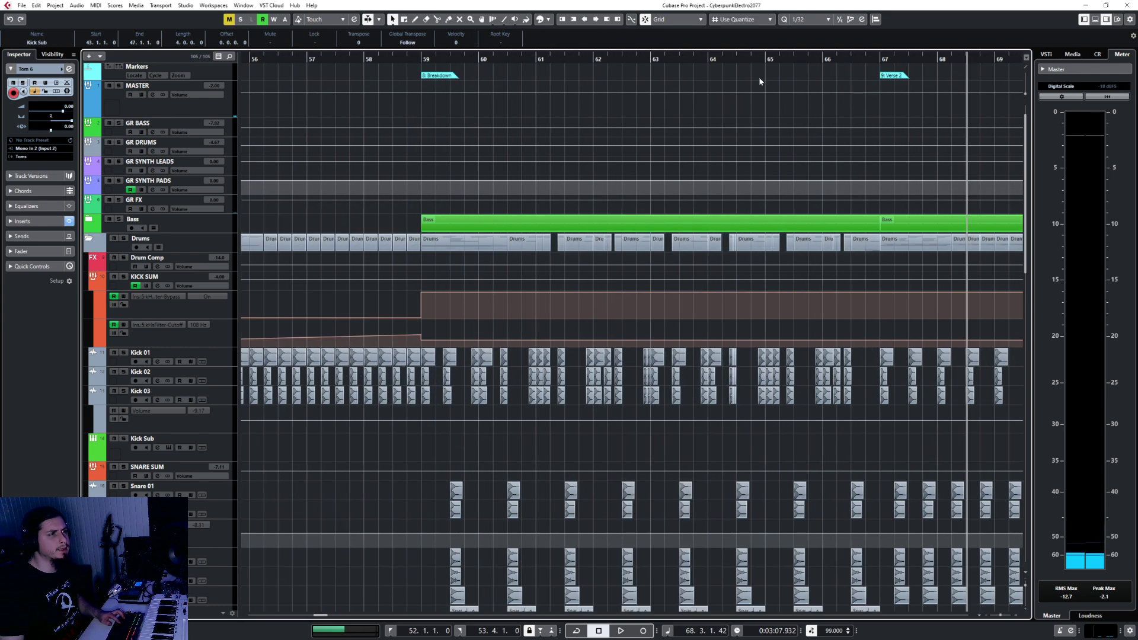
{"action": "left_click", "coordinate": [803, 21]}
{"action": "left_click", "coordinate": [806, 32]}
{"action": "left_click", "coordinate": [421, 59]}
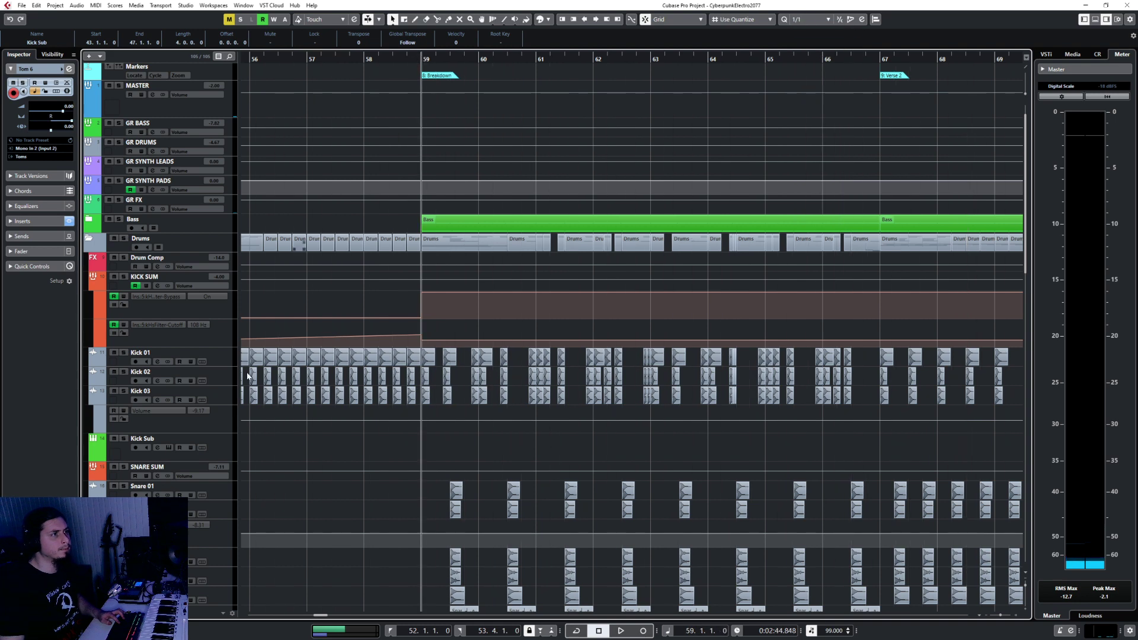
{"action": "left_click", "coordinate": [221, 446]}
{"action": "key", "text": "ctrl+v"}
{"action": "scroll", "coordinate": [472, 454], "scroll_direction": "up", "scroll_amount": 2}
Step: Reduce the pasted Kick Sub part to two notes at 59.1 and 59.3 on a 1/2 grid, raising the second by an octave
{"action": "double_click", "coordinate": [472, 454]}
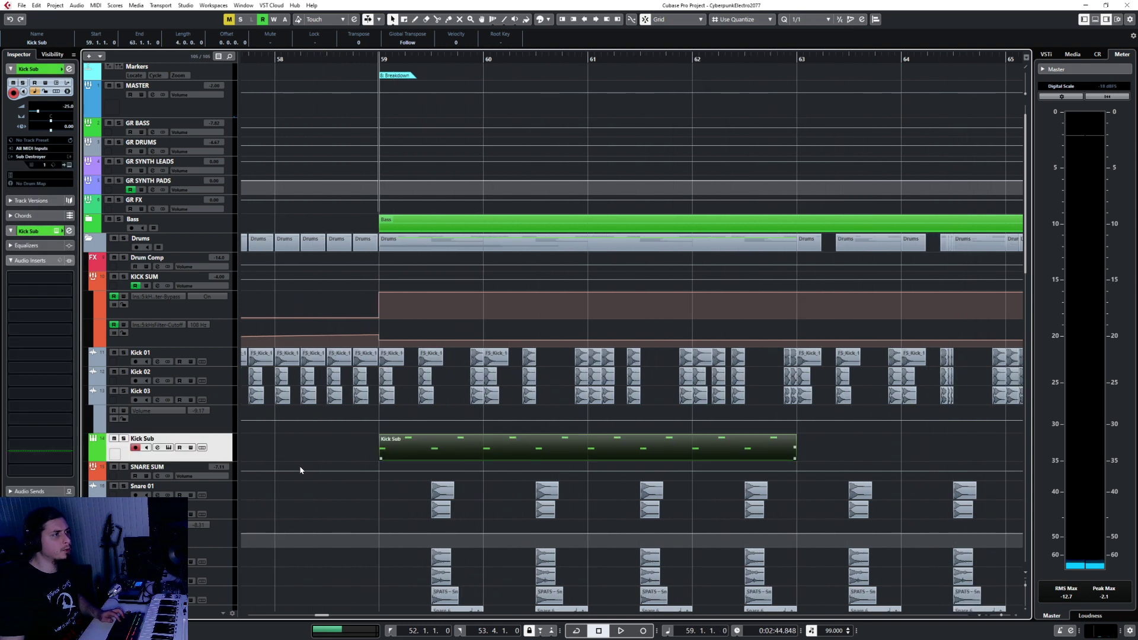
{"action": "scroll", "coordinate": [275, 379], "scroll_direction": "down", "scroll_amount": 2}
{"action": "left_click", "coordinate": [584, 231]}
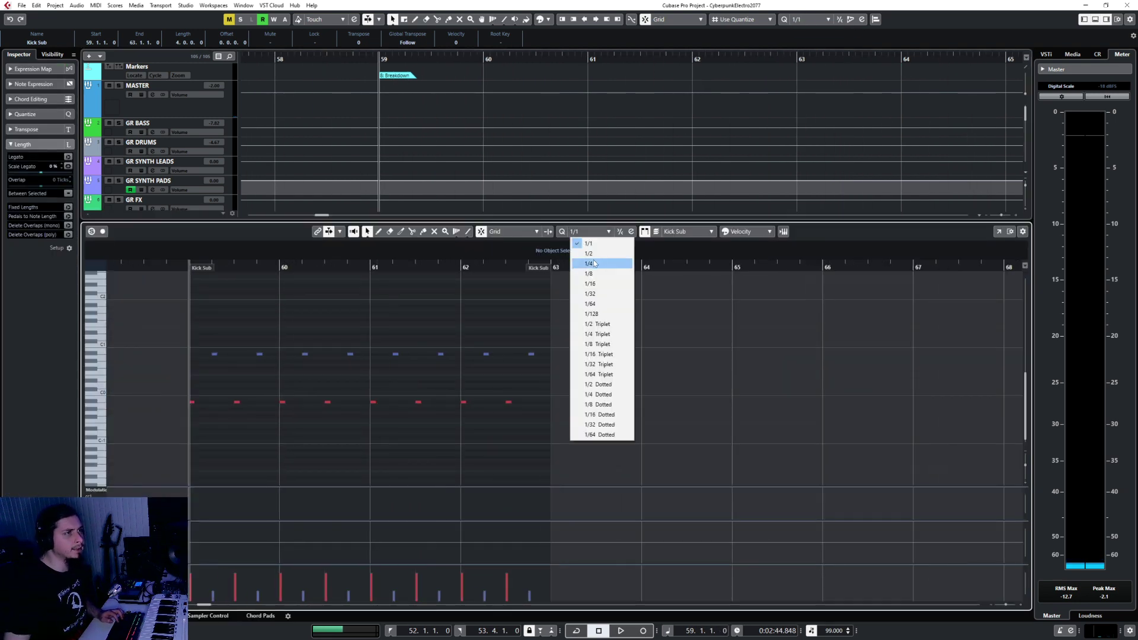
{"action": "left_click", "coordinate": [595, 256]}
{"action": "left_click_drag", "start_coordinate": [232, 356], "coordinate": [684, 471]}
{"action": "key", "text": "Delete"}
{"action": "key", "text": "Delete"}
{"action": "left_click_drag", "start_coordinate": [164, 382], "coordinate": [312, 427]}
{"action": "left_click_drag", "start_coordinate": [227, 356], "coordinate": [258, 422]}
{"action": "key", "text": "shift+Up"}
Step: Repeat bar 59's two-note Kick Sub pattern at bars 60, 61 and 62
{"action": "left_click_drag", "start_coordinate": [174, 331], "coordinate": [341, 454]}
{"action": "key", "text": "ctrl+c"}
{"action": "left_click", "coordinate": [276, 266]}
{"action": "key", "text": "ctrl+v"}
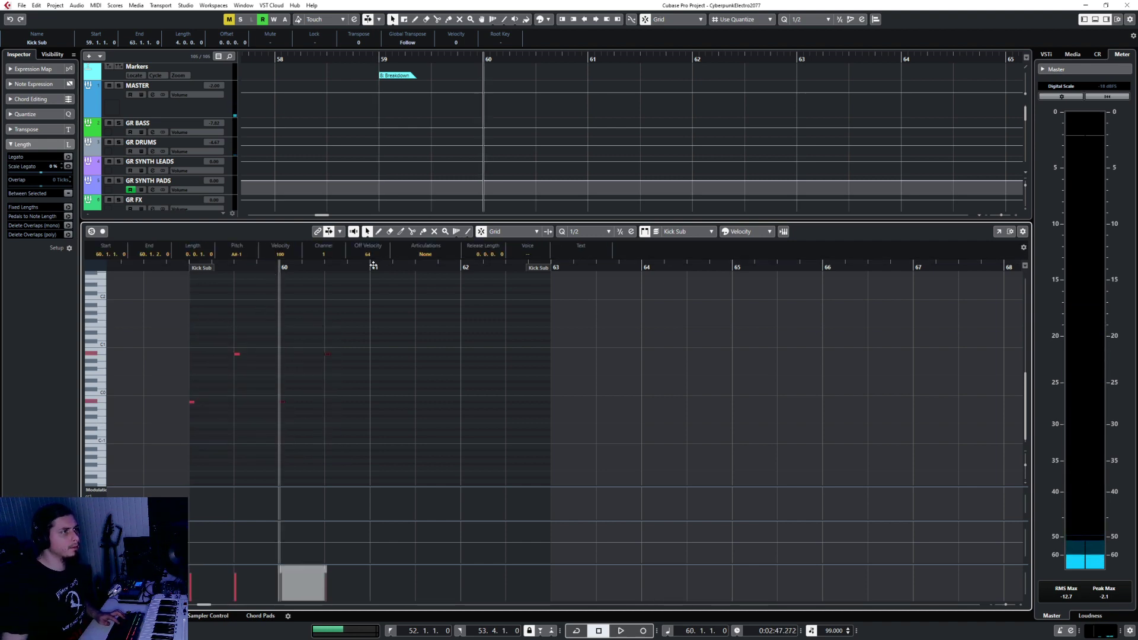
{"action": "left_click", "coordinate": [373, 266]}
{"action": "key", "text": "ctrl+v"}
{"action": "left_click", "coordinate": [460, 267]}
{"action": "key", "text": "ctrl+v"}
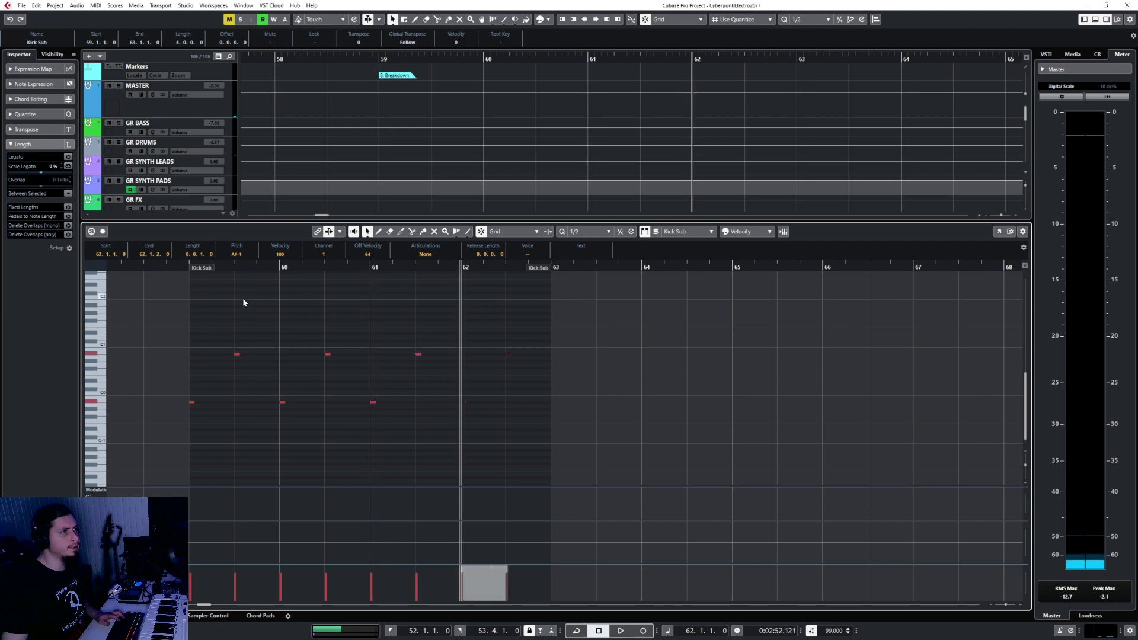
Step: Play back the new Kick Sub pattern from bar 59 and close the note editor
{"action": "left_click", "coordinate": [183, 268]}
{"action": "key", "text": "space"}
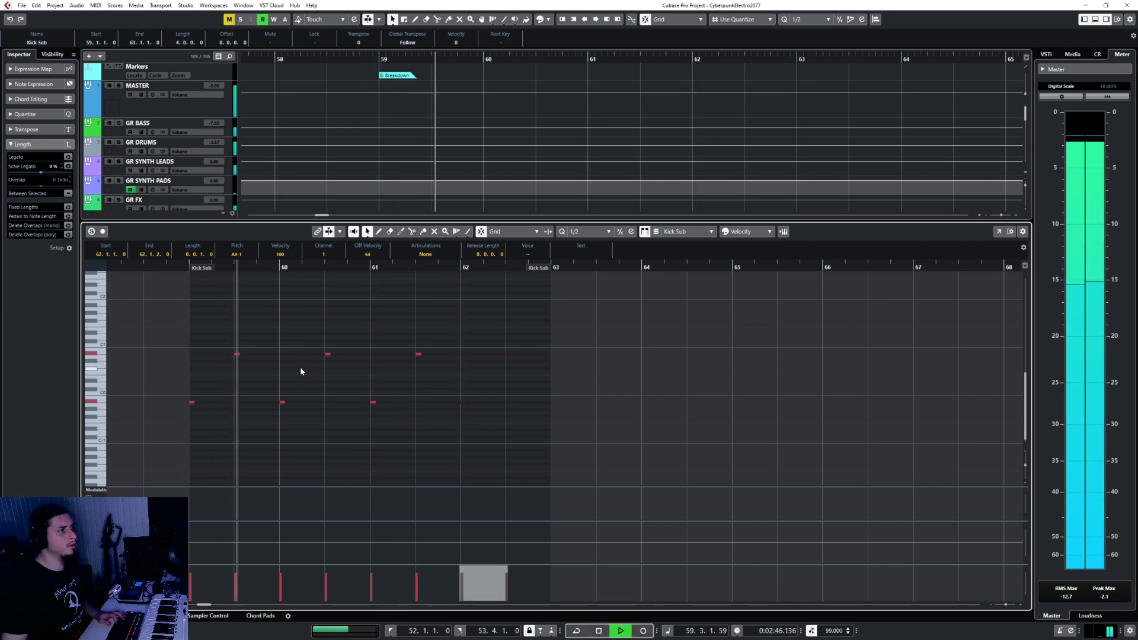
{"action": "key", "text": "ctrl+e"}
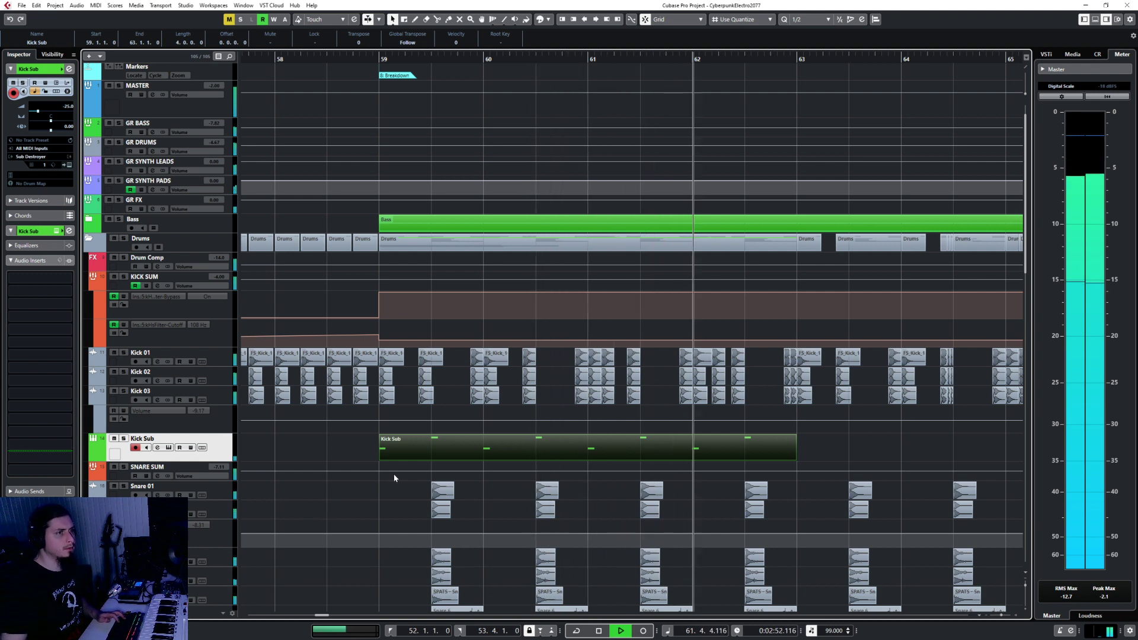
{"action": "scroll", "coordinate": [394, 478], "scroll_direction": "down", "scroll_amount": 3, "text": "ctrl"}
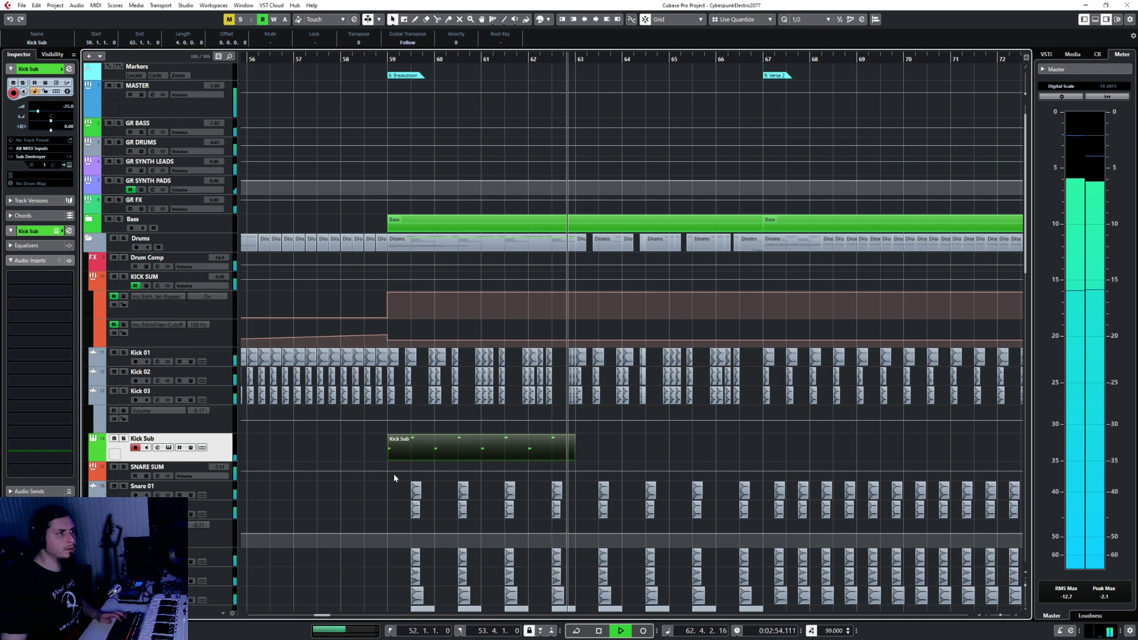
{"action": "key", "text": "space"}
Step: Duplicate the four-bar Kick Sub part at bar 63 and play the Breakdown from bar 59 into Verse 2
{"action": "left_click", "coordinate": [581, 55]}
{"action": "key", "text": "ctrl+d"}
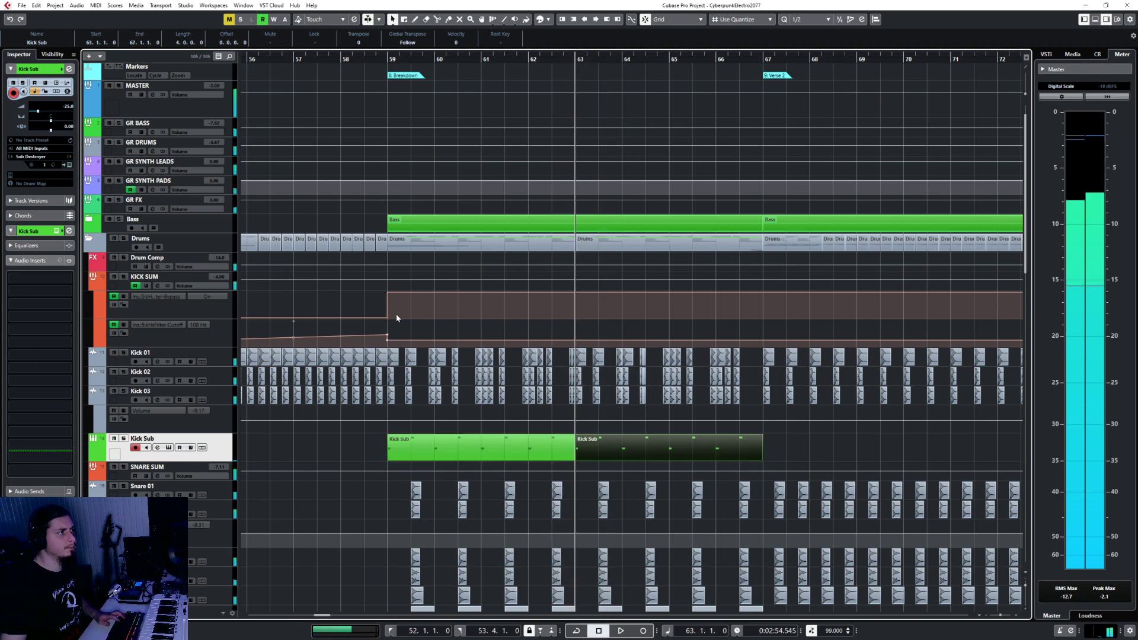
{"action": "left_click", "coordinate": [387, 59]}
{"action": "key", "text": "space"}
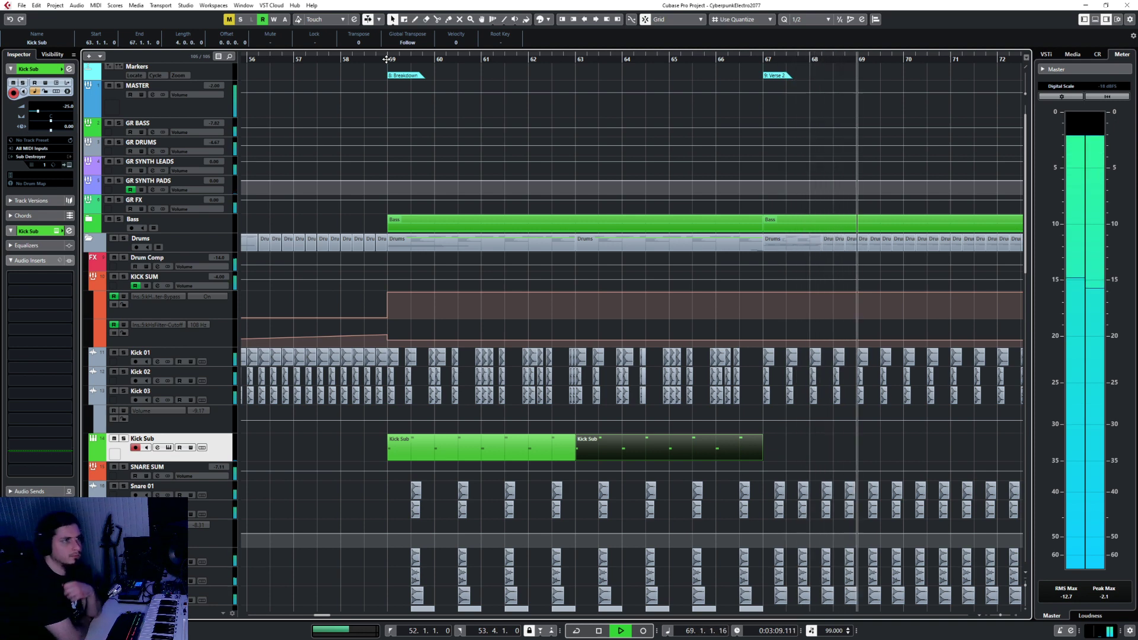
{"action": "key", "text": "space"}
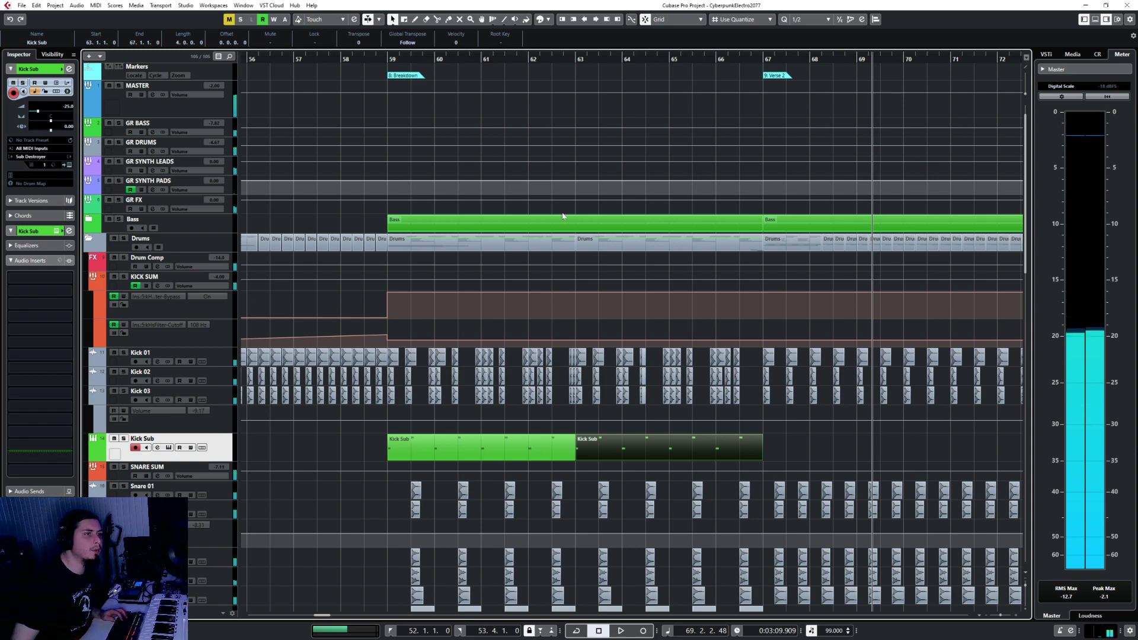
Step: Audition the soloed Snare 02 hit at 66.3 ahead of the tom fill
{"action": "scroll", "coordinate": [663, 440], "scroll_direction": "up", "scroll_amount": 3}
{"action": "scroll", "coordinate": [688, 506], "scroll_direction": "down", "scroll_amount": 10}
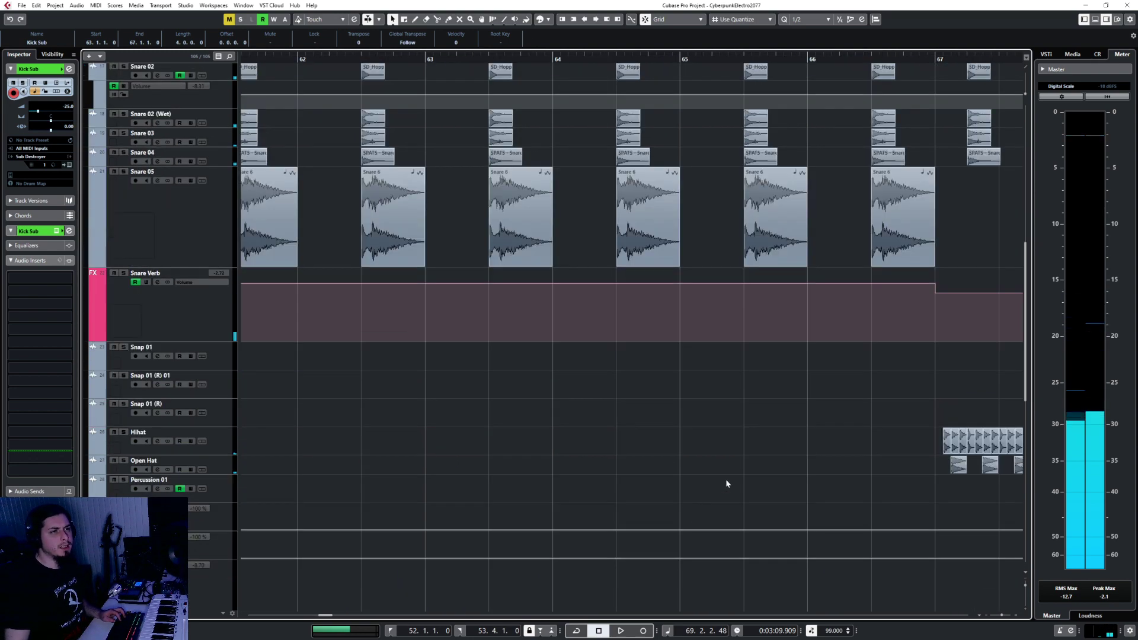
{"action": "scroll", "coordinate": [828, 464], "scroll_direction": "down", "scroll_amount": 10}
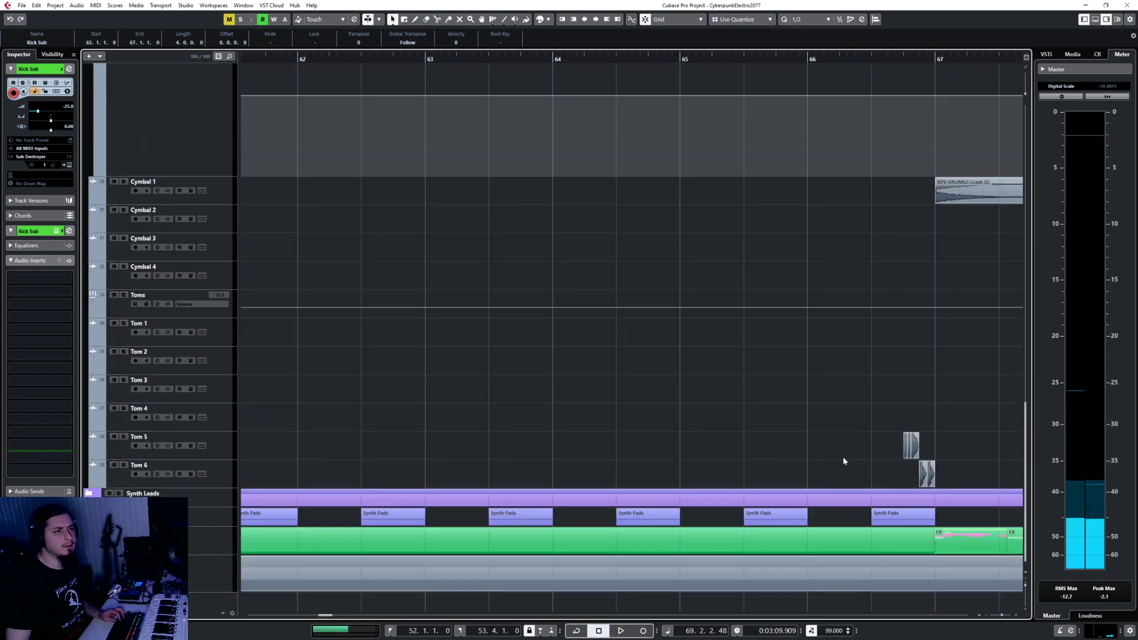
{"action": "scroll", "coordinate": [844, 461], "scroll_direction": "up", "scroll_amount": 2}
{"action": "scroll", "coordinate": [844, 461], "scroll_direction": "up", "scroll_amount": 10}
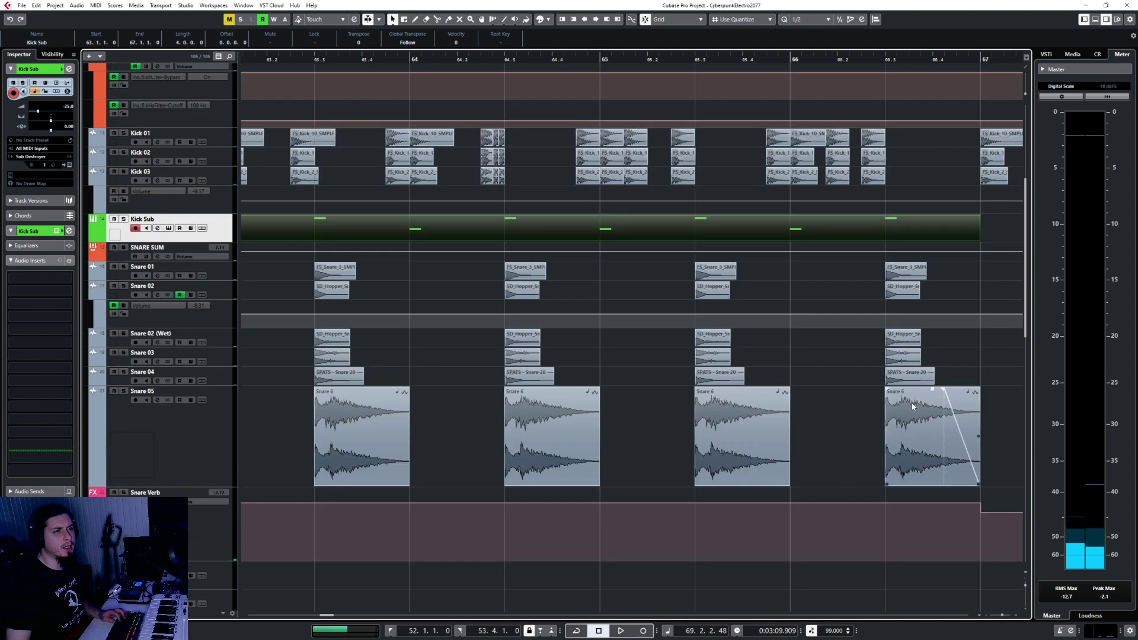
{"action": "left_click", "coordinate": [217, 295]}
{"action": "key", "text": "s"}
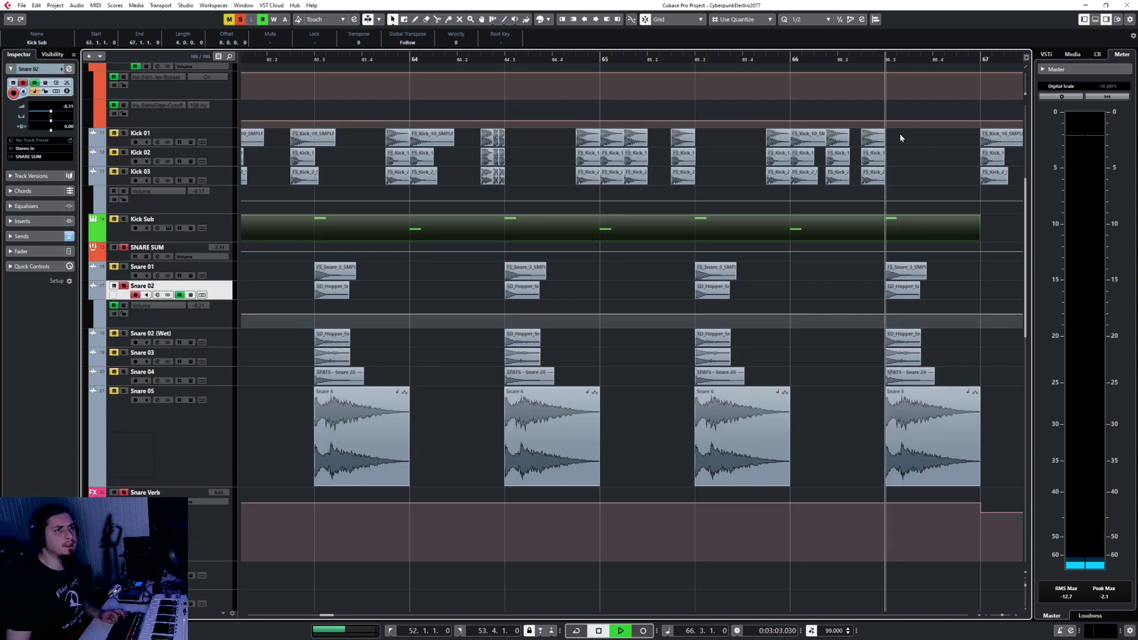
{"action": "left_click", "coordinate": [899, 295]}
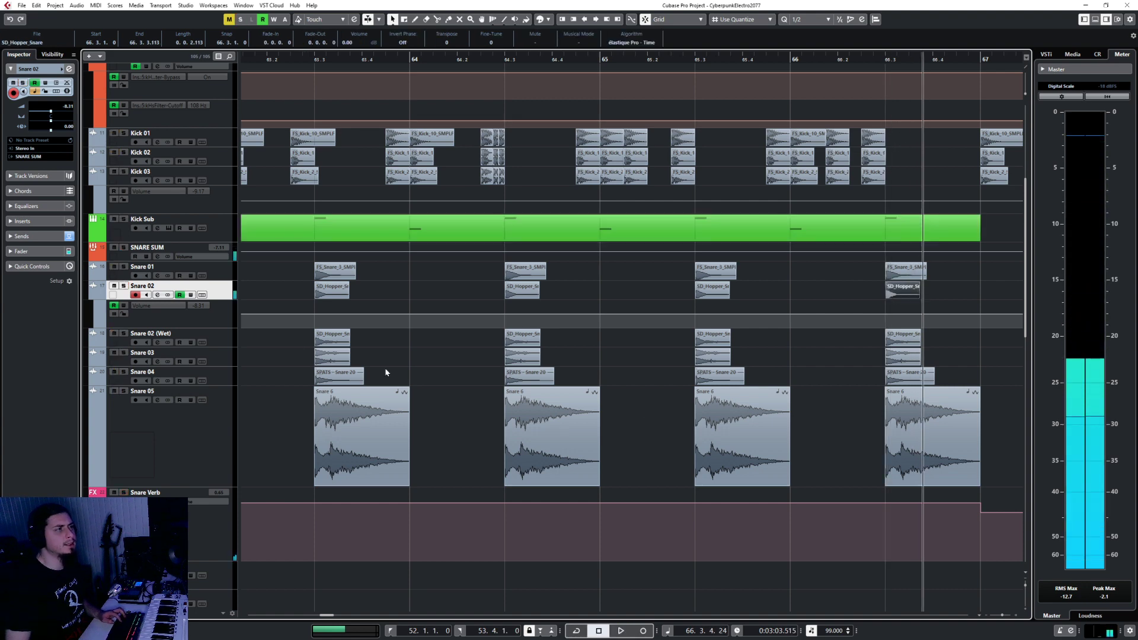
{"action": "key", "text": "h"}
{"action": "key", "text": "g"}
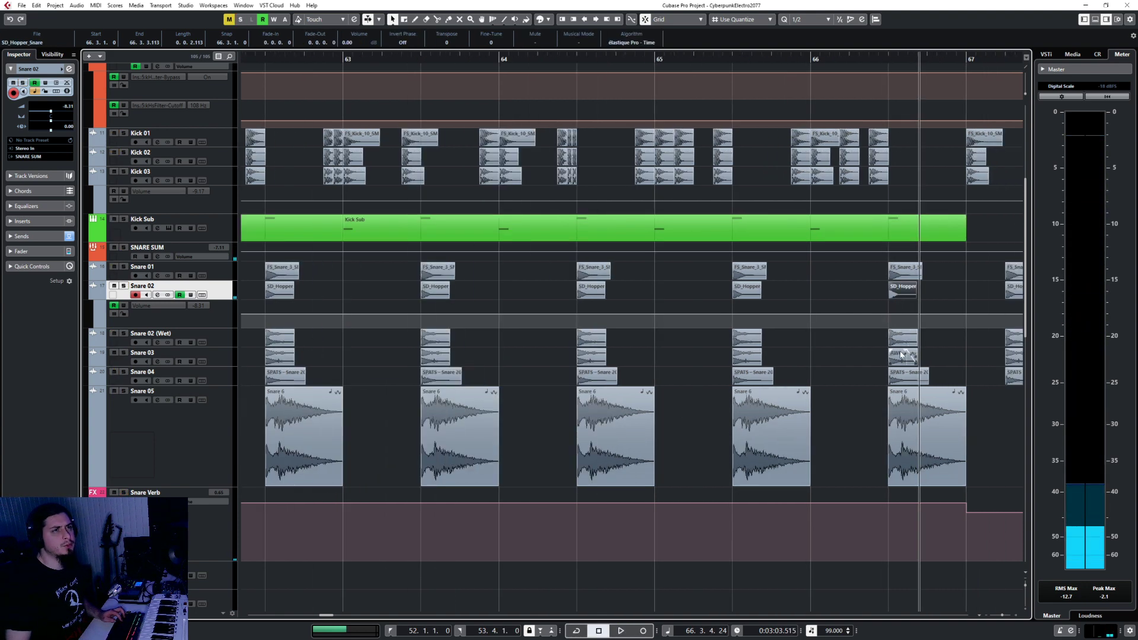
Step: Set the project grid to 1/16 and shorten the Snare 02 hit at 66.3 to a 1/16 note
{"action": "scroll", "coordinate": [900, 350], "scroll_direction": "down", "scroll_amount": 10}
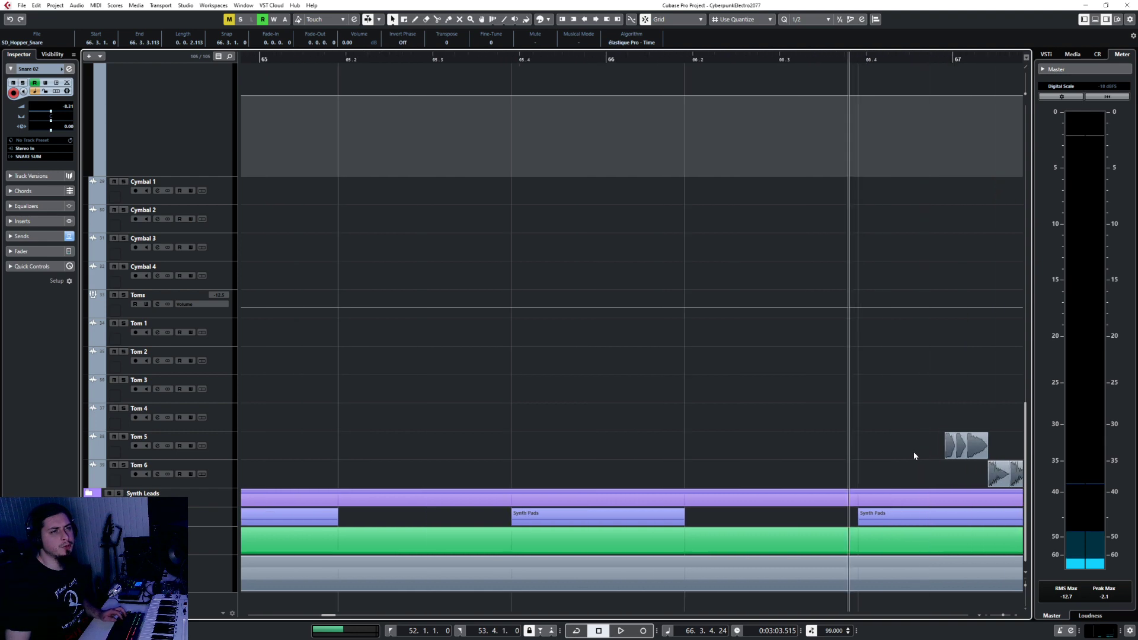
{"action": "key", "text": "h"}
{"action": "key", "text": "h"}
{"action": "key", "text": "h"}
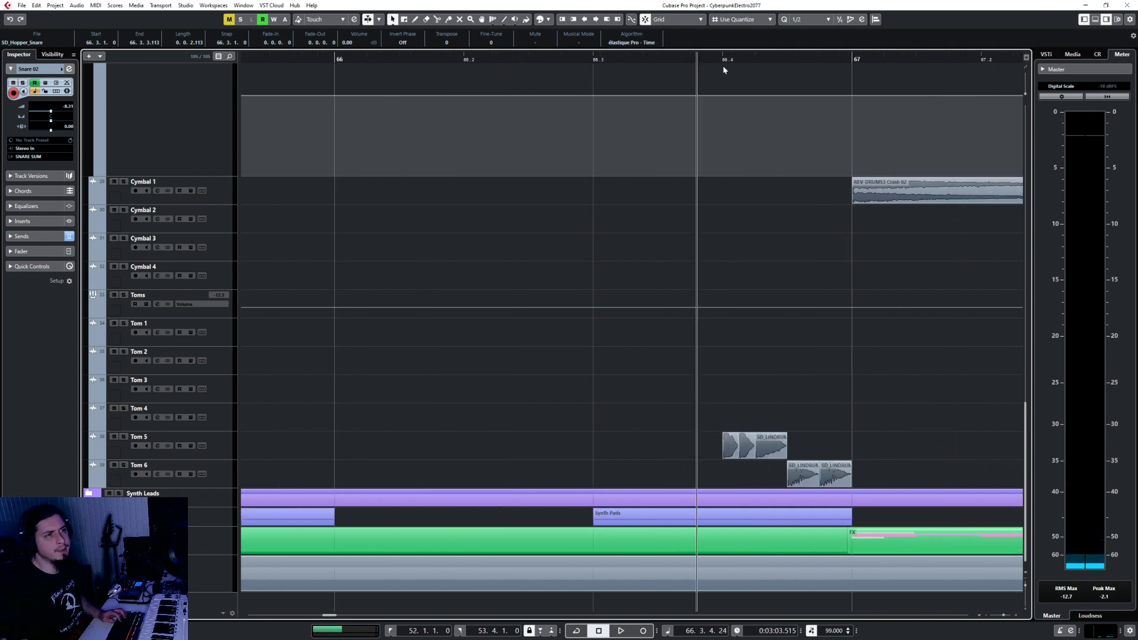
{"action": "left_click", "coordinate": [814, 19]}
{"action": "left_click", "coordinate": [823, 81]}
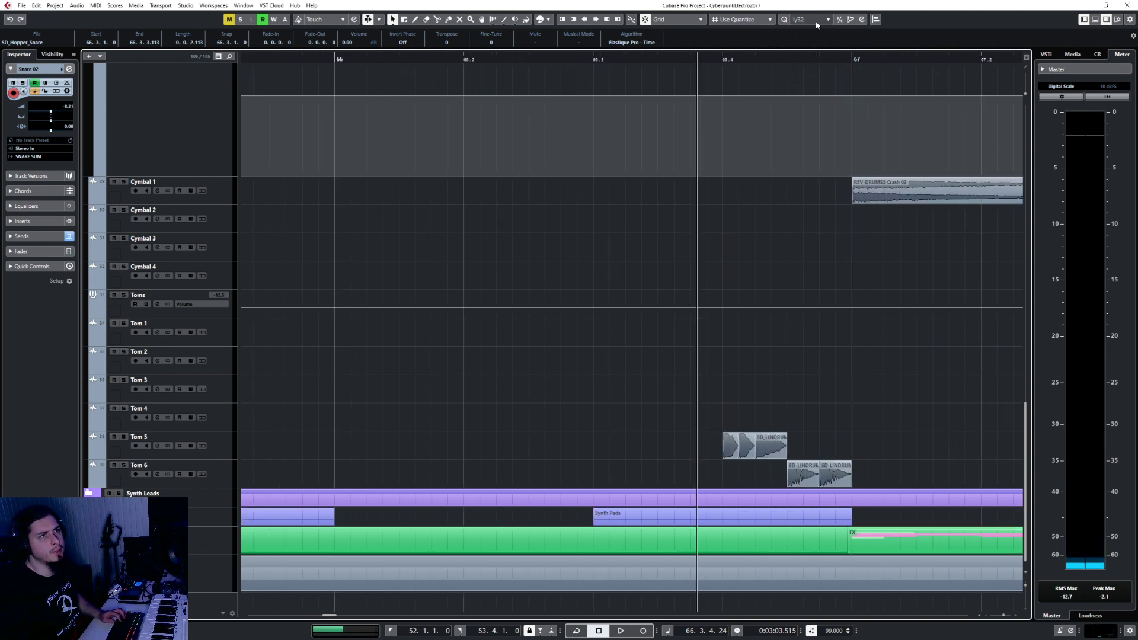
{"action": "left_click", "coordinate": [812, 19]}
{"action": "left_click", "coordinate": [812, 71]}
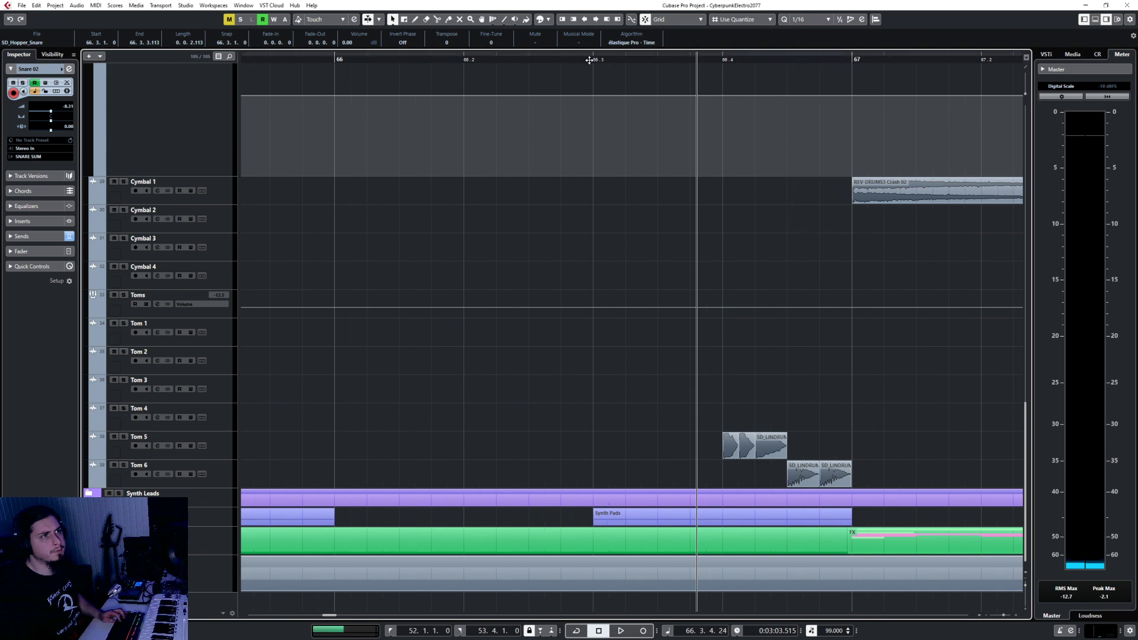
{"action": "left_click", "coordinate": [592, 60]}
{"action": "scroll", "coordinate": [583, 415], "scroll_direction": "up", "scroll_amount": 4}
{"action": "scroll", "coordinate": [585, 440], "scroll_direction": "up", "scroll_amount": 8}
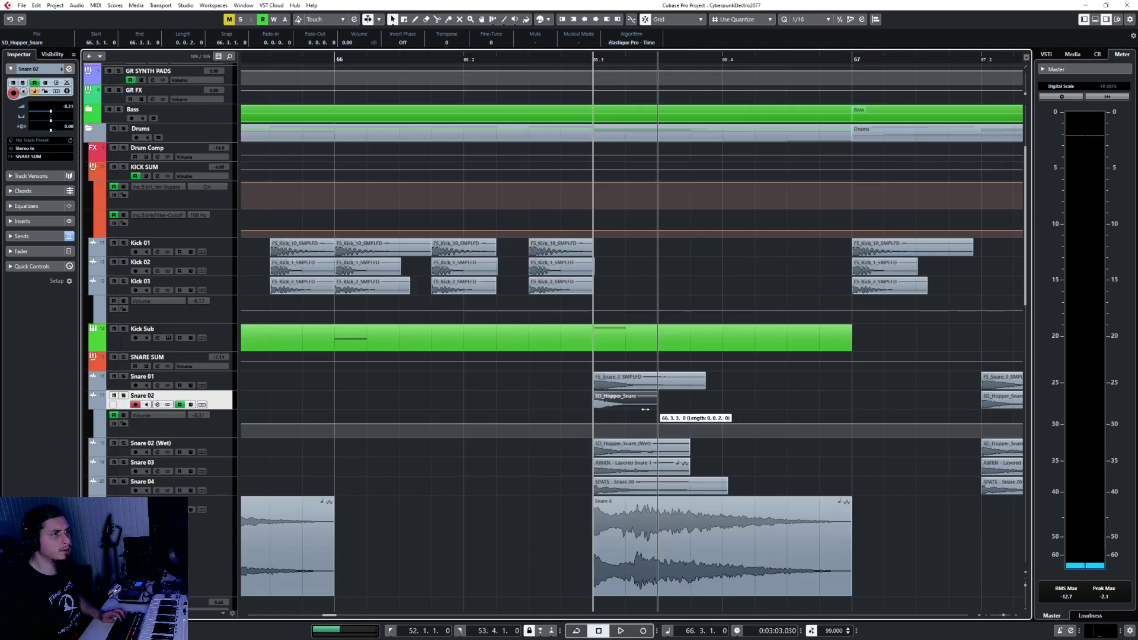
{"action": "left_click_drag", "start_coordinate": [645, 409], "coordinate": [625, 408]}
Step: Duplicate the shortened Snare 02 hit at 66.3.2, 66.3.3 and 66.3.4
{"action": "left_click", "coordinate": [624, 59]}
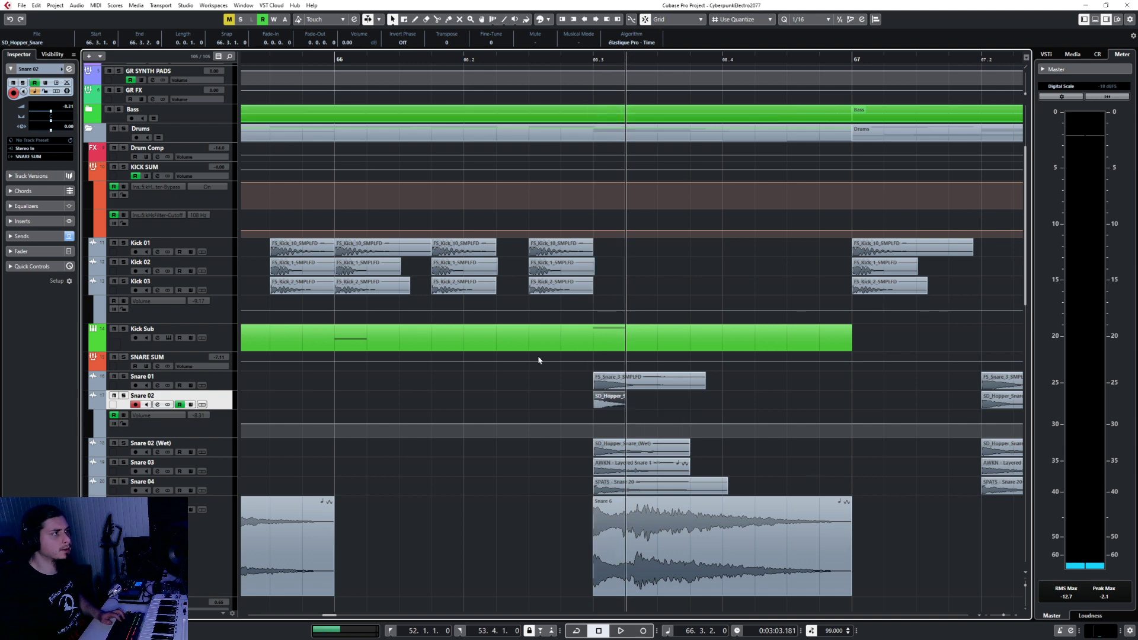
{"action": "key", "text": "ctrl+d"}
{"action": "key", "text": "ctrl+d"}
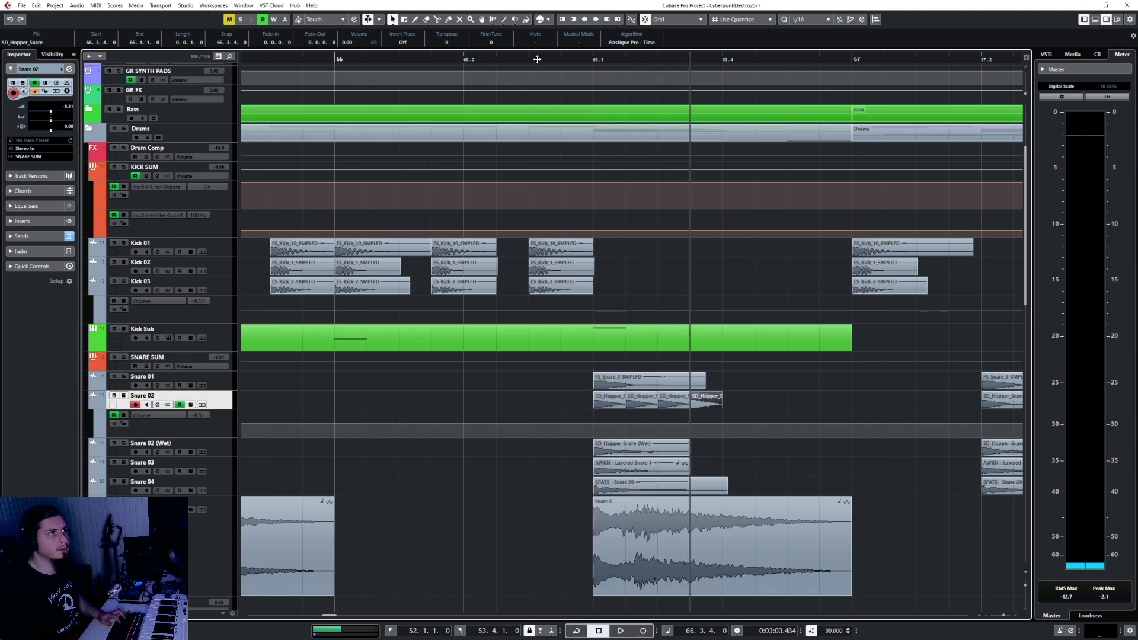
Step: Play back the snare roll and tom fill from 66.2 into Verse 2
{"action": "left_click", "coordinate": [461, 59]}
{"action": "key", "text": "space"}
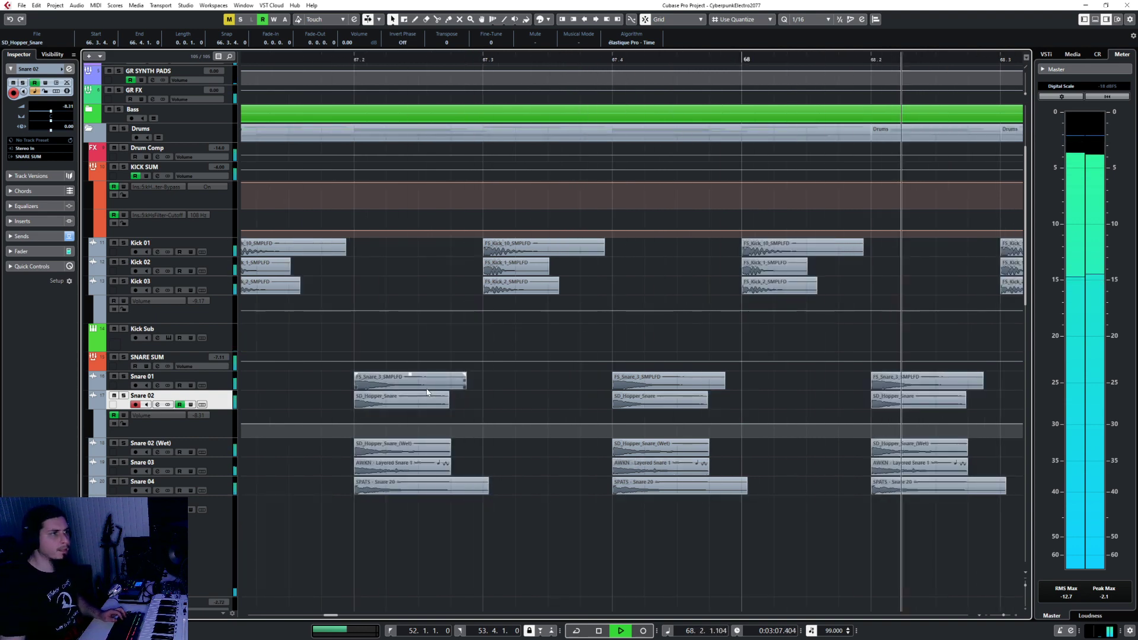
{"action": "key", "text": "g"}
{"action": "scroll", "coordinate": [426, 393], "scroll_direction": "down", "scroll_amount": 2}
{"action": "scroll", "coordinate": [313, 400], "scroll_direction": "up", "scroll_amount": 9}
{"action": "key", "text": "space"}
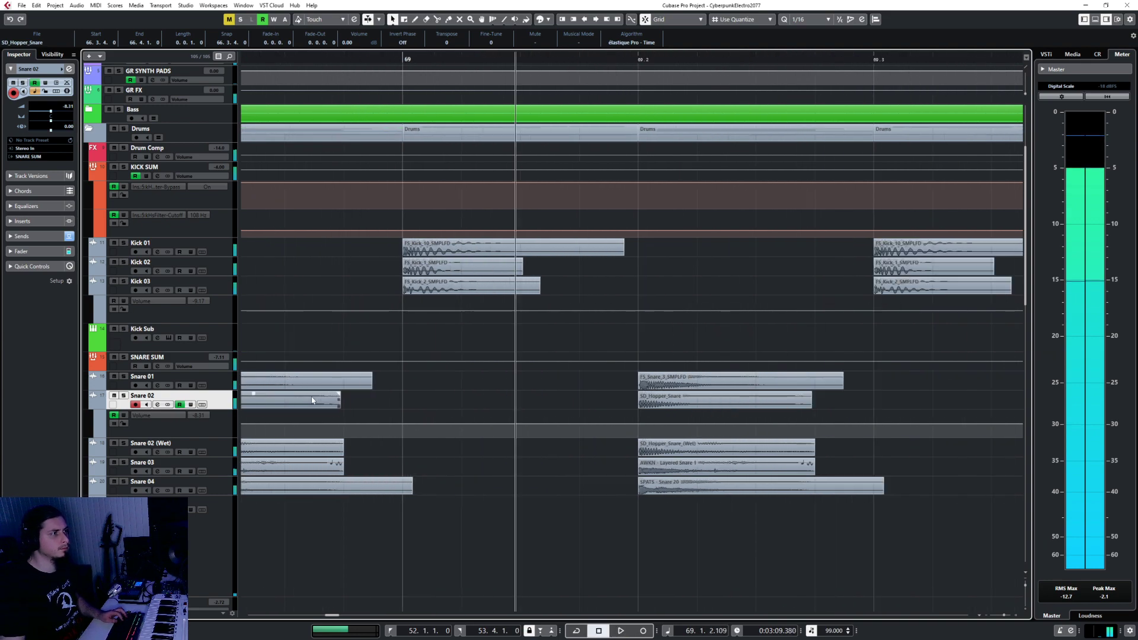
Step: Set the project grid to 1/32 and shorten the last Snare 02 roll hit at 66.3.4 to a 1/32 note
{"action": "scroll", "coordinate": [492, 416], "scroll_direction": "left", "scroll_amount": 10}
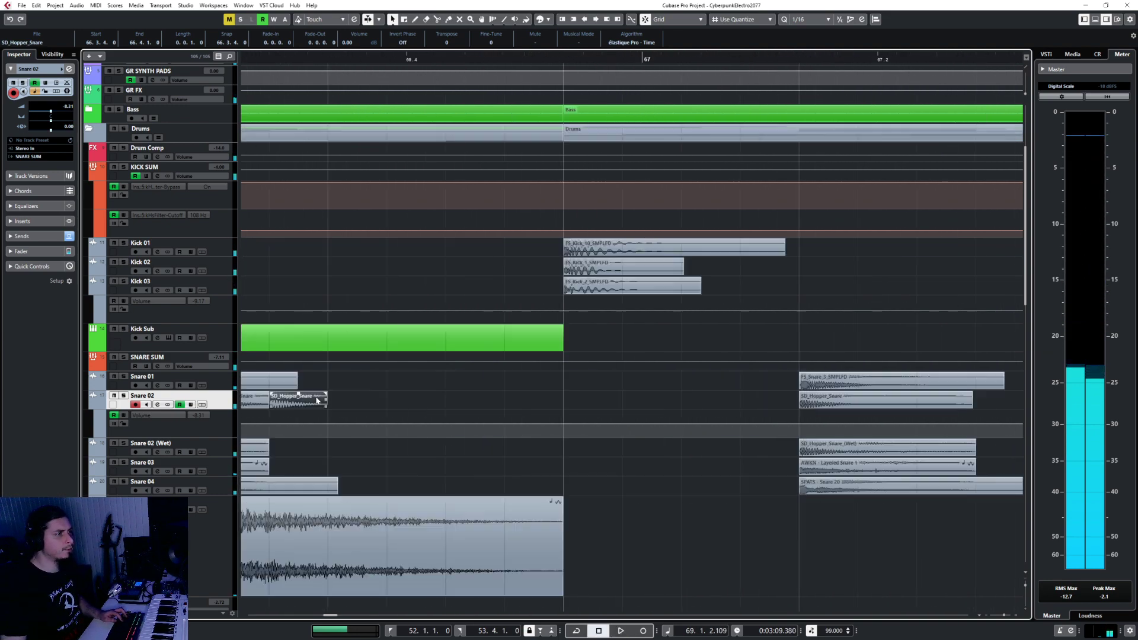
{"action": "scroll", "coordinate": [492, 416], "scroll_direction": "right", "scroll_amount": 1}
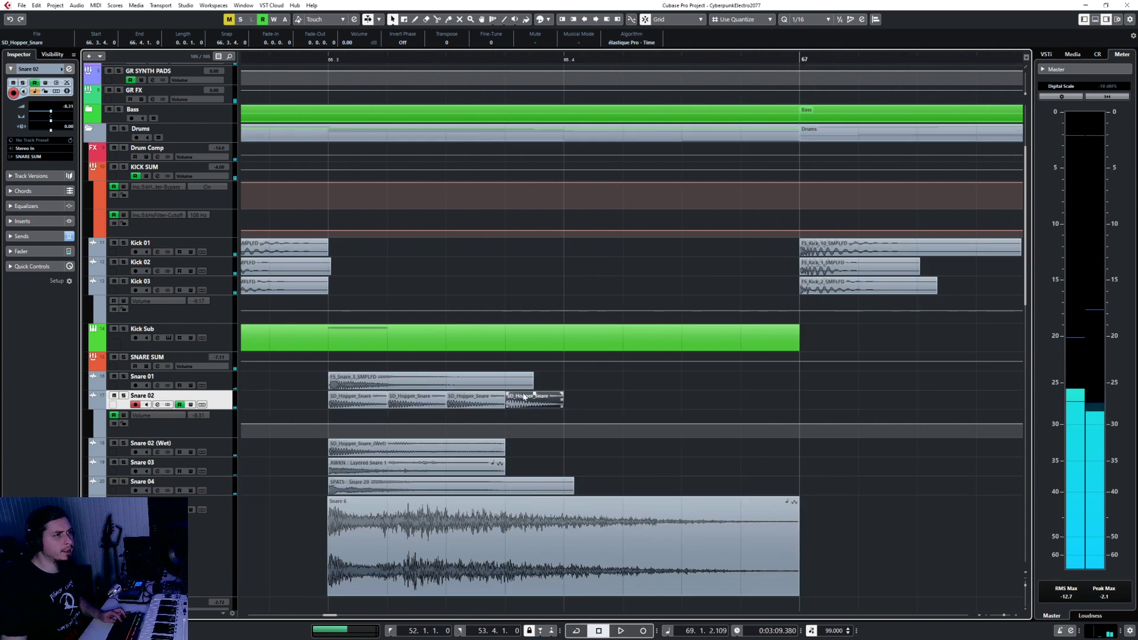
{"action": "left_click", "coordinate": [823, 22]}
{"action": "left_click", "coordinate": [827, 81]}
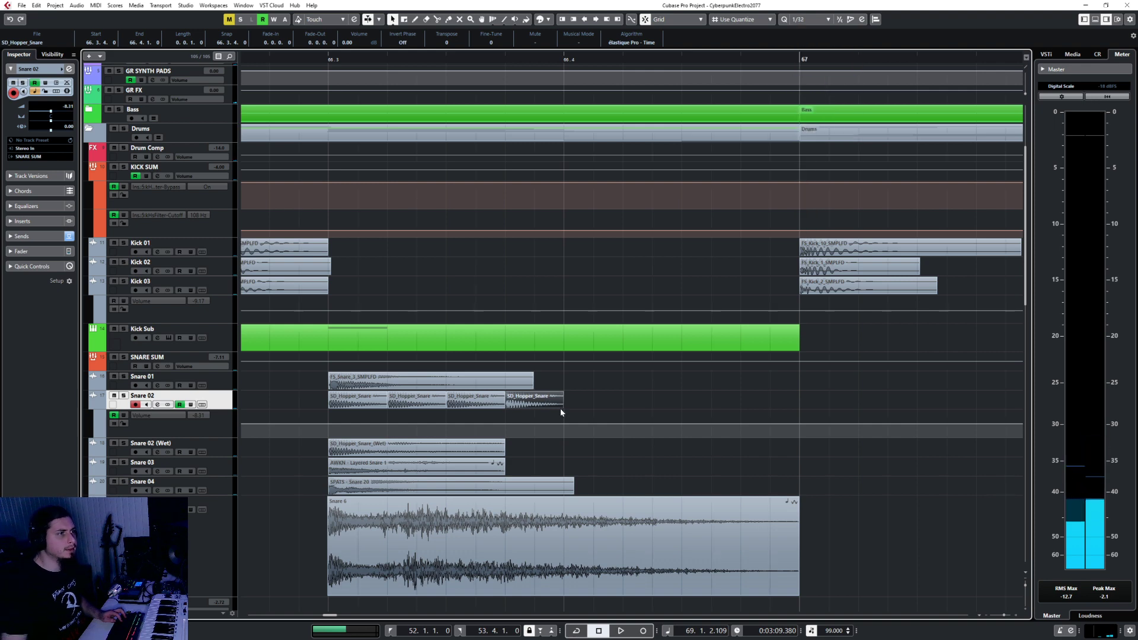
{"action": "left_click_drag", "start_coordinate": [561, 407], "coordinate": [526, 407]}
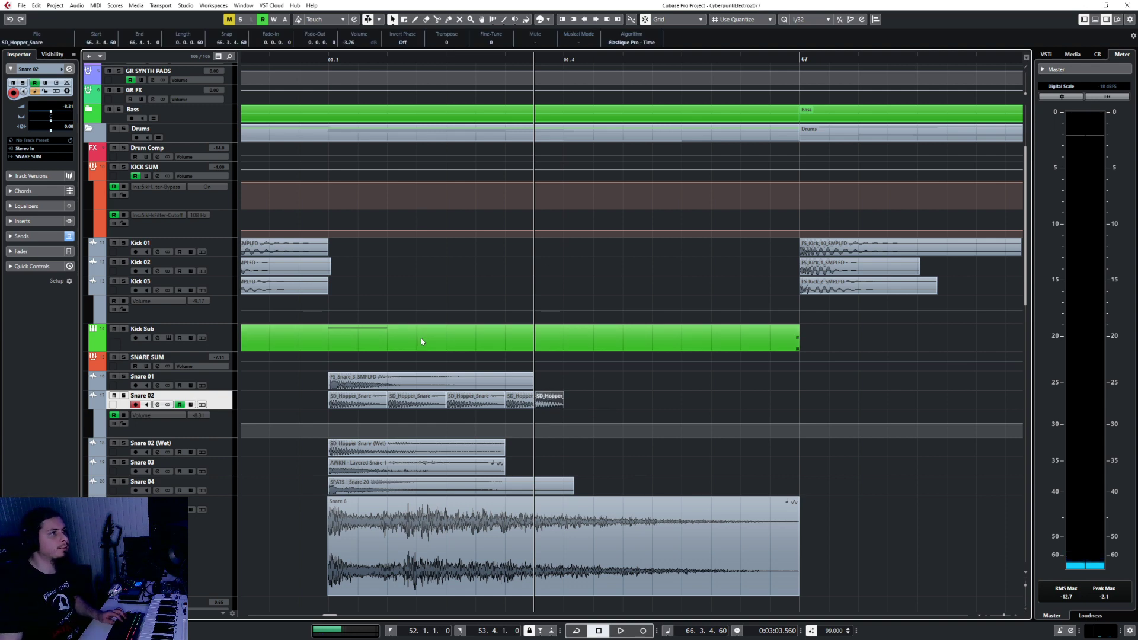
Step: Play back the snare roll and tom fill from bar 66 into Verse 2
{"action": "scroll", "coordinate": [421, 340], "scroll_direction": "down", "scroll_amount": 4}
{"action": "left_click", "coordinate": [281, 57]}
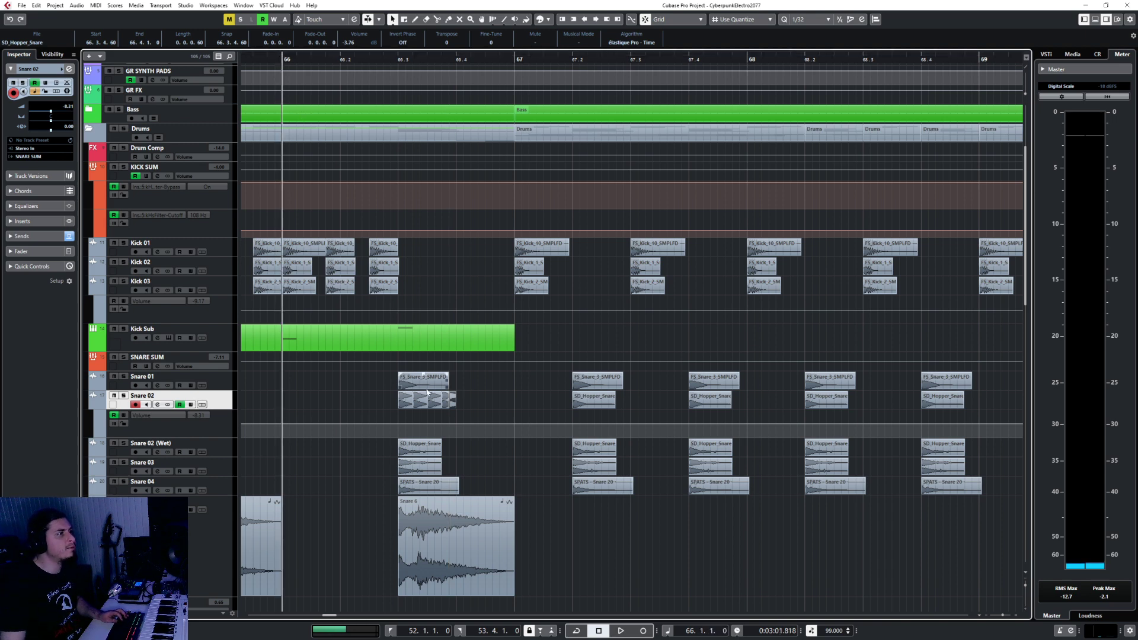
{"action": "key", "text": "space"}
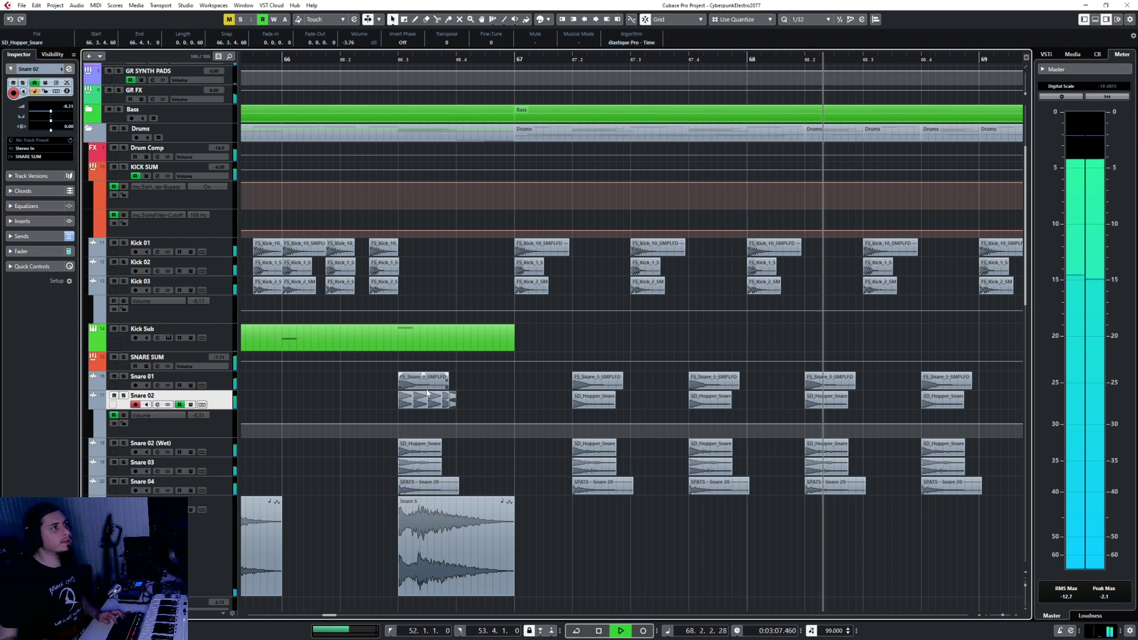
{"action": "key", "text": "space"}
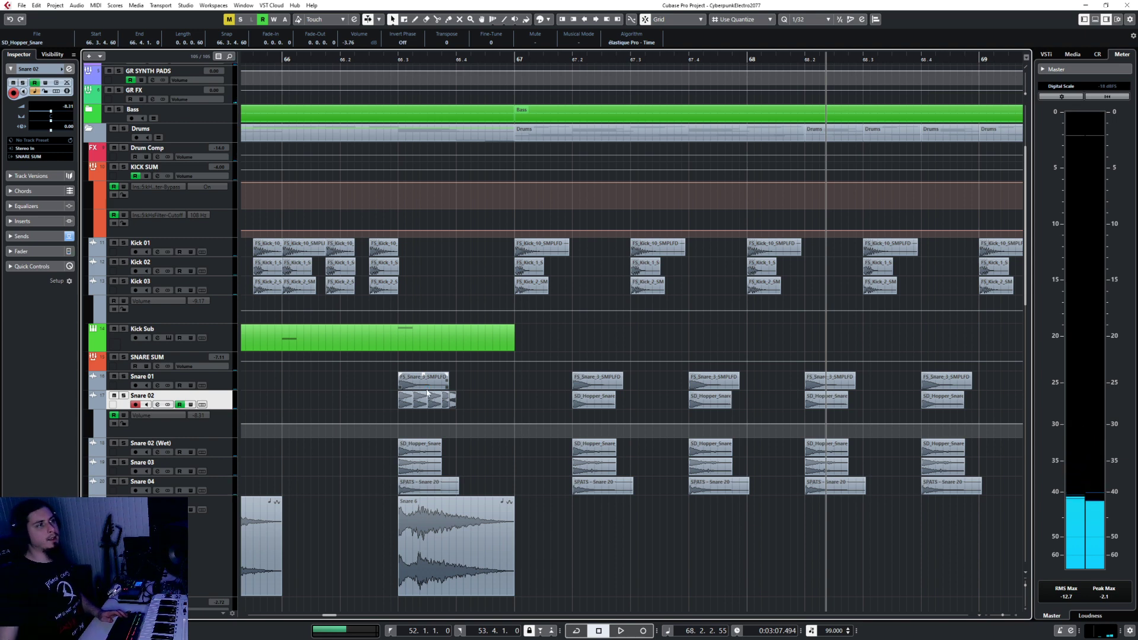
Step: Copy the Kick Sub part at bar 19 and set the project grid to 1/1
{"action": "scroll", "coordinate": [628, 402], "scroll_direction": "down", "scroll_amount": 4}
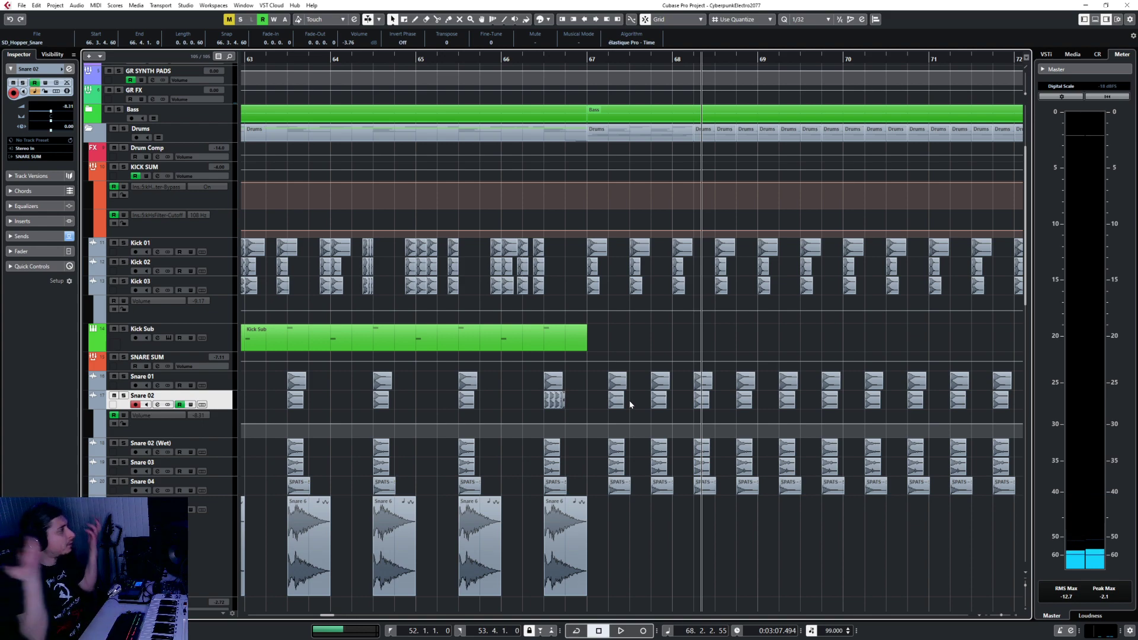
{"action": "scroll", "coordinate": [630, 405], "scroll_direction": "right", "scroll_amount": 3}
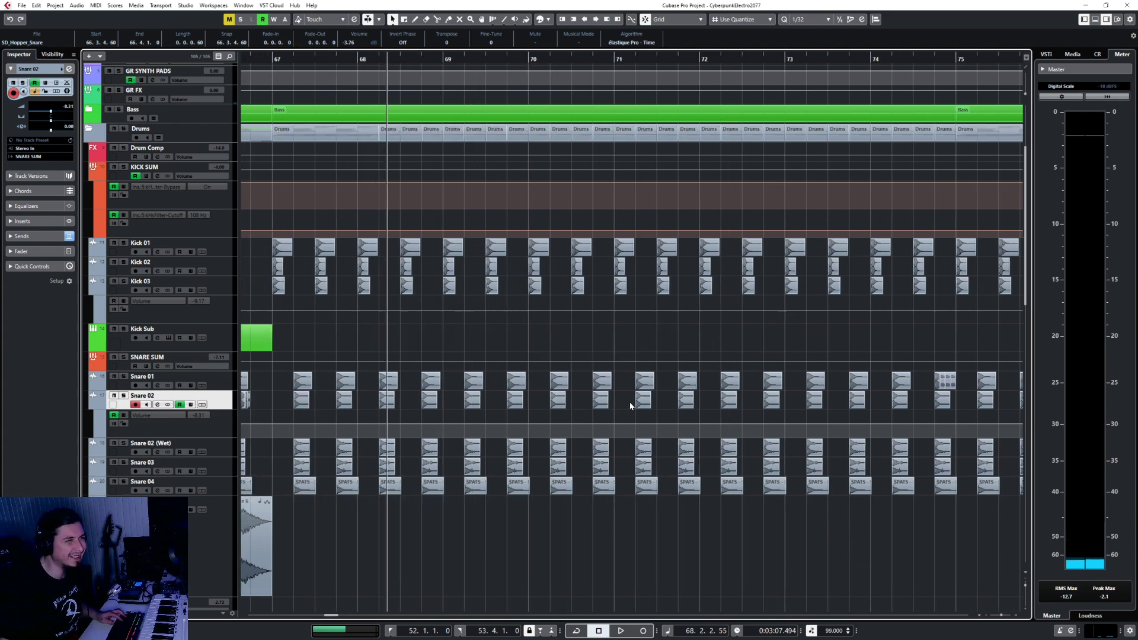
{"action": "scroll", "coordinate": [629, 404], "scroll_direction": "left", "scroll_amount": 3}
{"action": "scroll", "coordinate": [571, 391], "scroll_direction": "down", "scroll_amount": 5}
{"action": "scroll", "coordinate": [571, 391], "scroll_direction": "left", "scroll_amount": 5}
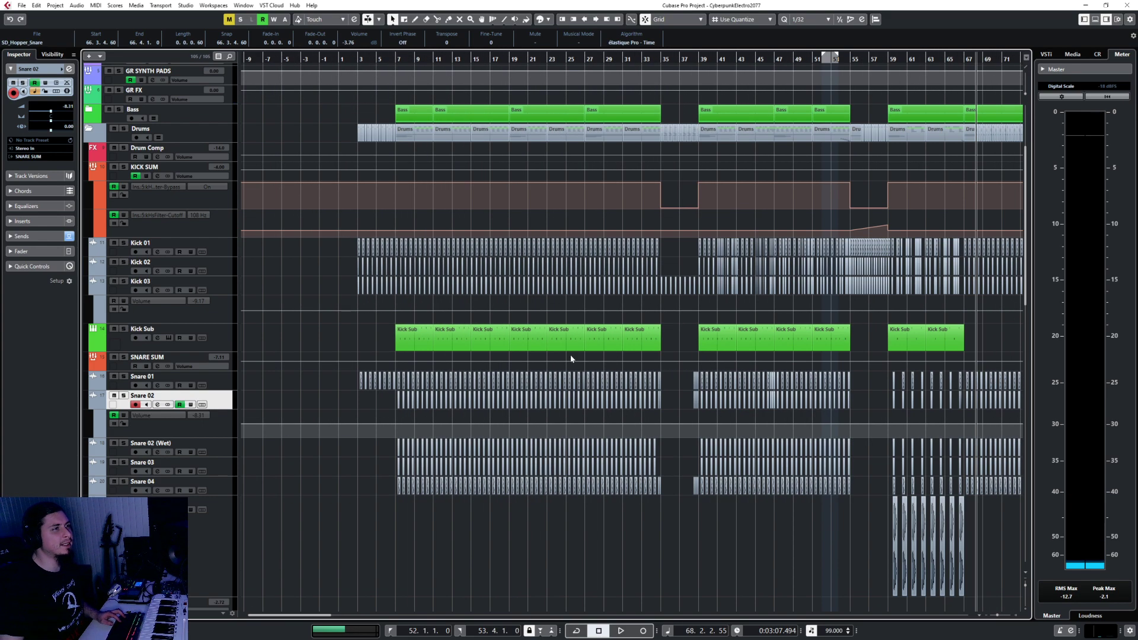
{"action": "left_click", "coordinate": [542, 333]}
{"action": "left_click", "coordinate": [824, 20]}
{"action": "left_click", "coordinate": [822, 31]}
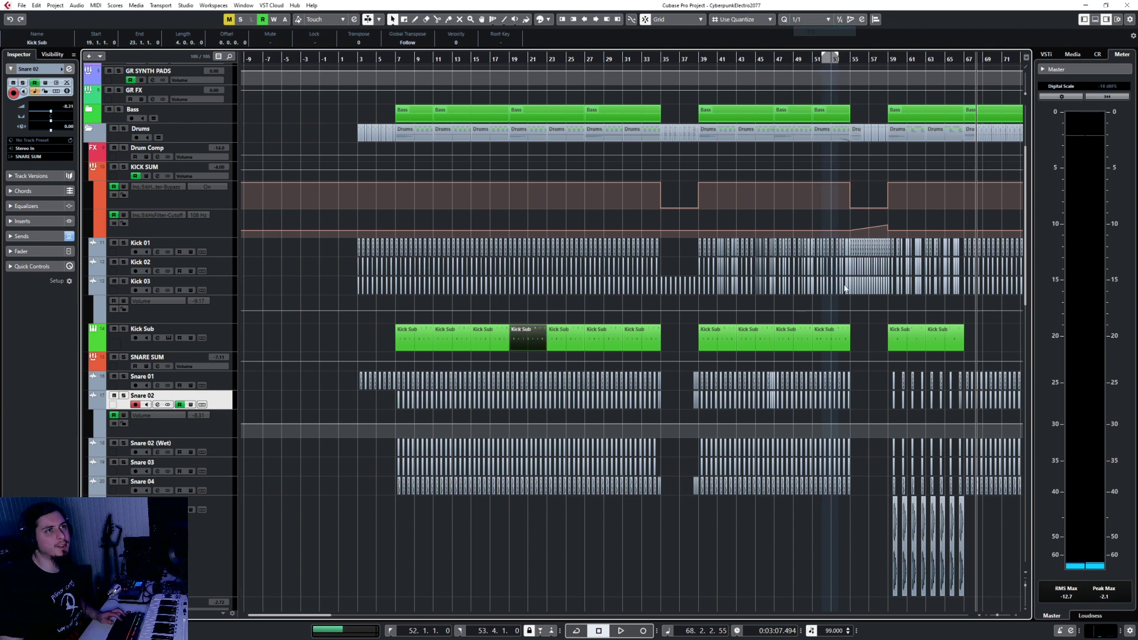
Step: Paste the copied part onto the Kick Sub track at bars 67, 71 and 75 in Verse 2
{"action": "scroll", "coordinate": [846, 306], "scroll_direction": "right", "scroll_amount": 4}
{"action": "scroll", "coordinate": [724, 347], "scroll_direction": "up", "scroll_amount": 5}
{"action": "scroll", "coordinate": [450, 360], "scroll_direction": "left", "scroll_amount": 4}
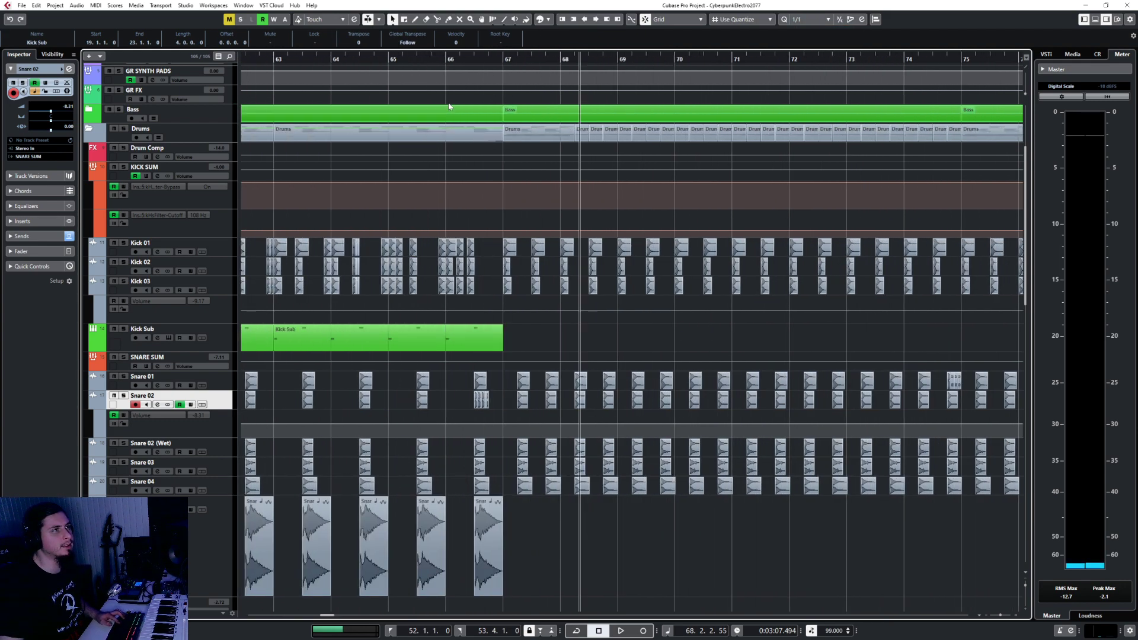
{"action": "left_click", "coordinate": [506, 61]}
{"action": "left_click", "coordinate": [218, 342]}
{"action": "key", "text": "ctrl+v"}
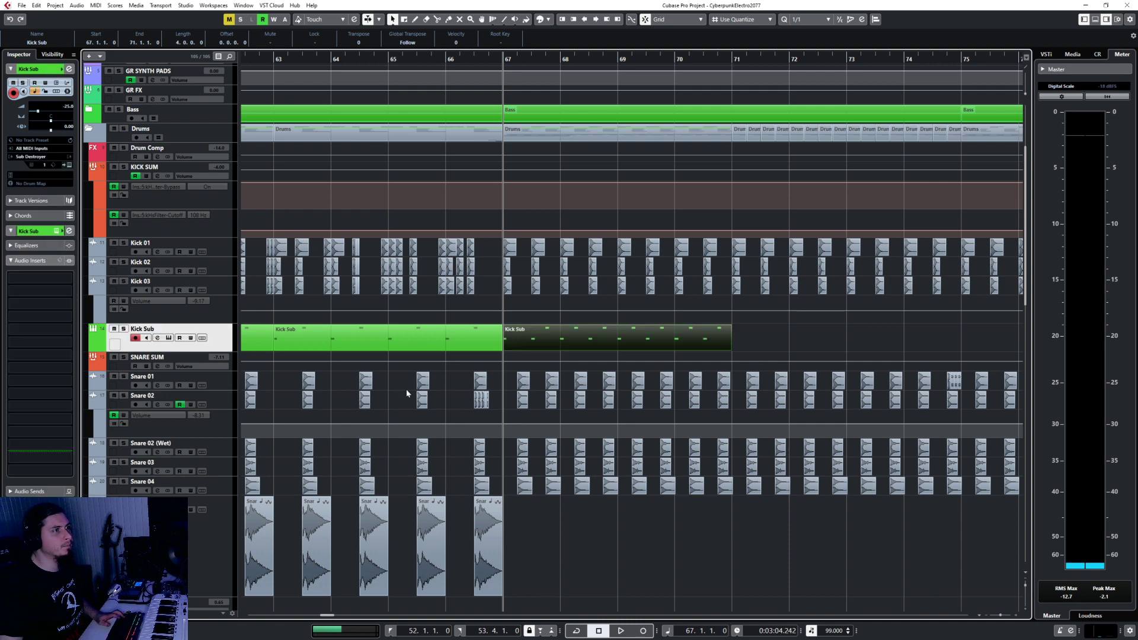
{"action": "left_click", "coordinate": [729, 61]}
{"action": "key", "text": "ctrl+v"}
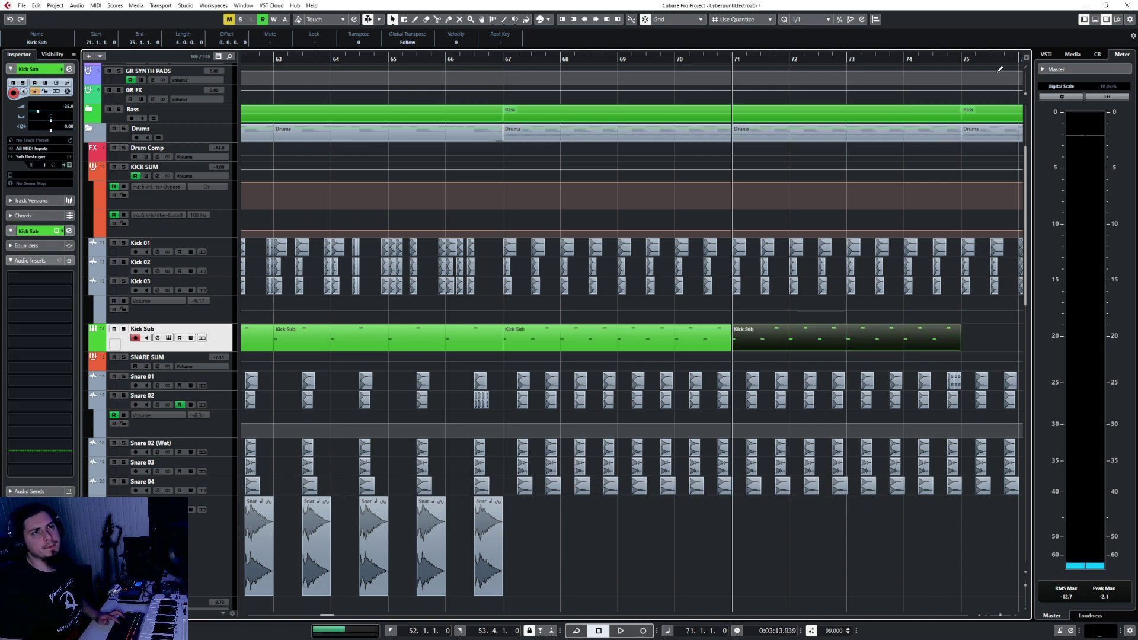
{"action": "left_click", "coordinate": [963, 60]}
{"action": "key", "text": "ctrl+v"}
{"action": "key", "text": "g"}
{"action": "key", "text": "g"}
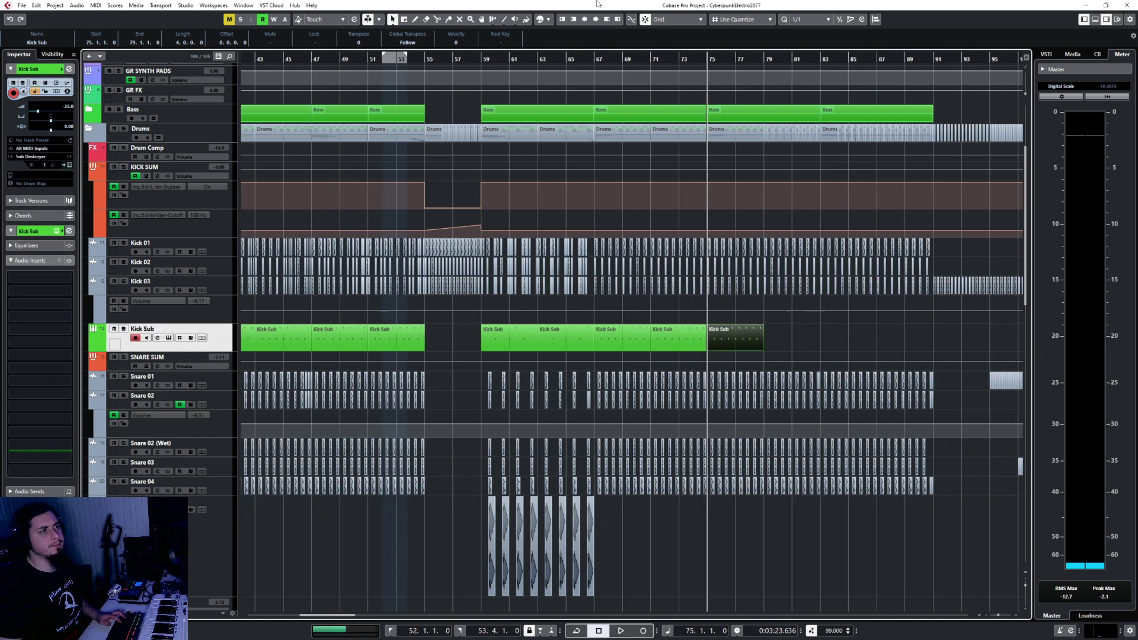
Step: Play back Verse 2 from bar 66 to check the Kick Sub parts against the drums
{"action": "left_click", "coordinate": [582, 58]}
{"action": "key", "text": "space"}
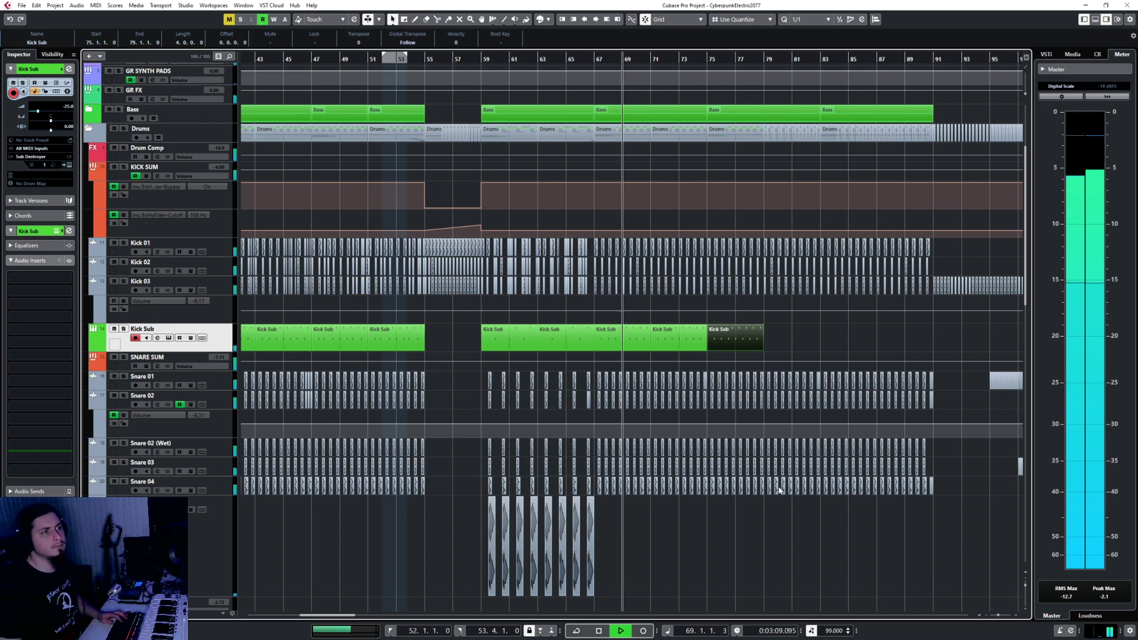
{"action": "scroll", "coordinate": [762, 427], "scroll_direction": "up", "scroll_amount": 3}
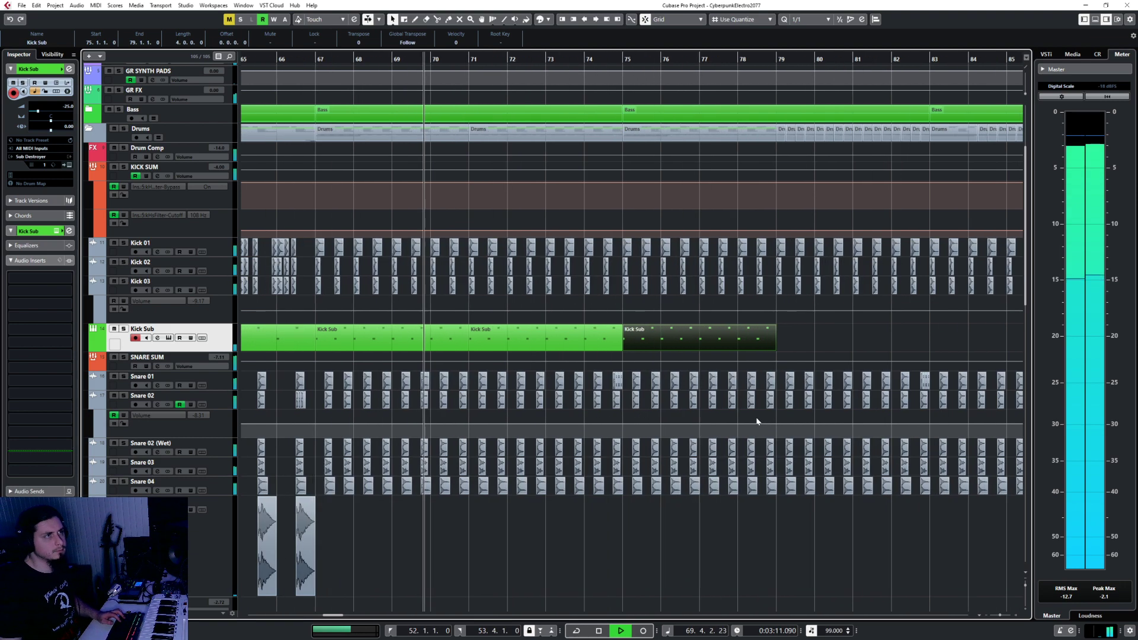
{"action": "scroll", "coordinate": [757, 422], "scroll_direction": "up", "scroll_amount": 3}
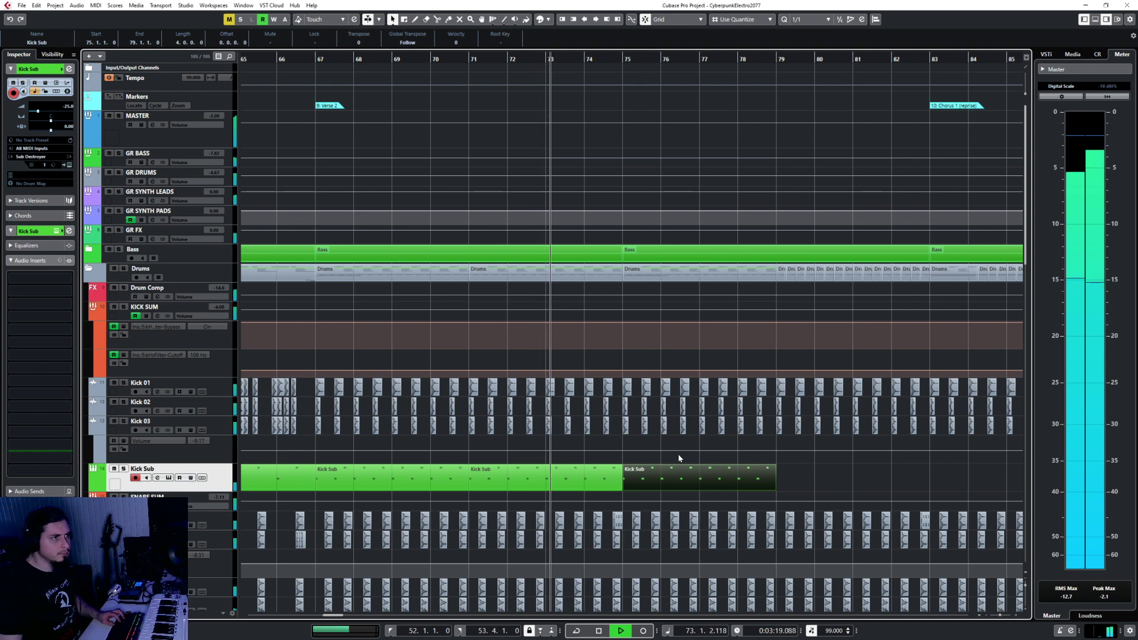
{"action": "key", "text": "f"}
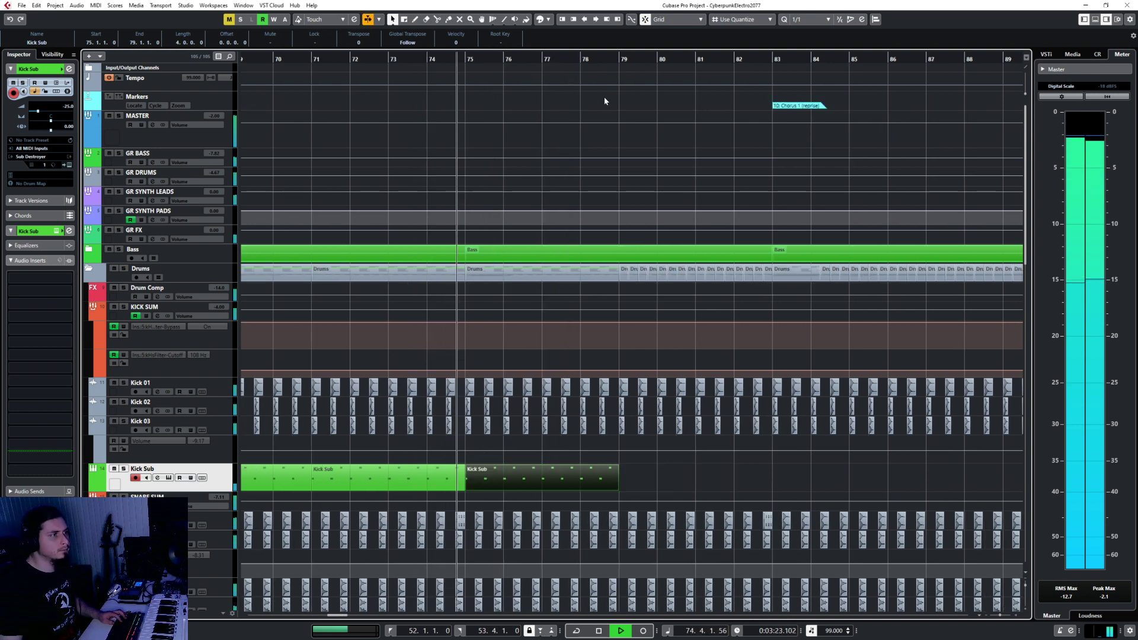
{"action": "key", "text": "space"}
Step: Add another four-bar Kick Sub part at bar 79, filling the track up to Chorus 1 (reprise)
{"action": "left_click", "coordinate": [618, 59]}
{"action": "key", "text": "ctrl+d"}
Step: Set the project grid to 1/16 and shorten the Snare 02 hit at 74.4 to a 1/16 note
{"action": "scroll", "coordinate": [516, 539], "scroll_direction": "up", "scroll_amount": 6}
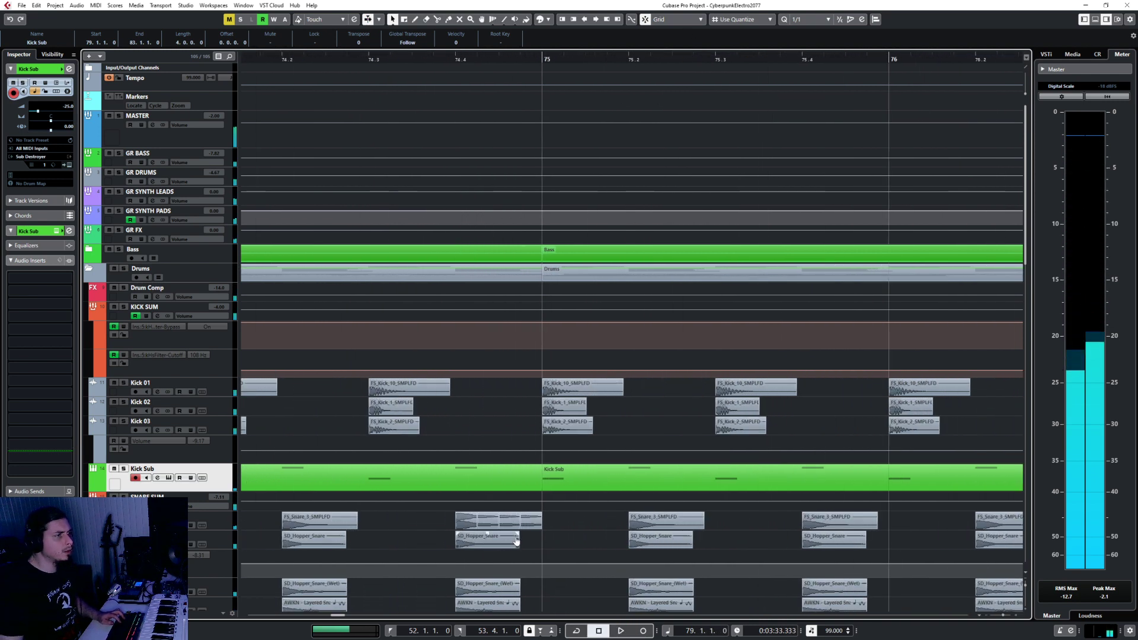
{"action": "scroll", "coordinate": [485, 539], "scroll_direction": "up", "scroll_amount": 3}
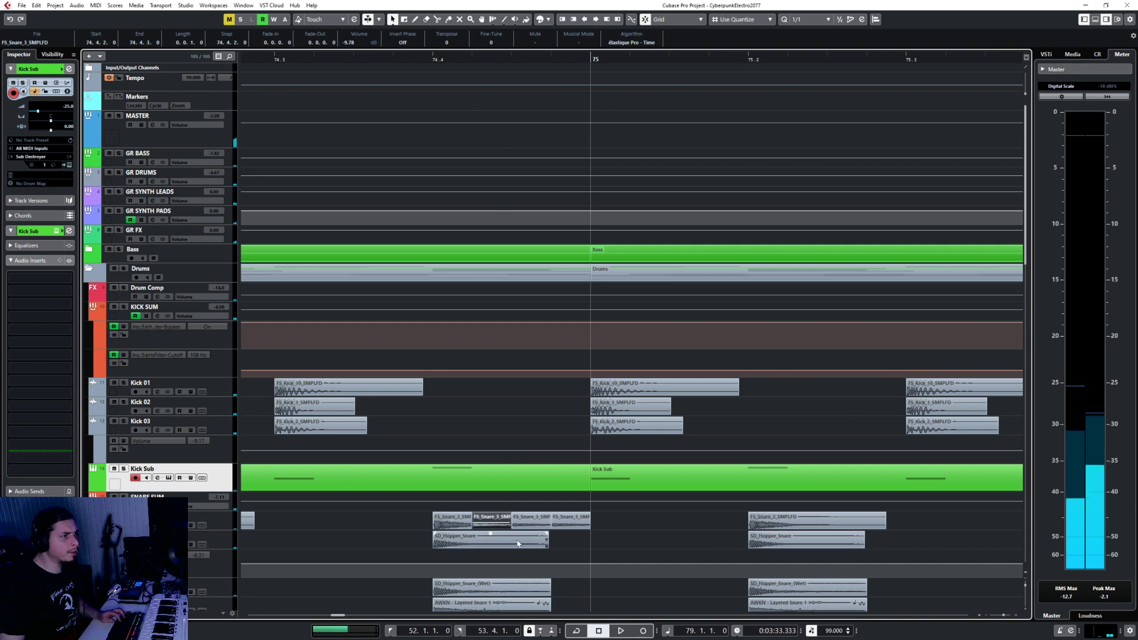
{"action": "left_click", "coordinate": [489, 539]}
{"action": "left_click", "coordinate": [798, 20]}
{"action": "left_click", "coordinate": [824, 71]}
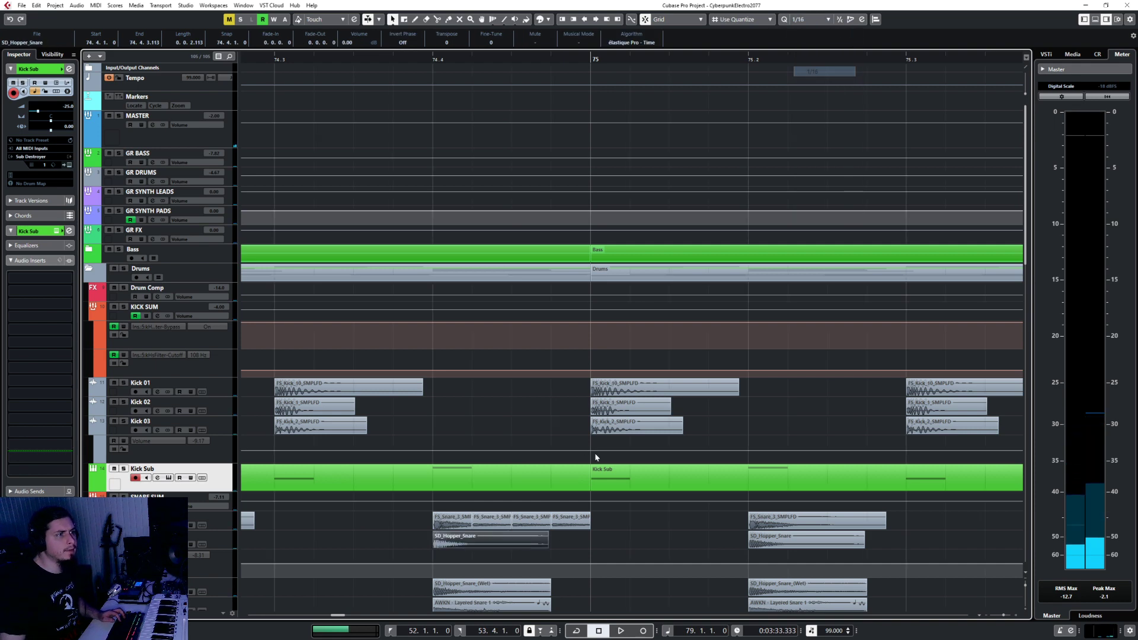
{"action": "left_click_drag", "start_coordinate": [546, 545], "coordinate": [485, 549]}
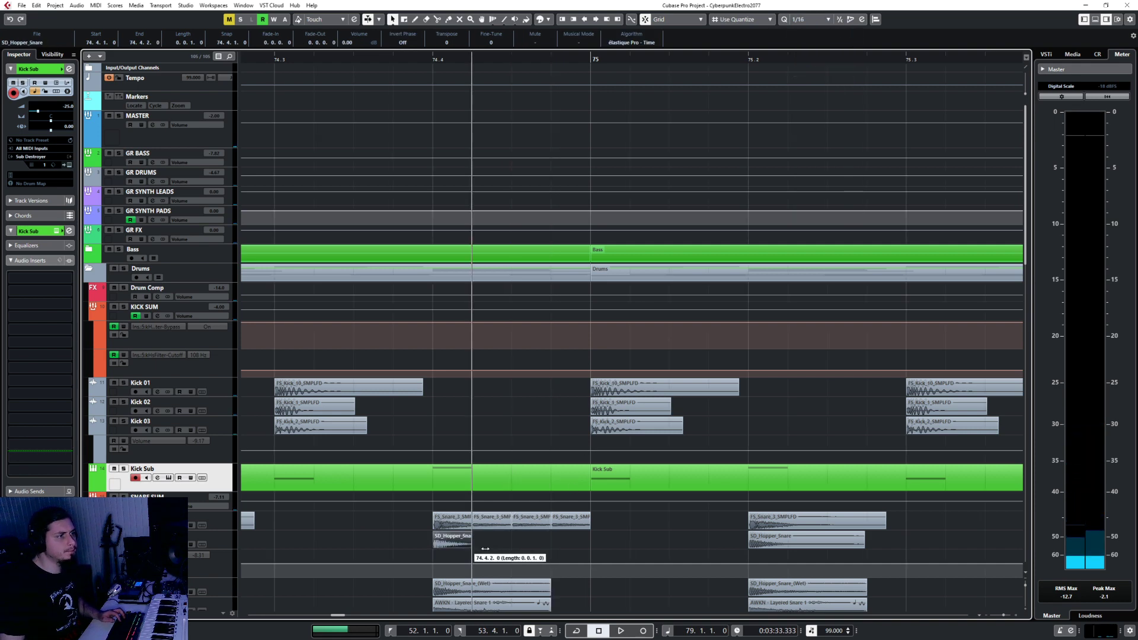
{"action": "left_click", "coordinate": [232, 551]}
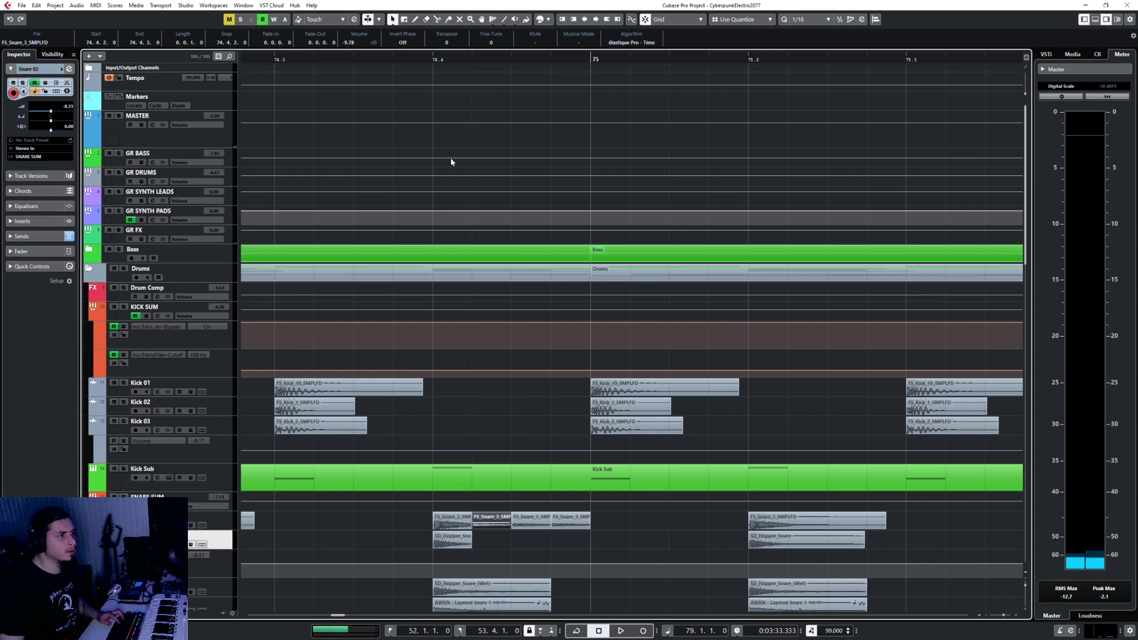
{"action": "left_click", "coordinate": [480, 62]}
{"action": "left_click", "coordinate": [513, 58]}
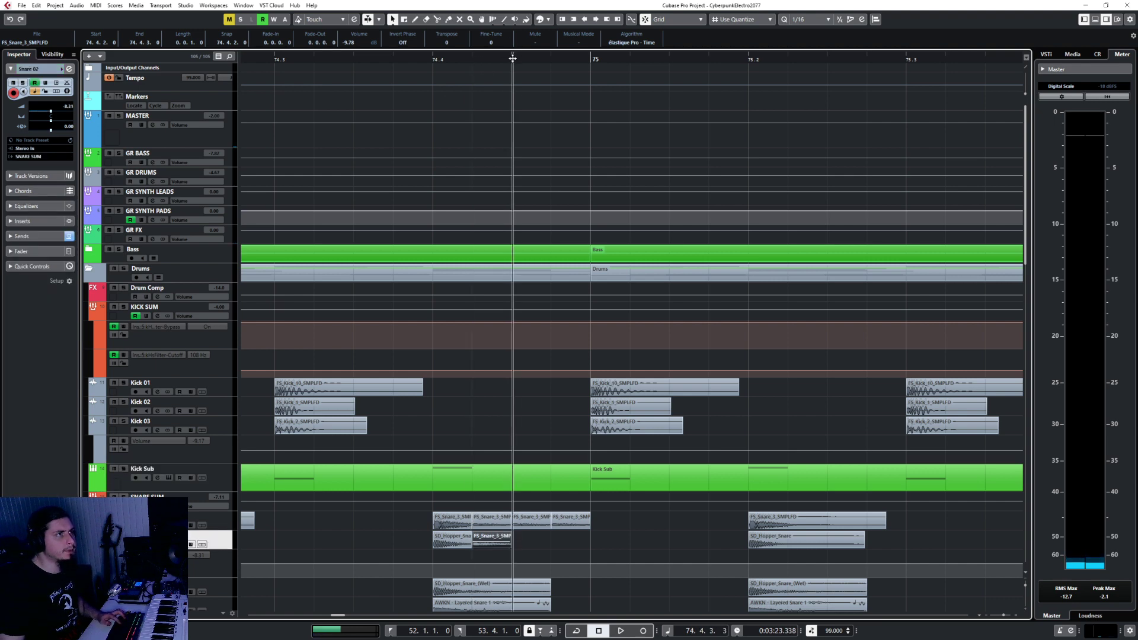
{"action": "key", "text": "Delete"}
Step: Duplicate the shortened Snare 02 hit at 74.4.2, 74.4.3 and 74.4.4, and play back the roll into bar 75
{"action": "left_click", "coordinate": [470, 535]}
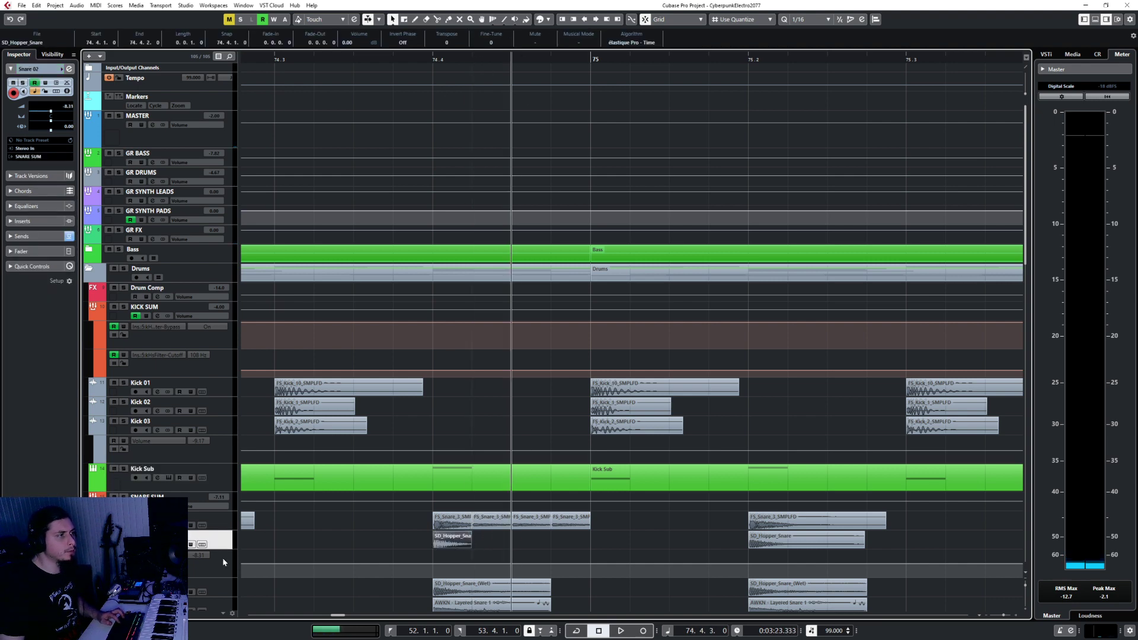
{"action": "key", "text": "ctrl+d"}
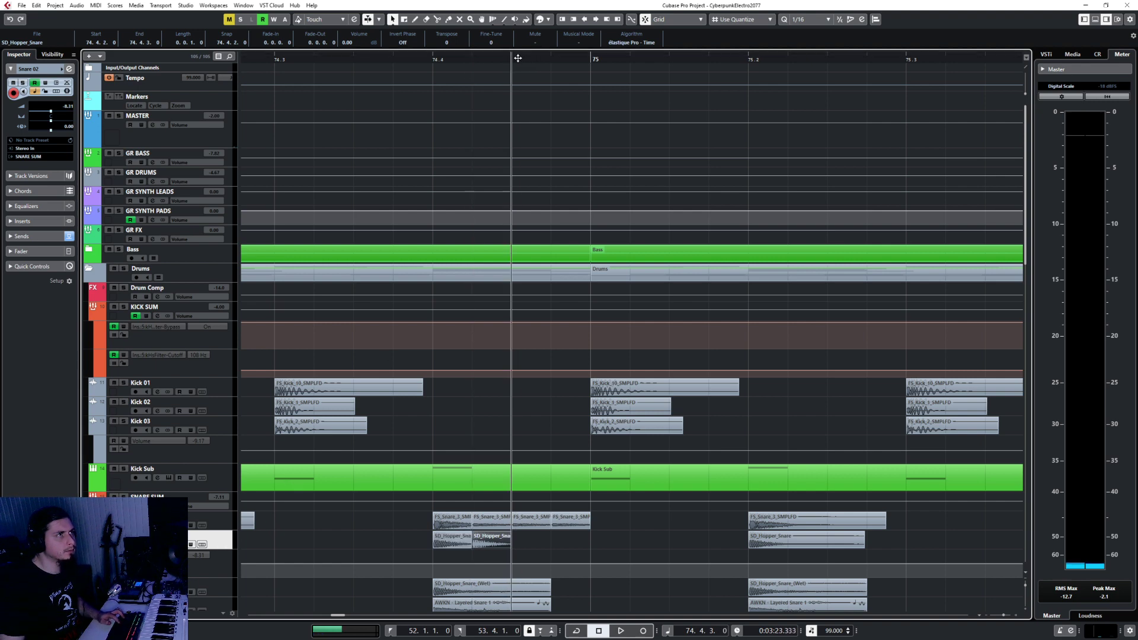
{"action": "key", "text": "ctrl+d"}
{"action": "key", "text": "space"}
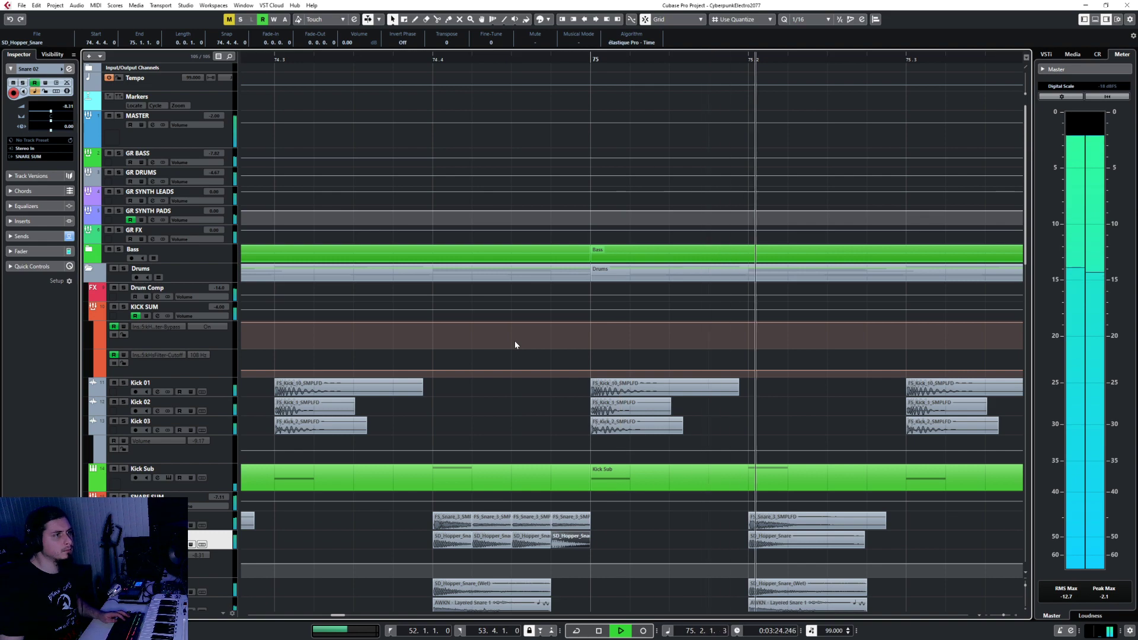
Step: Set the project grid to 1/1 and copy the Cymbal 2 and Cymbal 3 crashes from bar 59 to bar 75
{"action": "scroll", "coordinate": [580, 488], "scroll_direction": "down", "scroll_amount": 5}
{"action": "scroll", "coordinate": [578, 484], "scroll_direction": "down", "scroll_amount": 10}
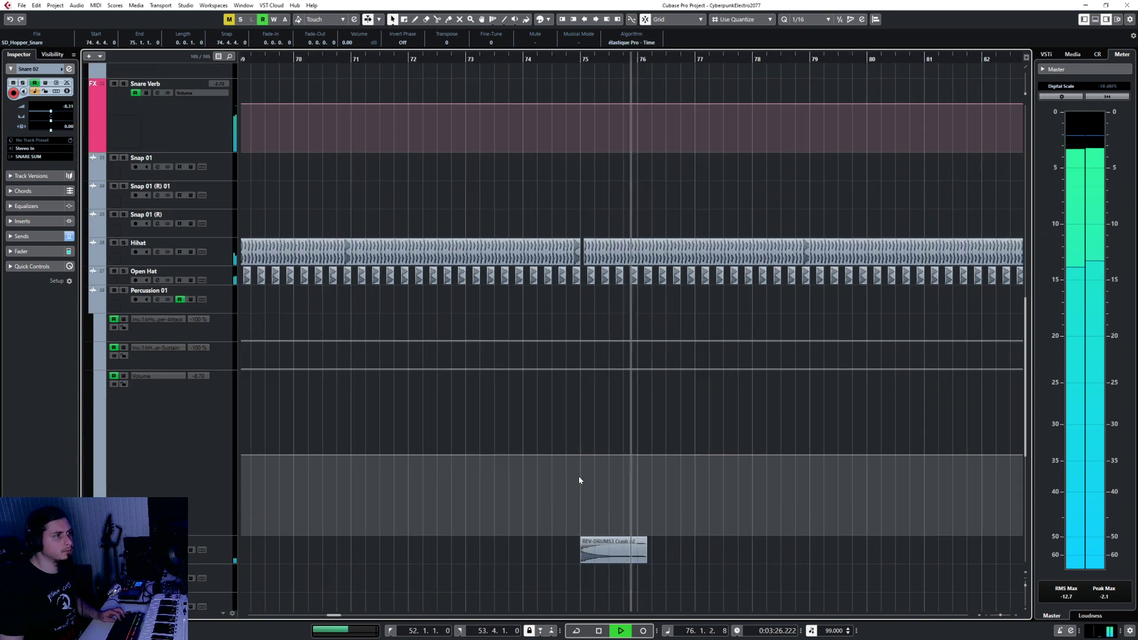
{"action": "scroll", "coordinate": [529, 545], "scroll_direction": "left", "scroll_amount": 10}
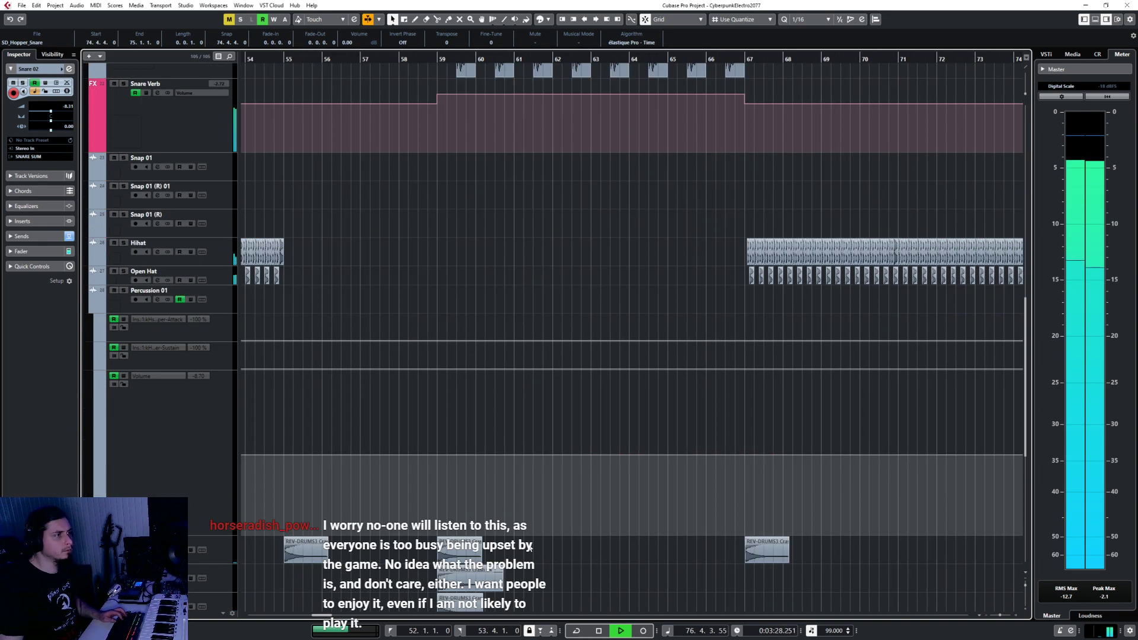
{"action": "left_click_drag", "start_coordinate": [387, 577], "coordinate": [441, 600]}
{"action": "left_click", "coordinate": [810, 19]}
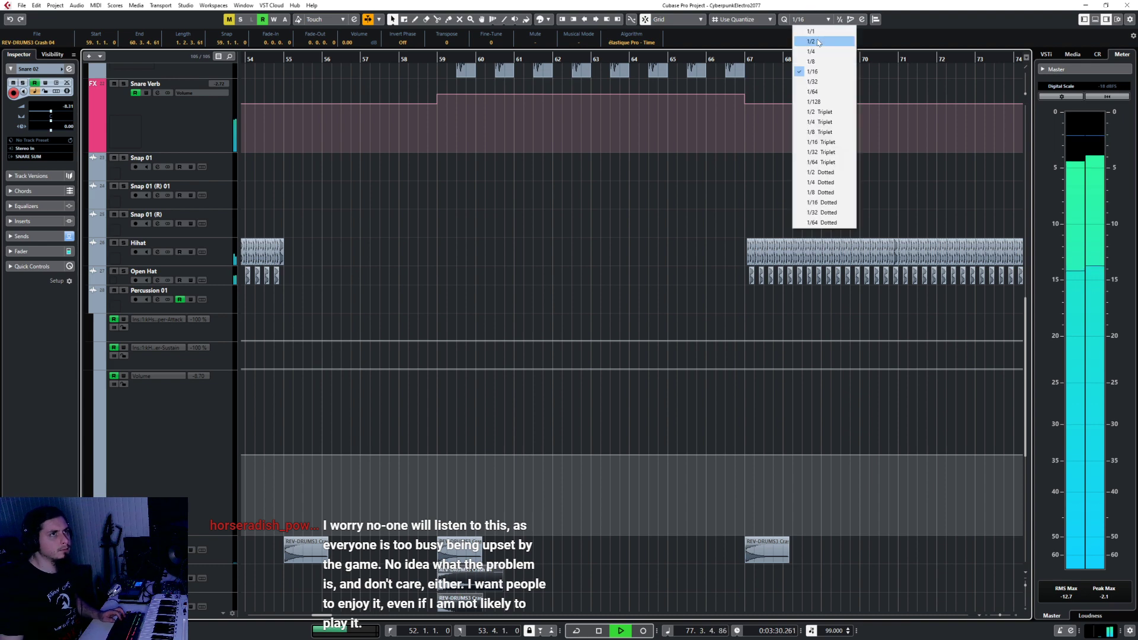
{"action": "left_click", "coordinate": [812, 32]}
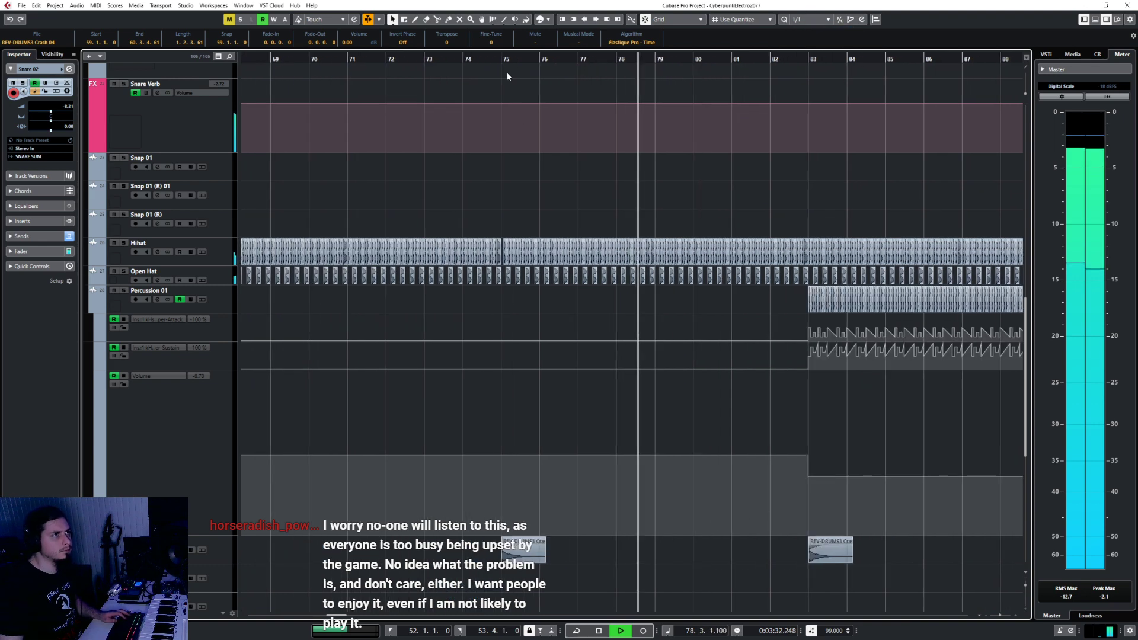
{"action": "left_click", "coordinate": [502, 61]}
{"action": "key", "text": "ctrl+v"}
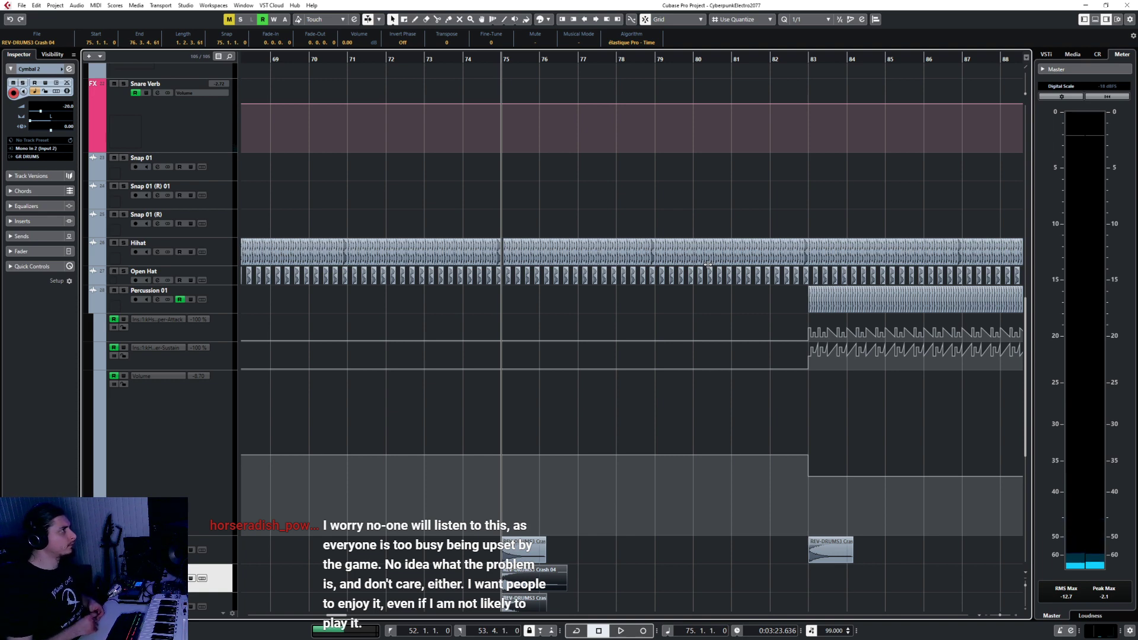
{"action": "scroll", "coordinate": [606, 332], "scroll_direction": "down", "scroll_amount": 5}
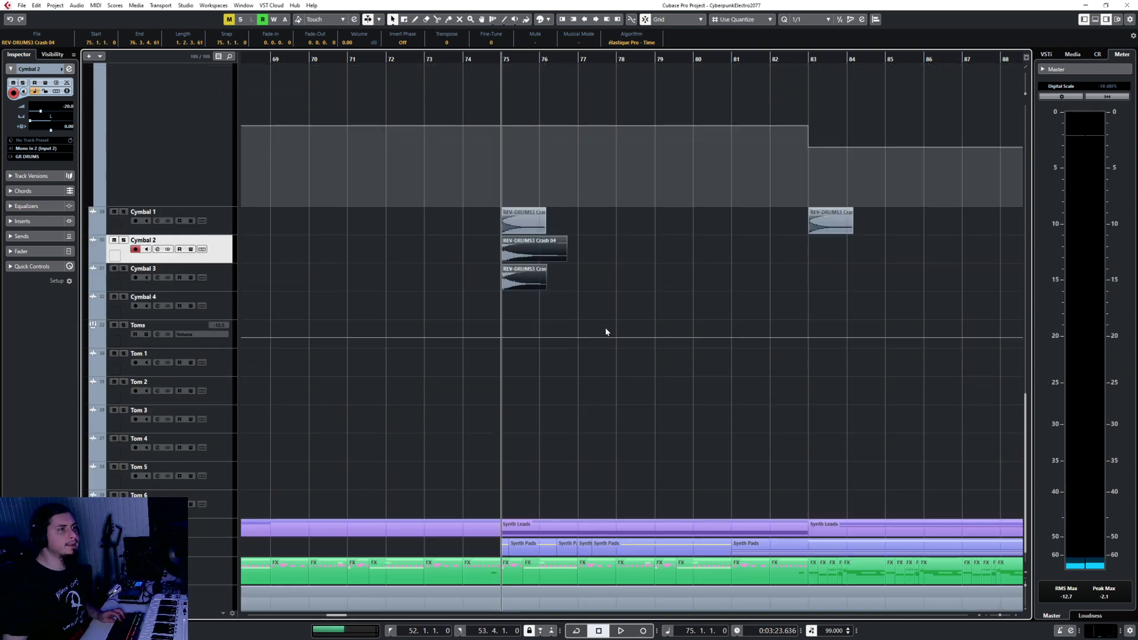
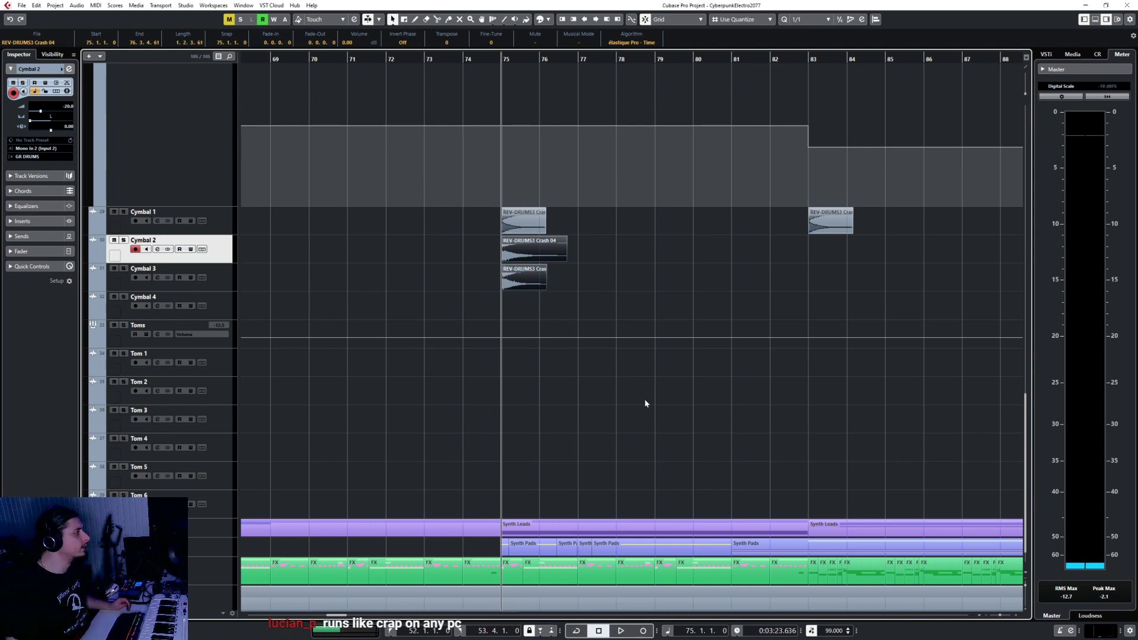
{"action": "left_click", "coordinate": [557, 382]}
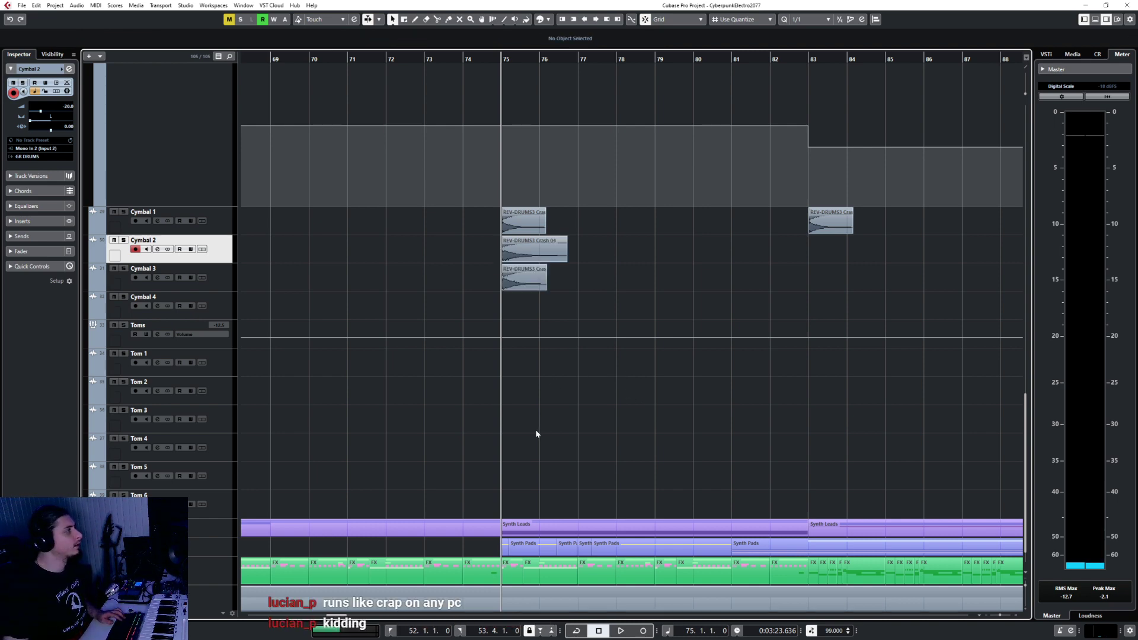
{"action": "scroll", "coordinate": [536, 434], "scroll_direction": "down", "scroll_amount": 2, "text": "ctrl"}
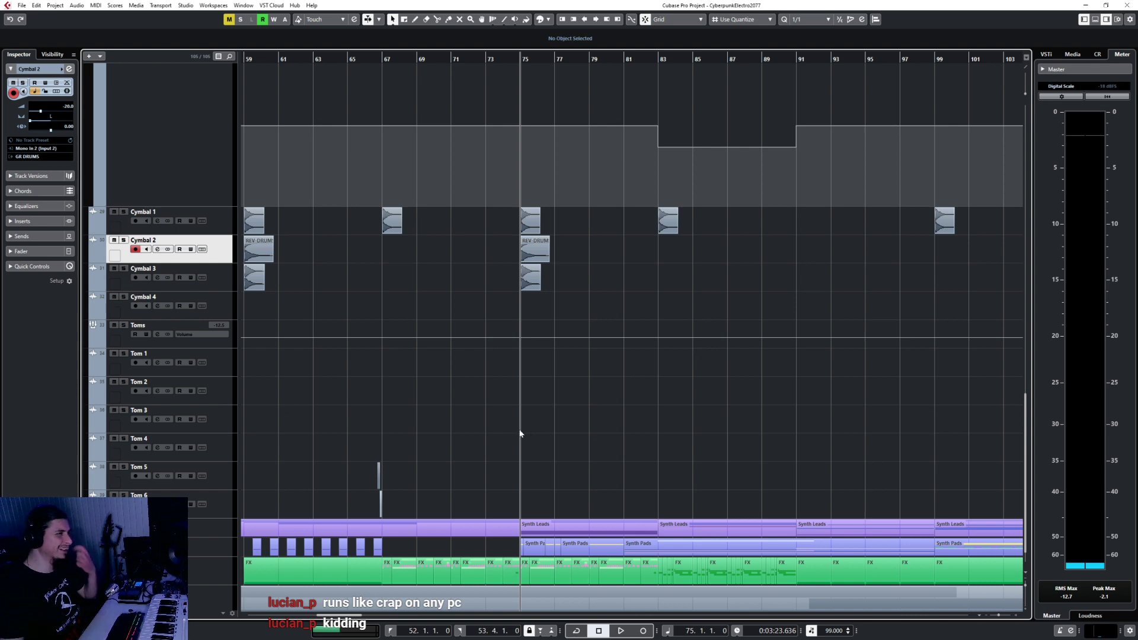
{"action": "scroll", "coordinate": [511, 388], "scroll_direction": "up", "scroll_amount": 2, "text": "ctrl"}
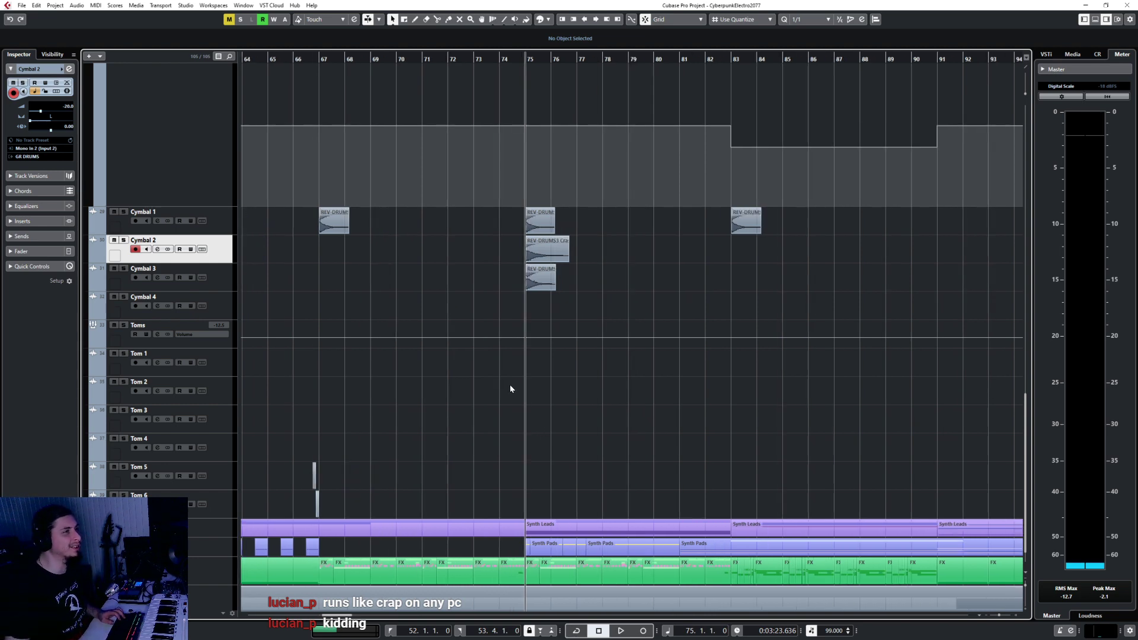
{"action": "scroll", "coordinate": [510, 388], "scroll_direction": "up", "scroll_amount": 2}
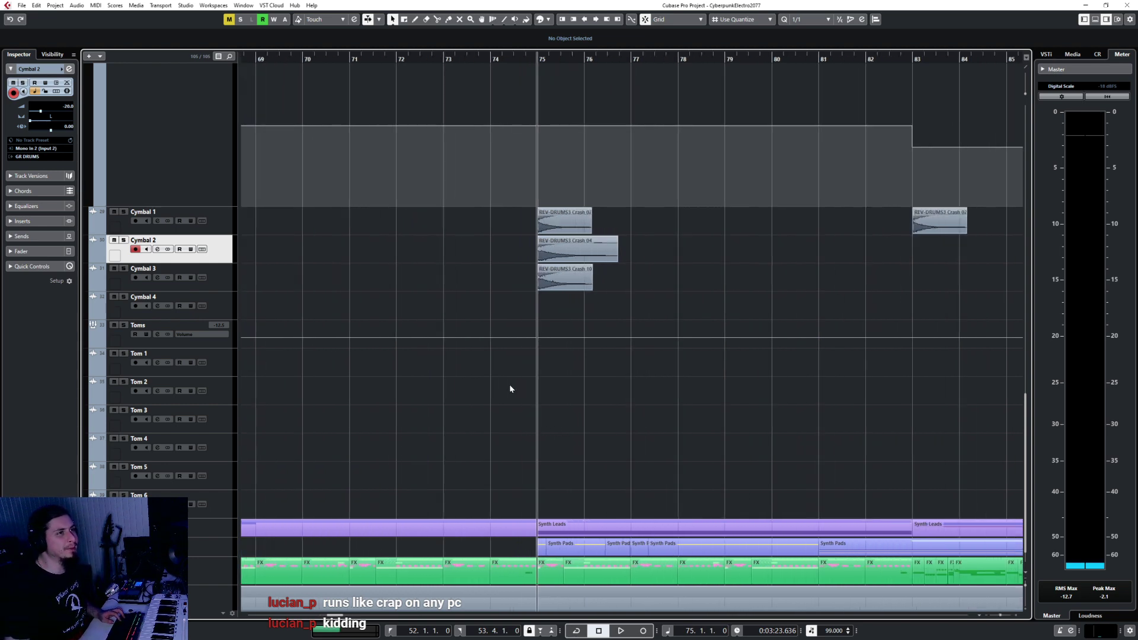
Step: Play back the transition into bar 75 and review the drum tracks around it
{"action": "left_click", "coordinate": [497, 57]}
{"action": "key", "text": "space"}
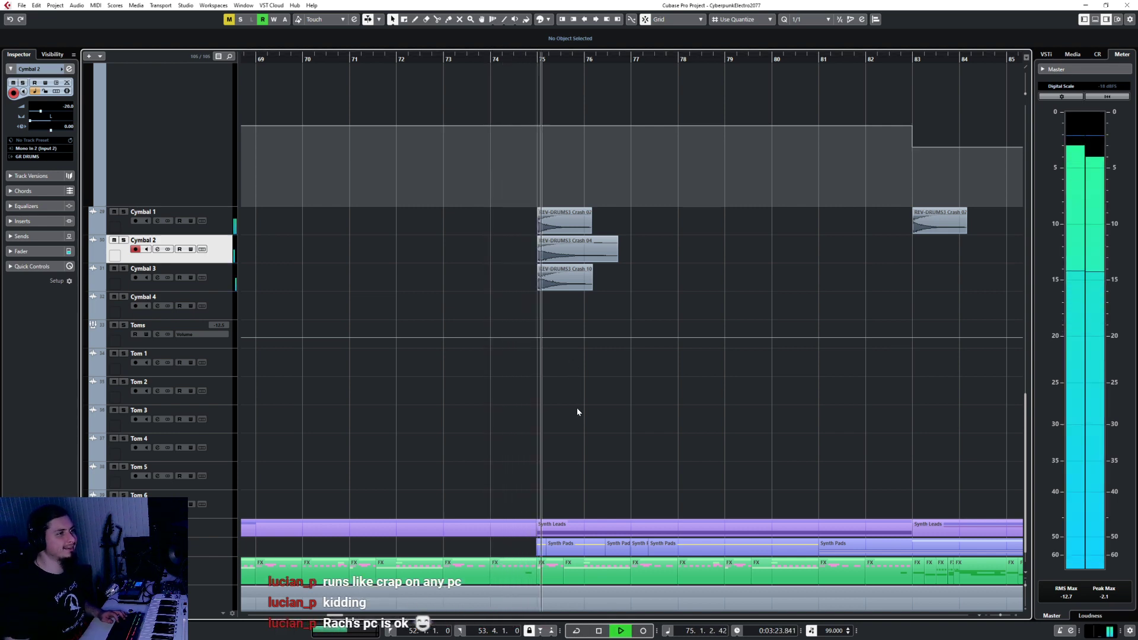
{"action": "scroll", "coordinate": [577, 410], "scroll_direction": "up", "scroll_amount": 5}
{"action": "scroll", "coordinate": [574, 409], "scroll_direction": "up", "scroll_amount": 5}
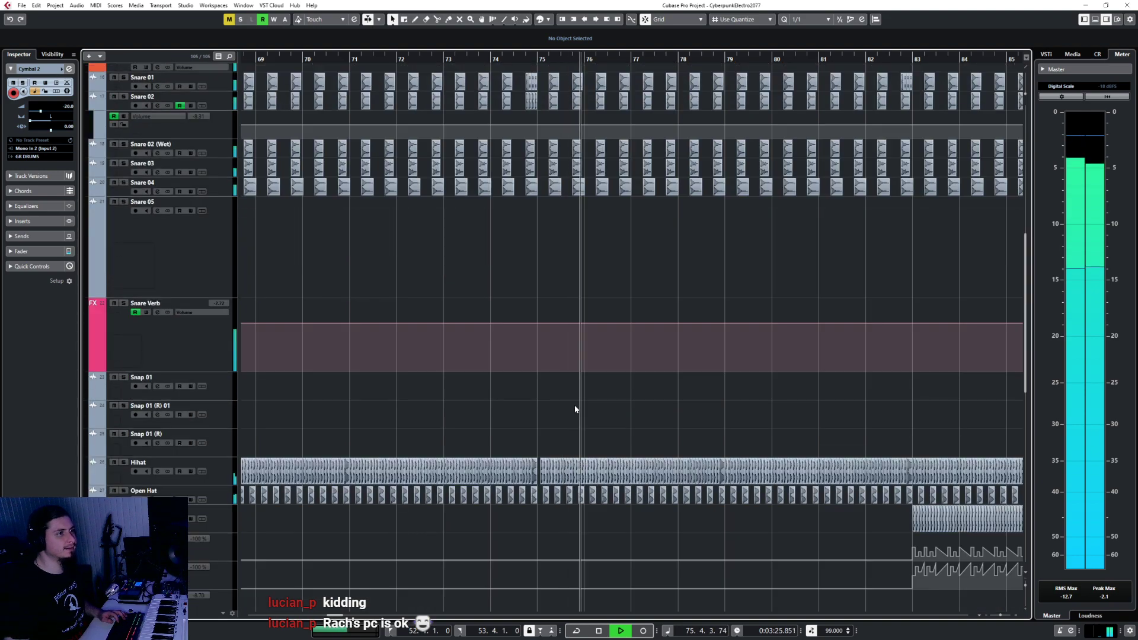
{"action": "scroll", "coordinate": [575, 409], "scroll_direction": "up", "scroll_amount": 5}
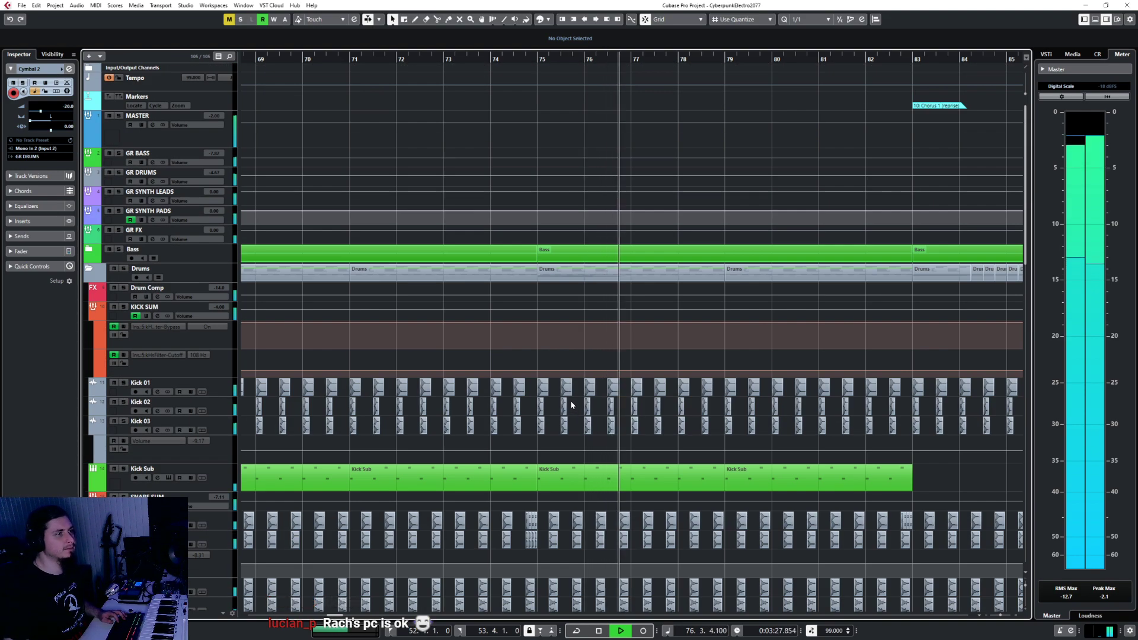
{"action": "scroll", "coordinate": [572, 403], "scroll_direction": "down", "scroll_amount": 10}
{"action": "scroll", "coordinate": [572, 405], "scroll_direction": "down", "scroll_amount": 6}
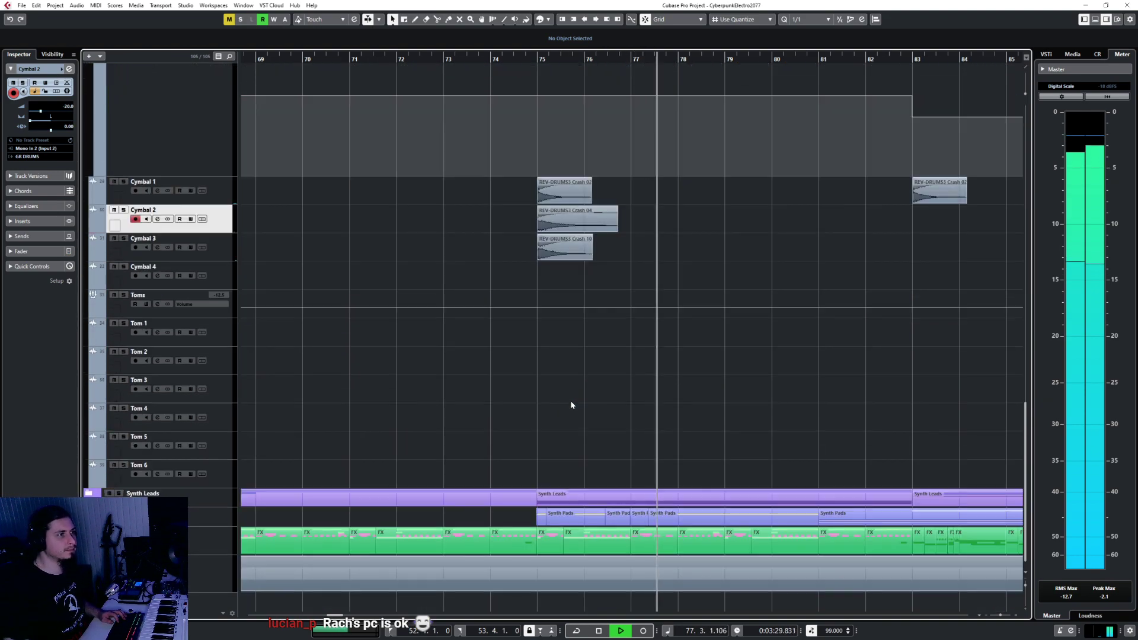
Step: Expand the Synth Leads folder and examine how the four R Guitar clips start at bar 75
{"action": "left_click", "coordinate": [89, 513]}
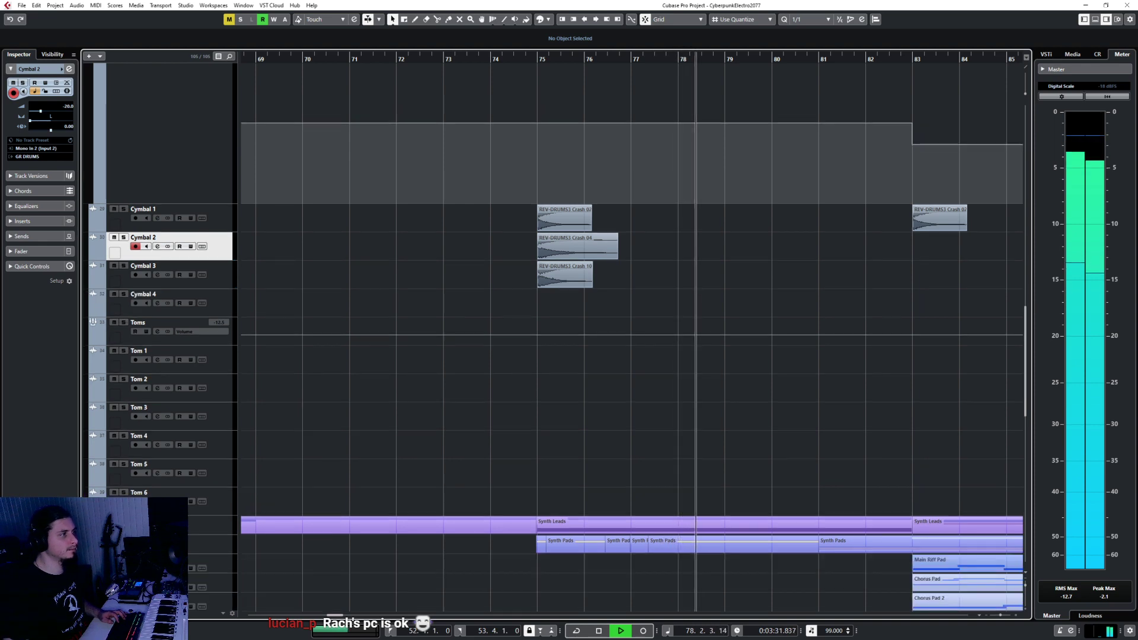
{"action": "left_click", "coordinate": [89, 540]}
{"action": "left_click", "coordinate": [89, 521]}
{"action": "scroll", "coordinate": [490, 362], "scroll_direction": "down", "scroll_amount": 15}
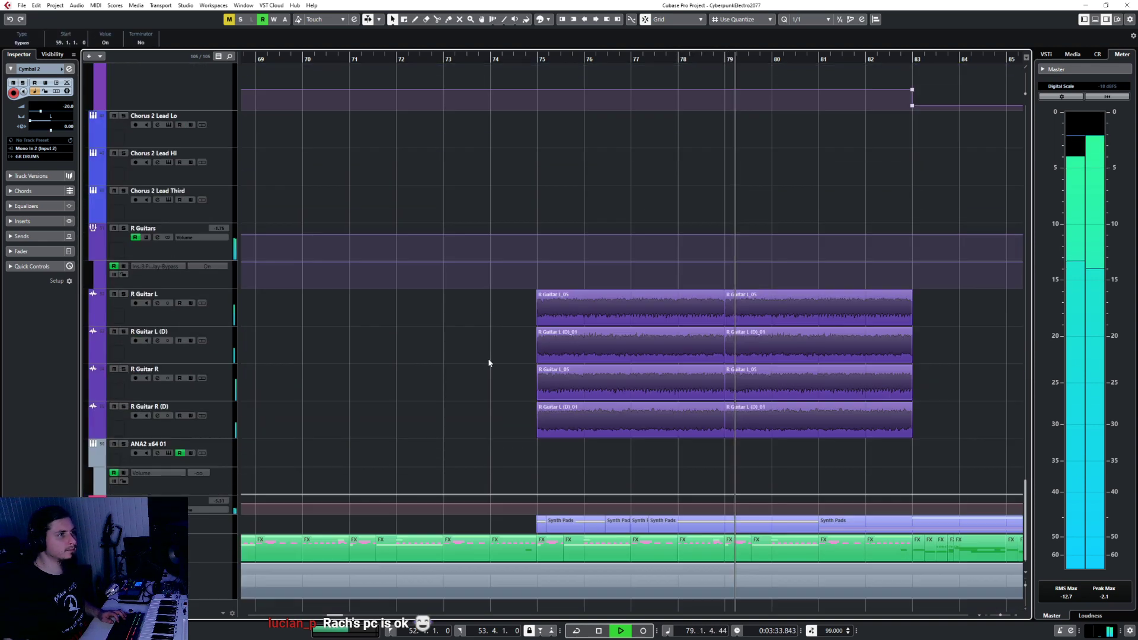
{"action": "scroll", "coordinate": [521, 358], "scroll_direction": "up", "scroll_amount": 5}
{"action": "scroll", "coordinate": [521, 359], "scroll_direction": "left", "scroll_amount": 10}
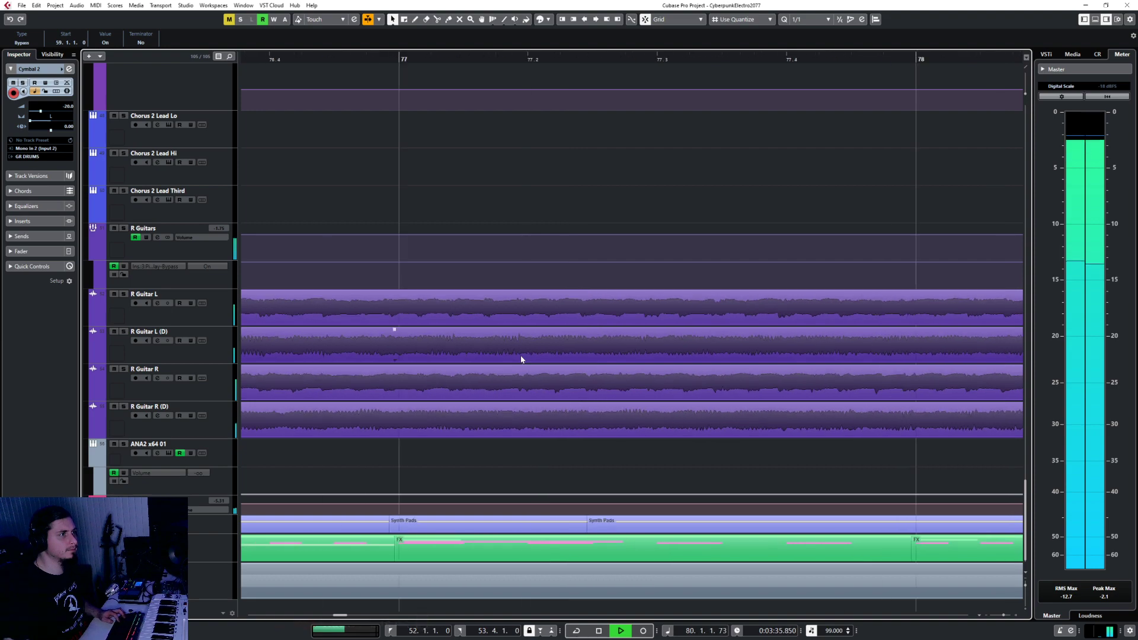
{"action": "scroll", "coordinate": [513, 359], "scroll_direction": "up", "scroll_amount": 4}
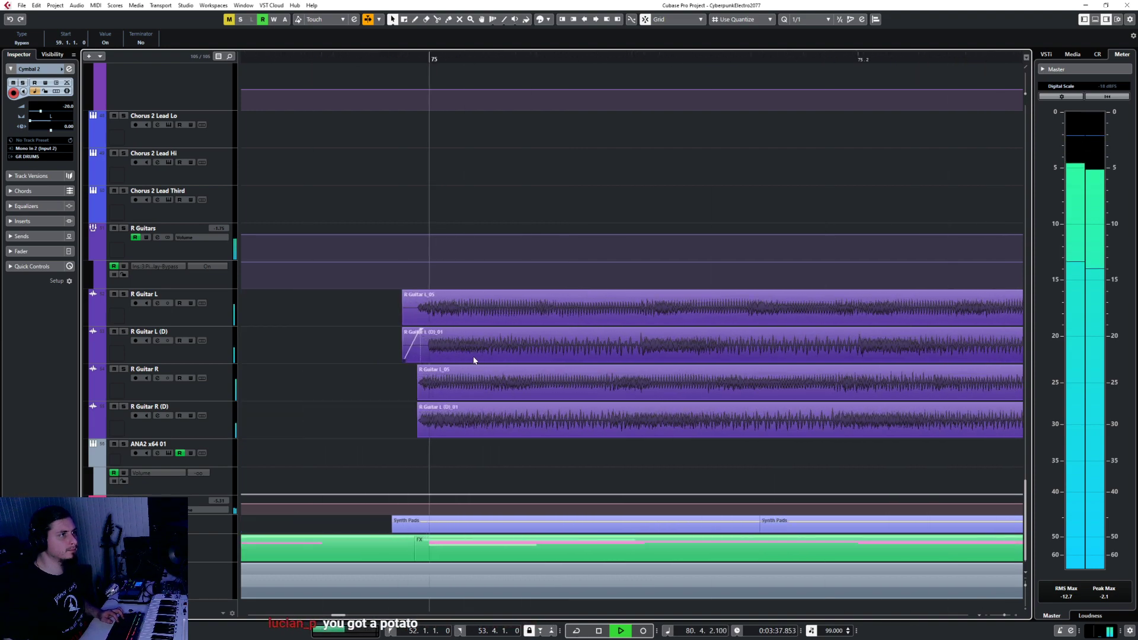
{"action": "scroll", "coordinate": [418, 387], "scroll_direction": "down", "scroll_amount": 10}
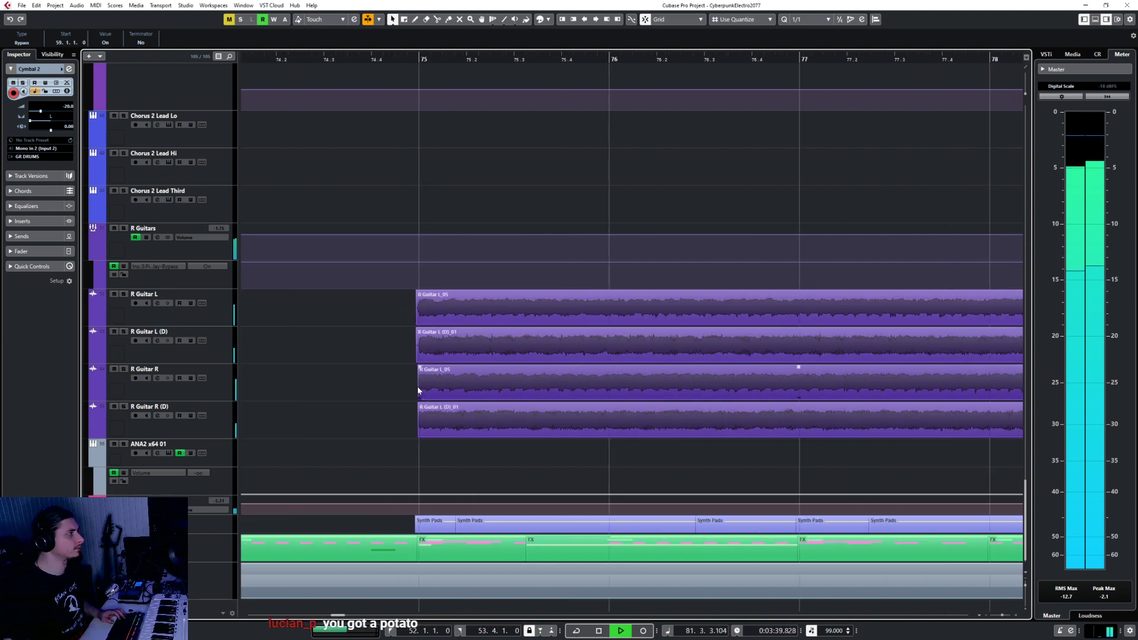
{"action": "scroll", "coordinate": [667, 391], "scroll_direction": "up", "scroll_amount": 8}
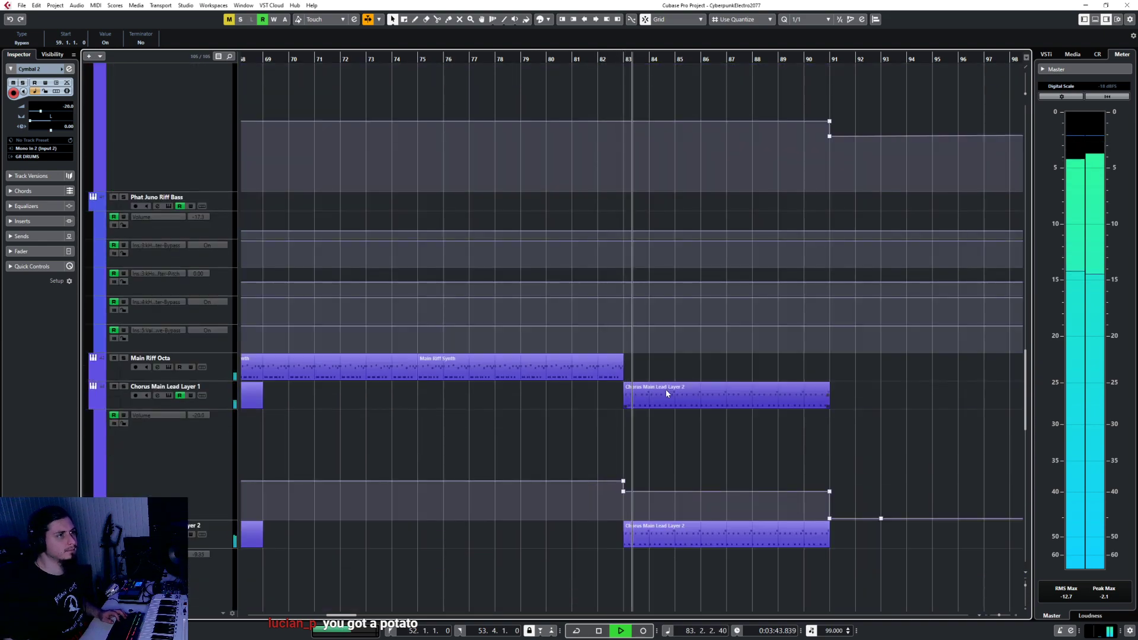
Step: Copy the Cymbal 2 and Cymbal 3 crashes from bar 75 to bar 83
{"action": "scroll", "coordinate": [666, 390], "scroll_direction": "up", "scroll_amount": 10}
{"action": "scroll", "coordinate": [529, 407], "scroll_direction": "down", "scroll_amount": 5}
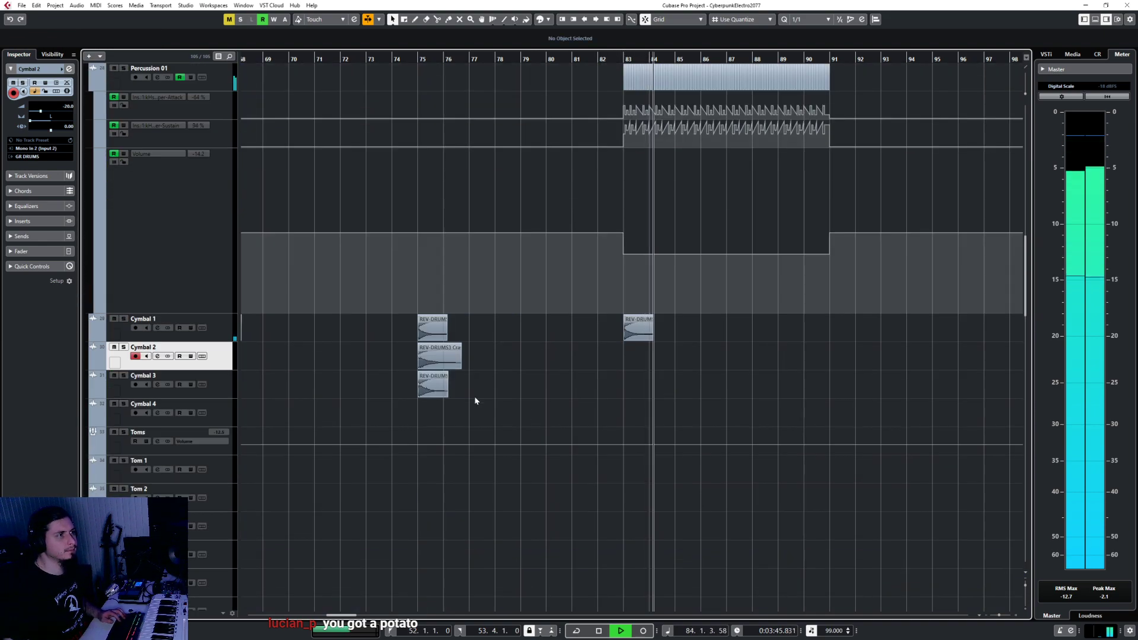
{"action": "left_click", "coordinate": [439, 355]}
{"action": "key", "text": "space"}
{"action": "left_click", "coordinate": [624, 57]}
{"action": "key", "text": "ctrl+v"}
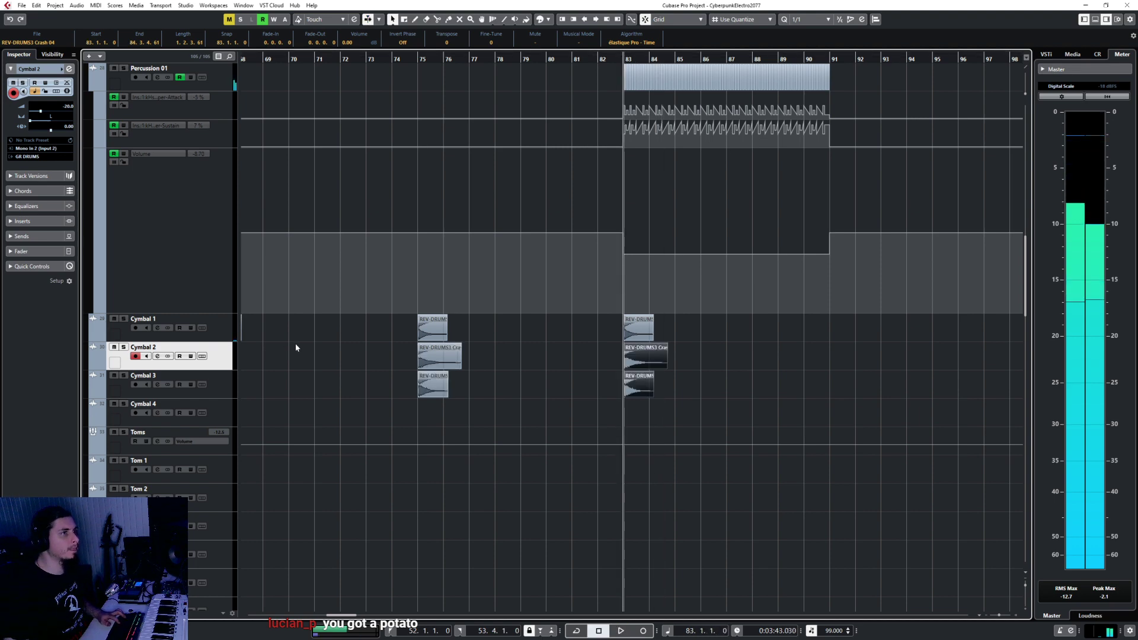
Step: Play back from bar 74 to listen to the layered crashes at bar 75 with the rest of the arrangement
{"action": "left_click", "coordinate": [402, 57]}
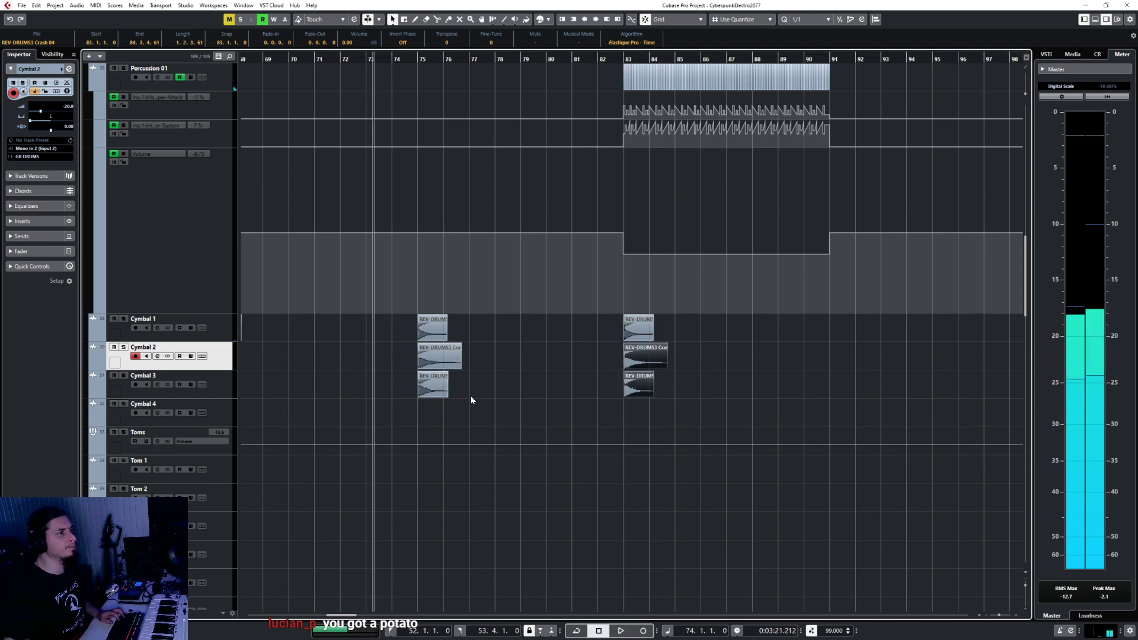
{"action": "scroll", "coordinate": [470, 396], "scroll_direction": "up", "scroll_amount": 5}
{"action": "scroll", "coordinate": [470, 396], "scroll_direction": "left", "scroll_amount": 3}
{"action": "key", "text": "space"}
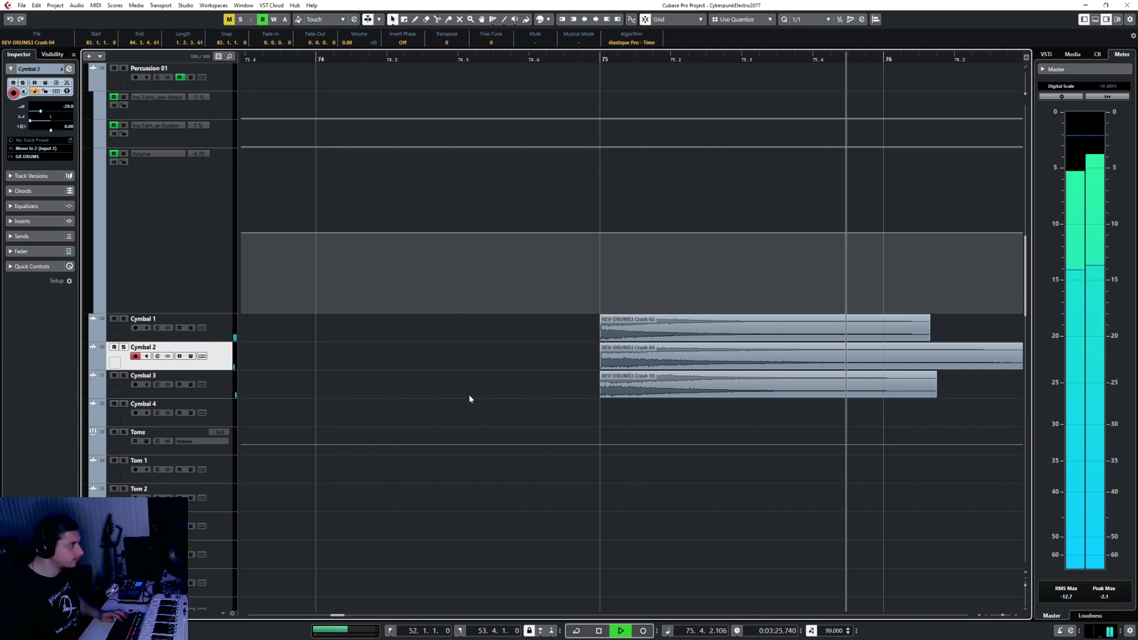
{"action": "scroll", "coordinate": [605, 403], "scroll_direction": "down", "scroll_amount": 3}
{"action": "scroll", "coordinate": [606, 403], "scroll_direction": "down", "scroll_amount": 5}
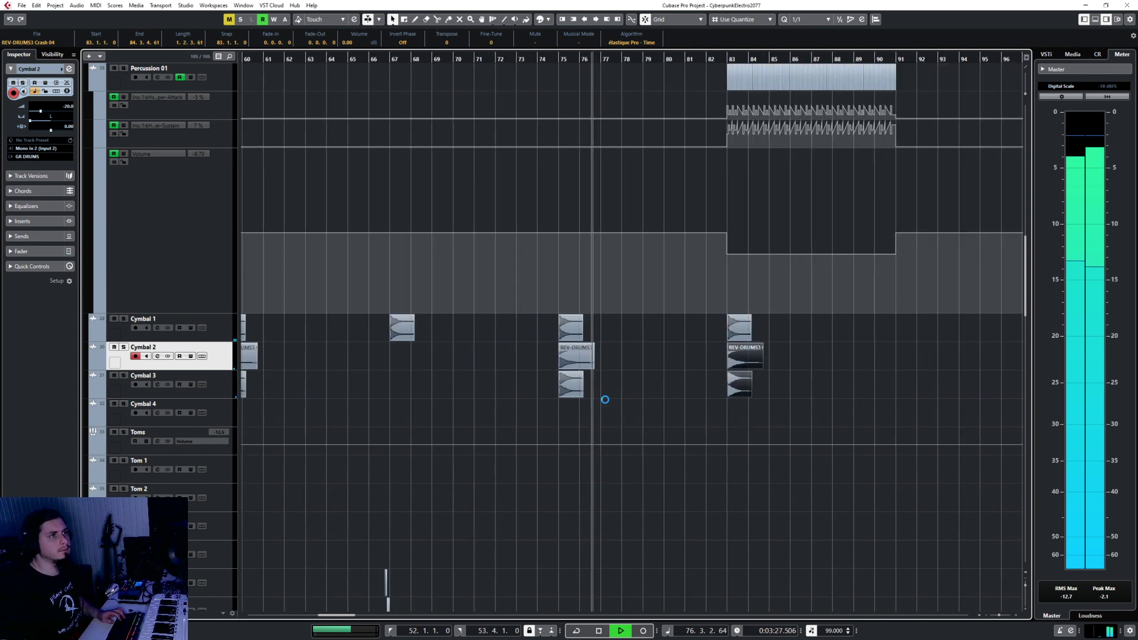
{"action": "scroll", "coordinate": [606, 403], "scroll_direction": "up", "scroll_amount": 10}
{"action": "scroll", "coordinate": [606, 403], "scroll_direction": "up", "scroll_amount": 5}
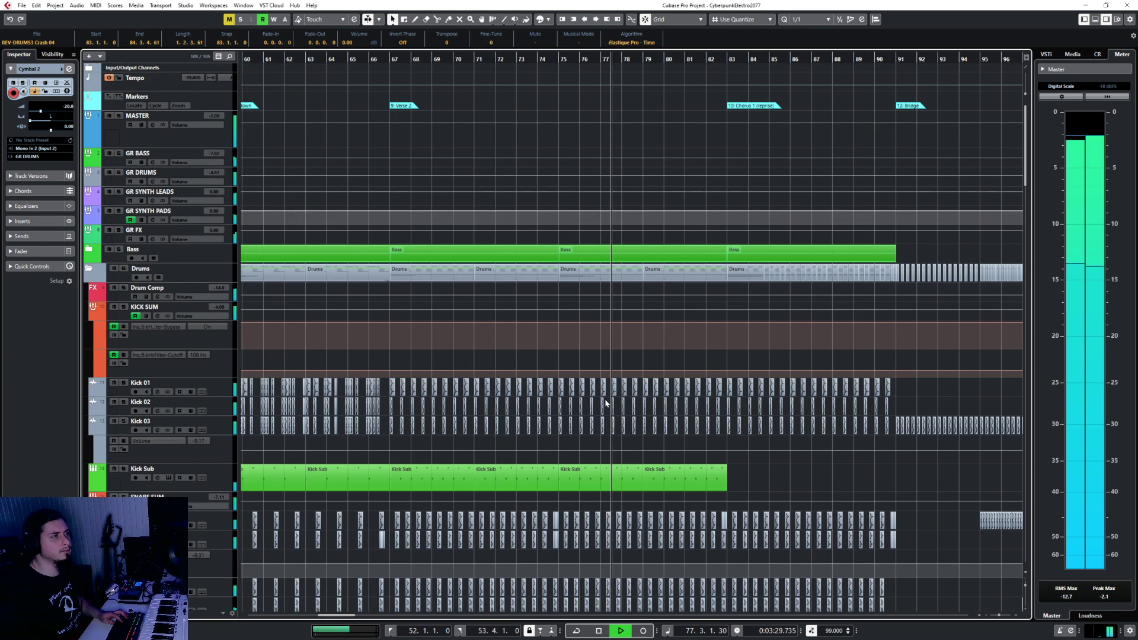
Step: Collapse the Drums folder and lower the Main Riff Synth's distortion automation slightly between bars 75 and 83
{"action": "left_click", "coordinate": [89, 269]}
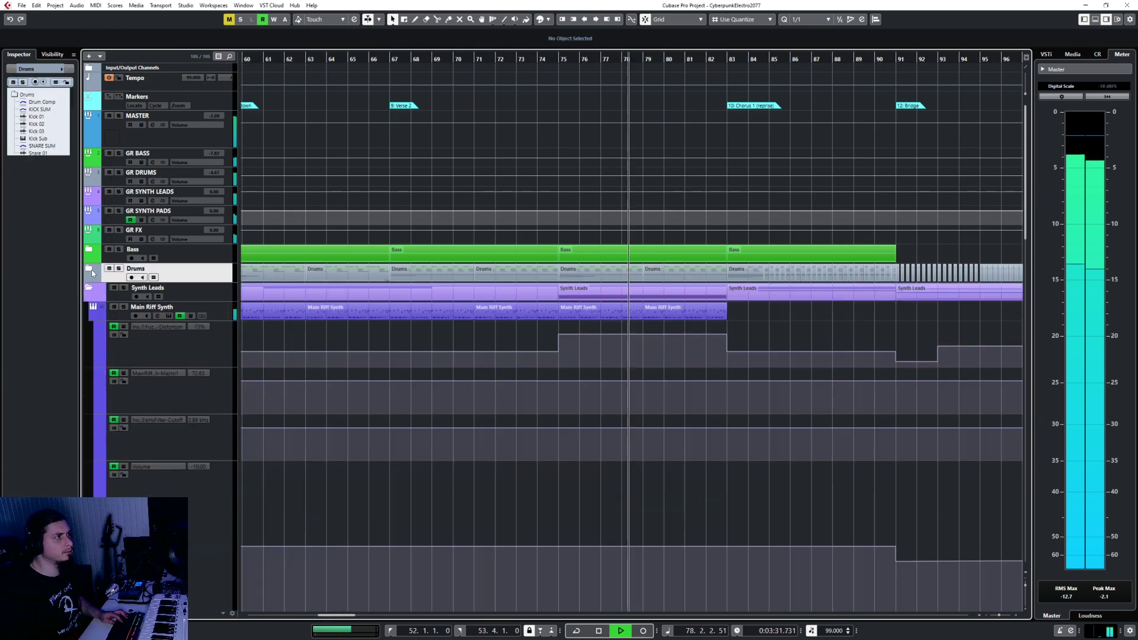
{"action": "left_click", "coordinate": [89, 288]}
{"action": "left_click", "coordinate": [89, 288]}
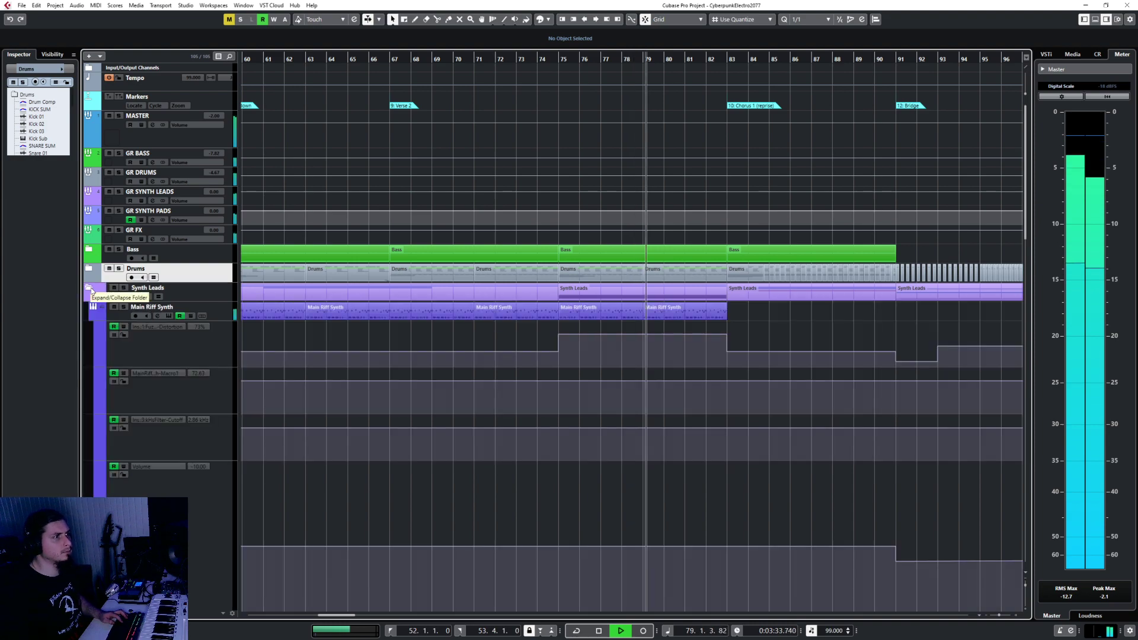
{"action": "scroll", "coordinate": [484, 508], "scroll_direction": "down", "scroll_amount": 5}
{"action": "scroll", "coordinate": [481, 496], "scroll_direction": "up", "scroll_amount": 5}
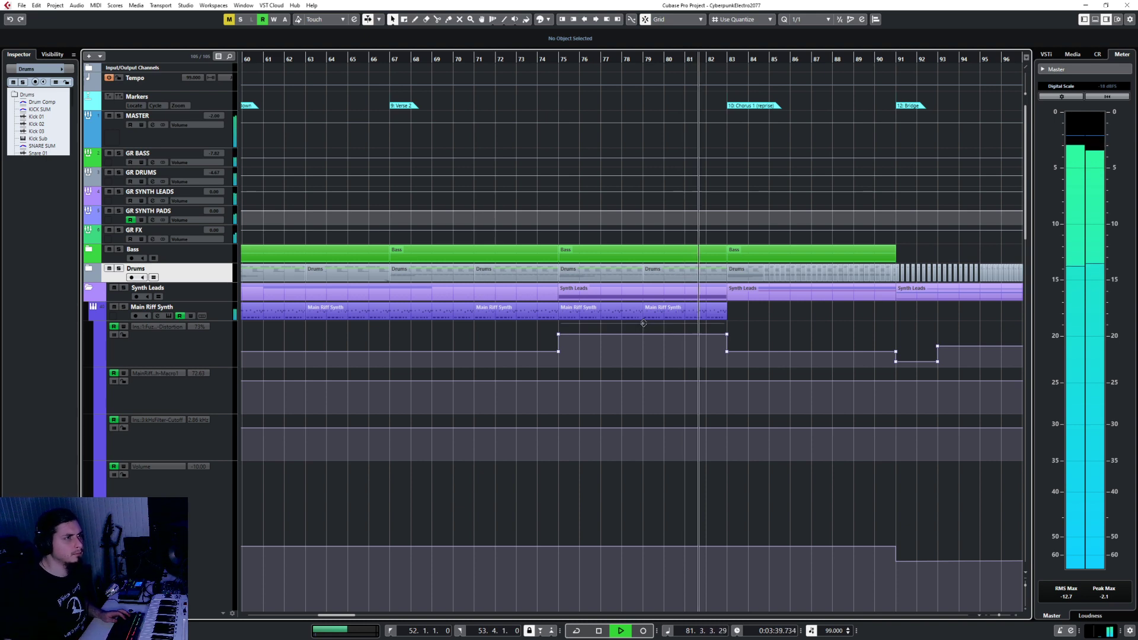
{"action": "left_click_drag", "start_coordinate": [643, 323], "coordinate": [642, 330]}
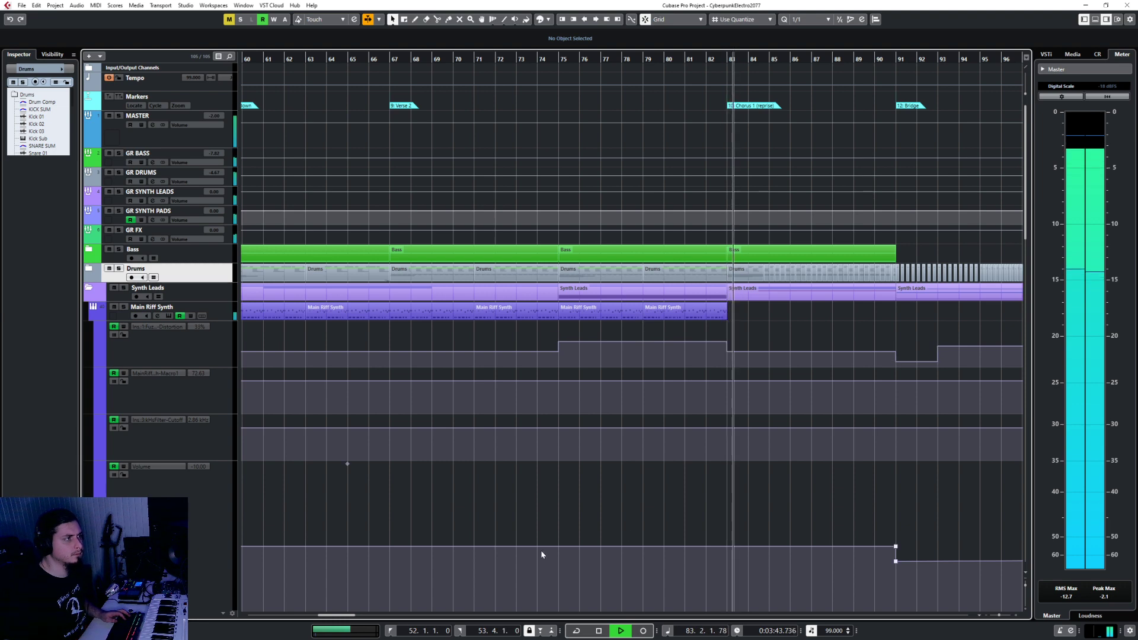
{"action": "key", "text": "space"}
Step: Add Main Riff Synth volume automation points at bars 75 and 83 and lower the section between them to -13.8
{"action": "left_click", "coordinate": [554, 59]}
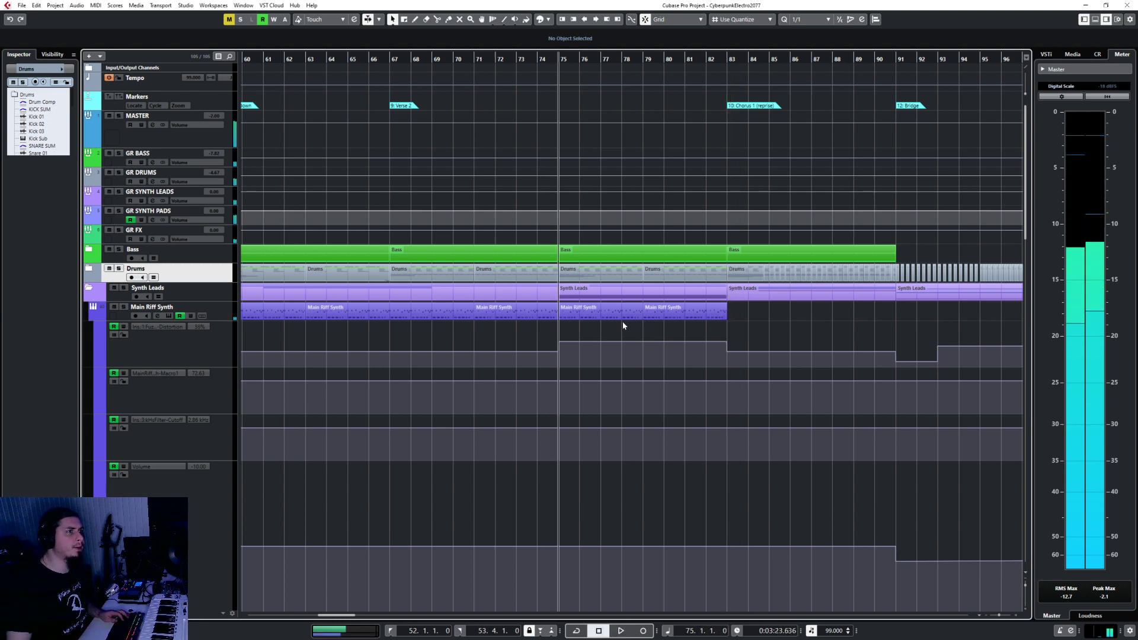
{"action": "scroll", "coordinate": [590, 508], "scroll_direction": "down", "scroll_amount": 10}
{"action": "scroll", "coordinate": [589, 503], "scroll_direction": "up", "scroll_amount": 15}
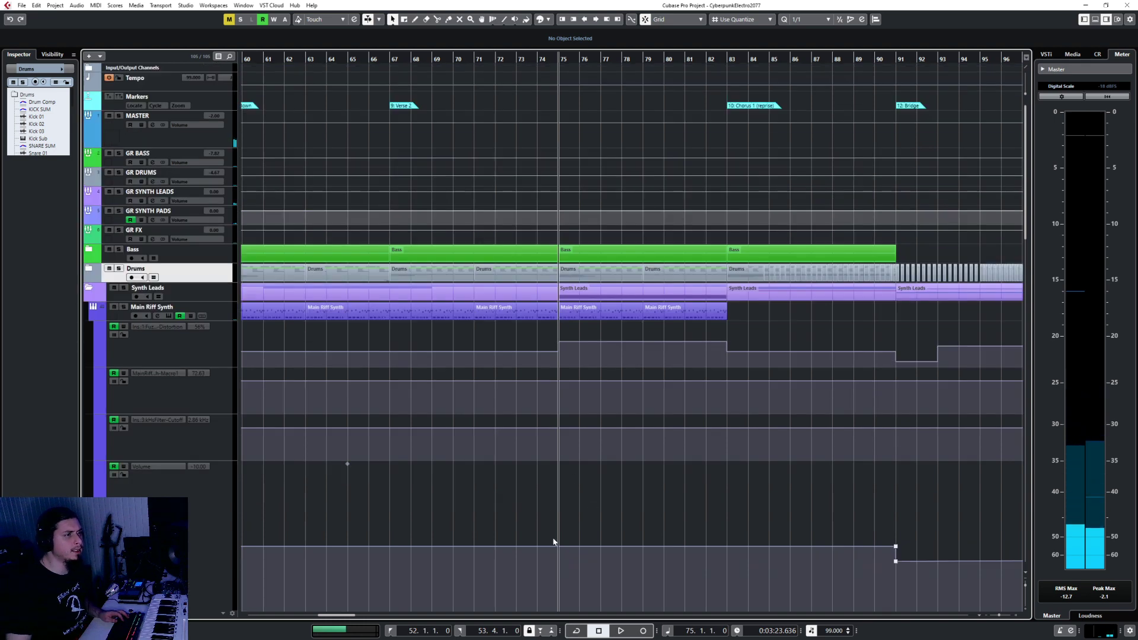
{"action": "left_click", "coordinate": [558, 547]}
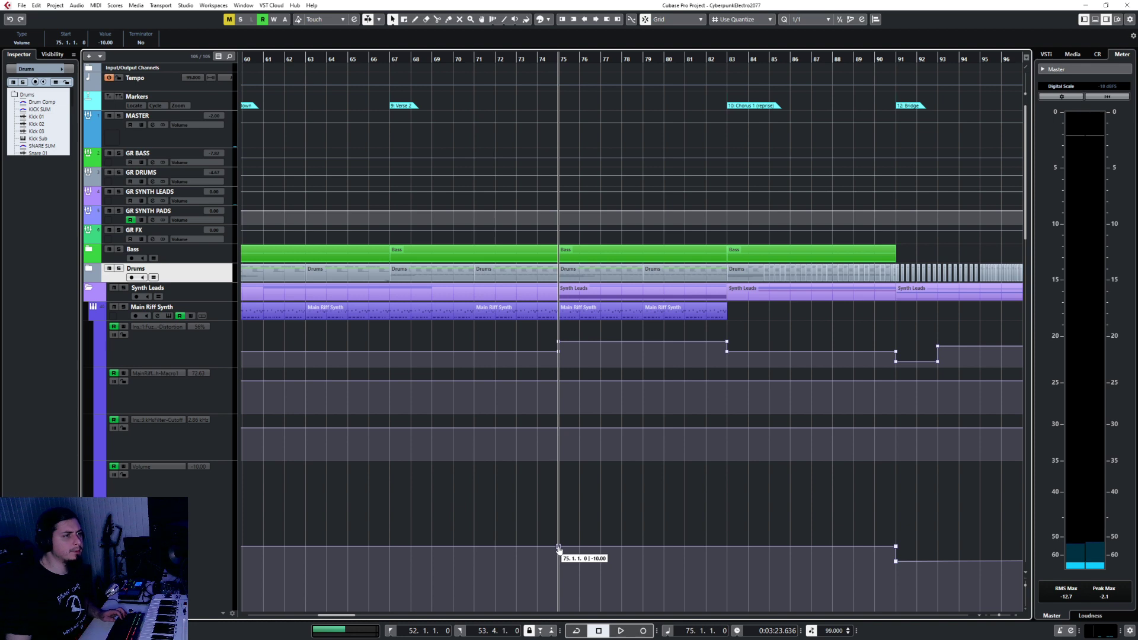
{"action": "left_click", "coordinate": [729, 545]}
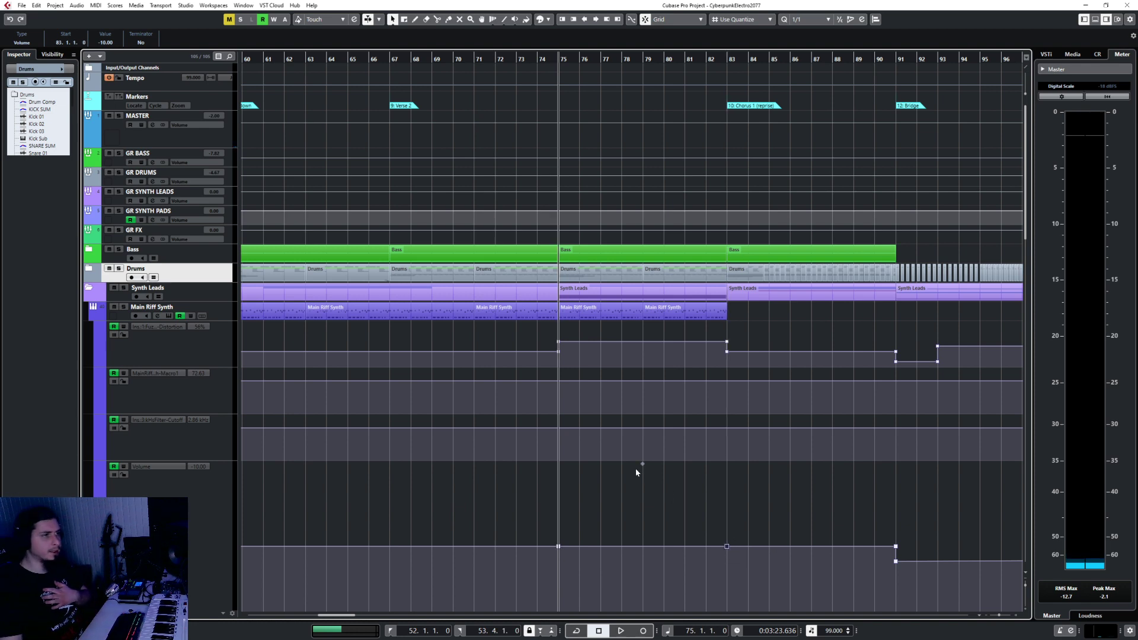
{"action": "left_click_drag", "start_coordinate": [641, 464], "coordinate": [639, 478]}
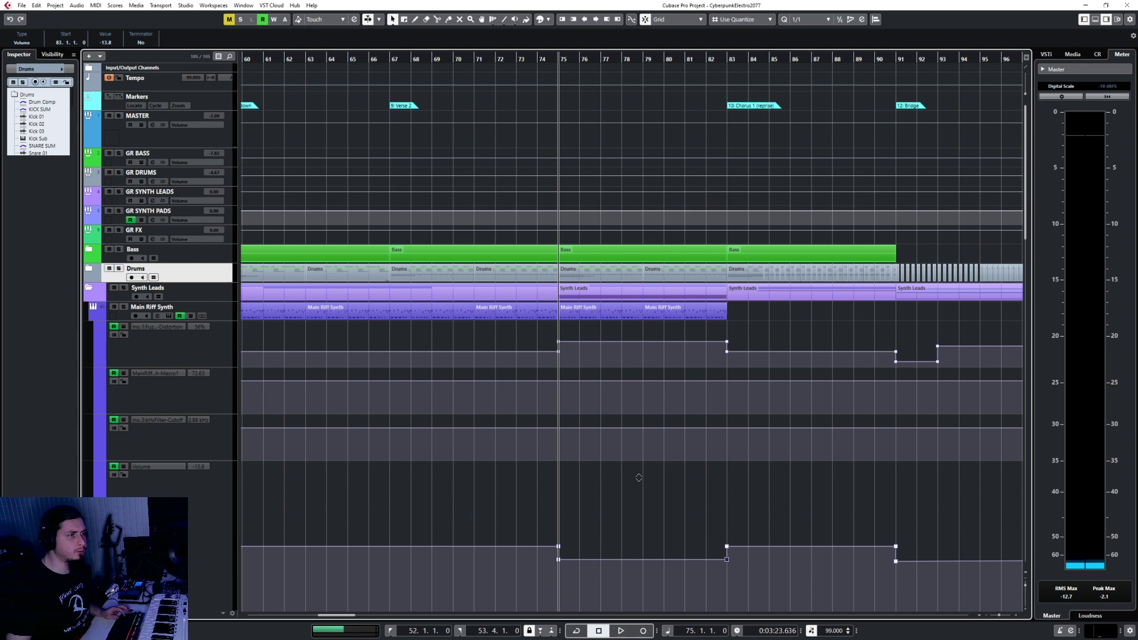
Step: Play back from before bar 75 to check the Main Riff Synth changes against the other synth leads and guitars
{"action": "left_click", "coordinate": [529, 56]}
{"action": "left_click", "coordinate": [680, 362]}
{"action": "key", "text": "space"}
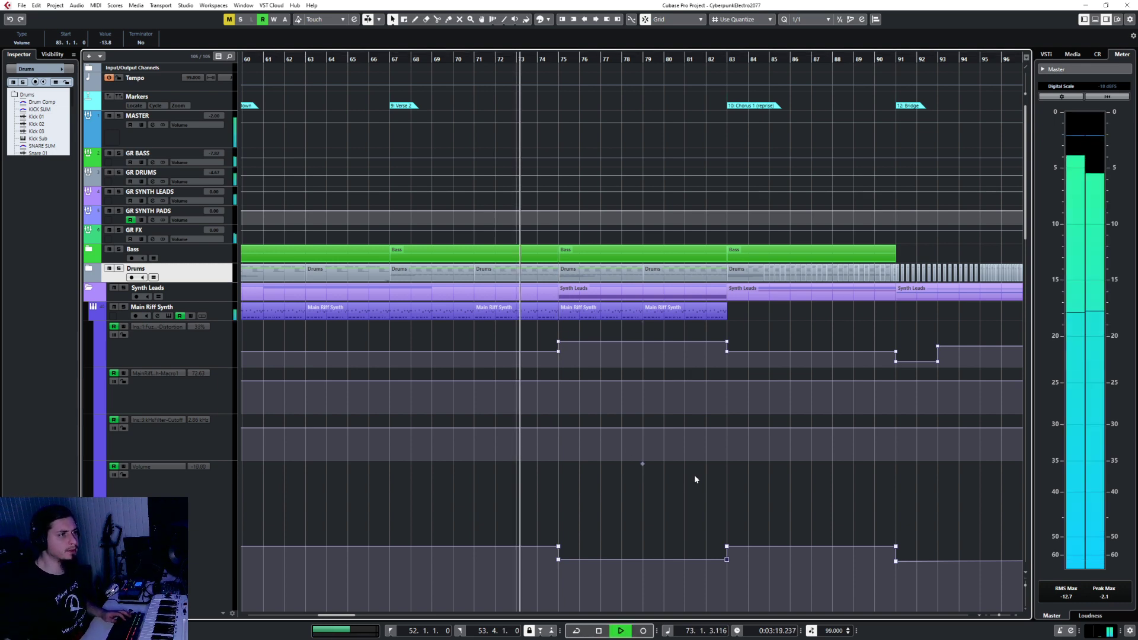
{"action": "scroll", "coordinate": [647, 514], "scroll_direction": "down", "scroll_amount": 6}
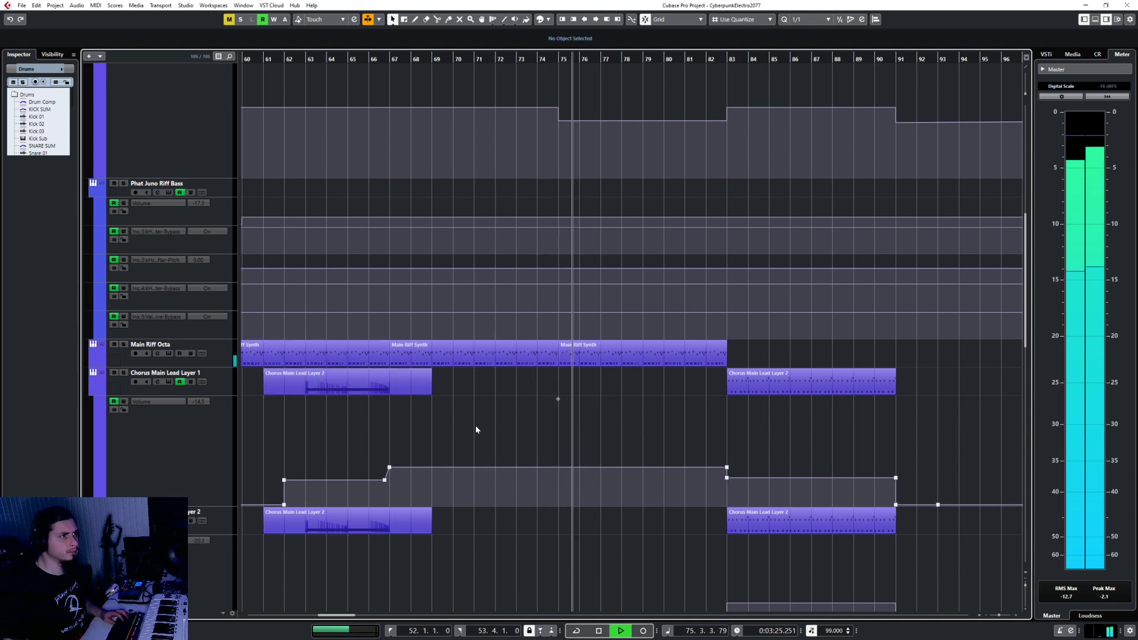
{"action": "scroll", "coordinate": [477, 430], "scroll_direction": "up", "scroll_amount": 3}
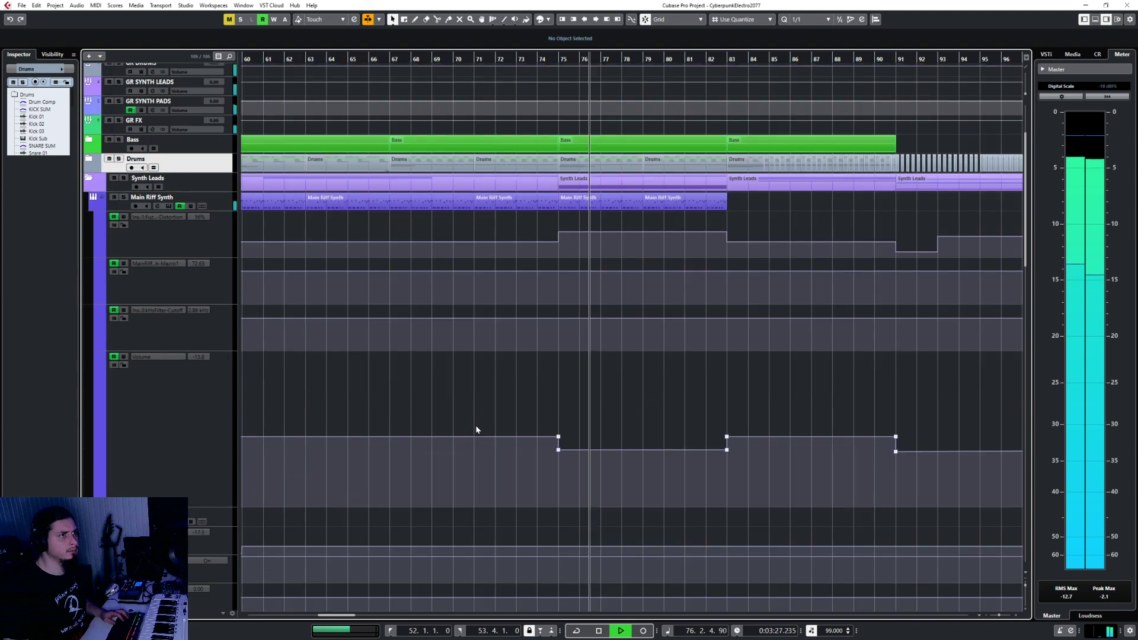
{"action": "scroll", "coordinate": [476, 430], "scroll_direction": "down", "scroll_amount": 4}
{"action": "scroll", "coordinate": [477, 430], "scroll_direction": "down", "scroll_amount": 6}
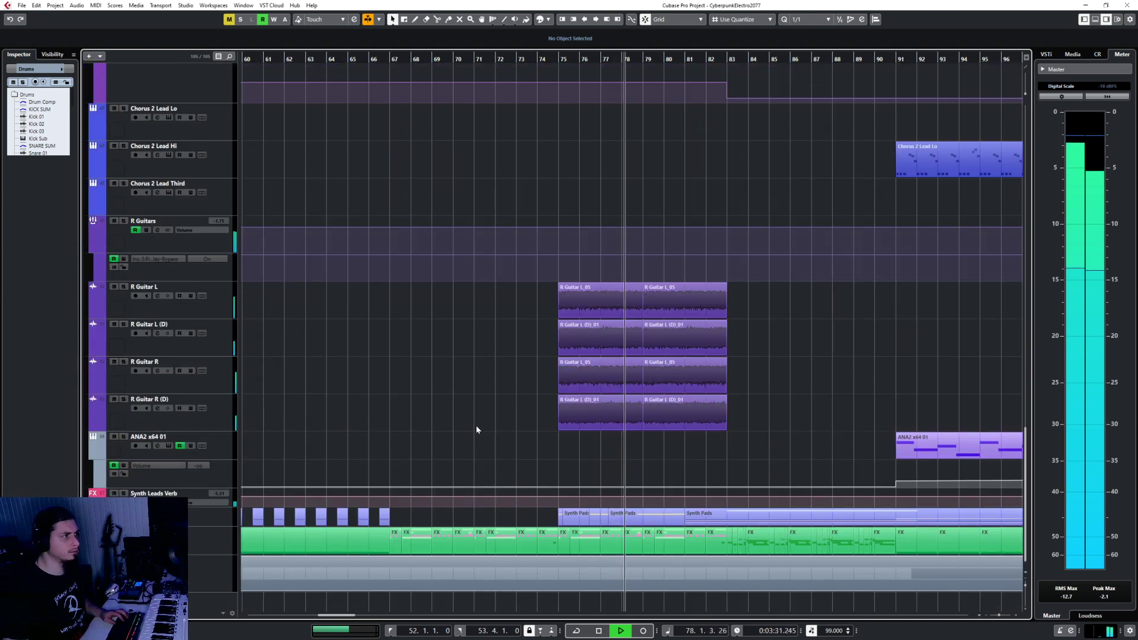
{"action": "scroll", "coordinate": [476, 430], "scroll_direction": "up", "scroll_amount": 5}
{"action": "scroll", "coordinate": [477, 429], "scroll_direction": "up", "scroll_amount": 8}
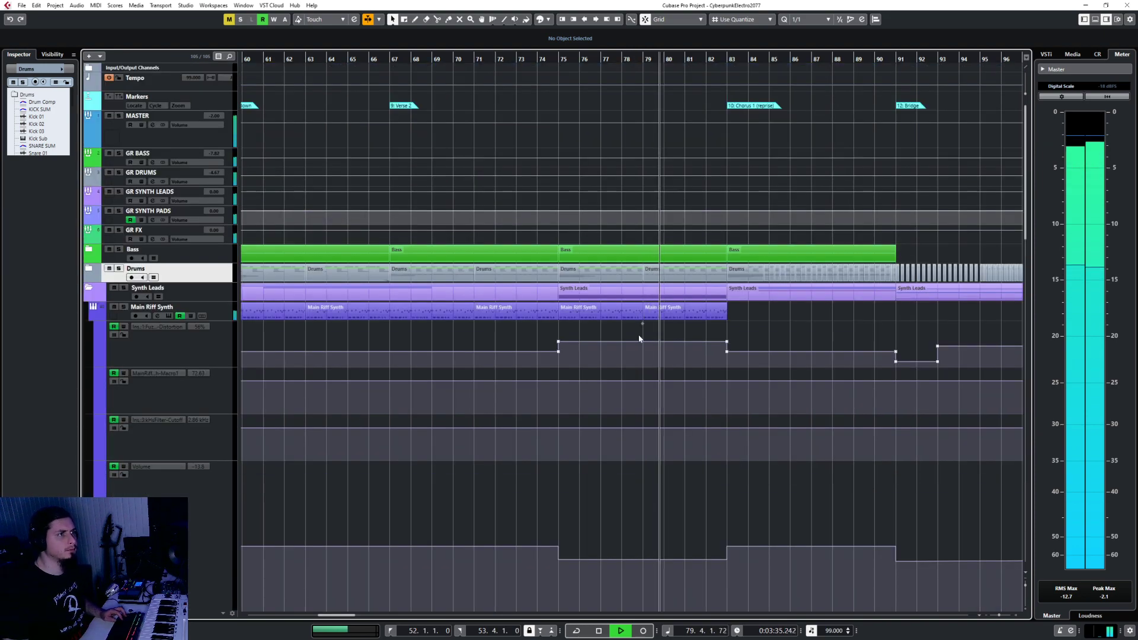
Step: Collapse the Synth Leads folder and expand the Drums folder to show the kick tracks at Chorus 1 (reprise)
{"action": "scroll", "coordinate": [639, 334], "scroll_direction": "right", "scroll_amount": 4}
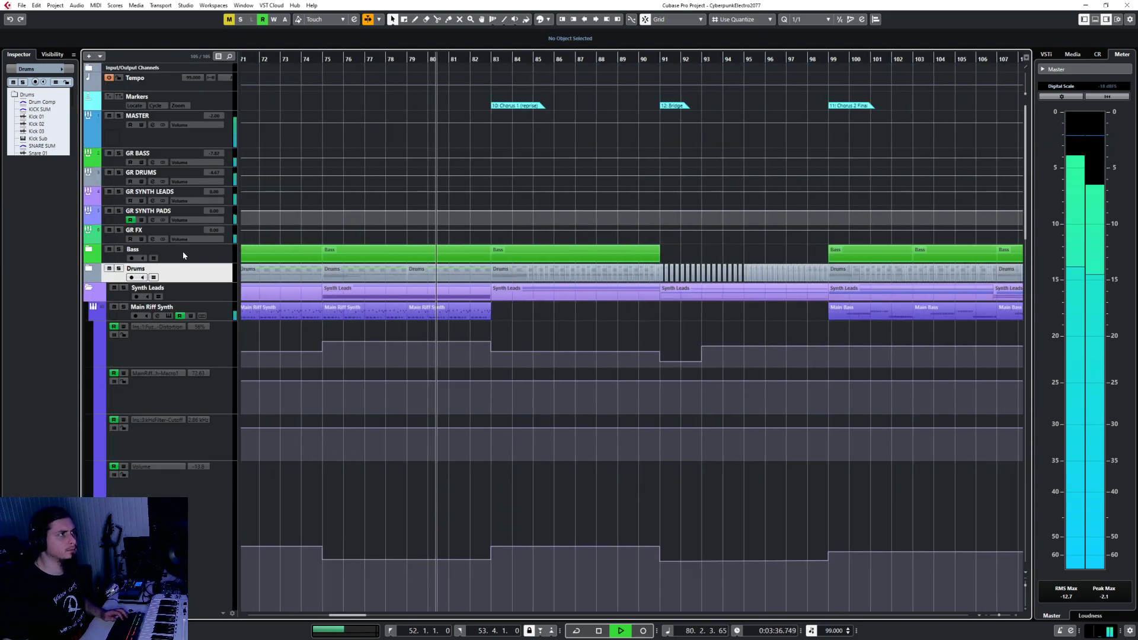
{"action": "left_click", "coordinate": [88, 288]}
{"action": "left_click", "coordinate": [89, 271]}
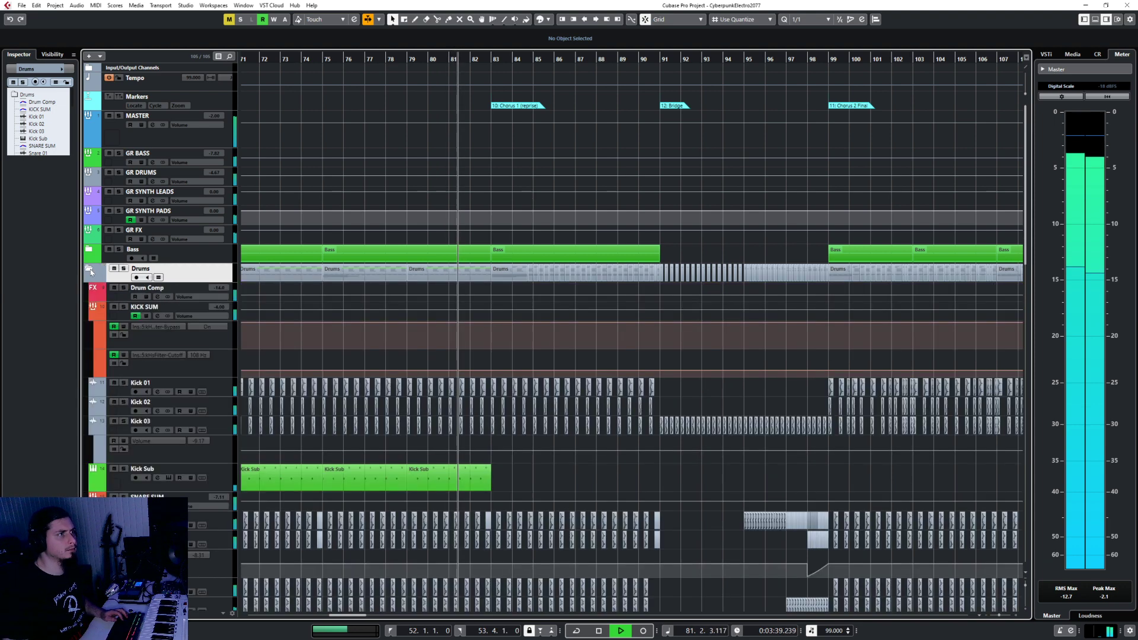
{"action": "left_click", "coordinate": [89, 271]}
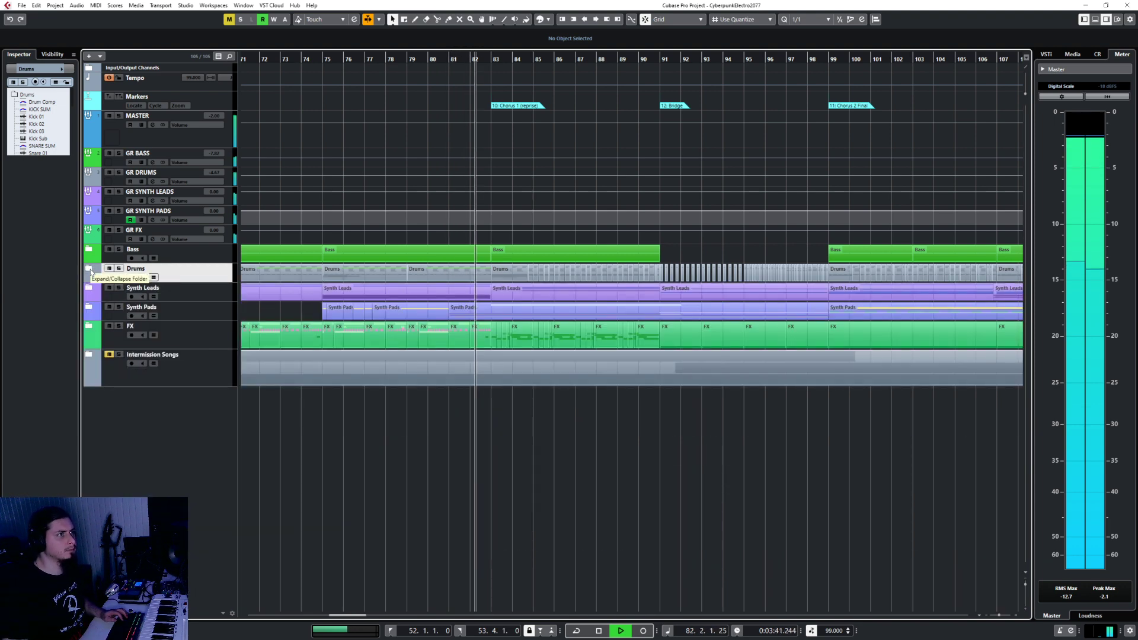
{"action": "left_click", "coordinate": [89, 271]}
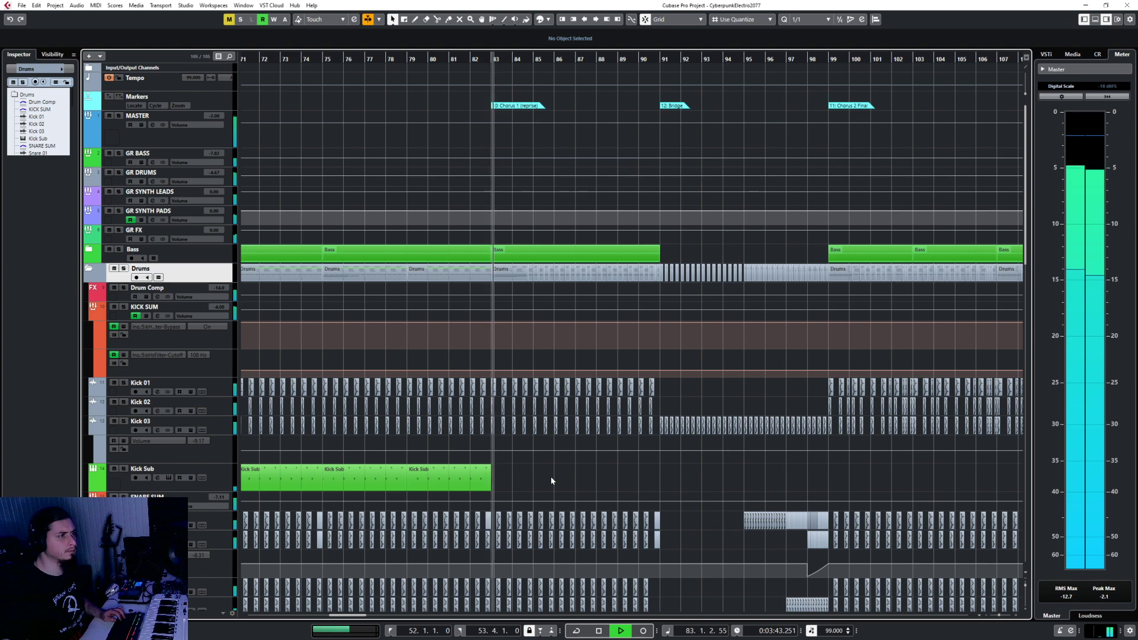
{"action": "scroll", "coordinate": [551, 477], "scroll_direction": "up", "scroll_amount": 4}
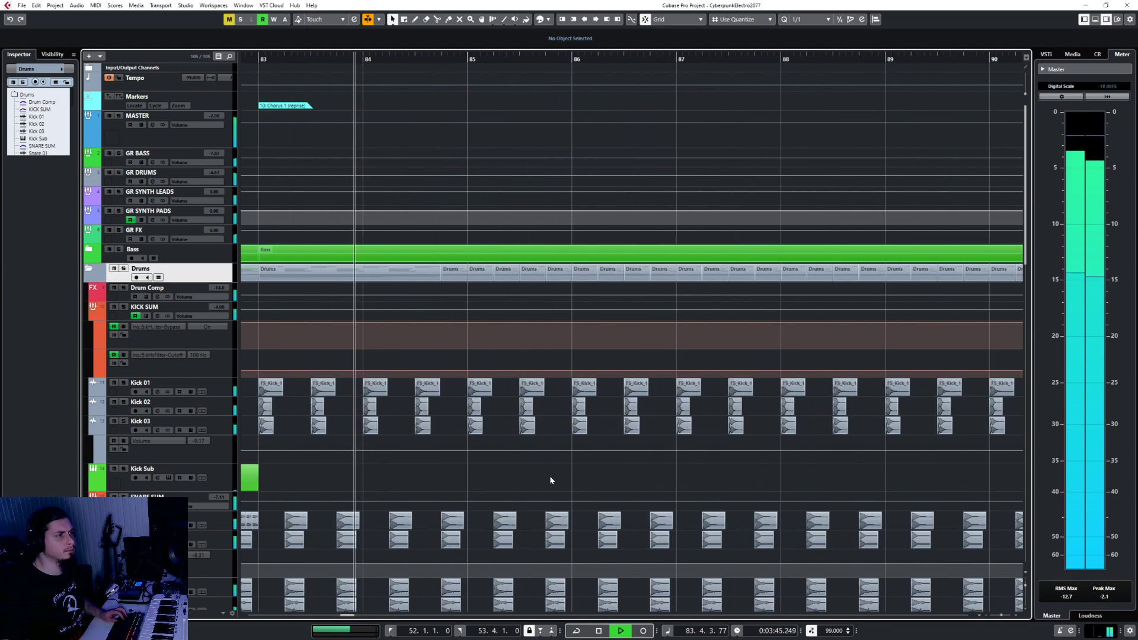
Step: Stop playback and duplicate the Kick Sub part before bar 83 twice to fill Chorus 1 (reprise) up to bar 91
{"action": "key", "text": "space"}
{"action": "scroll", "coordinate": [551, 477], "scroll_direction": "left", "scroll_amount": 3}
{"action": "scroll", "coordinate": [549, 476], "scroll_direction": "left", "scroll_amount": 1}
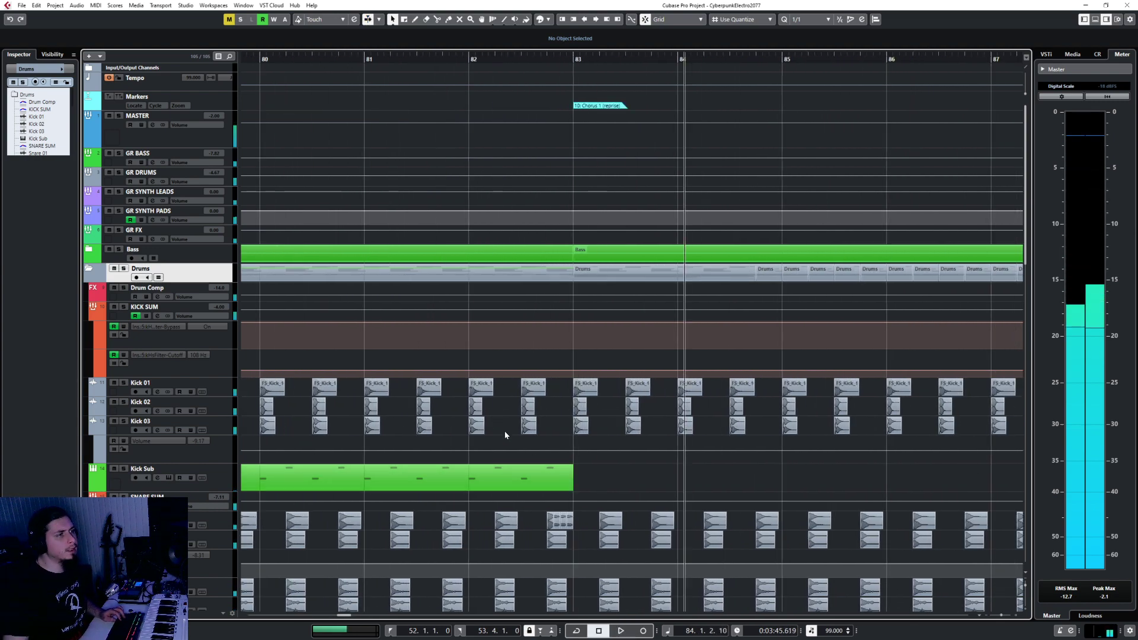
{"action": "scroll", "coordinate": [505, 430], "scroll_direction": "down", "scroll_amount": 5}
{"action": "left_click", "coordinate": [468, 477]}
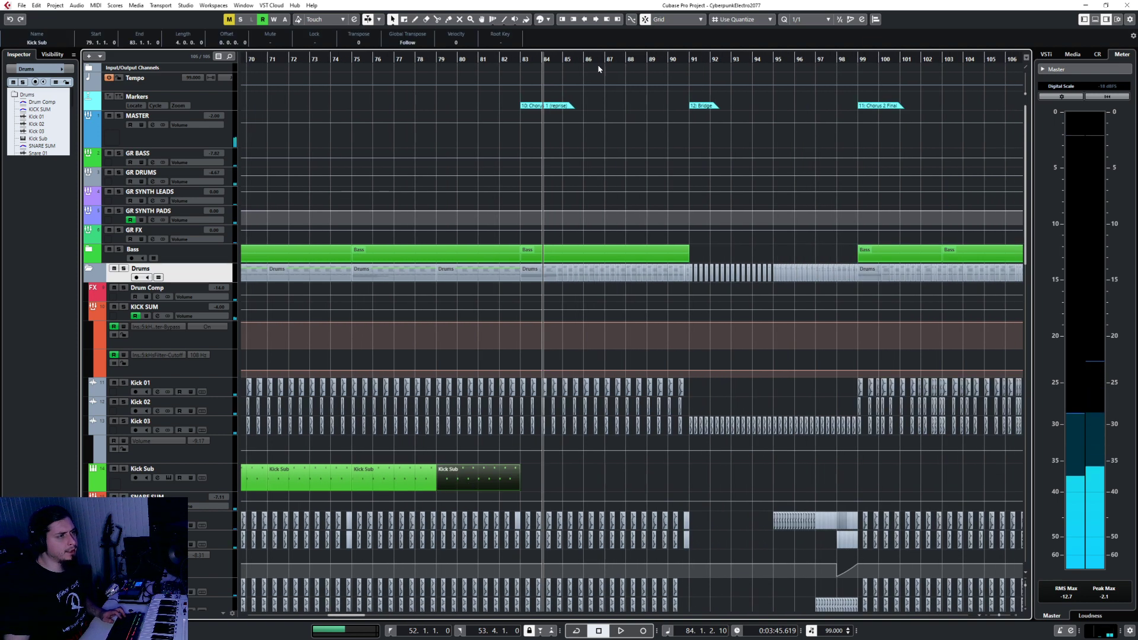
{"action": "left_click", "coordinate": [520, 58]}
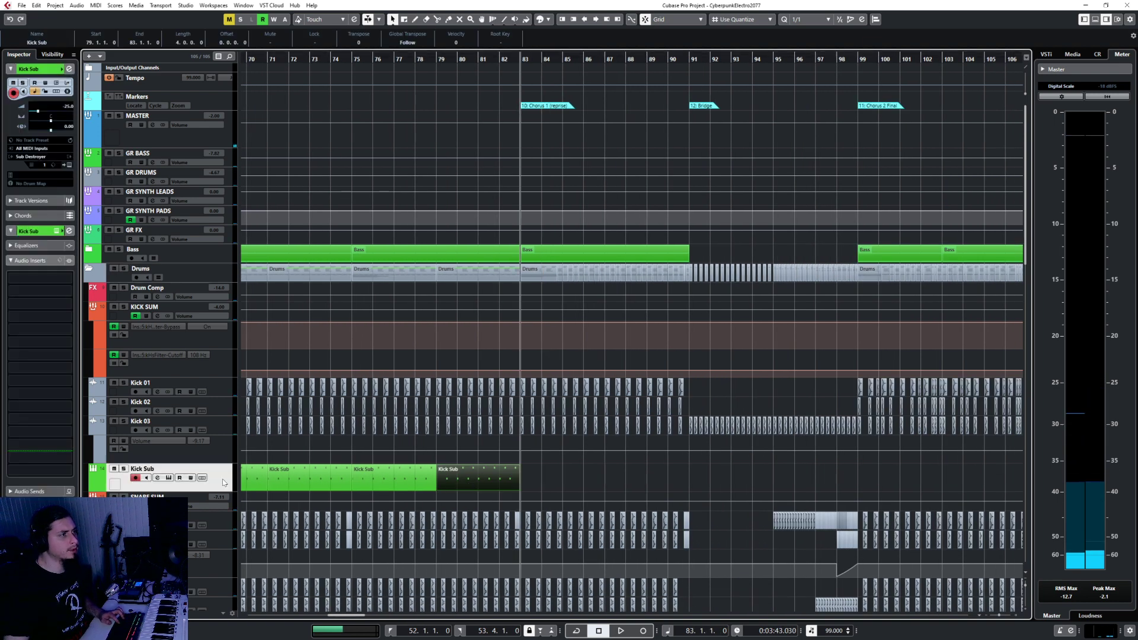
{"action": "key", "text": "ctrl+d"}
{"action": "left_click", "coordinate": [601, 59]}
{"action": "key", "text": "ctrl+d"}
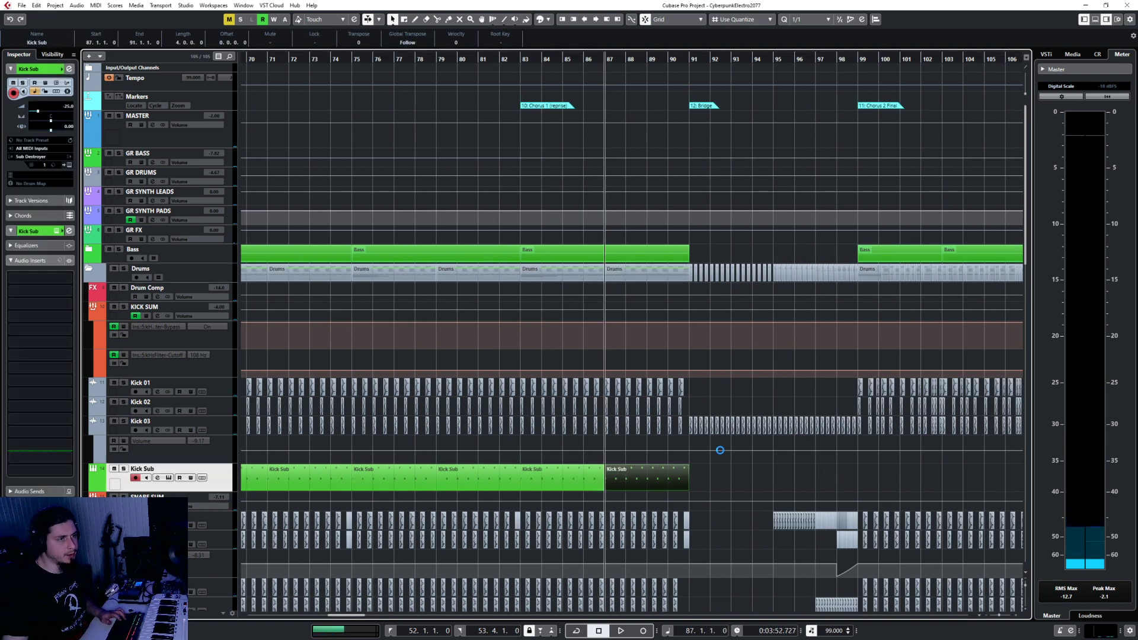
Step: Set the quantize value to 1/8 and delete the Kick 01, Kick 02 and Kick 03 hits on beat 3 of bar 82
{"action": "scroll", "coordinate": [551, 442], "scroll_direction": "up", "scroll_amount": 3}
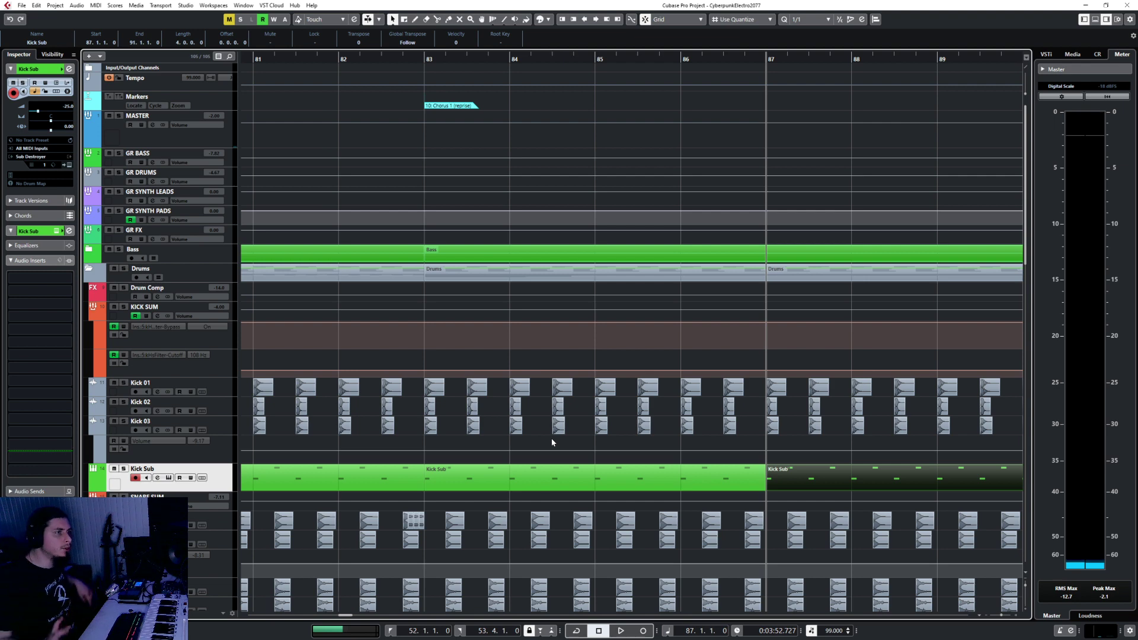
{"action": "scroll", "coordinate": [551, 441], "scroll_direction": "down", "scroll_amount": 2}
{"action": "left_click", "coordinate": [518, 483]}
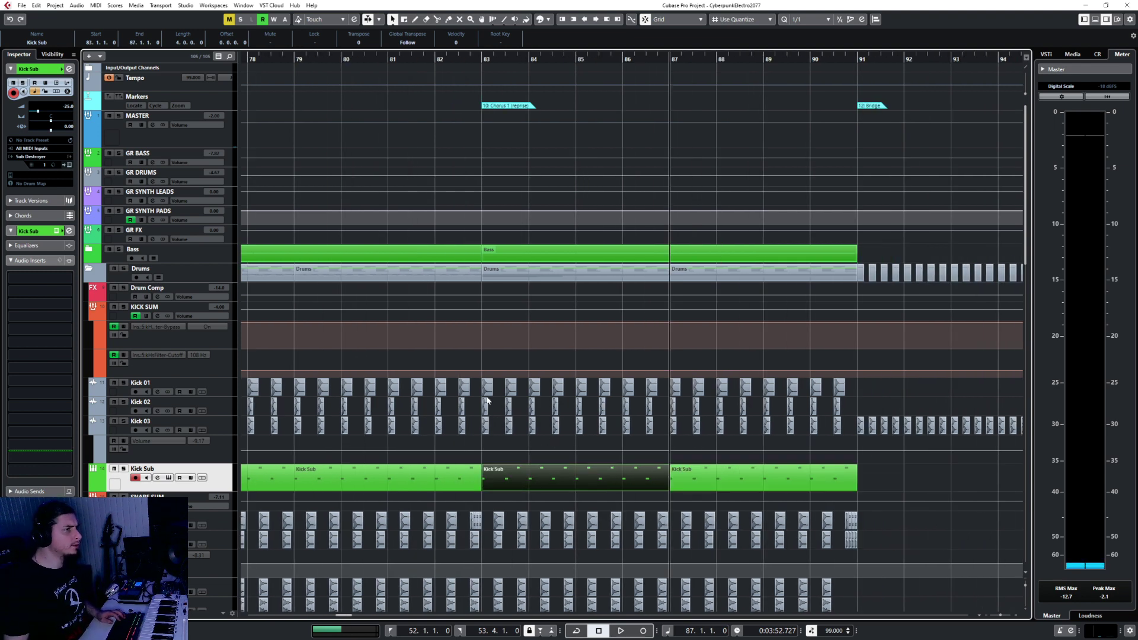
{"action": "left_click", "coordinate": [481, 55]}
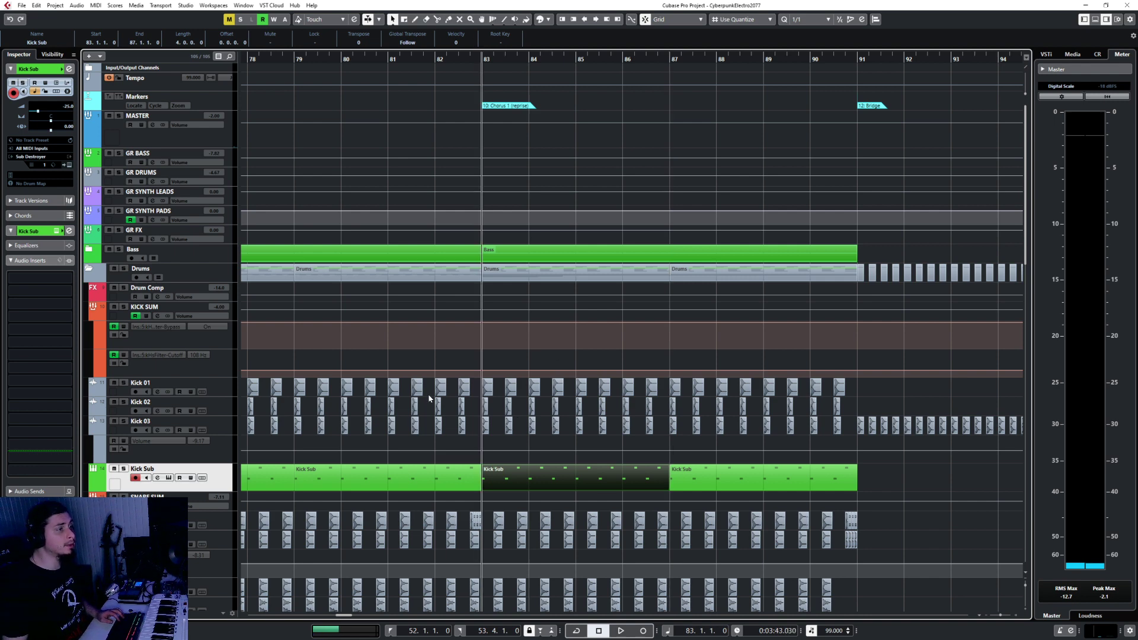
{"action": "left_click_drag", "start_coordinate": [433, 391], "coordinate": [471, 427]}
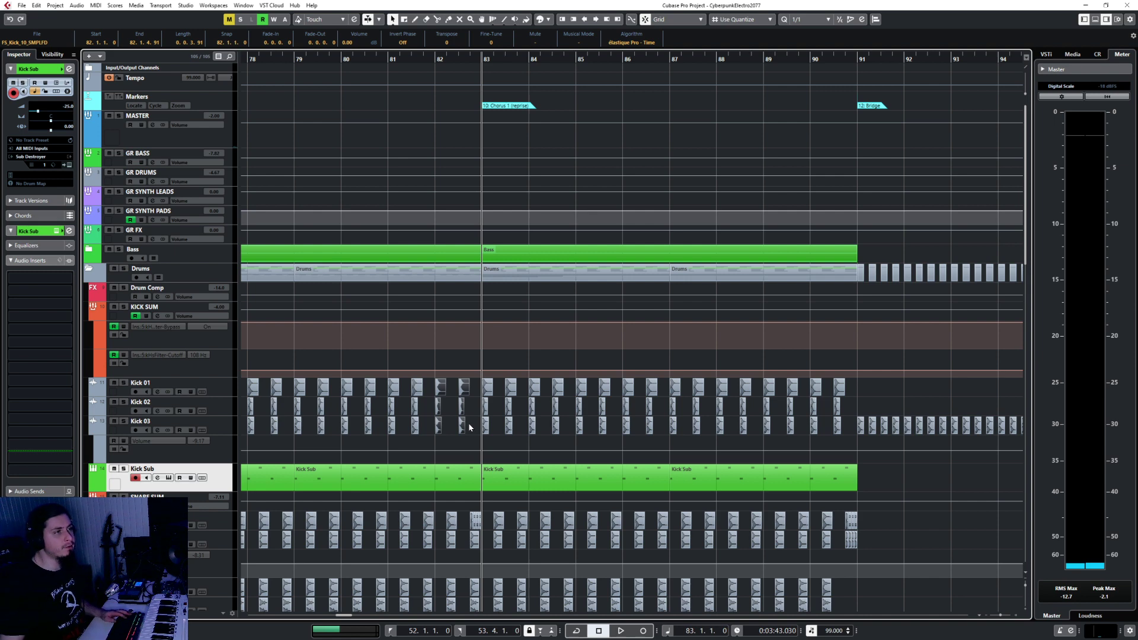
{"action": "scroll", "coordinate": [466, 424], "scroll_direction": "up", "scroll_amount": 5}
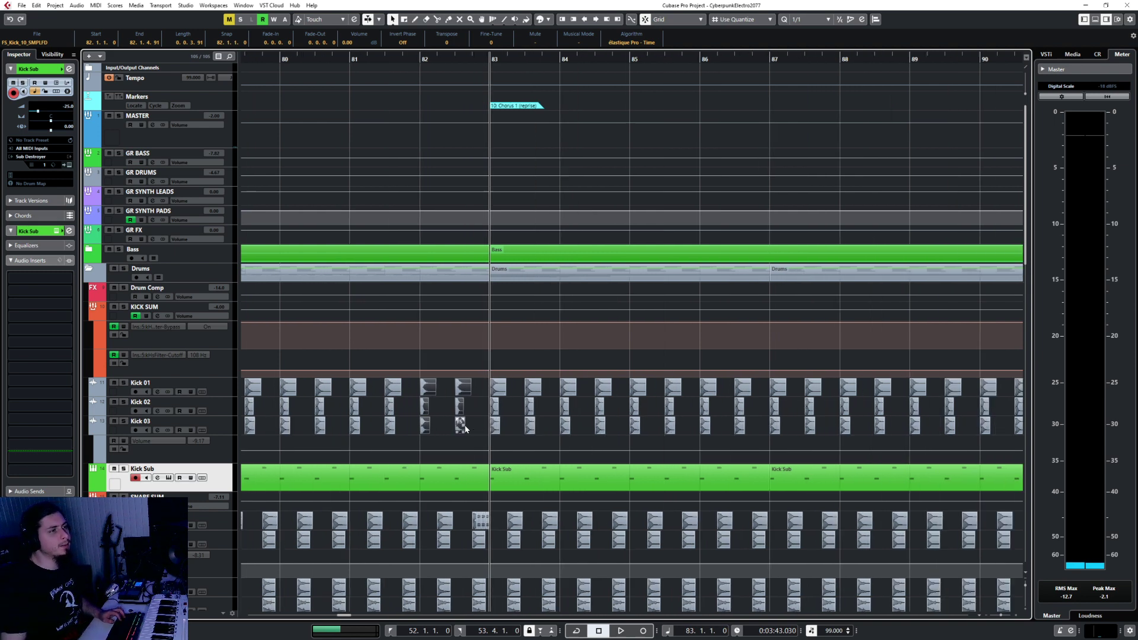
{"action": "left_click", "coordinate": [455, 413]}
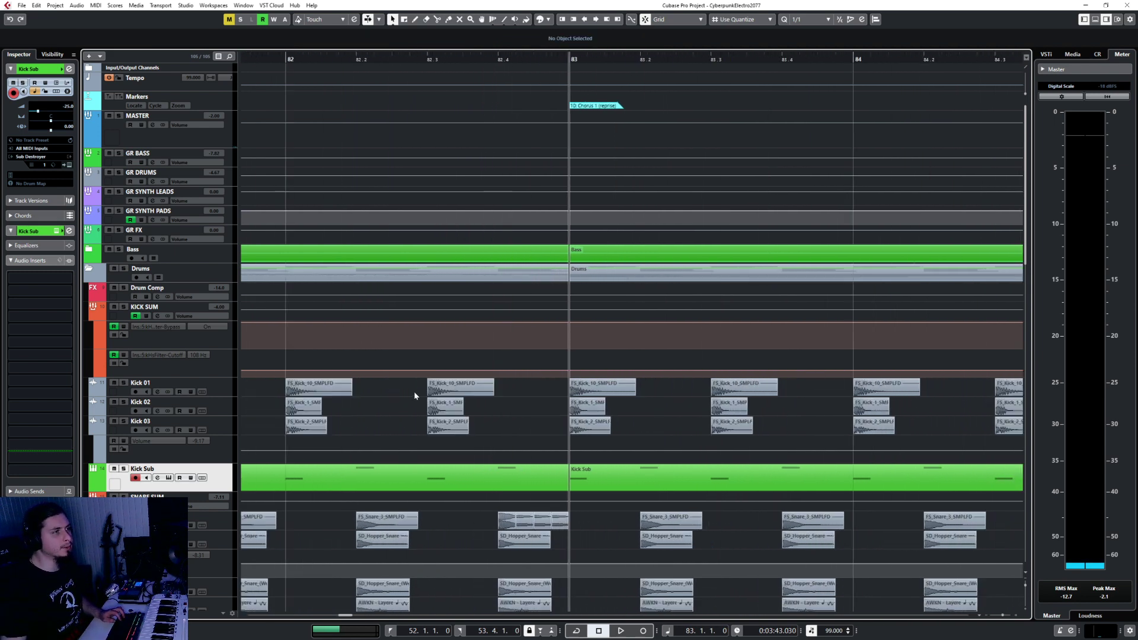
{"action": "left_click", "coordinate": [805, 22]}
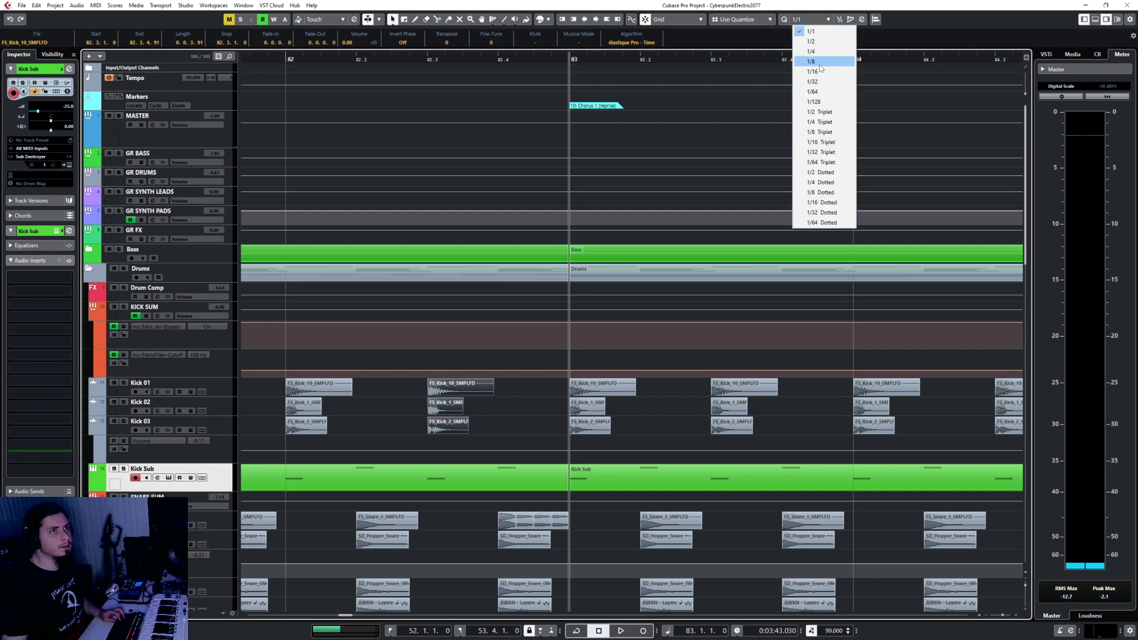
{"action": "left_click", "coordinate": [821, 62]}
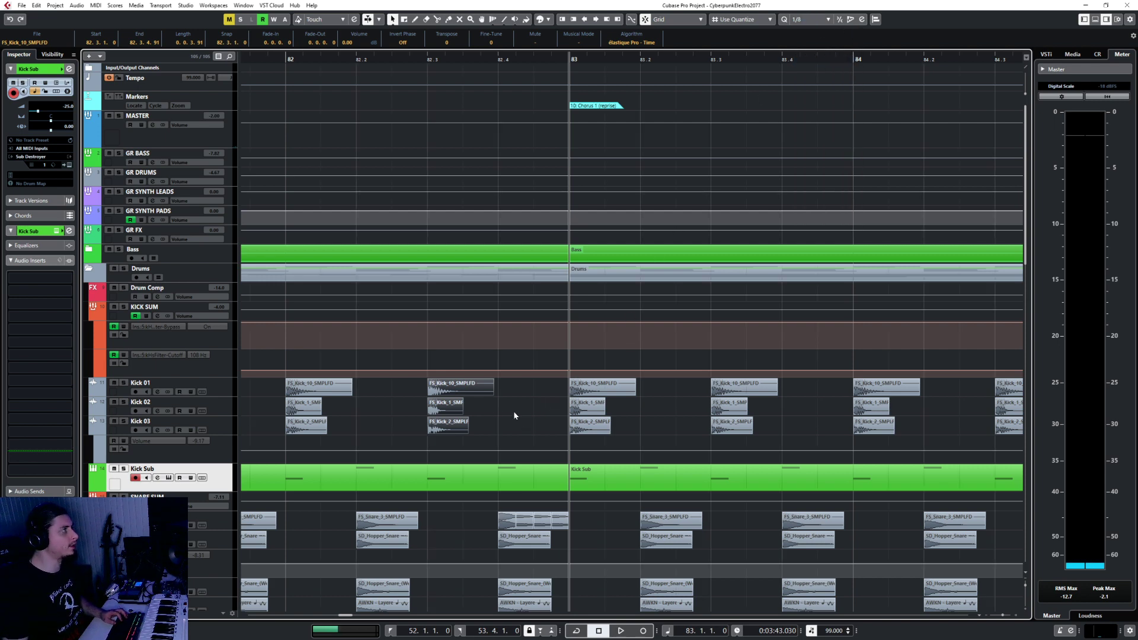
{"action": "key", "text": "Delete"}
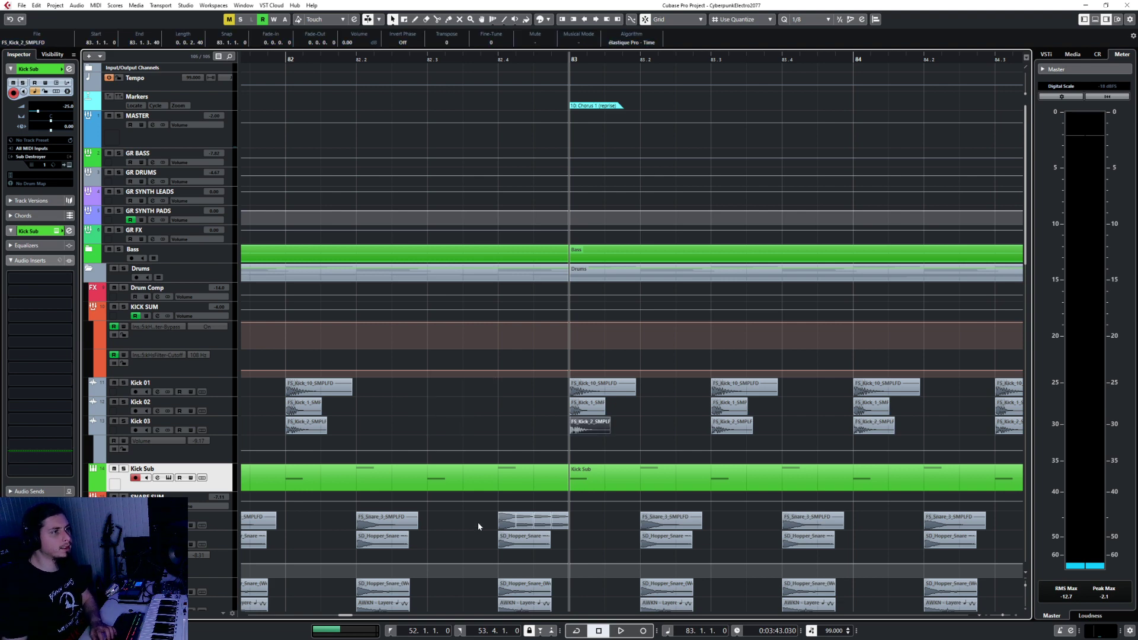
Step: Delete the hits on beat 4 of bar 82 from all the snare tracks
{"action": "left_click", "coordinate": [539, 544]}
{"action": "left_click_drag", "start_coordinate": [470, 522], "coordinate": [563, 545]}
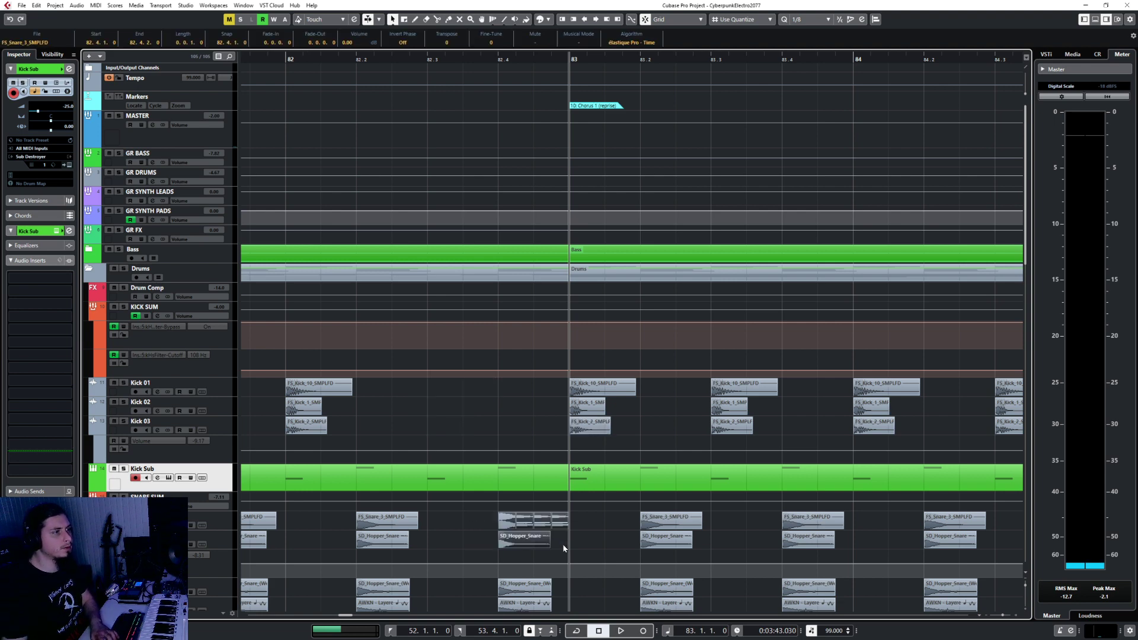
{"action": "scroll", "coordinate": [467, 365], "scroll_direction": "down", "scroll_amount": 3}
{"action": "left_click_drag", "start_coordinate": [467, 366], "coordinate": [546, 422]}
{"action": "key", "text": "Delete"}
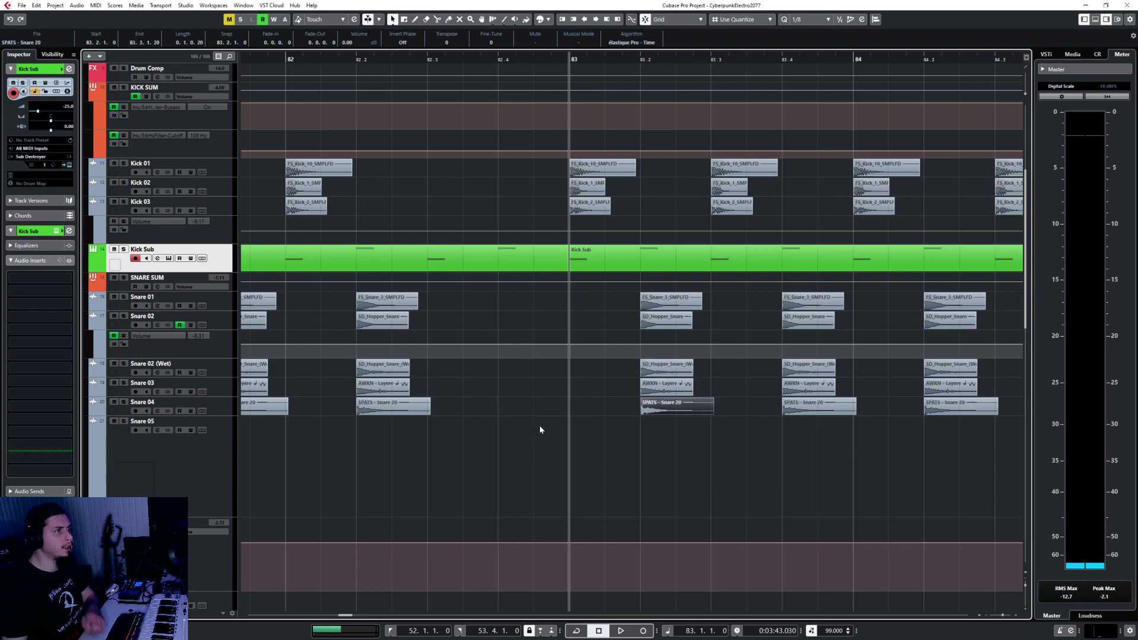
Step: Delete the Hihat and Open Hat hits in the second half of bar 82
{"action": "scroll", "coordinate": [527, 424], "scroll_direction": "down", "scroll_amount": 3}
{"action": "scroll", "coordinate": [528, 426], "scroll_direction": "down", "scroll_amount": 5}
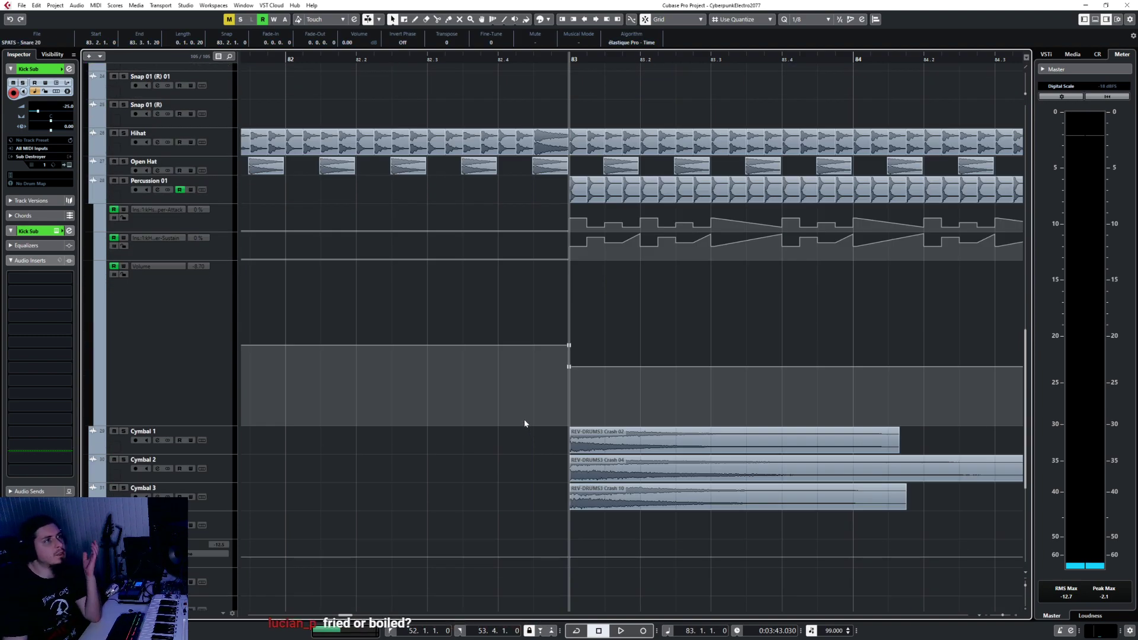
{"action": "scroll", "coordinate": [520, 416], "scroll_direction": "up", "scroll_amount": 3}
{"action": "scroll", "coordinate": [466, 331], "scroll_direction": "up", "scroll_amount": 2}
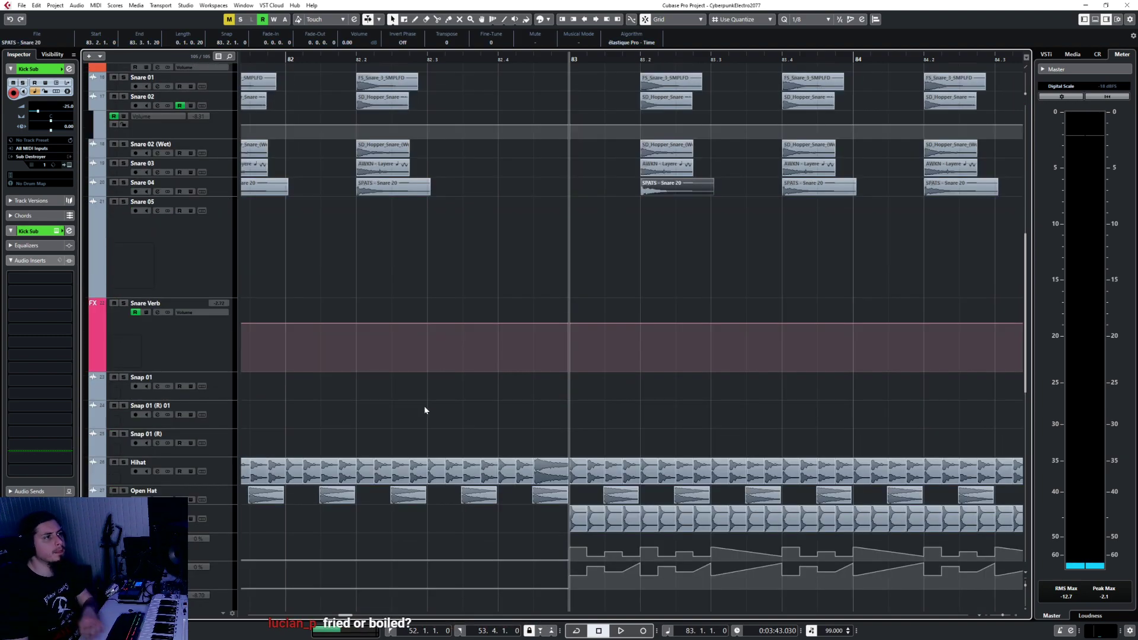
{"action": "left_click_drag", "start_coordinate": [434, 434], "coordinate": [561, 510]}
{"action": "key", "text": "Delete"}
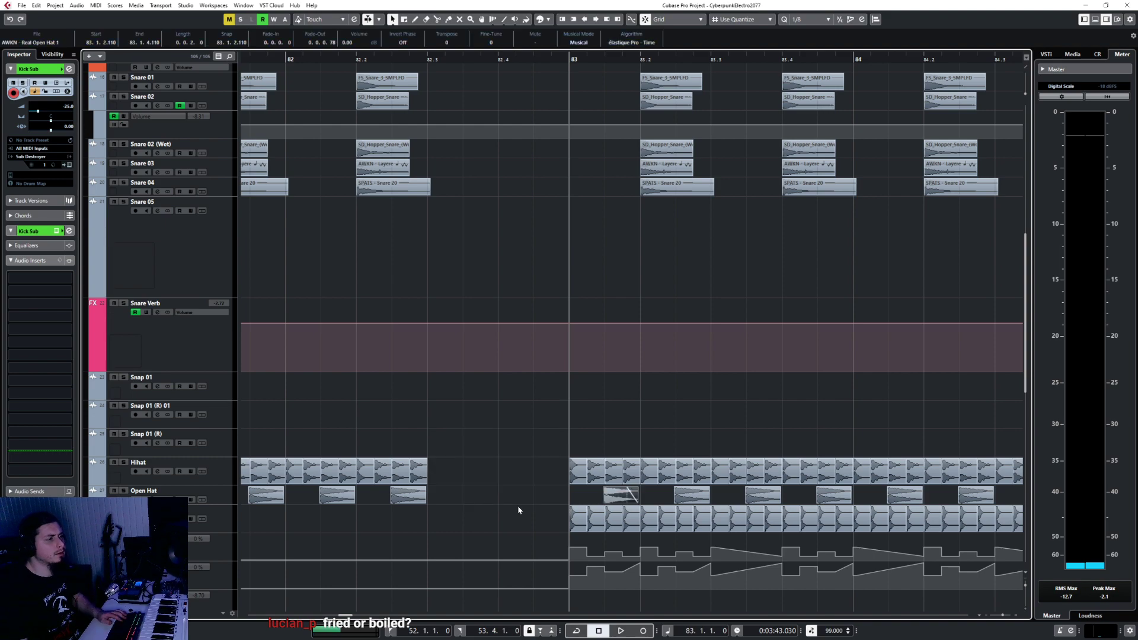
Step: Examine the drum arrangement and fills in the earlier sections between bars 21 and 65
{"action": "scroll", "coordinate": [494, 503], "scroll_direction": "down", "scroll_amount": 10}
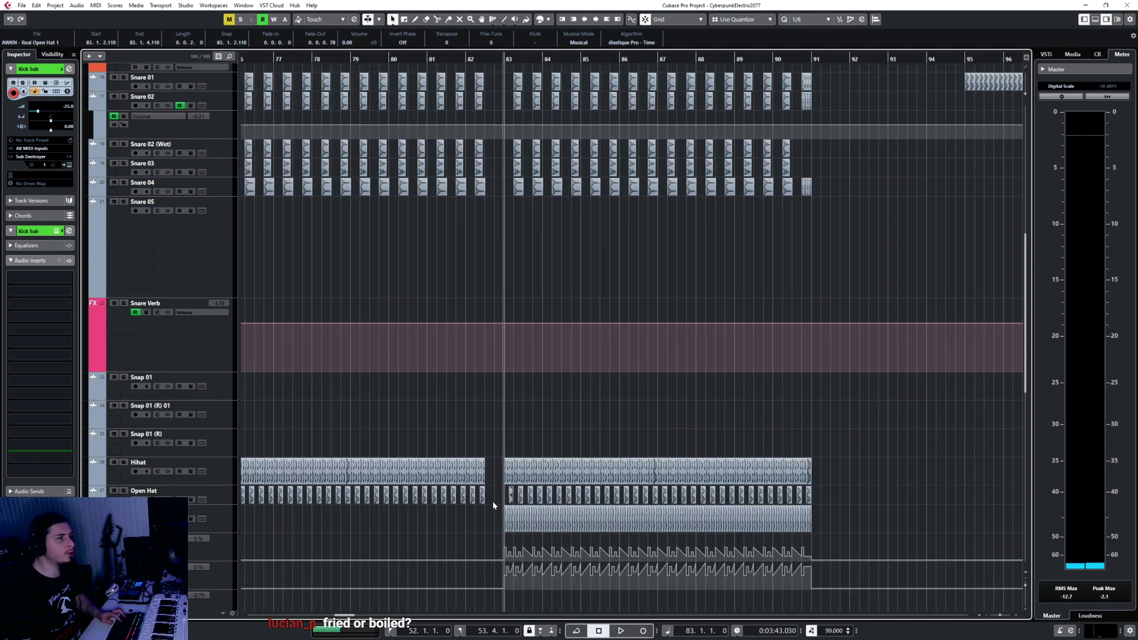
{"action": "scroll", "coordinate": [493, 501], "scroll_direction": "left", "scroll_amount": 10}
{"action": "scroll", "coordinate": [491, 501], "scroll_direction": "left", "scroll_amount": 8}
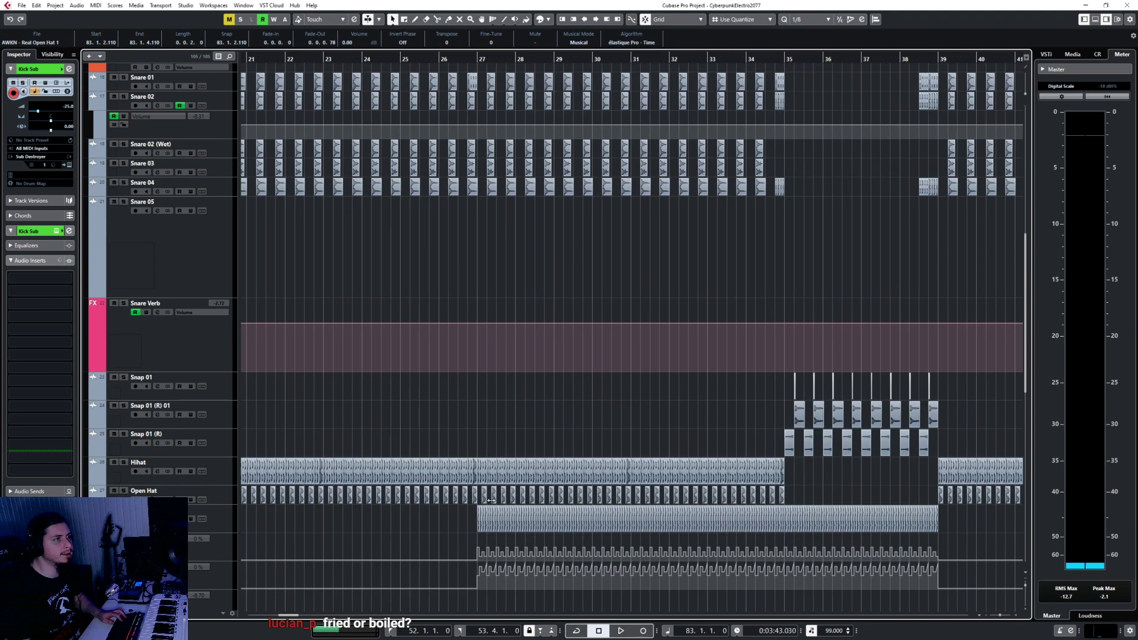
{"action": "scroll", "coordinate": [492, 500], "scroll_direction": "up", "scroll_amount": 8}
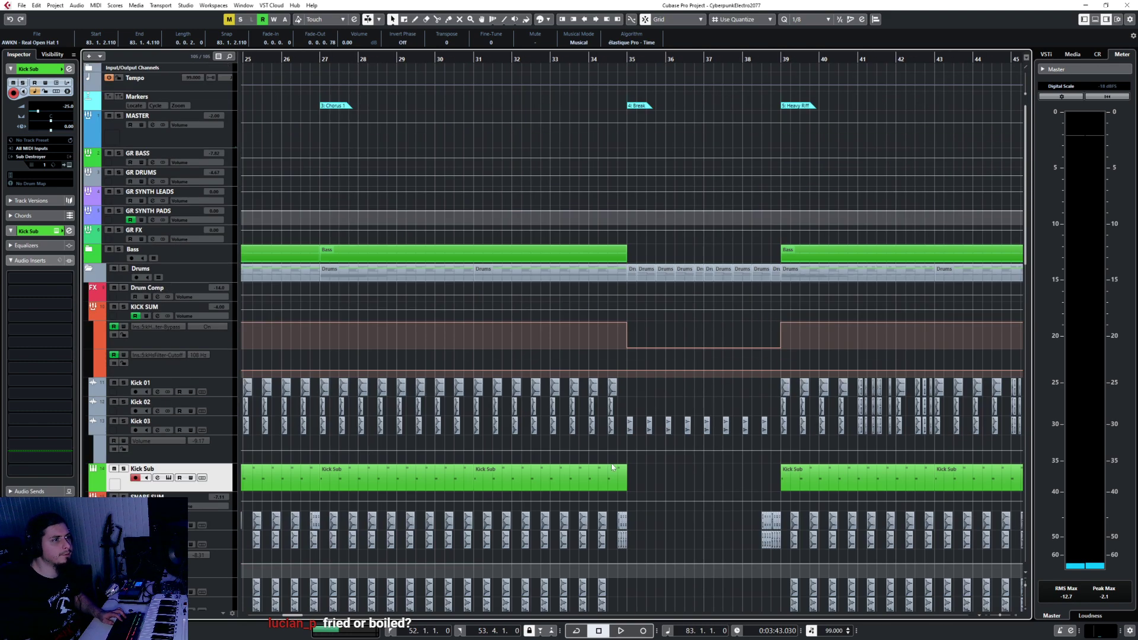
{"action": "scroll", "coordinate": [635, 512], "scroll_direction": "down", "scroll_amount": 8}
{"action": "scroll", "coordinate": [631, 505], "scroll_direction": "right", "scroll_amount": 10}
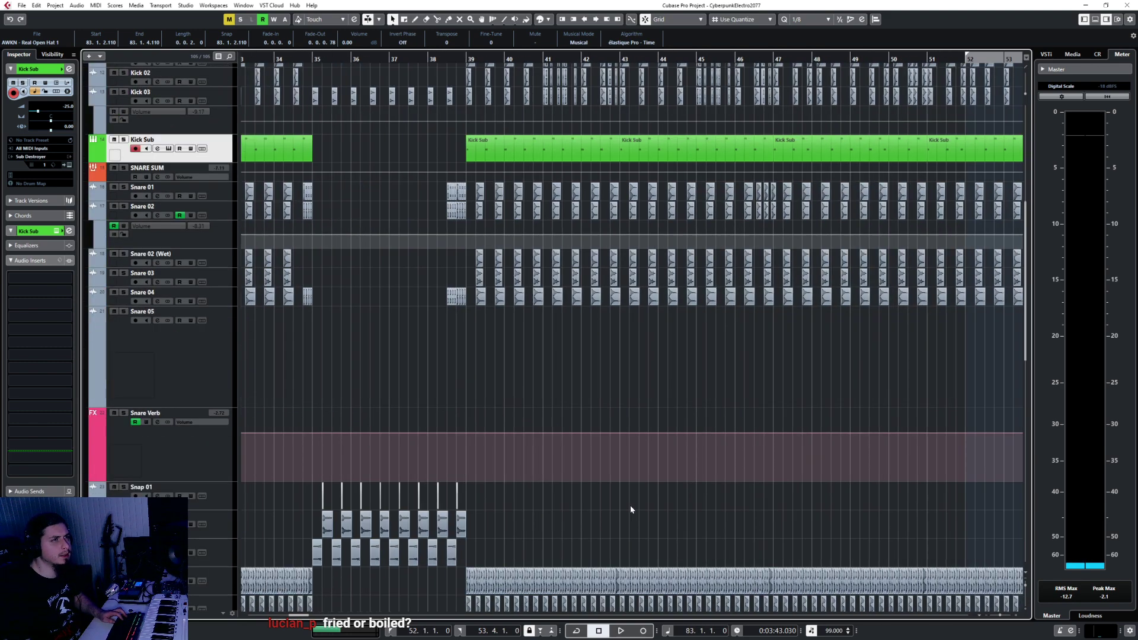
{"action": "scroll", "coordinate": [628, 501], "scroll_direction": "down", "scroll_amount": 13}
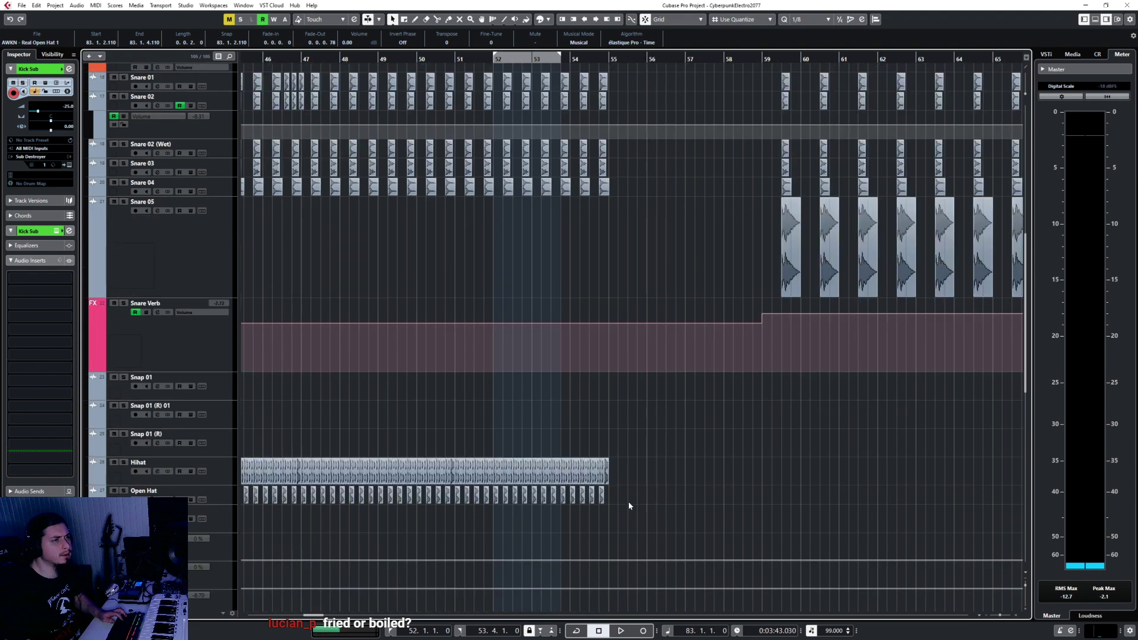
{"action": "scroll", "coordinate": [620, 478], "scroll_direction": "up", "scroll_amount": 5}
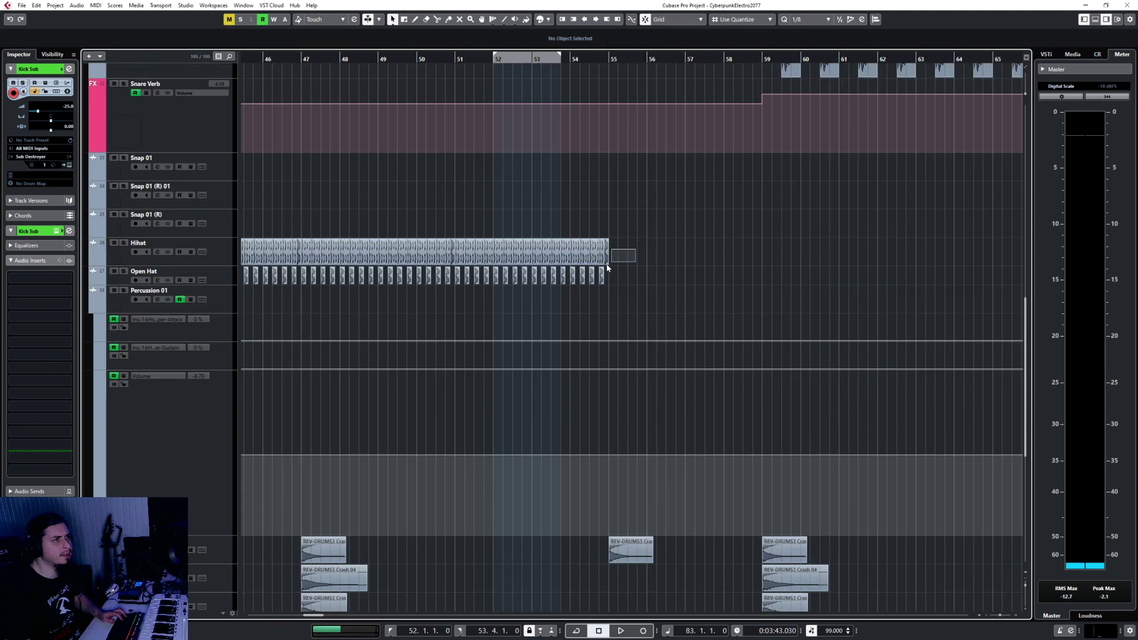
Step: Try removing the Hihat and Open Hat hits in bar 54 and play back the tom fill from bar 53
{"action": "left_click_drag", "start_coordinate": [573, 284], "coordinate": [582, 287]}
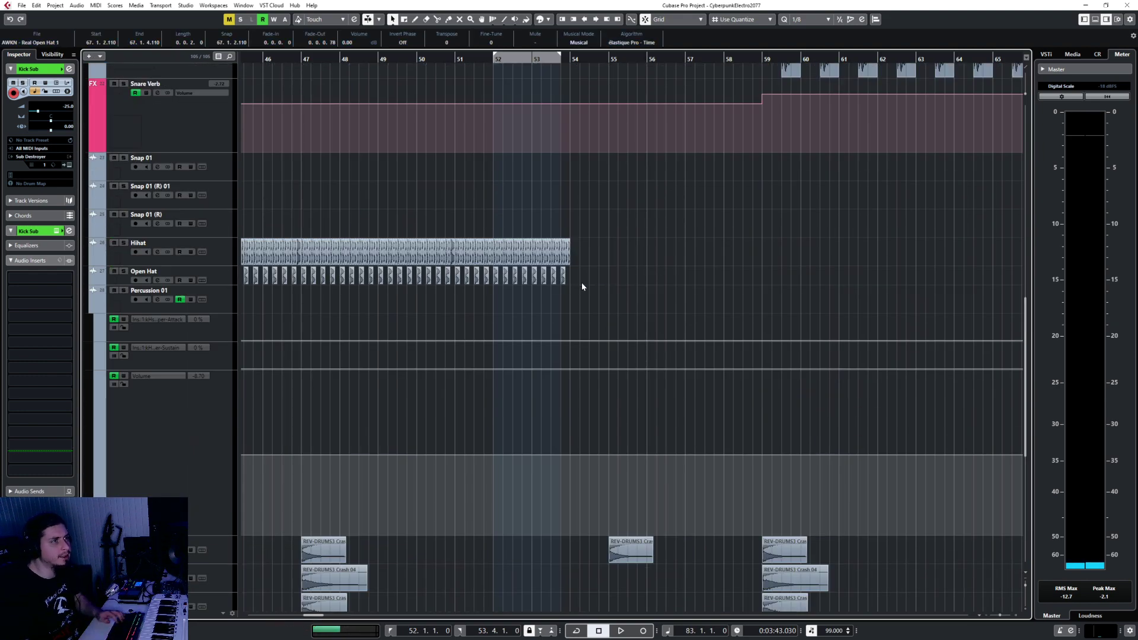
{"action": "scroll", "coordinate": [604, 361], "scroll_direction": "down", "scroll_amount": 6}
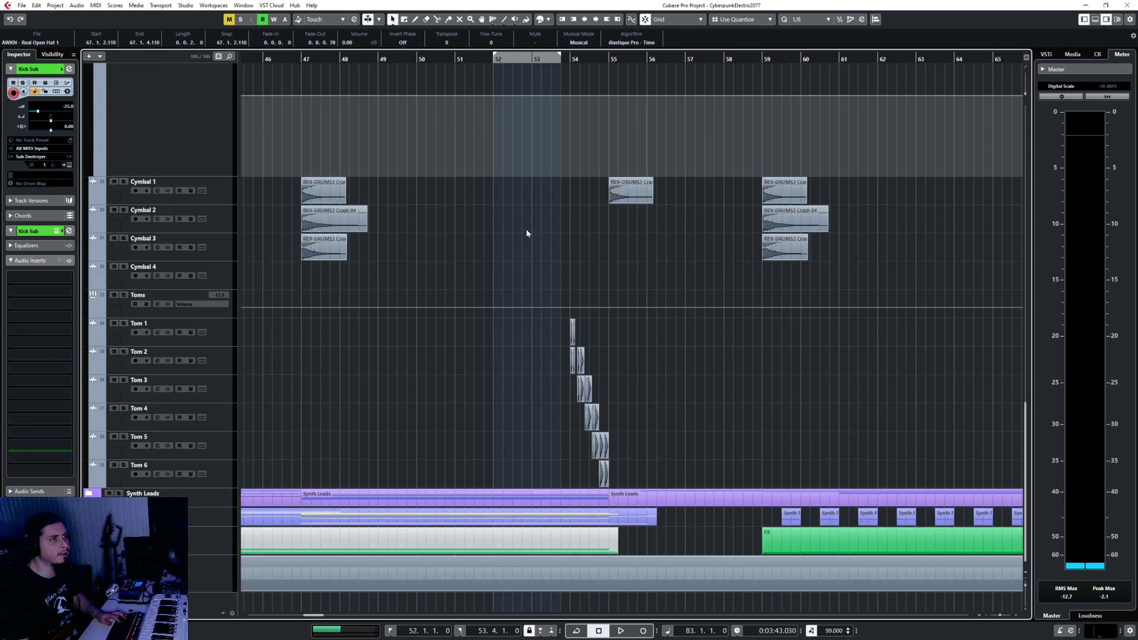
{"action": "scroll", "coordinate": [526, 234], "scroll_direction": "up", "scroll_amount": 5}
{"action": "left_click", "coordinate": [532, 57]}
{"action": "key", "text": "space"}
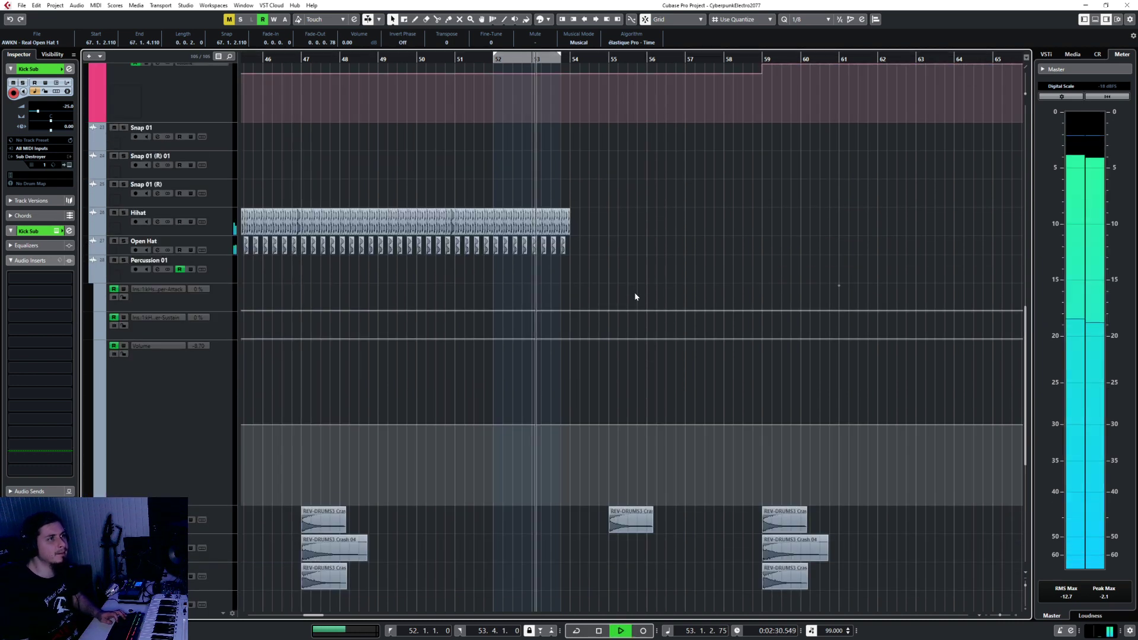
{"action": "scroll", "coordinate": [600, 252], "scroll_direction": "up", "scroll_amount": 3}
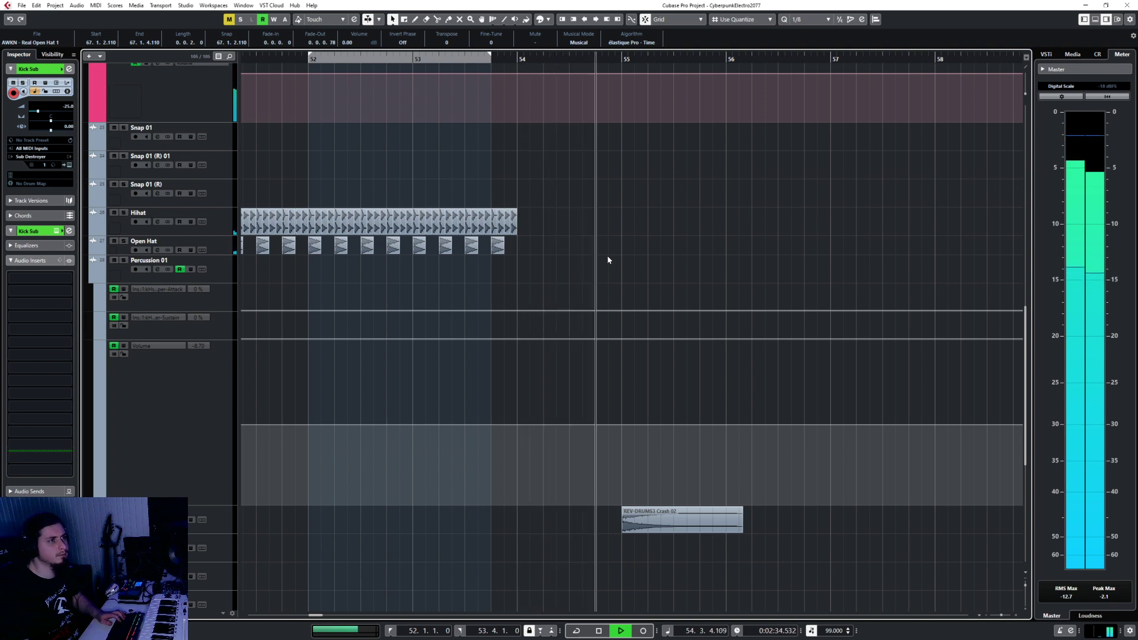
{"action": "key", "text": "space"}
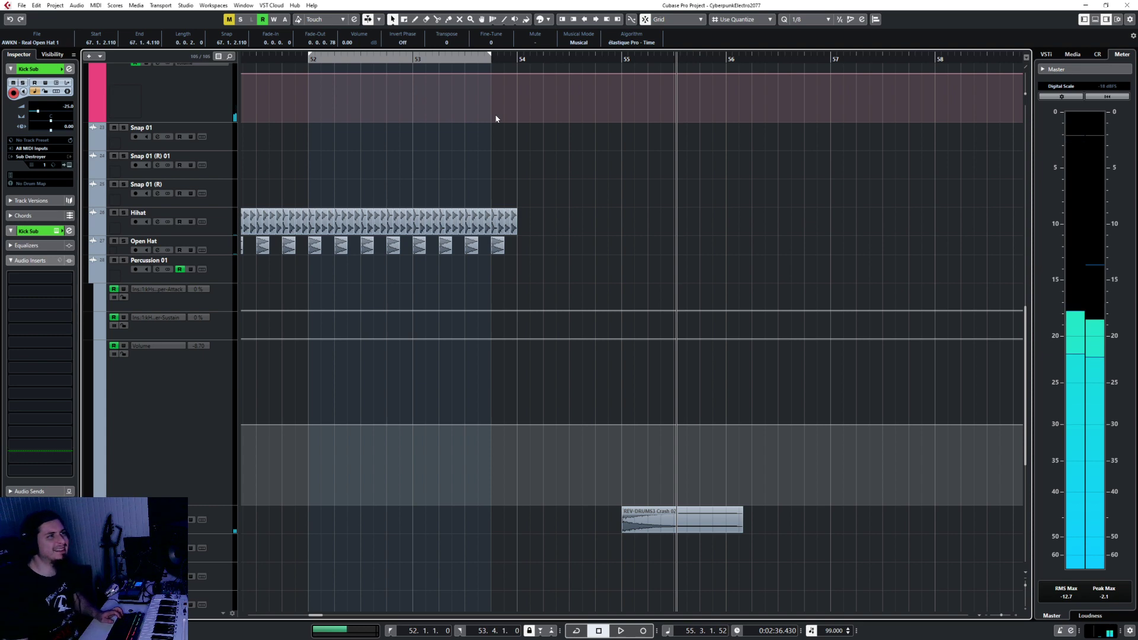
{"action": "key", "text": "ctrl+d"}
Step: Play back the tom fill from bar 53 with its hi-hats and compare the hats and crashes in the other sections
{"action": "left_click", "coordinate": [425, 60]}
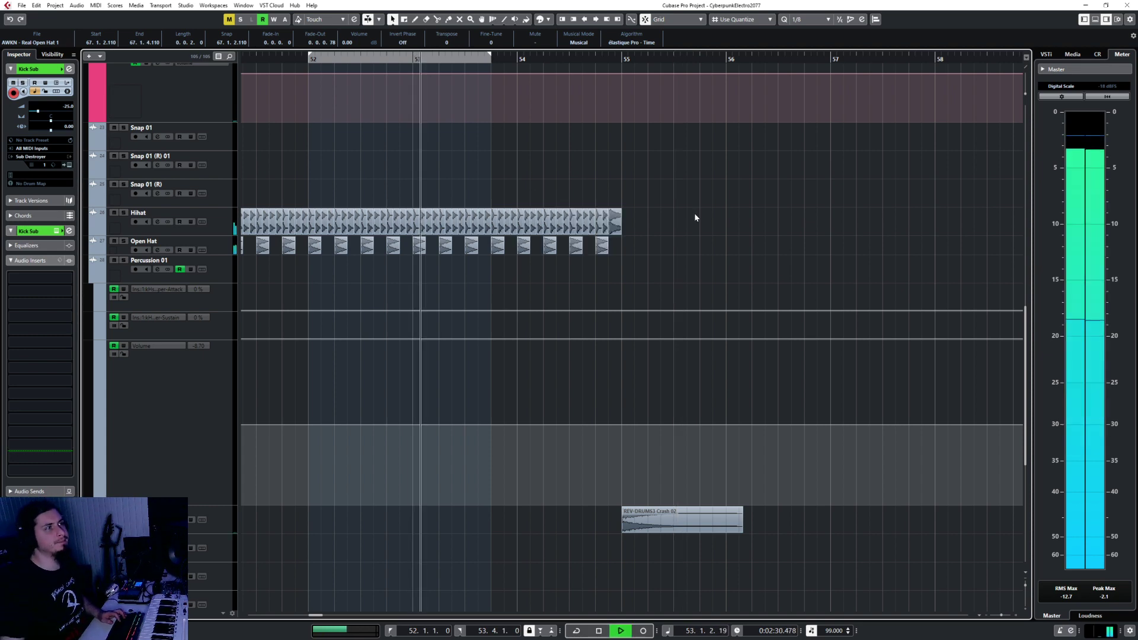
{"action": "scroll", "coordinate": [688, 230], "scroll_direction": "down", "scroll_amount": 6}
{"action": "scroll", "coordinate": [688, 235], "scroll_direction": "right", "scroll_amount": 8}
{"action": "scroll", "coordinate": [685, 230], "scroll_direction": "right", "scroll_amount": 10}
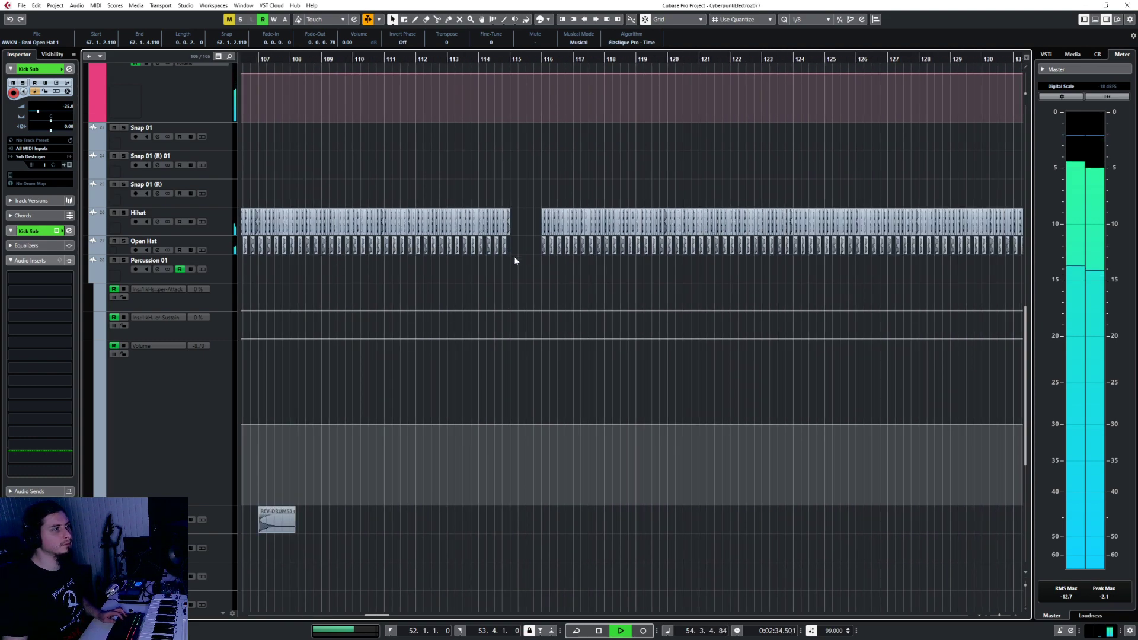
{"action": "scroll", "coordinate": [508, 257], "scroll_direction": "down", "scroll_amount": 4}
{"action": "scroll", "coordinate": [509, 258], "scroll_direction": "left", "scroll_amount": 5}
{"action": "scroll", "coordinate": [507, 254], "scroll_direction": "left", "scroll_amount": 15}
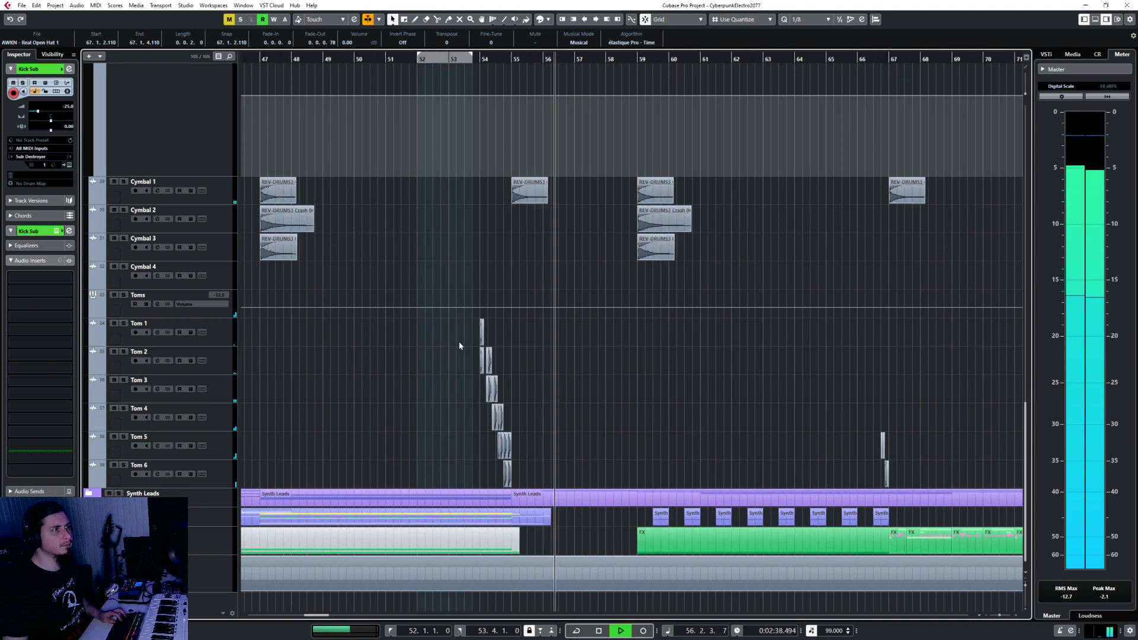
Step: Replace the Cymbal 1 crash at bar 55 with copies of the Cymbal 2 and Cymbal 3 crashes from bar 59 and play back from bar 54
{"action": "left_click_drag", "start_coordinate": [622, 207], "coordinate": [686, 265]}
{"action": "key", "text": "space"}
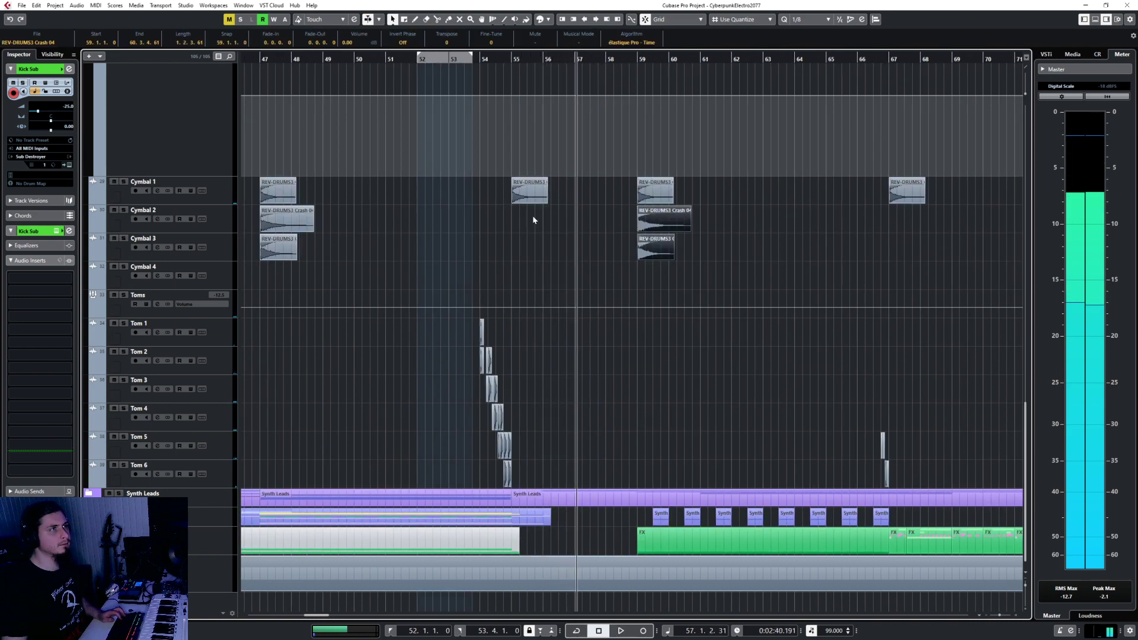
{"action": "scroll", "coordinate": [532, 216], "scroll_direction": "up", "scroll_amount": 3, "text": "ctrl"}
{"action": "left_click", "coordinate": [484, 62]}
{"action": "left_click", "coordinate": [235, 225]}
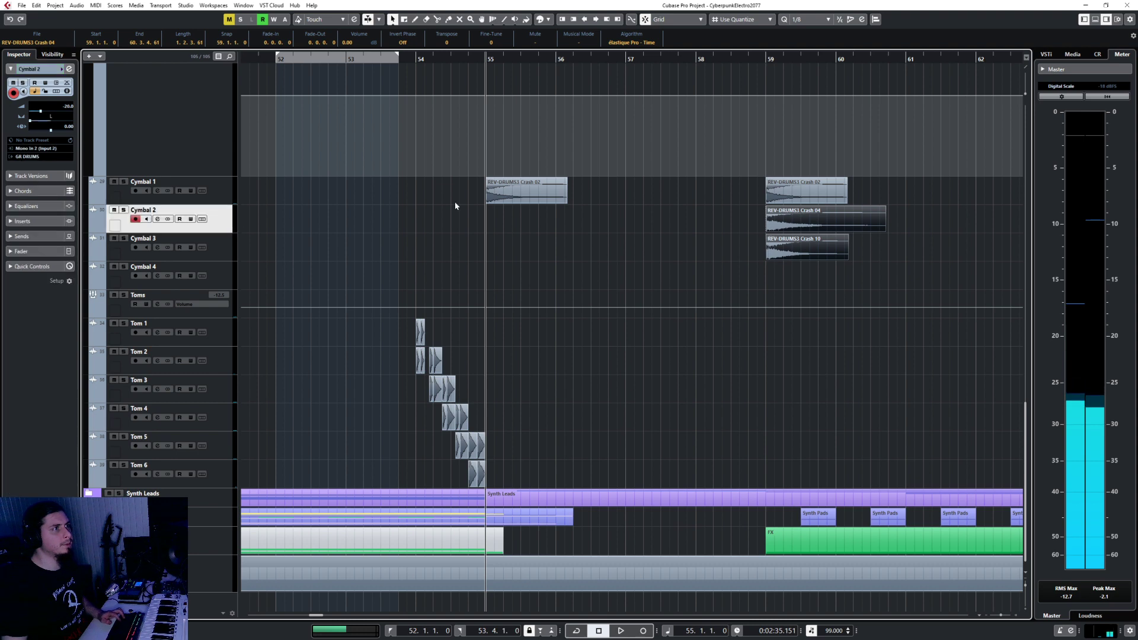
{"action": "key", "text": "ctrl+v"}
{"action": "left_click", "coordinate": [419, 62]}
{"action": "key", "text": "space"}
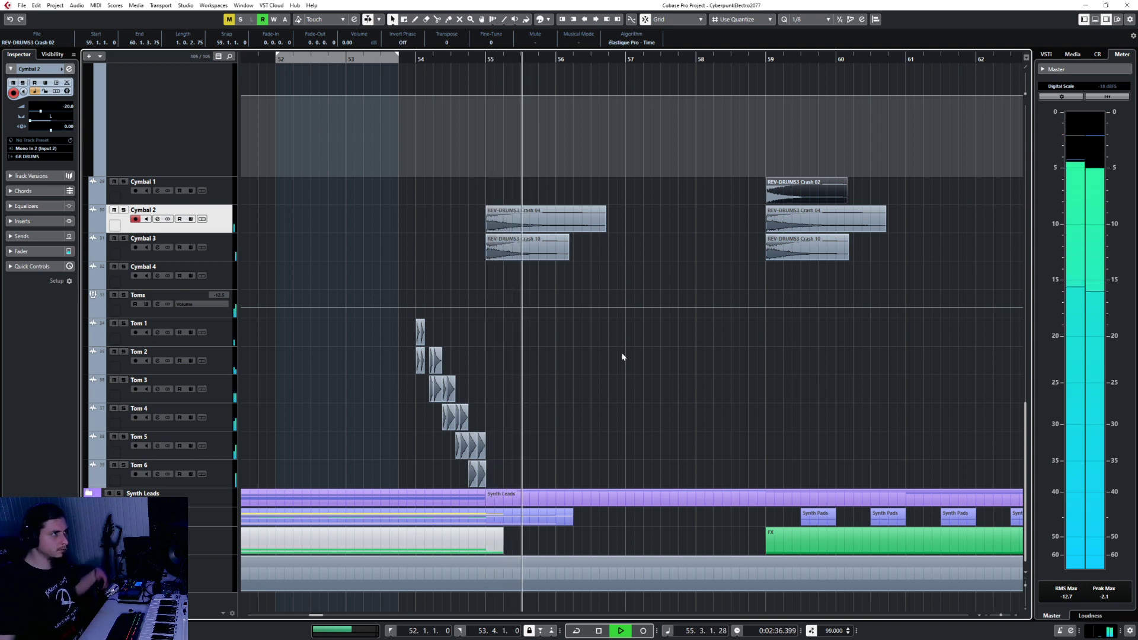
Step: Set the Cymbal 2 track volume to -15 while playing back the crashes from bar 55 to bar 59
{"action": "left_click", "coordinate": [455, 57]}
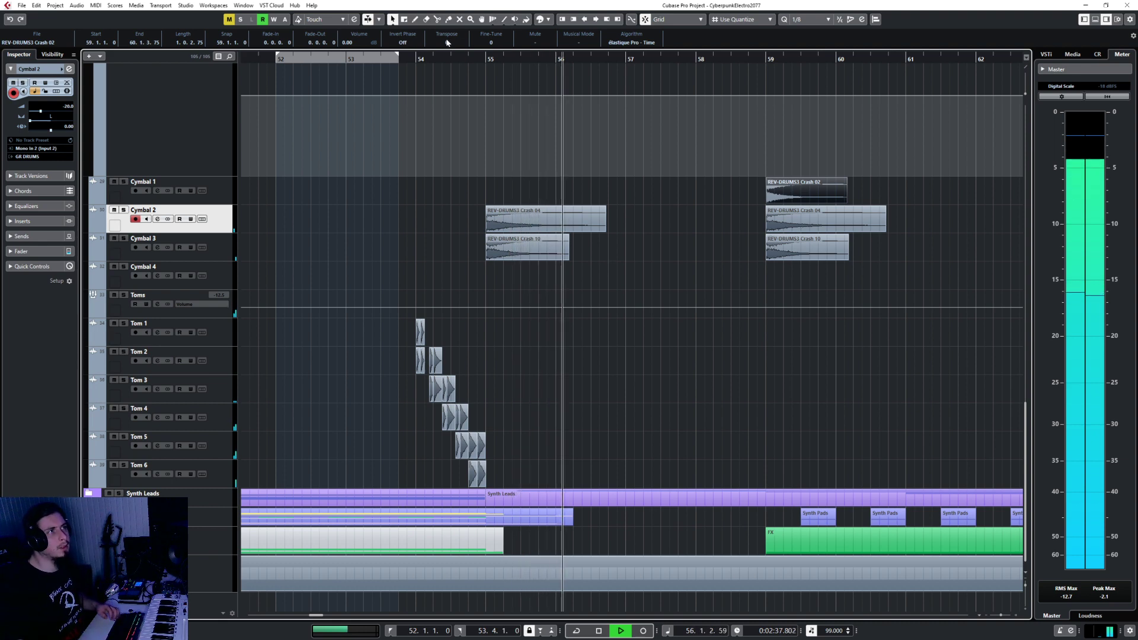
{"action": "key", "text": "space"}
{"action": "key", "text": "space"}
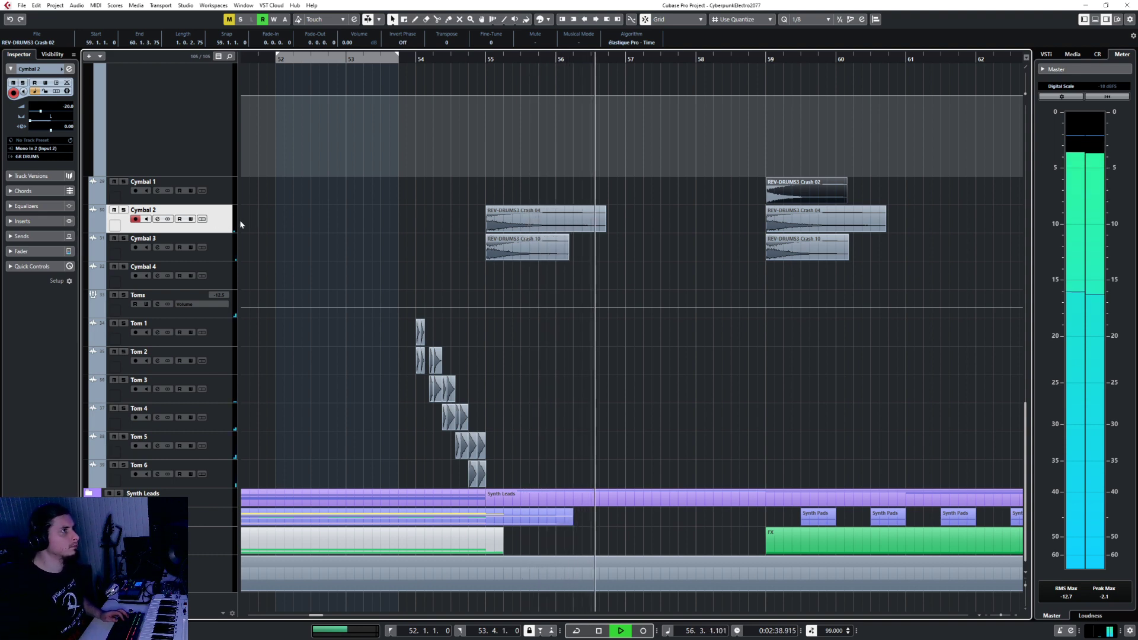
{"action": "double_click", "coordinate": [67, 106]}
{"action": "type", "text": "-15"}
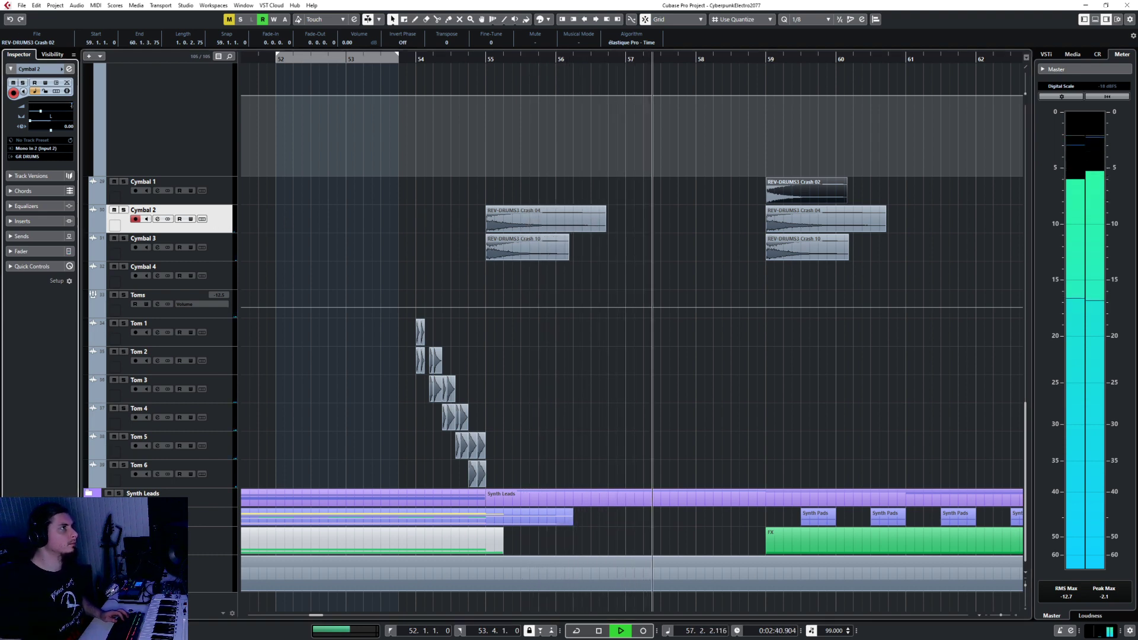
{"action": "key", "text": "Return"}
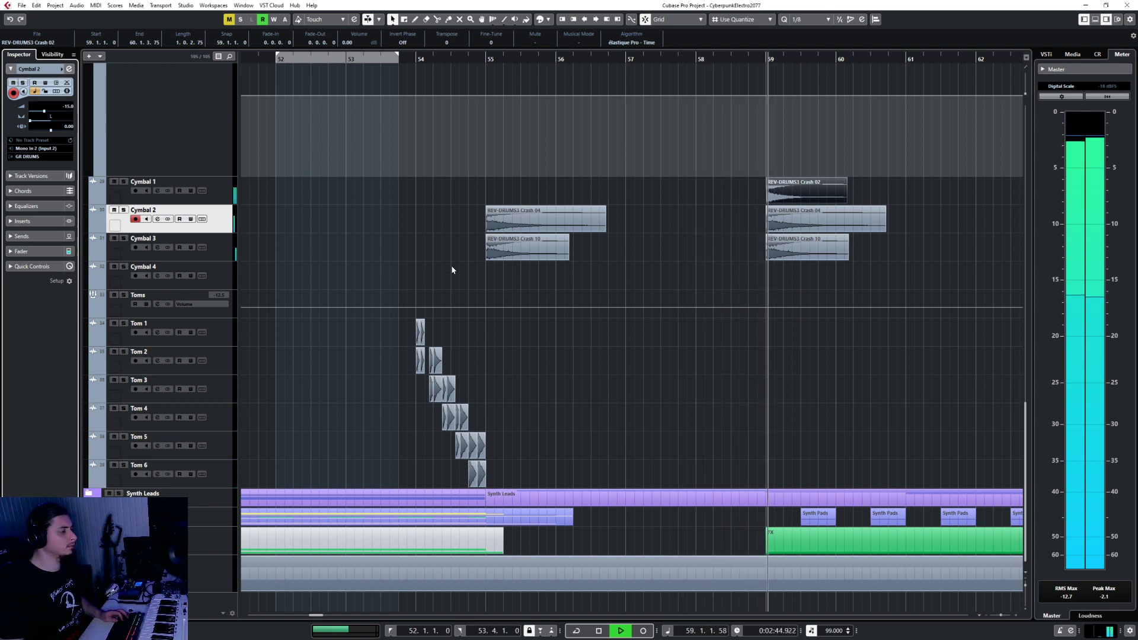
{"action": "key", "text": "space"}
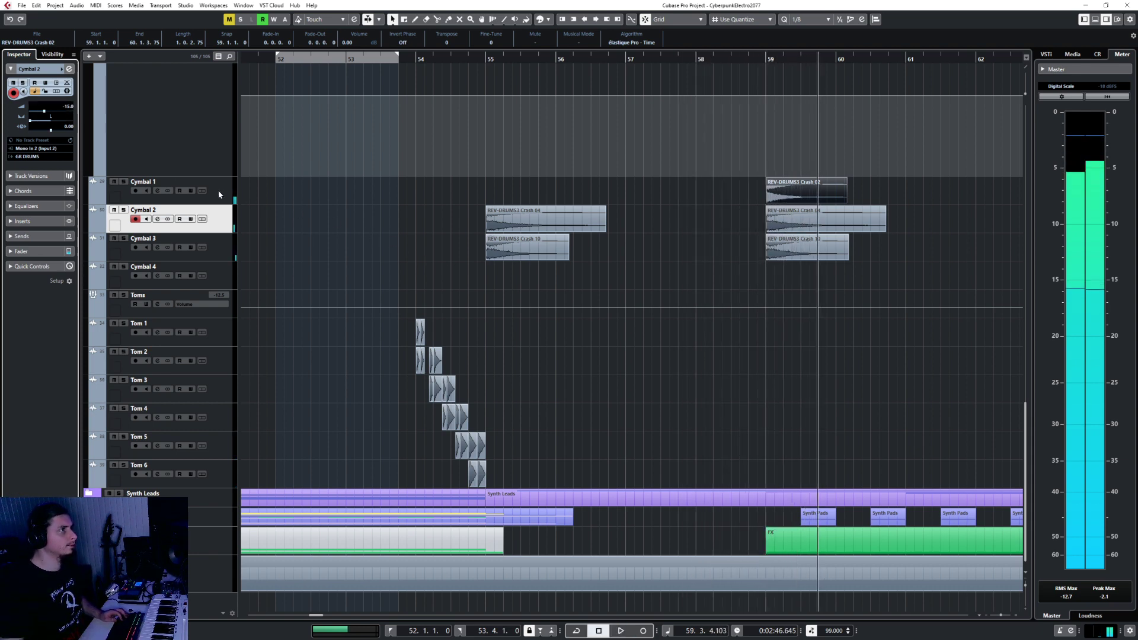
Step: Solo Cymbal 1, Cymbal 2 and Cymbal 3, play back the crashes at bar 55, and unsolo the three tracks
{"action": "left_click", "coordinate": [218, 191]}
{"action": "left_click", "coordinate": [221, 254], "text": "shift"}
{"action": "key", "text": "s"}
{"action": "left_click", "coordinate": [456, 58]}
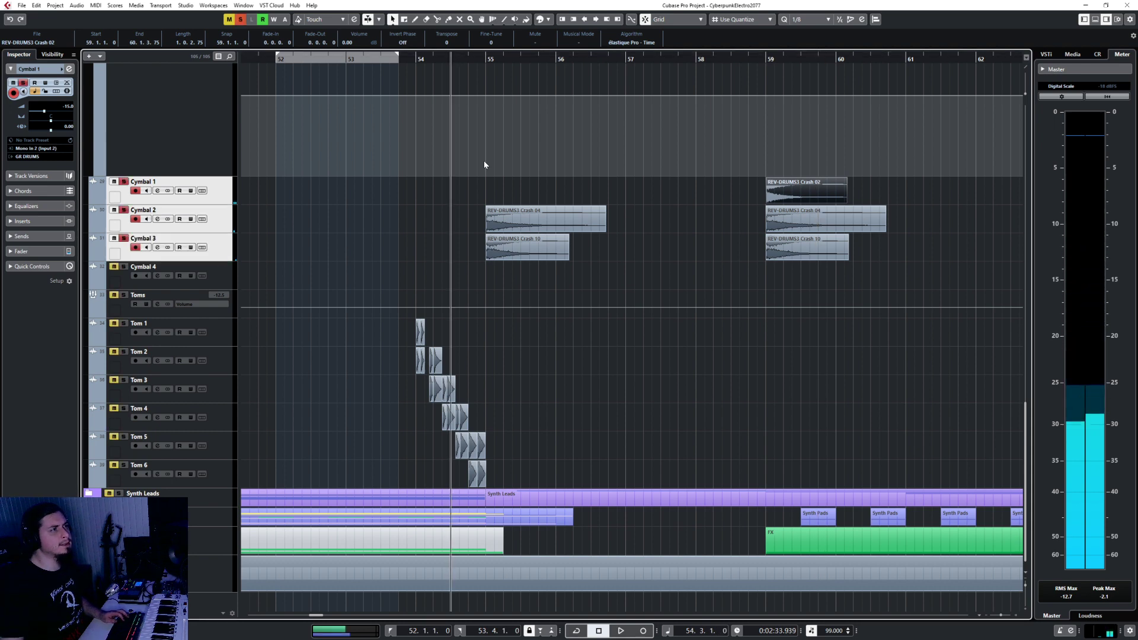
{"action": "key", "text": "space"}
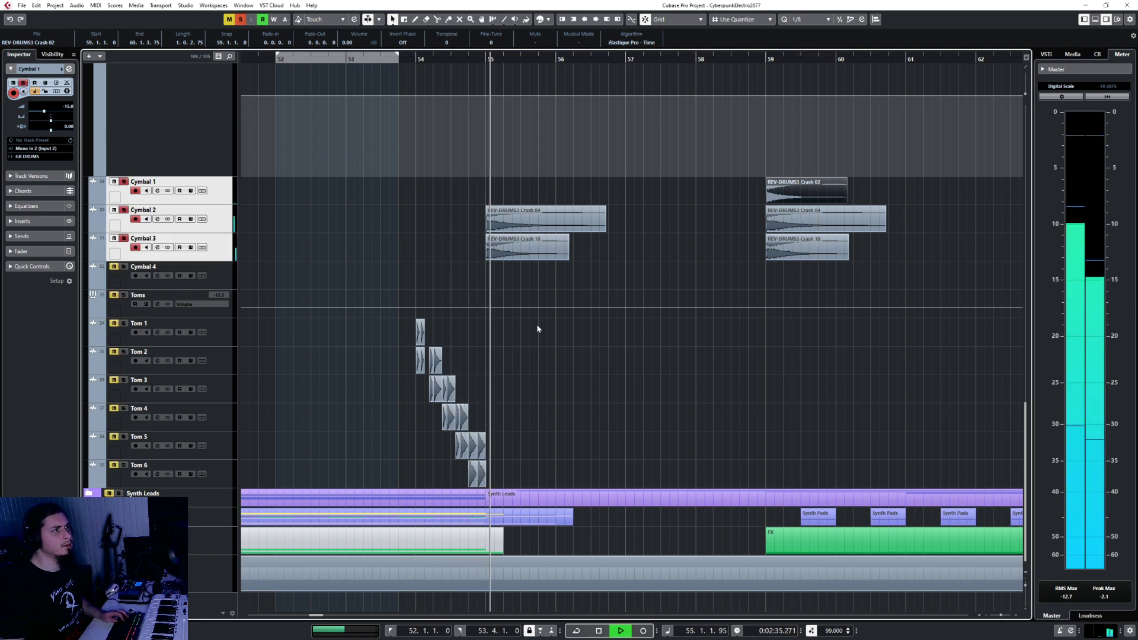
{"action": "left_click", "coordinate": [217, 224]}
{"action": "left_click", "coordinate": [219, 194]}
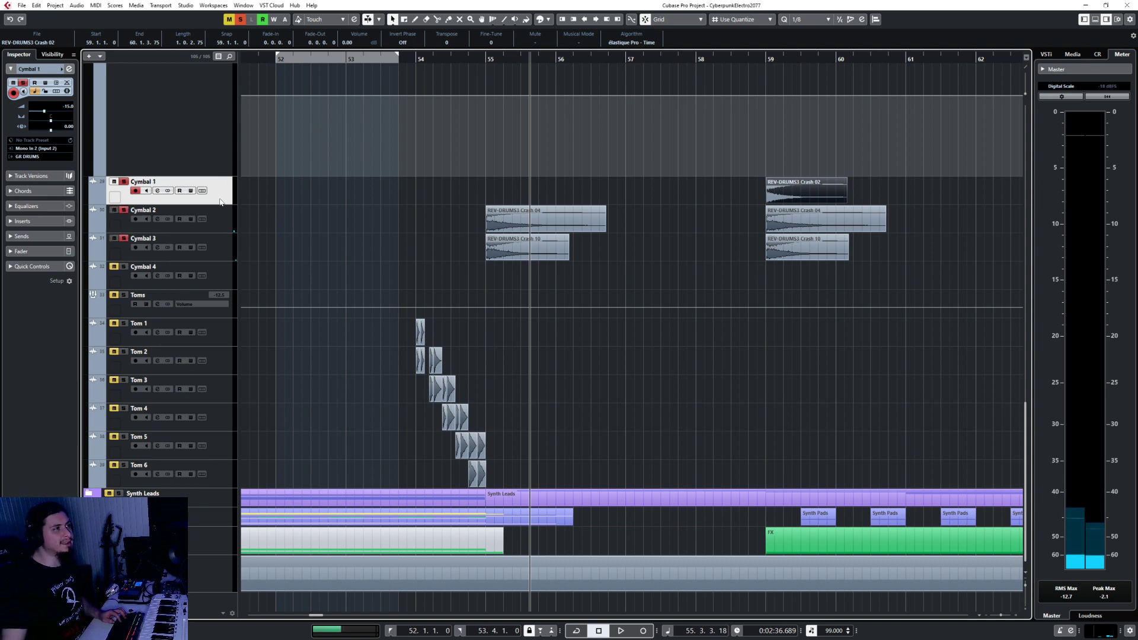
{"action": "left_click", "coordinate": [220, 242], "text": "shift"}
{"action": "key", "text": "s"}
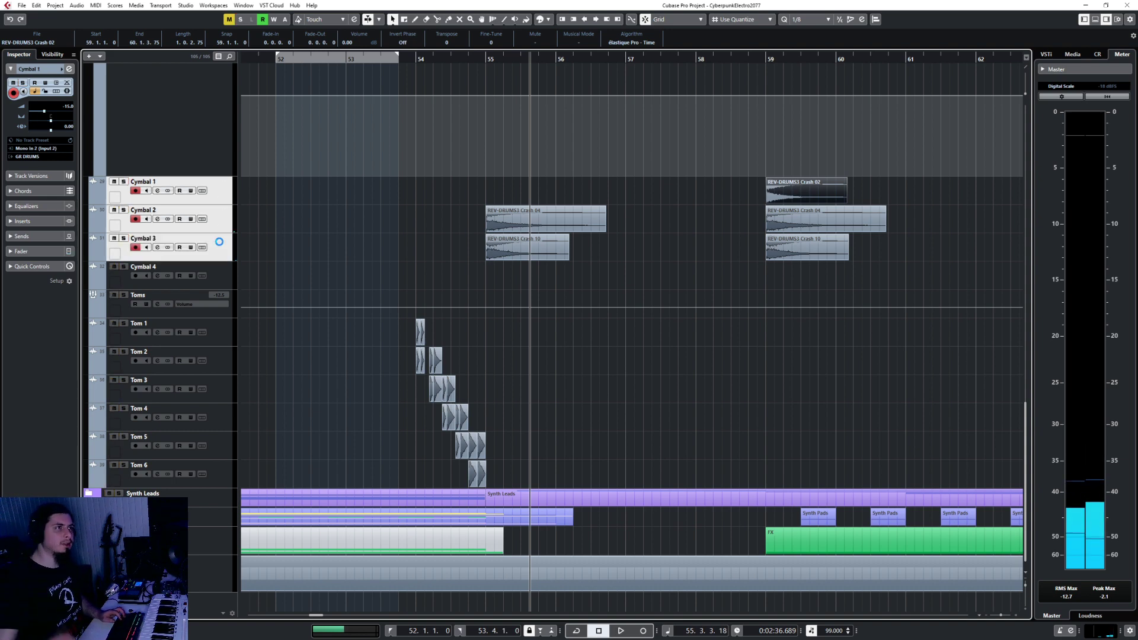
Step: Play back the tom fill and crashes from bar 54 in the full mix and review the cymbals in the following sections
{"action": "left_click", "coordinate": [418, 57]}
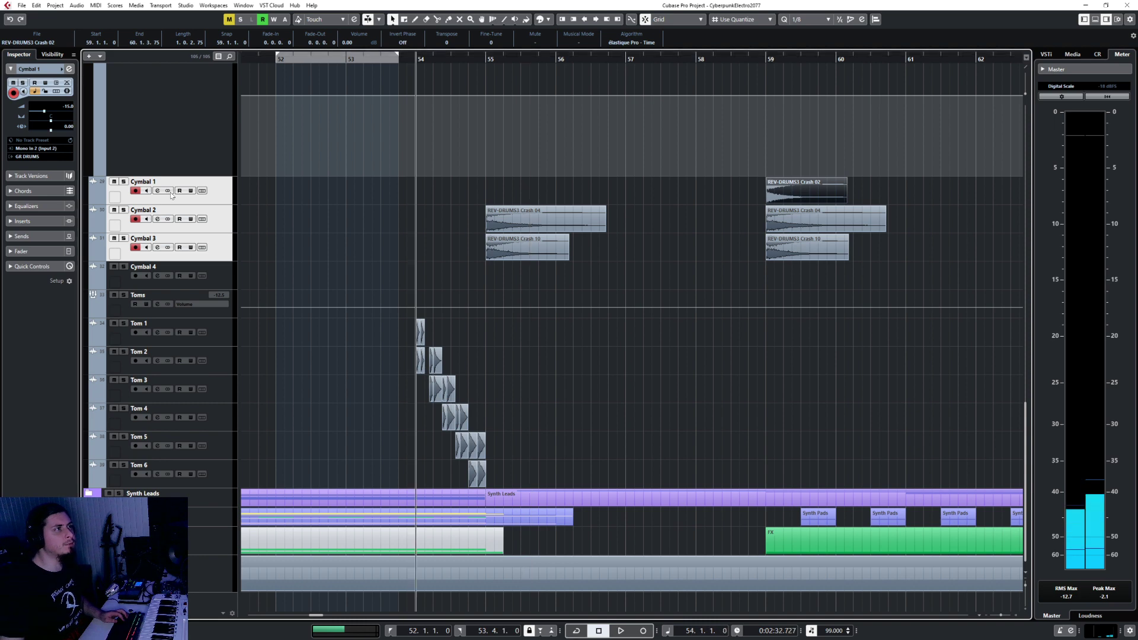
{"action": "left_click", "coordinate": [219, 224]}
{"action": "key", "text": "space"}
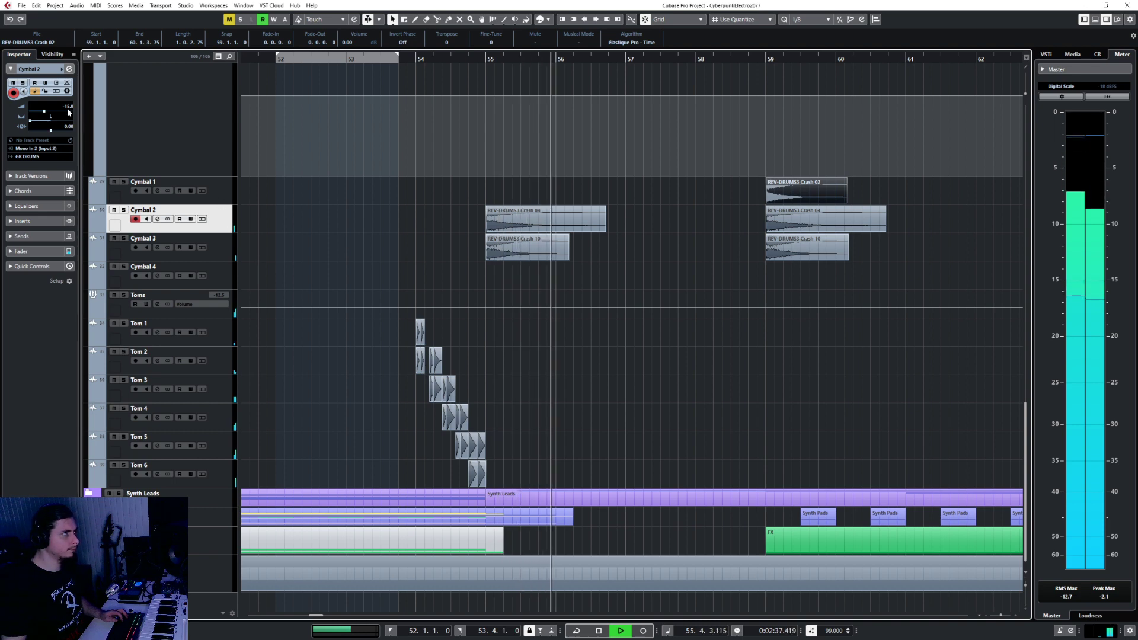
{"action": "left_click", "coordinate": [719, 202]}
{"action": "scroll", "coordinate": [717, 273], "scroll_direction": "down", "scroll_amount": 5}
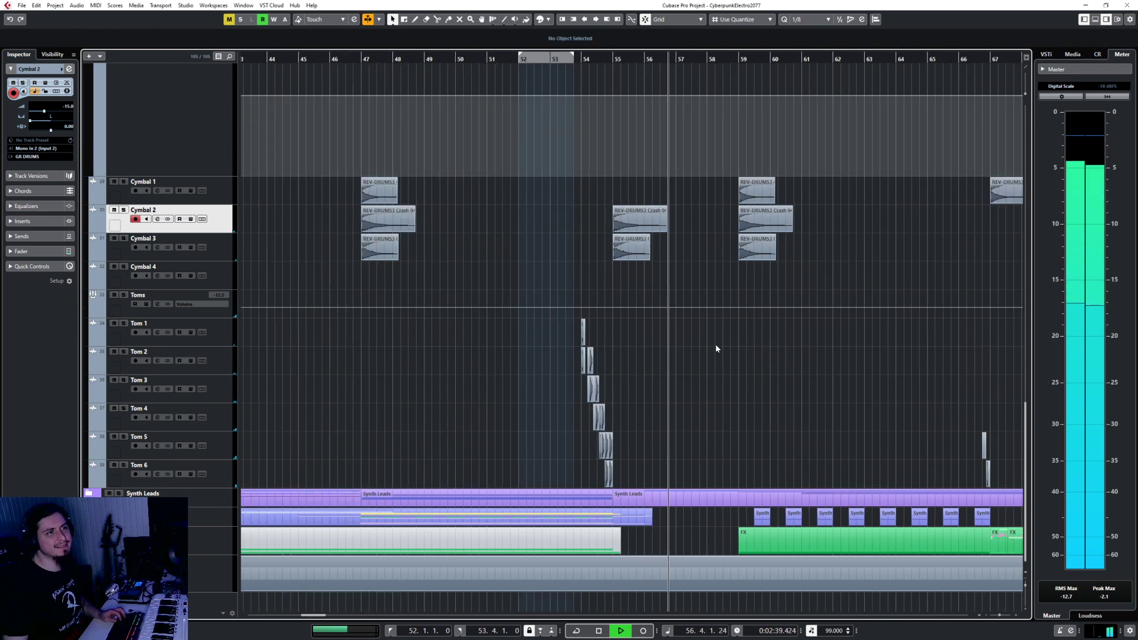
{"action": "scroll", "coordinate": [722, 384], "scroll_direction": "right", "scroll_amount": 5}
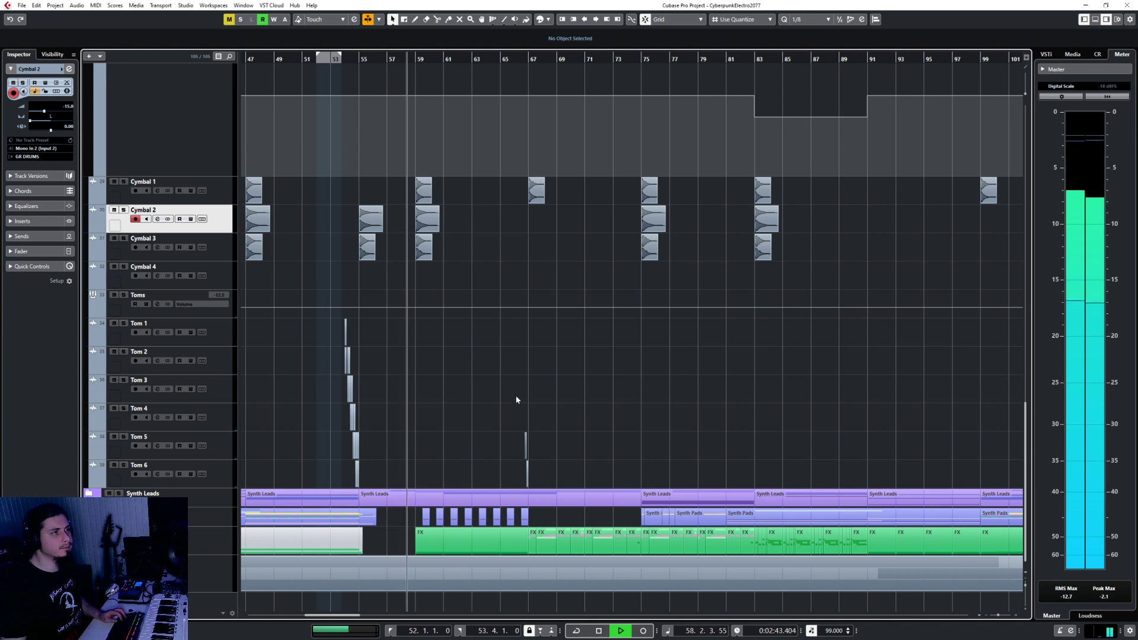
Step: Copy the bar 54 tom fill on Tom 1 to Tom 6 to bar 82, leading into the crashes at bar 83
{"action": "scroll", "coordinate": [398, 402], "scroll_direction": "up", "scroll_amount": 3}
{"action": "scroll", "coordinate": [399, 403], "scroll_direction": "up", "scroll_amount": 4}
{"action": "left_click_drag", "start_coordinate": [300, 338], "coordinate": [451, 471]}
{"action": "scroll", "coordinate": [504, 397], "scroll_direction": "down", "scroll_amount": 5}
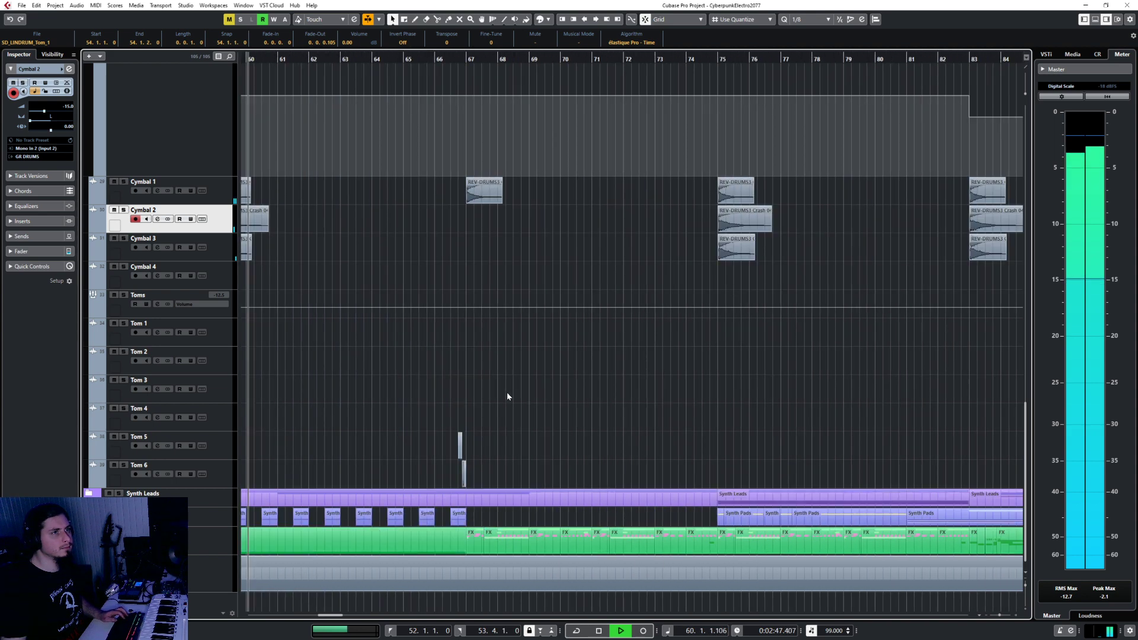
{"action": "scroll", "coordinate": [516, 344], "scroll_direction": "right", "scroll_amount": 4}
{"action": "left_click", "coordinate": [534, 55]}
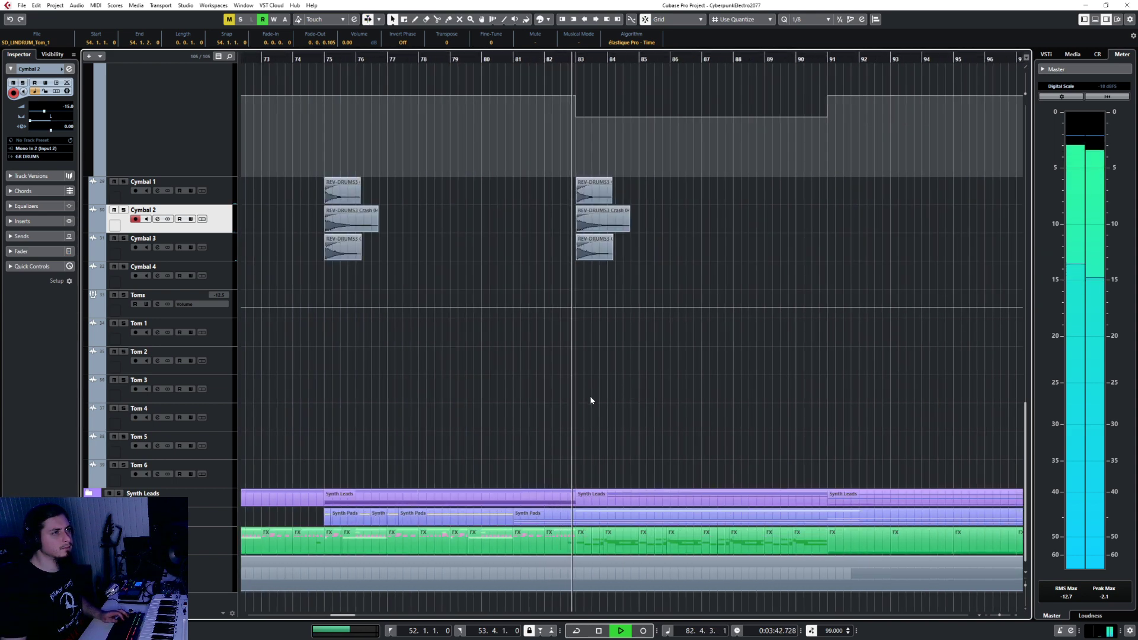
{"action": "key", "text": "space"}
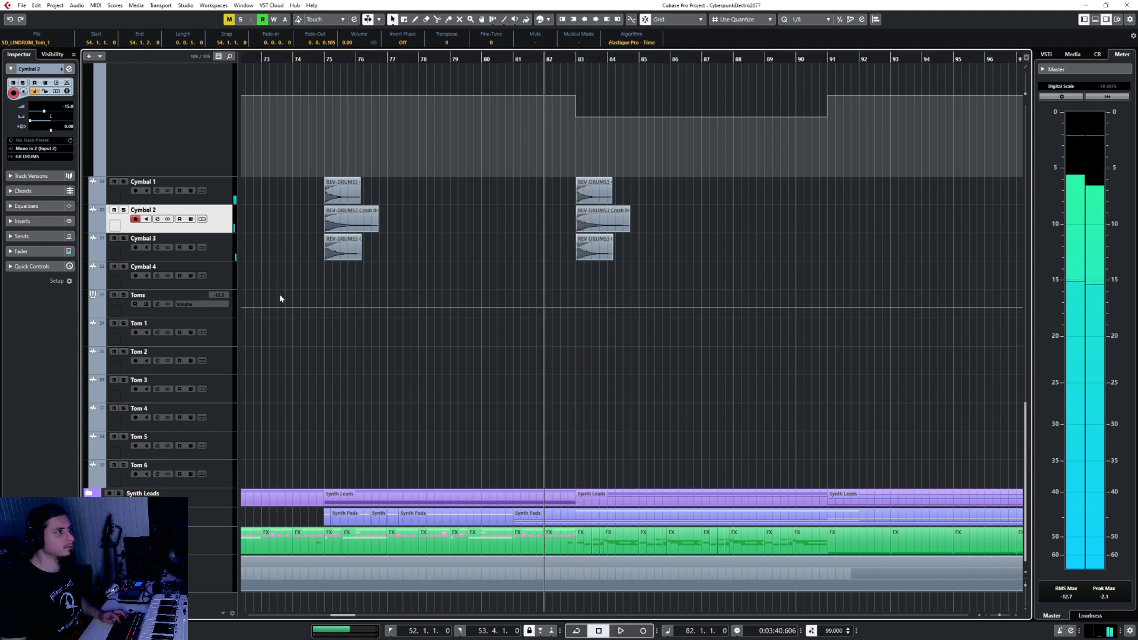
{"action": "left_click", "coordinate": [229, 336]}
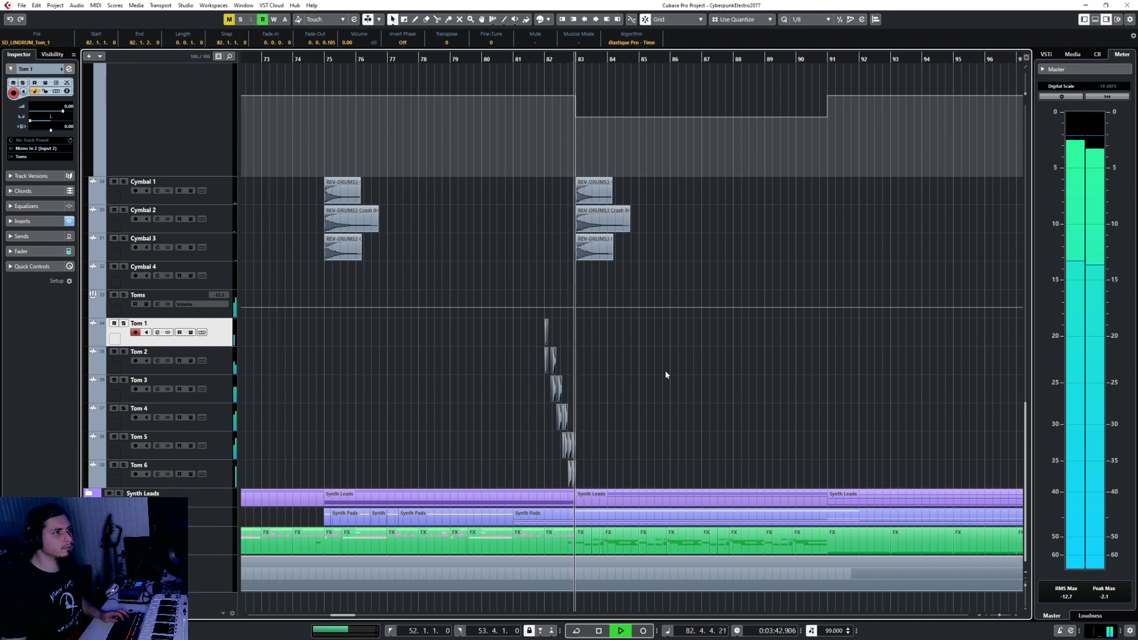
Step: Set the grid to 1/16 and copy the Snare 01 and Snare 02 hits from beat 2 to beat 3 of bar 82
{"action": "scroll", "coordinate": [646, 371], "scroll_direction": "up", "scroll_amount": 15}
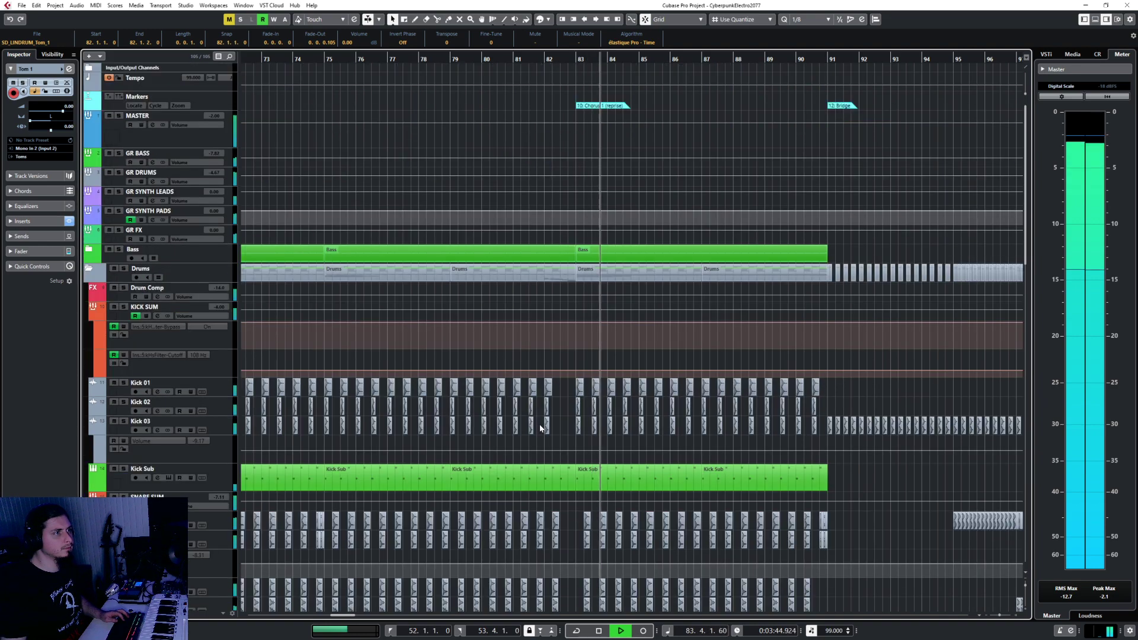
{"action": "scroll", "coordinate": [540, 428], "scroll_direction": "down", "scroll_amount": 15}
{"action": "scroll", "coordinate": [540, 428], "scroll_direction": "up", "scroll_amount": 6}
{"action": "scroll", "coordinate": [540, 428], "scroll_direction": "up", "scroll_amount": 9}
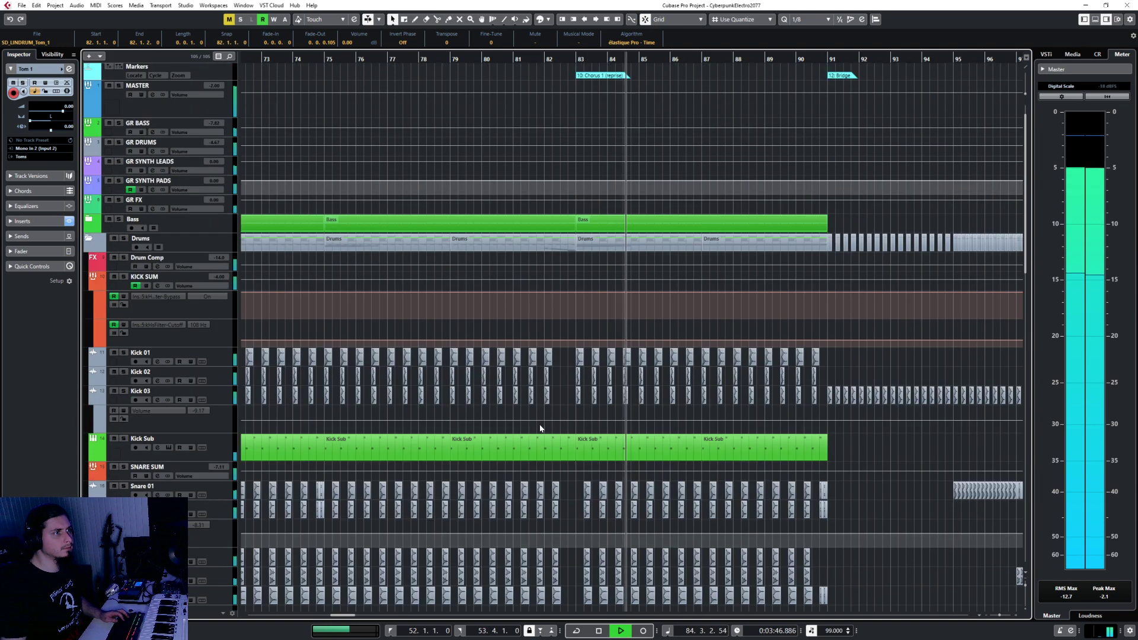
{"action": "scroll", "coordinate": [540, 428], "scroll_direction": "down", "scroll_amount": 3}
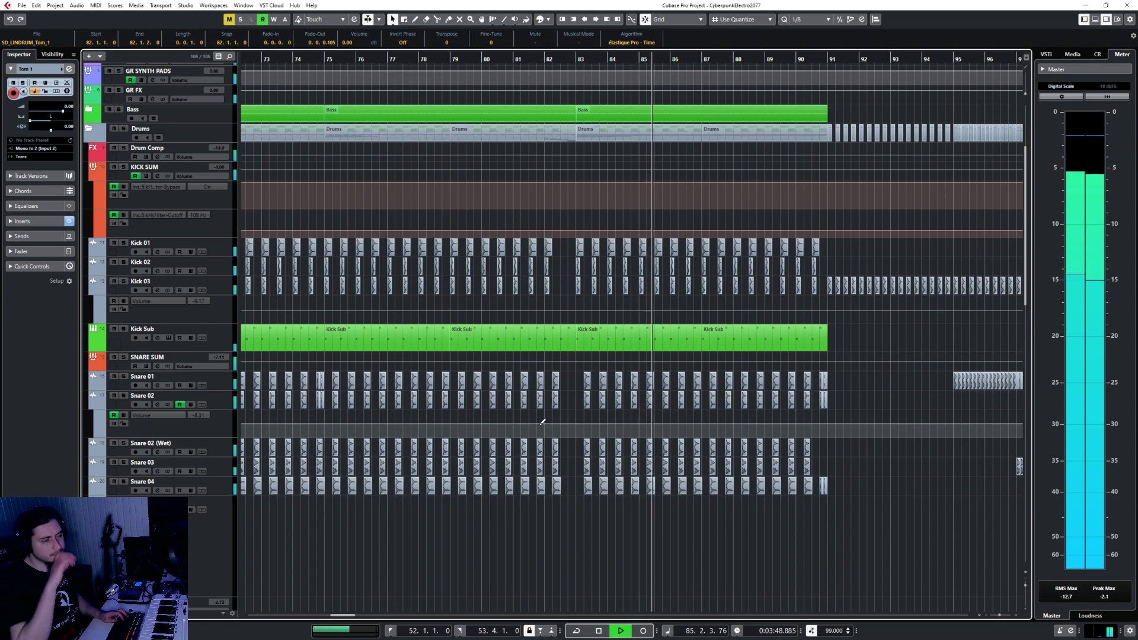
{"action": "key", "text": "space"}
{"action": "scroll", "coordinate": [542, 422], "scroll_direction": "up", "scroll_amount": 6}
{"action": "left_click_drag", "start_coordinate": [623, 388], "coordinate": [593, 408]}
{"action": "left_click", "coordinate": [828, 19]}
{"action": "left_click", "coordinate": [815, 80]}
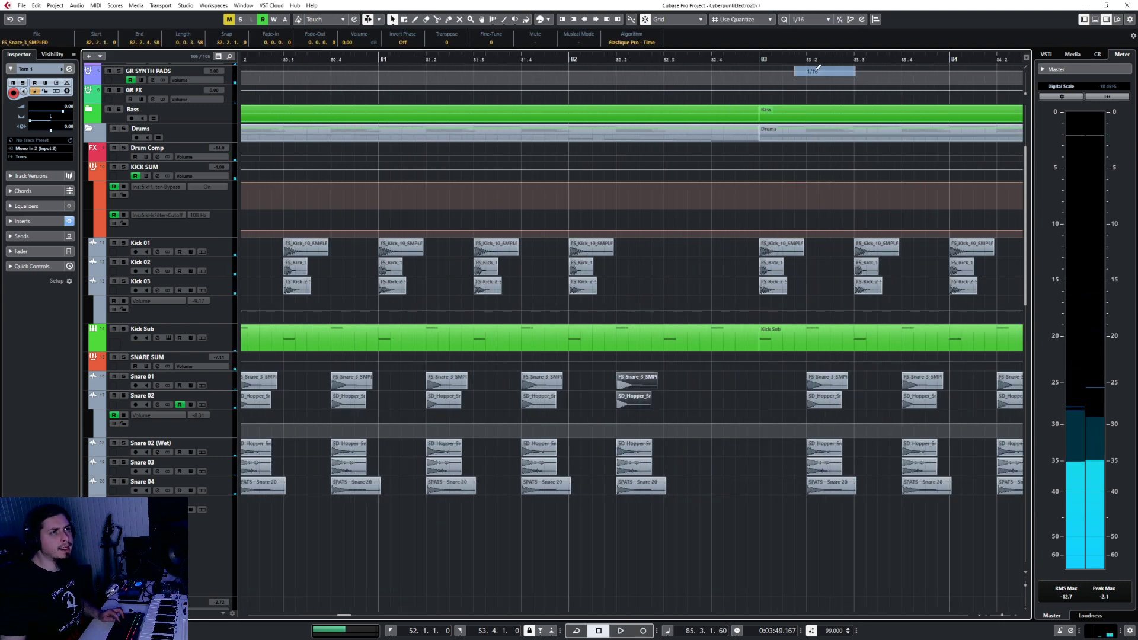
{"action": "left_click", "coordinate": [661, 60]}
{"action": "left_click", "coordinate": [236, 382]}
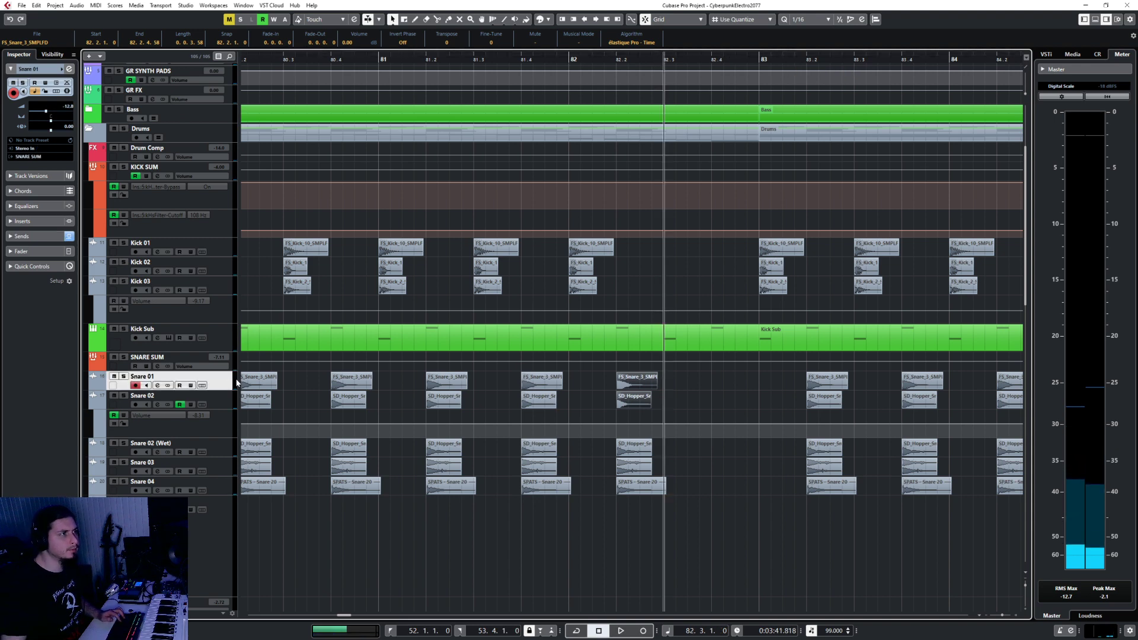
{"action": "key", "text": "ctrl+d"}
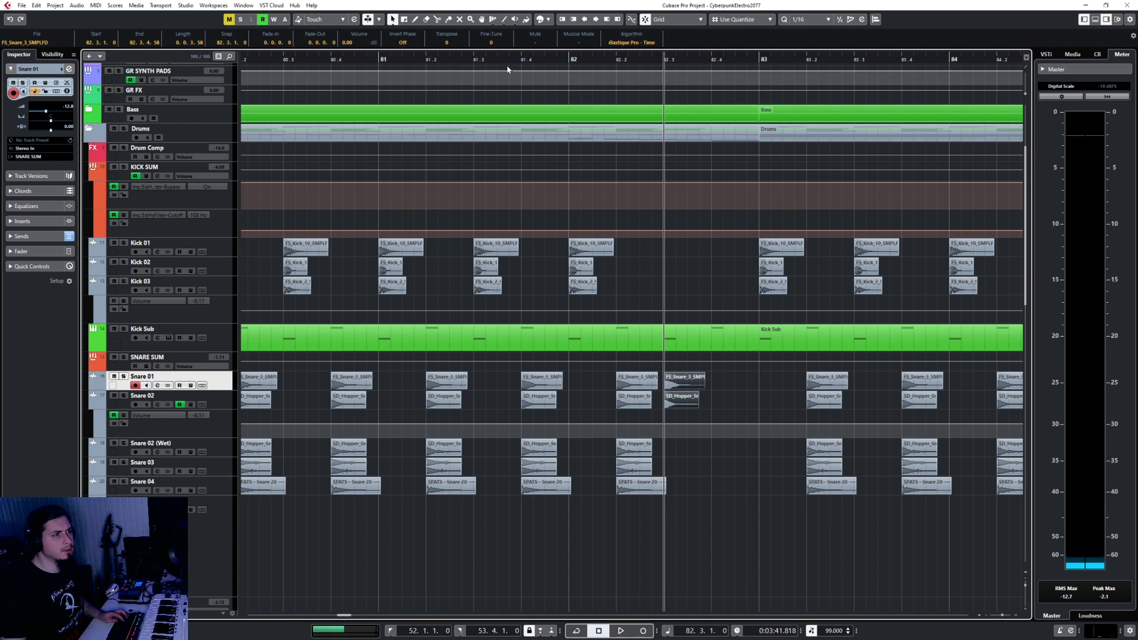
Step: Move the two Tom 1 hits in bar 82 to the start of beat 3 and the first two Tom 2 hits directly after them
{"action": "scroll", "coordinate": [742, 511], "scroll_direction": "down", "scroll_amount": 10}
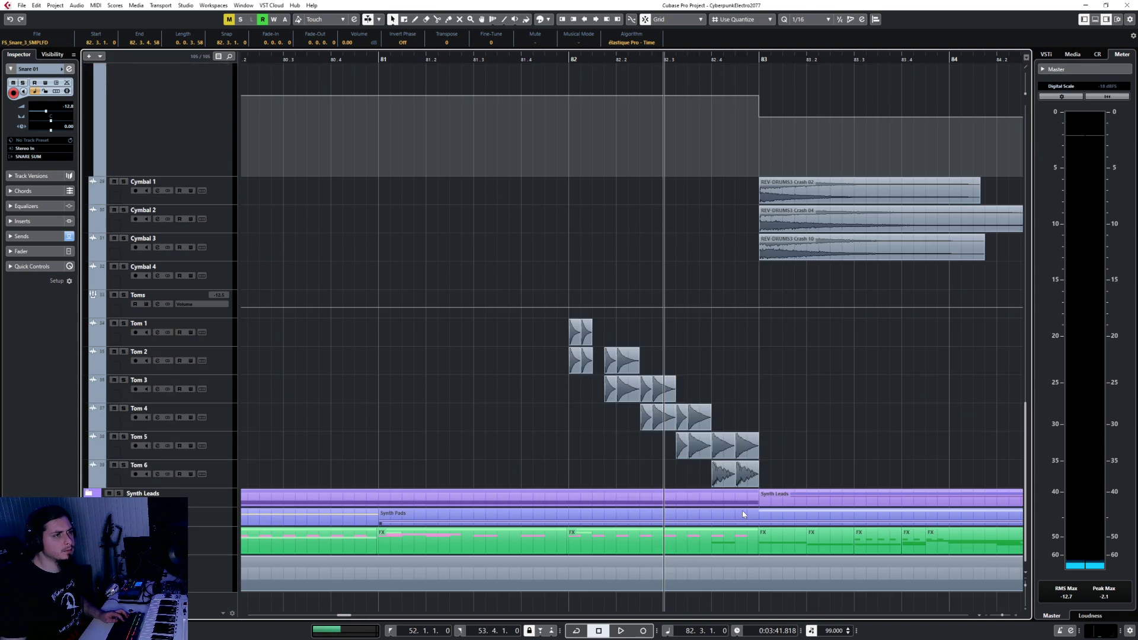
{"action": "scroll", "coordinate": [679, 386], "scroll_direction": "up", "scroll_amount": 2}
{"action": "scroll", "coordinate": [679, 386], "scroll_direction": "up", "scroll_amount": 2}
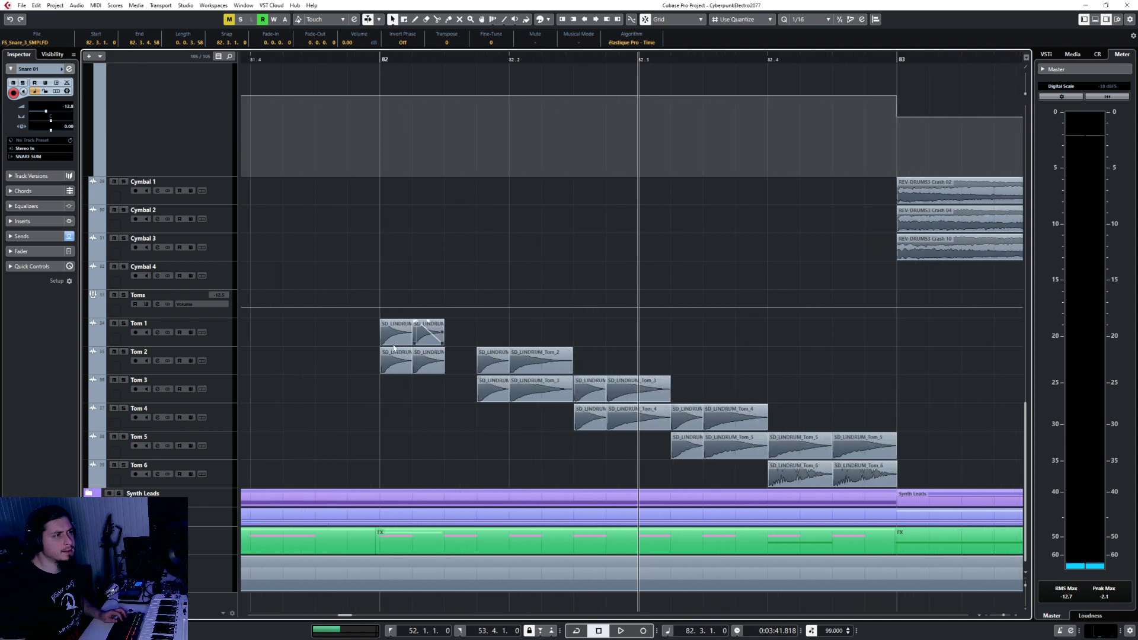
{"action": "left_click_drag", "start_coordinate": [393, 342], "coordinate": [642, 336]}
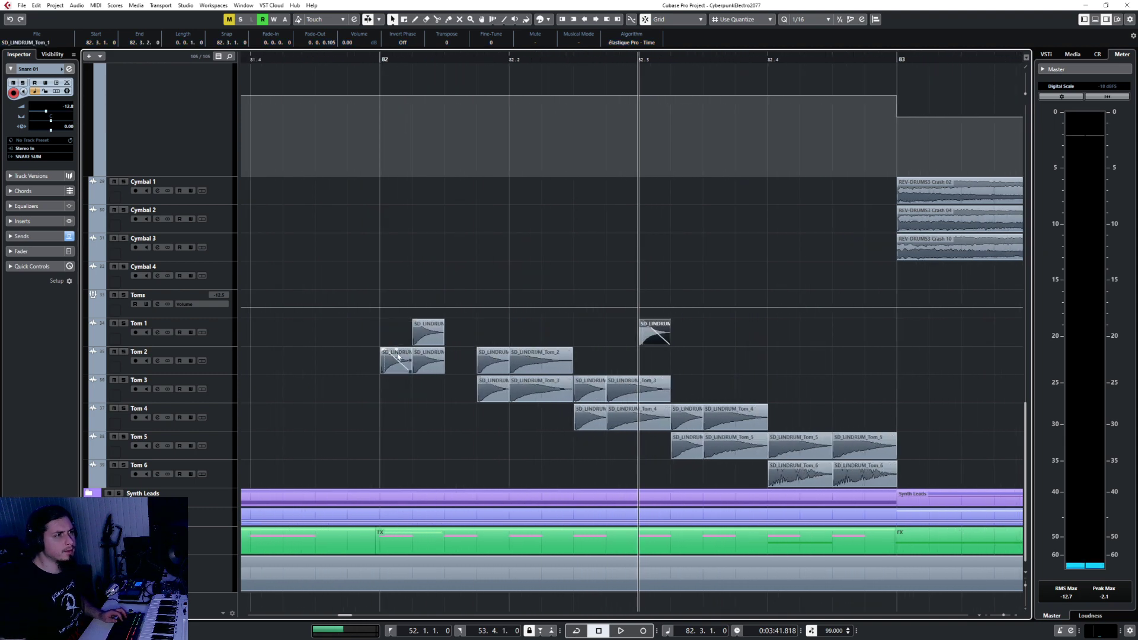
{"action": "left_click_drag", "start_coordinate": [425, 334], "coordinate": [672, 337]}
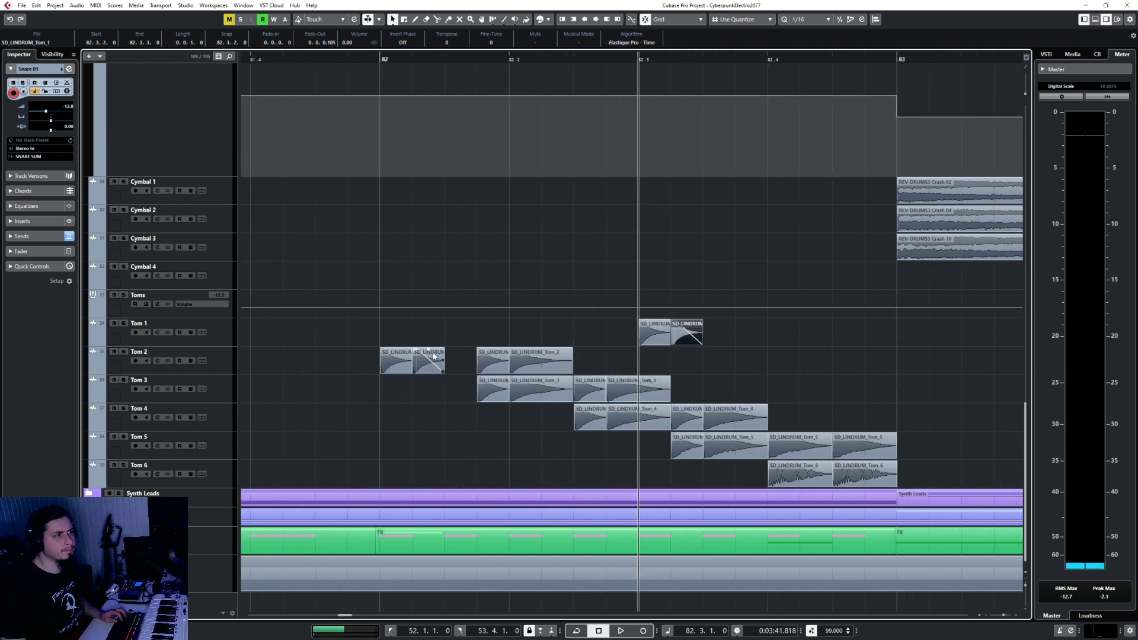
{"action": "left_click_drag", "start_coordinate": [433, 356], "coordinate": [687, 365]}
{"action": "left_click_drag", "start_coordinate": [430, 361], "coordinate": [752, 362]}
Step: Move the first two remaining Tom 3 hits after beat 2 to the start of beat 82.4, and the two Tom 4 hits below them to its second half
{"action": "left_click_drag", "start_coordinate": [445, 367], "coordinate": [515, 380]}
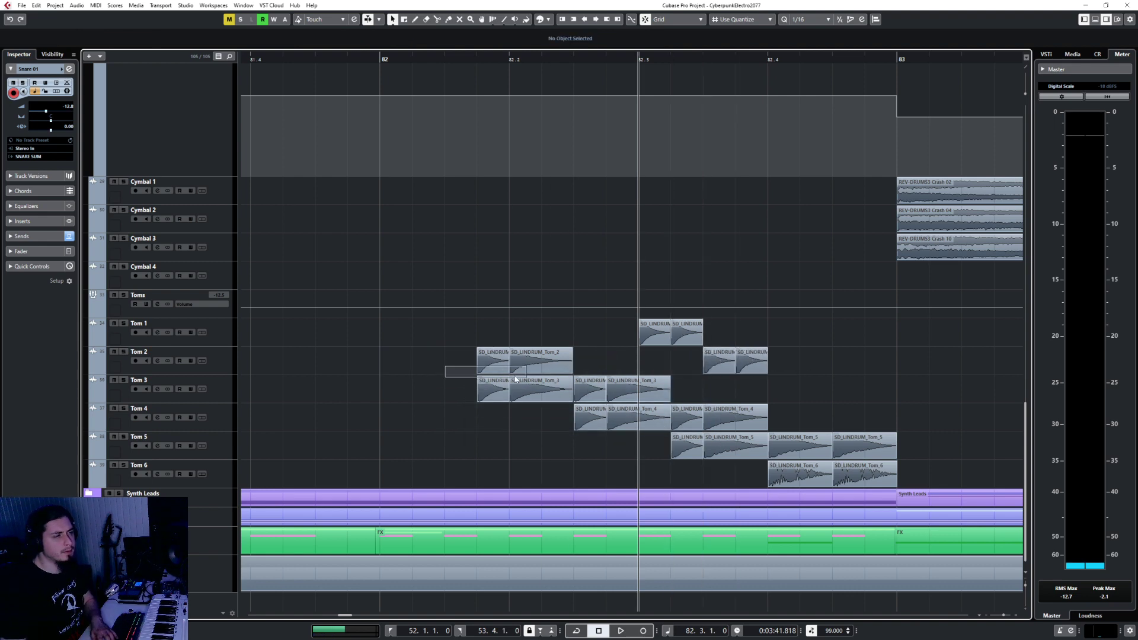
{"action": "left_click", "coordinate": [684, 418]}
{"action": "left_click_drag", "start_coordinate": [584, 392], "coordinate": [778, 392]}
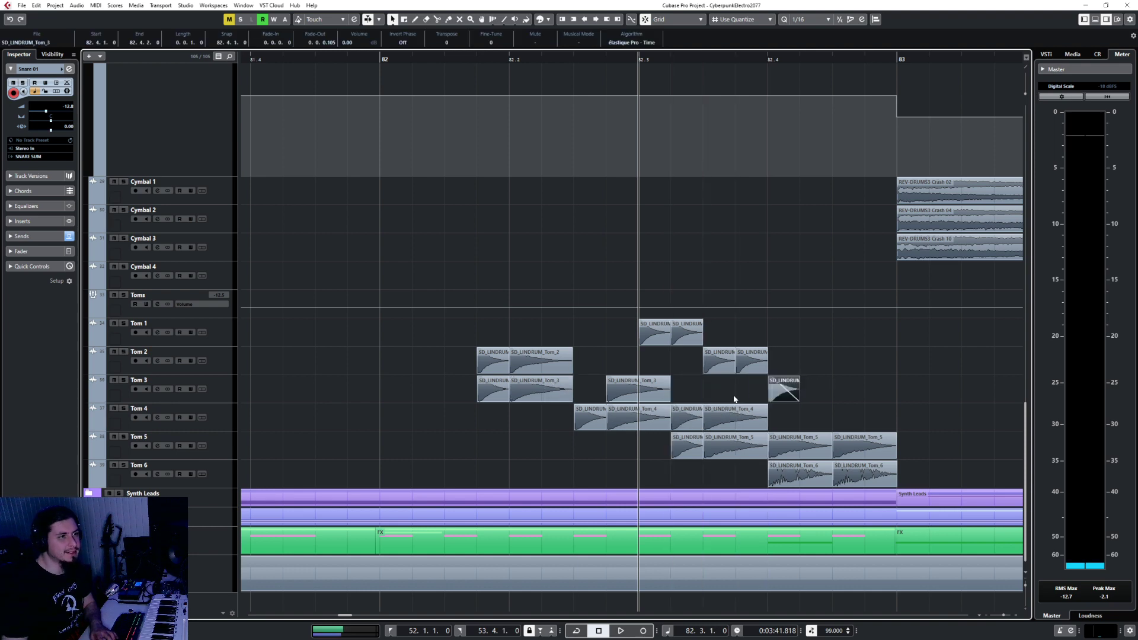
{"action": "left_click_drag", "start_coordinate": [619, 393], "coordinate": [813, 392]}
{"action": "left_click", "coordinate": [583, 422]}
{"action": "left_click_drag", "start_coordinate": [583, 422], "coordinate": [841, 420]}
{"action": "left_click", "coordinate": [645, 420]}
{"action": "left_click_drag", "start_coordinate": [645, 420], "coordinate": [904, 420]}
Step: Delete the leftover Tom 2 and Tom 3 hits around beat 82.2 and the leftover Tom 4 and Tom 5 hits in beat 82.3
{"action": "left_click_drag", "start_coordinate": [449, 372], "coordinate": [754, 469]}
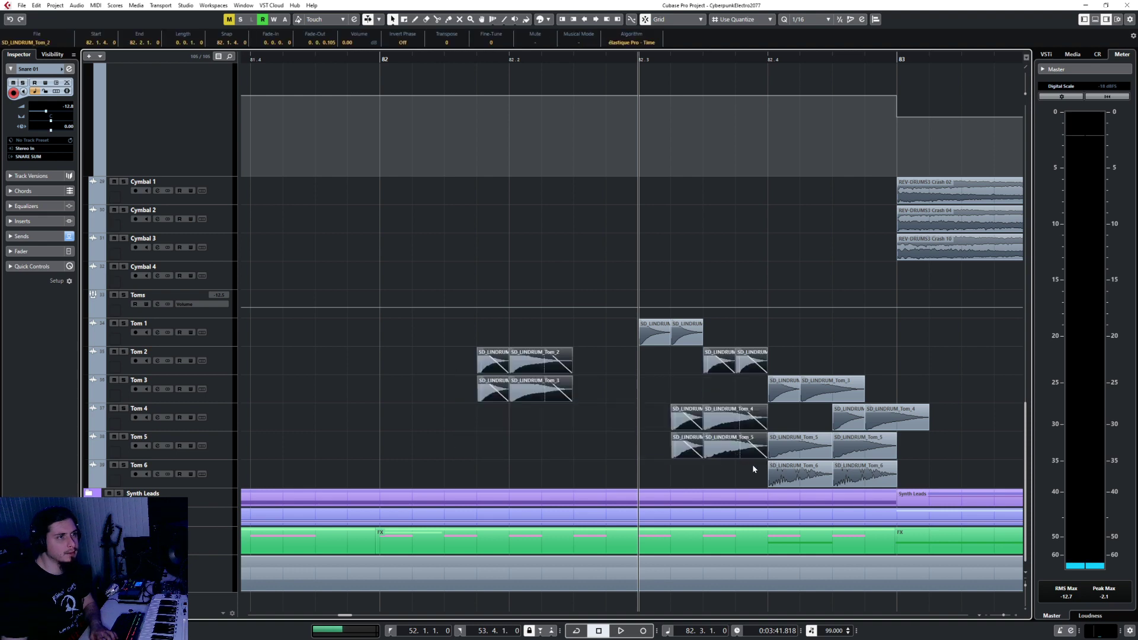
{"action": "left_click_drag", "start_coordinate": [443, 377], "coordinate": [718, 461]}
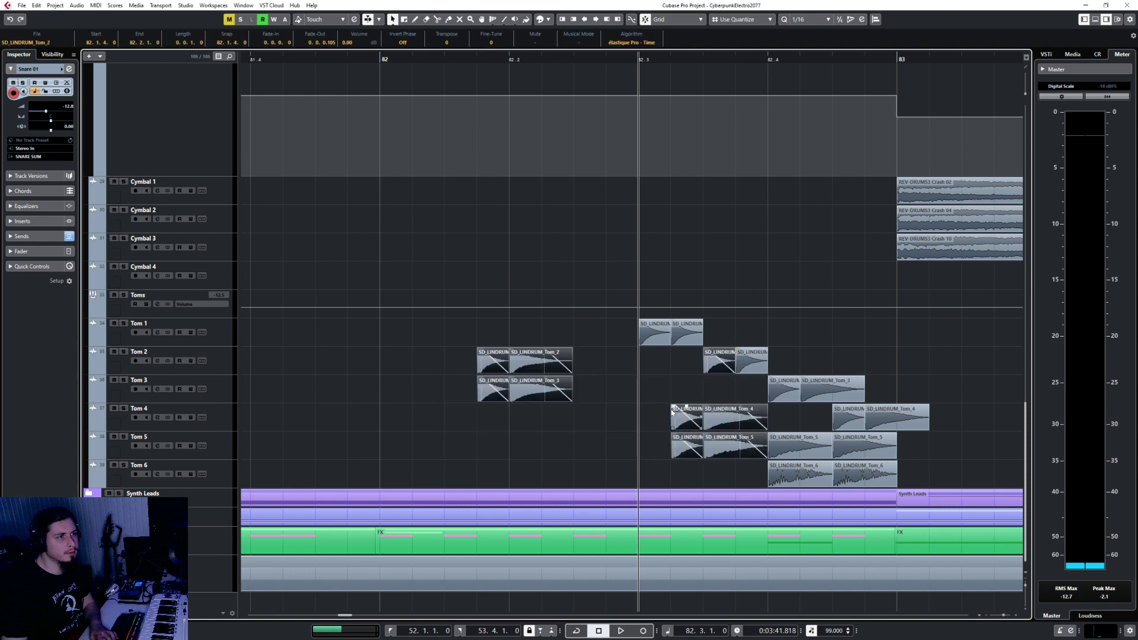
{"action": "left_click_drag", "start_coordinate": [639, 393], "coordinate": [747, 461]}
{"action": "key", "text": "Delete"}
{"action": "left_click_drag", "start_coordinate": [435, 370], "coordinate": [553, 413]}
{"action": "key", "text": "Delete"}
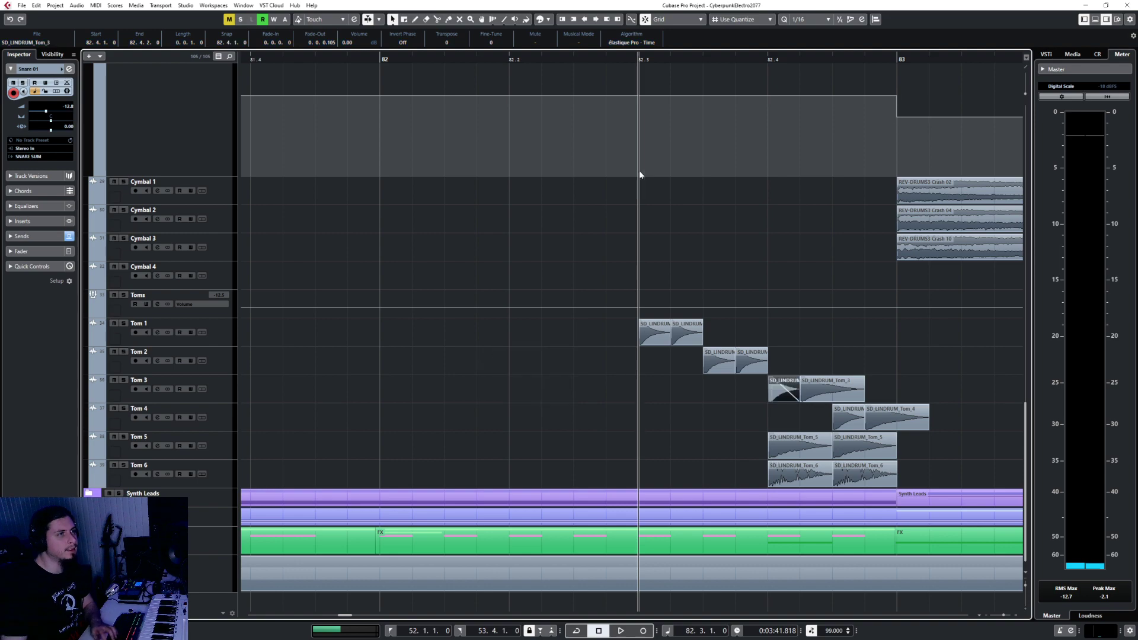
Step: Play back the shortened tom fill into bar 83 and examine the snare hits in bar 82
{"action": "left_click", "coordinate": [515, 67]}
{"action": "key", "text": "space"}
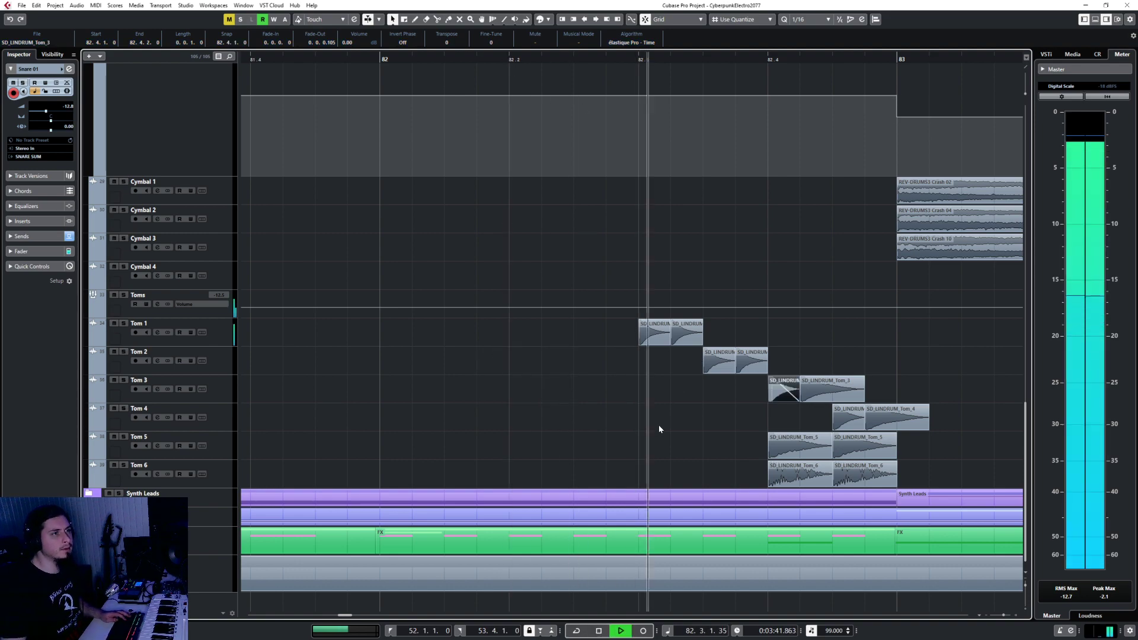
{"action": "scroll", "coordinate": [643, 402], "scroll_direction": "up", "scroll_amount": 15}
{"action": "key", "text": "space"}
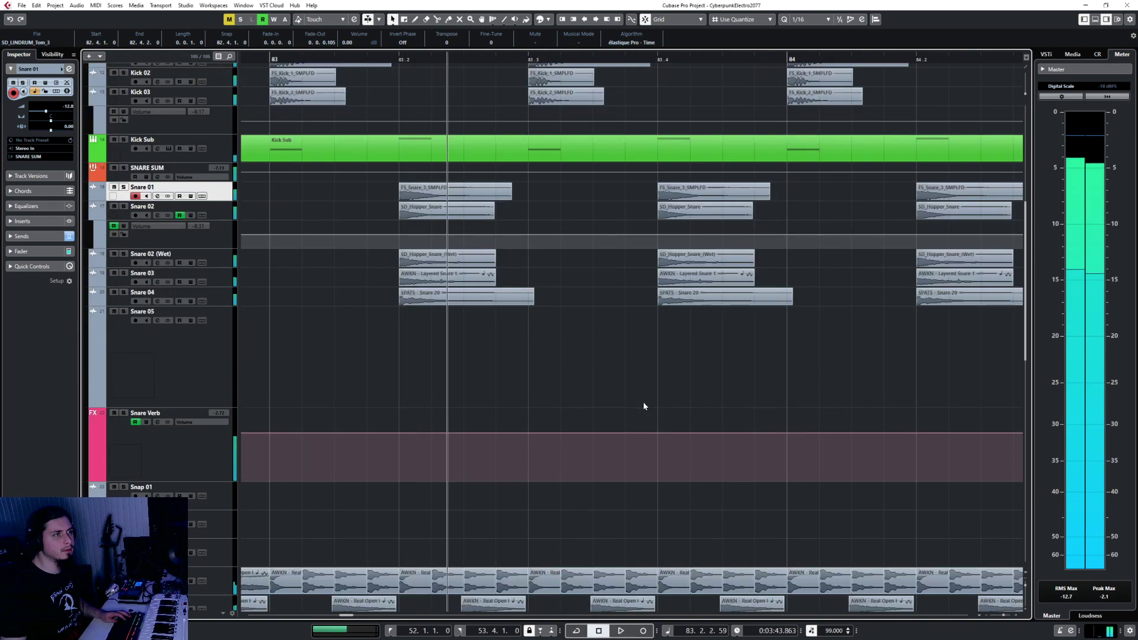
{"action": "scroll", "coordinate": [610, 392], "scroll_direction": "down", "scroll_amount": 3}
{"action": "scroll", "coordinate": [607, 395], "scroll_direction": "left", "scroll_amount": 5}
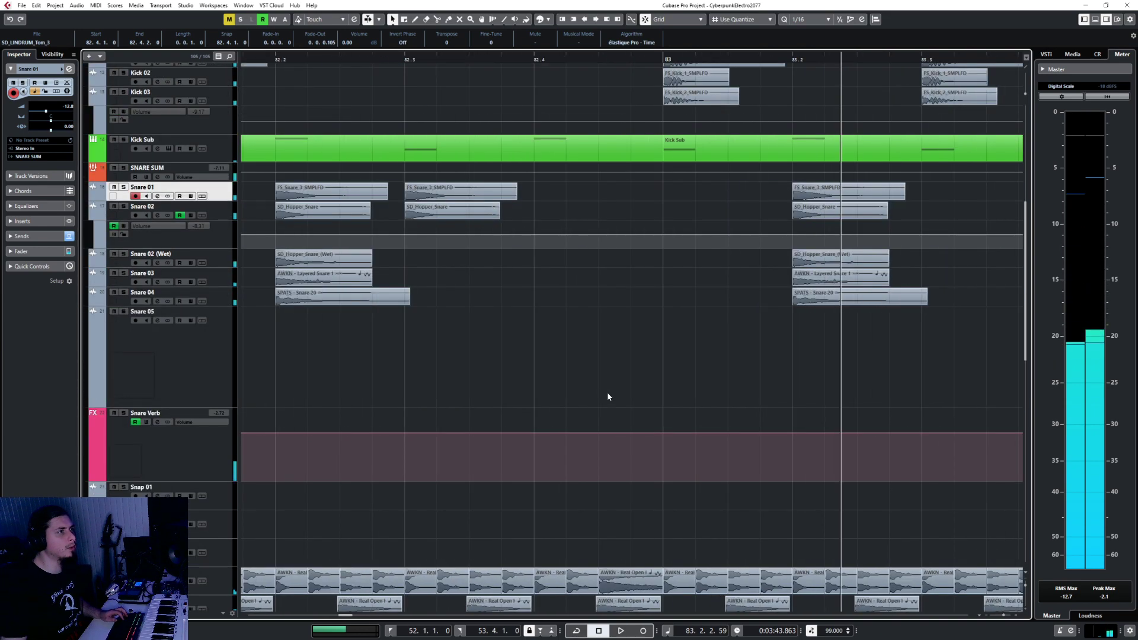
Step: Delete the Snare 01 and Snare 02 hits at beat 82.3
{"action": "scroll", "coordinate": [604, 397], "scroll_direction": "up", "scroll_amount": 2}
{"action": "scroll", "coordinate": [536, 287], "scroll_direction": "down", "scroll_amount": 2, "text": "ctrl"}
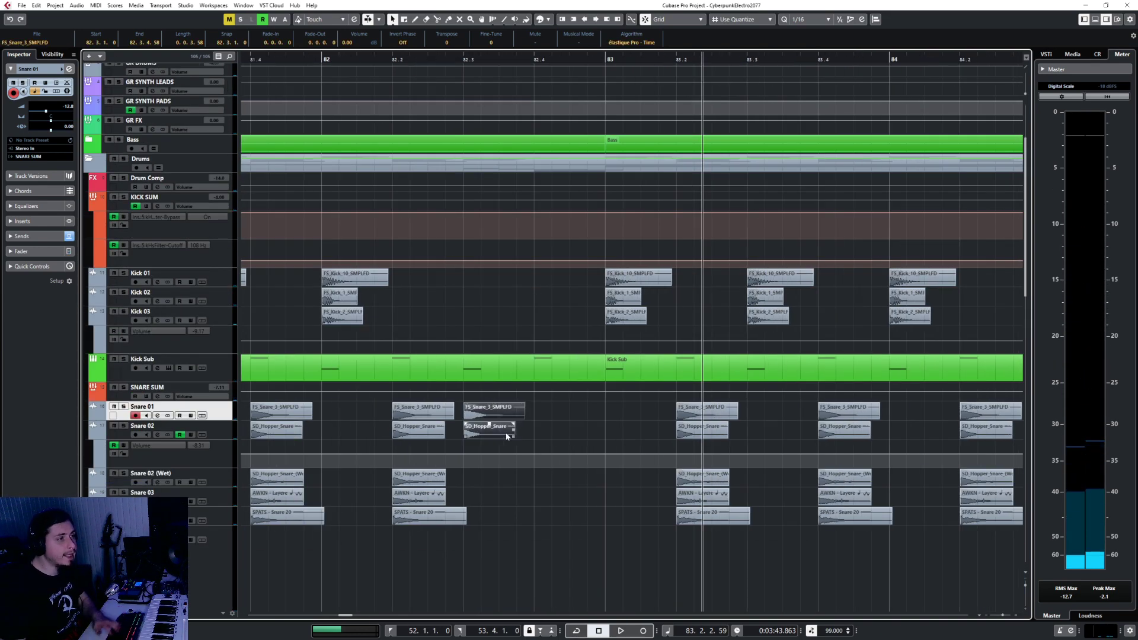
{"action": "key", "text": "Delete"}
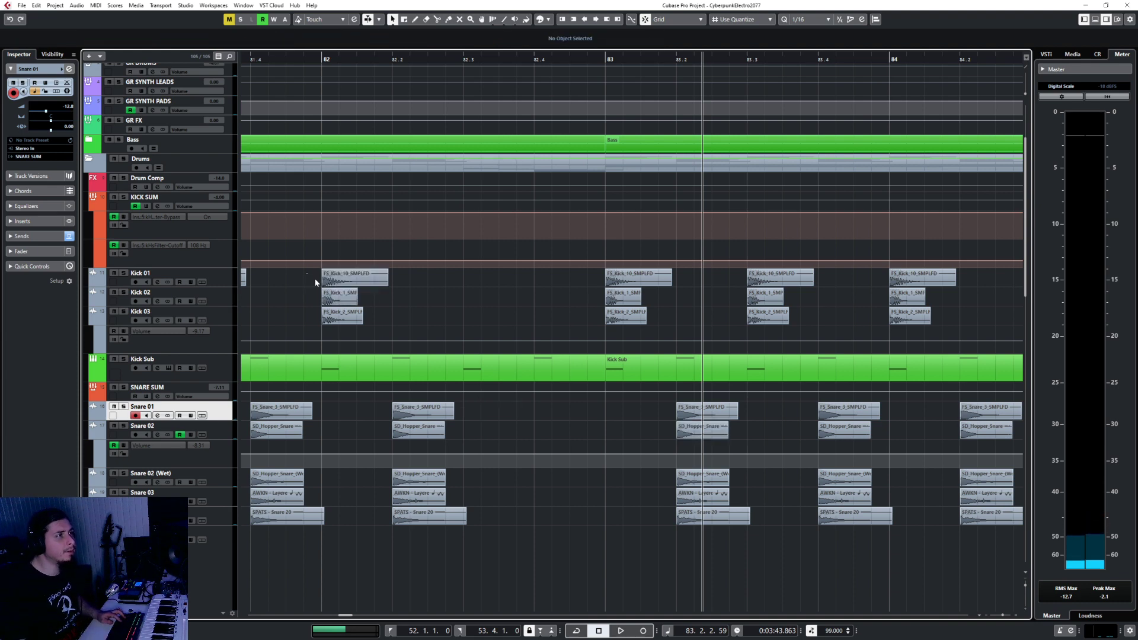
Step: Copy the Kick 01, Kick 02 and Kick 03 hits from the start of bar 82 to beat 82.3 and start playback
{"action": "left_click_drag", "start_coordinate": [315, 278], "coordinate": [344, 316]}
{"action": "left_click", "coordinate": [229, 279]}
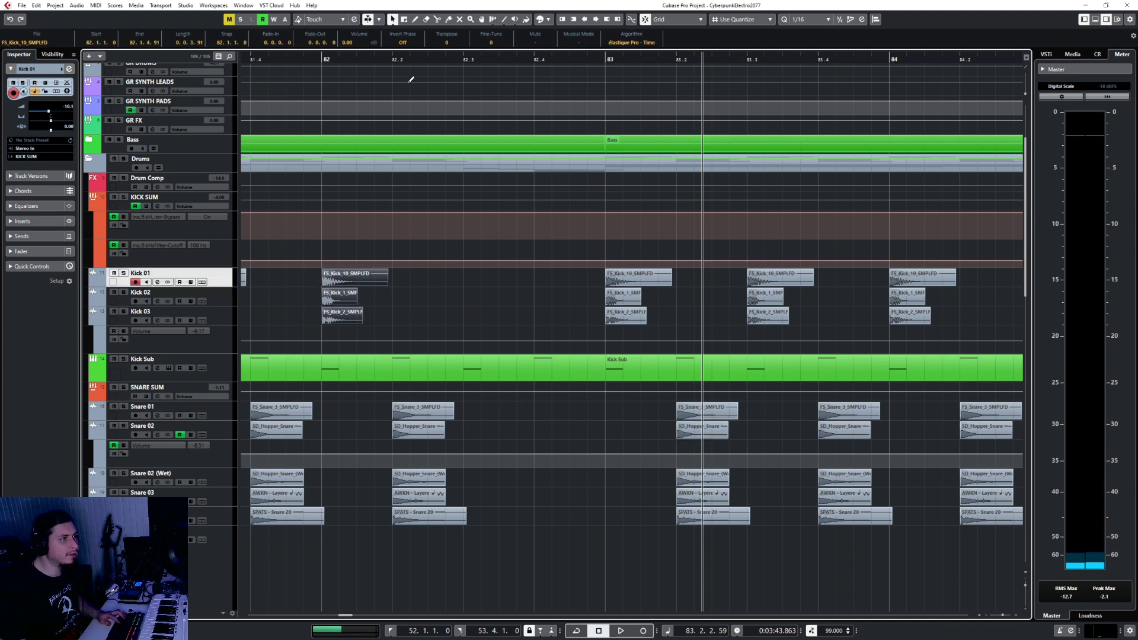
{"action": "left_click", "coordinate": [464, 55]}
{"action": "key", "text": "ctrl+v"}
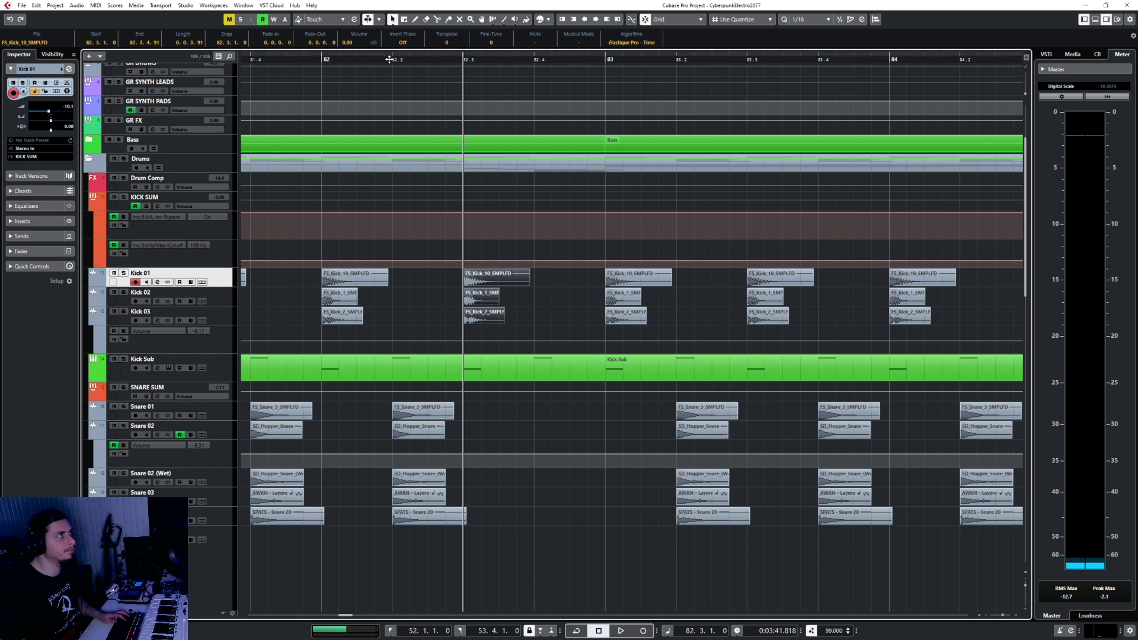
{"action": "key", "text": "space"}
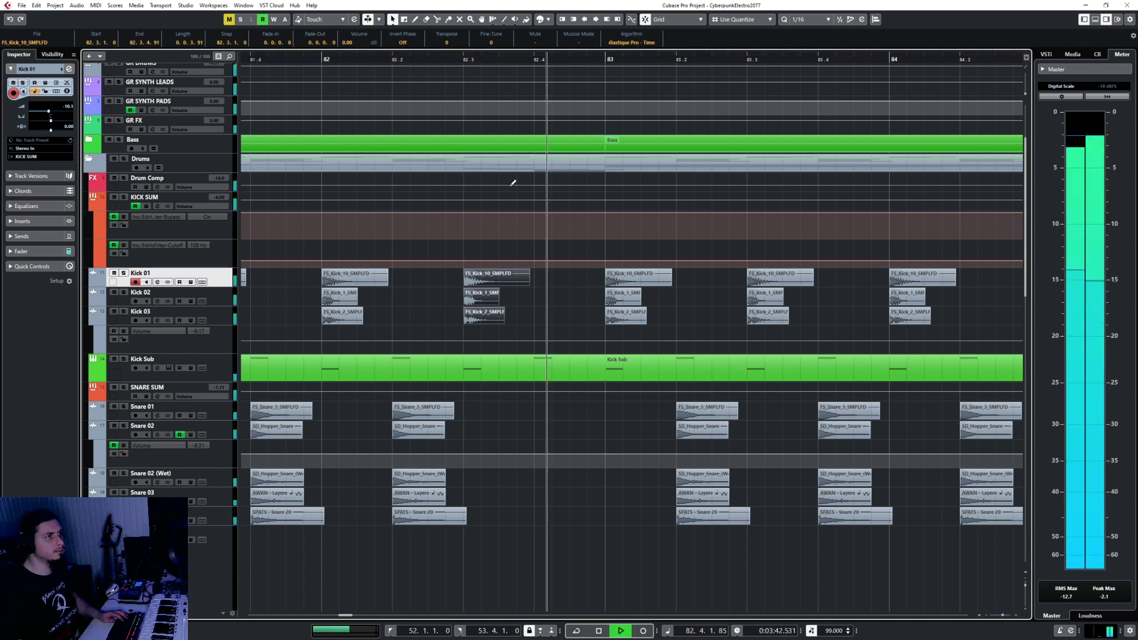
Step: Set the Toms group volume to -10.00 and play back the tom fill into bar 83
{"action": "scroll", "coordinate": [513, 483], "scroll_direction": "down", "scroll_amount": 15}
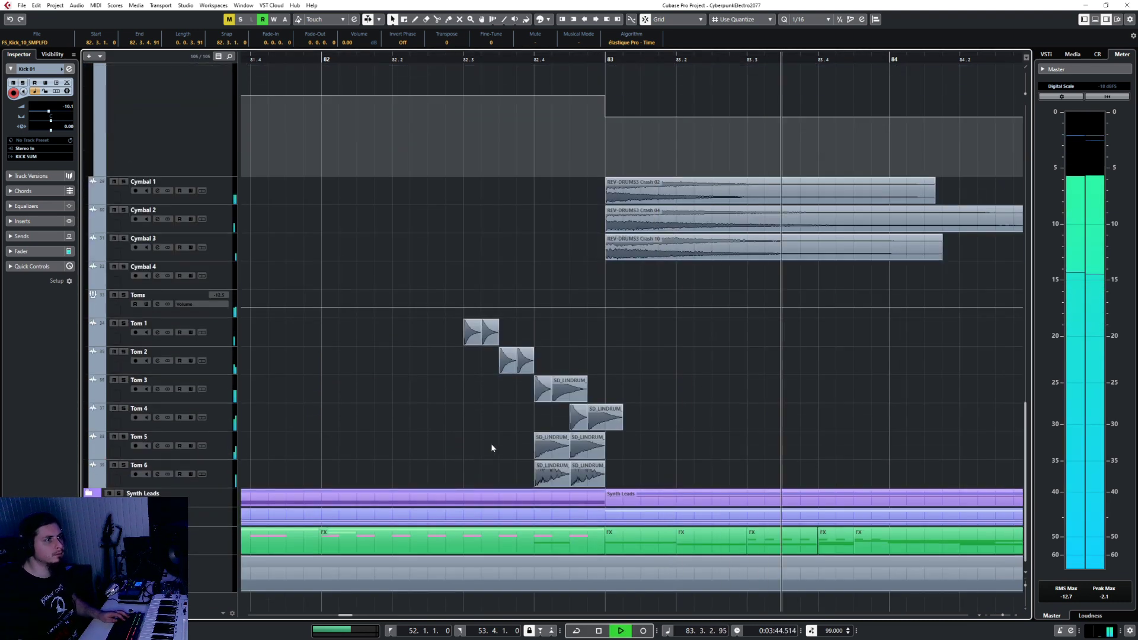
{"action": "left_click_drag", "start_coordinate": [503, 449], "coordinate": [607, 474]}
{"action": "key", "text": "space"}
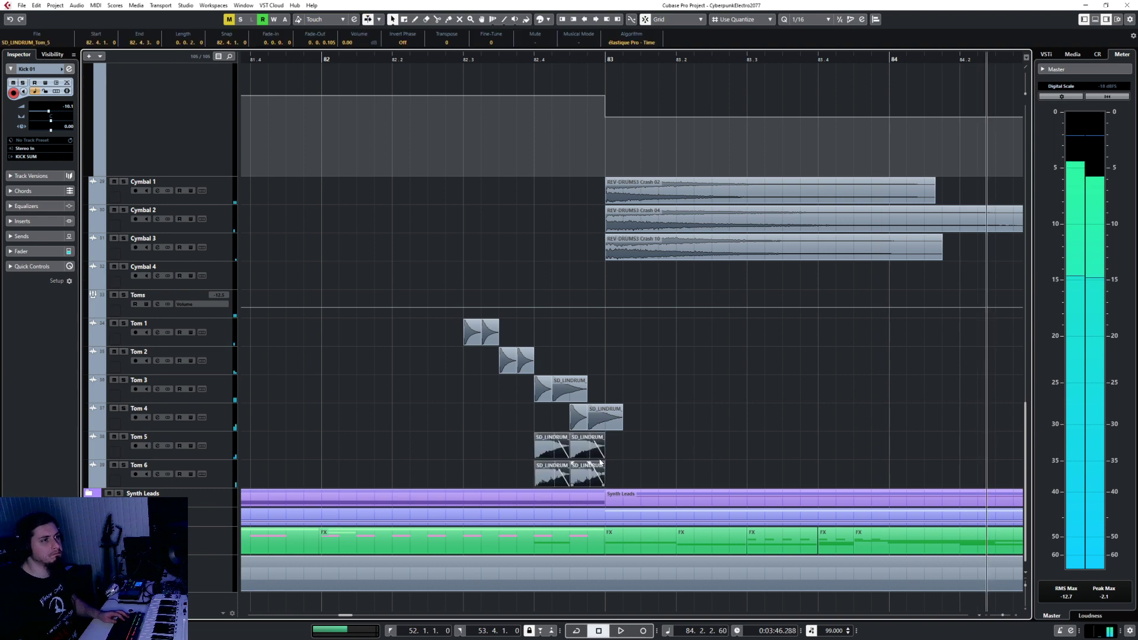
{"action": "scroll", "coordinate": [528, 414], "scroll_direction": "up", "scroll_amount": 4}
{"action": "left_click", "coordinate": [519, 392]}
{"action": "left_click_drag", "start_coordinate": [519, 392], "coordinate": [634, 402]}
{"action": "left_click", "coordinate": [231, 316]}
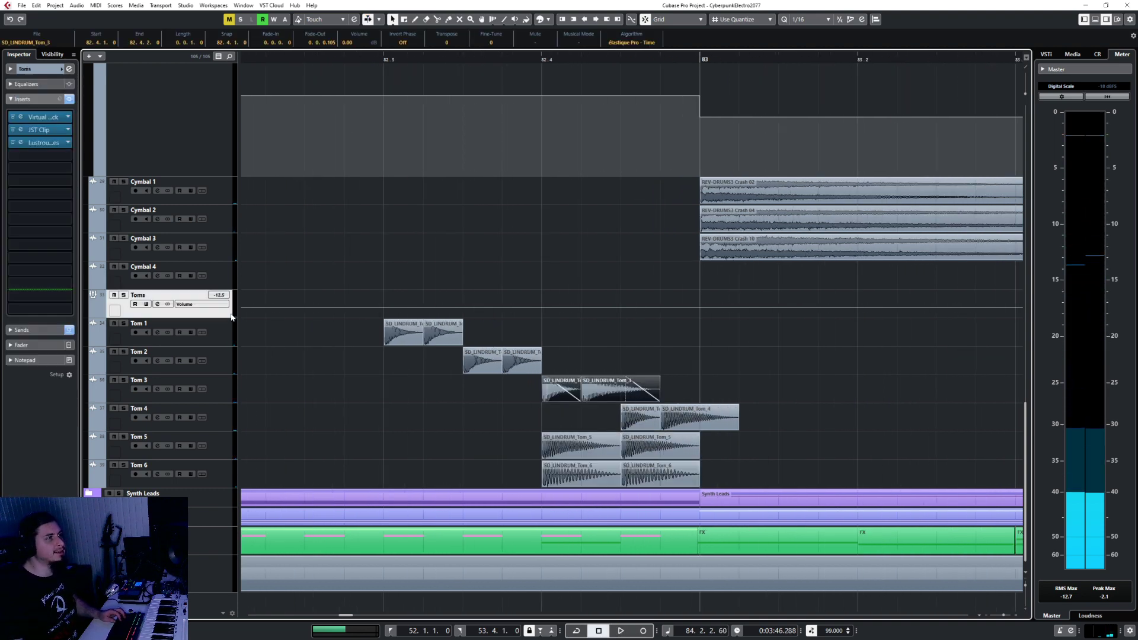
{"action": "left_click_drag", "start_coordinate": [218, 294], "coordinate": [227, 296]}
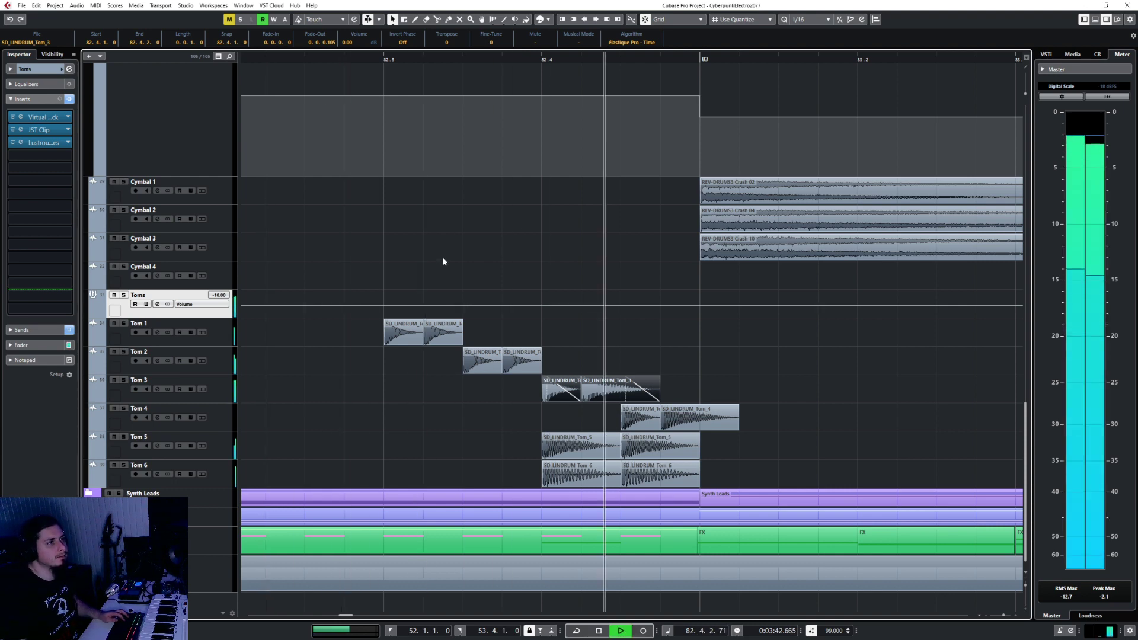
{"action": "left_click", "coordinate": [559, 462]}
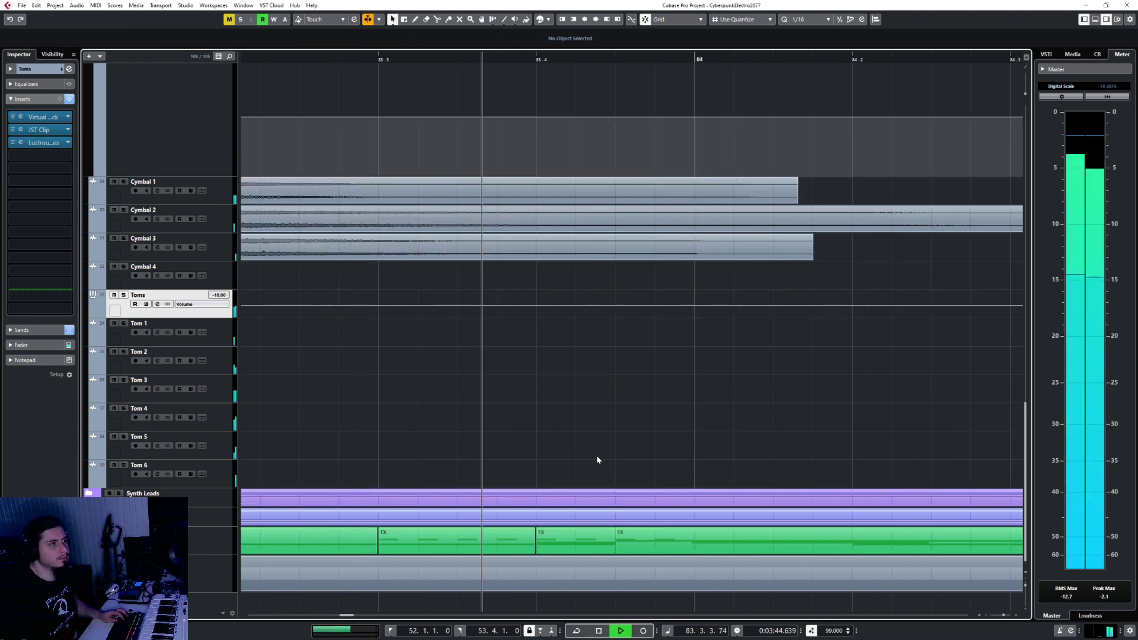
{"action": "scroll", "coordinate": [510, 418], "scroll_direction": "down", "scroll_amount": 3}
{"action": "scroll", "coordinate": [431, 443], "scroll_direction": "up", "scroll_amount": 4}
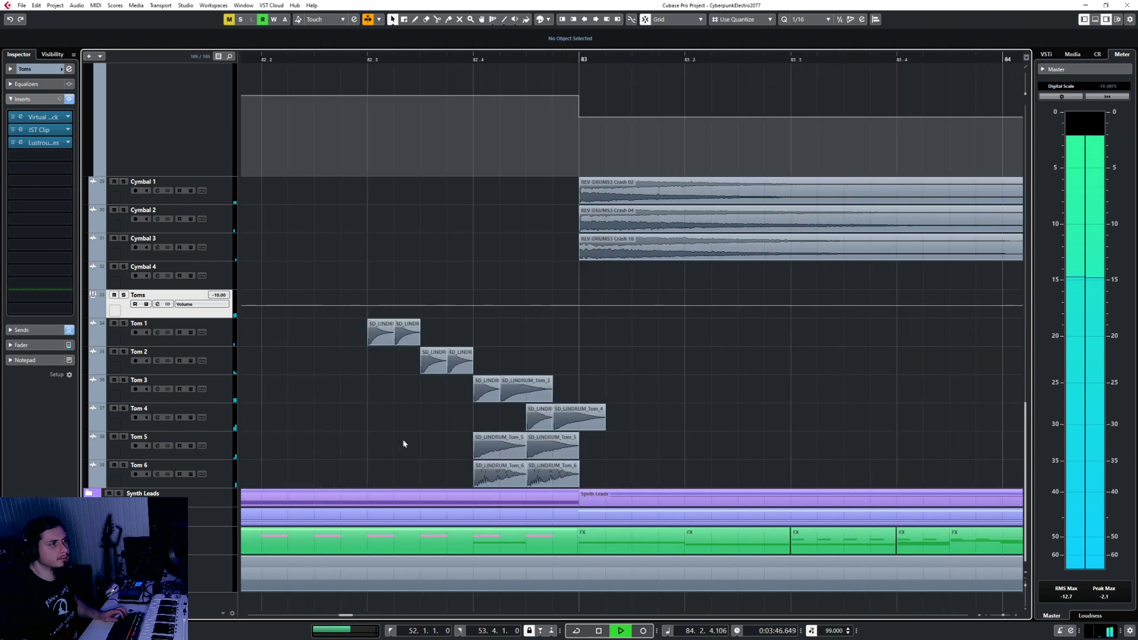
Step: Move the two Tom 5 hits to 82.1.3 and 82.2.3, and the two Tom 6 hits to 82.1.4 and 82.2.4
{"action": "left_click_drag", "start_coordinate": [556, 472], "coordinate": [398, 444]}
{"action": "key", "text": "space"}
{"action": "left_click", "coordinate": [359, 425]}
{"action": "scroll", "coordinate": [398, 434], "scroll_direction": "left", "scroll_amount": 1}
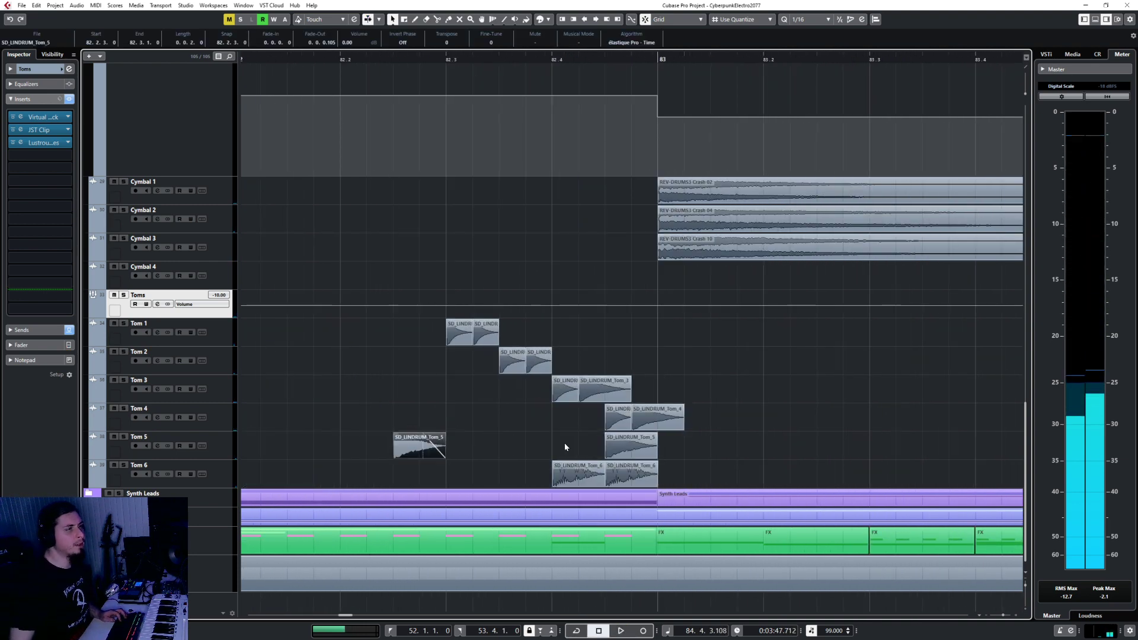
{"action": "scroll", "coordinate": [551, 434], "scroll_direction": "left", "scroll_amount": 2}
{"action": "left_click_drag", "start_coordinate": [775, 444], "coordinate": [452, 451]}
{"action": "left_click_drag", "start_coordinate": [715, 466], "coordinate": [510, 467]}
{"action": "left_click_drag", "start_coordinate": [774, 473], "coordinate": [591, 479]}
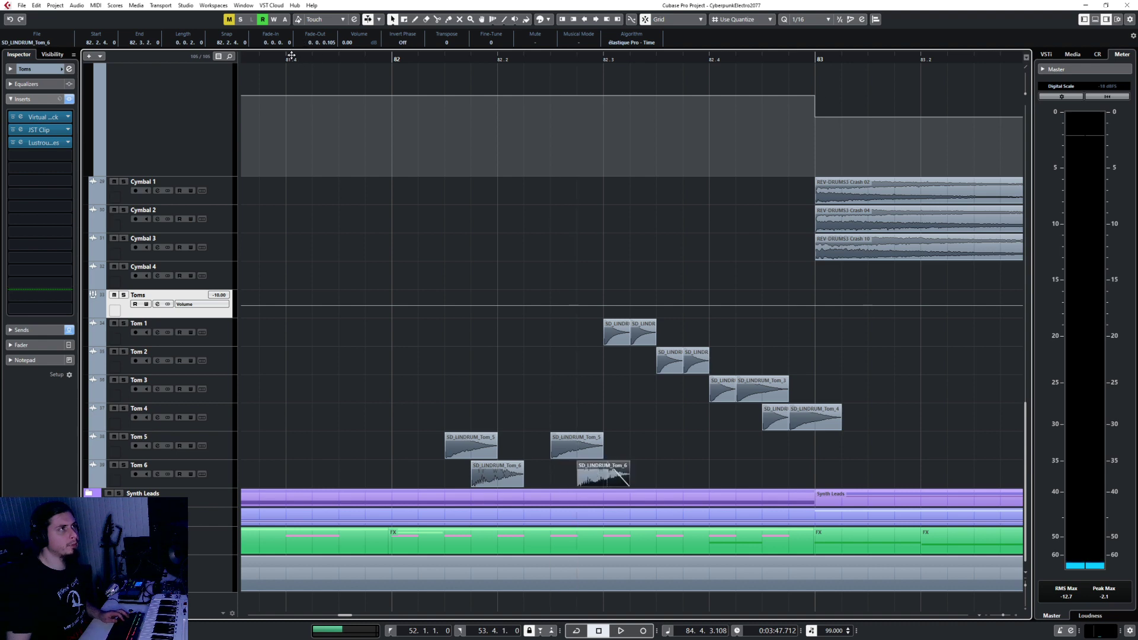
Step: Play back the rearranged tom fill from bar 81 through the start of Chorus 1 (reprise)
{"action": "left_click", "coordinate": [291, 55]}
{"action": "key", "text": "space"}
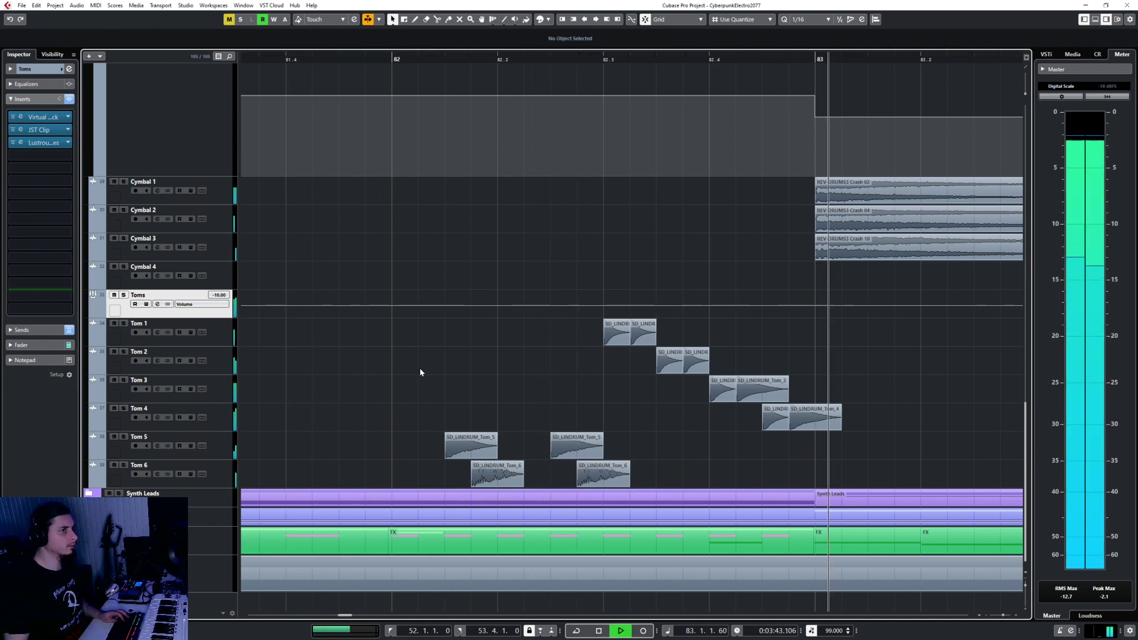
{"action": "scroll", "coordinate": [418, 368], "scroll_direction": "down", "scroll_amount": 3, "text": "ctrl"}
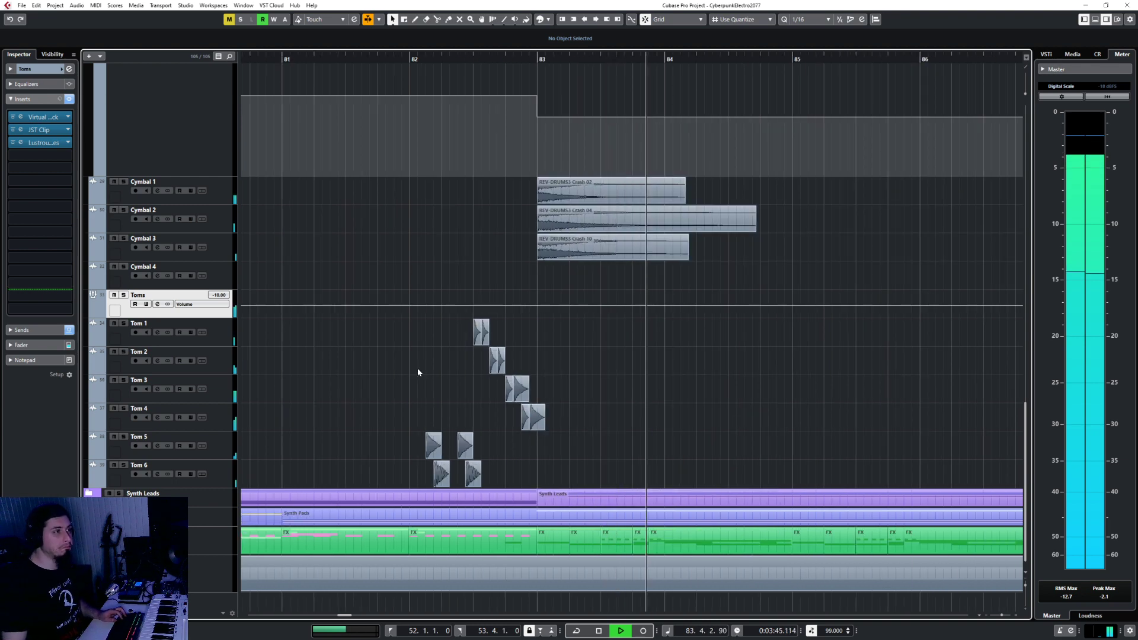
{"action": "left_click", "coordinate": [283, 55]}
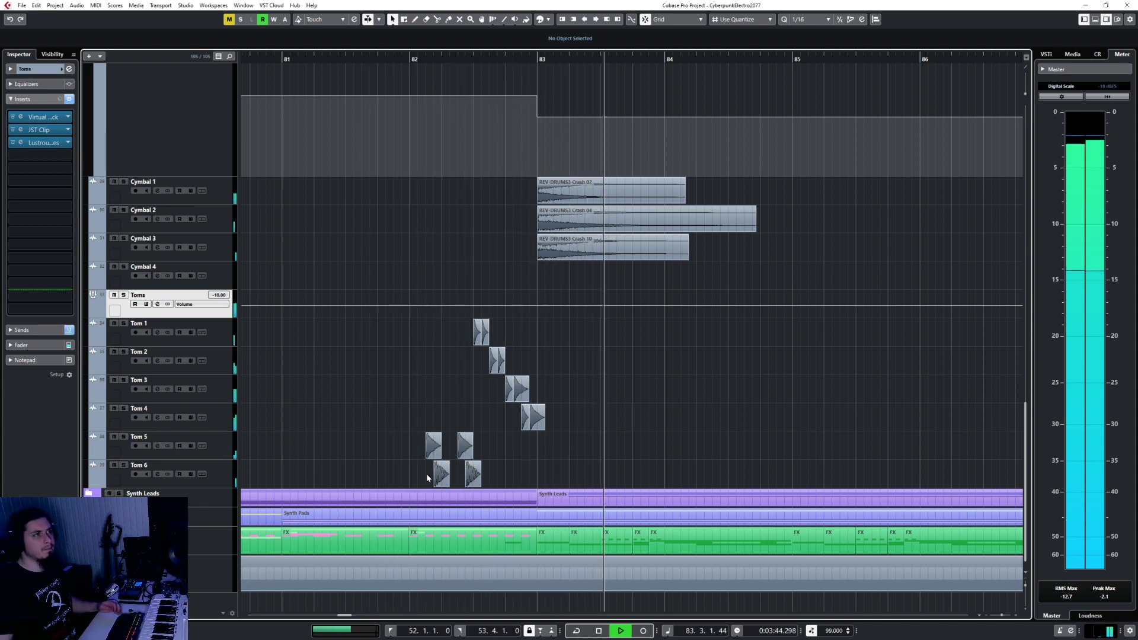
Step: Survey the drum tracks in the earlier sections and play back the transition into the Break at bar 35
{"action": "scroll", "coordinate": [763, 409], "scroll_direction": "up", "scroll_amount": 15}
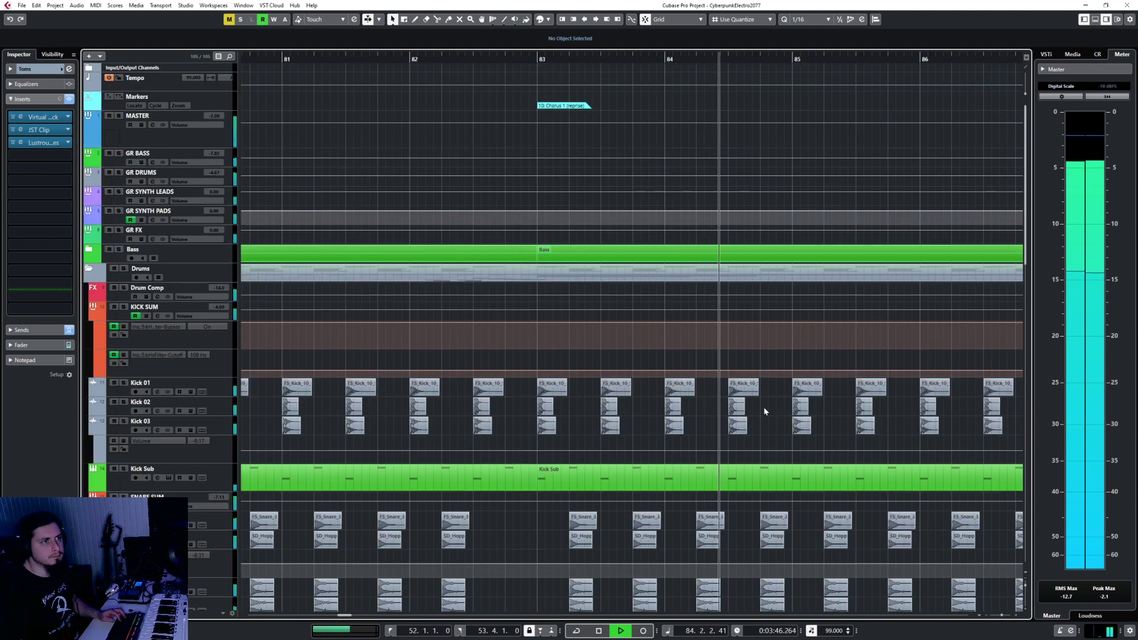
{"action": "key", "text": "g"}
{"action": "key", "text": "g"}
{"action": "key", "text": "f"}
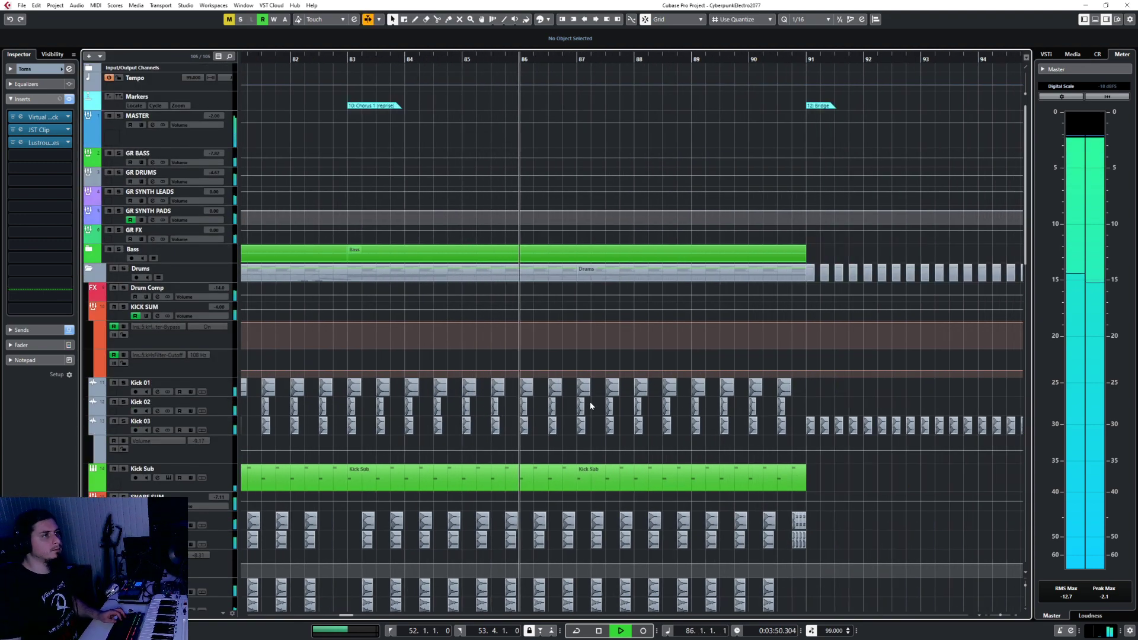
{"action": "key", "text": "g"}
{"action": "key", "text": "g"}
{"action": "scroll", "coordinate": [591, 406], "scroll_direction": "left", "scroll_amount": 10}
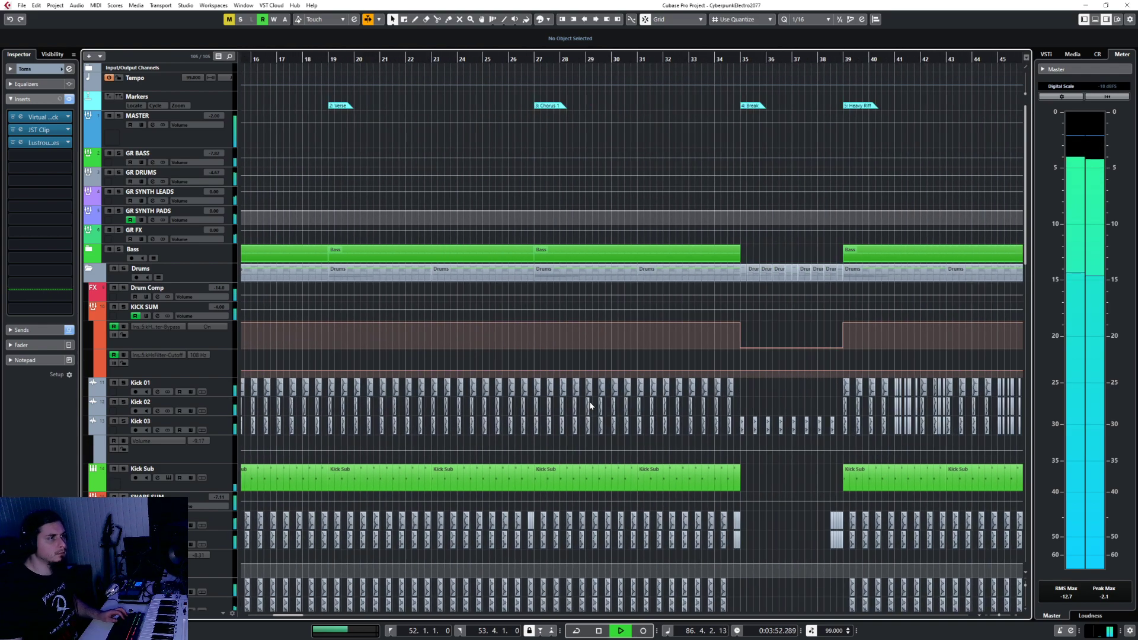
{"action": "scroll", "coordinate": [591, 406], "scroll_direction": "left", "scroll_amount": 3}
{"action": "scroll", "coordinate": [616, 404], "scroll_direction": "down", "scroll_amount": 10}
{"action": "scroll", "coordinate": [640, 401], "scroll_direction": "right", "scroll_amount": 6}
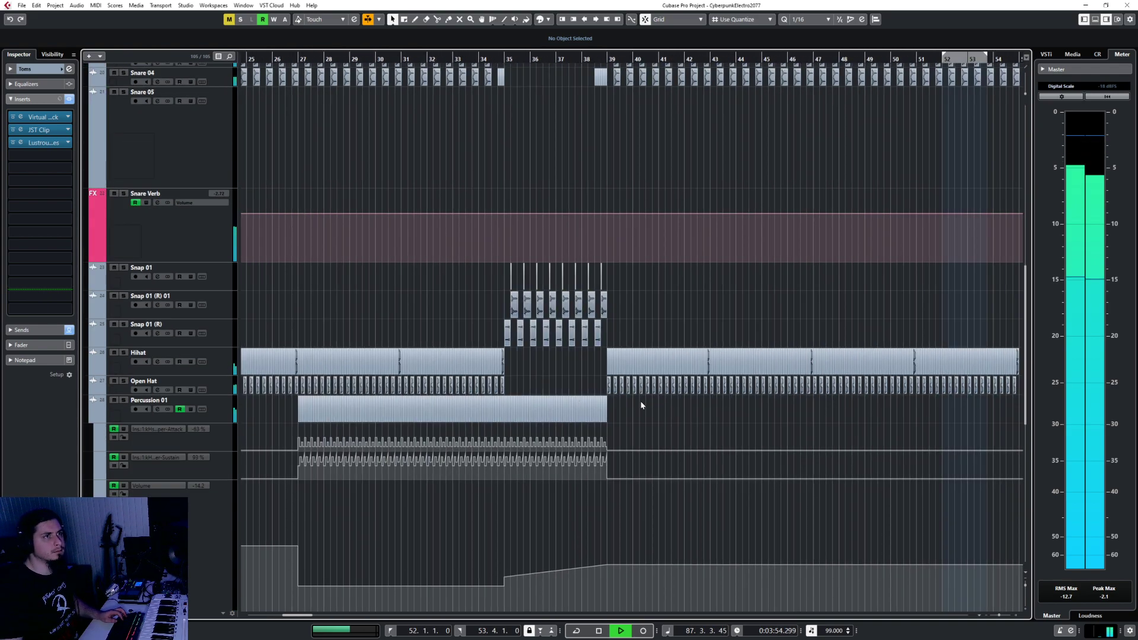
{"action": "scroll", "coordinate": [546, 404], "scroll_direction": "right", "scroll_amount": 3}
{"action": "scroll", "coordinate": [545, 406], "scroll_direction": "up", "scroll_amount": 8}
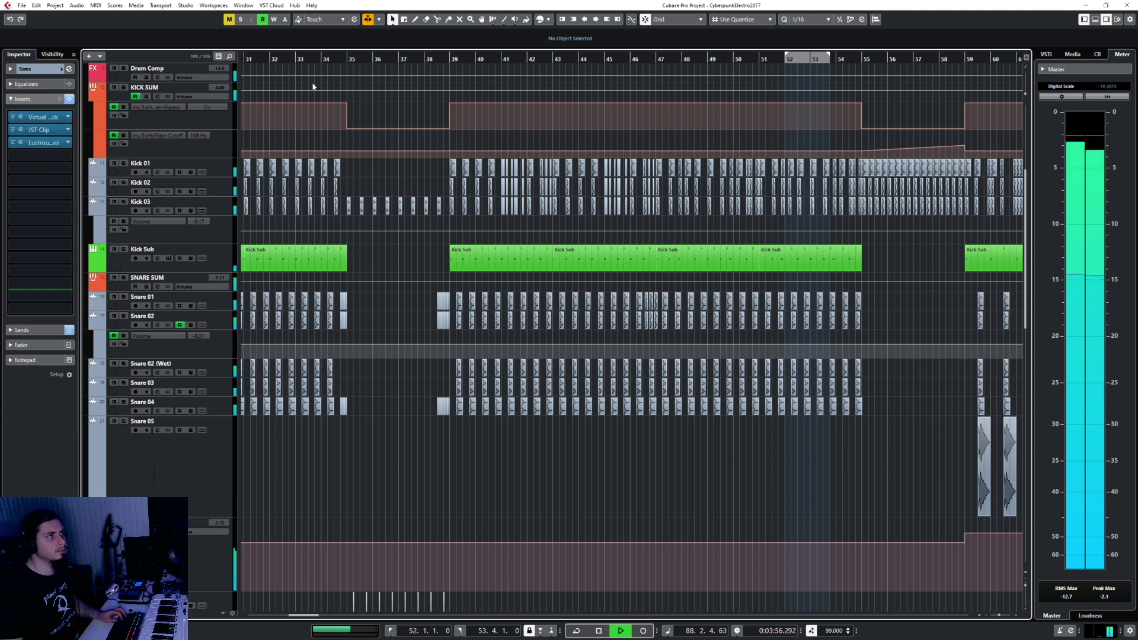
{"action": "left_click", "coordinate": [317, 59]}
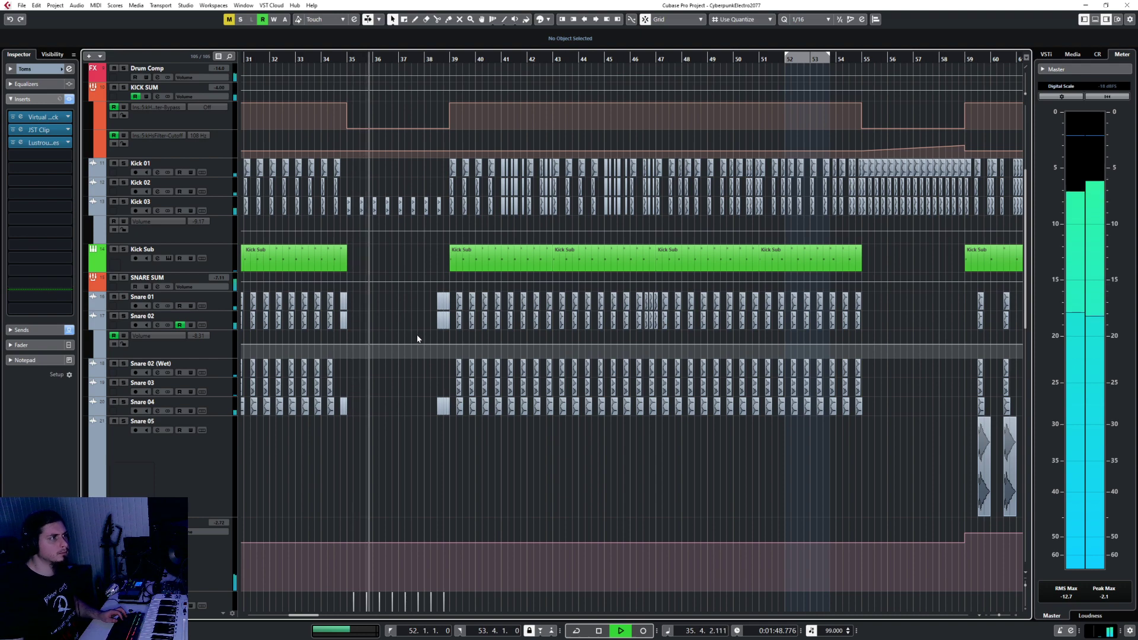
{"action": "key", "text": "space"}
Step: Examine the kick and snare arrangement of the later sections and play back the transition into the Bridge at bar 91
{"action": "scroll", "coordinate": [417, 339], "scroll_direction": "right", "scroll_amount": 10}
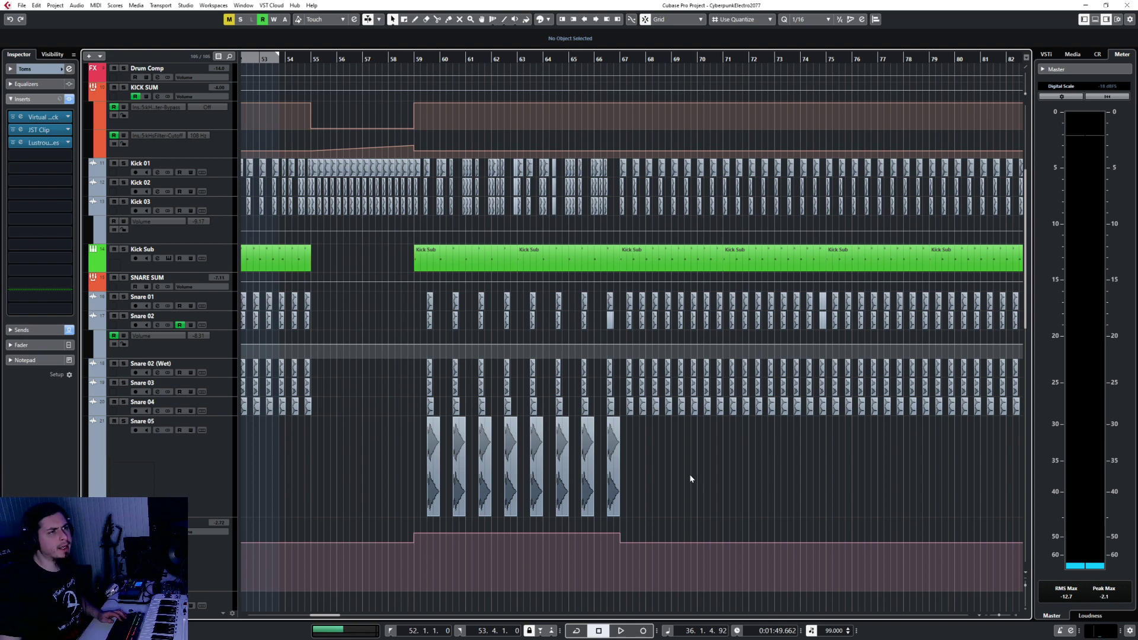
{"action": "scroll", "coordinate": [691, 478], "scroll_direction": "right", "scroll_amount": 15}
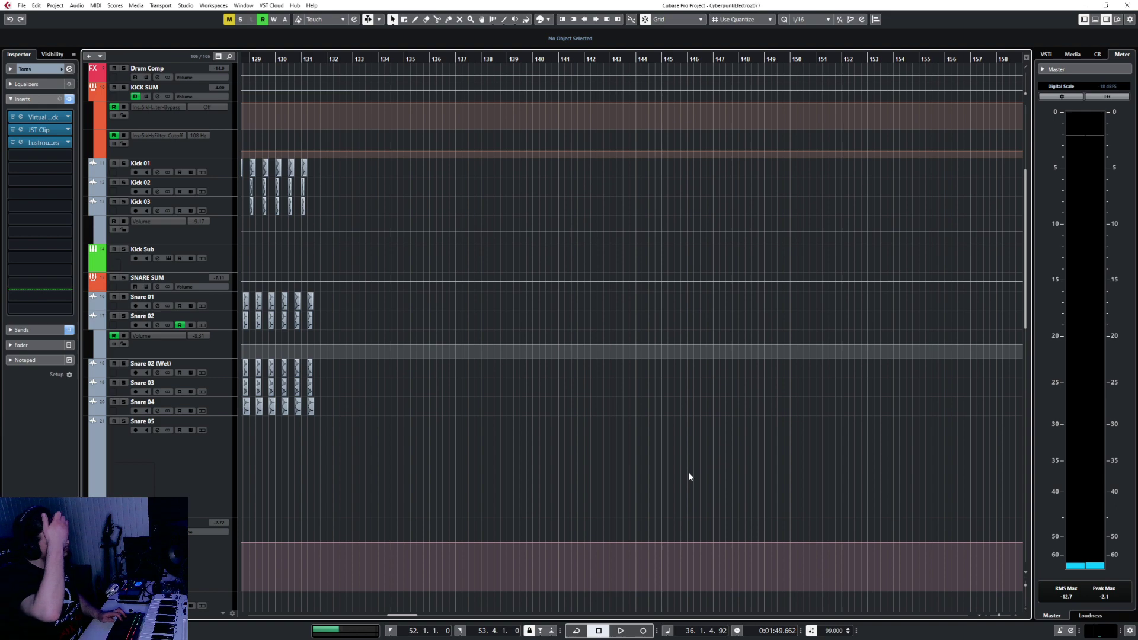
{"action": "scroll", "coordinate": [682, 474], "scroll_direction": "left", "scroll_amount": 8}
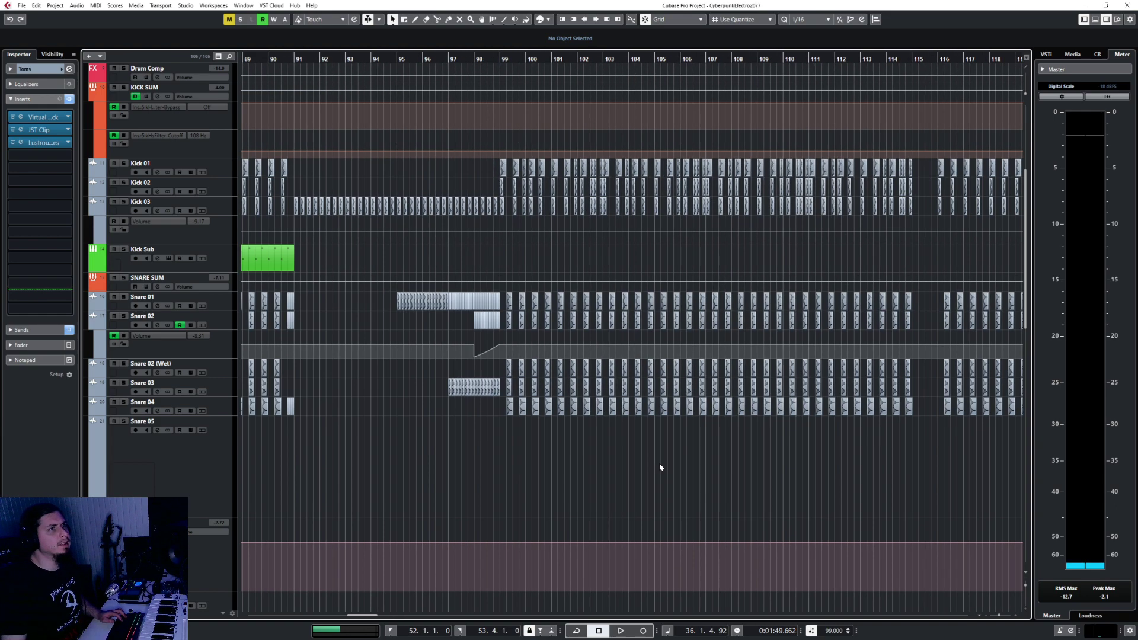
{"action": "scroll", "coordinate": [439, 450], "scroll_direction": "left", "scroll_amount": 2}
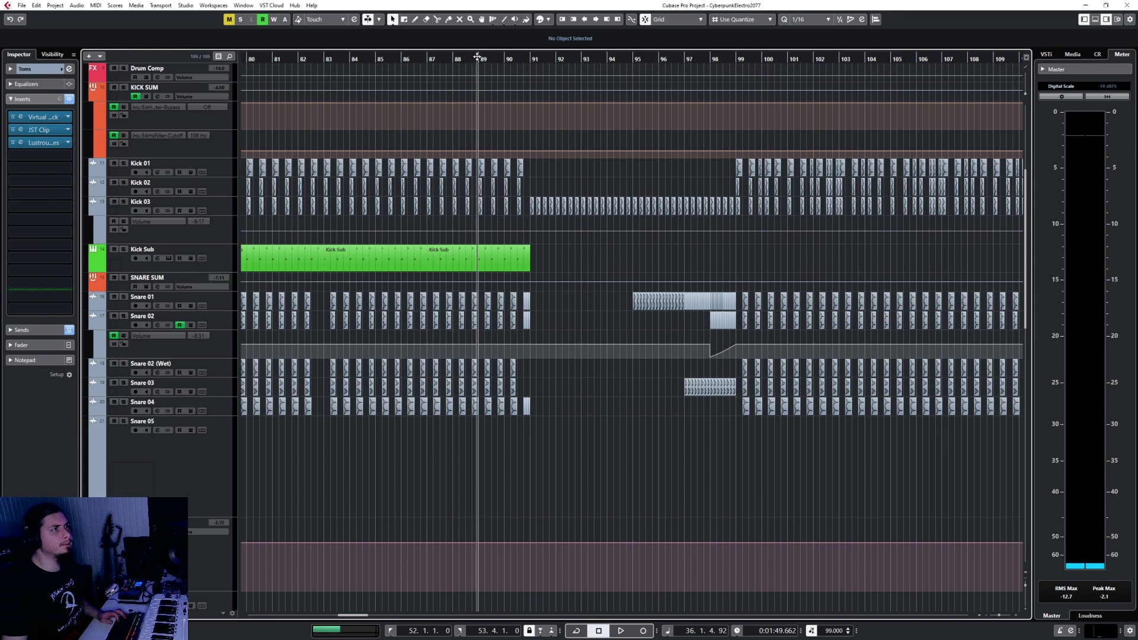
{"action": "scroll", "coordinate": [561, 415], "scroll_direction": "up", "scroll_amount": 4}
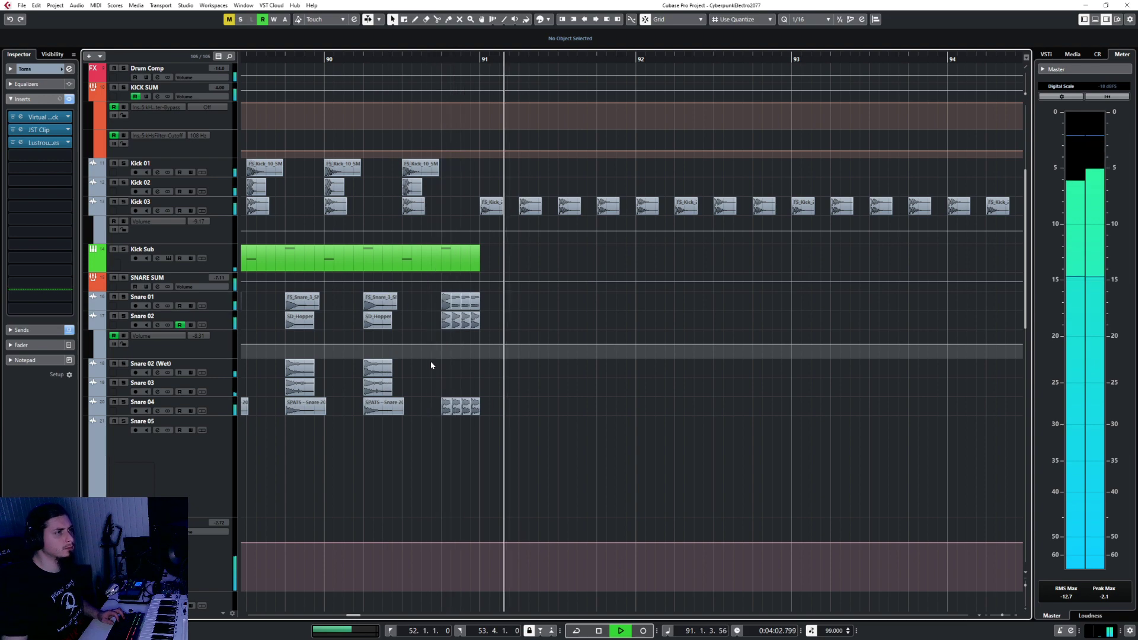
{"action": "key", "text": "space"}
Step: Copy the three crash hits on Cymbal 1, Cymbal 2 and Cymbal 3 from bar 83 to the start of bar 91
{"action": "scroll", "coordinate": [514, 471], "scroll_direction": "down", "scroll_amount": 5}
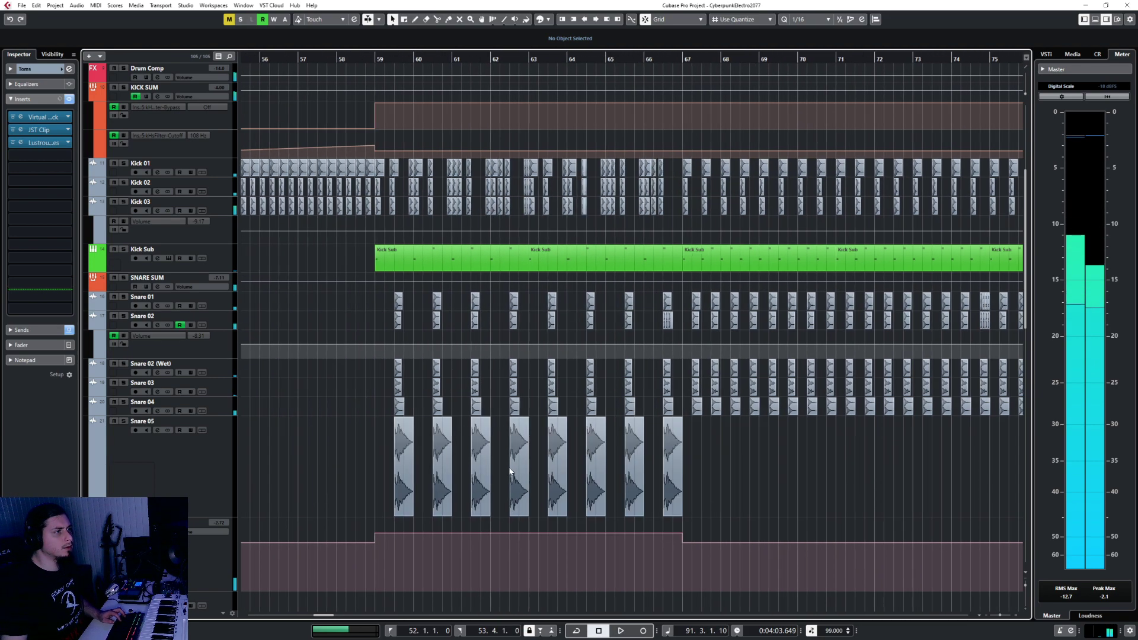
{"action": "scroll", "coordinate": [504, 460], "scroll_direction": "down", "scroll_amount": 5}
{"action": "scroll", "coordinate": [542, 455], "scroll_direction": "right", "scroll_amount": 10}
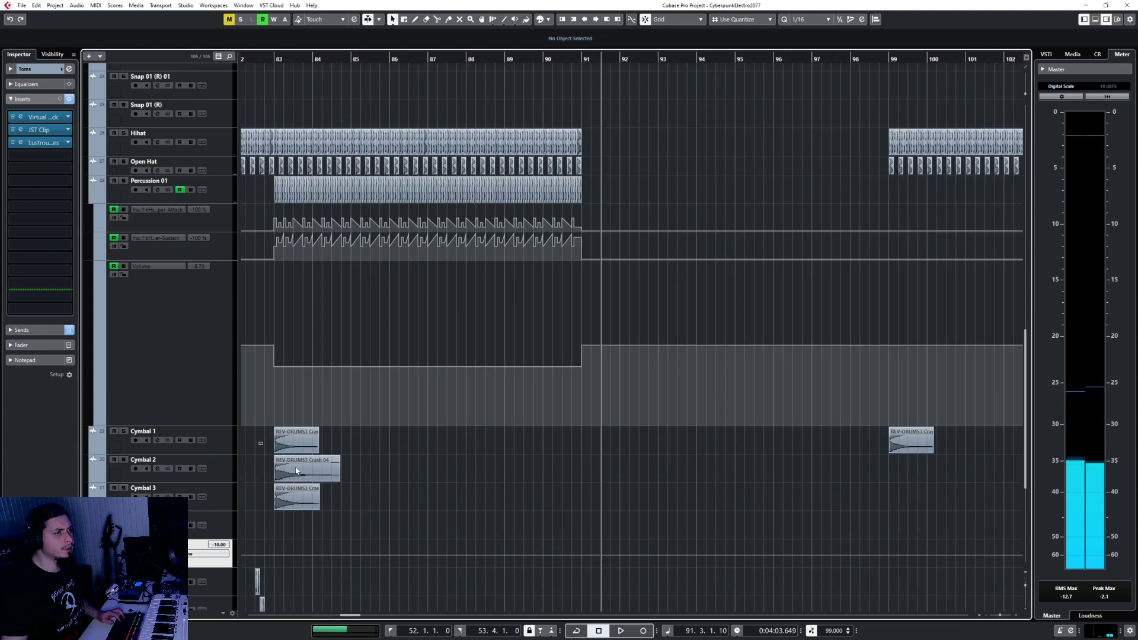
{"action": "left_click_drag", "start_coordinate": [350, 510], "coordinate": [349, 509]}
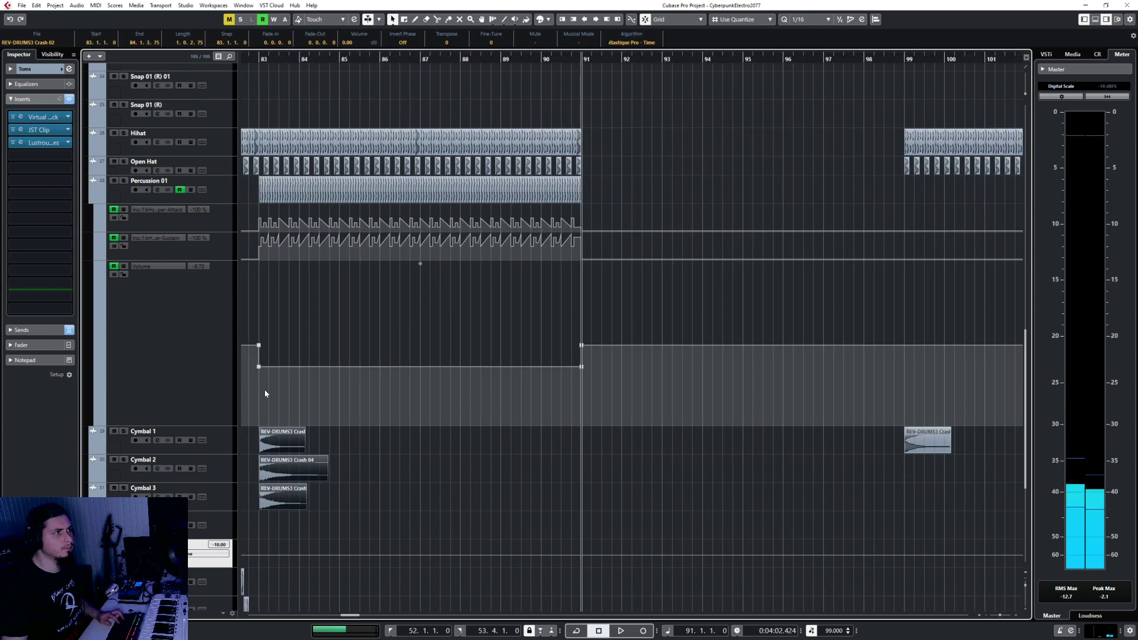
{"action": "left_click", "coordinate": [217, 441]}
{"action": "key", "text": "ctrl+c"}
{"action": "key", "text": "ctrl+v"}
Step: Play back from bar 90 to check the crashes at the Bridge, and examine the kick tracks there
{"action": "left_click", "coordinate": [545, 58]}
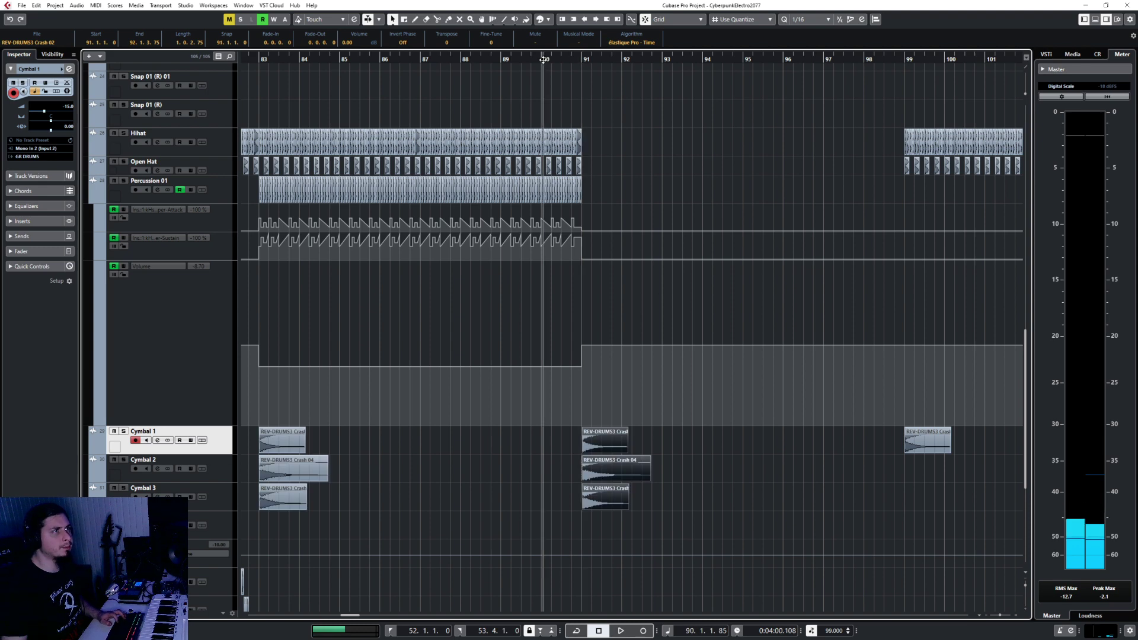
{"action": "scroll", "coordinate": [540, 466], "scroll_direction": "down", "scroll_amount": 2}
{"action": "scroll", "coordinate": [543, 382], "scroll_direction": "up", "scroll_amount": 1}
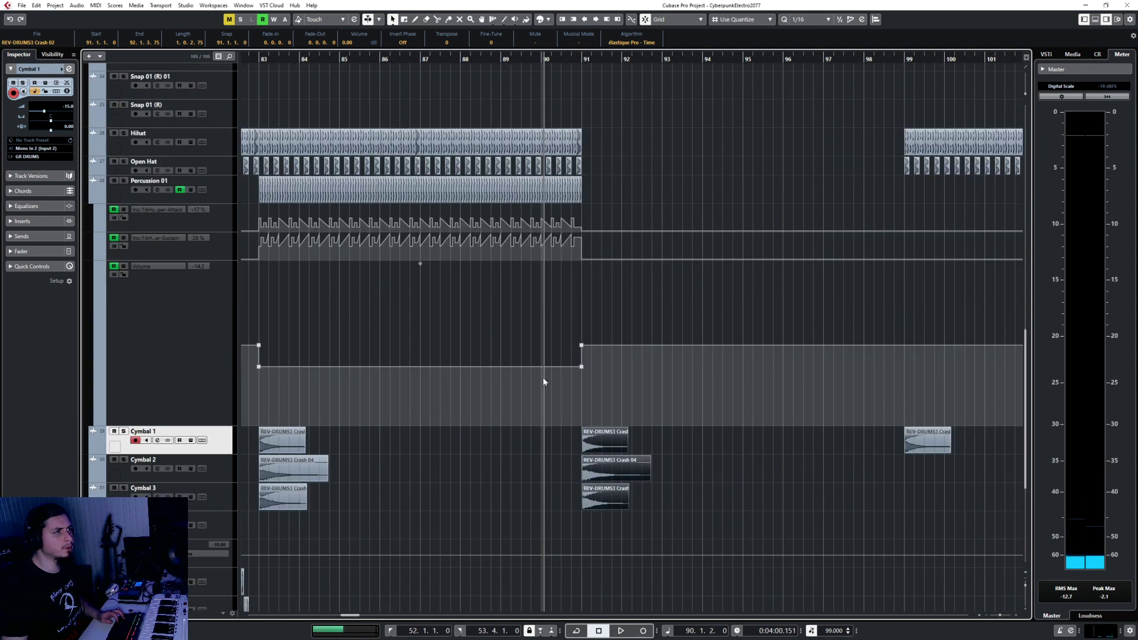
{"action": "scroll", "coordinate": [530, 409], "scroll_direction": "down", "scroll_amount": 3}
{"action": "key", "text": "space"}
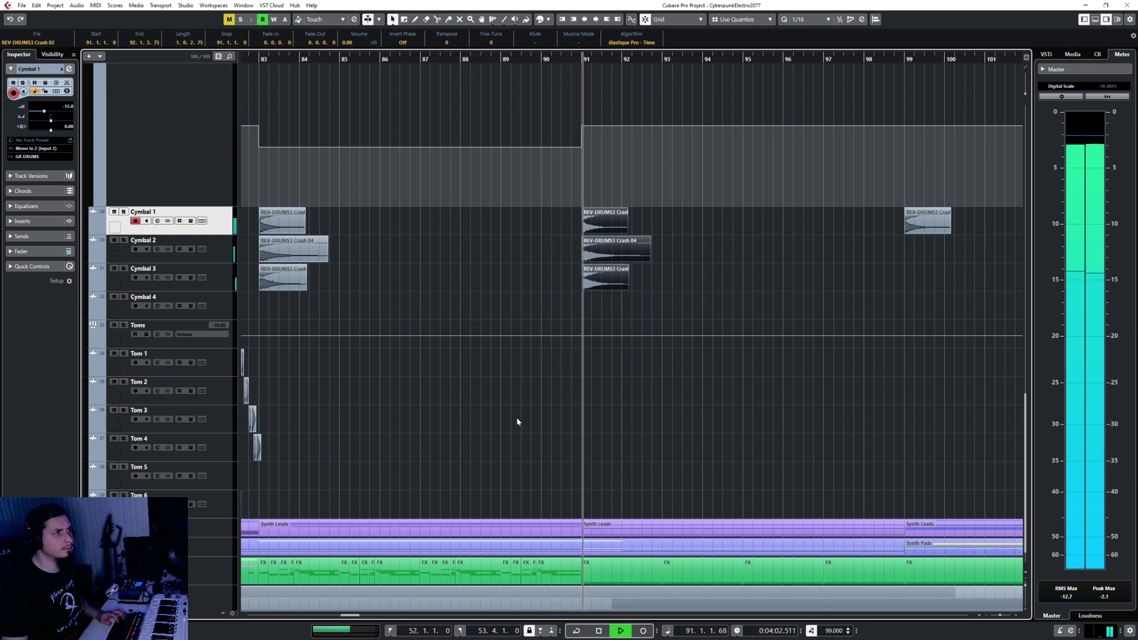
{"action": "scroll", "coordinate": [517, 417], "scroll_direction": "up", "scroll_amount": 15}
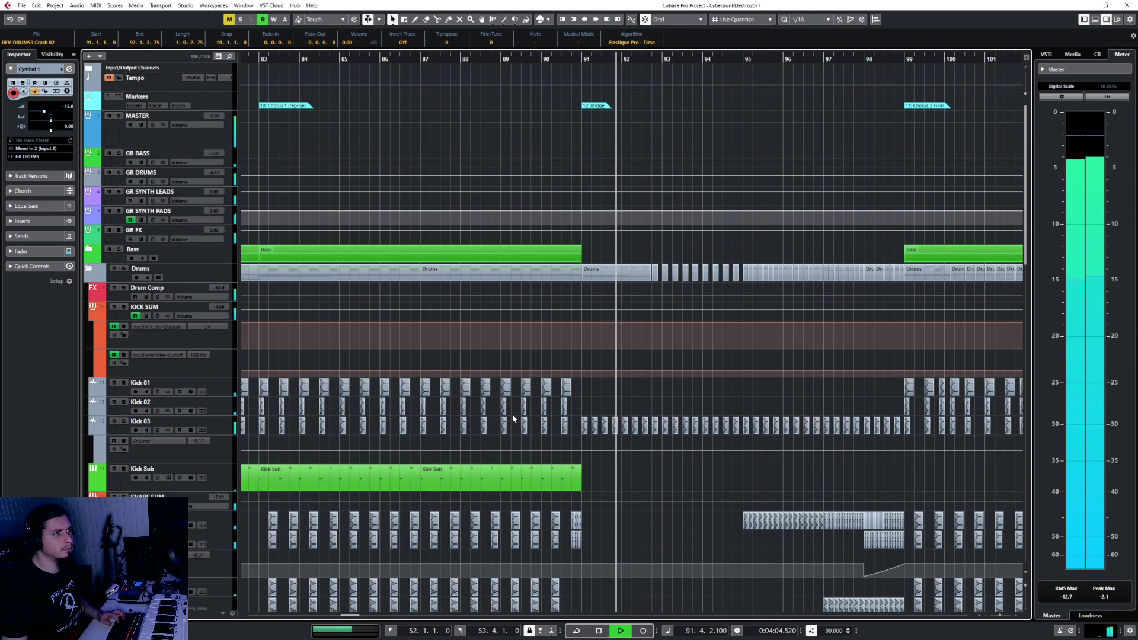
{"action": "key", "text": "space"}
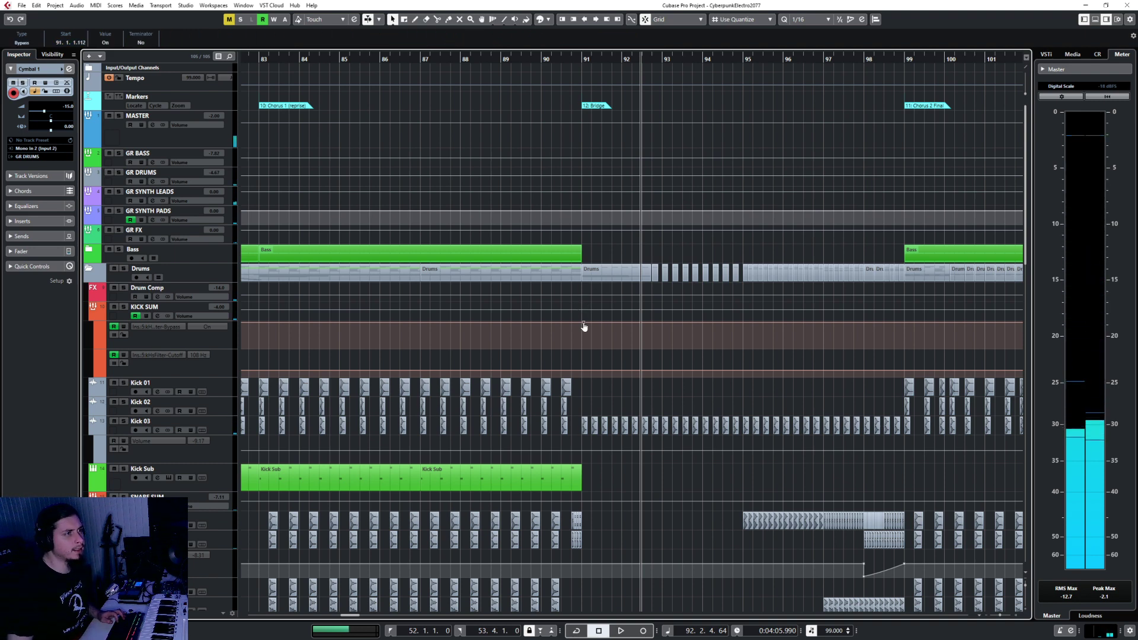
Step: Automate the KICK SUM insert's bypass to Off from bar 91 to bar 99, returning to On at bar 99
{"action": "left_click_drag", "start_coordinate": [584, 326], "coordinate": [581, 322]}
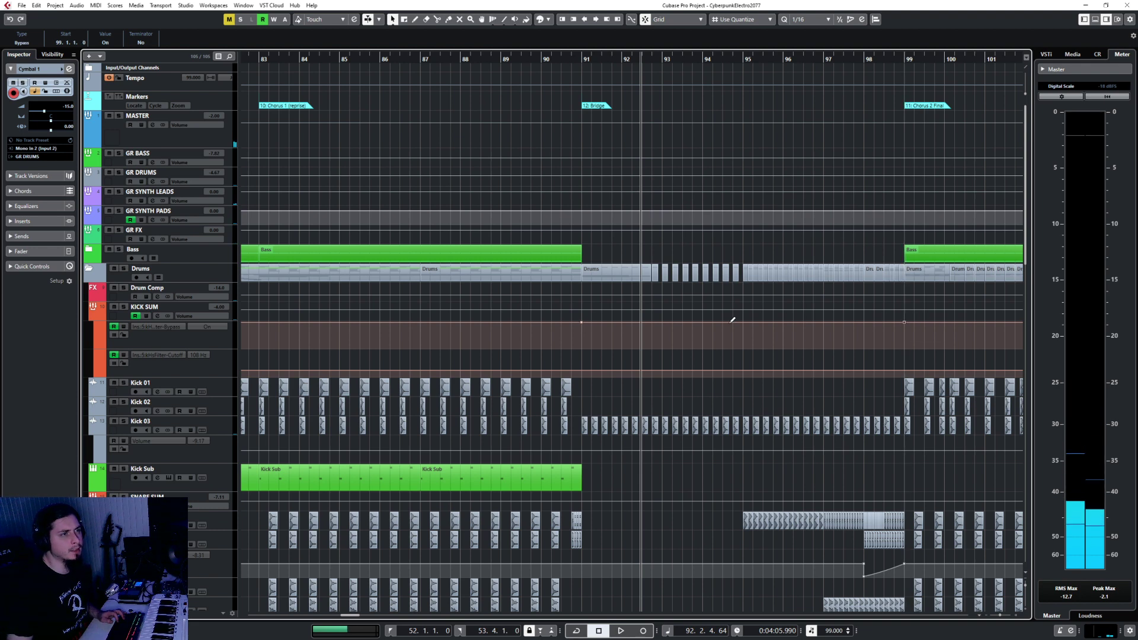
{"action": "left_click_drag", "start_coordinate": [623, 324], "coordinate": [538, 406]}
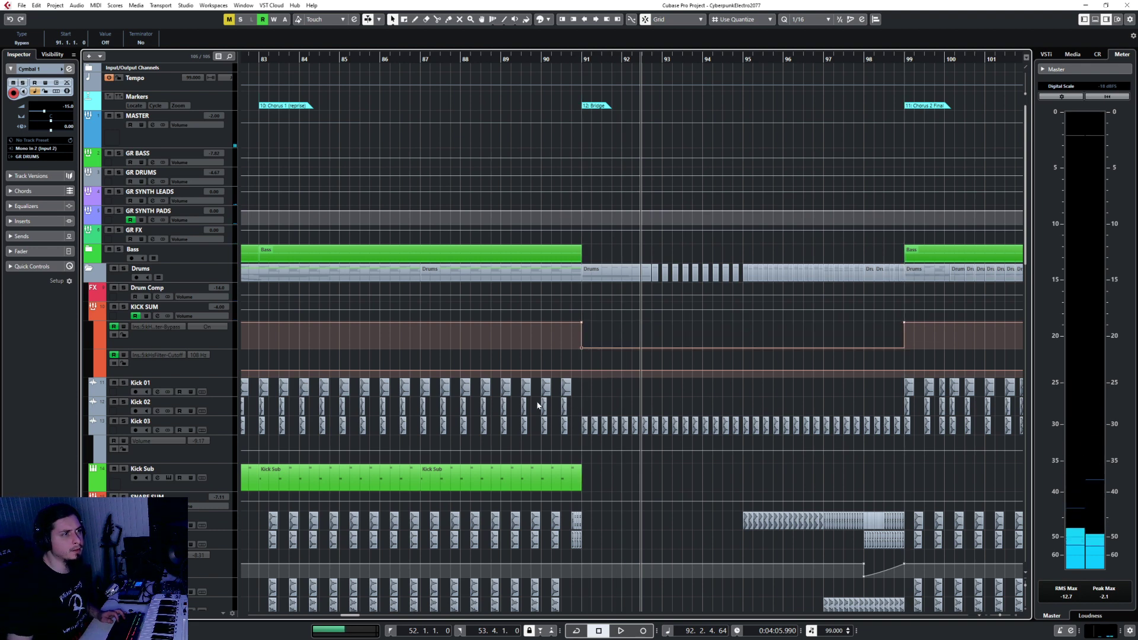
Step: Play back the Bridge from bar 90 and examine the kick, cymbal, tom and drum break tracks
{"action": "key", "text": "space"}
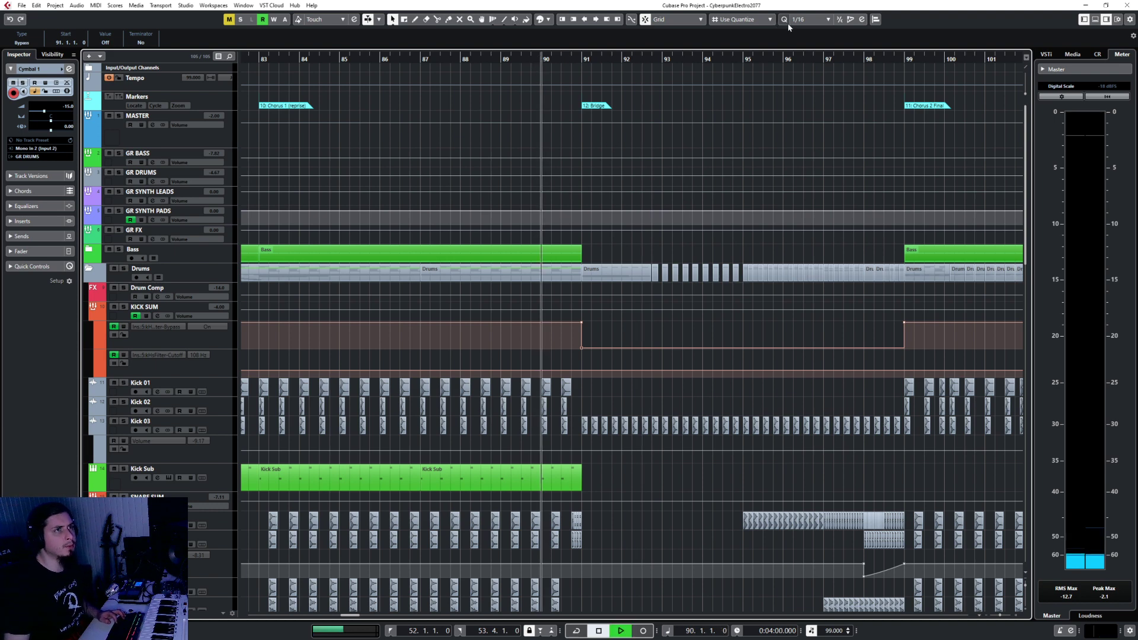
{"action": "key", "text": "space"}
{"action": "left_click", "coordinate": [803, 20]}
{"action": "left_click", "coordinate": [798, 36]}
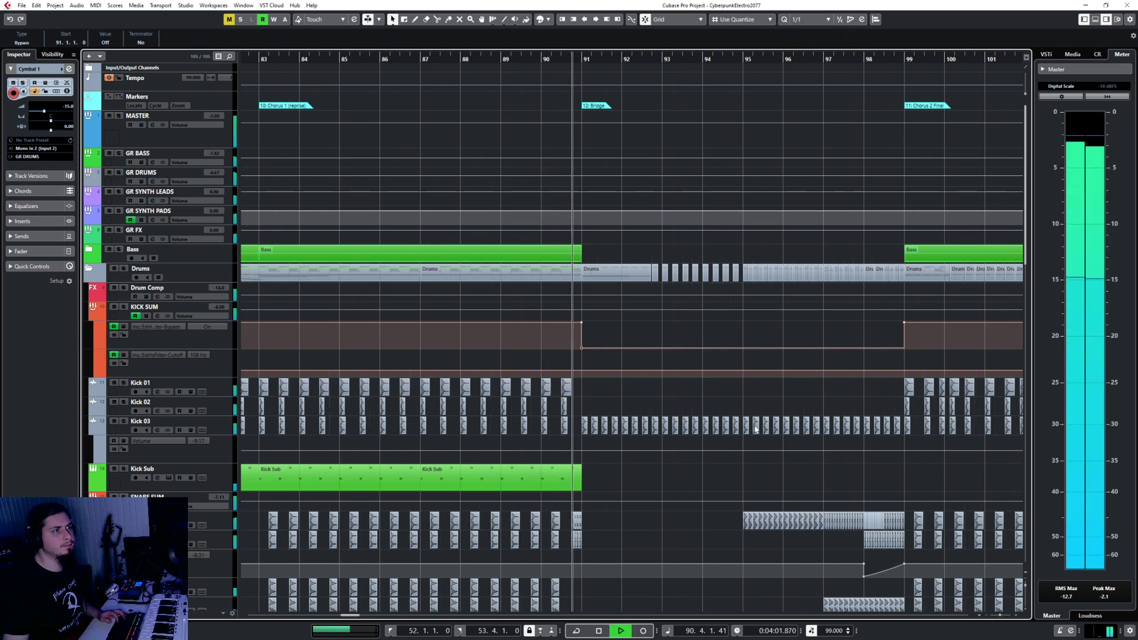
{"action": "scroll", "coordinate": [628, 404], "scroll_direction": "up", "scroll_amount": 4}
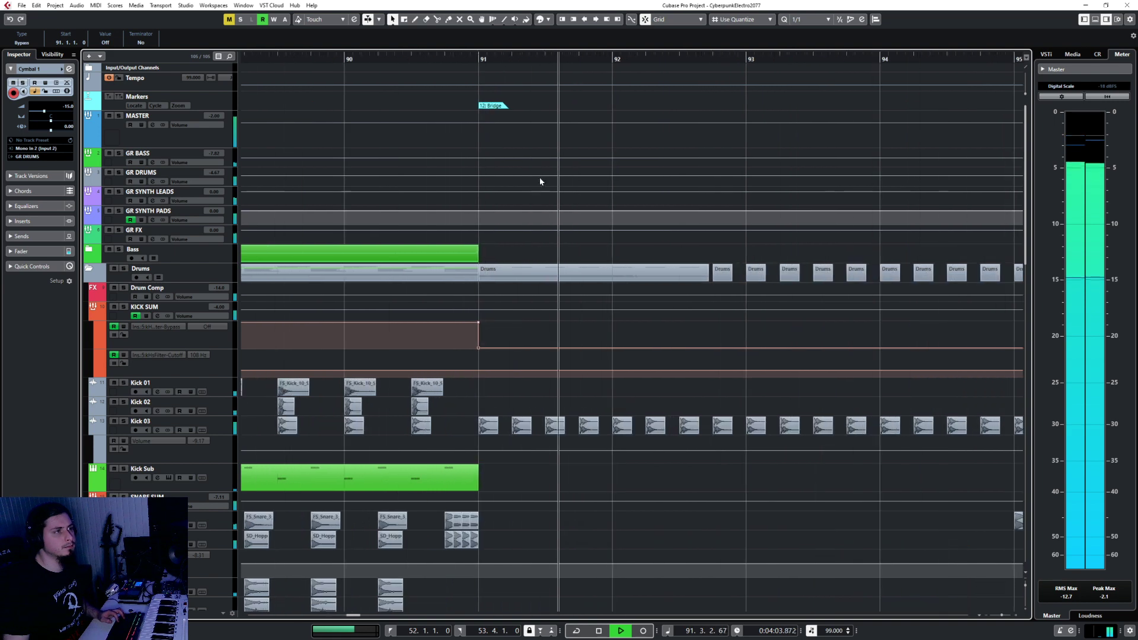
{"action": "key", "text": "space"}
{"action": "key", "text": "space"}
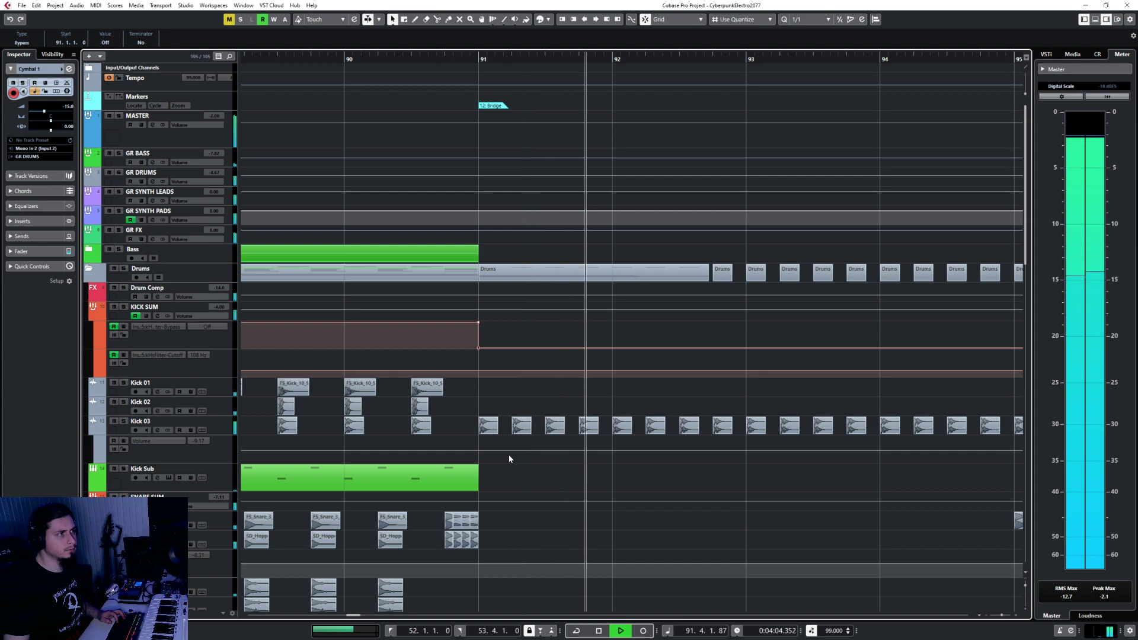
{"action": "scroll", "coordinate": [508, 455], "scroll_direction": "down", "scroll_amount": 5}
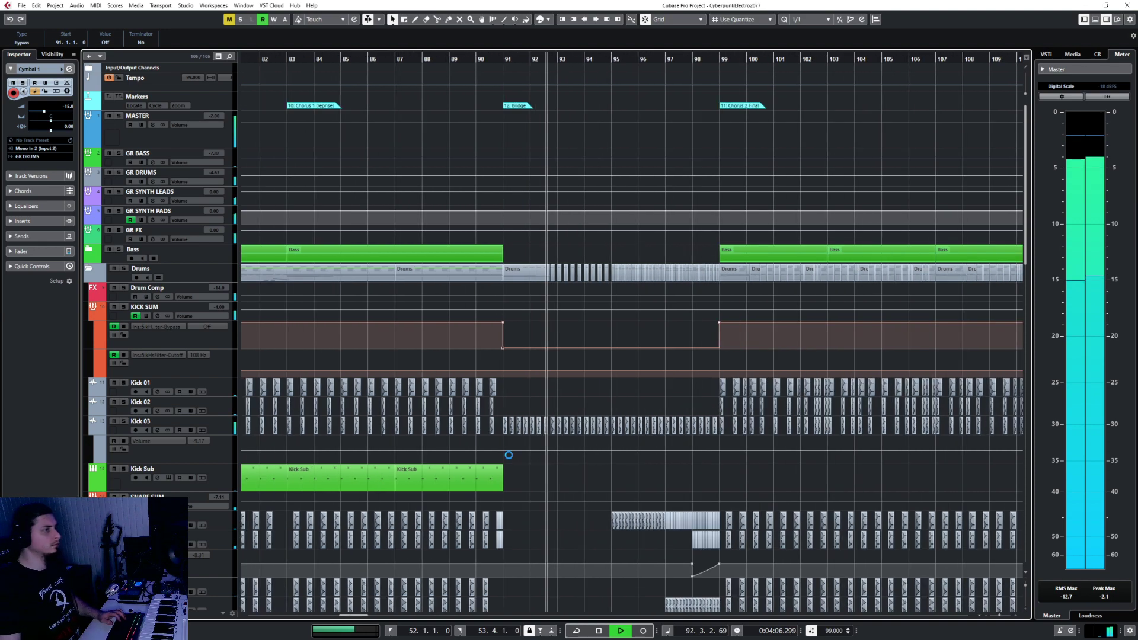
{"action": "scroll", "coordinate": [508, 455], "scroll_direction": "down", "scroll_amount": 10}
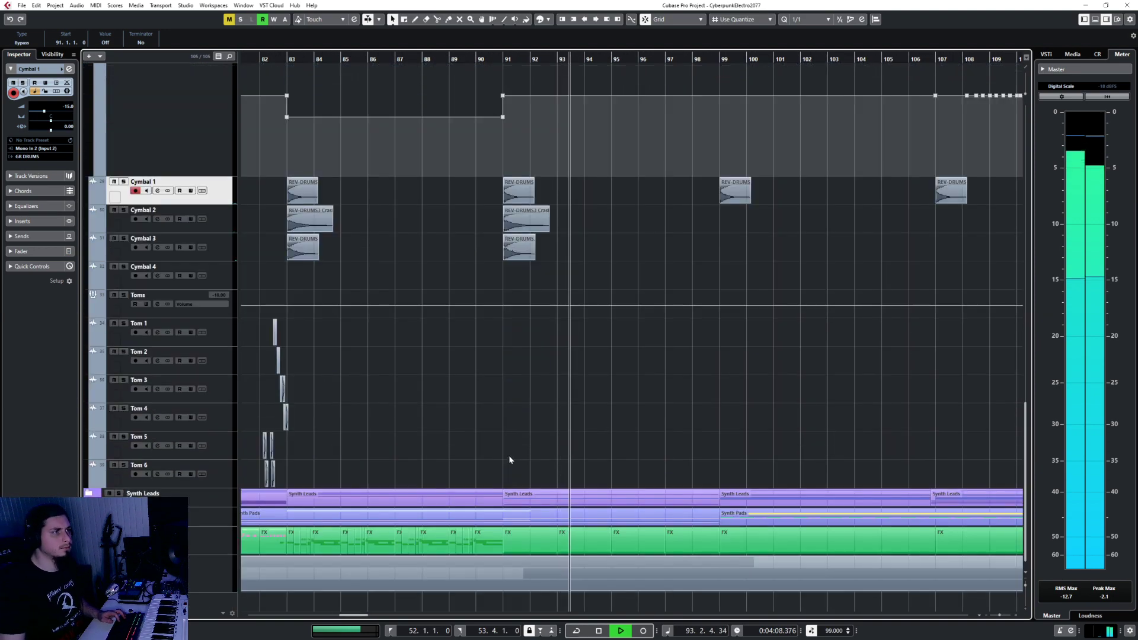
{"action": "scroll", "coordinate": [492, 457], "scroll_direction": "up", "scroll_amount": 1}
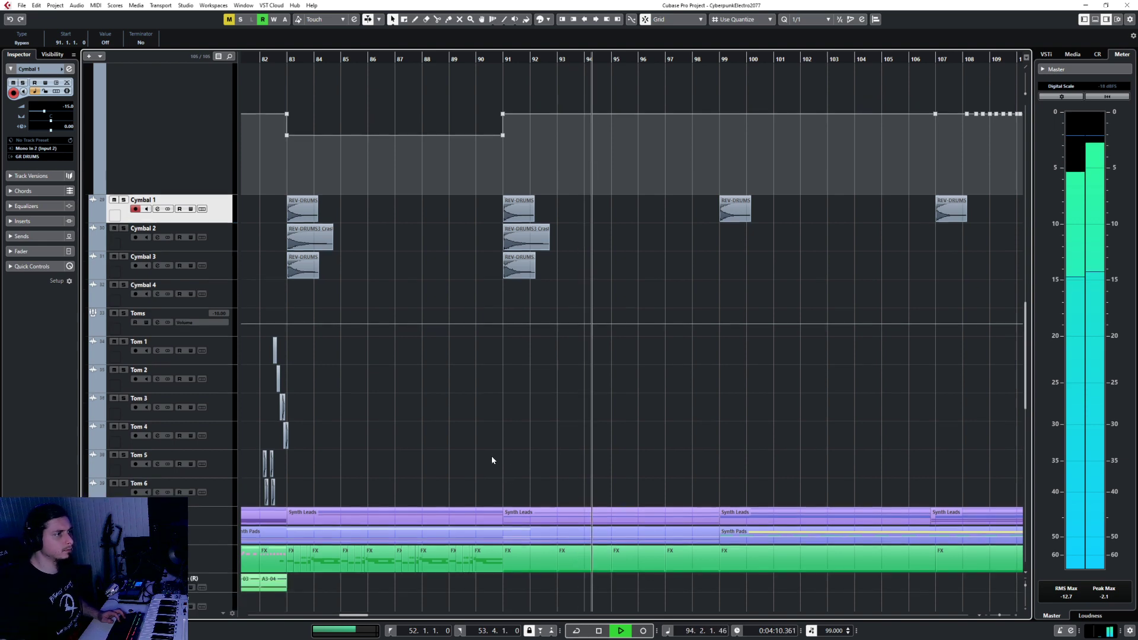
{"action": "scroll", "coordinate": [510, 445], "scroll_direction": "down", "scroll_amount": 10}
{"action": "scroll", "coordinate": [611, 428], "scroll_direction": "up", "scroll_amount": 4}
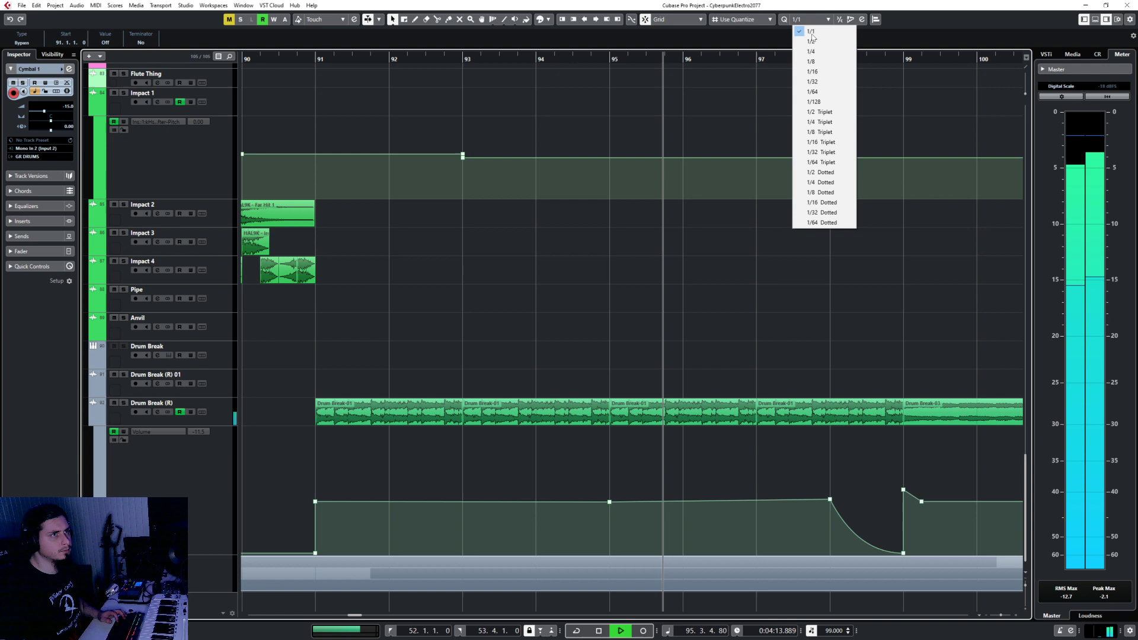
Step: With a 1/16 grid, split Drum Break 01 on the Drum Break (R) track at every sixteenth from bar 91 to 92.2
{"action": "left_click", "coordinate": [812, 71]}
{"action": "left_click_drag", "start_coordinate": [297, 386], "coordinate": [845, 442]}
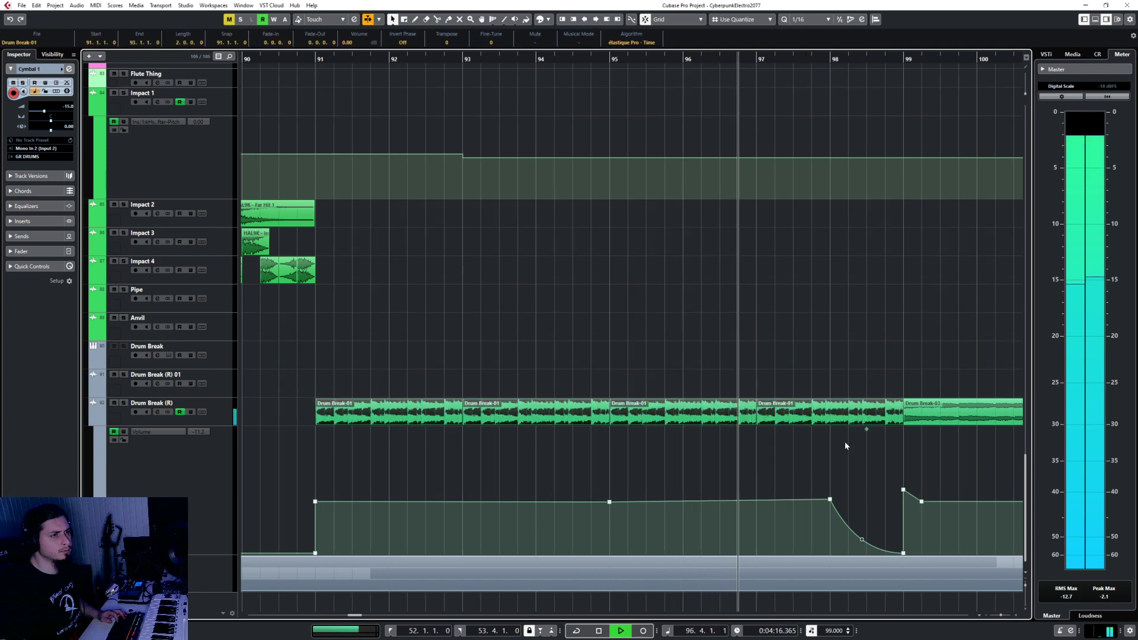
{"action": "right_click", "coordinate": [347, 429]}
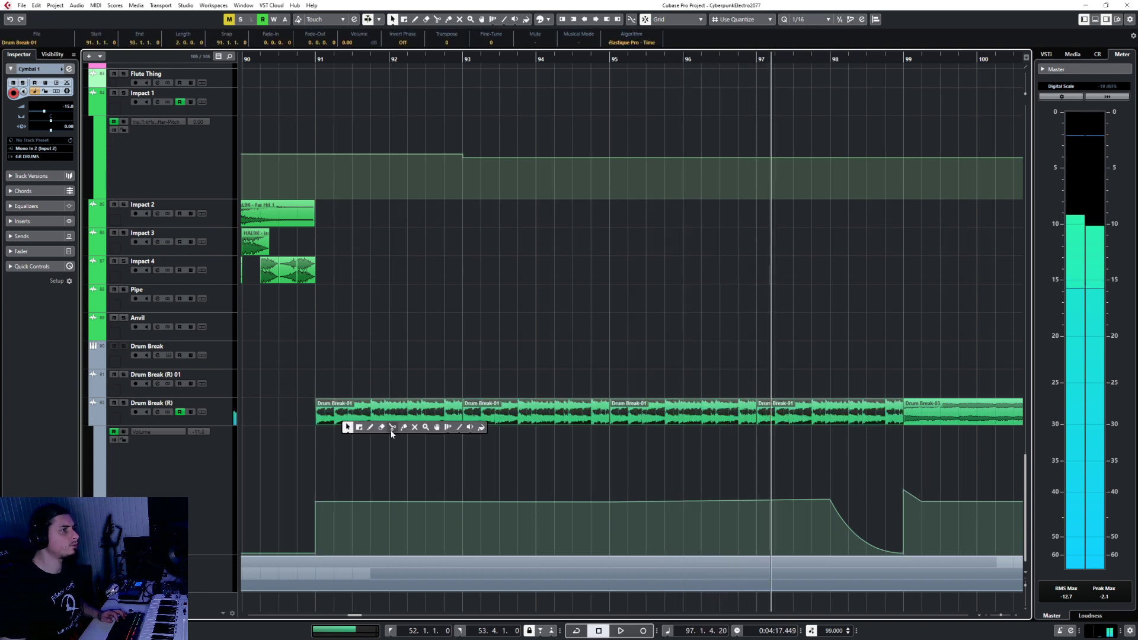
{"action": "left_click", "coordinate": [395, 430]}
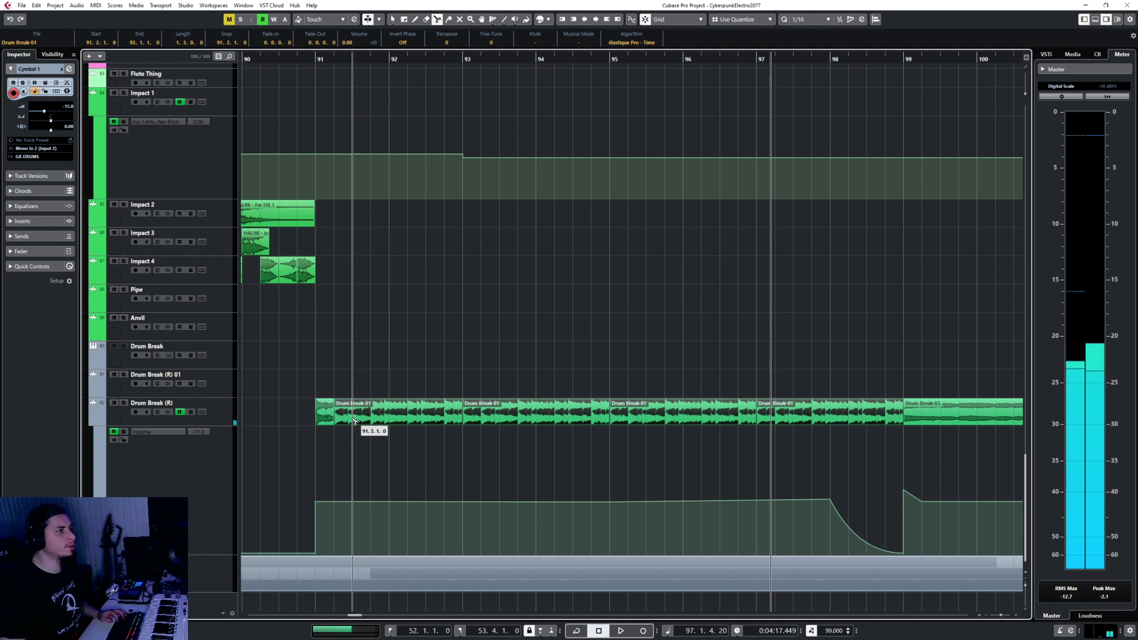
{"action": "scroll", "coordinate": [347, 422], "scroll_direction": "up", "scroll_amount": 4}
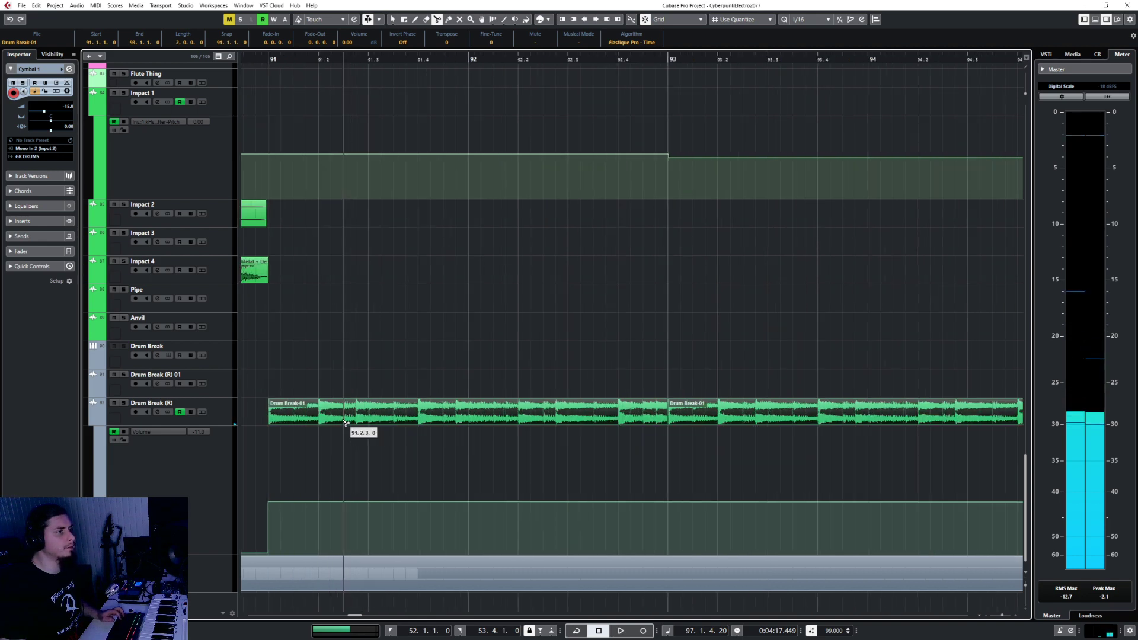
{"action": "left_click", "coordinate": [294, 418]}
{"action": "left_click", "coordinate": [309, 420]}
{"action": "left_click", "coordinate": [320, 420]}
{"action": "left_click", "coordinate": [332, 419]}
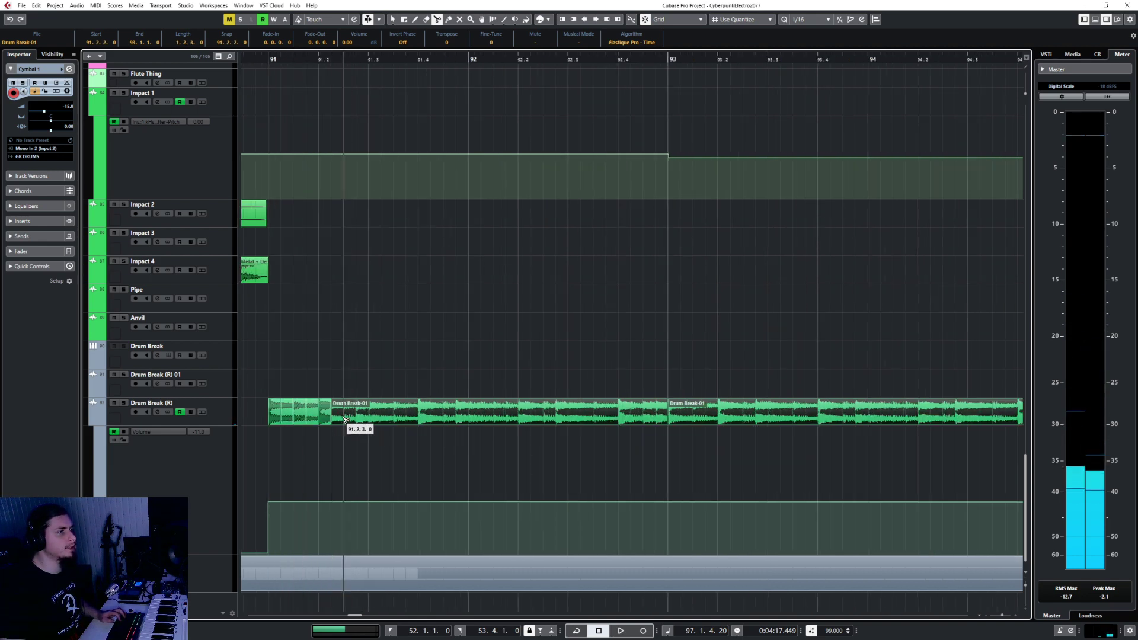
{"action": "left_click", "coordinate": [344, 420]}
{"action": "left_click", "coordinate": [356, 418]}
{"action": "left_click", "coordinate": [374, 418]}
{"action": "left_click", "coordinate": [387, 418]}
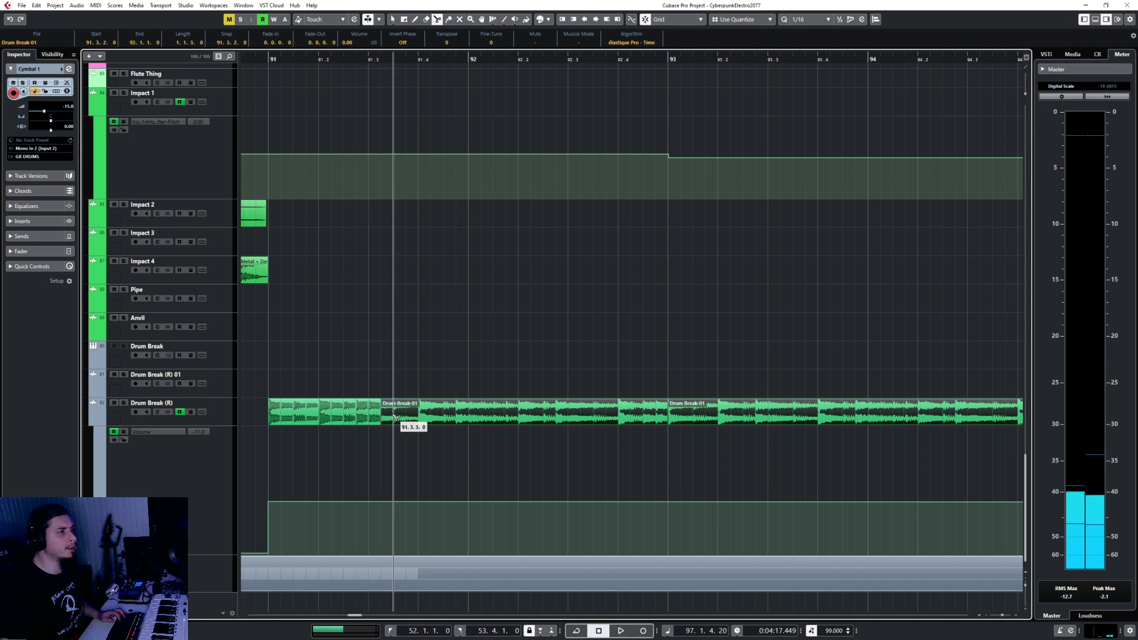
{"action": "left_click", "coordinate": [399, 419]}
{"action": "left_click", "coordinate": [412, 419]}
{"action": "left_click", "coordinate": [422, 418]}
{"action": "left_click", "coordinate": [430, 418]}
{"action": "left_click", "coordinate": [444, 417]}
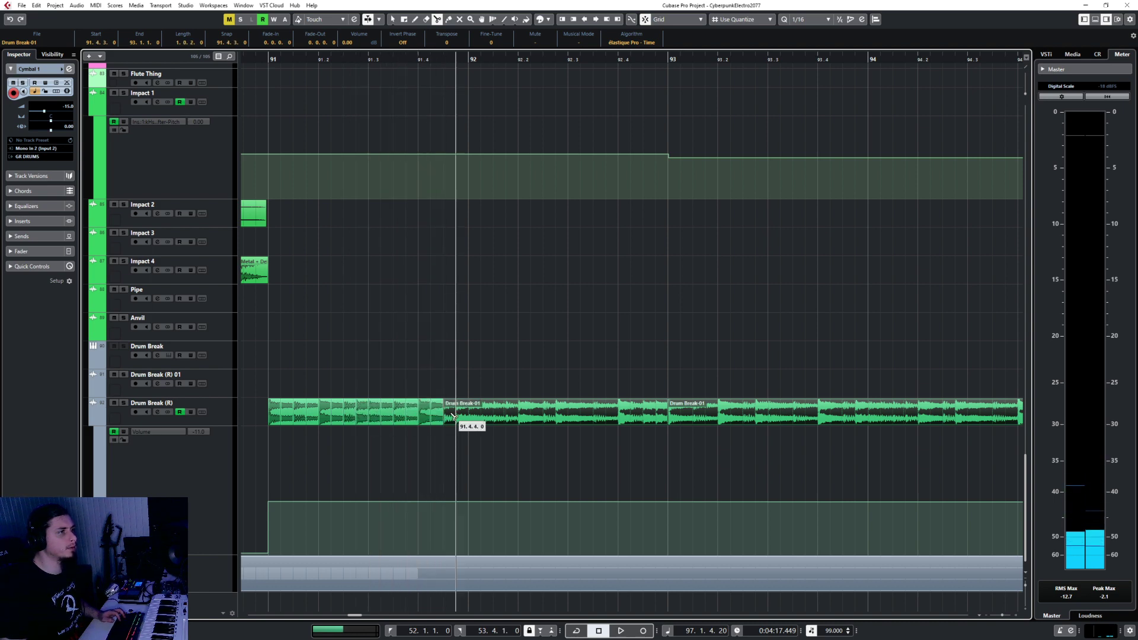
{"action": "left_click", "coordinate": [456, 418]}
{"action": "left_click", "coordinate": [468, 418]}
{"action": "left_click", "coordinate": [481, 418]}
{"action": "left_click", "coordinate": [494, 417]}
{"action": "left_click", "coordinate": [505, 418]}
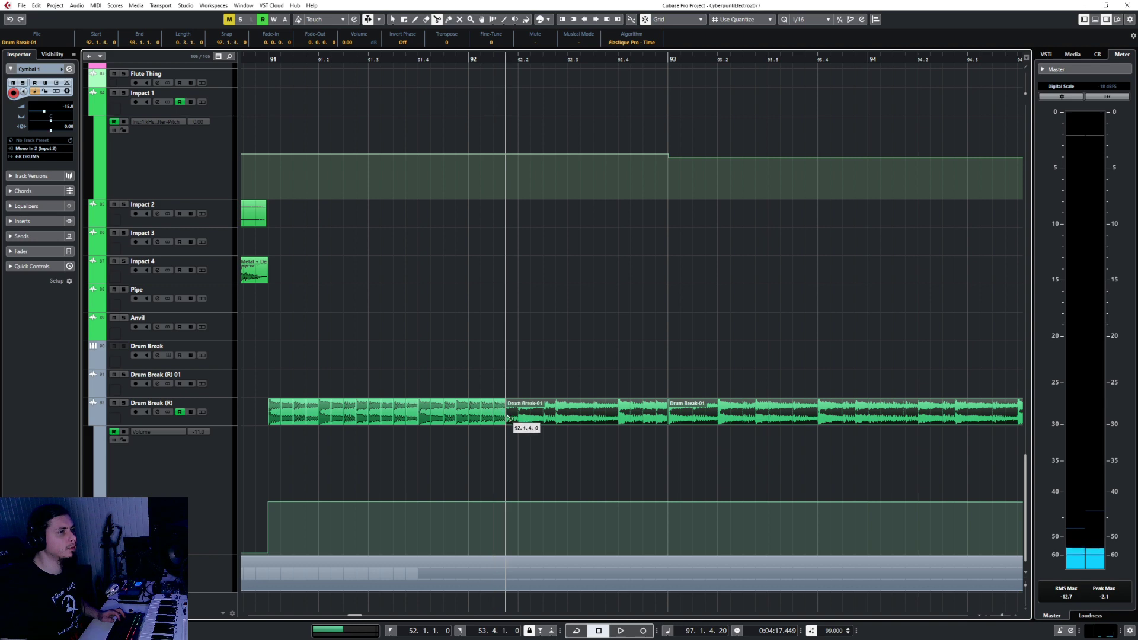
{"action": "left_click", "coordinate": [515, 418]}
Step: Set the grid to 1/32 and shorten all the sixteenth slices from bar 91 to 92.2 to a thirty-second each
{"action": "left_click_drag", "start_coordinate": [515, 391], "coordinate": [268, 434]}
{"action": "left_click", "coordinate": [810, 24]}
{"action": "left_click", "coordinate": [818, 81]}
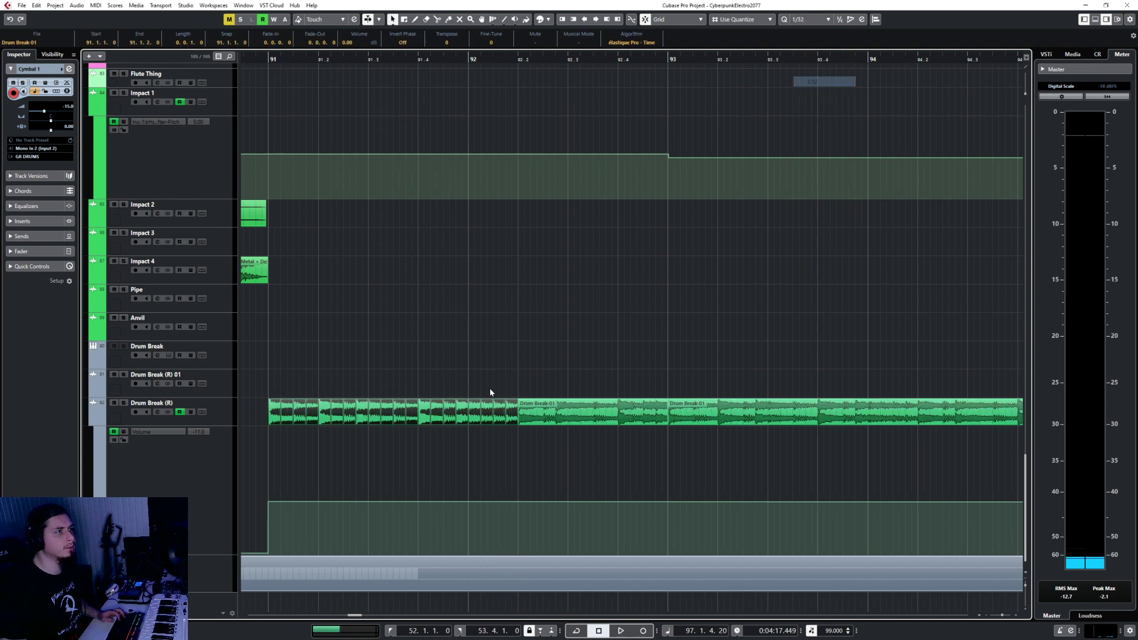
{"action": "left_click_drag", "start_coordinate": [516, 422], "coordinate": [509, 422]}
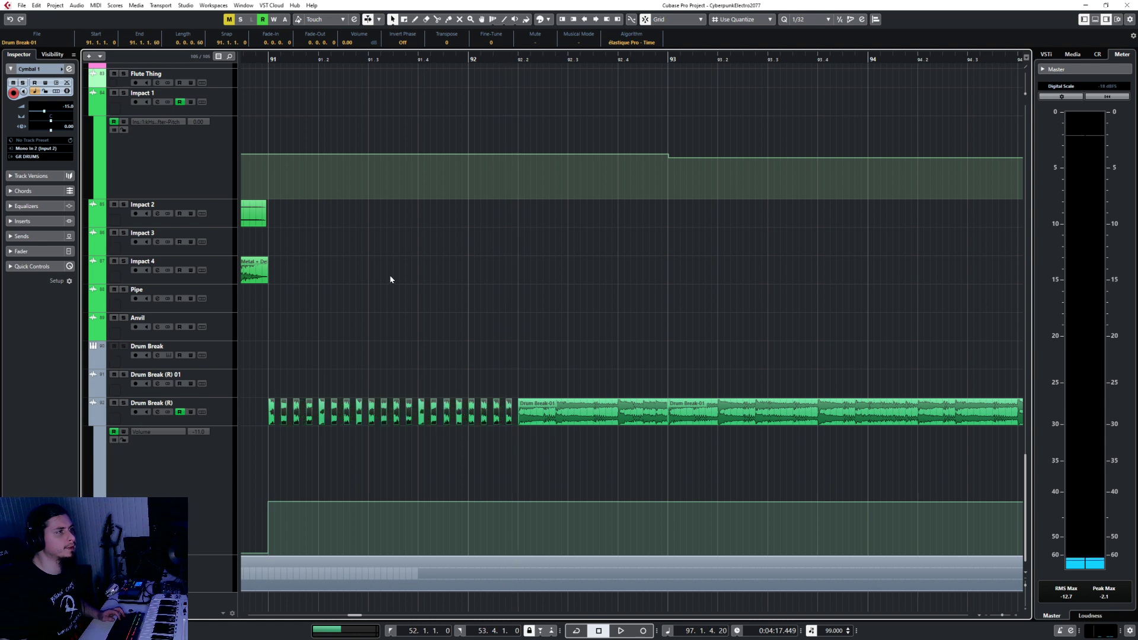
Step: Play back the transition into the Bridge to check the gated drum break slices
{"action": "key", "text": "g"}
{"action": "left_click", "coordinate": [320, 74]}
{"action": "key", "text": "space"}
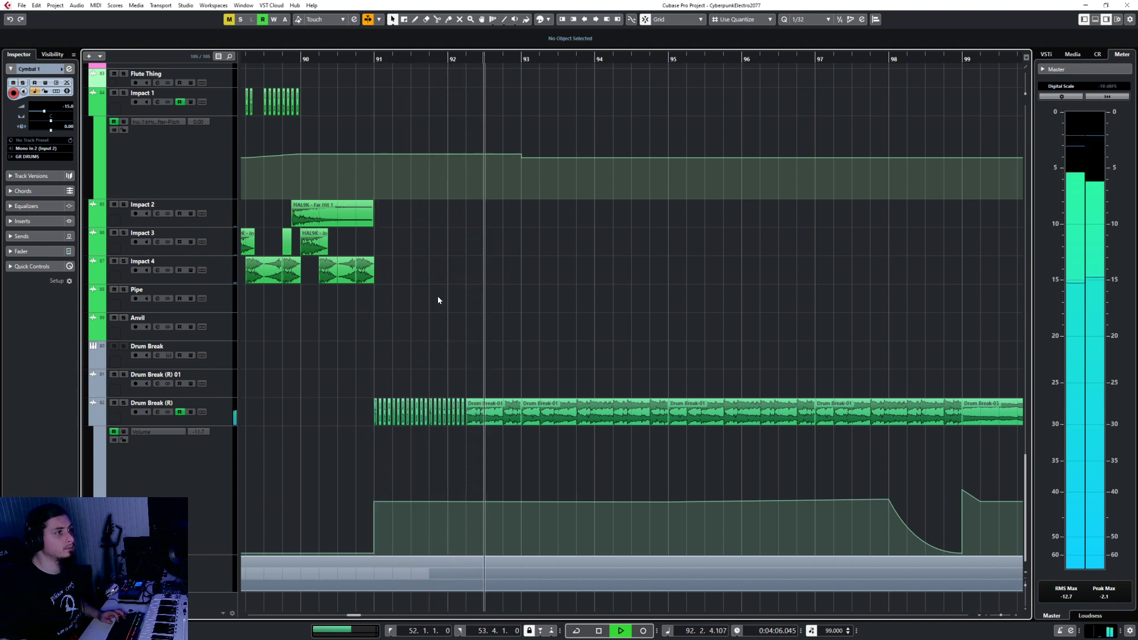
{"action": "key", "text": "space"}
Step: Set the grid to 1/16 and split the Drum Break (R) audio into sixteenths from 92.2 up to bar 93
{"action": "left_click", "coordinate": [819, 21]}
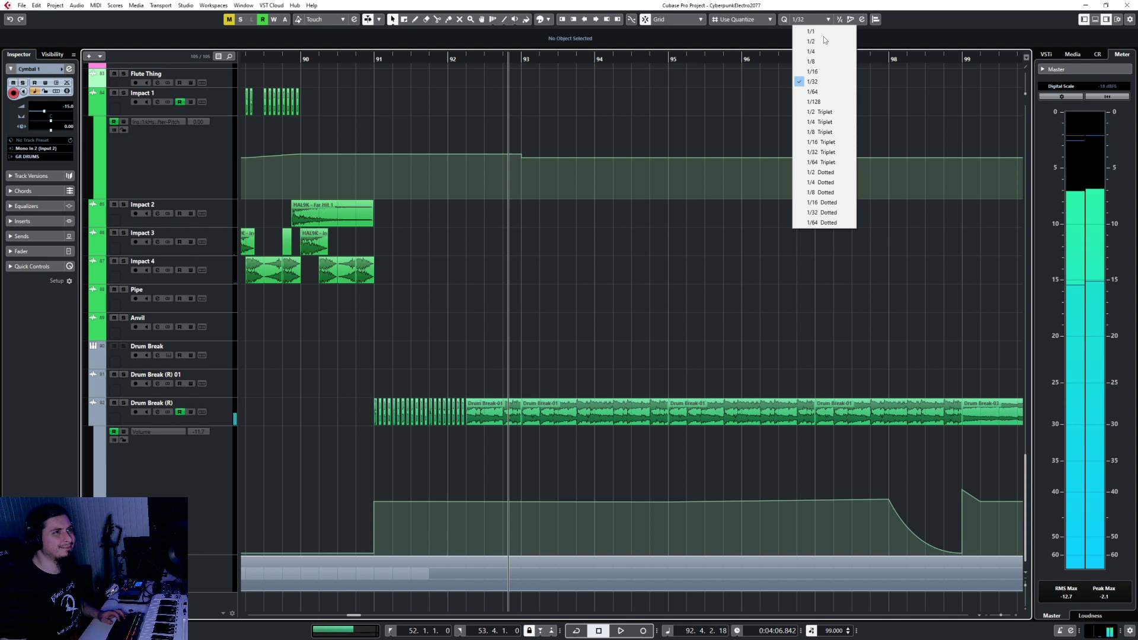
{"action": "left_click", "coordinate": [825, 72]}
{"action": "key", "text": "h"}
{"action": "right_click", "coordinate": [417, 421]}
{"action": "left_click", "coordinate": [460, 417]}
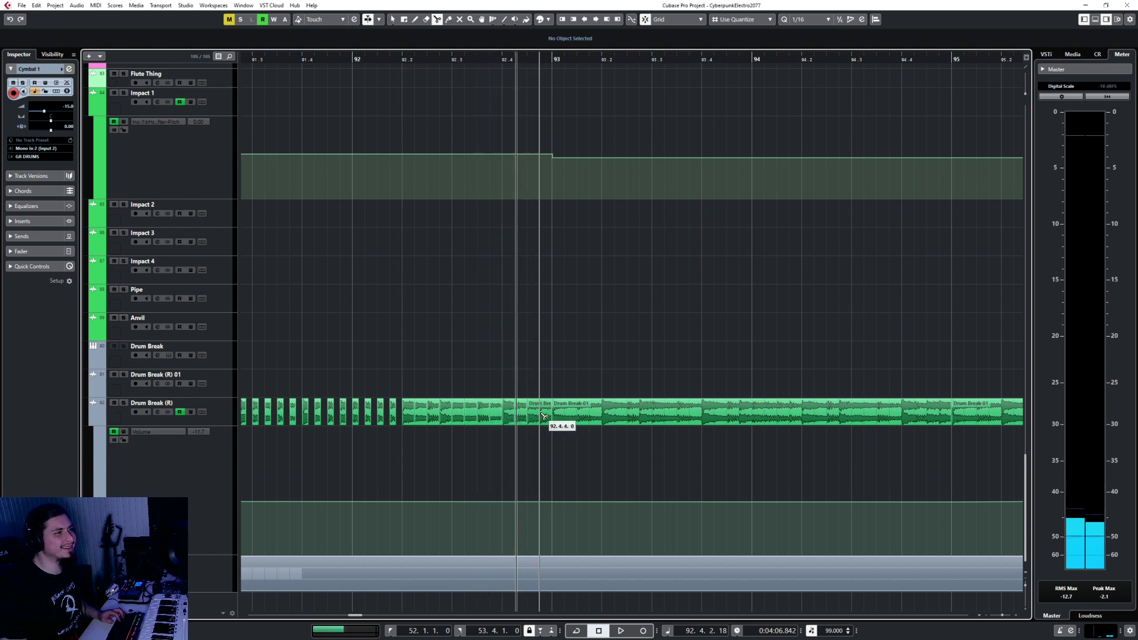
Step: Shorten the new slices between 92.2 and bar 93 to a thirty-second each, using a 1/32 grid
{"action": "left_click_drag", "start_coordinate": [399, 428], "coordinate": [399, 428]}
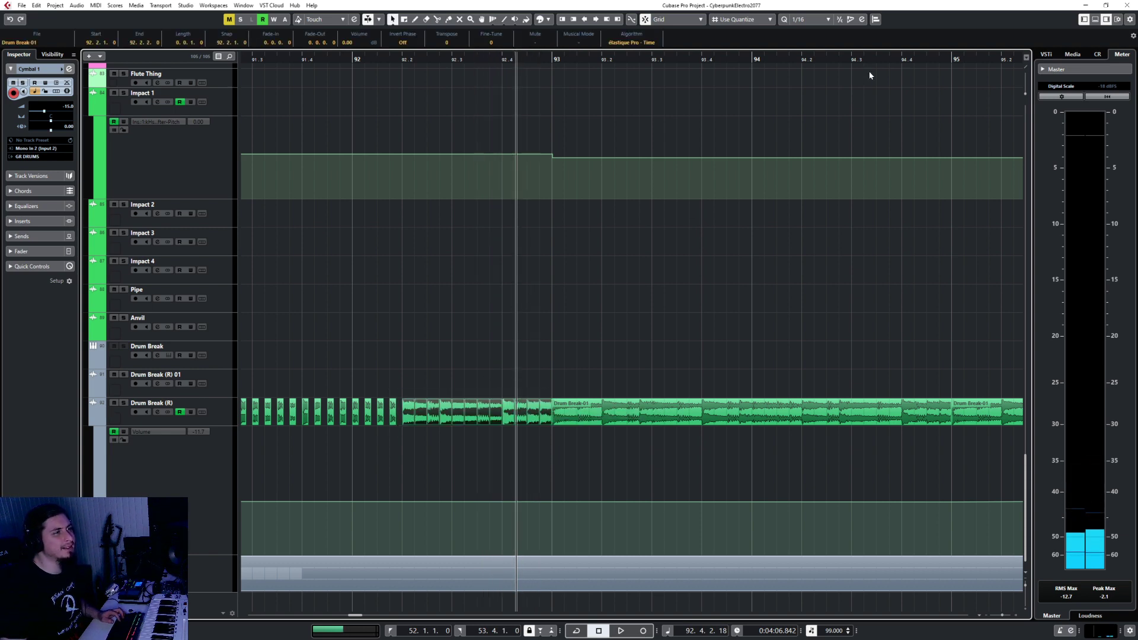
{"action": "left_click", "coordinate": [809, 20]}
{"action": "left_click", "coordinate": [818, 82]}
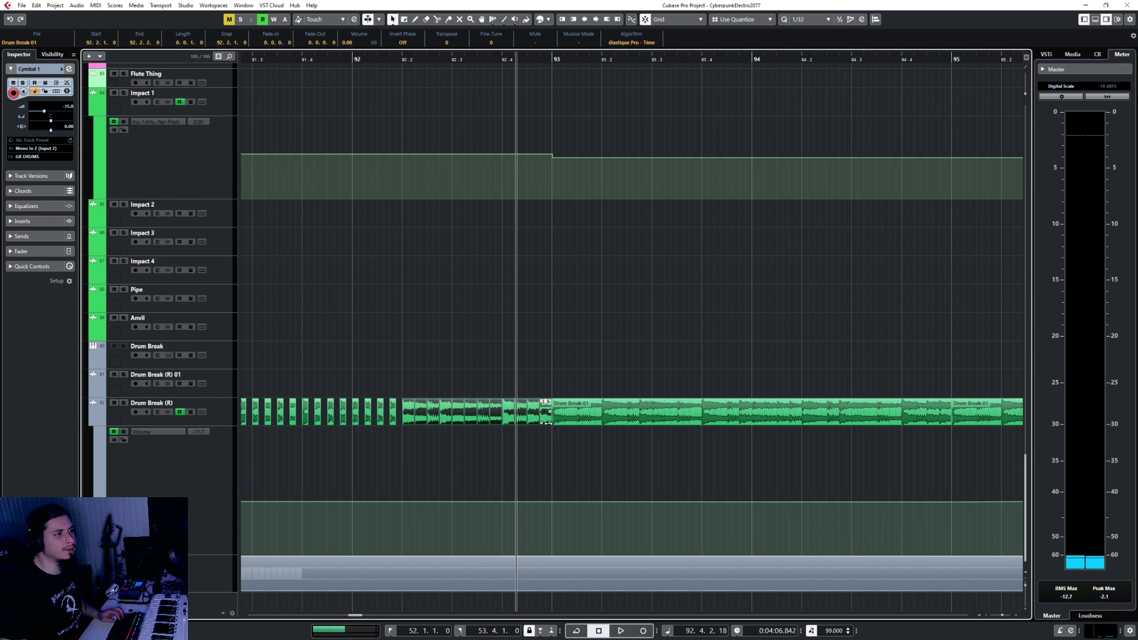
Step: Delete the uncut Drum Break 01 events between bar 93 and bar 99
{"action": "scroll", "coordinate": [552, 425], "scroll_direction": "down", "scroll_amount": 4}
{"action": "left_click_drag", "start_coordinate": [579, 372], "coordinate": [875, 425]}
{"action": "key", "text": "Delete"}
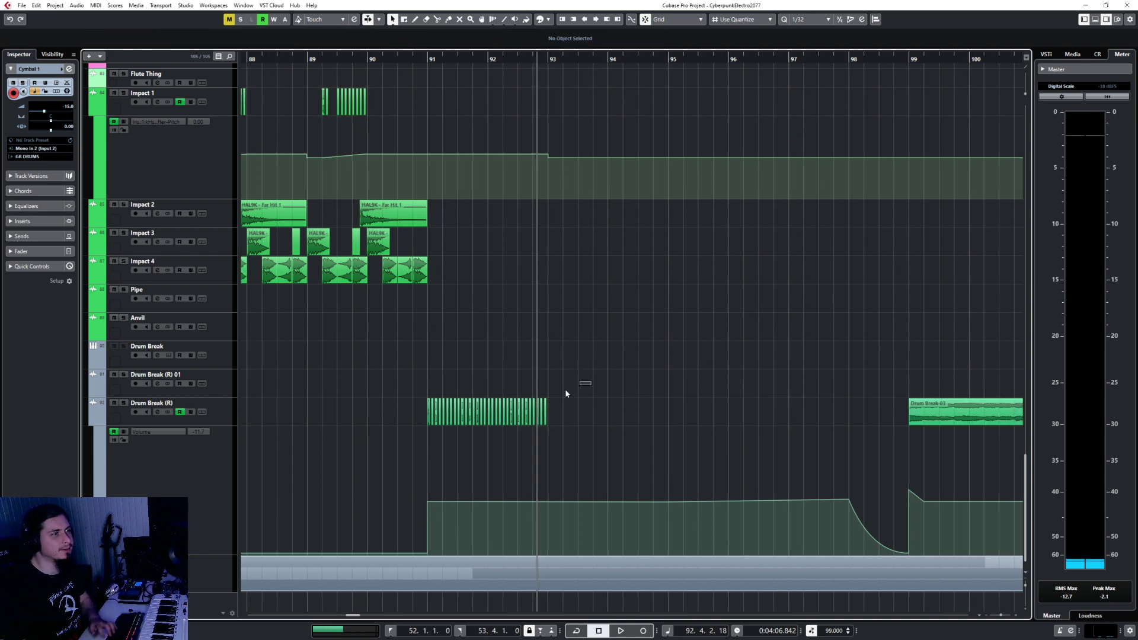
Step: Set the grid to 1/1 and duplicate the two-bar sliced pattern from bar 91 repeatedly to fill Drum Break (R) up to bar 99
{"action": "left_click", "coordinate": [809, 19]}
{"action": "left_click", "coordinate": [812, 31]}
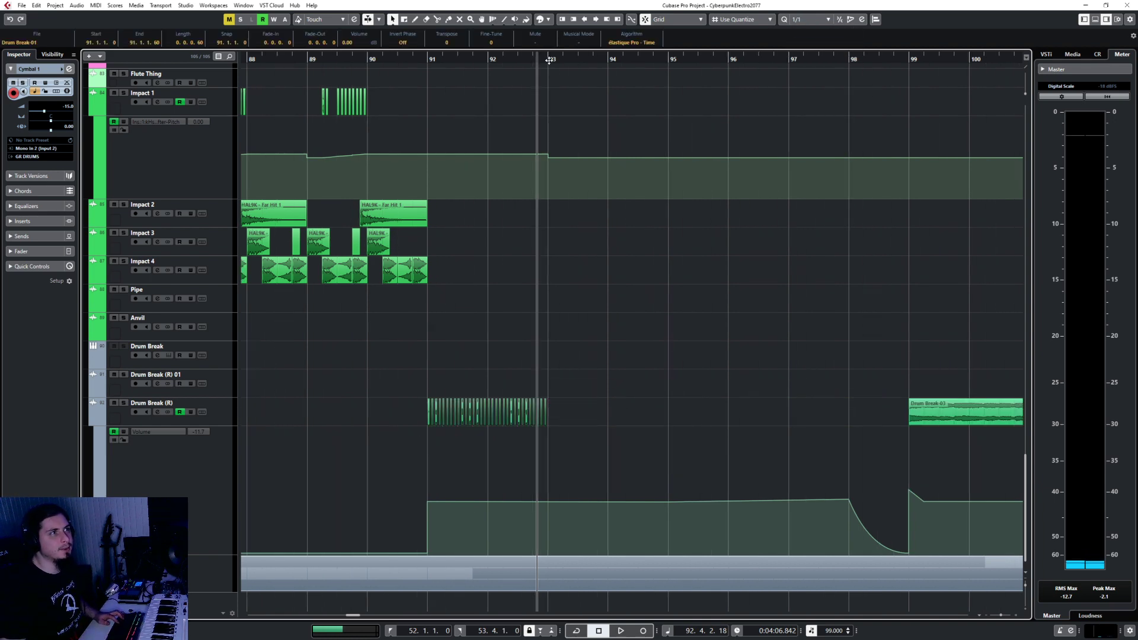
{"action": "left_click", "coordinate": [226, 411]}
{"action": "key", "text": "ctrl+d"}
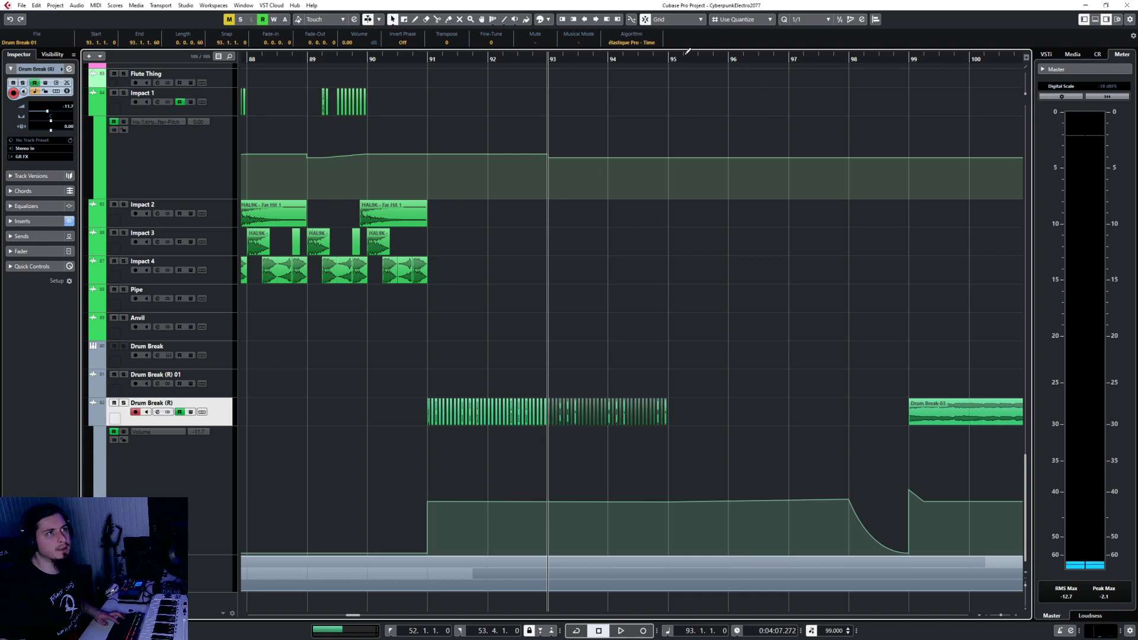
{"action": "key", "text": "ctrl+d"}
{"action": "key", "text": "ctrl+d"}
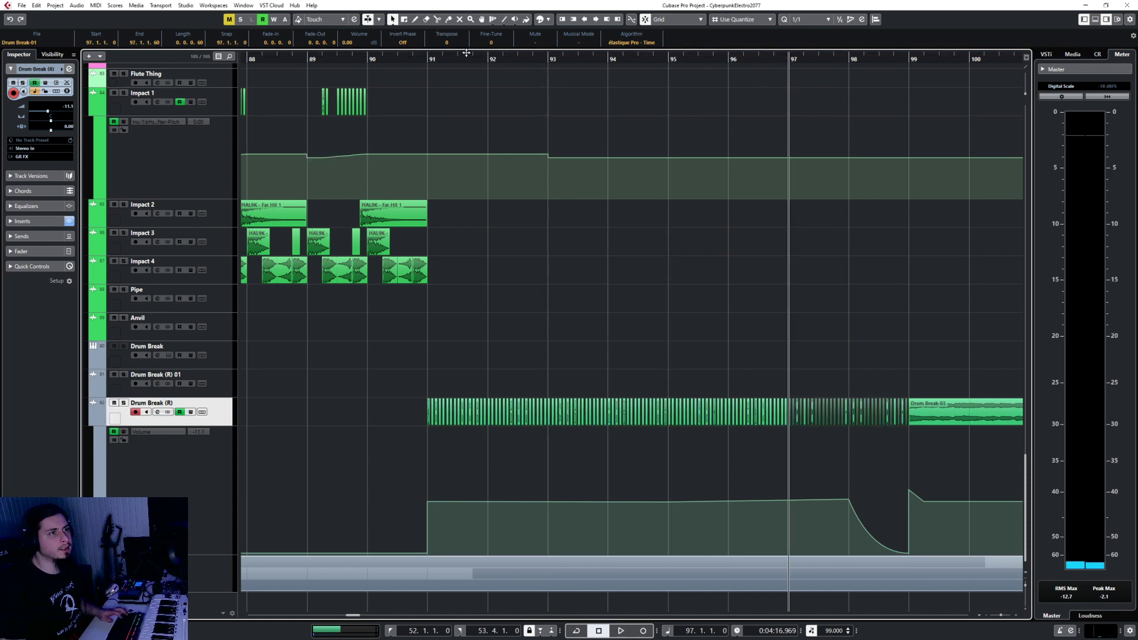
Step: Play back the Bridge to check the repeated chopped drum break
{"action": "left_click", "coordinate": [406, 57]}
{"action": "key", "text": "space"}
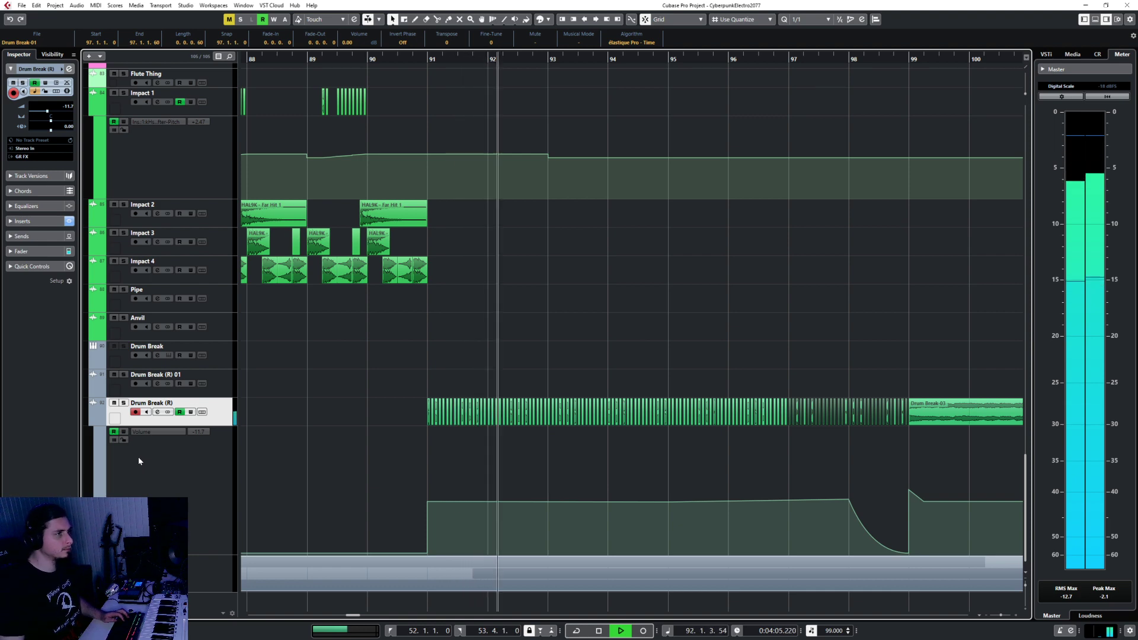
{"action": "scroll", "coordinate": [273, 468], "scroll_direction": "down", "scroll_amount": 1}
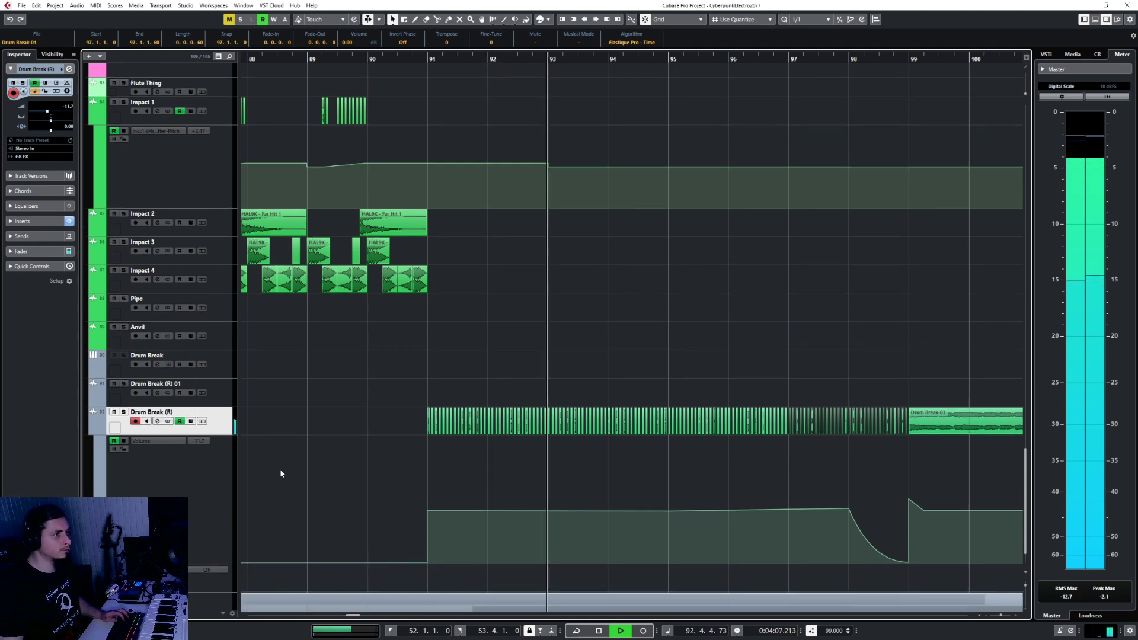
Step: Automate Drum Break (R)'s Pan Left-Right to sweep between sides every two bars from bar 91 to 99, centred before and after
{"action": "left_click", "coordinate": [155, 403]}
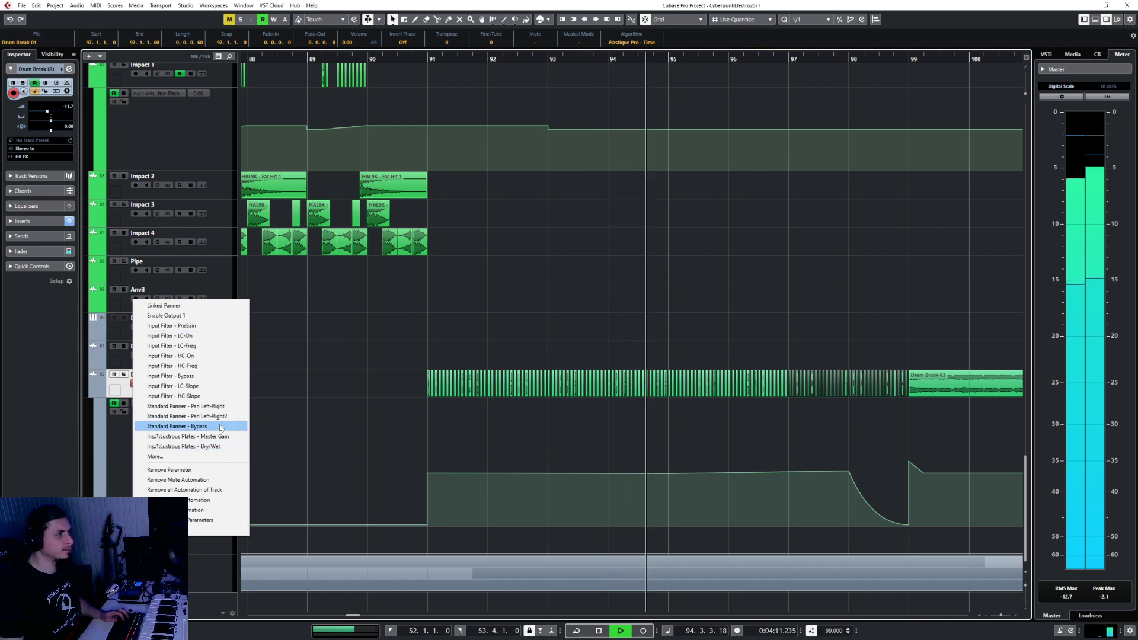
{"action": "left_click", "coordinate": [224, 407]}
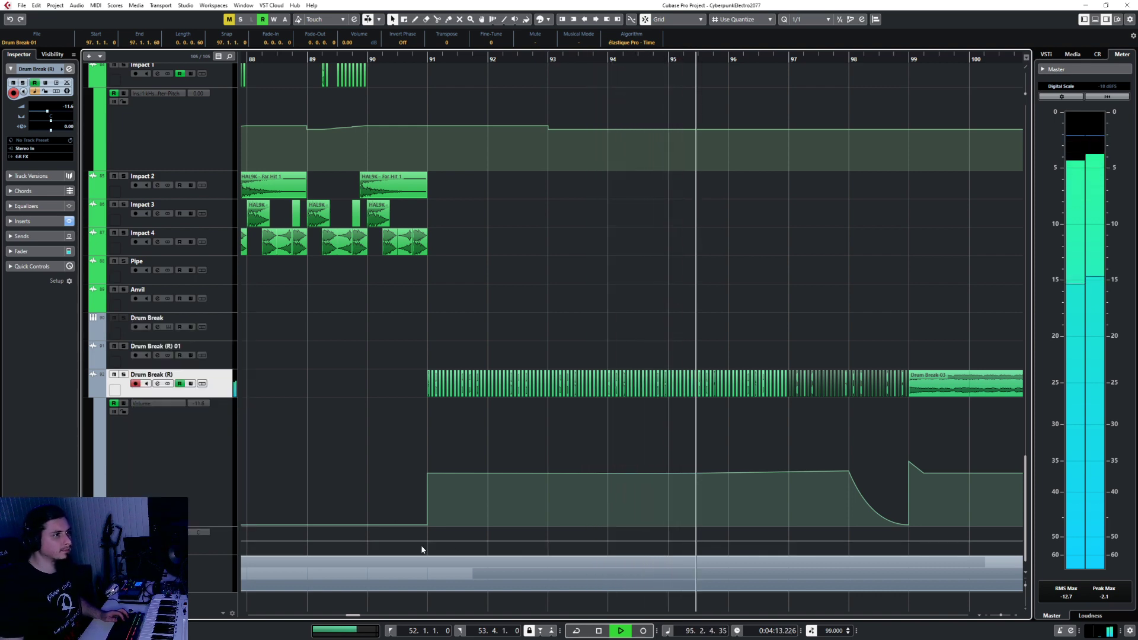
{"action": "key", "text": "space"}
{"action": "left_click_drag", "start_coordinate": [429, 540], "coordinate": [573, 551]}
{"action": "left_click_drag", "start_coordinate": [669, 544], "coordinate": [922, 544]}
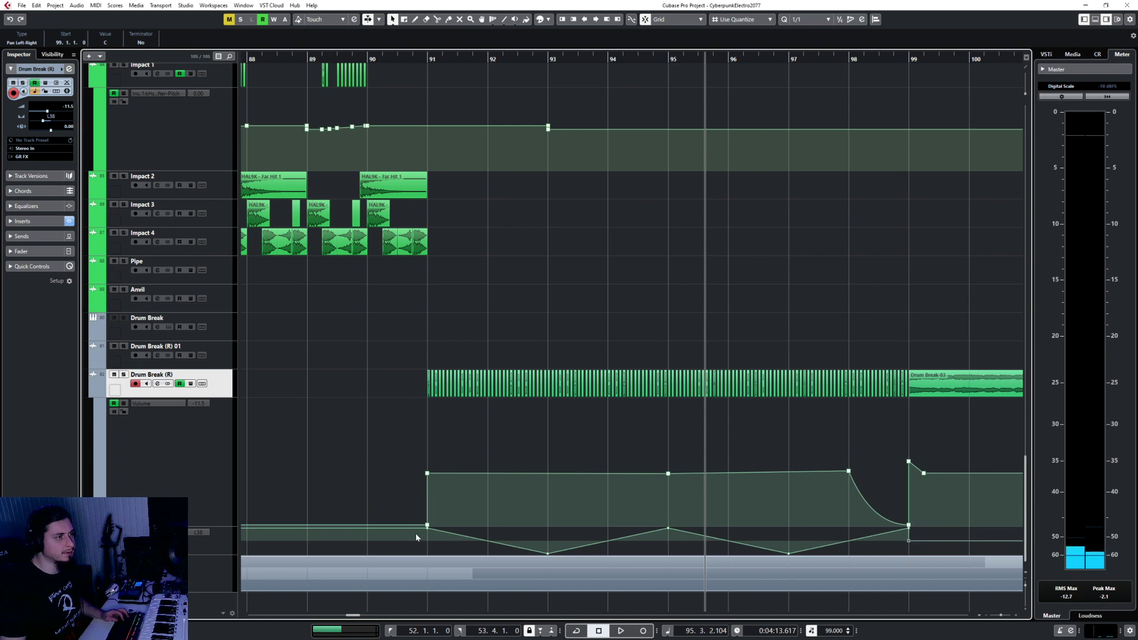
{"action": "left_click_drag", "start_coordinate": [414, 533], "coordinate": [427, 549]}
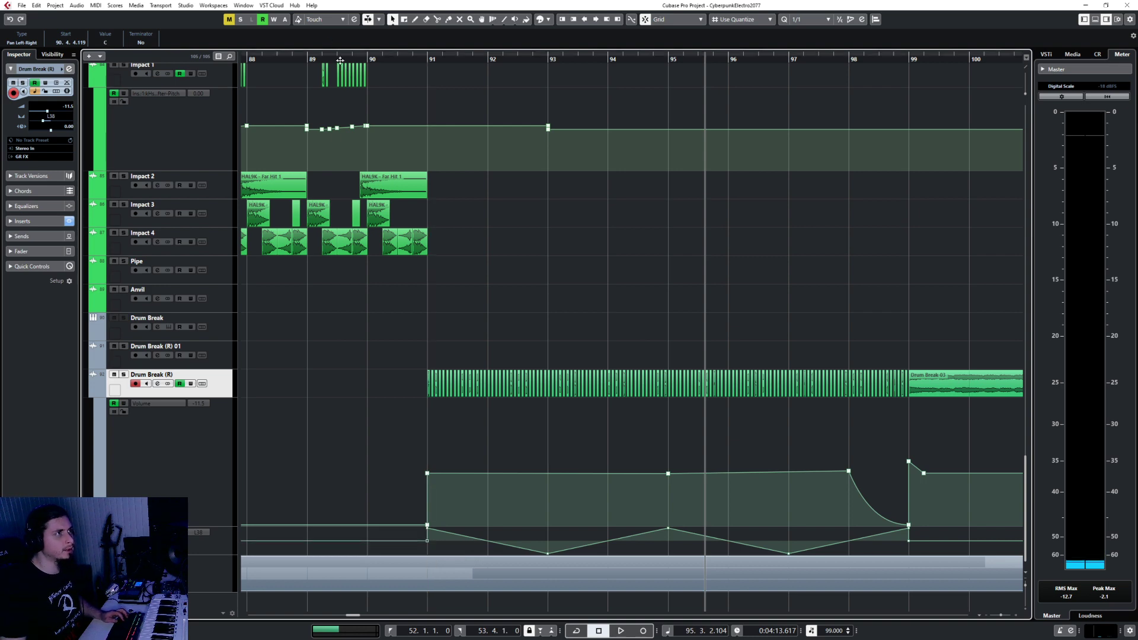
Step: Reshape Drum Break (R)'s pan automation so it ramps from centre at bar 90 to the left by bar 91
{"action": "double_click", "coordinate": [367, 58]}
{"action": "scroll", "coordinate": [386, 456], "scroll_direction": "up", "scroll_amount": 3}
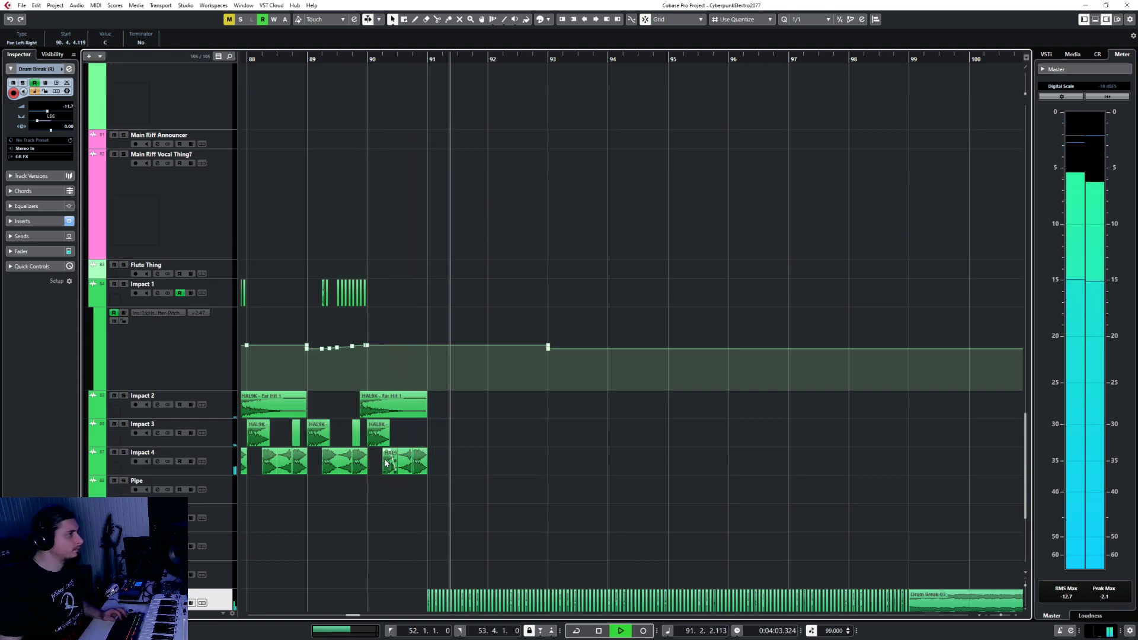
{"action": "scroll", "coordinate": [386, 464], "scroll_direction": "down", "scroll_amount": 3}
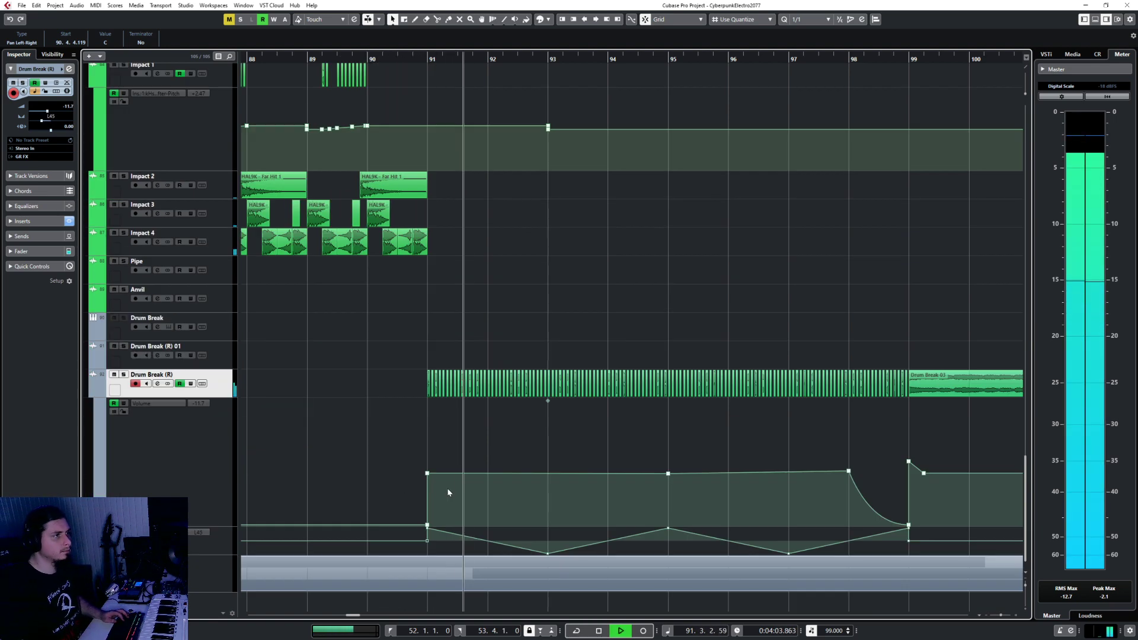
{"action": "left_click", "coordinate": [367, 540]}
{"action": "left_click_drag", "start_coordinate": [427, 541], "coordinate": [427, 528]}
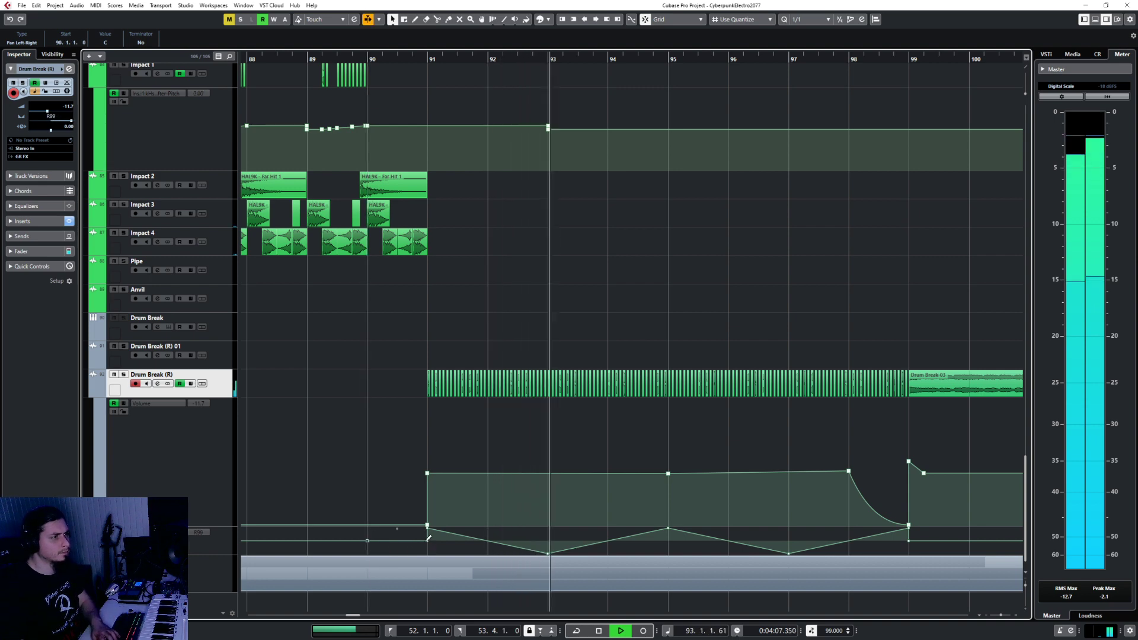
{"action": "left_click", "coordinate": [703, 262]}
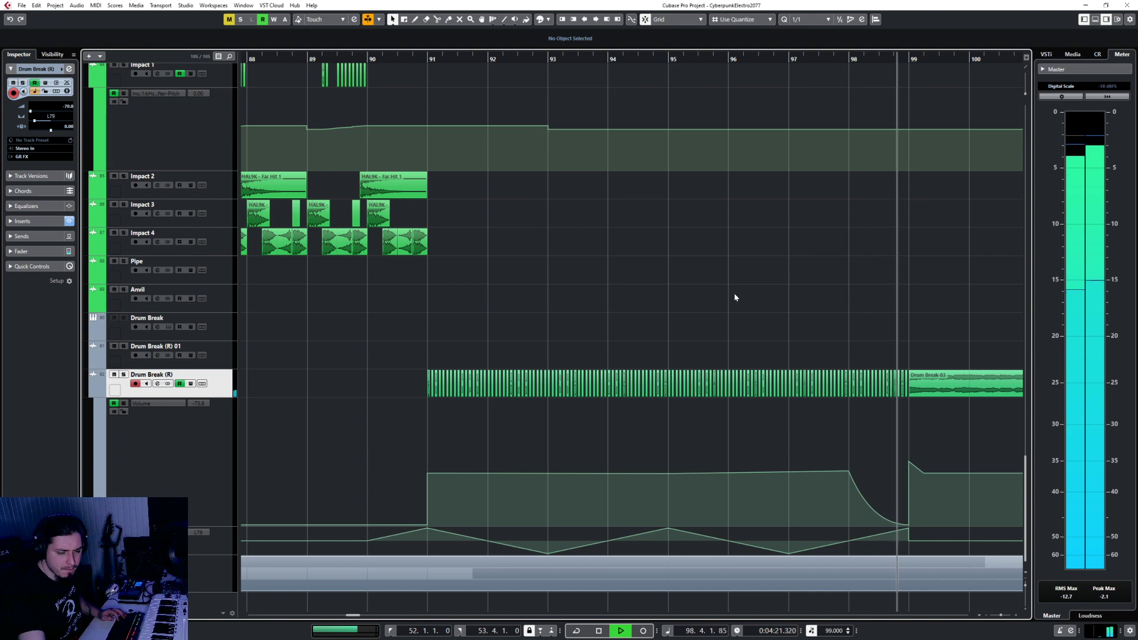
Step: Copy the bar 91 crash events on Cymbal 2 and Cymbal 3 to bar 99
{"action": "scroll", "coordinate": [720, 291], "scroll_direction": "up", "scroll_amount": 10}
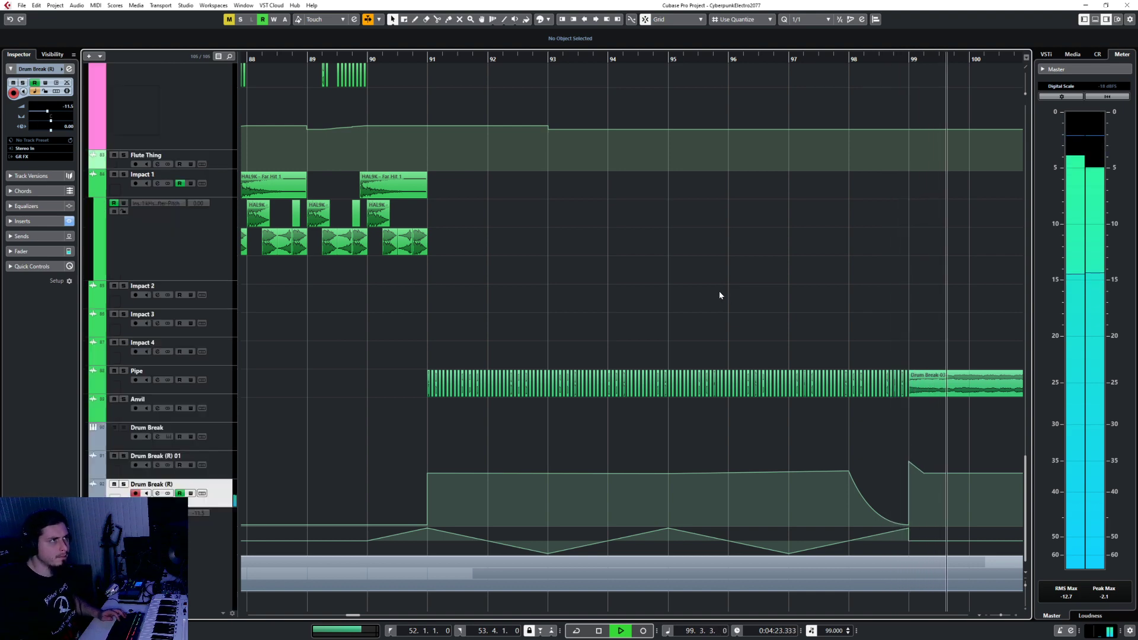
{"action": "scroll", "coordinate": [744, 386], "scroll_direction": "down", "scroll_amount": 3, "text": "ctrl"}
{"action": "scroll", "coordinate": [723, 415], "scroll_direction": "down", "scroll_amount": 10}
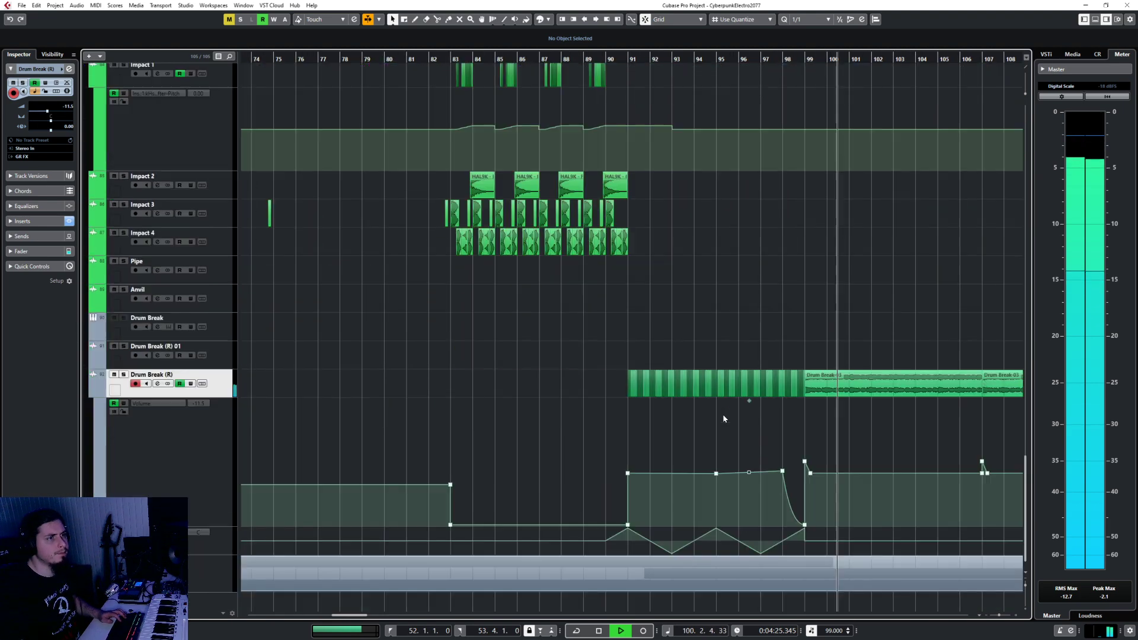
{"action": "scroll", "coordinate": [723, 415], "scroll_direction": "up", "scroll_amount": 15}
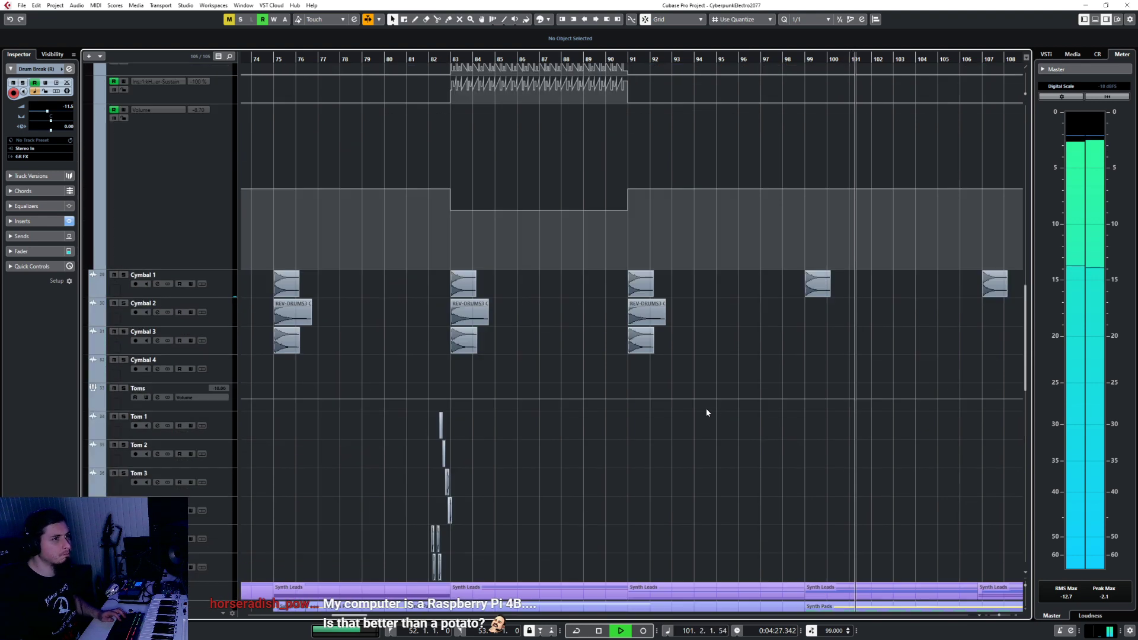
{"action": "left_click_drag", "start_coordinate": [621, 309], "coordinate": [651, 339]}
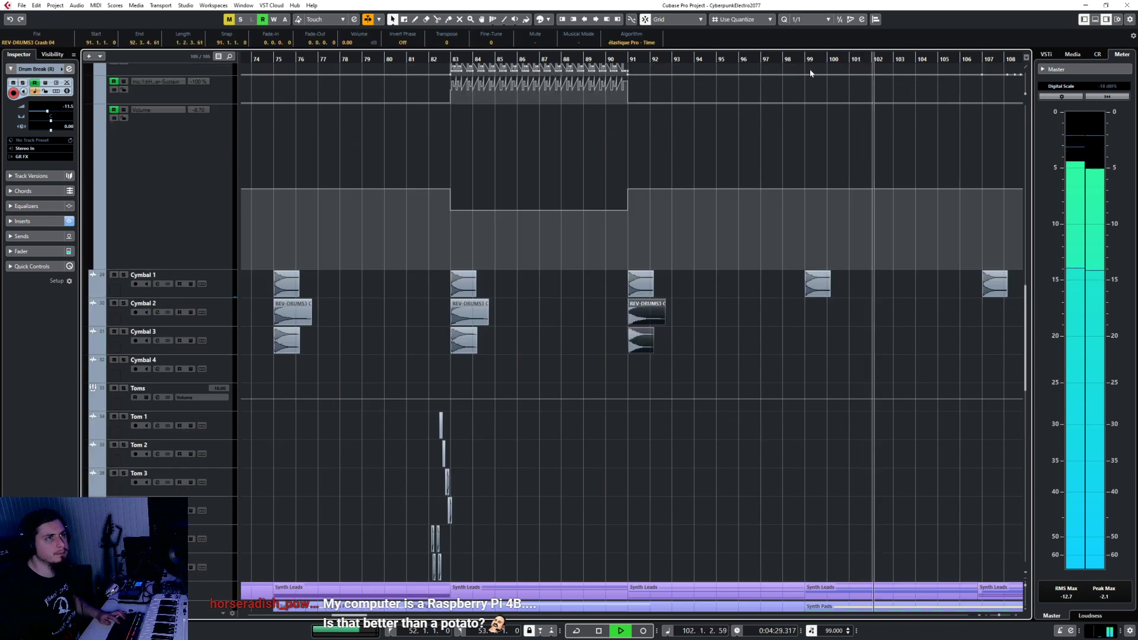
{"action": "key", "text": "space"}
{"action": "left_click", "coordinate": [212, 320]}
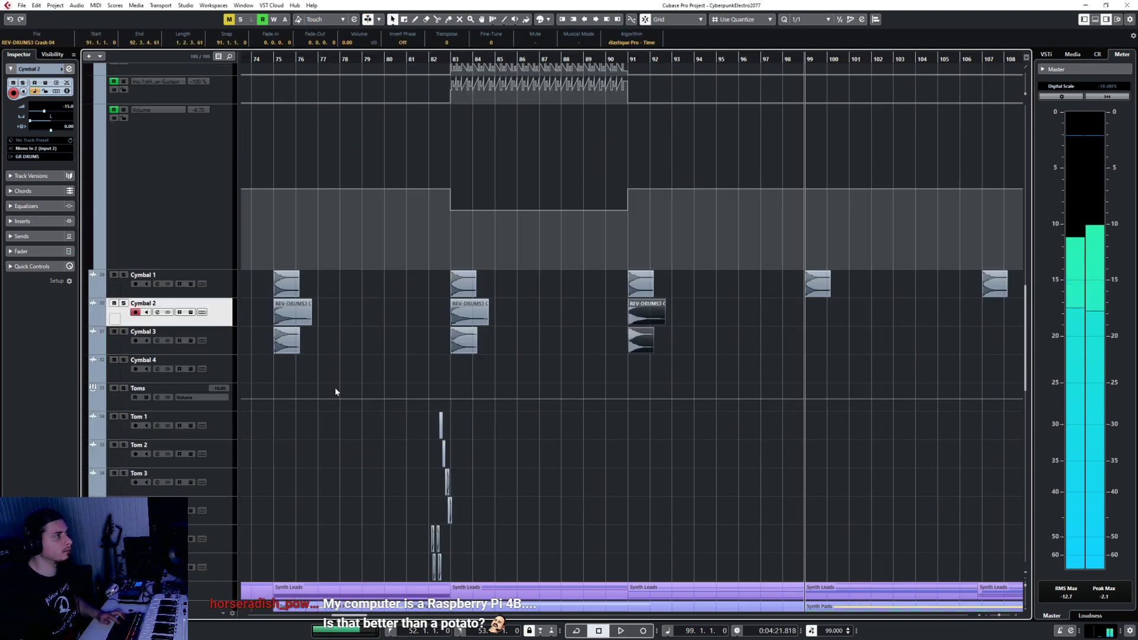
{"action": "key", "text": "ctrl+v"}
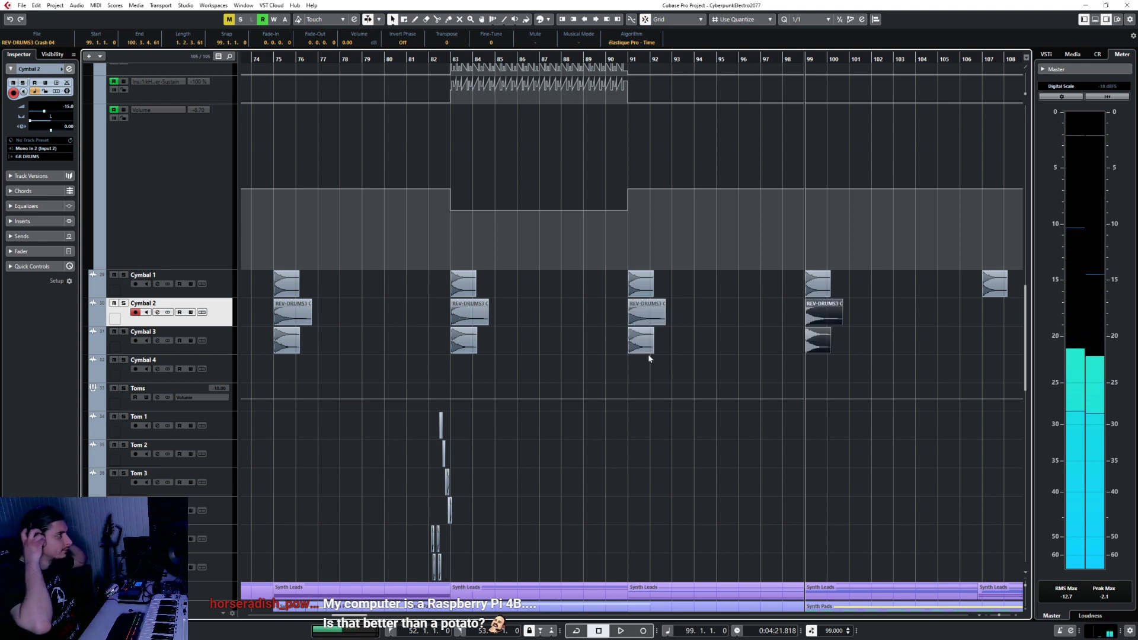
Step: Play back the transition into bar 99 to check the layered crashes and surrounding drum tracks
{"action": "scroll", "coordinate": [713, 302], "scroll_direction": "up", "scroll_amount": 5}
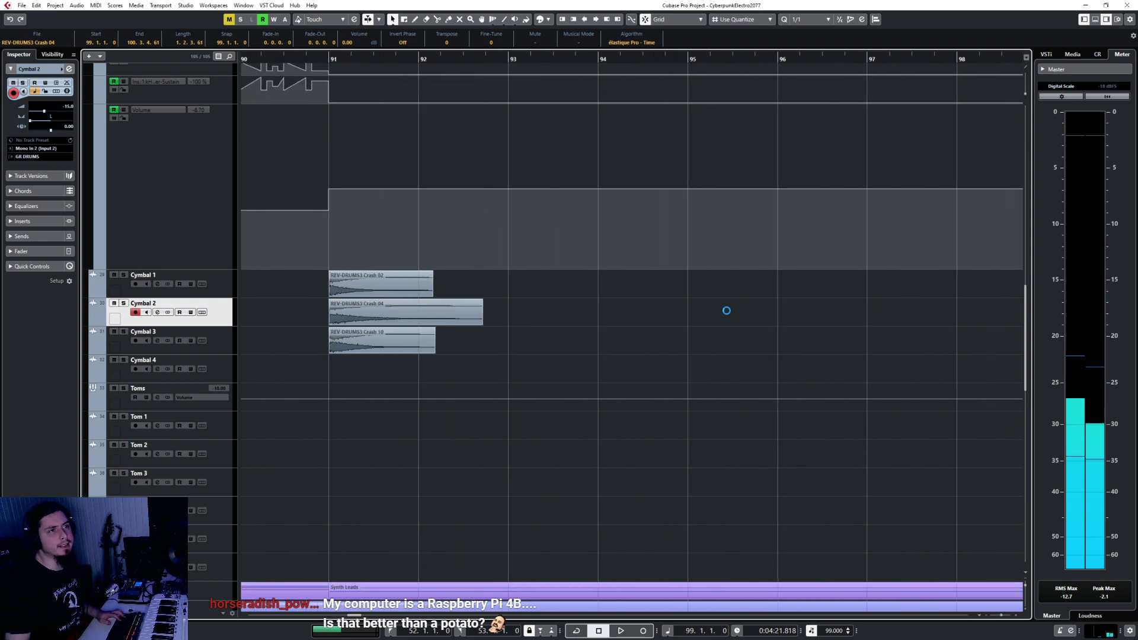
{"action": "scroll", "coordinate": [728, 314], "scroll_direction": "down", "scroll_amount": 3}
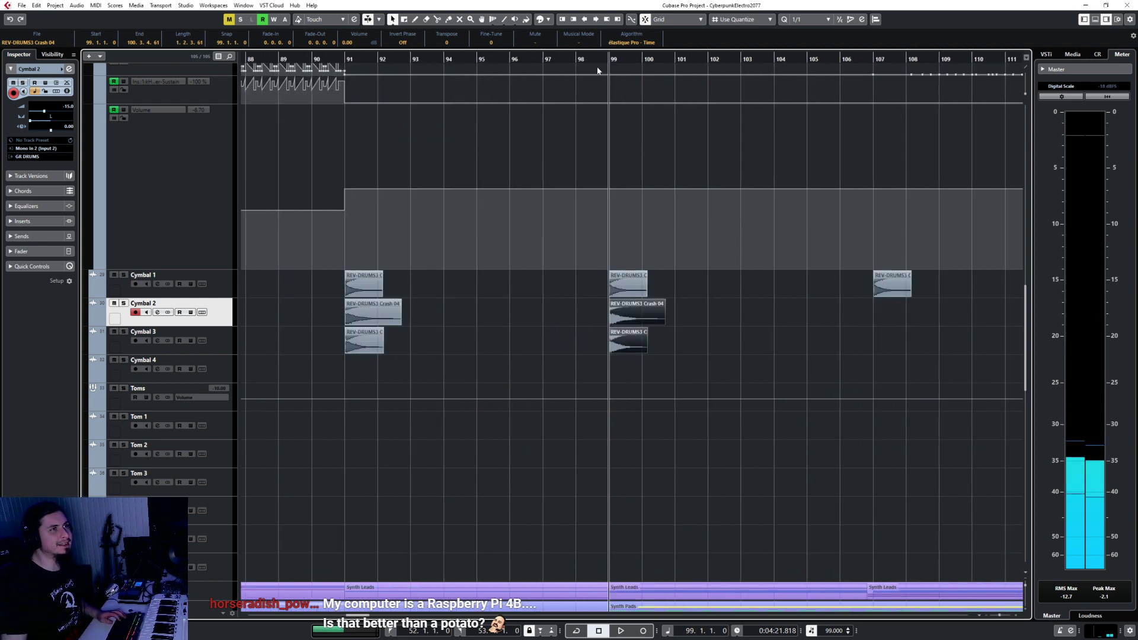
{"action": "left_click", "coordinate": [580, 60]}
{"action": "key", "text": "space"}
{"action": "scroll", "coordinate": [636, 284], "scroll_direction": "up", "scroll_amount": 5}
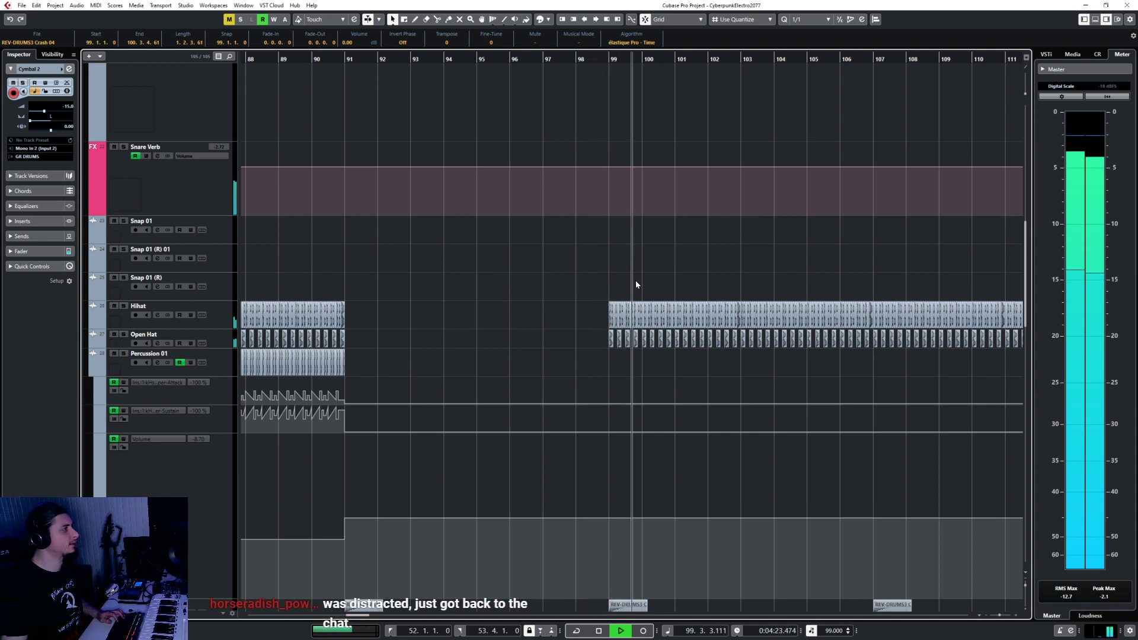
{"action": "scroll", "coordinate": [636, 280], "scroll_direction": "down", "scroll_amount": 8}
{"action": "scroll", "coordinate": [635, 280], "scroll_direction": "up", "scroll_amount": 8}
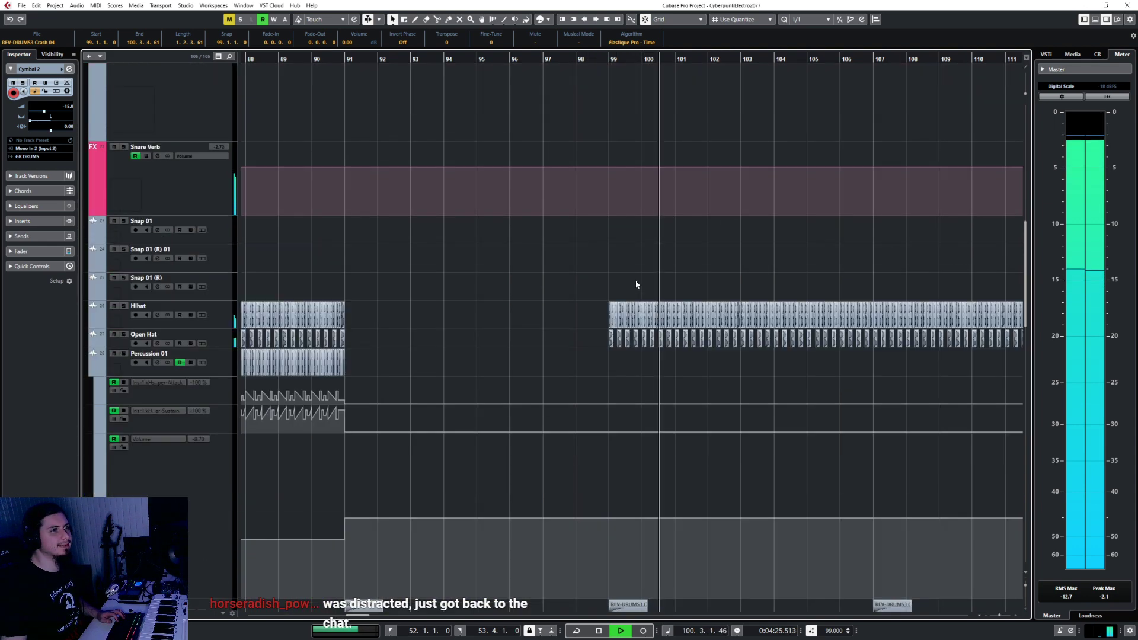
Step: Delete the leftover attack and sustain automation points on Percussion 01 after bar 91
{"action": "scroll", "coordinate": [636, 280], "scroll_direction": "down", "scroll_amount": 2}
{"action": "scroll", "coordinate": [660, 331], "scroll_direction": "down", "scroll_amount": 2}
{"action": "left_click_drag", "start_coordinate": [792, 386], "coordinate": [823, 432]}
{"action": "key", "text": "Delete"}
{"action": "left_click_drag", "start_coordinate": [378, 381], "coordinate": [616, 431]}
{"action": "key", "text": "Delete"}
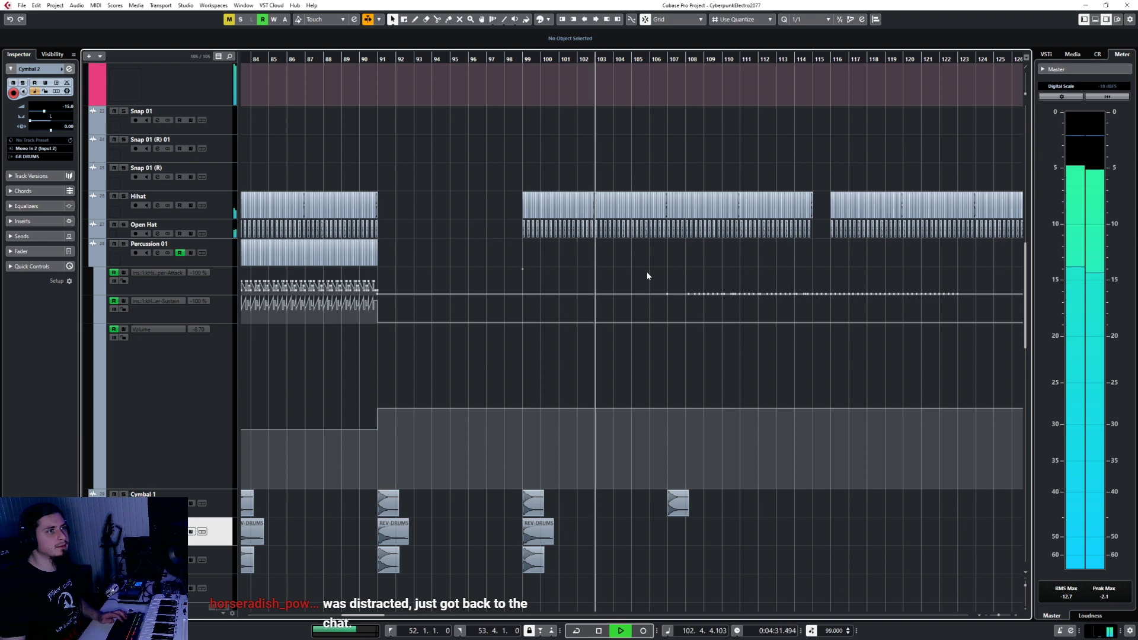
{"action": "left_click_drag", "start_coordinate": [646, 272], "coordinate": [723, 356]}
{"action": "key", "text": "Delete"}
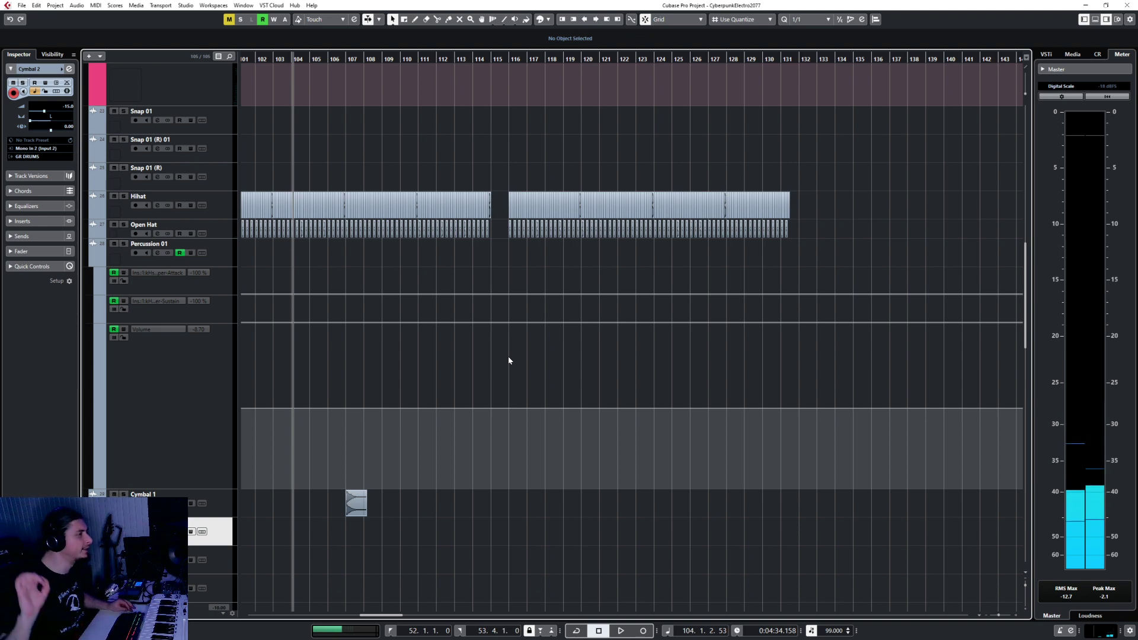
Step: Rename the unused Cymbal 4 track as Woodblock
{"action": "scroll", "coordinate": [507, 359], "scroll_direction": "down", "scroll_amount": 10}
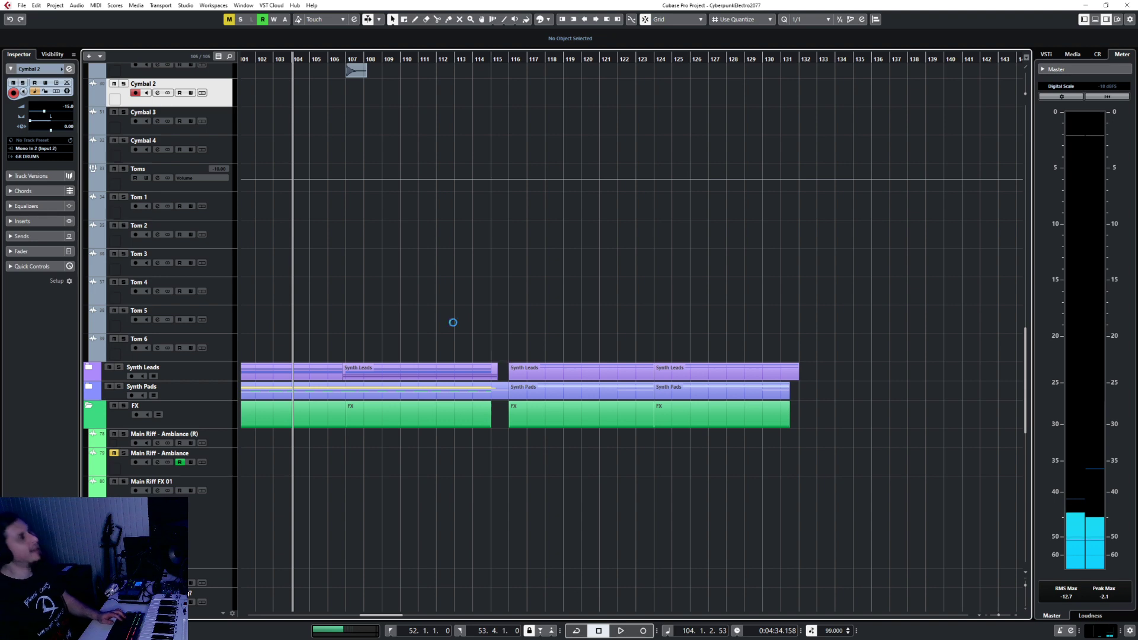
{"action": "key", "text": "shift+f"}
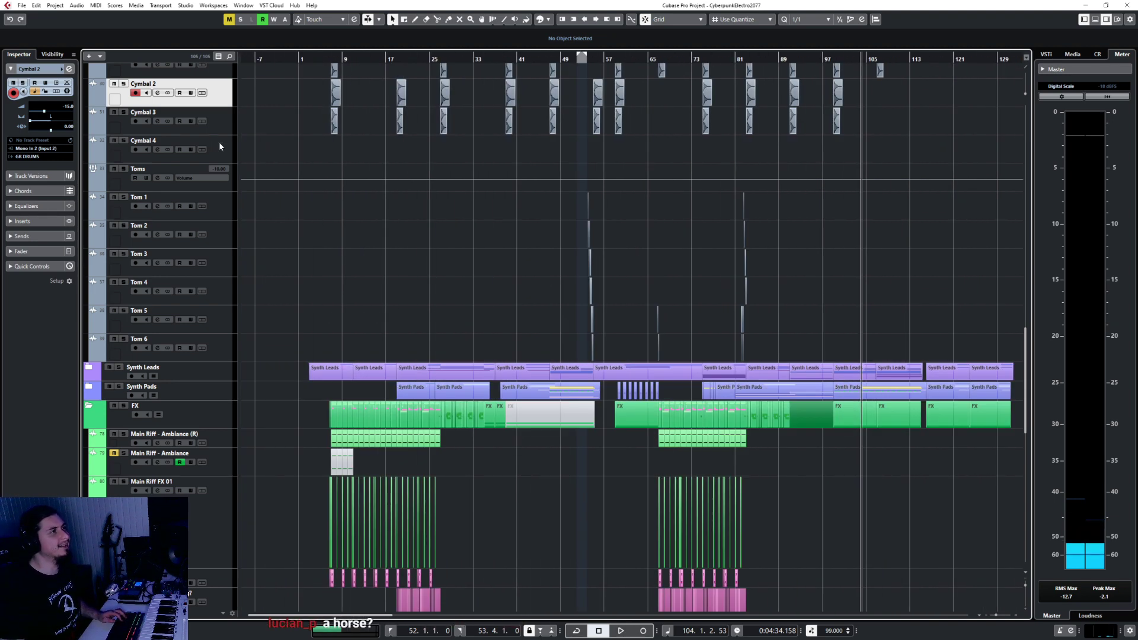
{"action": "left_click", "coordinate": [220, 147]}
{"action": "double_click", "coordinate": [143, 140]}
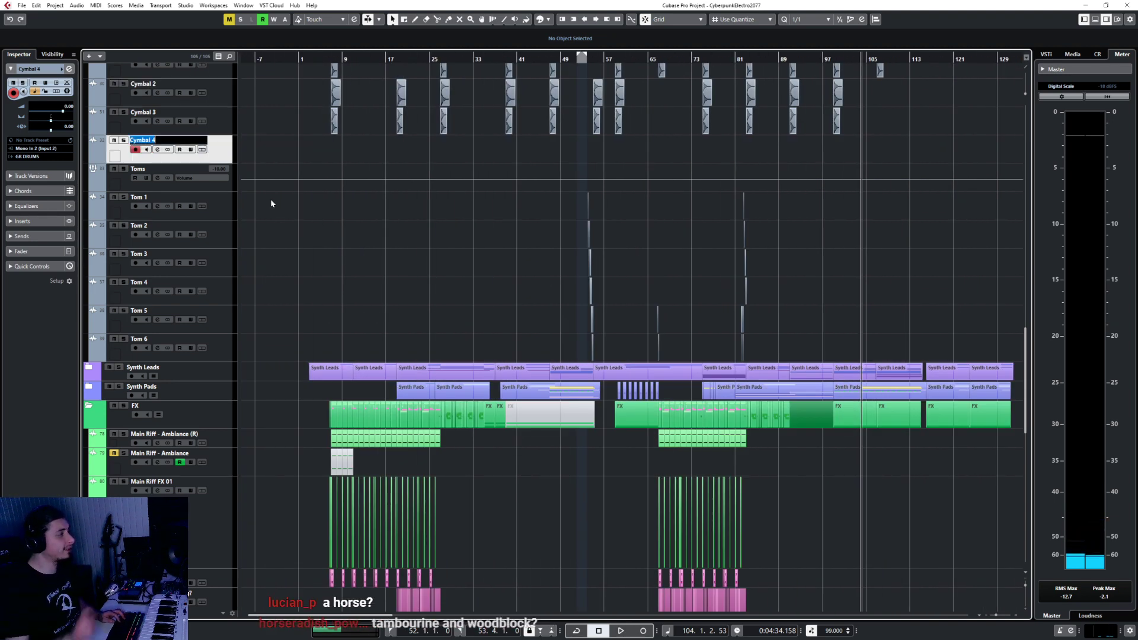
{"action": "type", "text": "Woodblock"}
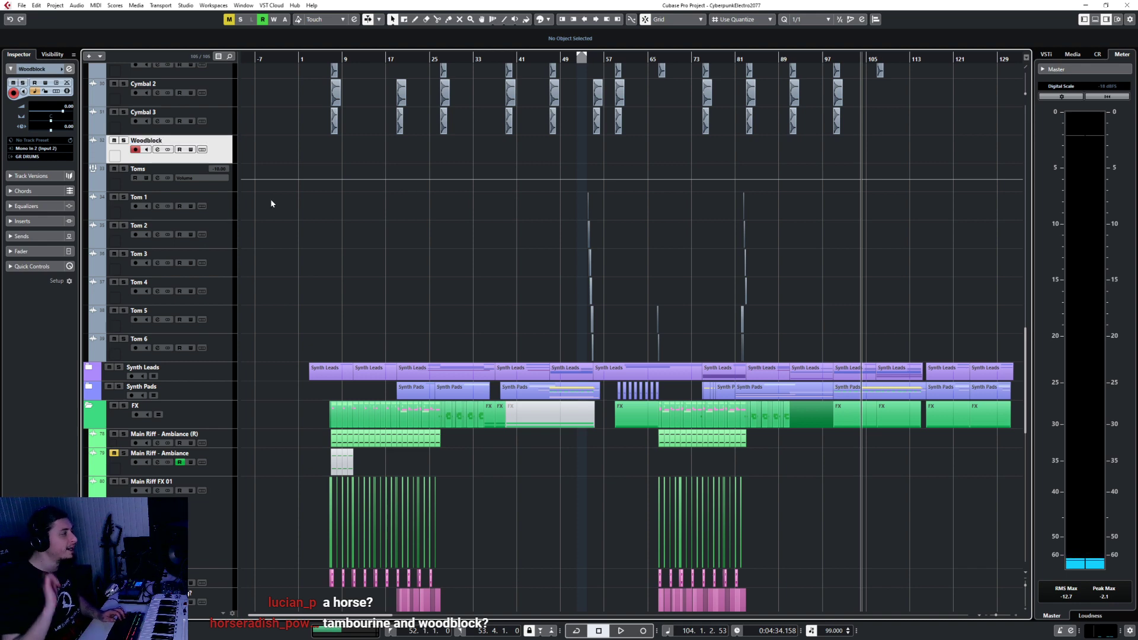
Step: Place the project cursor at bar 99 and start importing an audio file for the Woodblock track
{"action": "key", "text": "h"}
{"action": "key", "text": "h"}
{"action": "key", "text": "h"}
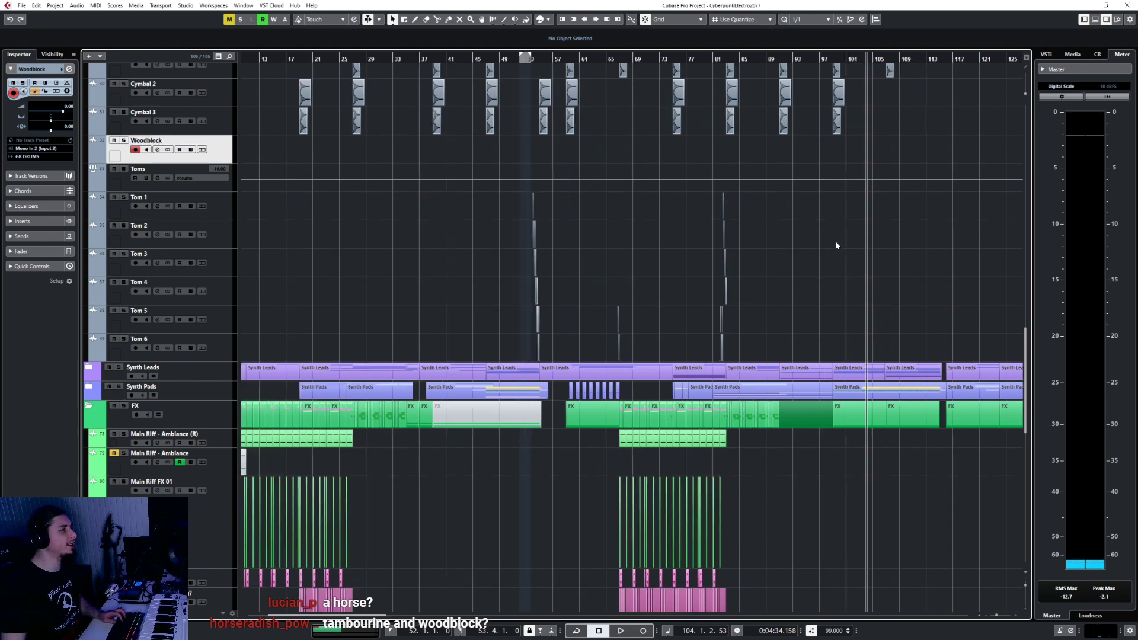
{"action": "scroll", "coordinate": [837, 245], "scroll_direction": "down", "scroll_amount": 1}
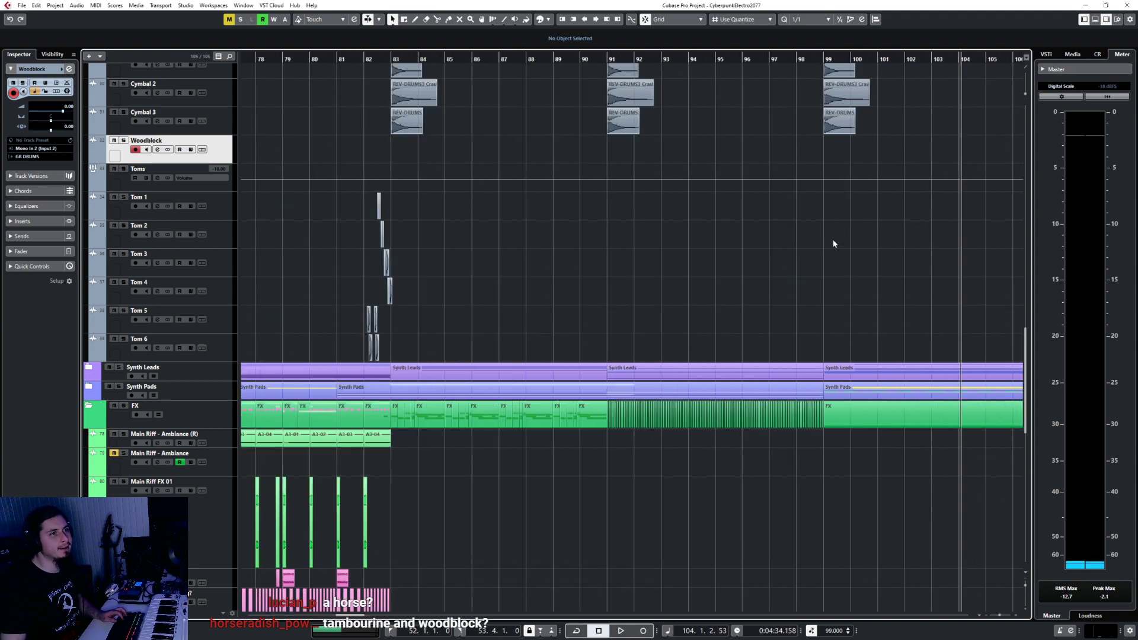
{"action": "scroll", "coordinate": [833, 244], "scroll_direction": "right", "scroll_amount": 1}
{"action": "left_click", "coordinate": [430, 57]}
{"action": "scroll", "coordinate": [531, 275], "scroll_direction": "up", "scroll_amount": 10}
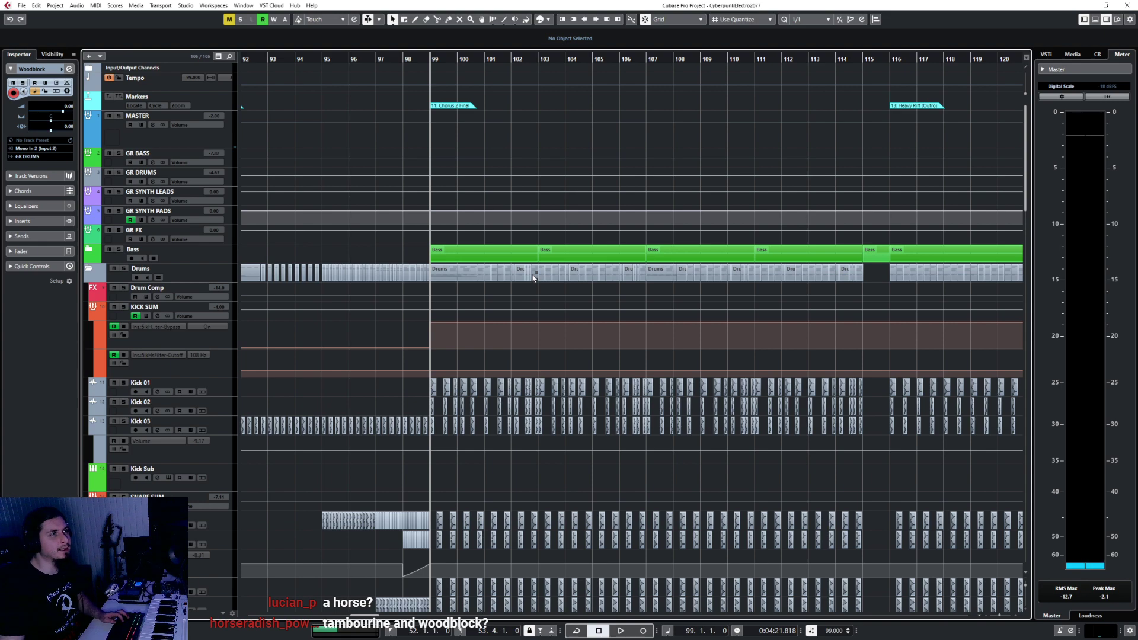
{"action": "scroll", "coordinate": [532, 274], "scroll_direction": "down", "scroll_amount": 12}
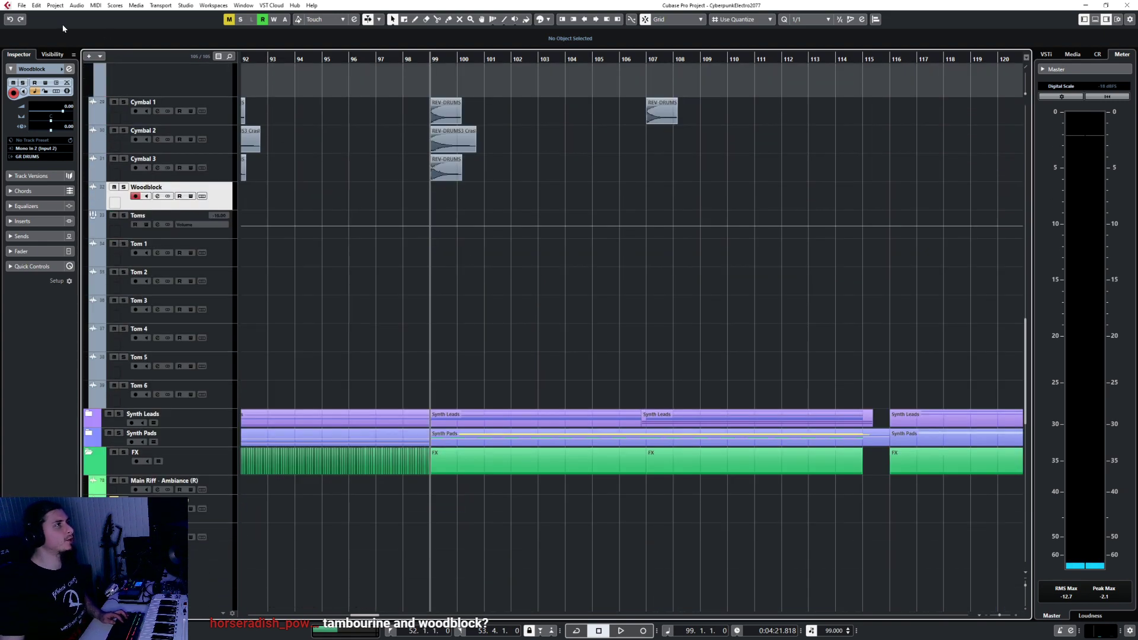
{"action": "left_click", "coordinate": [21, 5]}
{"action": "mouse_move", "coordinate": [53, 135]}
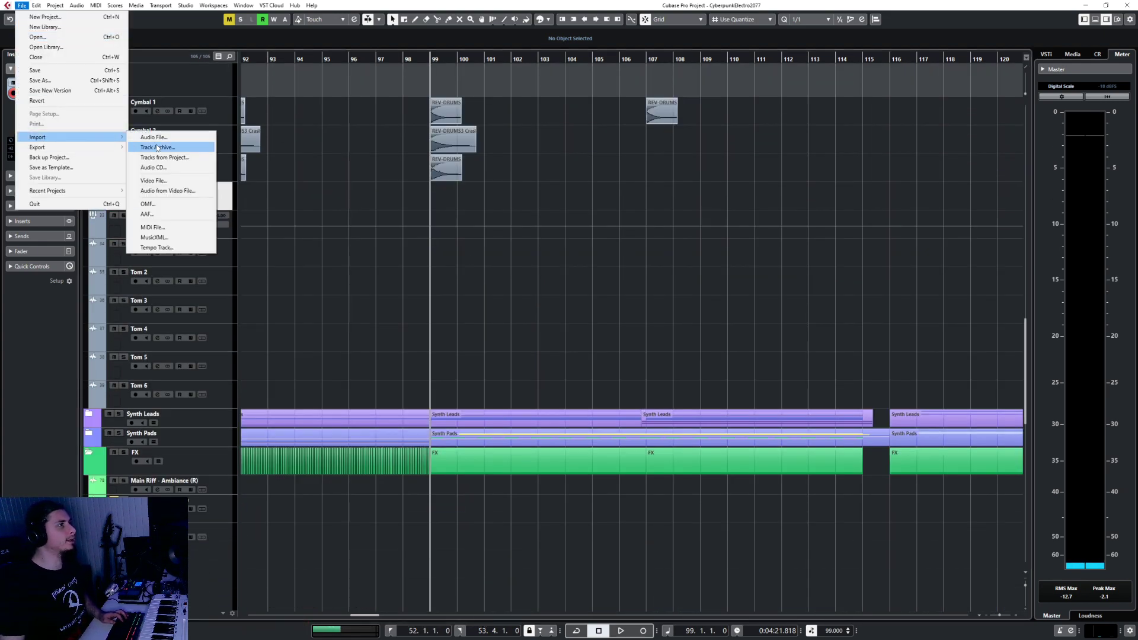
{"action": "left_click", "coordinate": [157, 141]}
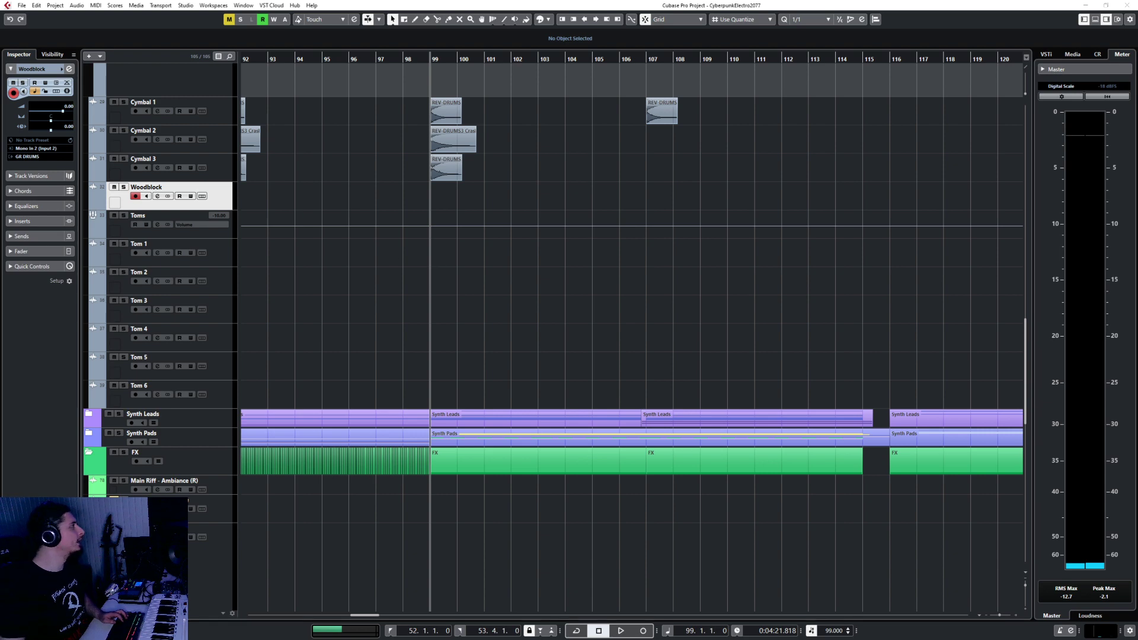